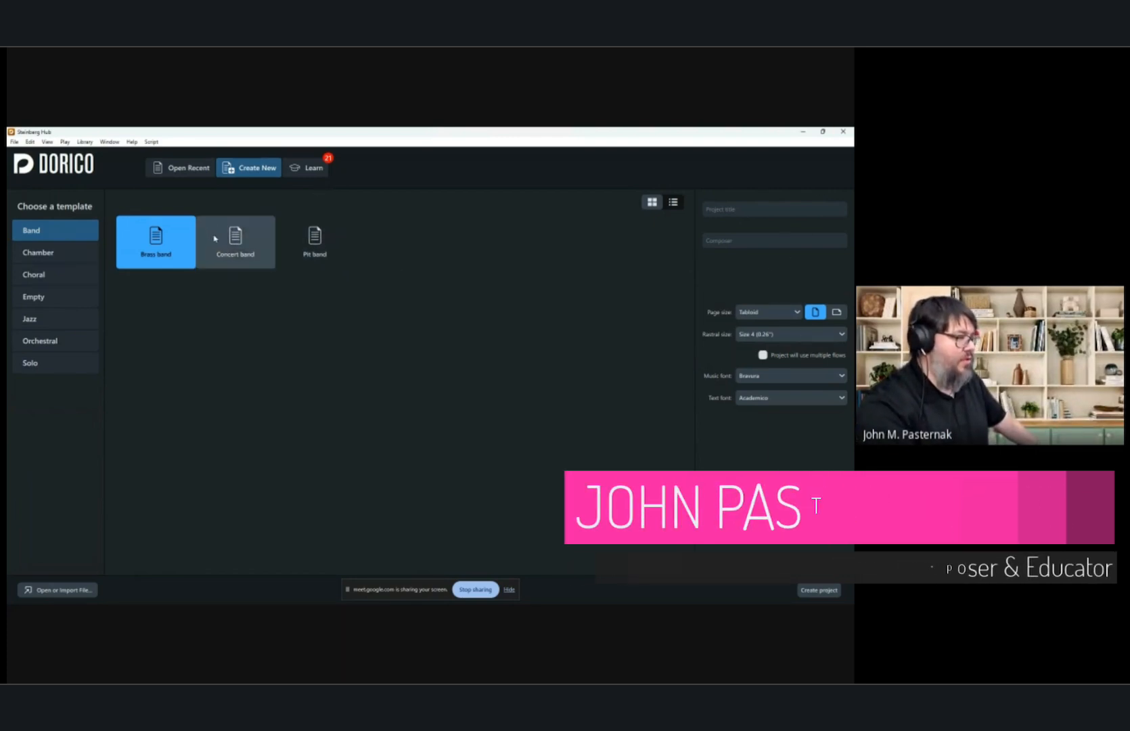
Create a new project from the Concert band template.
{"action": "left_click", "coordinate": [229, 238]}
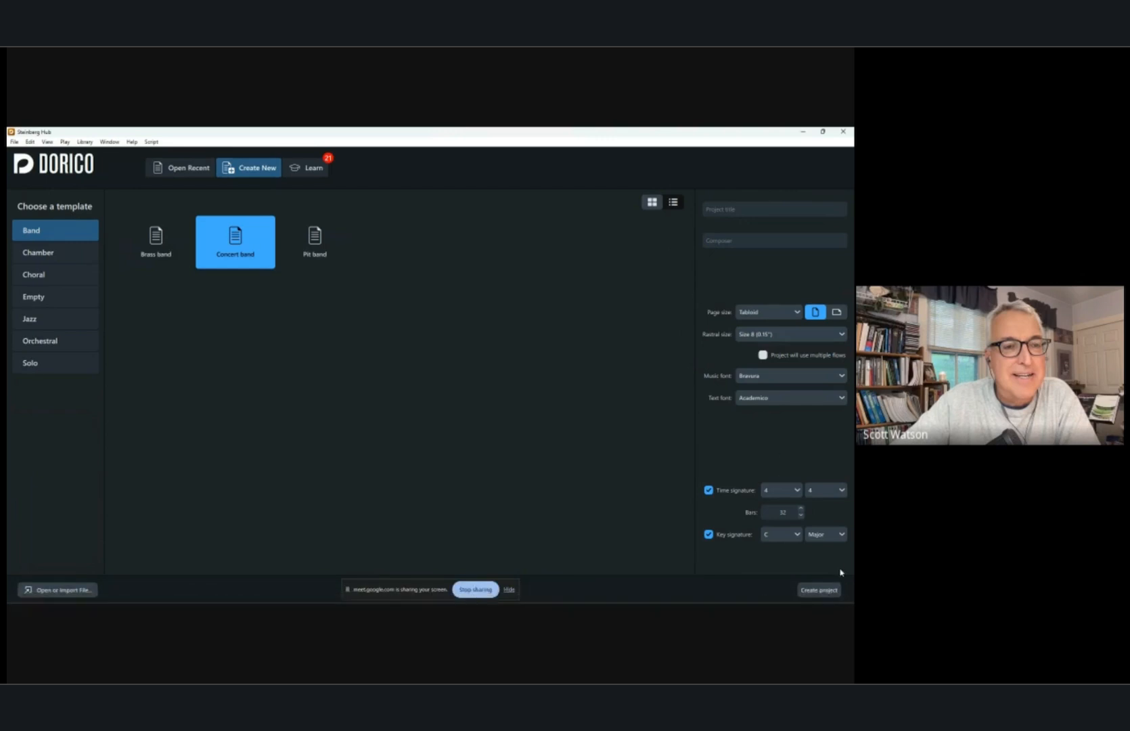
{"action": "left_click", "coordinate": [823, 595]}
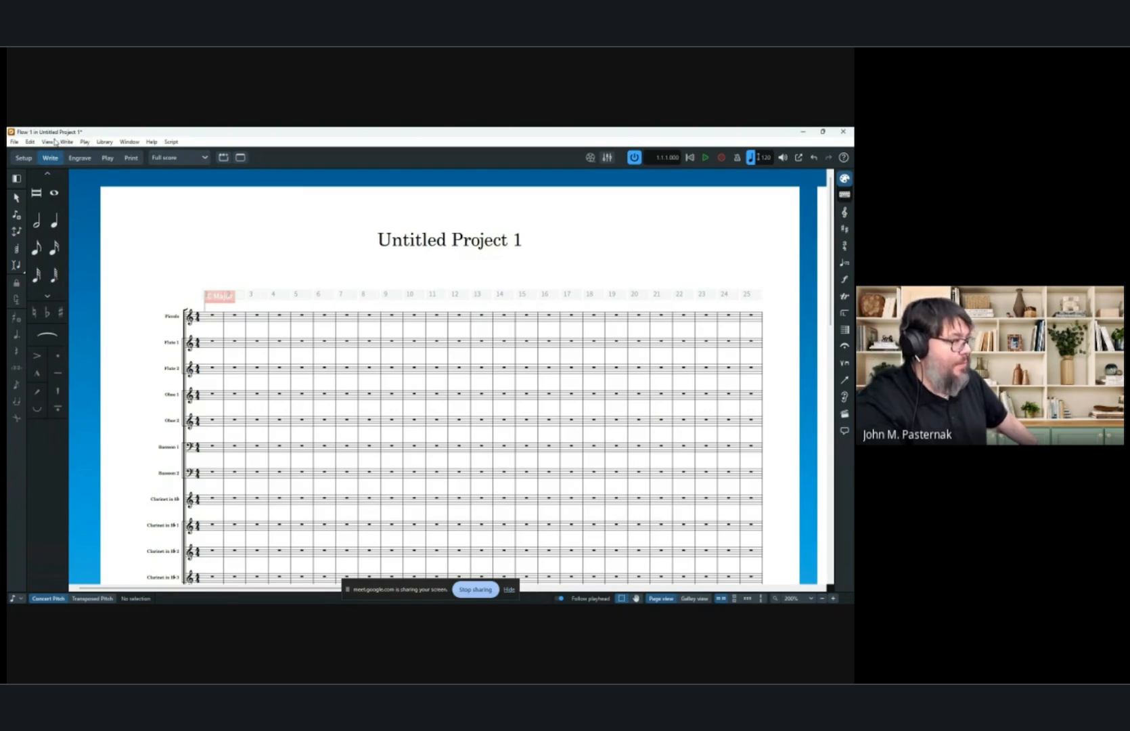
{"action": "left_click", "coordinate": [23, 158]}
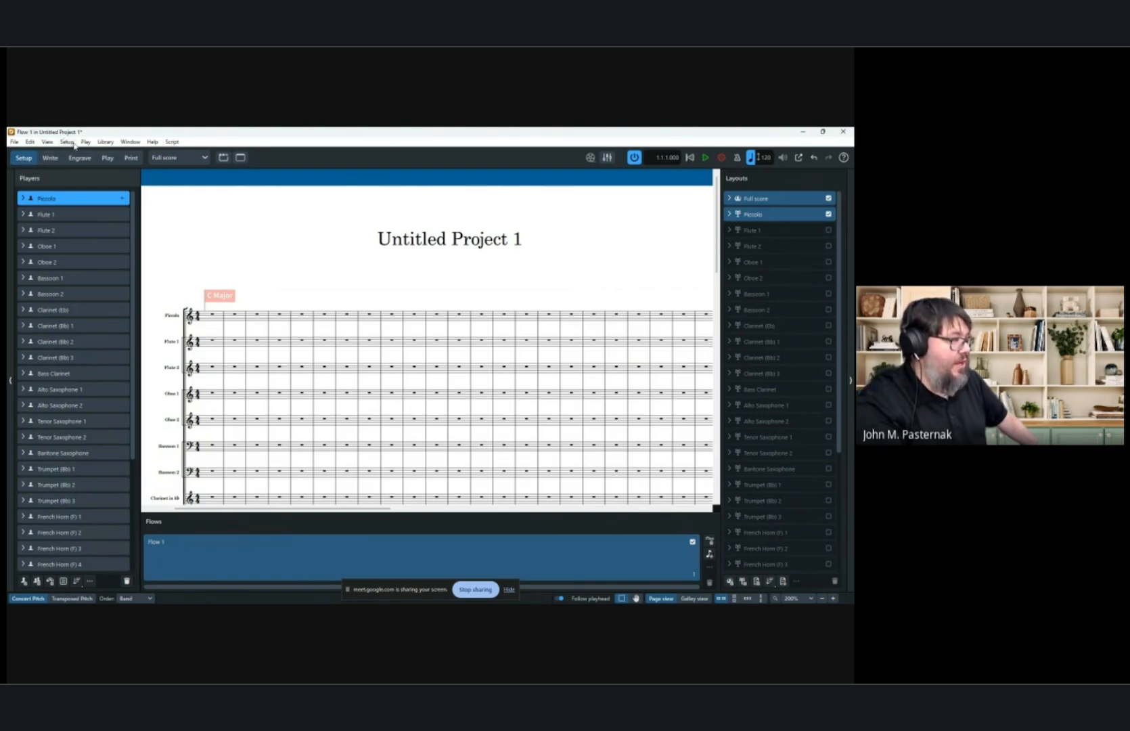
{"action": "left_click", "coordinate": [66, 142]}
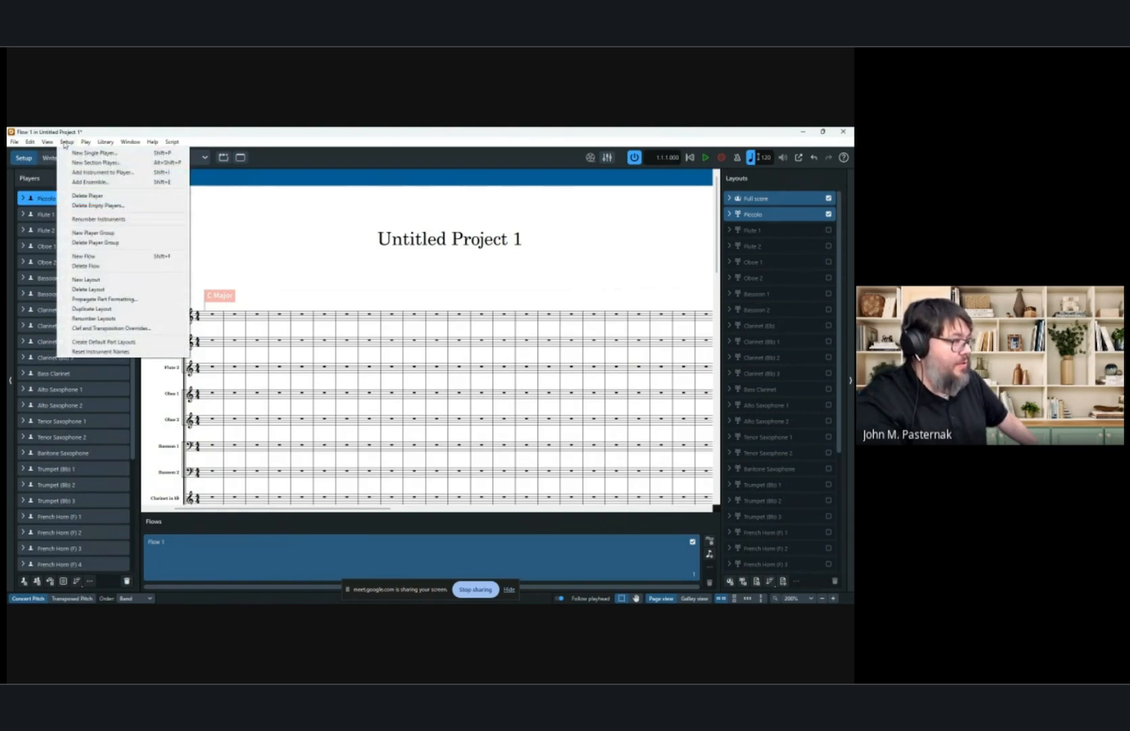
{"action": "left_click", "coordinate": [49, 157]}
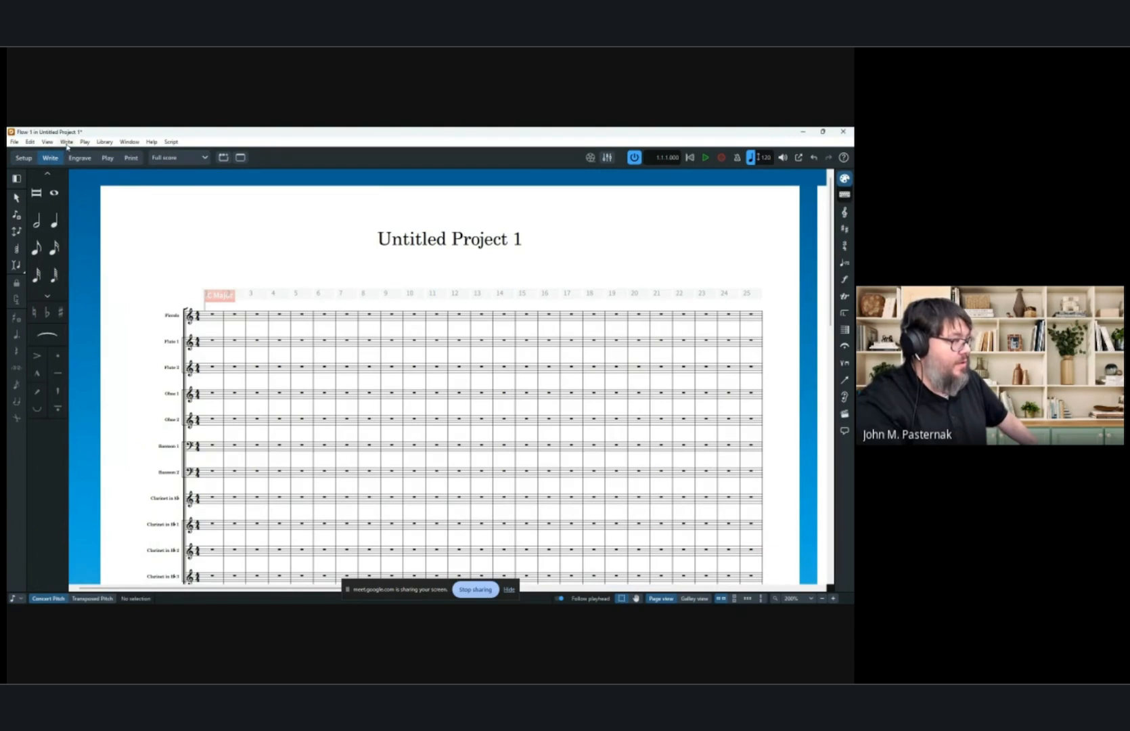
Examine the playback templates available in the Apply Playback Template dialog, then close it.
{"action": "left_click", "coordinate": [85, 143]}
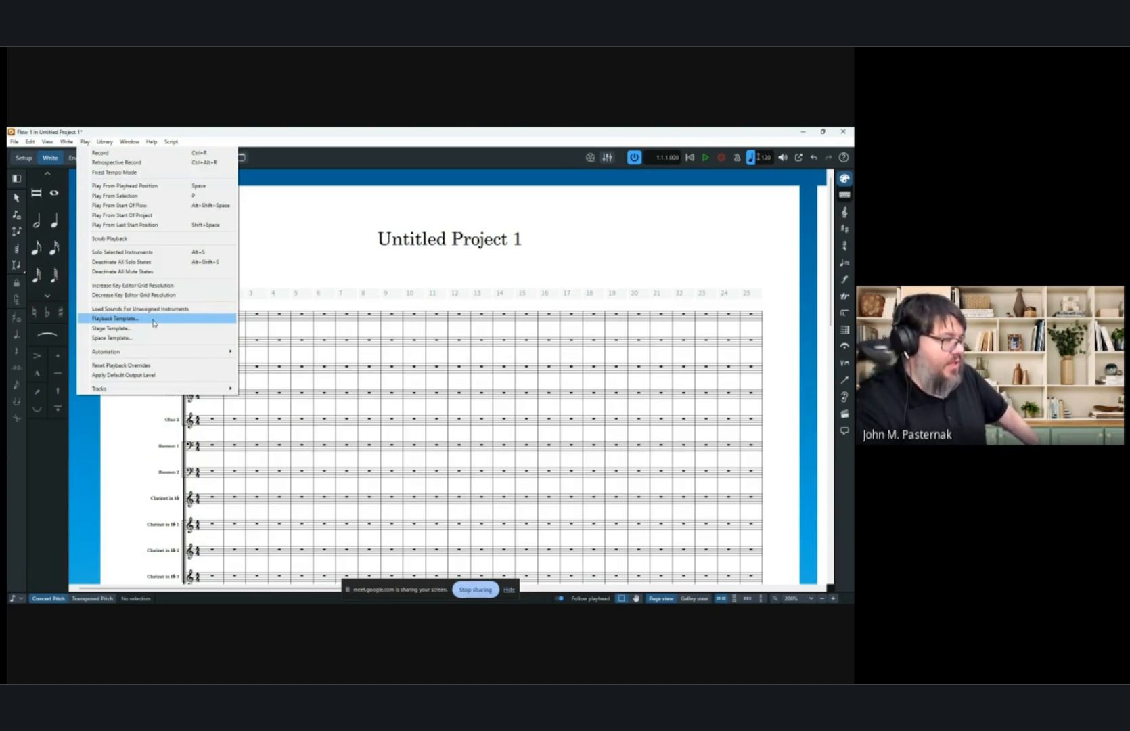
{"action": "left_click", "coordinate": [183, 326]}
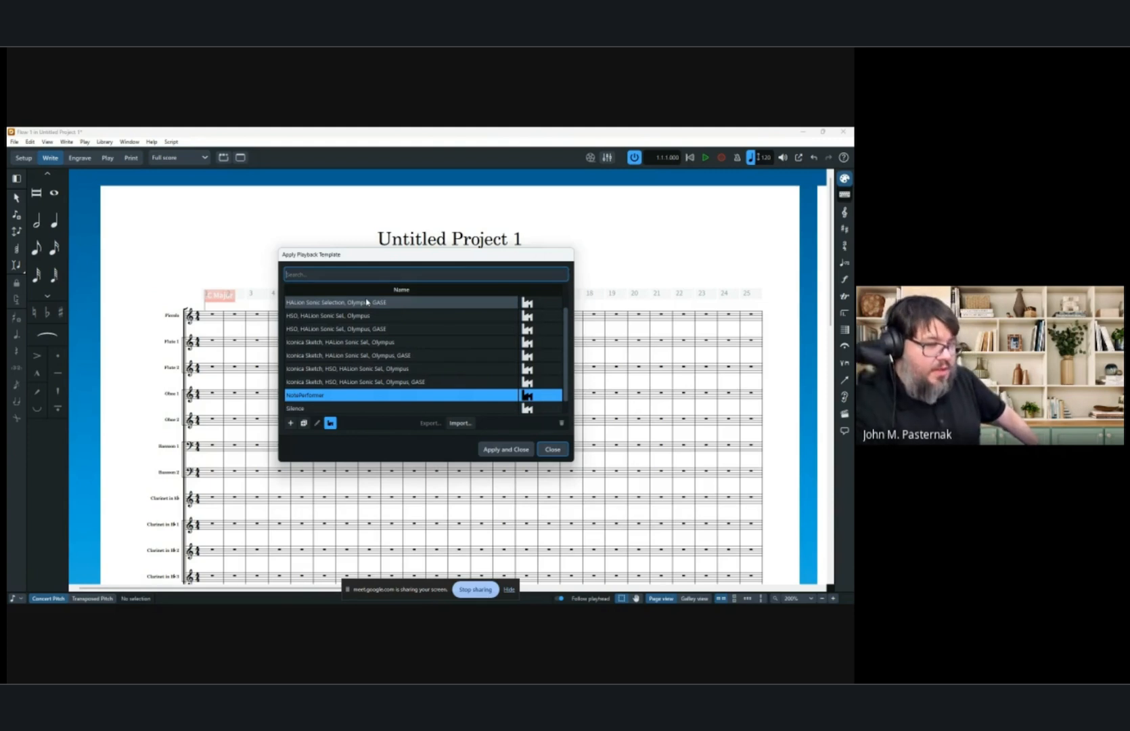
{"action": "left_click", "coordinate": [552, 448]}
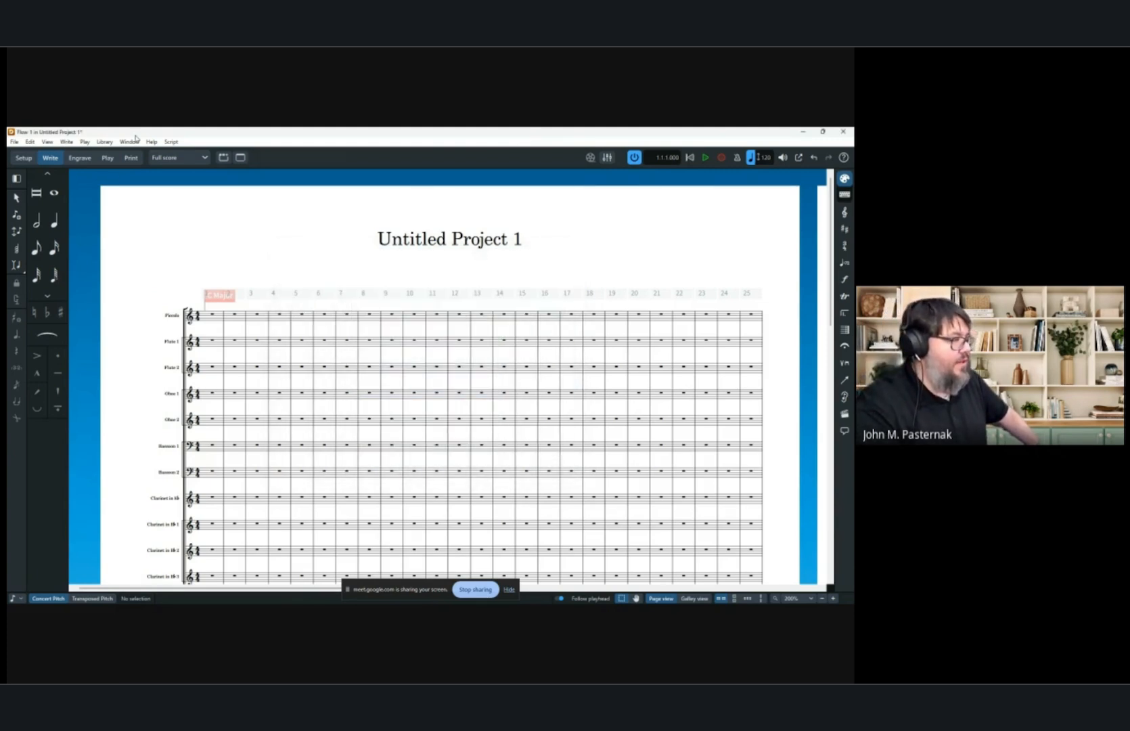
{"action": "left_click", "coordinate": [84, 143]}
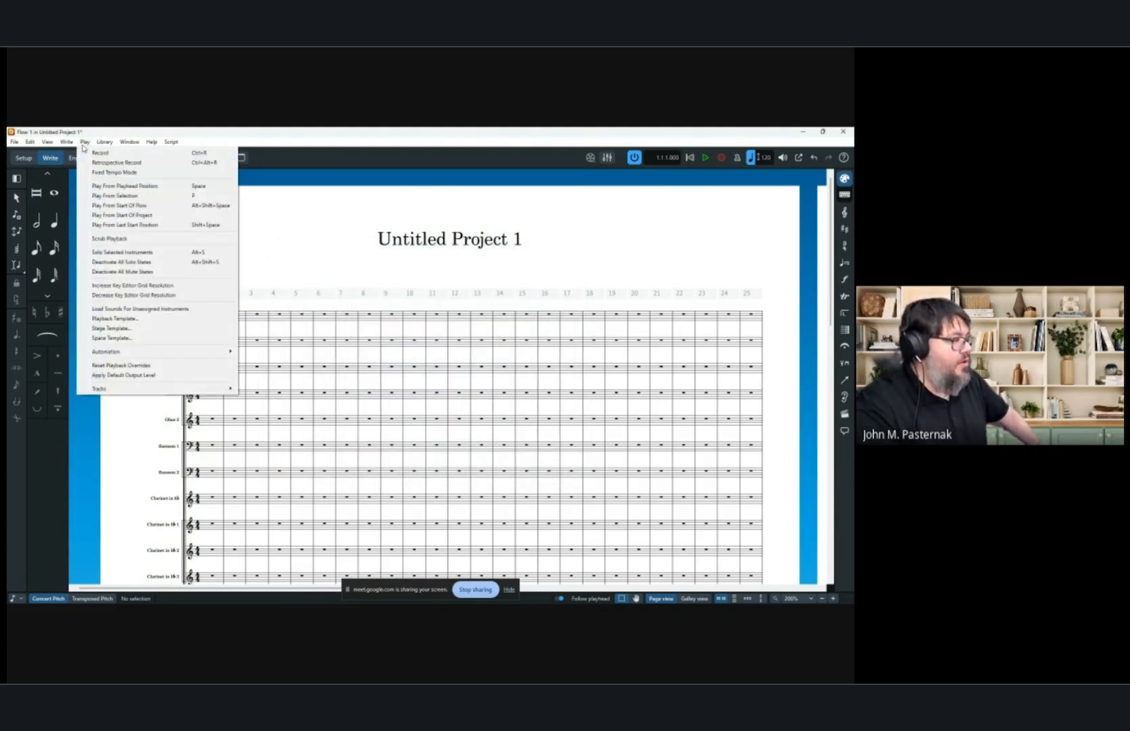
{"action": "left_click", "coordinate": [122, 319]}
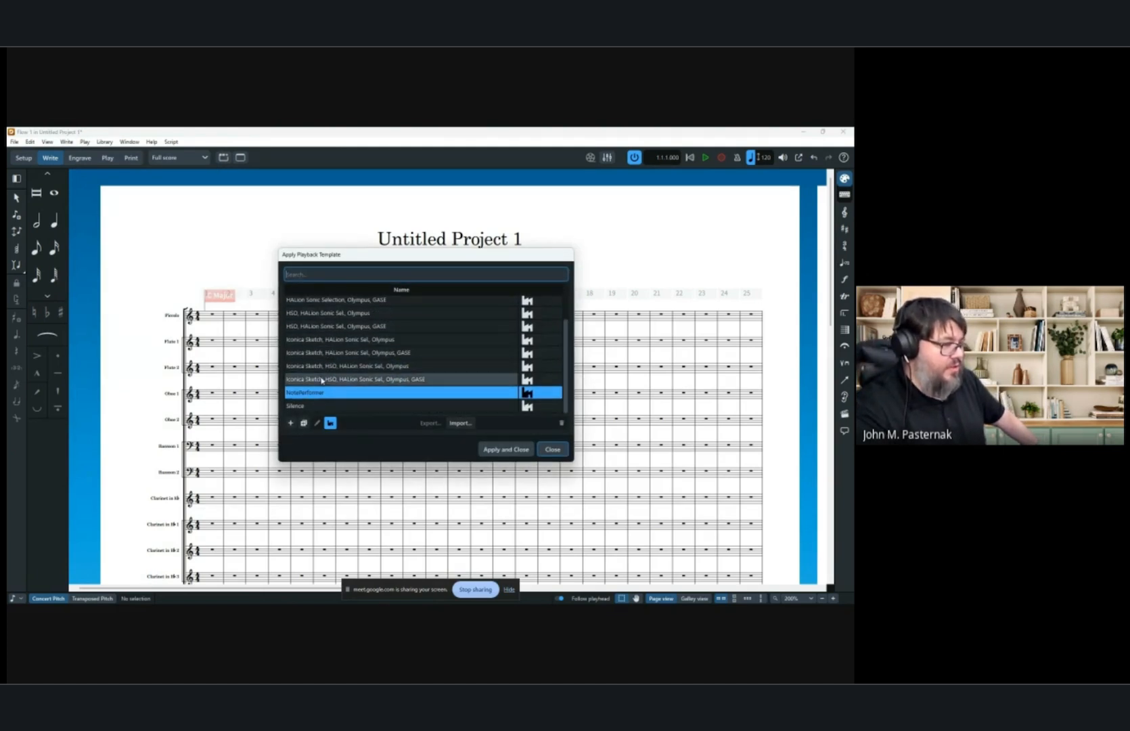
{"action": "scroll", "coordinate": [359, 311], "scroll_direction": "up", "scroll_amount": 1}
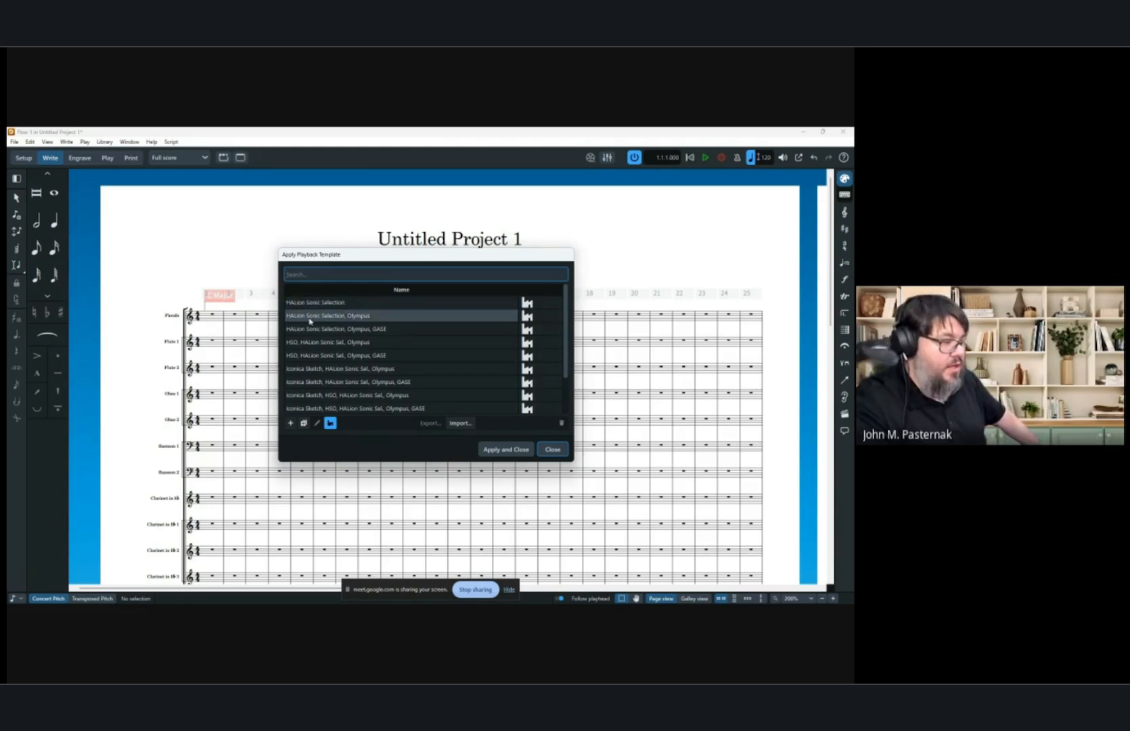
{"action": "scroll", "coordinate": [372, 346], "scroll_direction": "down", "scroll_amount": 1}
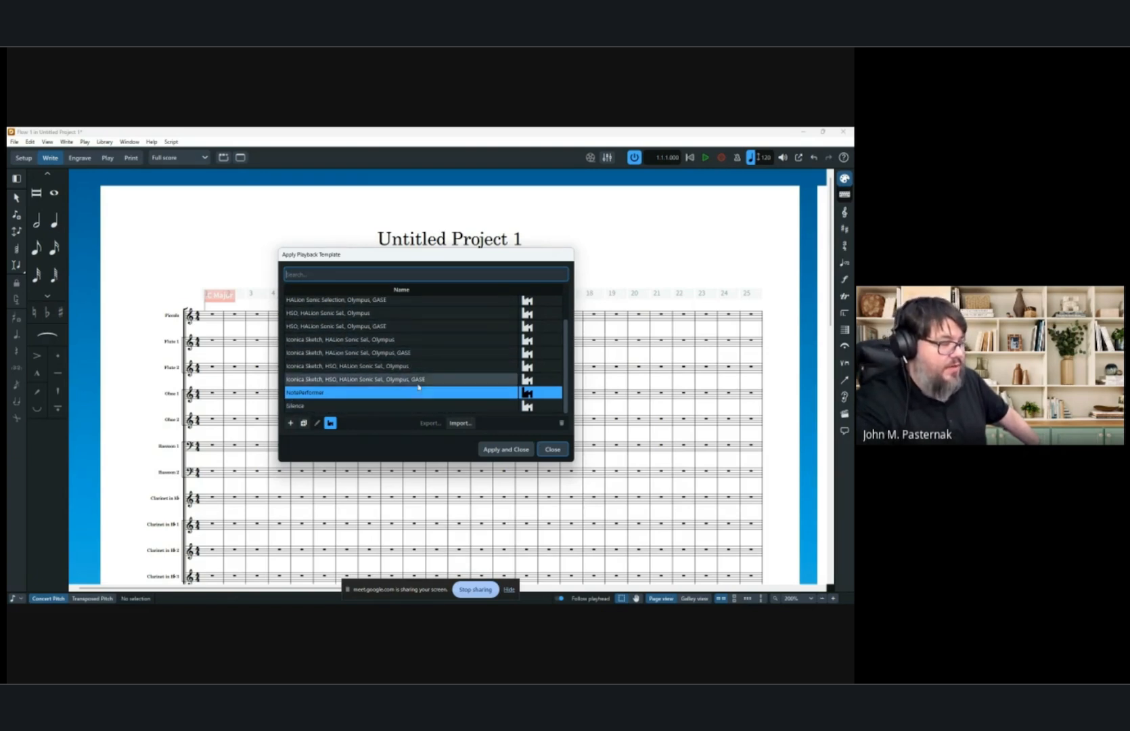
{"action": "left_click", "coordinate": [322, 394]}
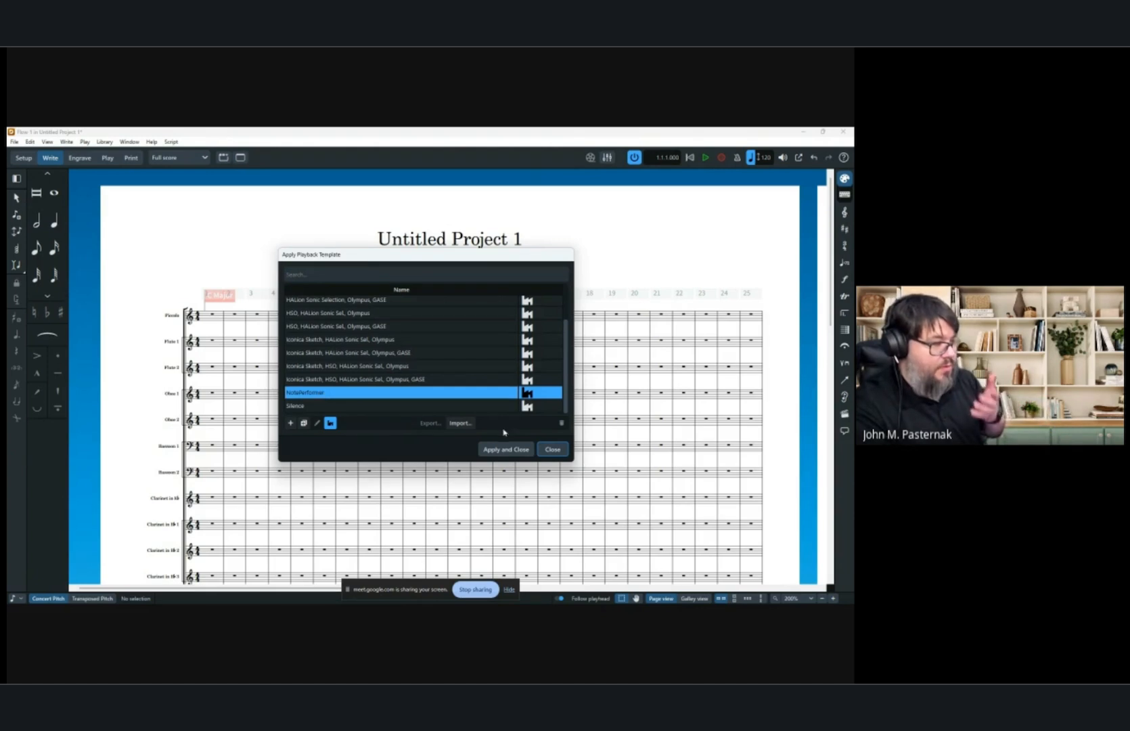
{"action": "left_click", "coordinate": [553, 449]}
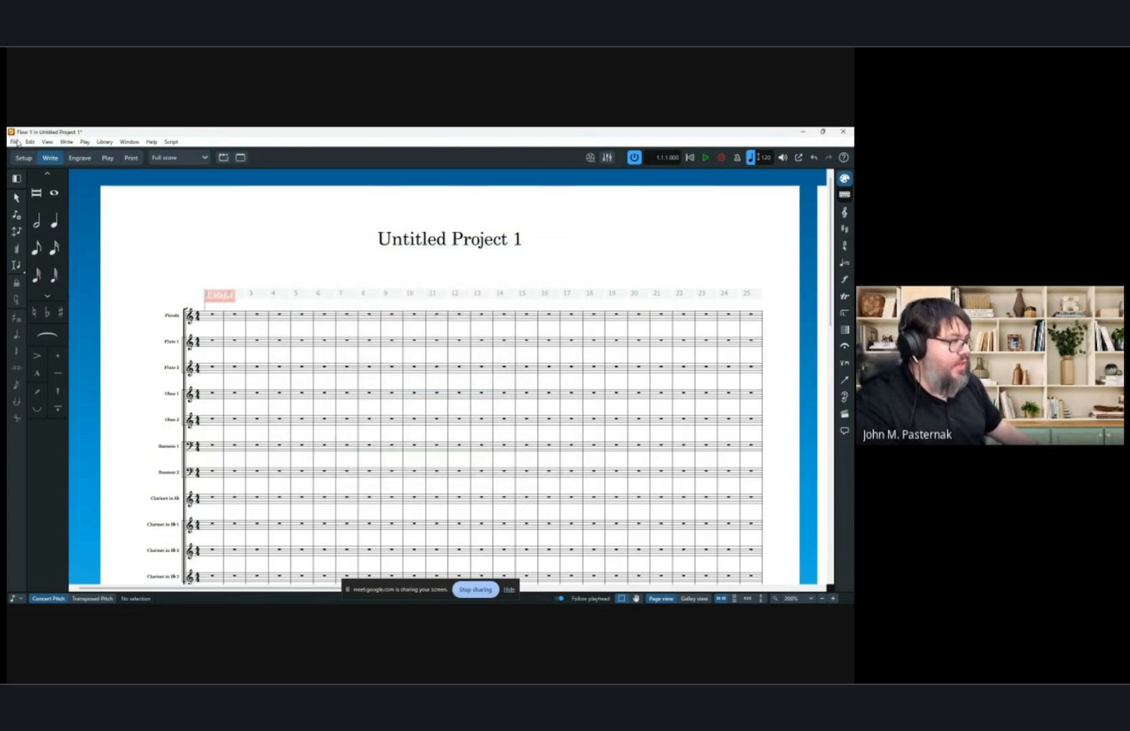
Examine Device Setup and the default playback template in the Play preferences, then close Preferences.
{"action": "left_click", "coordinate": [31, 143]}
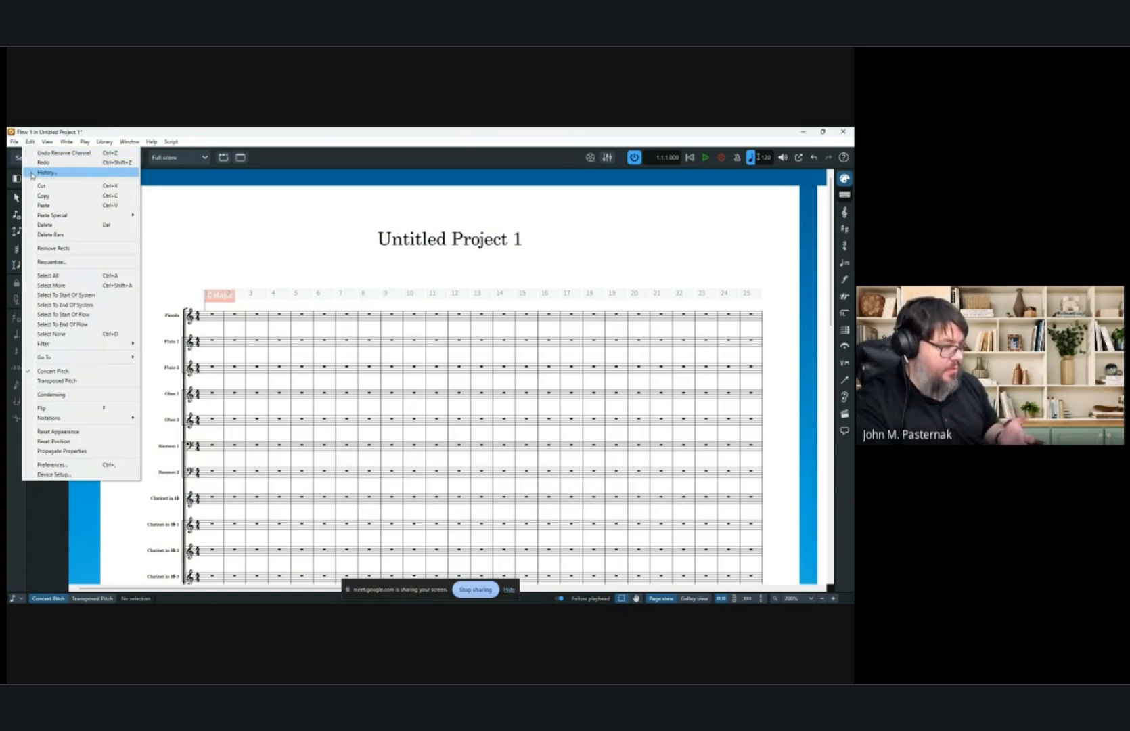
{"action": "left_click", "coordinate": [53, 474]}
{"action": "left_click", "coordinate": [520, 389]}
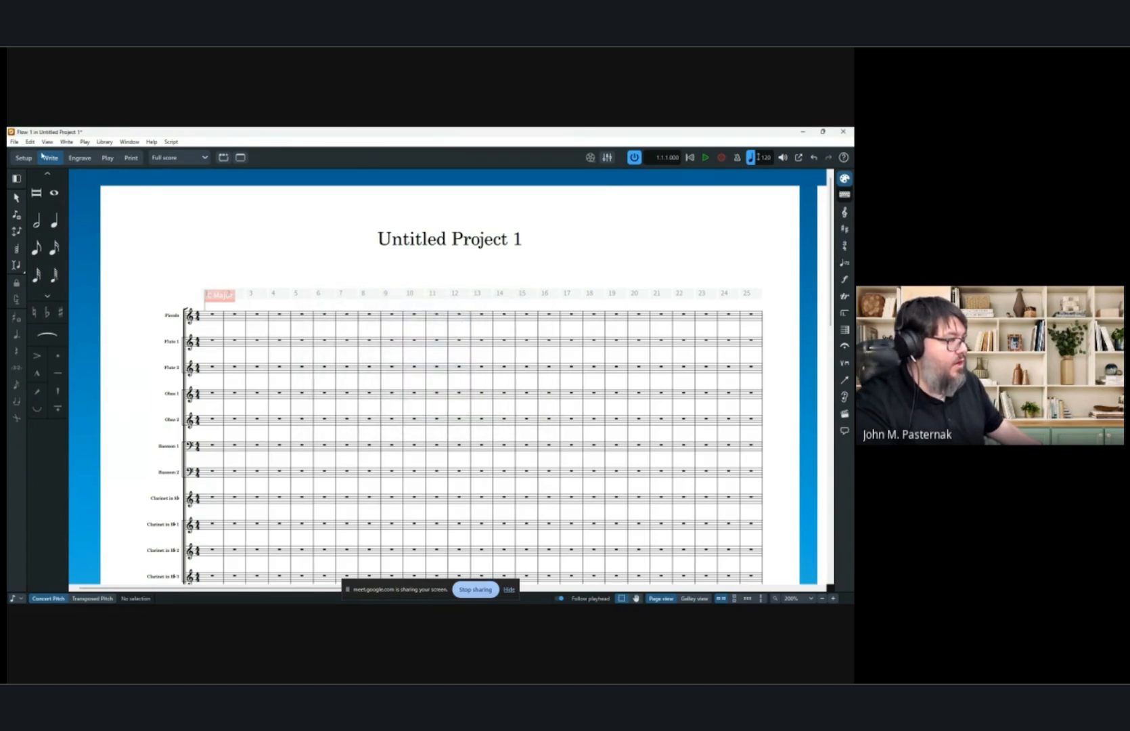
{"action": "left_click", "coordinate": [30, 142]}
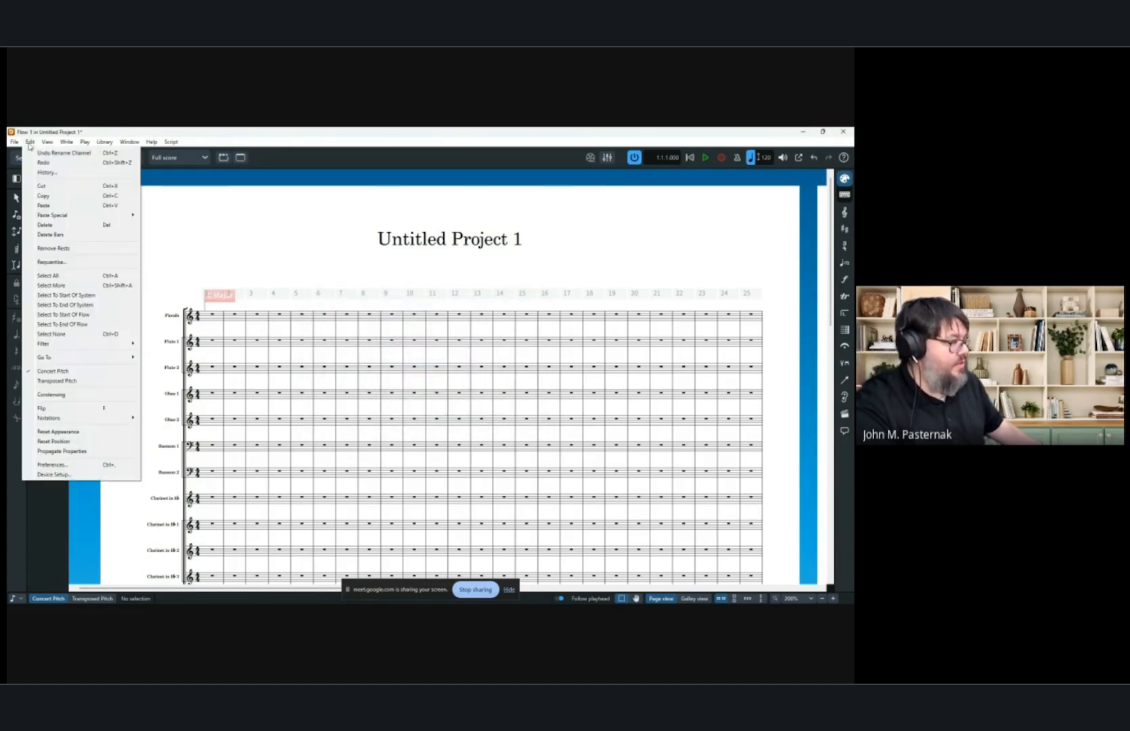
{"action": "left_click", "coordinate": [98, 466]}
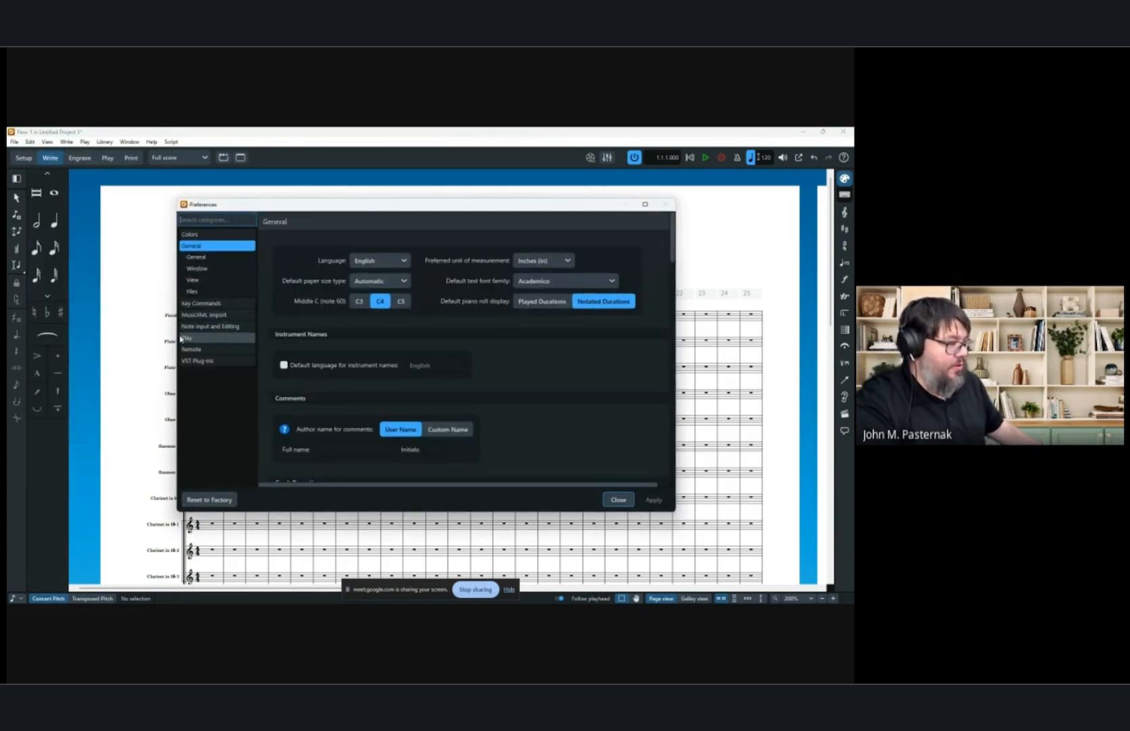
{"action": "left_click", "coordinate": [191, 340]}
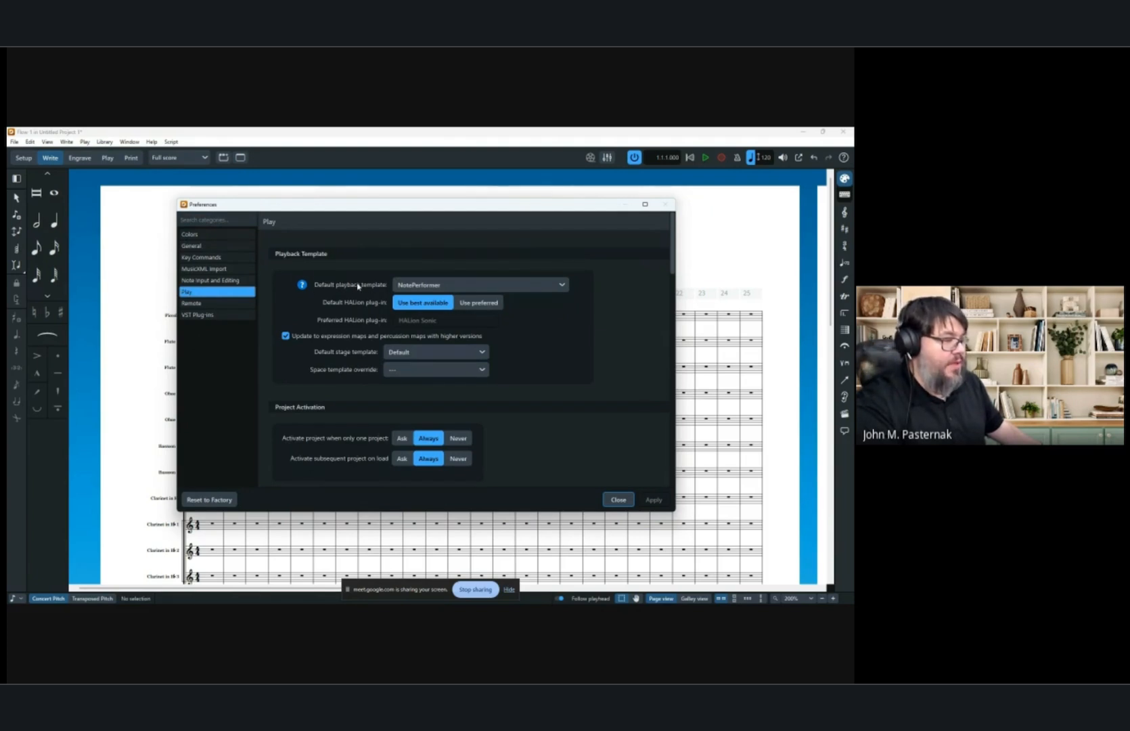
{"action": "left_click", "coordinate": [434, 285]}
{"action": "left_click", "coordinate": [531, 392]}
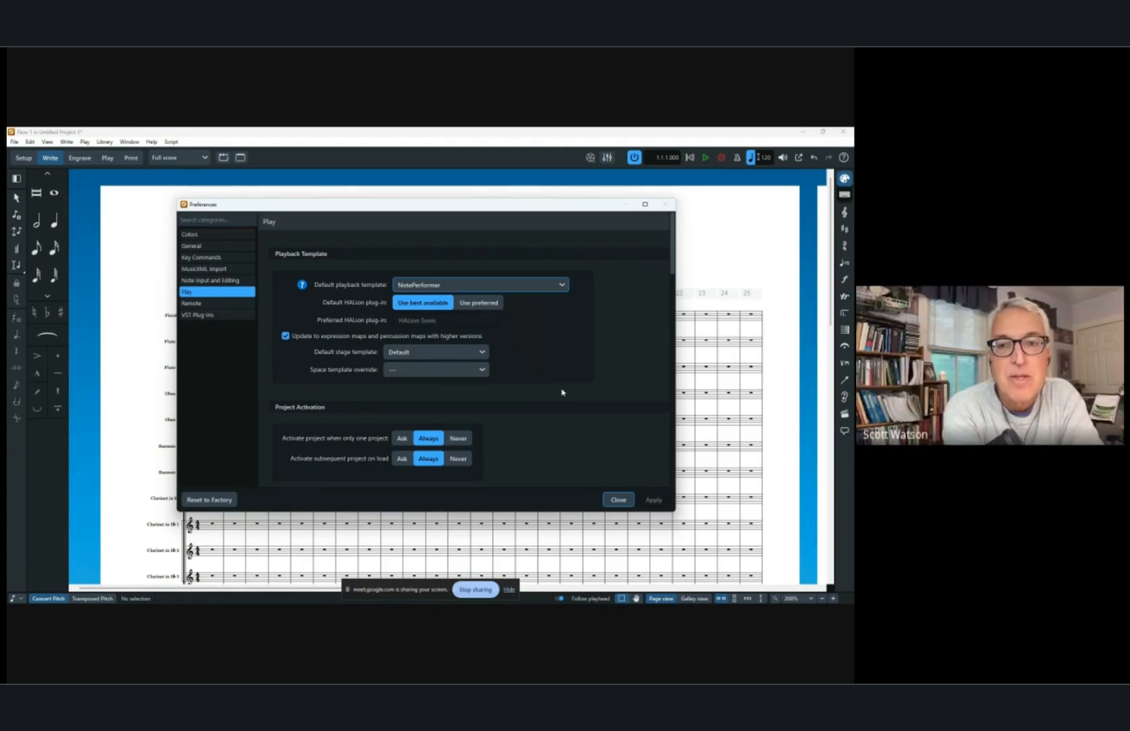
{"action": "left_click", "coordinate": [624, 501]}
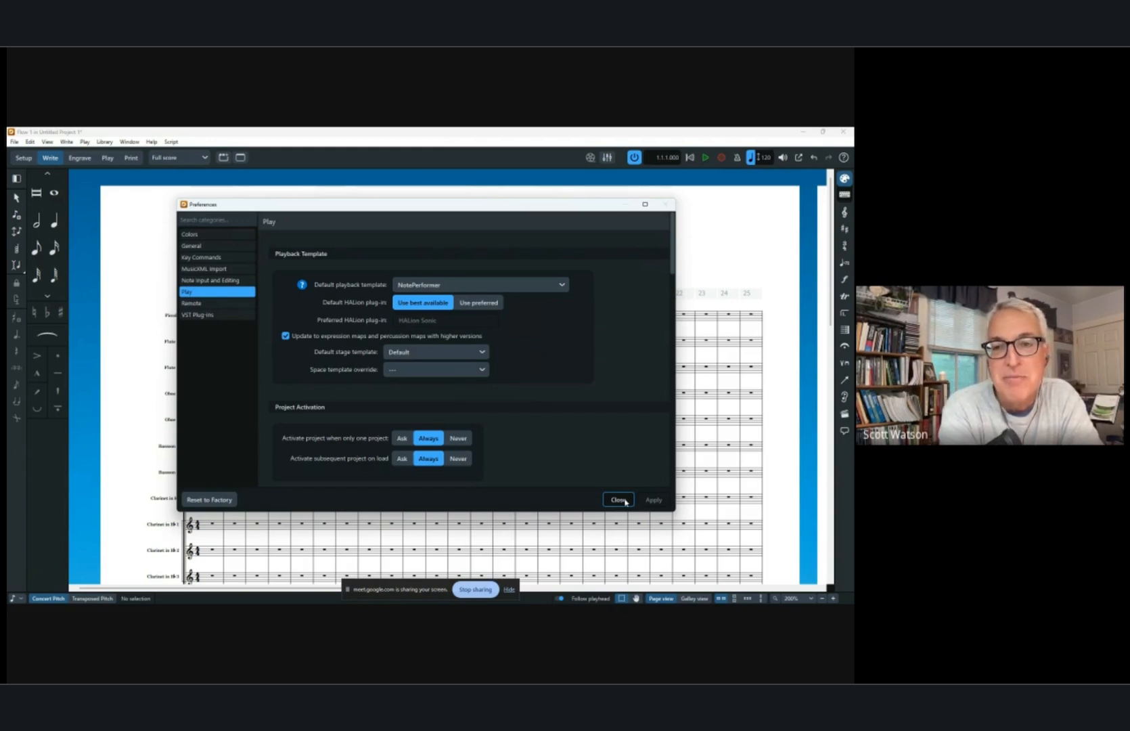
{"action": "left_click", "coordinate": [618, 500]}
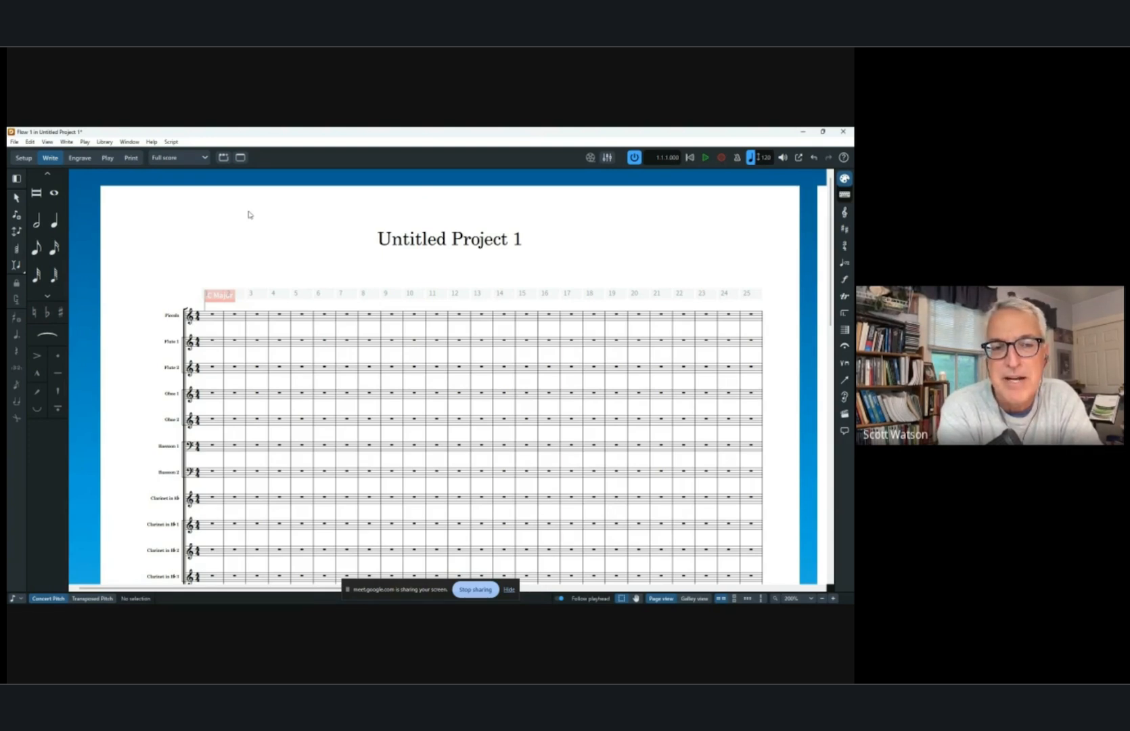
Switch to Play mode and enable independent voice playback for the Piccolo track.
{"action": "left_click", "coordinate": [108, 159]}
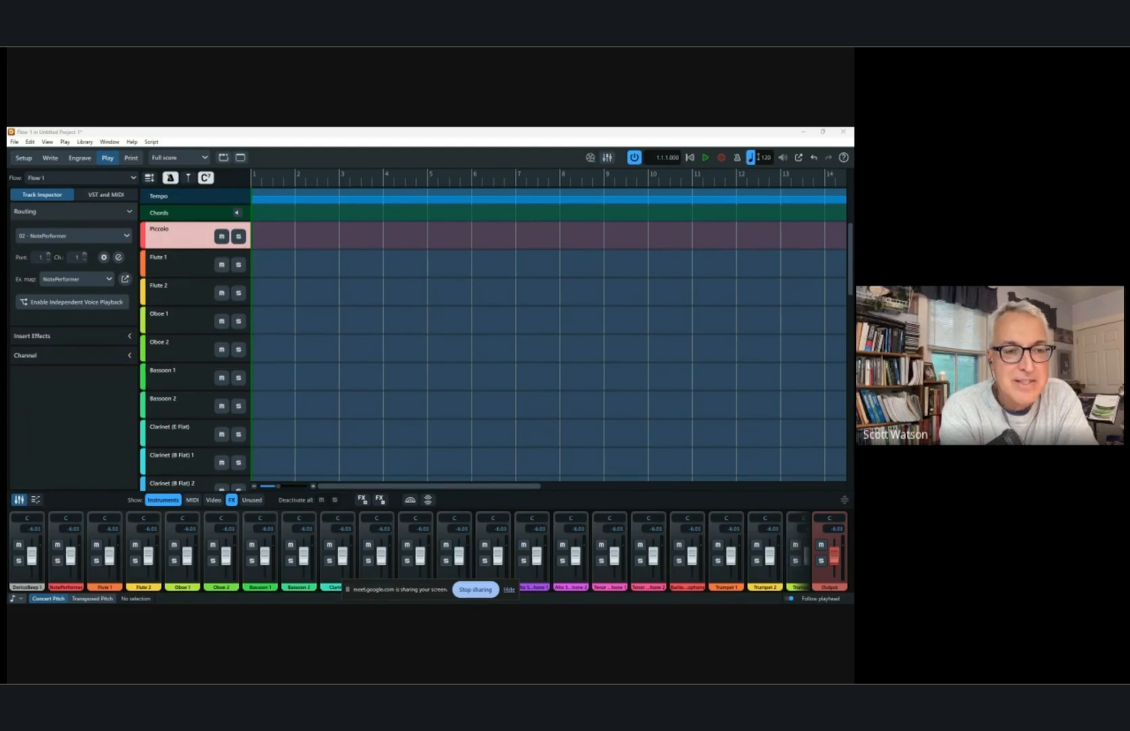
{"action": "left_click", "coordinate": [71, 305]}
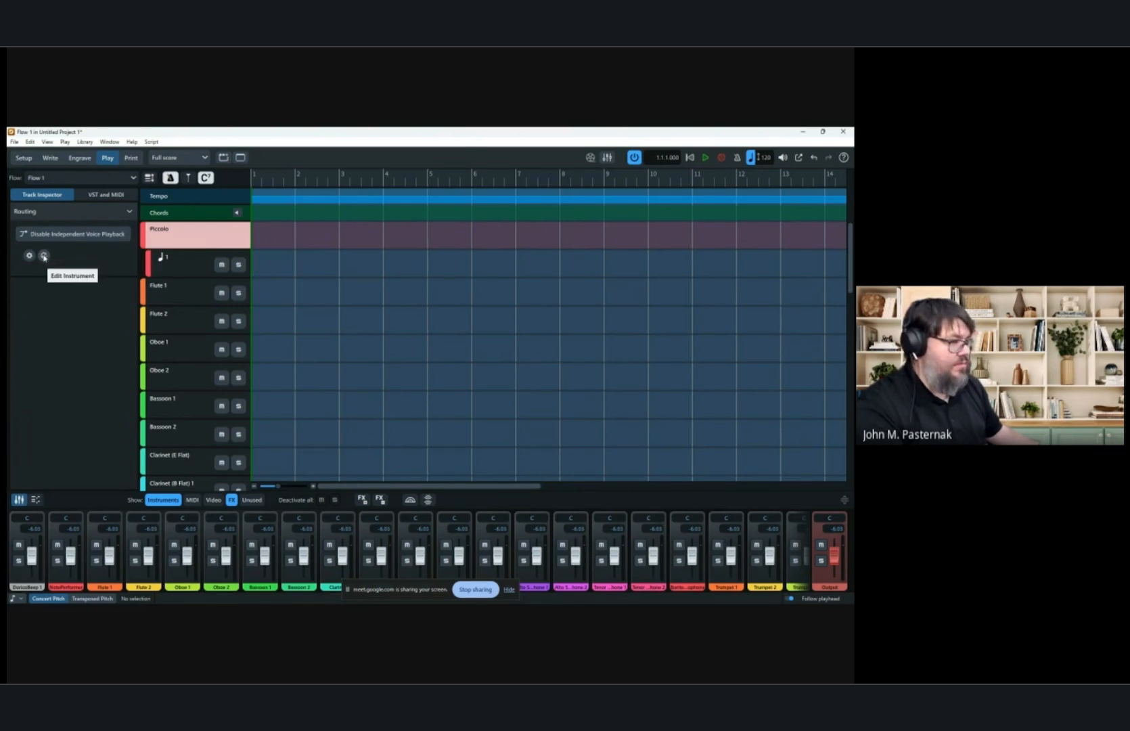
Inspect the 04 NotePerformer VST instrument window, close it, and return to the score.
{"action": "left_click", "coordinate": [106, 196]}
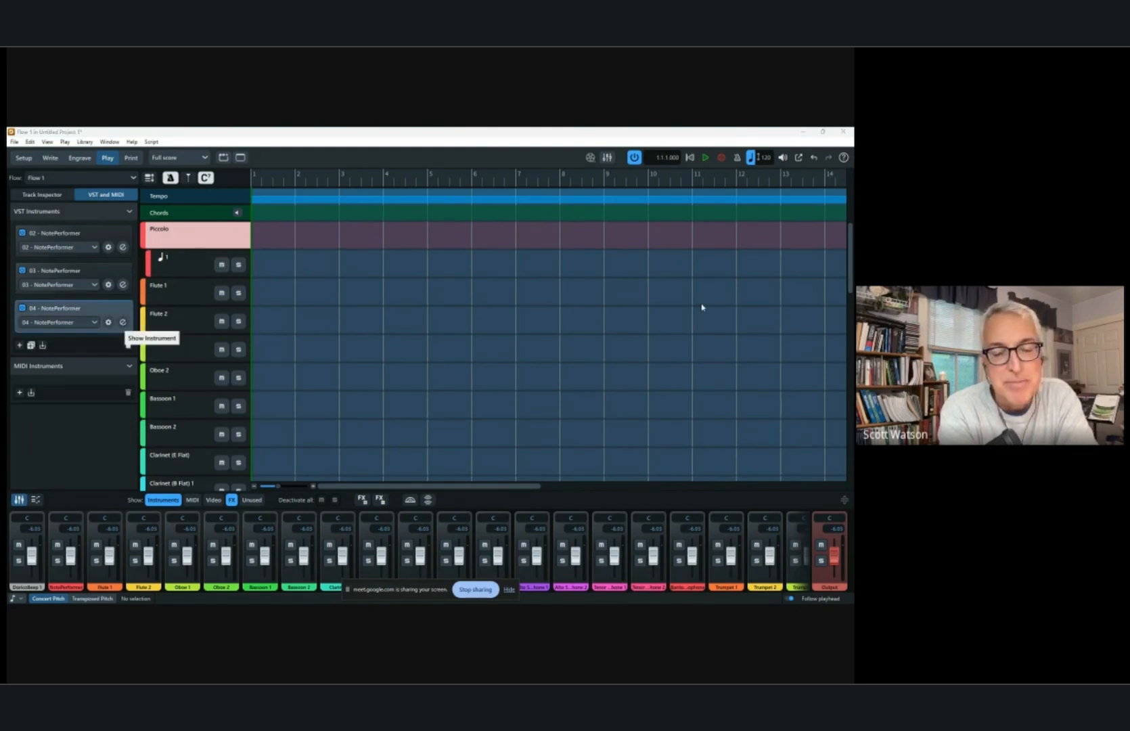
{"action": "left_click", "coordinate": [123, 323]}
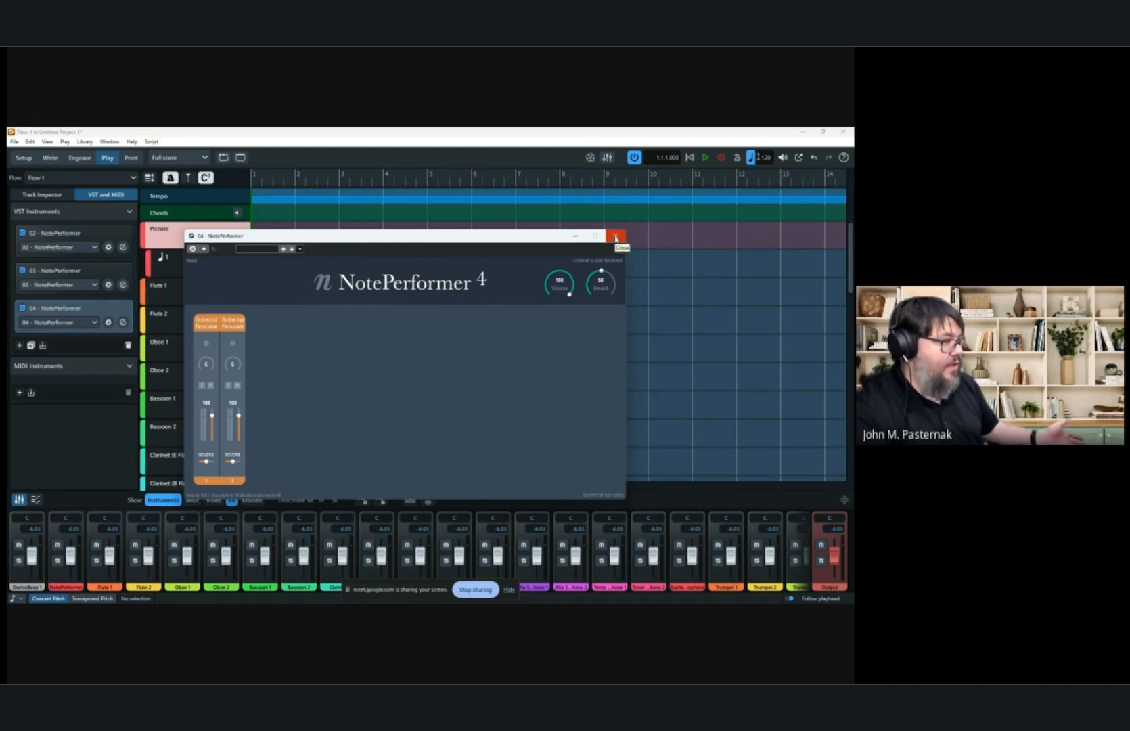
{"action": "left_click", "coordinate": [616, 236]}
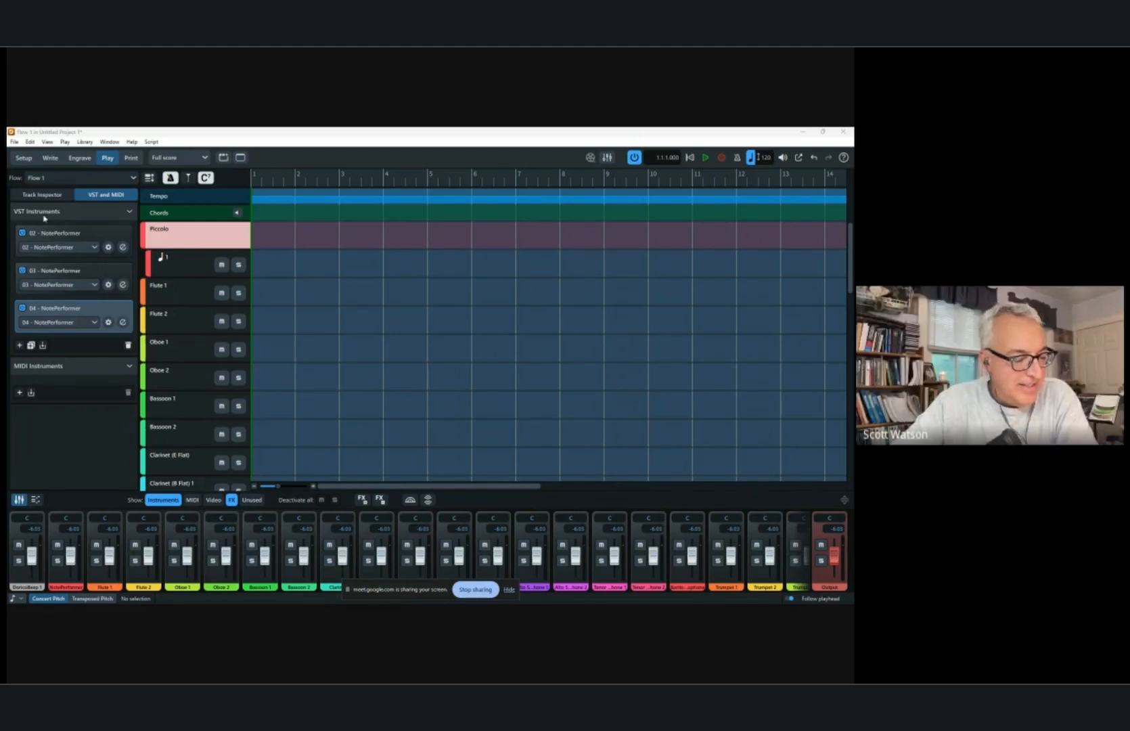
{"action": "left_click", "coordinate": [51, 160]}
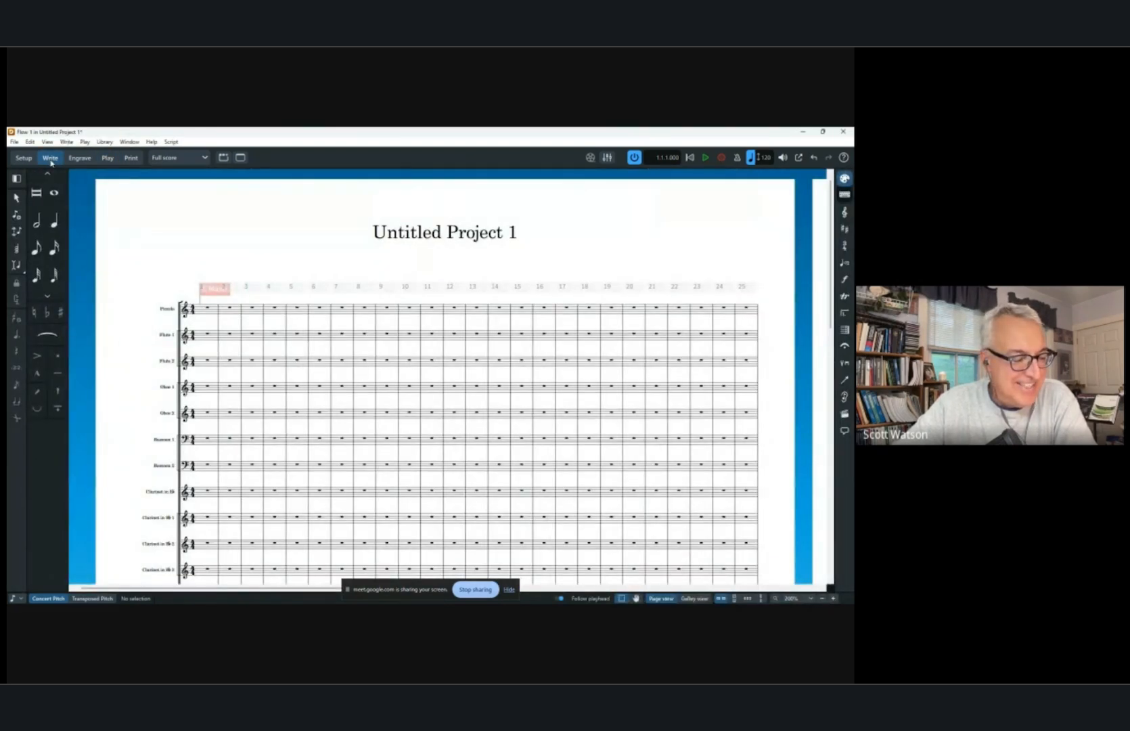
{"action": "left_click", "coordinate": [107, 158]}
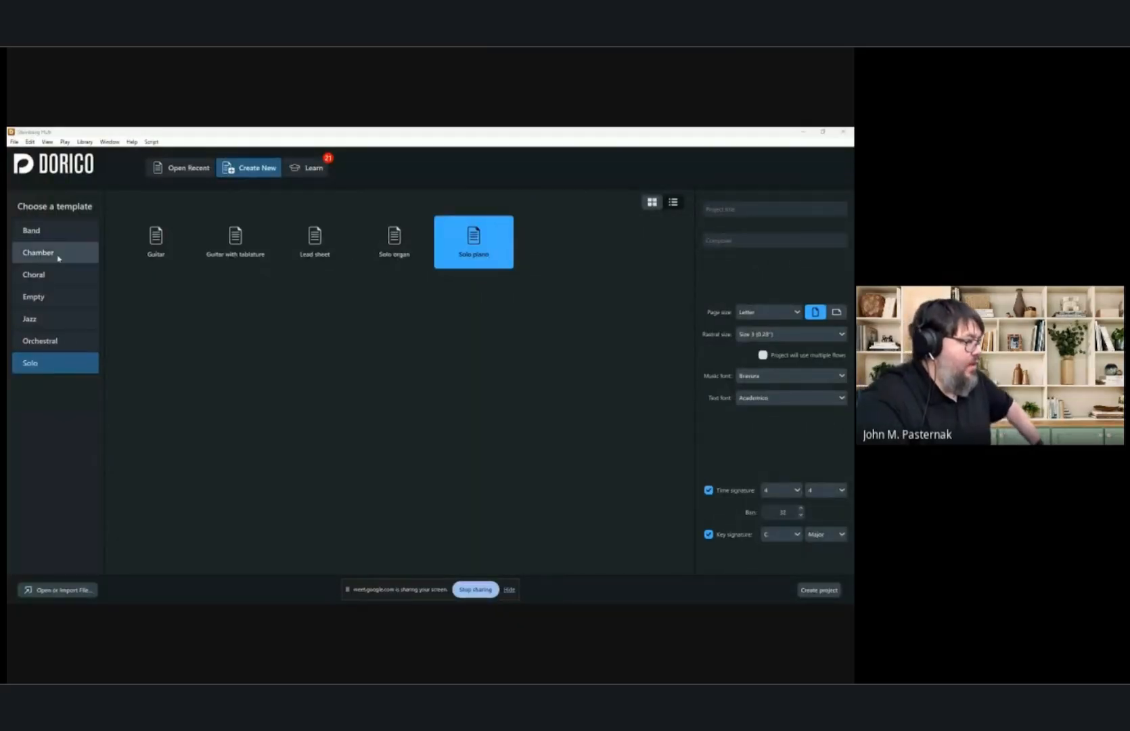
Choose the Empty template and enter the project title Scott's Adventure and composer Fun Bunch.
{"action": "left_click", "coordinate": [48, 299]}
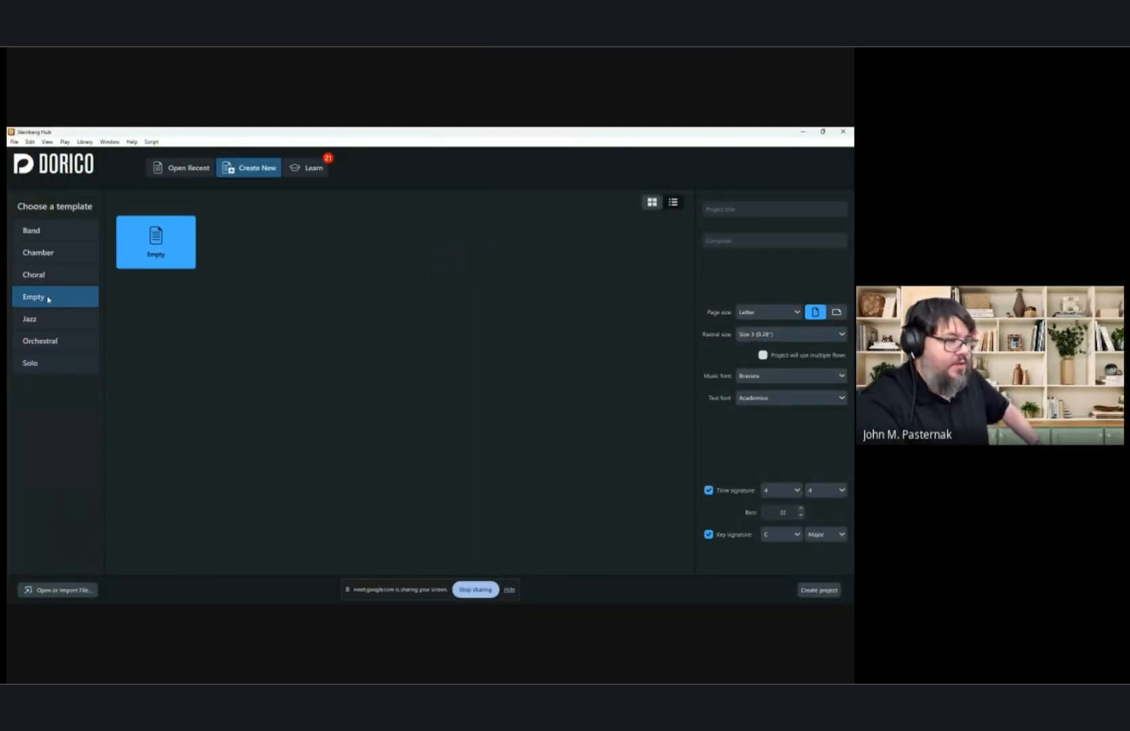
{"action": "left_click", "coordinate": [725, 210]}
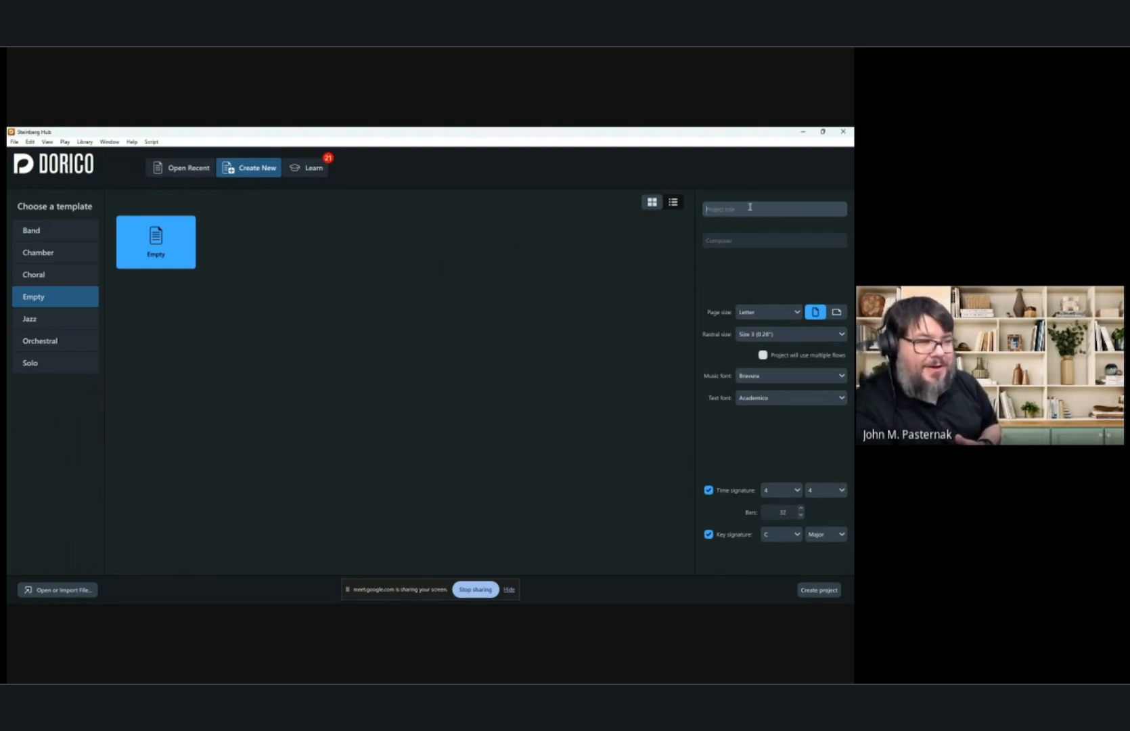
{"action": "type", "text": "Scott's A"}
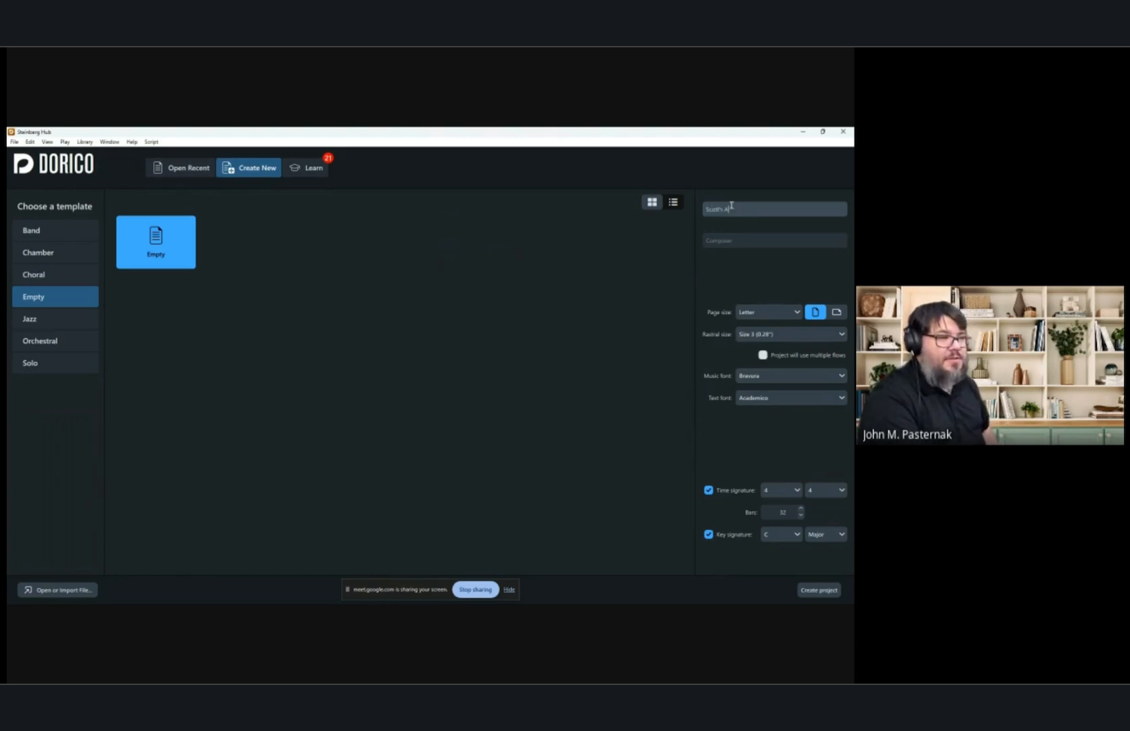
{"action": "type", "text": "dventure"}
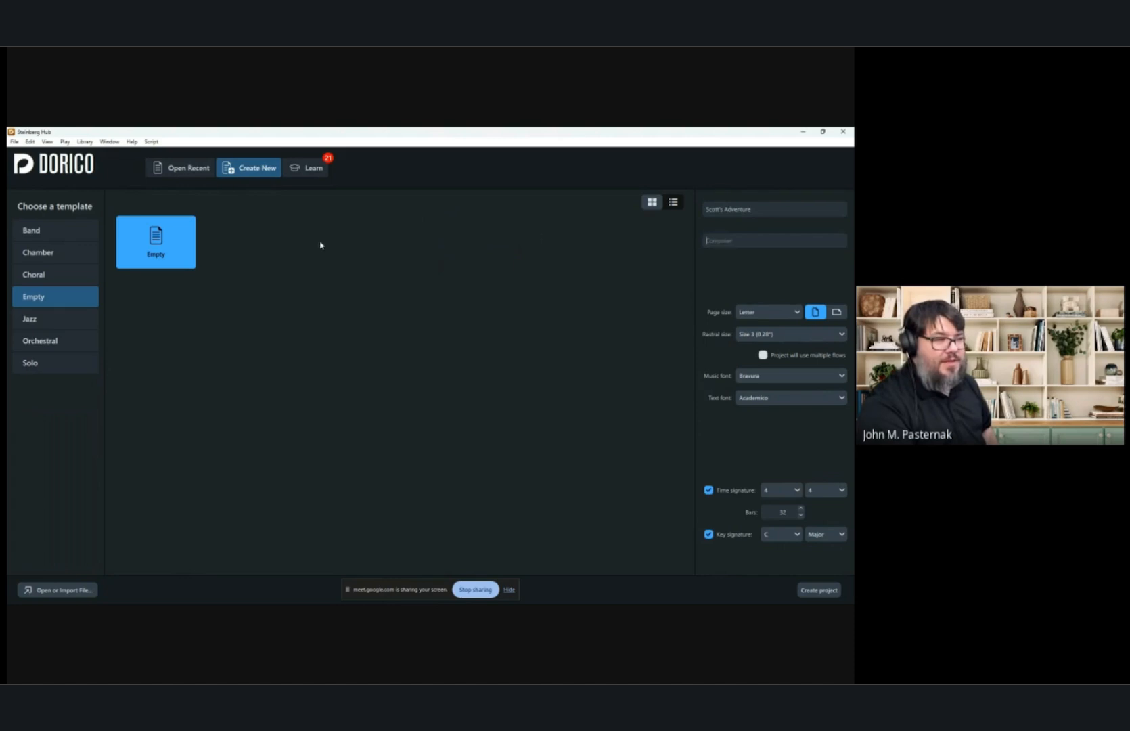
{"action": "type", "text": "Fux Bunch"}
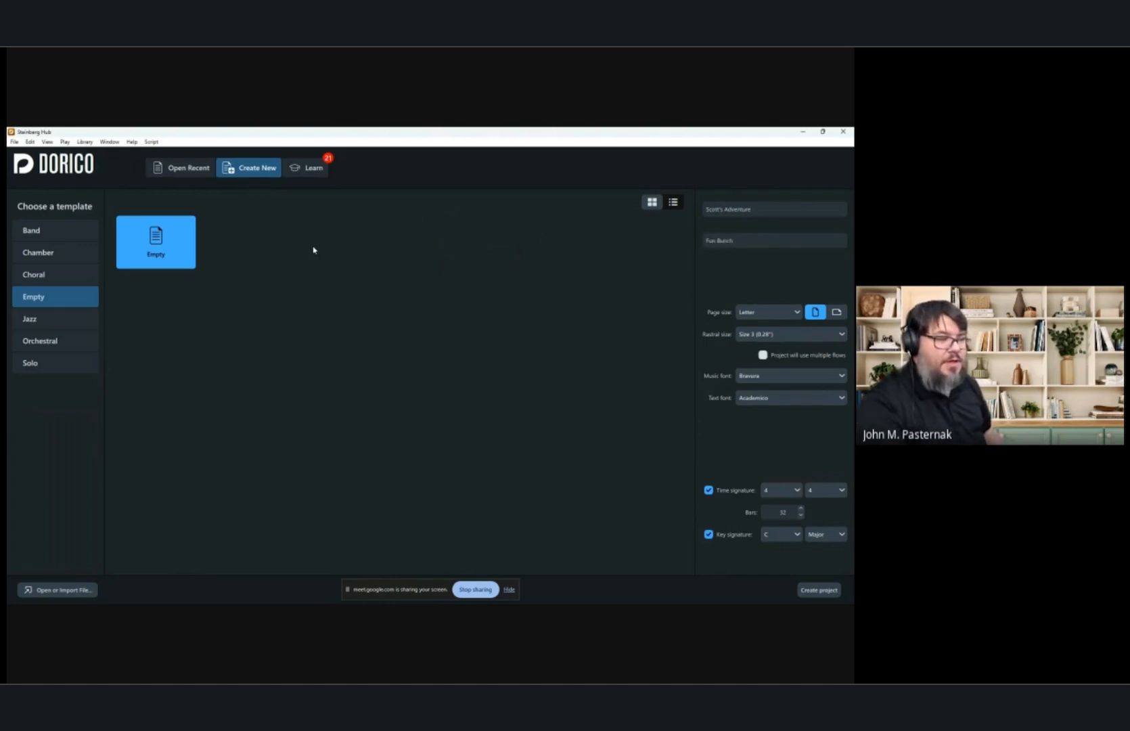
Set the page size to Concert (9" x 12") and enable the option for the project to use multiple flows.
{"action": "left_click", "coordinate": [765, 313]}
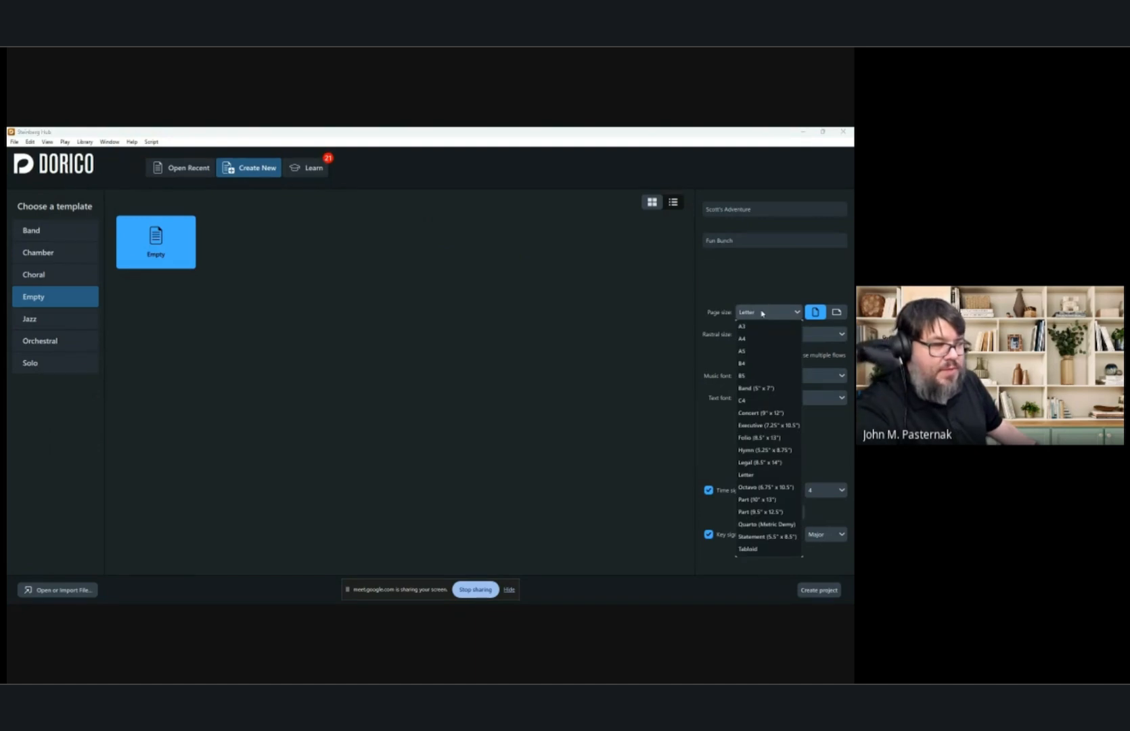
{"action": "left_click", "coordinate": [765, 414]}
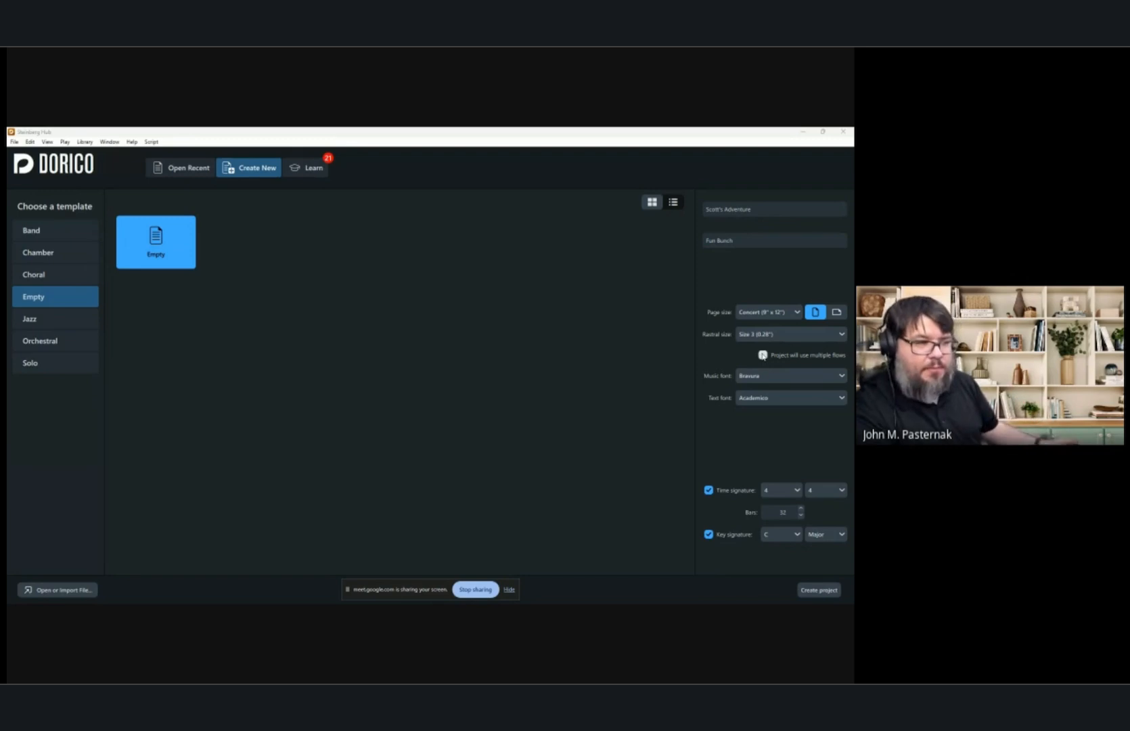
{"action": "left_click", "coordinate": [763, 355]}
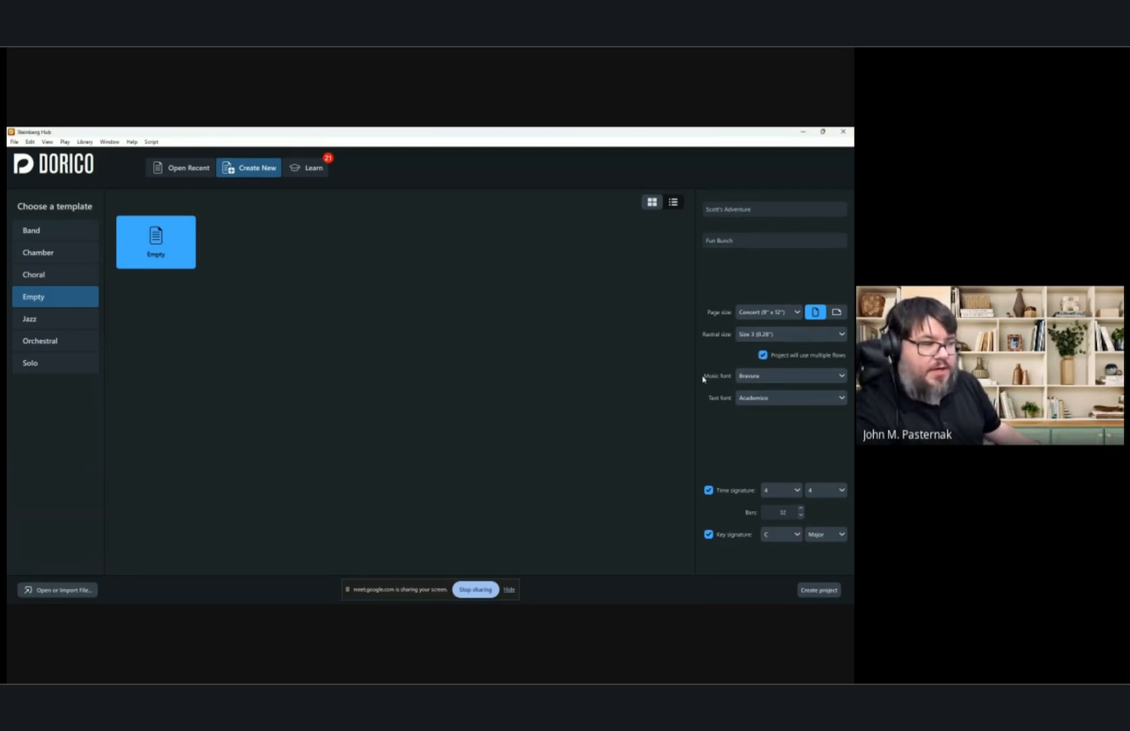
Set the music font to Finale Maestro.
{"action": "left_click", "coordinate": [772, 376]}
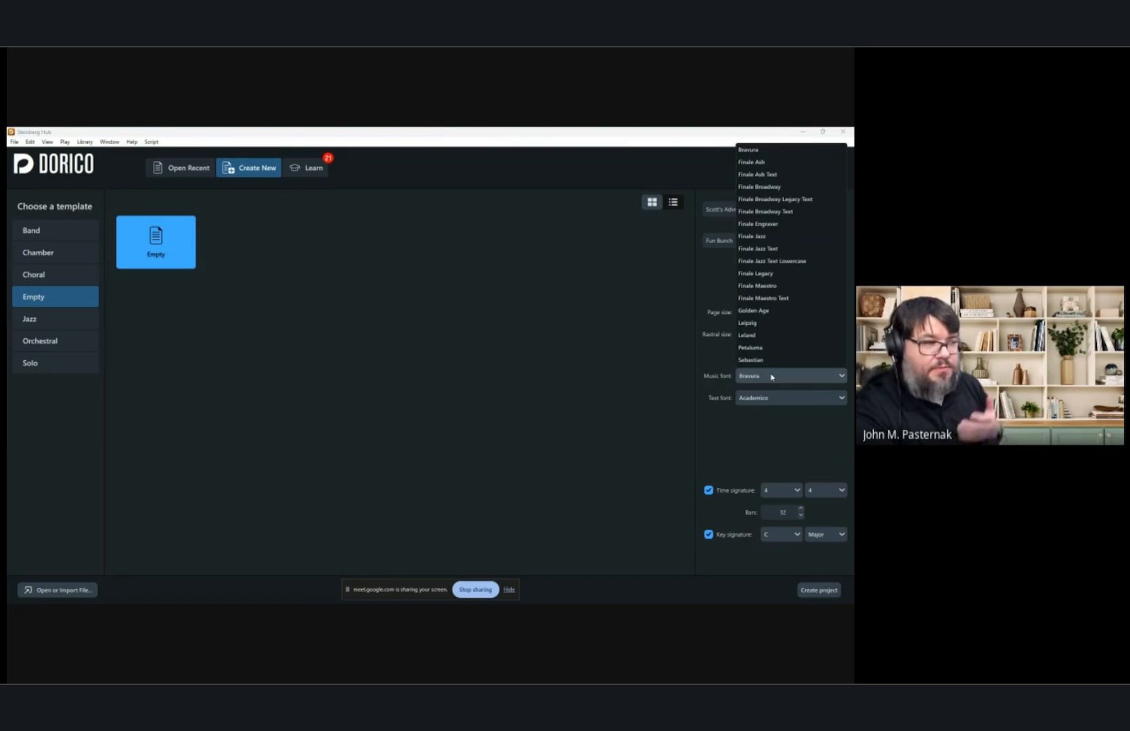
{"action": "left_click", "coordinate": [771, 287]}
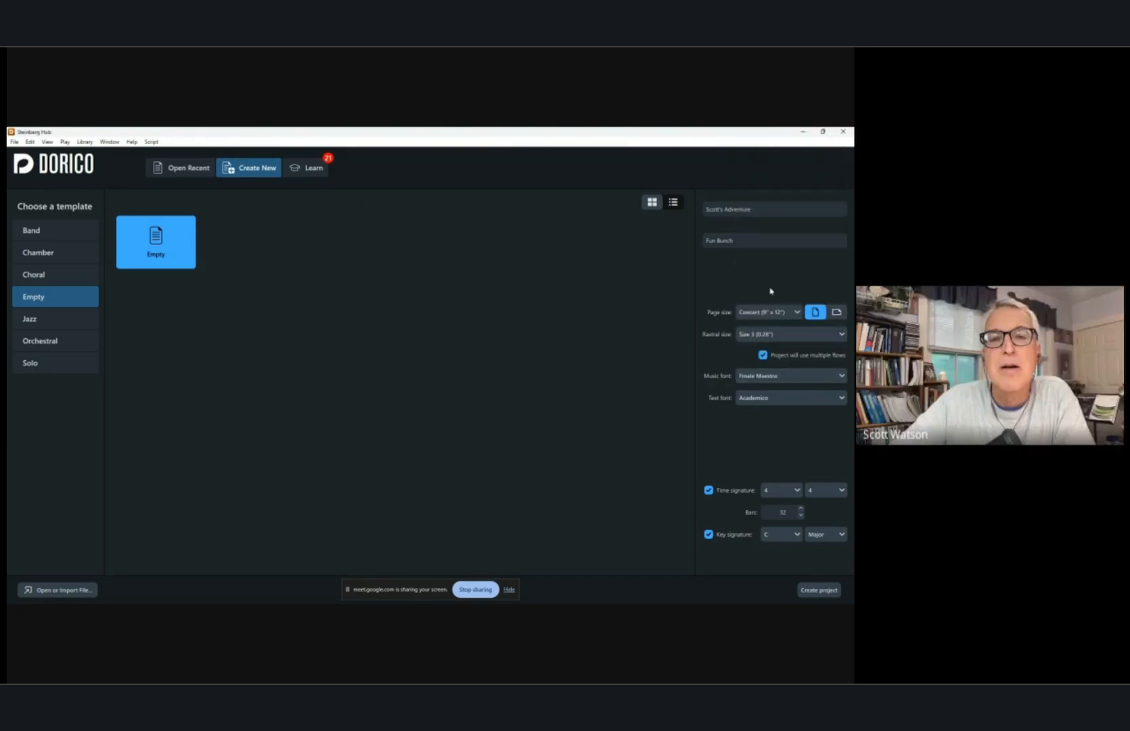
{"action": "left_click", "coordinate": [758, 376]}
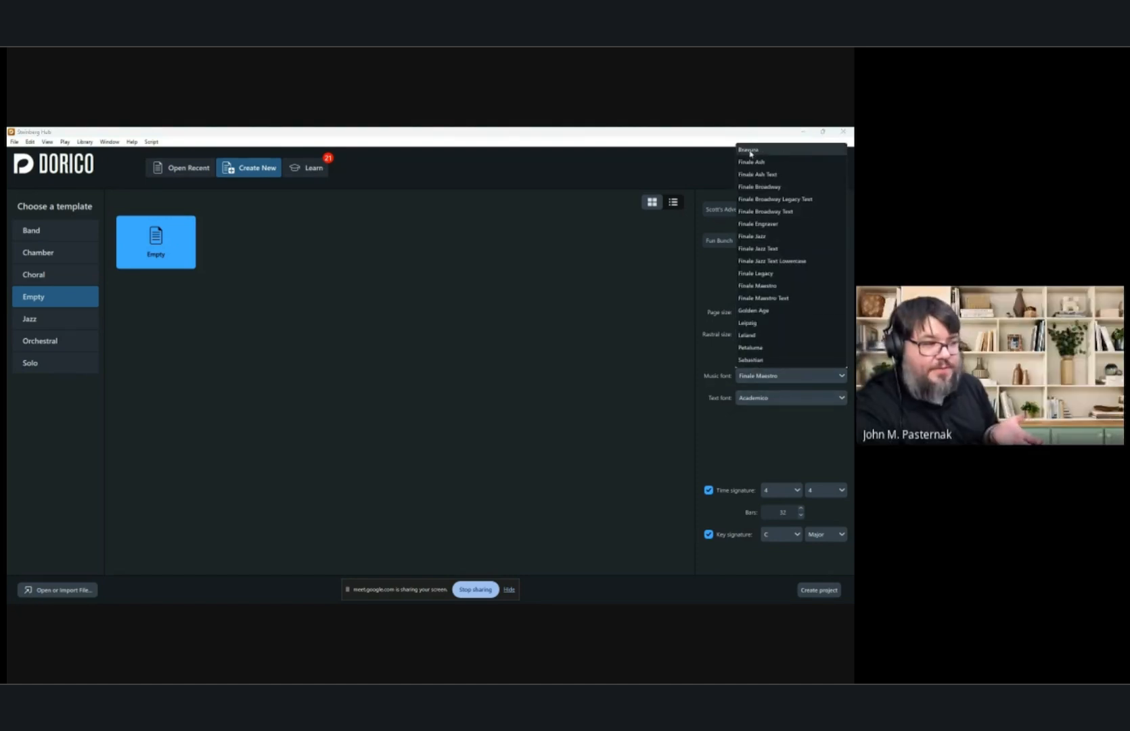
{"action": "left_click", "coordinate": [770, 286]}
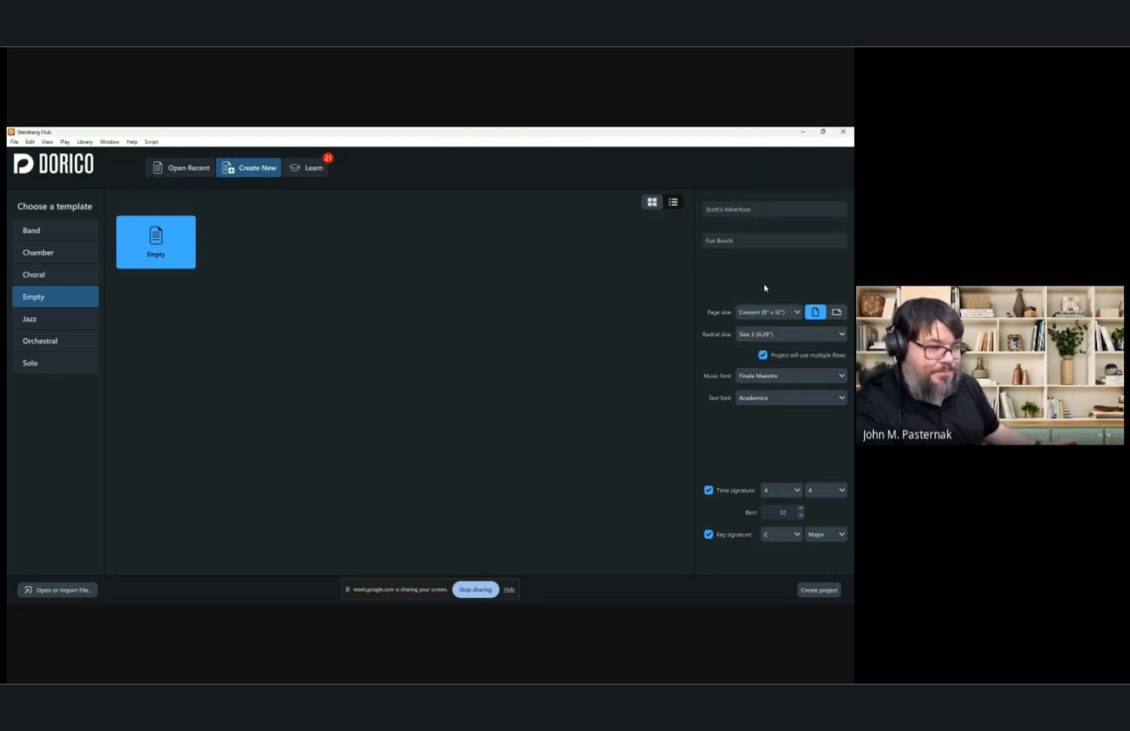
Keep Academico as the text font and create the project.
{"action": "left_click", "coordinate": [769, 399]}
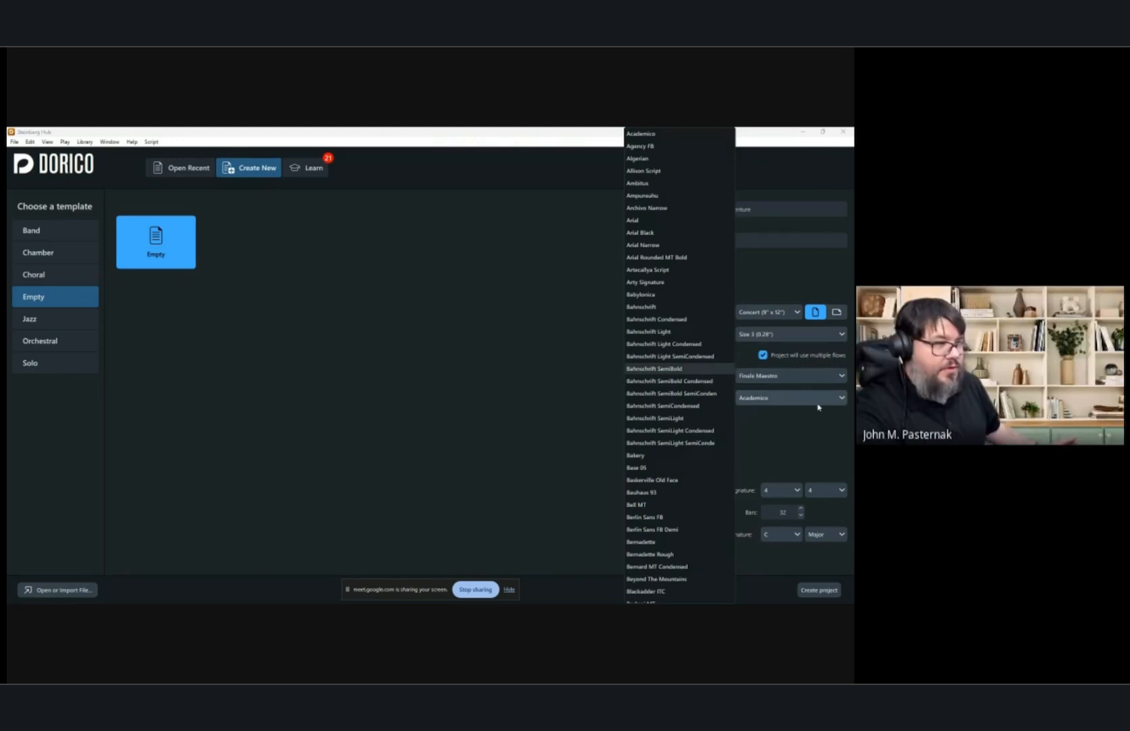
{"action": "left_click", "coordinate": [645, 134]}
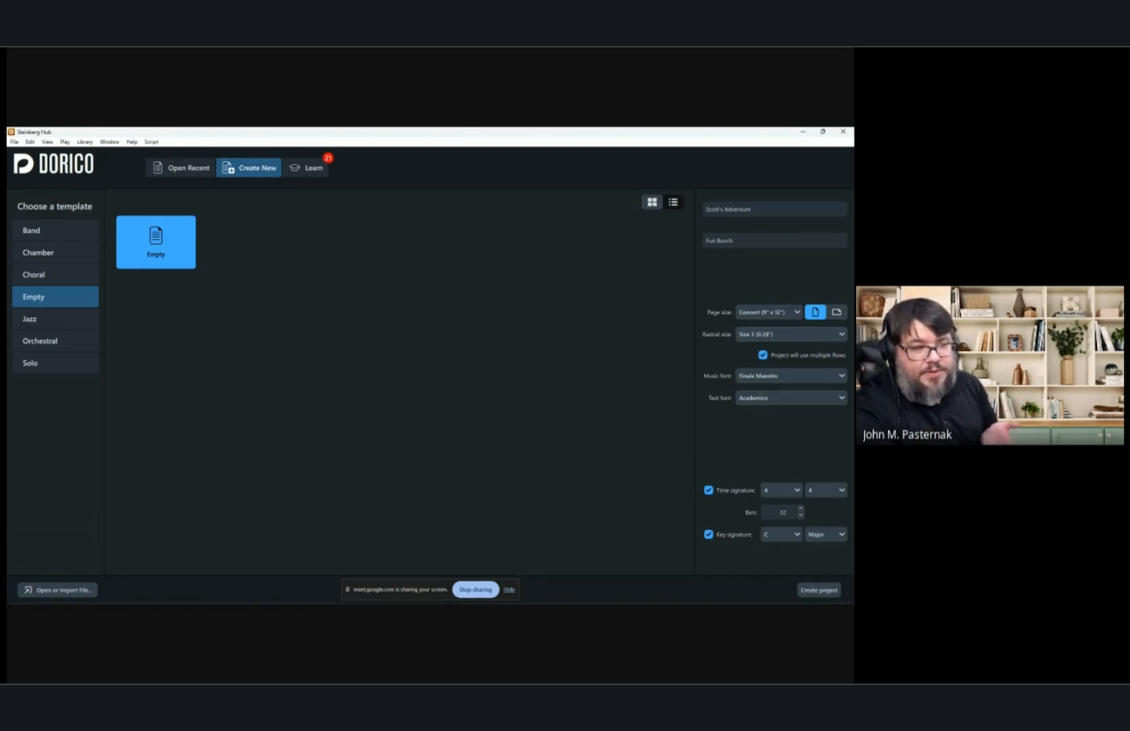
{"action": "left_click", "coordinate": [820, 590]}
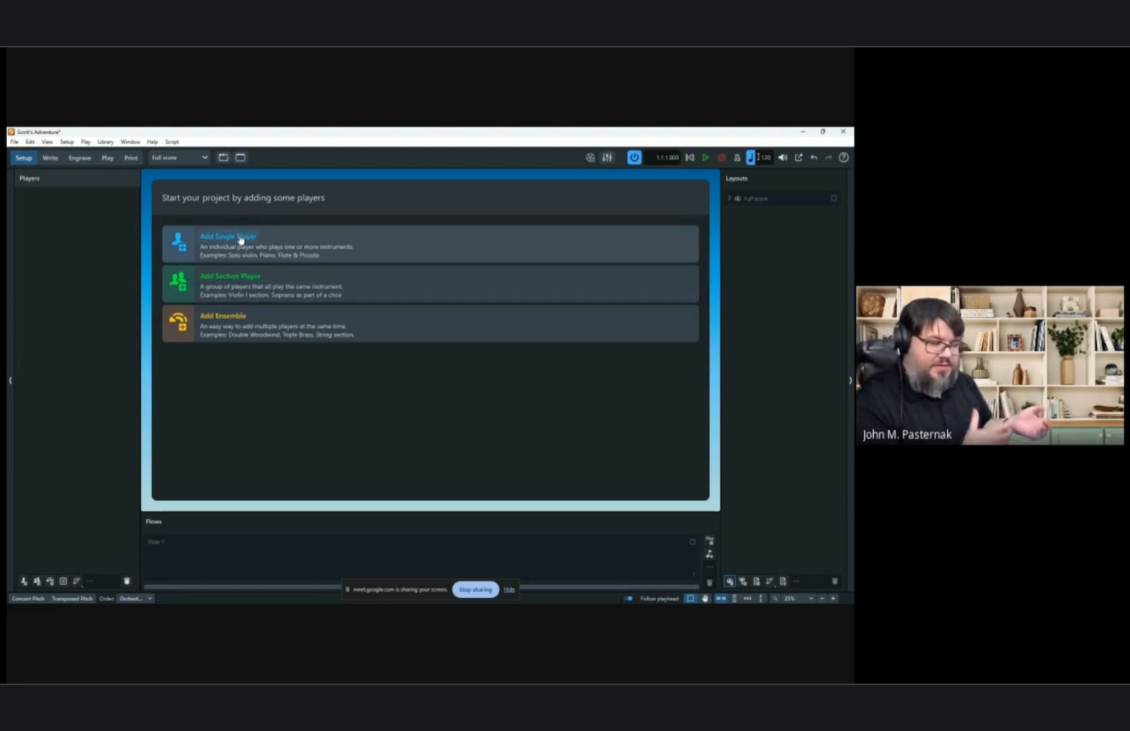
Open Add Ensemble and search for the Saxophone Quartet ensemble, selecting its soprano saxophone entry.
{"action": "left_click", "coordinate": [224, 317]}
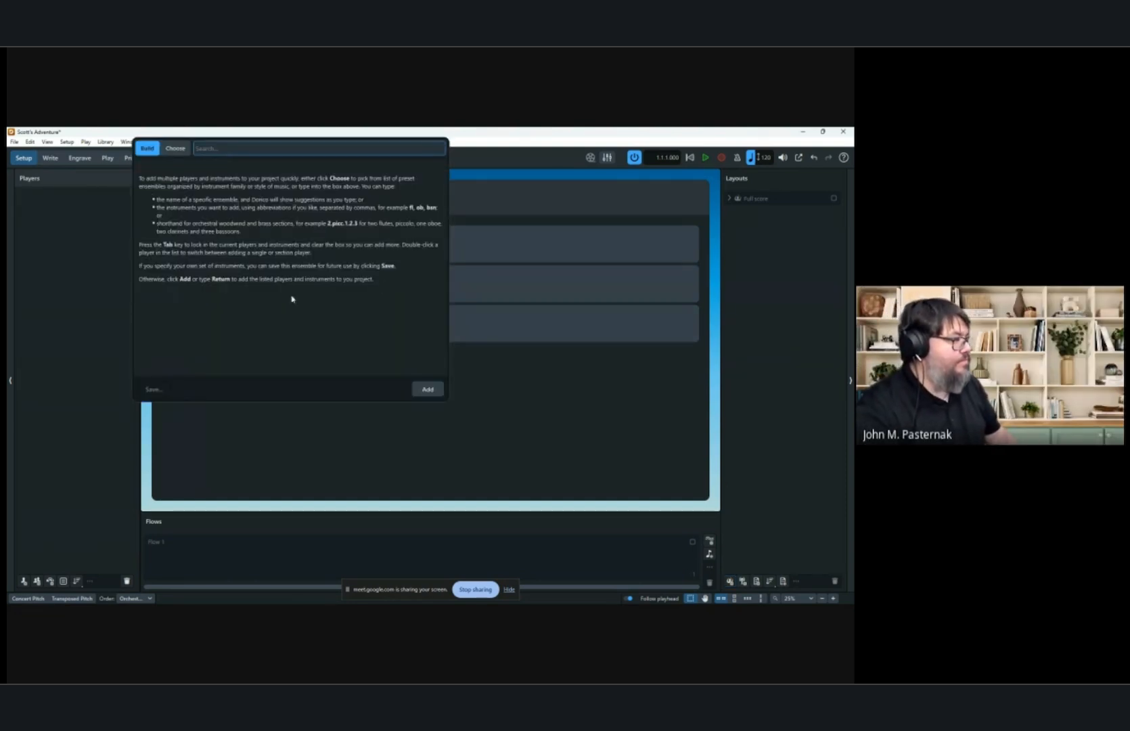
{"action": "type", "text": "saxophon"}
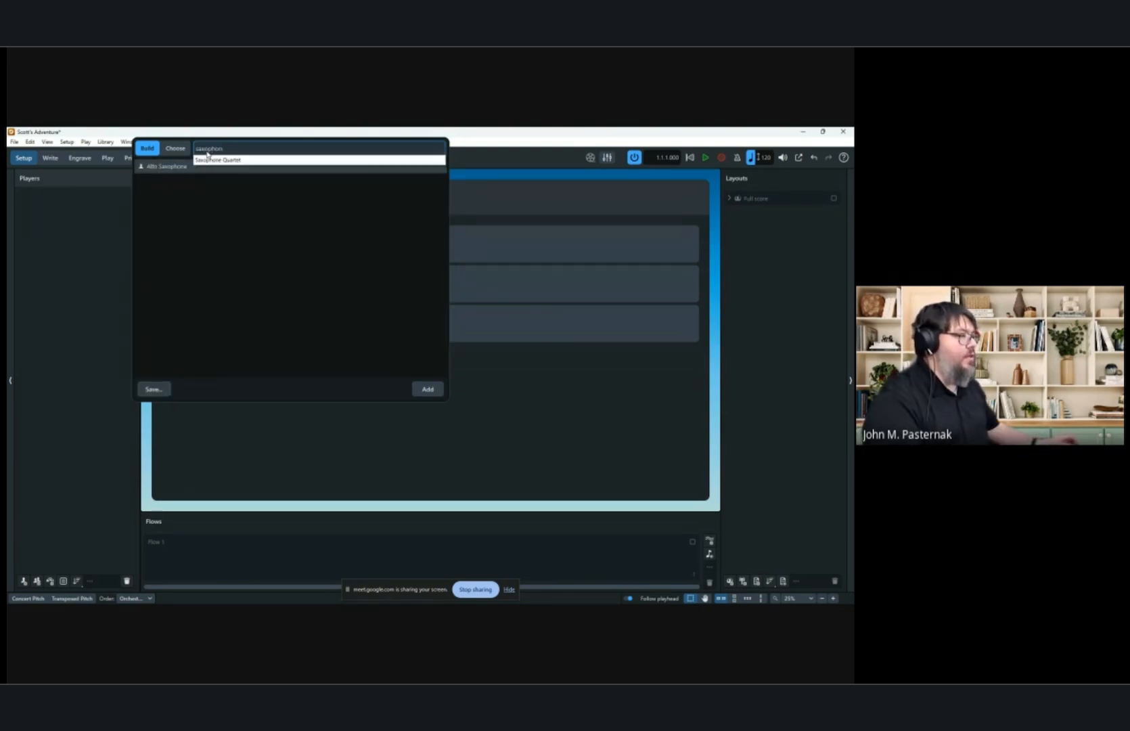
{"action": "left_click", "coordinate": [210, 160]}
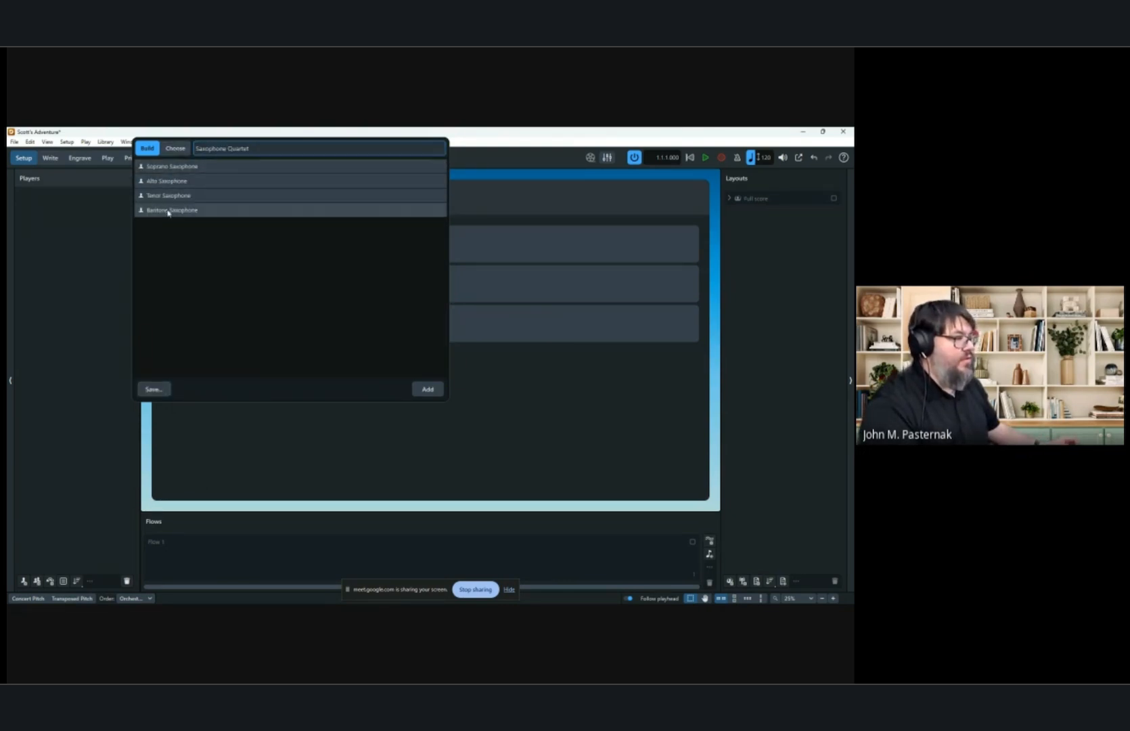
{"action": "left_click", "coordinate": [234, 166]}
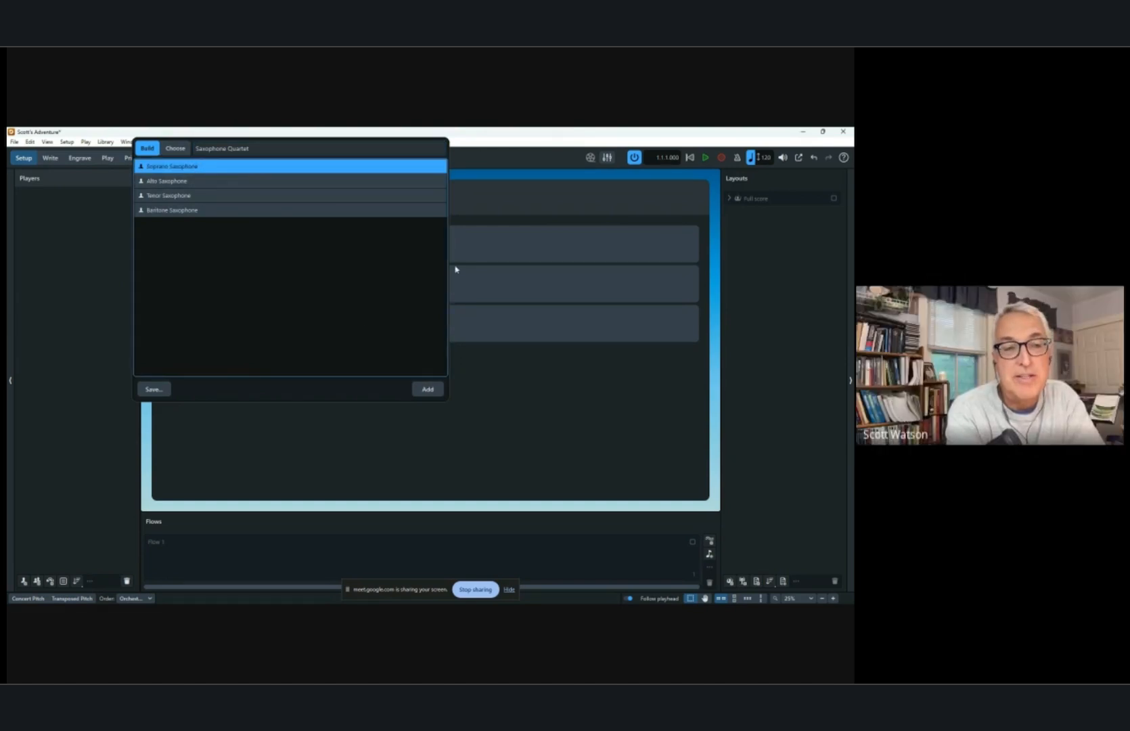
{"action": "left_click", "coordinate": [237, 148]}
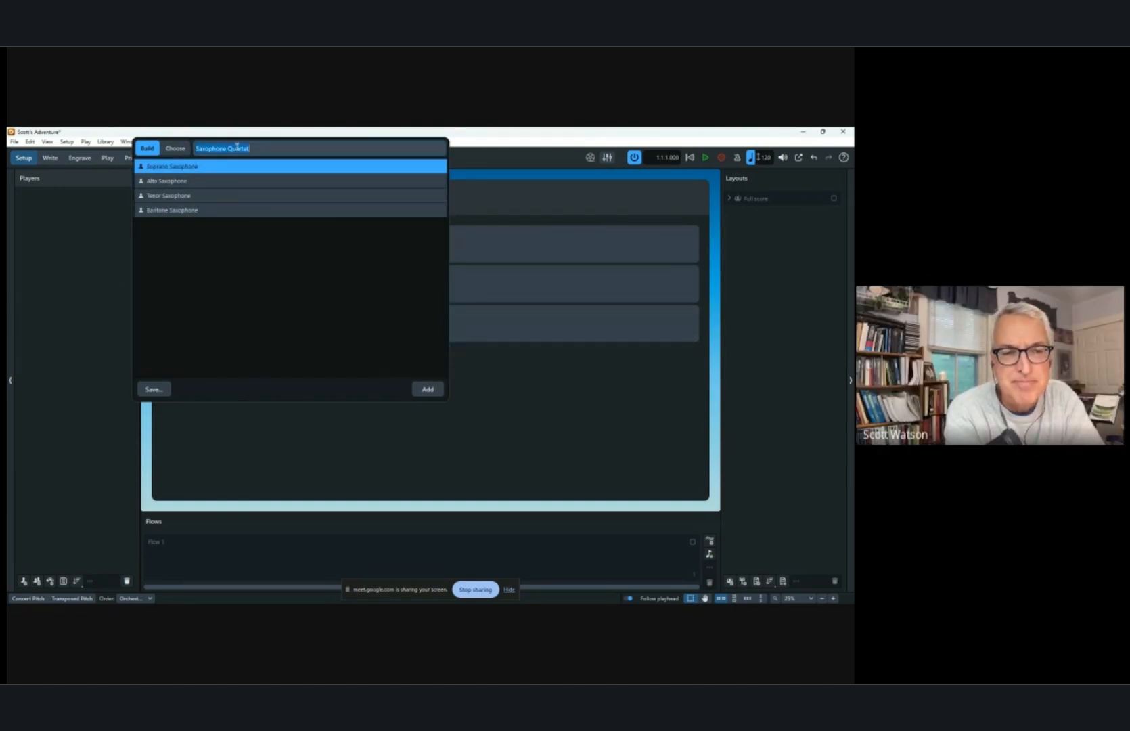
Search the ensemble suggestions for concert and band ensembles, then clear the search.
{"action": "type", "text": "condert"}
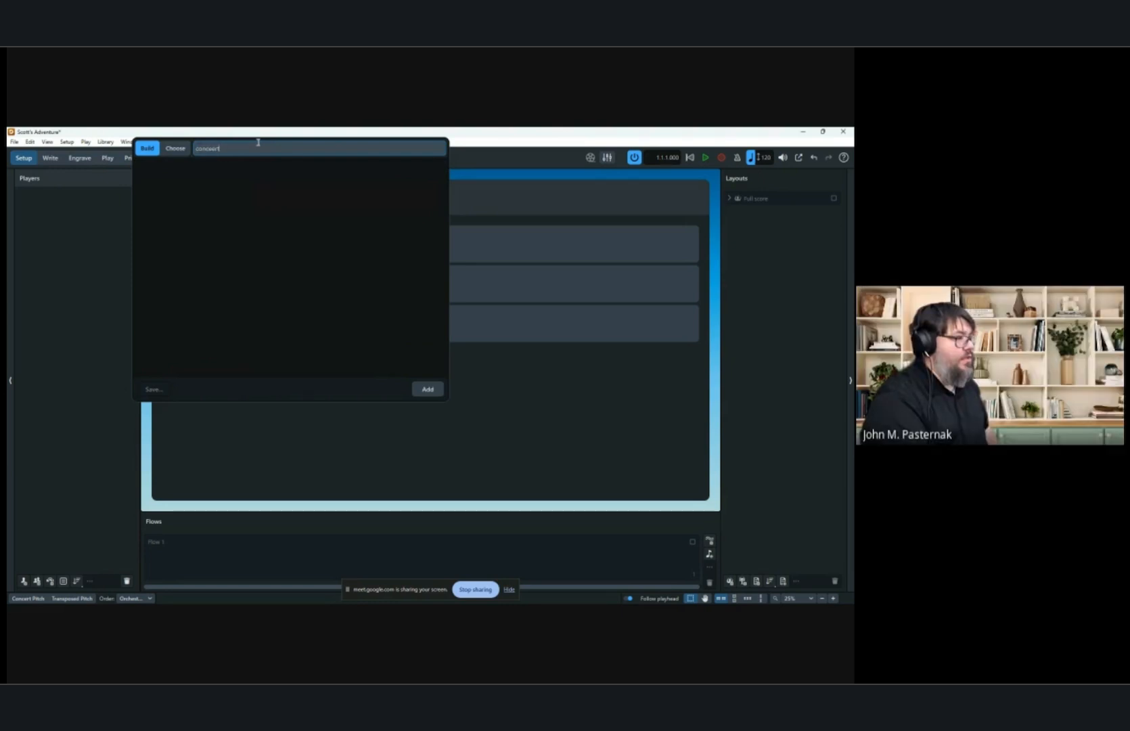
{"action": "key", "text": "BackSpace"}
{"action": "type", "text": "t"}
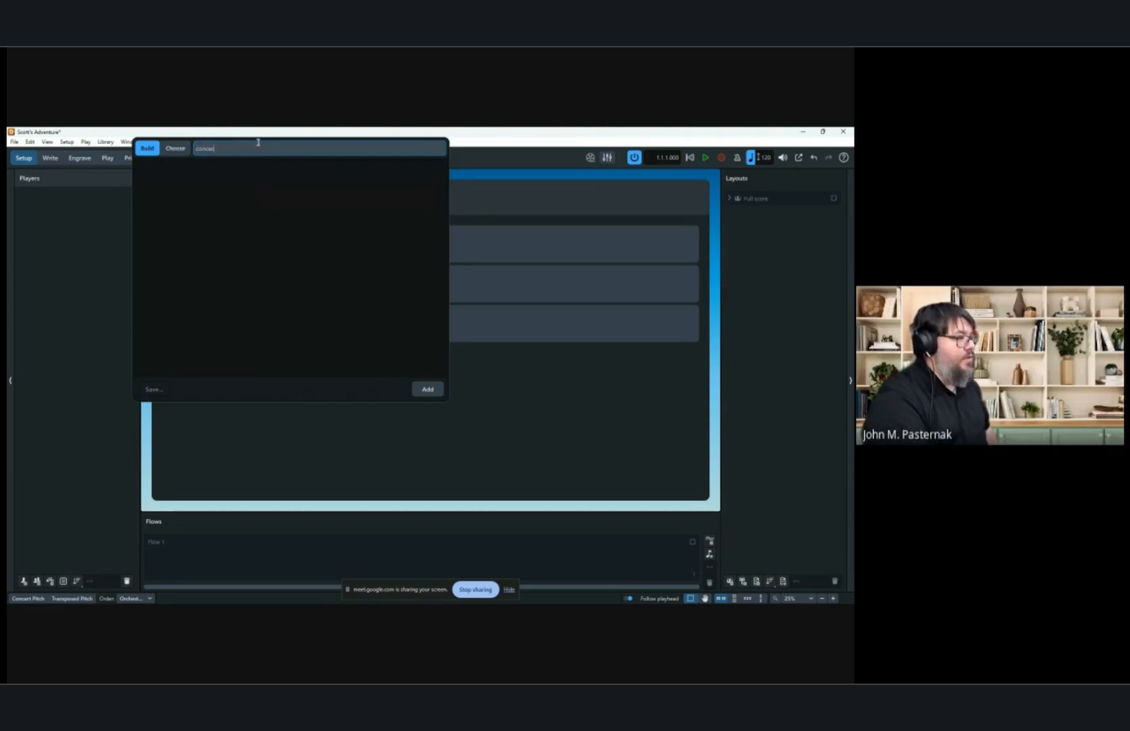
{"action": "key", "text": "BackSpace"}
{"action": "key", "text": "BackSpace"}
{"action": "key", "text": "BackSpace"}
{"action": "key", "text": "BackSpace"}
{"action": "key", "text": "BackSpace"}
{"action": "key", "text": "BackSpace"}
{"action": "key", "text": "BackSpace"}
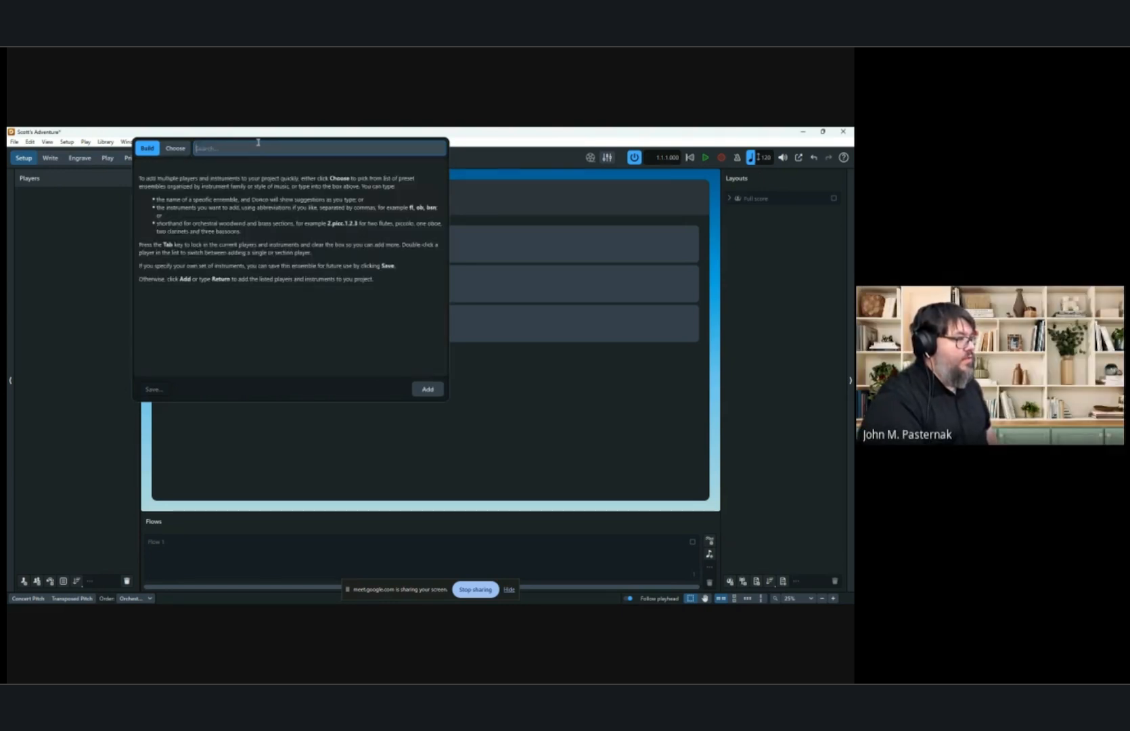
{"action": "type", "text": "band"}
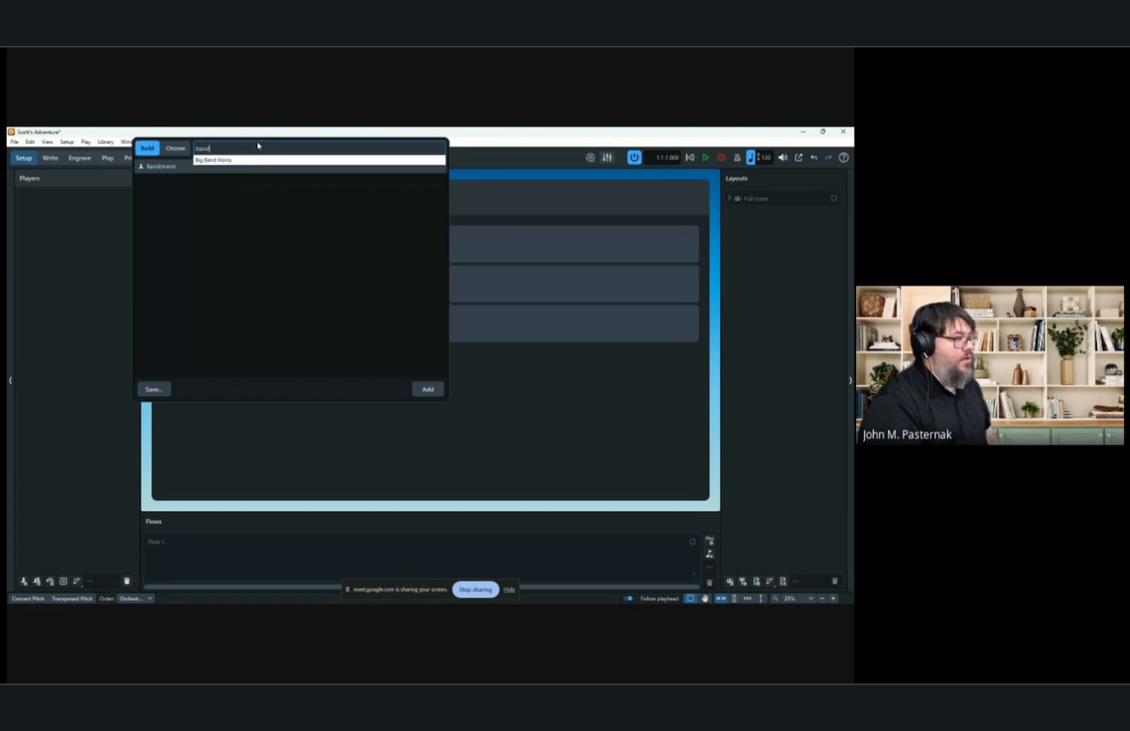
{"action": "key", "text": "BackSpace"}
{"action": "key", "text": "BackSpace"}
{"action": "key", "text": "BackSpace"}
{"action": "key", "text": "BackSpace"}
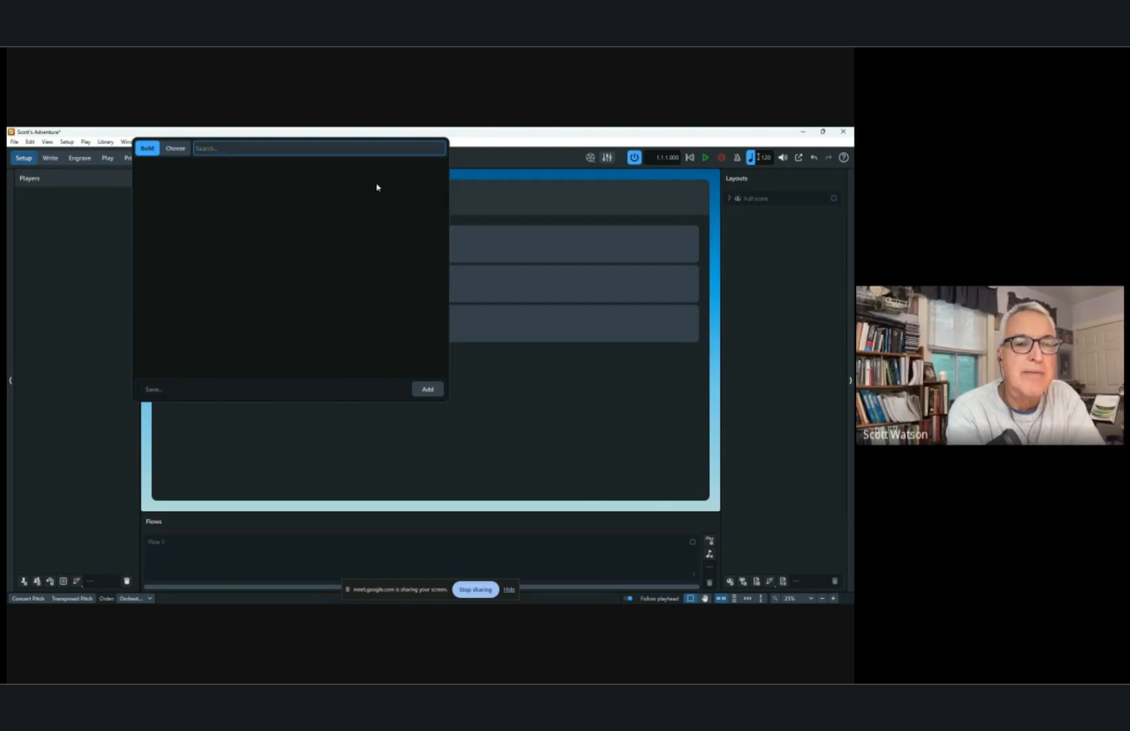
Browse the preset ensemble categories such as Rhythm Section, then close the Add Ensemble dialog without adding anything.
{"action": "left_click", "coordinate": [169, 148]}
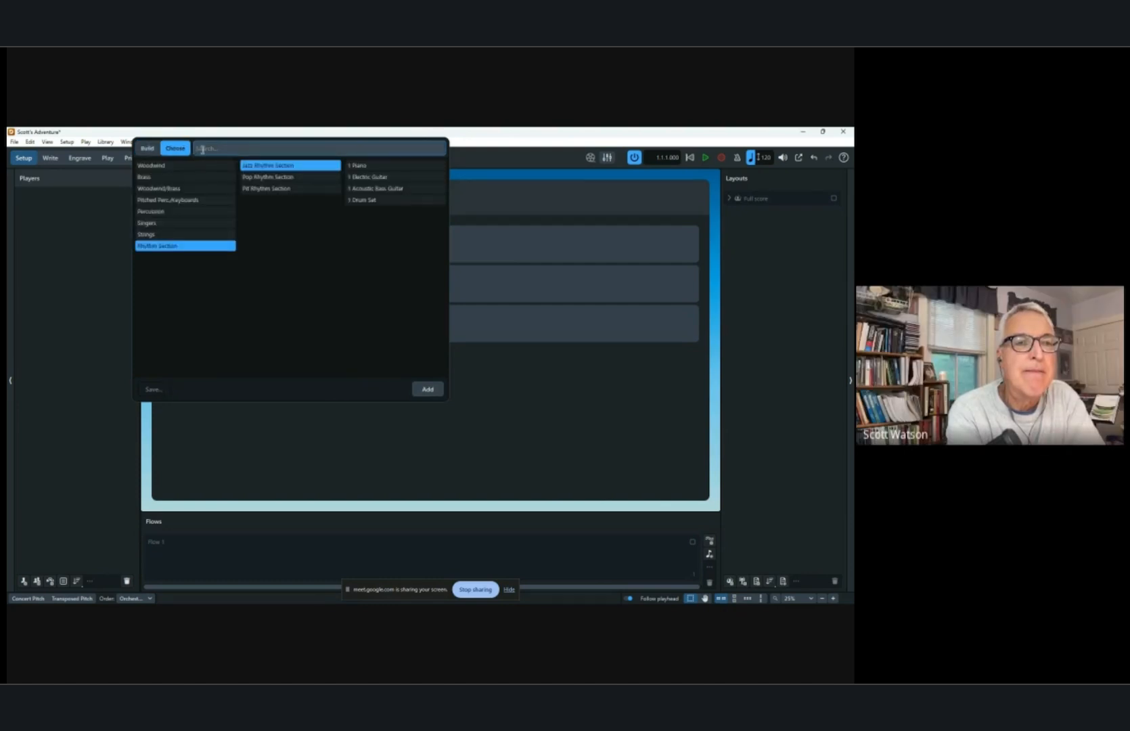
{"action": "left_click", "coordinate": [150, 153]}
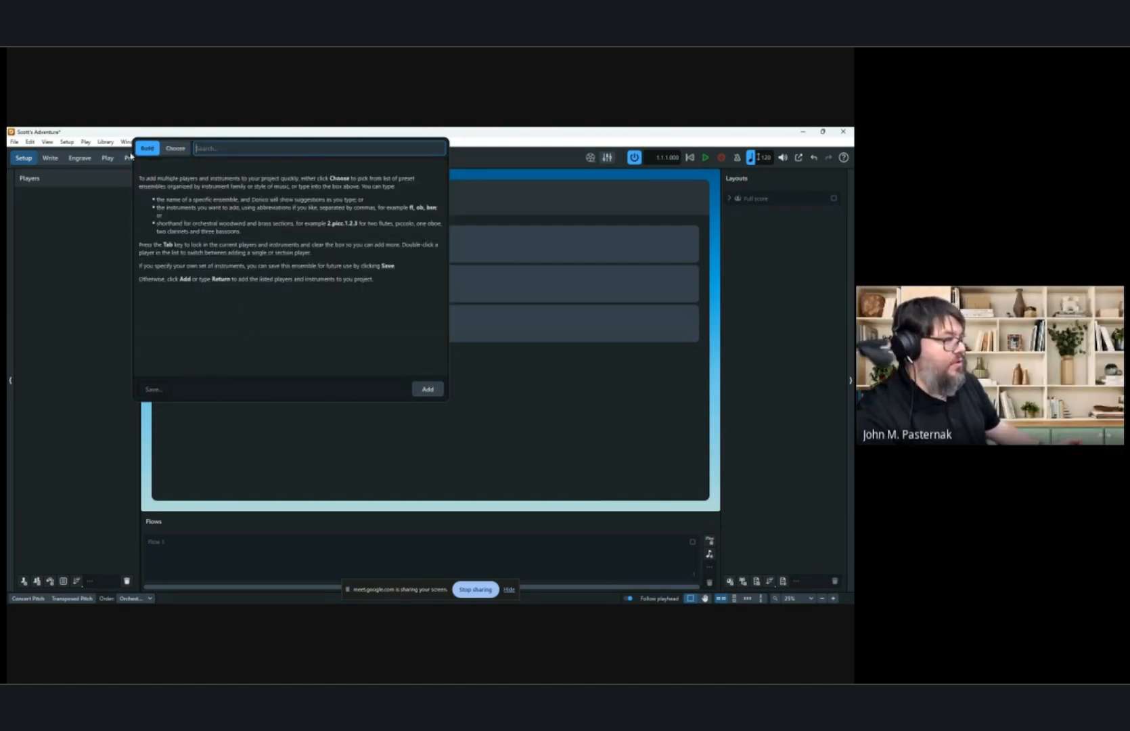
{"action": "left_click", "coordinate": [174, 150]}
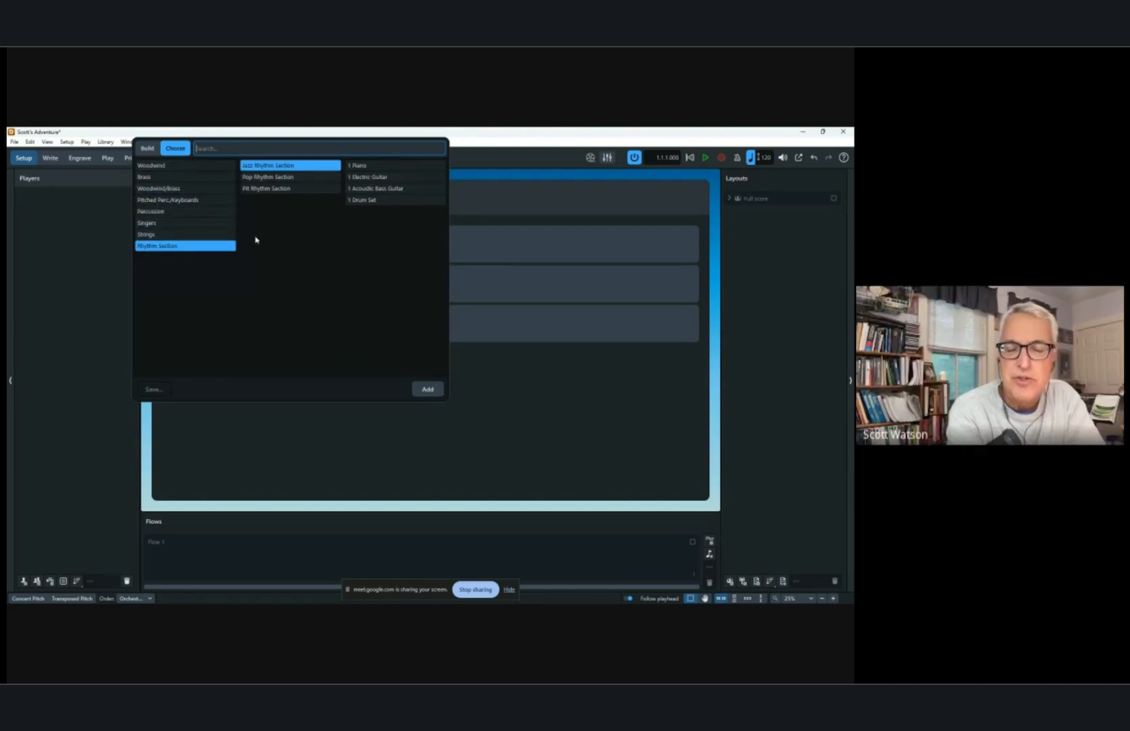
{"action": "left_click", "coordinate": [526, 408]}
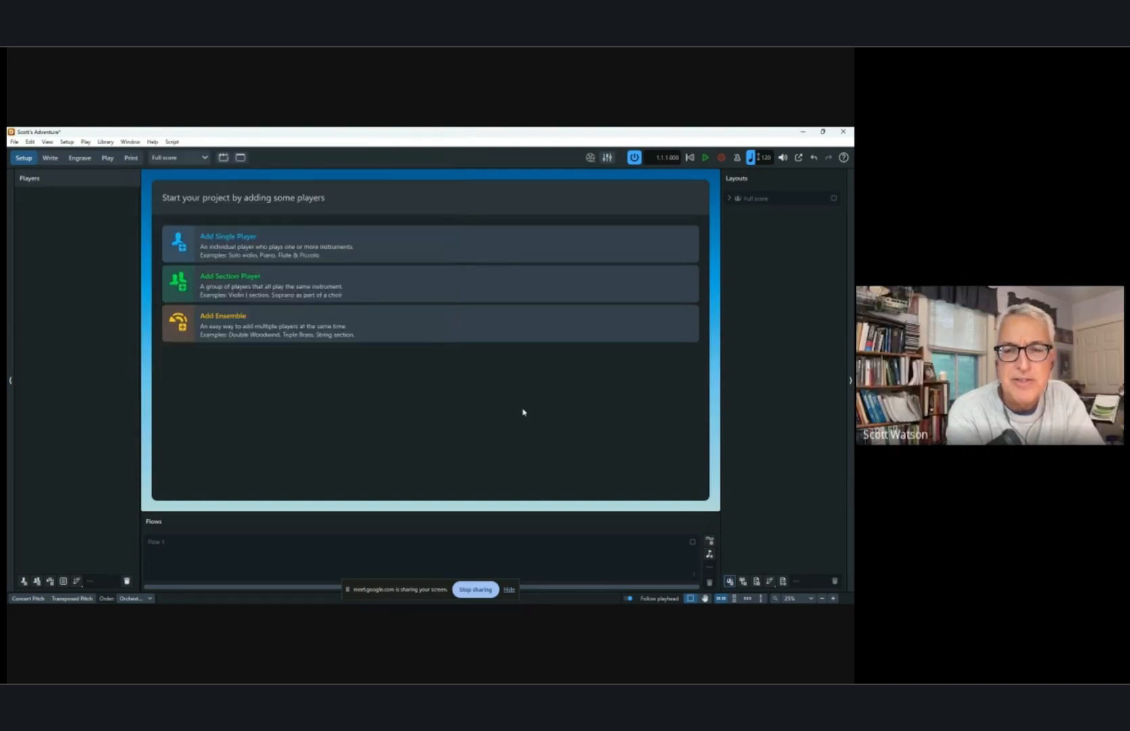
Add a single player with a Flute and duplicate that player.
{"action": "left_click", "coordinate": [190, 260]}
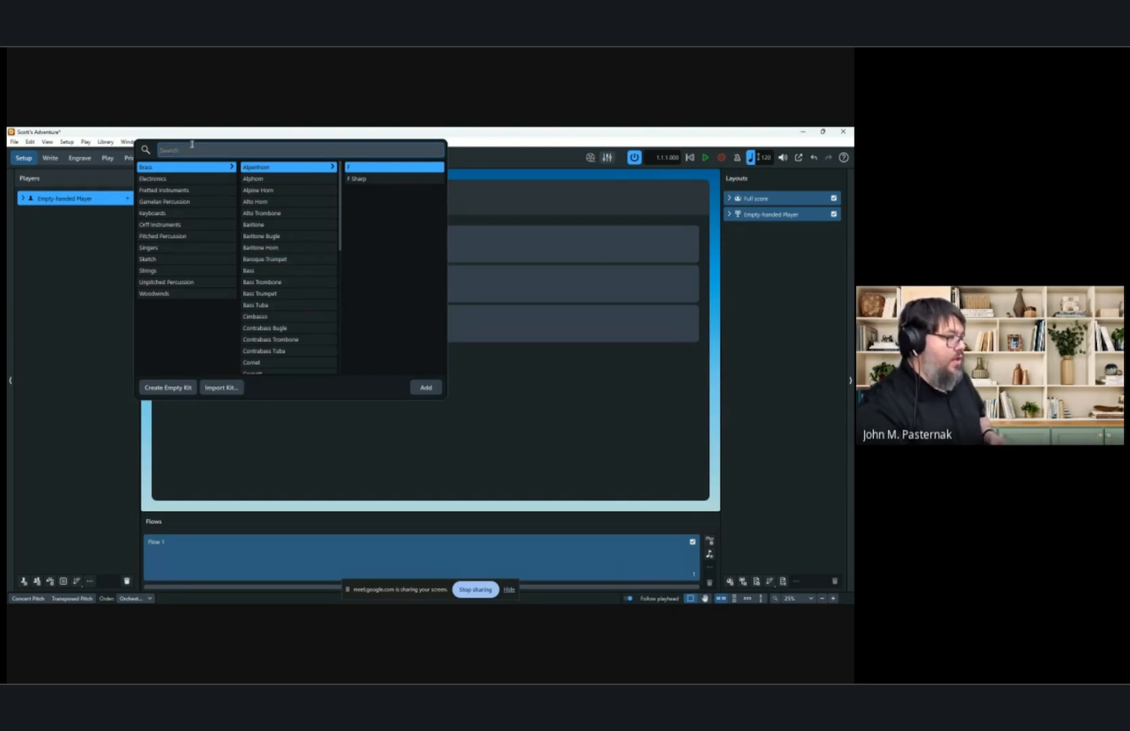
{"action": "type", "text": "Flute"}
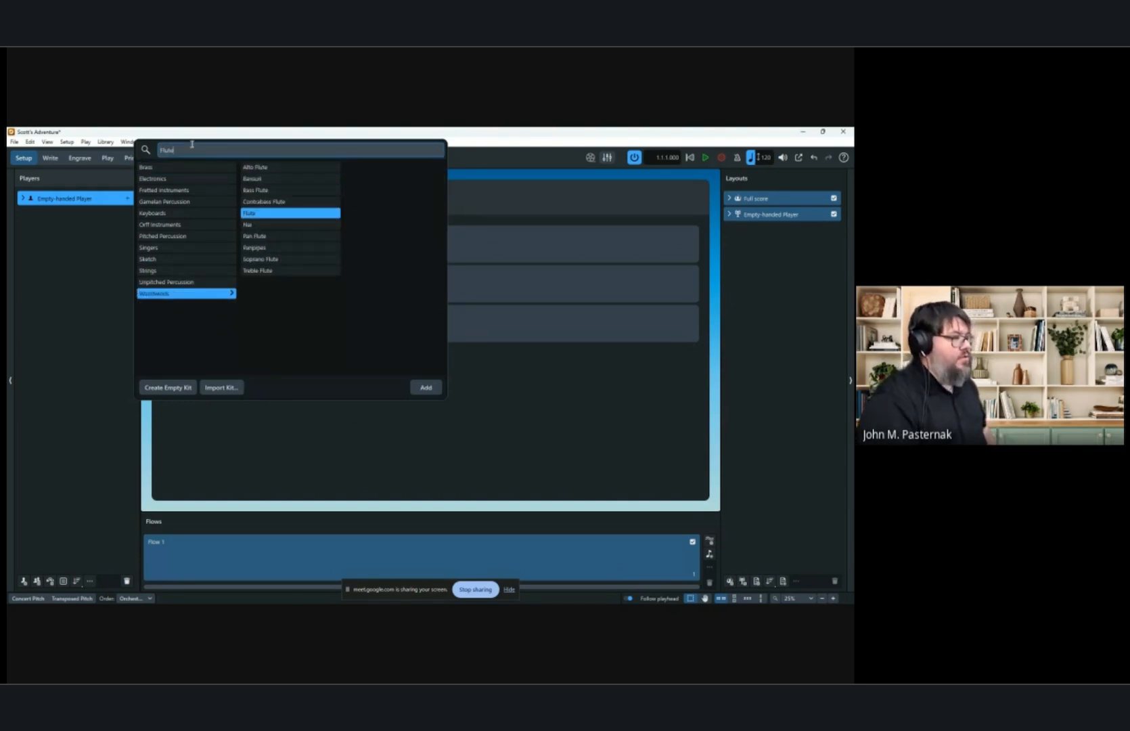
{"action": "key", "text": "Return"}
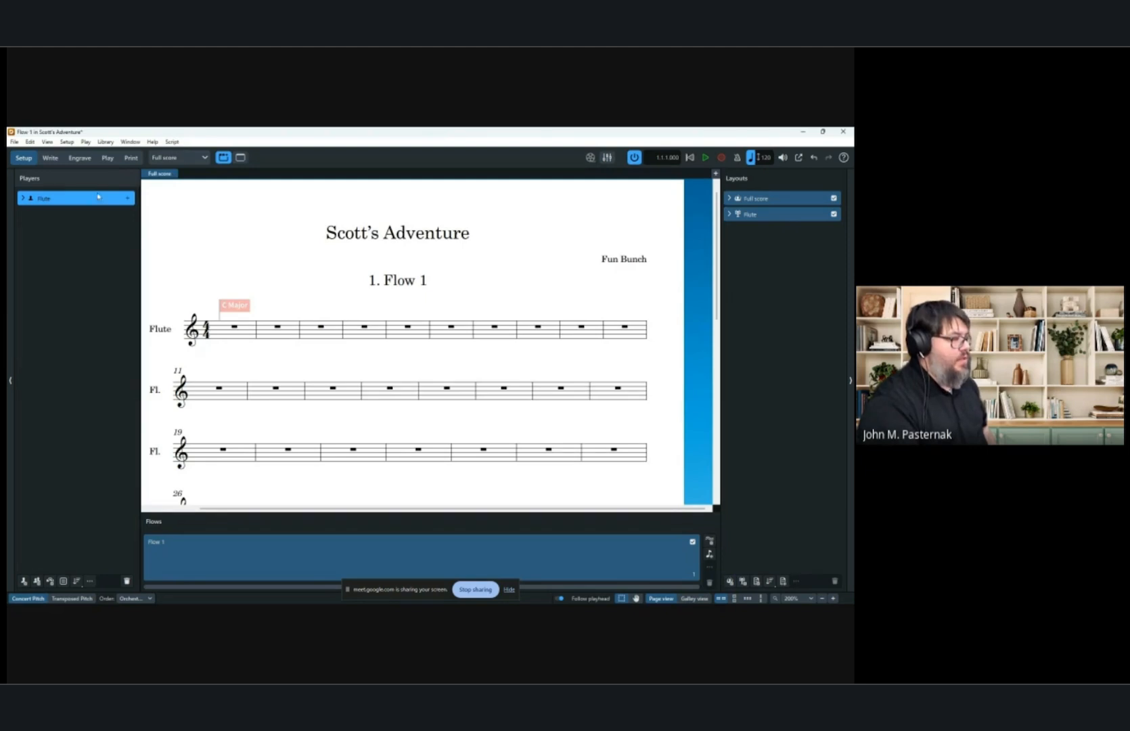
{"action": "right_click", "coordinate": [61, 199]}
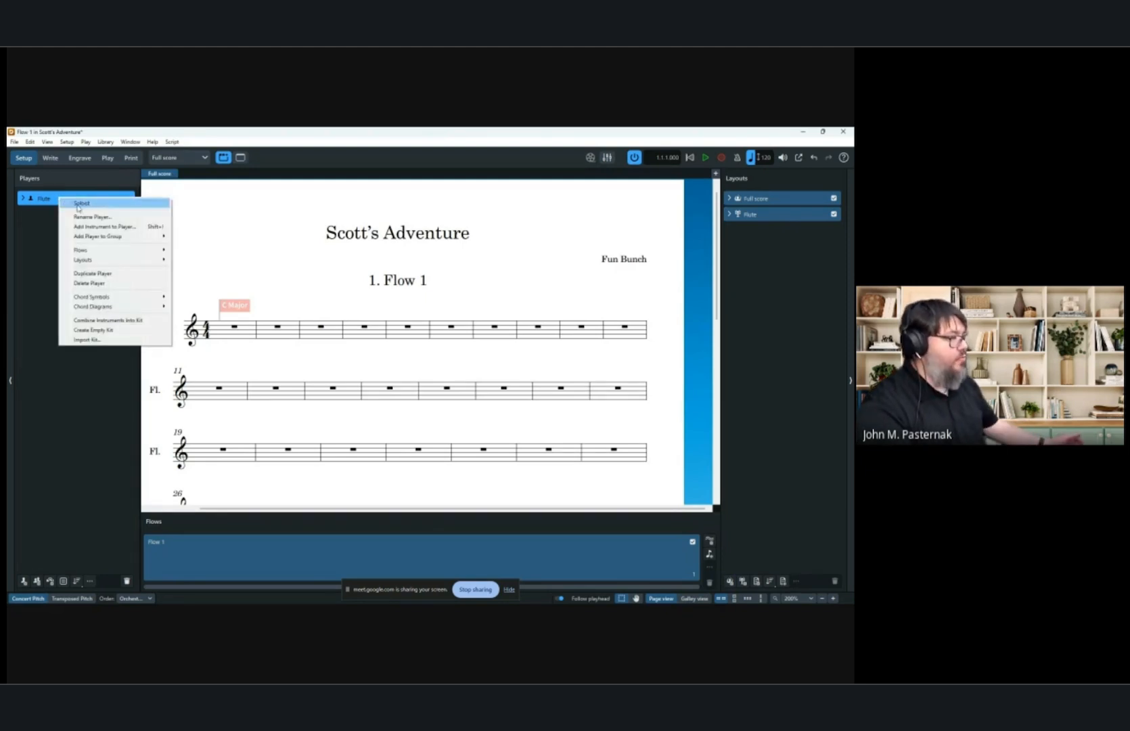
{"action": "left_click", "coordinate": [123, 277]}
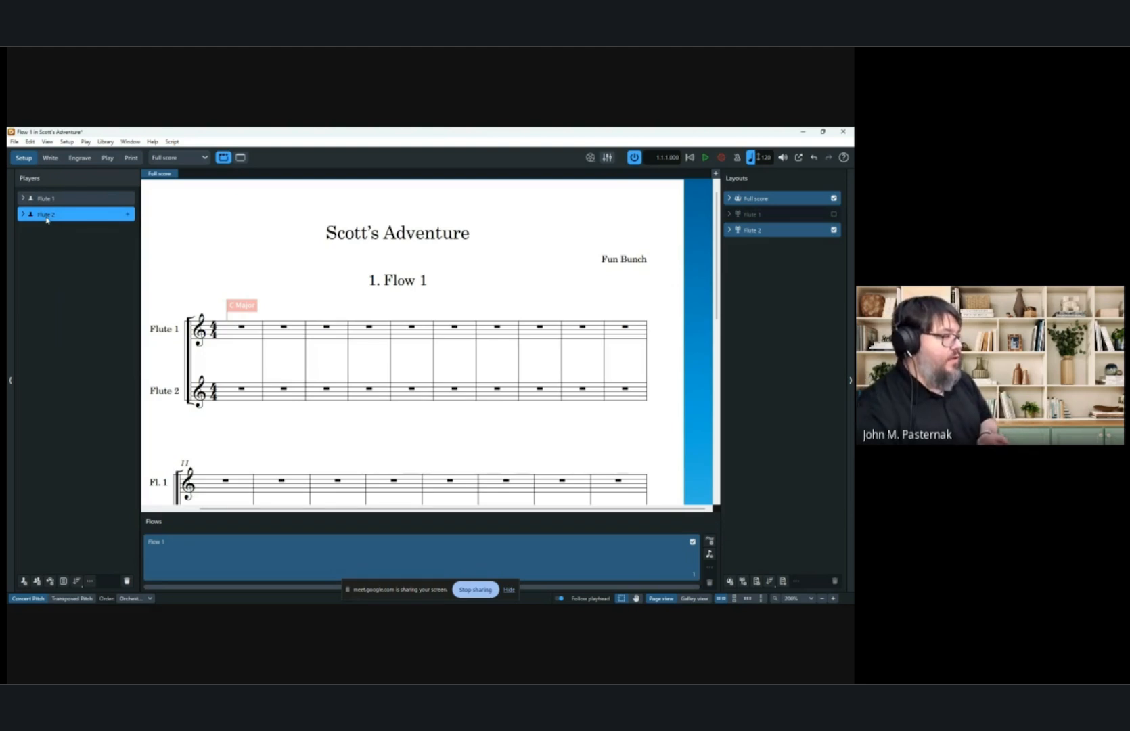
Open the instrument name editor for the second flute's instrument and cancel it.
{"action": "left_click", "coordinate": [24, 216]}
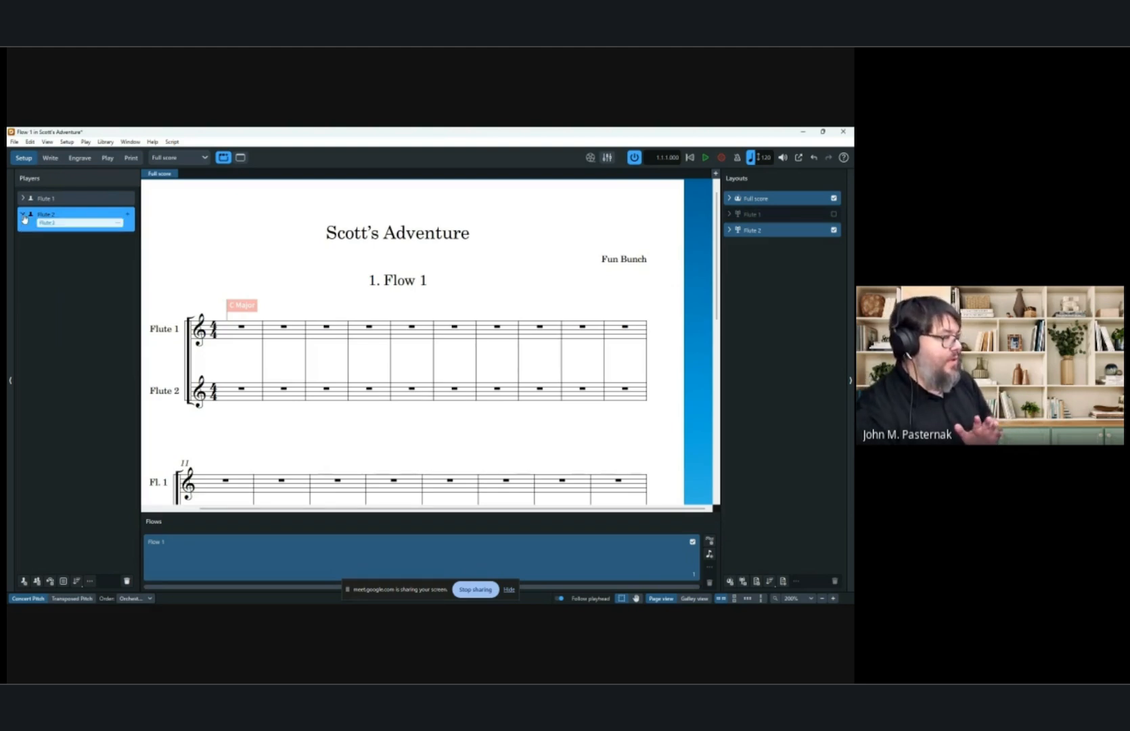
{"action": "left_click", "coordinate": [118, 223]}
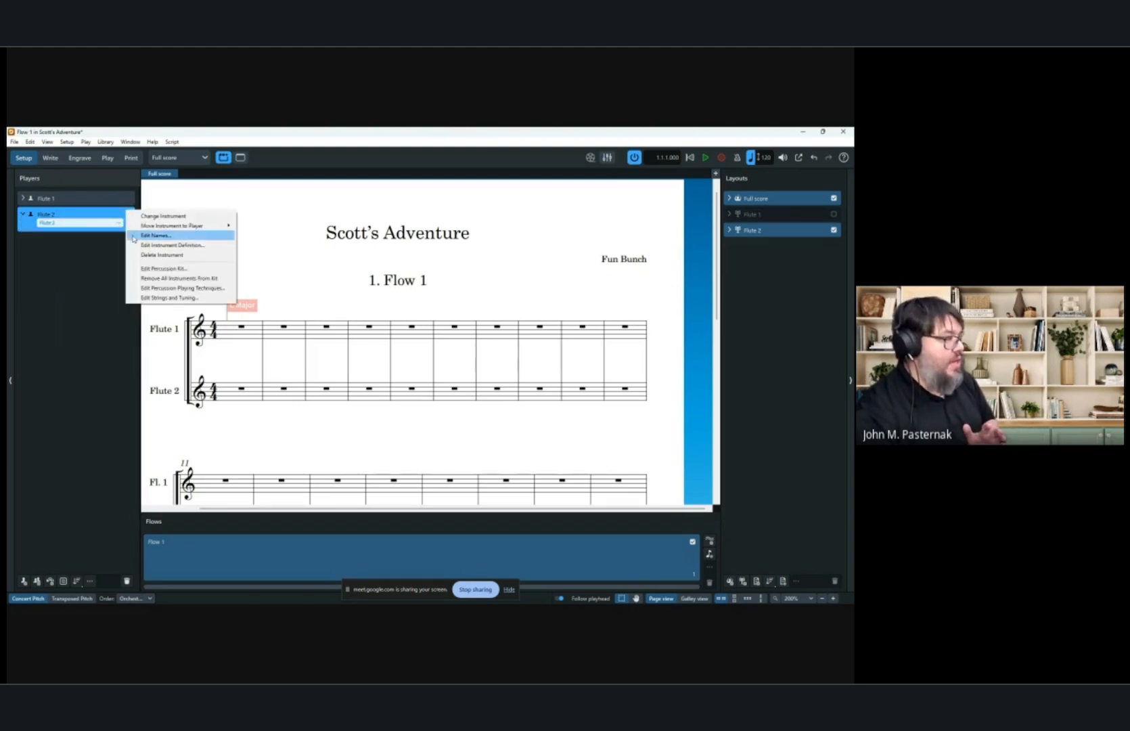
{"action": "left_click", "coordinate": [182, 235]}
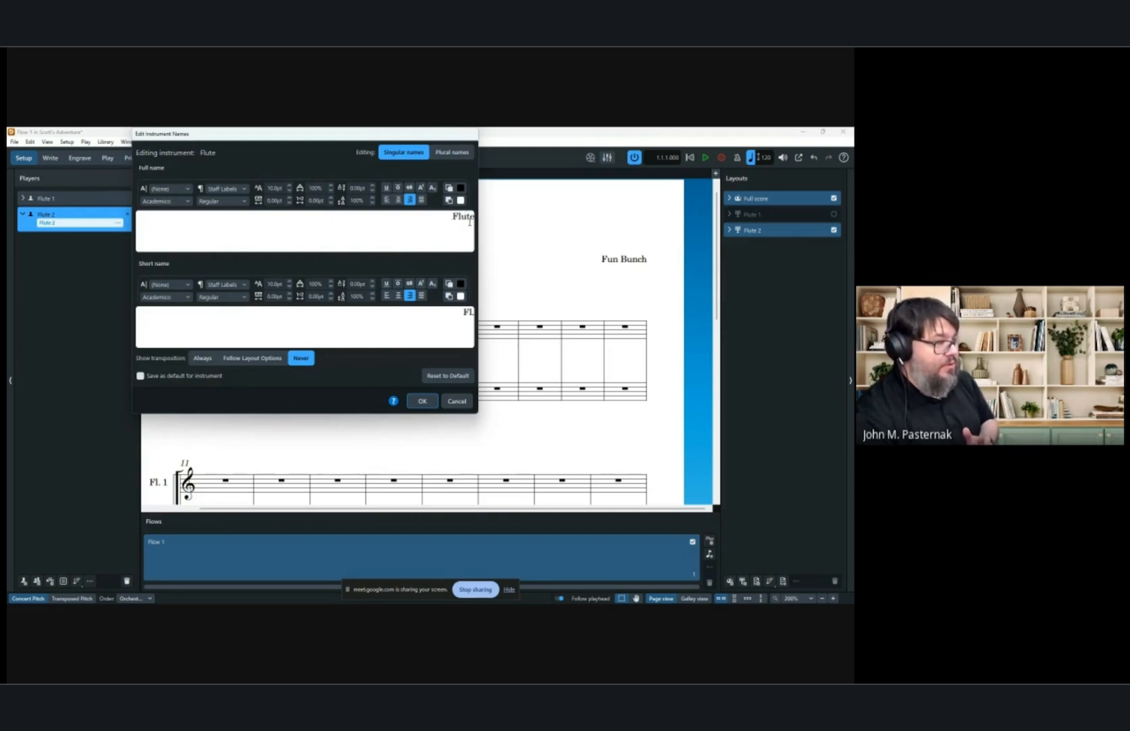
{"action": "left_click", "coordinate": [457, 401]}
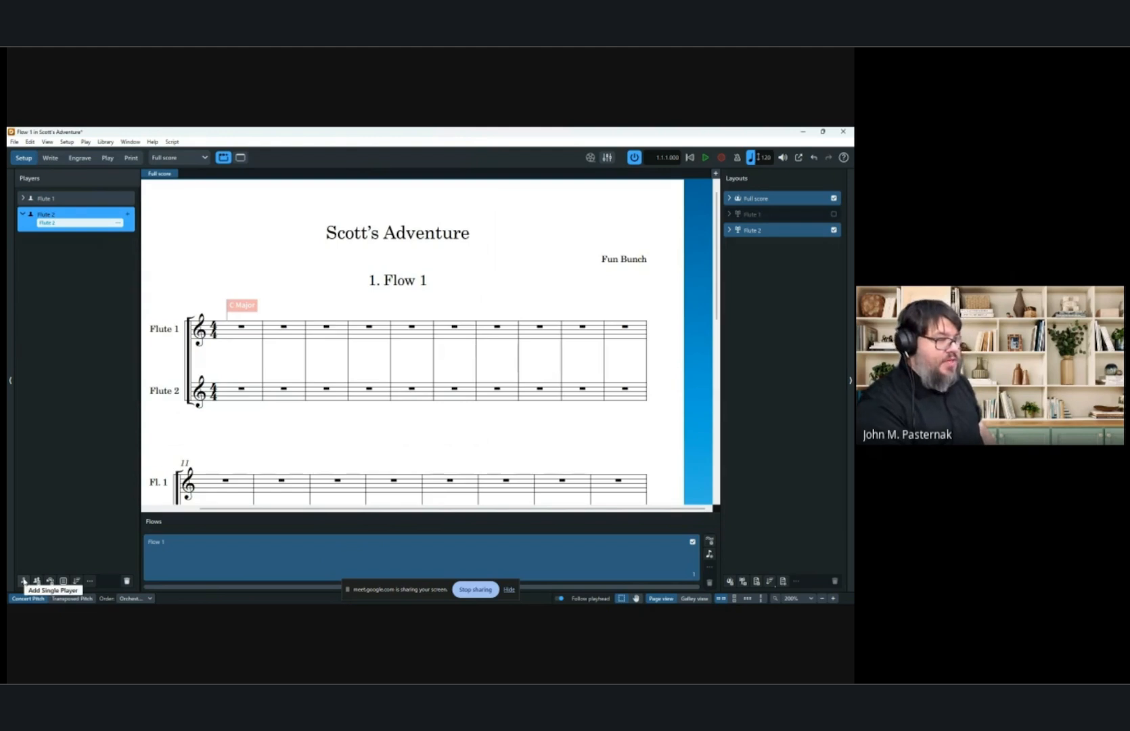
Add another single player with an Oboe.
{"action": "left_click", "coordinate": [24, 581]}
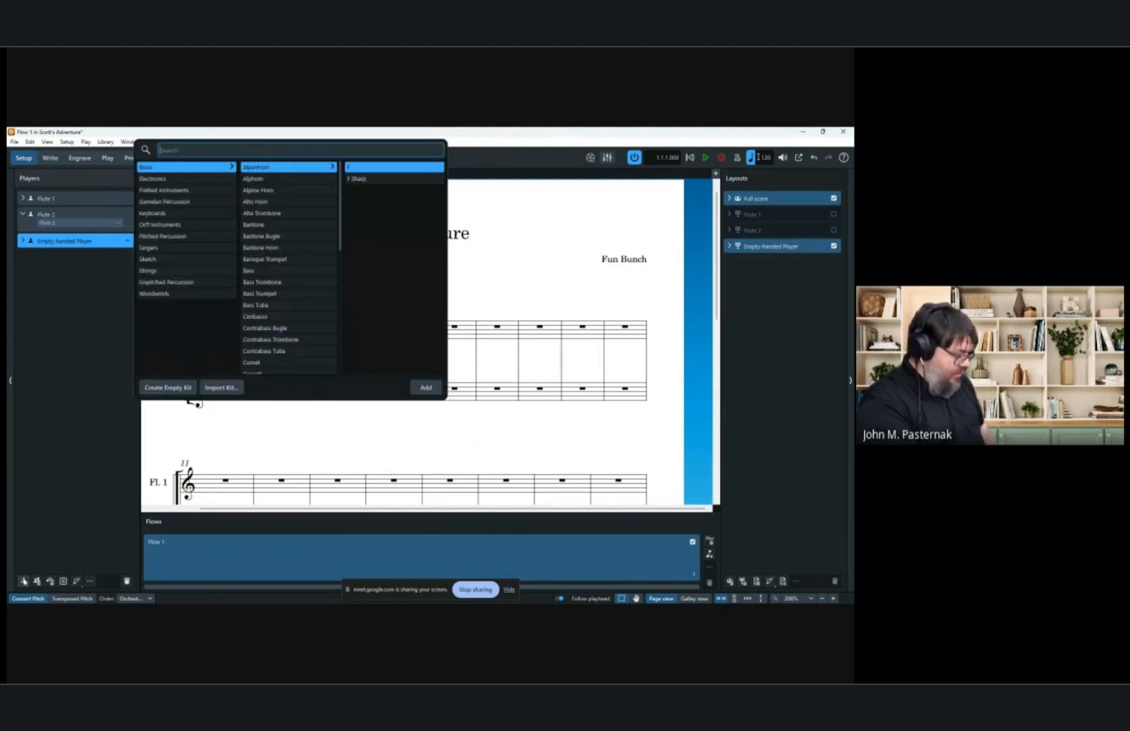
{"action": "type", "text": "oboe"}
{"action": "key", "text": "Return"}
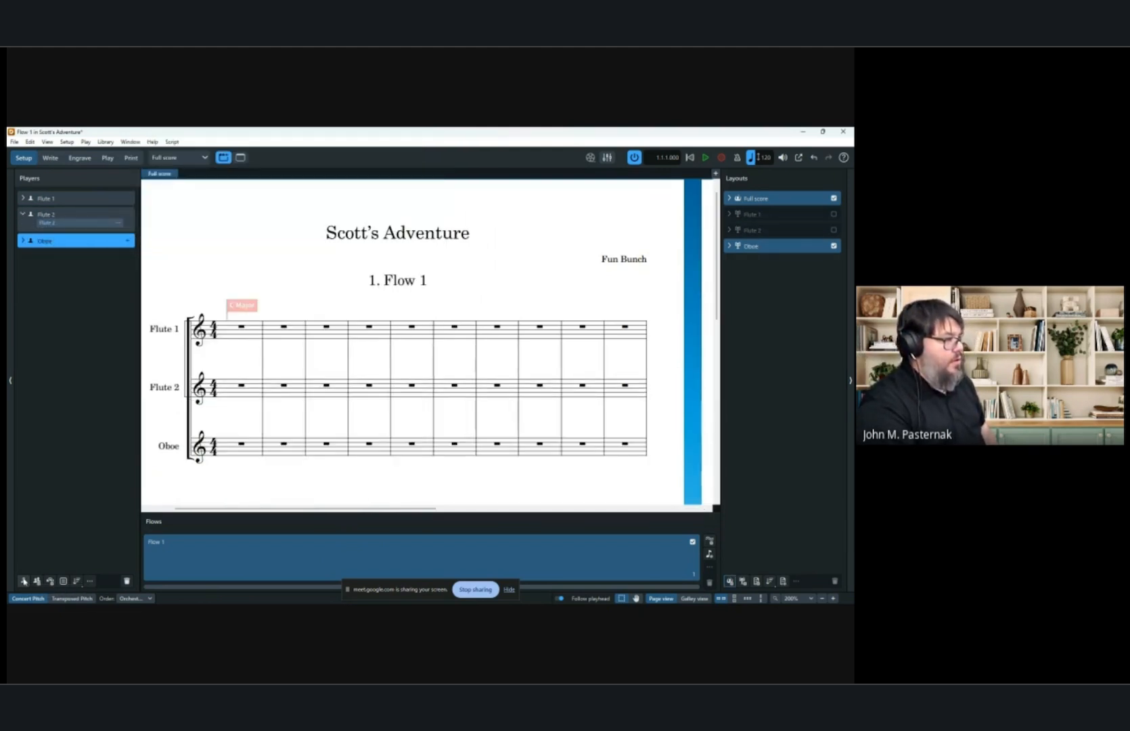
Add three more single players, each holding a Clarinet in B♭.
{"action": "left_click", "coordinate": [23, 580]}
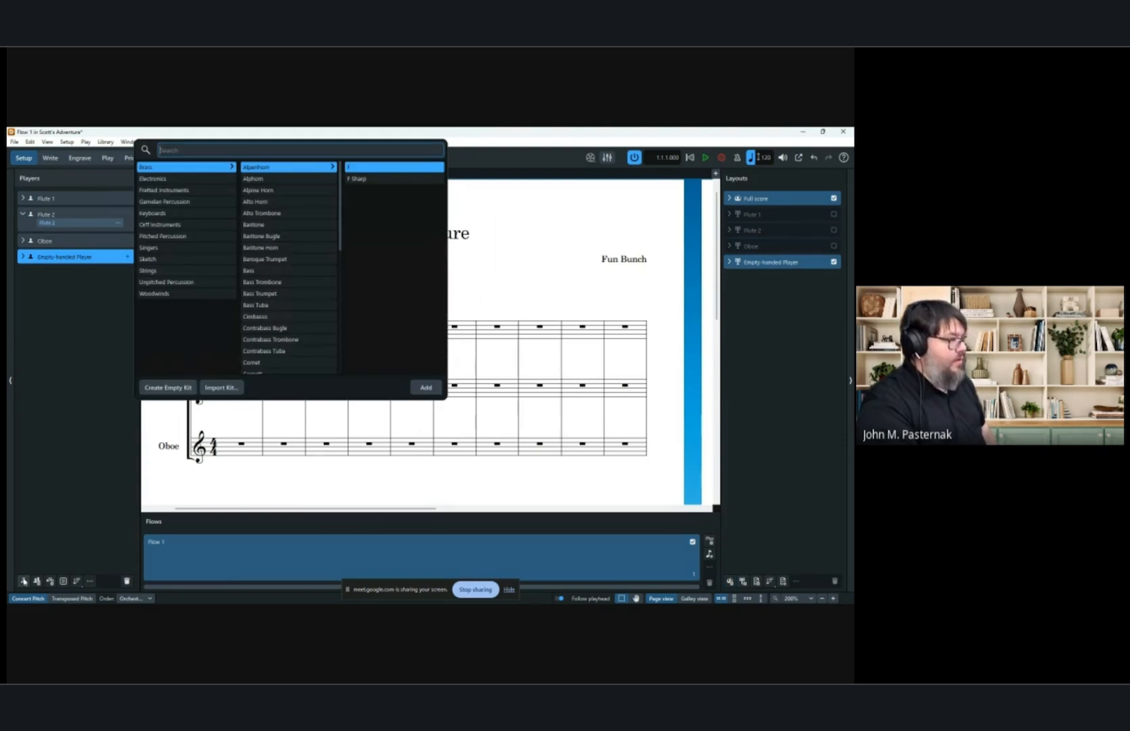
{"action": "type", "text": "Clarinet"}
{"action": "key", "text": "Return"}
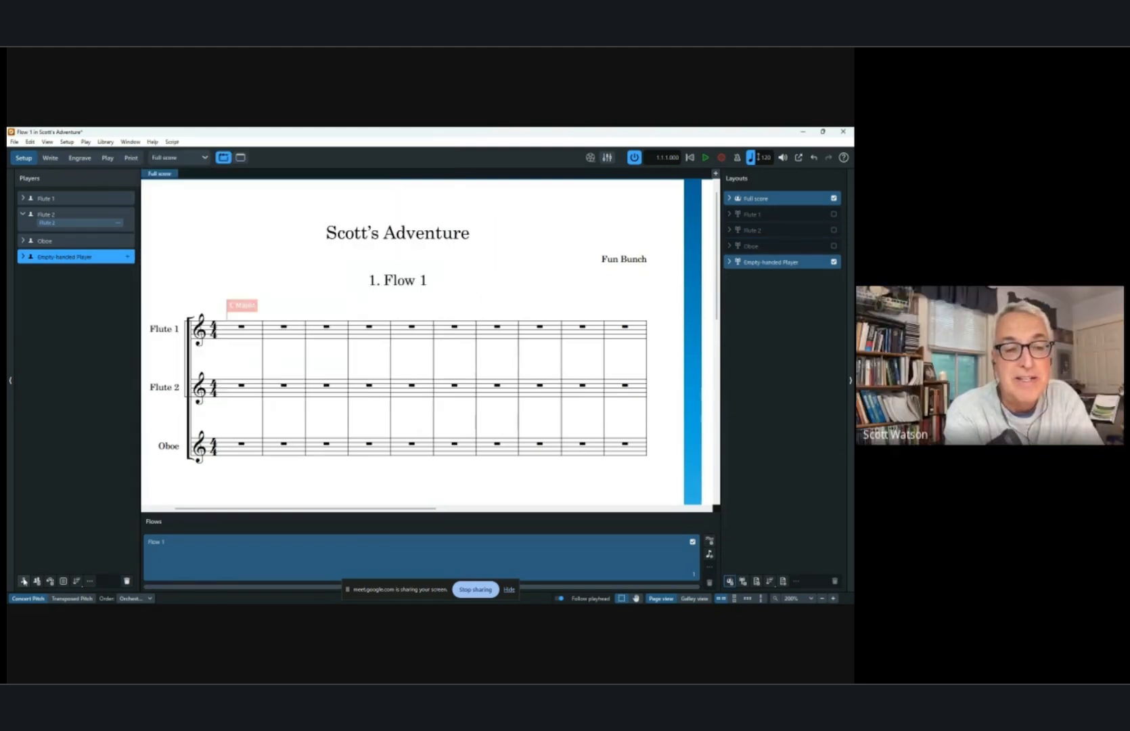
{"action": "left_click", "coordinate": [24, 581]}
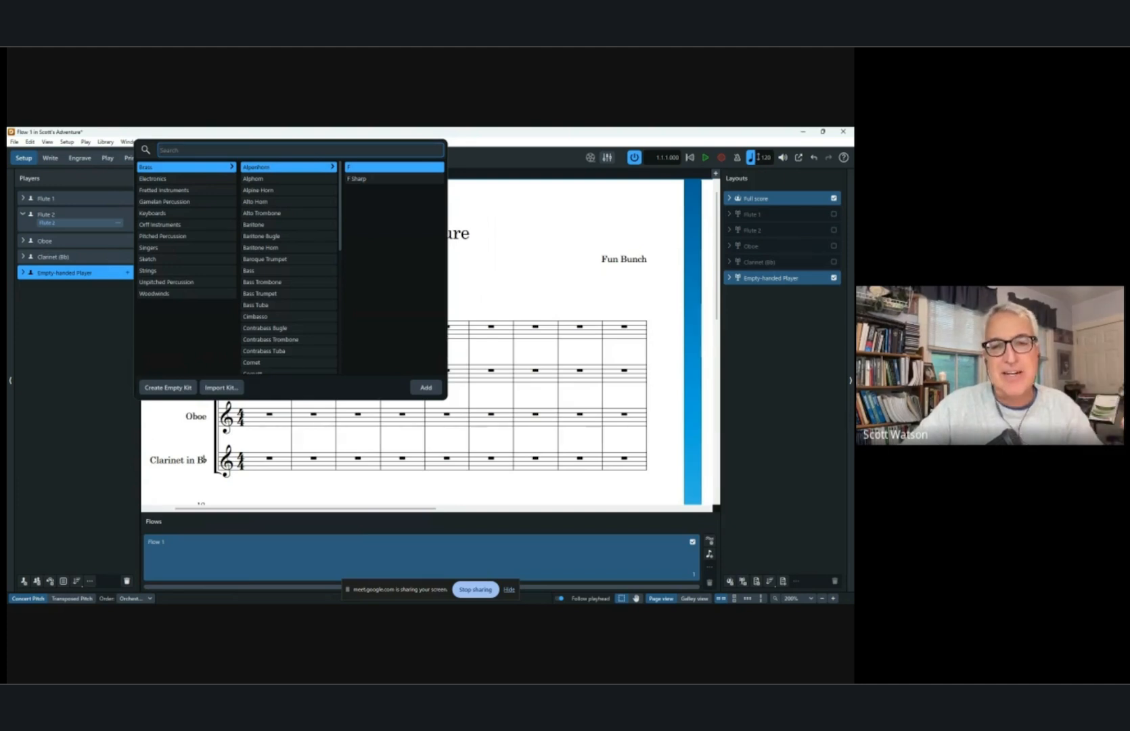
{"action": "type", "text": "clarinet"}
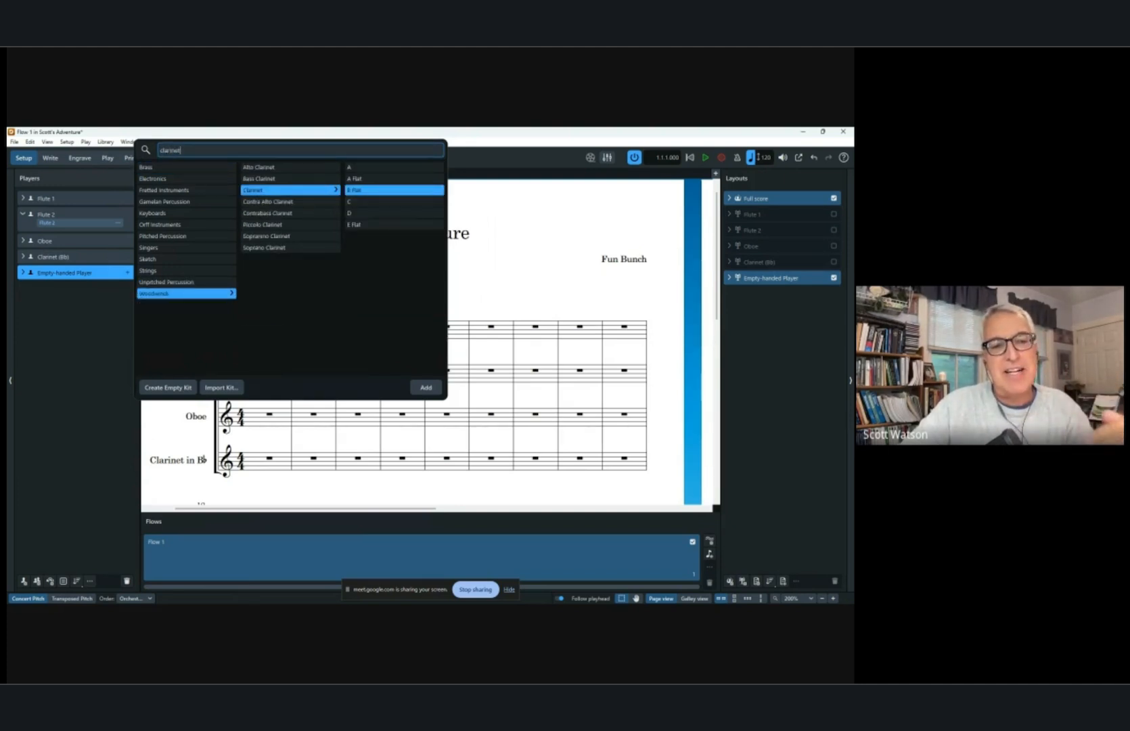
{"action": "key", "text": "Return"}
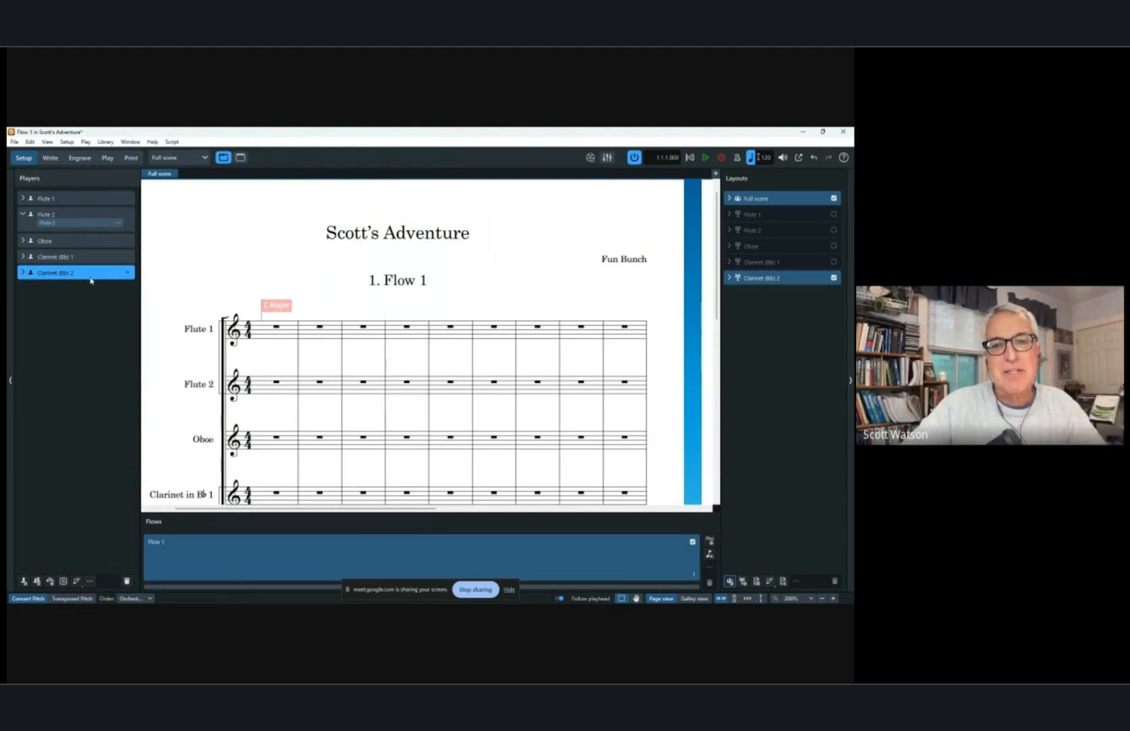
{"action": "key", "text": "shift+p"}
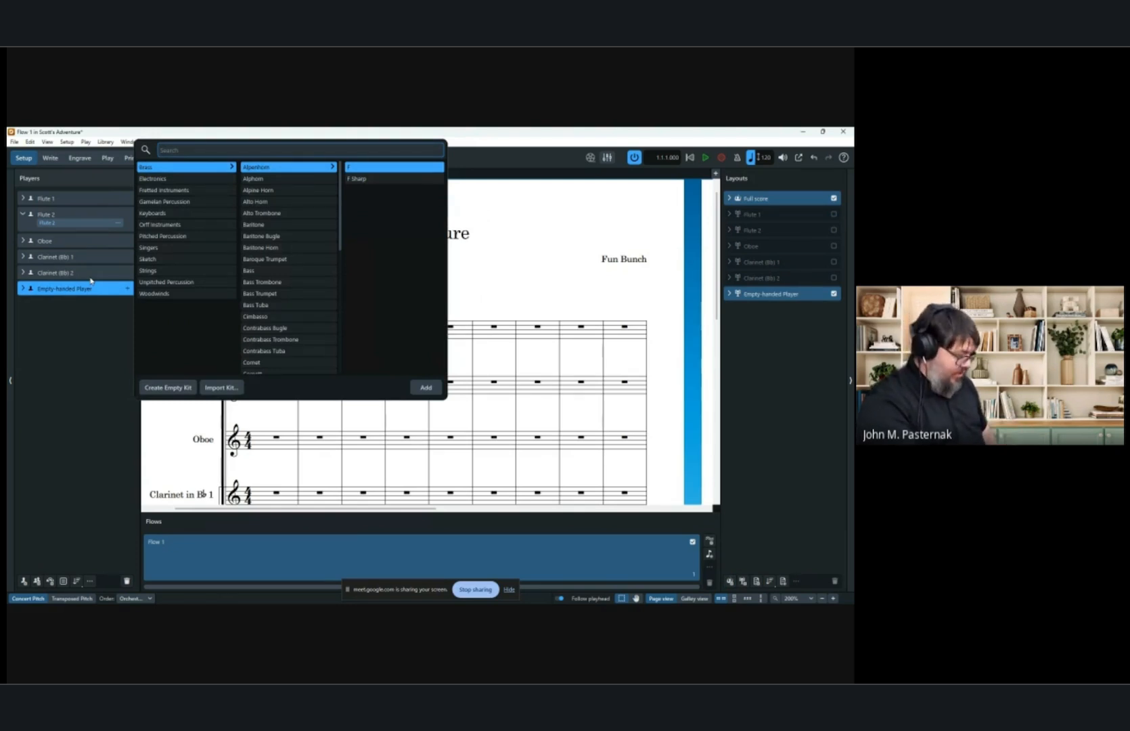
{"action": "type", "text": "Clarin"}
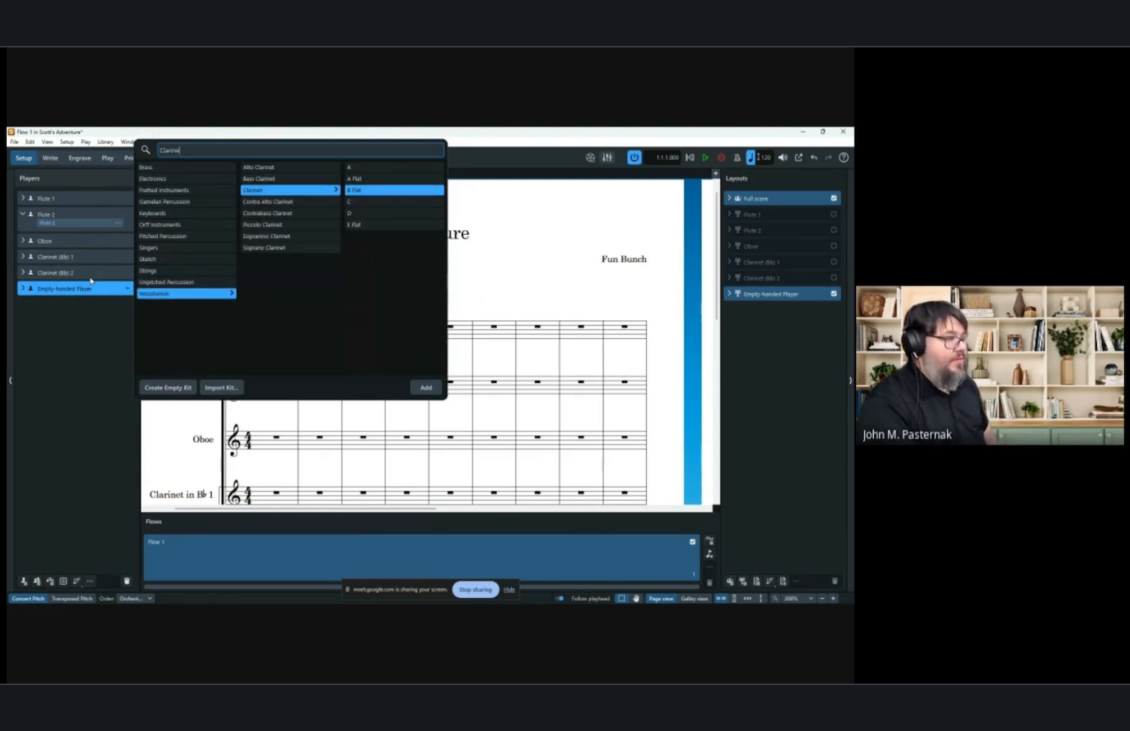
{"action": "type", "text": "e"}
{"action": "key", "text": "Return"}
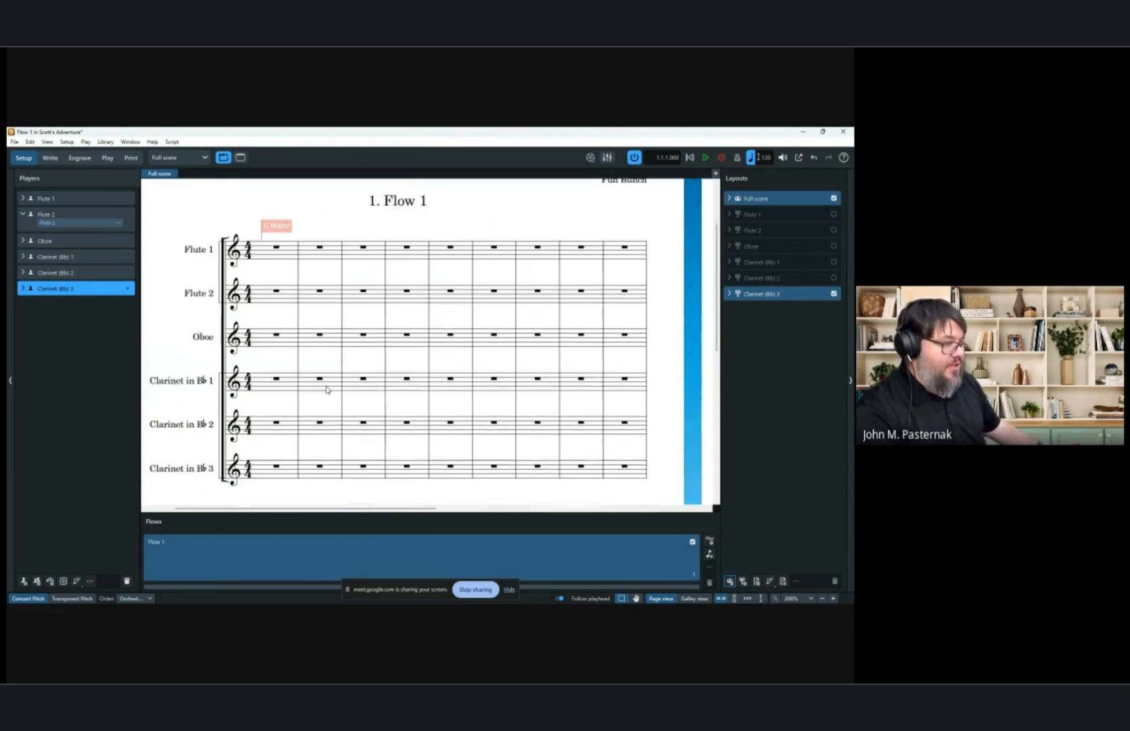
In Layout Options, create a custom condensing group containing Clarinet (B♭) 2 and Clarinet (B♭) 3.
{"action": "scroll", "coordinate": [326, 389], "scroll_direction": "down", "scroll_amount": 1}
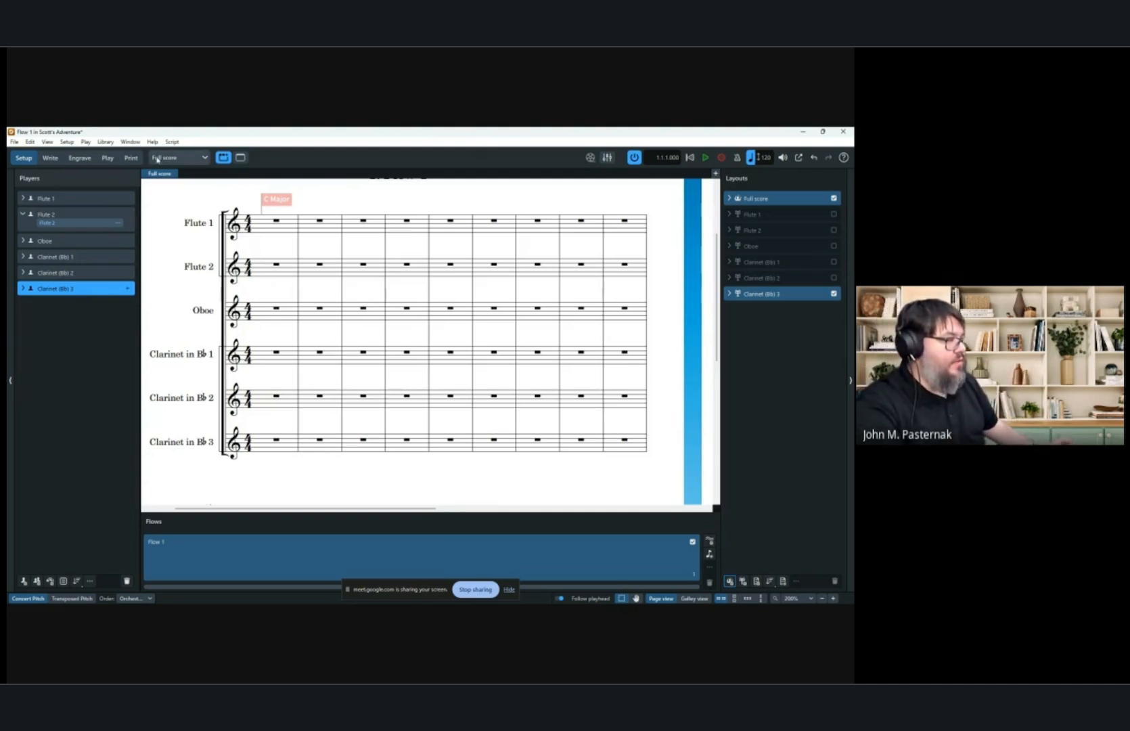
{"action": "left_click", "coordinate": [105, 142]}
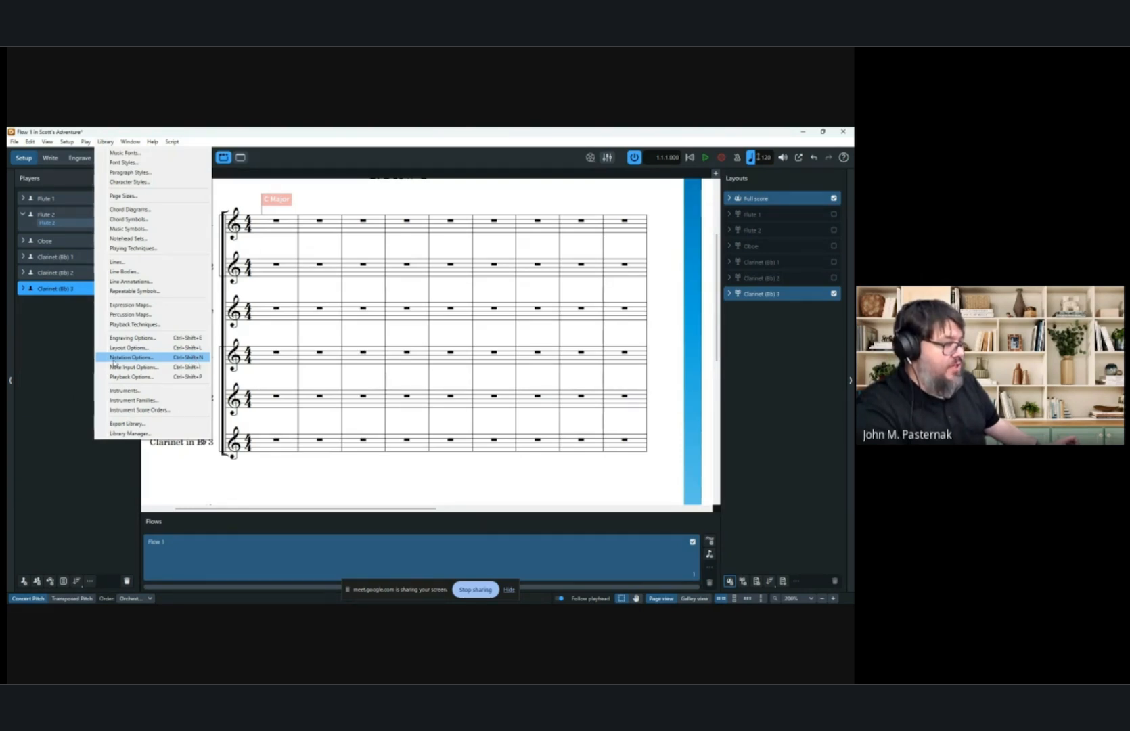
{"action": "left_click", "coordinate": [144, 338]}
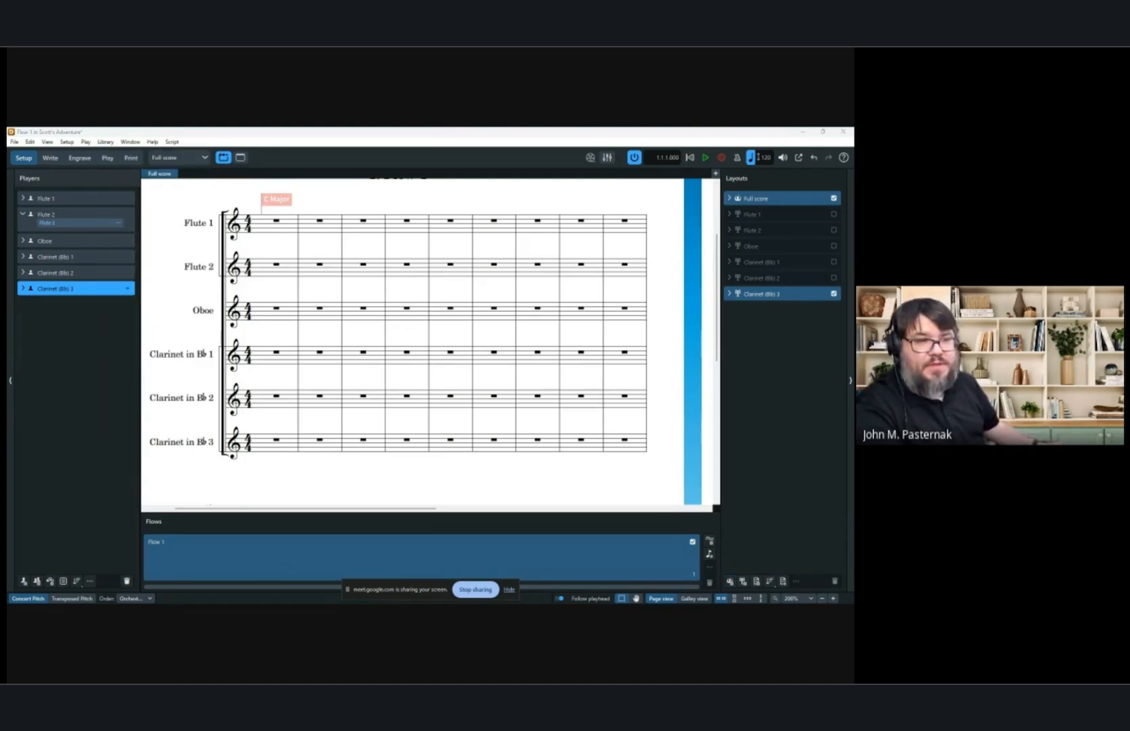
{"action": "left_click_drag", "start_coordinate": [849, 181], "coordinate": [415, 195]}
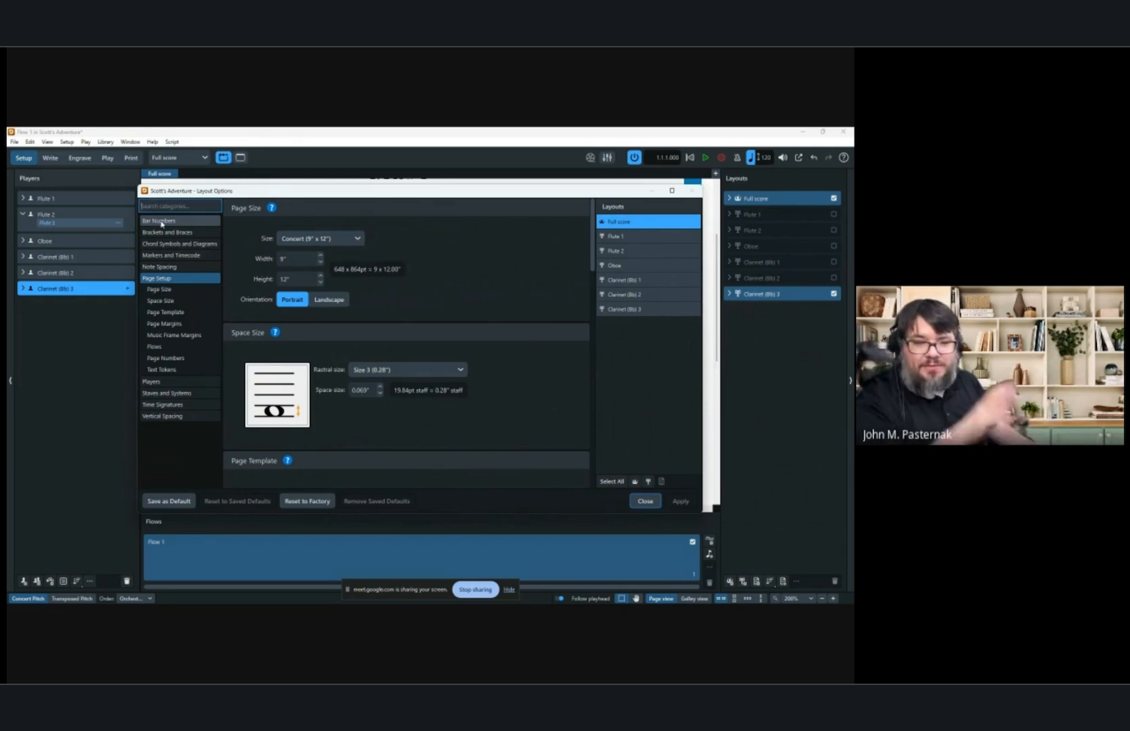
{"action": "left_click", "coordinate": [174, 381]}
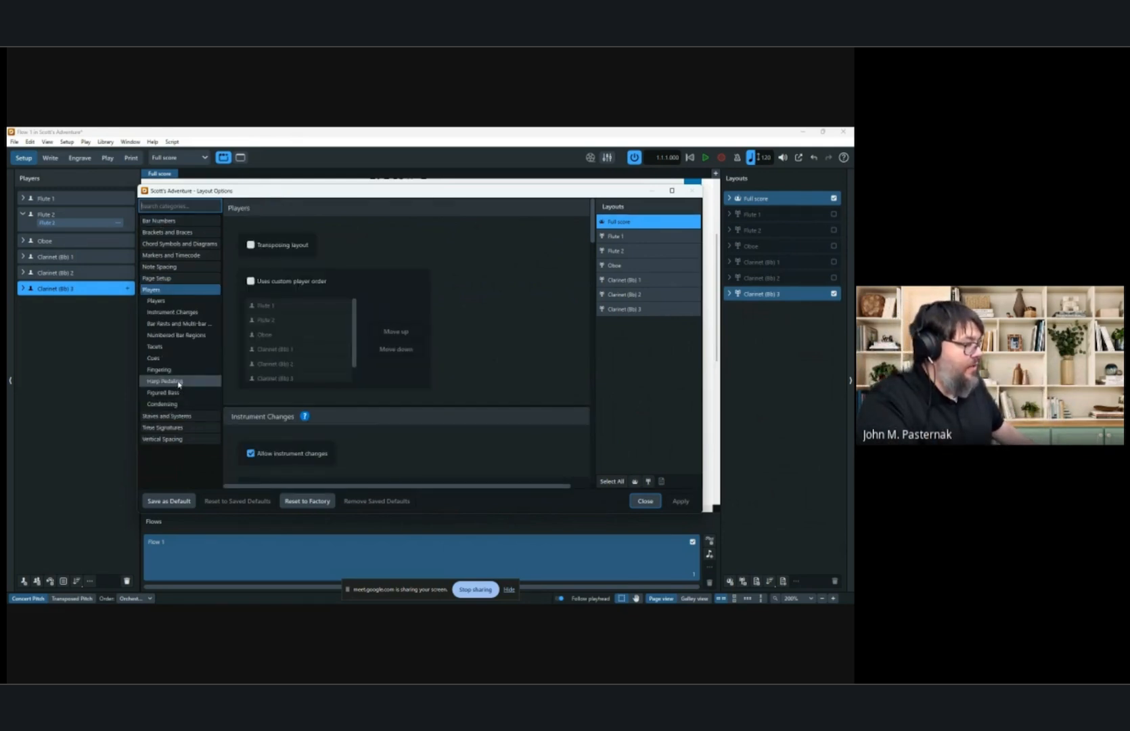
{"action": "left_click", "coordinate": [160, 404]}
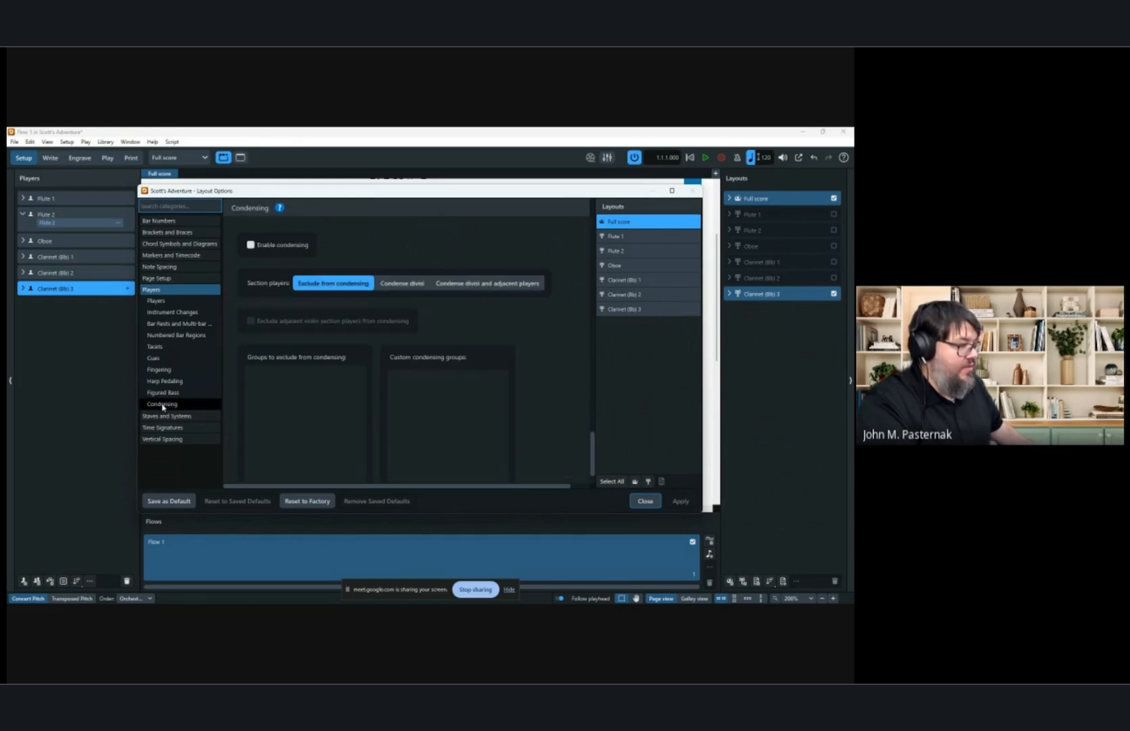
{"action": "scroll", "coordinate": [456, 328], "scroll_direction": "down", "scroll_amount": 1}
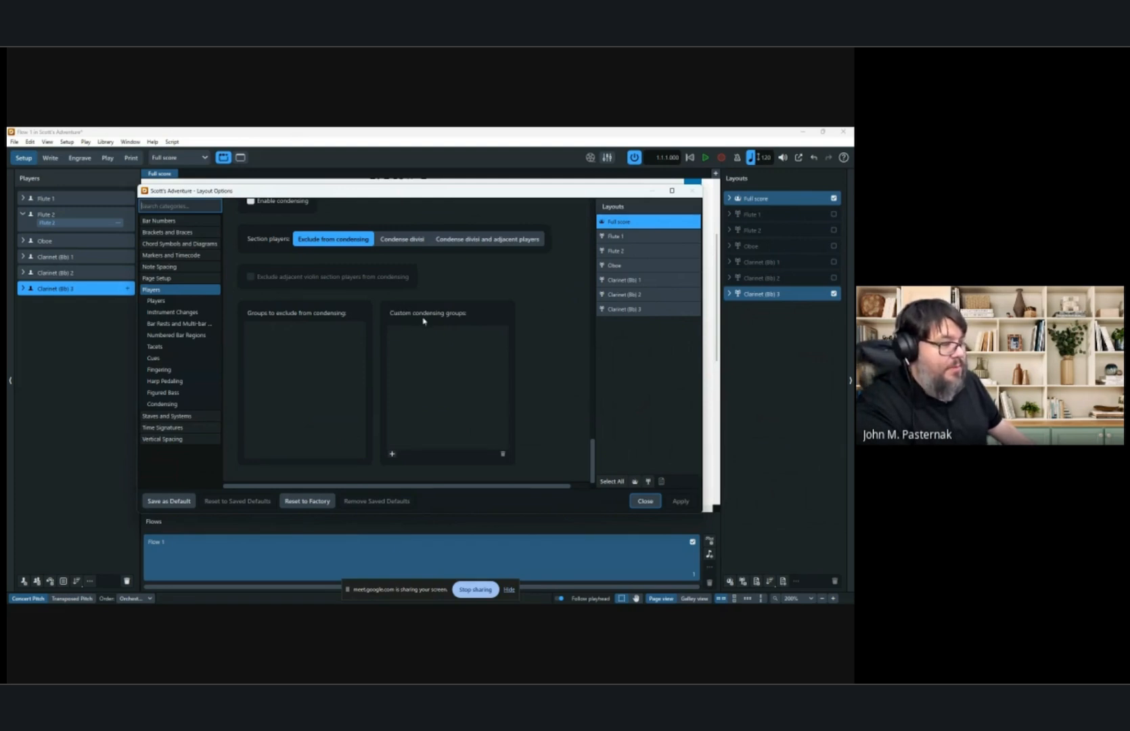
{"action": "left_click", "coordinate": [392, 455]}
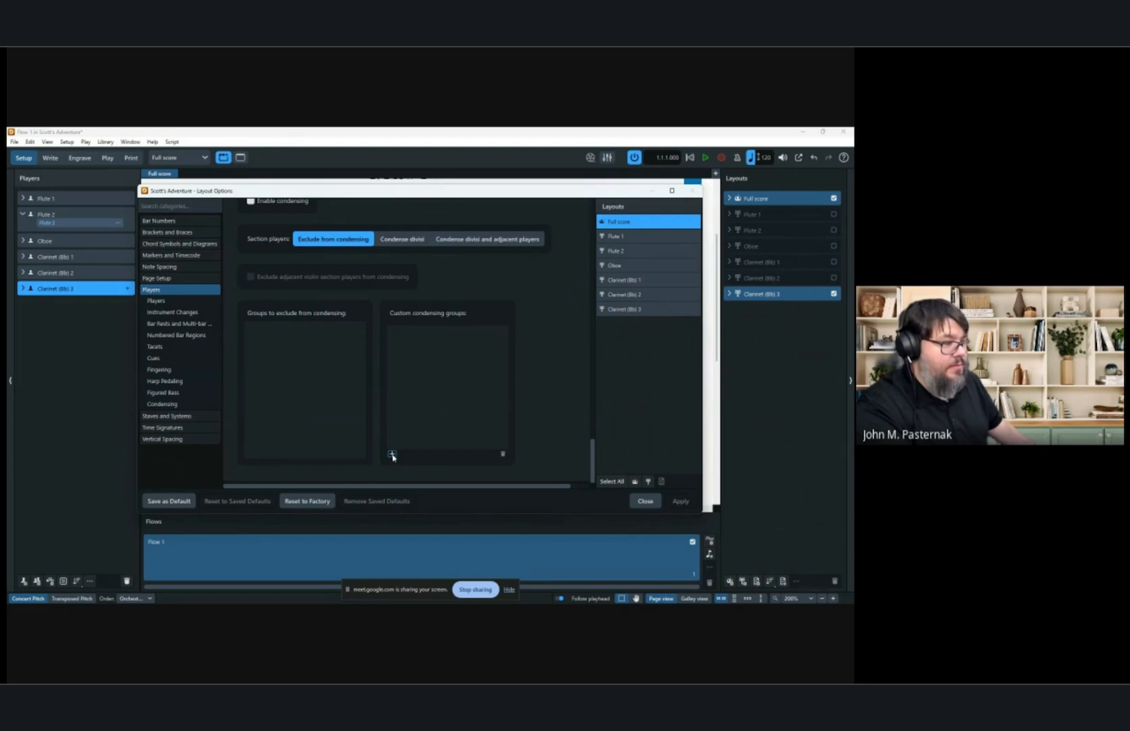
{"action": "left_click", "coordinate": [392, 454]}
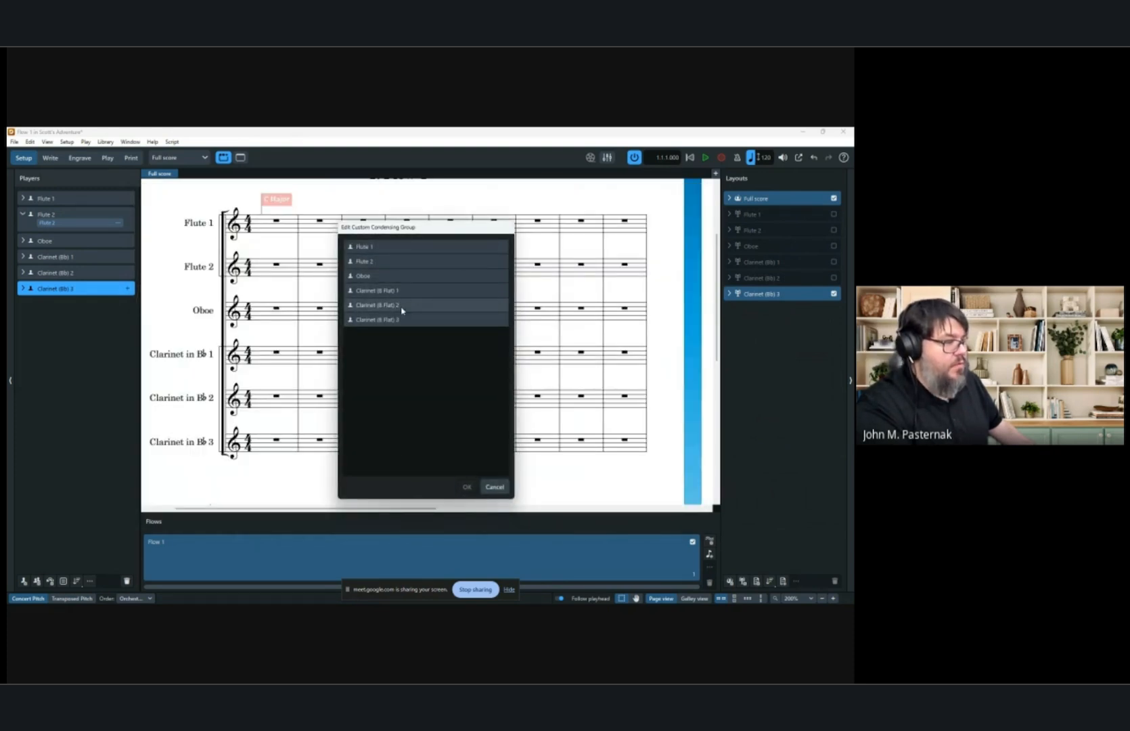
{"action": "left_click_drag", "start_coordinate": [402, 310], "coordinate": [403, 330]}
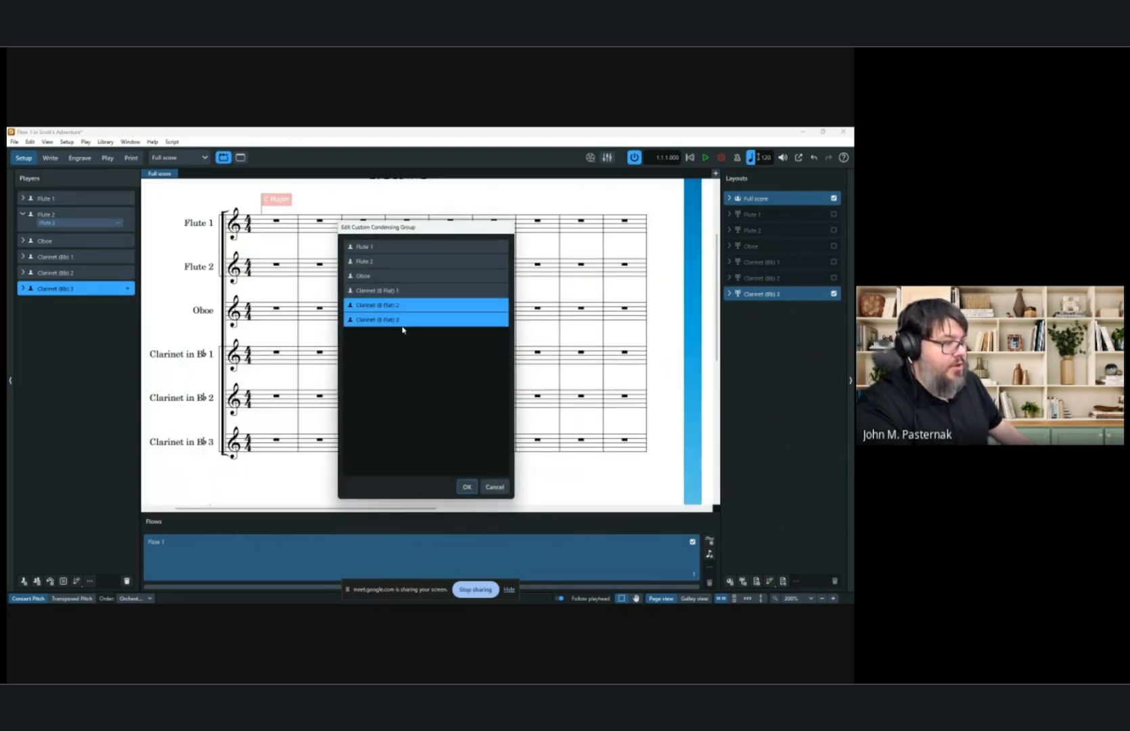
{"action": "left_click", "coordinate": [466, 487]}
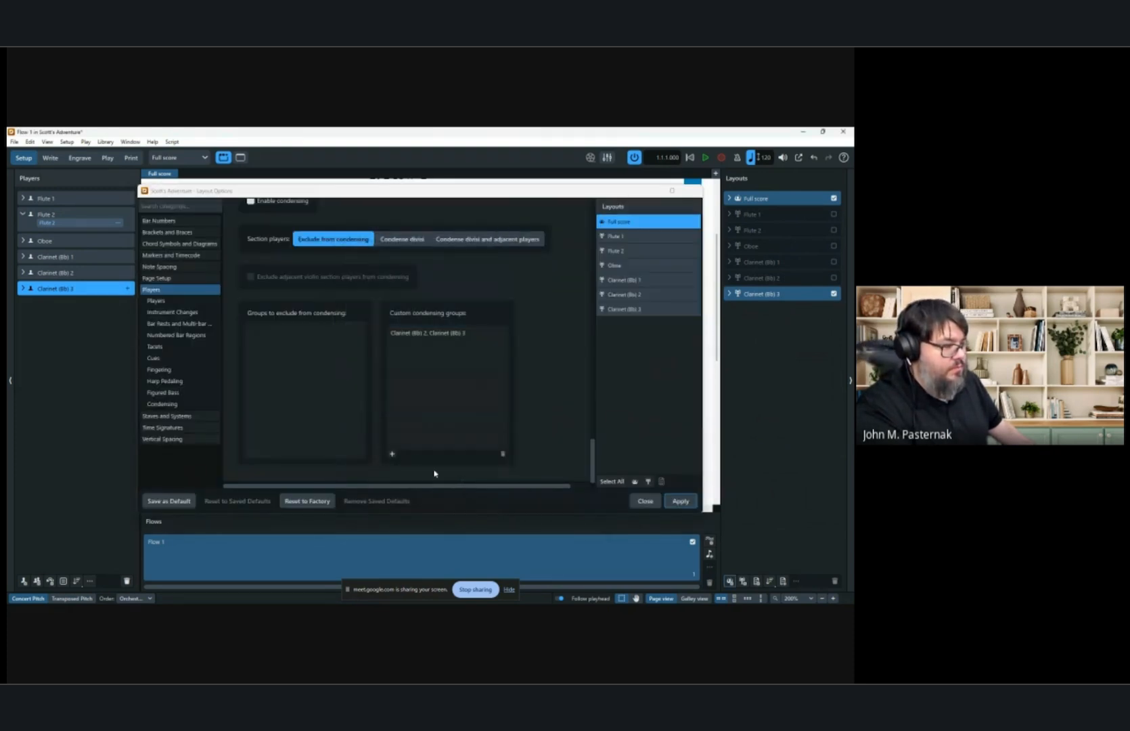
Add a second custom condensing group of Flute 1 and Flute 2, apply the options and close the dialog.
{"action": "left_click", "coordinate": [391, 455]}
{"action": "left_click_drag", "start_coordinate": [374, 246], "coordinate": [377, 265]}
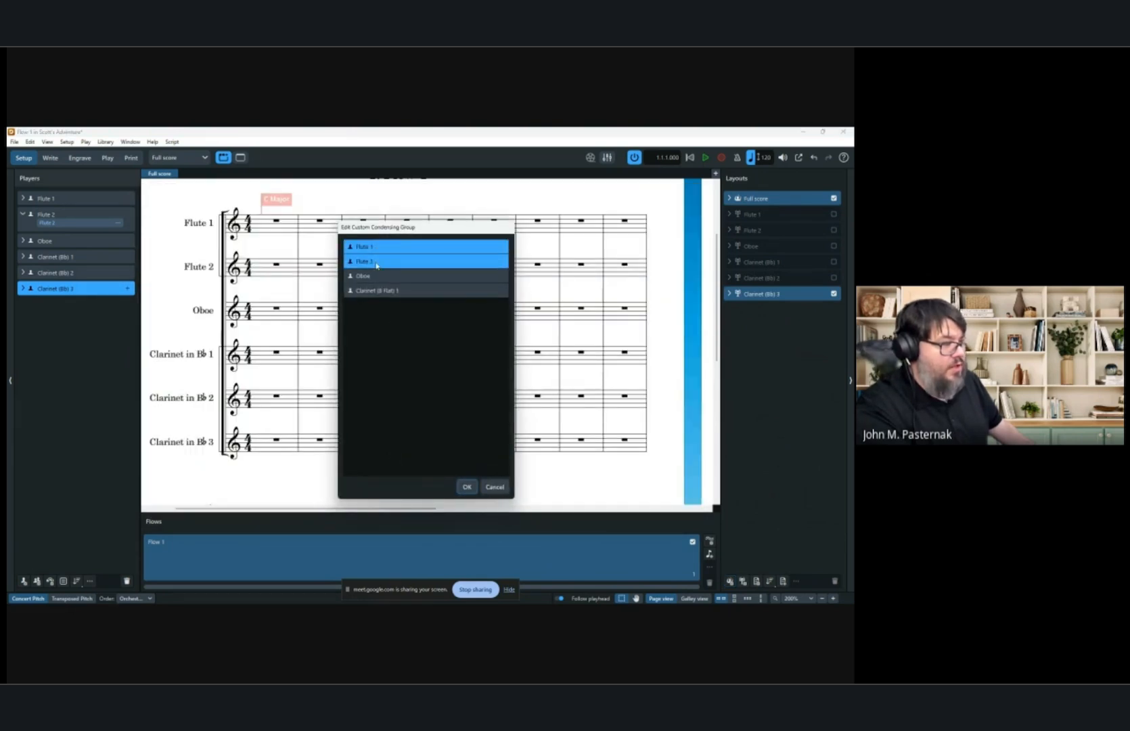
{"action": "left_click", "coordinate": [463, 486]}
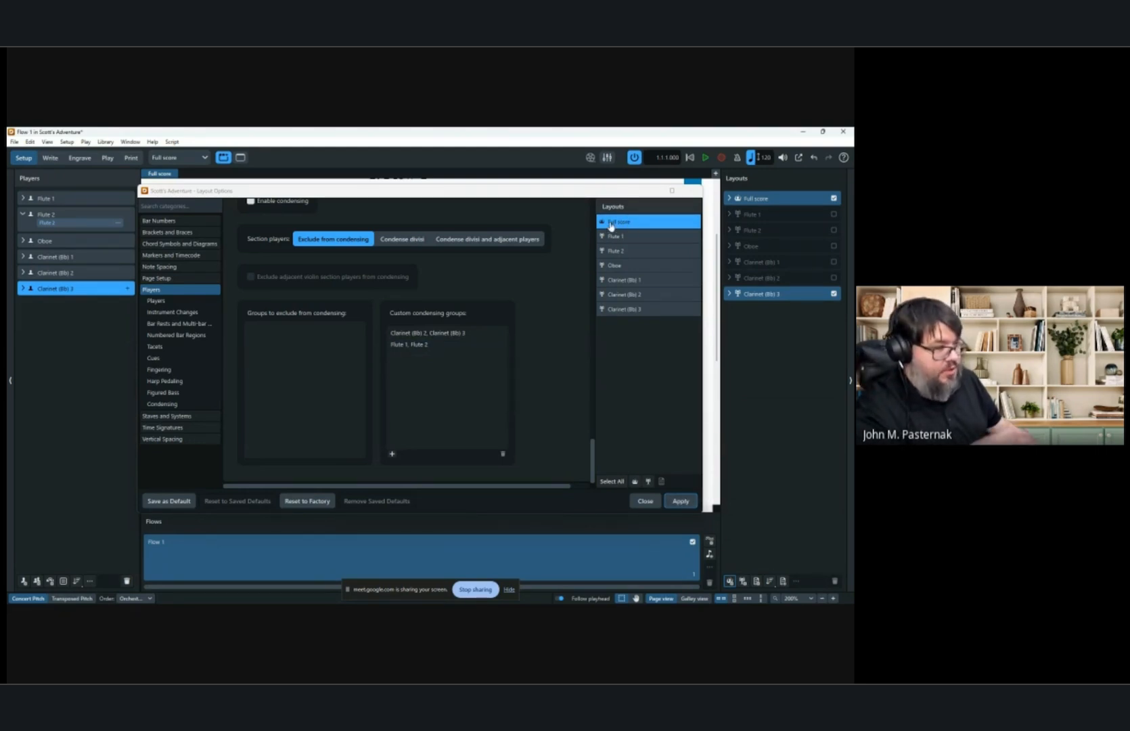
{"action": "left_click", "coordinate": [682, 501]}
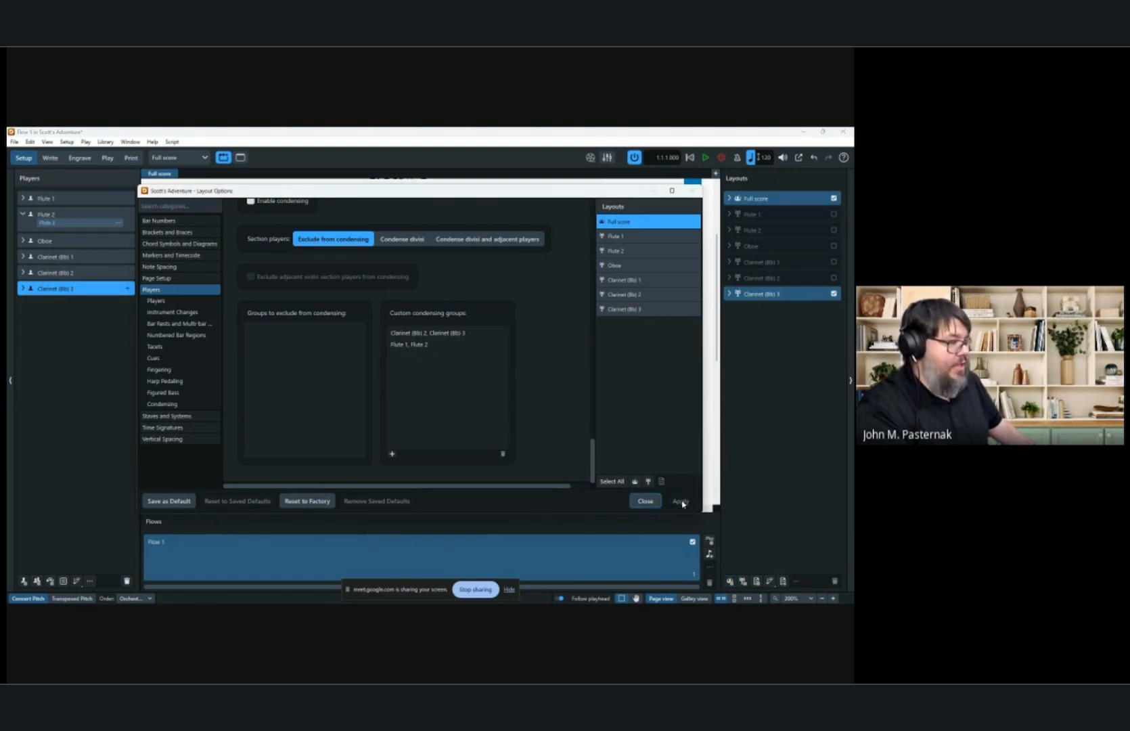
{"action": "left_click", "coordinate": [645, 502]}
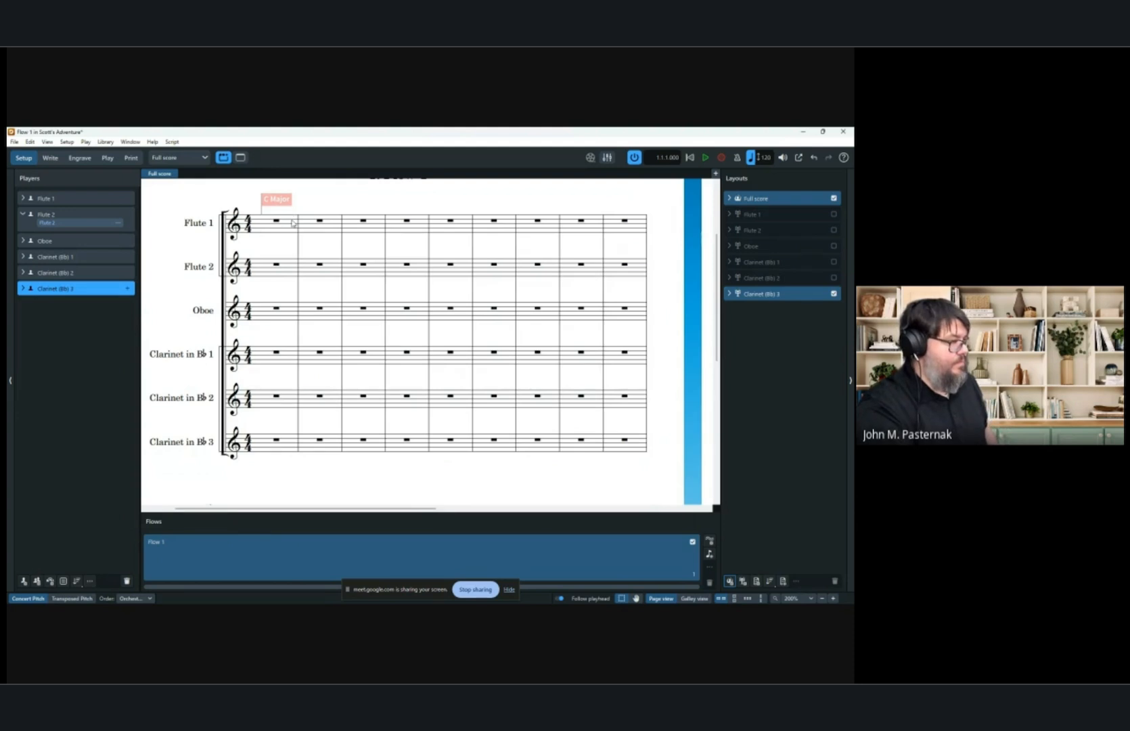
Enable condensing for the full score in Layout Options and apply it.
{"action": "scroll", "coordinate": [292, 222], "scroll_direction": "down", "scroll_amount": 2}
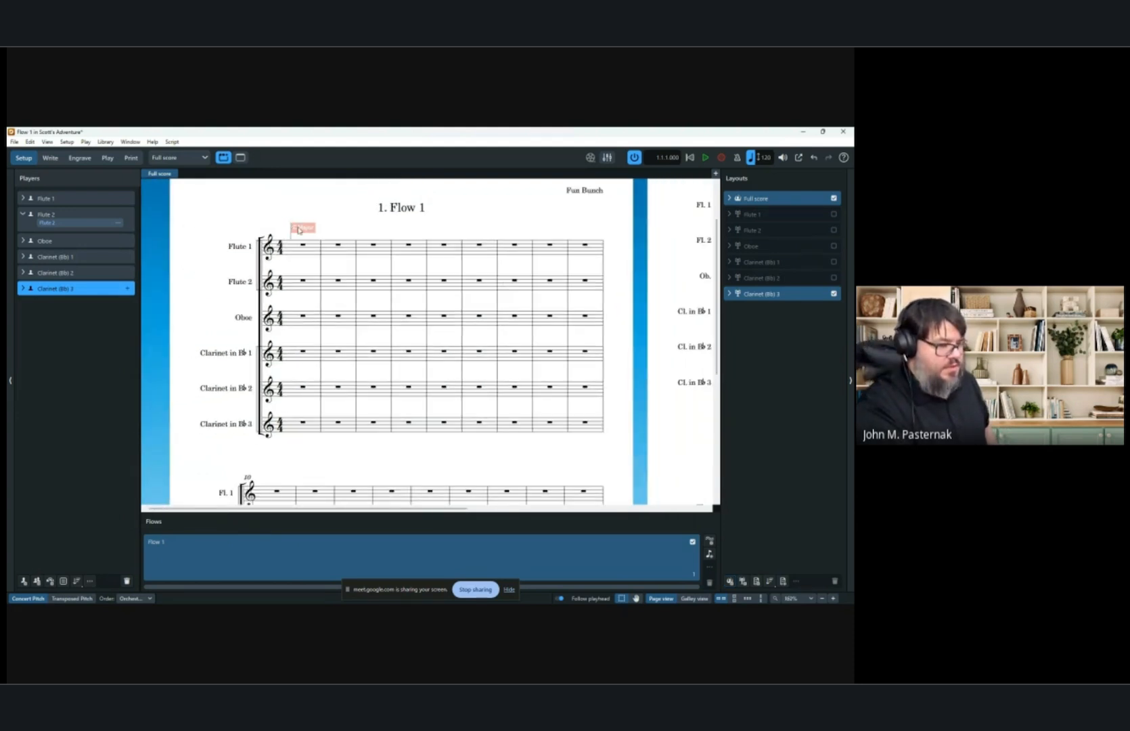
{"action": "scroll", "coordinate": [295, 228], "scroll_direction": "down", "scroll_amount": 1}
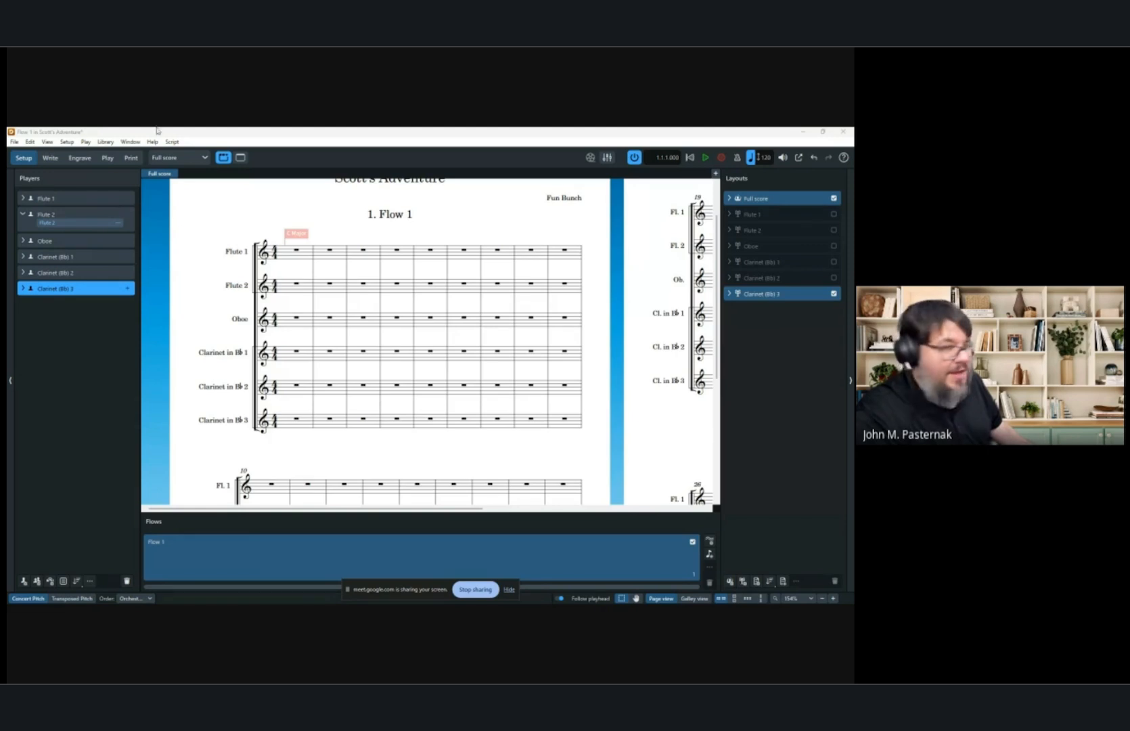
{"action": "left_click", "coordinate": [29, 142]}
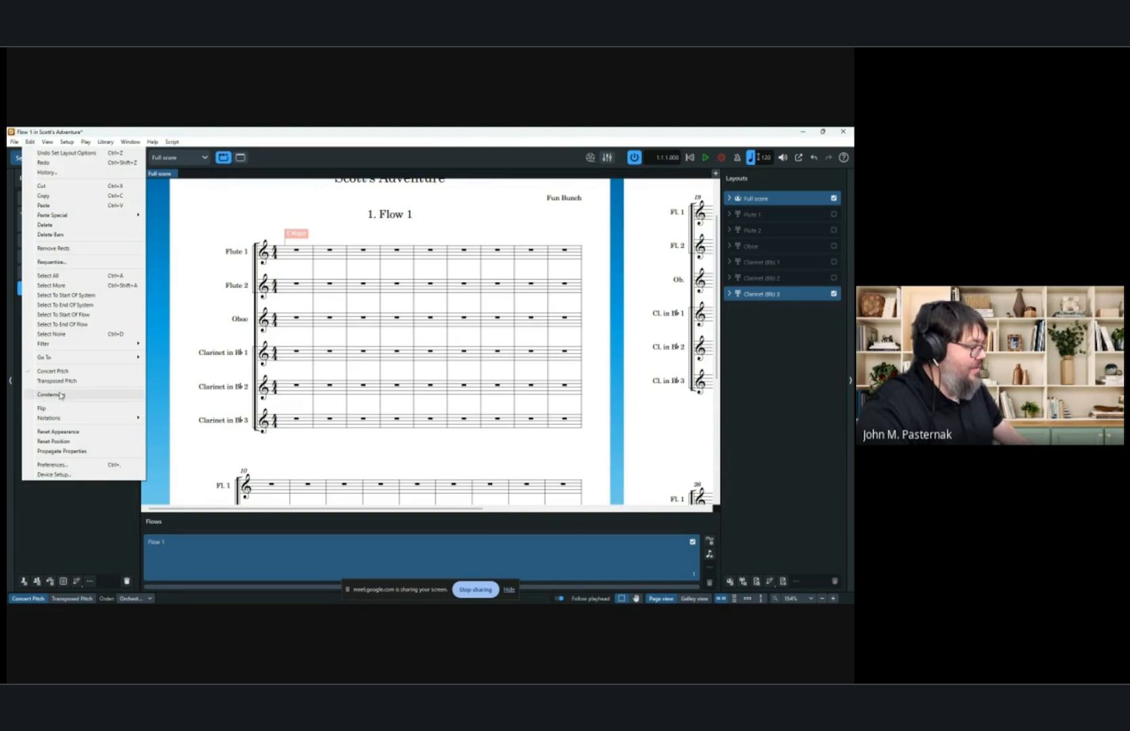
{"action": "left_click", "coordinate": [223, 217]}
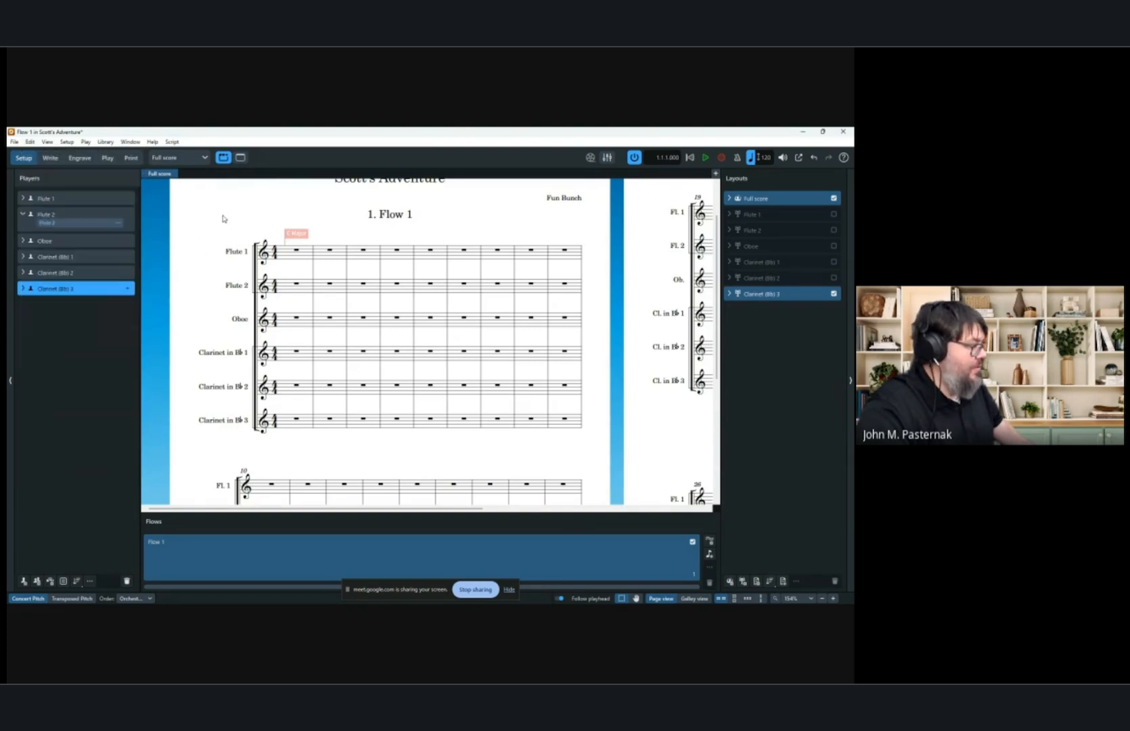
{"action": "left_click", "coordinate": [30, 141]}
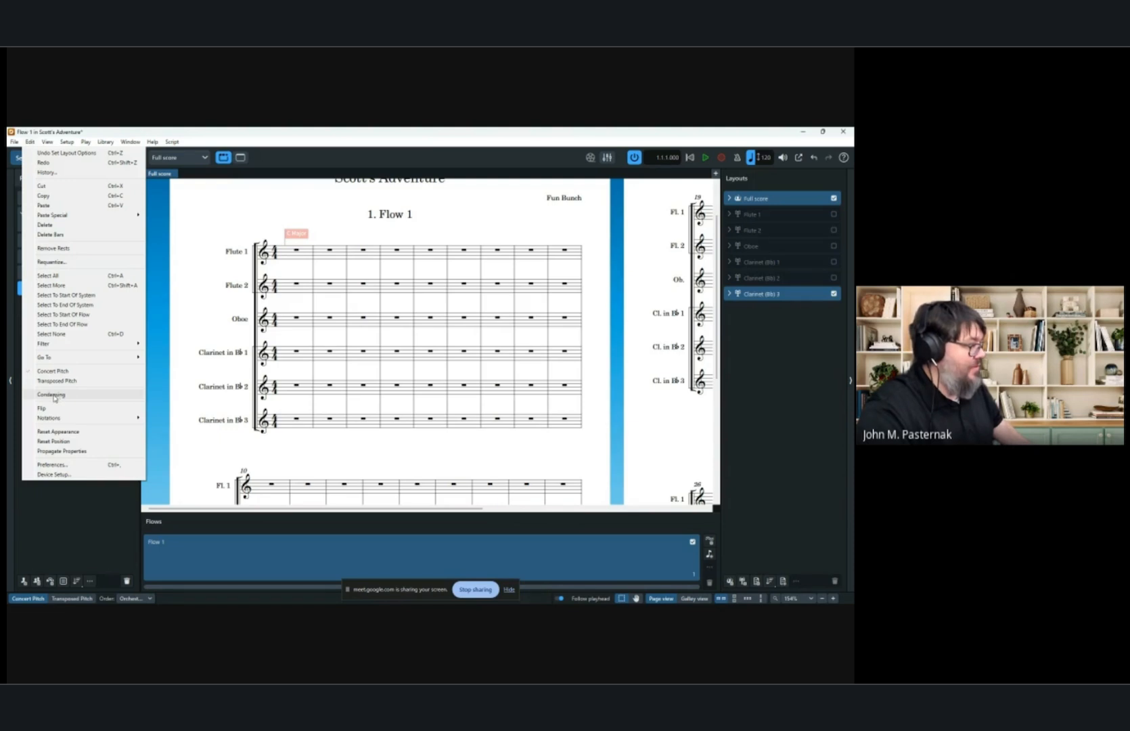
{"action": "mouse_move", "coordinate": [101, 140]}
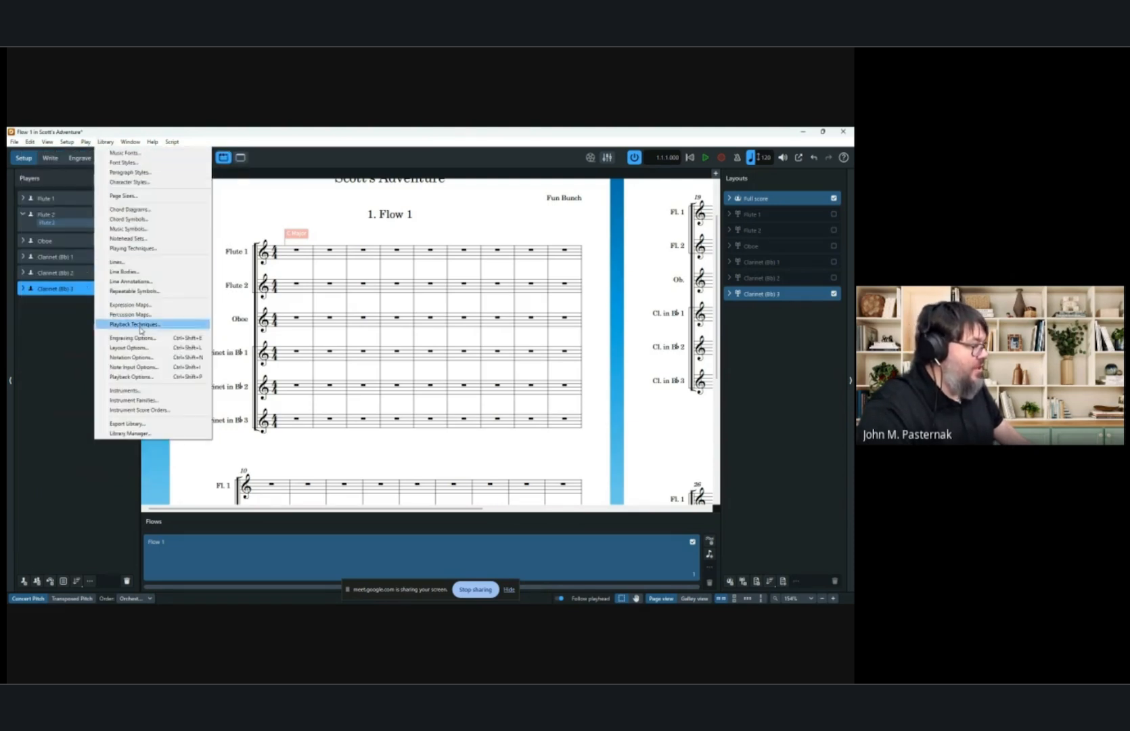
{"action": "left_click", "coordinate": [145, 350]}
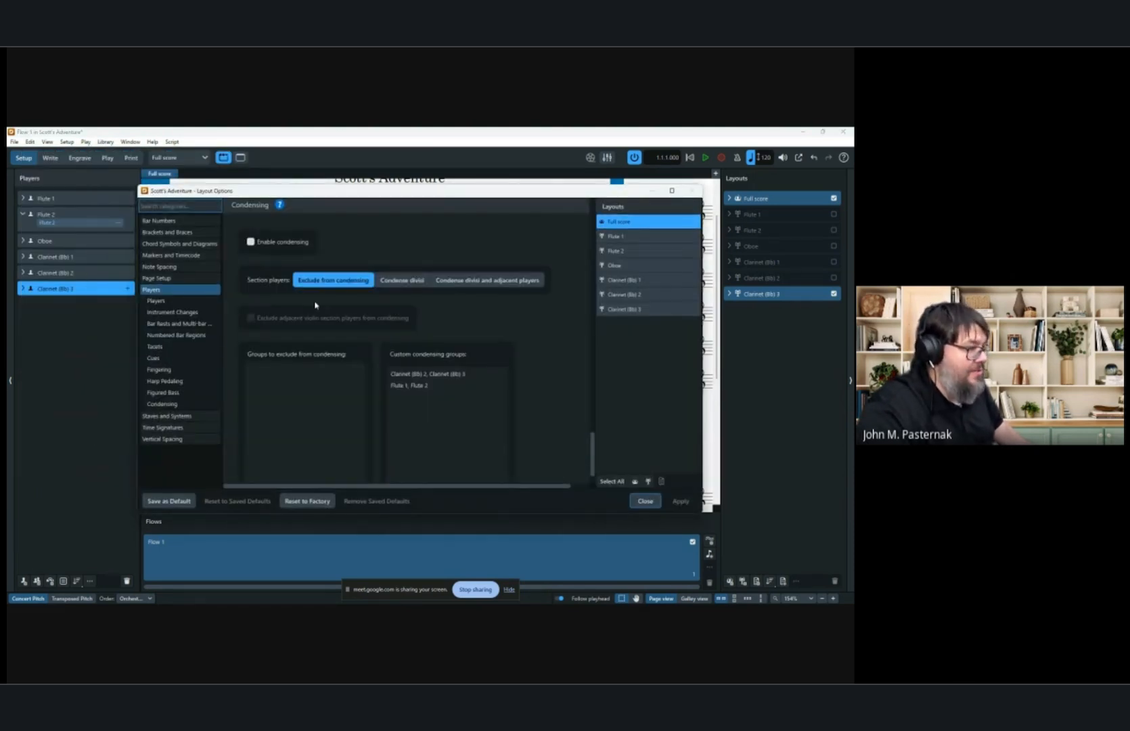
{"action": "left_click", "coordinate": [251, 243]}
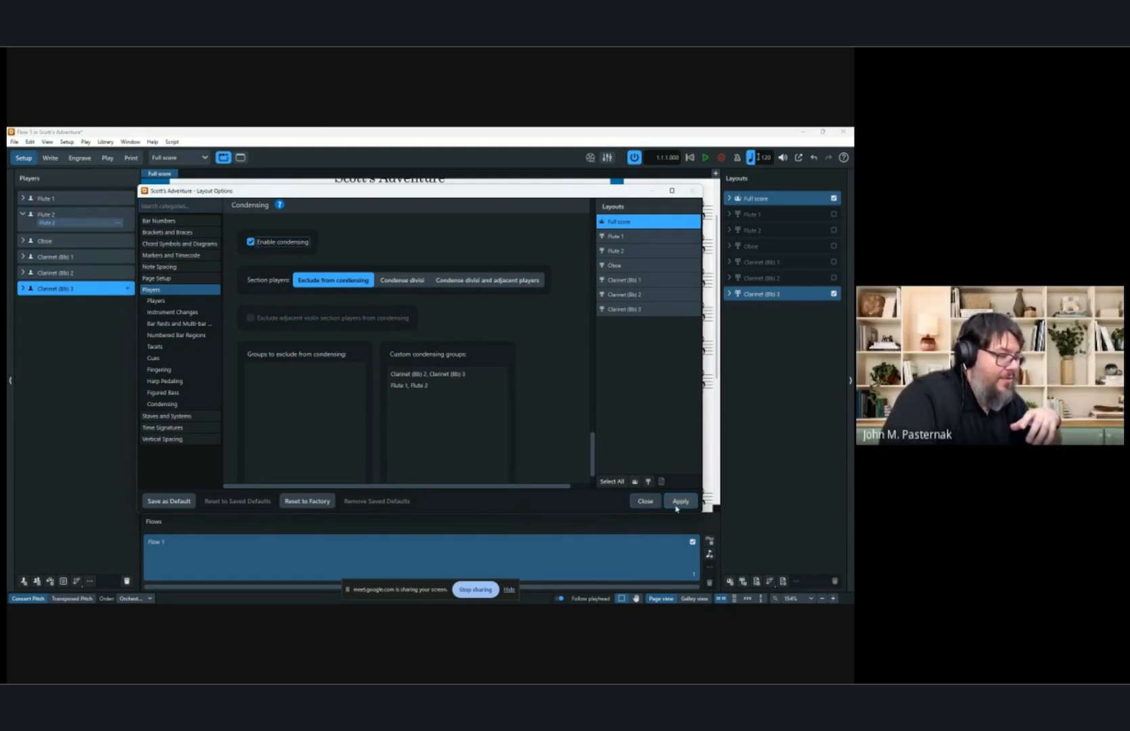
{"action": "left_click", "coordinate": [678, 502]}
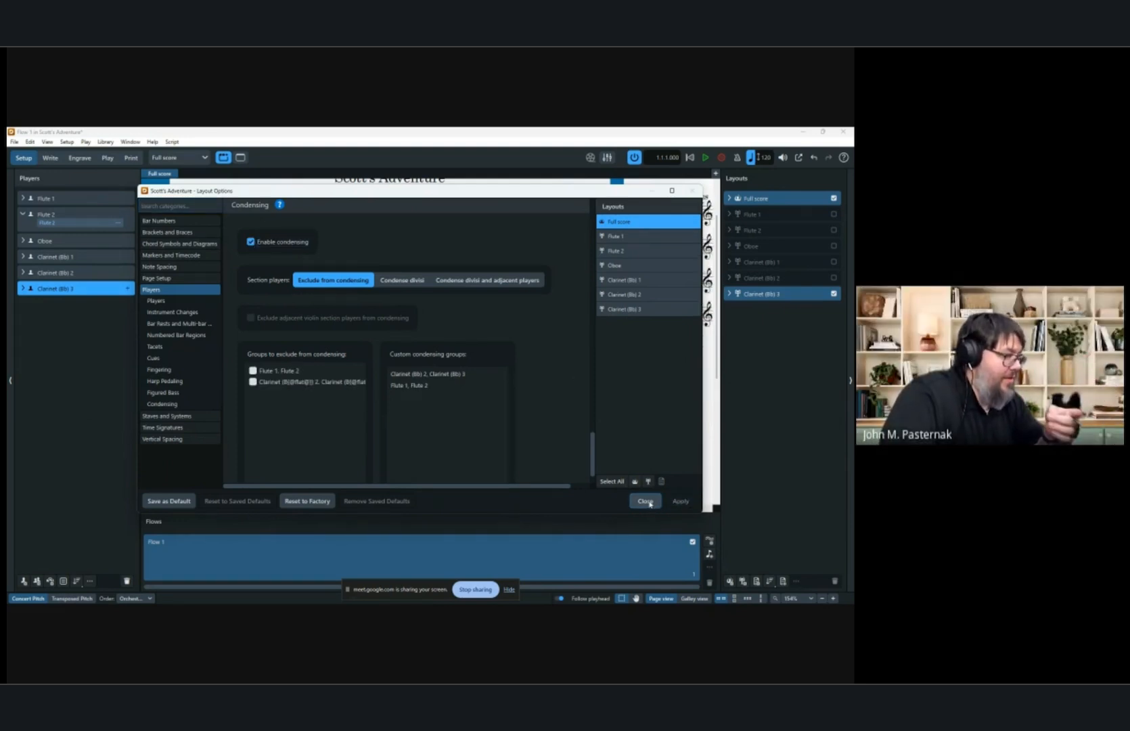
{"action": "left_click", "coordinate": [648, 503]}
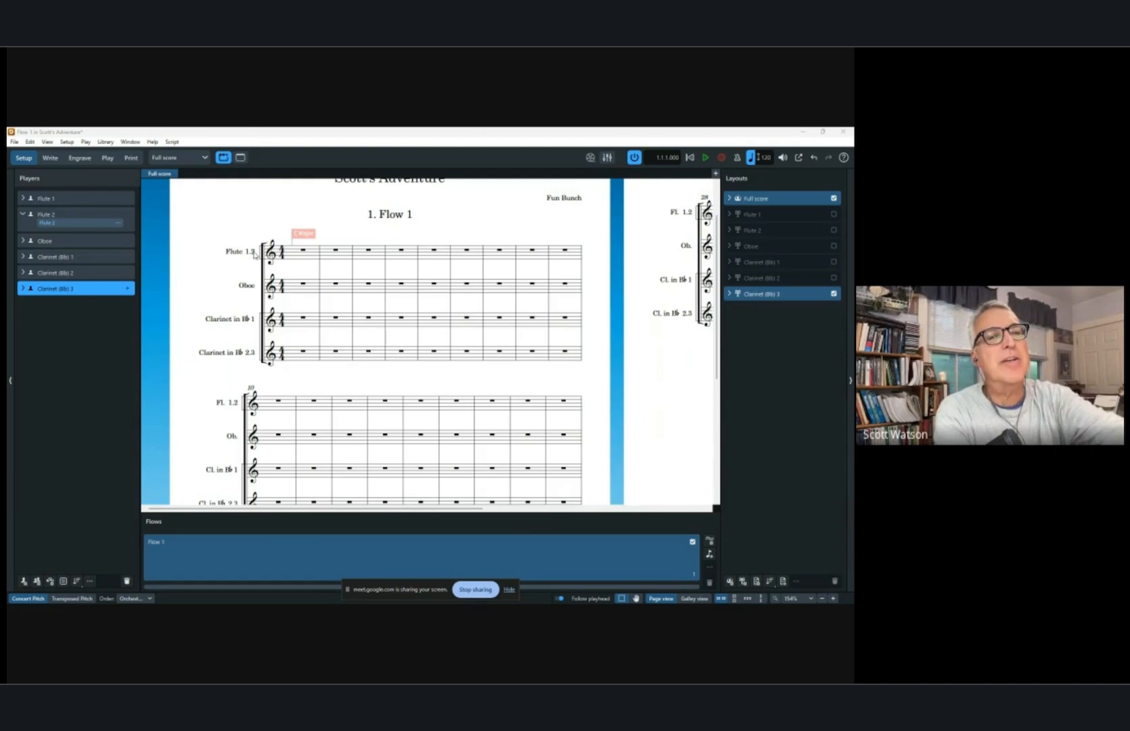
Select the Clarinet (B♭) 1 player and then the Clarinet (B♭) 2 player.
{"action": "left_click", "coordinate": [63, 258]}
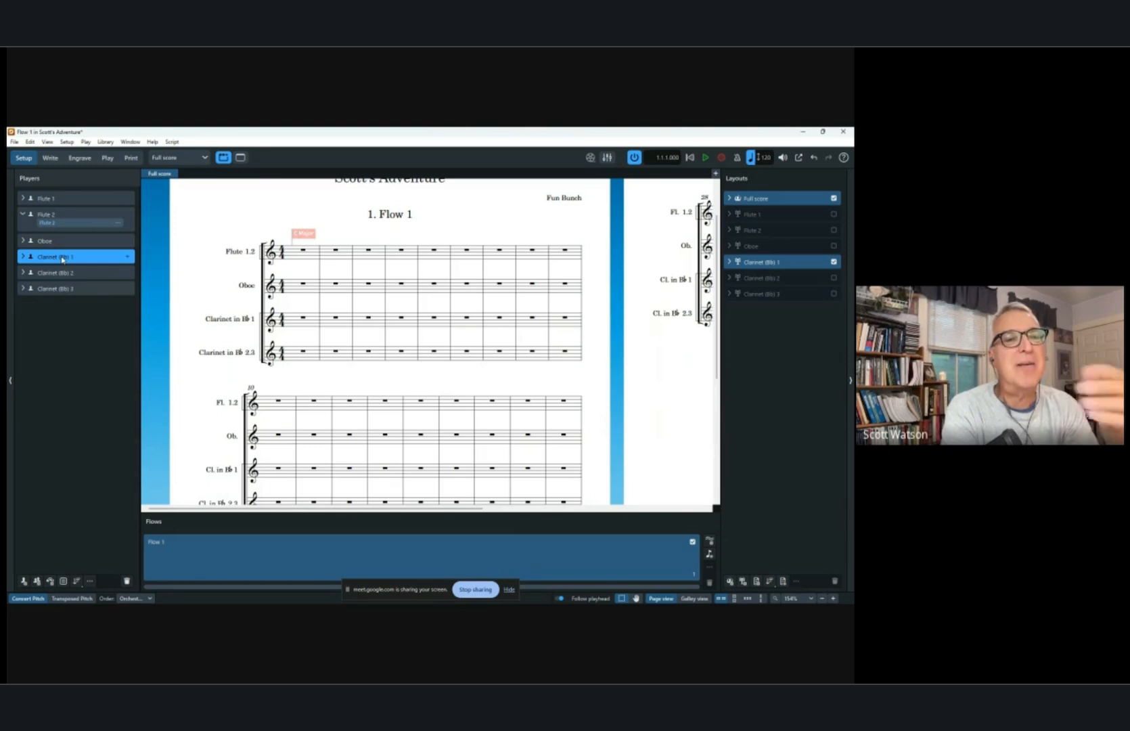
{"action": "left_click", "coordinate": [60, 272]}
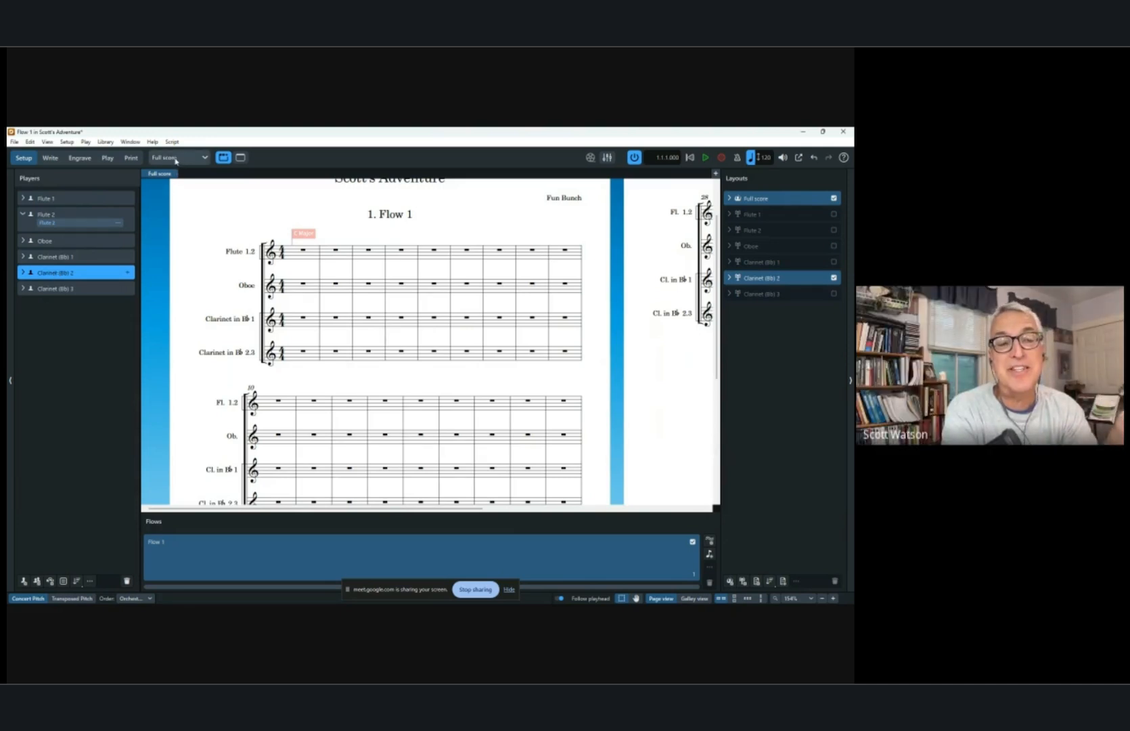
Switch to Write mode and, in galley view, enter four quarter notes in bar 1 of Clarinet (B♭) 2.
{"action": "left_click", "coordinate": [51, 157]}
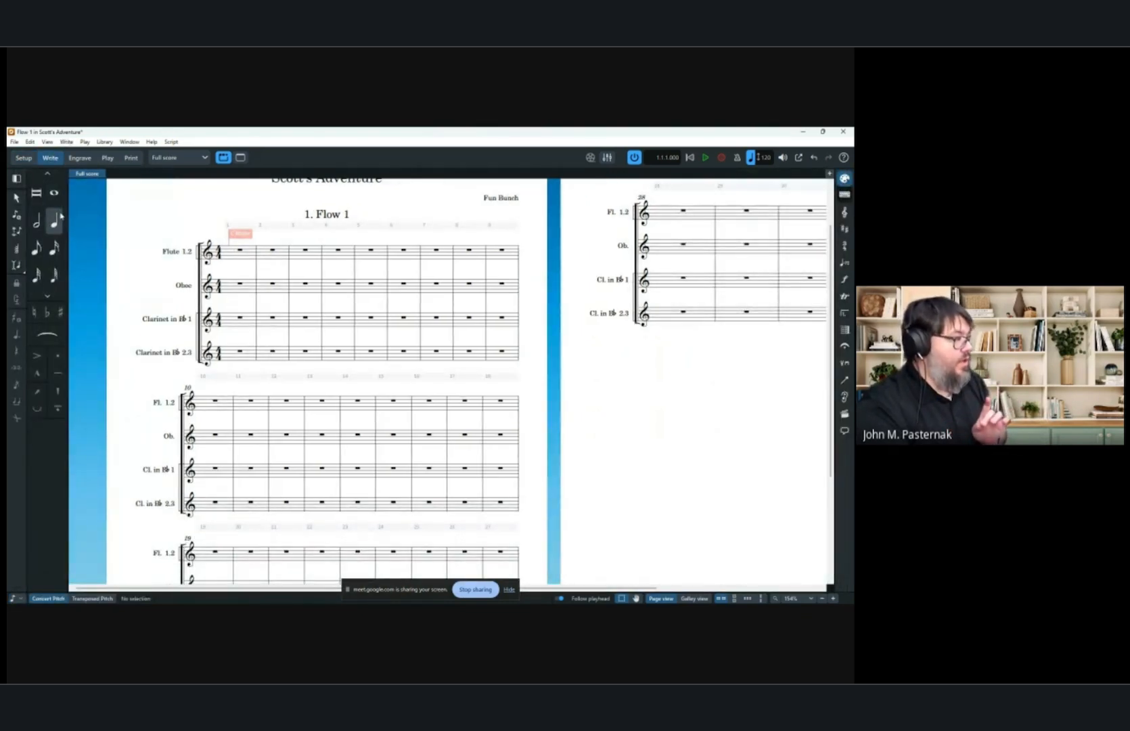
{"action": "left_click", "coordinate": [58, 218]}
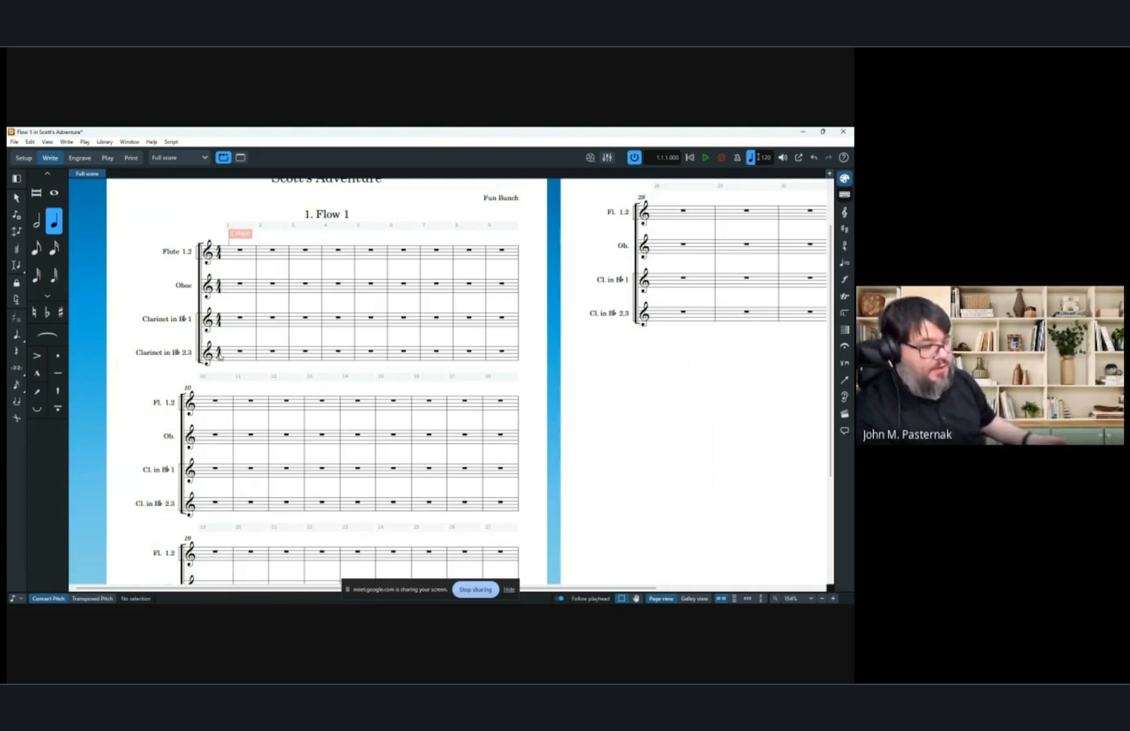
{"action": "left_click", "coordinate": [687, 599]}
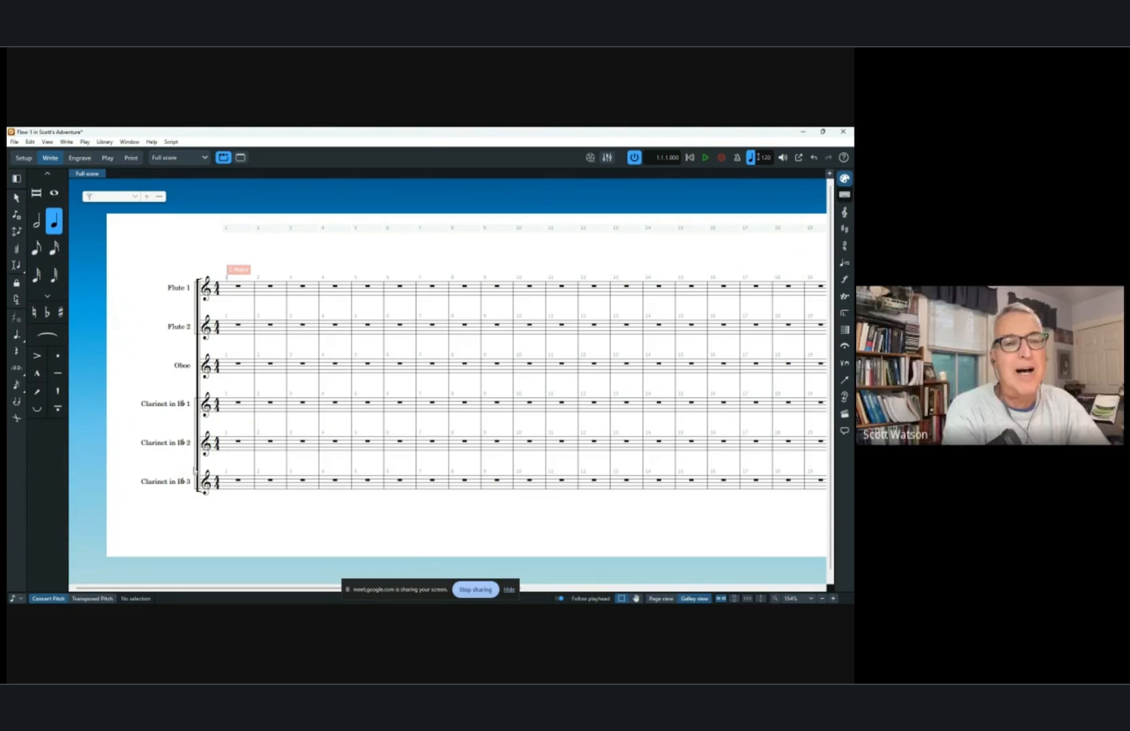
{"action": "double_click", "coordinate": [226, 443]}
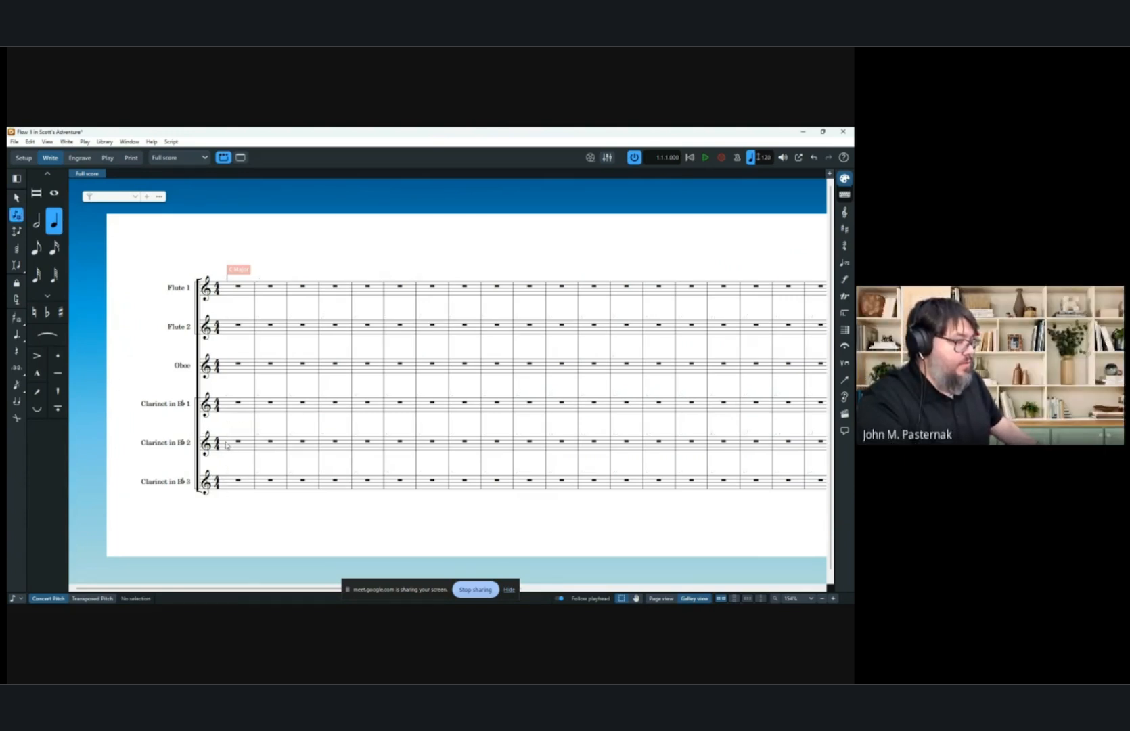
{"action": "left_click", "coordinate": [227, 444]}
{"action": "left_click", "coordinate": [242, 444]}
{"action": "left_click", "coordinate": [256, 443]}
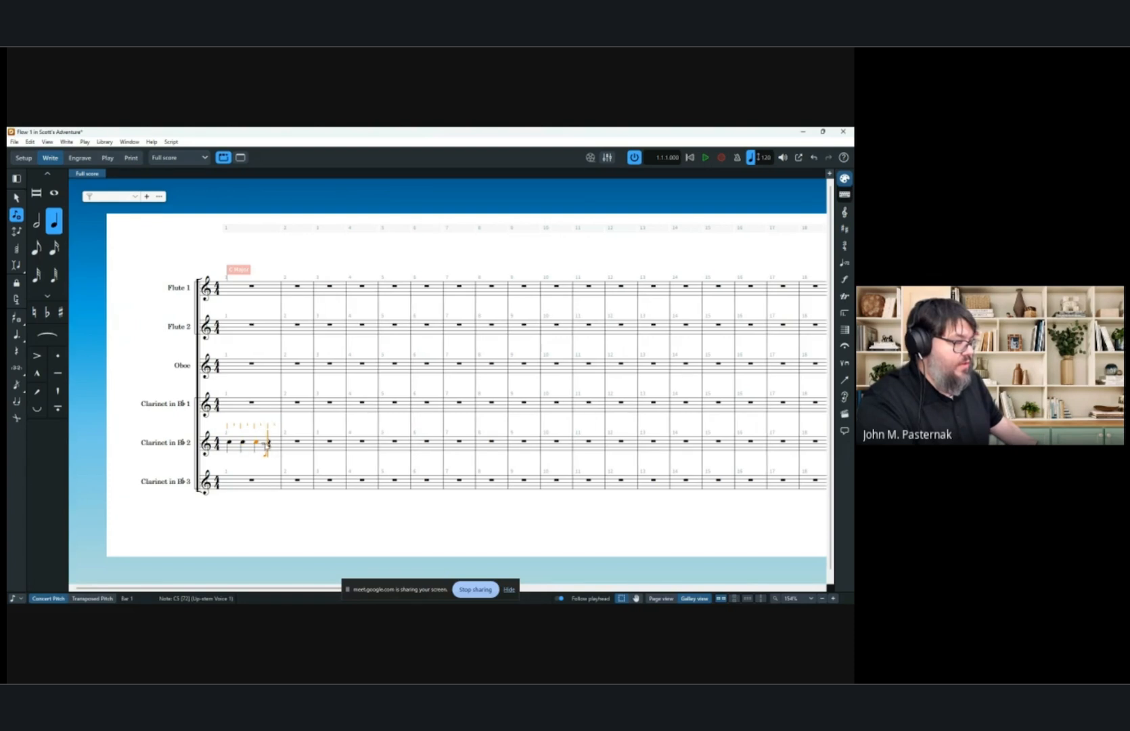
{"action": "left_click", "coordinate": [269, 443]}
Enter four quarter notes in bar 1 of Clarinet (B♭) 3.
{"action": "left_click", "coordinate": [228, 486]}
{"action": "left_click", "coordinate": [229, 488]}
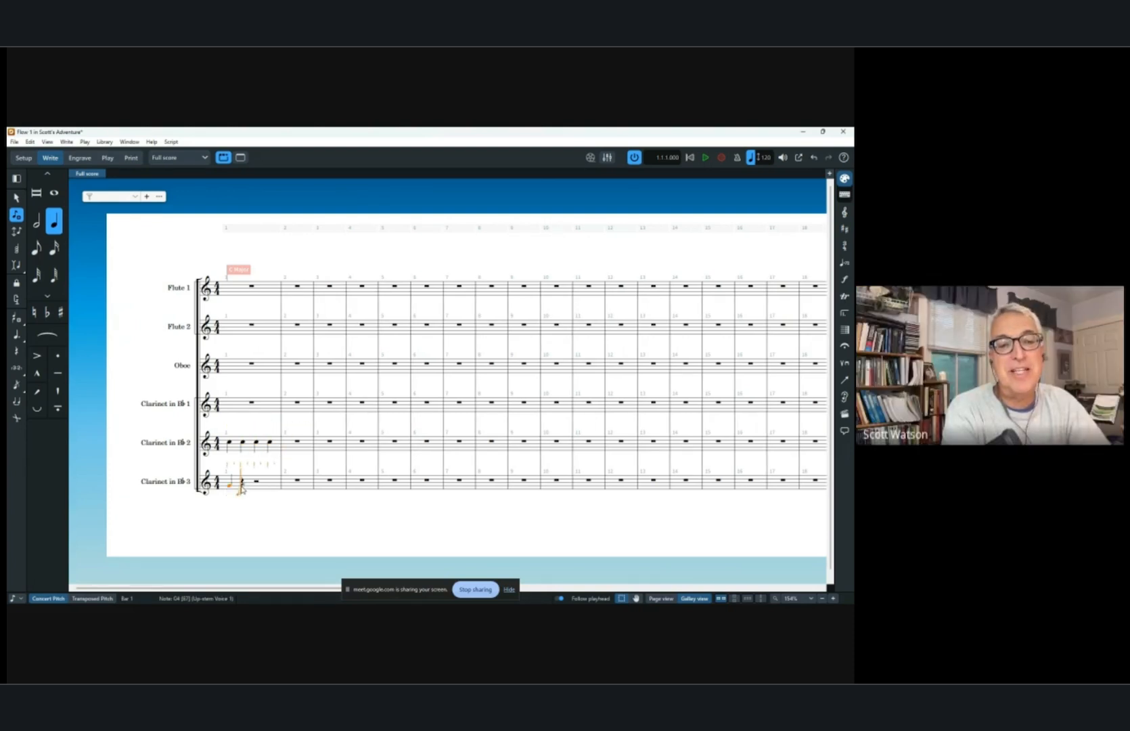
{"action": "left_click", "coordinate": [242, 488]}
{"action": "left_click", "coordinate": [257, 488]}
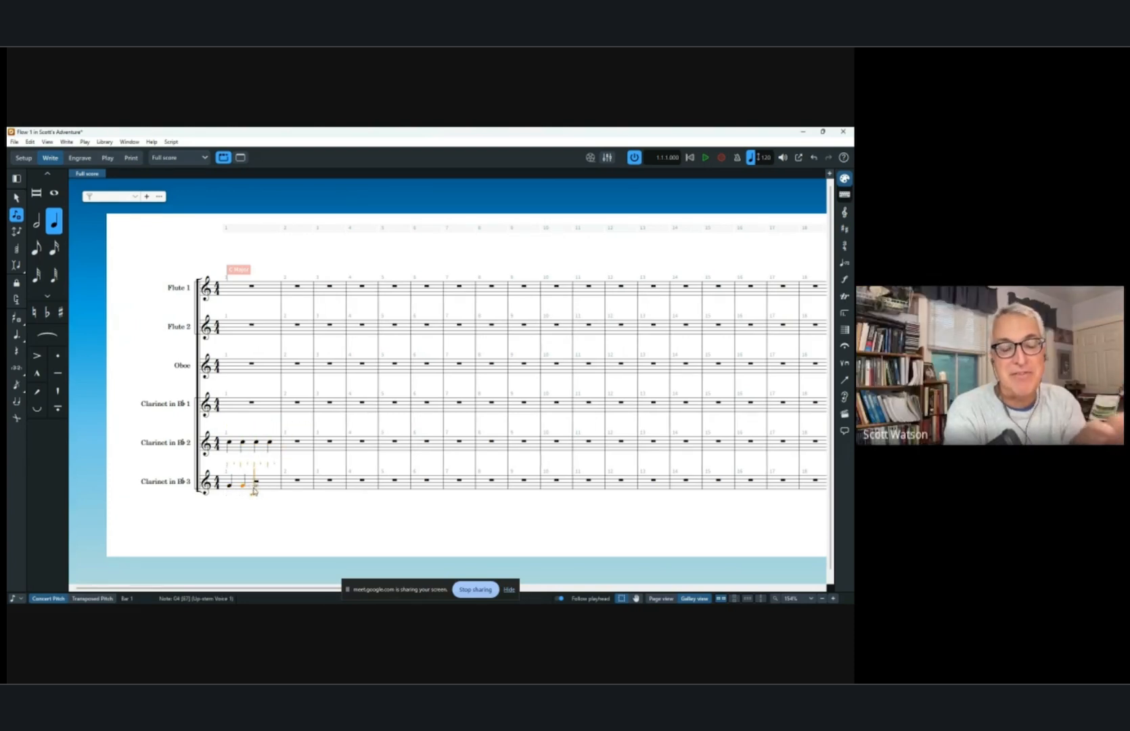
{"action": "left_click", "coordinate": [270, 487]}
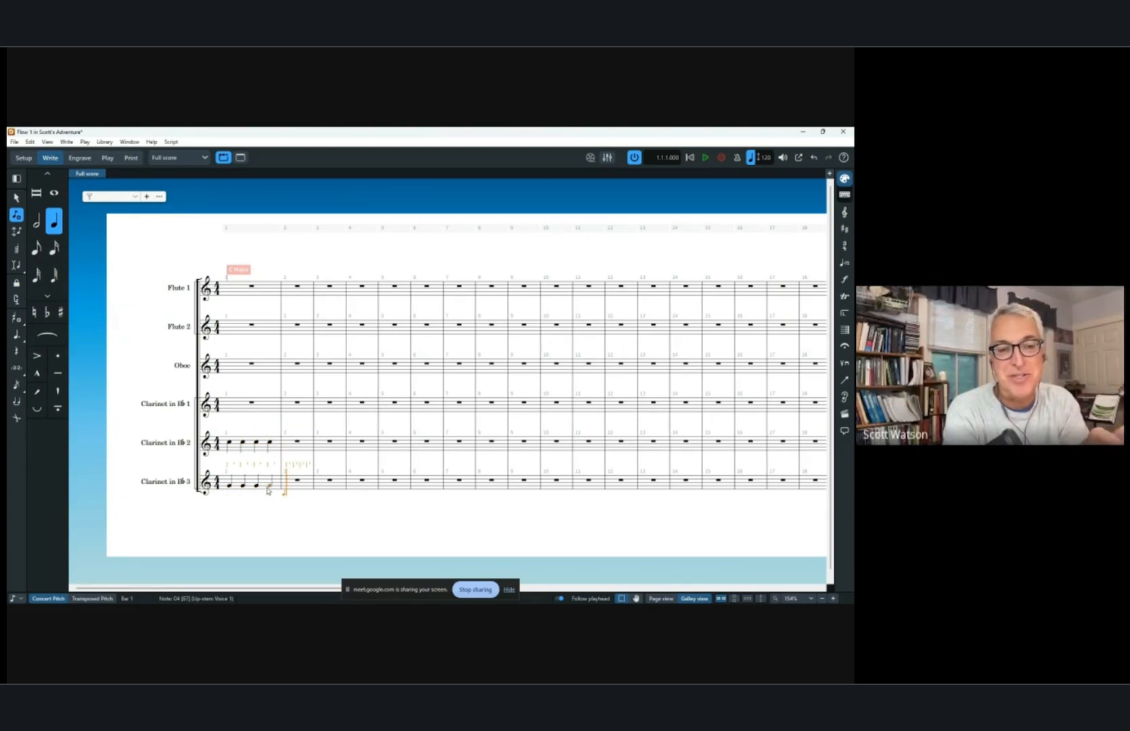
Change the first Clarinet (B♭) 2 note to a half note and return to page view.
{"action": "left_click", "coordinate": [661, 599]}
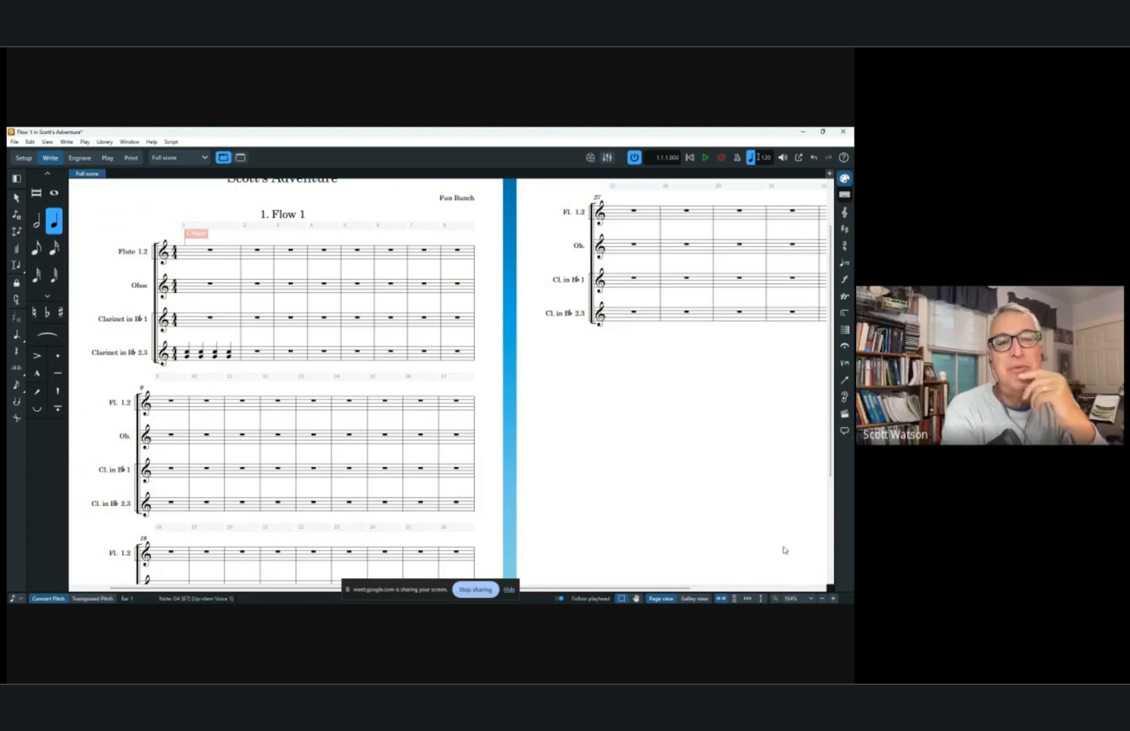
{"action": "left_click", "coordinate": [693, 598]}
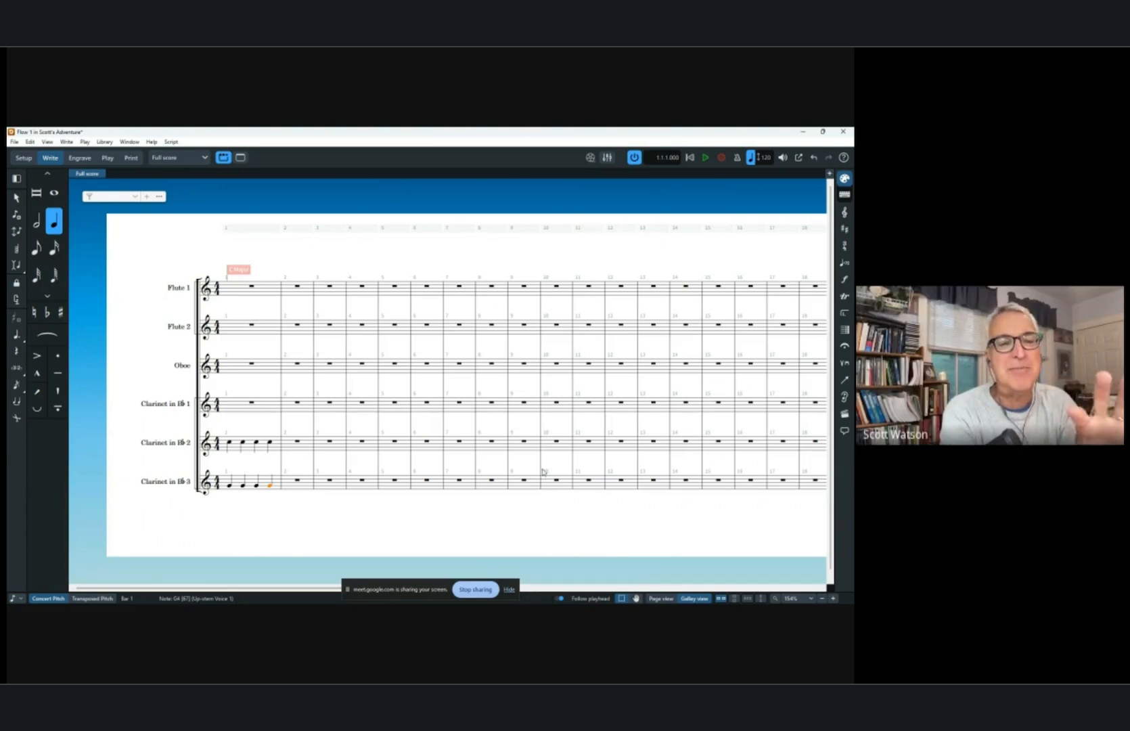
{"action": "left_click", "coordinate": [243, 443]}
{"action": "left_click", "coordinate": [230, 444]}
{"action": "left_click", "coordinate": [37, 221]}
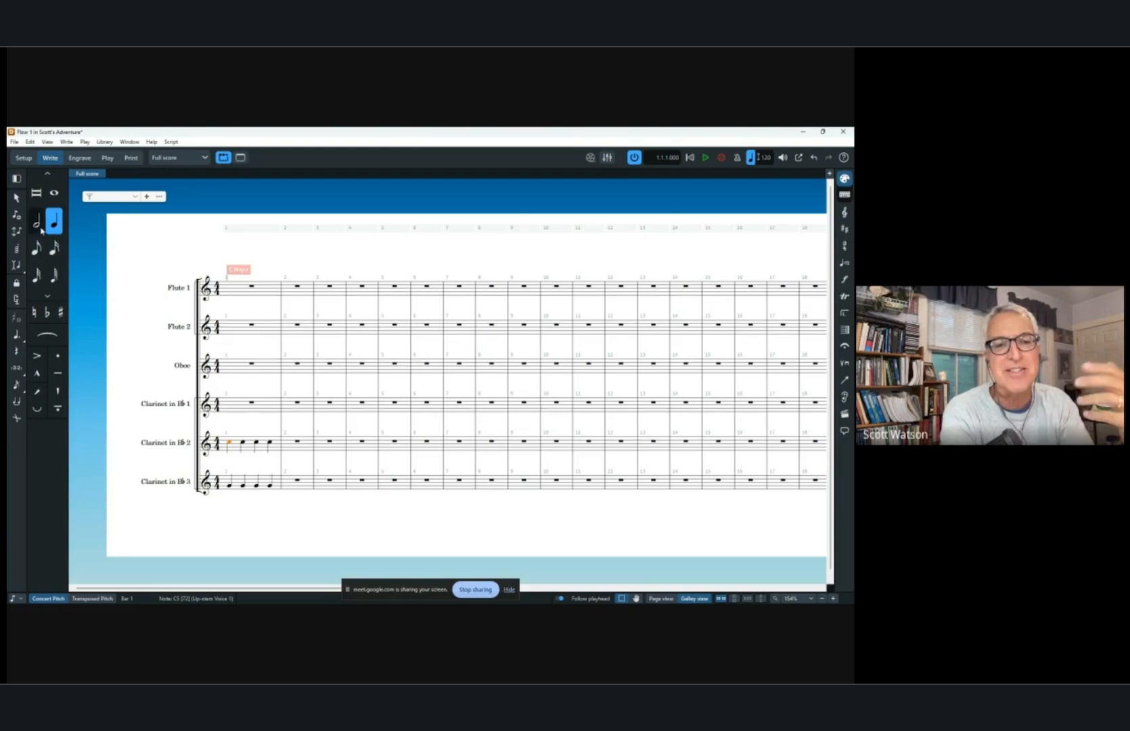
{"action": "left_click", "coordinate": [669, 598]}
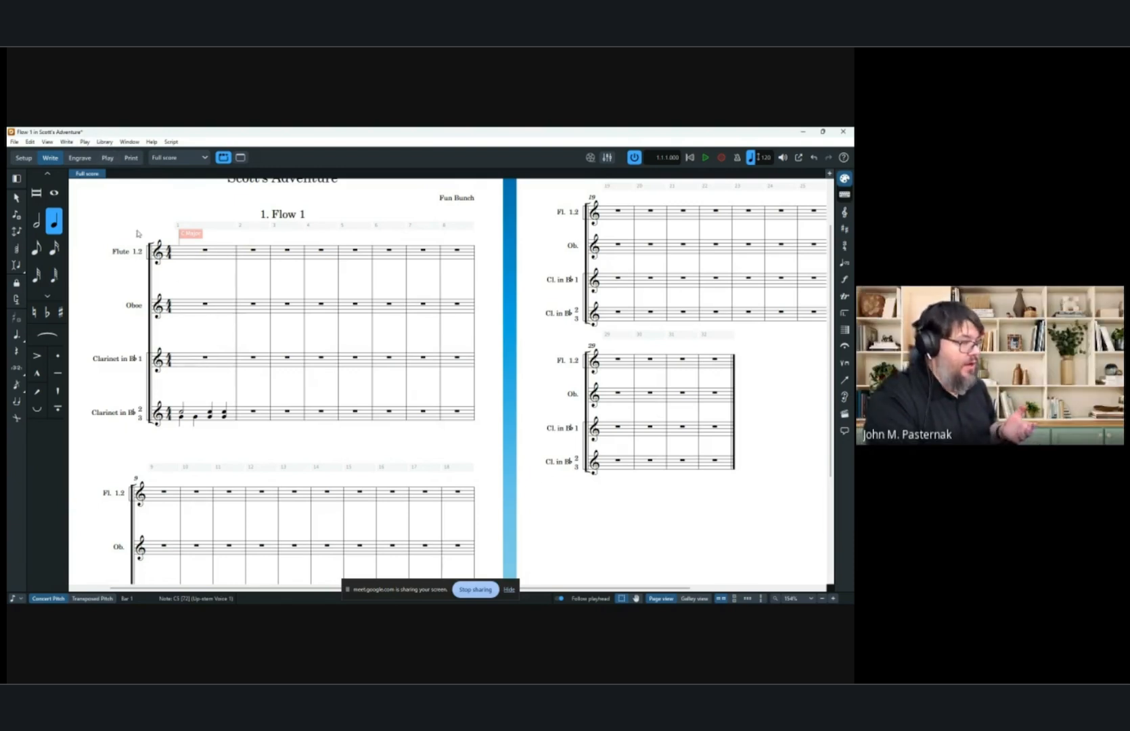
In Engrave mode, select bar 1 across the staves and add a condensing change using manual condensing with Flute 2 in the down-stem voice.
{"action": "left_click", "coordinate": [82, 157]}
{"action": "left_click", "coordinate": [50, 157]}
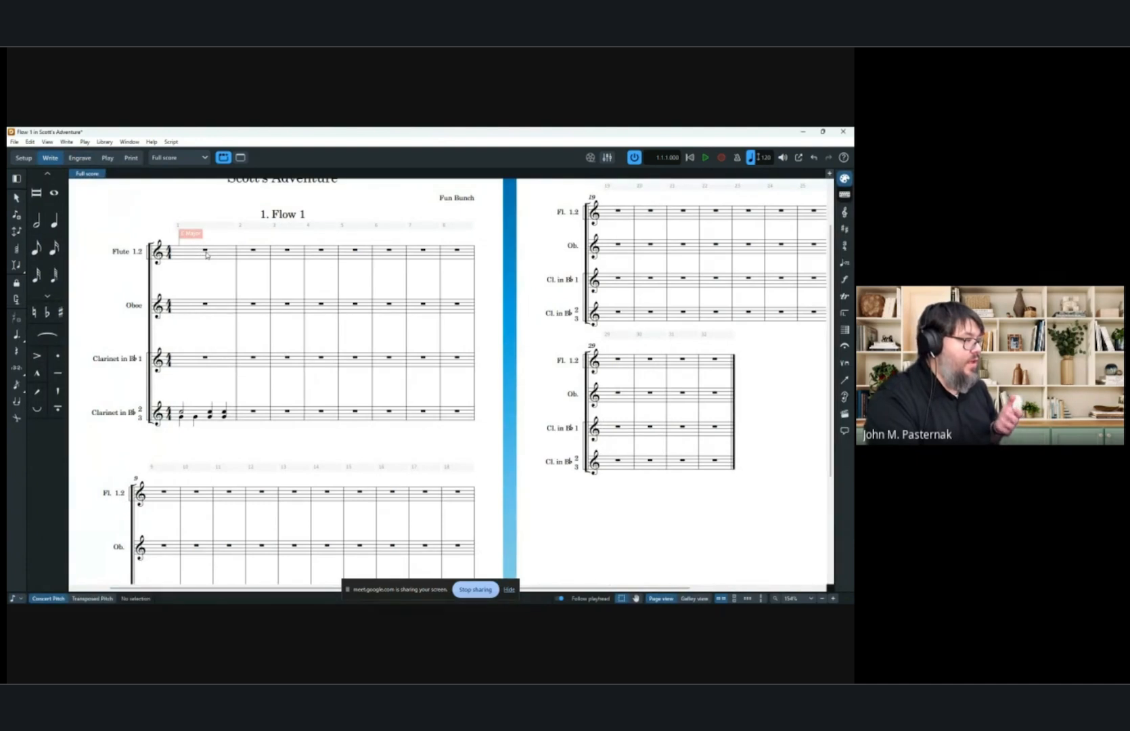
{"action": "left_click", "coordinate": [80, 157]}
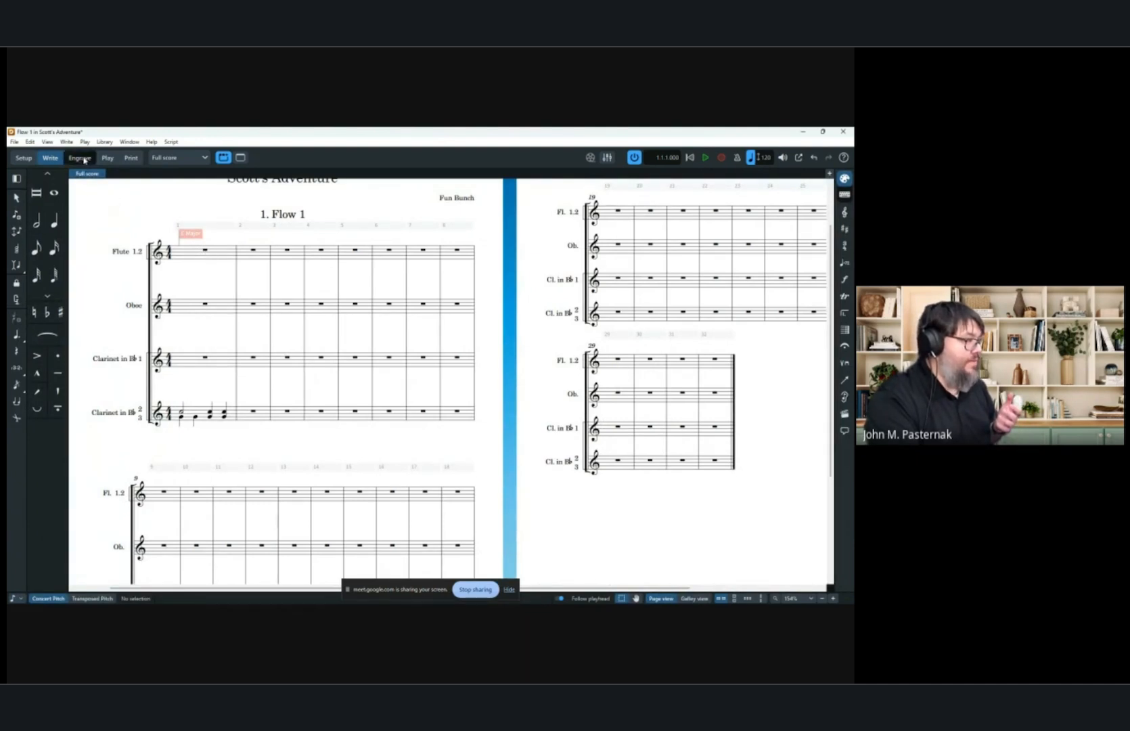
{"action": "left_click", "coordinate": [206, 305]}
{"action": "scroll", "coordinate": [214, 327], "scroll_direction": "left", "scroll_amount": 3}
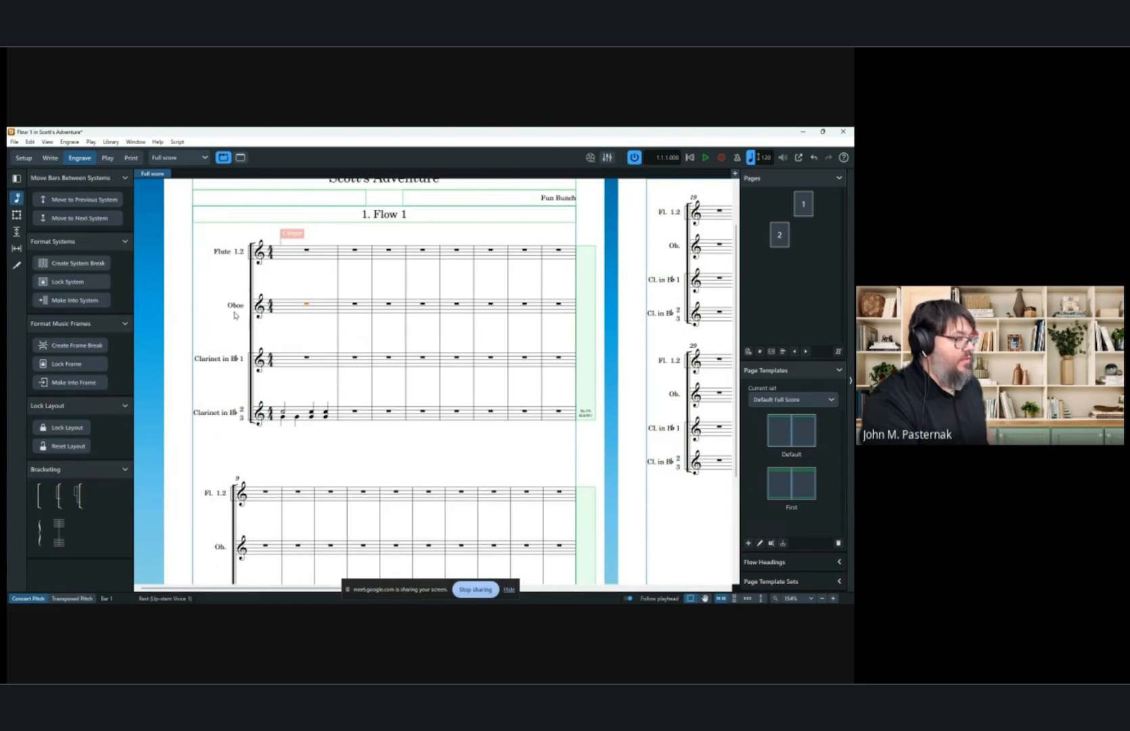
{"action": "left_click", "coordinate": [306, 358], "text": "ctrl"}
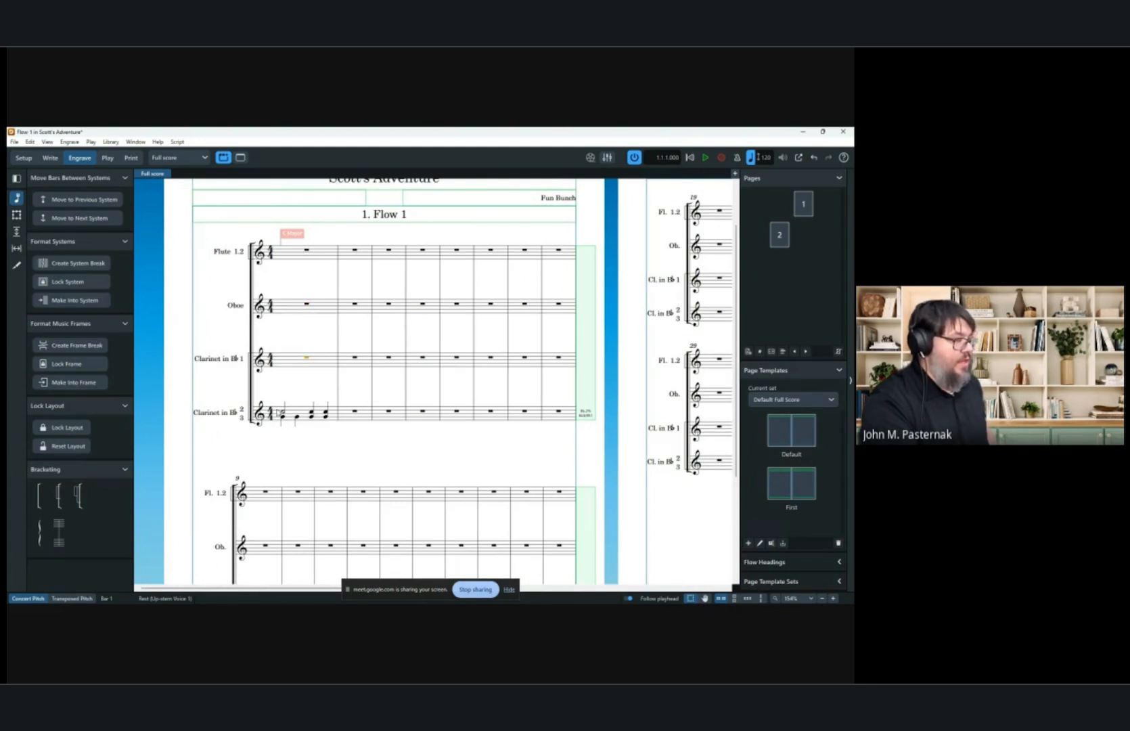
{"action": "left_click", "coordinate": [283, 415]}
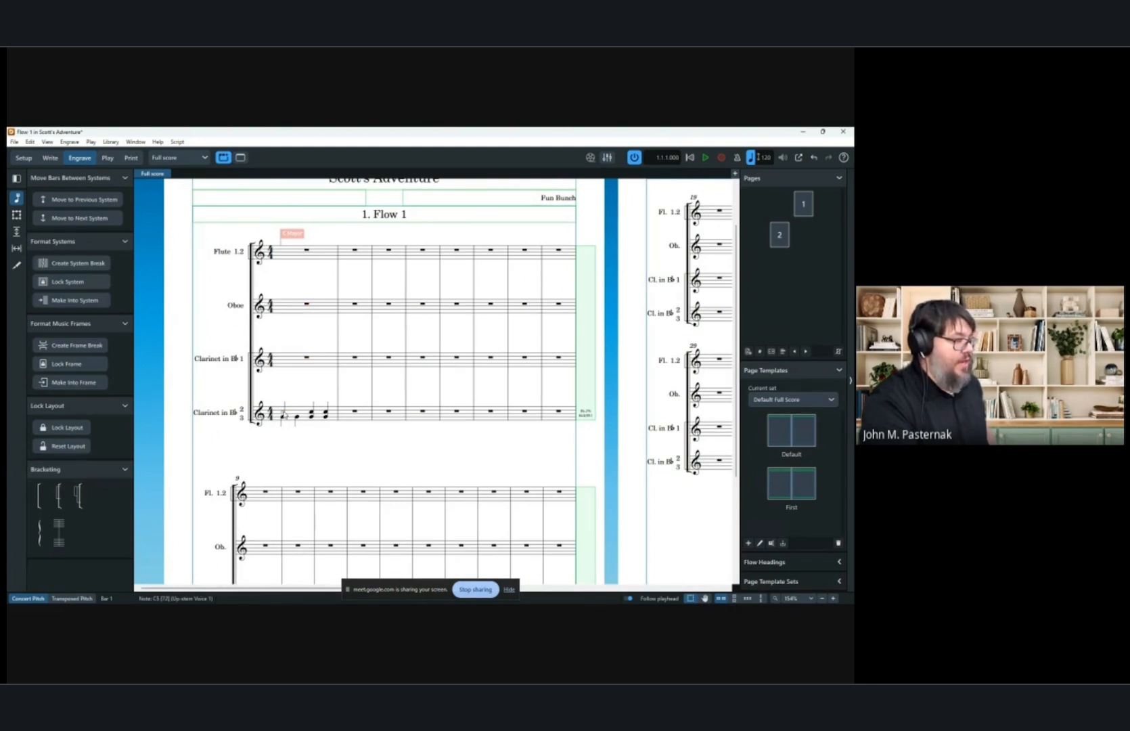
{"action": "left_click", "coordinate": [308, 252]}
{"action": "left_click", "coordinate": [309, 305]}
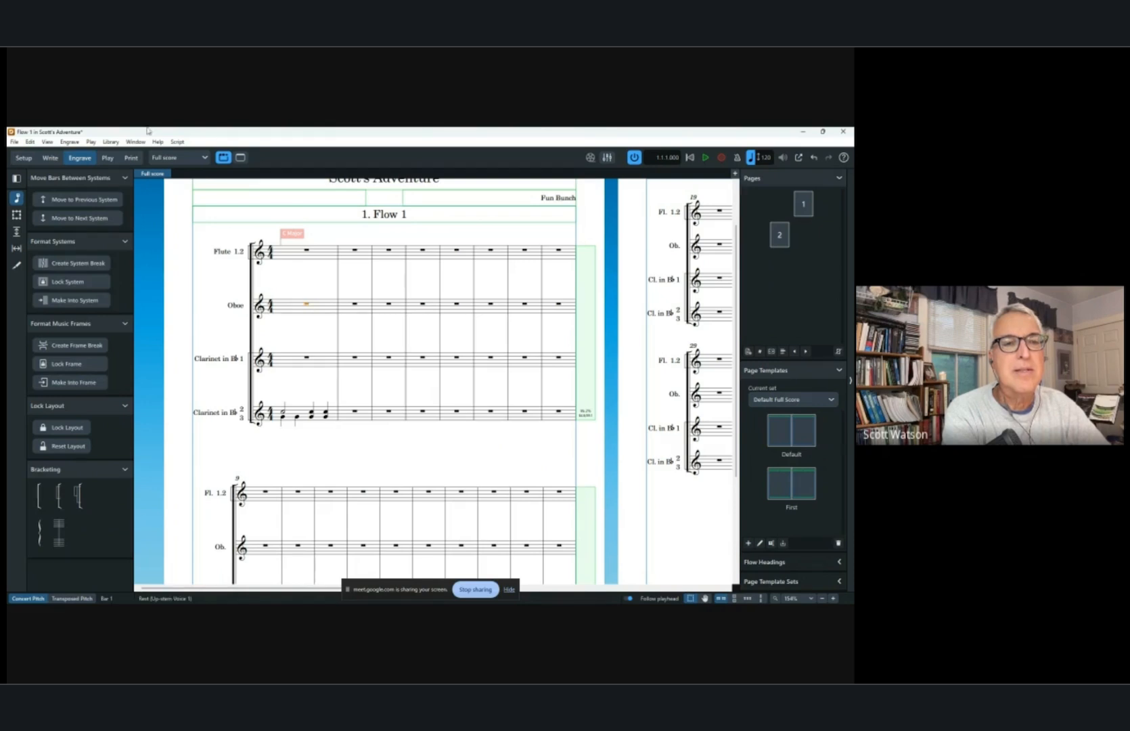
{"action": "left_click", "coordinate": [74, 142]}
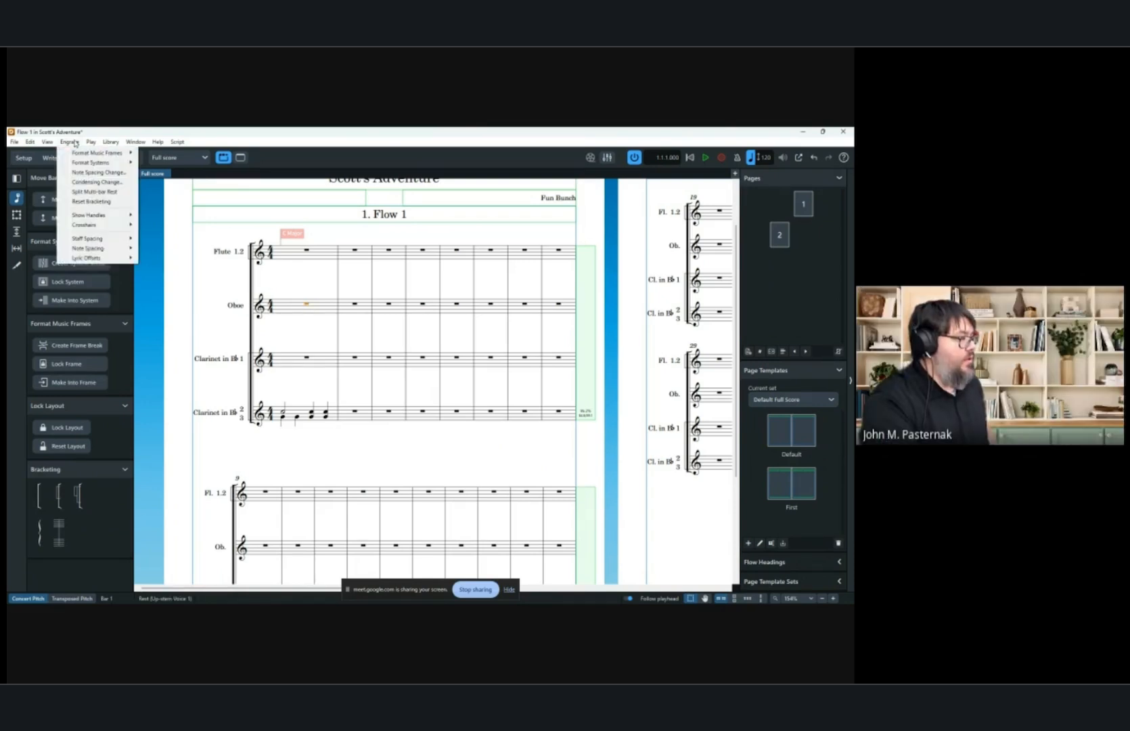
{"action": "left_click", "coordinate": [97, 182]}
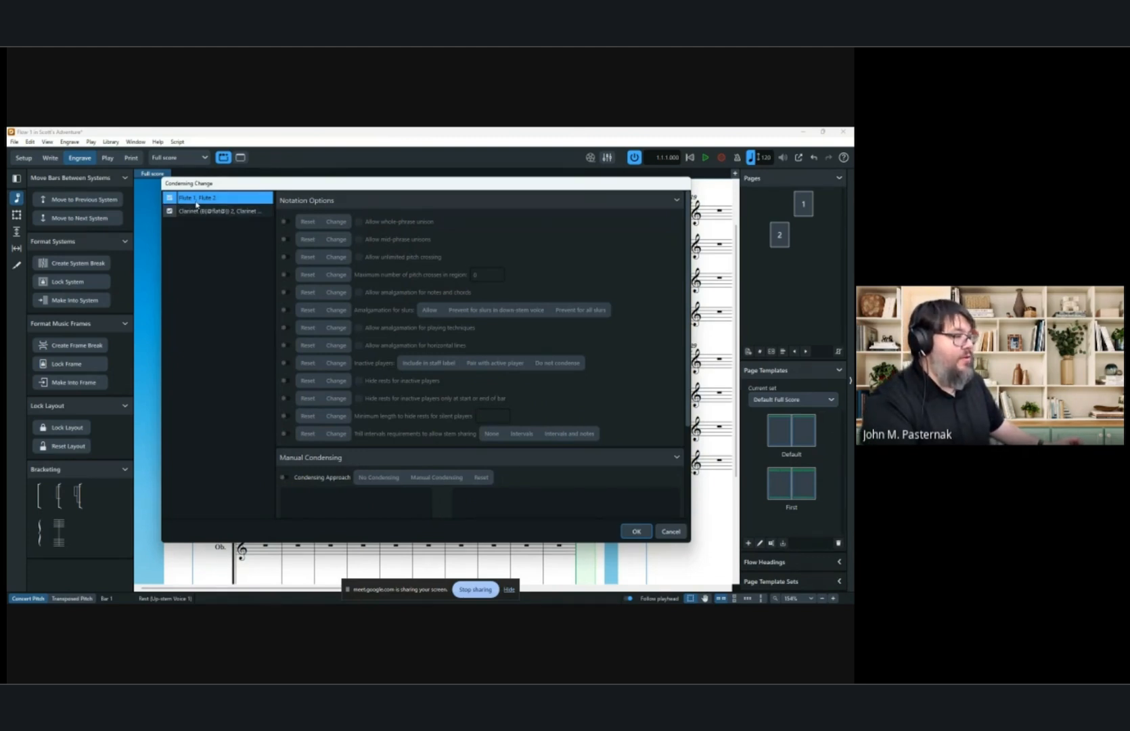
{"action": "scroll", "coordinate": [291, 370], "scroll_direction": "down", "scroll_amount": 3}
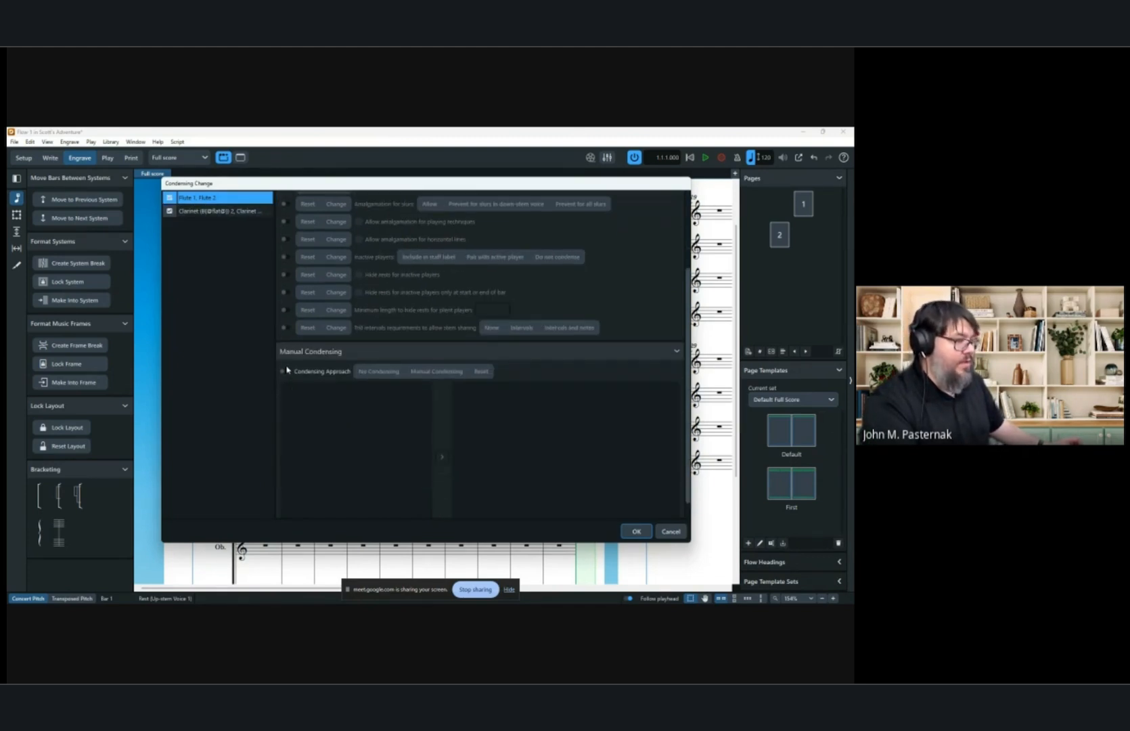
{"action": "left_click", "coordinate": [286, 372]}
{"action": "left_click_drag", "start_coordinate": [298, 387], "coordinate": [469, 391]}
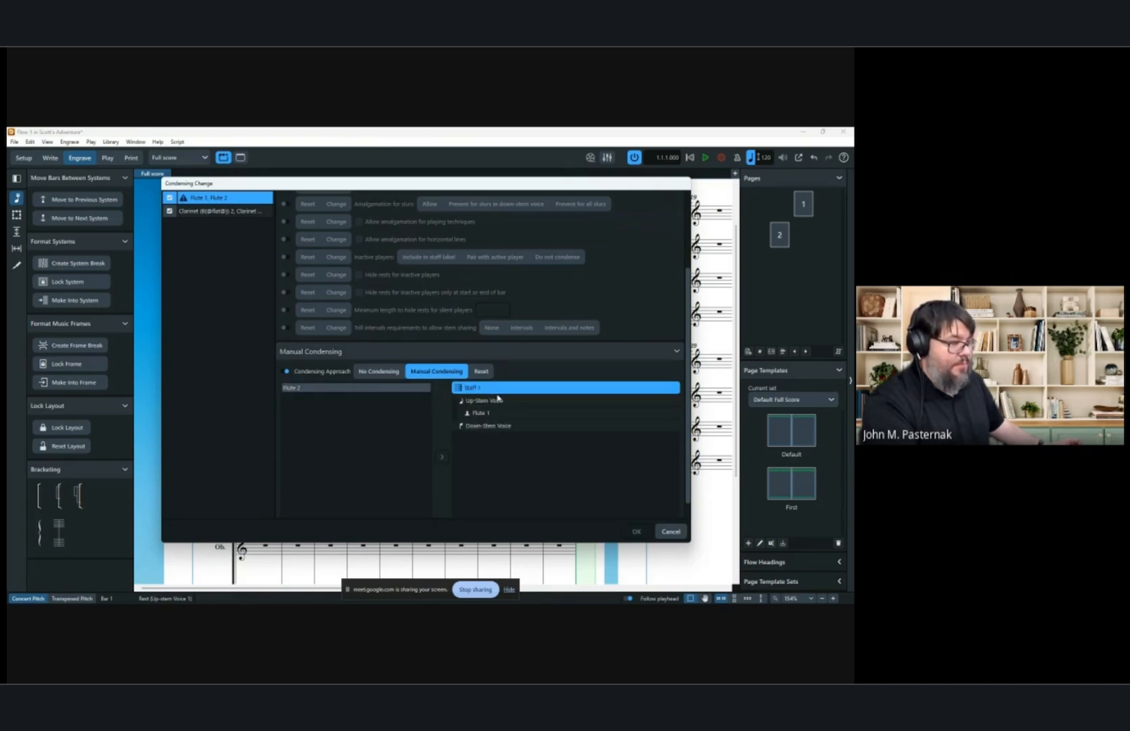
{"action": "left_click_drag", "start_coordinate": [349, 385], "coordinate": [482, 437]}
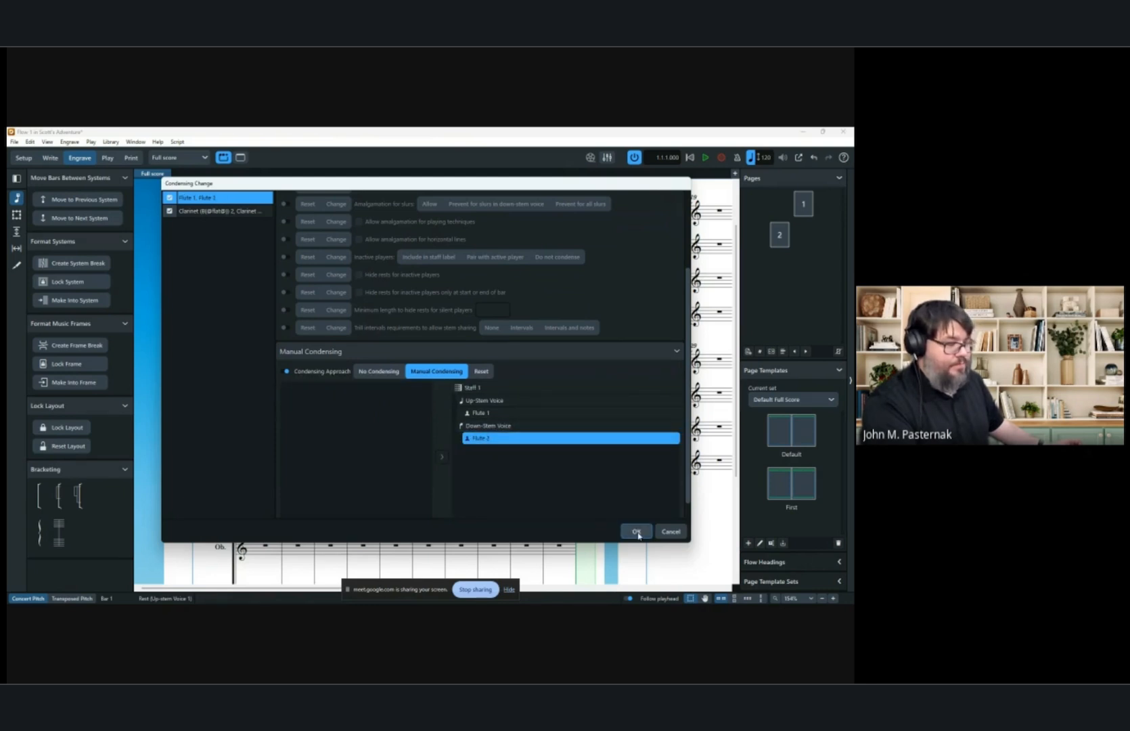
Set manual condensing for the clarinet group with Clarinet (B♭) 3 in the down-stem voice and confirm the condensing change.
{"action": "left_click", "coordinate": [216, 211]}
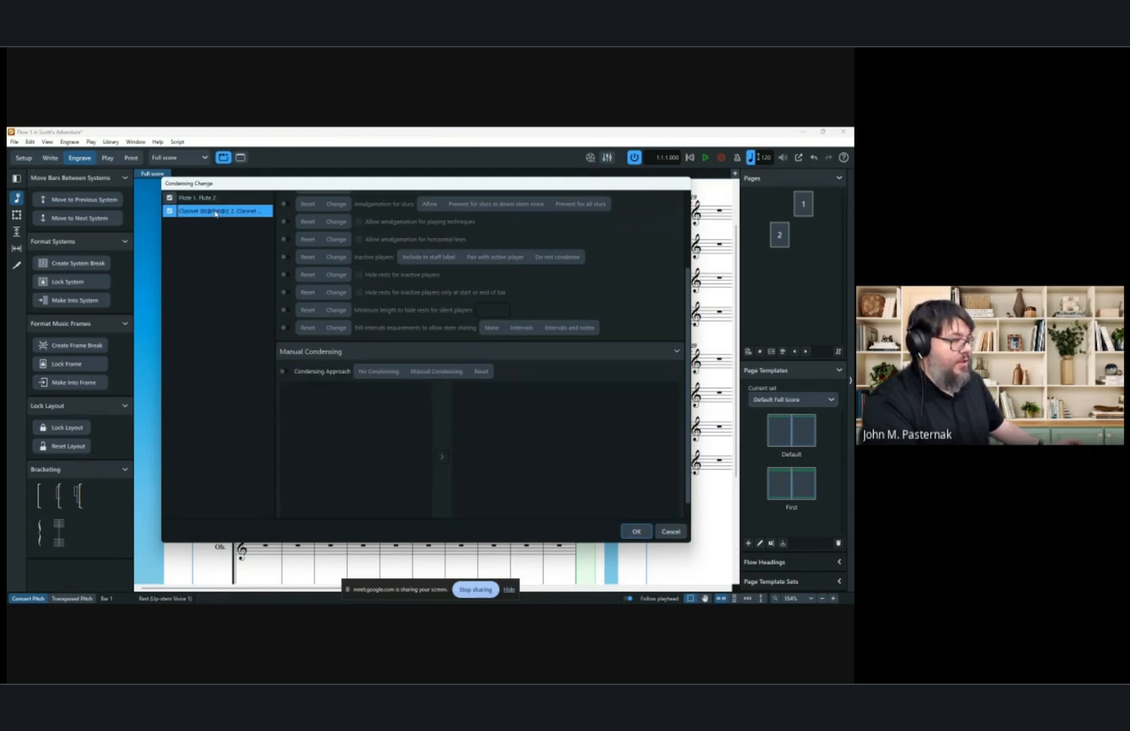
{"action": "left_click", "coordinate": [283, 371]}
{"action": "left_click_drag", "start_coordinate": [308, 387], "coordinate": [484, 401]}
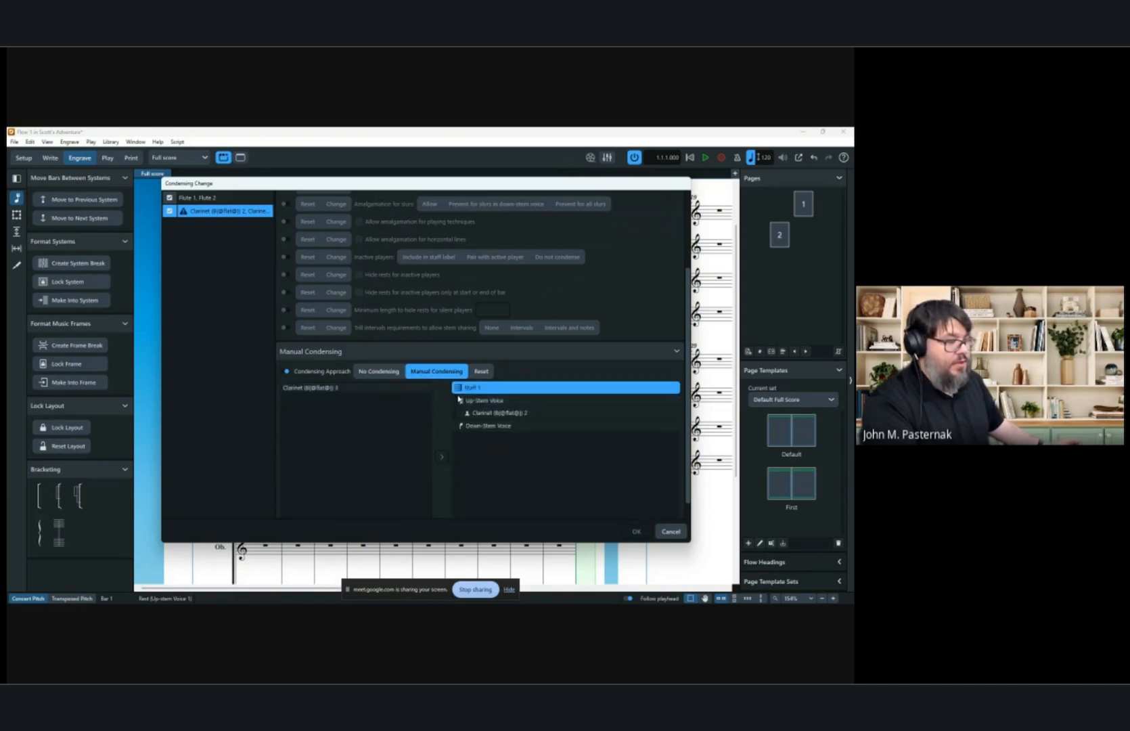
{"action": "left_click", "coordinate": [350, 389]}
{"action": "left_click_drag", "start_coordinate": [350, 389], "coordinate": [536, 447]}
{"action": "left_click", "coordinate": [636, 531]}
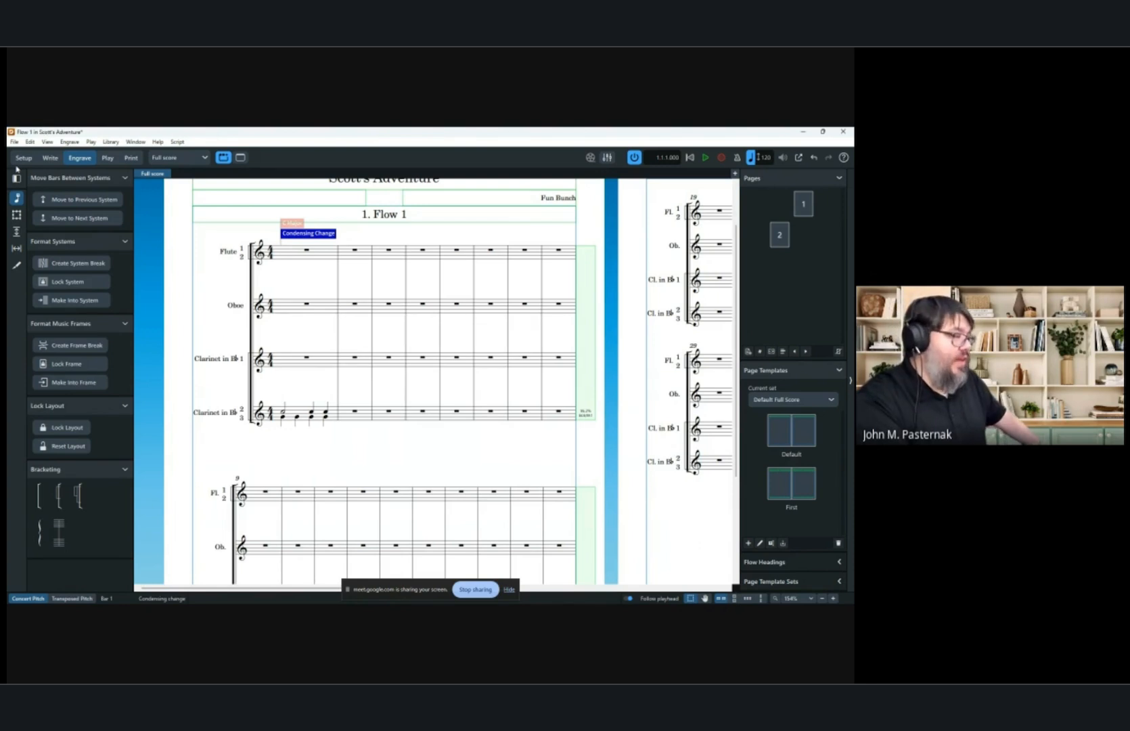
Open Engraving Options and, under Condensing, set the separator between player numbers to comma.
{"action": "left_click", "coordinate": [111, 142]}
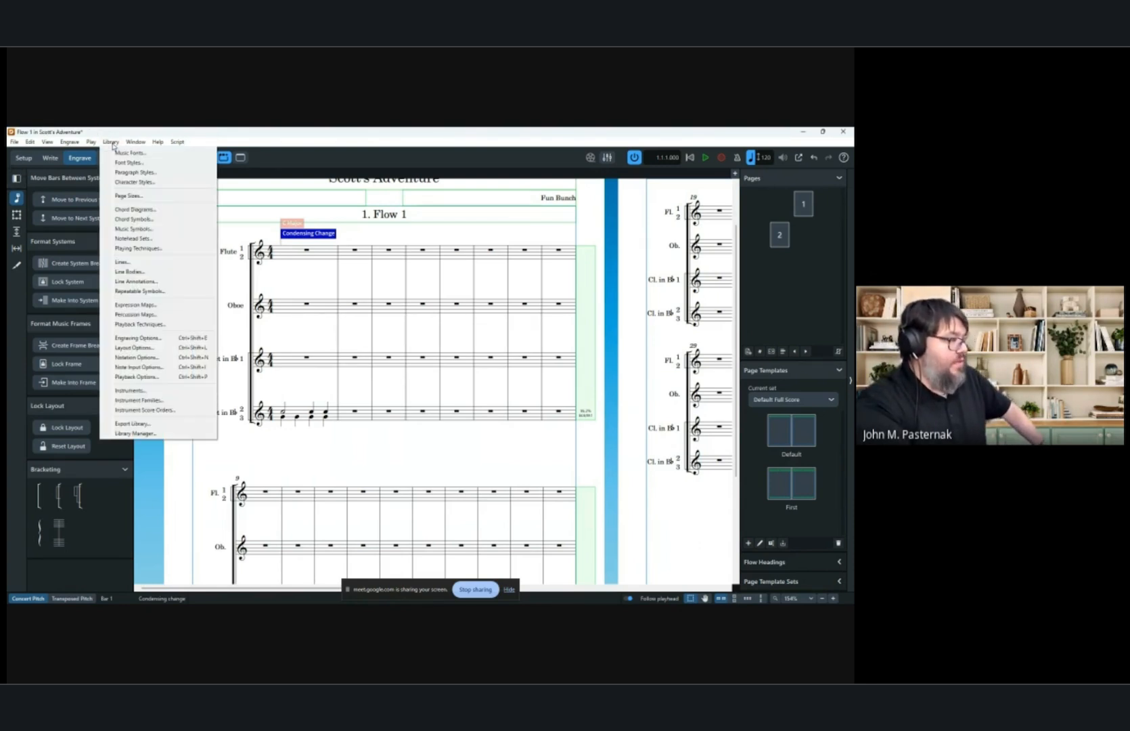
{"action": "left_click", "coordinate": [151, 338]}
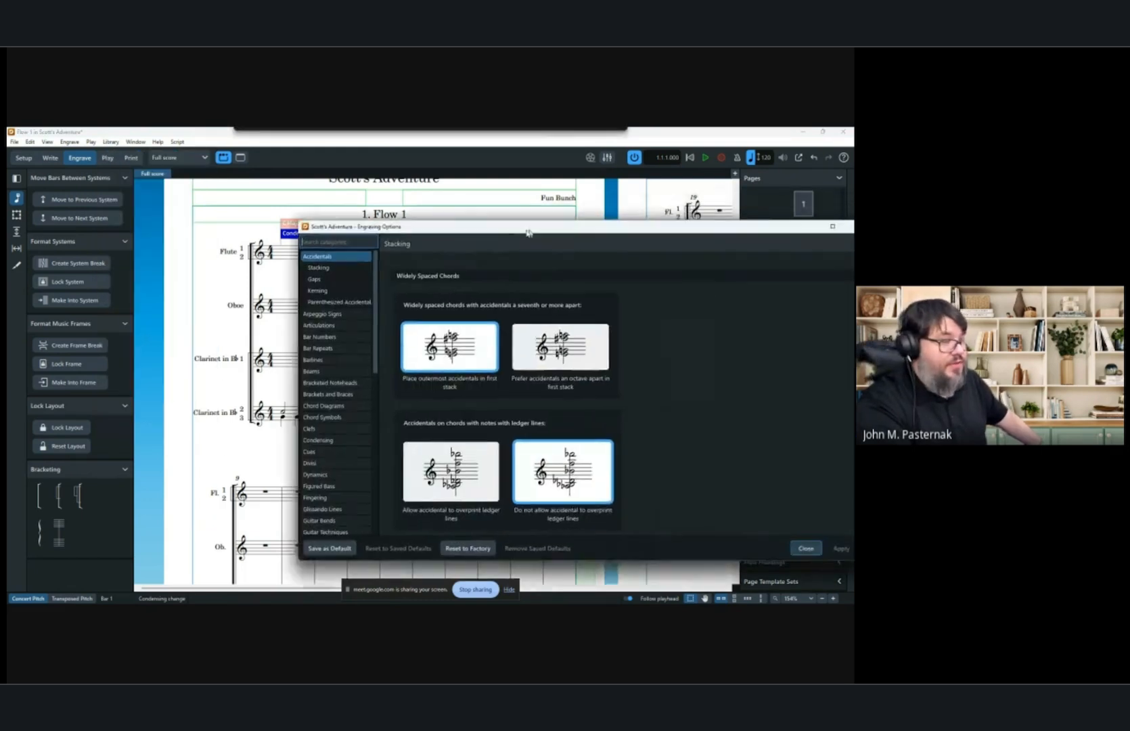
{"action": "left_click_drag", "start_coordinate": [527, 230], "coordinate": [362, 209]}
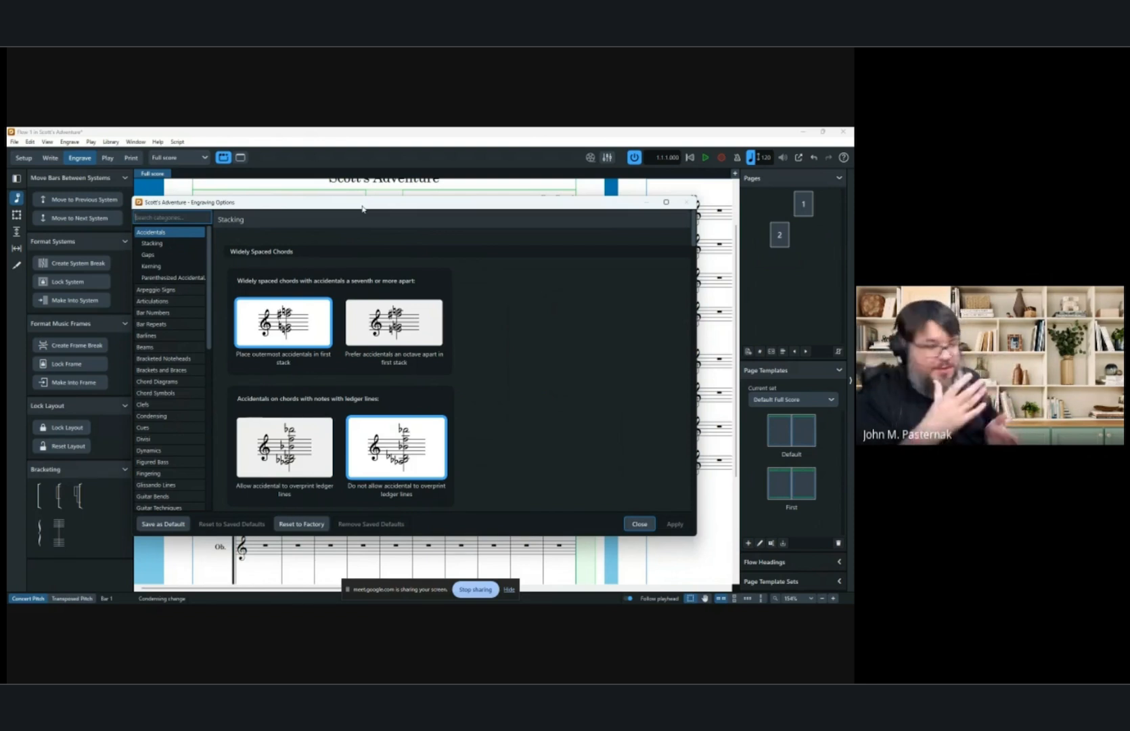
{"action": "left_click", "coordinate": [169, 416]}
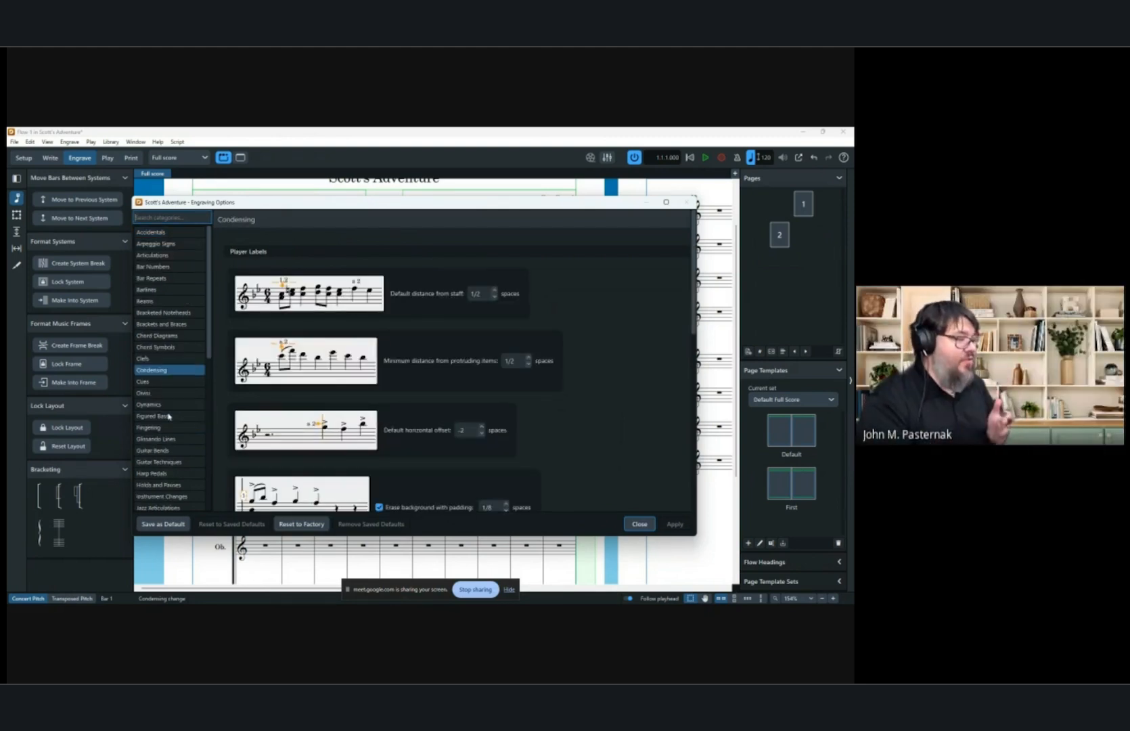
{"action": "scroll", "coordinate": [629, 372], "scroll_direction": "down", "scroll_amount": 5}
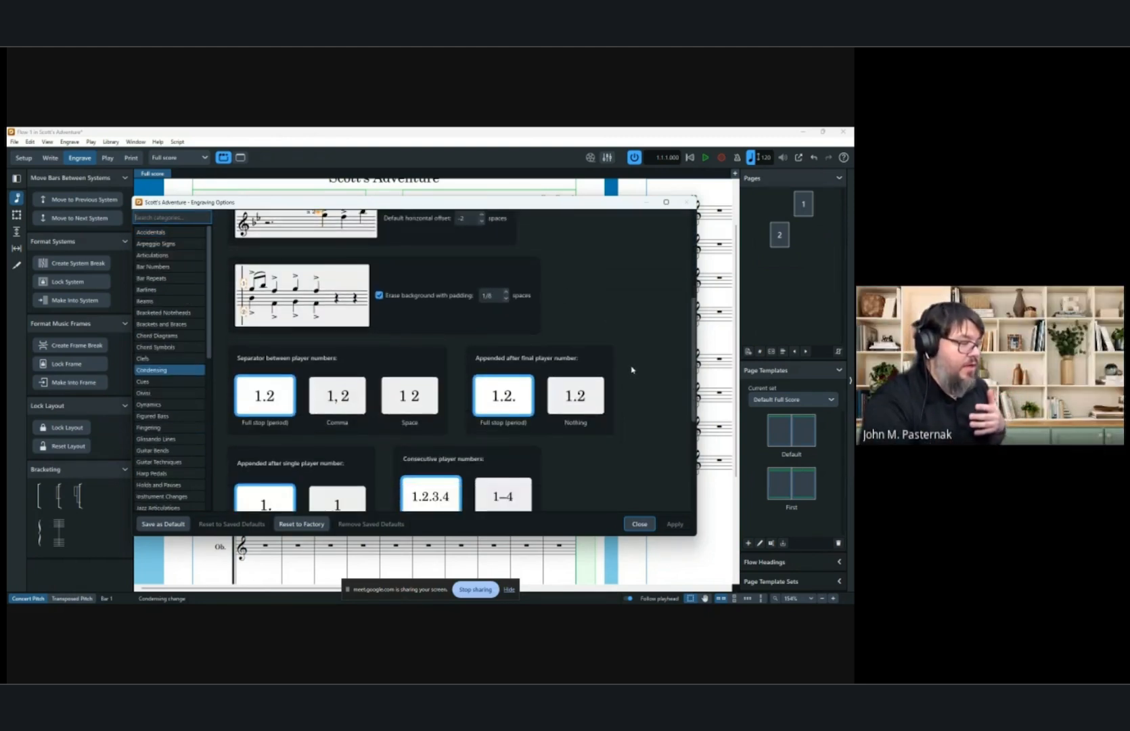
{"action": "scroll", "coordinate": [632, 370], "scroll_direction": "down", "scroll_amount": 2}
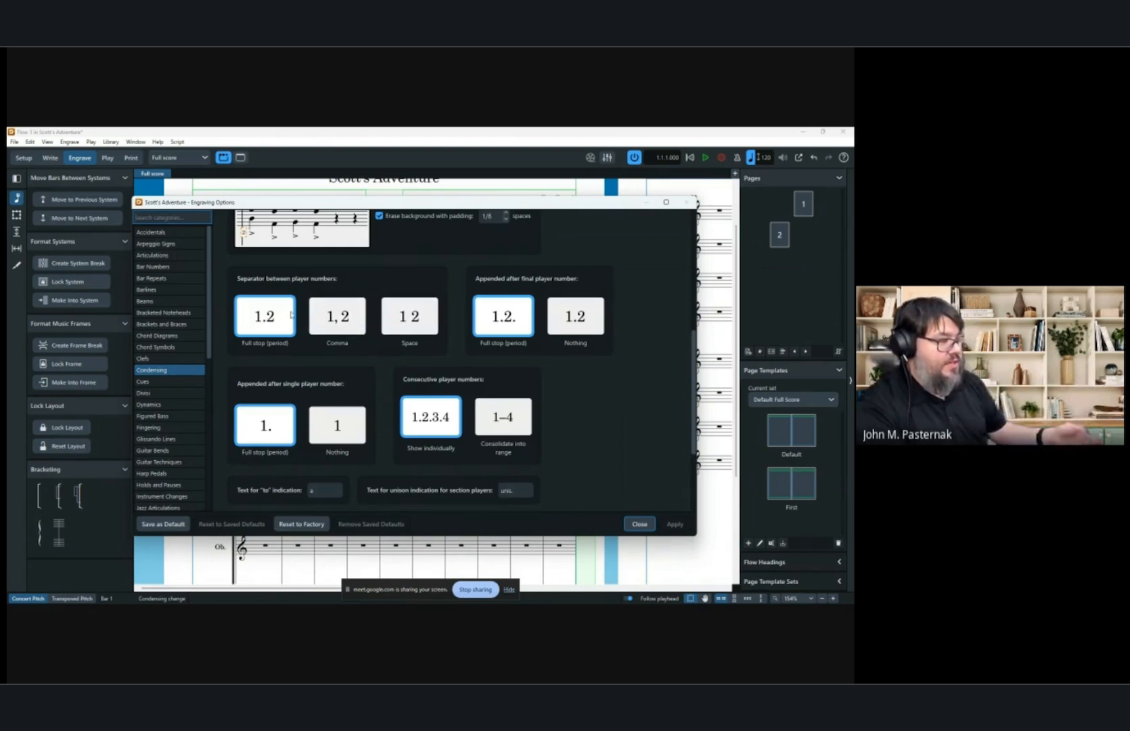
{"action": "left_click", "coordinate": [338, 317]}
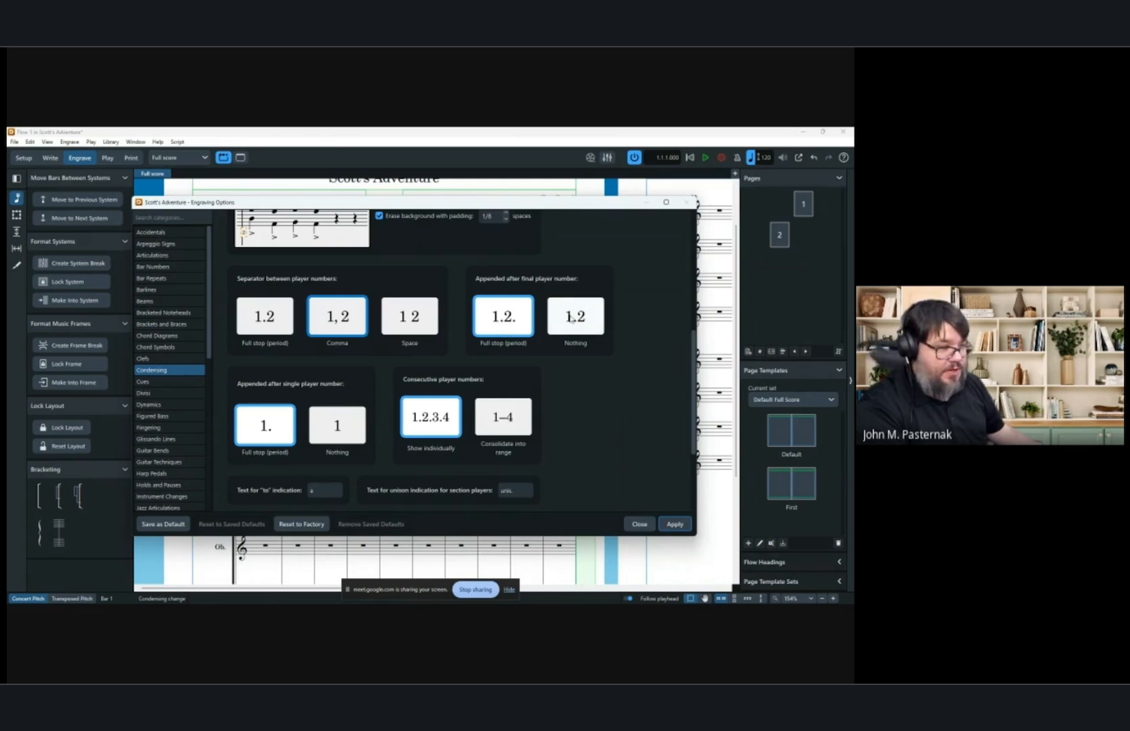
Review the remaining condensing options and browse the Staff Labels numbering and condensed-player label settings.
{"action": "scroll", "coordinate": [429, 364], "scroll_direction": "down", "scroll_amount": 4}
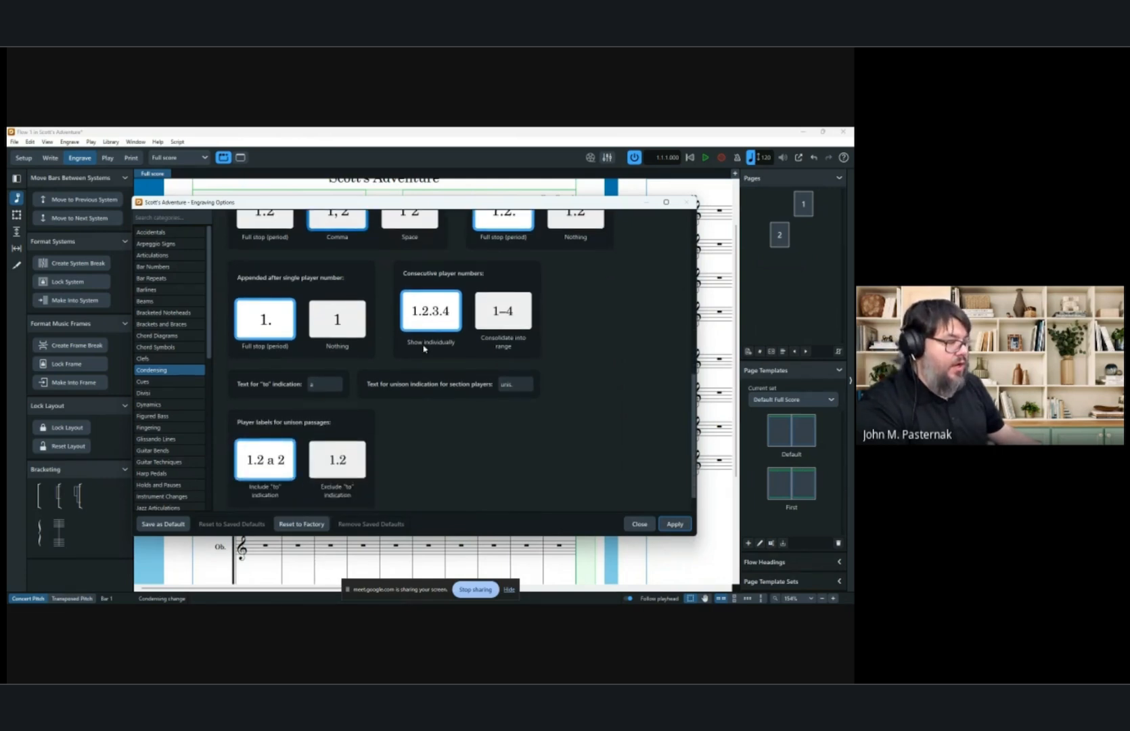
{"action": "scroll", "coordinate": [585, 440], "scroll_direction": "up", "scroll_amount": 12}
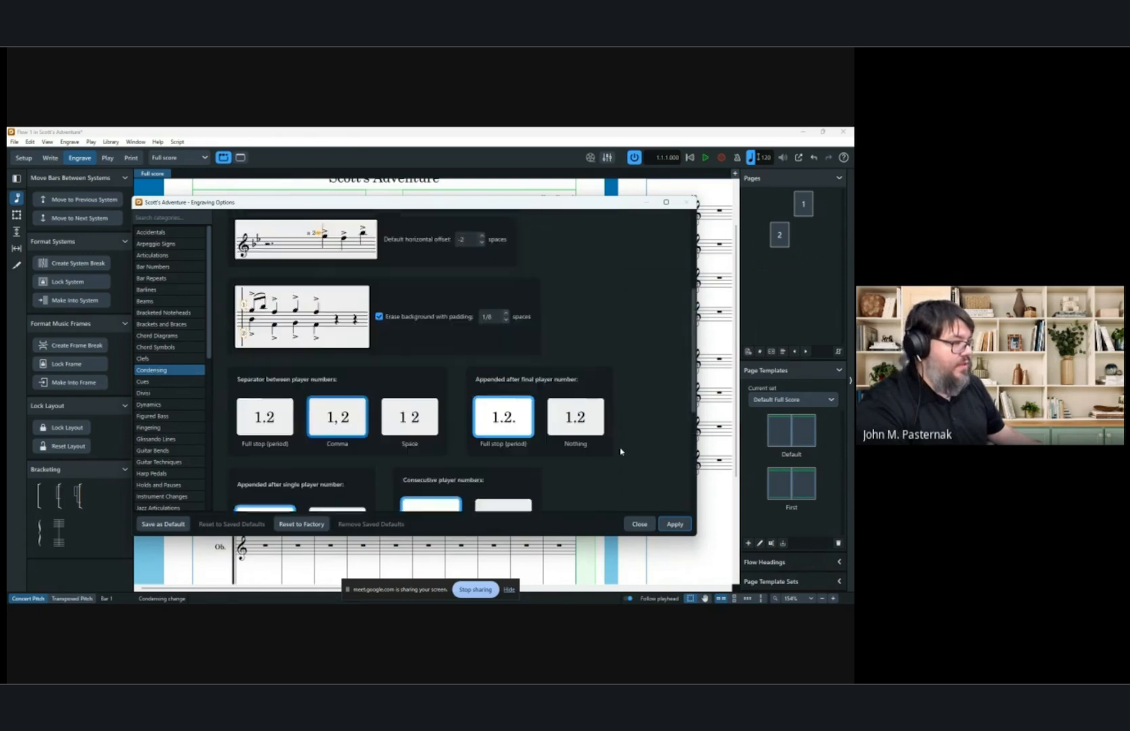
{"action": "scroll", "coordinate": [621, 451], "scroll_direction": "down", "scroll_amount": 1}
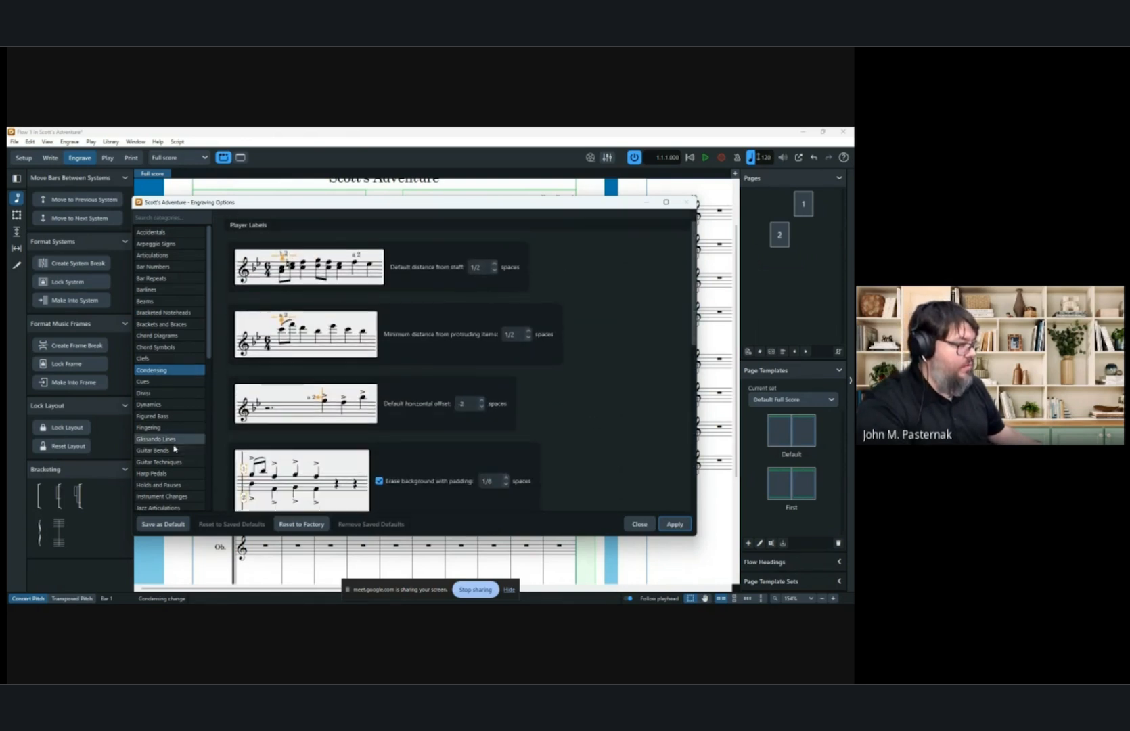
{"action": "scroll", "coordinate": [162, 449], "scroll_direction": "down", "scroll_amount": 6}
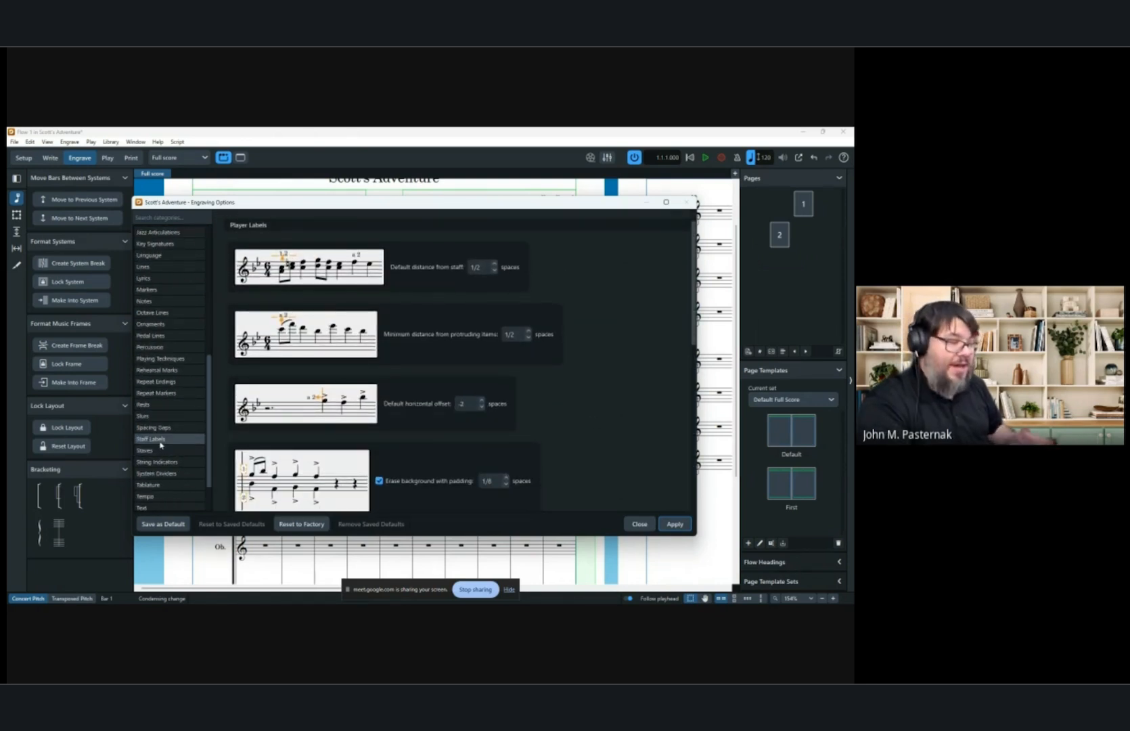
{"action": "left_click", "coordinate": [160, 443]}
{"action": "scroll", "coordinate": [644, 364], "scroll_direction": "down", "scroll_amount": 3}
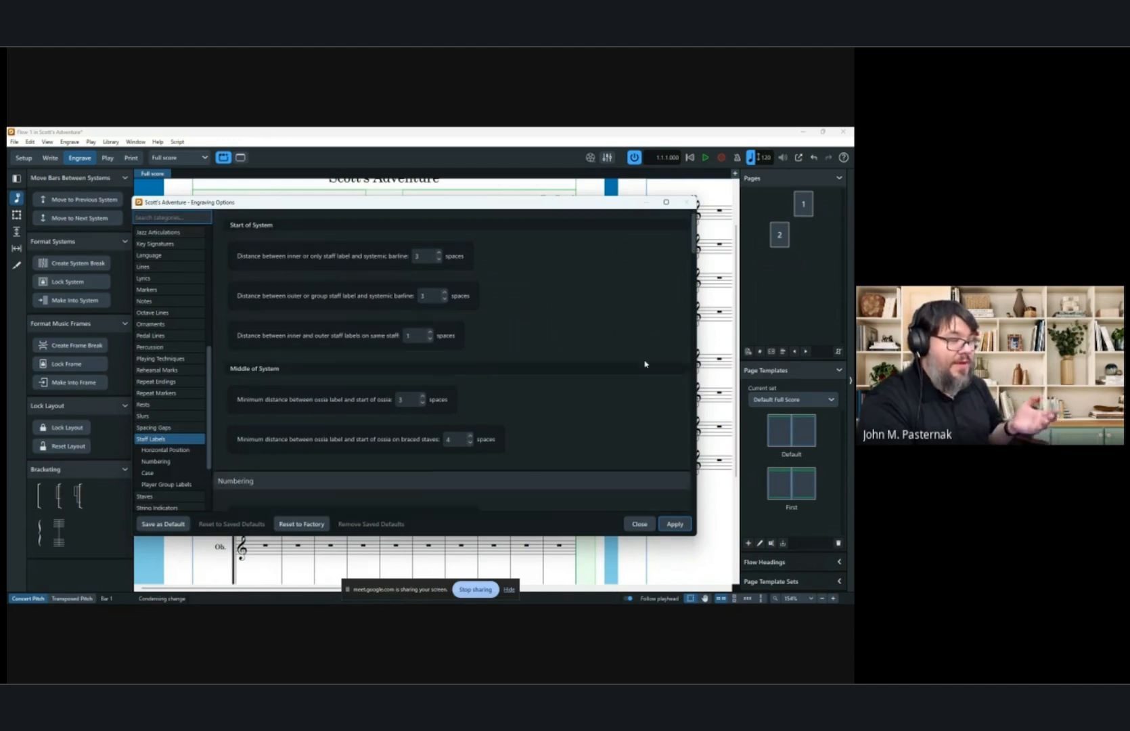
{"action": "scroll", "coordinate": [644, 364], "scroll_direction": "down", "scroll_amount": 4}
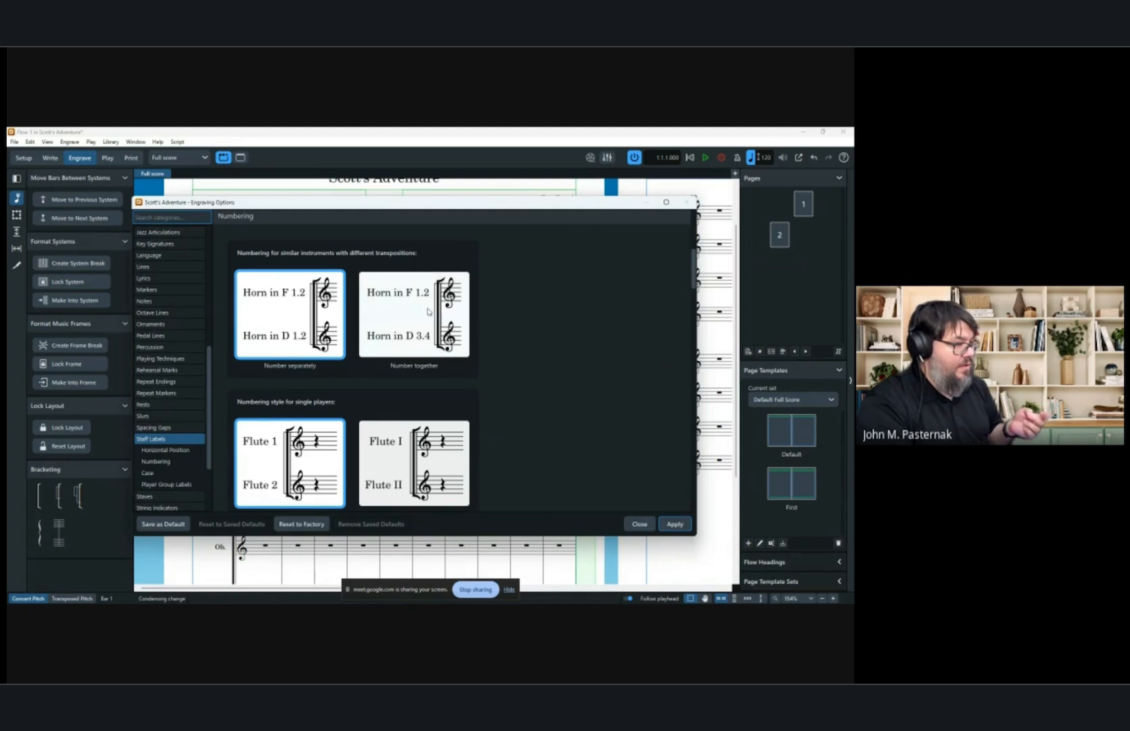
{"action": "scroll", "coordinate": [427, 312], "scroll_direction": "down", "scroll_amount": 4}
{"action": "scroll", "coordinate": [424, 315], "scroll_direction": "down", "scroll_amount": 5}
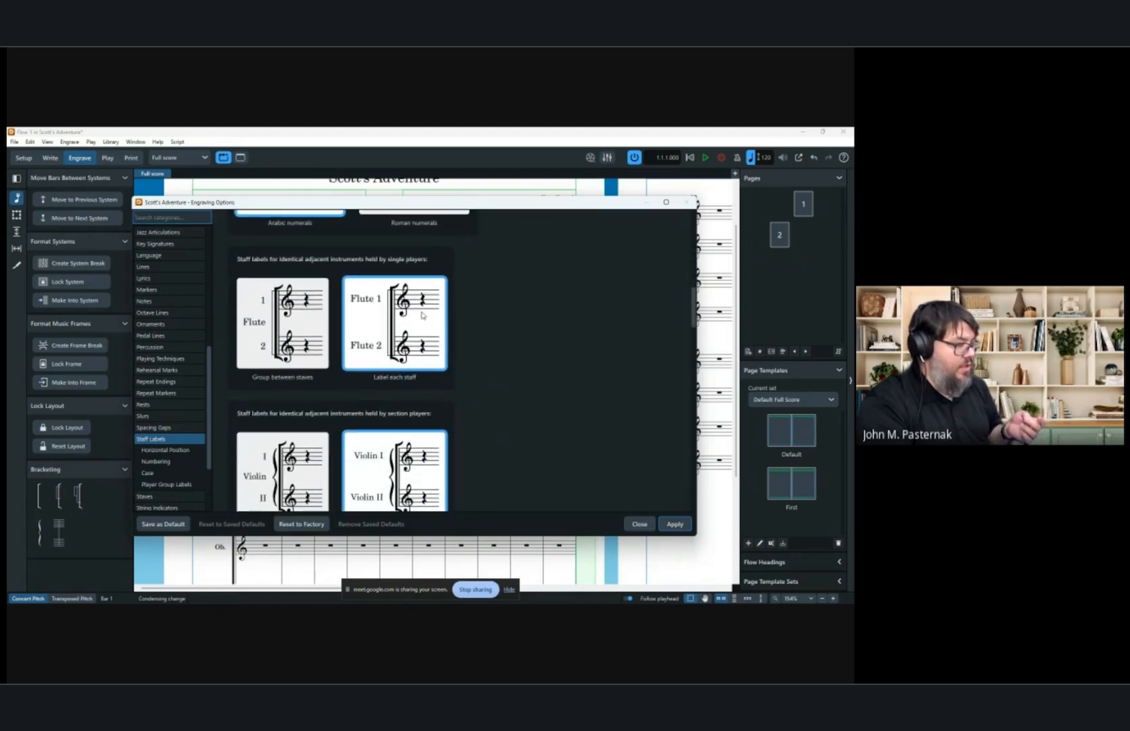
{"action": "scroll", "coordinate": [422, 315], "scroll_direction": "down", "scroll_amount": 2}
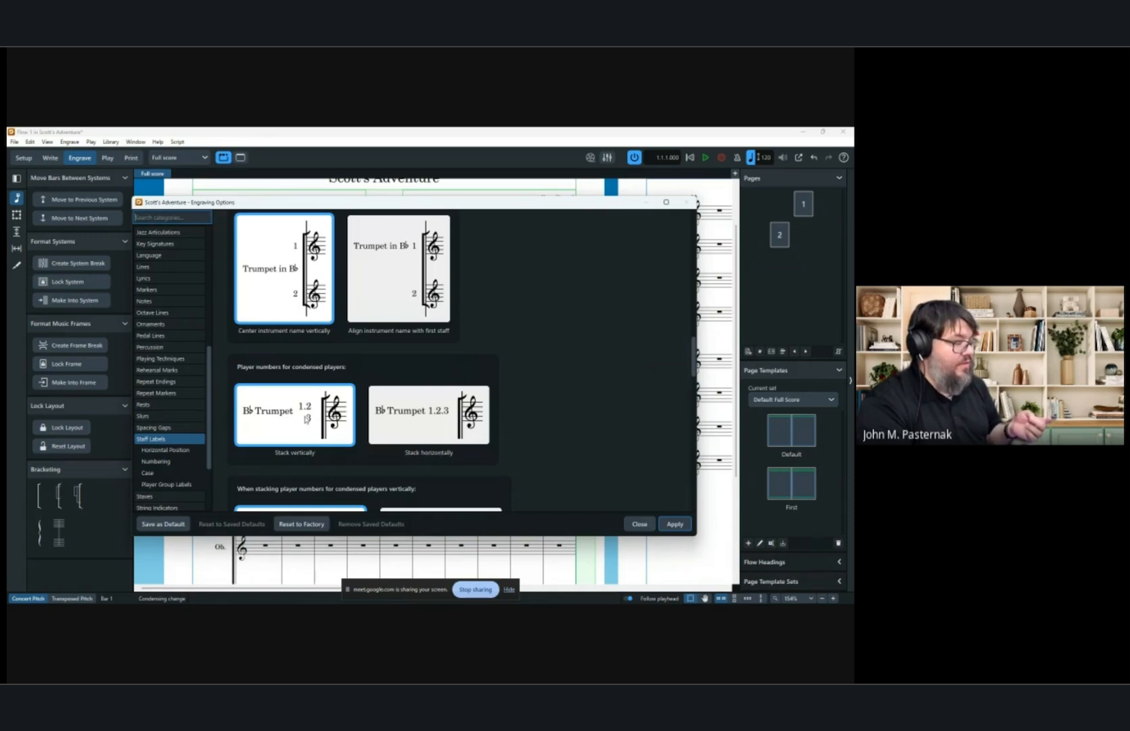
Set staff labels for identical adjacent instruments held by section players to group between staves and apply.
{"action": "left_click", "coordinate": [455, 417]}
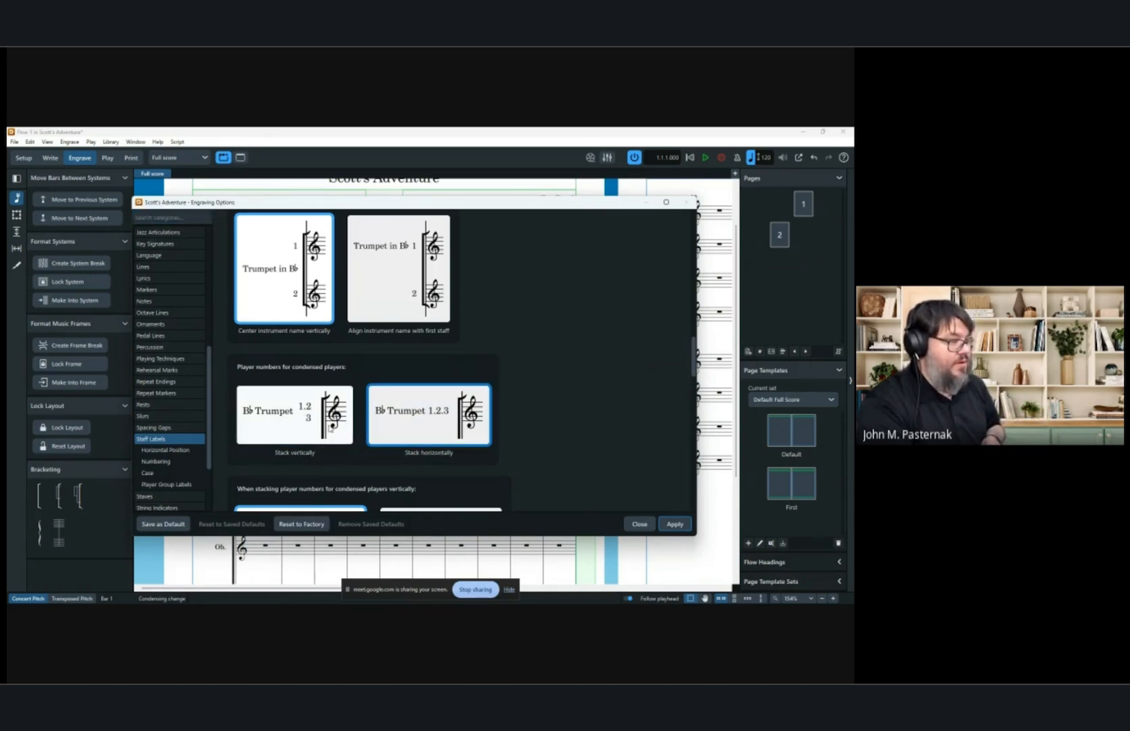
{"action": "left_click", "coordinate": [331, 427]}
{"action": "scroll", "coordinate": [288, 264], "scroll_direction": "up", "scroll_amount": 1}
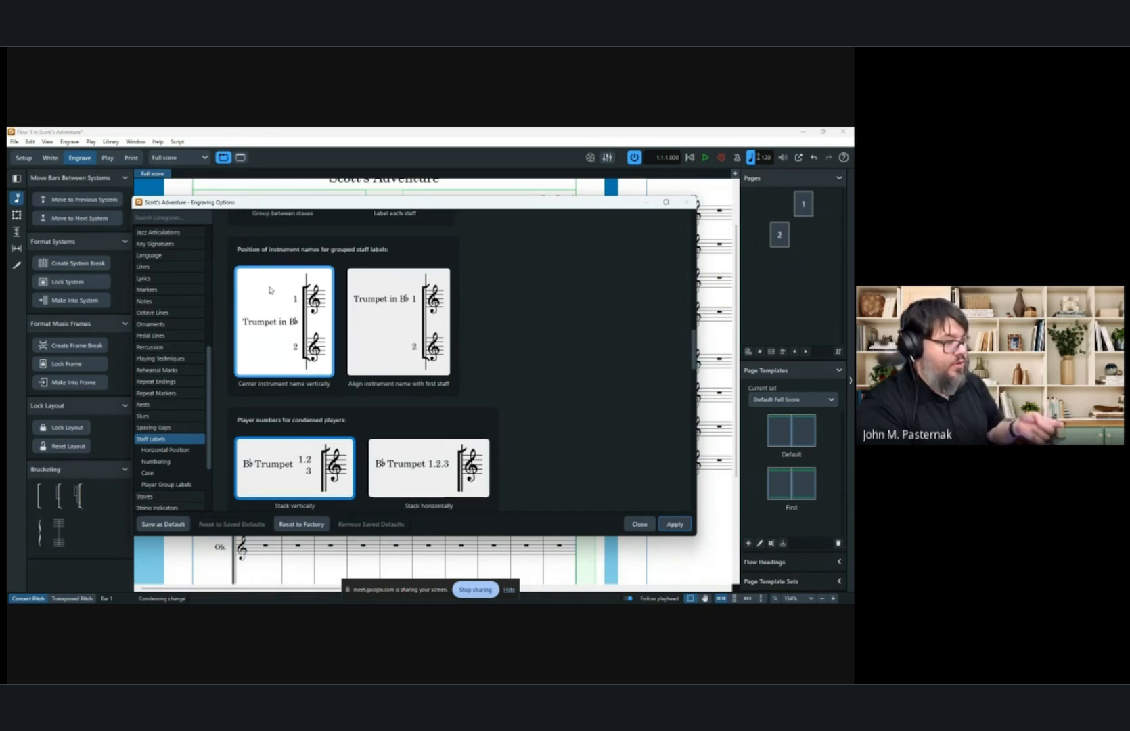
{"action": "scroll", "coordinate": [269, 350], "scroll_direction": "up", "scroll_amount": 3}
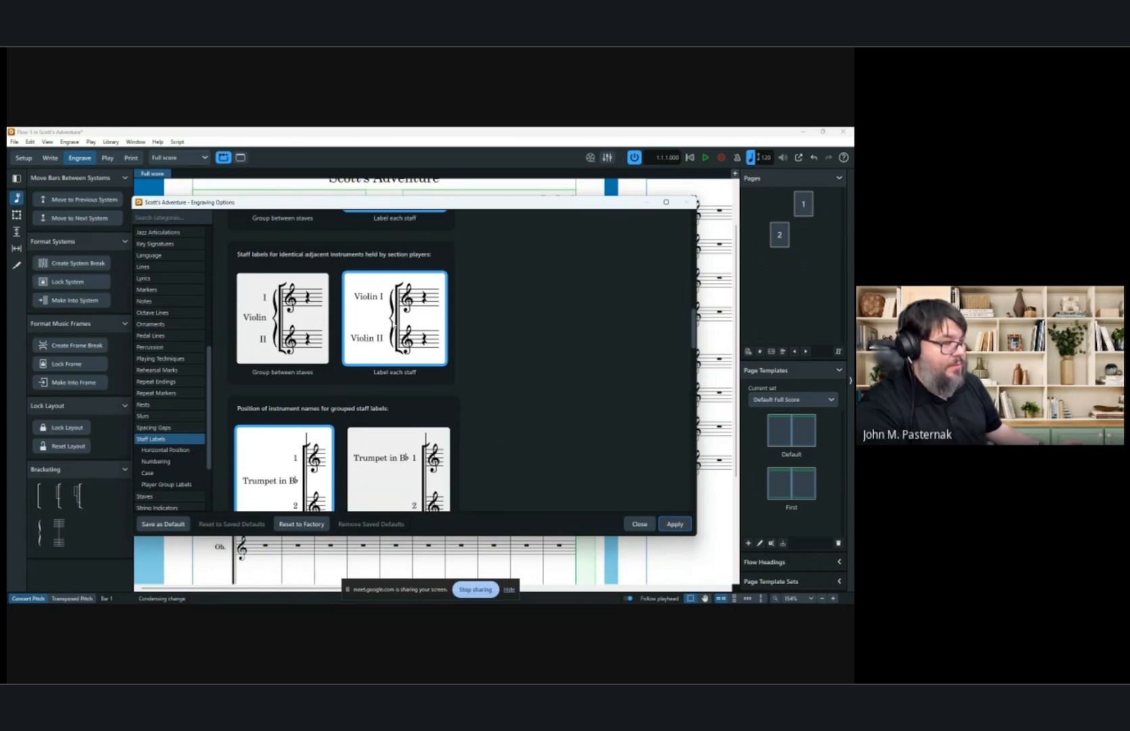
{"action": "left_click", "coordinate": [263, 323]}
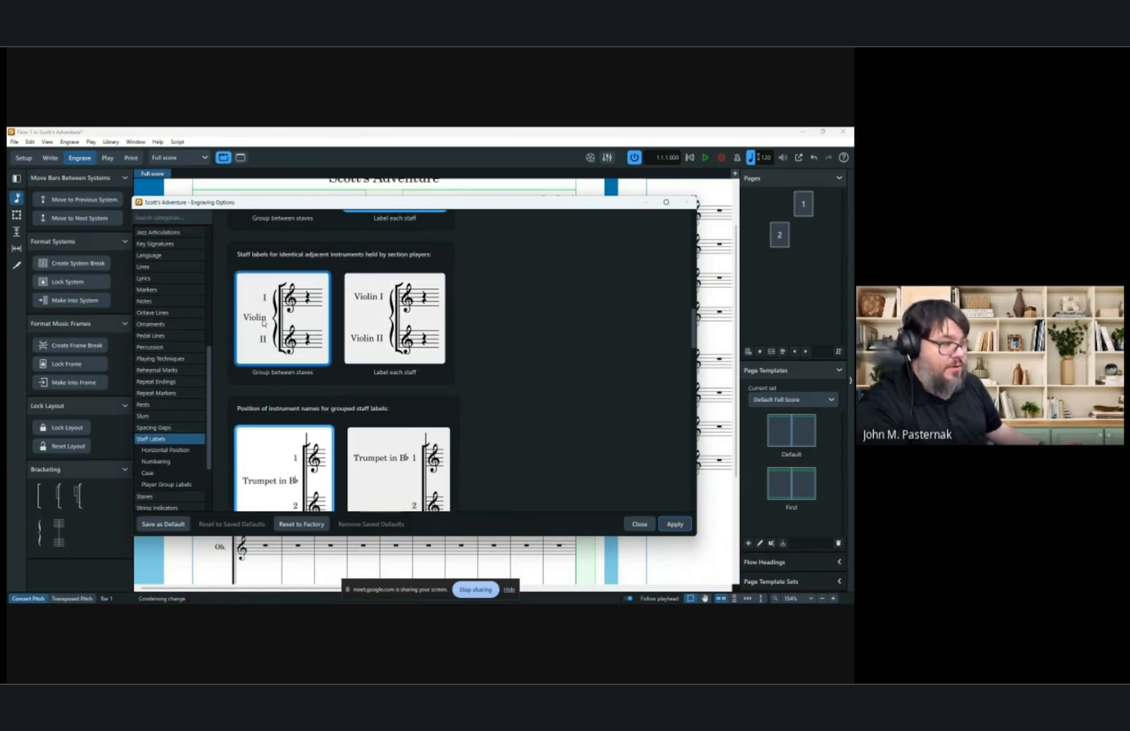
{"action": "left_click", "coordinate": [674, 524]}
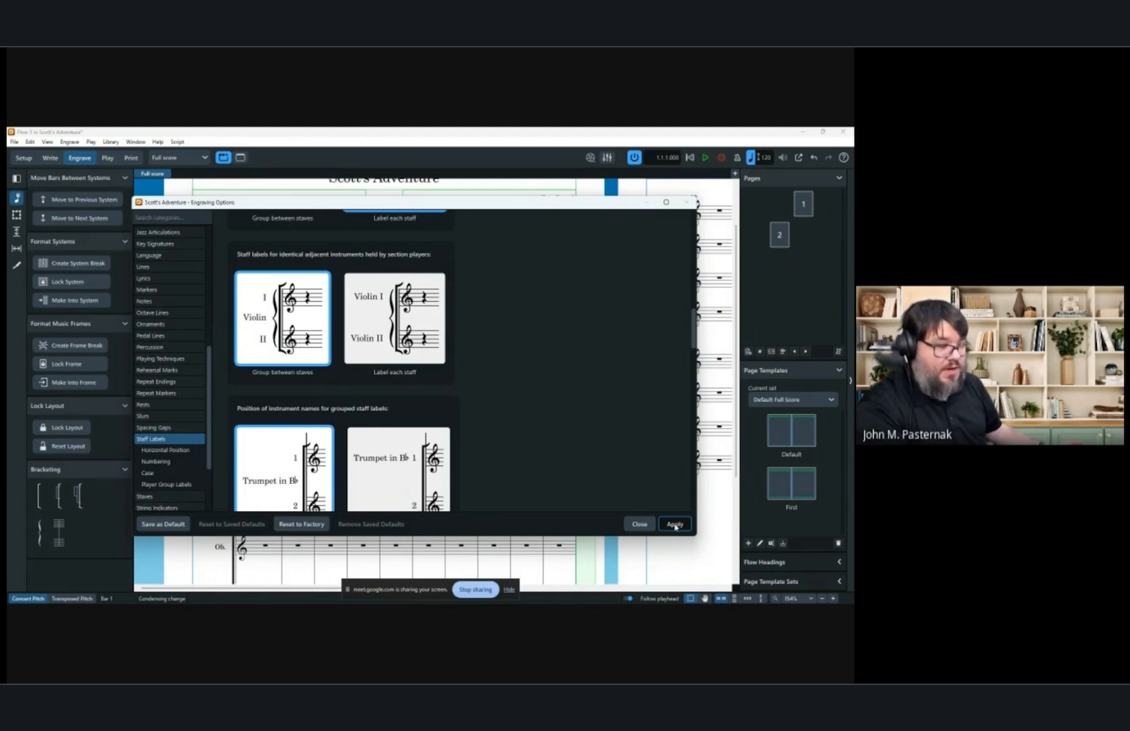
Set staff labels for identical adjacent instruments held by single players to group between staves, apply, and close Engraving Options.
{"action": "left_click_drag", "start_coordinate": [497, 199], "coordinate": [1129, 204]}
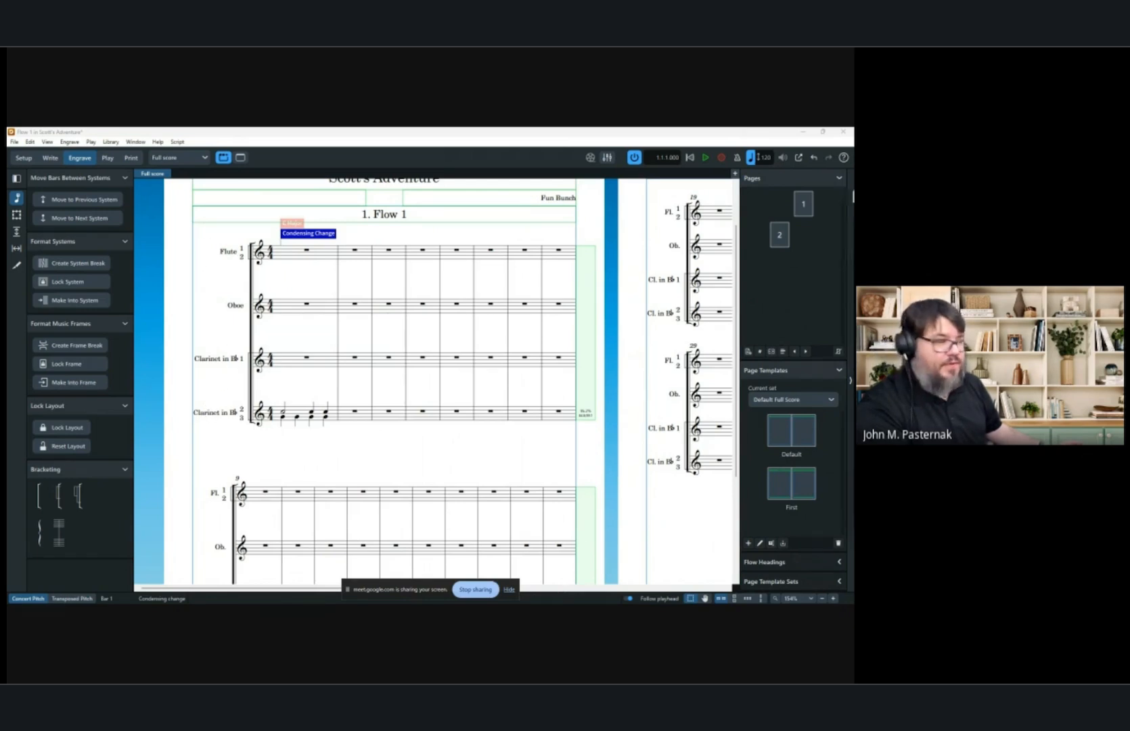
{"action": "left_click_drag", "start_coordinate": [1129, 212], "coordinate": [498, 206]}
{"action": "scroll", "coordinate": [569, 360], "scroll_direction": "up", "scroll_amount": 1}
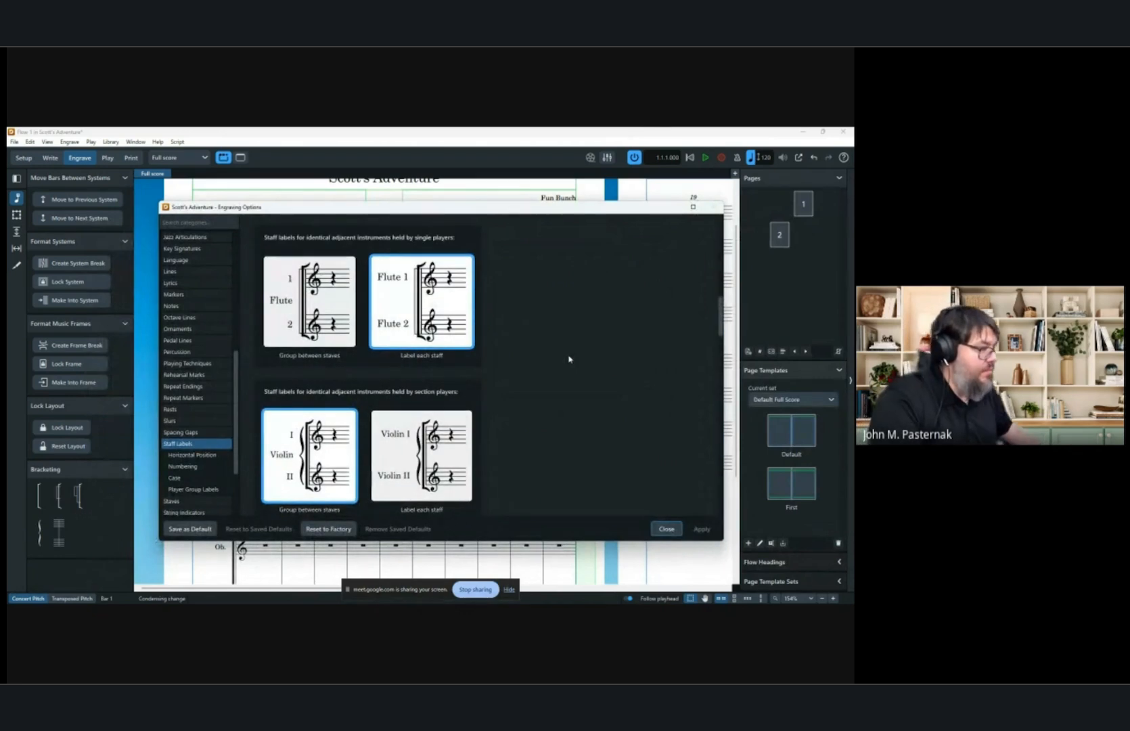
{"action": "left_click", "coordinate": [309, 301]}
{"action": "left_click", "coordinate": [701, 529]}
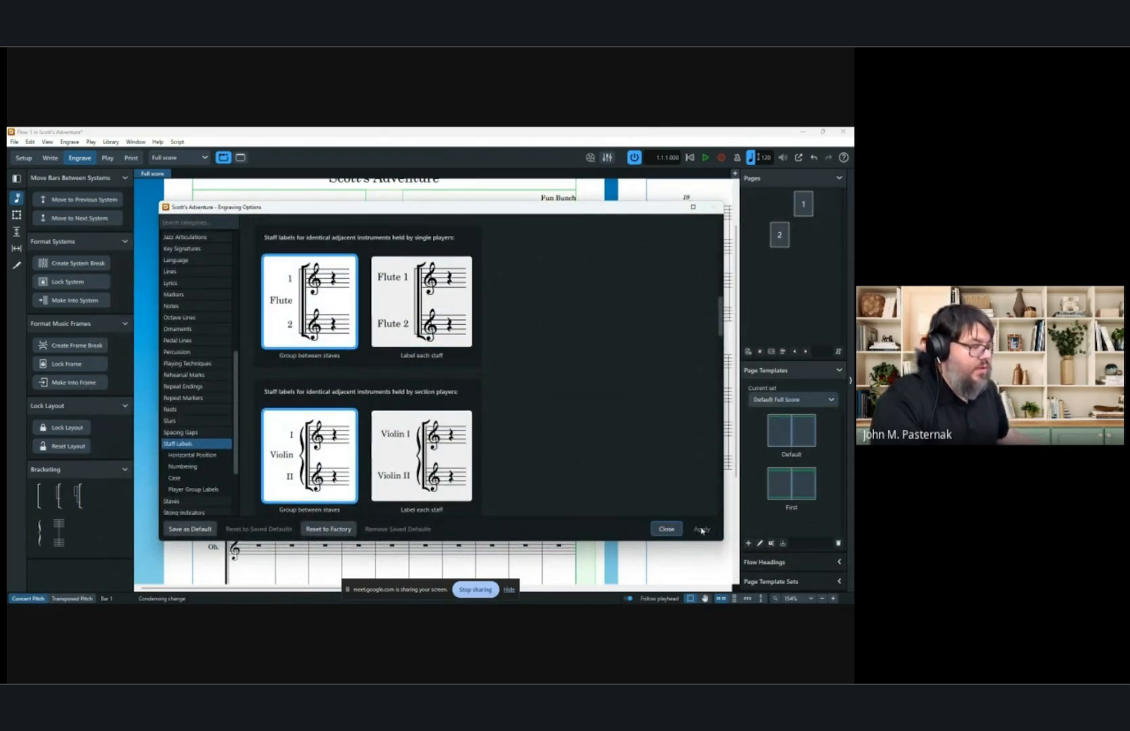
{"action": "left_click_drag", "start_coordinate": [463, 210], "coordinate": [1129, 215]}
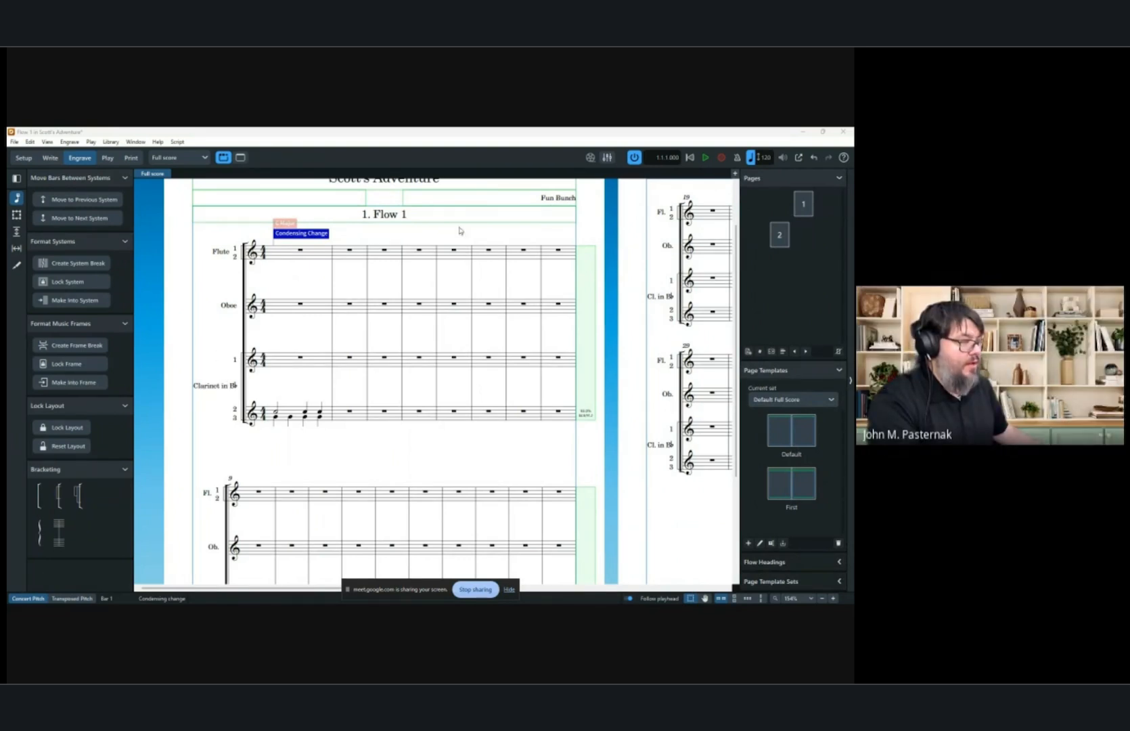
{"action": "left_click_drag", "start_coordinate": [1129, 208], "coordinate": [427, 196]}
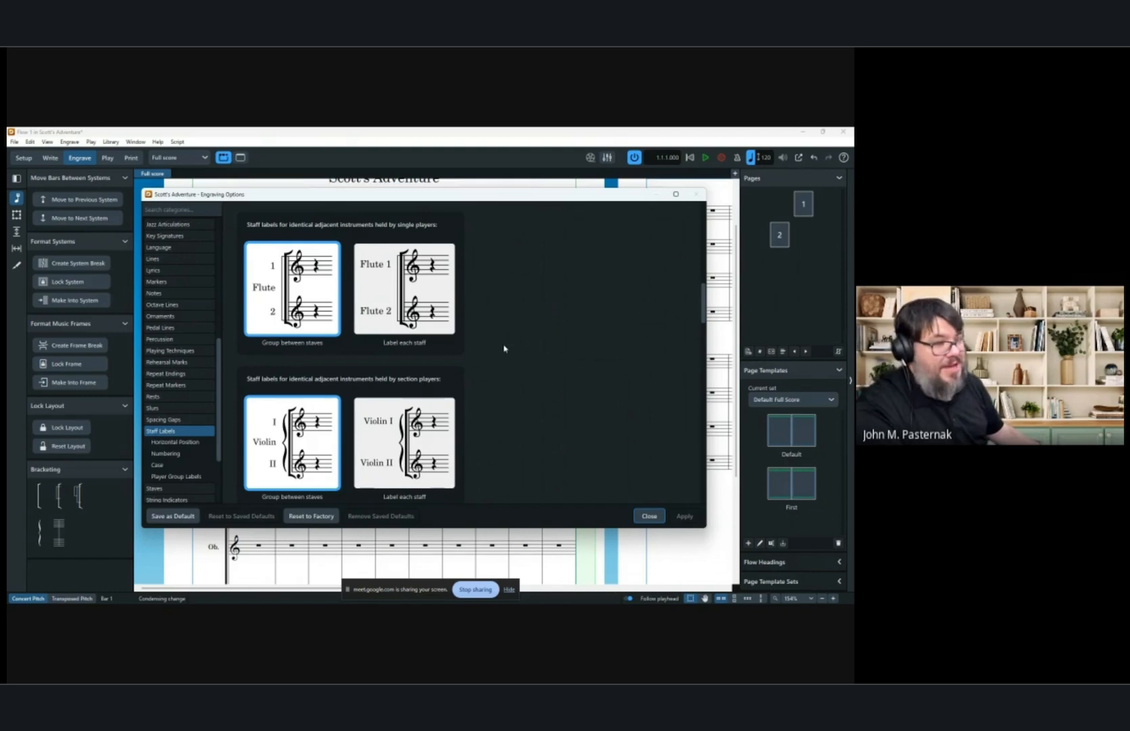
{"action": "left_click", "coordinate": [649, 517]}
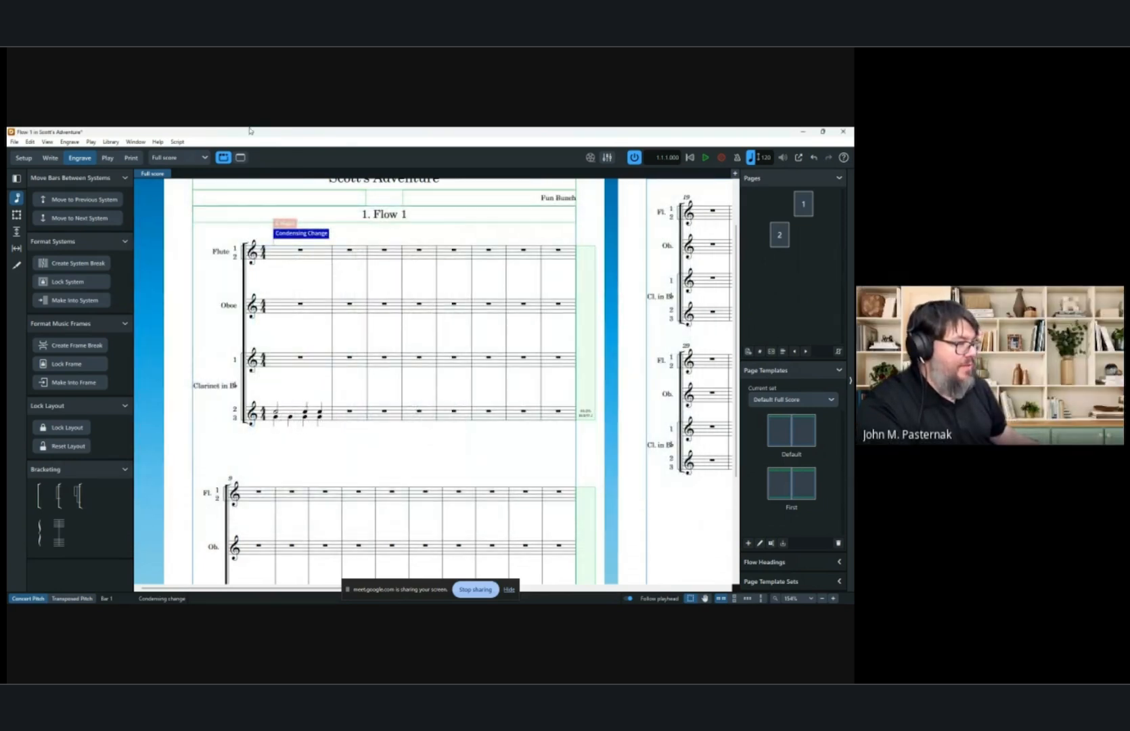
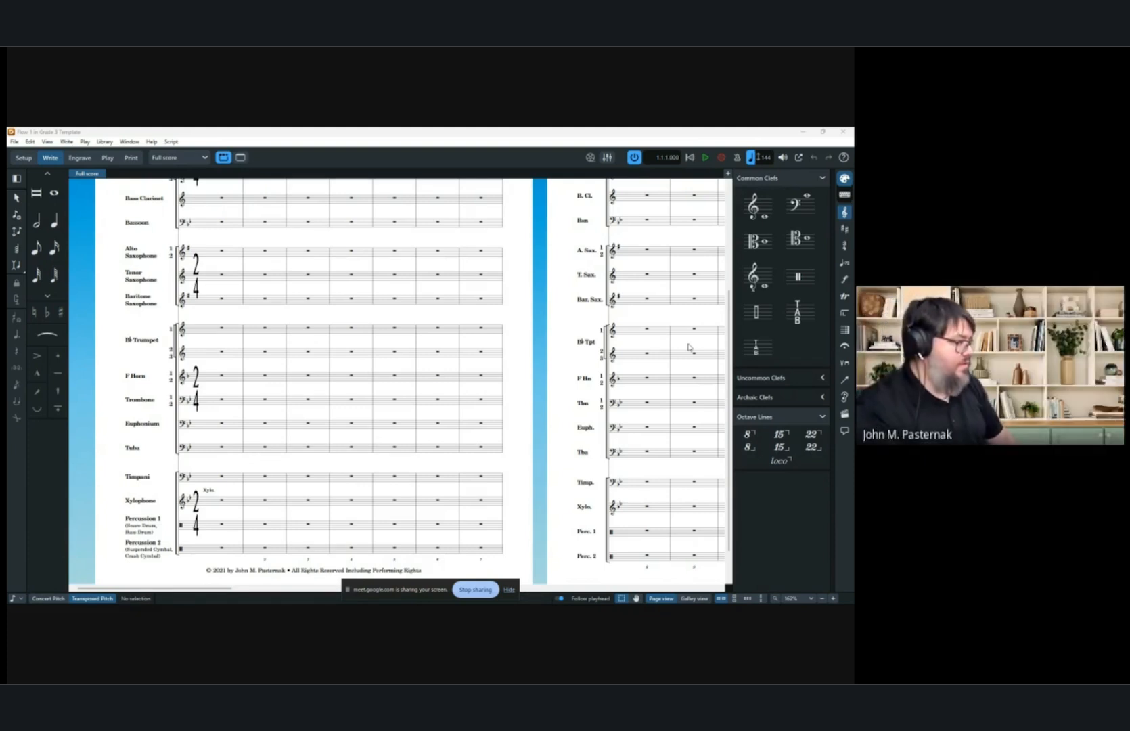
Switch the score to galley view and scroll through all the staves.
{"action": "scroll", "coordinate": [203, 457], "scroll_direction": "up", "scroll_amount": 1}
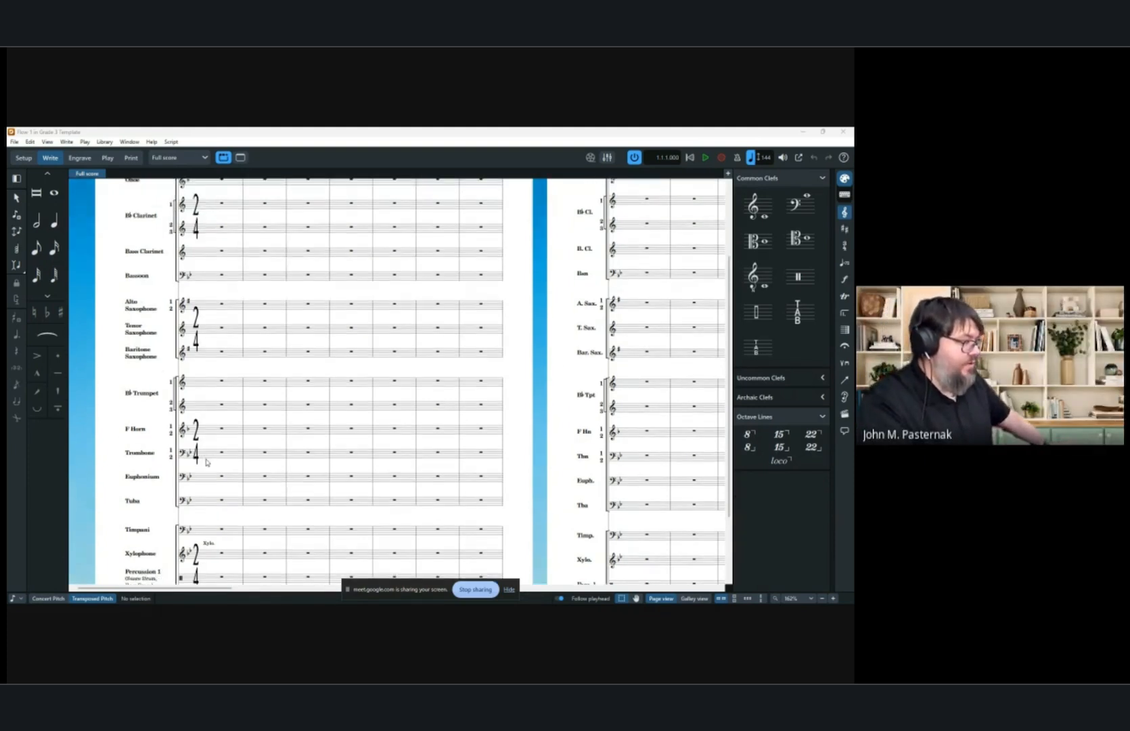
{"action": "scroll", "coordinate": [206, 462], "scroll_direction": "up", "scroll_amount": 3}
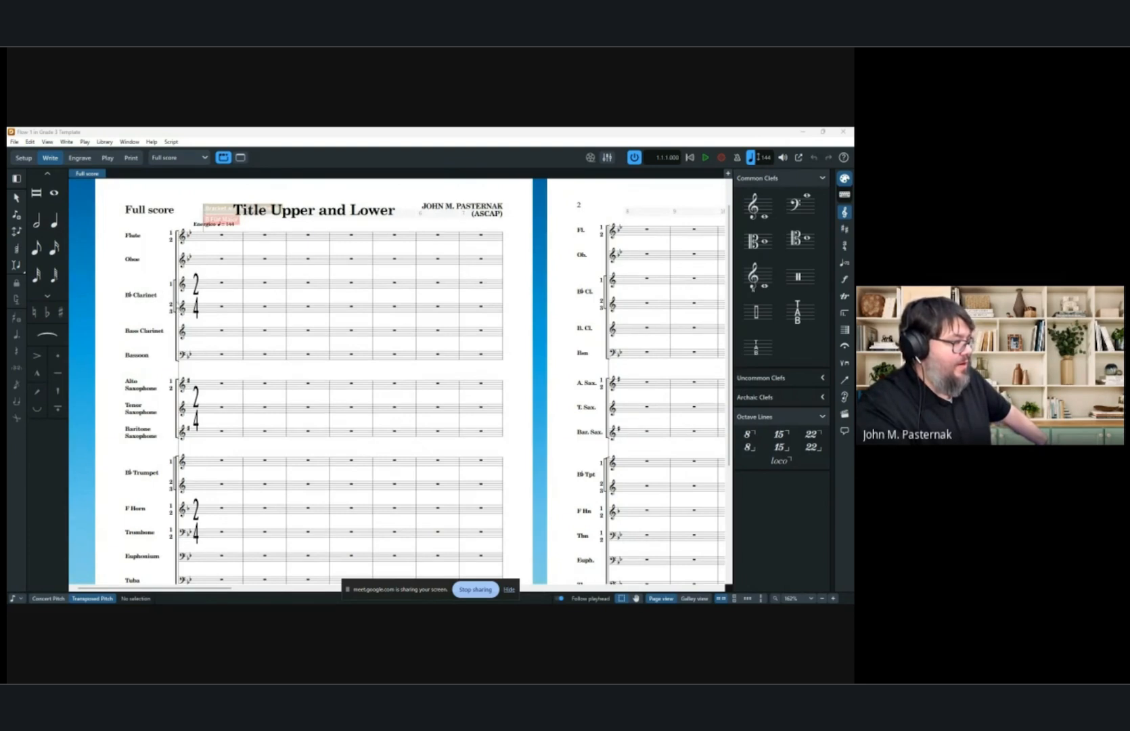
{"action": "left_click", "coordinate": [37, 220]}
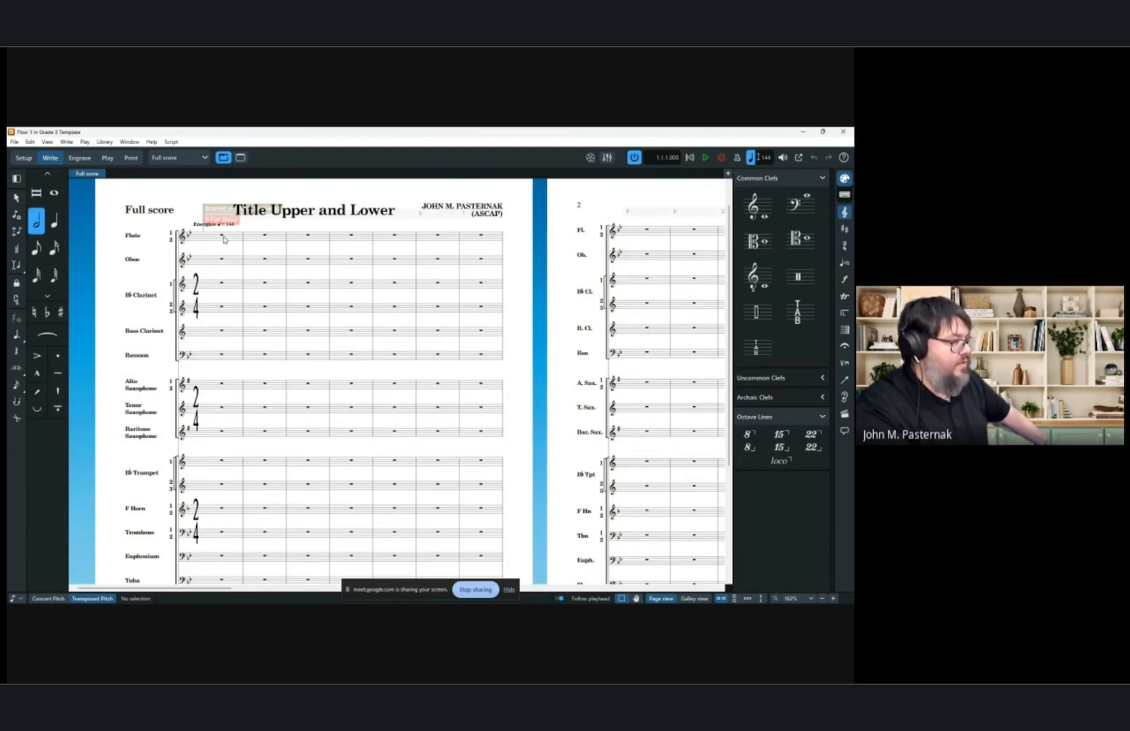
{"action": "left_click", "coordinate": [693, 598]}
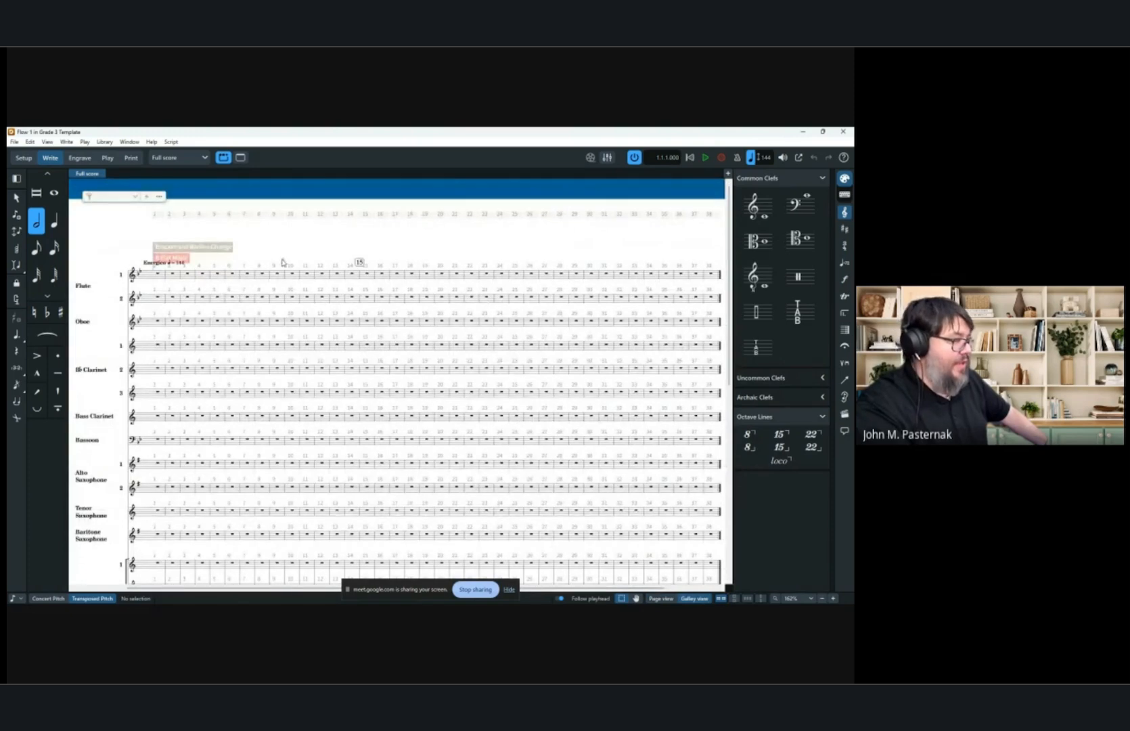
{"action": "scroll", "coordinate": [156, 254], "scroll_direction": "down", "scroll_amount": 5}
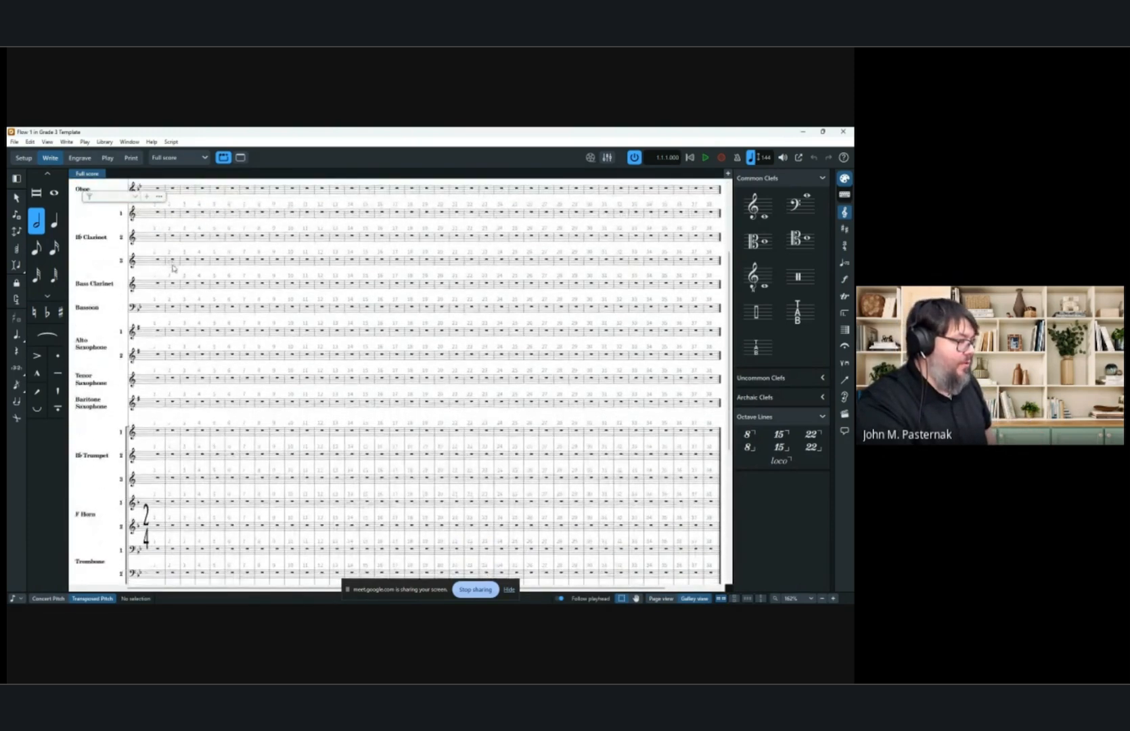
{"action": "scroll", "coordinate": [180, 276], "scroll_direction": "down", "scroll_amount": 3}
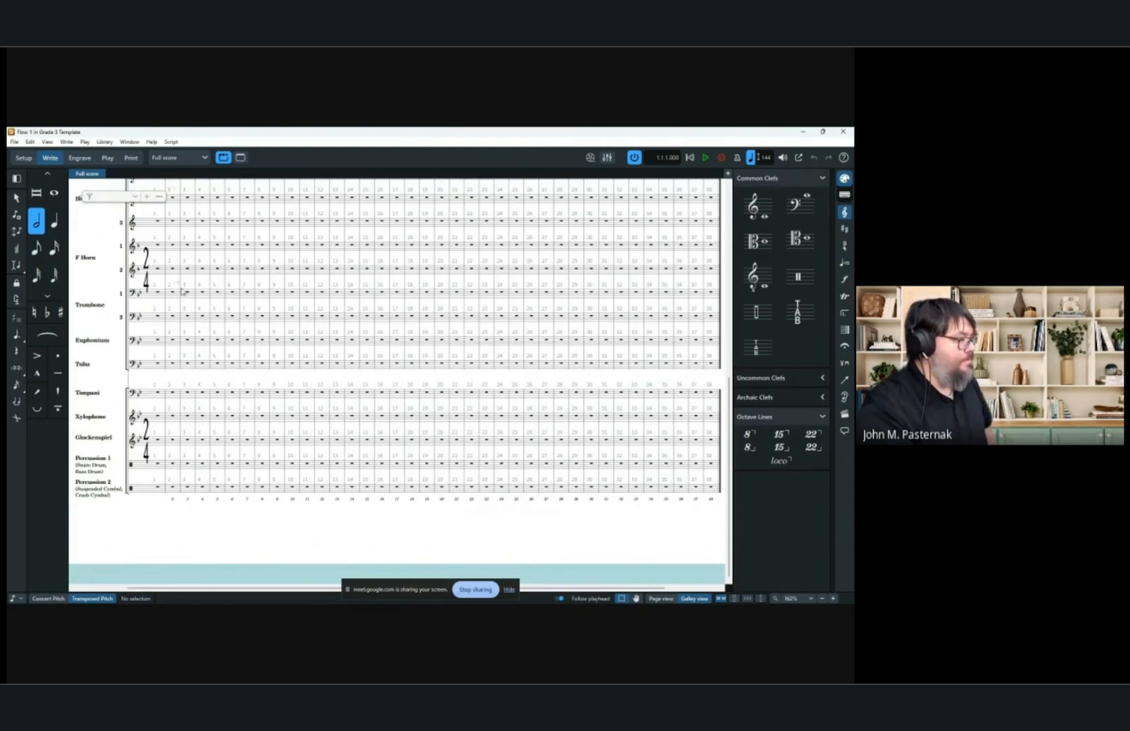
{"action": "scroll", "coordinate": [181, 278], "scroll_direction": "up", "scroll_amount": 4}
{"action": "scroll", "coordinate": [195, 321], "scroll_direction": "left", "scroll_amount": 1}
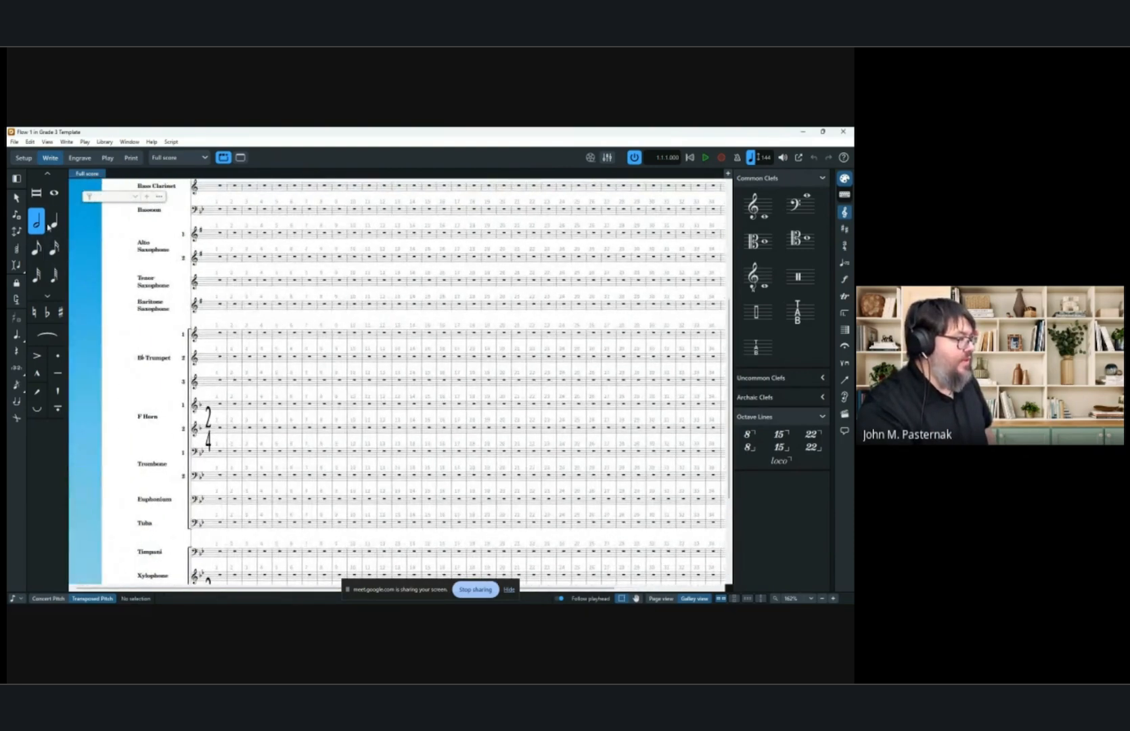
Enter a few test quarter notes at the start of the second and third trumpet staves.
{"action": "double_click", "coordinate": [208, 360]}
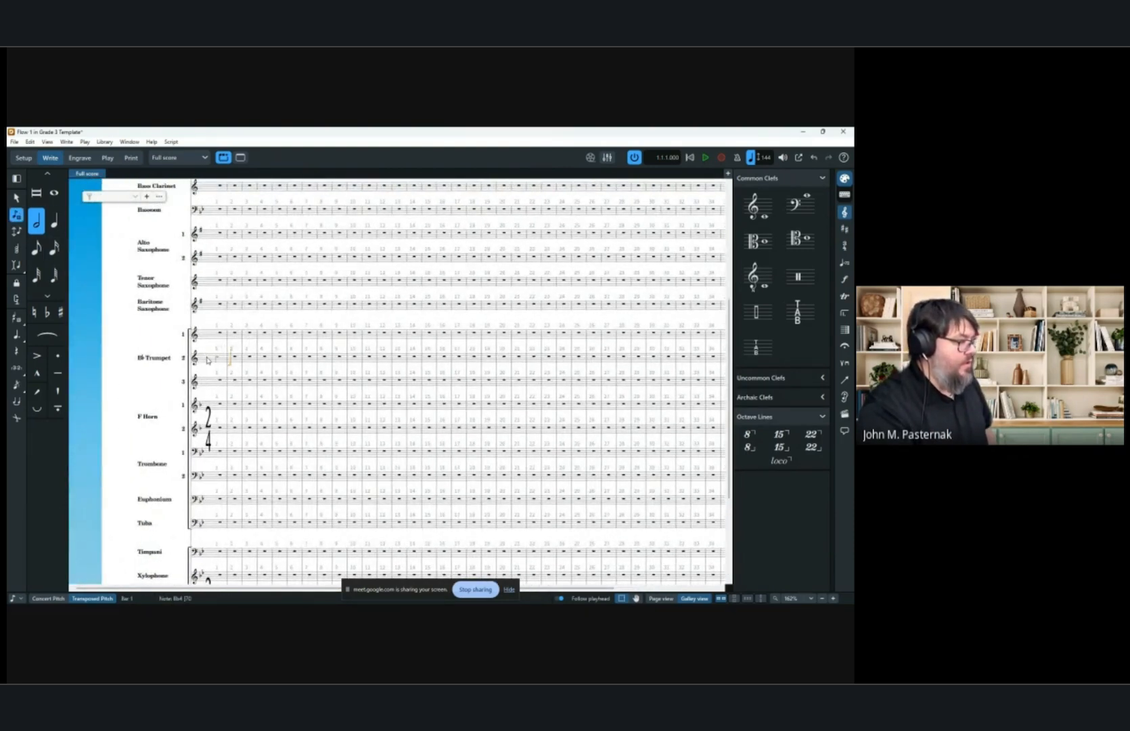
{"action": "left_click", "coordinate": [58, 227]}
{"action": "left_click", "coordinate": [232, 358]}
{"action": "left_click", "coordinate": [241, 359]}
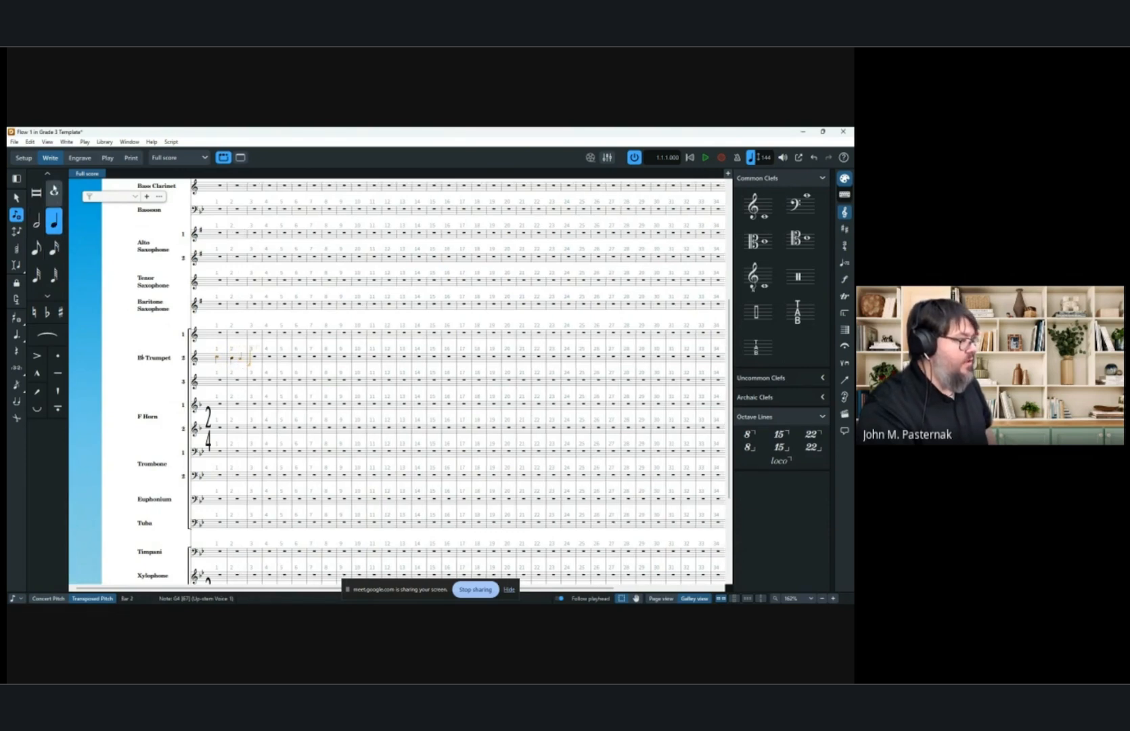
{"action": "left_click", "coordinate": [216, 383]}
{"action": "left_click", "coordinate": [224, 383]}
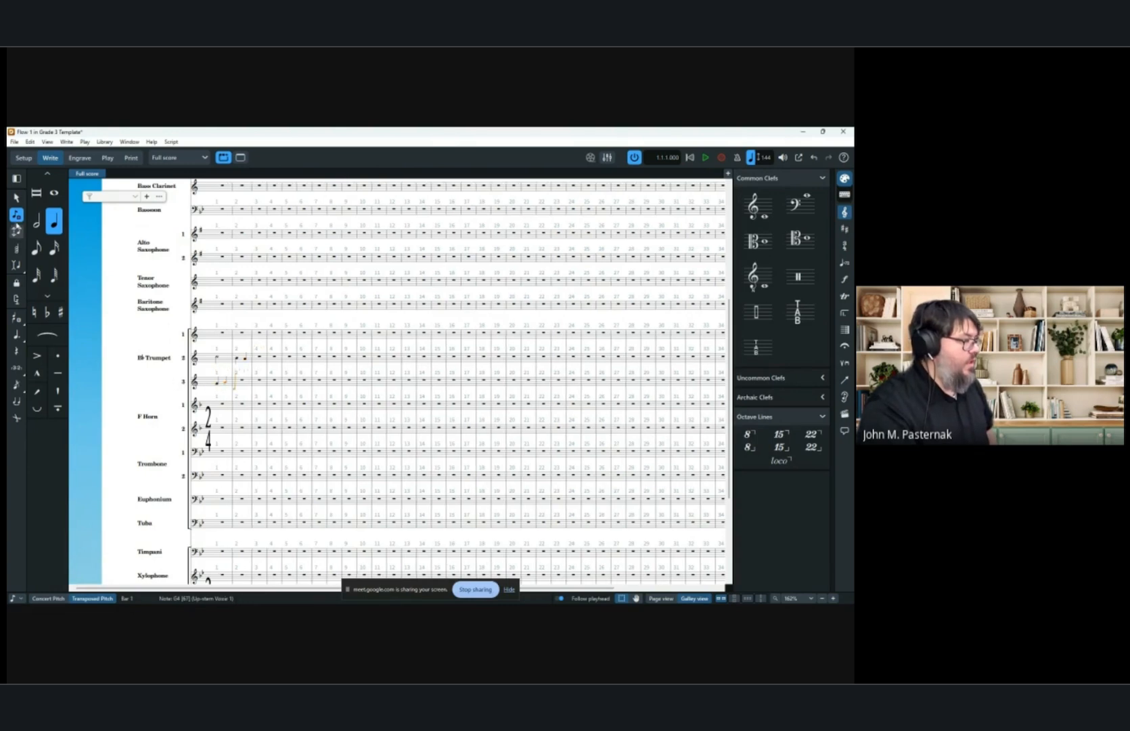
{"action": "left_click", "coordinate": [39, 228]}
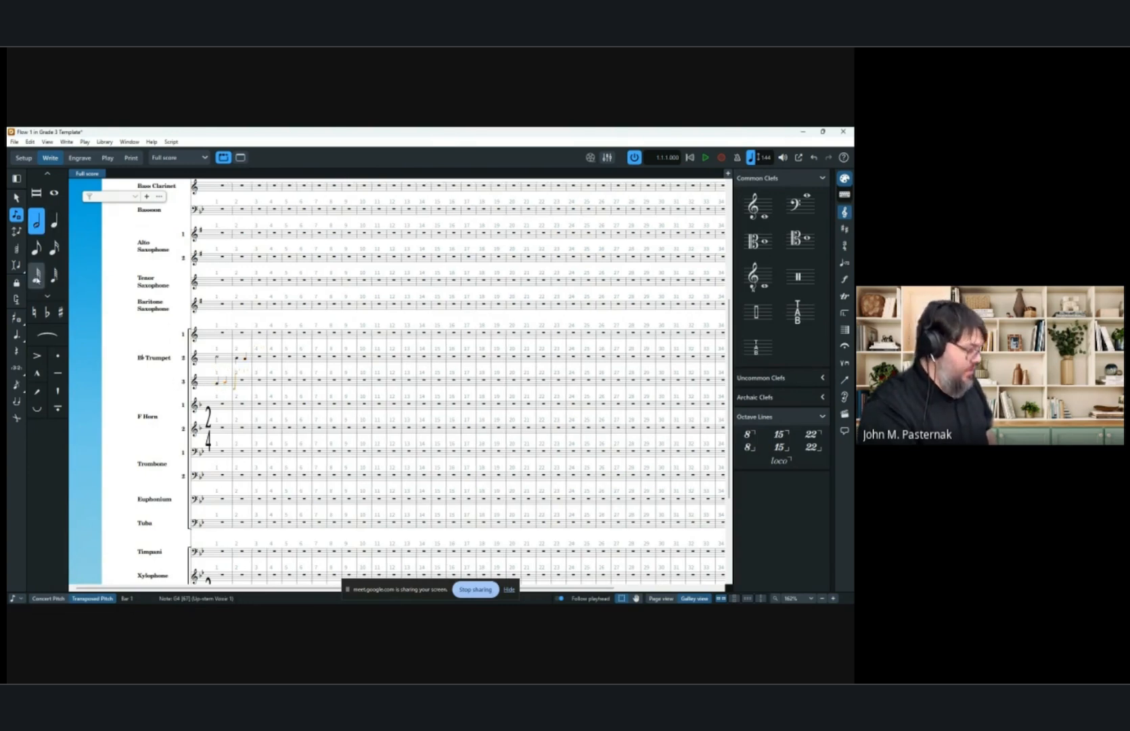
{"action": "key", "text": "f"}
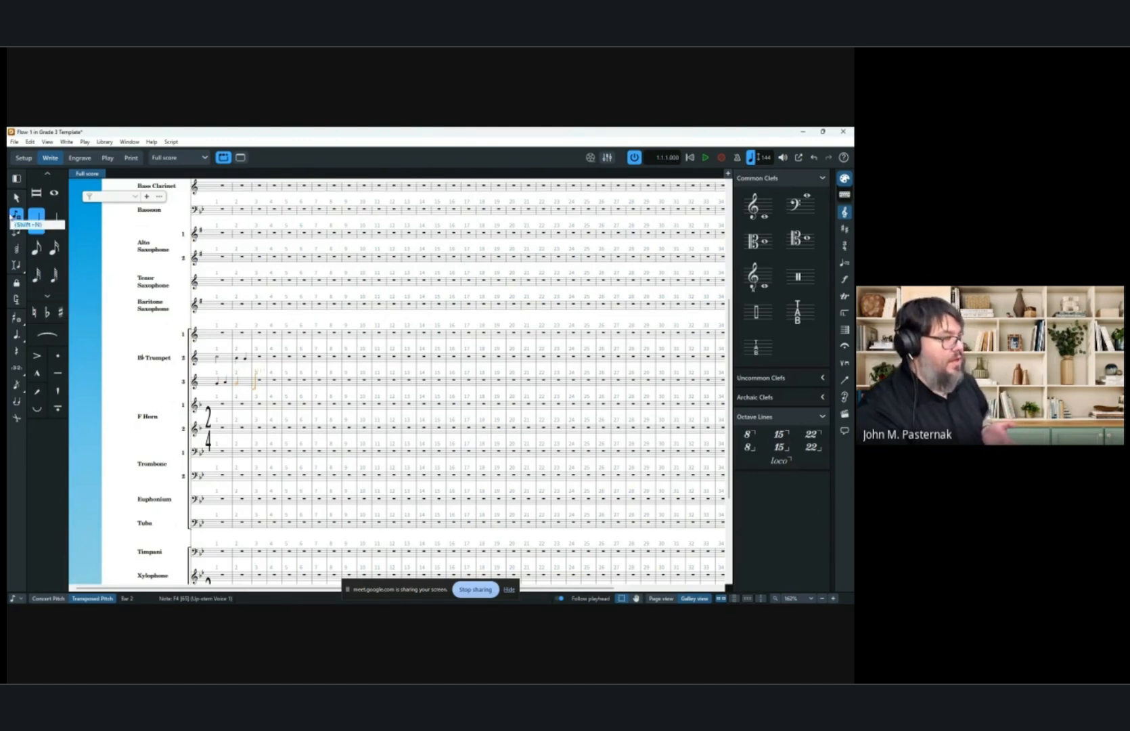
{"action": "left_click", "coordinate": [16, 197]}
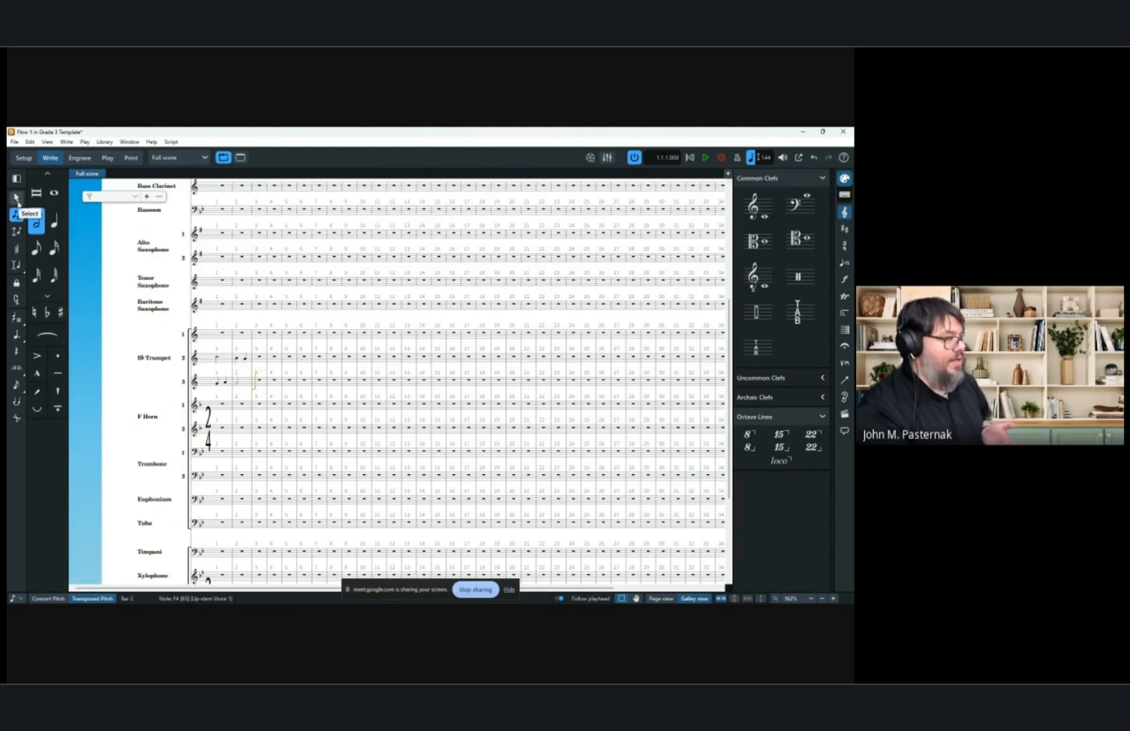
{"action": "left_click", "coordinate": [240, 371]}
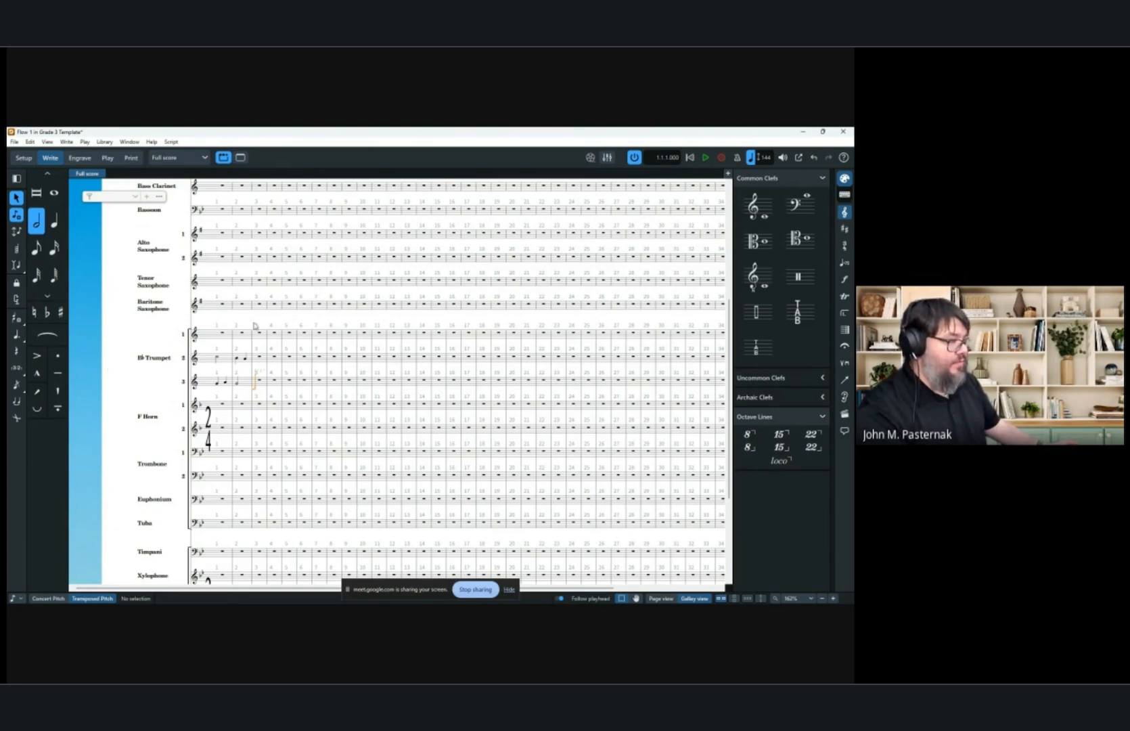
{"action": "left_click", "coordinate": [220, 363]}
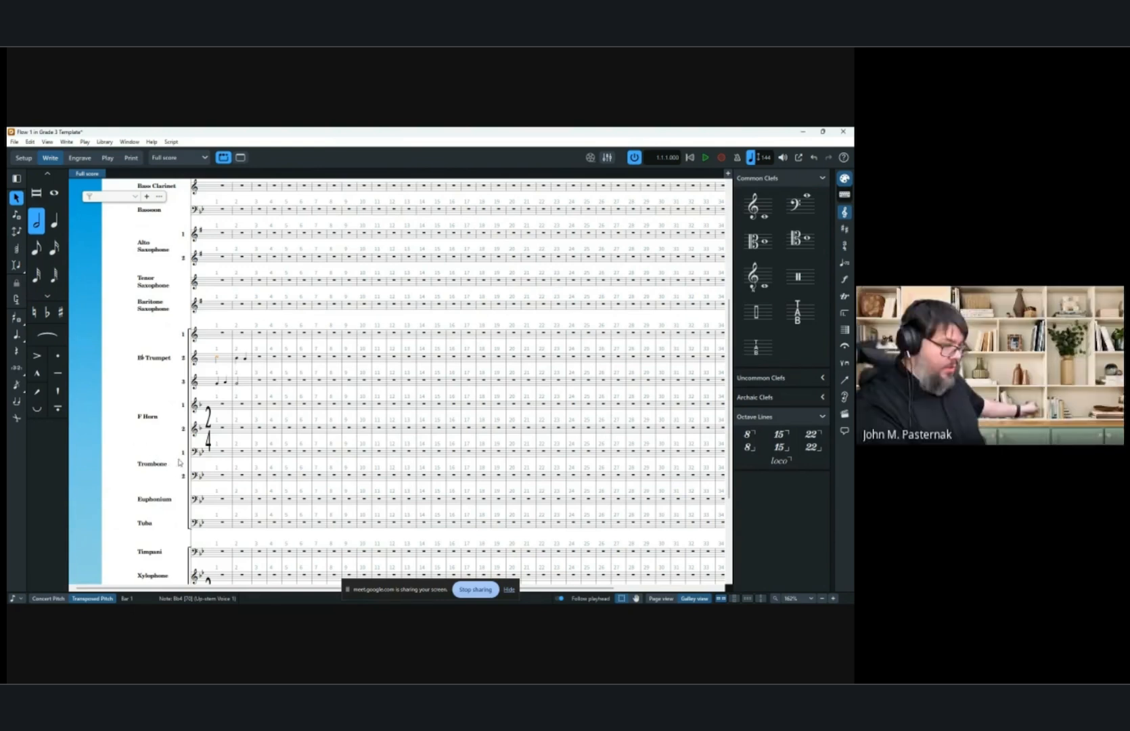
{"action": "left_click", "coordinate": [222, 348]}
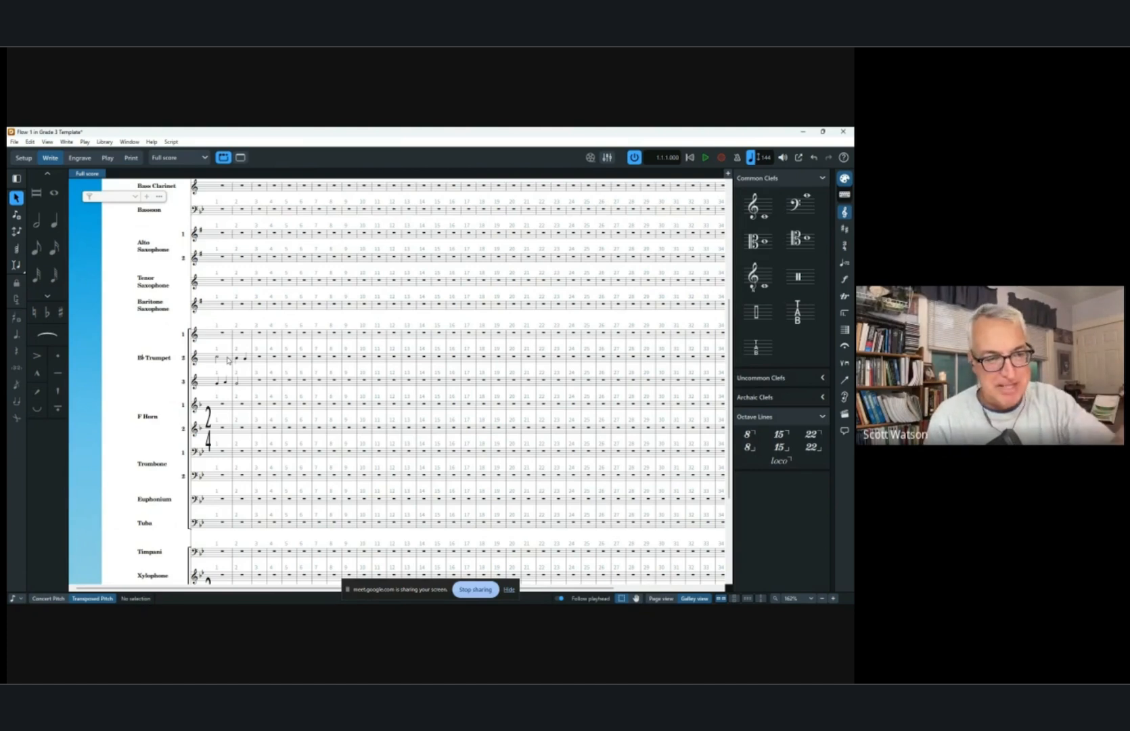
Select the test notes in the trumpet staves and delete them.
{"action": "left_click", "coordinate": [237, 381]}
{"action": "left_click", "coordinate": [245, 382], "text": "shift"}
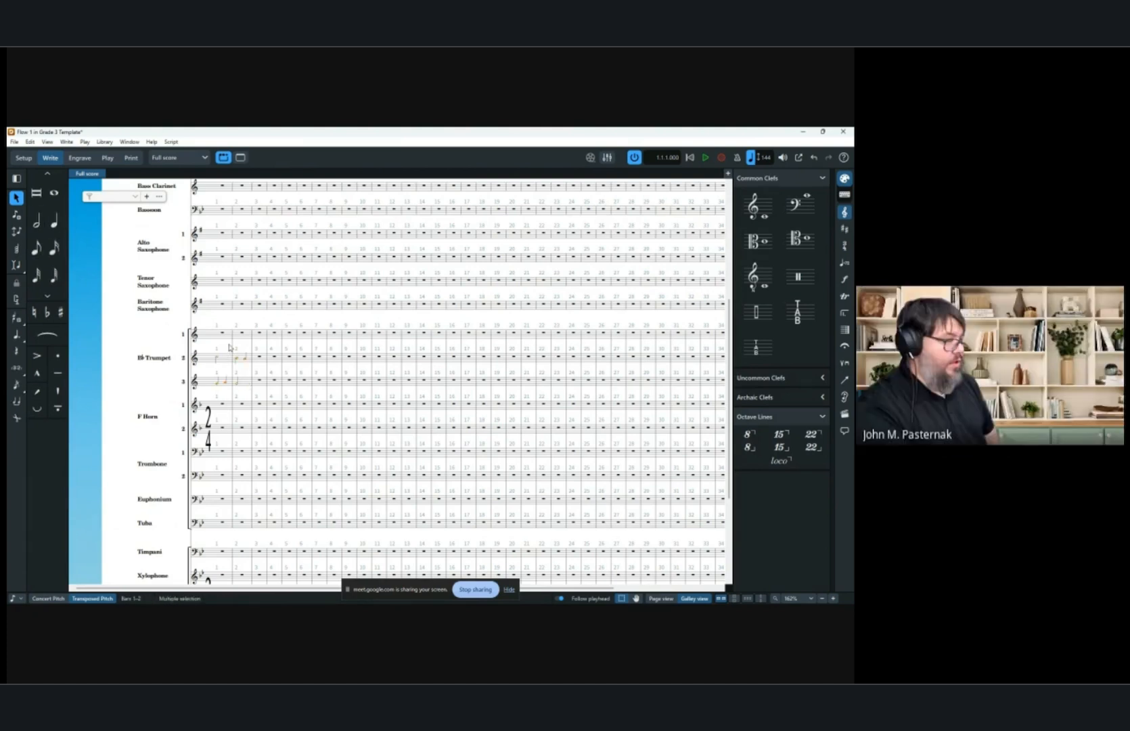
{"action": "key", "text": "Delete"}
{"action": "left_click", "coordinate": [113, 322]}
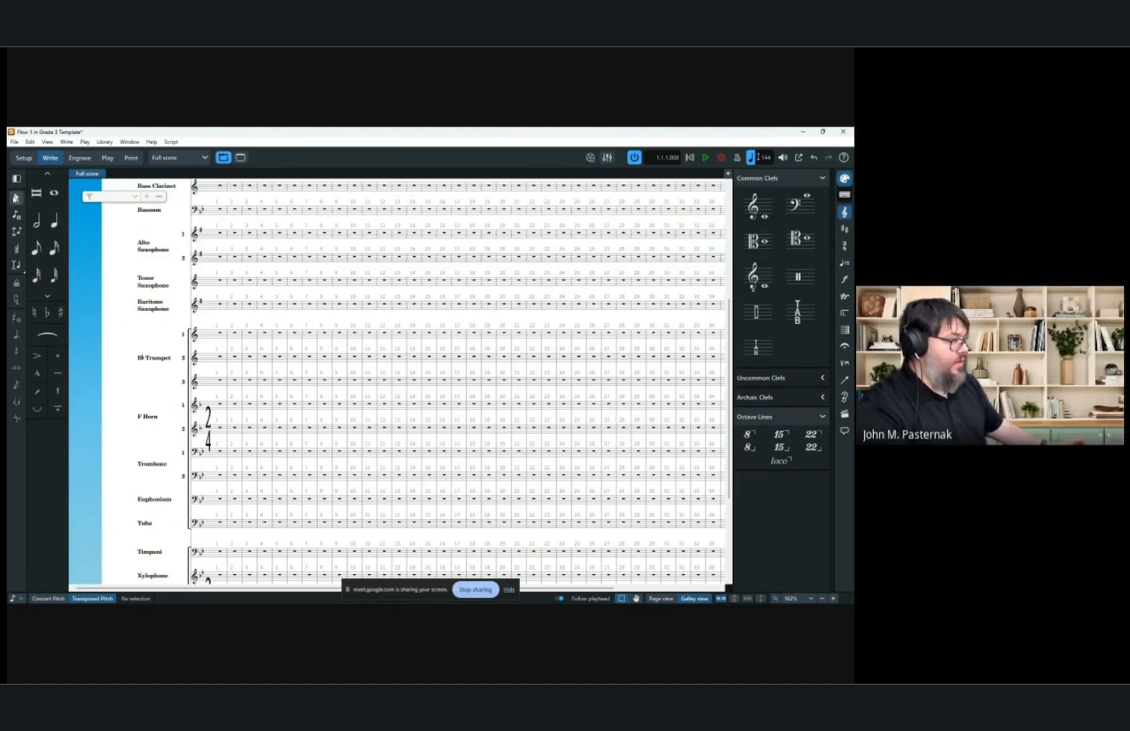
Enter a test note in the first trumpet staff and delete it.
{"action": "left_click", "coordinate": [54, 220]}
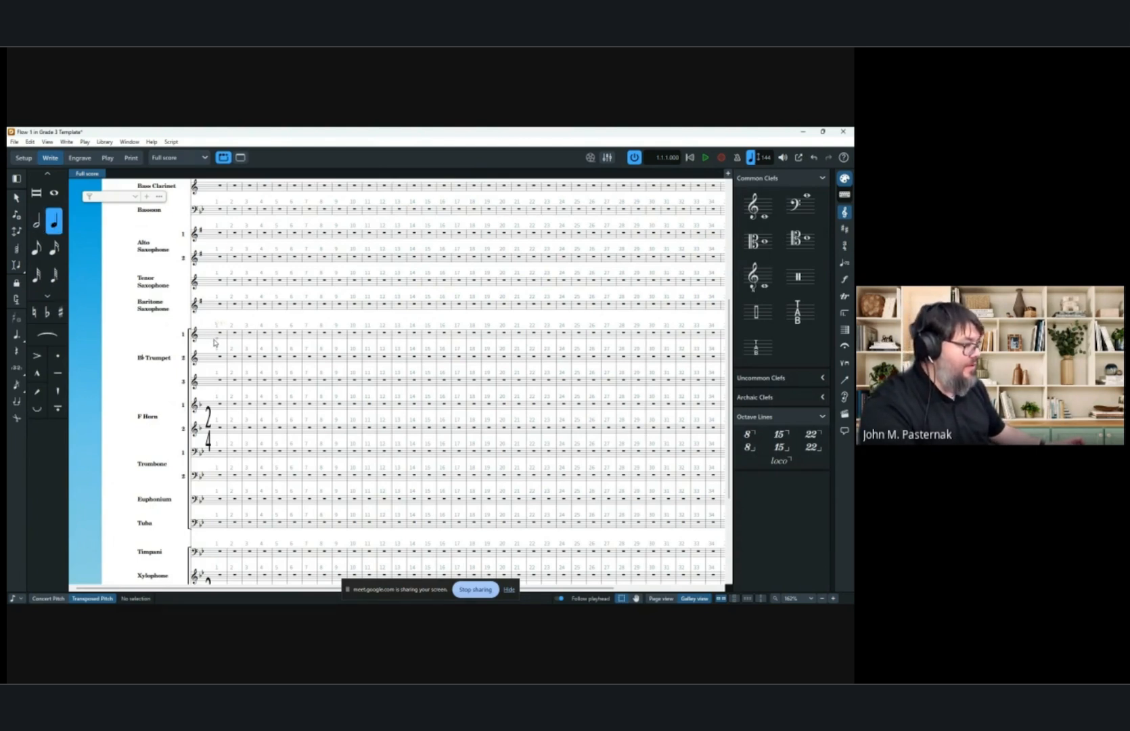
{"action": "left_click", "coordinate": [215, 336]}
{"action": "left_click", "coordinate": [16, 198]}
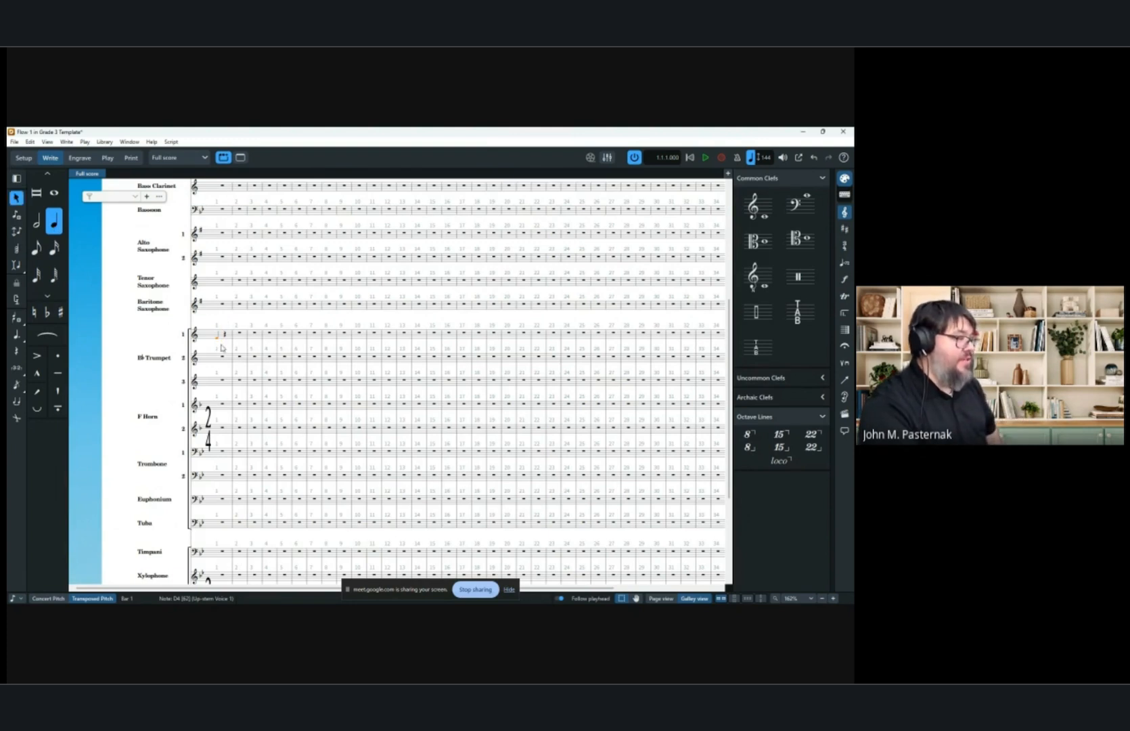
{"action": "key", "text": "Delete"}
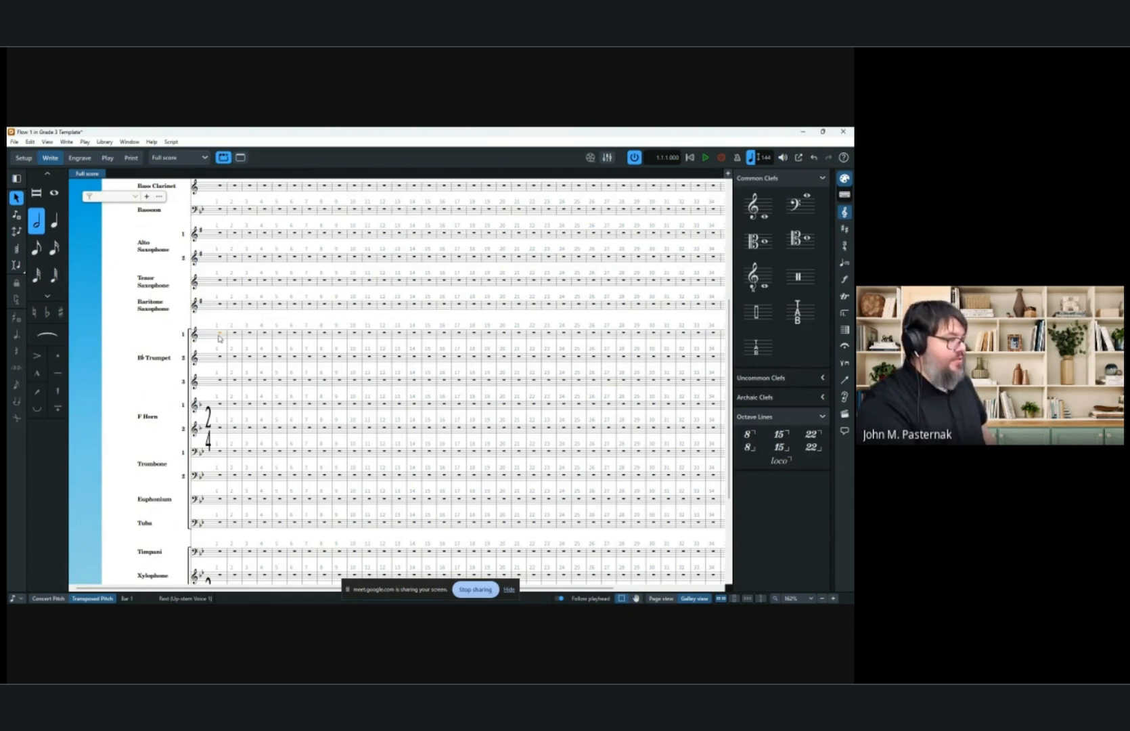
Set the opening key signature of the flow to Bb major.
{"action": "key", "text": "shift+c"}
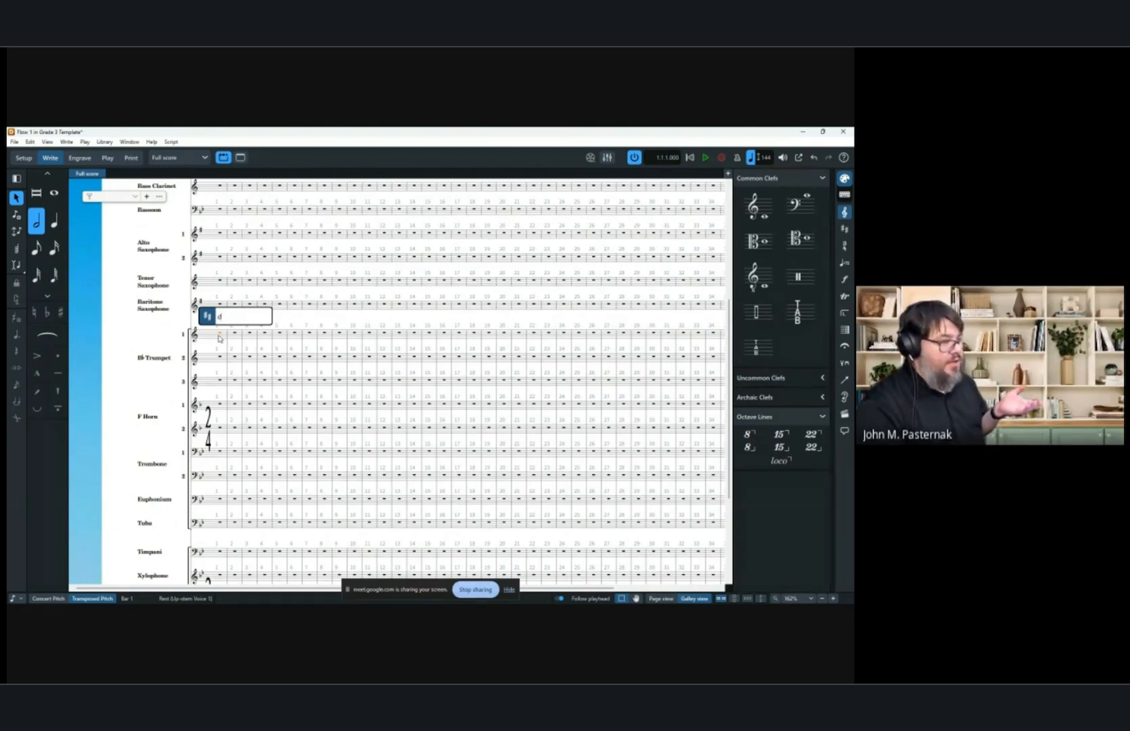
{"action": "key", "text": "Return"}
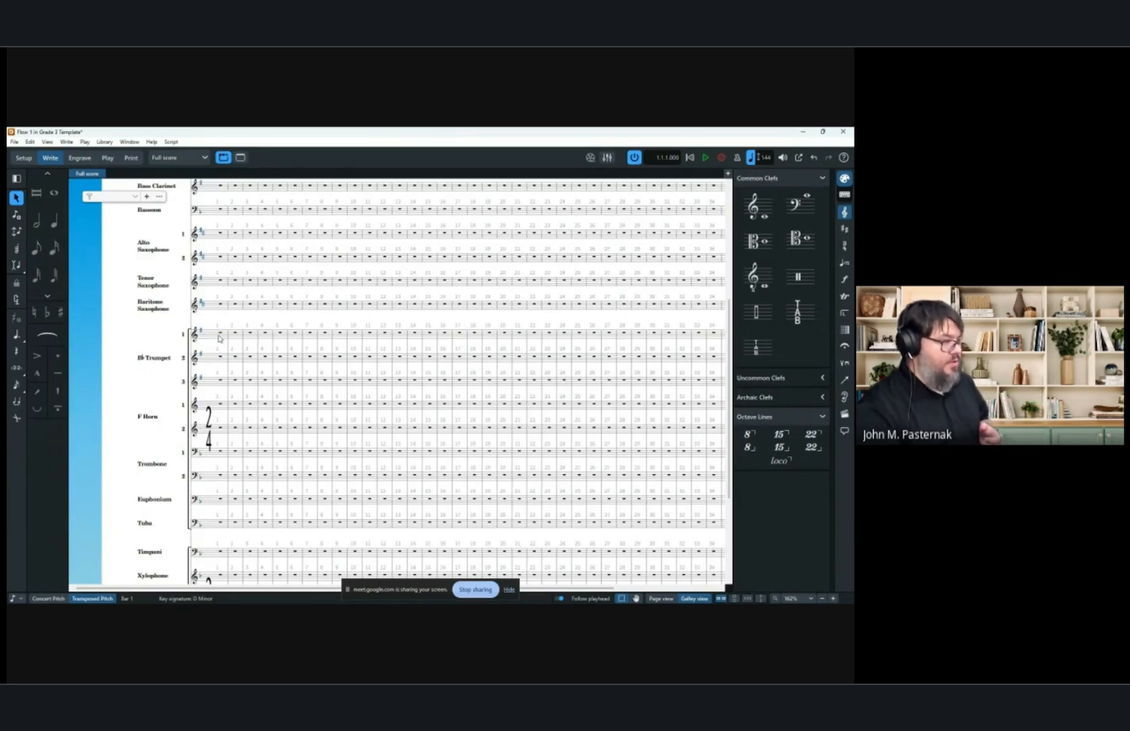
{"action": "left_click", "coordinate": [220, 336]}
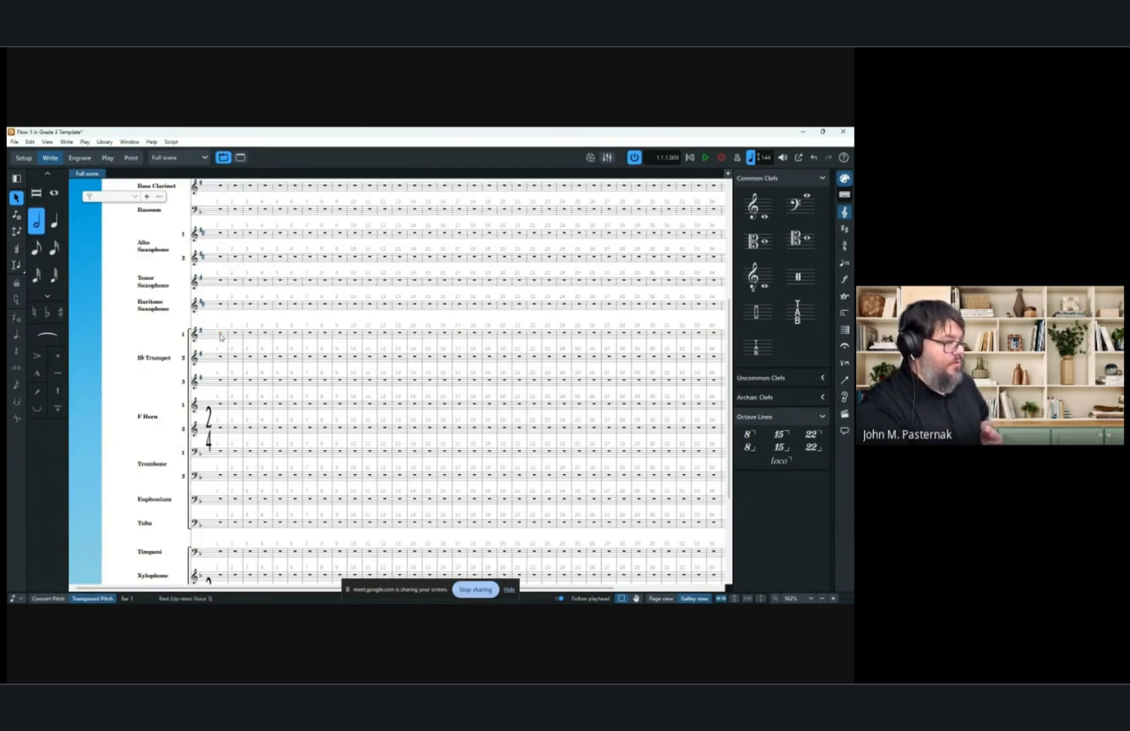
{"action": "key", "text": "shift+k"}
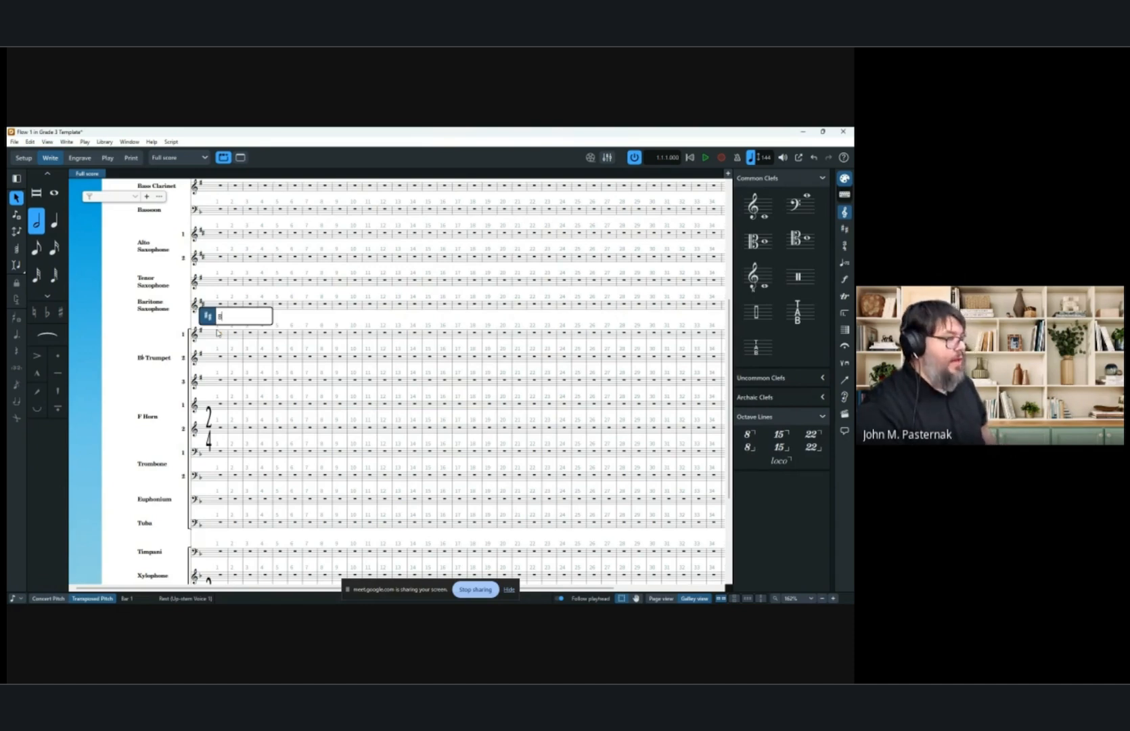
{"action": "type", "text": "Bb"}
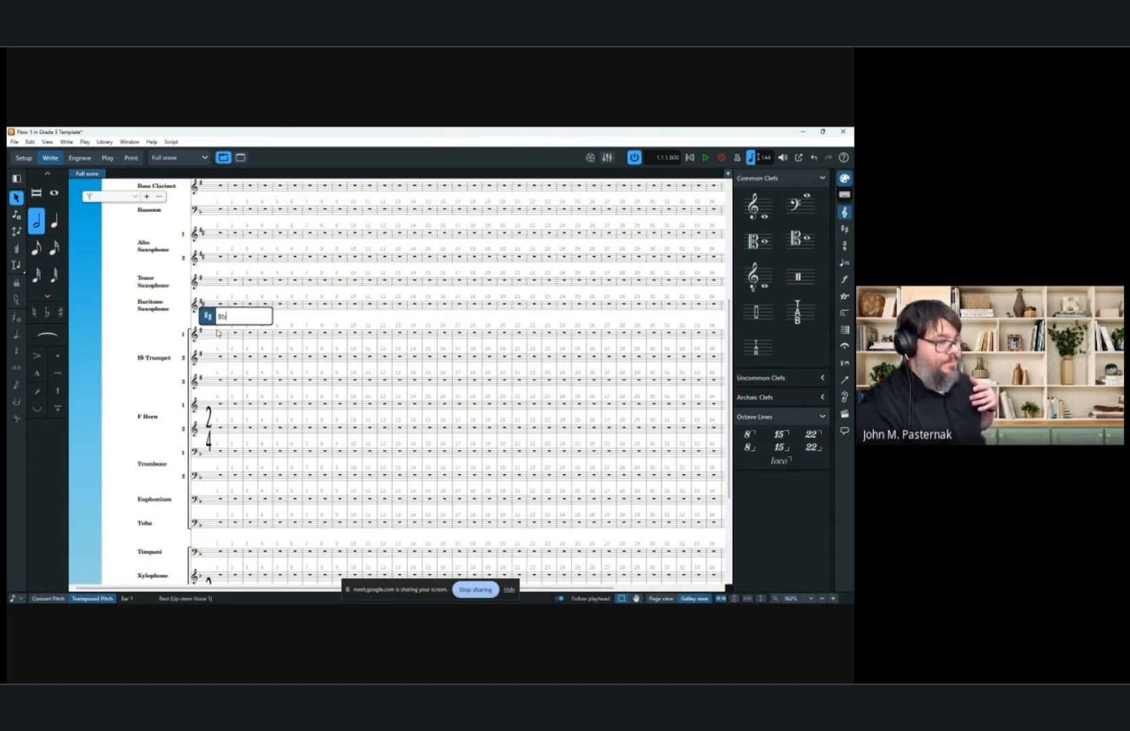
{"action": "key", "text": "Return"}
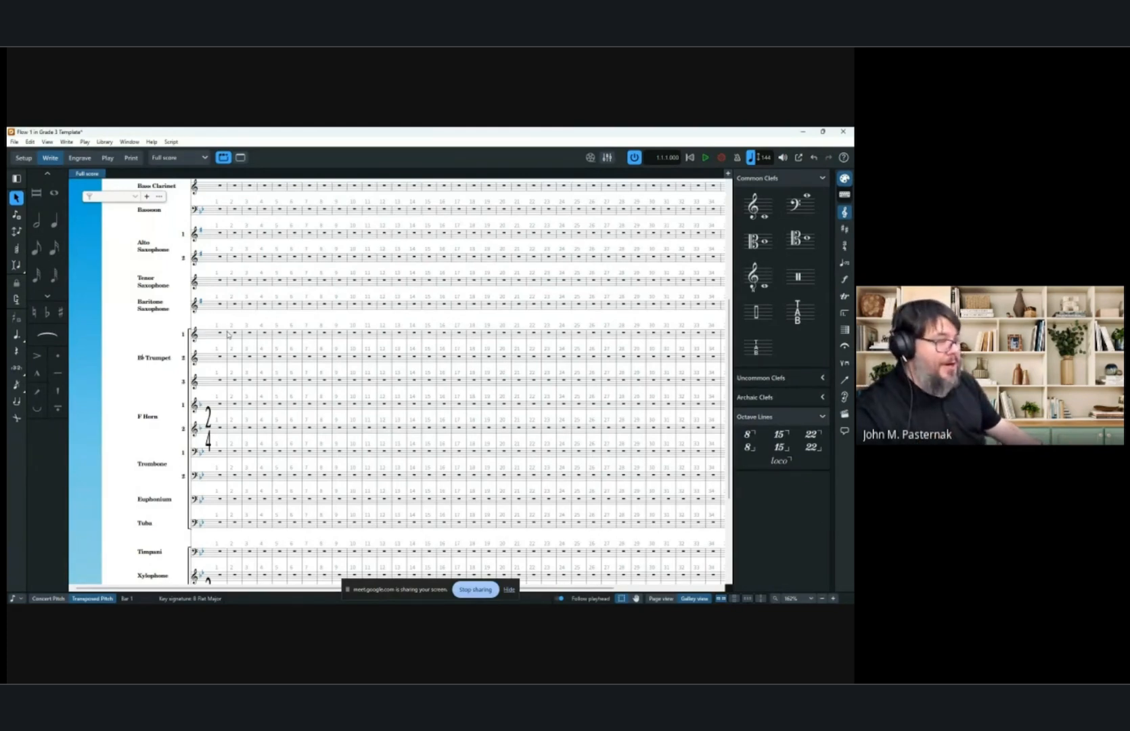
Toggle concert pitch on and back to transposed pitch to compare the key signatures.
{"action": "scroll", "coordinate": [283, 452], "scroll_direction": "up", "scroll_amount": 5}
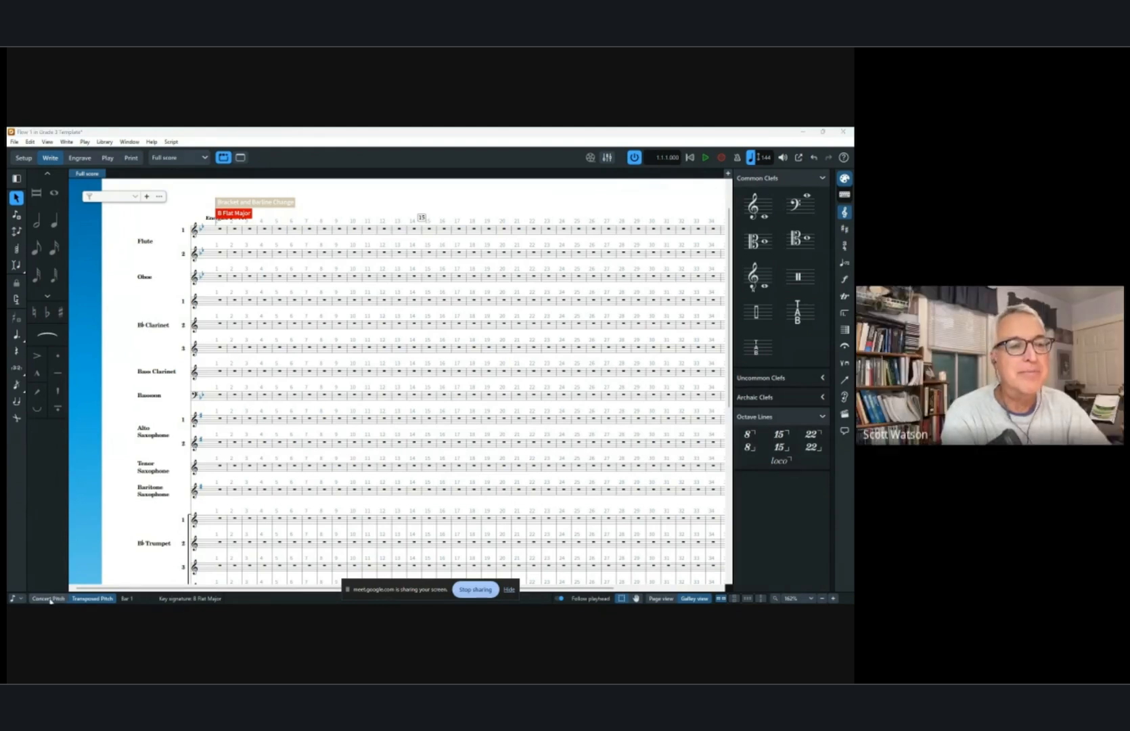
{"action": "left_click", "coordinate": [48, 598]}
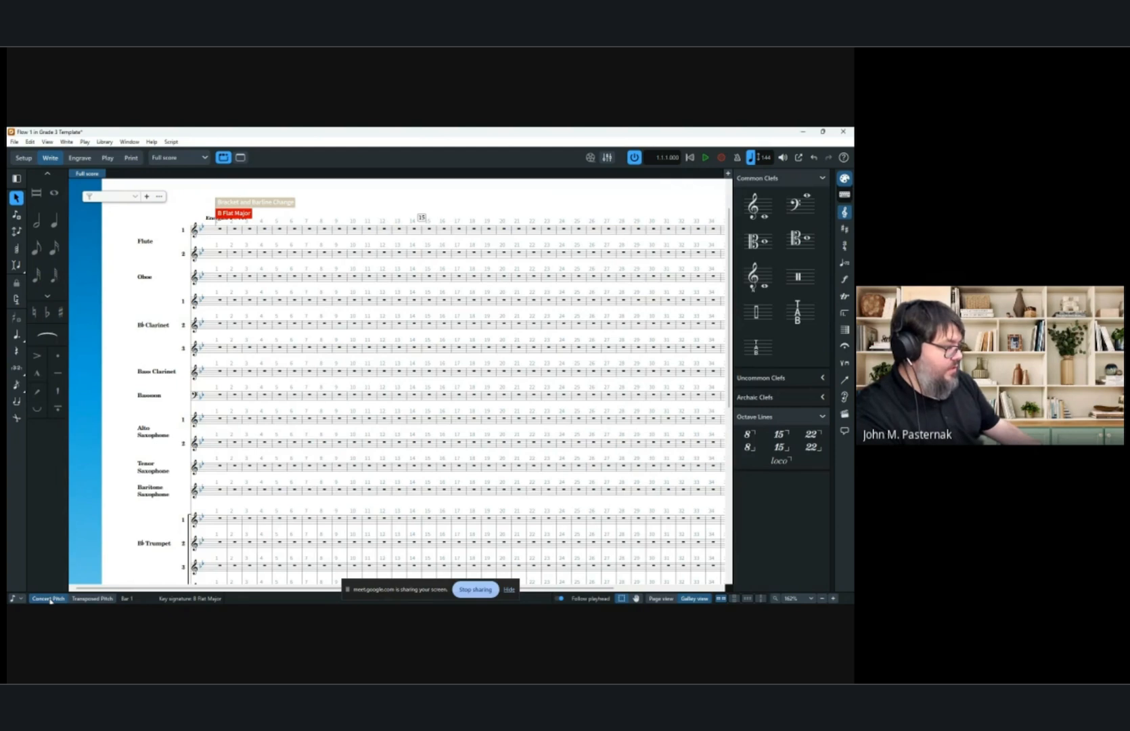
{"action": "left_click", "coordinate": [94, 599]}
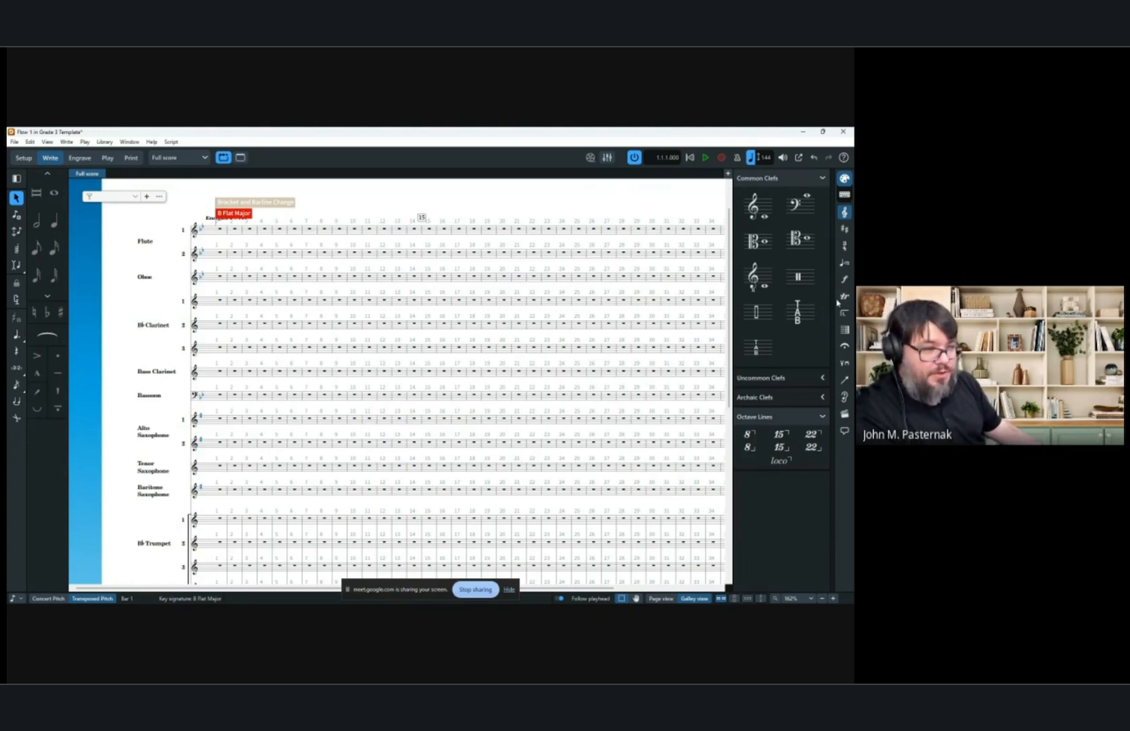
Open the key signatures panel and step through the available major key signatures.
{"action": "left_click", "coordinate": [845, 229]}
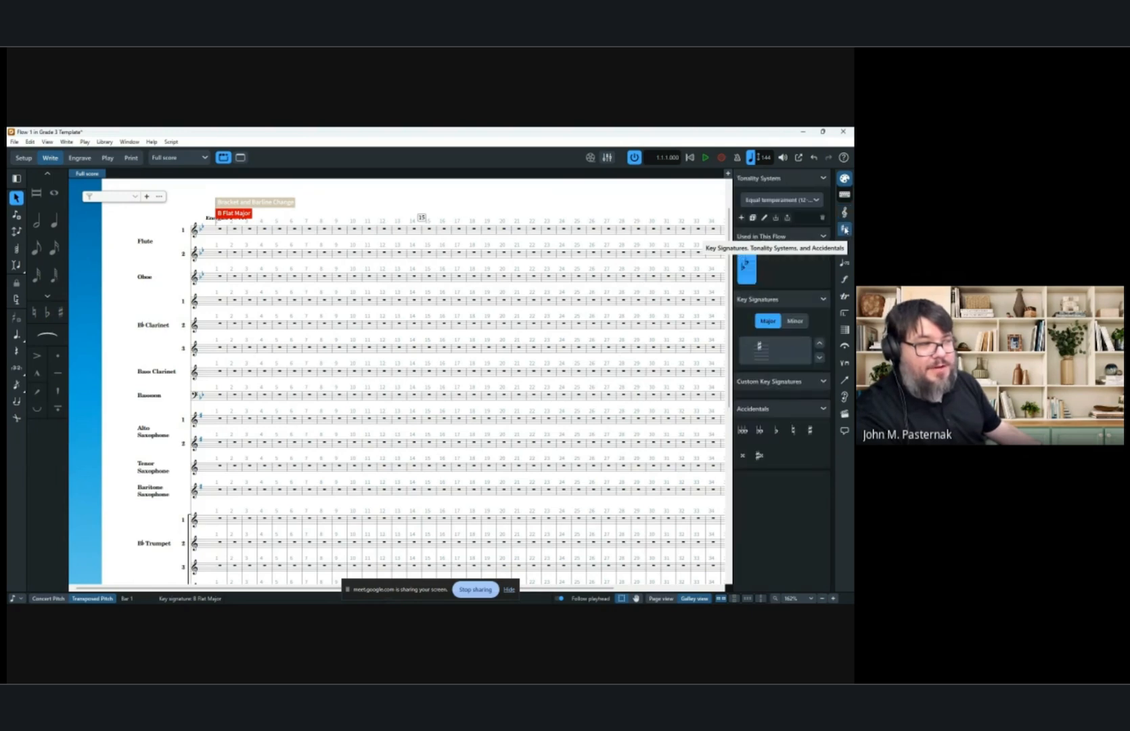
{"action": "left_click", "coordinate": [820, 343]}
{"action": "left_click", "coordinate": [819, 358]}
{"action": "left_click", "coordinate": [819, 358]}
{"action": "left_click", "coordinate": [819, 358]}
{"action": "left_click", "coordinate": [819, 358]}
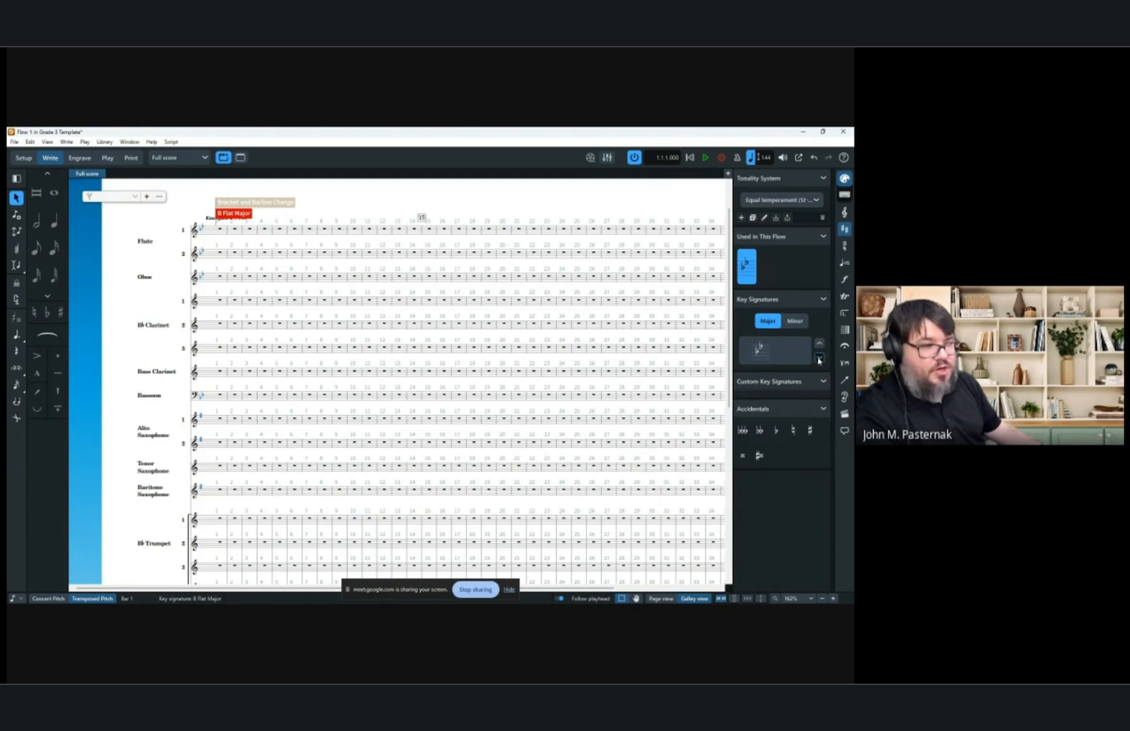
{"action": "left_click", "coordinate": [819, 358]}
{"action": "left_click", "coordinate": [820, 358]}
{"action": "left_click", "coordinate": [818, 359]}
{"action": "left_click", "coordinate": [818, 358]}
{"action": "left_click", "coordinate": [820, 345]}
{"action": "left_click", "coordinate": [820, 345]}
{"action": "left_click", "coordinate": [820, 345]}
{"action": "left_click", "coordinate": [820, 345]}
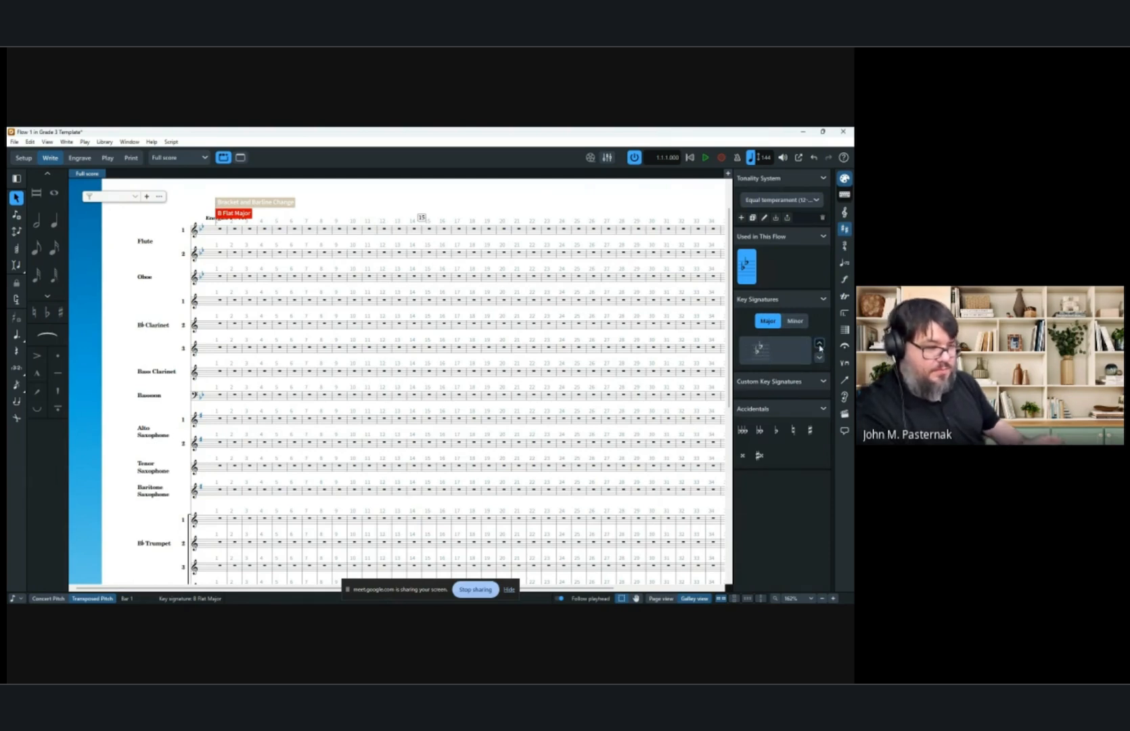
{"action": "left_click", "coordinate": [820, 345]}
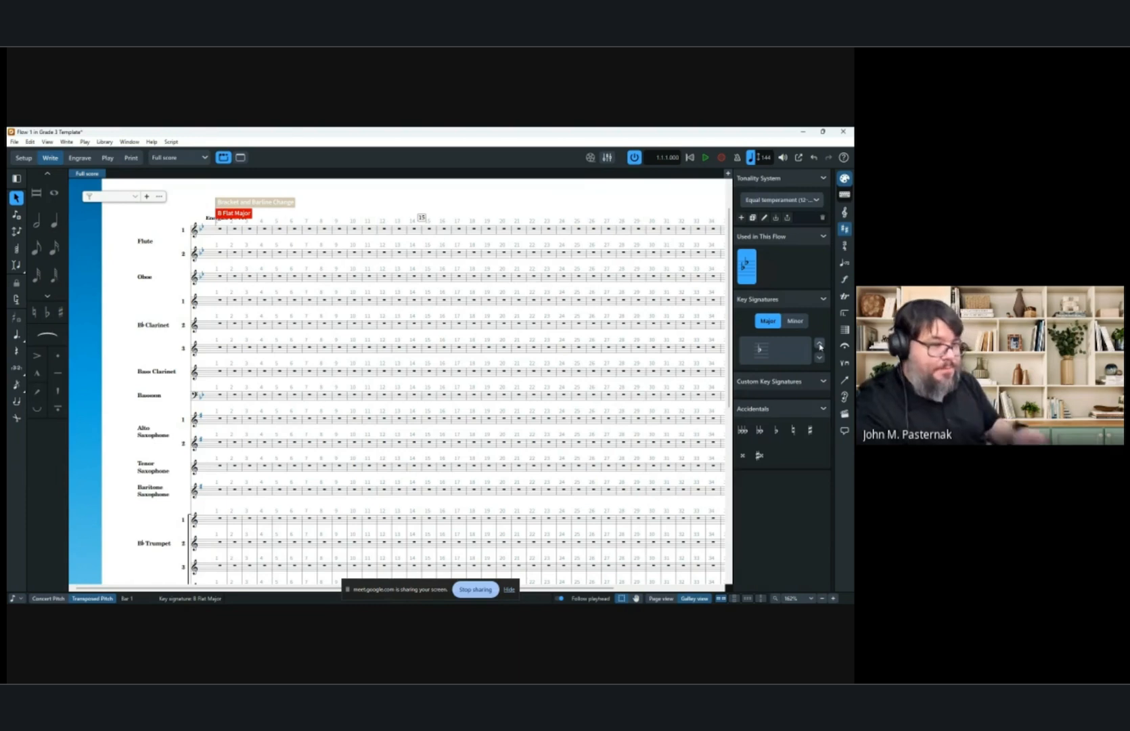
{"action": "left_click", "coordinate": [820, 358]}
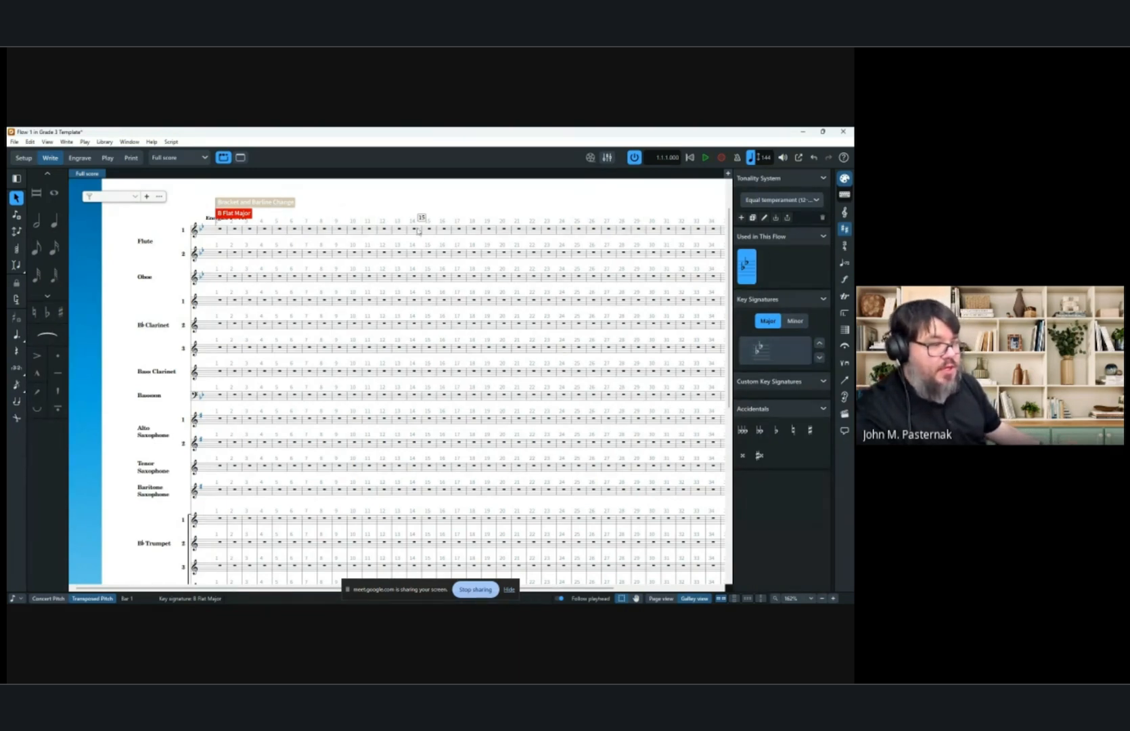
{"action": "left_click", "coordinate": [223, 231]}
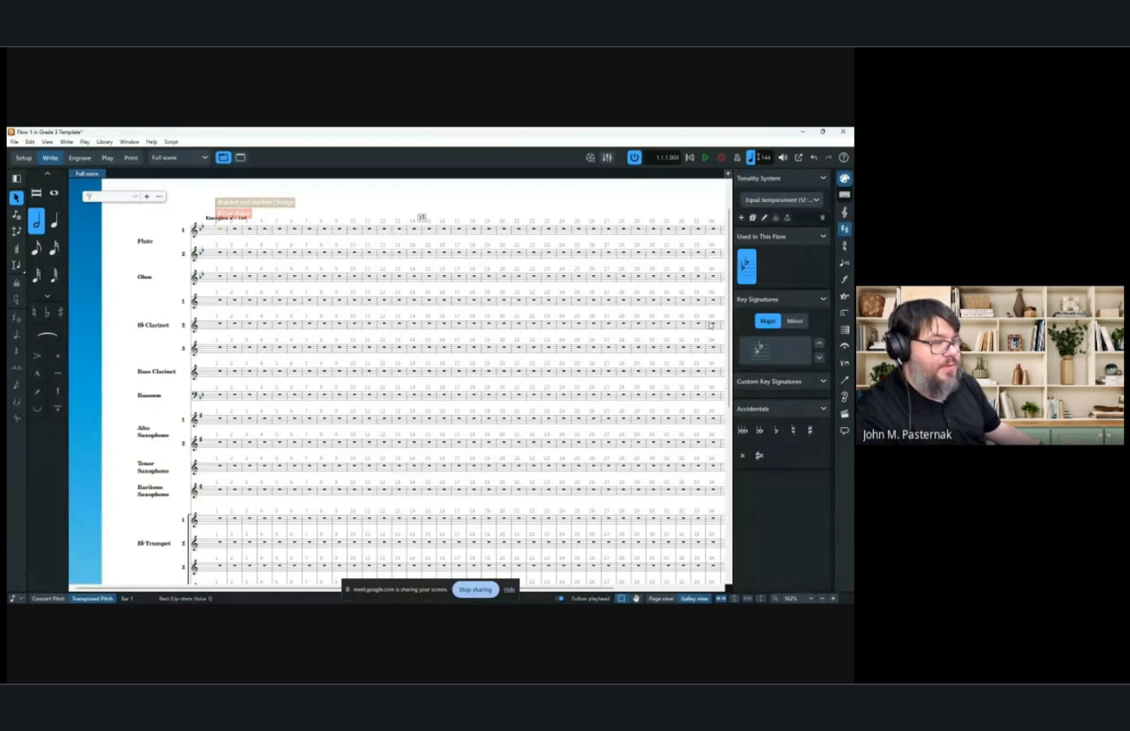
{"action": "left_click", "coordinate": [775, 350]}
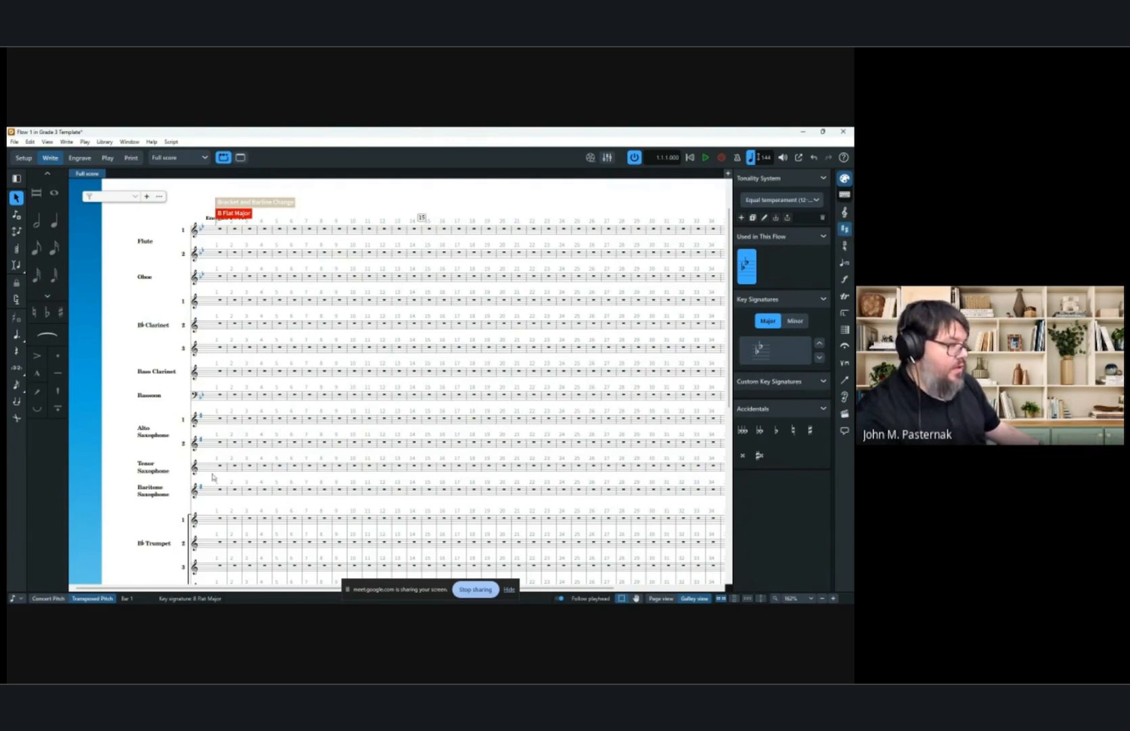
Set a 4/4 time signature at the start of the first trumpet staff's opening bar.
{"action": "scroll", "coordinate": [337, 375], "scroll_direction": "down", "scroll_amount": 3}
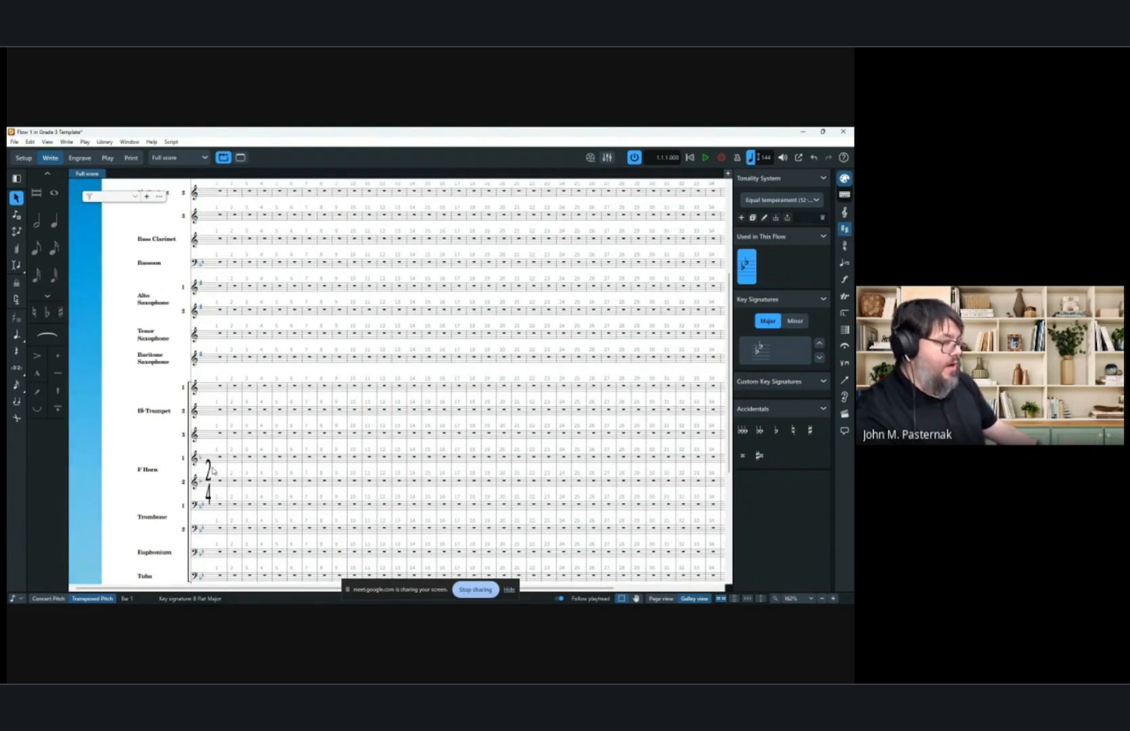
{"action": "left_click", "coordinate": [219, 389]}
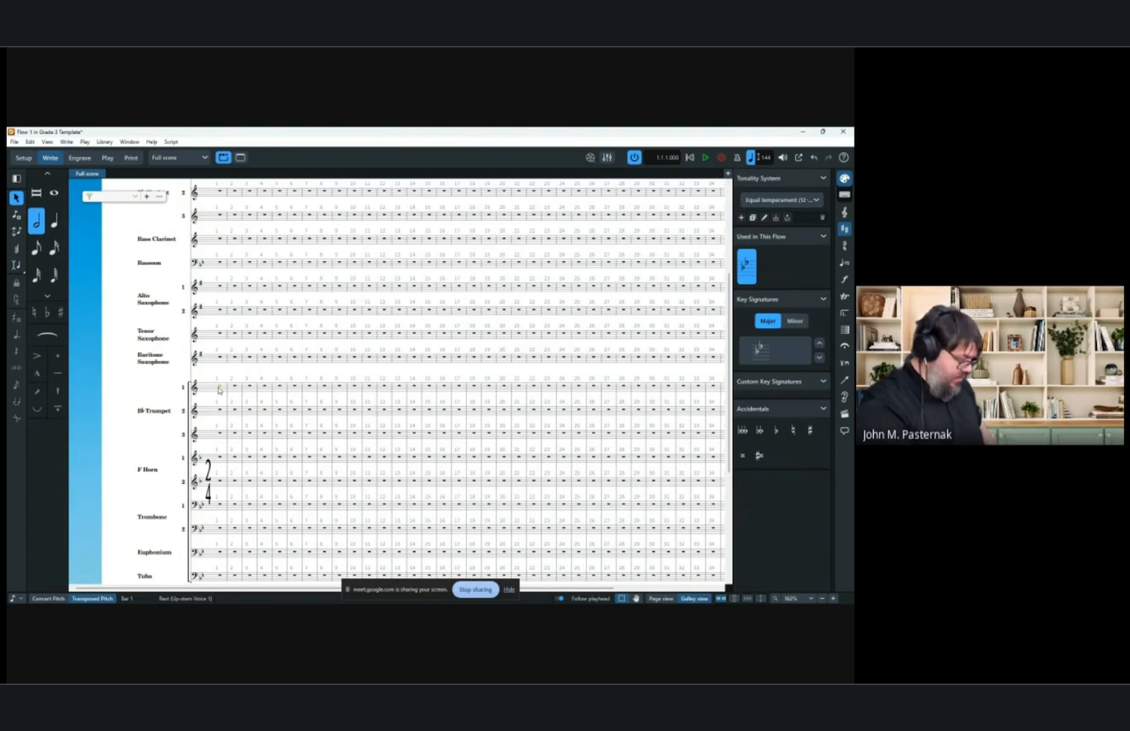
{"action": "key", "text": "shift+k"}
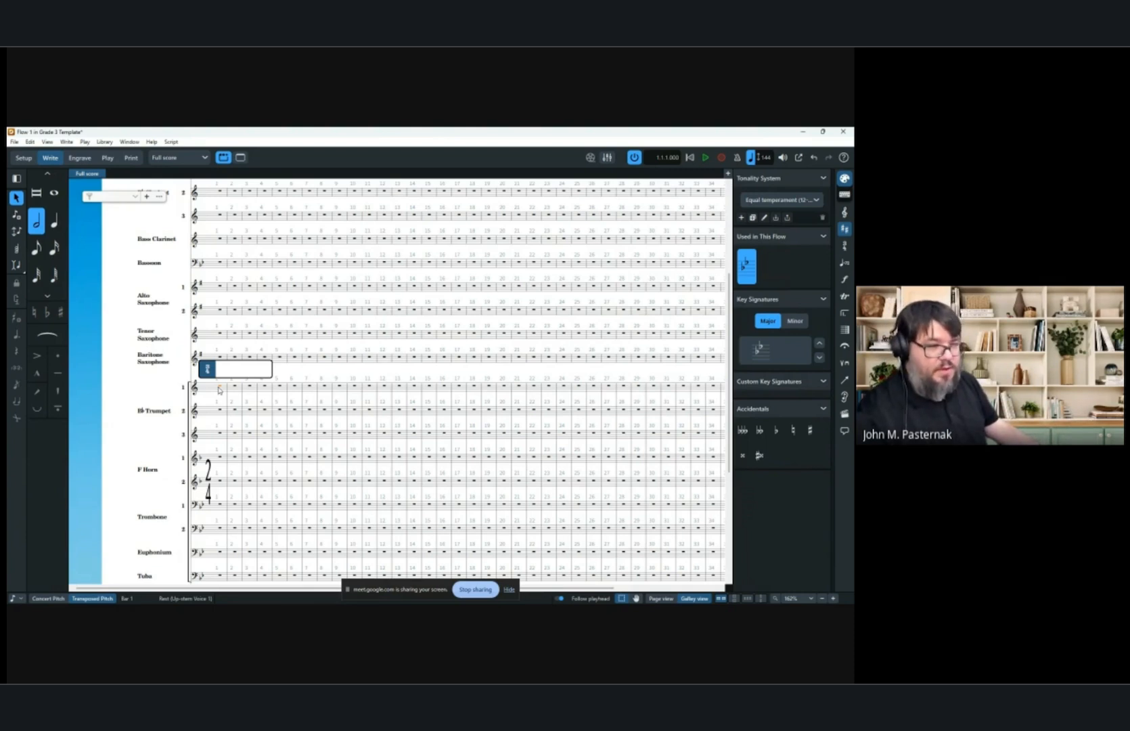
{"action": "type", "text": "4/4"}
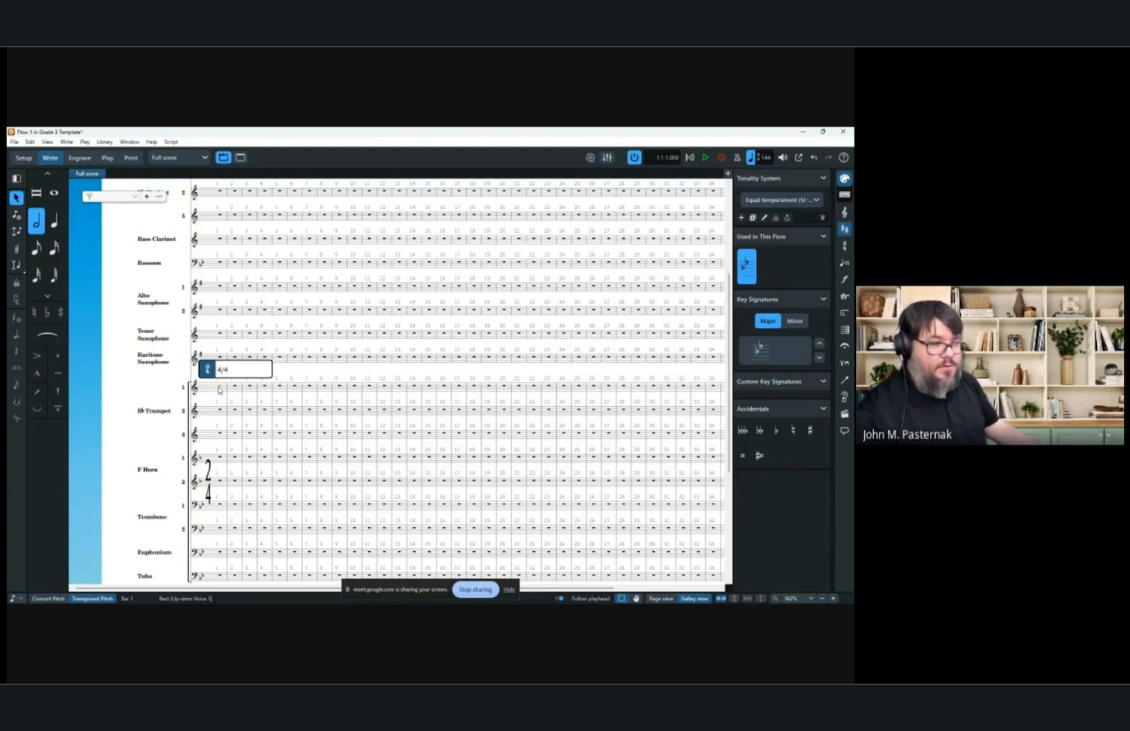
{"action": "key", "text": "Return"}
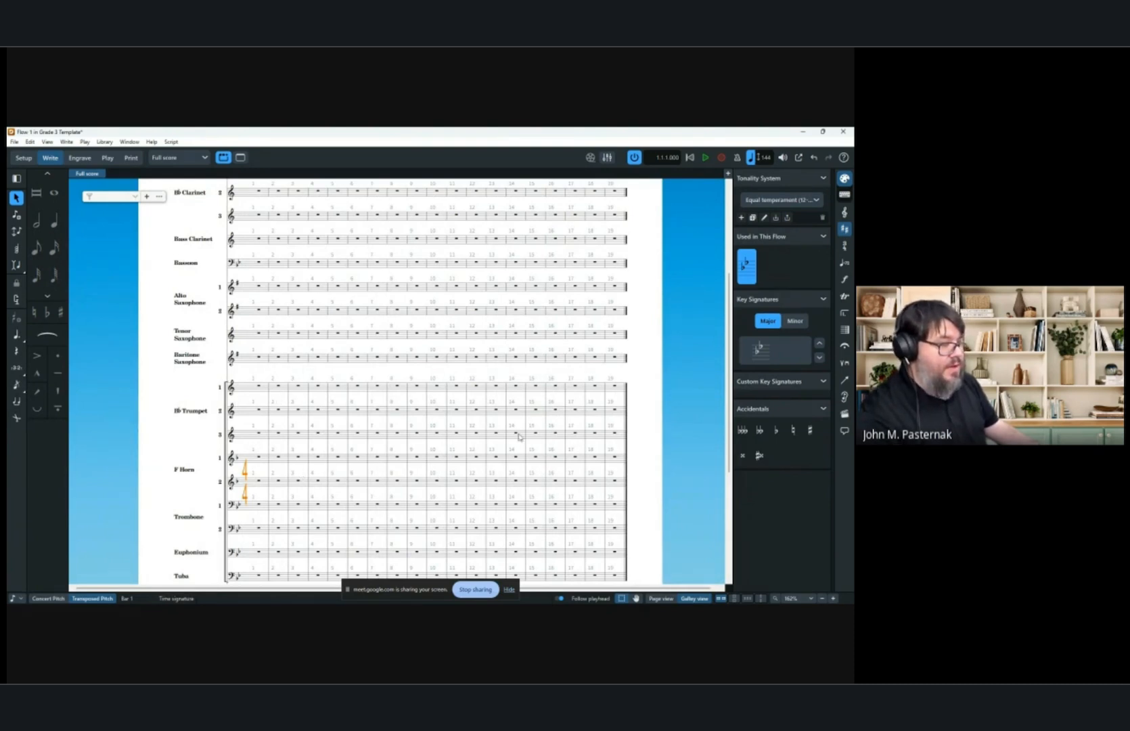
Replace the opening time signature with [2+2+3]/8.
{"action": "scroll", "coordinate": [519, 439], "scroll_direction": "up", "scroll_amount": 1}
{"action": "scroll", "coordinate": [473, 315], "scroll_direction": "down", "scroll_amount": 2}
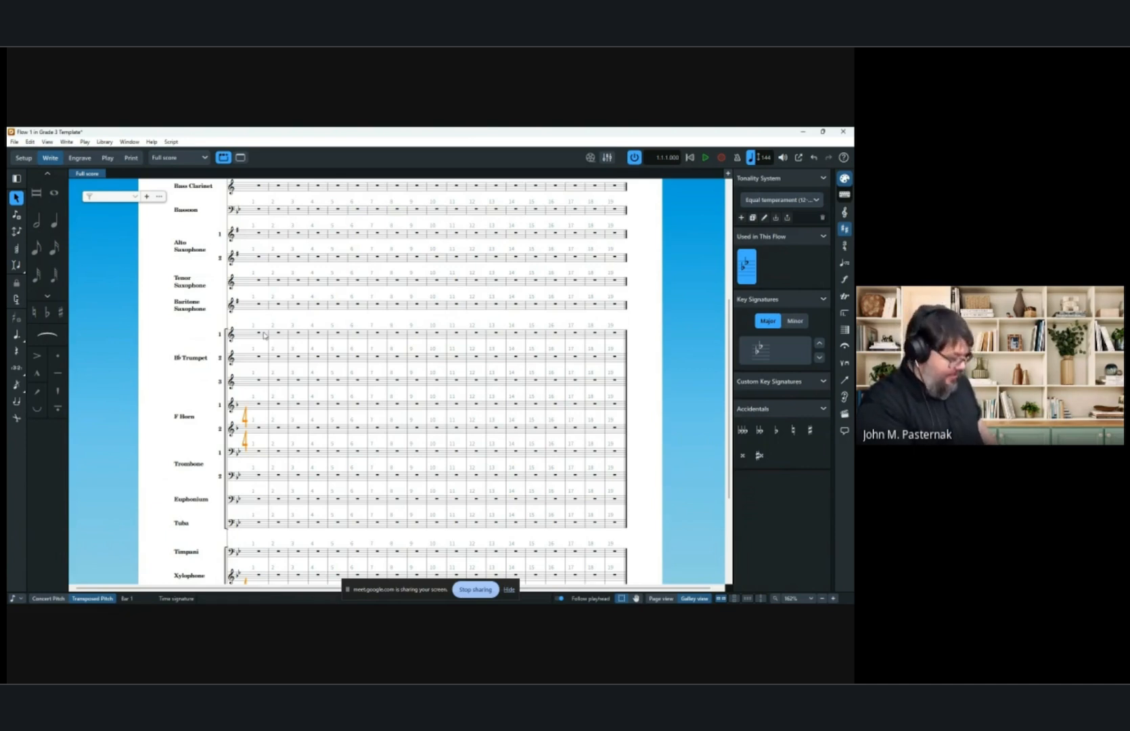
{"action": "key", "text": "shift+m"}
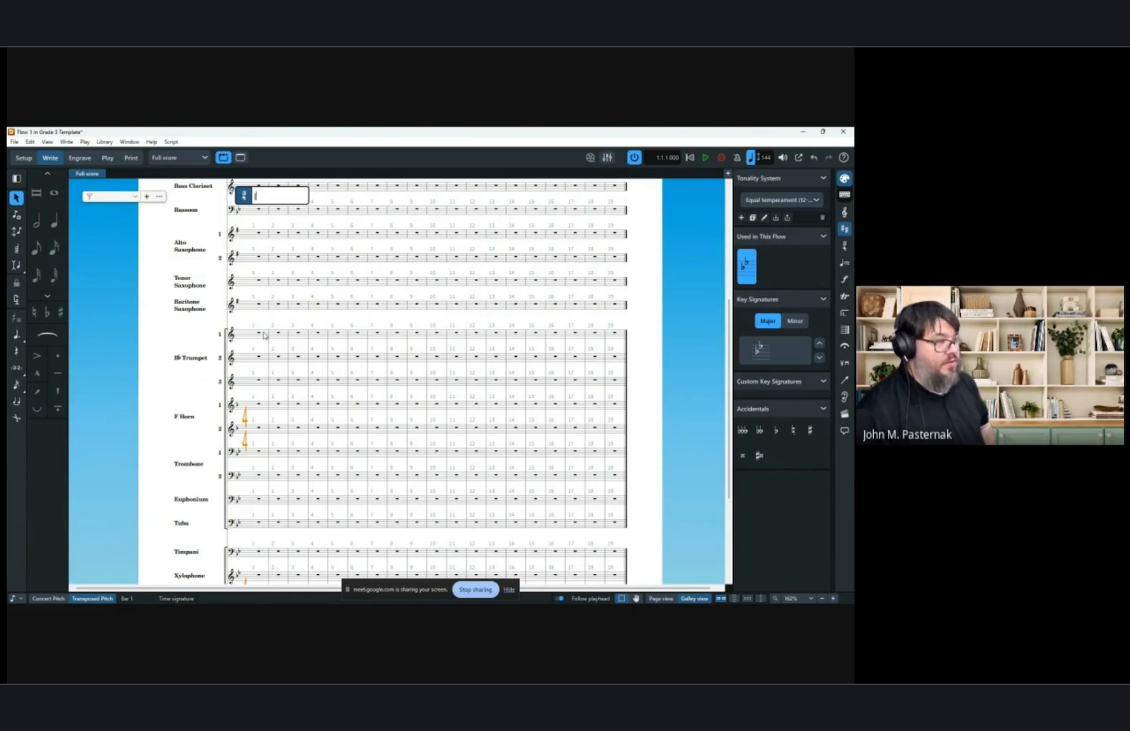
{"action": "type", "text": "2+2+3"}
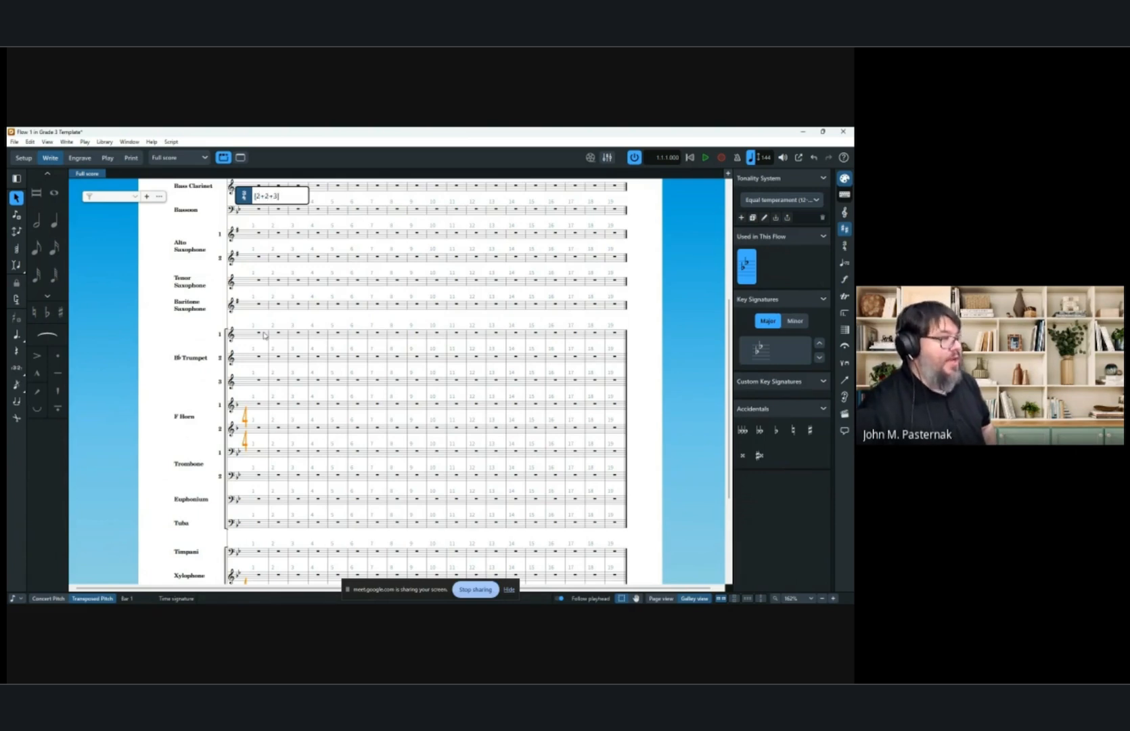
{"action": "type", "text": "]/8"}
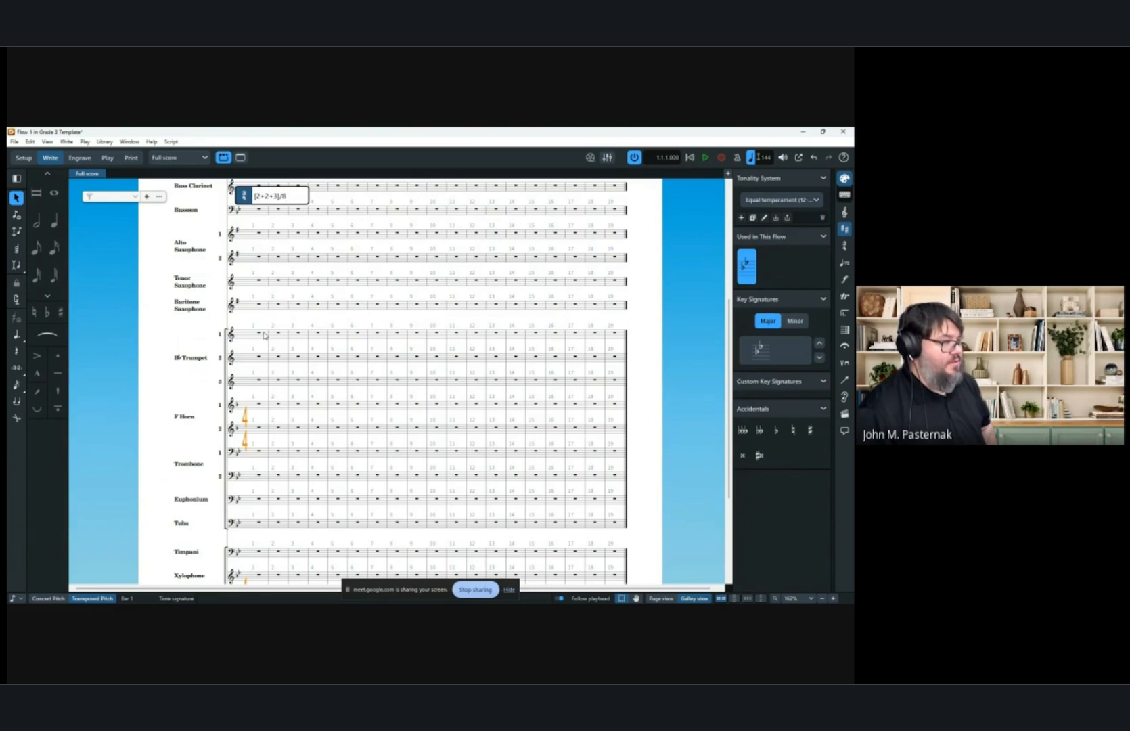
{"action": "key", "text": "Return"}
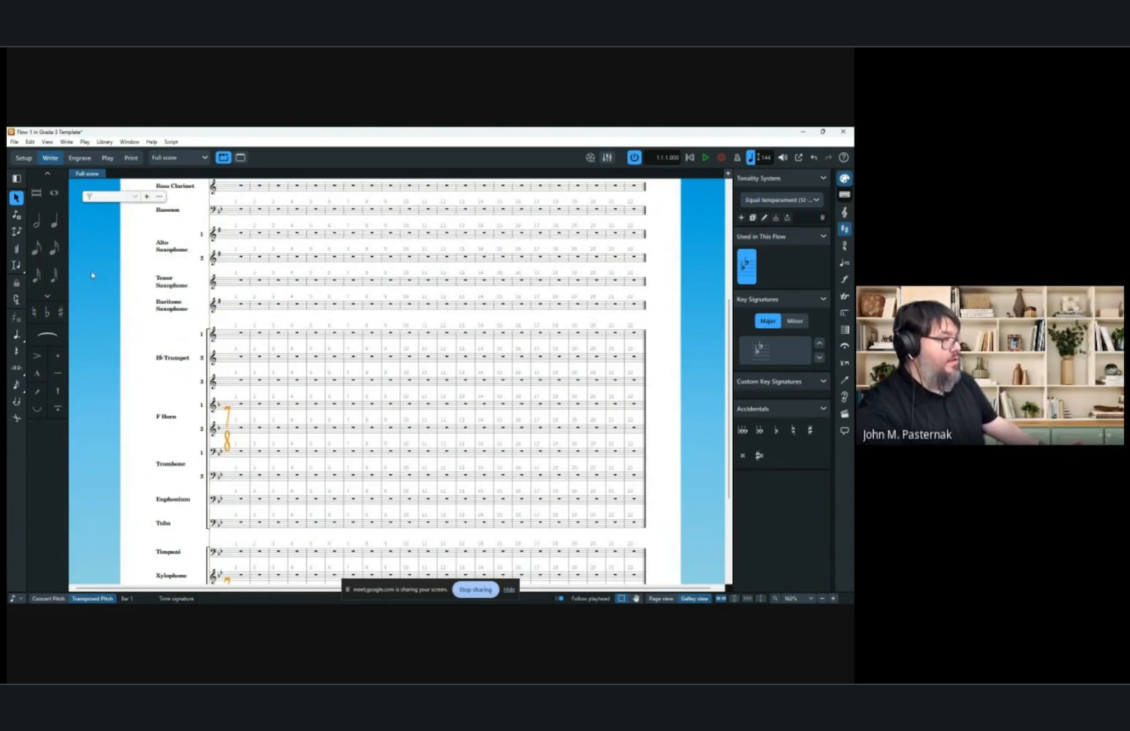
Enter eighth-note D notes into bar 1 of the first trumpet staff.
{"action": "left_click", "coordinate": [37, 248]}
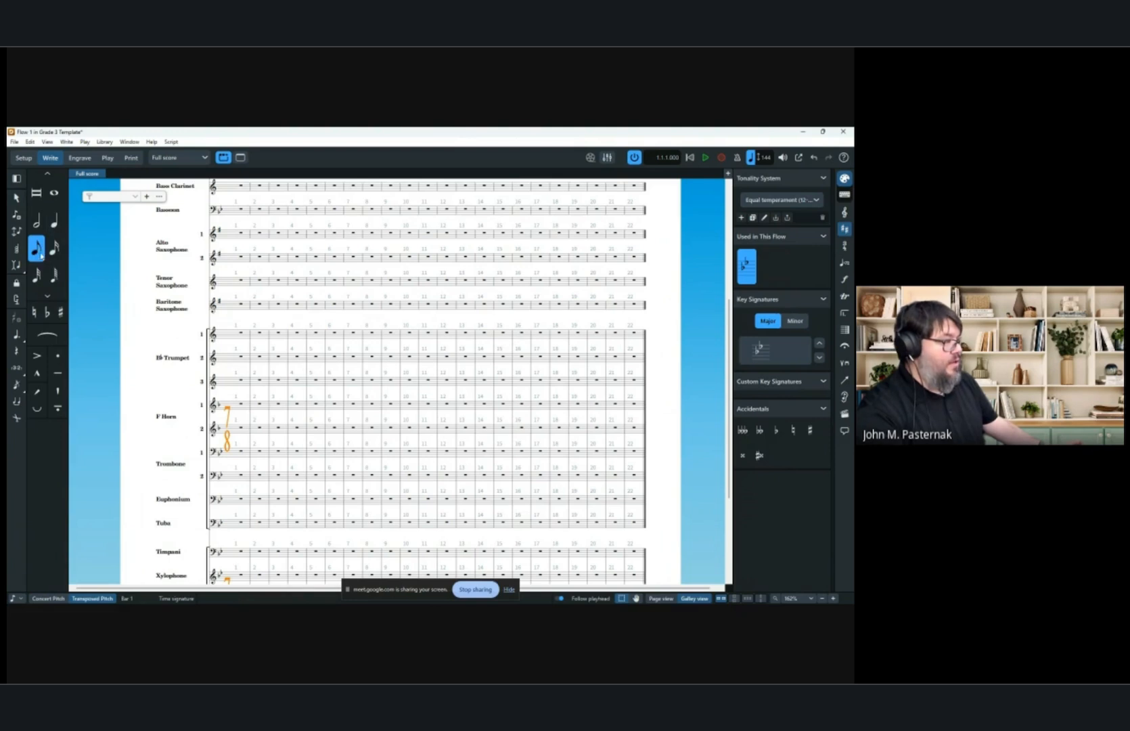
{"action": "left_click", "coordinate": [233, 343]}
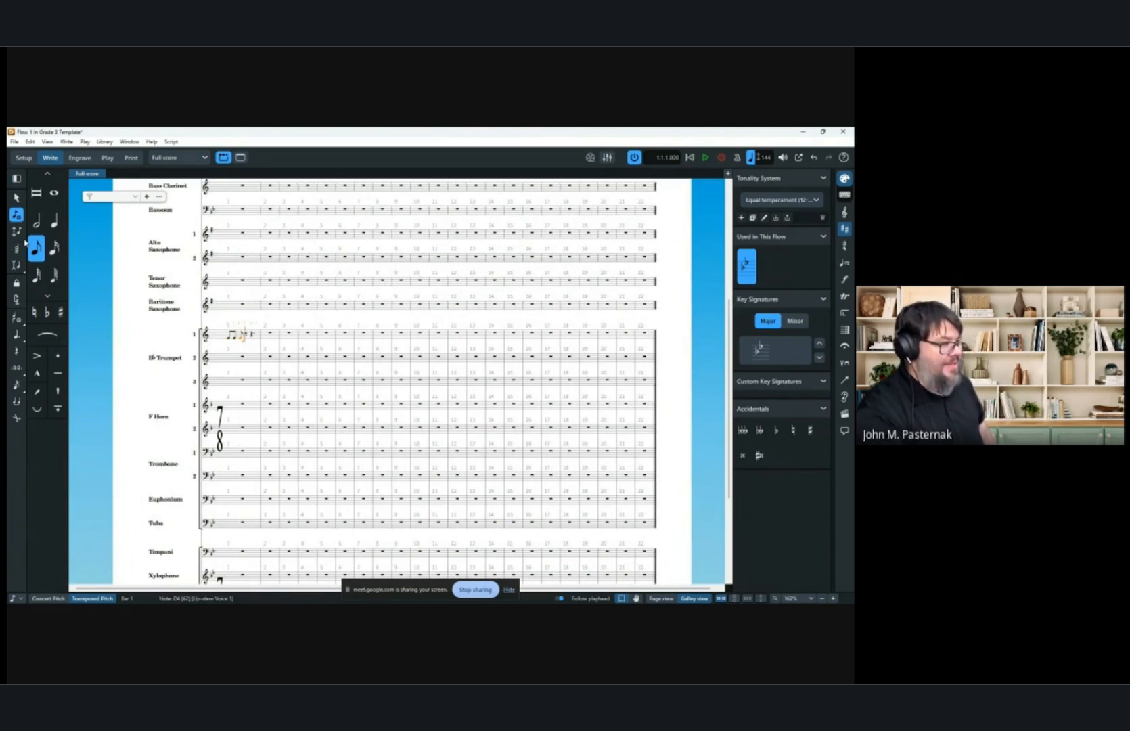
{"action": "key", "text": "d"}
{"action": "key", "text": "d"}
{"action": "key", "text": "d"}
{"action": "key", "text": "d"}
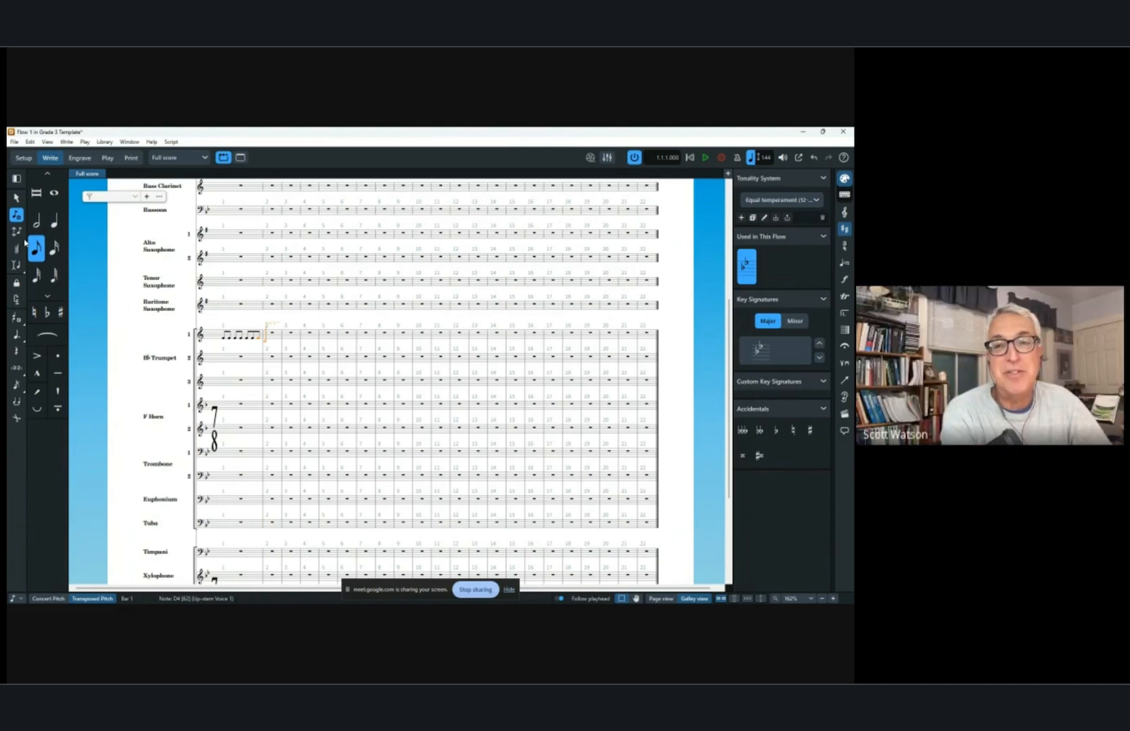
{"action": "key", "text": "Escape"}
Add a [3+2+2]/8 time signature at bar 2 of the first trumpet staff.
{"action": "left_click", "coordinate": [274, 338]}
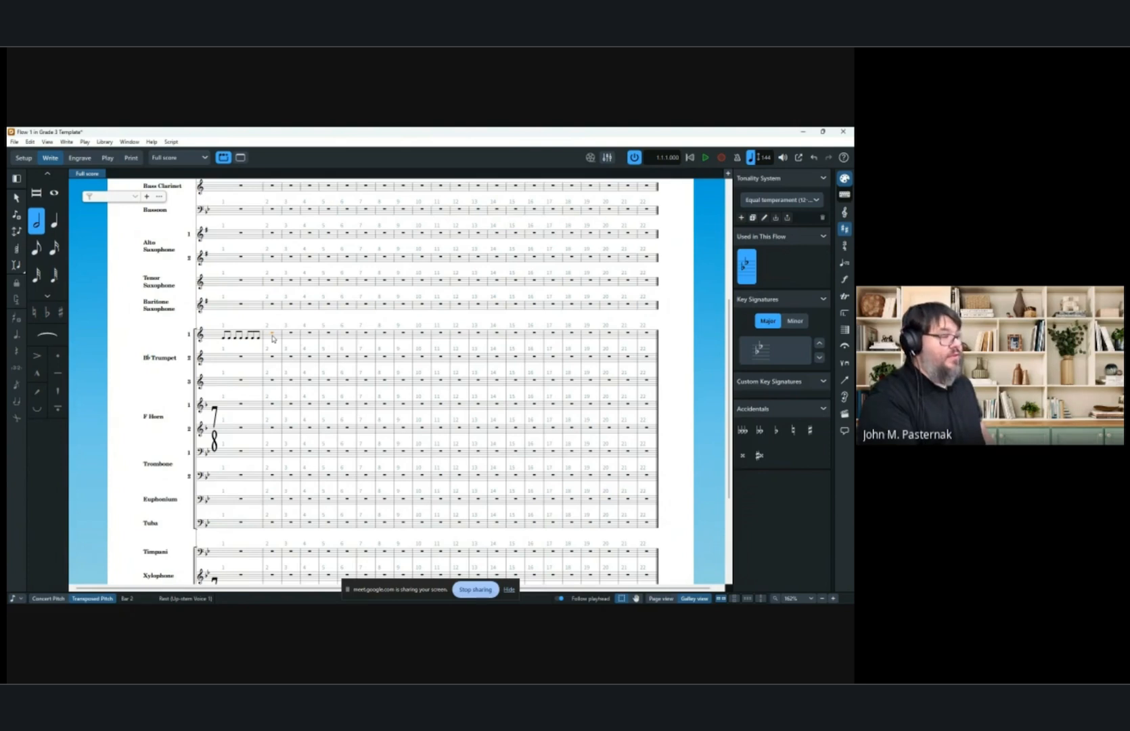
{"action": "key", "text": "shift+k"}
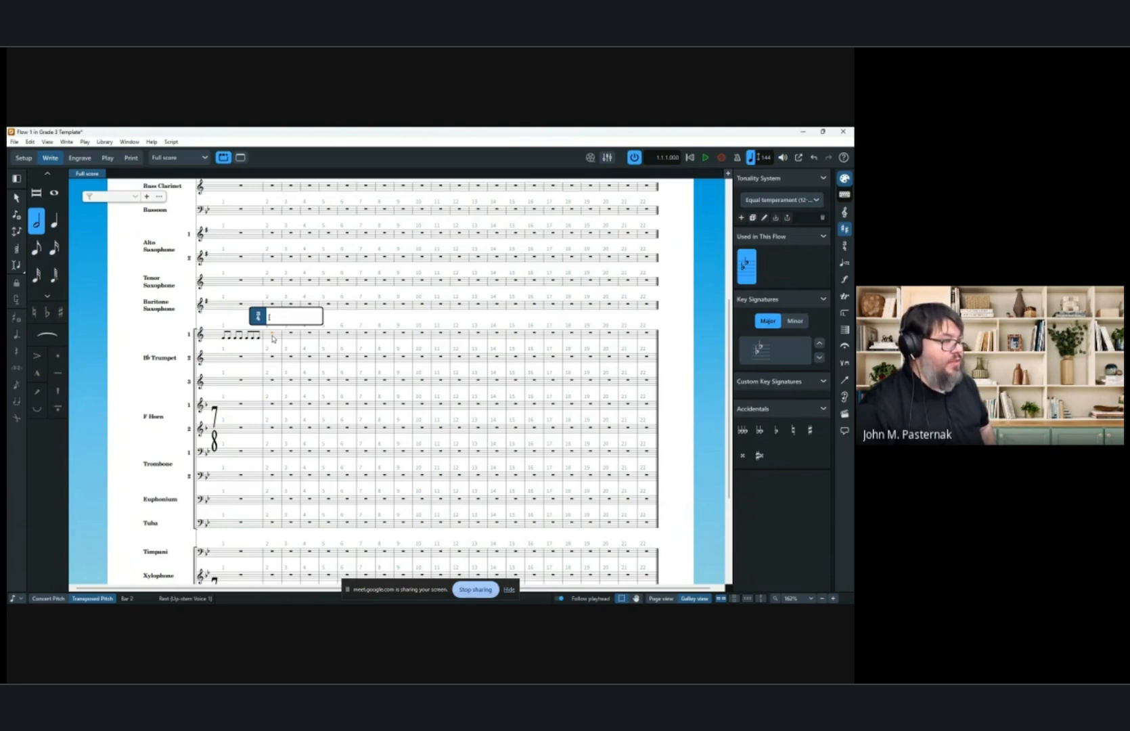
{"action": "type", "text": "[3+2+2"}
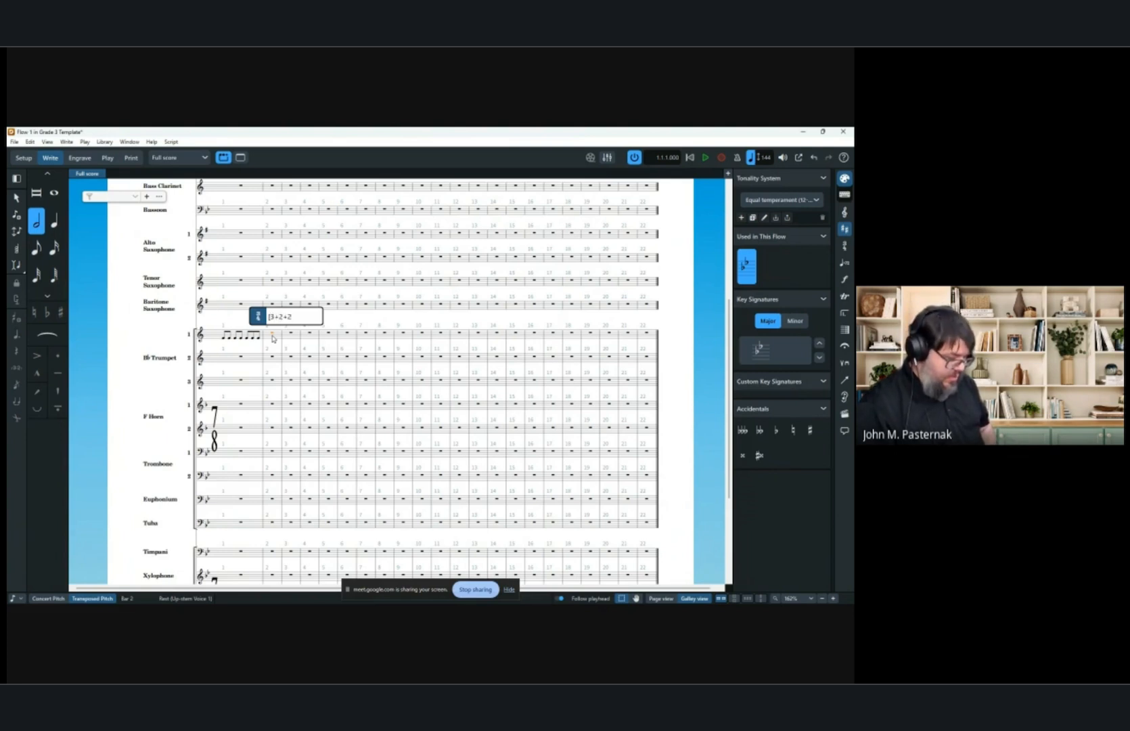
{"action": "type", "text": "]/8"}
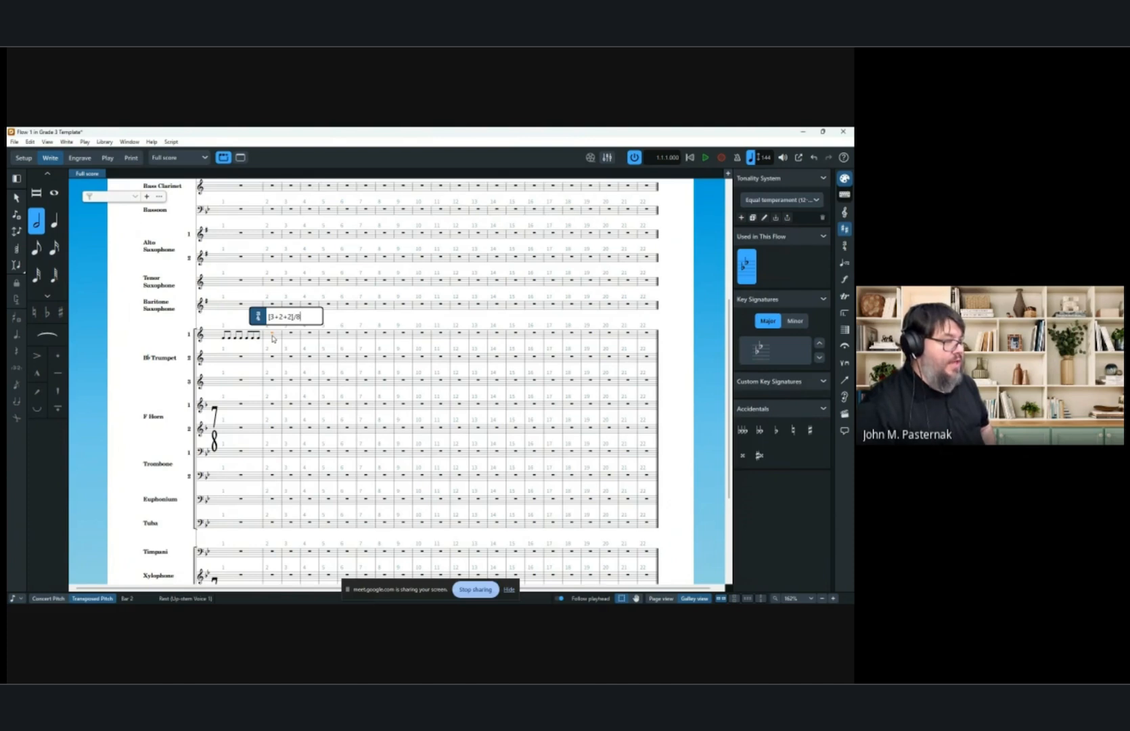
{"action": "key", "text": "Return"}
Hide the bar 2 time signature through its properties.
{"action": "scroll", "coordinate": [270, 338], "scroll_direction": "down", "scroll_amount": 5}
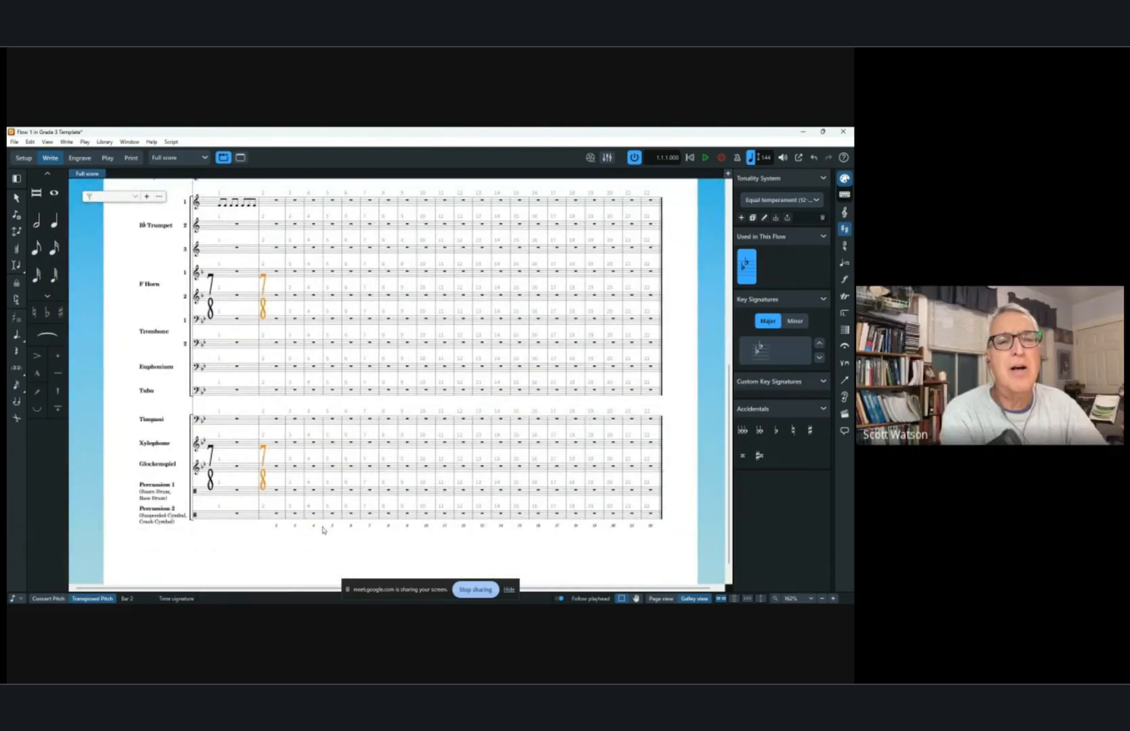
{"action": "left_click", "coordinate": [318, 598]}
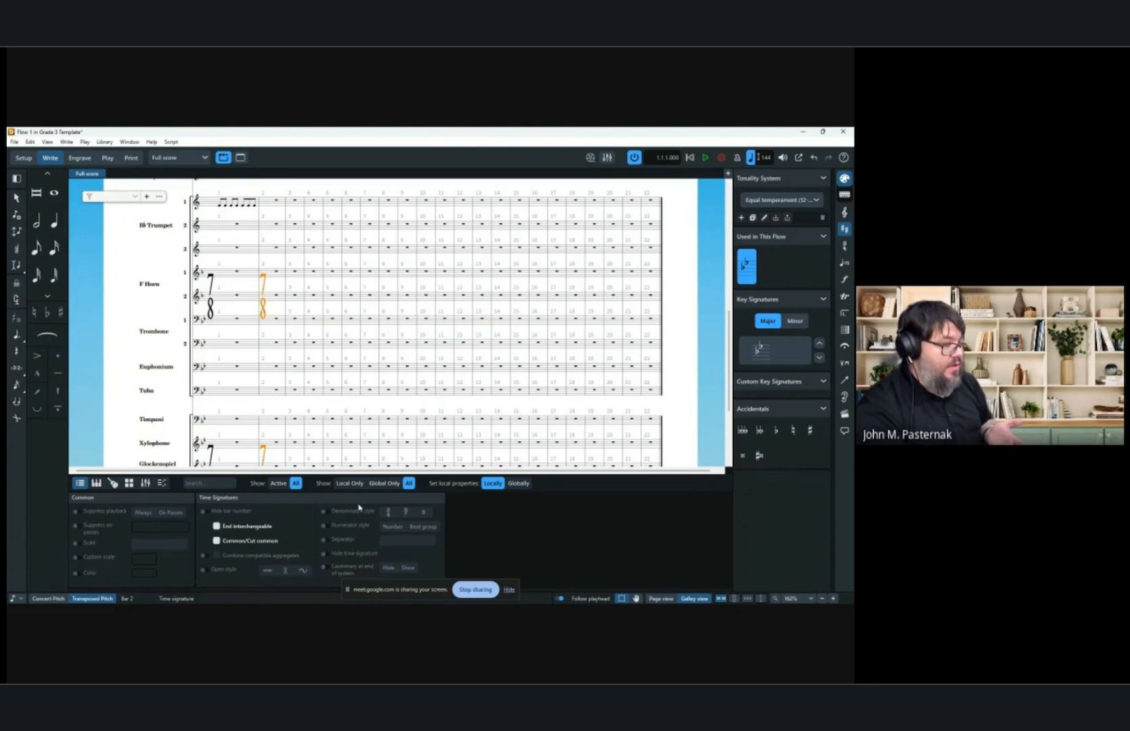
{"action": "scroll", "coordinate": [193, 383], "scroll_direction": "down", "scroll_amount": 1}
{"action": "scroll", "coordinate": [194, 383], "scroll_direction": "down", "scroll_amount": 1}
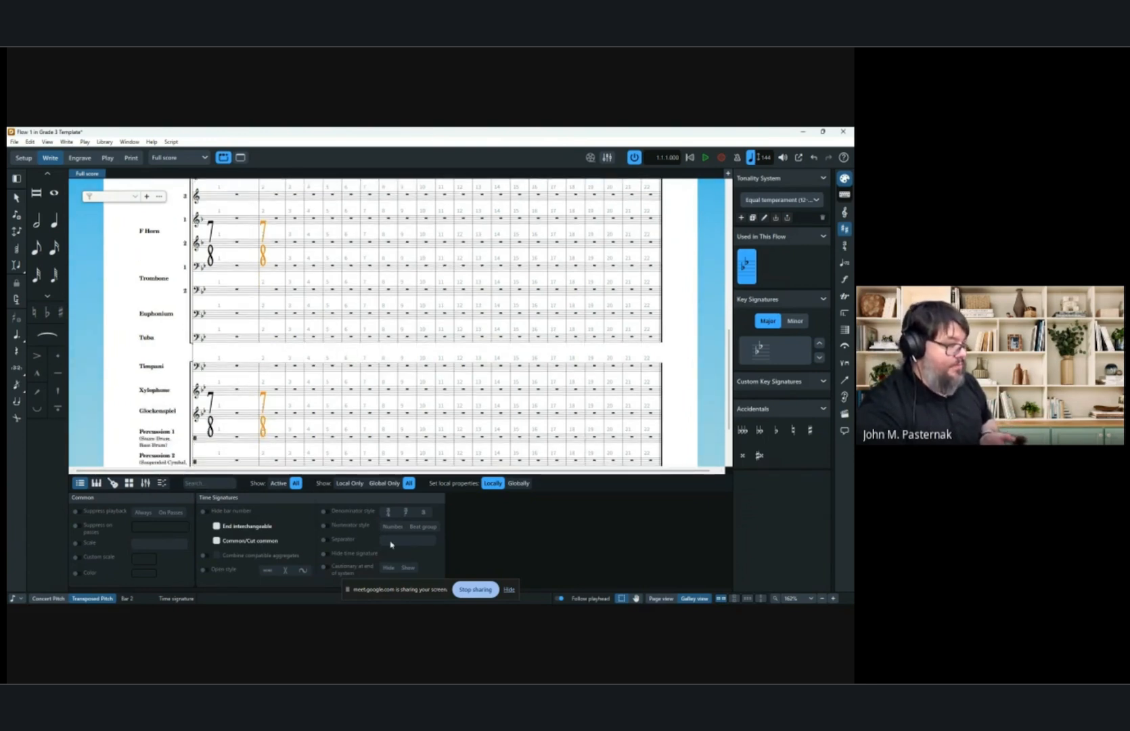
{"action": "left_click", "coordinate": [325, 554]}
{"action": "scroll", "coordinate": [274, 238], "scroll_direction": "up", "scroll_amount": 3}
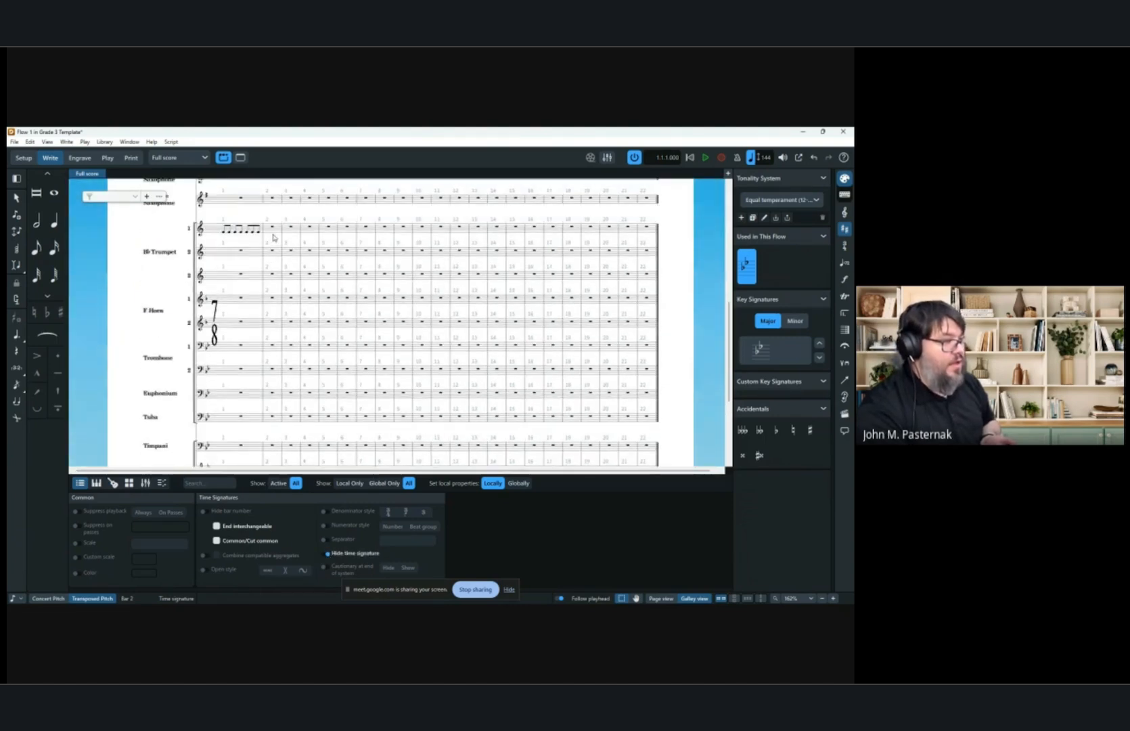
{"action": "scroll", "coordinate": [274, 238], "scroll_direction": "up", "scroll_amount": 5}
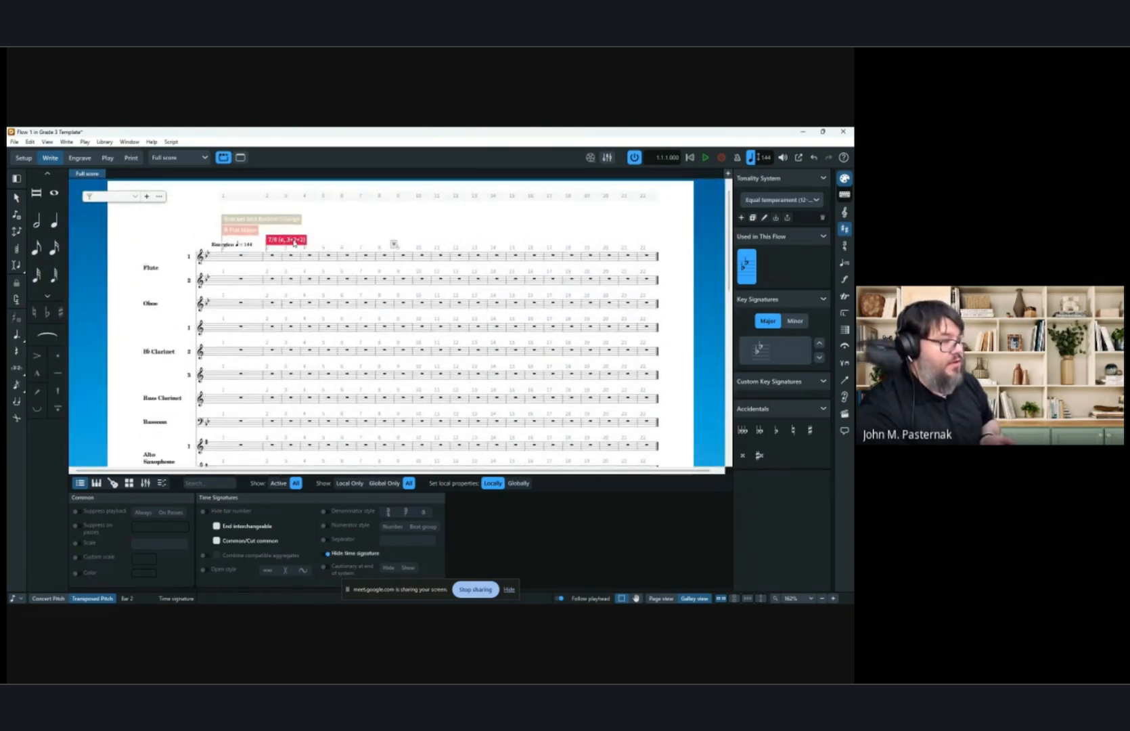
{"action": "left_click", "coordinate": [48, 142]}
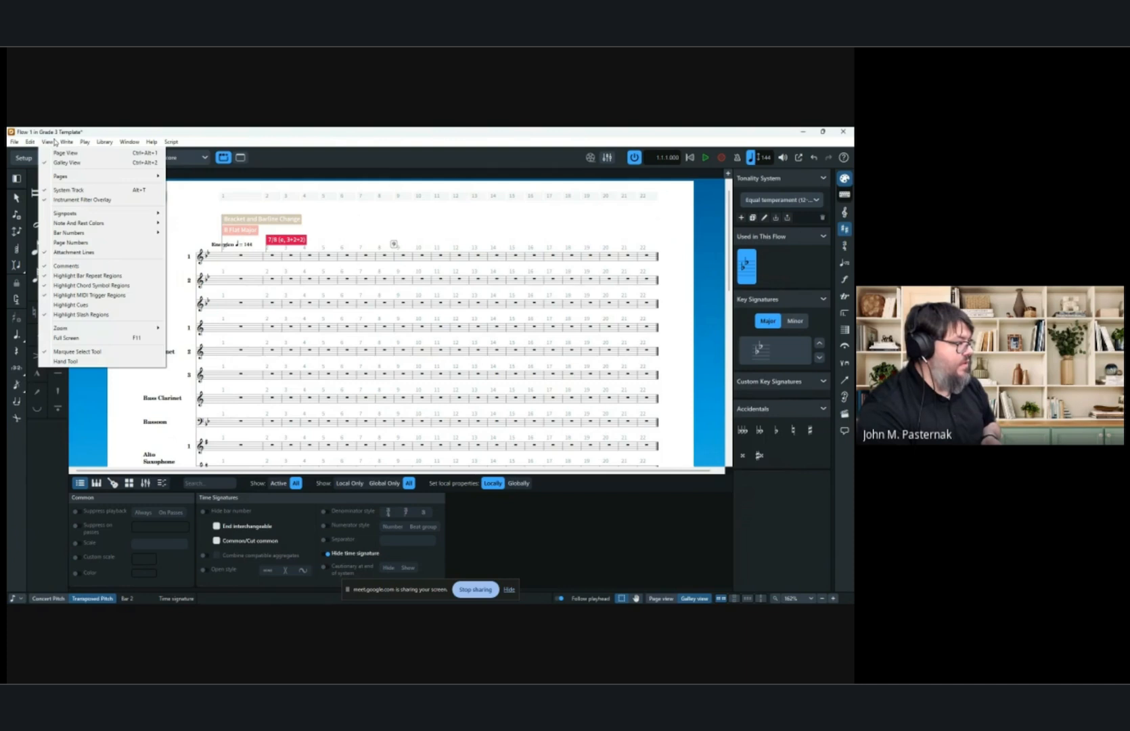
{"action": "mouse_move", "coordinate": [83, 218]}
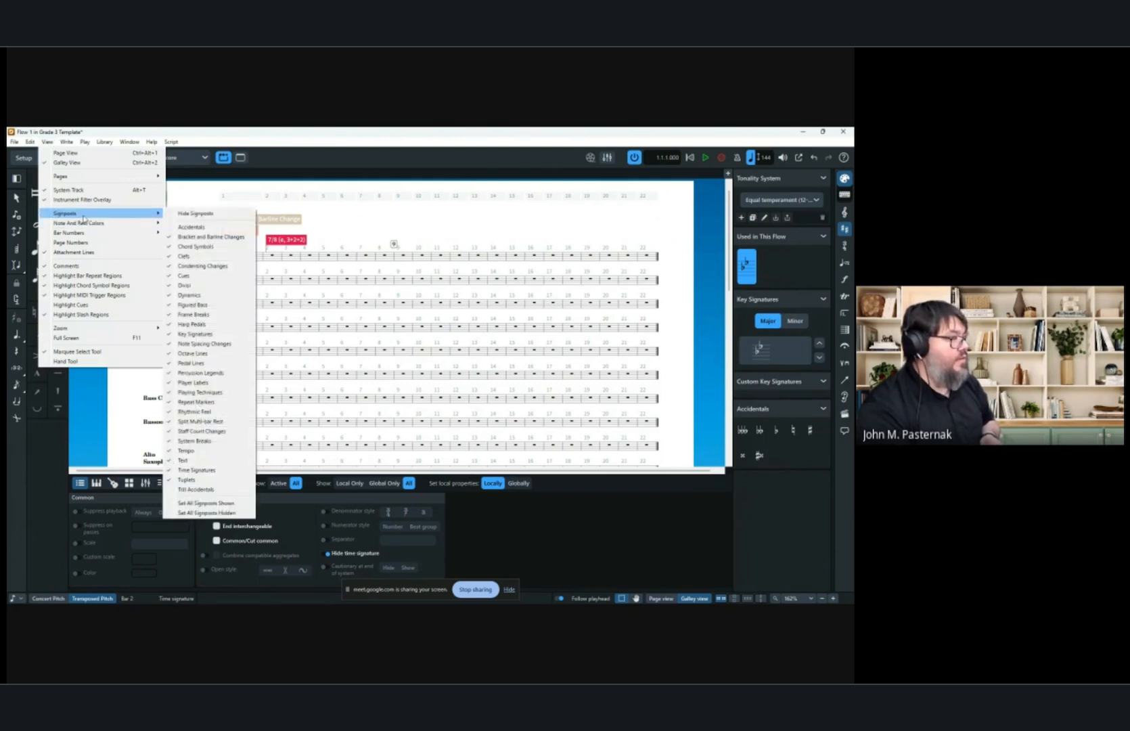
{"action": "left_click", "coordinate": [404, 224]}
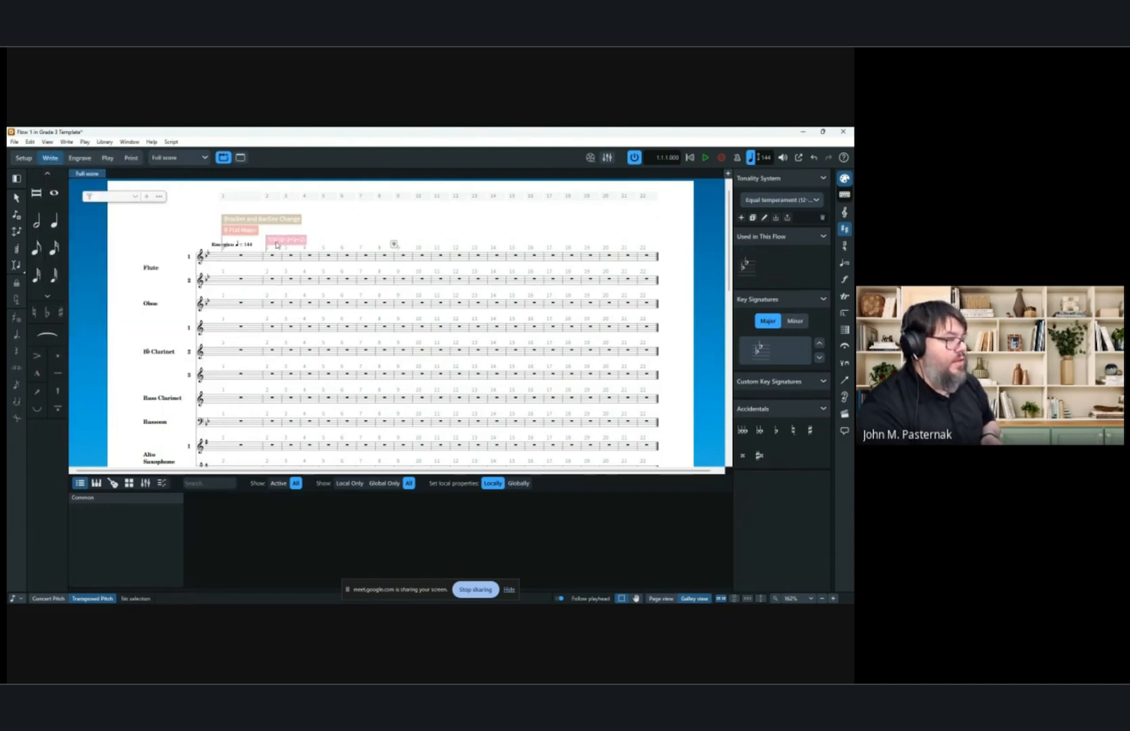
Copy the first trumpet's bar 1 notes and paste them into bar 2.
{"action": "scroll", "coordinate": [302, 264], "scroll_direction": "down", "scroll_amount": 3}
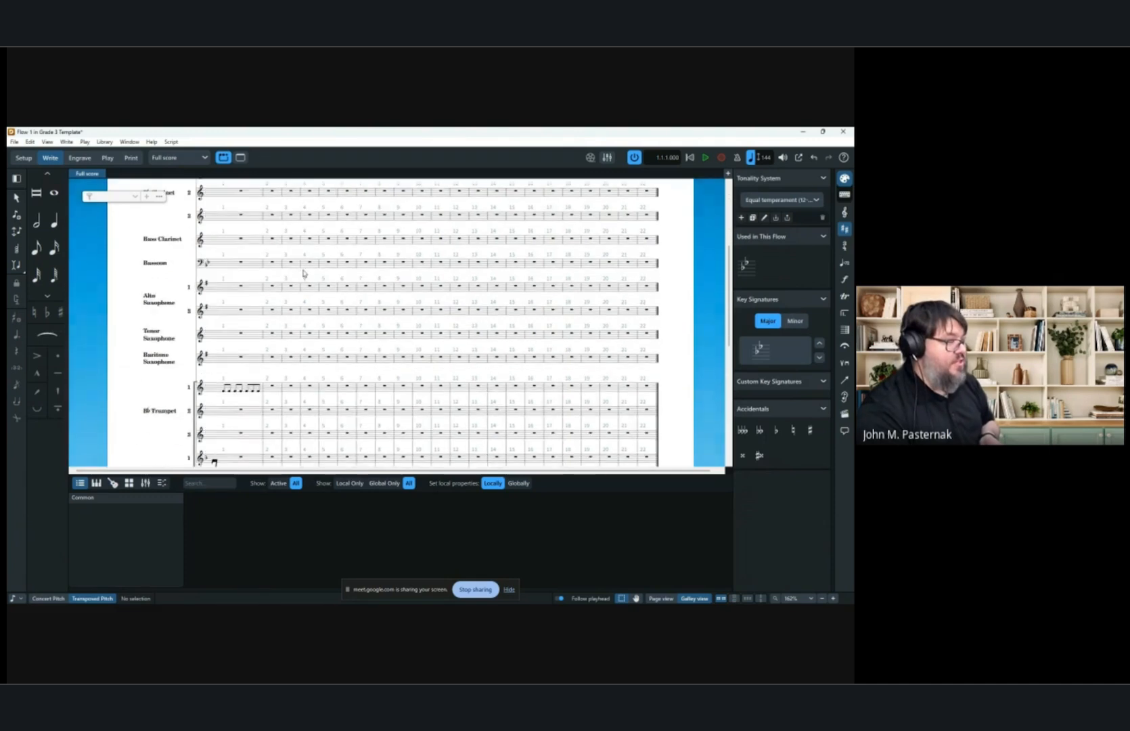
{"action": "left_click", "coordinate": [234, 391]}
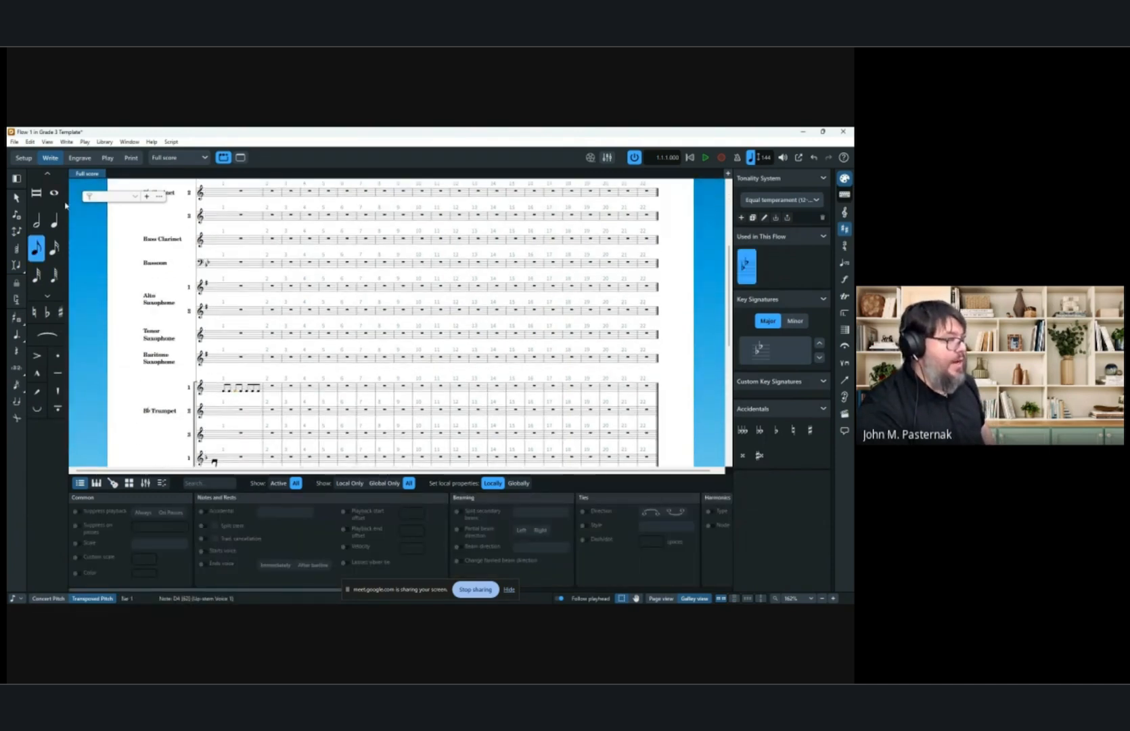
{"action": "left_click", "coordinate": [16, 197]}
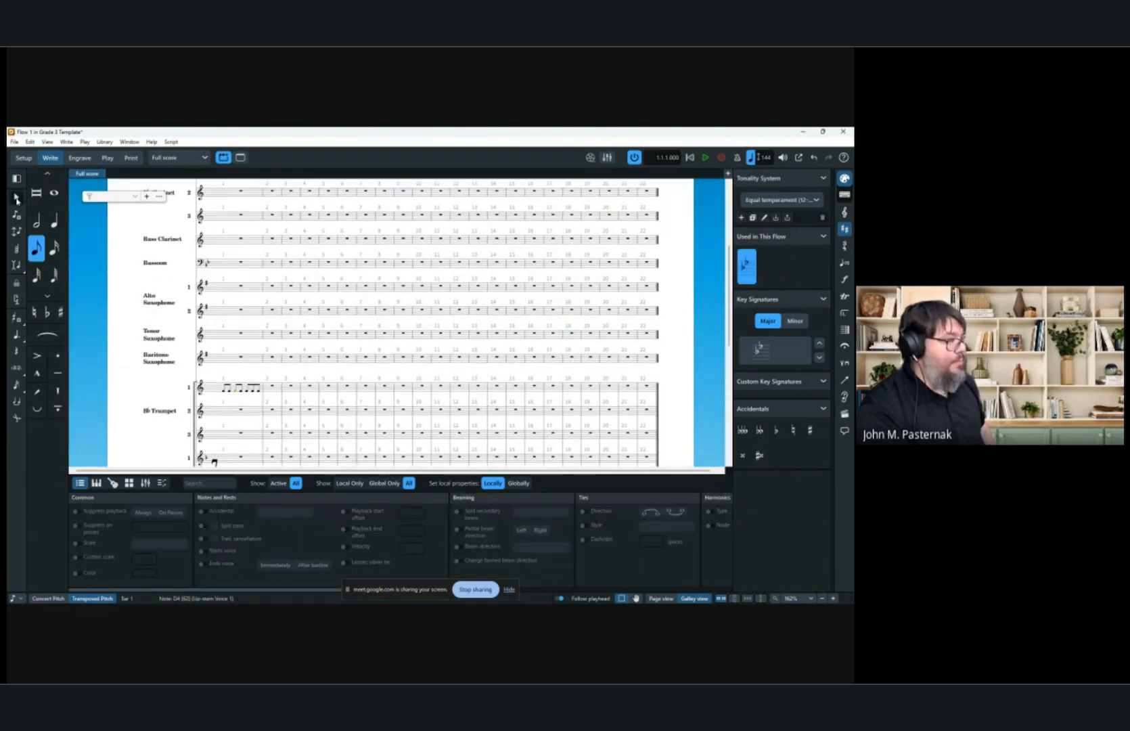
{"action": "left_click", "coordinate": [249, 389]}
{"action": "key", "text": "ctrl+c"}
{"action": "left_click", "coordinate": [274, 388]}
{"action": "key", "text": "ctrl+v"}
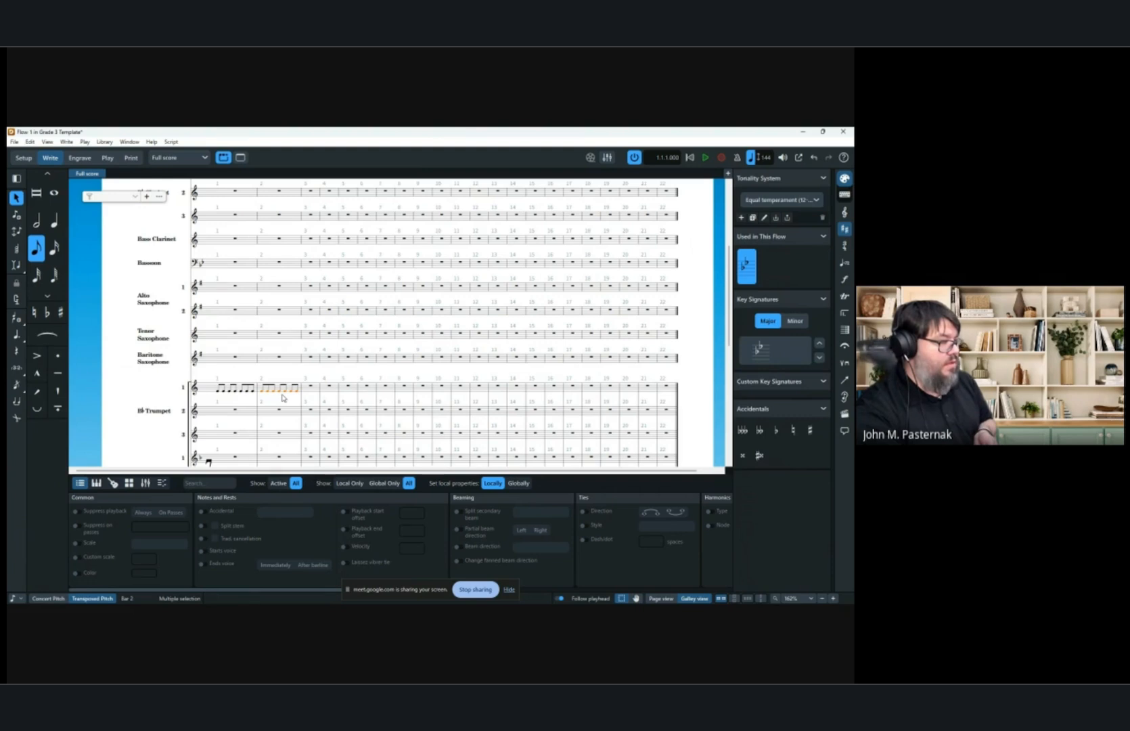
Switch the score to page view.
{"action": "scroll", "coordinate": [283, 398], "scroll_direction": "up", "scroll_amount": 5}
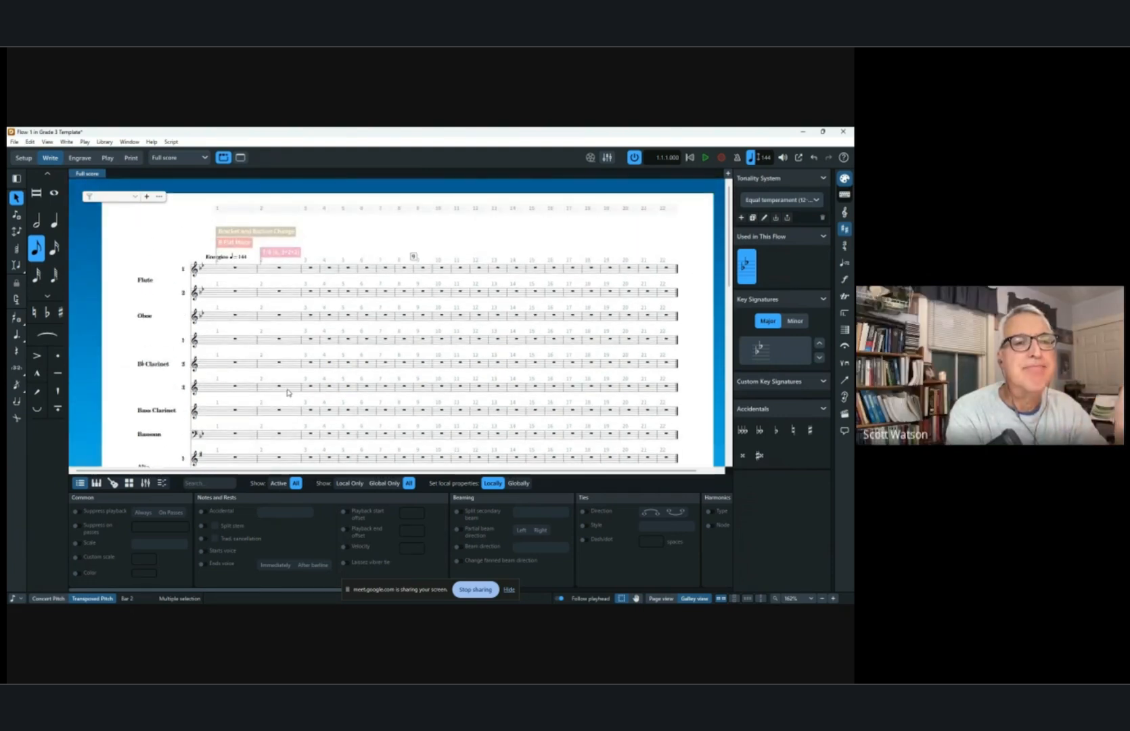
{"action": "scroll", "coordinate": [275, 368], "scroll_direction": "down", "scroll_amount": 2}
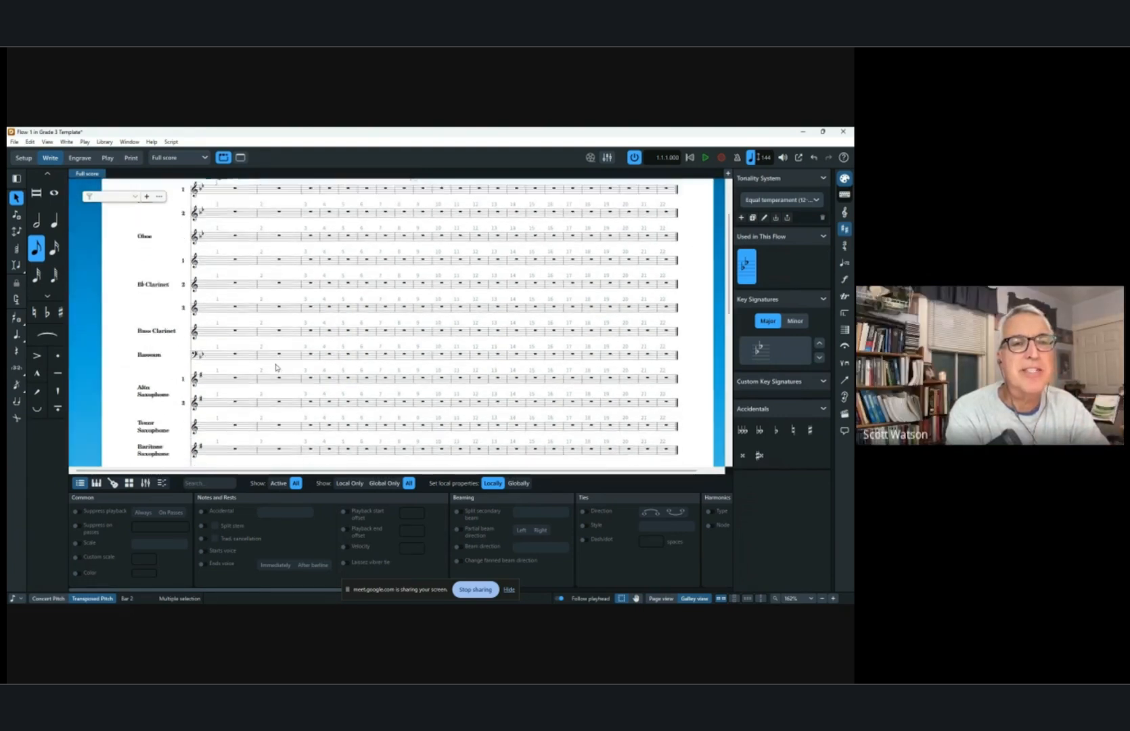
{"action": "scroll", "coordinate": [275, 367], "scroll_direction": "down", "scroll_amount": 6}
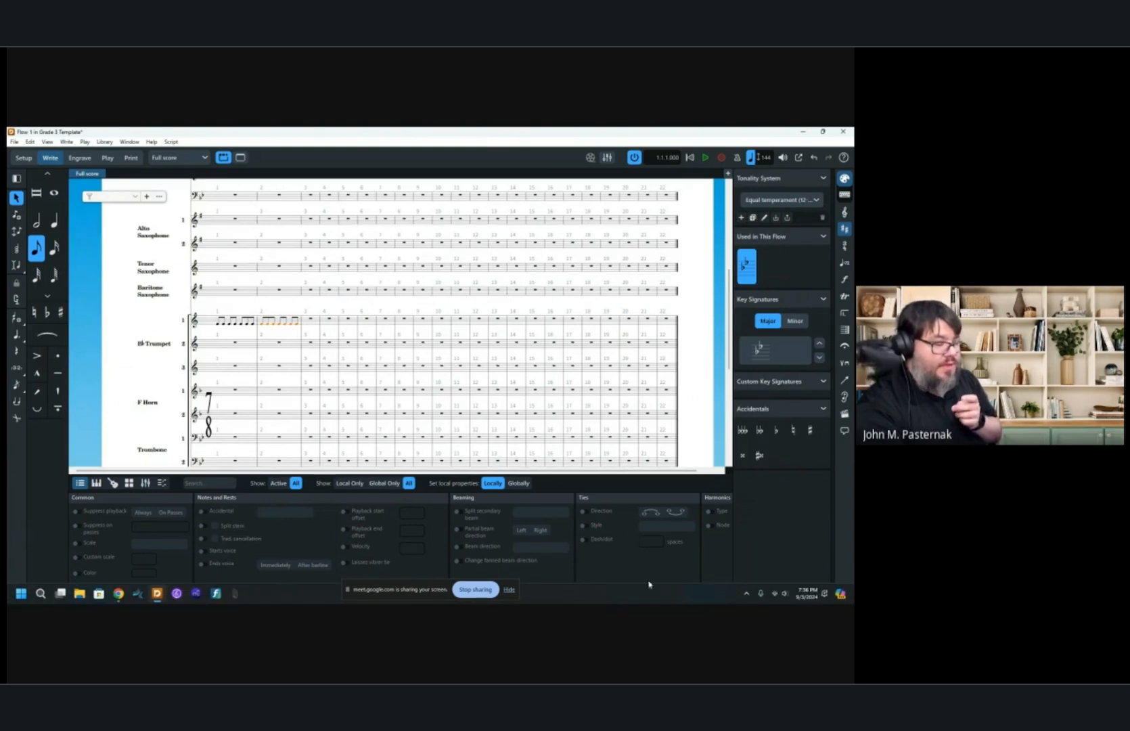
{"action": "left_click", "coordinate": [661, 599]}
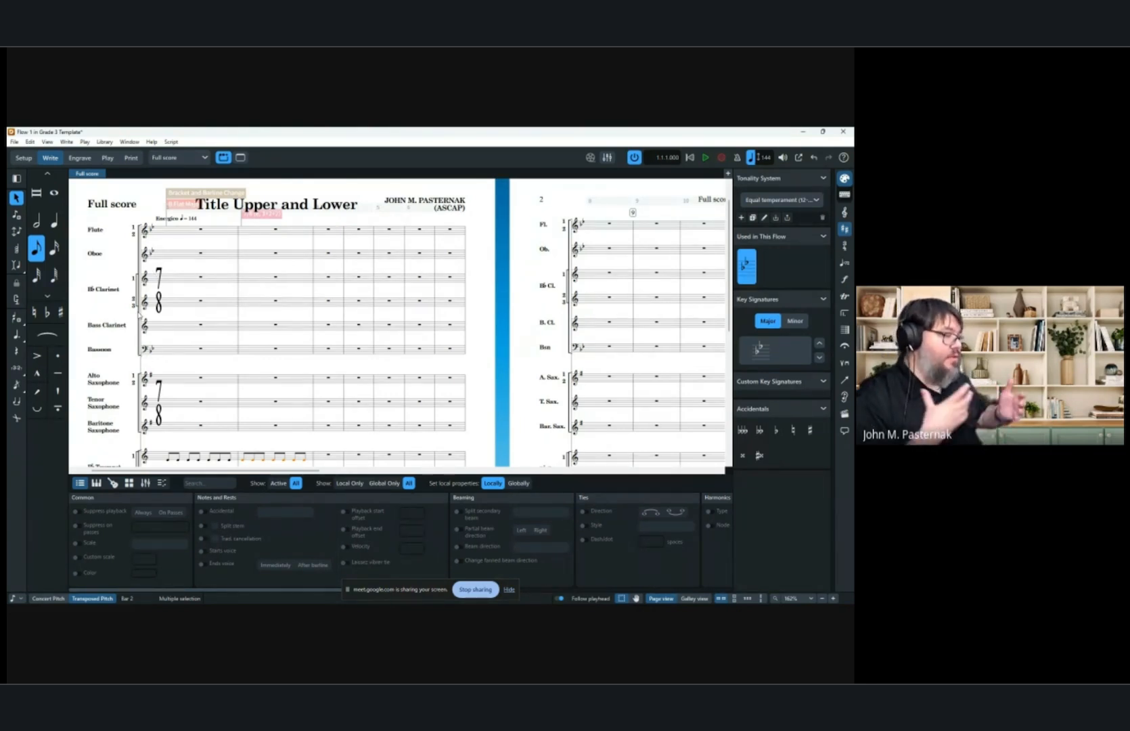
{"action": "left_click", "coordinate": [295, 591]}
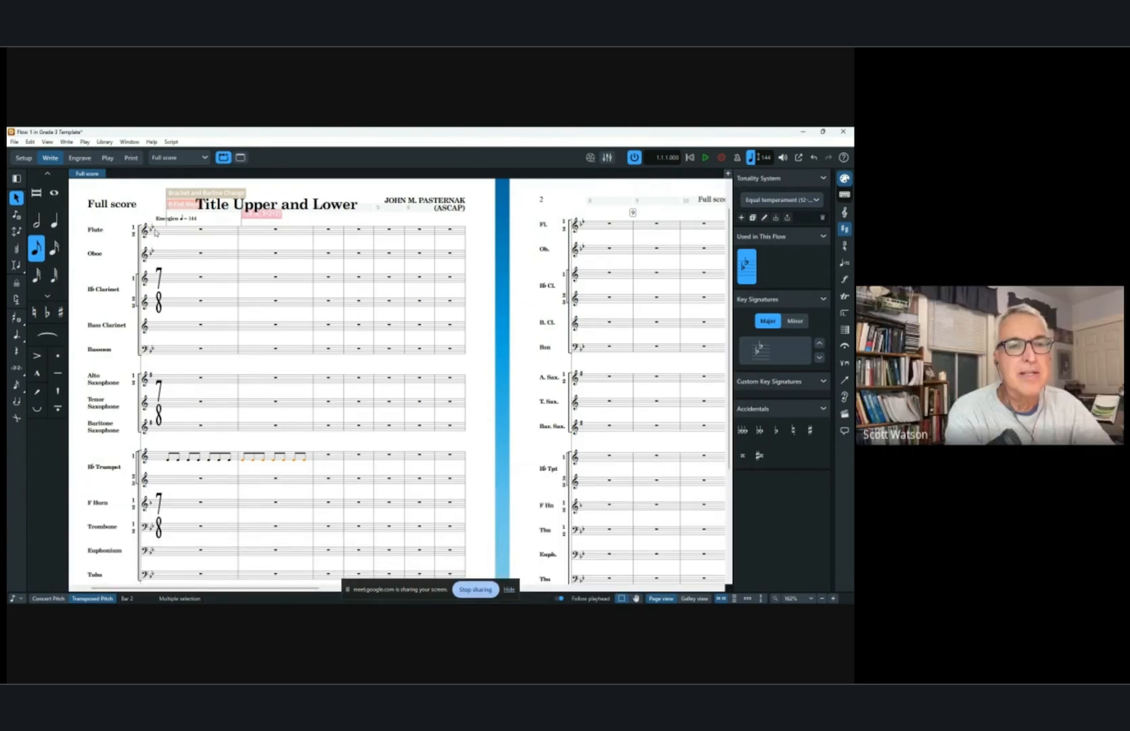
{"action": "scroll", "coordinate": [160, 244], "scroll_direction": "down", "scroll_amount": 1}
{"action": "scroll", "coordinate": [160, 244], "scroll_direction": "up", "scroll_amount": 1}
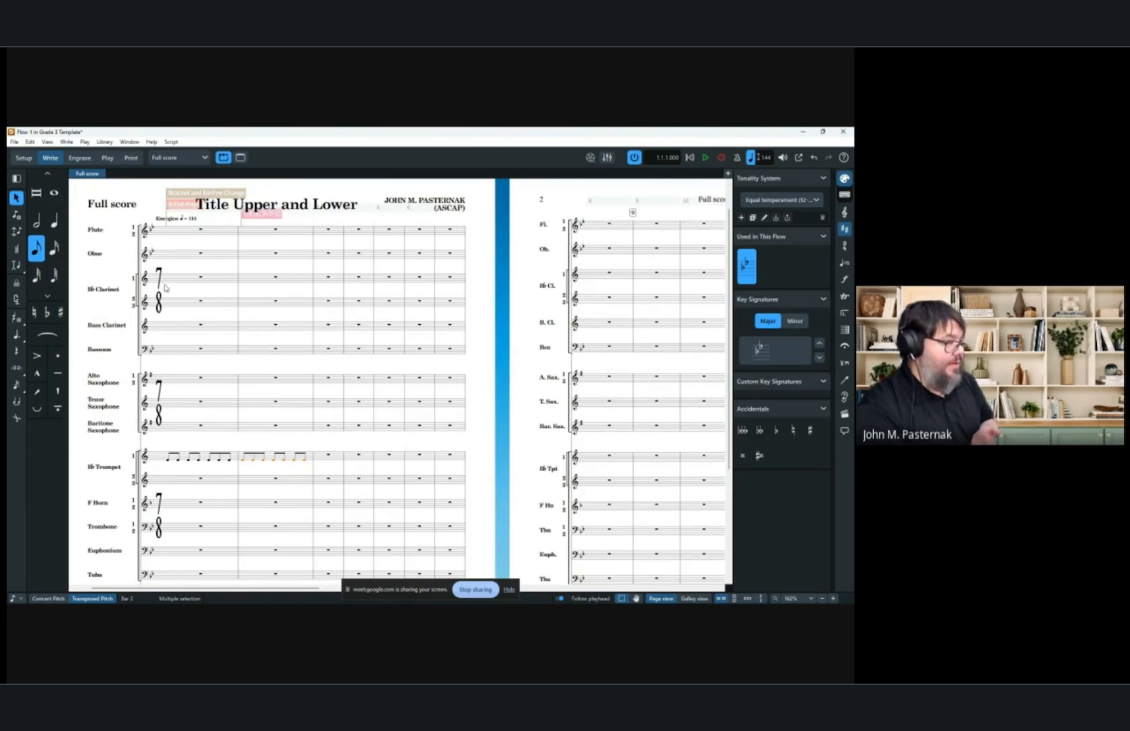
{"action": "scroll", "coordinate": [166, 288], "scroll_direction": "down", "scroll_amount": 2}
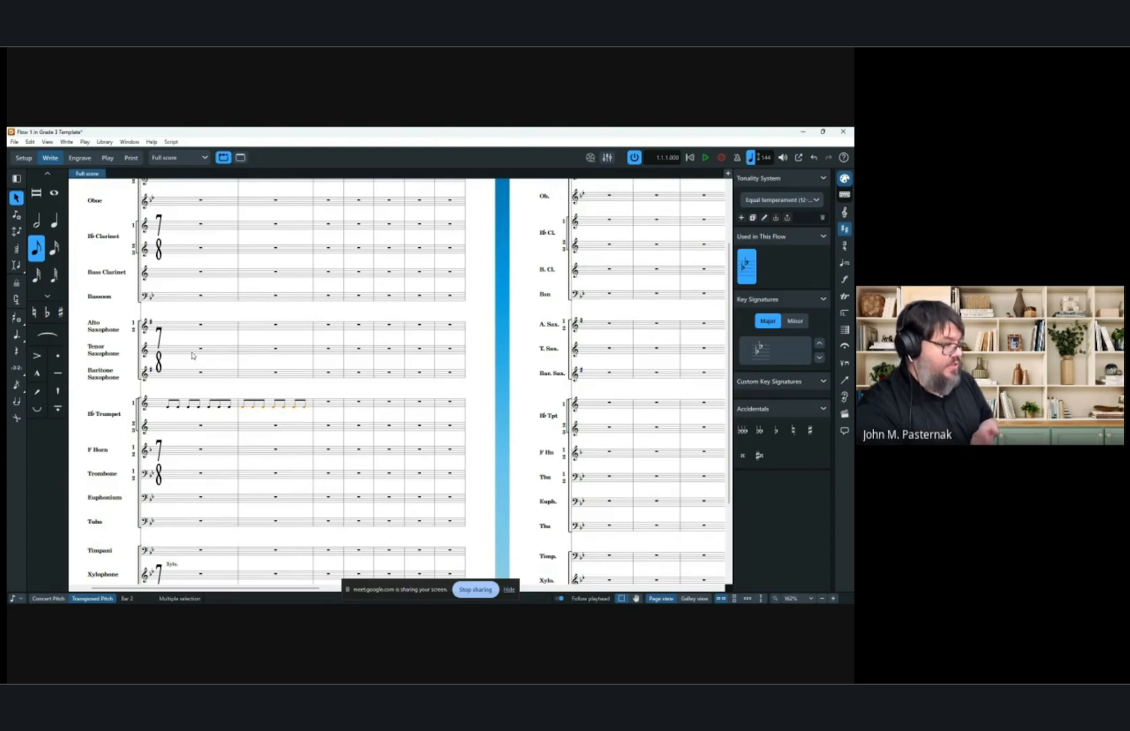
{"action": "scroll", "coordinate": [193, 354], "scroll_direction": "down", "scroll_amount": 2}
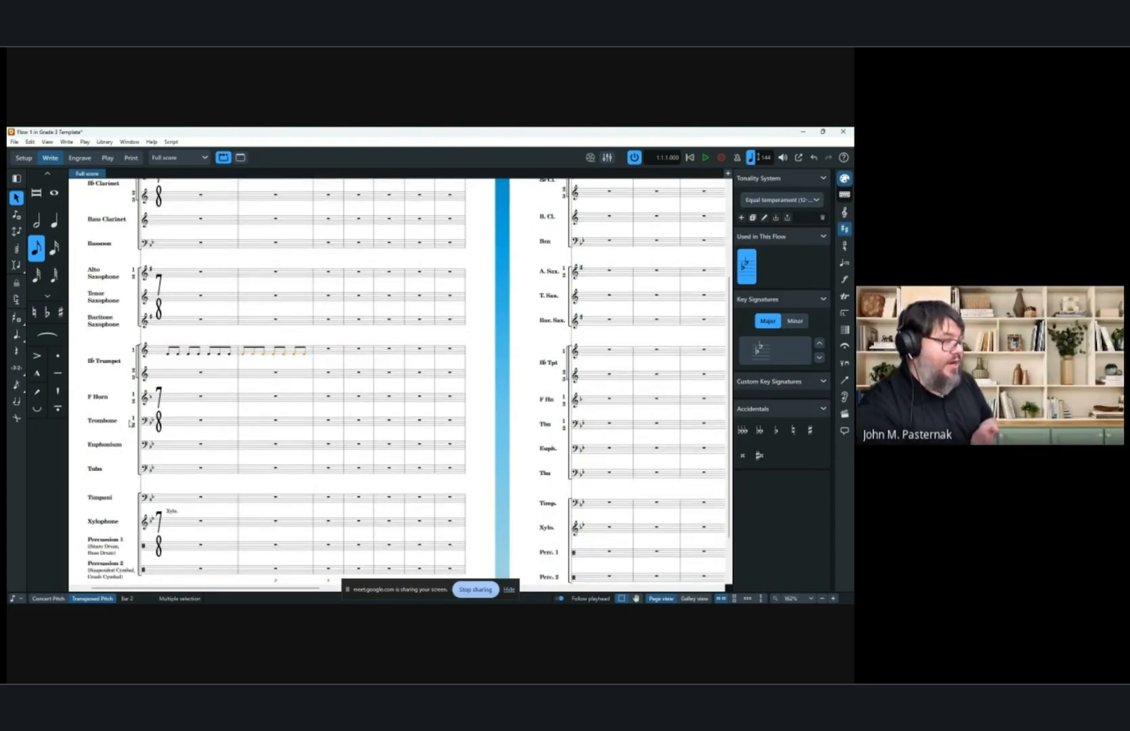
Try to rebracket the low brass staves in Engrave mode, then undo the bracket changes.
{"action": "left_click", "coordinate": [79, 157]}
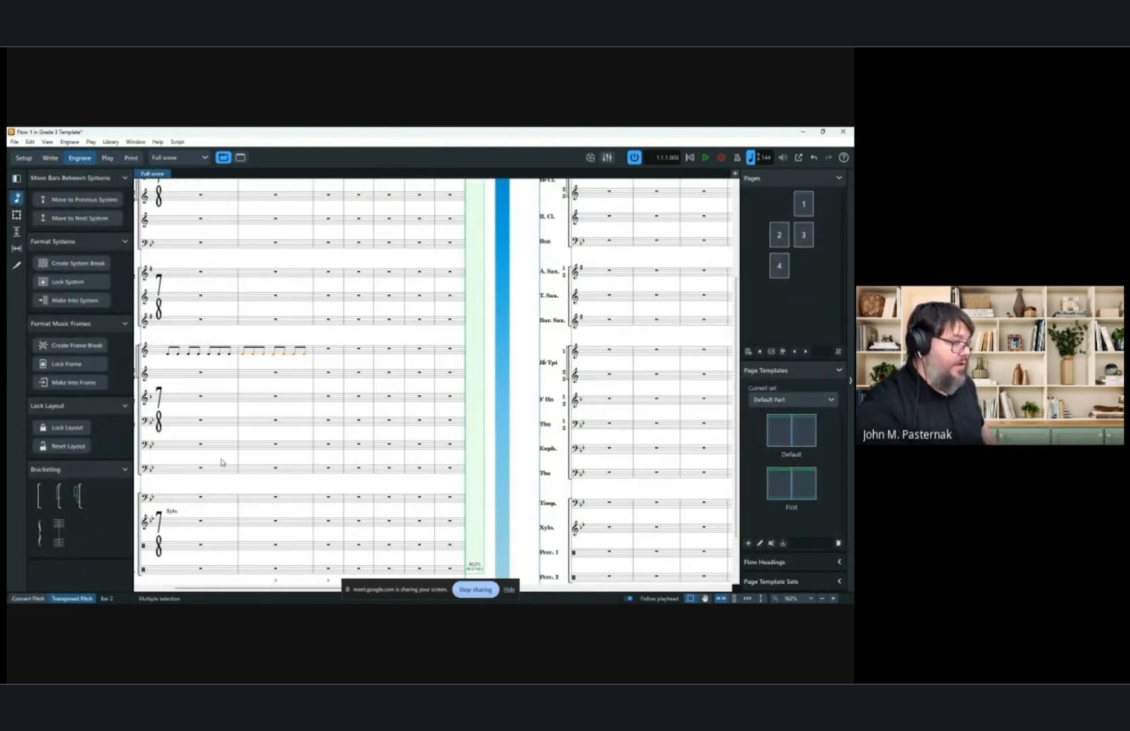
{"action": "scroll", "coordinate": [220, 464], "scroll_direction": "left", "scroll_amount": 3}
{"action": "left_click", "coordinate": [247, 476]}
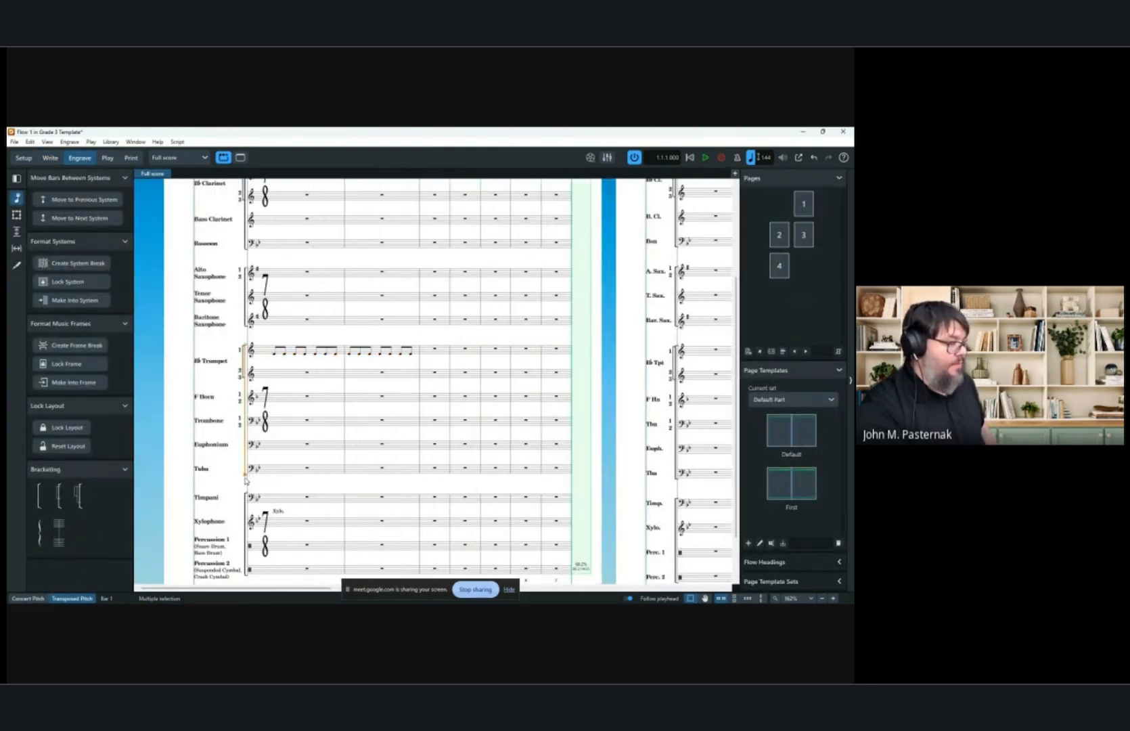
{"action": "left_click_drag", "start_coordinate": [246, 477], "coordinate": [245, 398]}
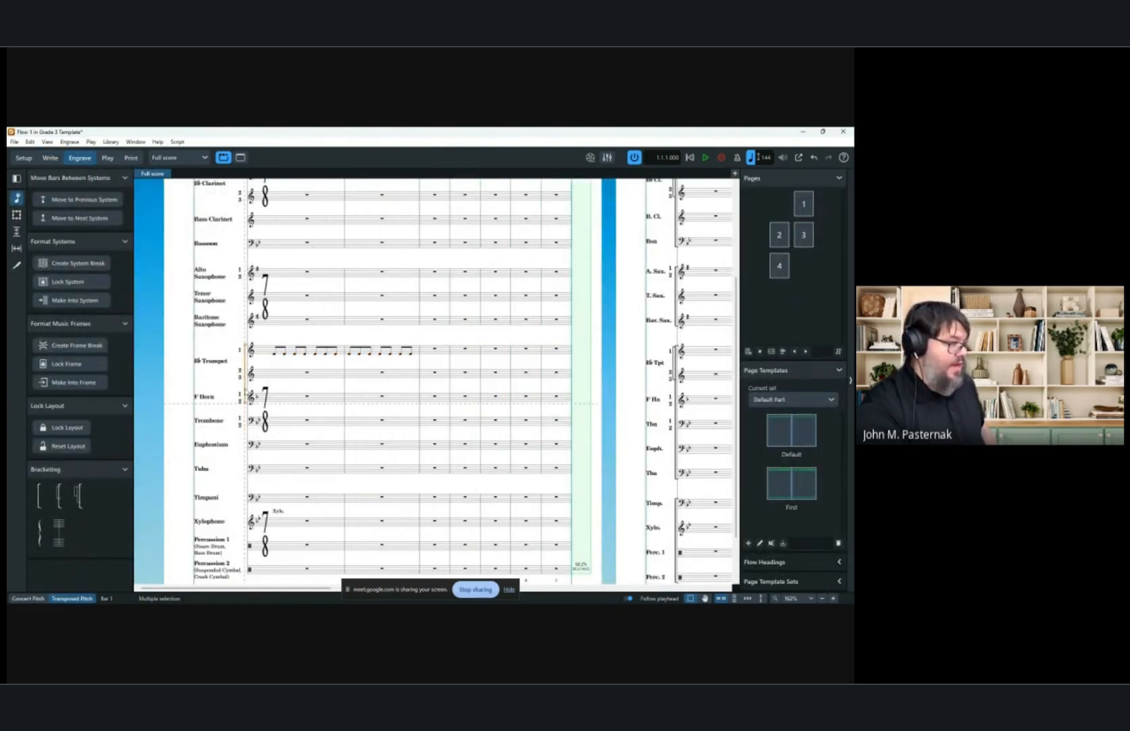
{"action": "left_click", "coordinate": [308, 430]}
{"action": "left_click", "coordinate": [309, 470]}
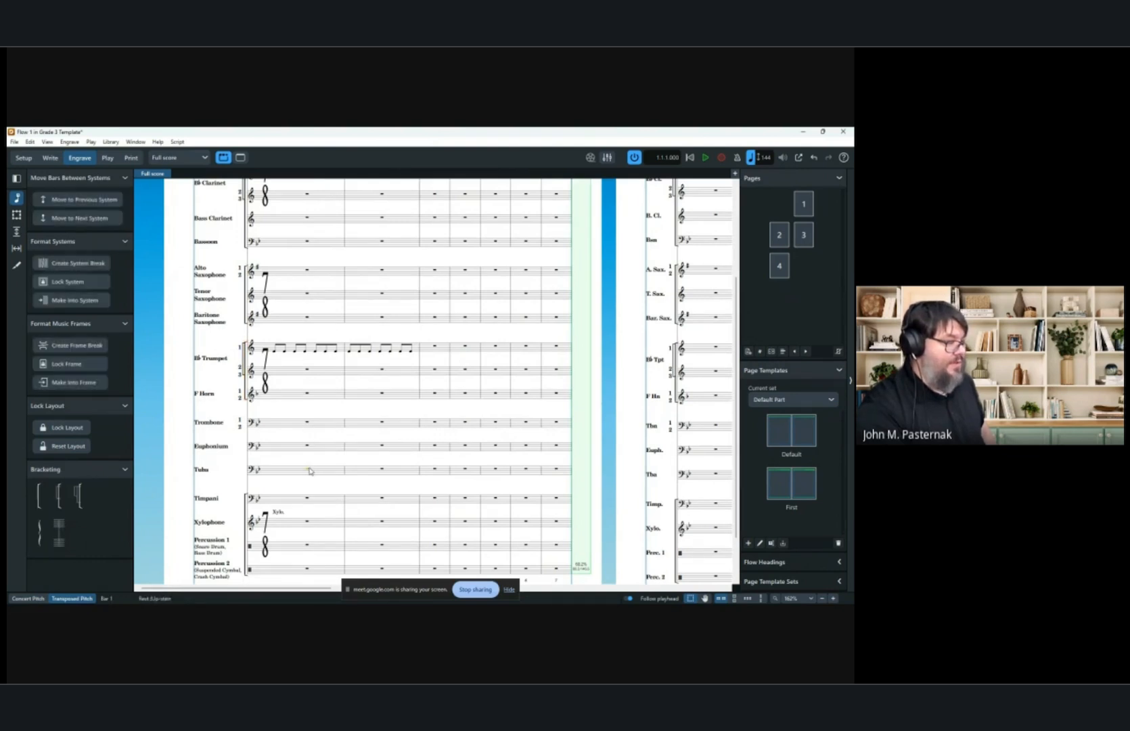
{"action": "left_click", "coordinate": [40, 497]}
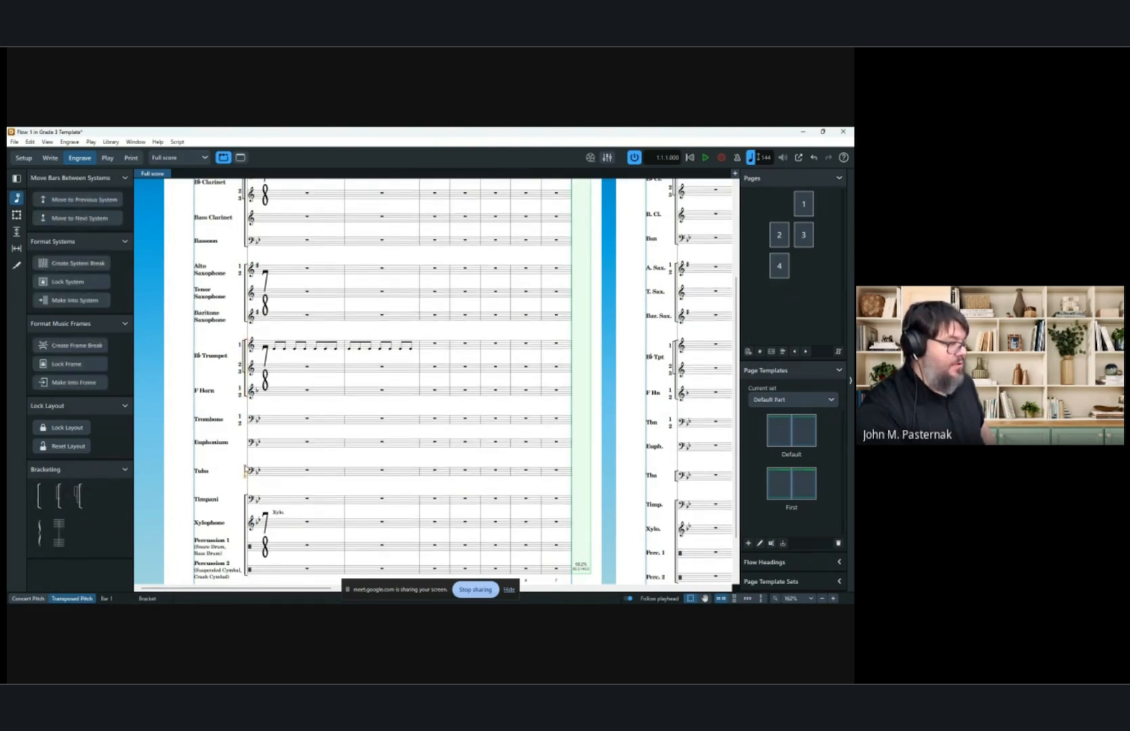
{"action": "left_click_drag", "start_coordinate": [246, 467], "coordinate": [245, 420]}
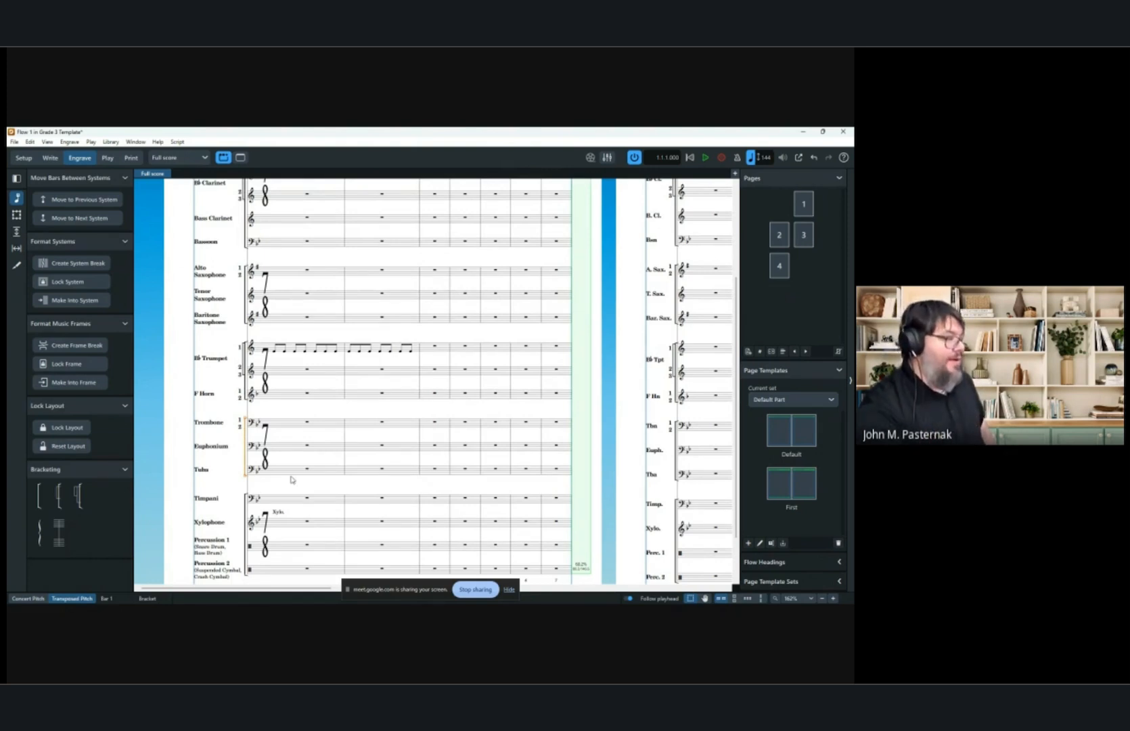
{"action": "key", "text": "Escape"}
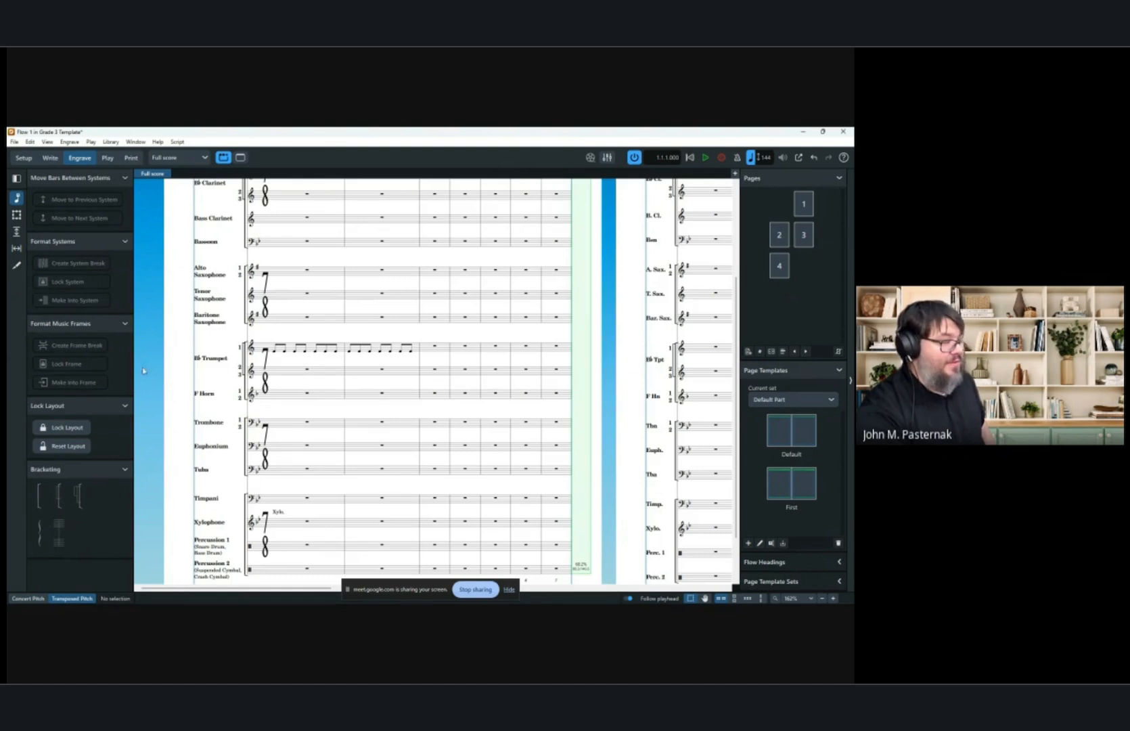
{"action": "key", "text": "ctrl+z"}
{"action": "key", "text": "ctrl+z"}
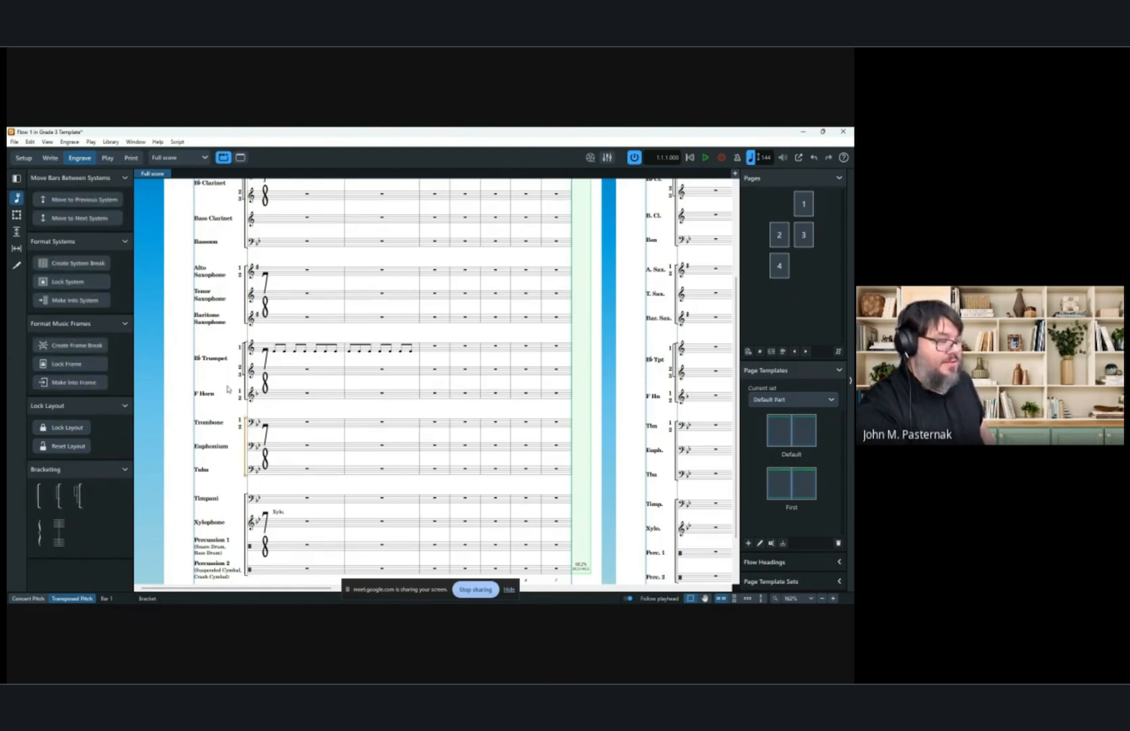
{"action": "key", "text": "ctrl+z"}
{"action": "key", "text": "Escape"}
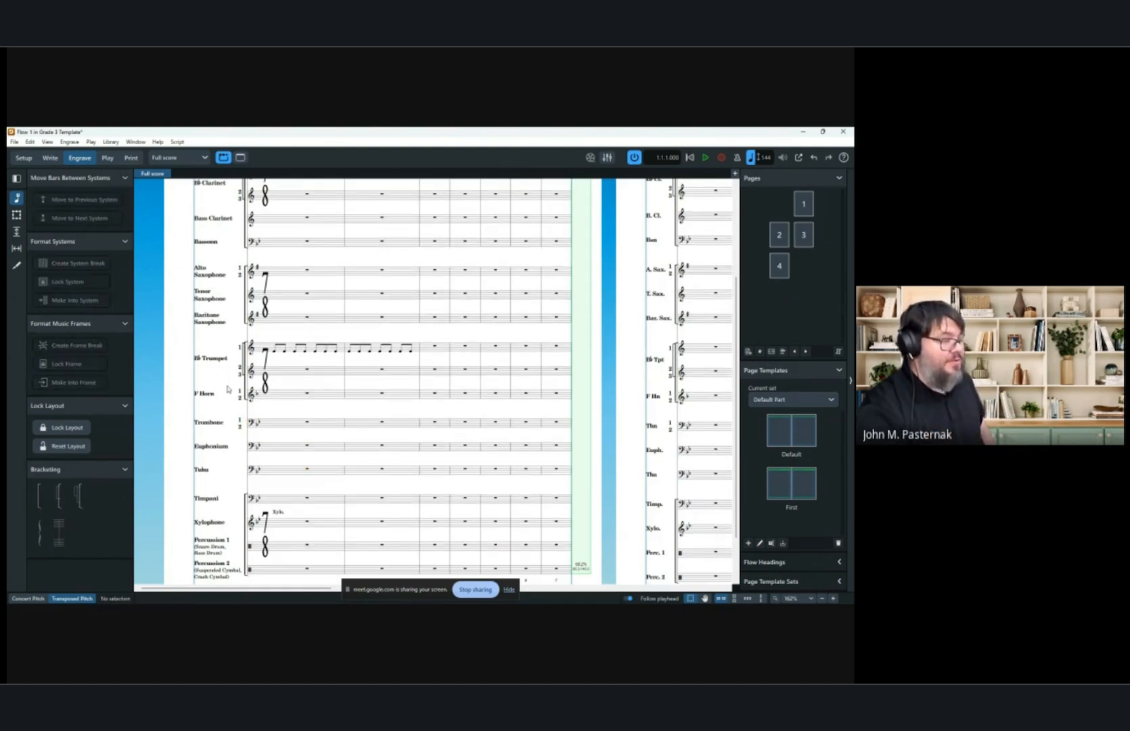
{"action": "key", "text": "ctrl+z"}
{"action": "key", "text": "ctrl+z"}
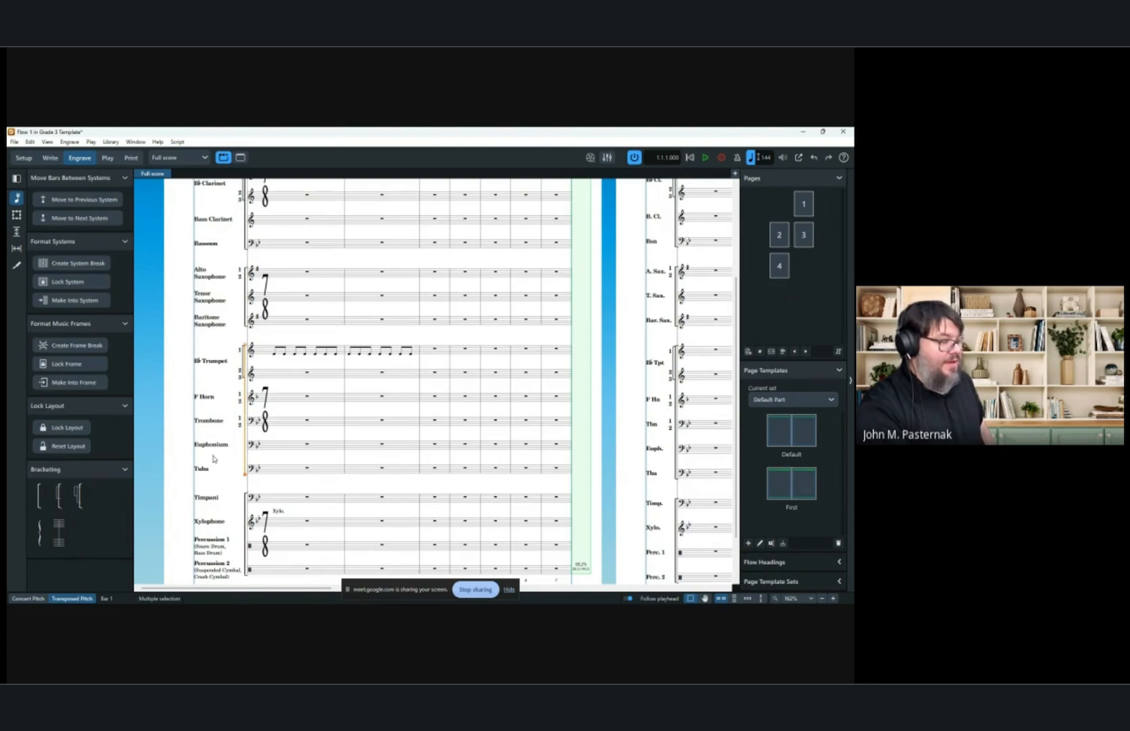
Return to Write mode and undo, then redo, the recent trumpet note edits.
{"action": "scroll", "coordinate": [264, 327], "scroll_direction": "down", "scroll_amount": 2}
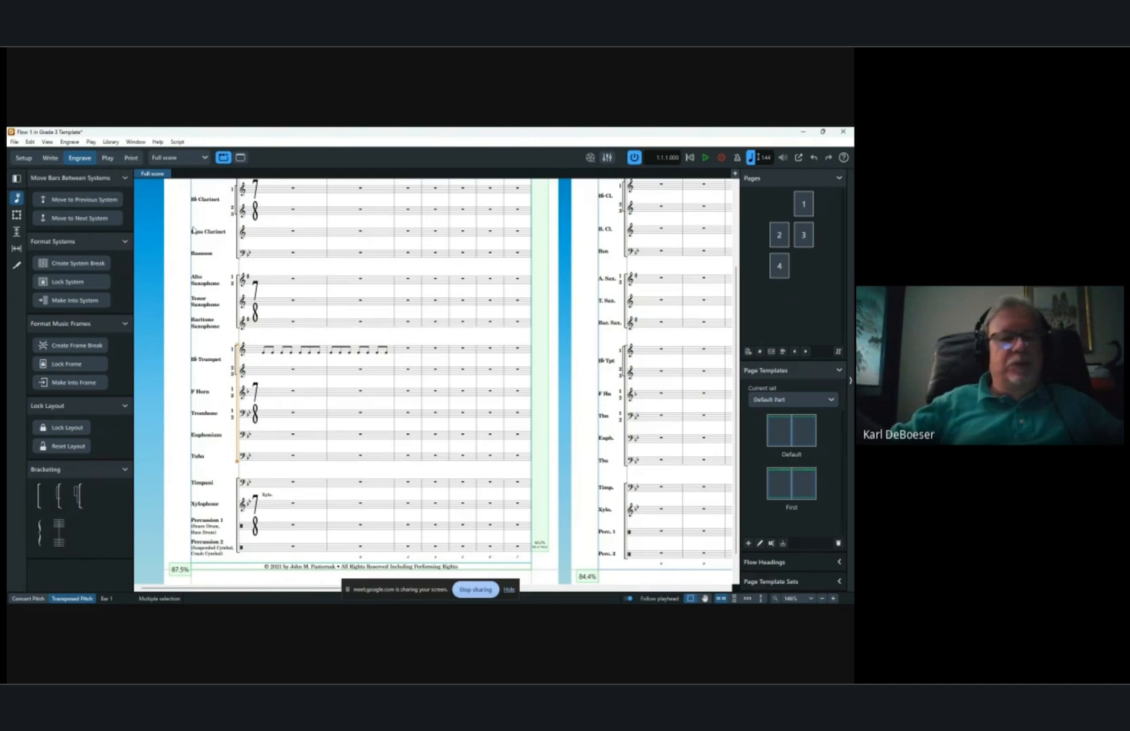
{"action": "left_click", "coordinate": [50, 157]}
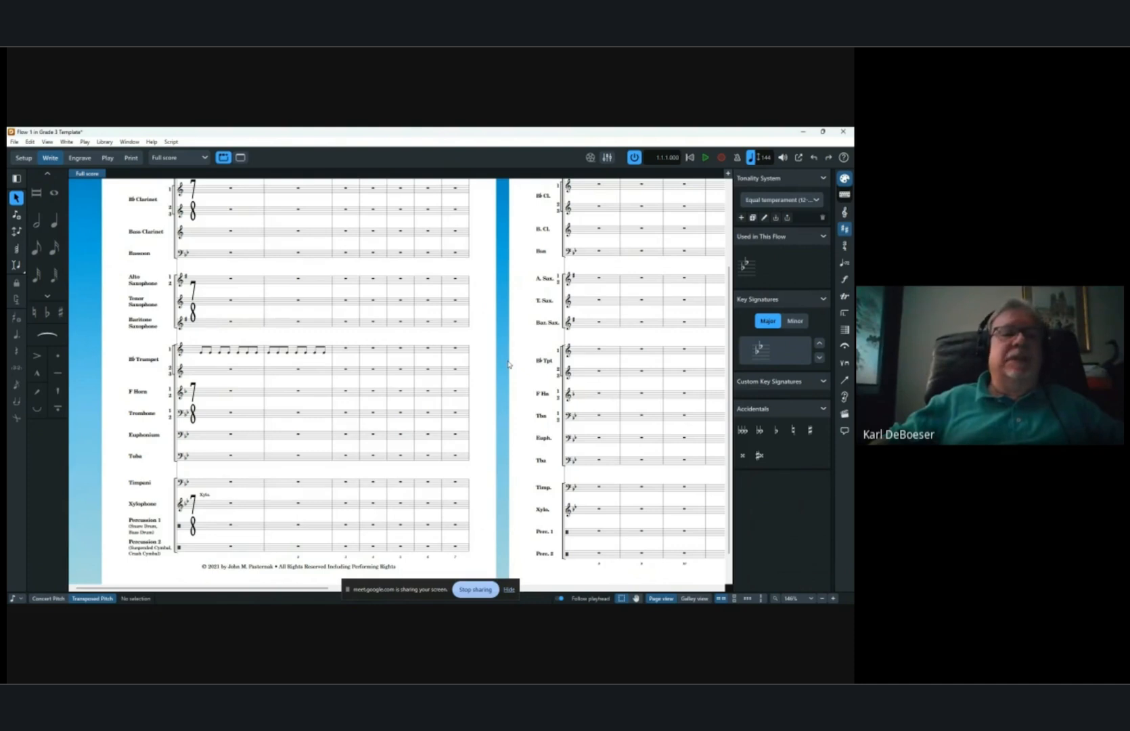
{"action": "key", "text": "ctrl+z"}
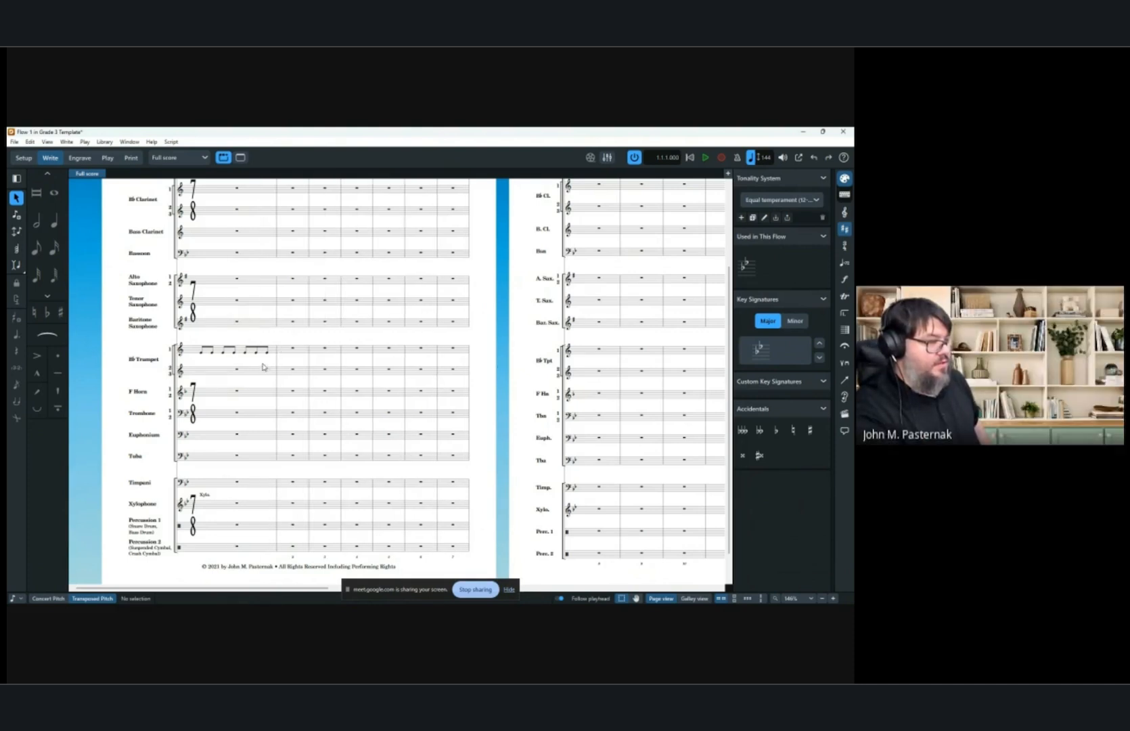
{"action": "key", "text": "ctrl+z"}
{"action": "key", "text": "ctrl+z"}
{"action": "key", "text": "ctrl+z"}
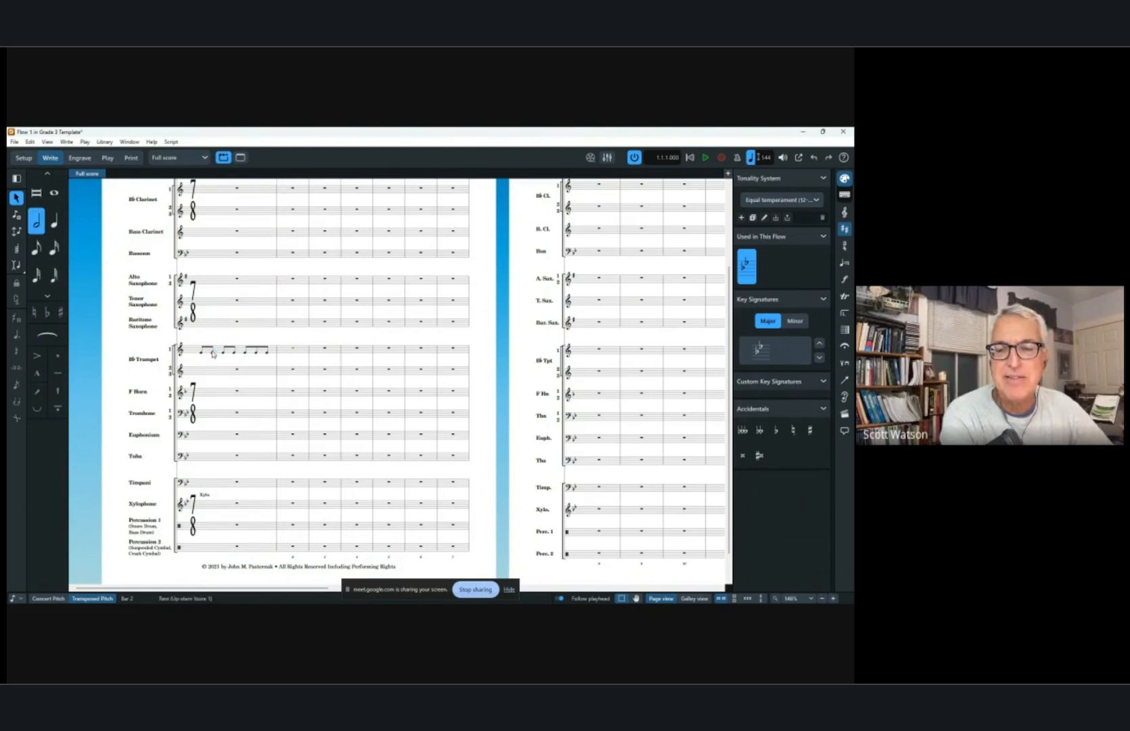
{"action": "key", "text": "ctrl+z"}
{"action": "key", "text": "ctrl+z"}
{"action": "key", "text": "ctrl+z"}
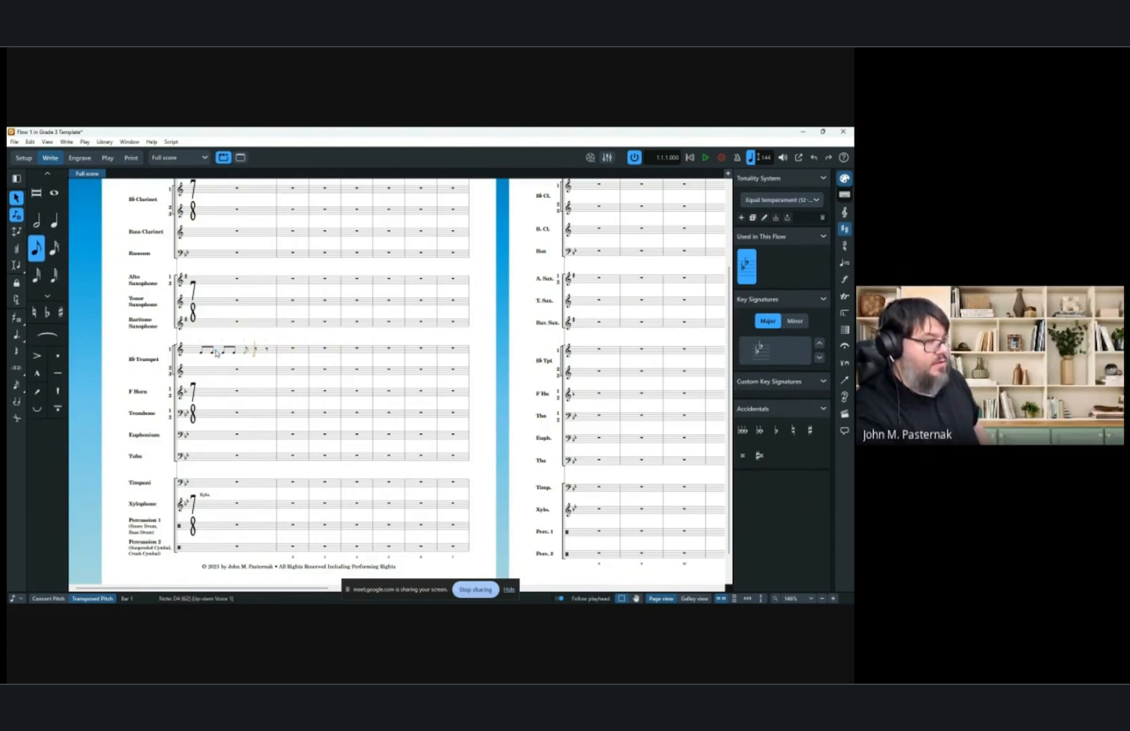
{"action": "key", "text": "ctrl+z"}
{"action": "key", "text": "ctrl+z"}
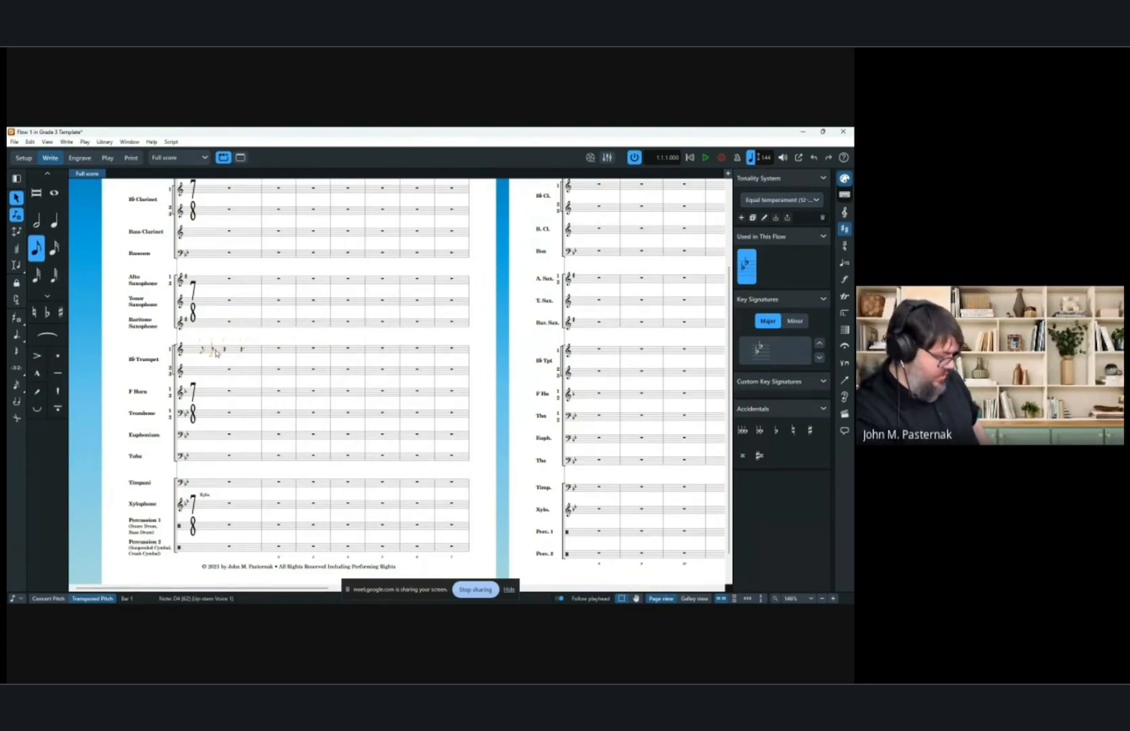
{"action": "key", "text": "ctrl+y"}
{"action": "key", "text": "ctrl+y"}
{"action": "key", "text": "ctrl+y"}
{"action": "key", "text": "ctrl+y"}
{"action": "key", "text": "ctrl+y"}
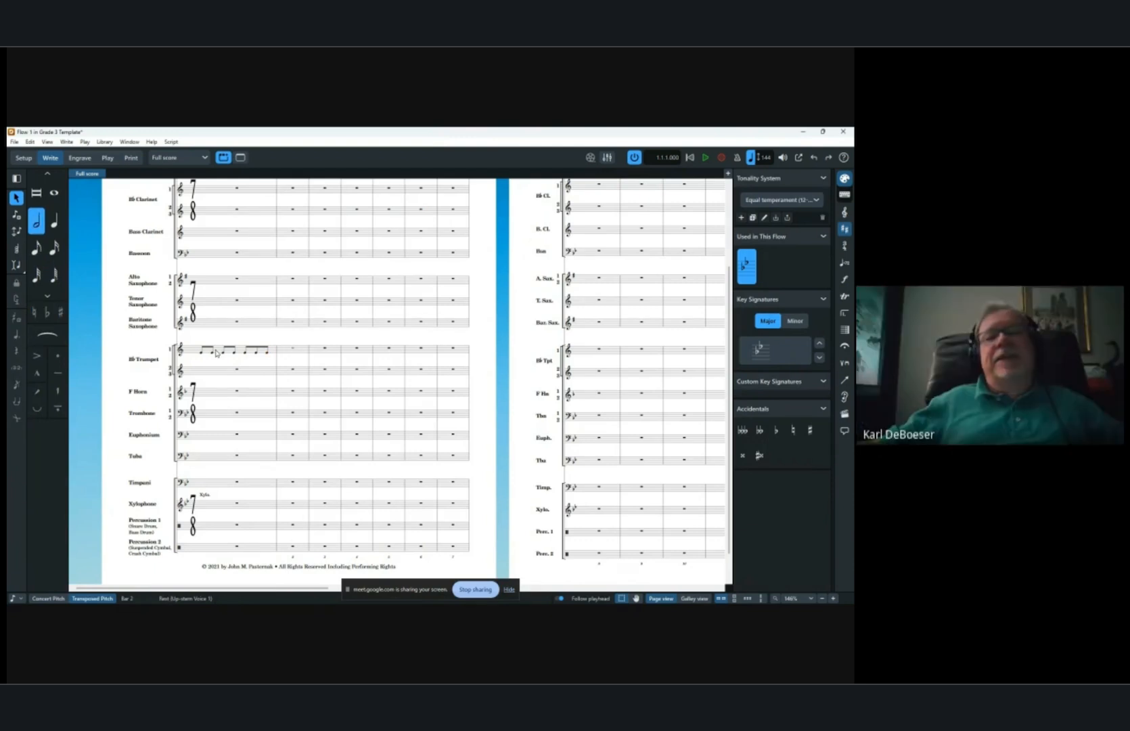
{"action": "key", "text": "Escape"}
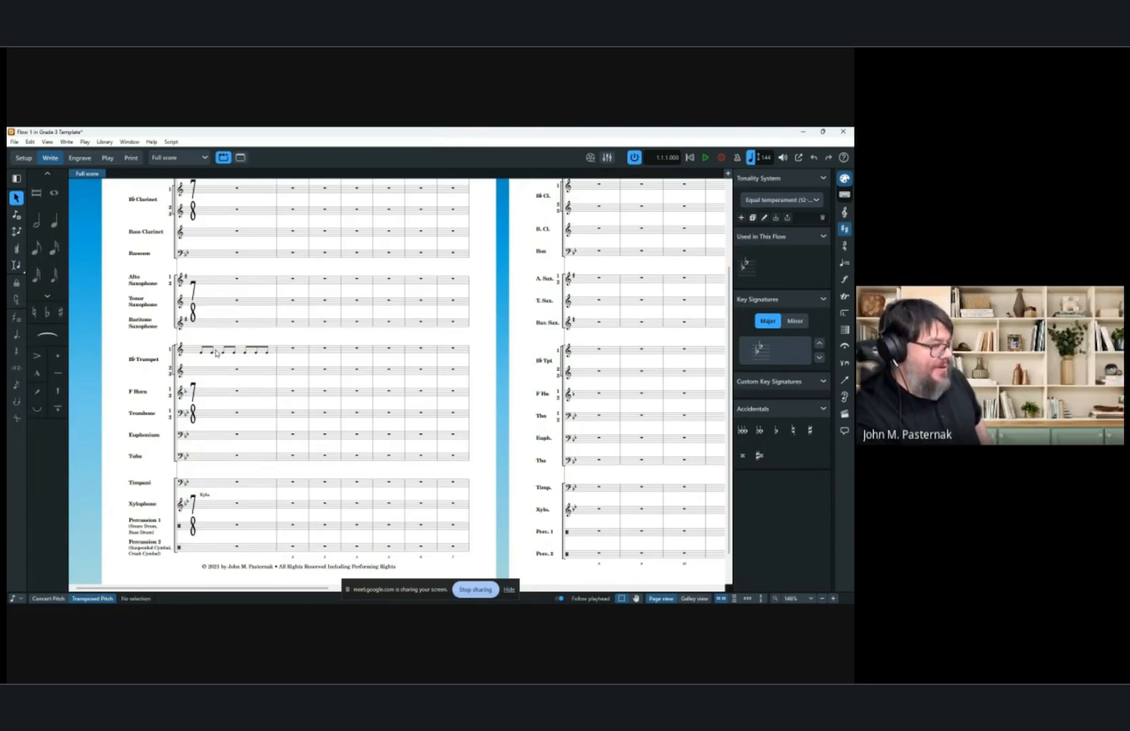
{"action": "key", "text": "ctrl+y"}
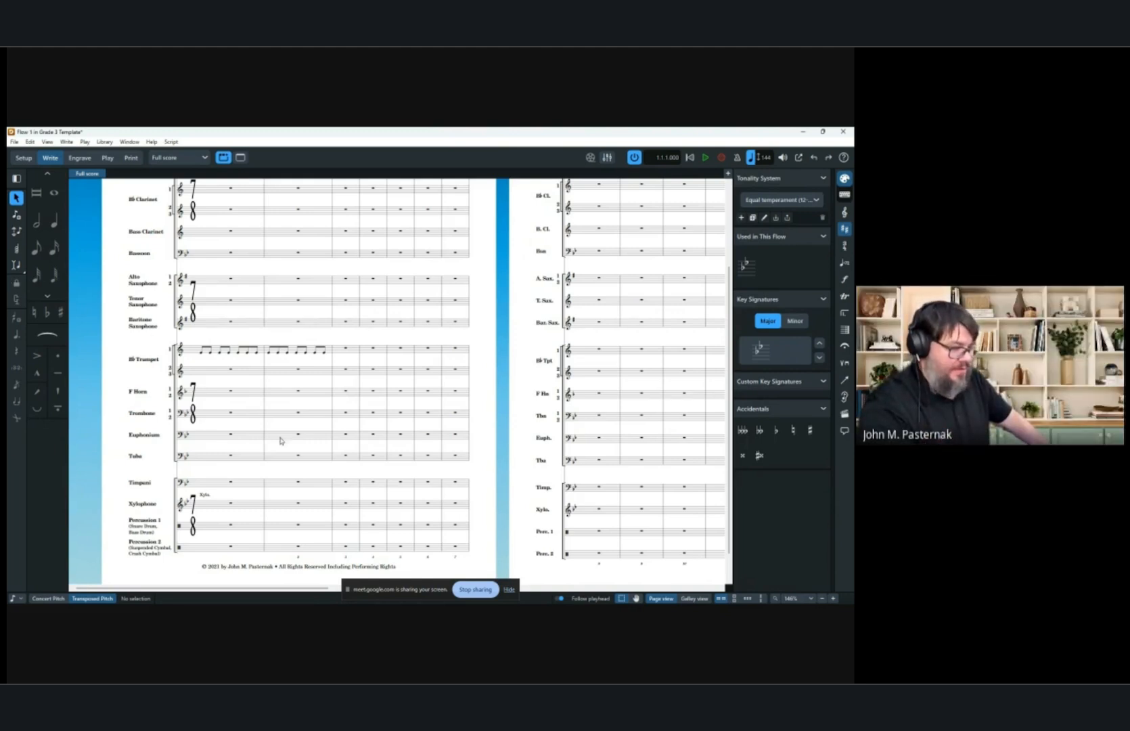
Switch to galley view and copy the first trumpet's bars 1–2 into the second and third trumpet staves.
{"action": "left_click", "coordinate": [707, 600]}
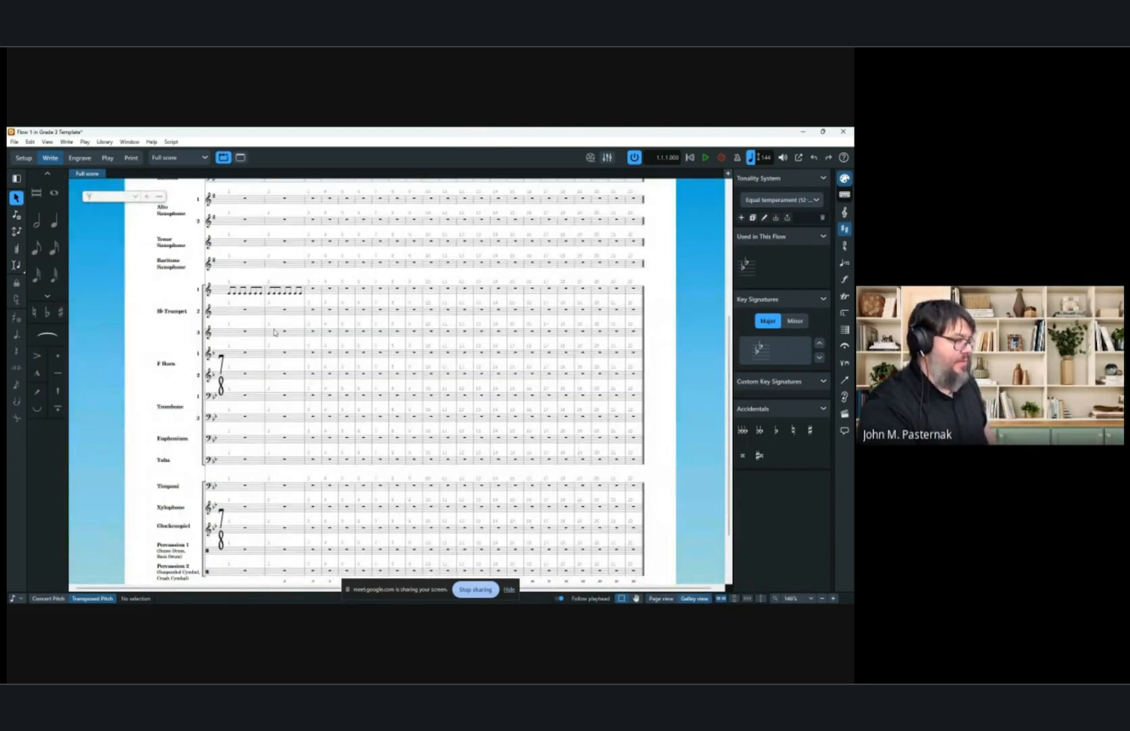
{"action": "scroll", "coordinate": [271, 335], "scroll_direction": "up", "scroll_amount": 3}
{"action": "scroll", "coordinate": [243, 406], "scroll_direction": "up", "scroll_amount": 3}
{"action": "scroll", "coordinate": [235, 417], "scroll_direction": "left", "scroll_amount": 3}
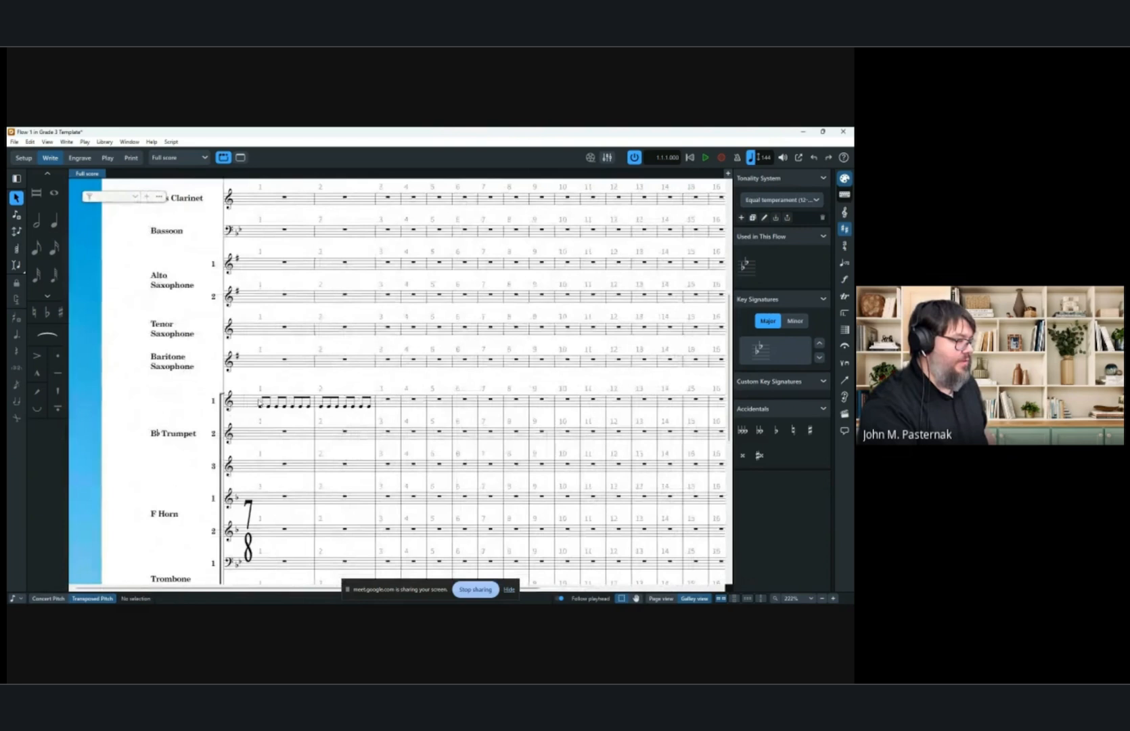
{"action": "left_click", "coordinate": [261, 406]}
{"action": "left_click", "coordinate": [366, 408], "text": "shift"}
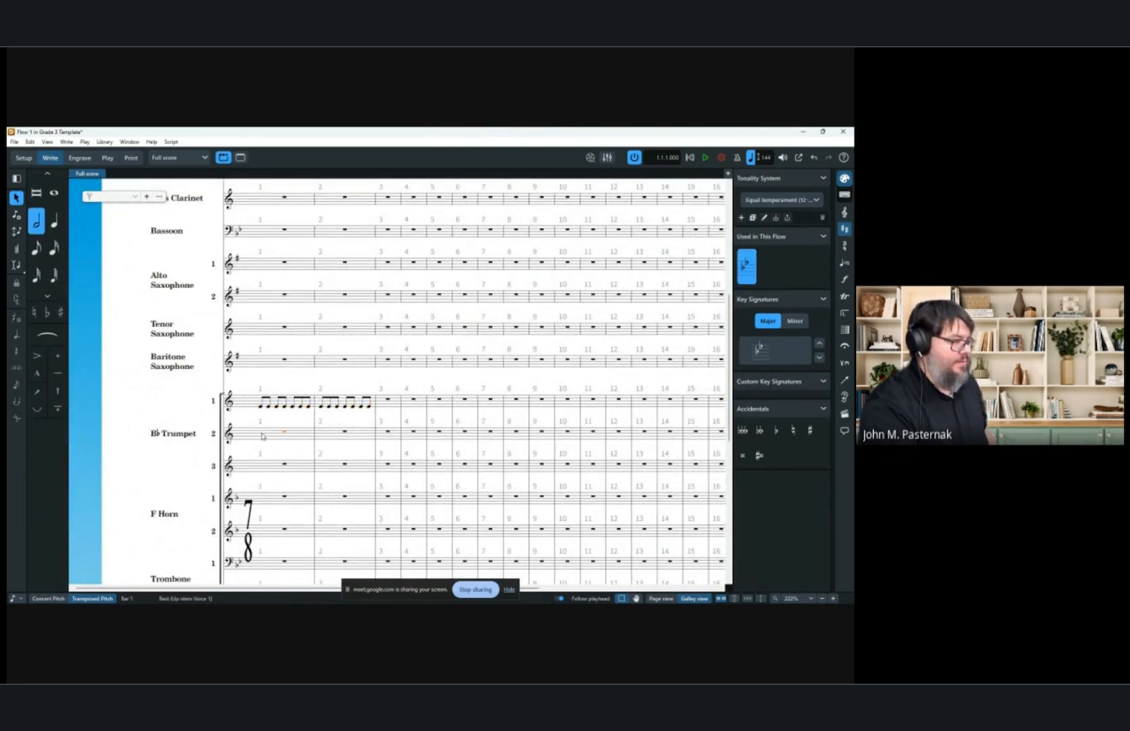
{"action": "left_click", "coordinate": [262, 433], "text": "alt"}
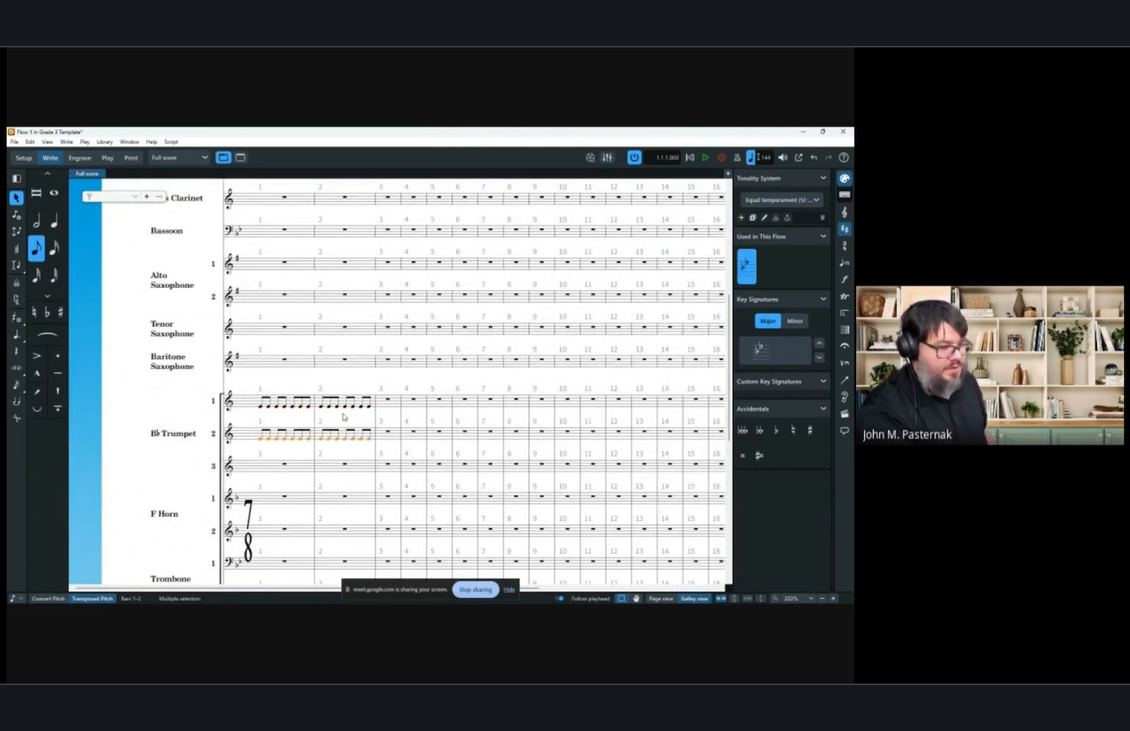
{"action": "left_click", "coordinate": [290, 466], "text": "alt"}
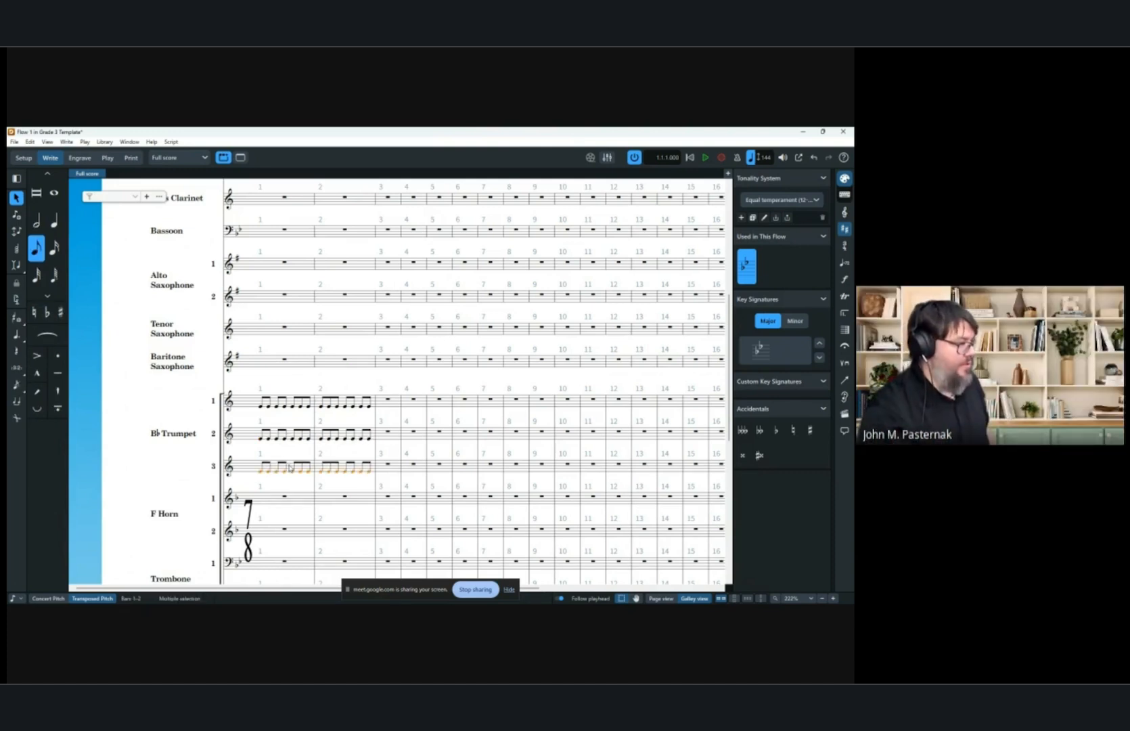
{"action": "key", "text": "6"}
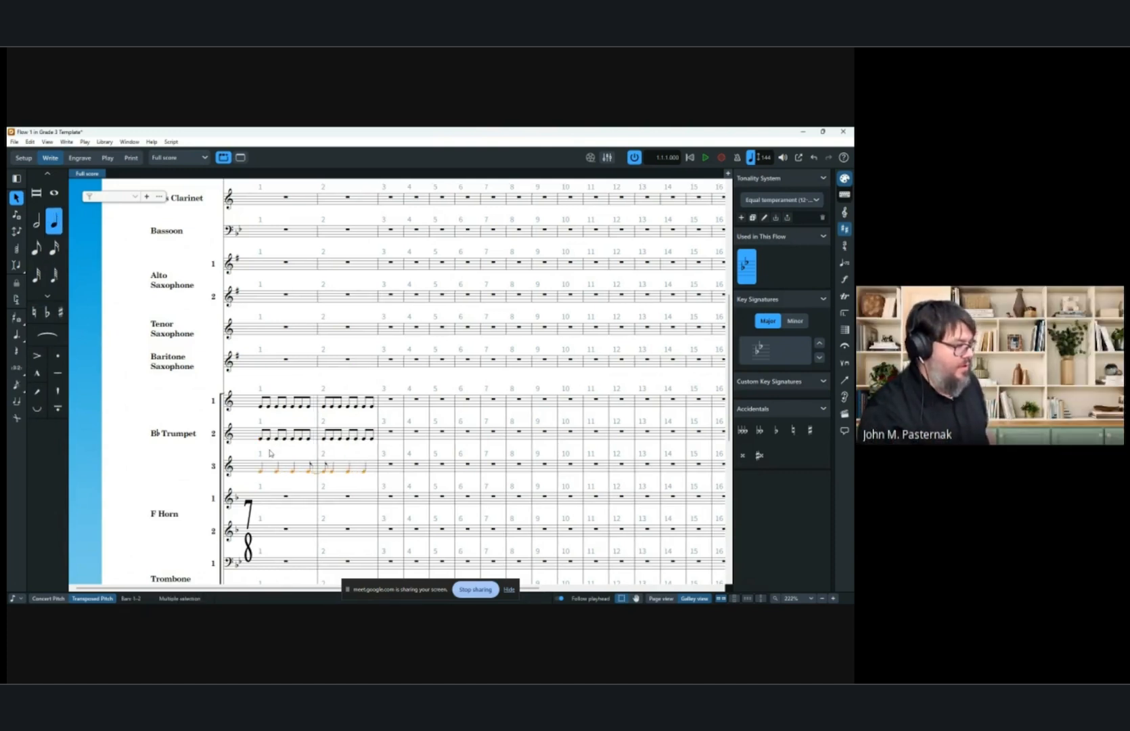
{"action": "key", "text": "ctrl+z"}
{"action": "key", "text": "Escape"}
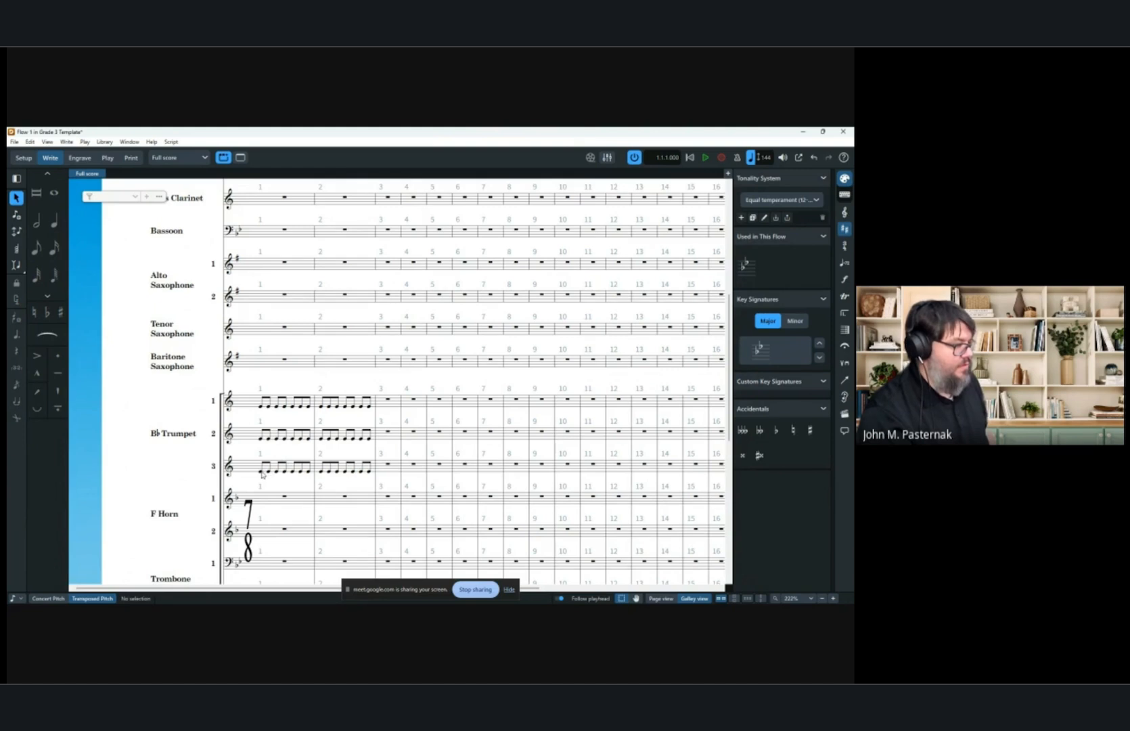
Convert the third trumpet's bar 1 notes to quarter notes.
{"action": "left_click", "coordinate": [262, 473]}
{"action": "key", "text": "6"}
{"action": "key", "text": "Right"}
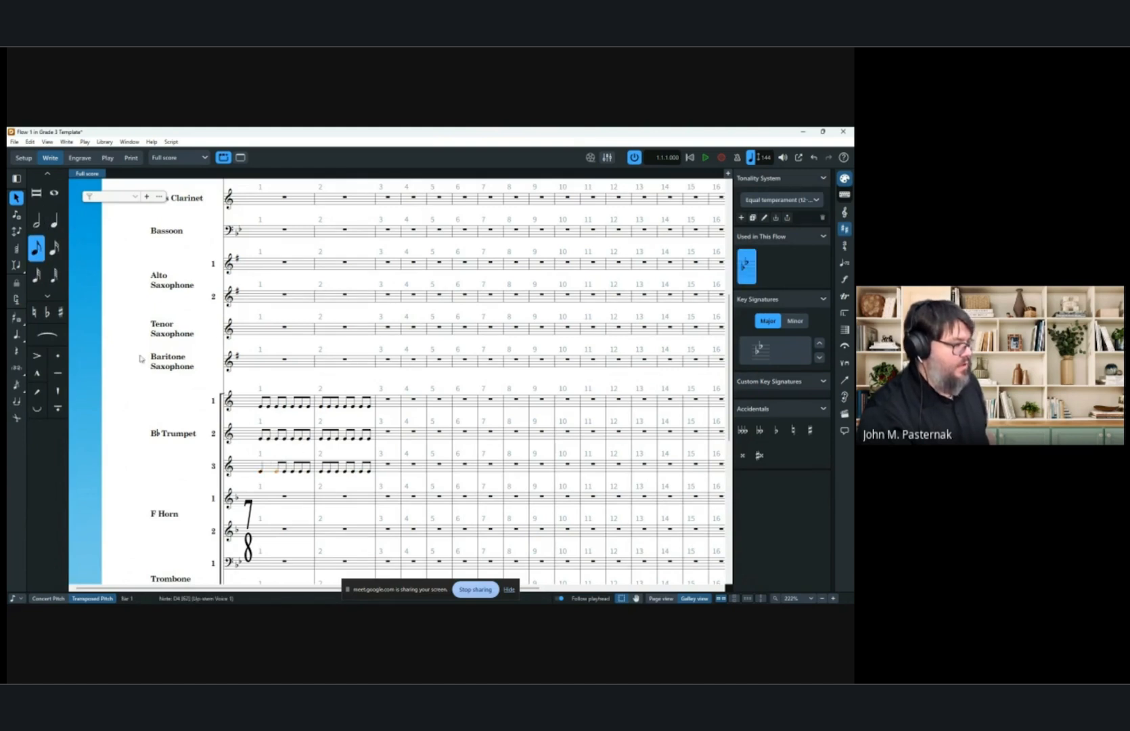
{"action": "key", "text": "6"}
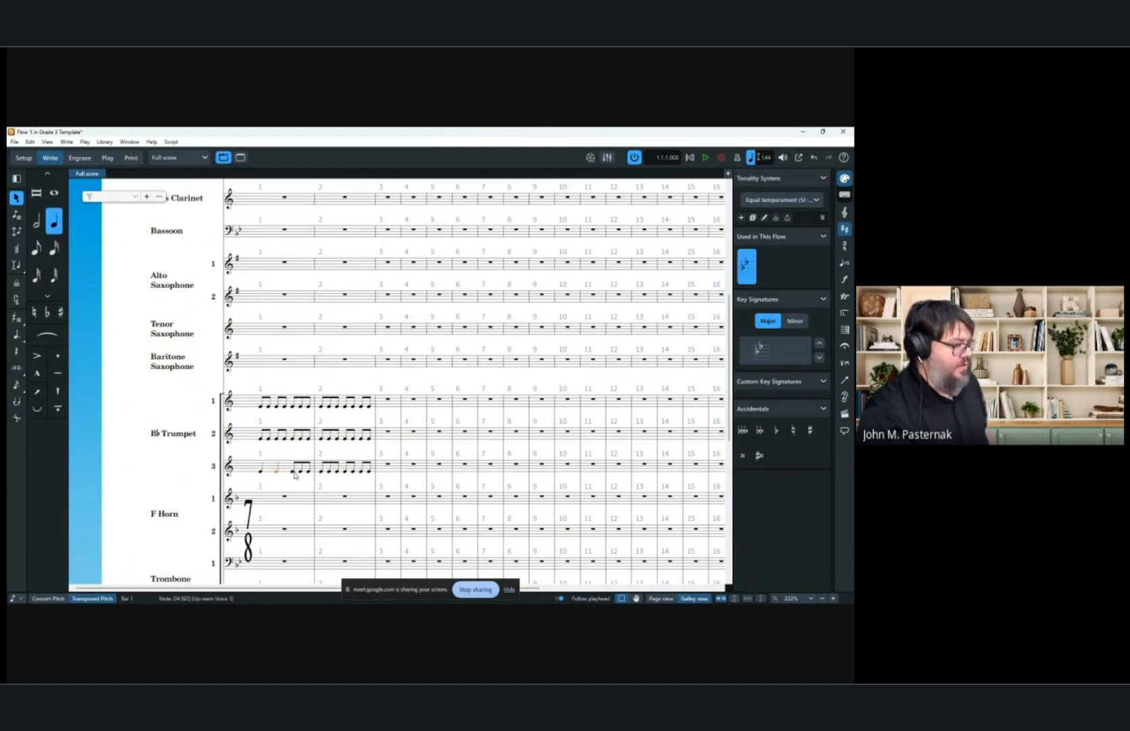
{"action": "key", "text": "Right"}
{"action": "key", "text": "6"}
{"action": "key", "text": "shift+Left"}
{"action": "key", "text": "shift+Left"}
{"action": "key", "text": "shift+Left"}
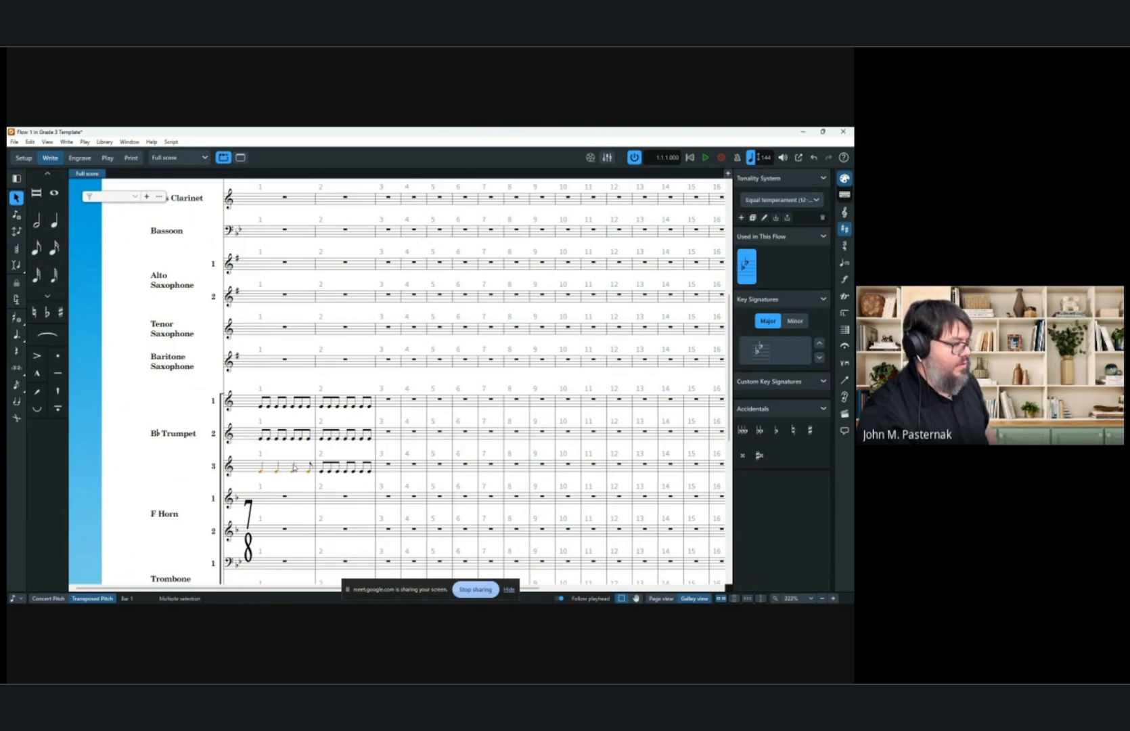
Rewrite the third trumpet's bar 2 rhythm with quarter and eighth notes.
{"action": "key", "text": "Right"}
{"action": "key", "text": "6"}
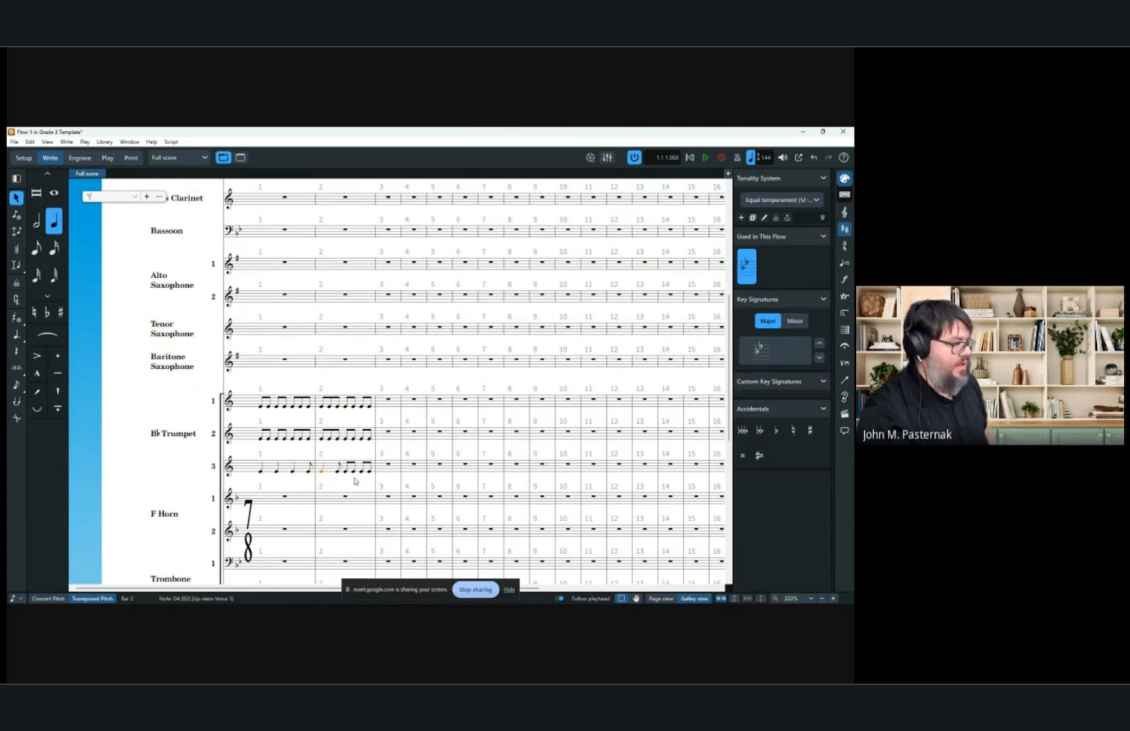
{"action": "key", "text": "shift+Right"}
{"action": "key", "text": "shift+Right"}
{"action": "key", "text": "shift+Right"}
{"action": "key", "text": "shift+Right"}
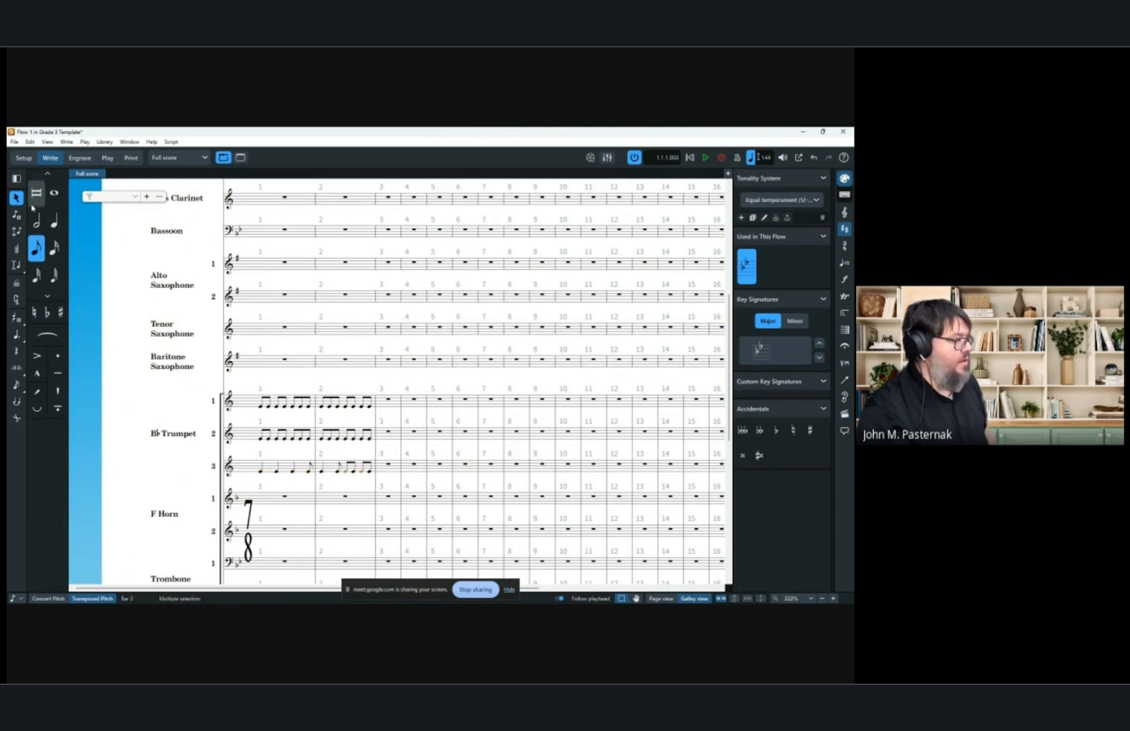
{"action": "left_click", "coordinate": [54, 221]}
{"action": "key", "text": "Escape"}
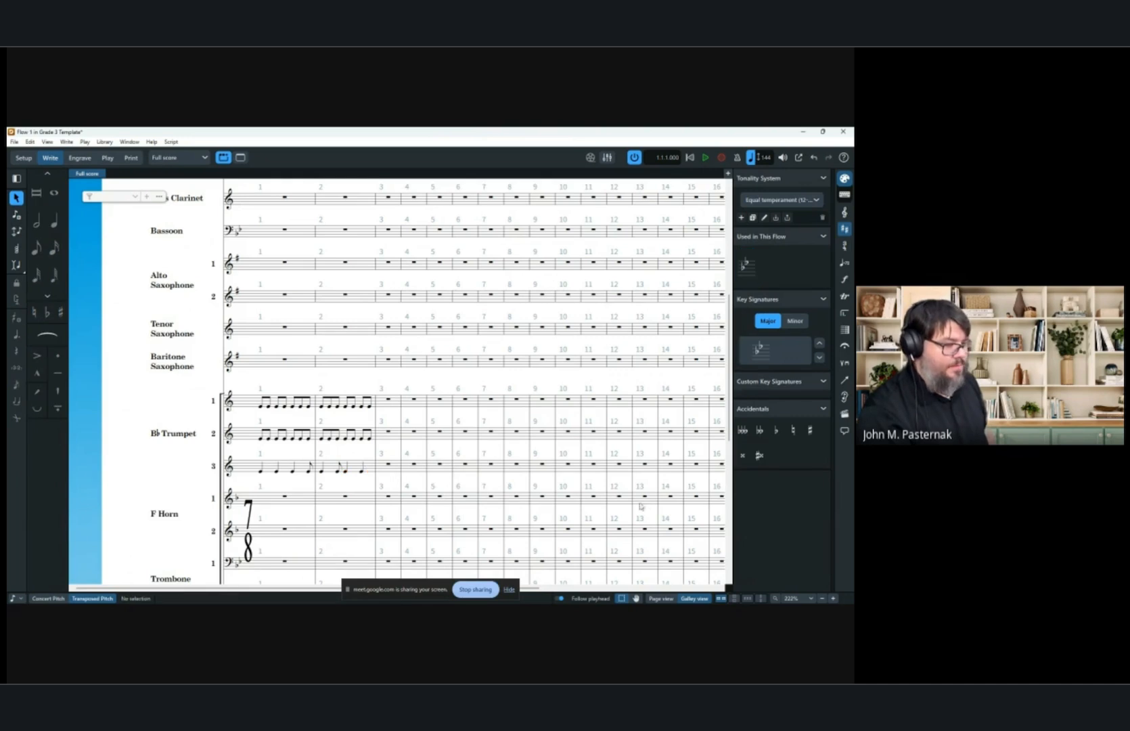
Switch to page view and review the Condensing settings in Notation Options for the flow.
{"action": "left_click", "coordinate": [661, 598]}
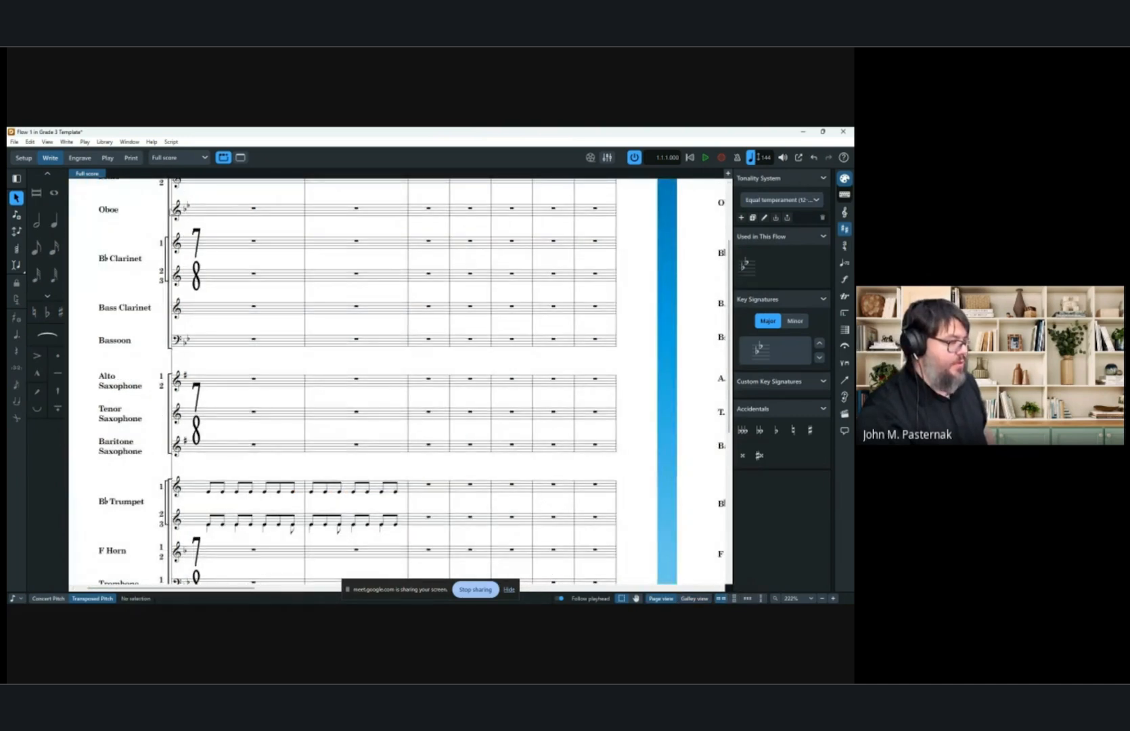
{"action": "scroll", "coordinate": [172, 213], "scroll_direction": "down", "scroll_amount": 3}
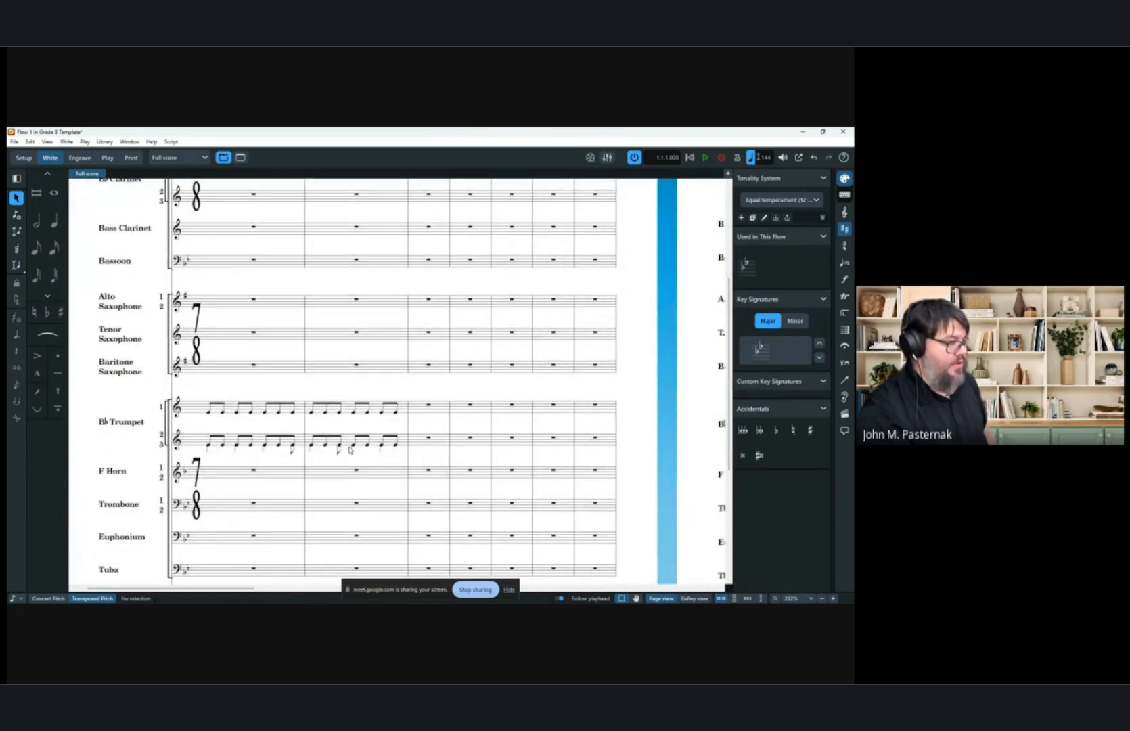
{"action": "left_click", "coordinate": [104, 142]}
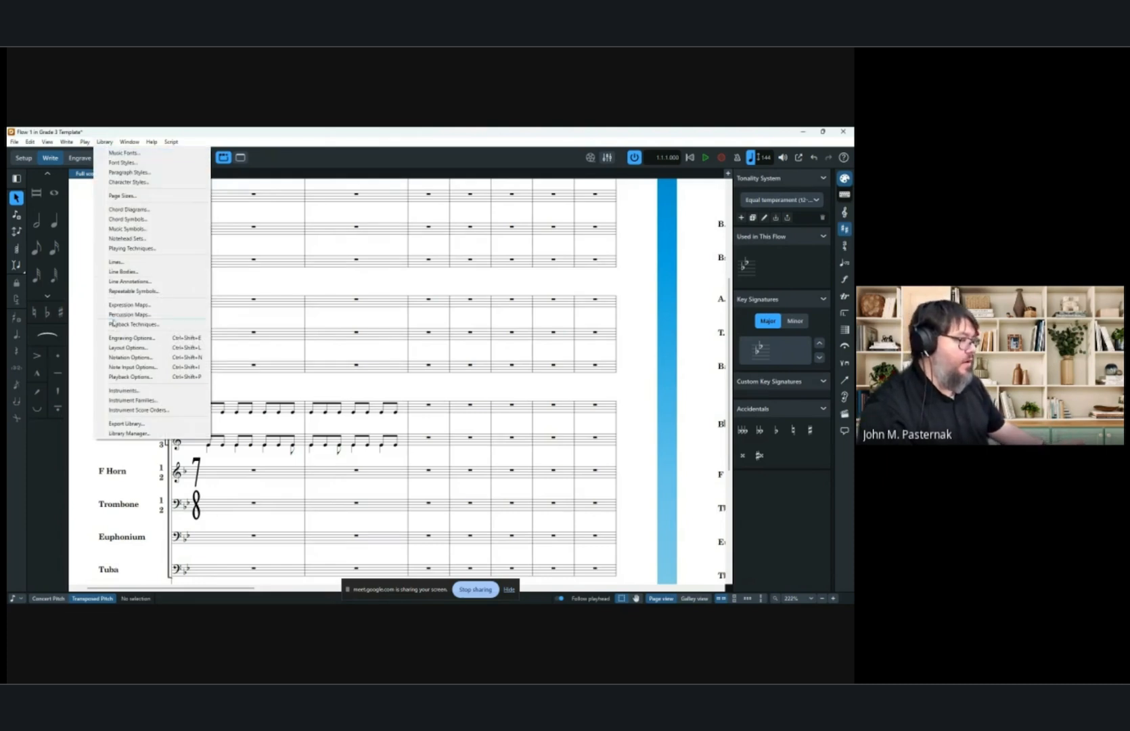
{"action": "left_click", "coordinate": [144, 360]}
{"action": "left_click_drag", "start_coordinate": [853, 204], "coordinate": [378, 195]}
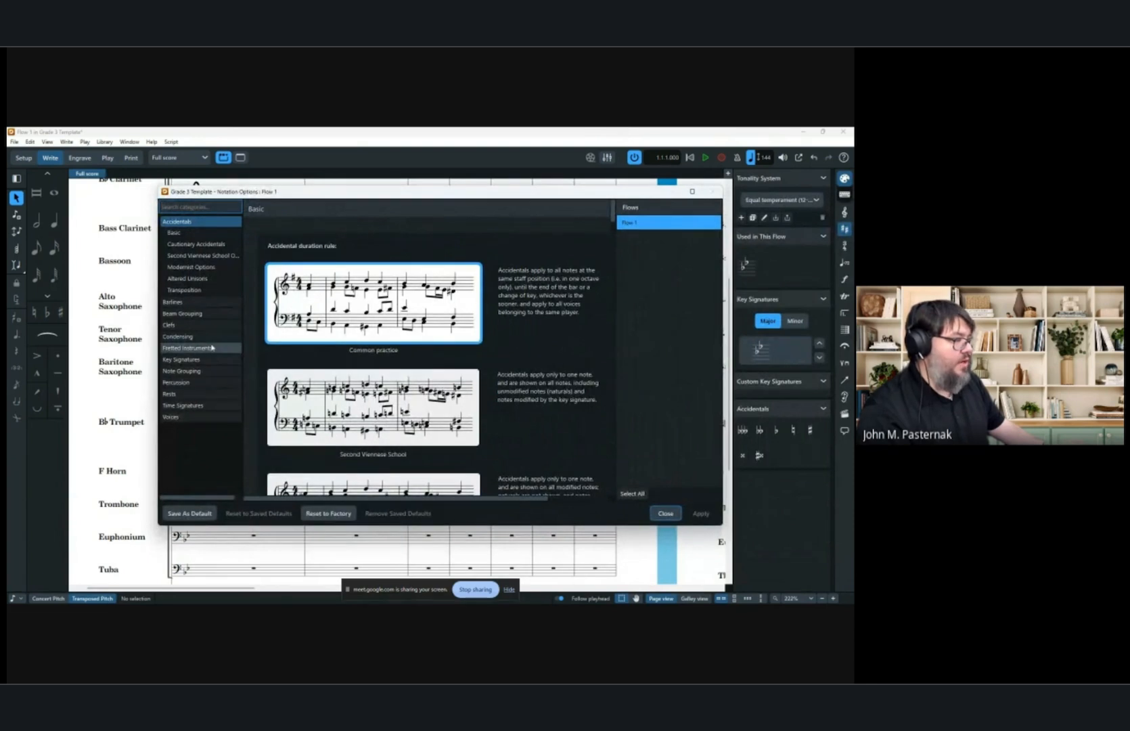
{"action": "left_click", "coordinate": [178, 336]}
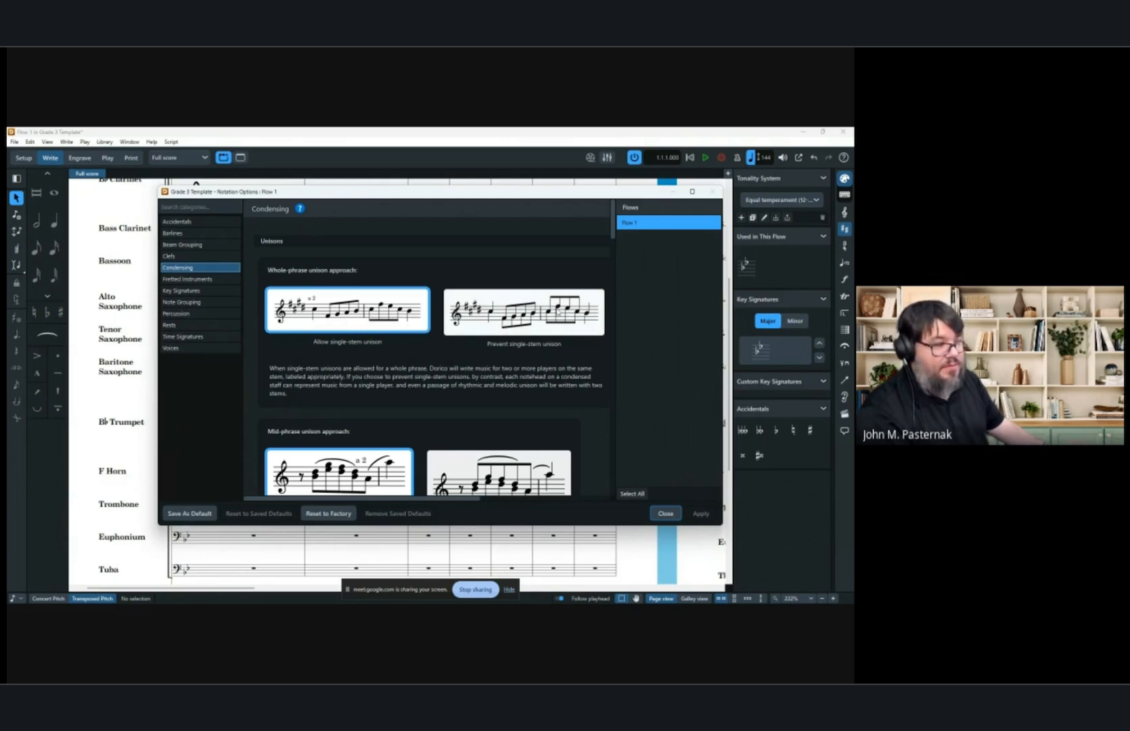
{"action": "scroll", "coordinate": [570, 313], "scroll_direction": "down", "scroll_amount": 3}
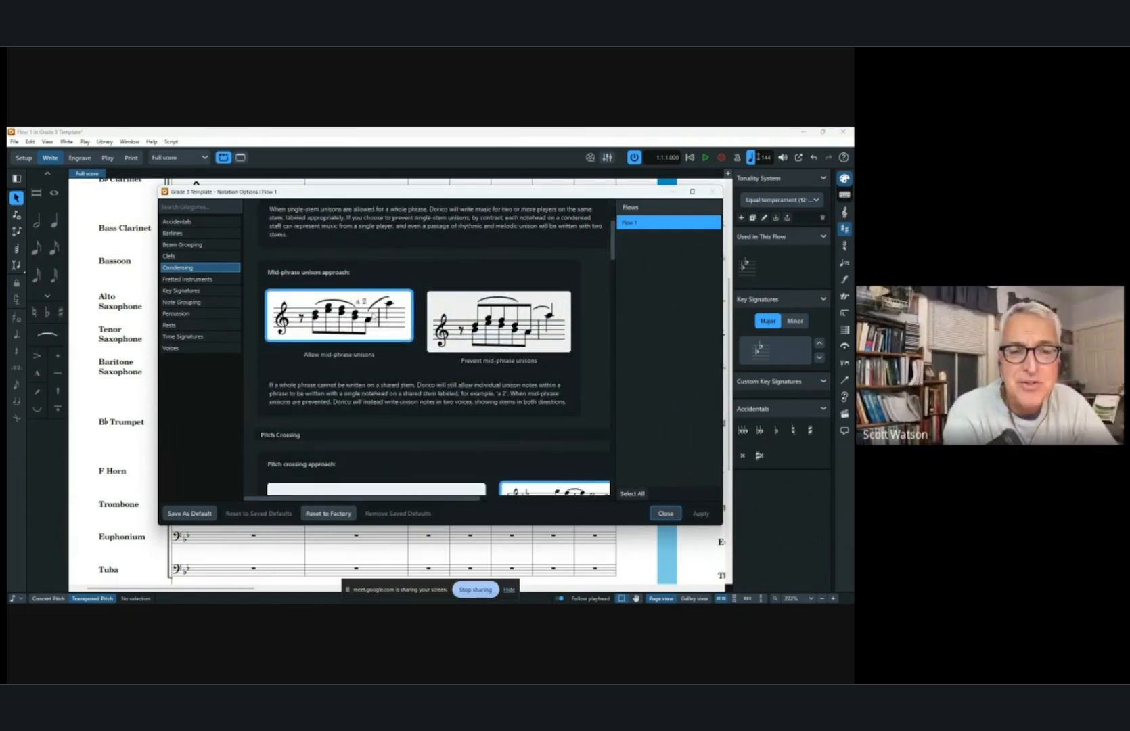
{"action": "scroll", "coordinate": [400, 349], "scroll_direction": "up", "scroll_amount": 3}
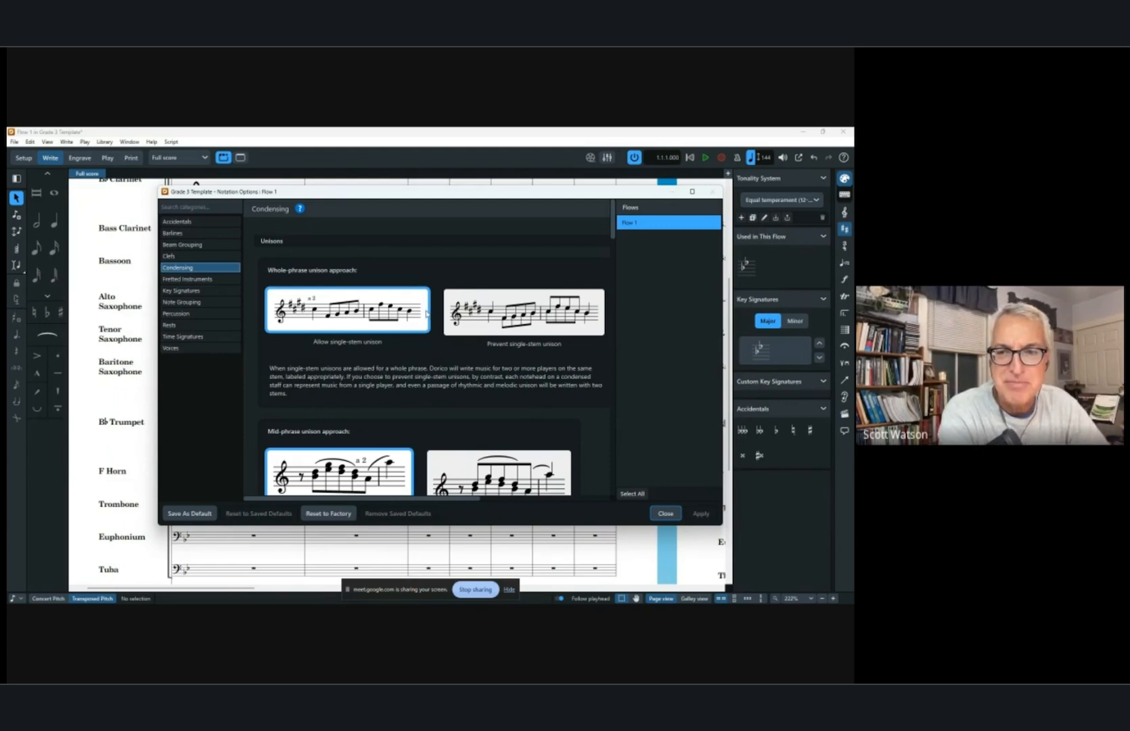
{"action": "scroll", "coordinate": [426, 313], "scroll_direction": "down", "scroll_amount": 2}
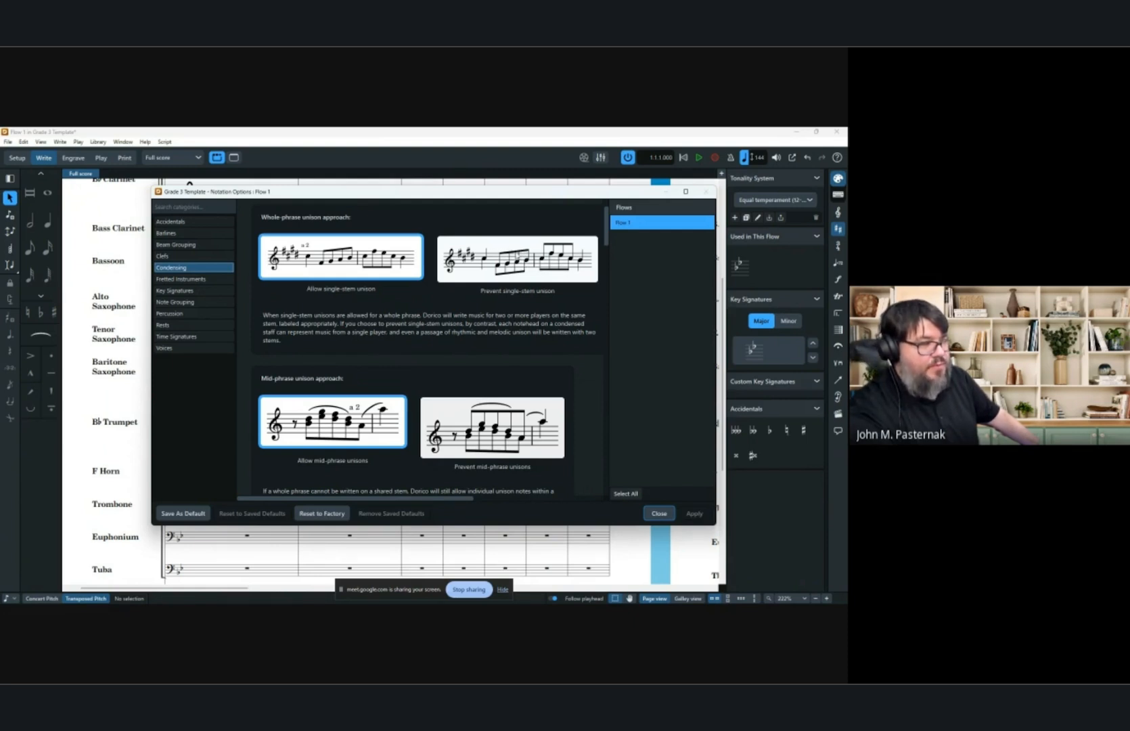
{"action": "scroll", "coordinate": [457, 405], "scroll_direction": "down", "scroll_amount": 2}
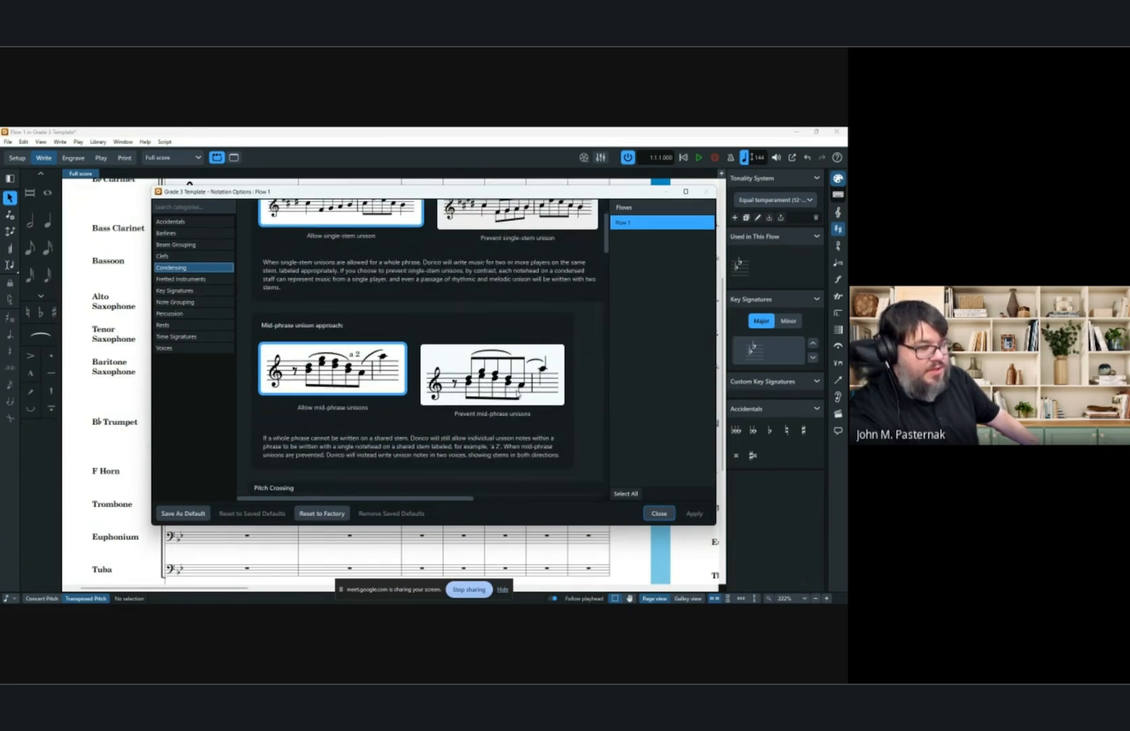
{"action": "scroll", "coordinate": [450, 390], "scroll_direction": "up", "scroll_amount": 3}
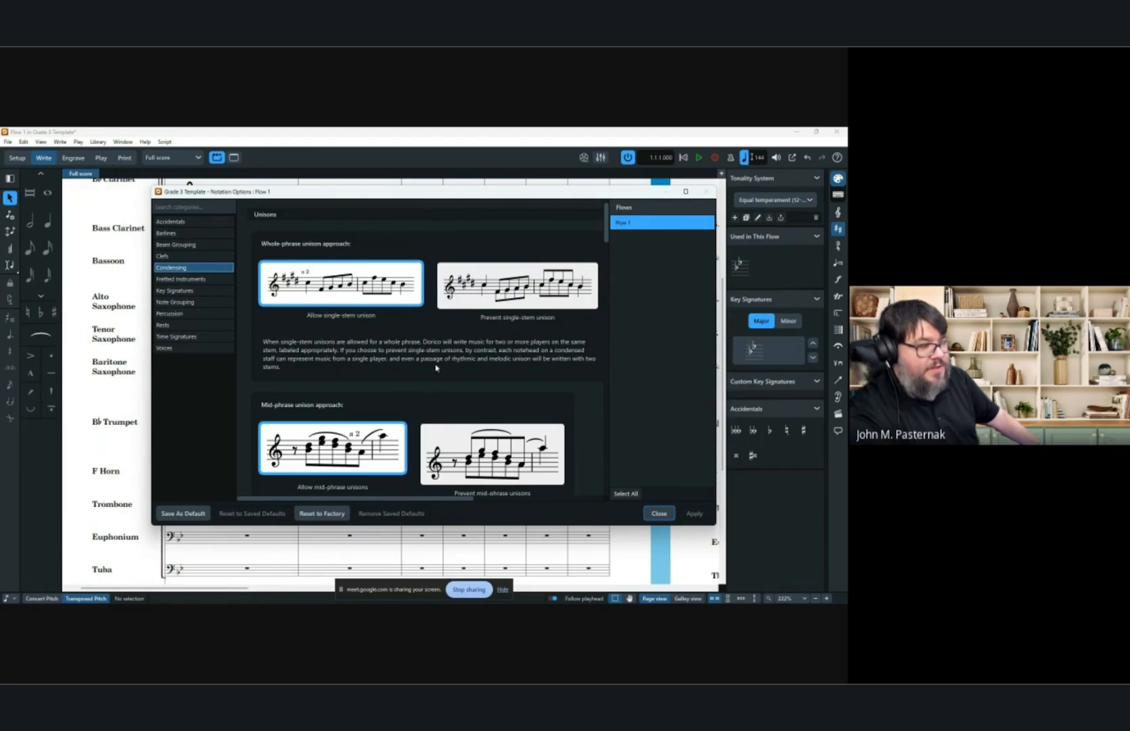
{"action": "scroll", "coordinate": [436, 368], "scroll_direction": "down", "scroll_amount": 2}
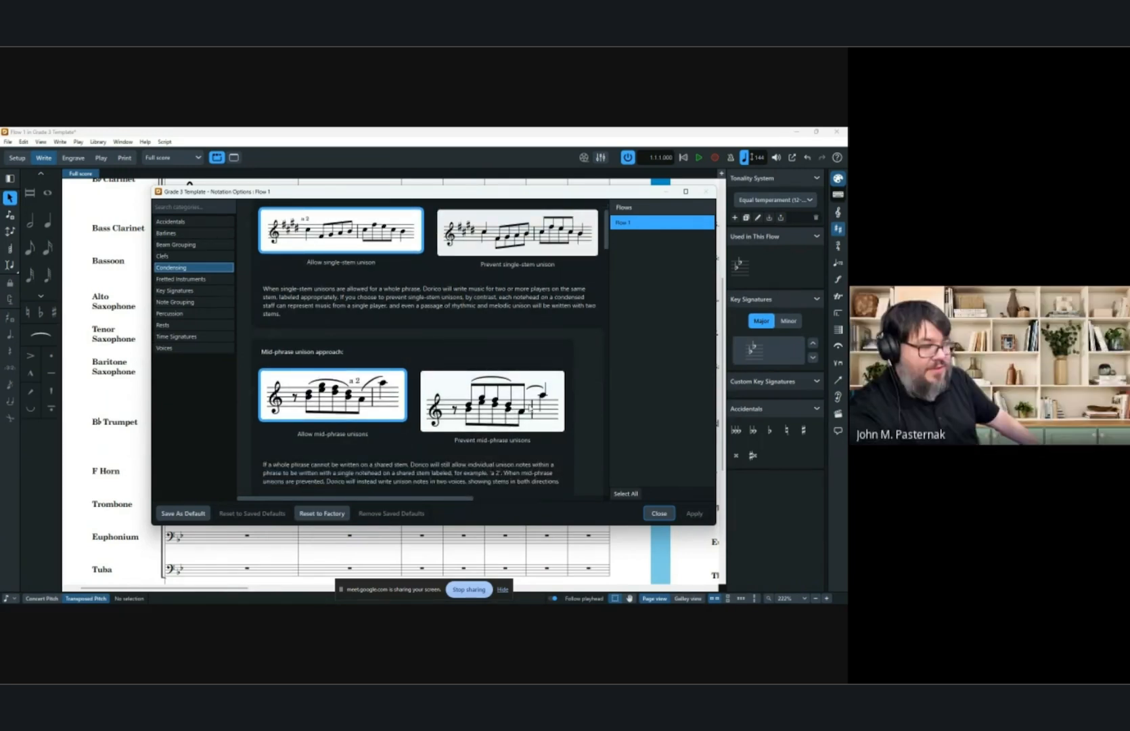
{"action": "scroll", "coordinate": [516, 405], "scroll_direction": "down", "scroll_amount": 4}
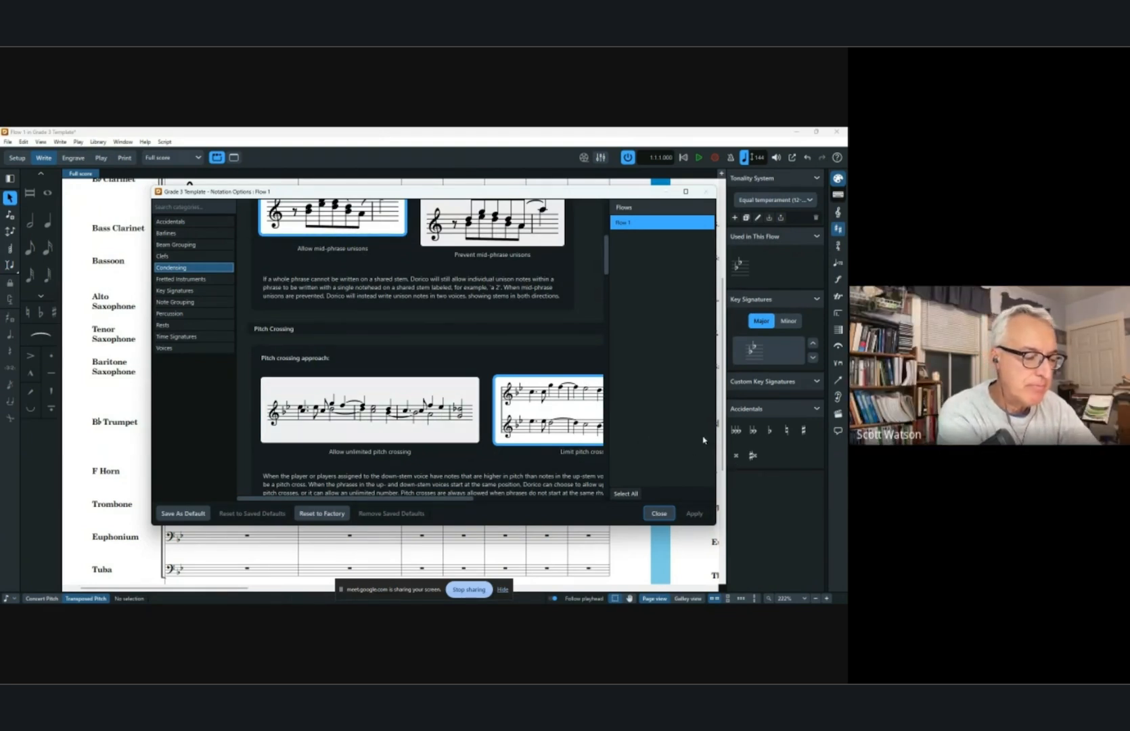
{"action": "scroll", "coordinate": [368, 324], "scroll_direction": "down", "scroll_amount": 2}
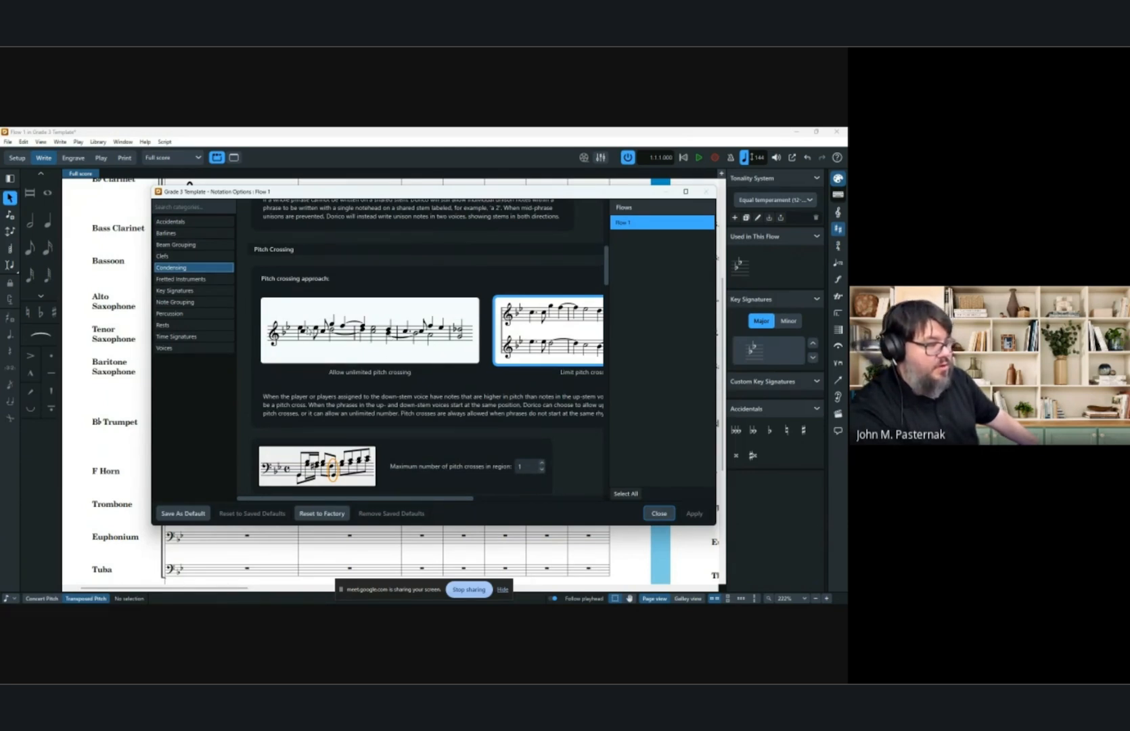
{"action": "scroll", "coordinate": [356, 336], "scroll_direction": "down", "scroll_amount": 5}
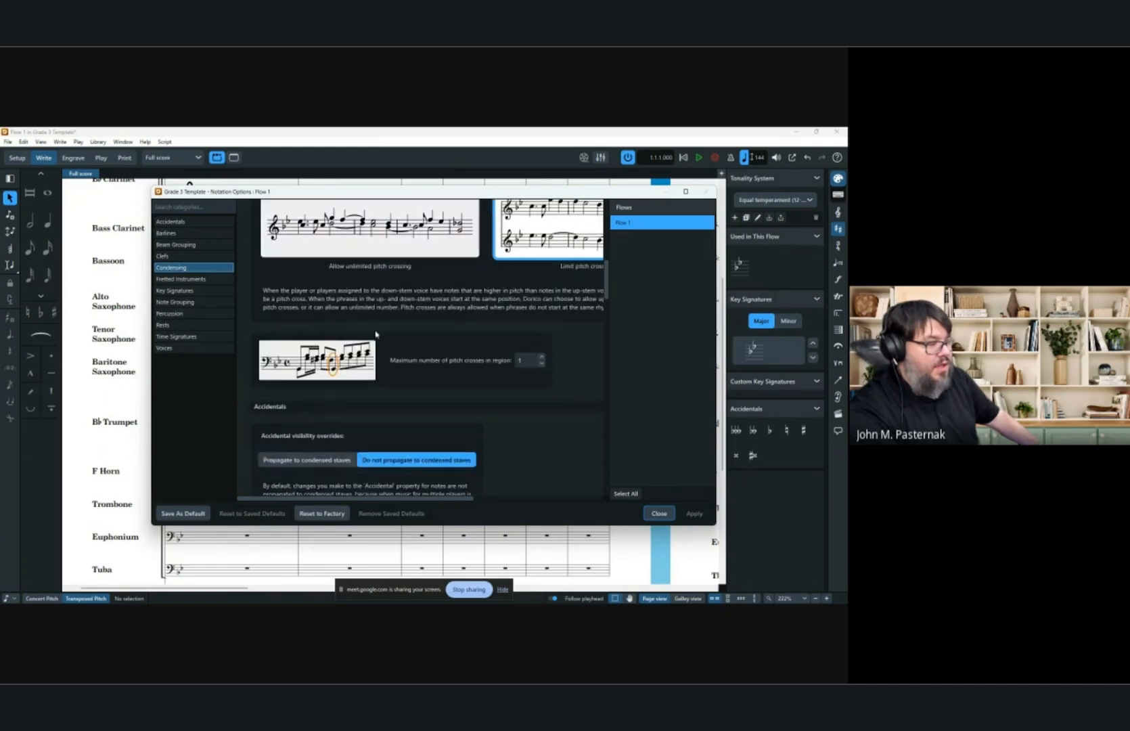
{"action": "scroll", "coordinate": [407, 319], "scroll_direction": "down", "scroll_amount": 7}
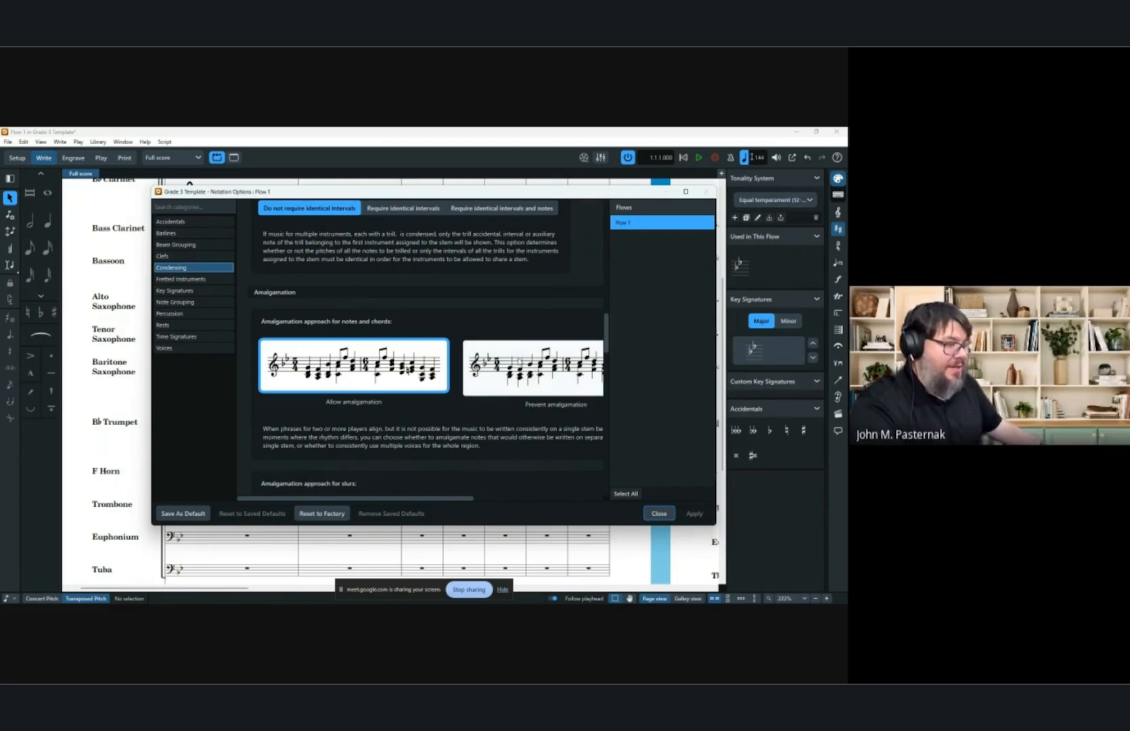
{"action": "scroll", "coordinate": [519, 361], "scroll_direction": "down", "scroll_amount": 3}
{"action": "scroll", "coordinate": [519, 361], "scroll_direction": "down", "scroll_amount": 2}
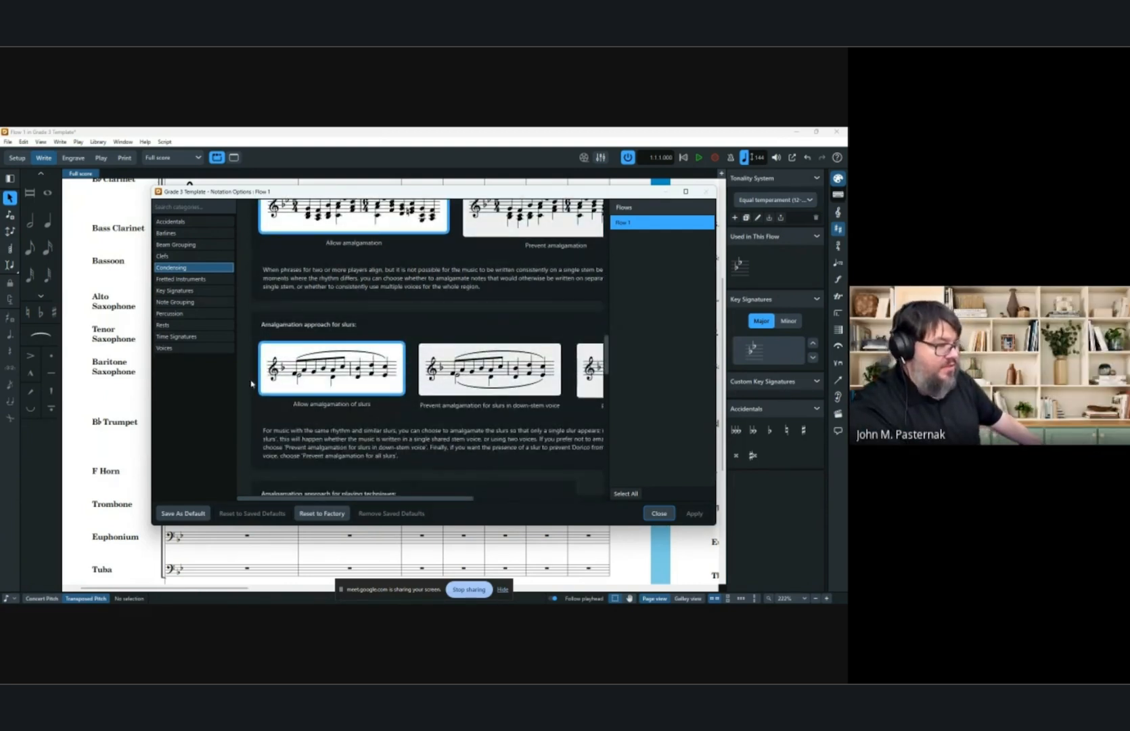
{"action": "scroll", "coordinate": [286, 414], "scroll_direction": "down", "scroll_amount": 3}
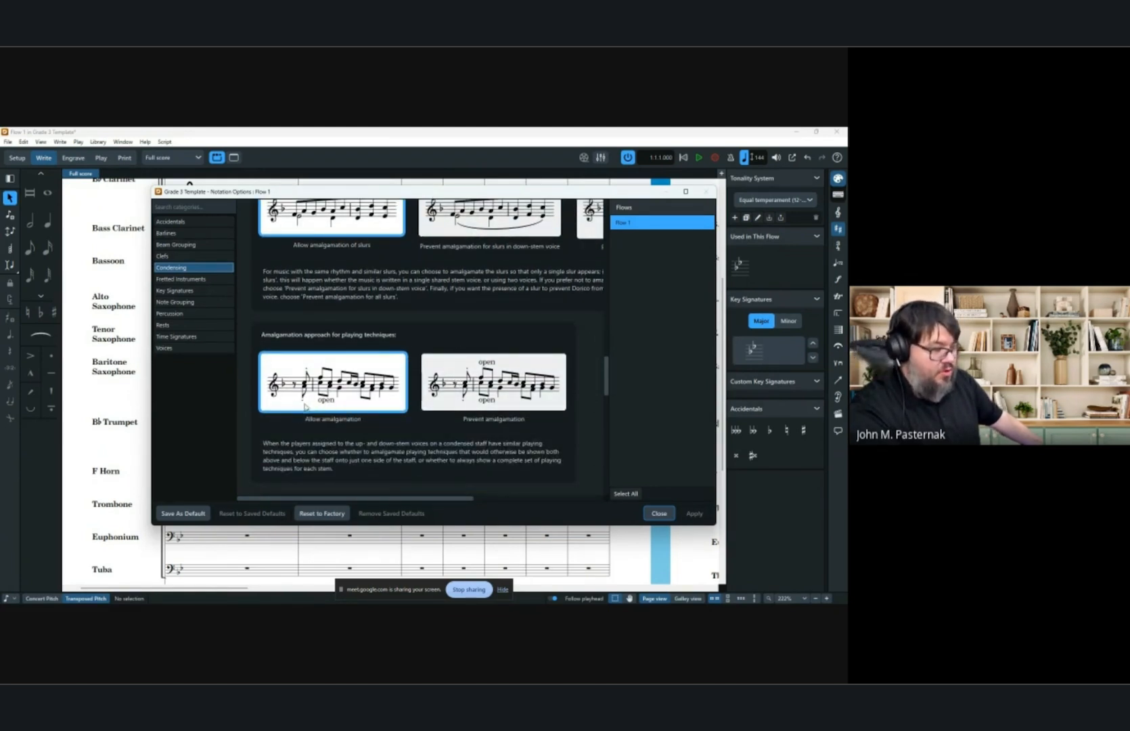
{"action": "scroll", "coordinate": [487, 373], "scroll_direction": "down", "scroll_amount": 4}
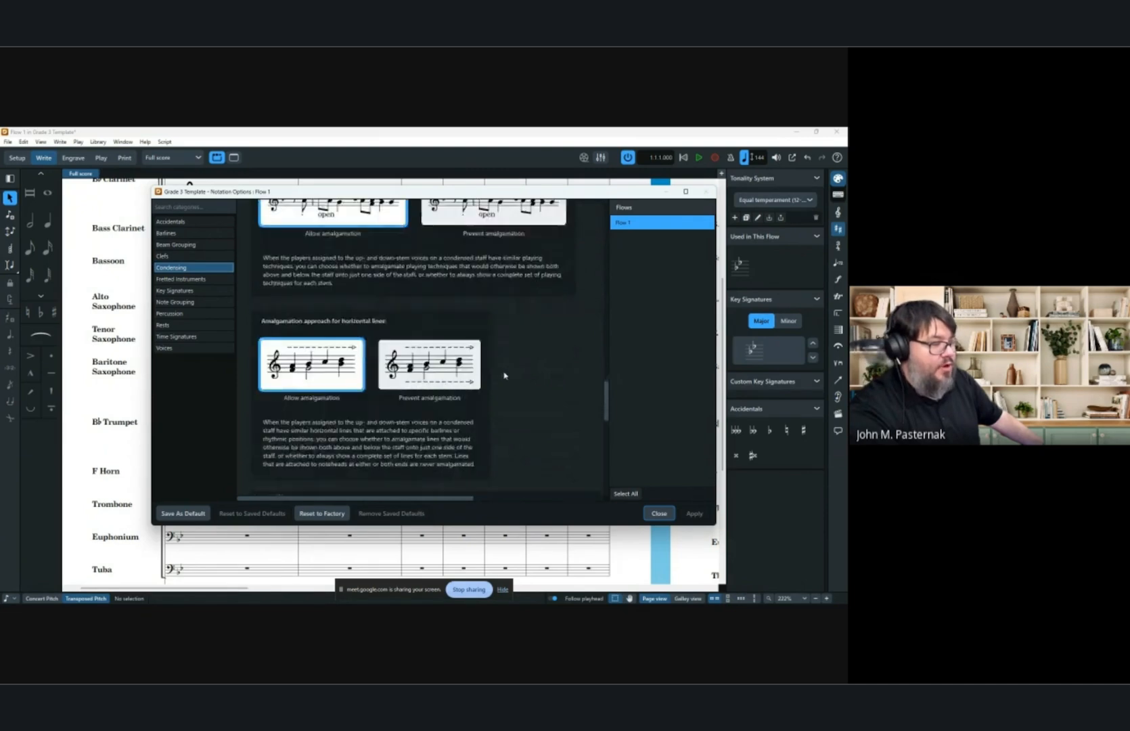
{"action": "left_click", "coordinate": [658, 512]}
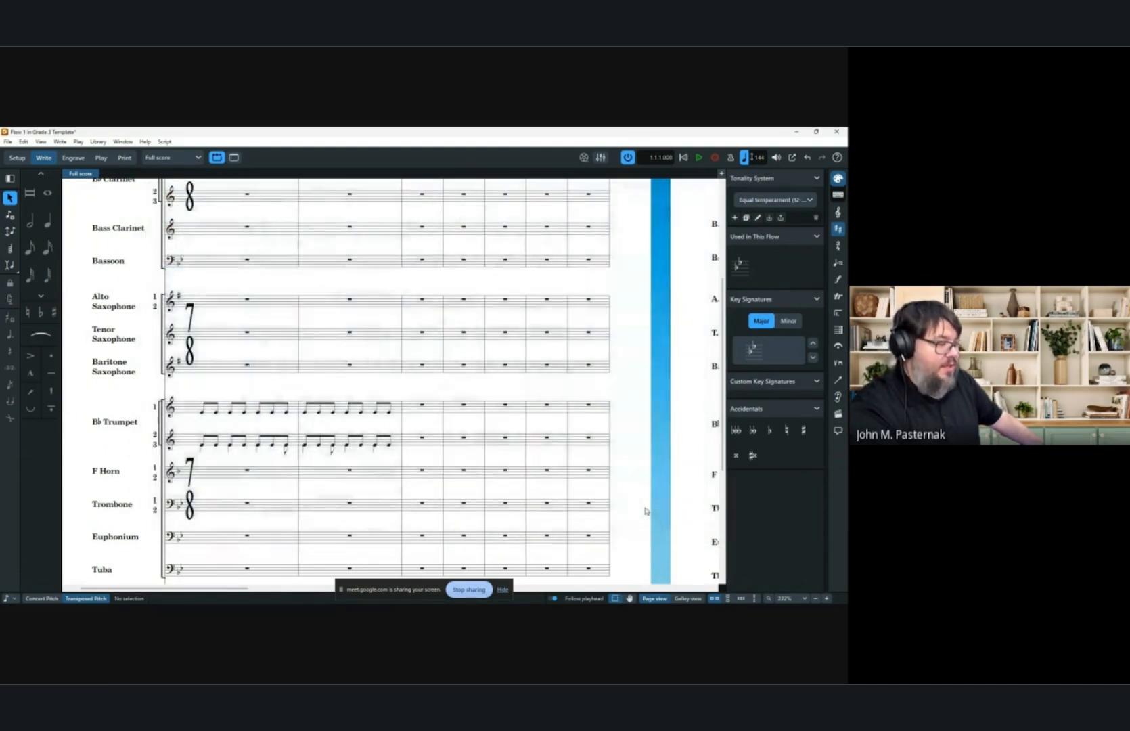
Return to galley view and add a p<f dynamic across bars 1–2 of the second and third trumpets.
{"action": "left_click", "coordinate": [687, 598]}
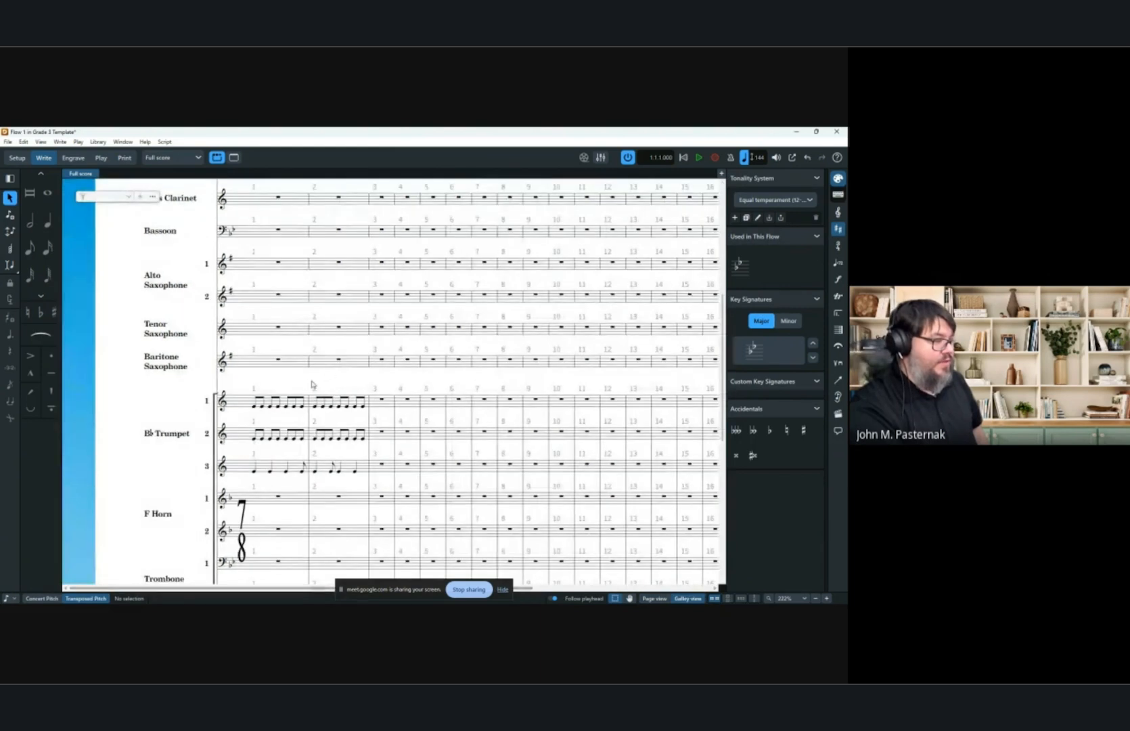
{"action": "left_click", "coordinate": [255, 440]}
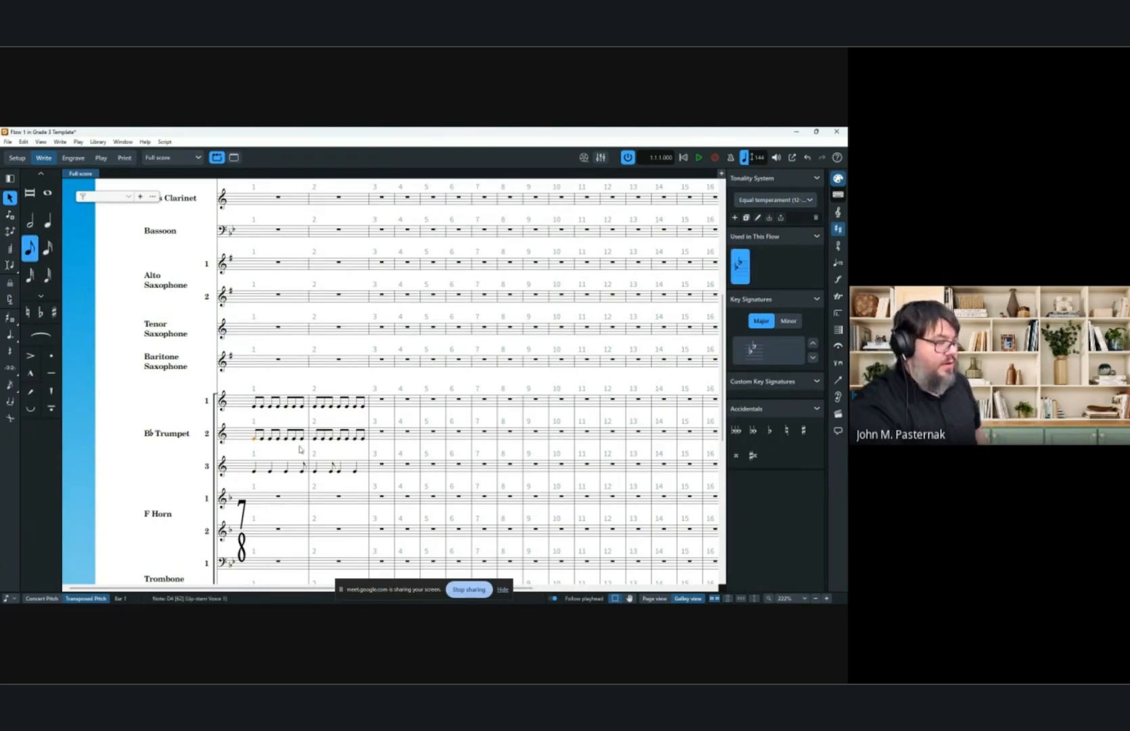
{"action": "left_click", "coordinate": [360, 473], "text": "shift"}
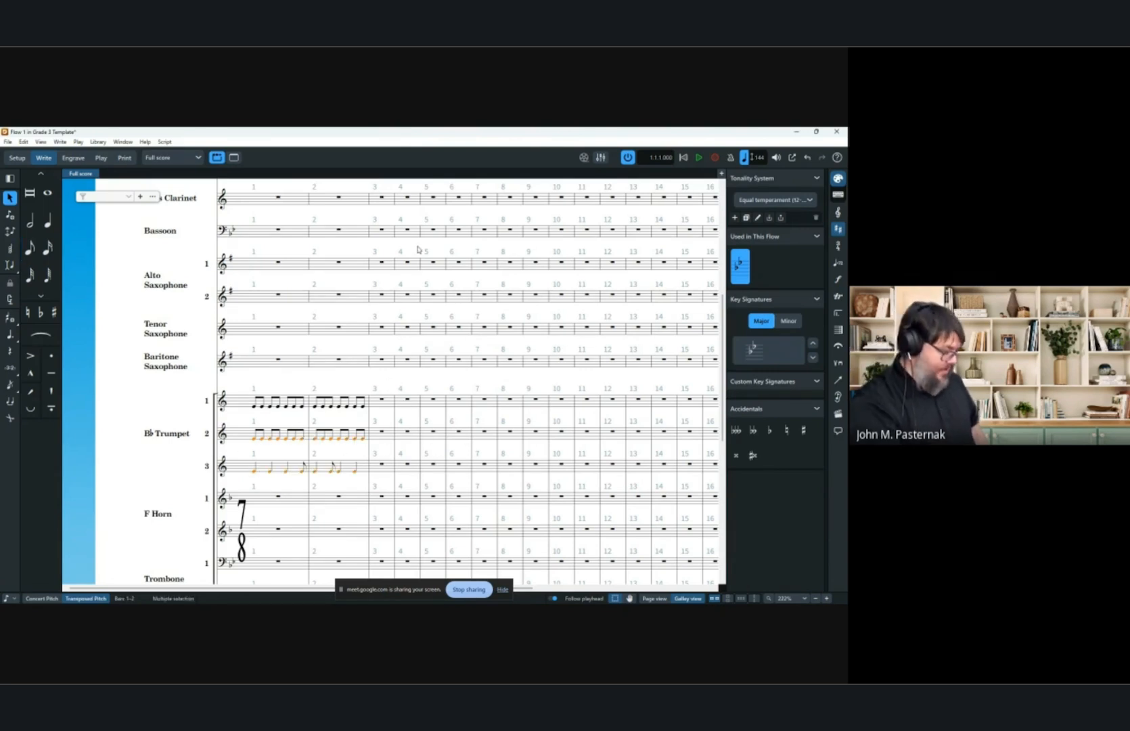
{"action": "key", "text": "shift+d"}
{"action": "type", "text": "p<f"}
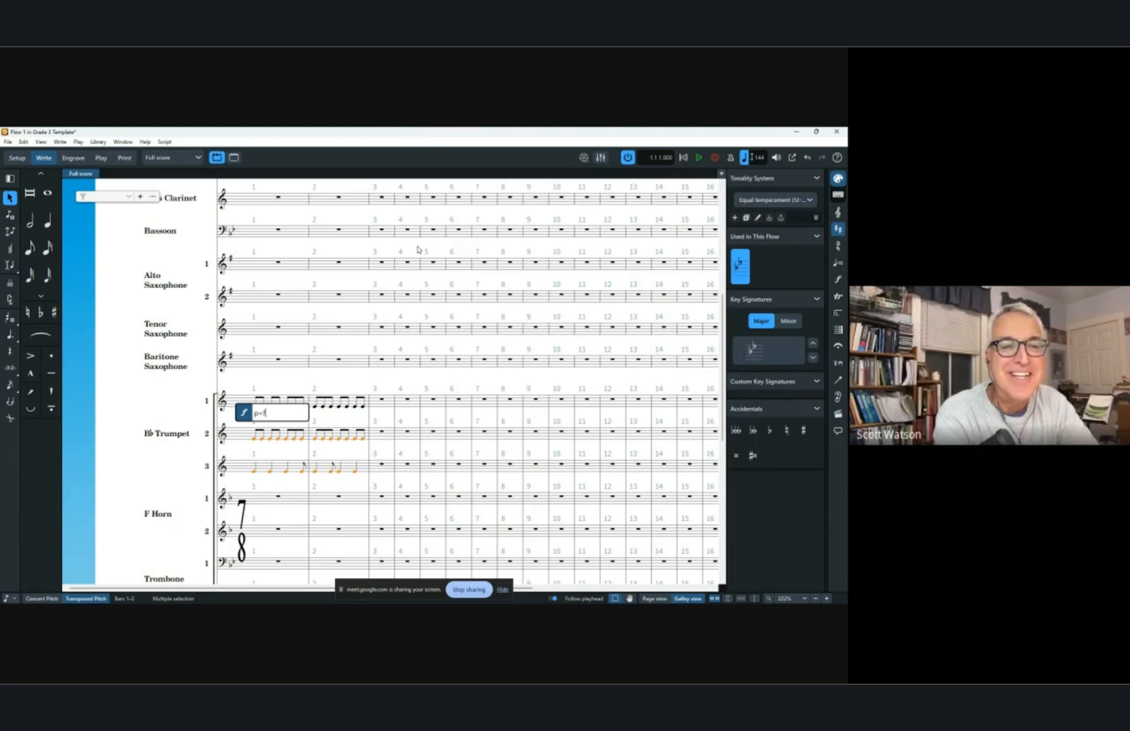
{"action": "key", "text": "Return"}
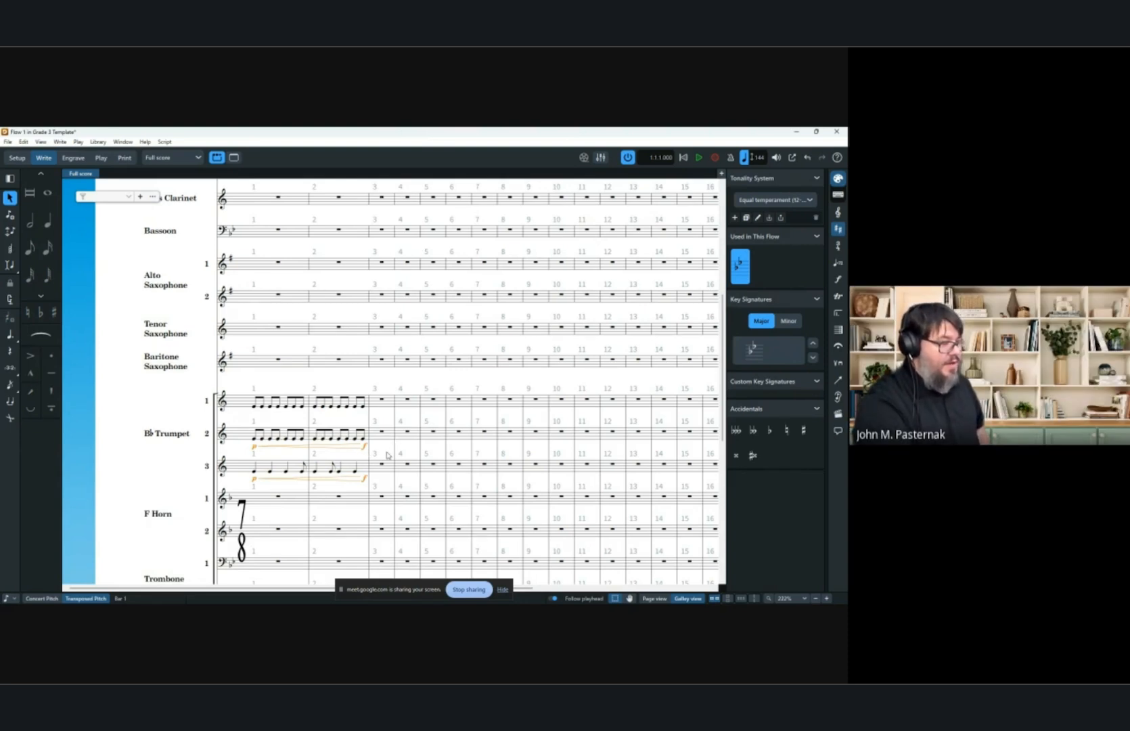
Delete the new dynamics from both trumpet staves and make the third trumpet's final bar 2 note a quarter note.
{"action": "key", "text": "Escape"}
{"action": "left_click", "coordinate": [255, 448]}
{"action": "key", "text": "Delete"}
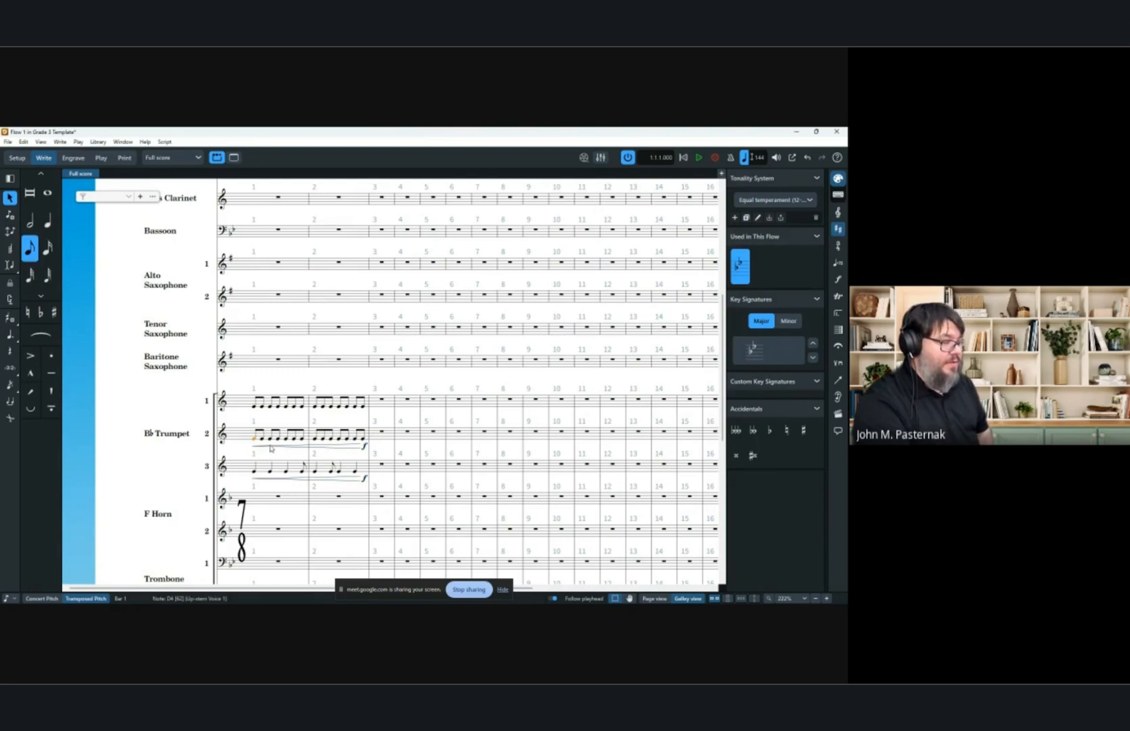
{"action": "left_click", "coordinate": [270, 446]}
{"action": "key", "text": "Delete"}
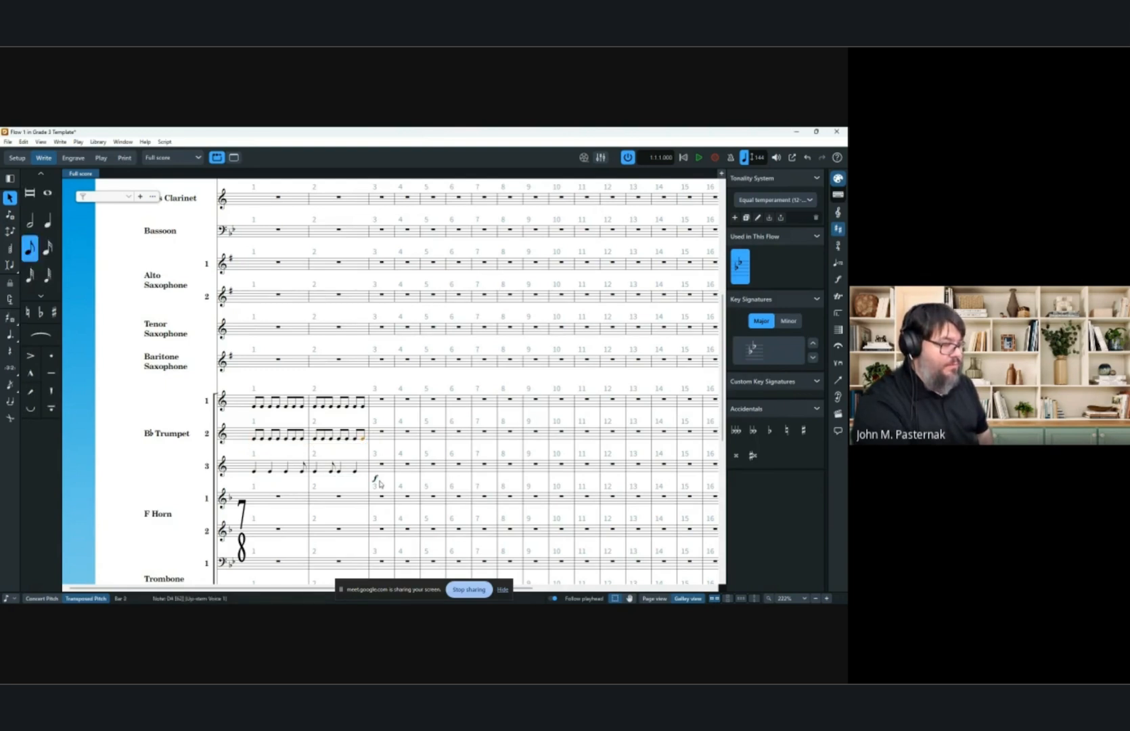
{"action": "key", "text": "6"}
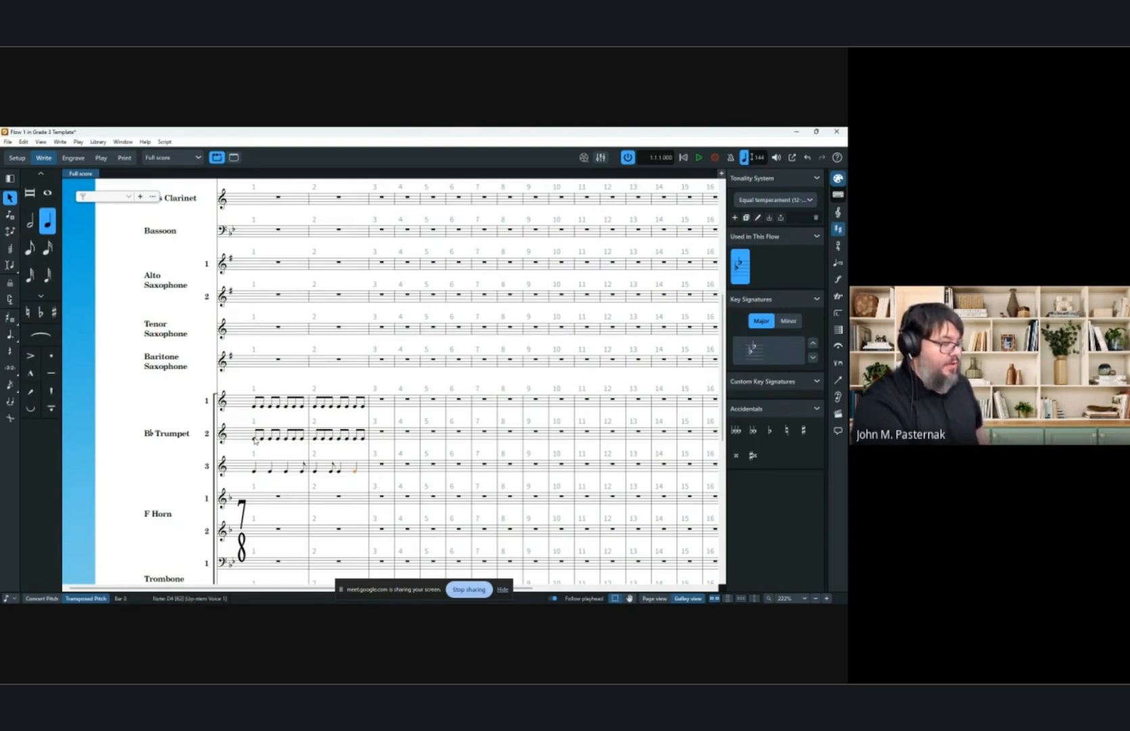
Add a p dynamic across the second trumpet's bars 1–2.
{"action": "left_click", "coordinate": [255, 439]}
{"action": "left_click", "coordinate": [360, 437], "text": "shift"}
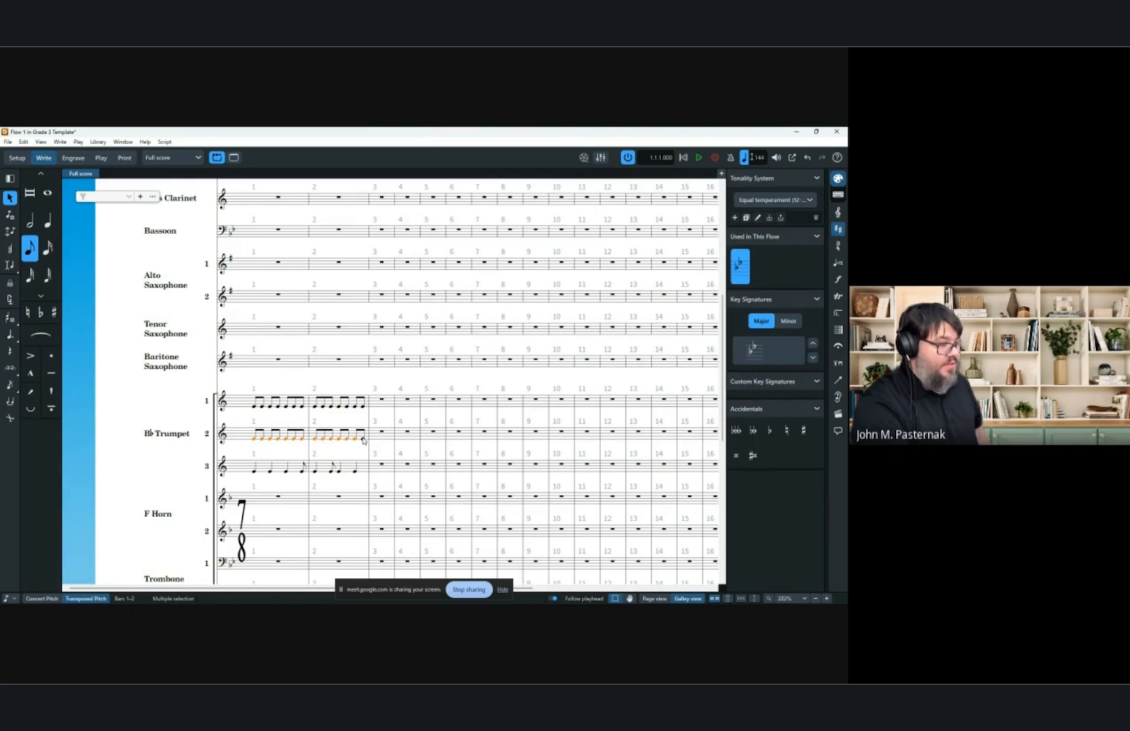
{"action": "key", "text": "shift+d"}
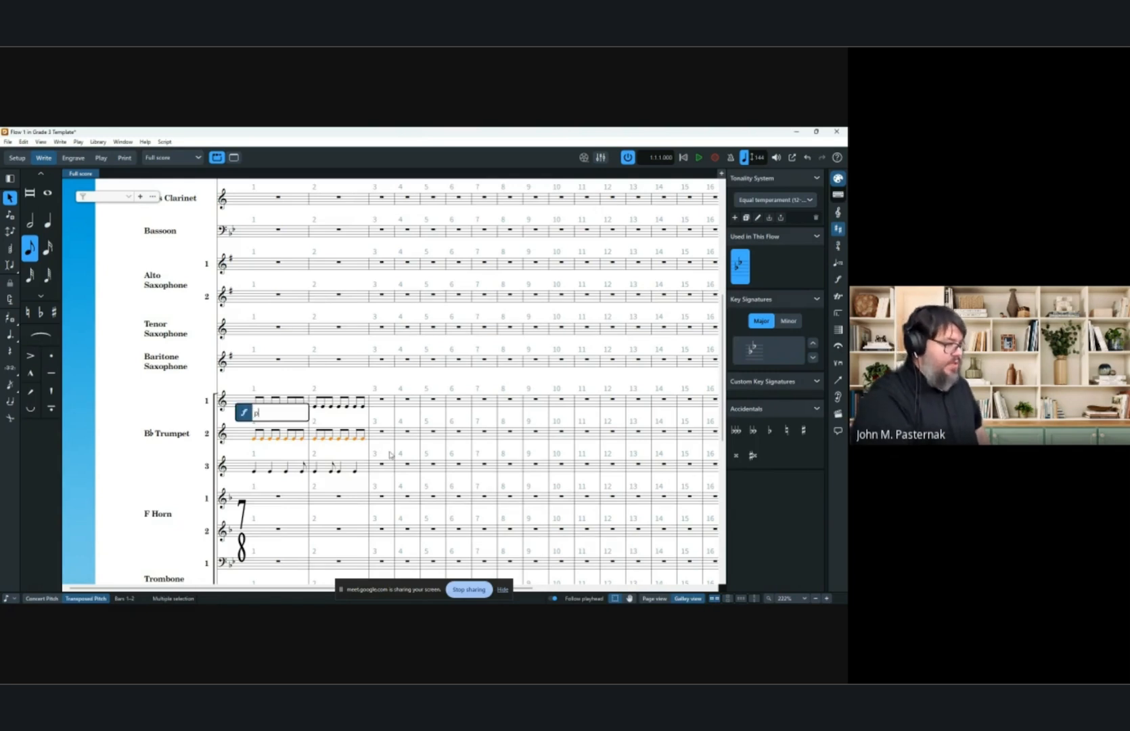
{"action": "key", "text": "Return"}
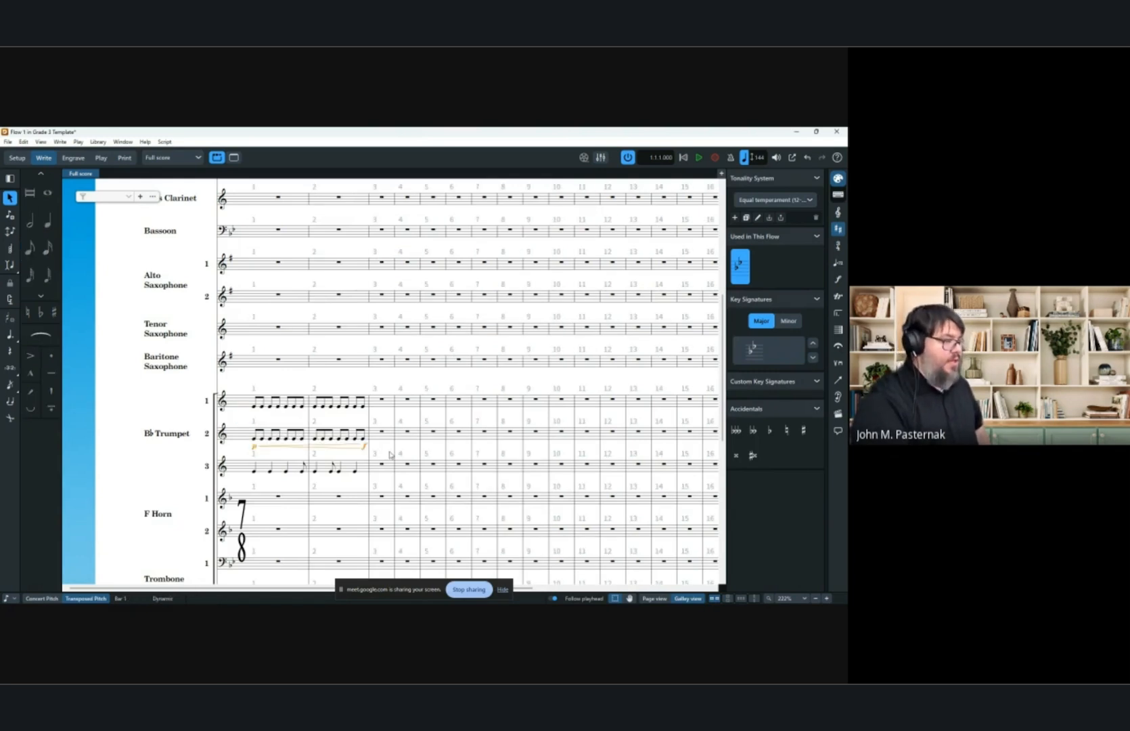
Play back the score from the third trumpet's first bar.
{"action": "left_click", "coordinate": [261, 470]}
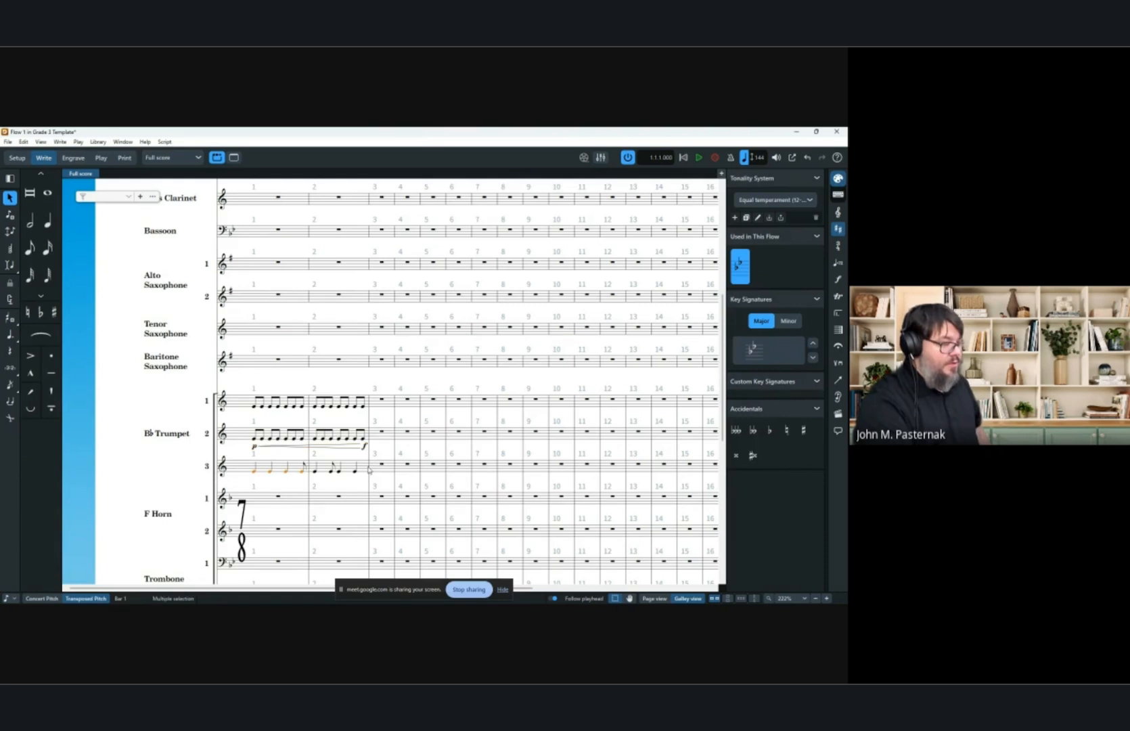
{"action": "key", "text": "space"}
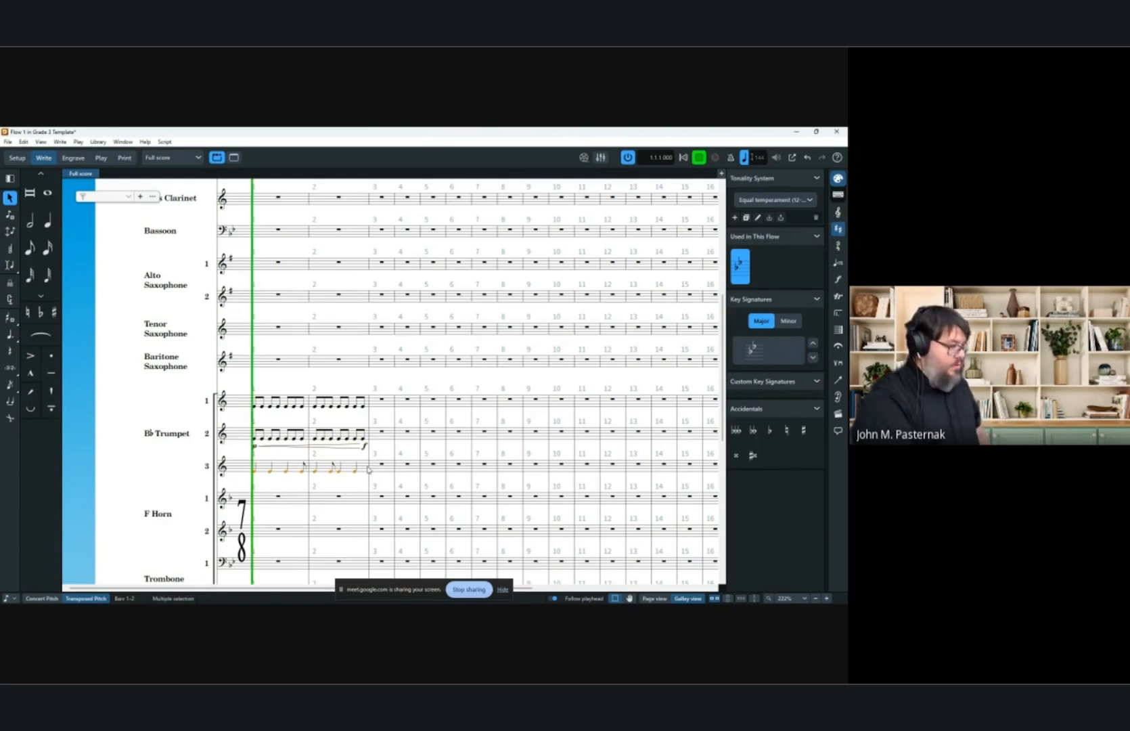
Add a p<f dynamic across the third trumpet's bars 1–2.
{"action": "key", "text": "shift+d"}
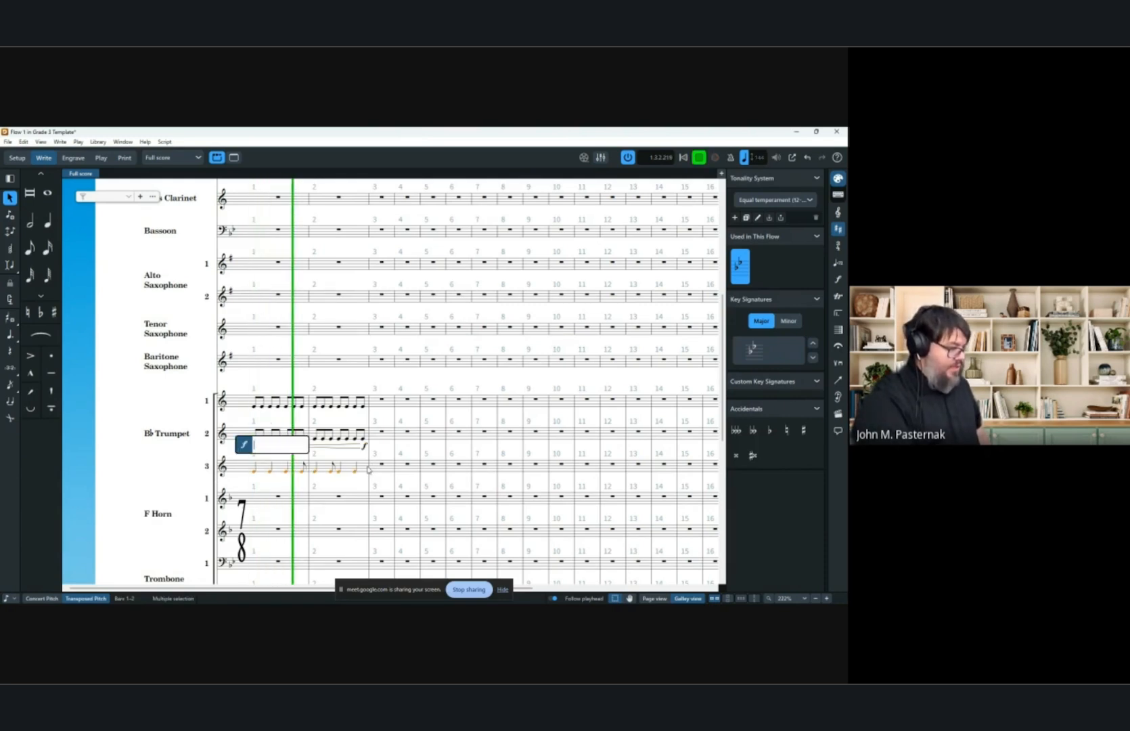
{"action": "type", "text": "p<f"}
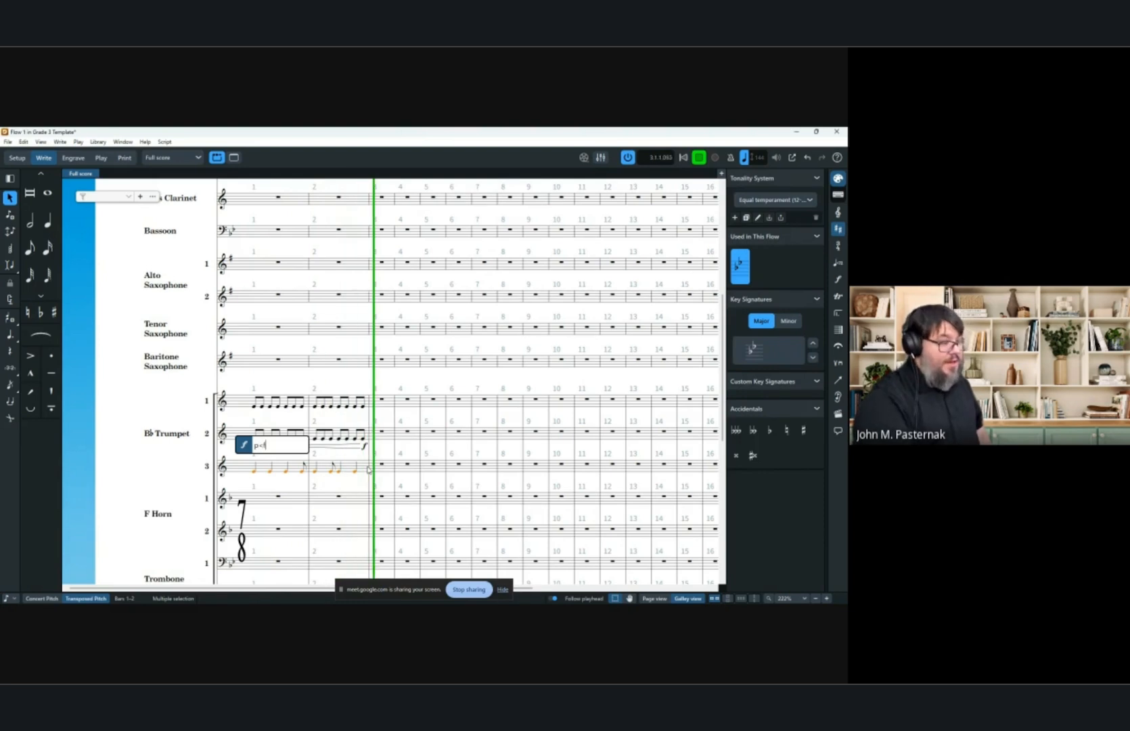
{"action": "key", "text": "Return"}
Play back the passage and compare the third trumpet's hairpin in page view and galley view.
{"action": "left_click", "coordinate": [103, 460]}
{"action": "key", "text": "space"}
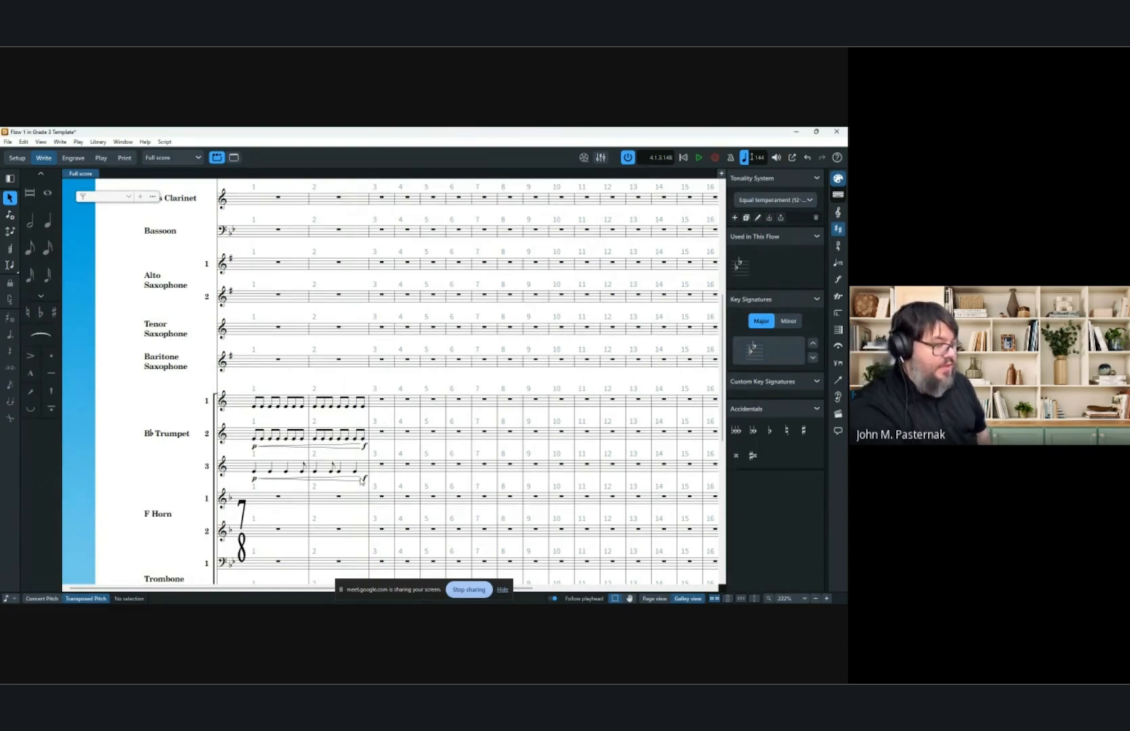
{"action": "left_click", "coordinate": [356, 479]}
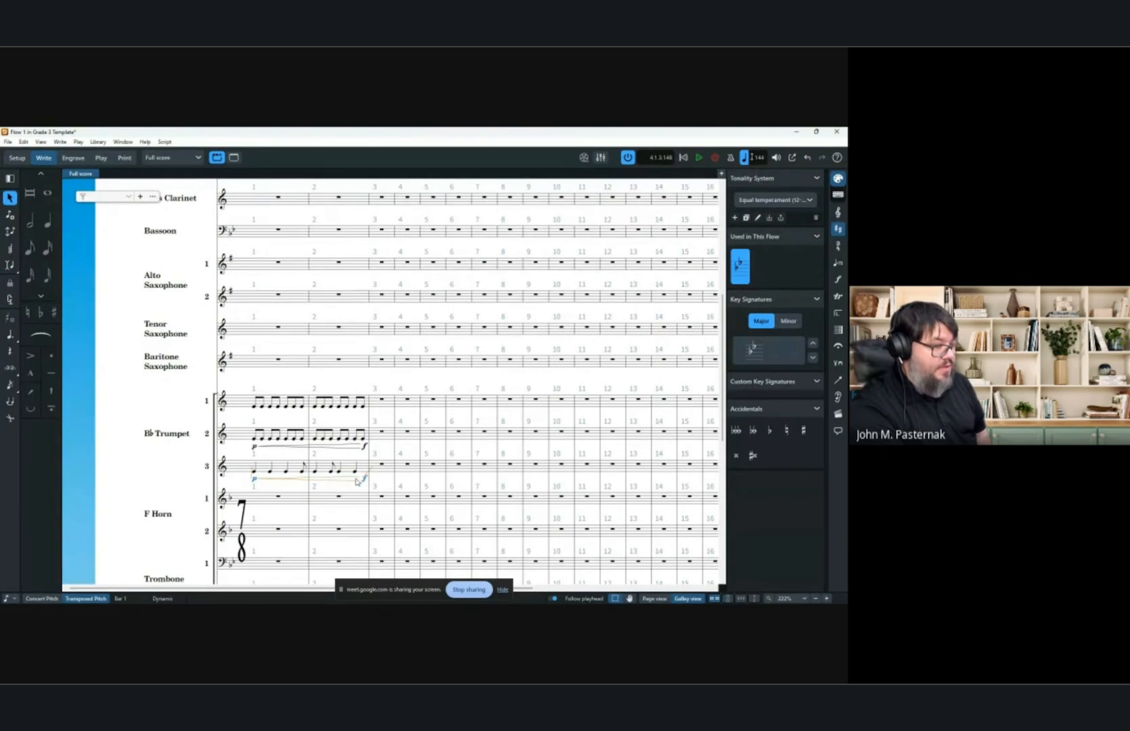
{"action": "left_click", "coordinate": [255, 479]}
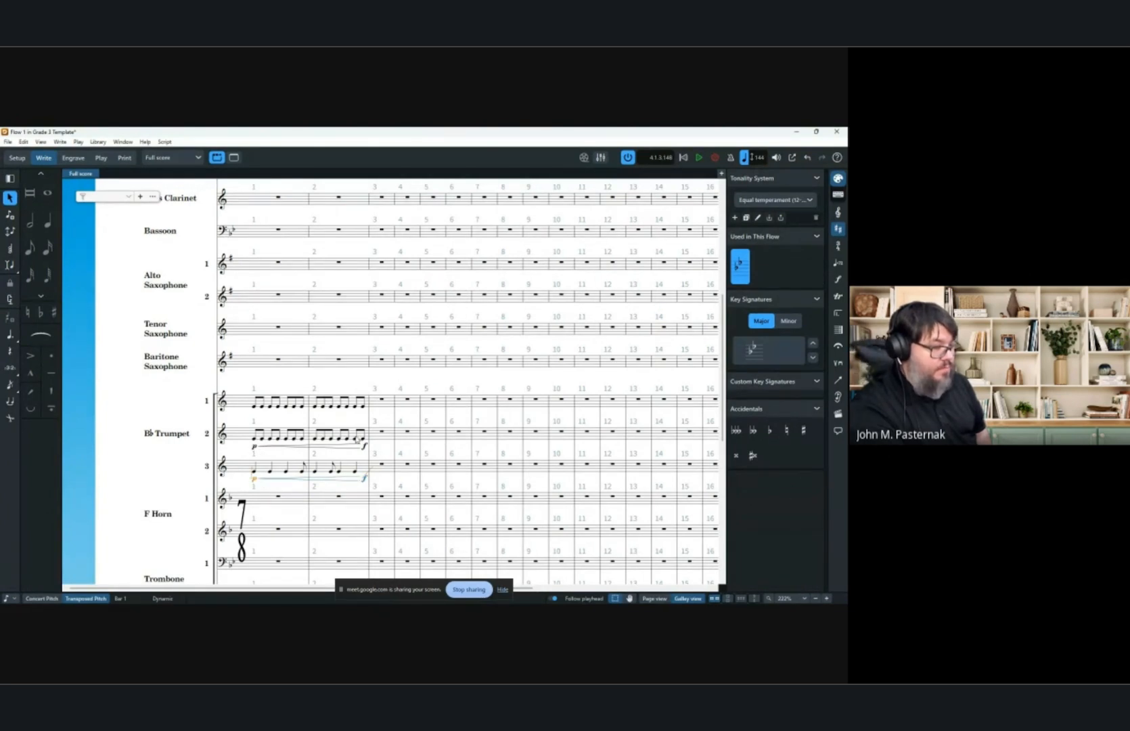
{"action": "left_click", "coordinate": [654, 599]}
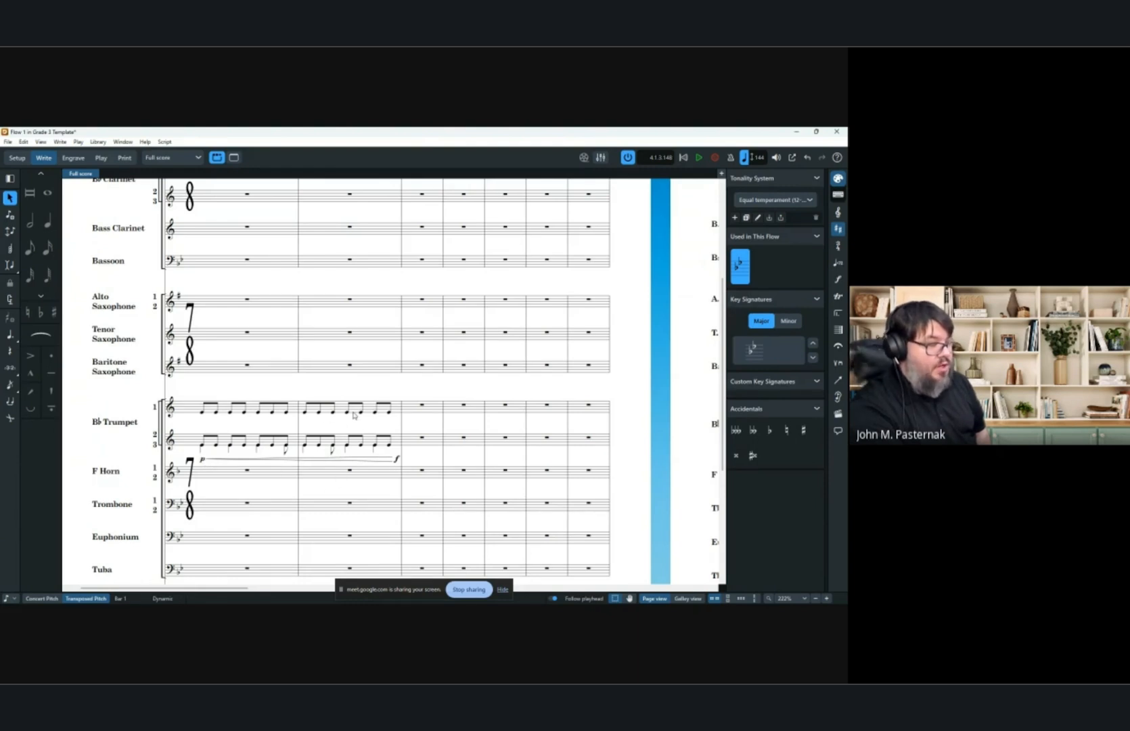
{"action": "left_click", "coordinate": [688, 598]}
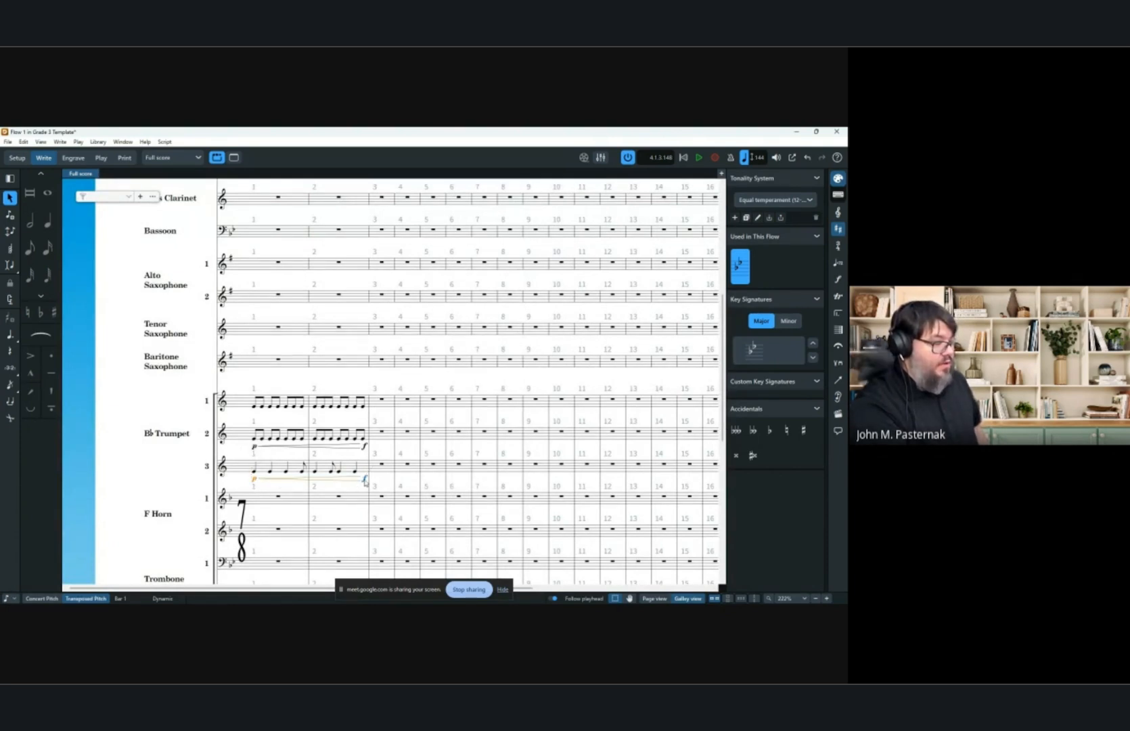
Try adjusting the second trumpet's dynamic through its Dynamics context options.
{"action": "left_click", "coordinate": [366, 448], "text": "shift"}
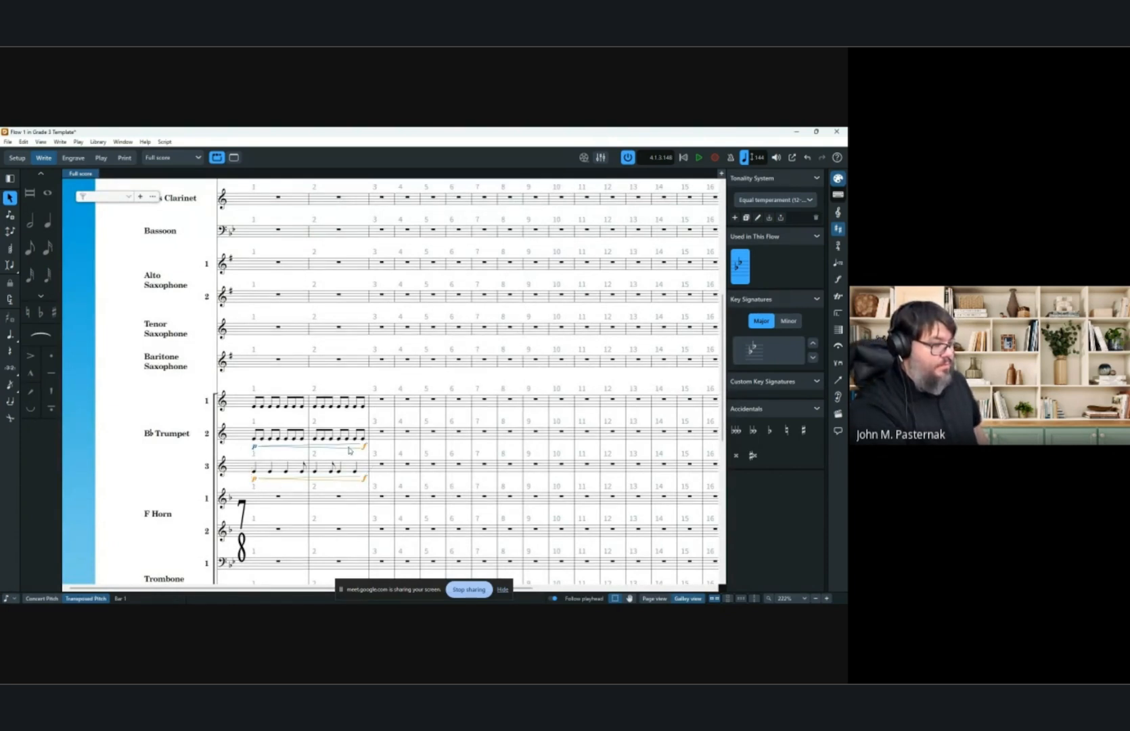
{"action": "right_click", "coordinate": [274, 448]}
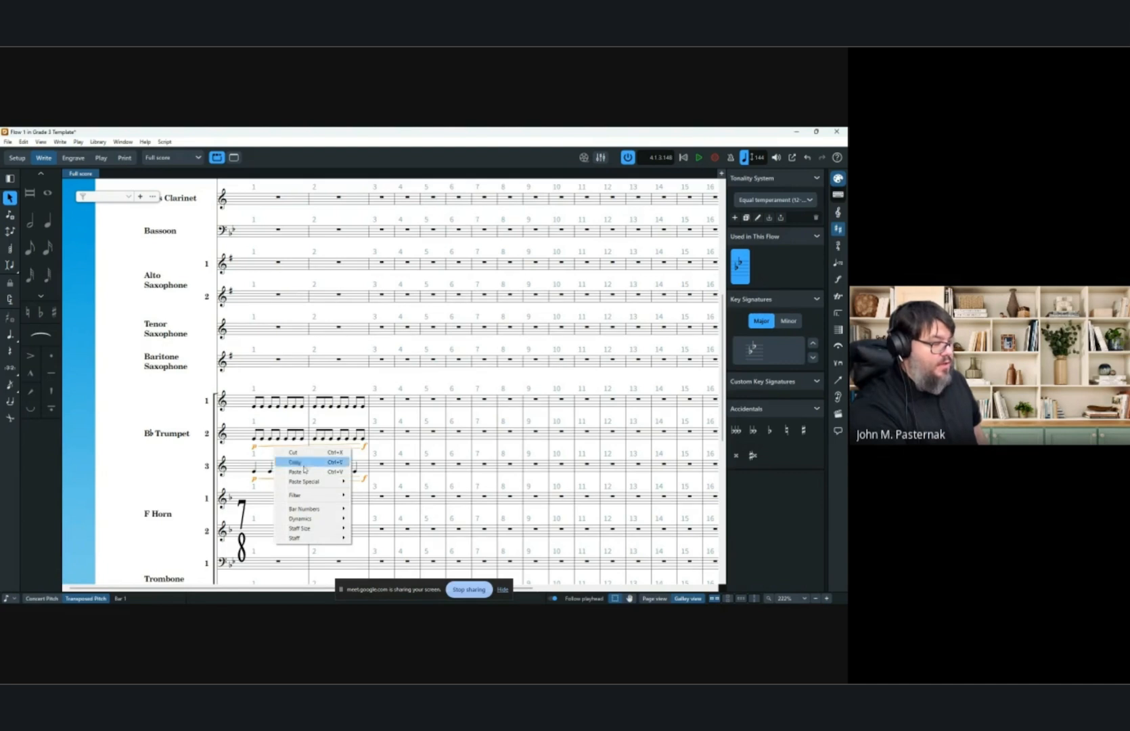
{"action": "left_click", "coordinate": [371, 518]}
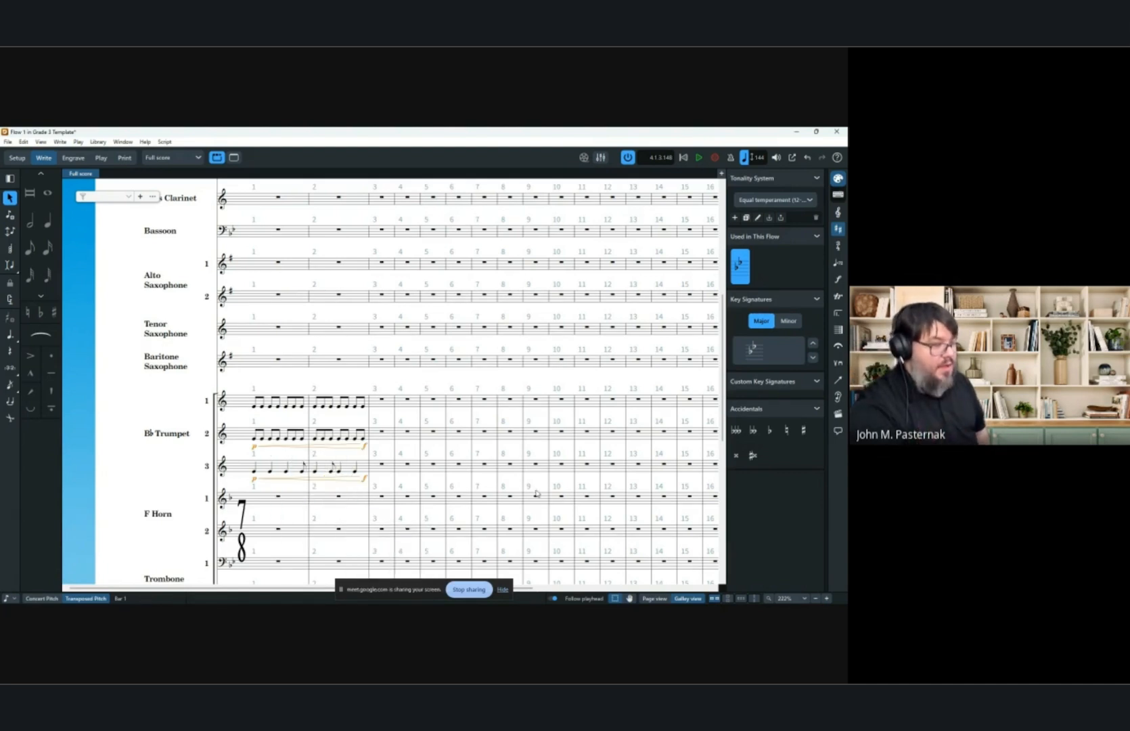
{"action": "left_click", "coordinate": [359, 452]}
{"action": "left_click", "coordinate": [357, 449]}
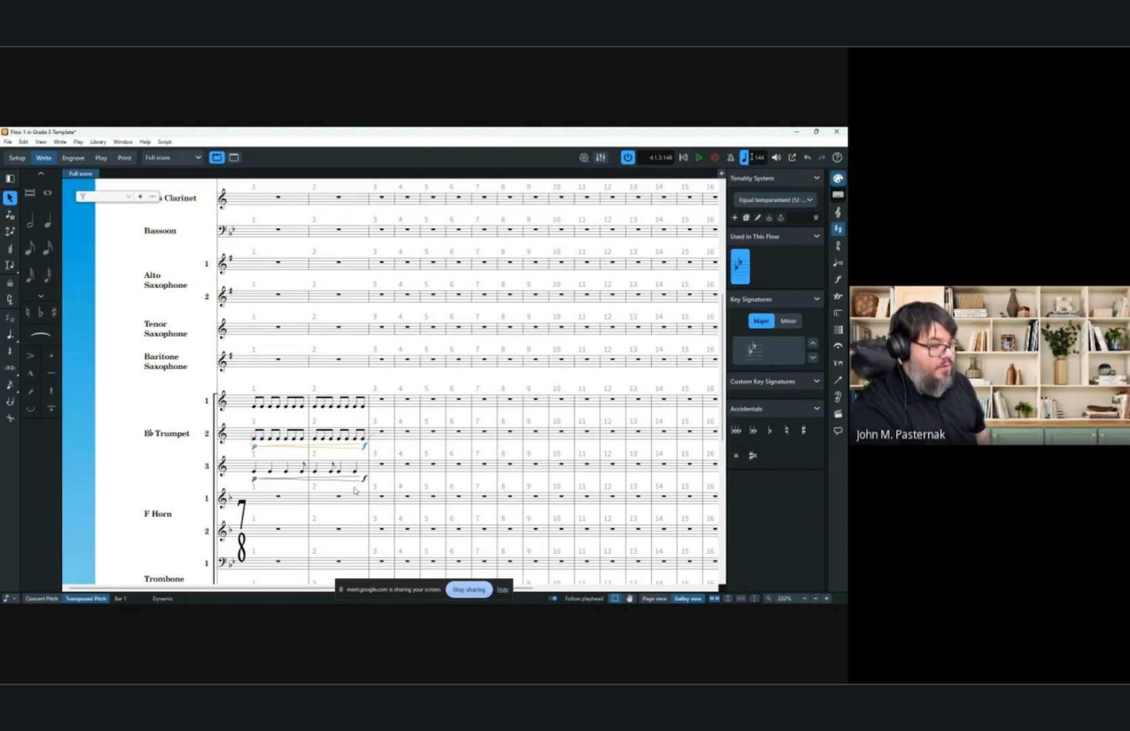
Select bars 1–2 of the second and third trumpets, filter the selection to dynamics and delete them.
{"action": "left_click", "coordinate": [365, 480]}
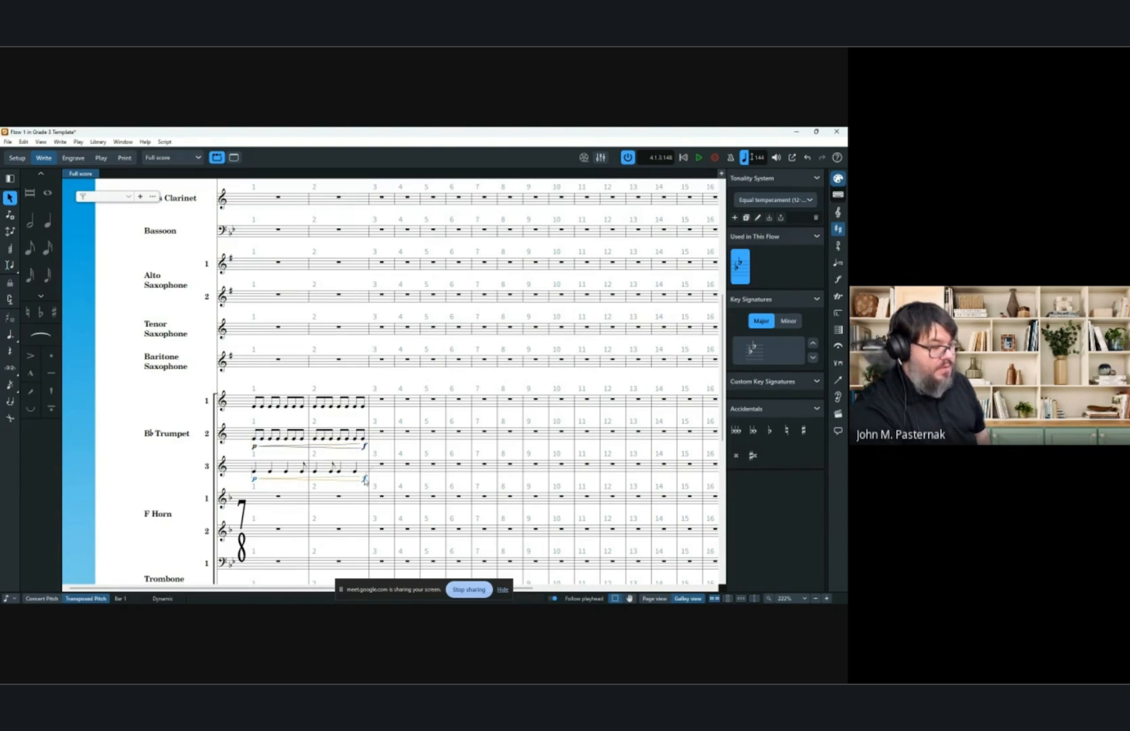
{"action": "left_click", "coordinate": [256, 475], "text": "shift"}
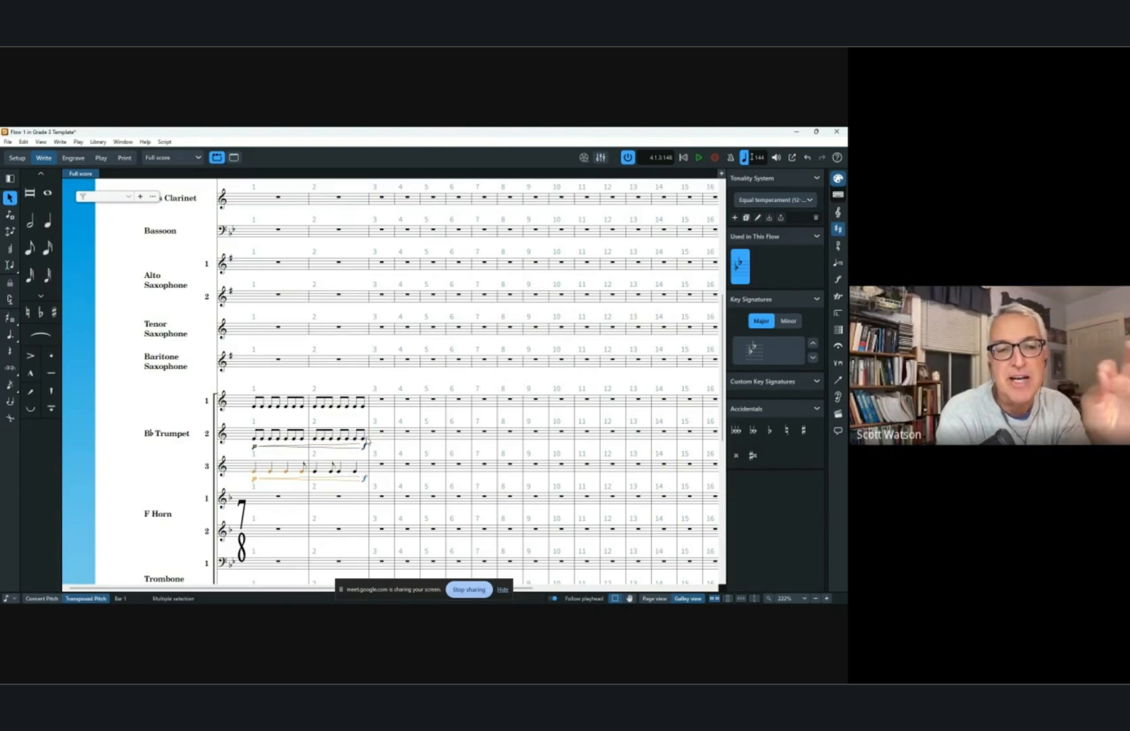
{"action": "left_click", "coordinate": [369, 438], "text": "shift"}
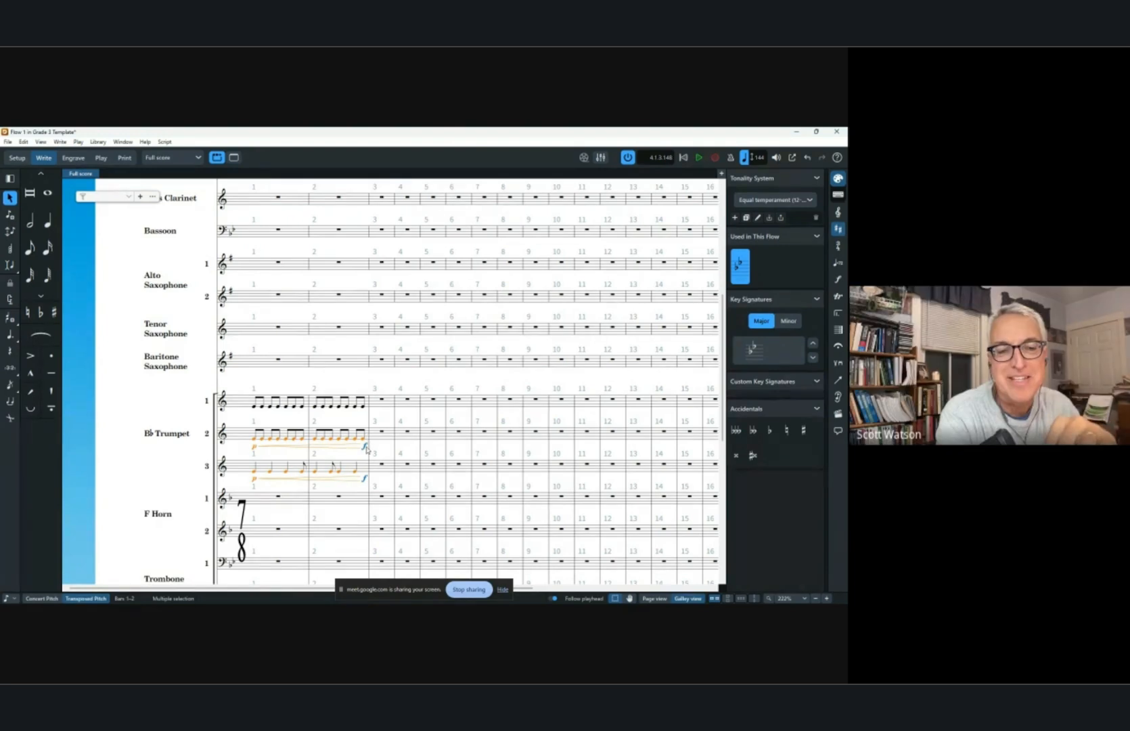
{"action": "right_click", "coordinate": [368, 438]}
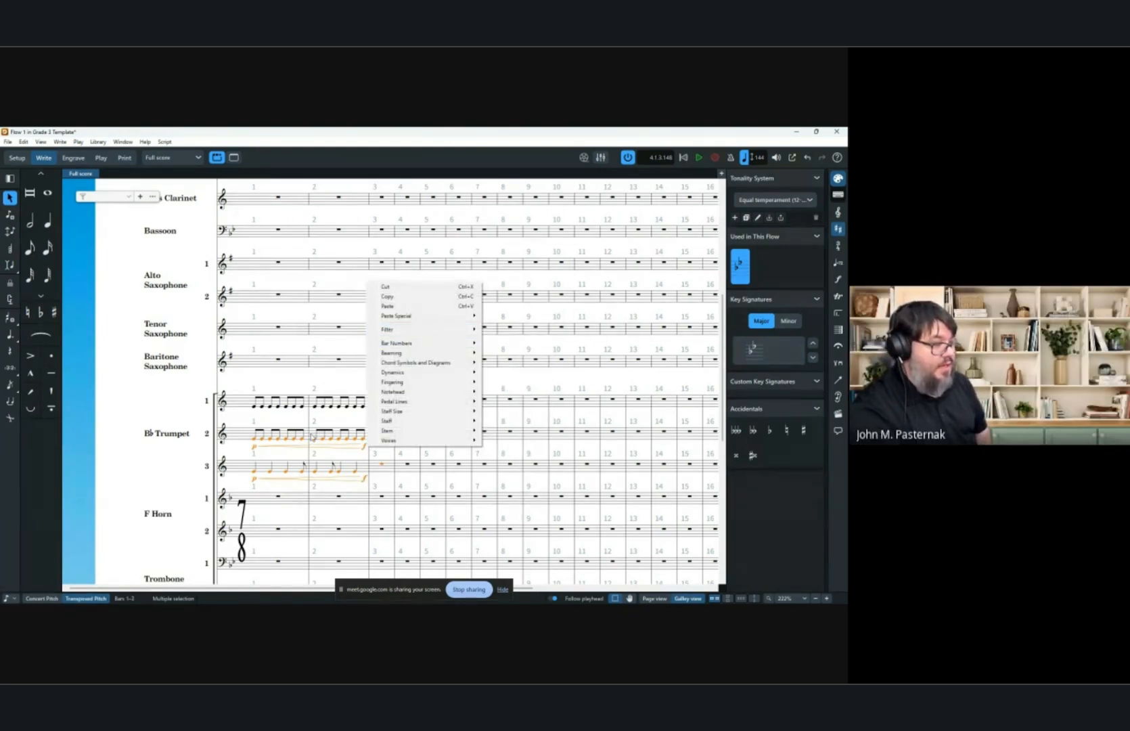
{"action": "right_click", "coordinate": [283, 437]}
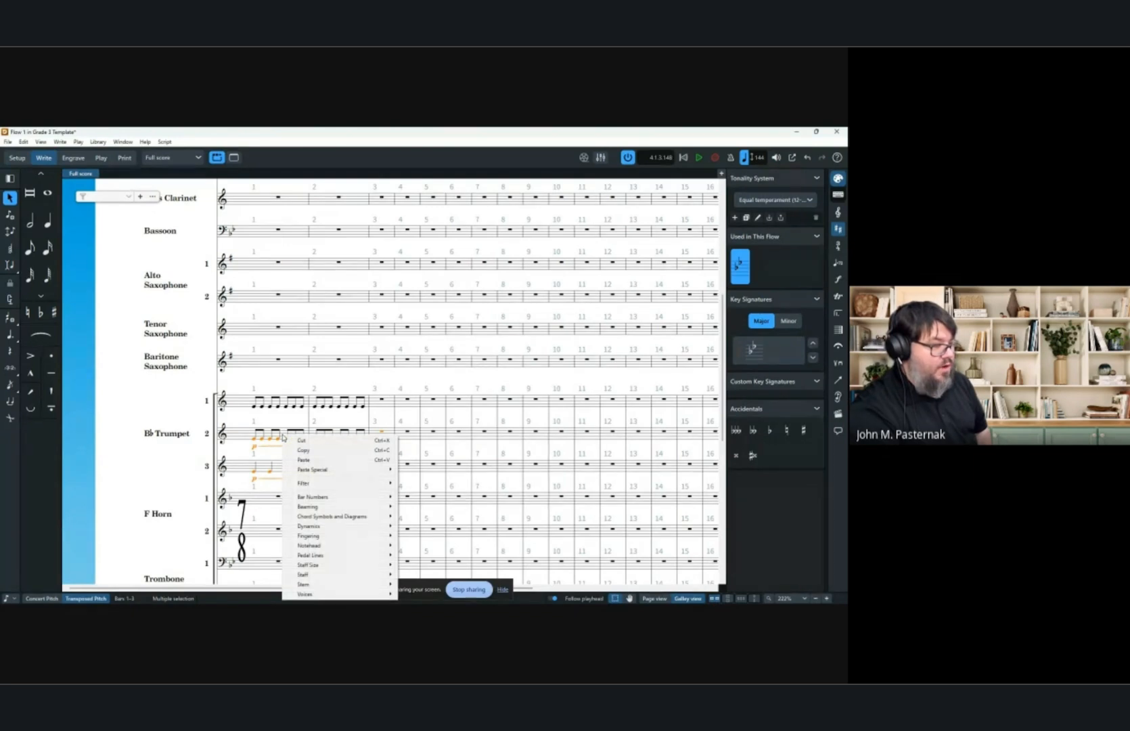
{"action": "mouse_move", "coordinate": [306, 482]}
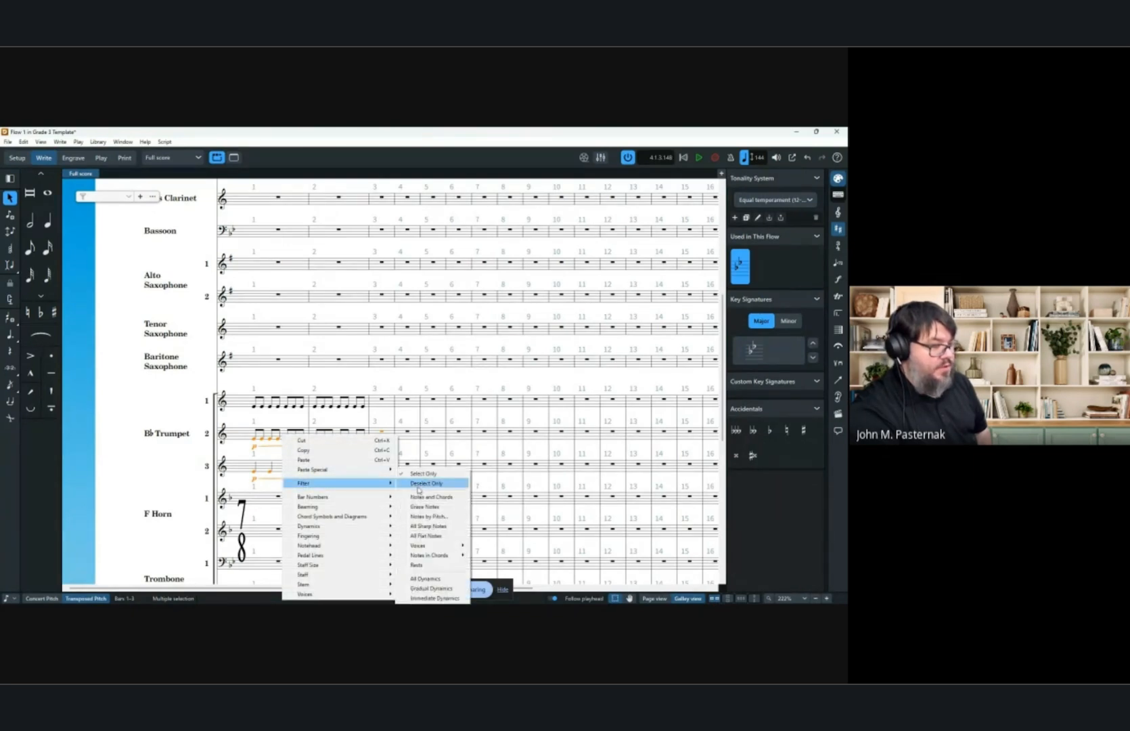
{"action": "left_click", "coordinate": [437, 564]}
{"action": "key", "text": "Delete"}
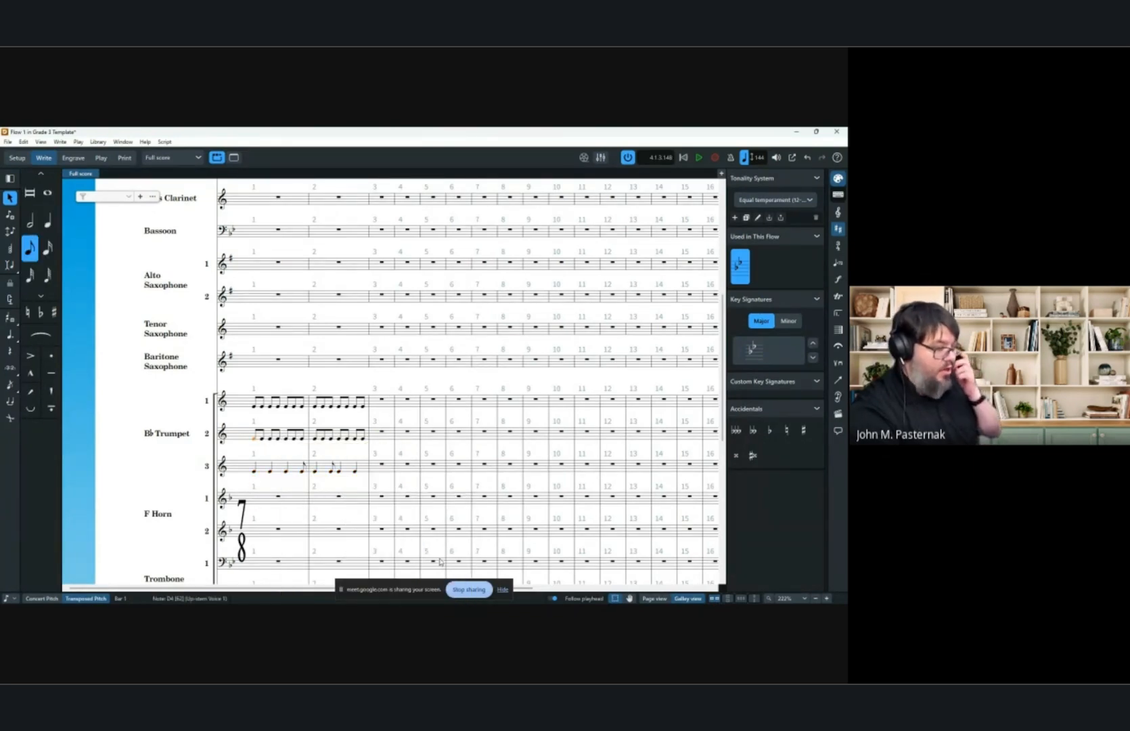
{"action": "left_click", "coordinate": [358, 468], "text": "shift"}
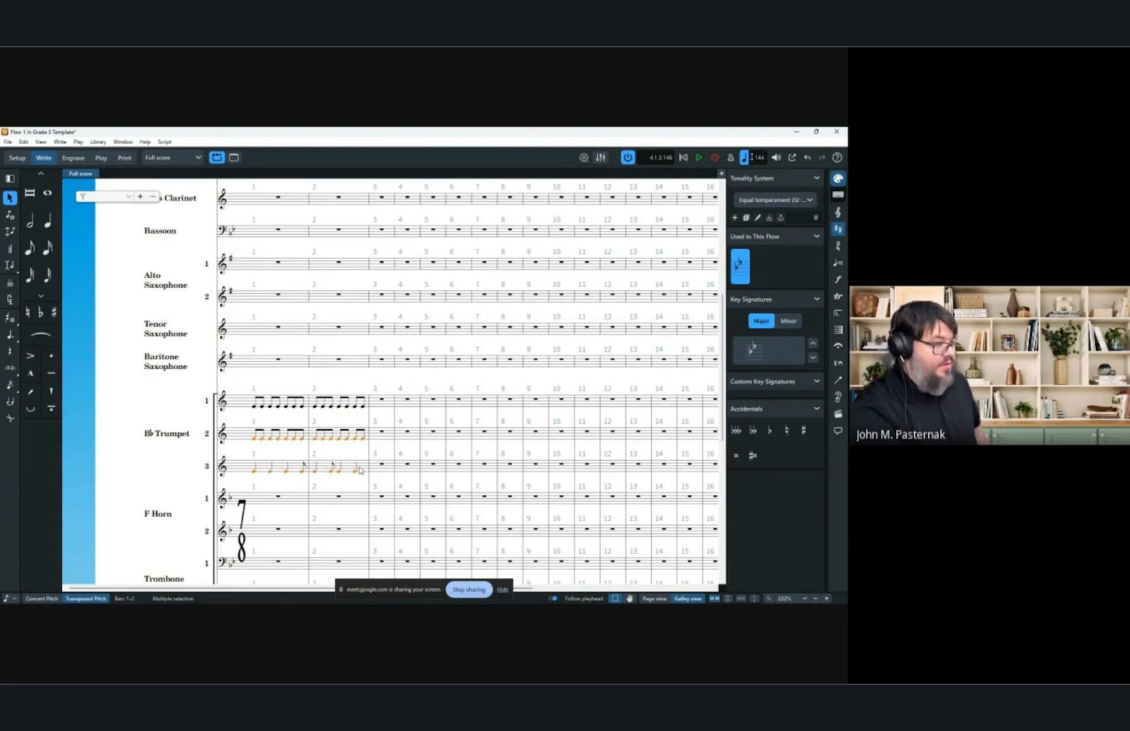
{"action": "key", "text": "shift+d"}
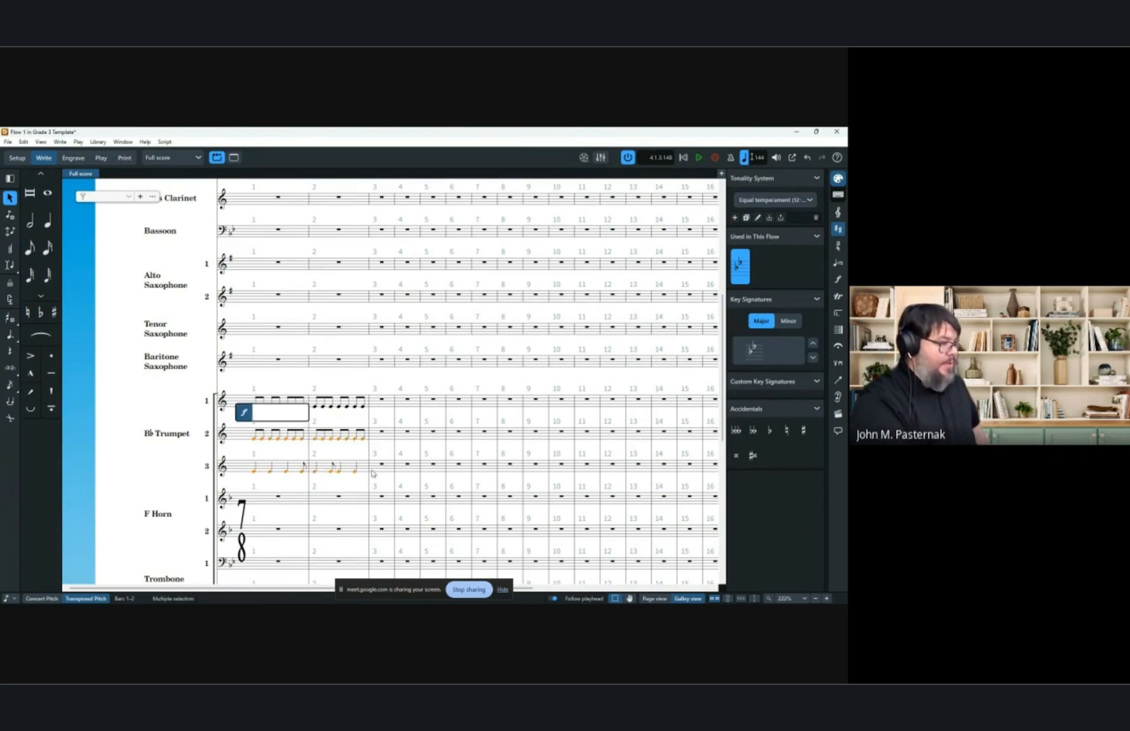
{"action": "key", "text": "Return"}
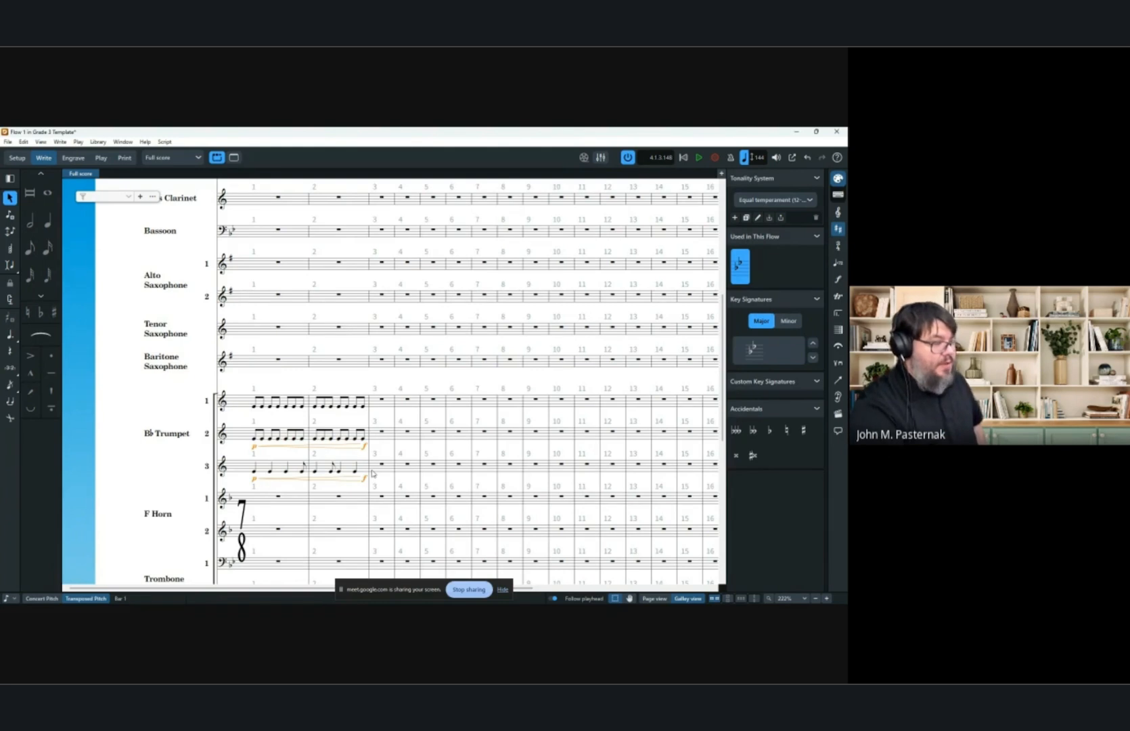
{"action": "key", "text": "Escape"}
{"action": "mouse_move", "coordinate": [364, 447]}
{"action": "left_mouse_down"}
{"action": "mouse_move", "coordinate": [270, 452]}
{"action": "mouse_move", "coordinate": [366, 456]}
{"action": "left_mouse_up"}
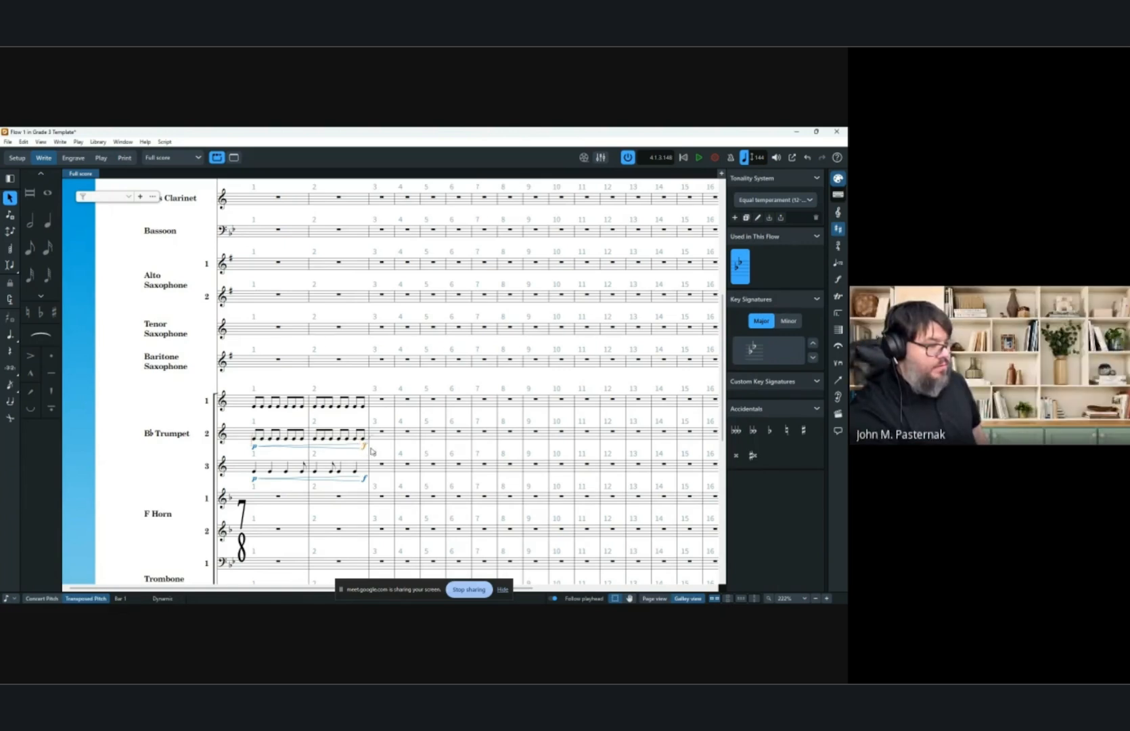
{"action": "left_click", "coordinate": [256, 447], "text": "ctrl"}
{"action": "left_click", "coordinate": [269, 446], "text": "ctrl"}
{"action": "left_click", "coordinate": [265, 479], "text": "ctrl"}
{"action": "left_click", "coordinate": [255, 479], "text": "ctrl"}
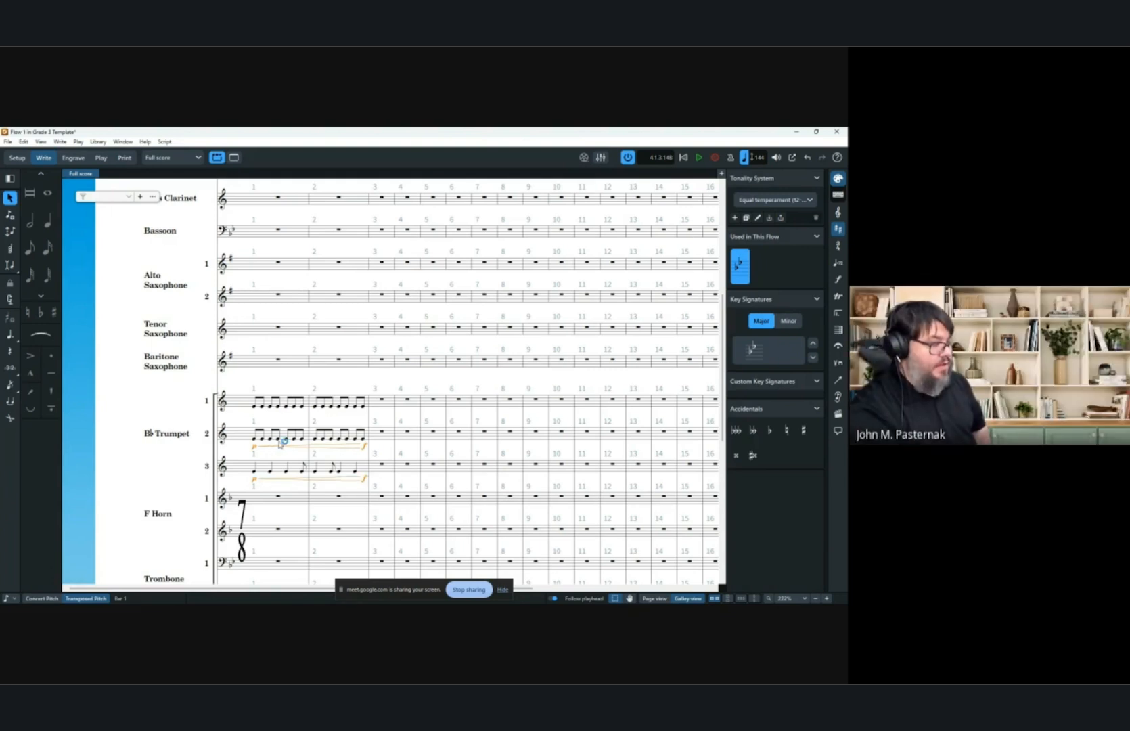
{"action": "key", "text": "Delete"}
Select bars 1–2 of the second and third trumpets and add a p<f dynamic across them.
{"action": "left_click", "coordinate": [255, 439]}
{"action": "left_click", "coordinate": [356, 471], "text": "shift"}
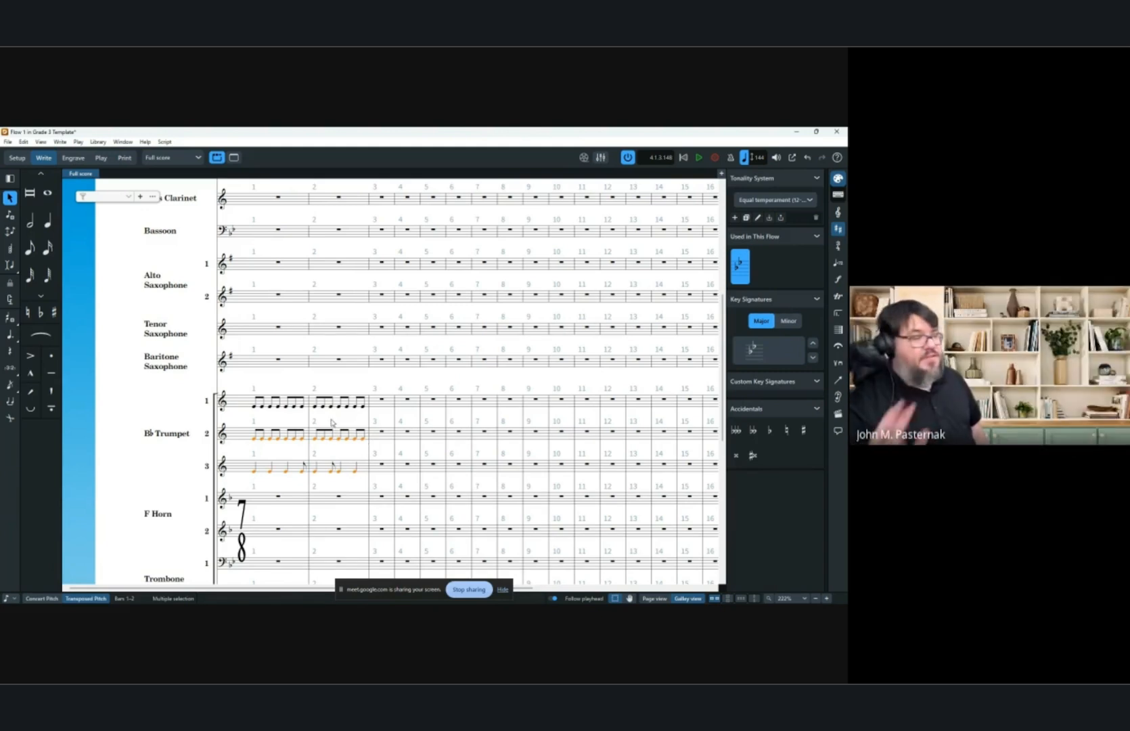
{"action": "key", "text": "shift+d"}
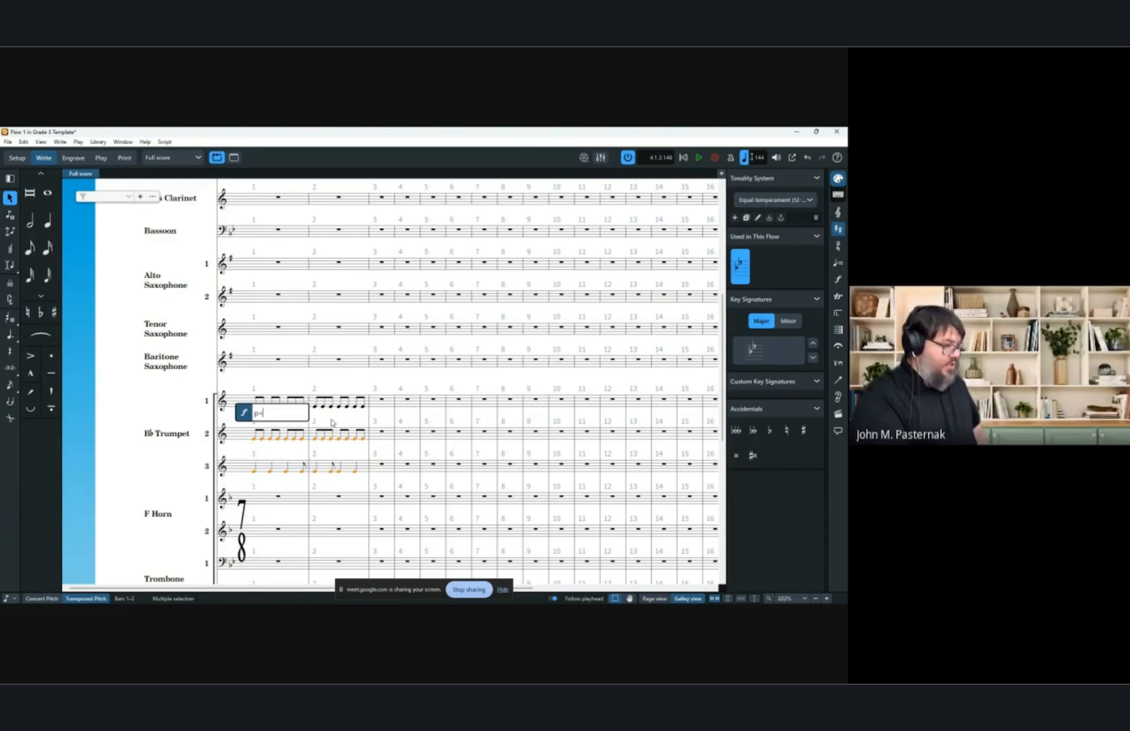
{"action": "type", "text": "p<f"}
{"action": "key", "text": "Return"}
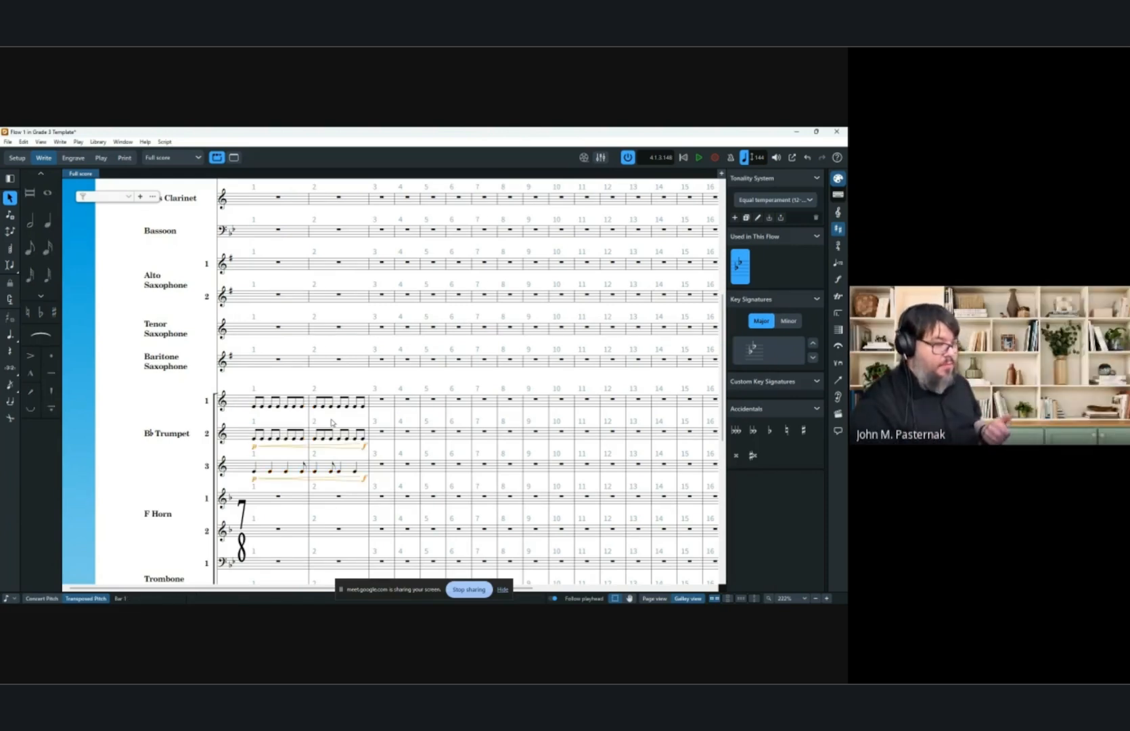
Nudge the second trumpet's closing f slightly left to line up with the third trumpet's.
{"action": "left_click", "coordinate": [364, 448]}
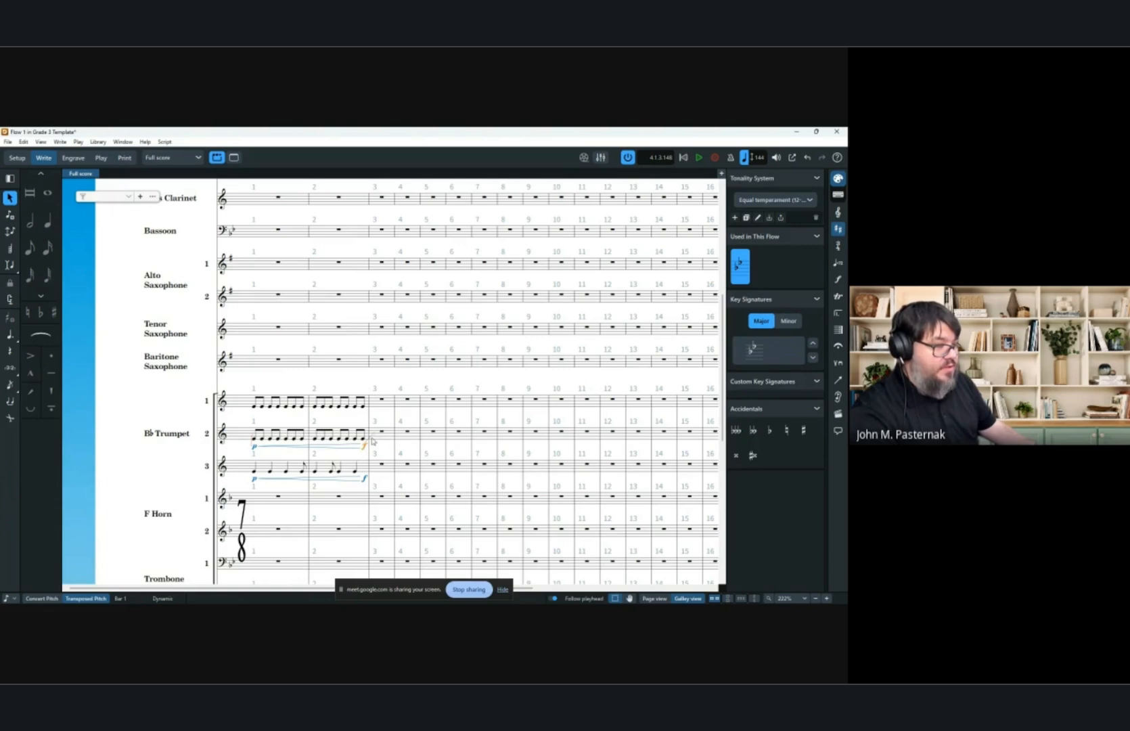
{"action": "scroll", "coordinate": [376, 437], "scroll_direction": "up", "scroll_amount": 5}
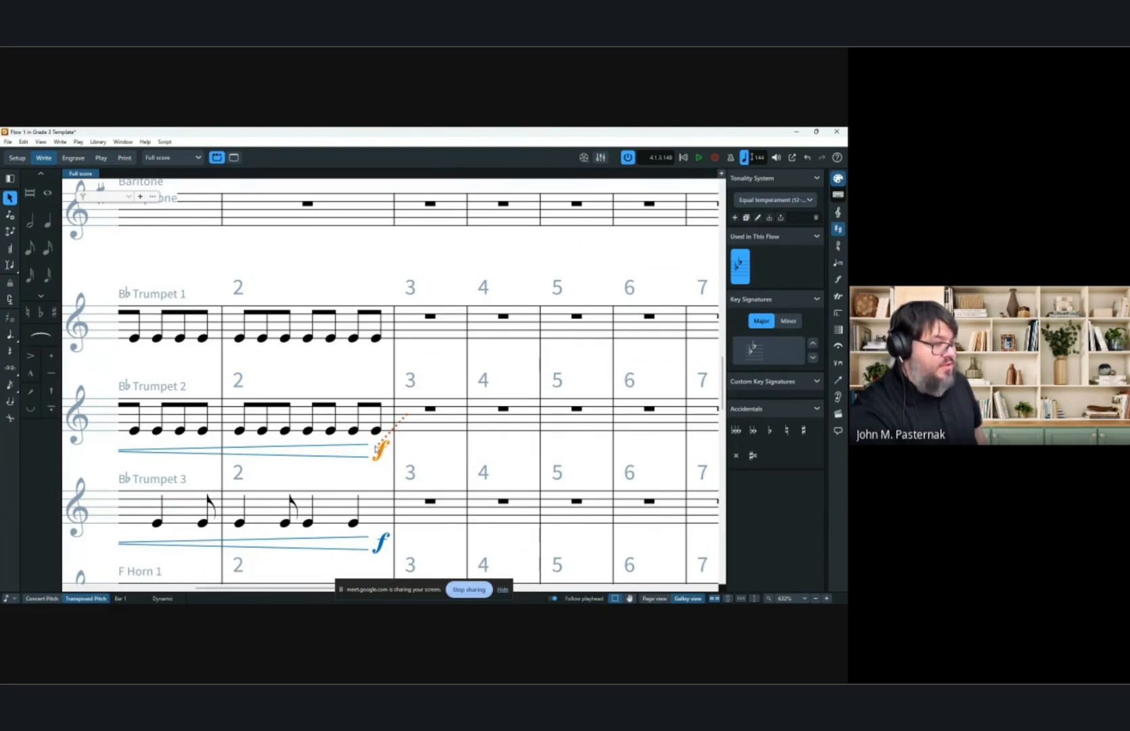
{"action": "left_click_drag", "start_coordinate": [374, 448], "coordinate": [370, 448]}
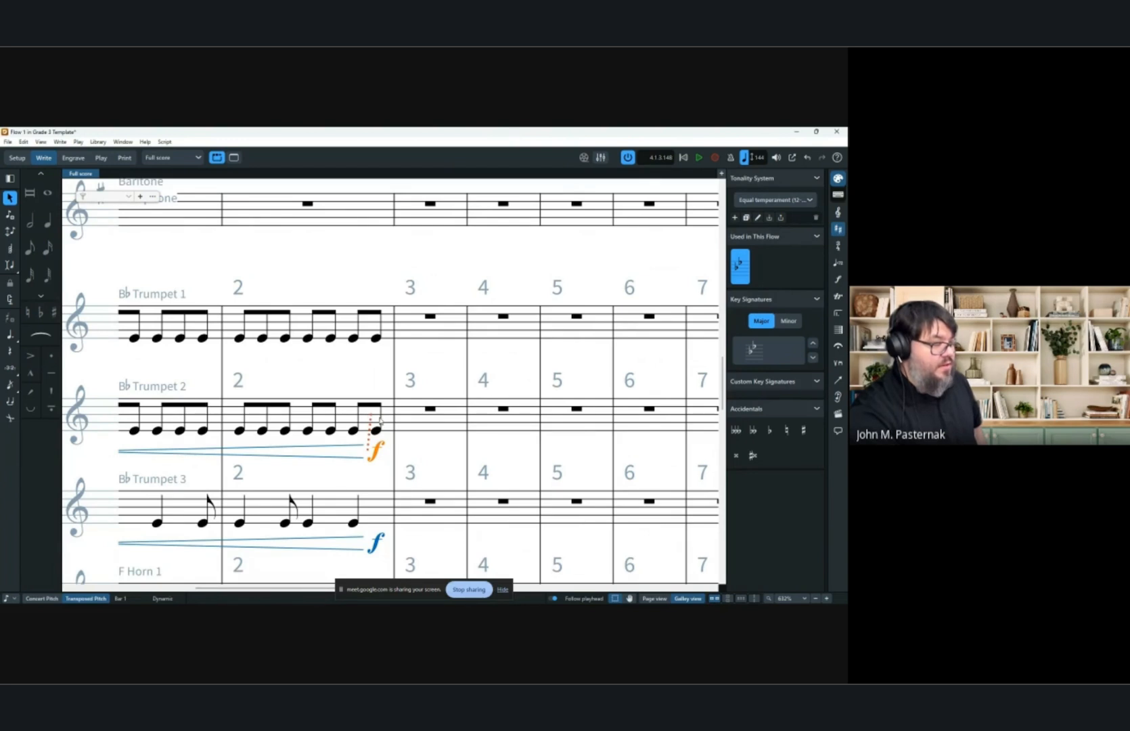
{"action": "left_click", "coordinate": [425, 457]}
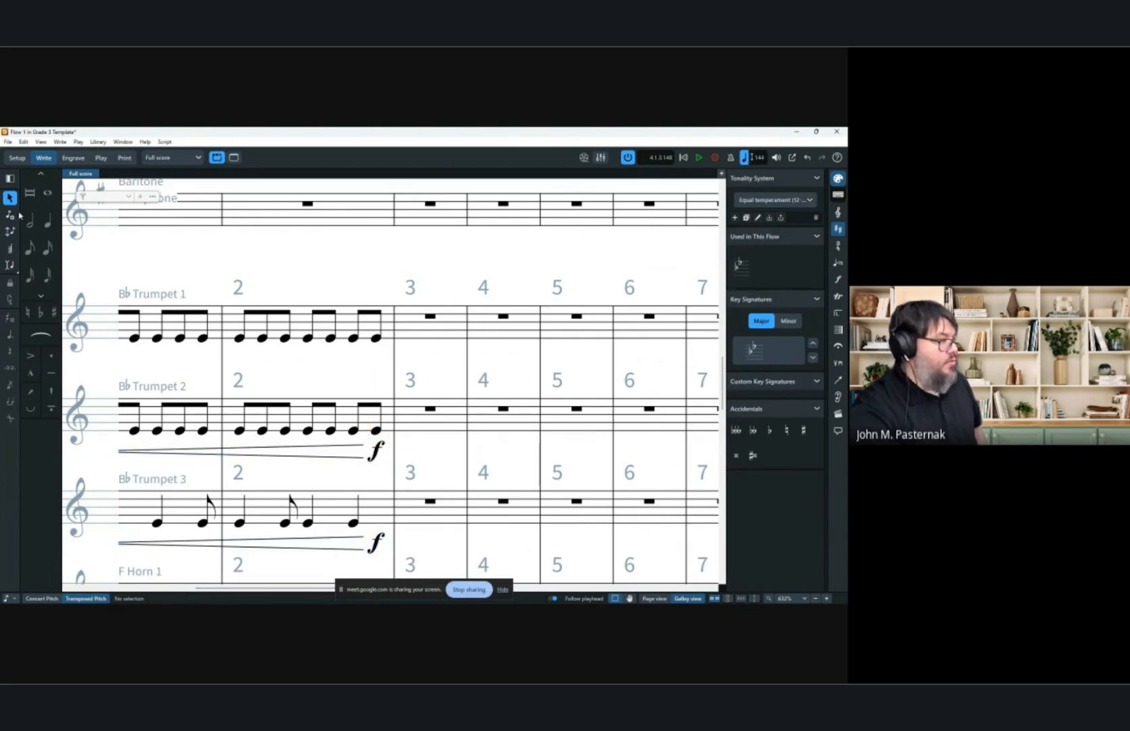
{"action": "left_click", "coordinate": [30, 220]}
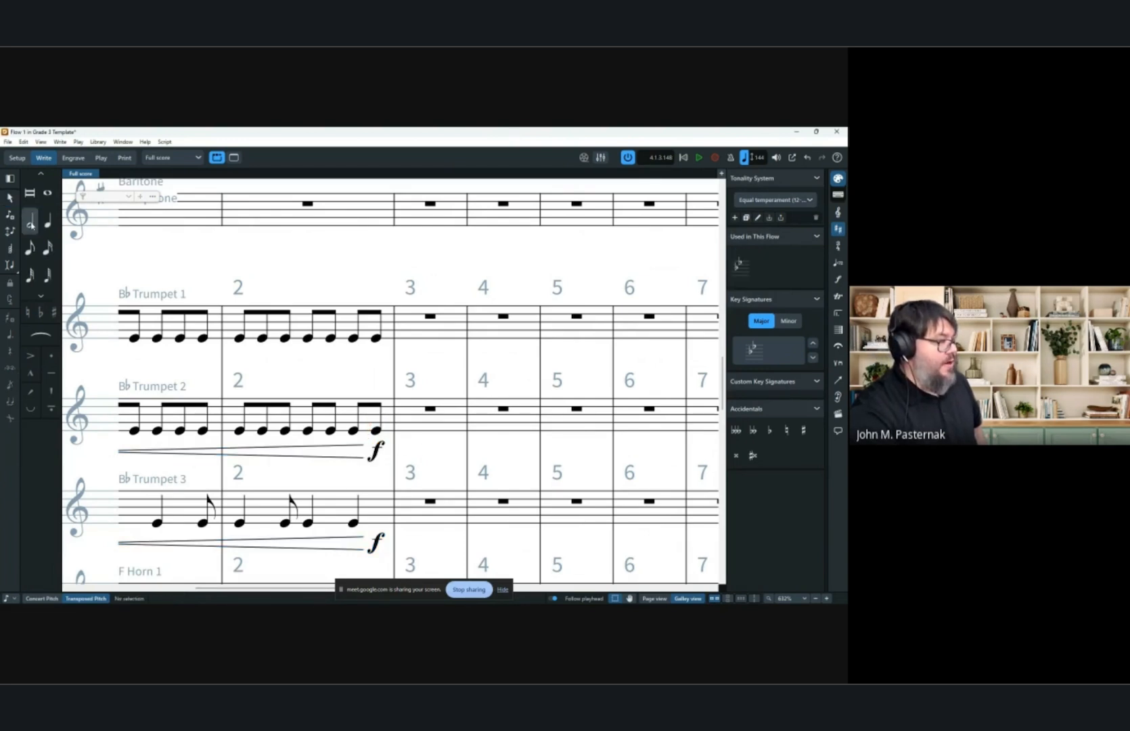
{"action": "left_click", "coordinate": [411, 424]}
{"action": "key", "text": "Escape"}
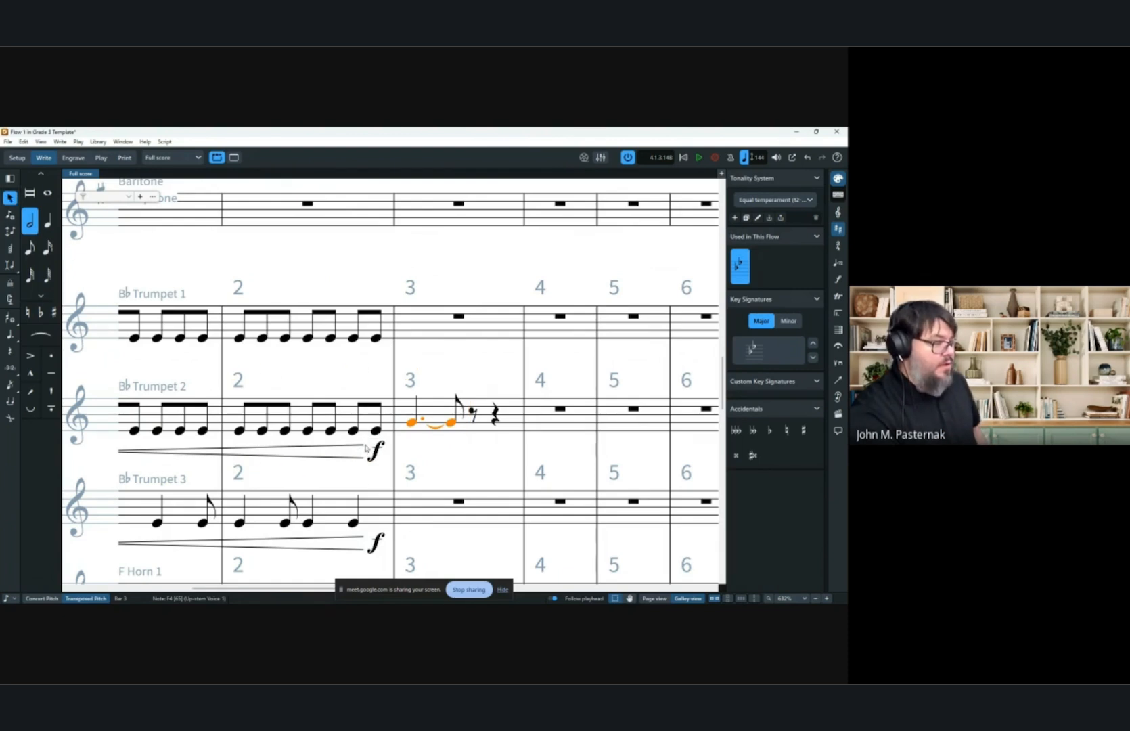
{"action": "left_click_drag", "start_coordinate": [388, 451], "coordinate": [404, 451]}
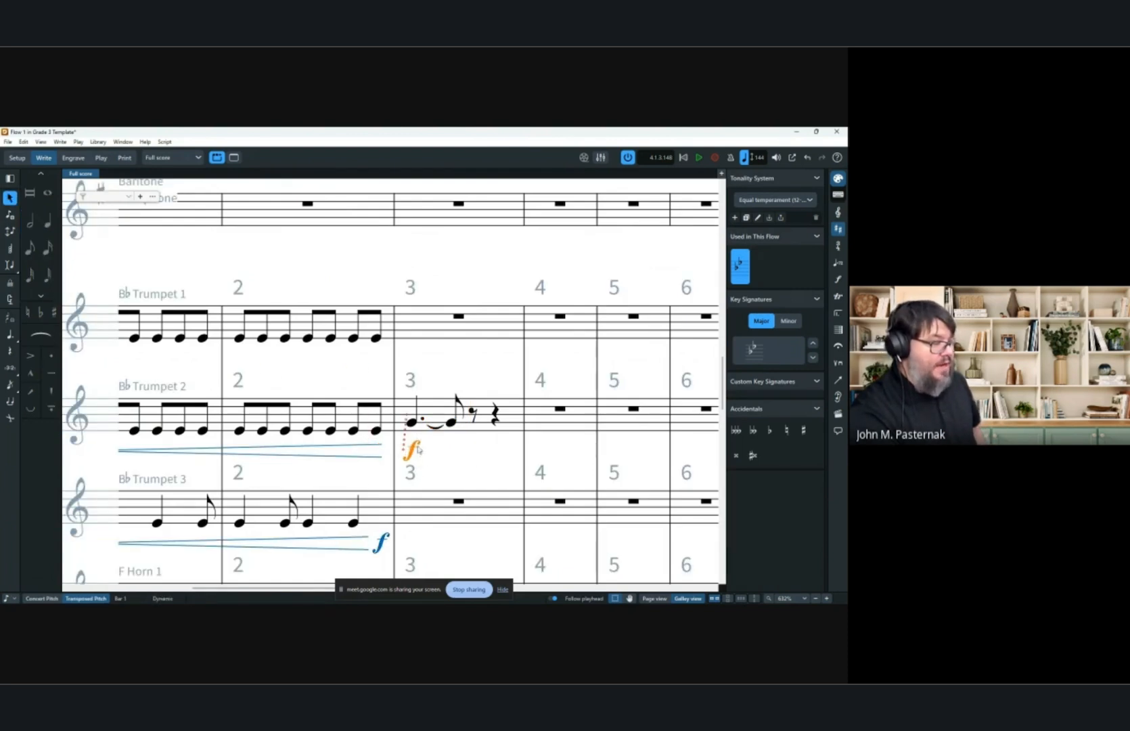
{"action": "left_click", "coordinate": [411, 423]}
{"action": "key", "text": "Delete"}
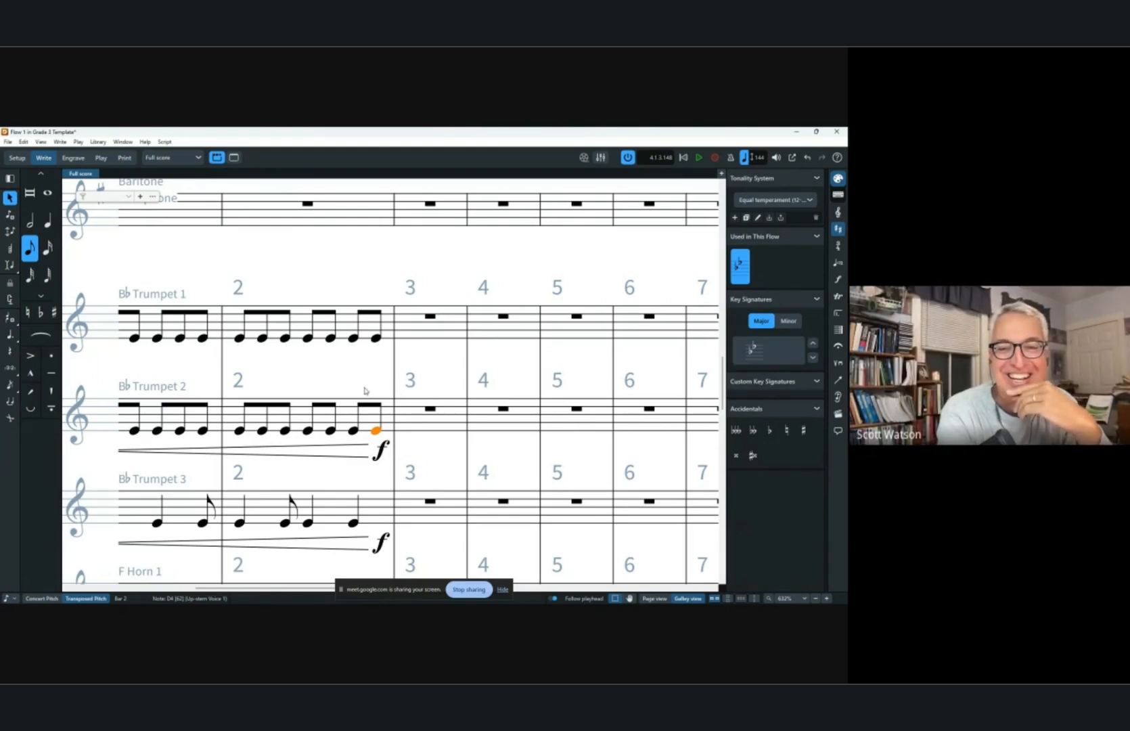
{"action": "scroll", "coordinate": [371, 388], "scroll_direction": "down", "scroll_amount": 5}
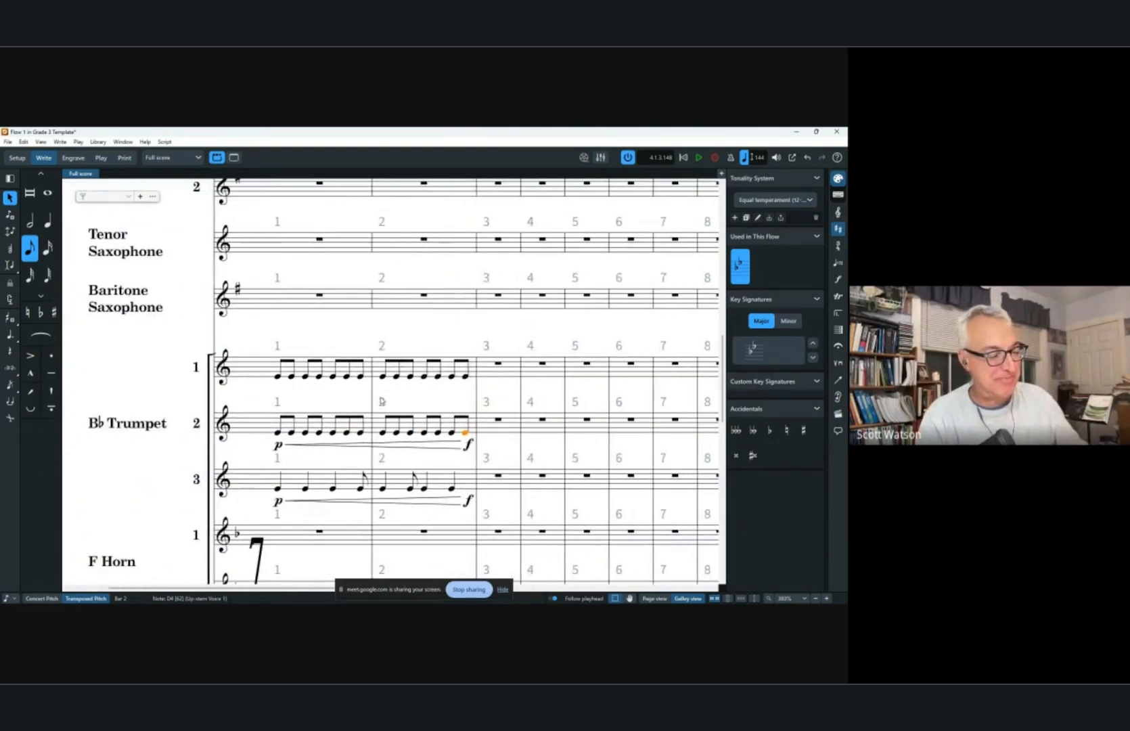
Delete the second trumpet's dynamics and re-enter a p<f dynamic across its bars 1–2.
{"action": "scroll", "coordinate": [369, 443], "scroll_direction": "down", "scroll_amount": 1}
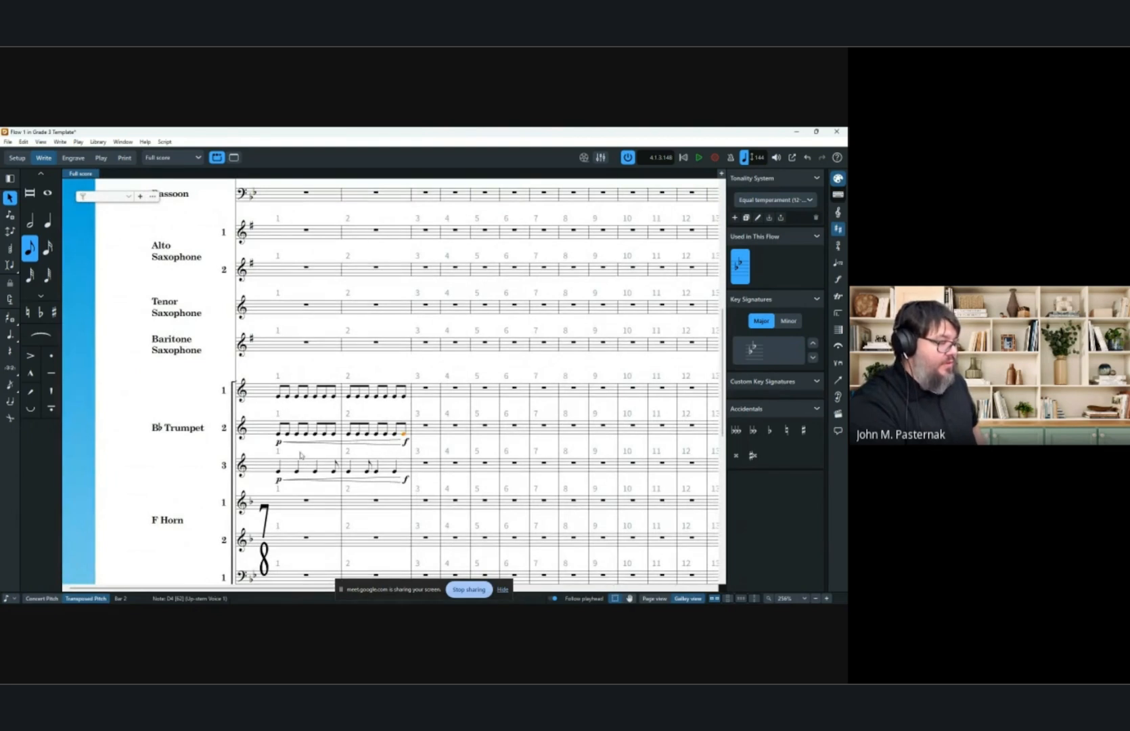
{"action": "left_click", "coordinate": [282, 444]}
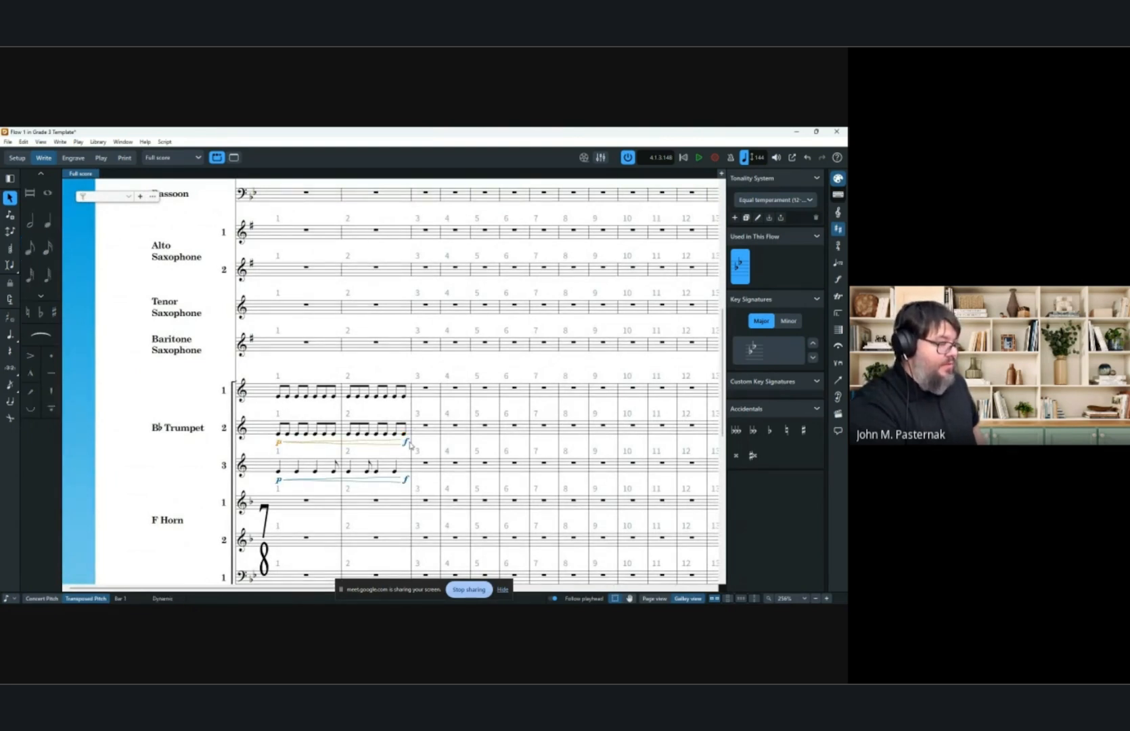
{"action": "key", "text": "Delete"}
{"action": "left_click", "coordinate": [278, 433]}
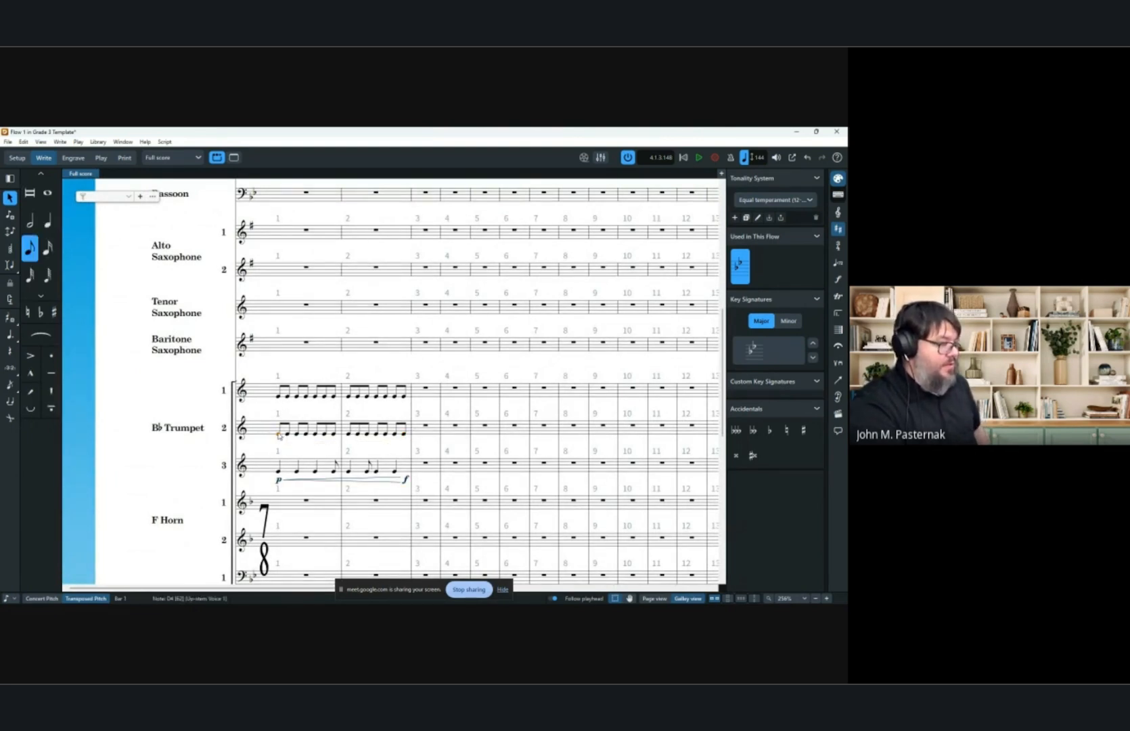
{"action": "left_click", "coordinate": [369, 439], "text": "shift"}
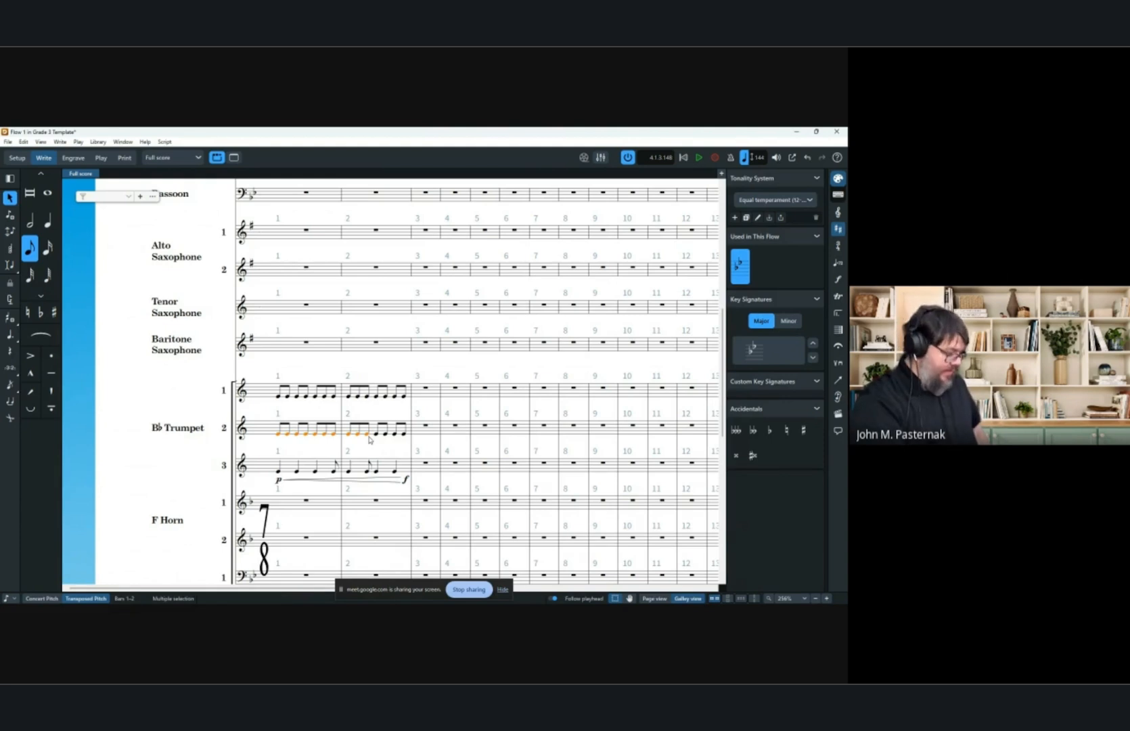
{"action": "key", "text": "shift+d"}
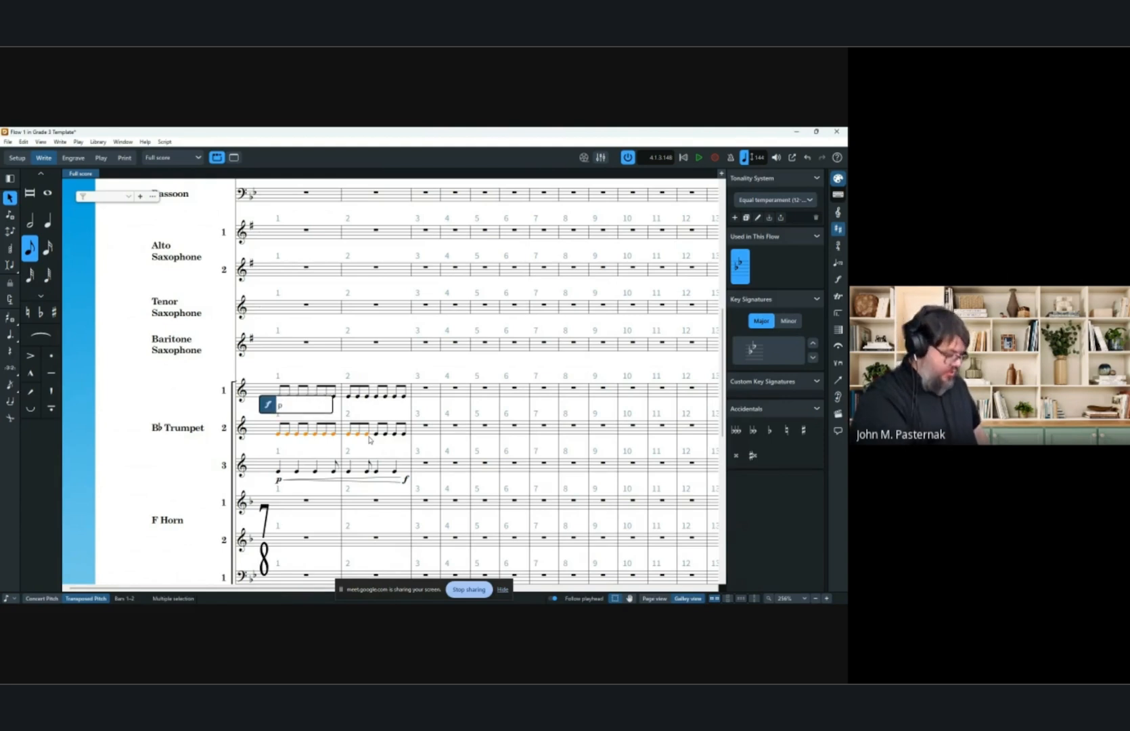
{"action": "type", "text": "p<f"}
{"action": "key", "text": "Return"}
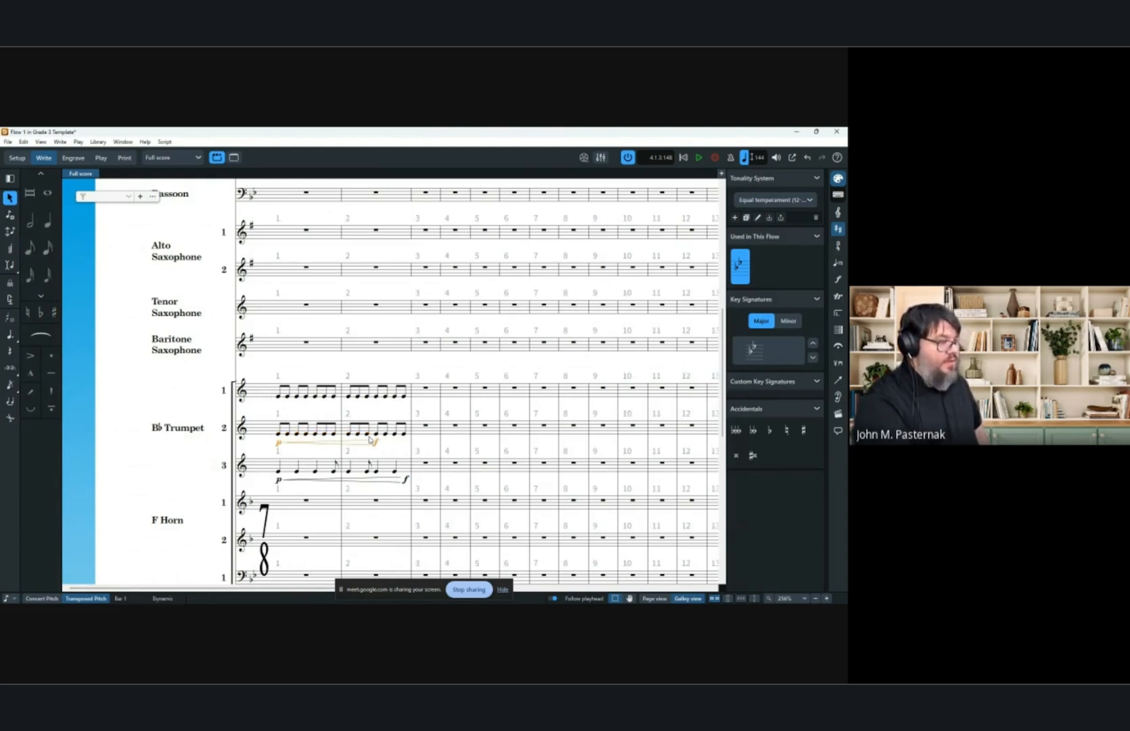
Extend the second trumpet's hairpin so its closing f lines up with the third trumpet's f.
{"action": "left_click", "coordinate": [653, 598]}
{"action": "scroll", "coordinate": [282, 398], "scroll_direction": "down", "scroll_amount": 2}
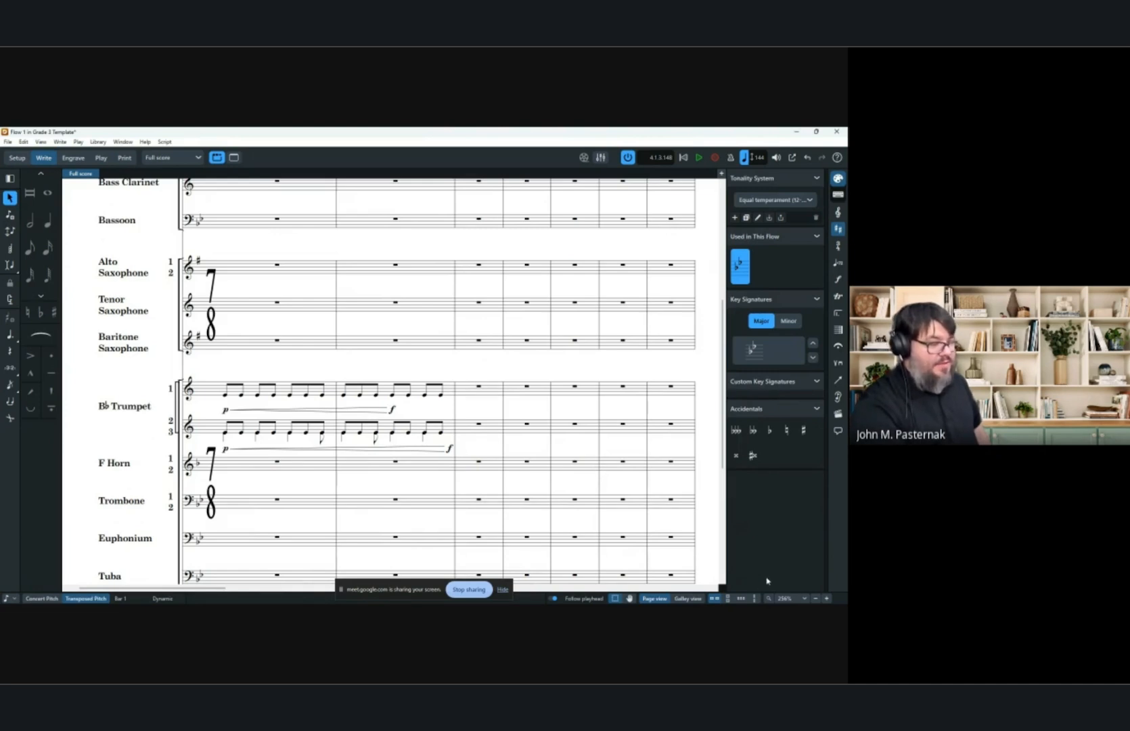
{"action": "left_click", "coordinate": [688, 598]}
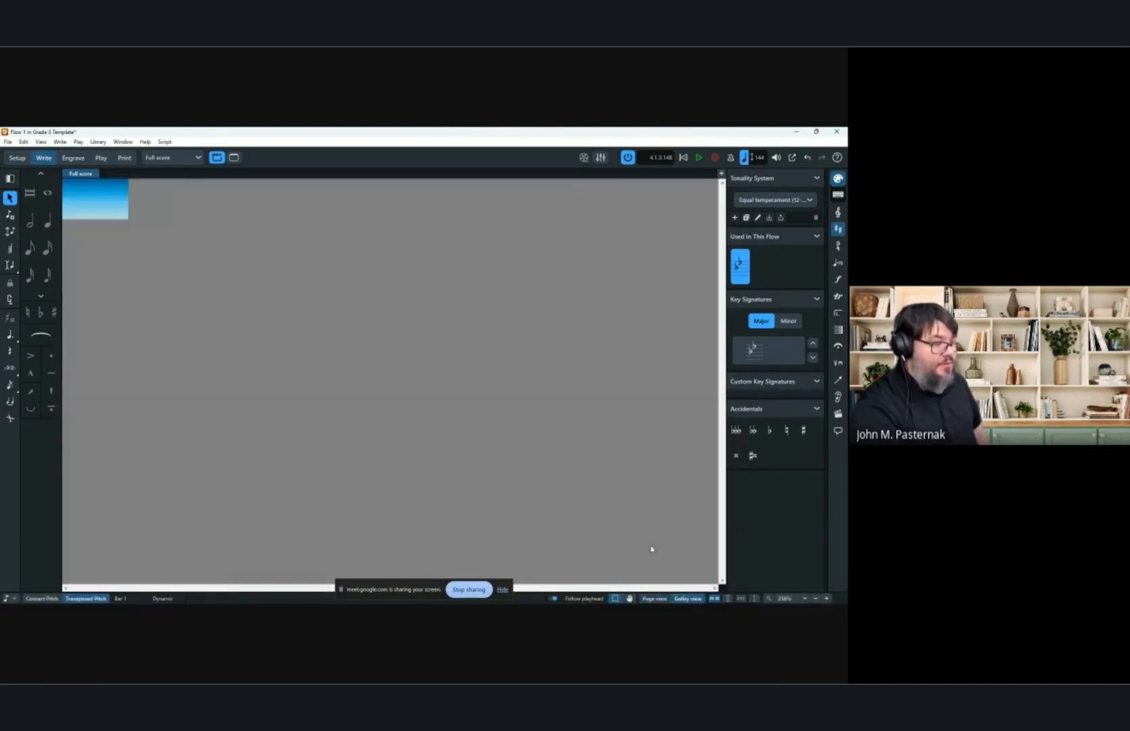
{"action": "left_click_drag", "start_coordinate": [376, 444], "coordinate": [406, 443]}
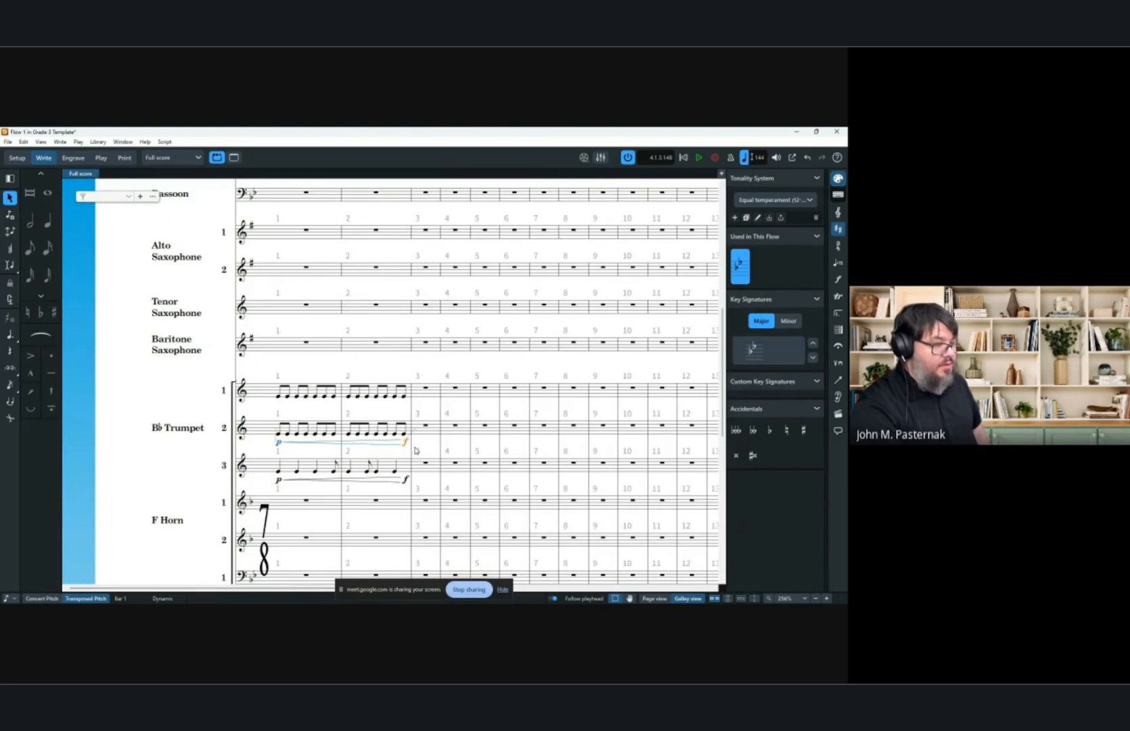
{"action": "left_click", "coordinate": [404, 419]}
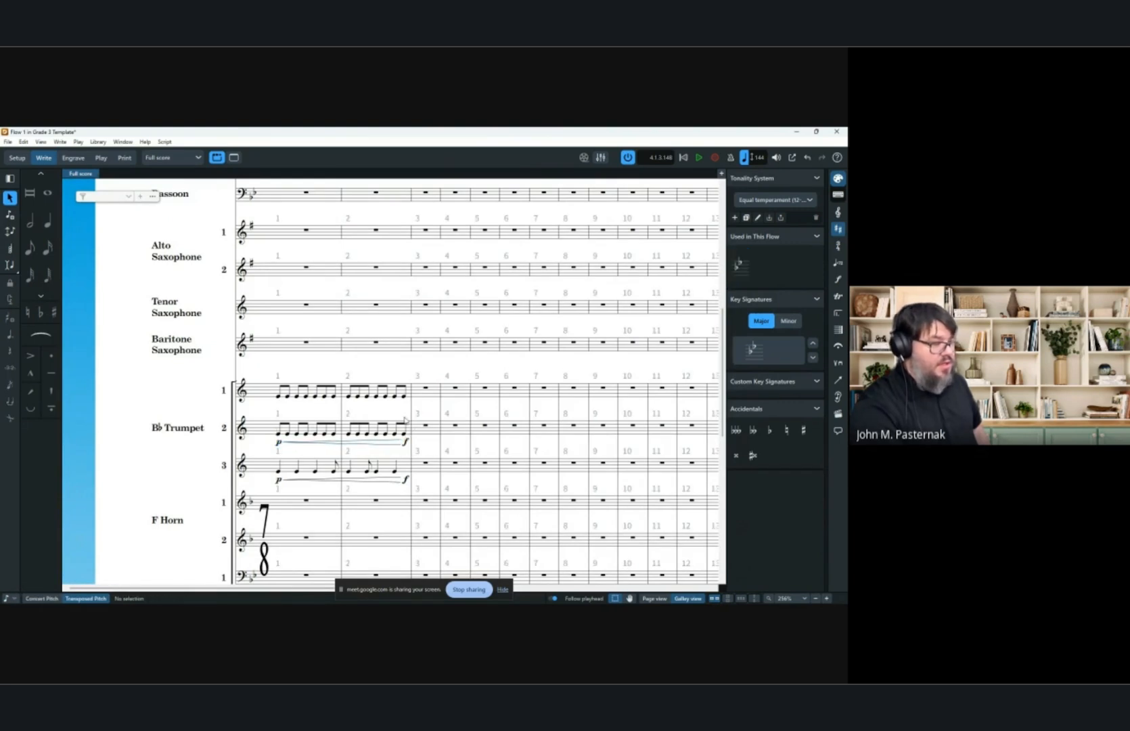
Select bars 1–3 of all three trumpets and delete their contents.
{"action": "left_click", "coordinate": [653, 598]}
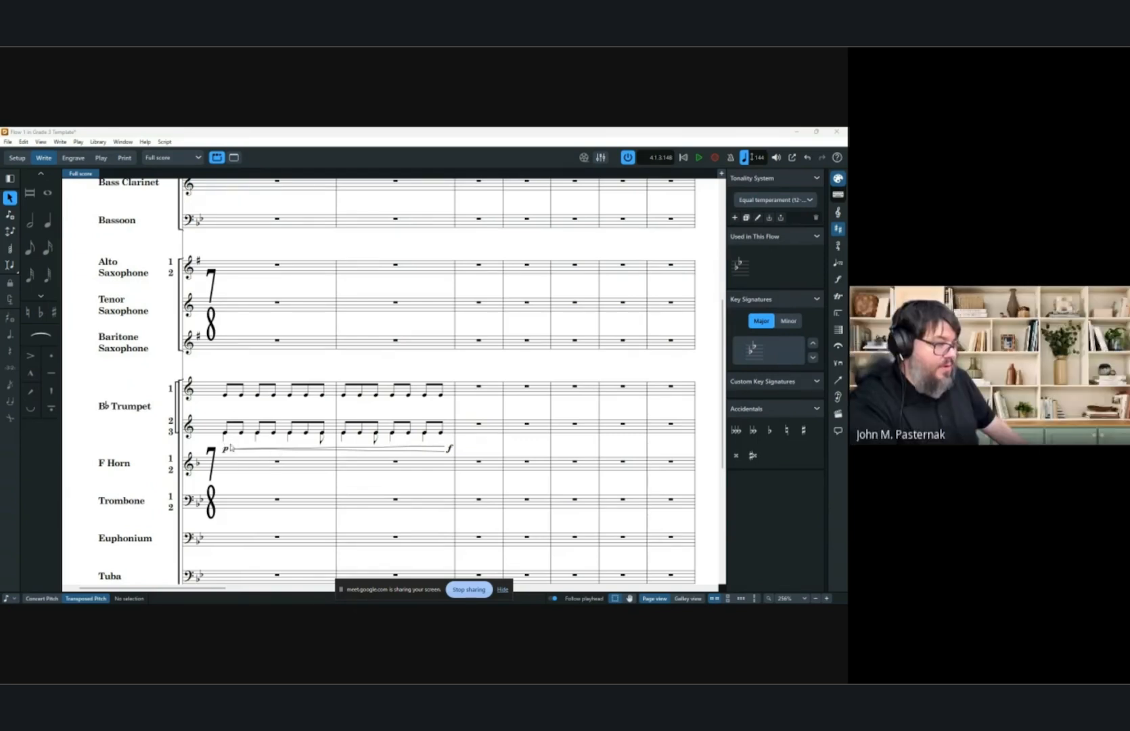
{"action": "left_click", "coordinate": [688, 598]}
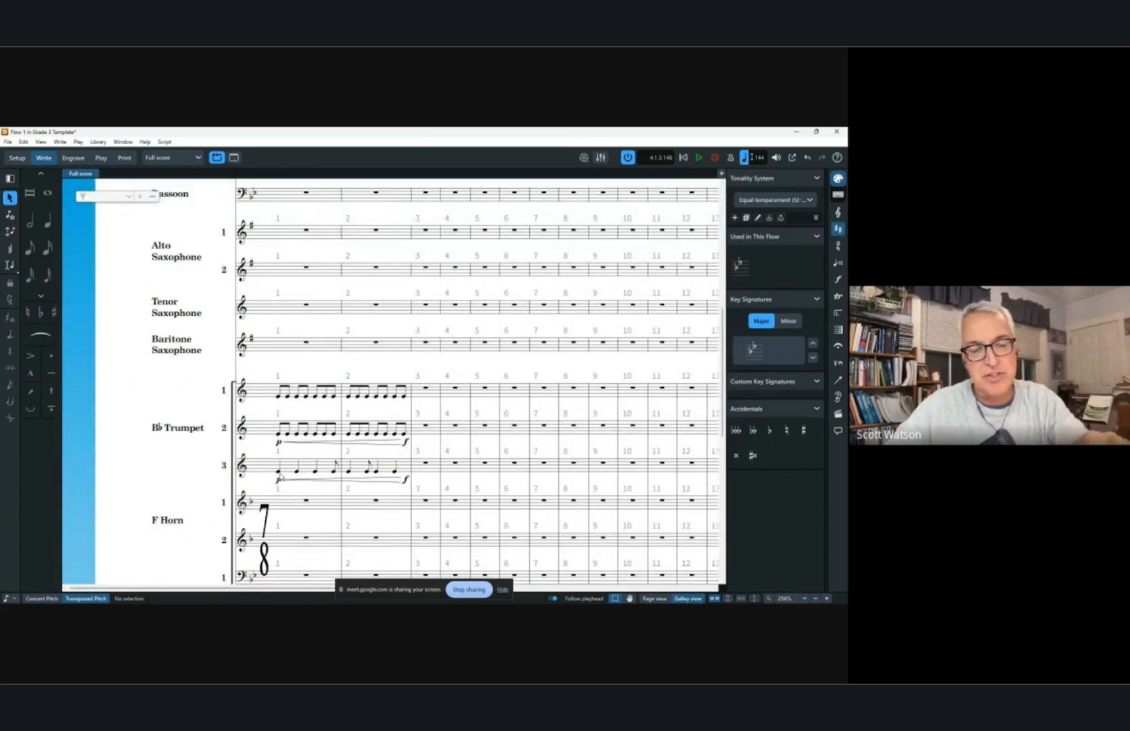
{"action": "left_click", "coordinate": [306, 472]}
{"action": "left_click", "coordinate": [404, 394], "text": "shift"}
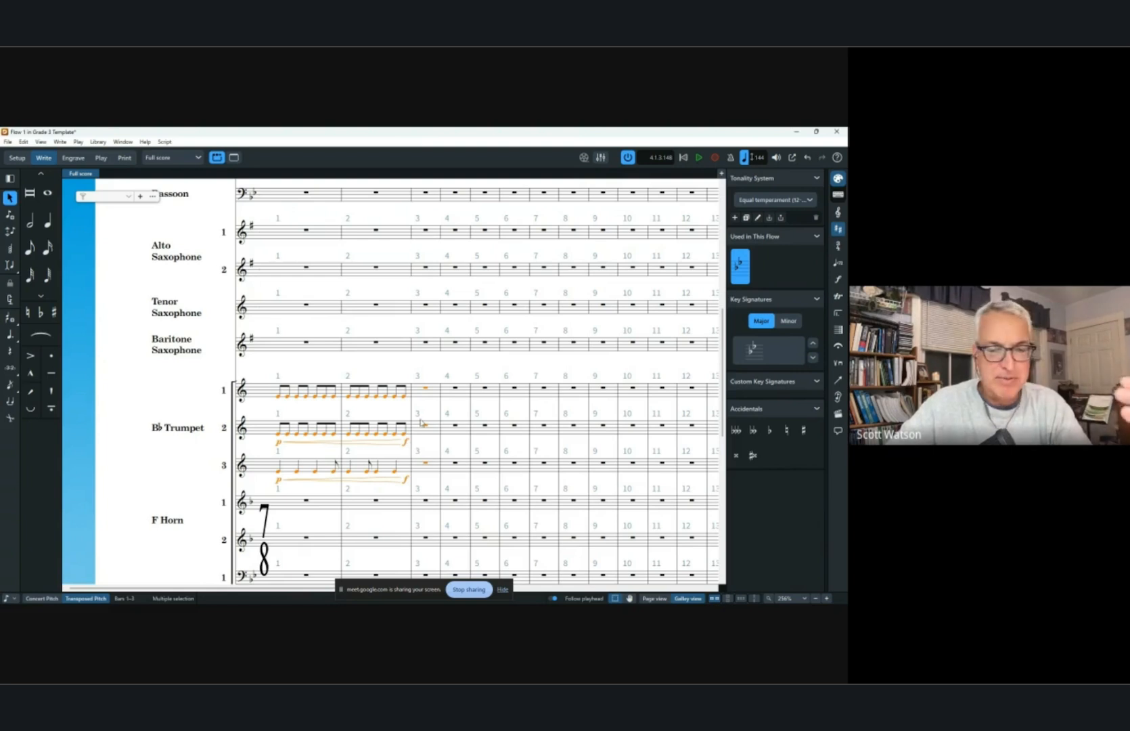
{"action": "key", "text": "Delete"}
{"action": "left_click", "coordinate": [333, 373]}
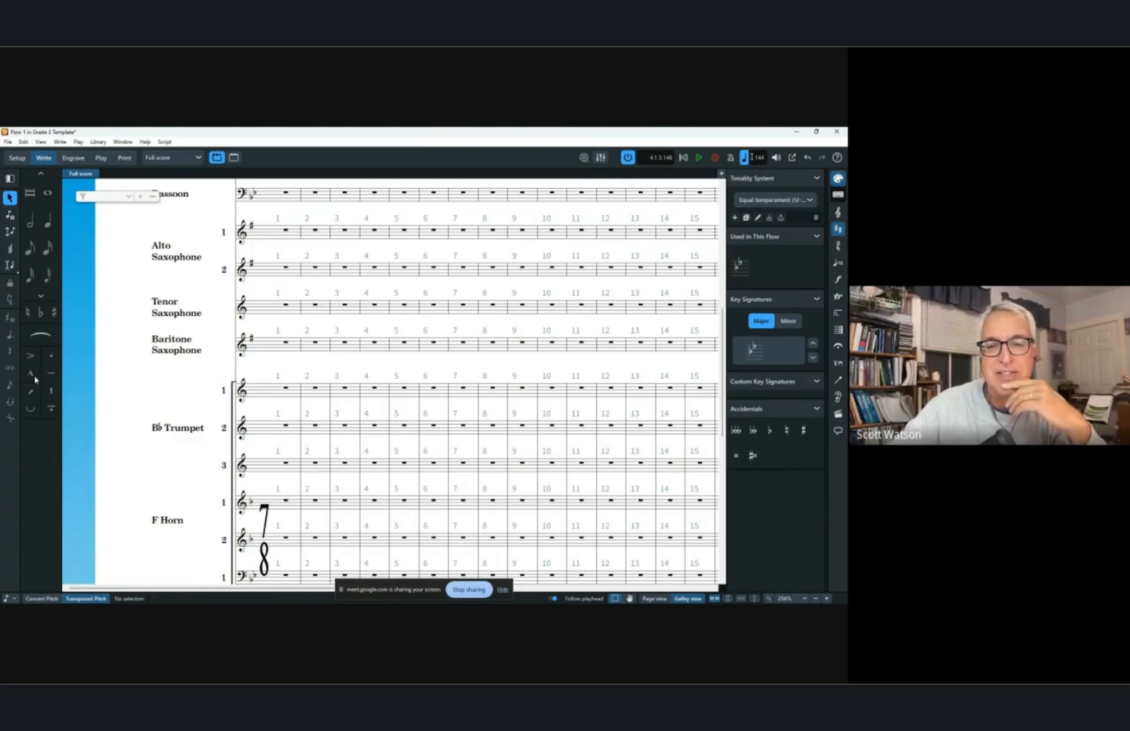
Try starting half-note input in bar 2 with the caret extended across both horns.
{"action": "left_click", "coordinate": [37, 221]}
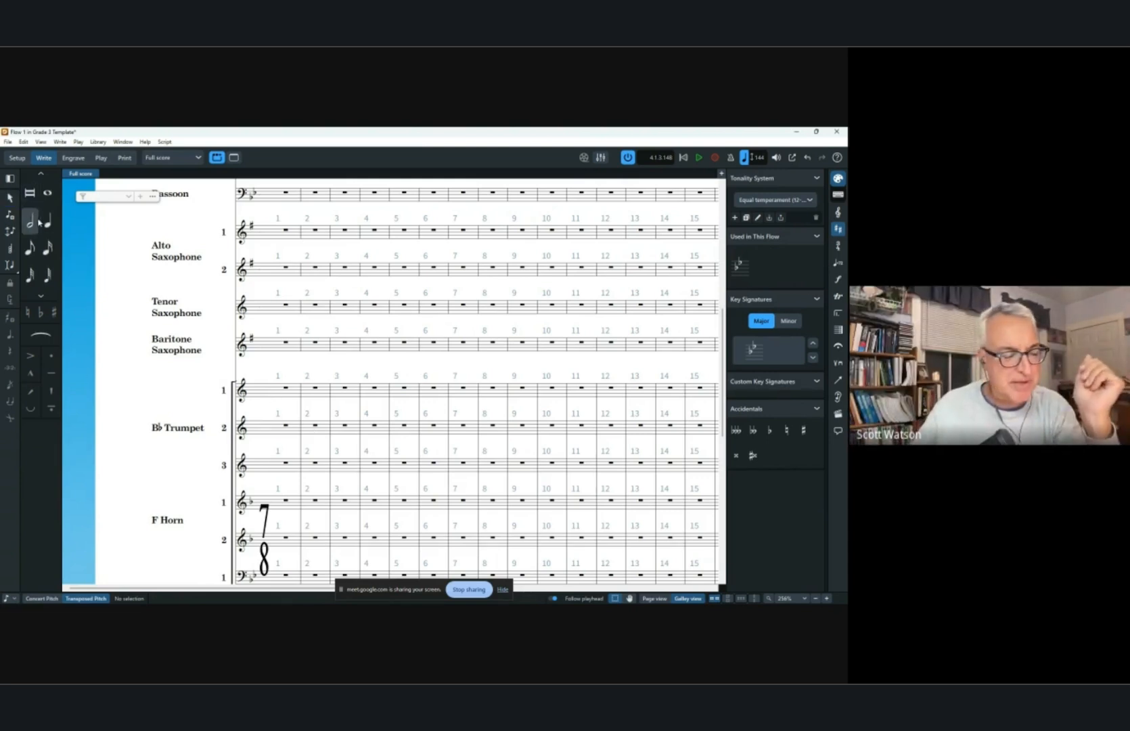
{"action": "left_click", "coordinate": [317, 391]}
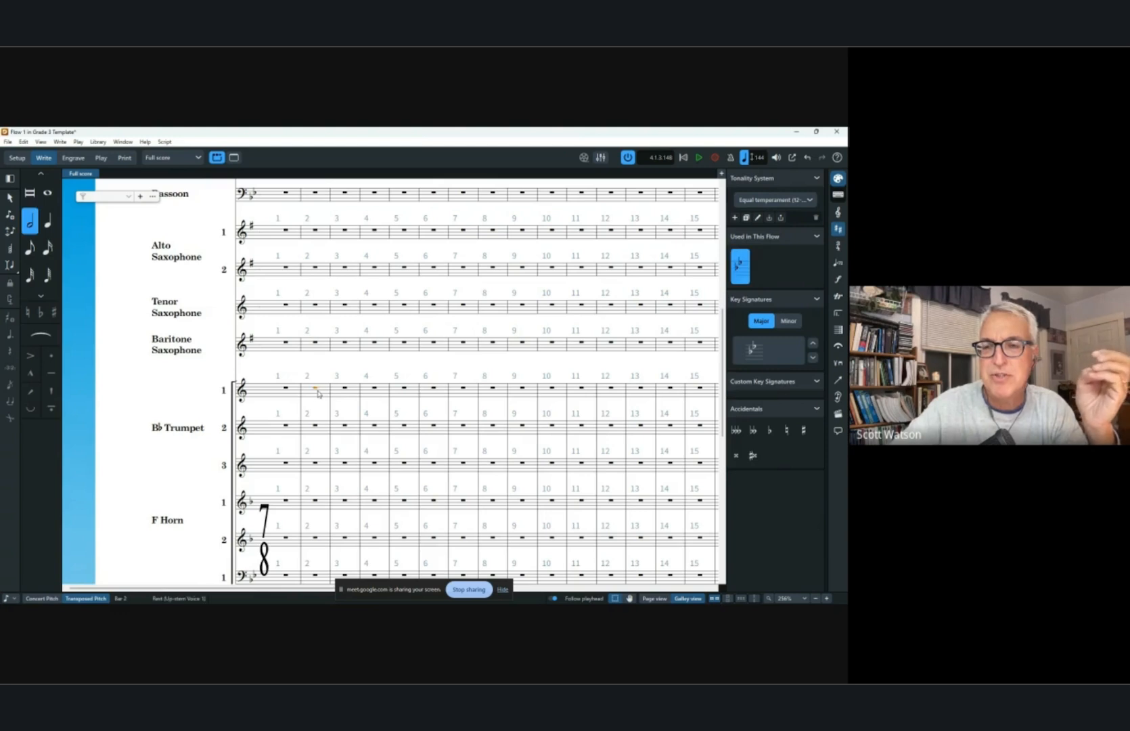
{"action": "left_click", "coordinate": [316, 500]}
{"action": "scroll", "coordinate": [324, 501], "scroll_direction": "down", "scroll_amount": 1}
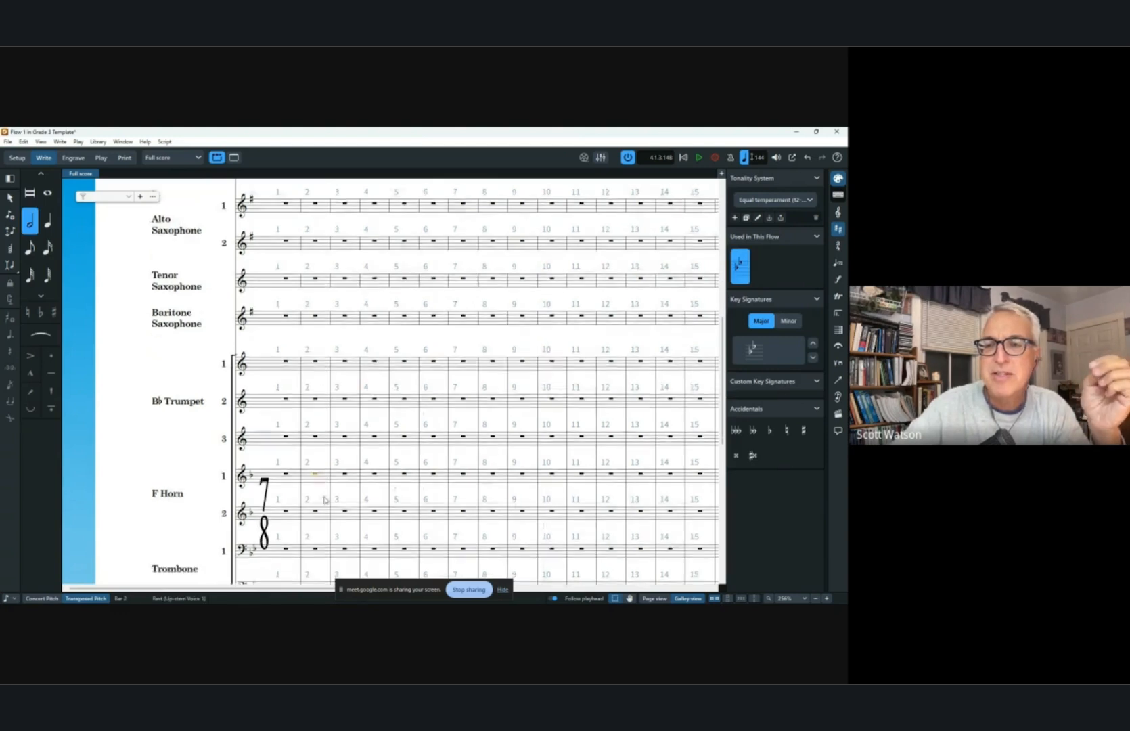
{"action": "scroll", "coordinate": [323, 499], "scroll_direction": "down", "scroll_amount": 1}
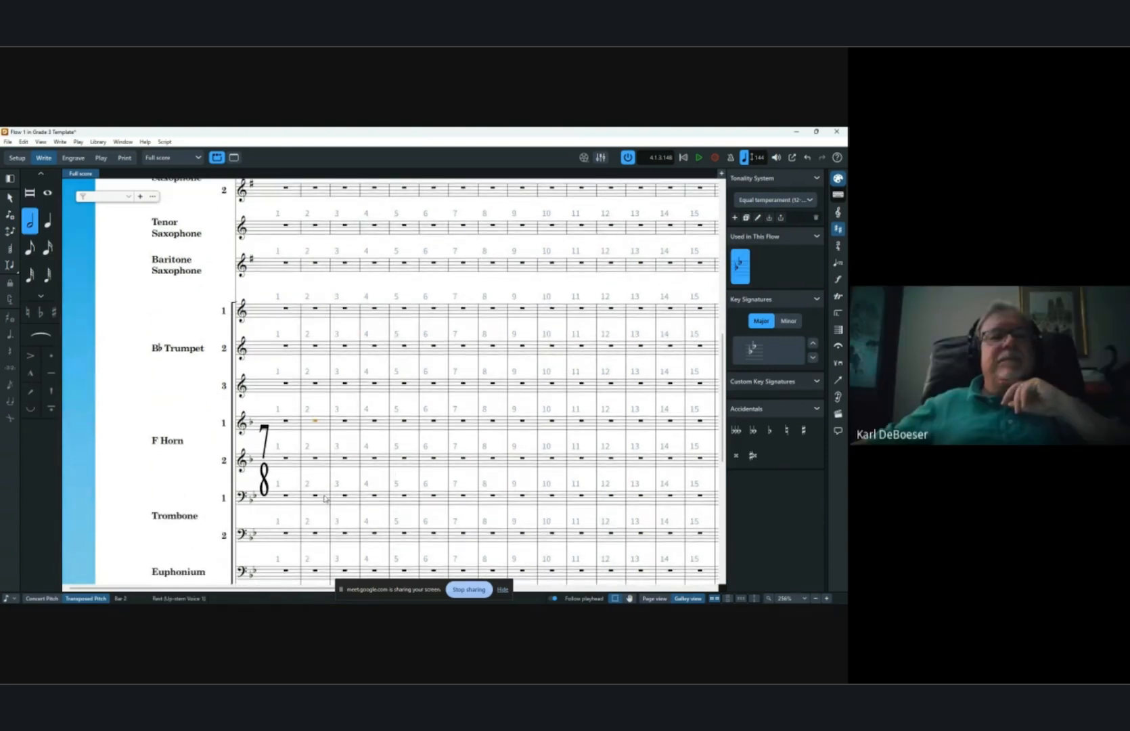
{"action": "left_click", "coordinate": [316, 464], "text": "shift"}
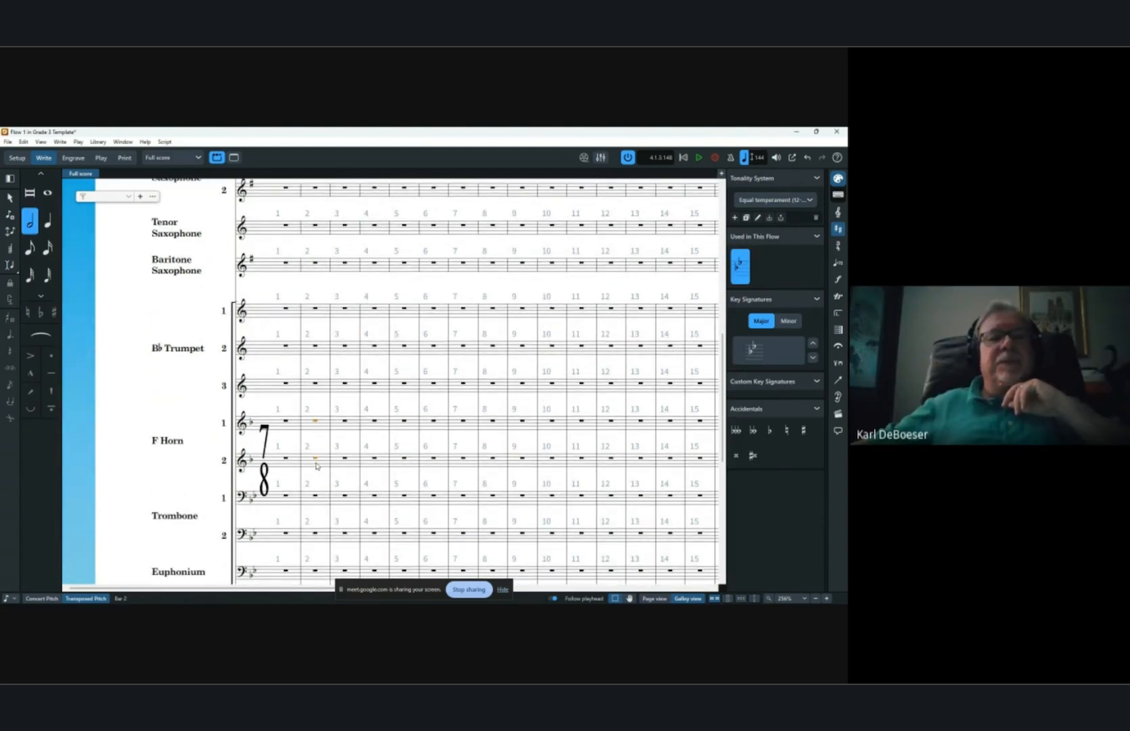
{"action": "left_click", "coordinate": [10, 265]}
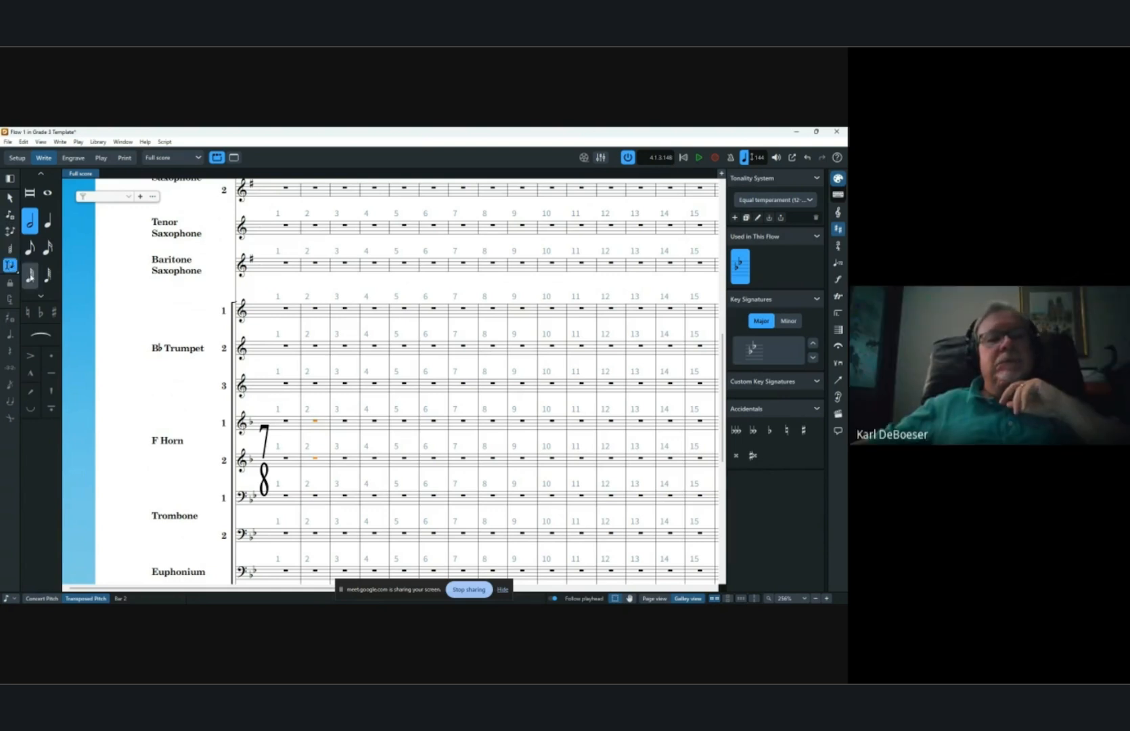
{"action": "key", "text": "shift+n"}
{"action": "key", "text": "6"}
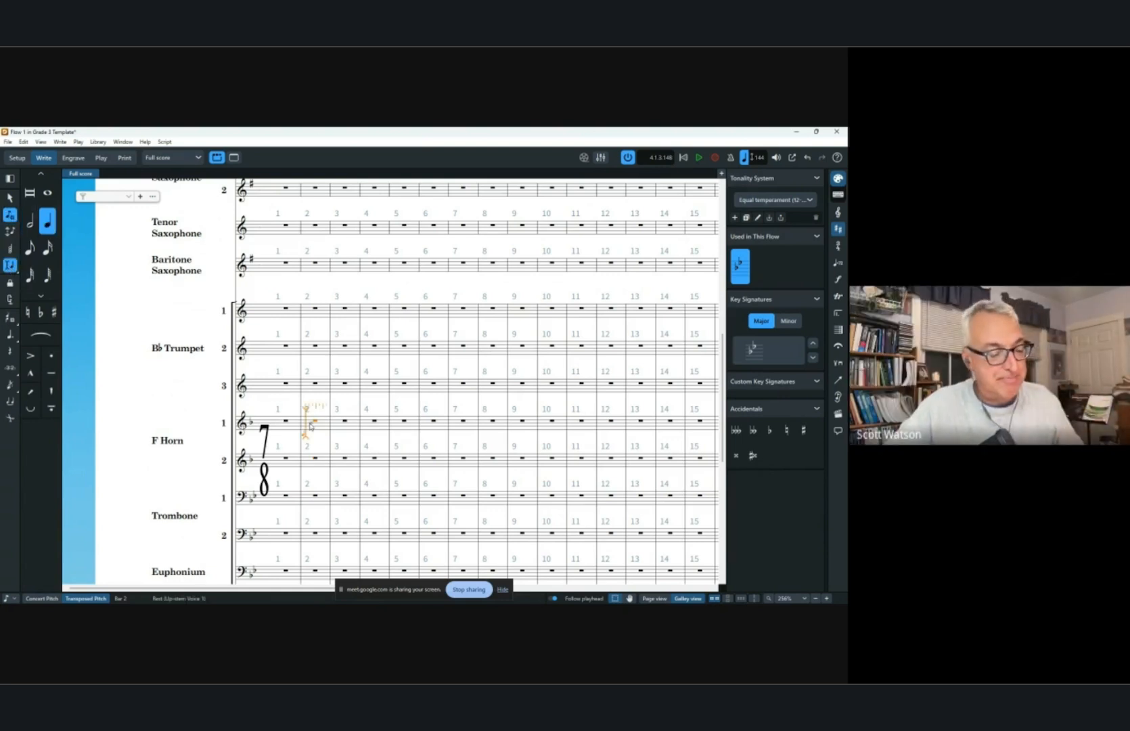
{"action": "key", "text": "shift+Down"}
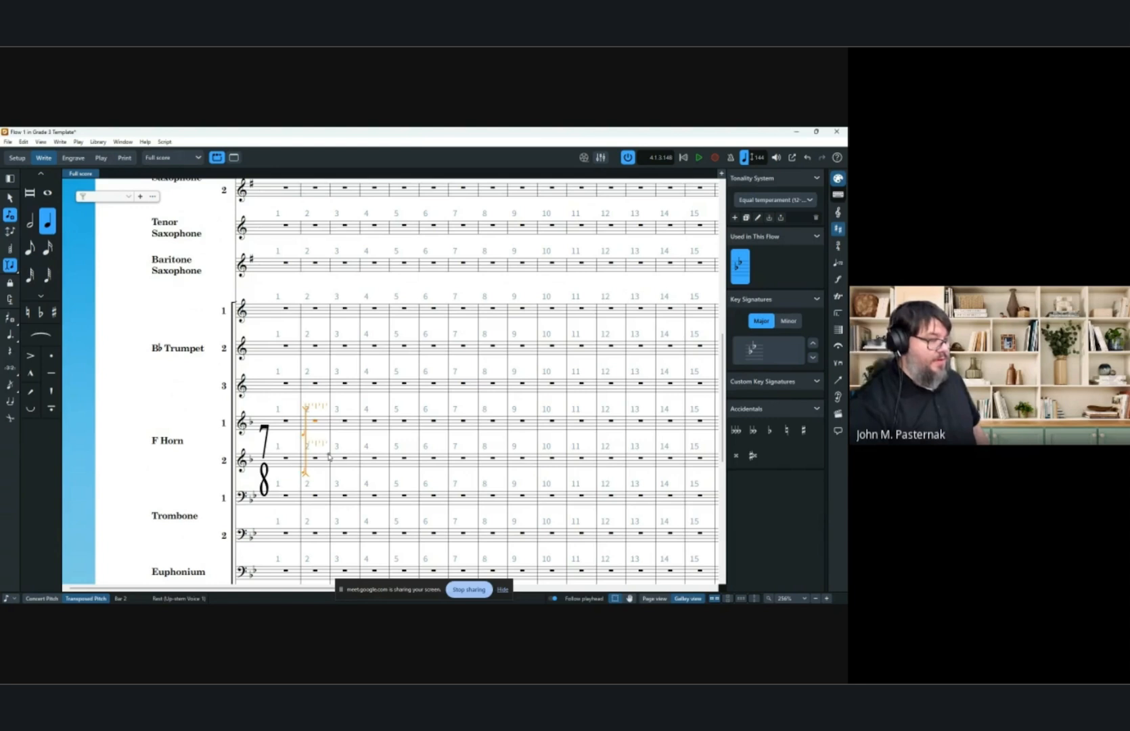
{"action": "key", "text": "Escape"}
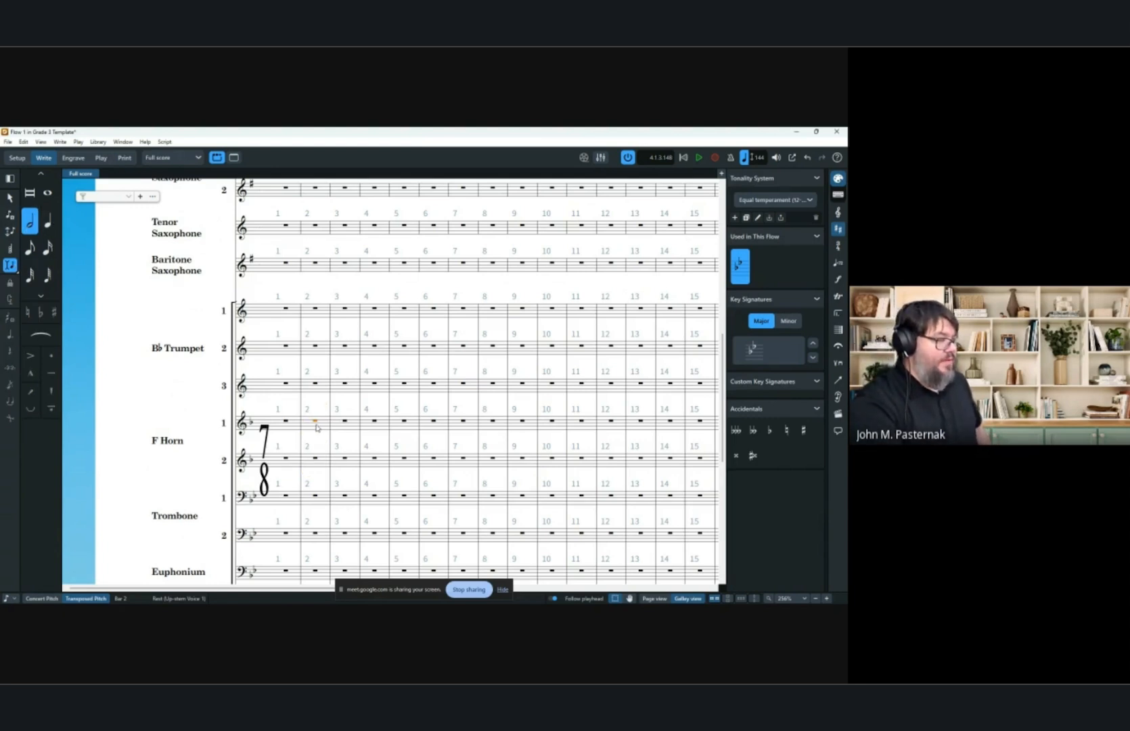
Start note input in the first horn's bar 2 and extend the caret down through both trombones.
{"action": "double_click", "coordinate": [314, 425]}
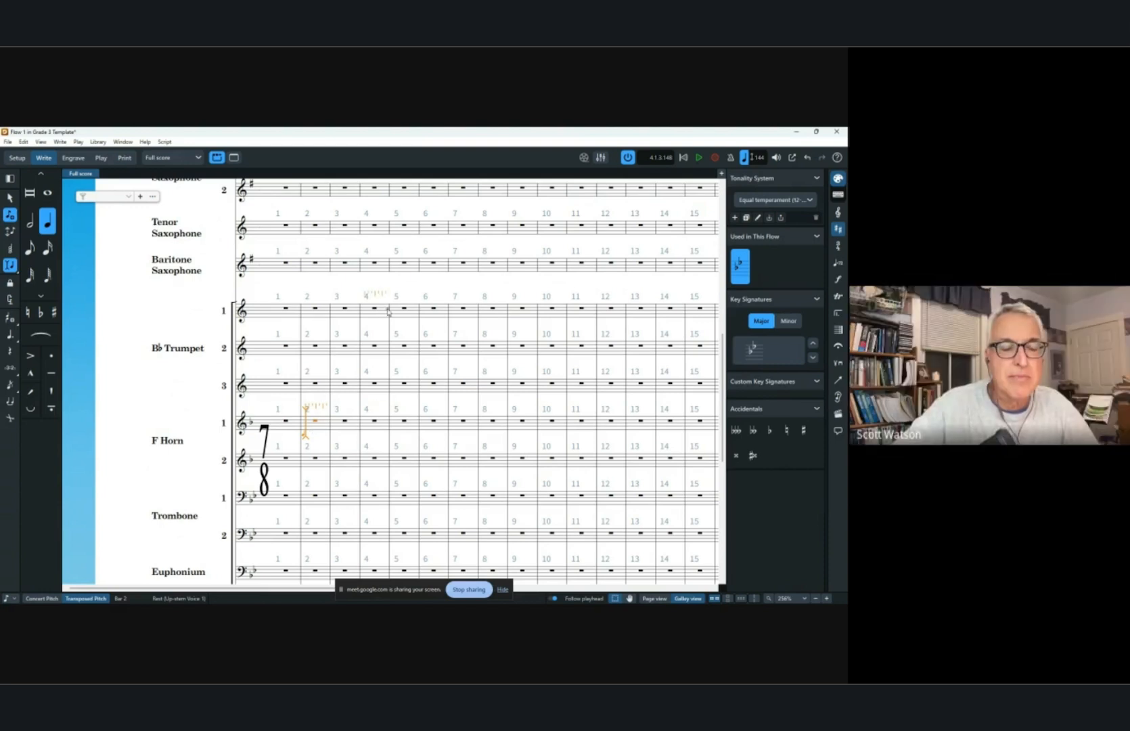
{"action": "key", "text": "shift+Down"}
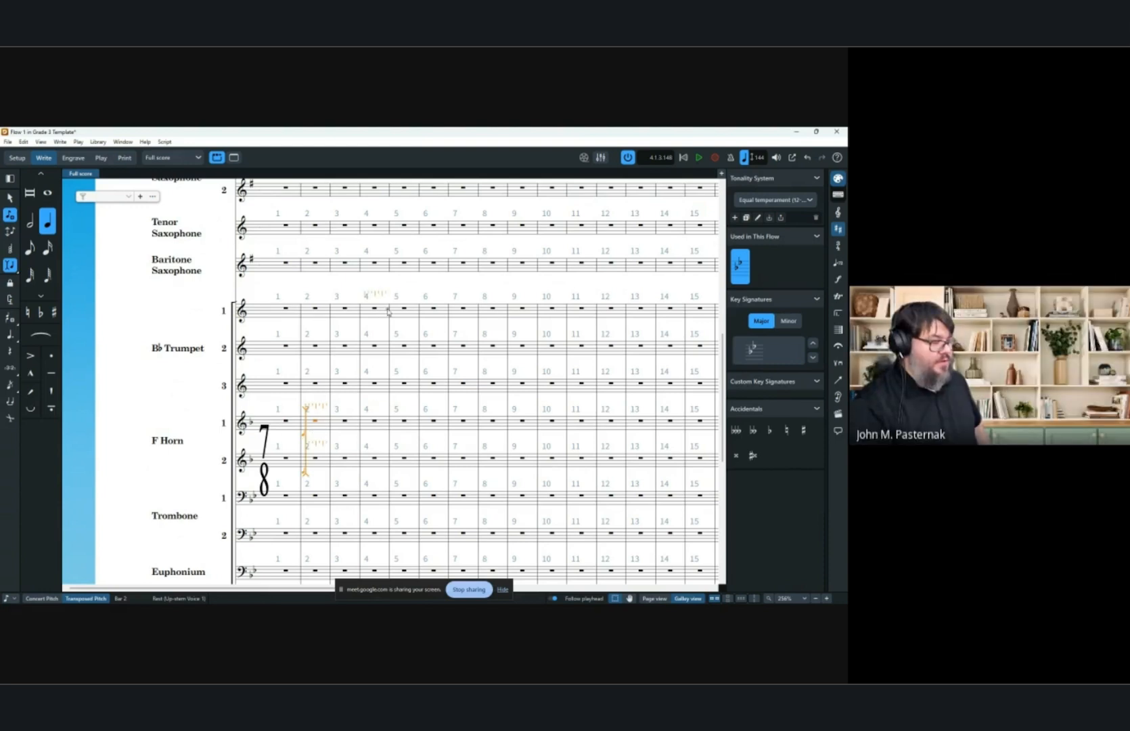
{"action": "key", "text": "shift+Down"}
{"action": "key", "text": "shift+Down"}
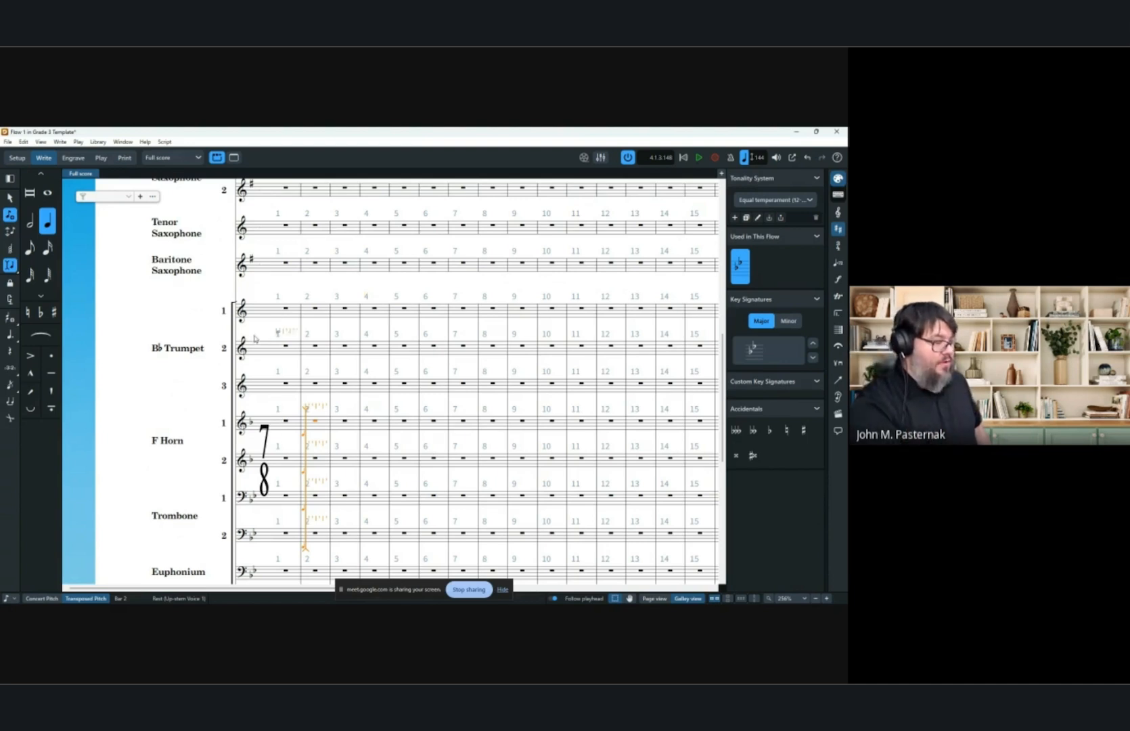
{"action": "scroll", "coordinate": [278, 401], "scroll_direction": "down", "scroll_amount": 3}
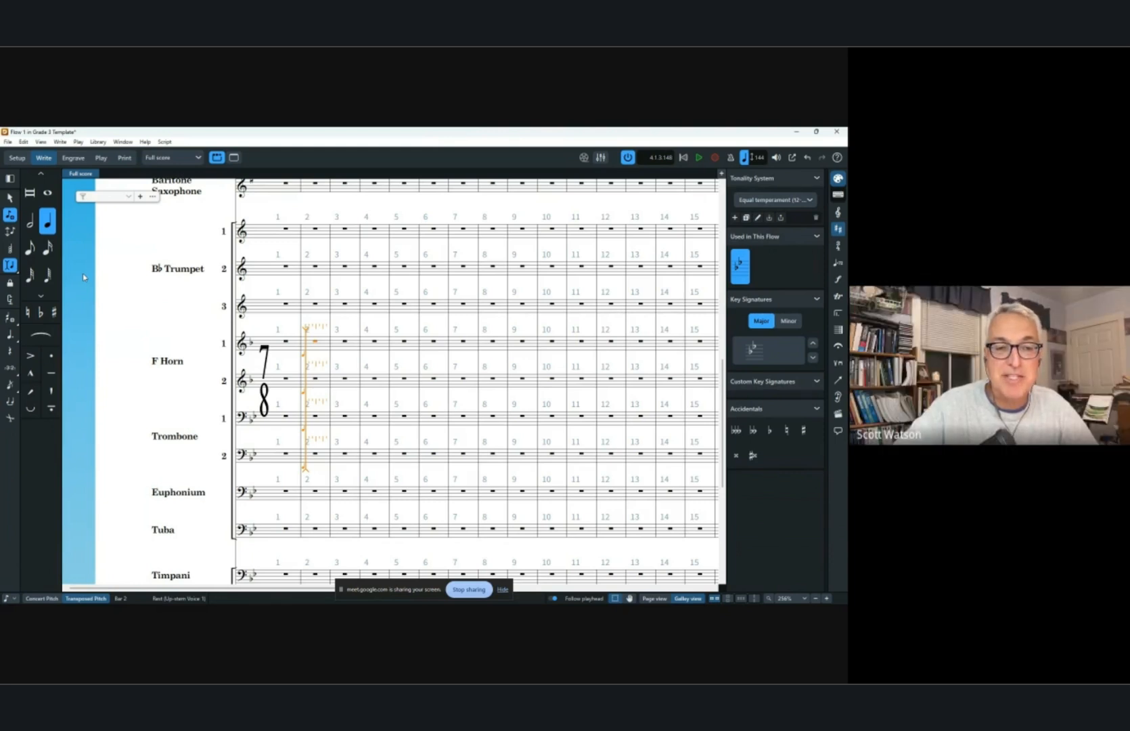
{"action": "left_click", "coordinate": [29, 222]}
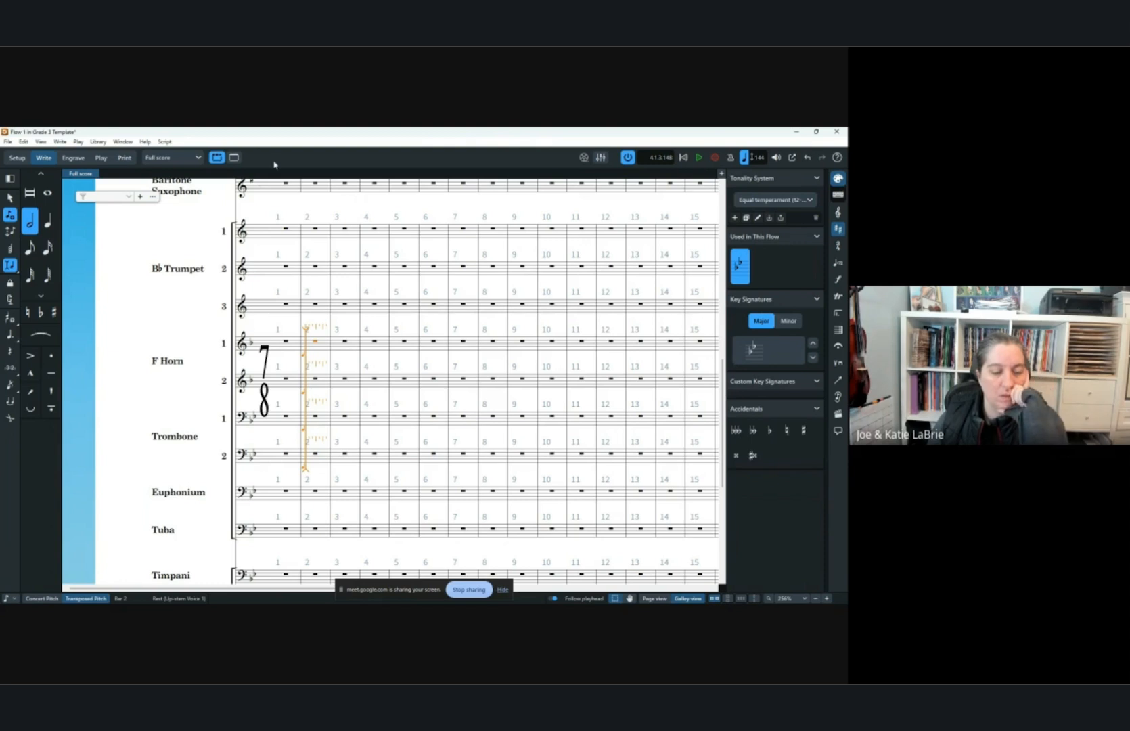
{"action": "key", "text": "Escape"}
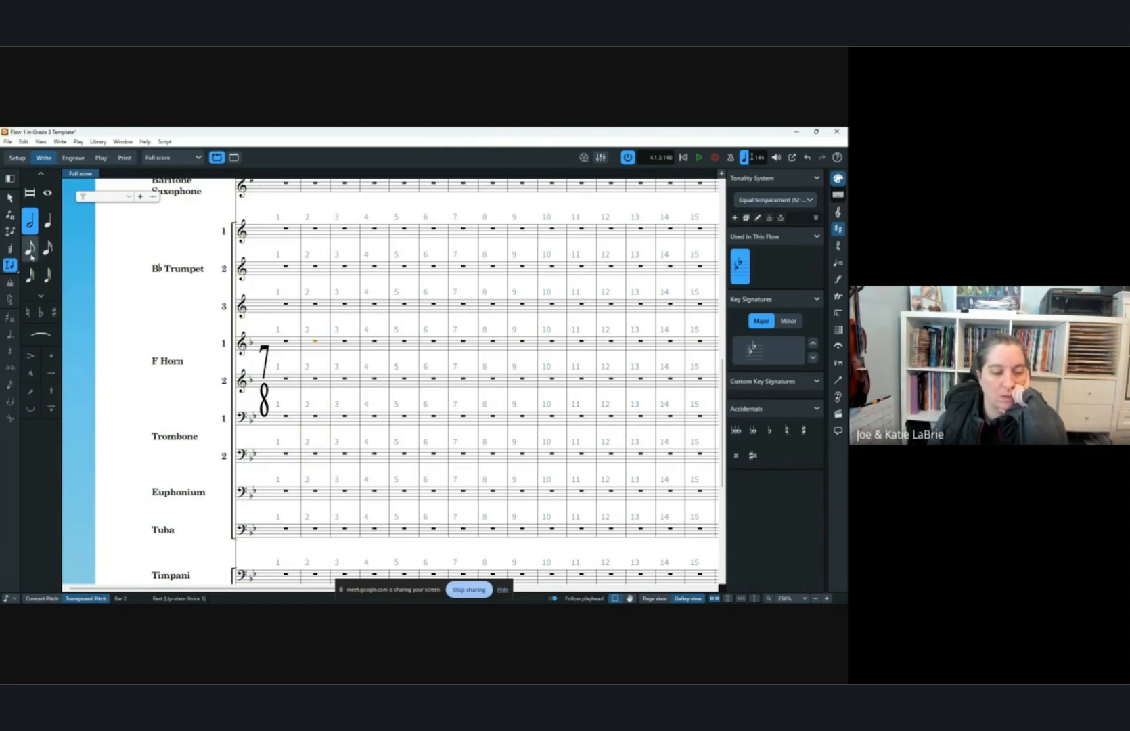
Move the note-input caret between the trumpet and oboe staves in bar 1, extending it from the first to the second trumpet.
{"action": "double_click", "coordinate": [284, 234]}
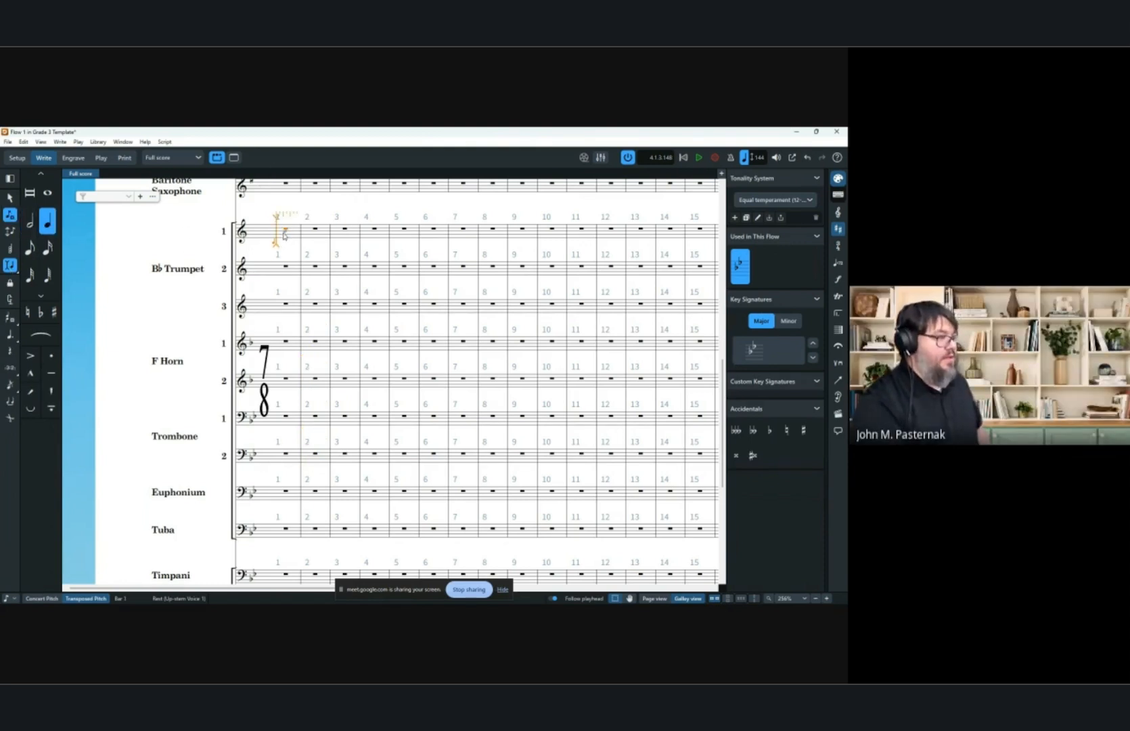
{"action": "double_click", "coordinate": [276, 310]}
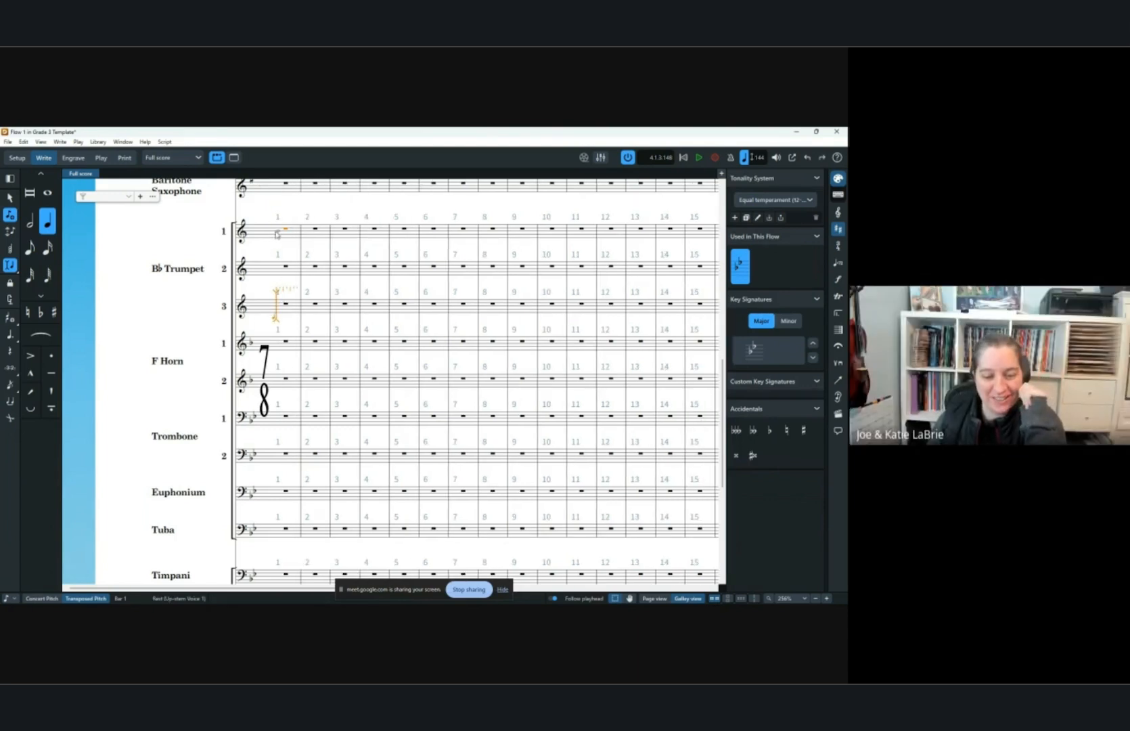
{"action": "scroll", "coordinate": [322, 216], "scroll_direction": "up", "scroll_amount": 7}
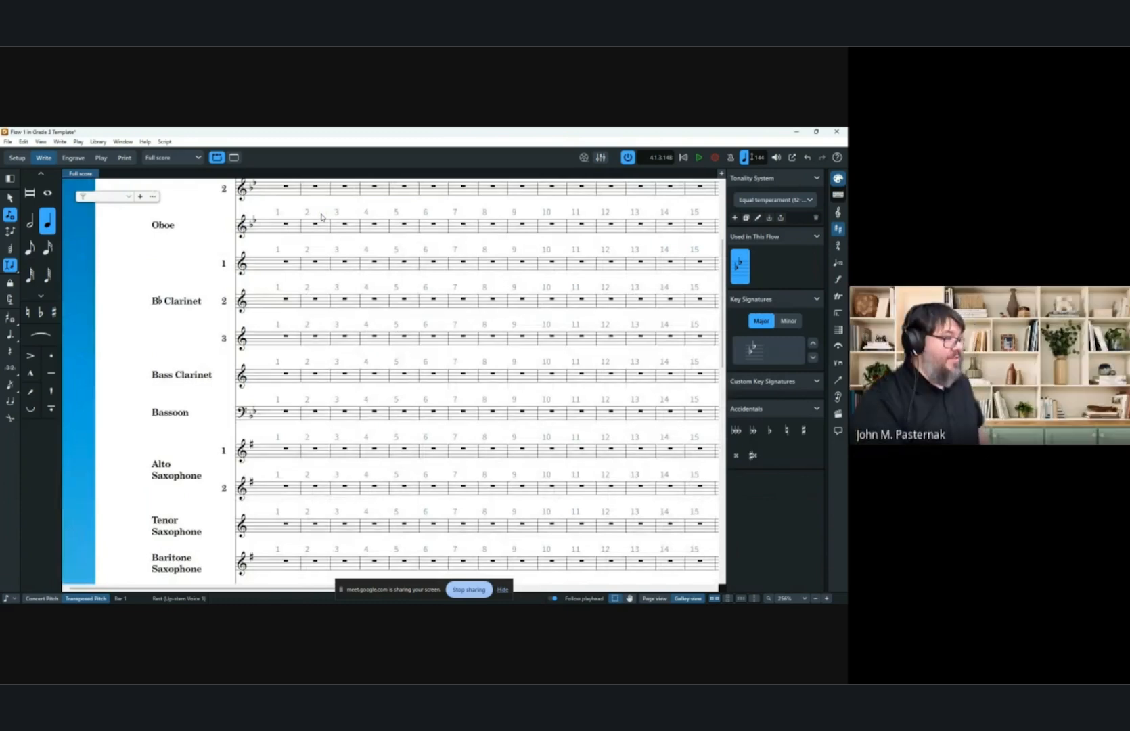
{"action": "double_click", "coordinate": [283, 226]}
{"action": "scroll", "coordinate": [284, 285], "scroll_direction": "down", "scroll_amount": 8}
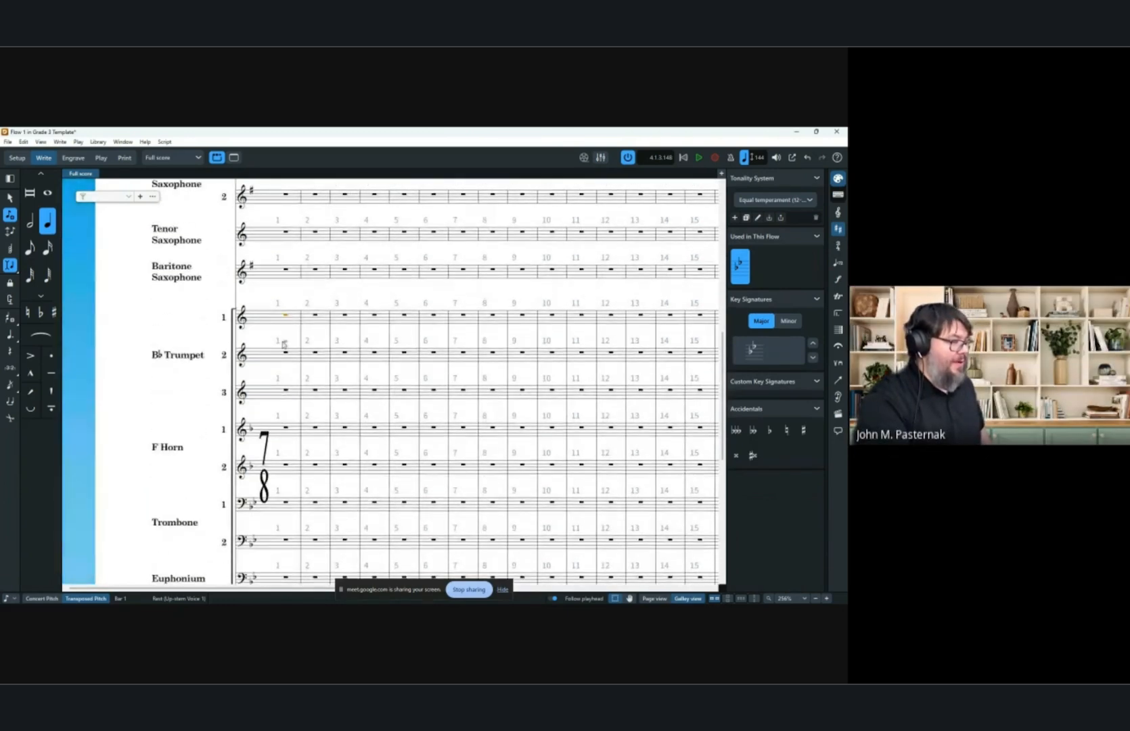
{"action": "double_click", "coordinate": [285, 320]}
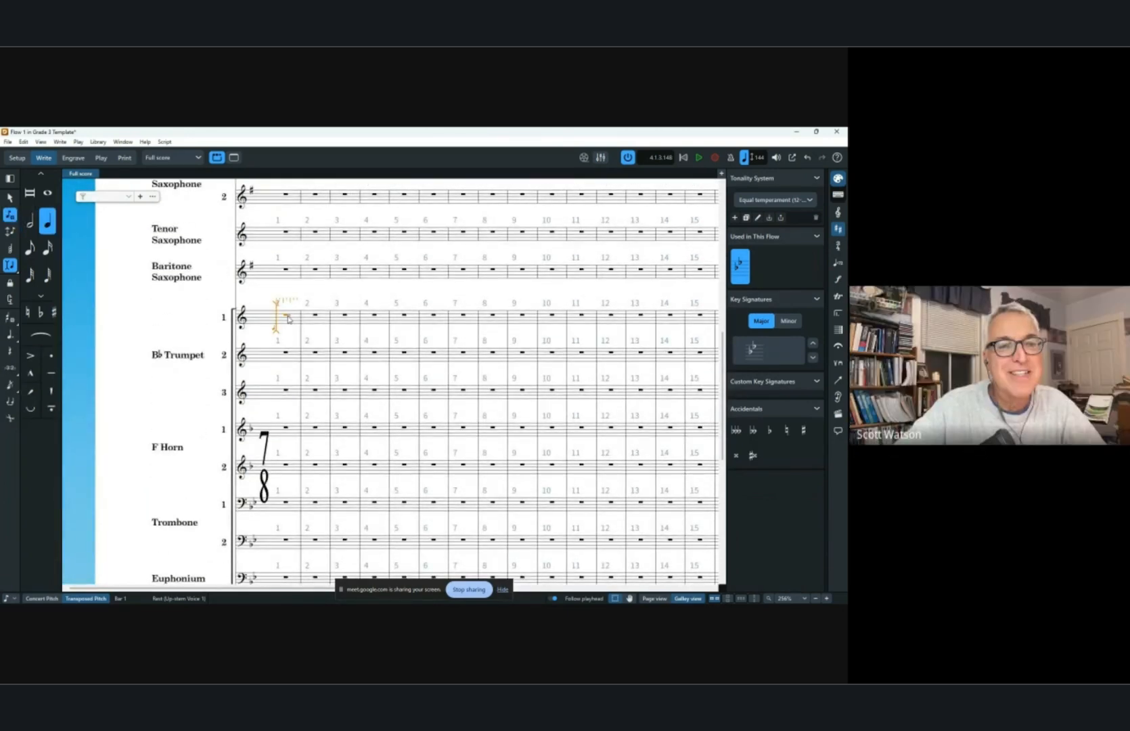
{"action": "key", "text": "shift+Down"}
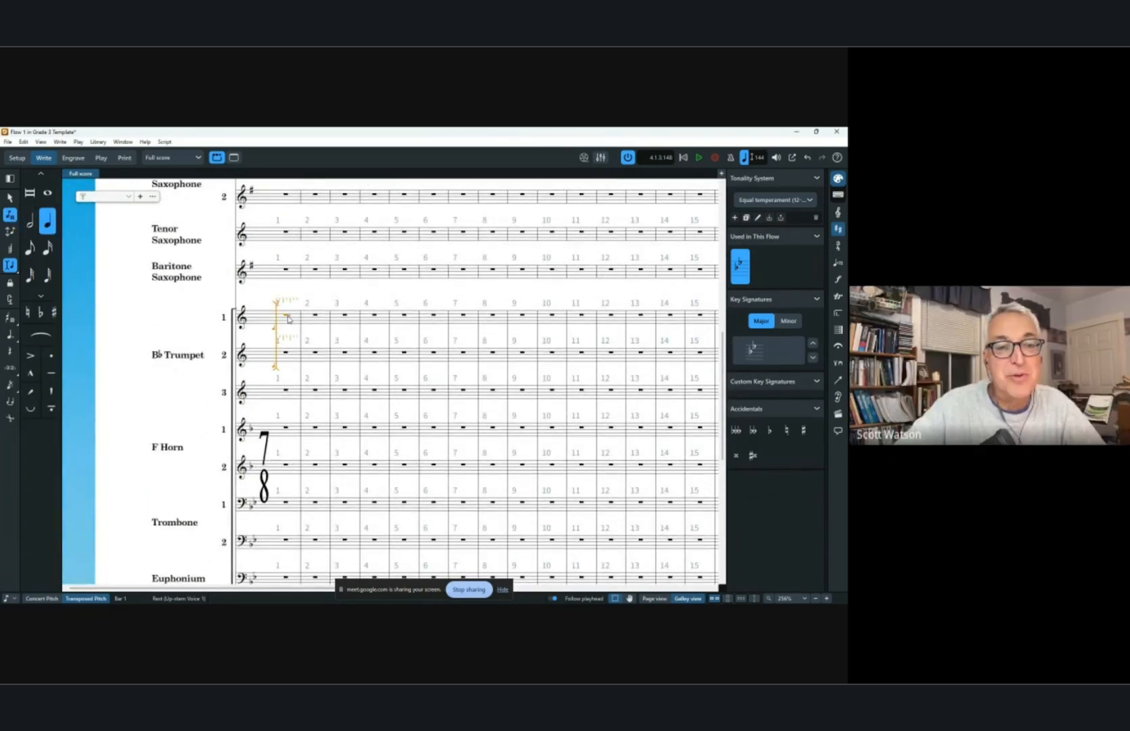
Move the note-input caret through the horn staves and down to the percussion staff, then back to the first horn.
{"action": "double_click", "coordinate": [277, 473]}
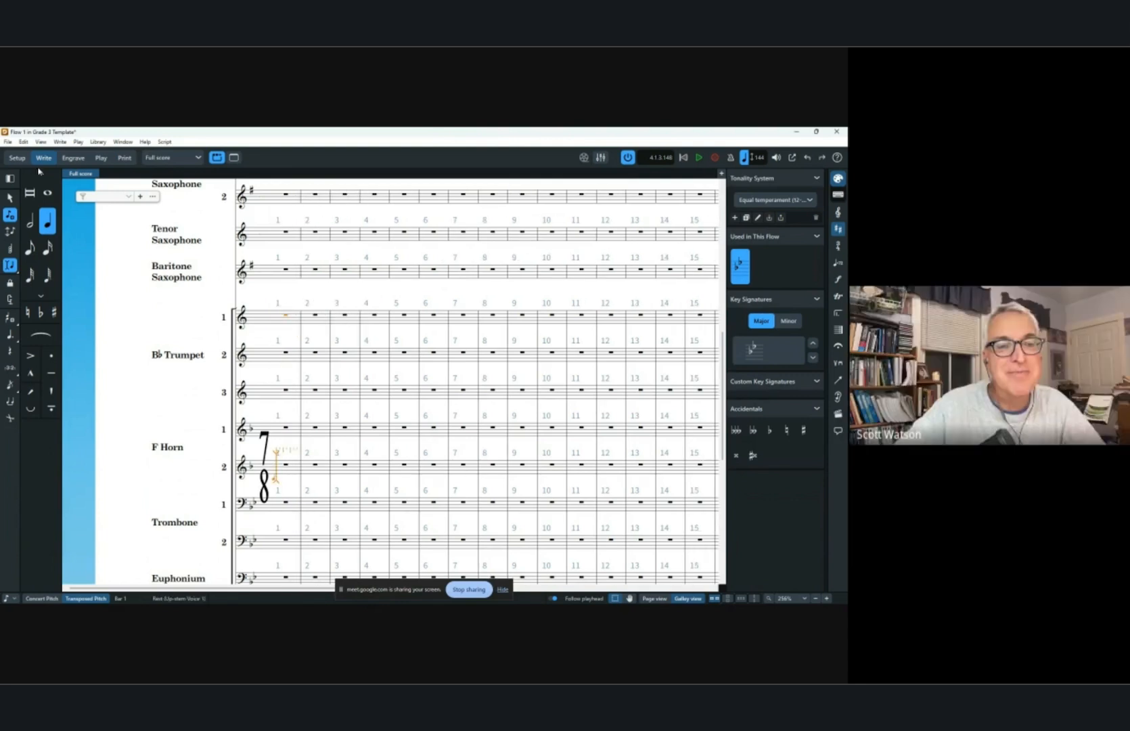
{"action": "double_click", "coordinate": [275, 429]}
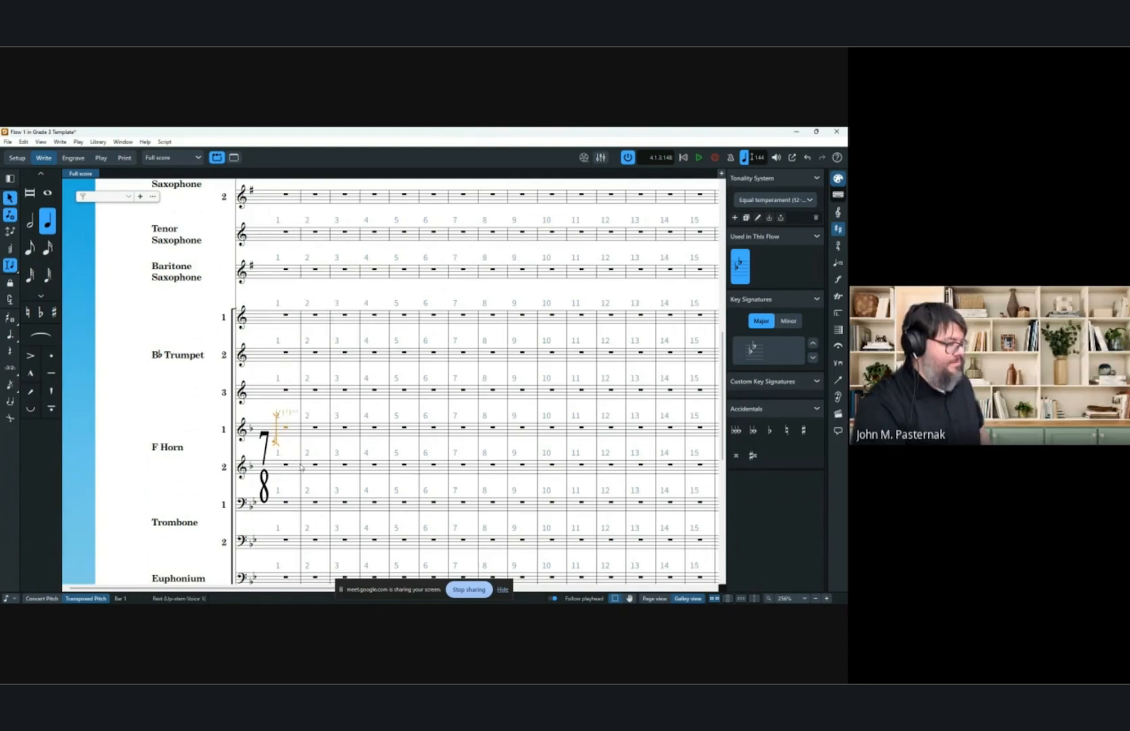
{"action": "key", "text": "shift+Down"}
{"action": "key", "text": "ctrl+Down"}
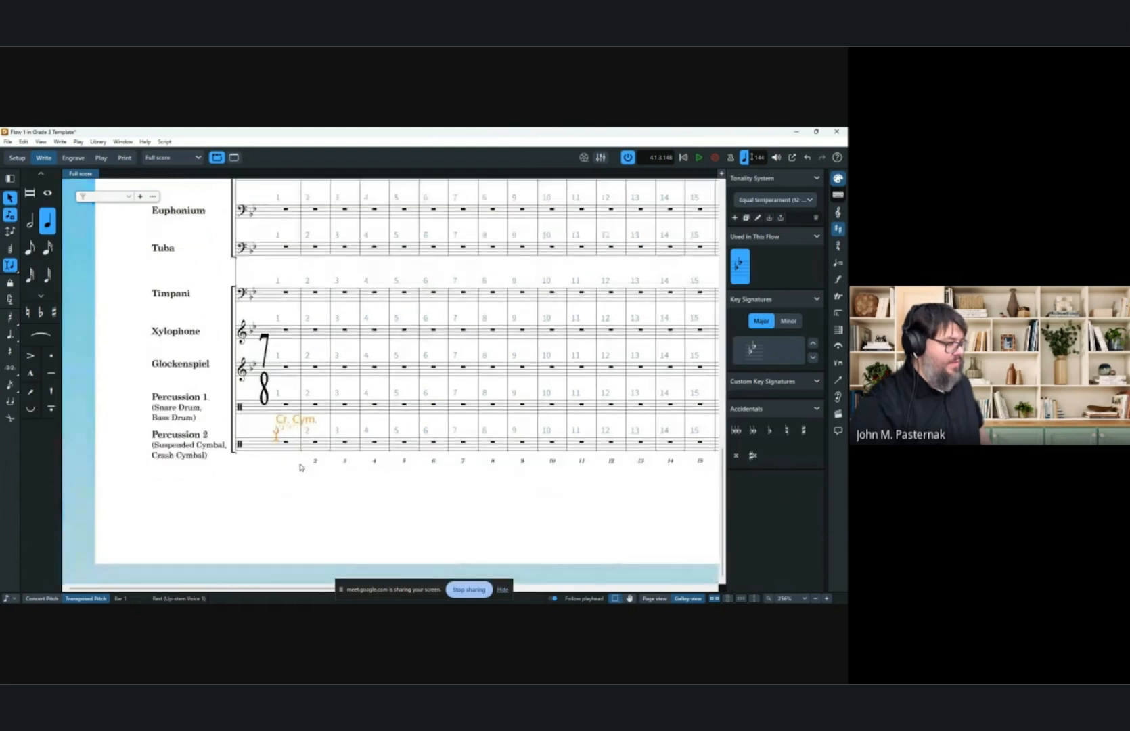
{"action": "scroll", "coordinate": [208, 326], "scroll_direction": "up", "scroll_amount": 5}
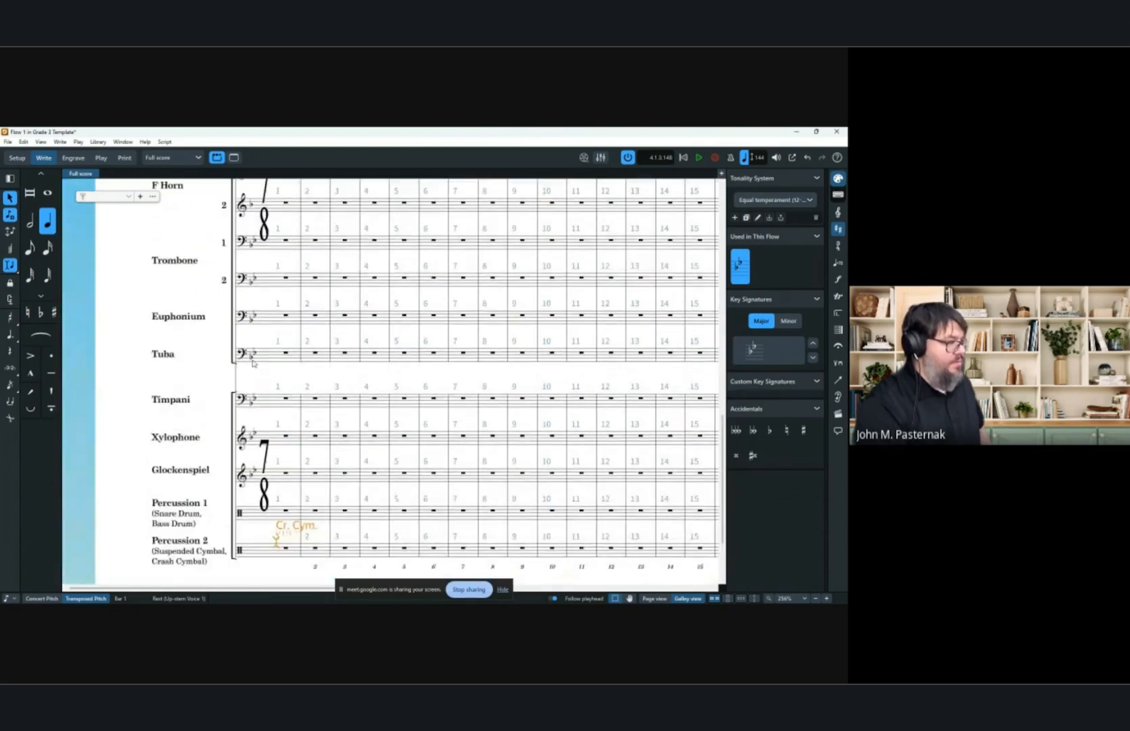
{"action": "double_click", "coordinate": [281, 374]}
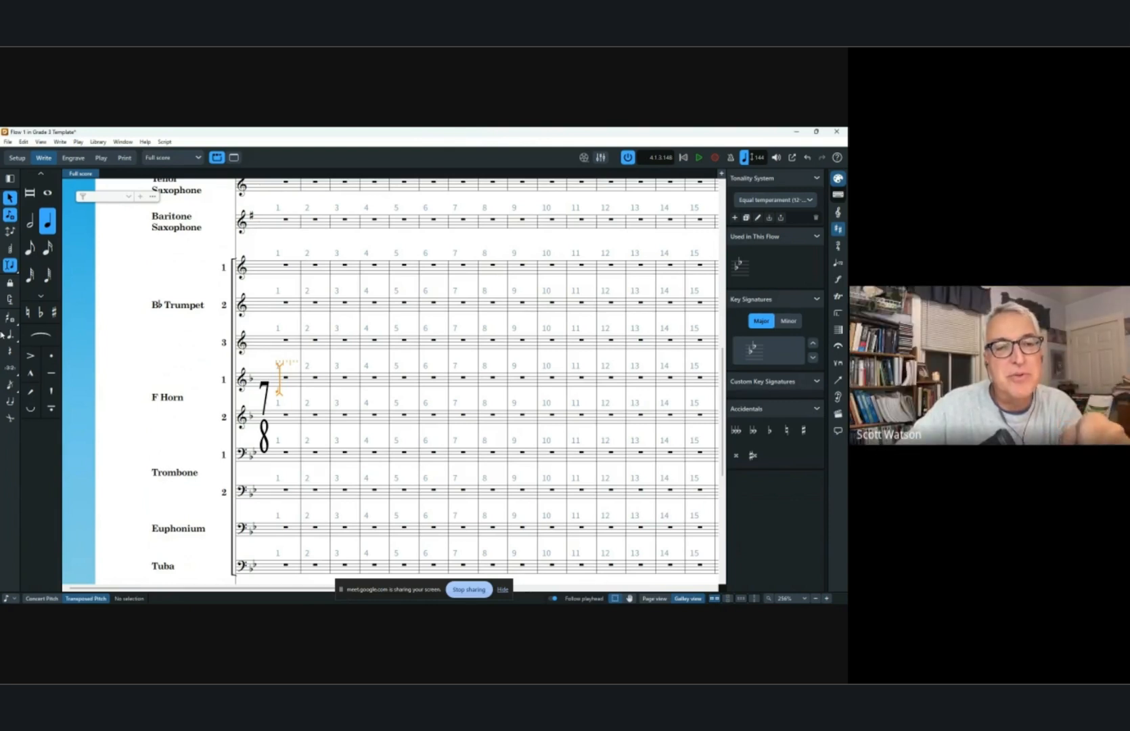
Move the input caret up to the first trumpet in bar 1 and extend it across all three trumpets.
{"action": "key", "text": "ctrl+Up"}
{"action": "key", "text": "ctrl+Up"}
{"action": "key", "text": "ctrl+Up"}
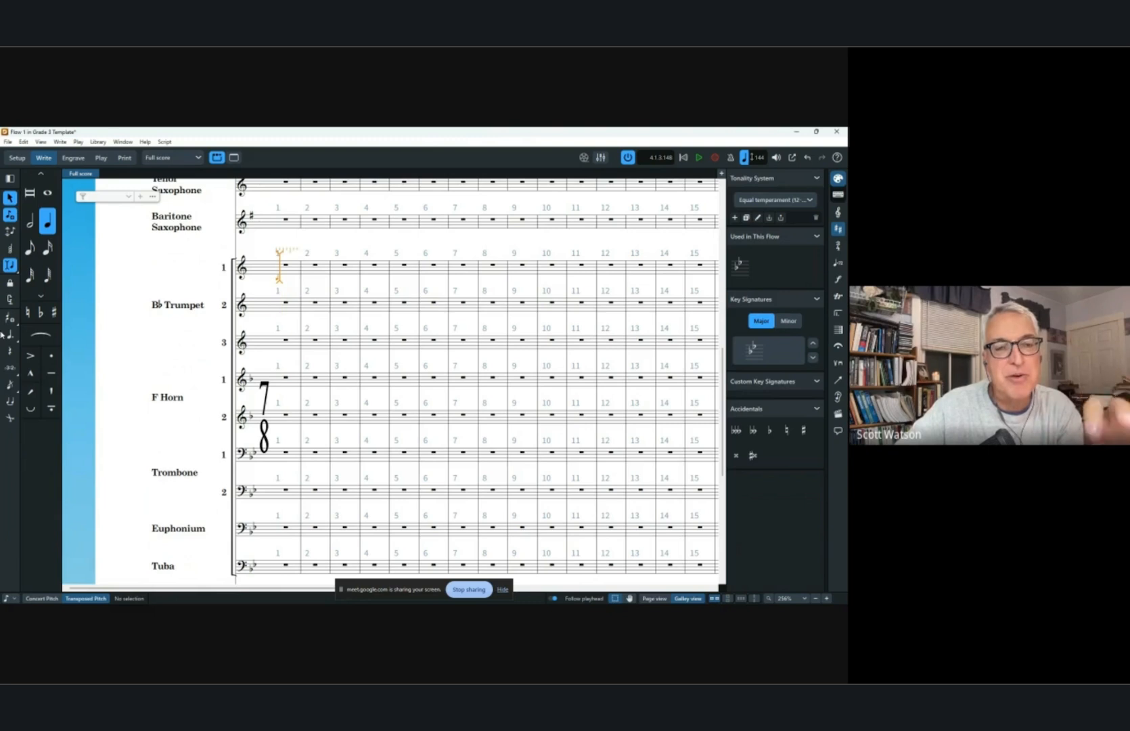
{"action": "key", "text": "shift+Down"}
{"action": "key", "text": "shift+Down"}
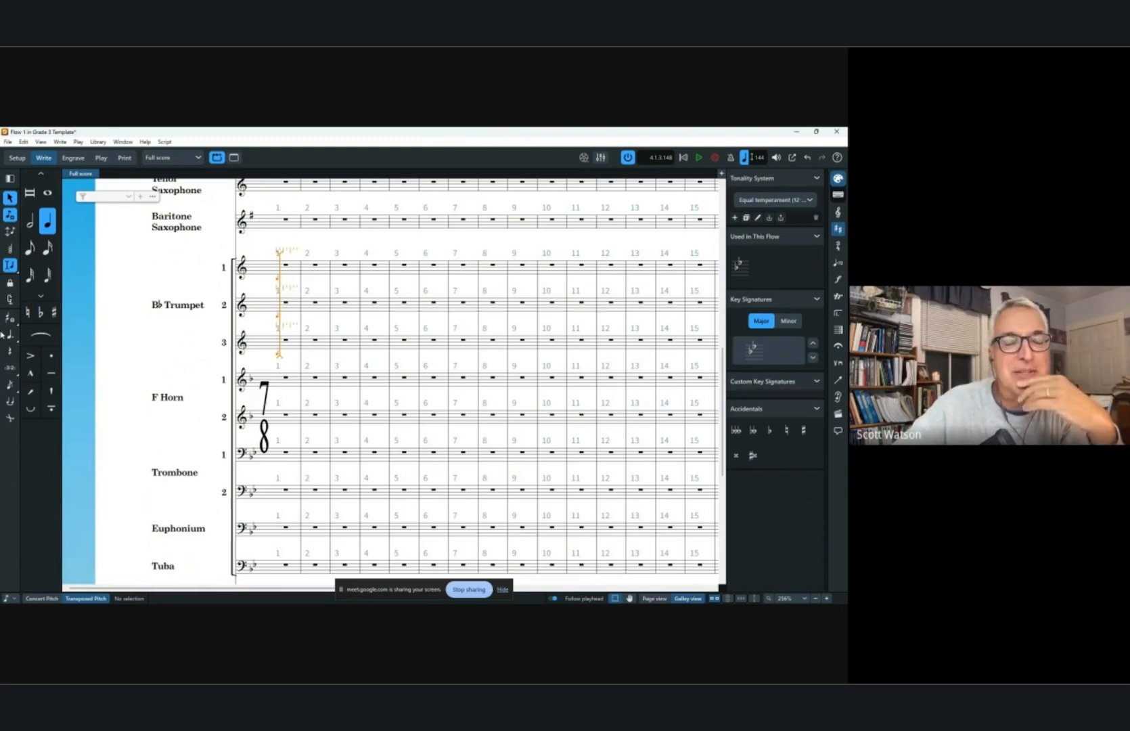
{"action": "left_click", "coordinate": [32, 220]}
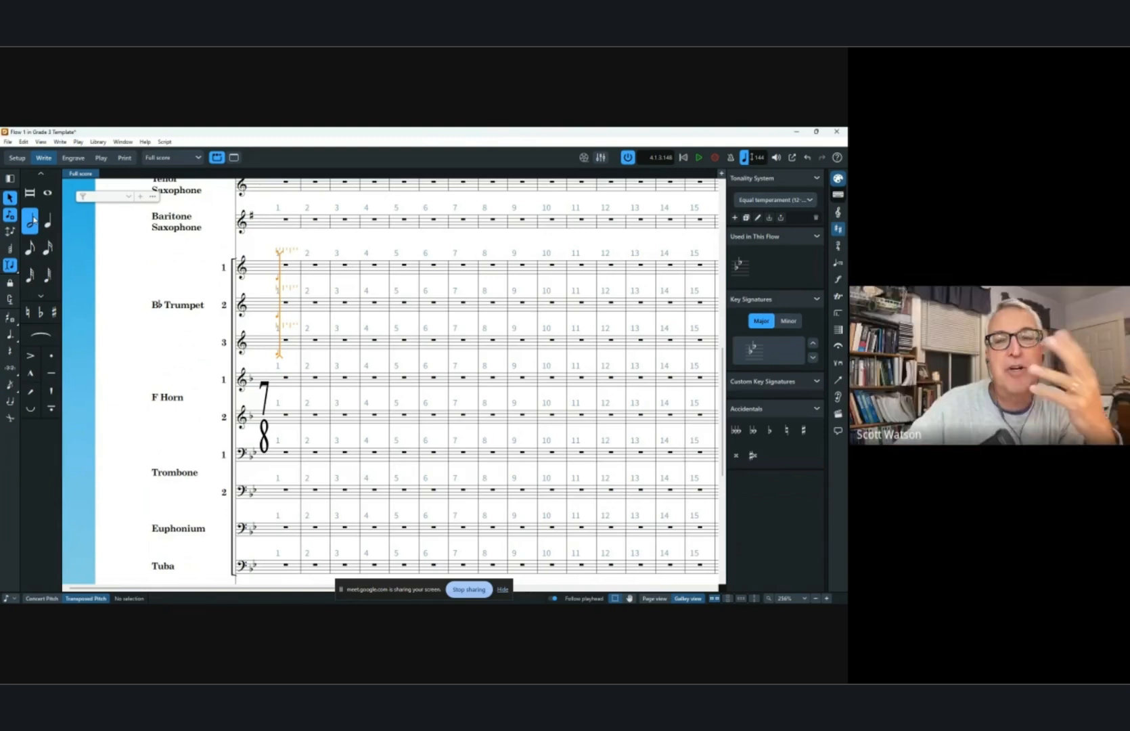
{"action": "key", "text": "Right"}
{"action": "key", "text": "e"}
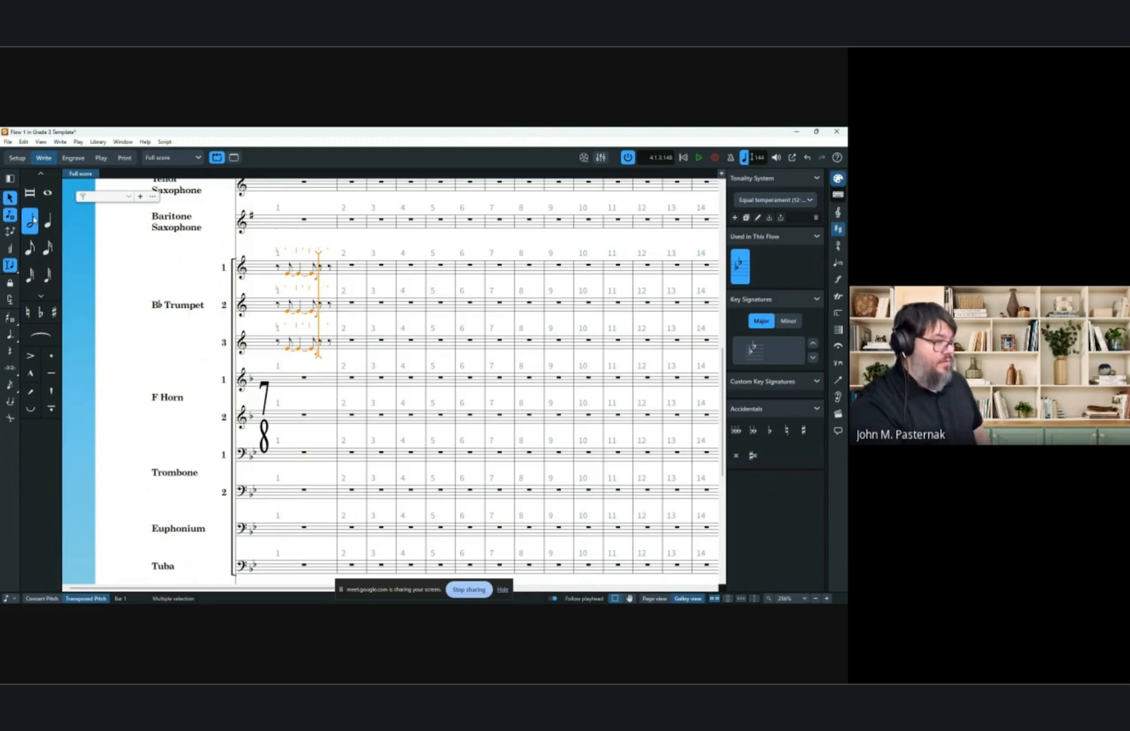
{"action": "key", "text": "e"}
{"action": "key", "text": "e"}
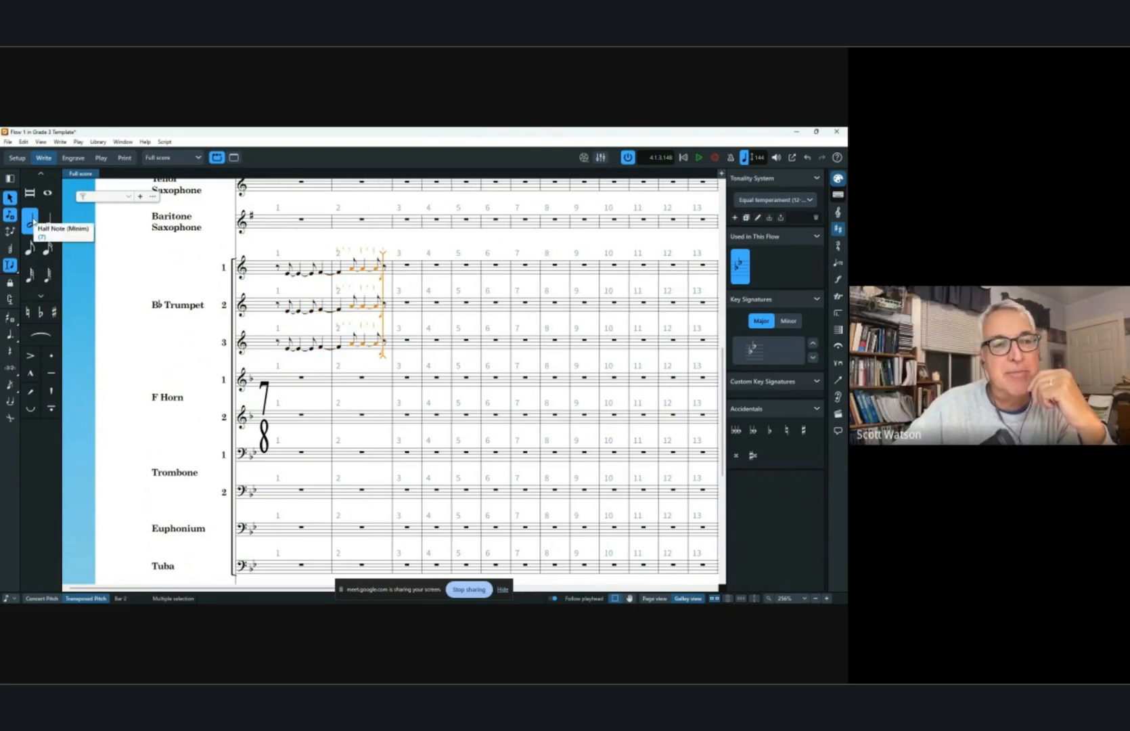
{"action": "key", "text": "ctrl+z"}
{"action": "key", "text": "ctrl+z"}
{"action": "key", "text": "ctrl+z"}
{"action": "key", "text": "ctrl+z"}
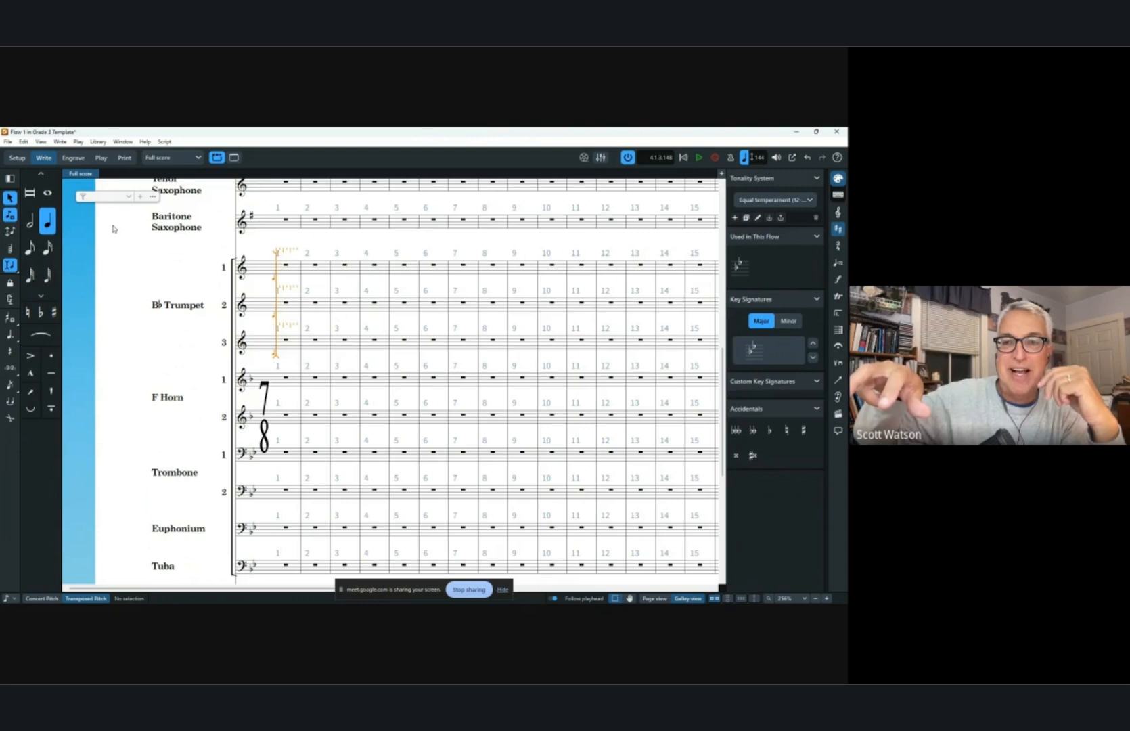
Enter quarter notes E, D, C and an eighth-note C across the three trumpets in bar 1.
{"action": "key", "text": "e"}
{"action": "key", "text": "d"}
{"action": "key", "text": "c"}
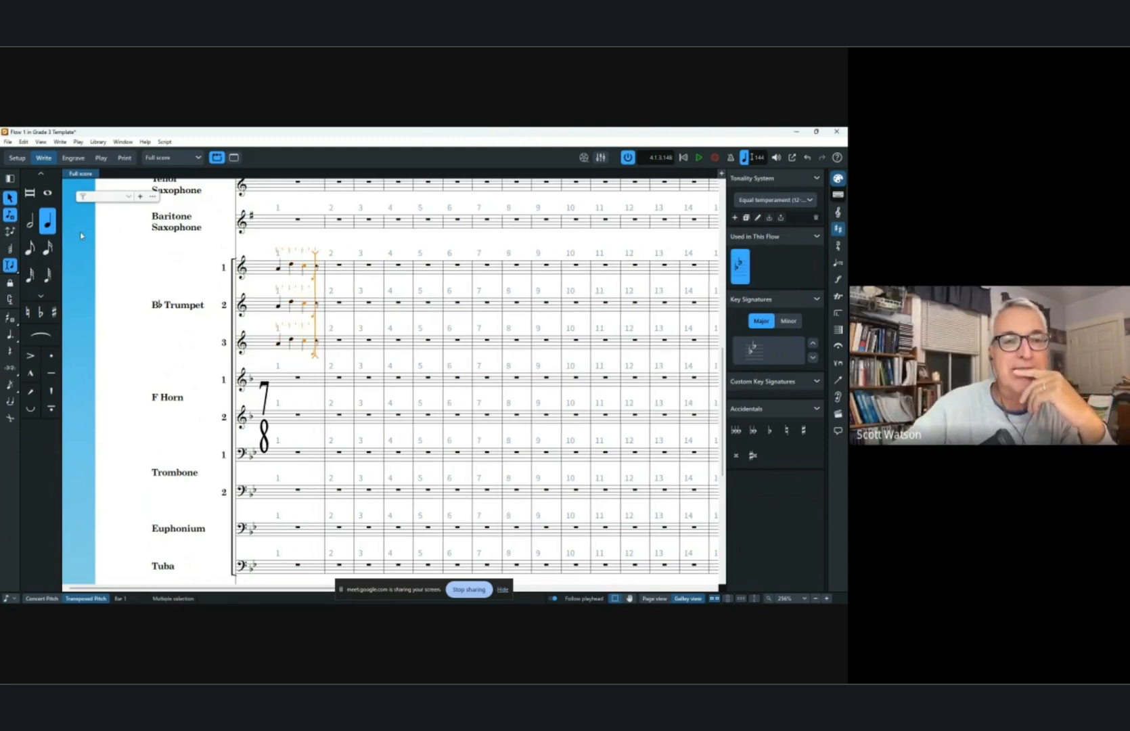
{"action": "key", "text": "5"}
{"action": "key", "text": "c"}
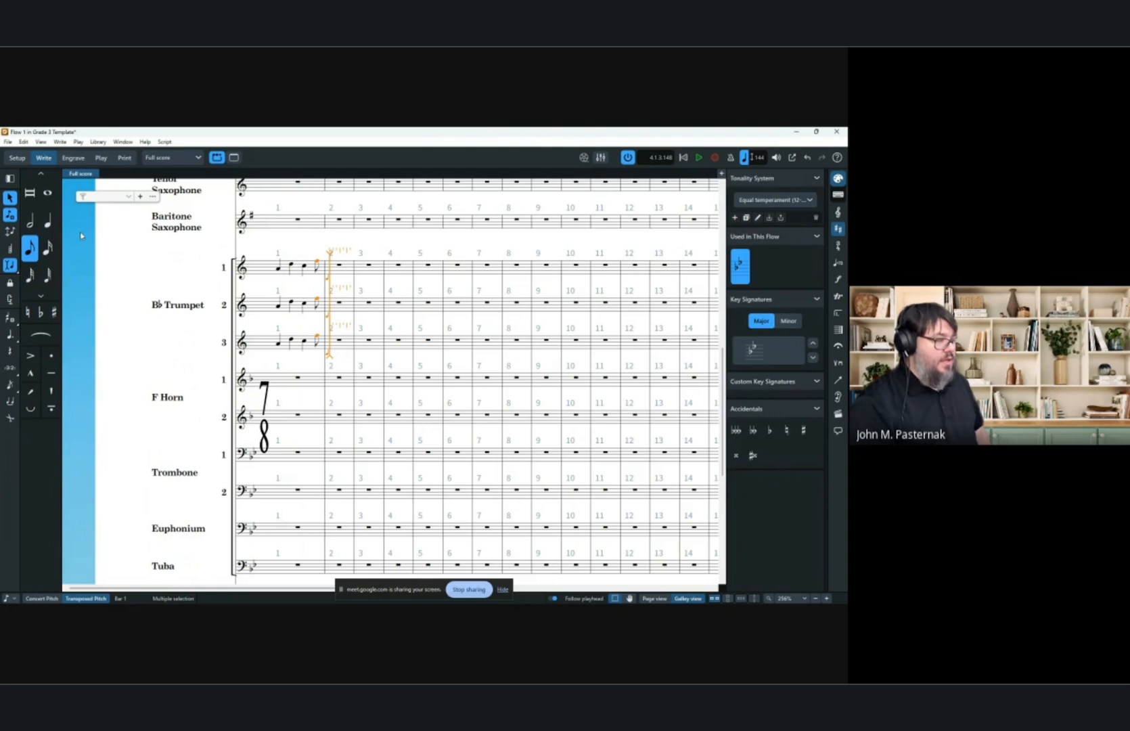
Add two half-note Gs across the three trumpets, continuing into bar 2.
{"action": "key", "text": "7"}
{"action": "key", "text": "g"}
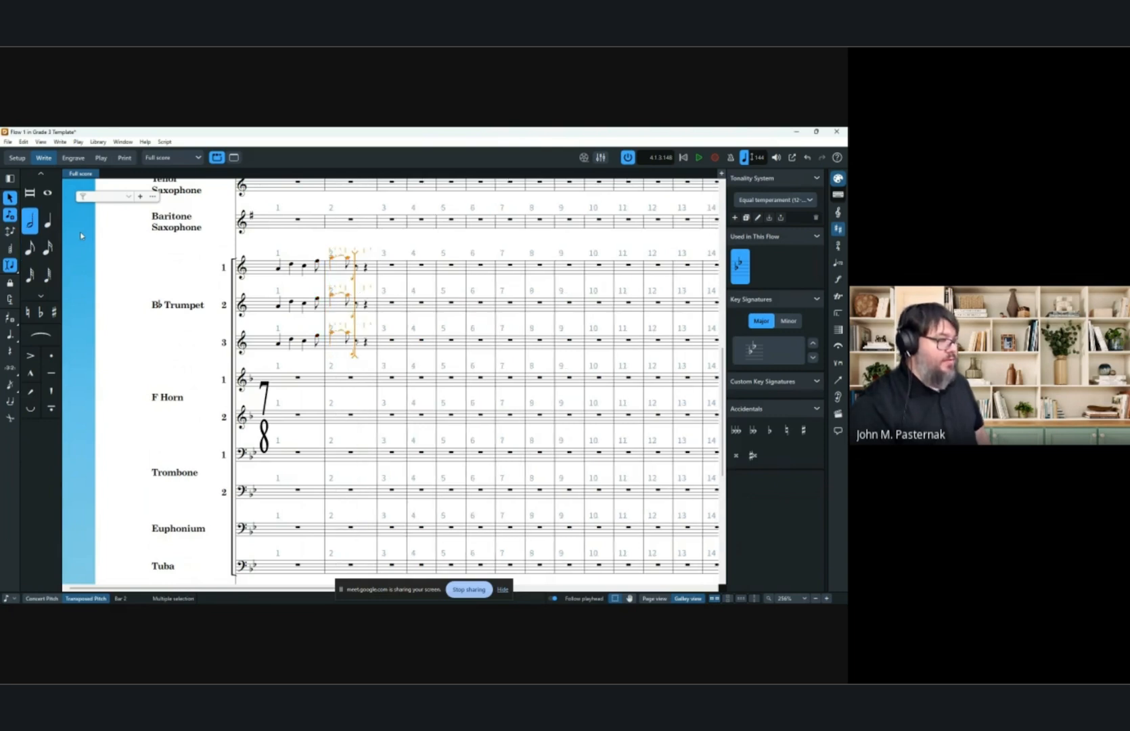
{"action": "key", "text": "5"}
{"action": "key", "text": "7"}
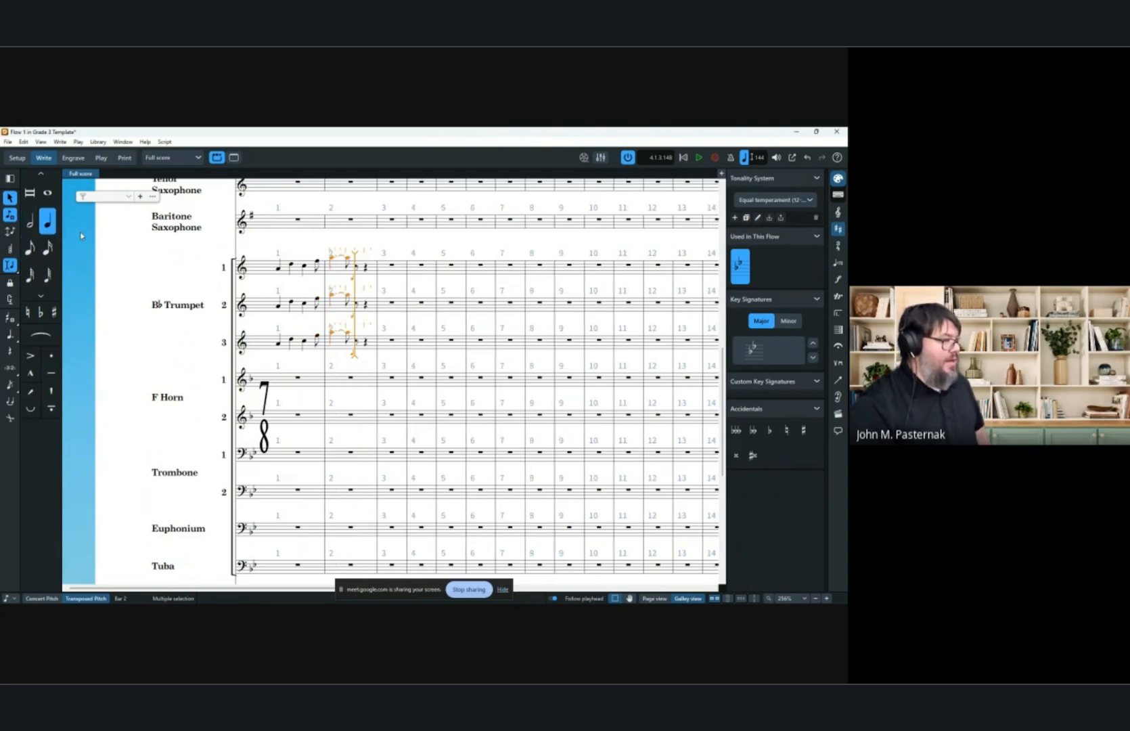
{"action": "key", "text": "g"}
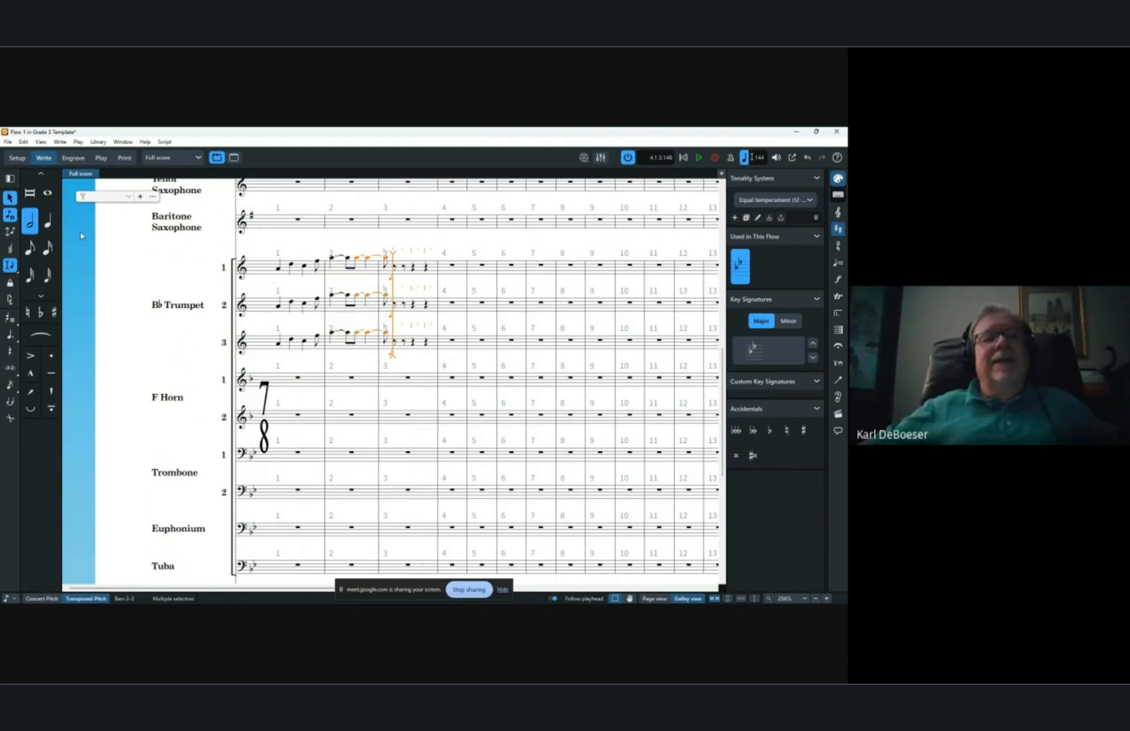
Lower the last entered note an octave, then raise it by two steps.
{"action": "key", "text": "ctrl+alt+Down"}
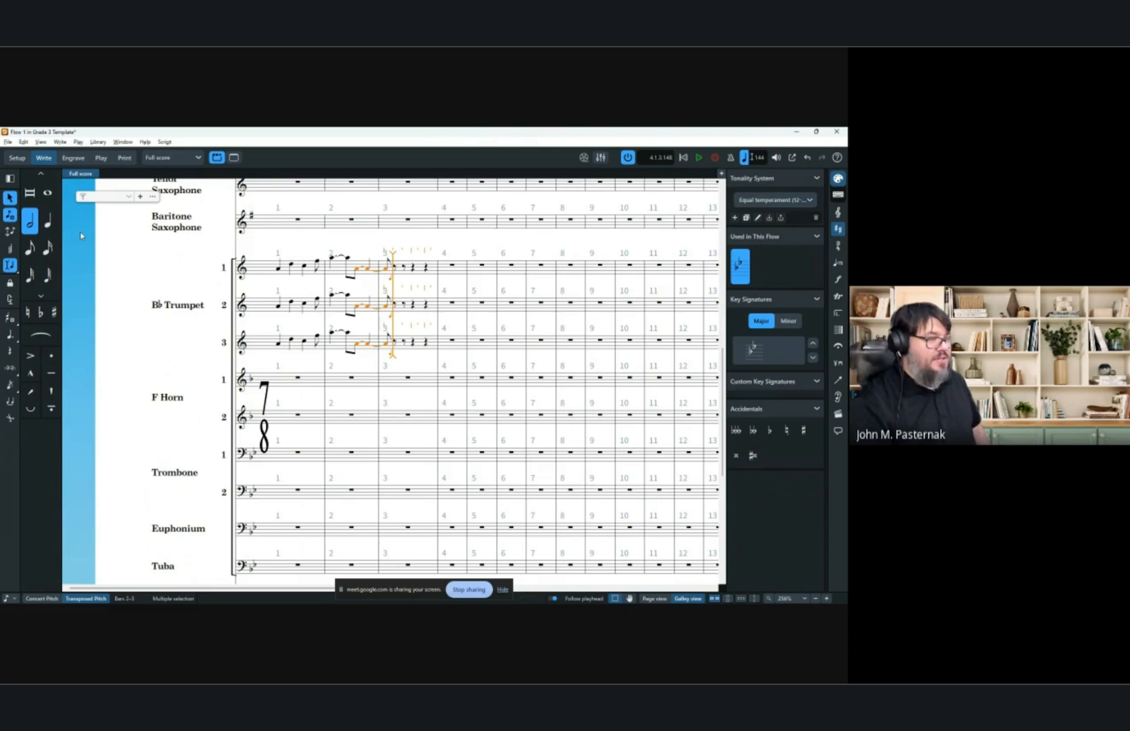
{"action": "key", "text": "alt+Up"}
{"action": "key", "text": "alt+Up"}
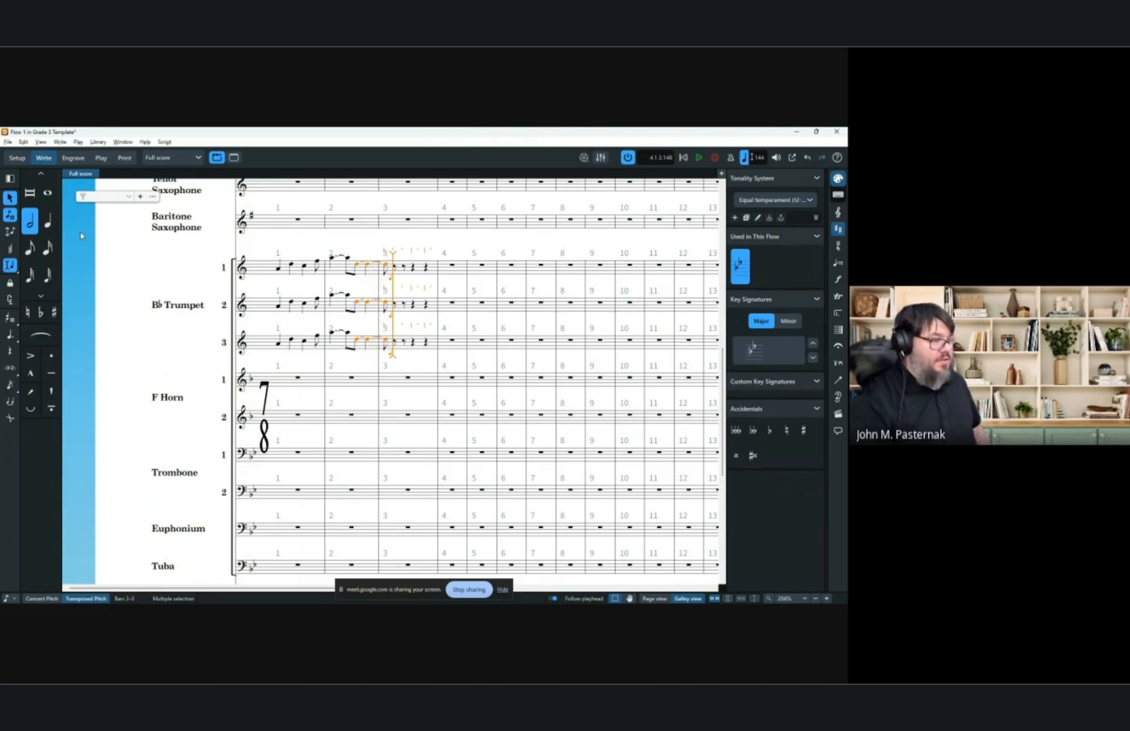
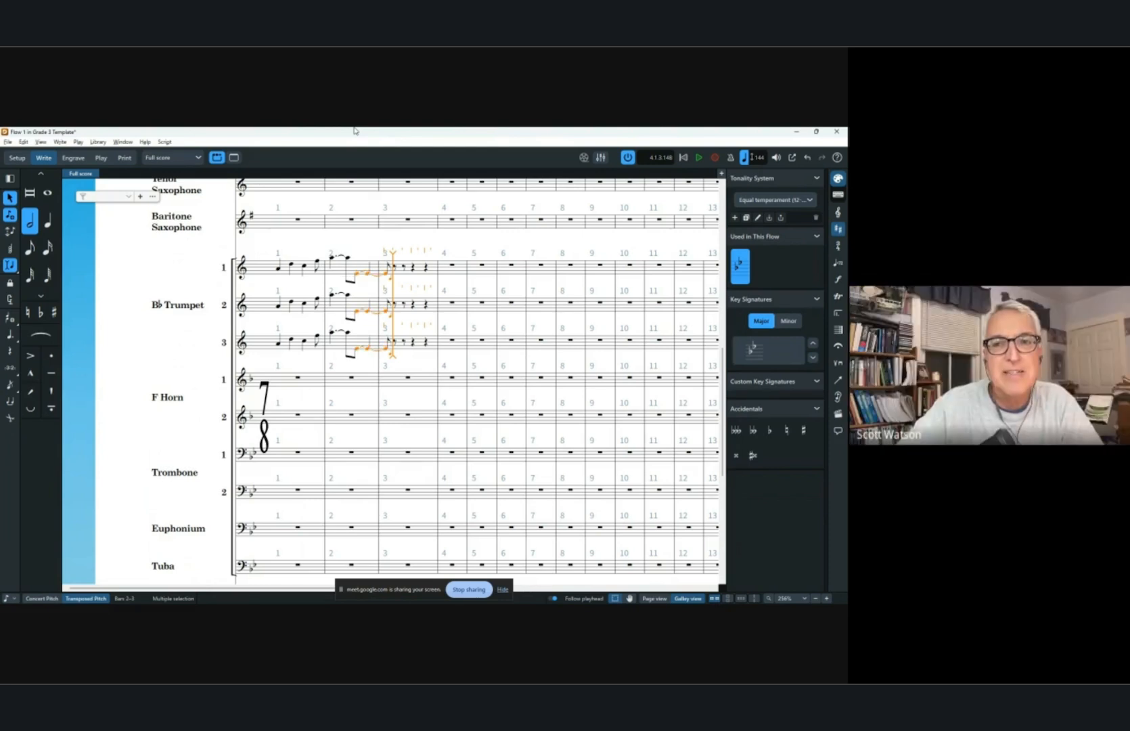
Raise the last entered note by three more steps.
{"action": "key", "text": "alt+Up"}
{"action": "key", "text": "alt+Up"}
{"action": "key", "text": "alt+Up"}
{"action": "key", "text": "alt+Up"}
{"action": "key", "text": "alt+Up"}
{"action": "key", "text": "alt+Up"}
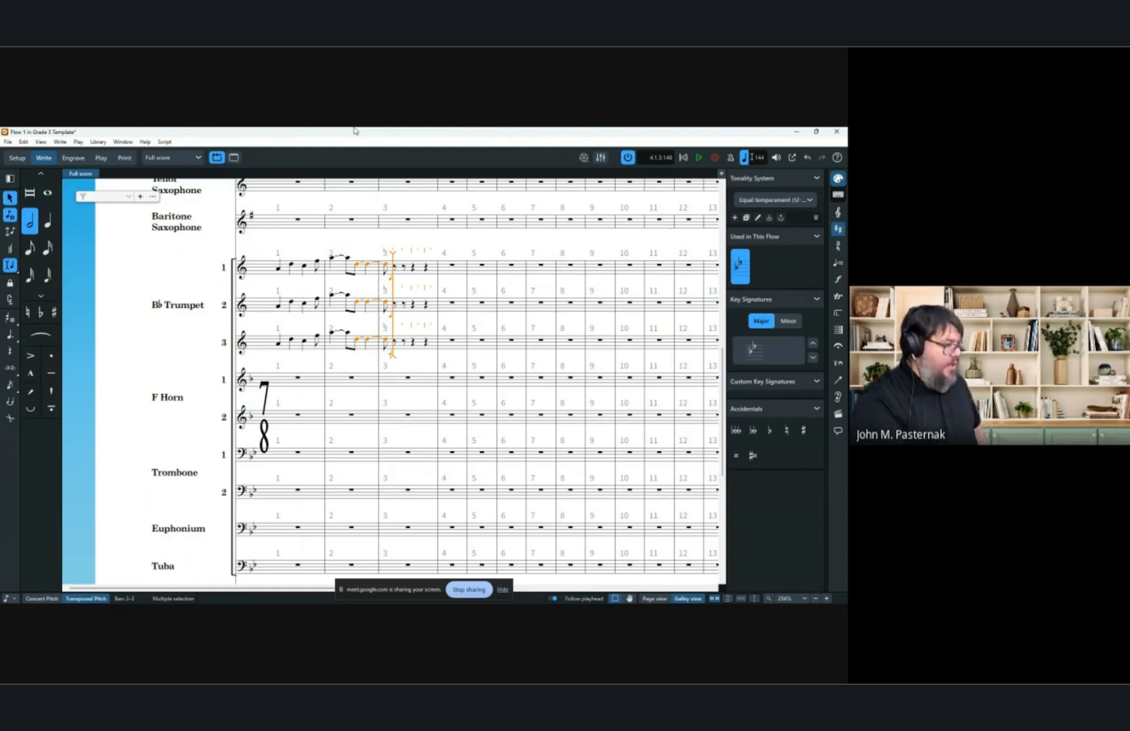
Toggle the accent, staccato, tenuto and staccatissimo articulations on the note input caret without entering notes.
{"action": "key", "text": "bracketleft"}
{"action": "key", "text": "bracketright"}
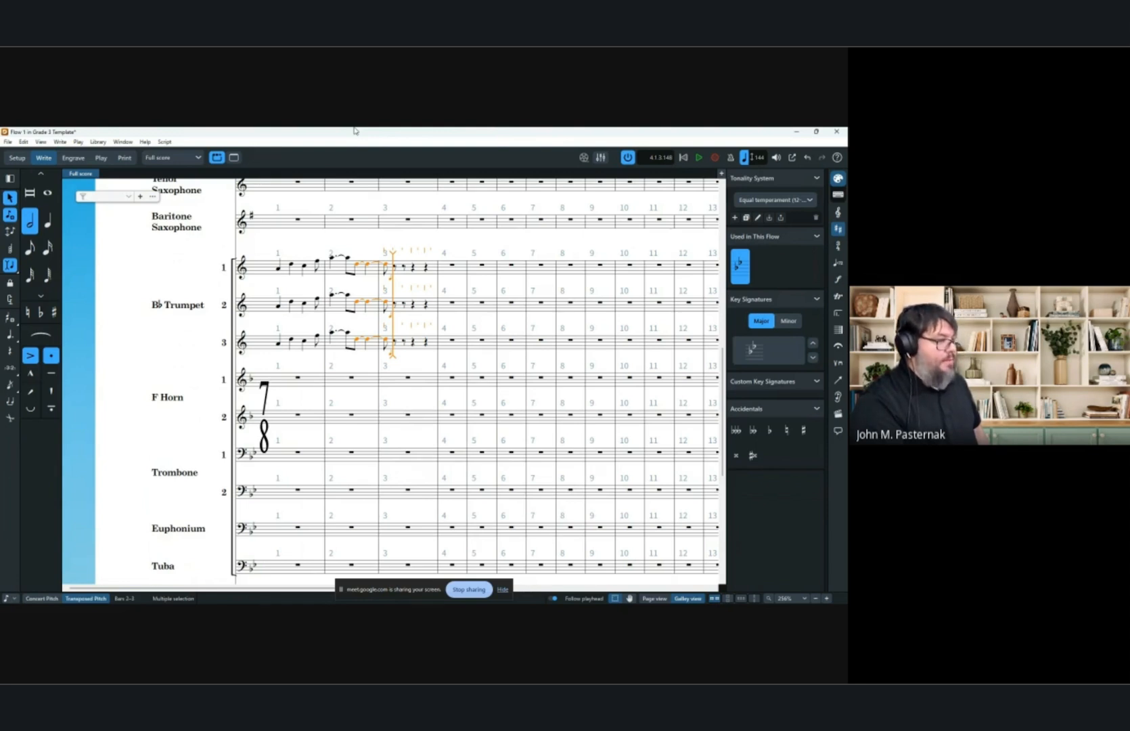
{"action": "key", "text": "bracketright"}
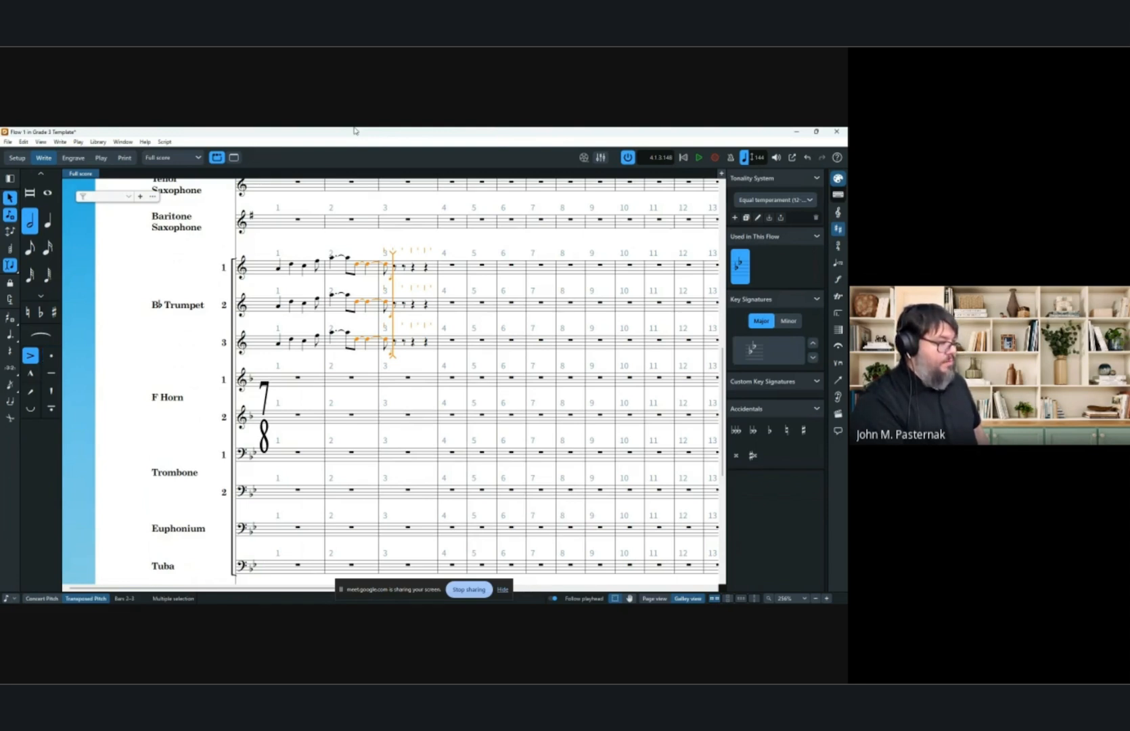
{"action": "key", "text": "bracketleft"}
{"action": "key", "text": "shift+bracketleft"}
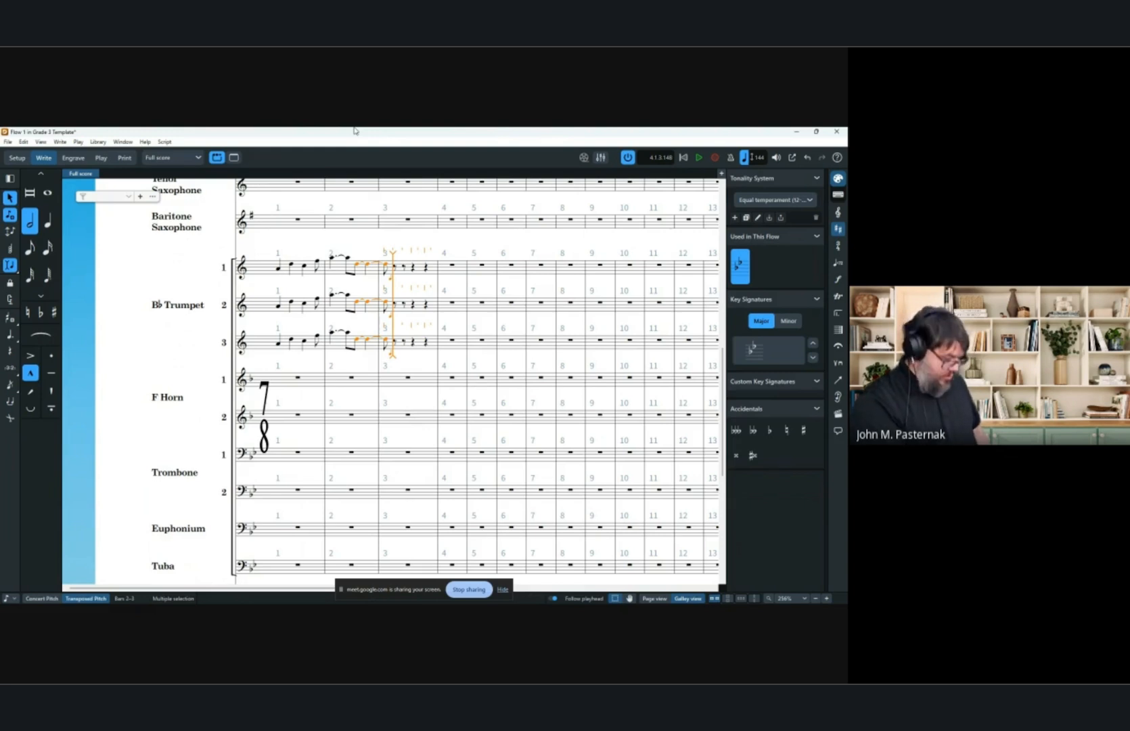
{"action": "key", "text": "shift+bracketleft"}
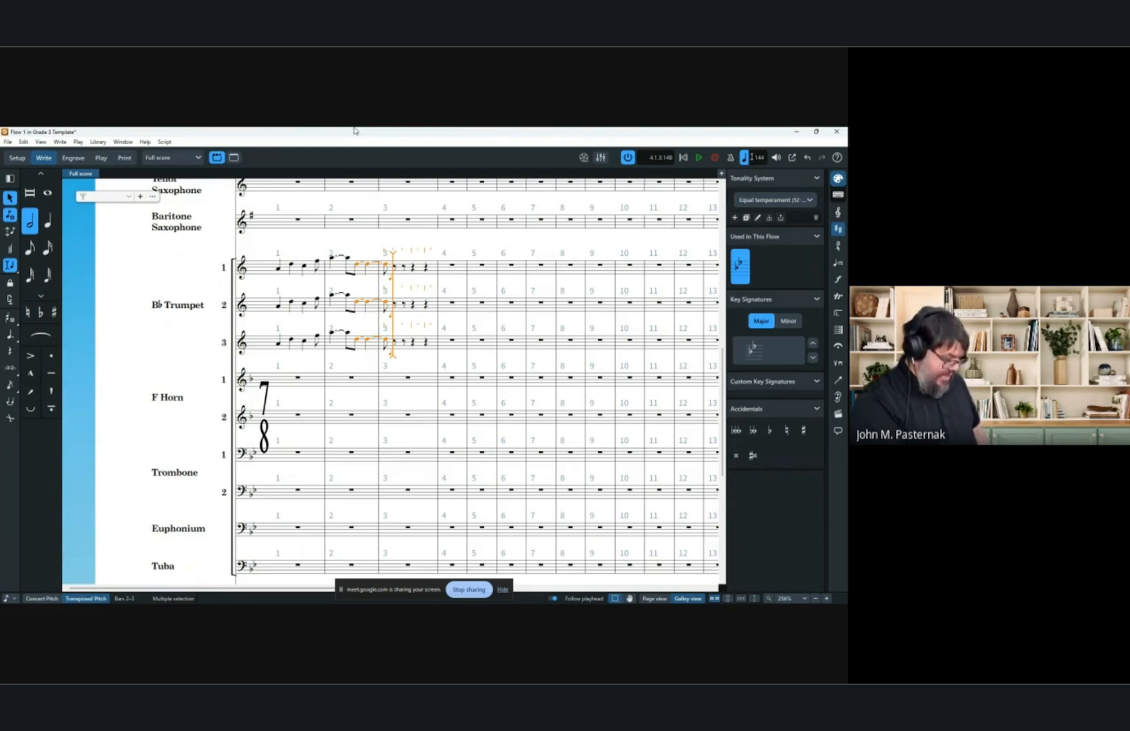
{"action": "key", "text": "shift+i"}
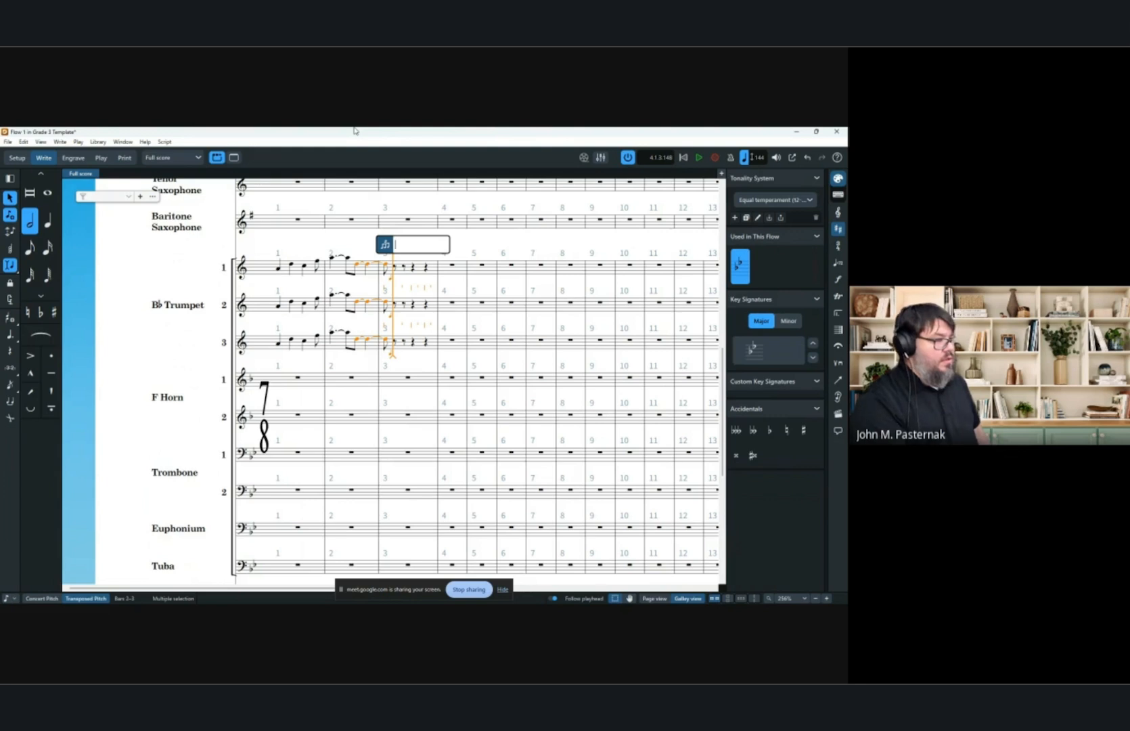
{"action": "key", "text": "Escape"}
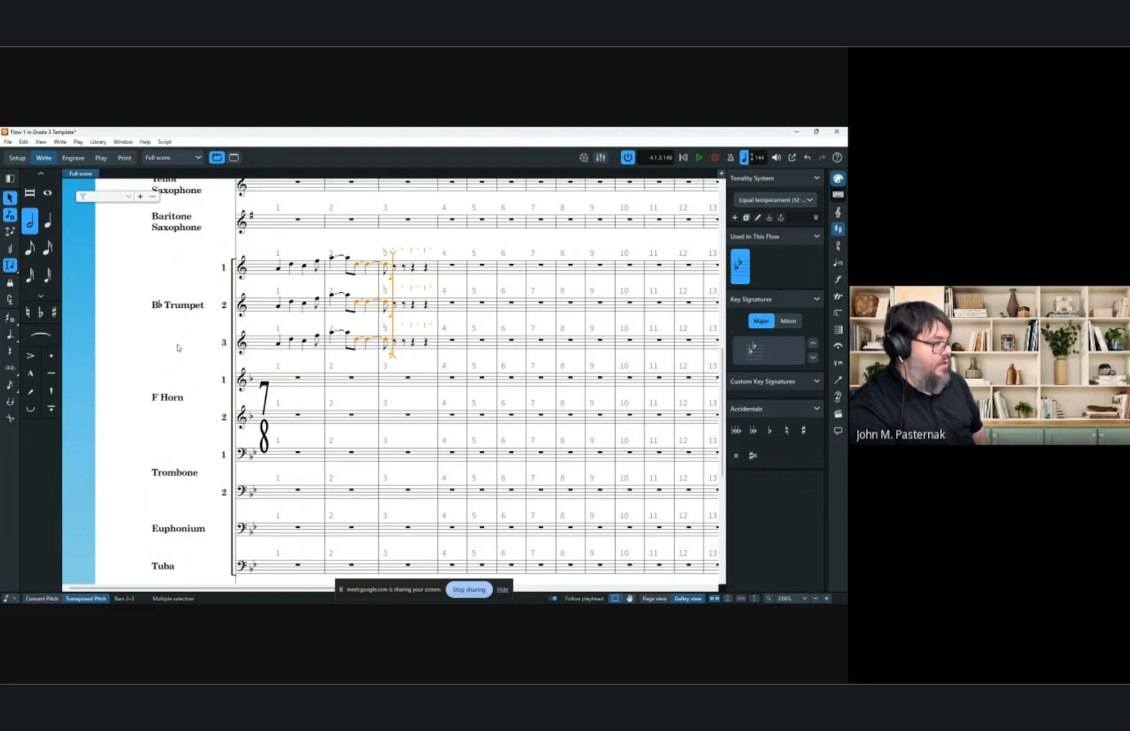
{"action": "left_click", "coordinate": [51, 391]}
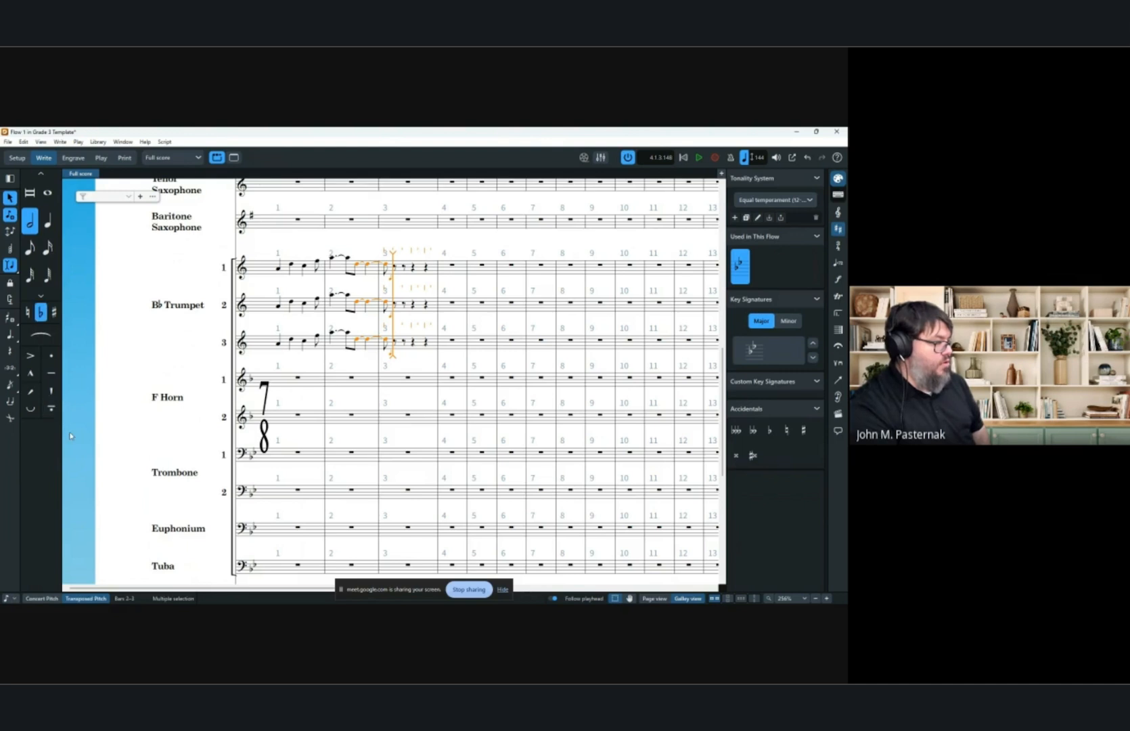
{"action": "left_click", "coordinate": [40, 313]}
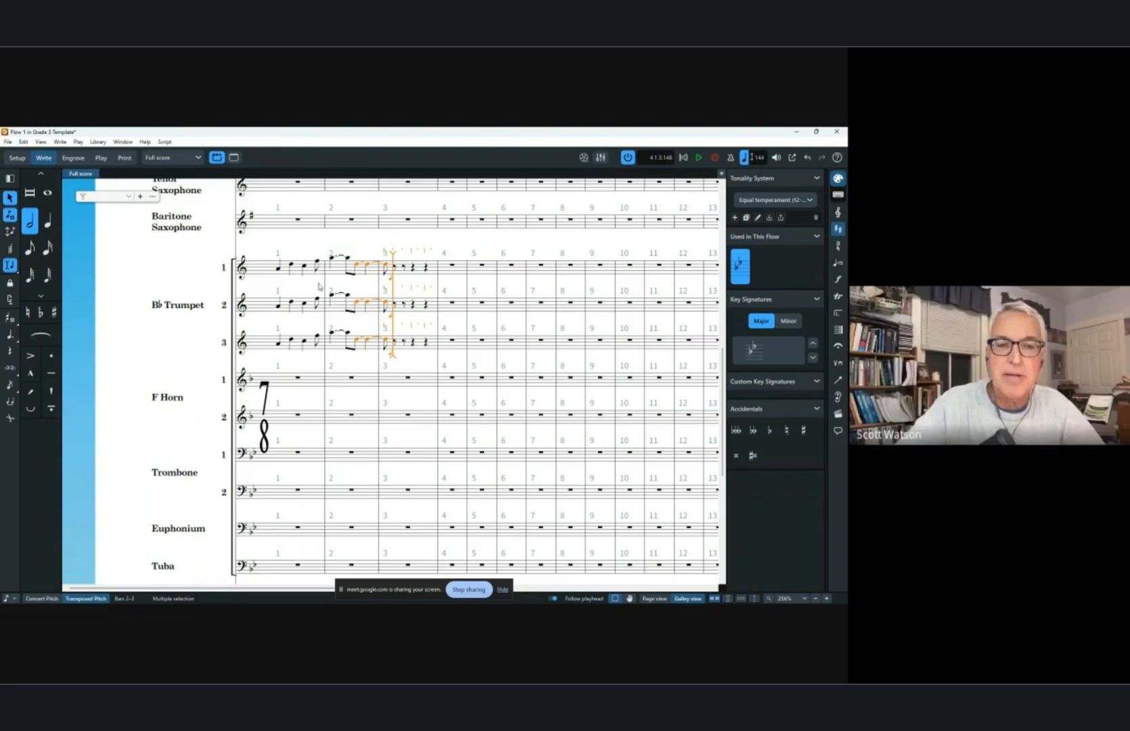
Set the key signature to D major from bar 1.
{"action": "key", "text": "Escape"}
{"action": "left_click", "coordinate": [408, 247]}
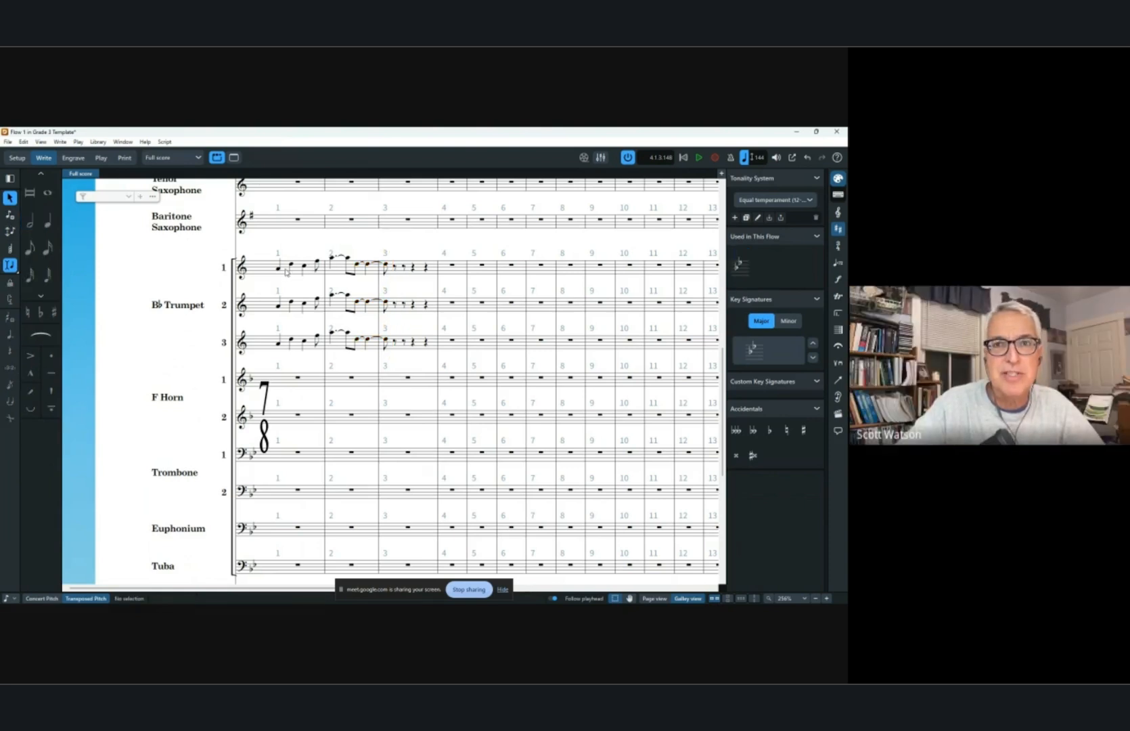
{"action": "left_click", "coordinate": [287, 269]}
{"action": "left_click", "coordinate": [427, 343], "text": "shift"}
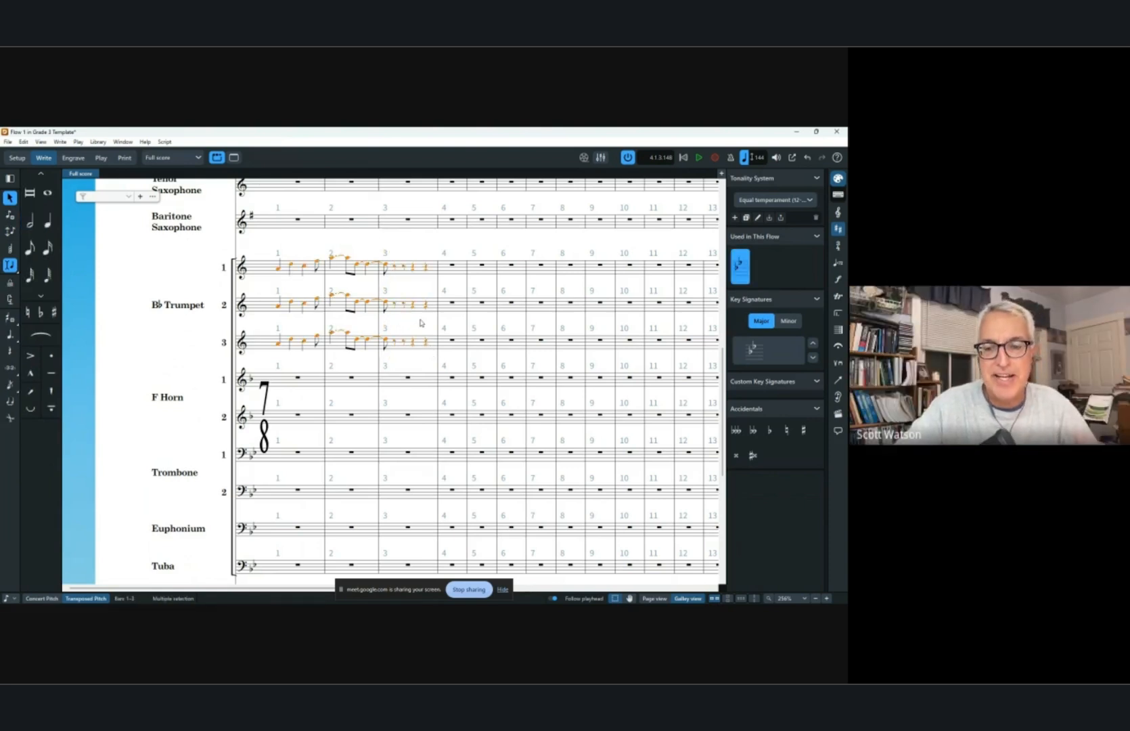
{"action": "left_click", "coordinate": [421, 323]}
{"action": "left_click", "coordinate": [361, 338]}
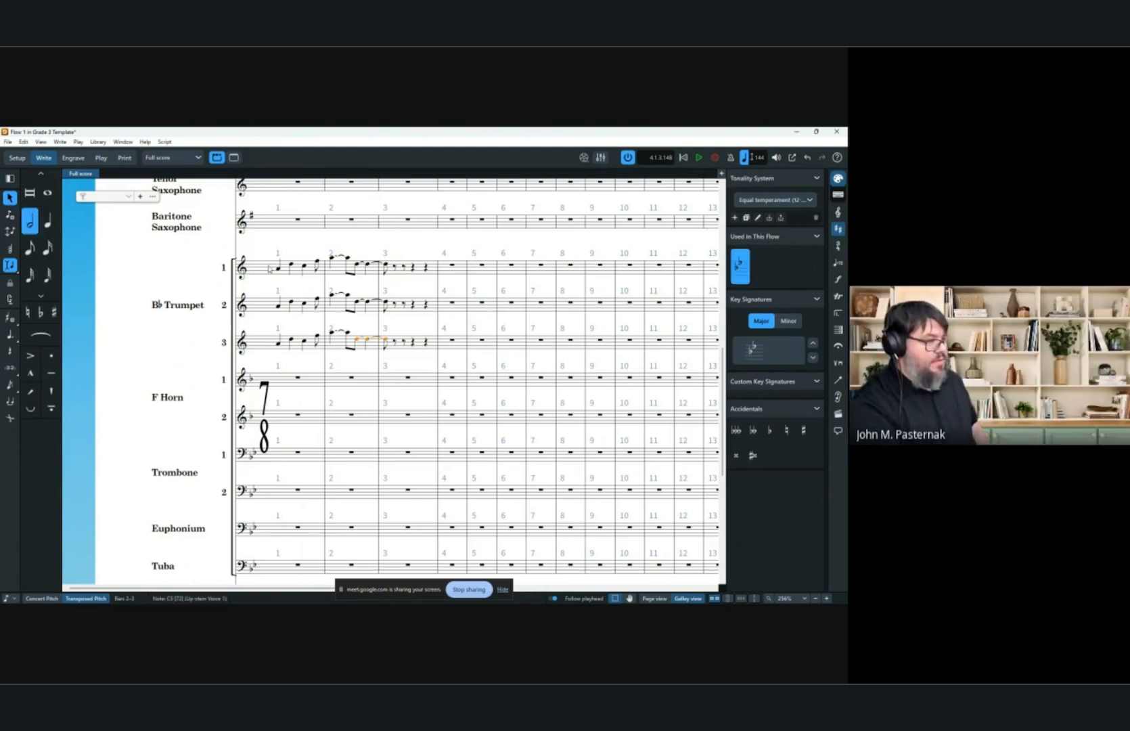
{"action": "left_click", "coordinate": [253, 218]}
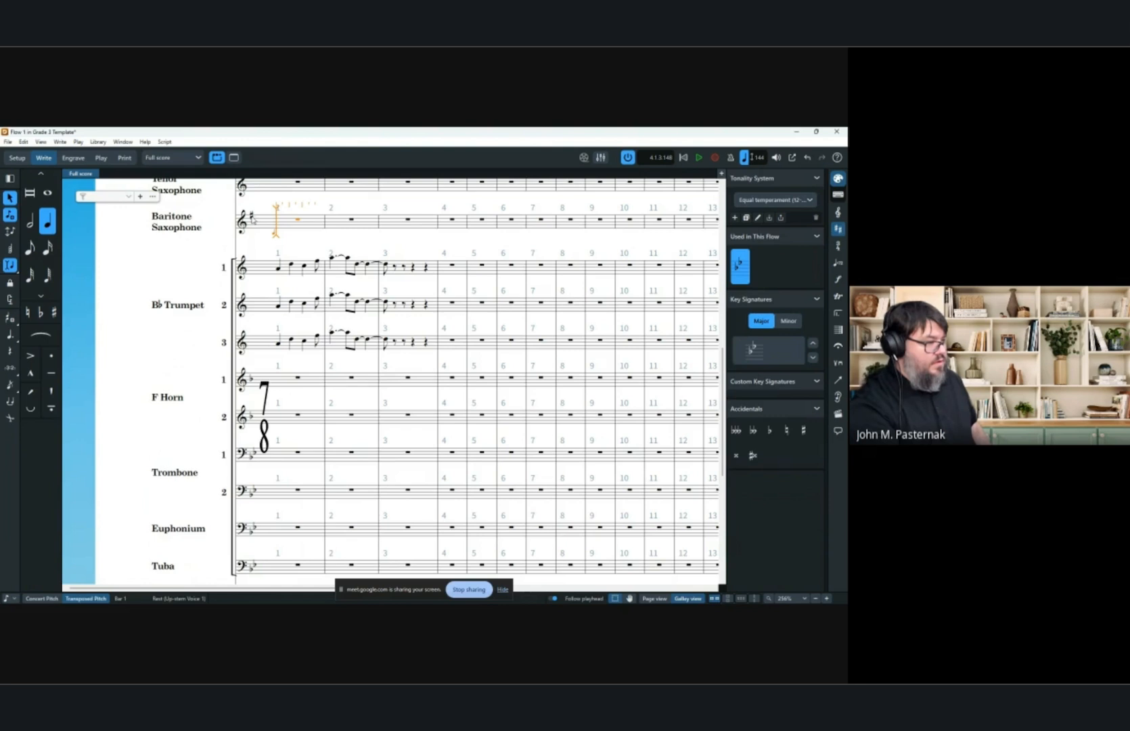
{"action": "key", "text": "shift+k"}
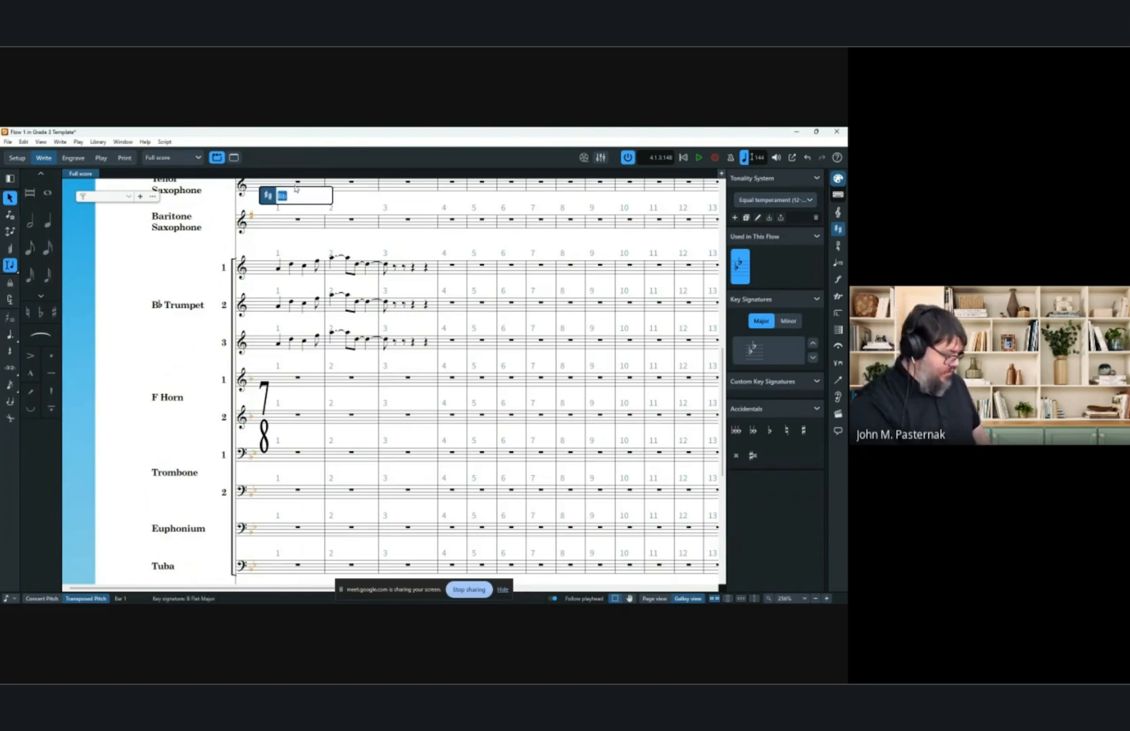
{"action": "type", "text": "D"}
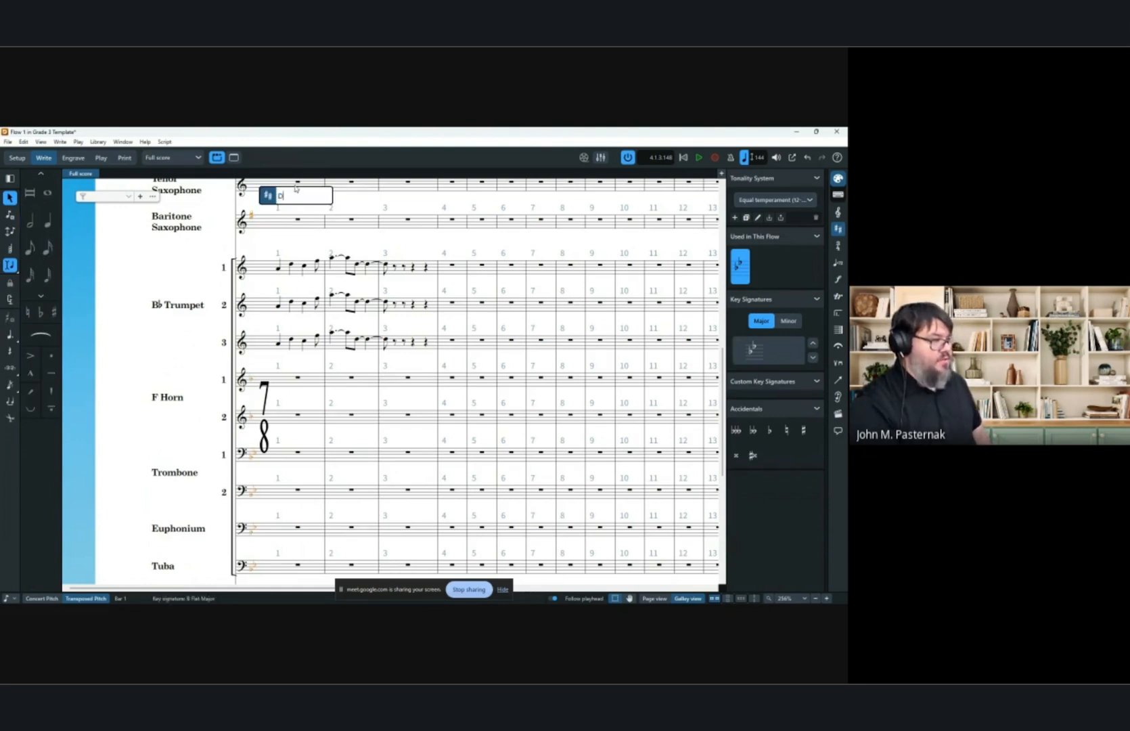
{"action": "key", "text": "Return"}
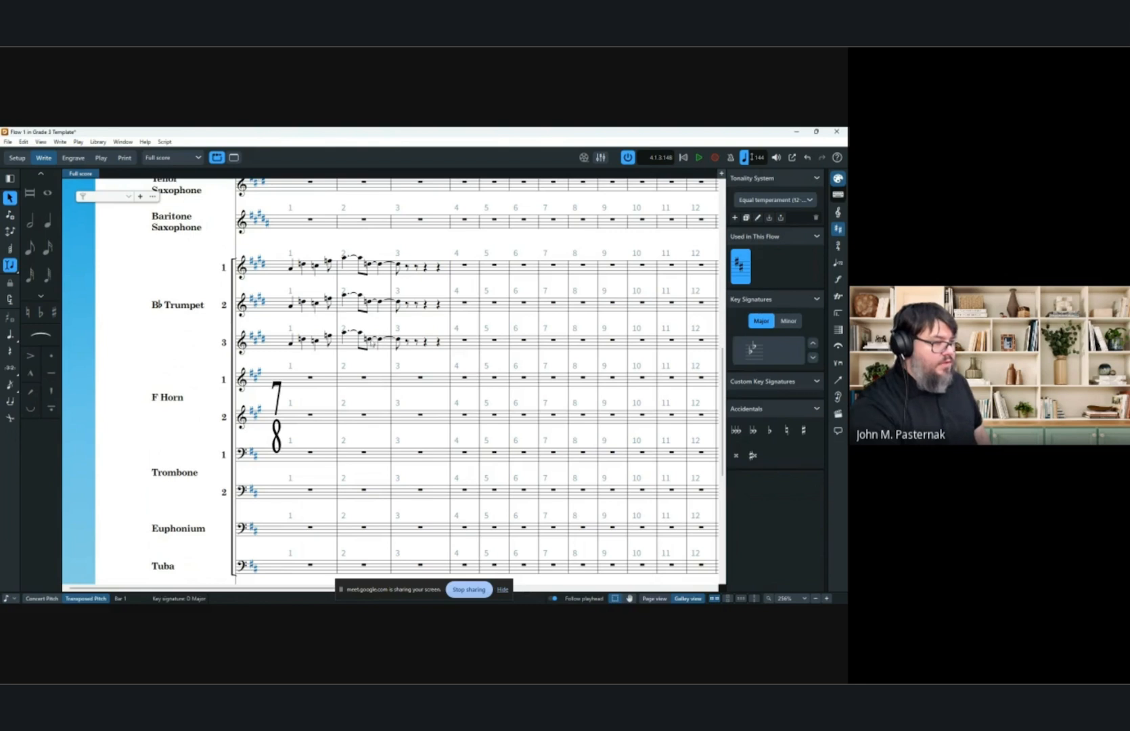
Try sharp, flat and semitone raise and lower changes on the third trumpet's note in bar 2.
{"action": "left_click", "coordinate": [372, 341]}
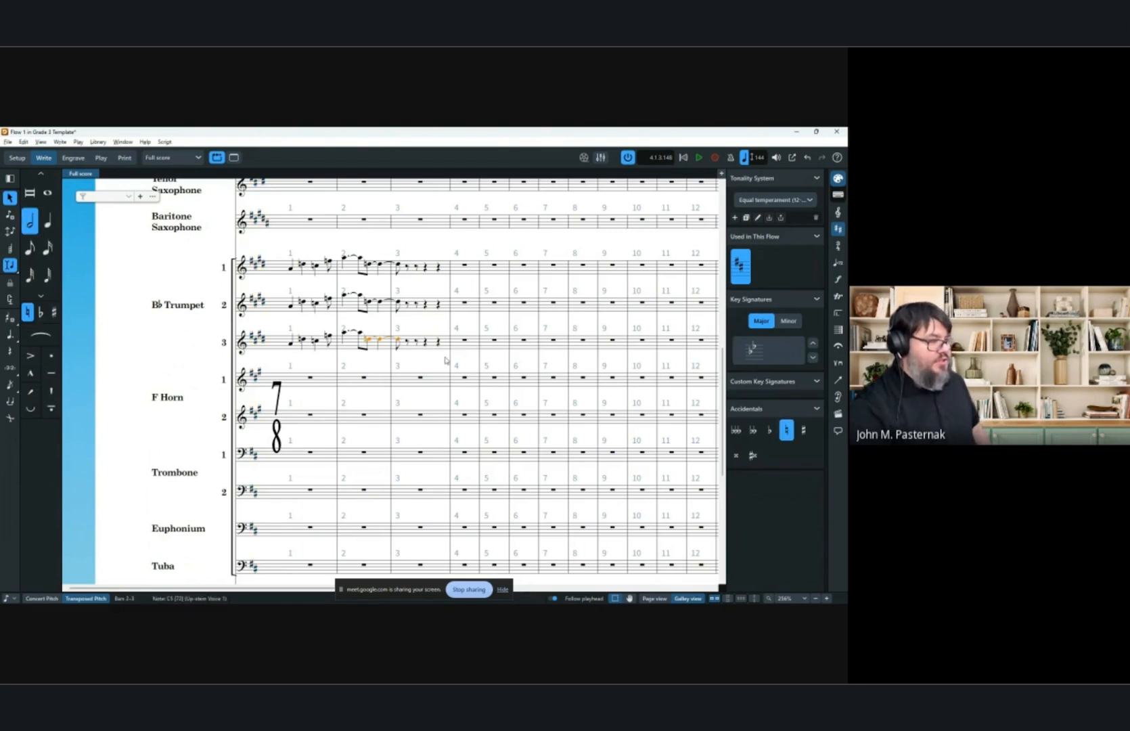
{"action": "key", "text": "equal"}
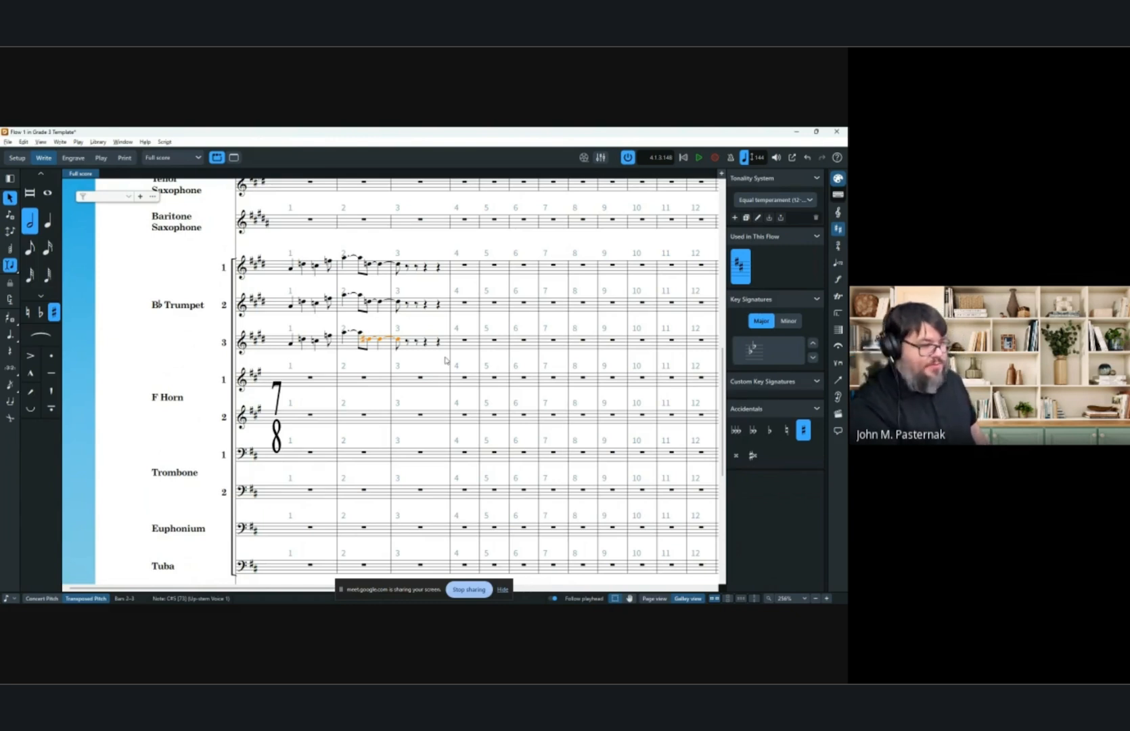
{"action": "key", "text": "minus"}
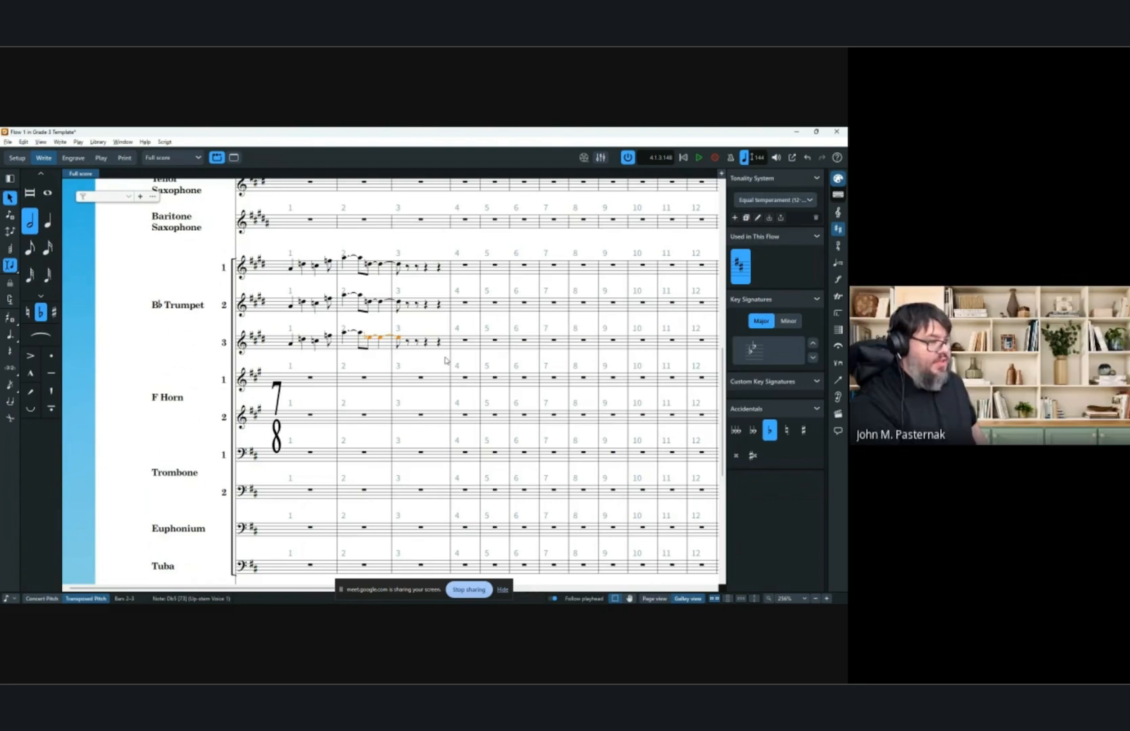
{"action": "key", "text": "alt+minus"}
{"action": "key", "text": "alt+minus"}
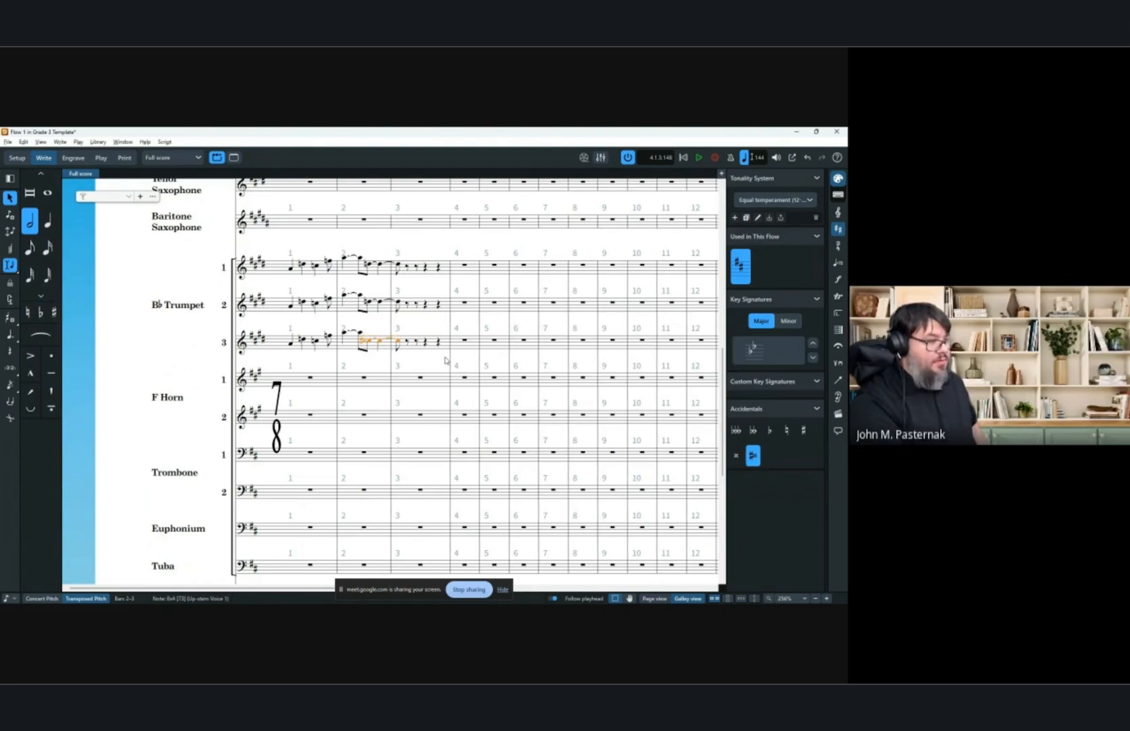
{"action": "key", "text": "alt+equal"}
{"action": "key", "text": "alt+equal"}
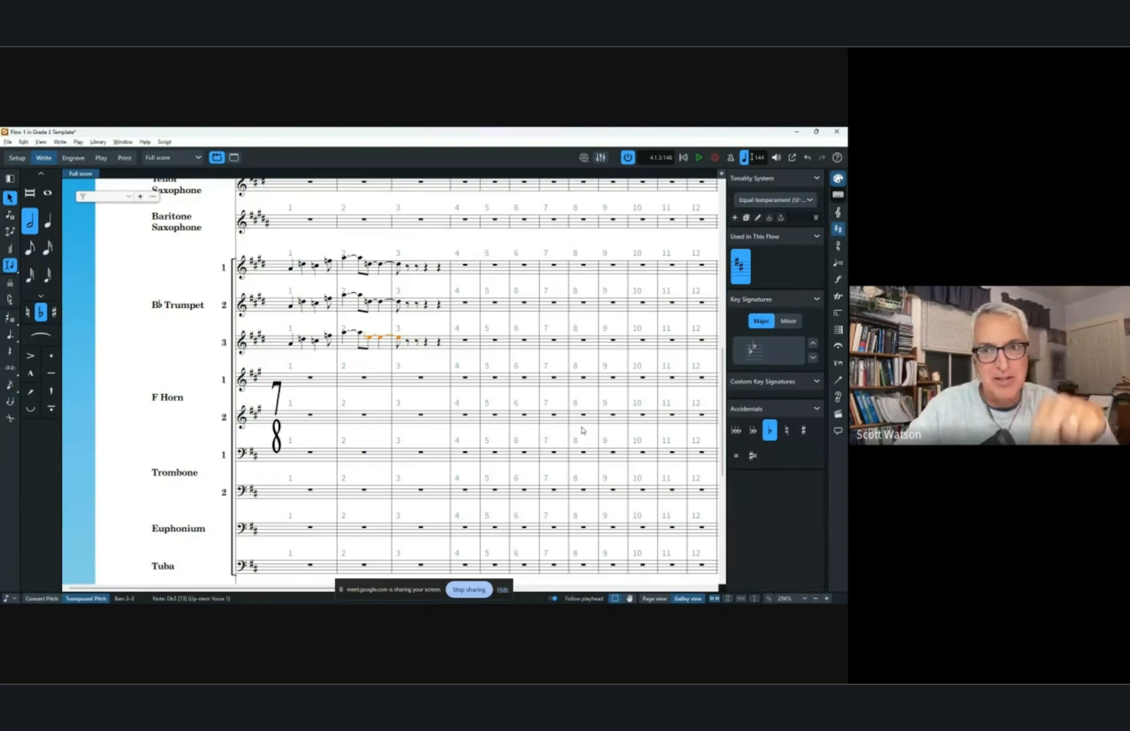
{"action": "key", "text": "alt+minus"}
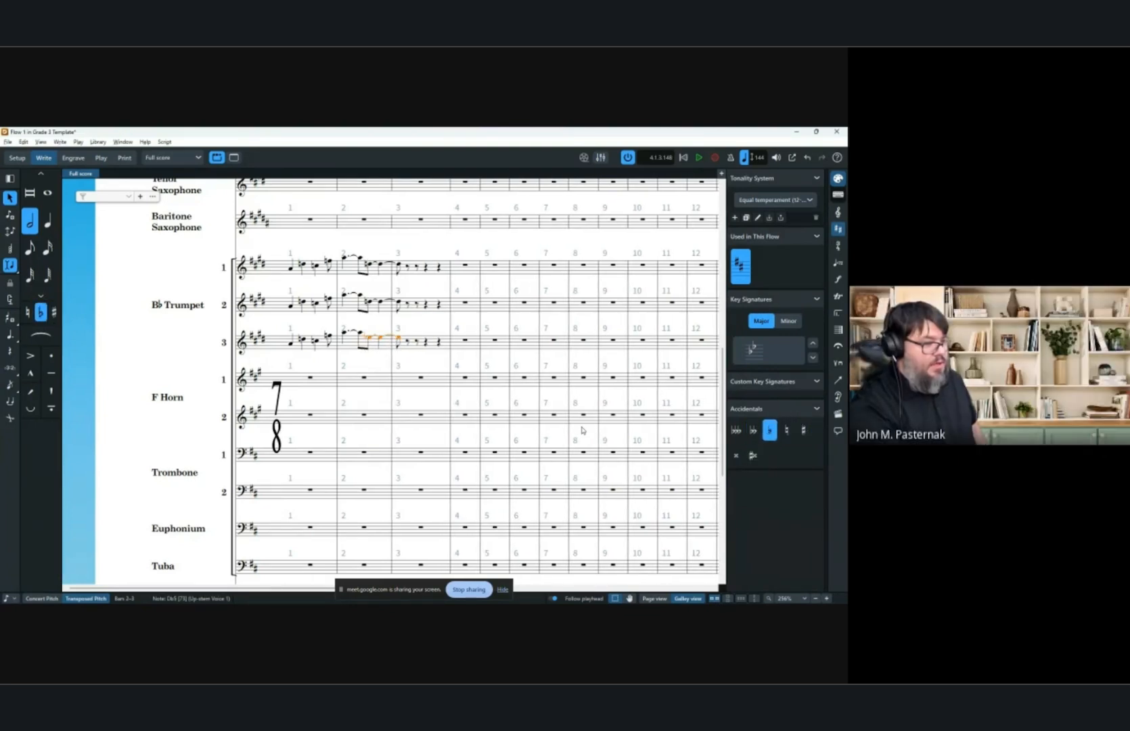
{"action": "key", "text": "alt+equal"}
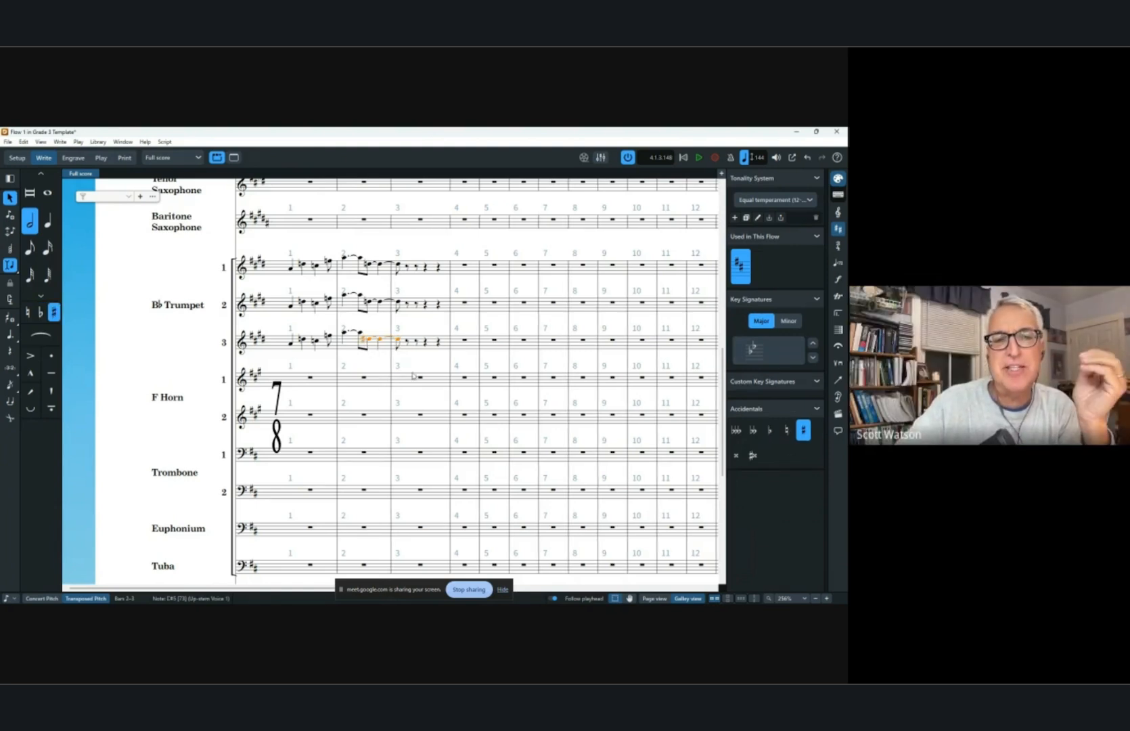
Select all the entered trumpet notes and delete them.
{"action": "left_click", "coordinate": [431, 365]}
{"action": "left_click", "coordinate": [290, 267]}
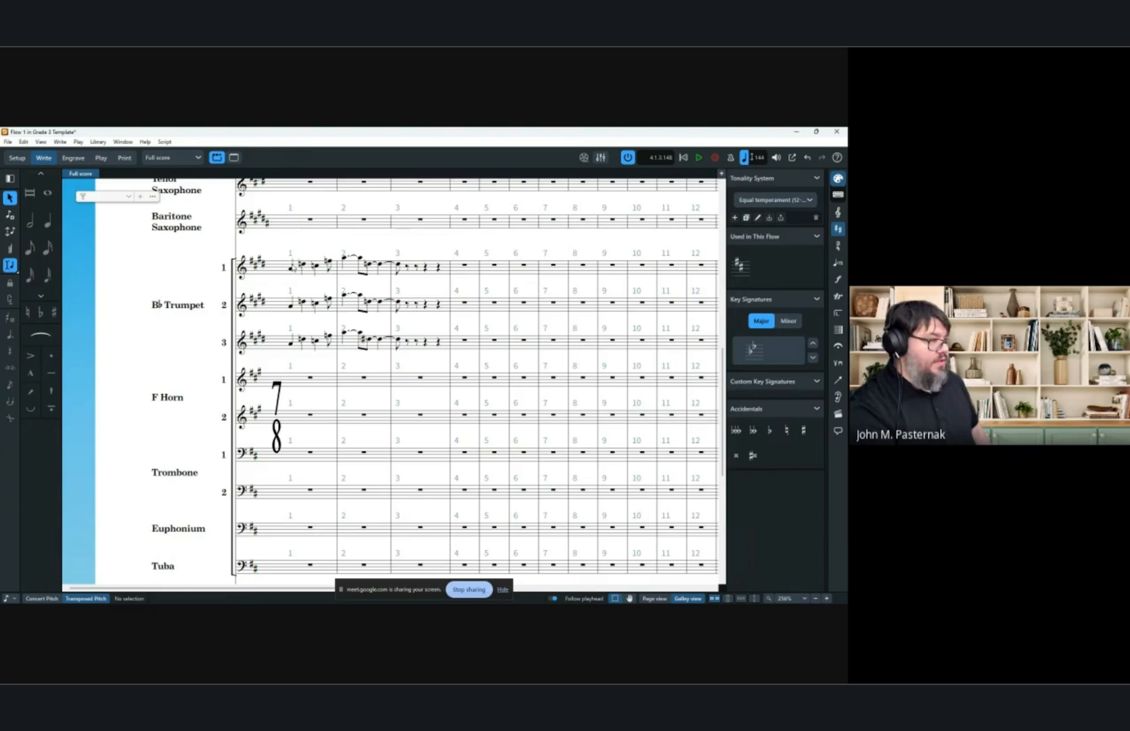
{"action": "left_click", "coordinate": [436, 343], "text": "shift"}
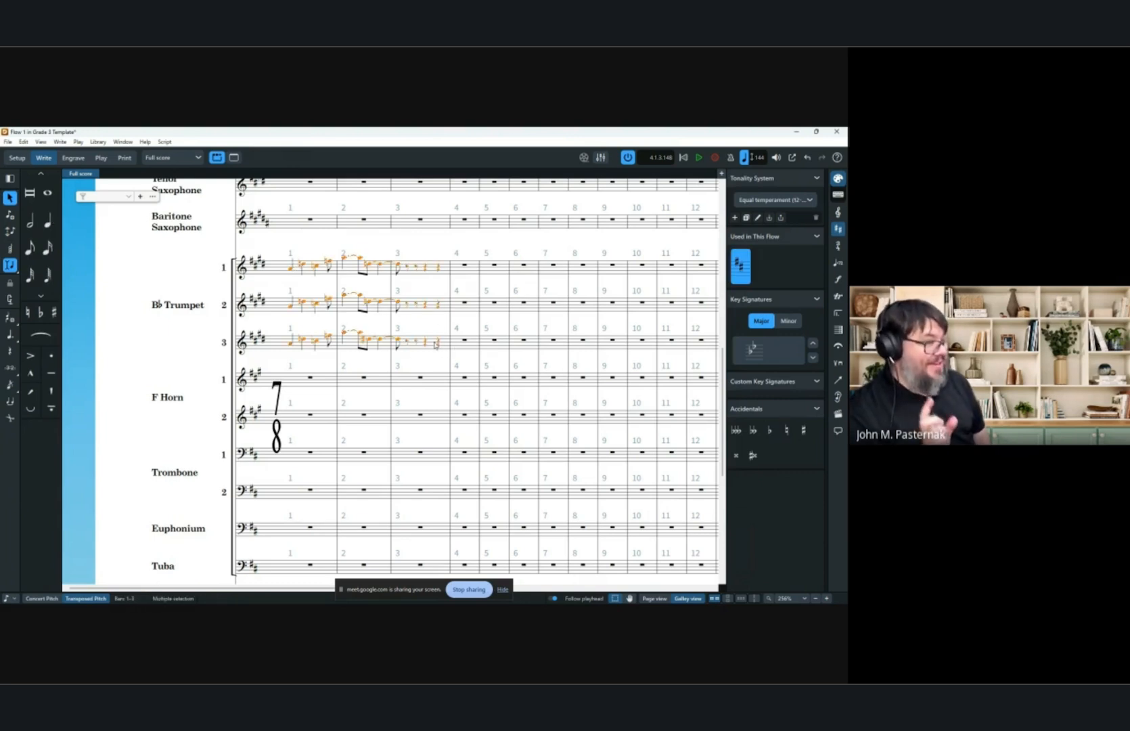
{"action": "key", "text": "Delete"}
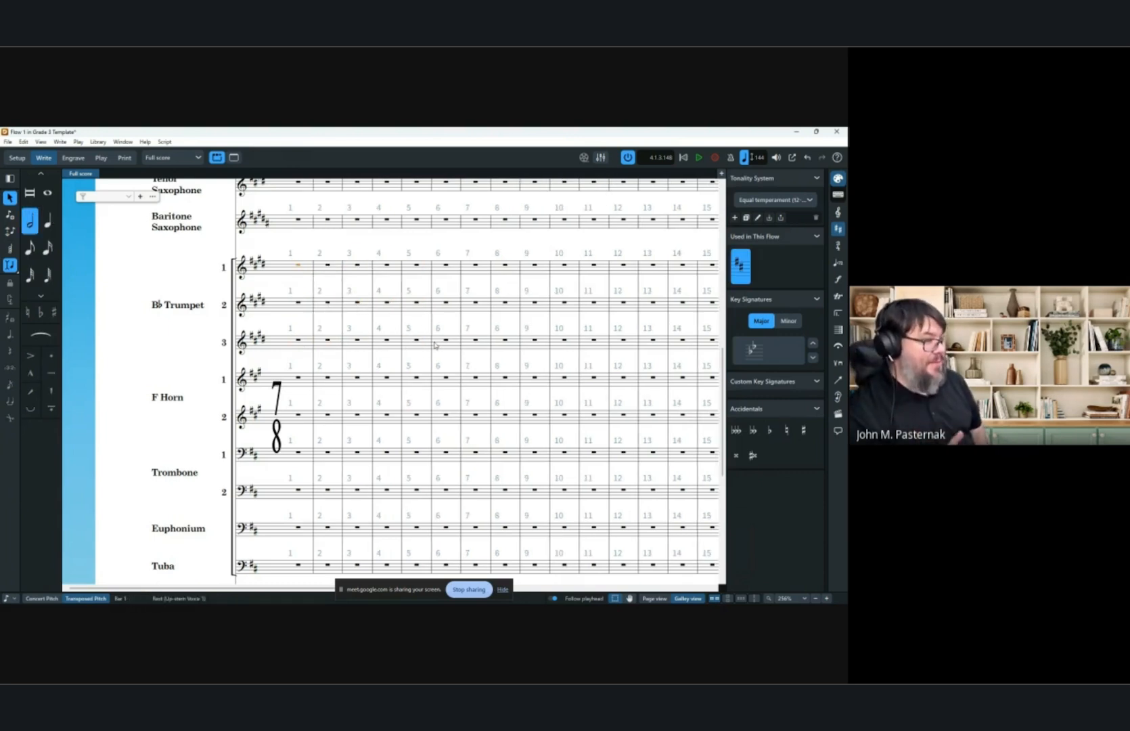
Try to change the opening 7/8 time signature to 4/4 with a pick-up through its popover.
{"action": "double_click", "coordinate": [277, 391]}
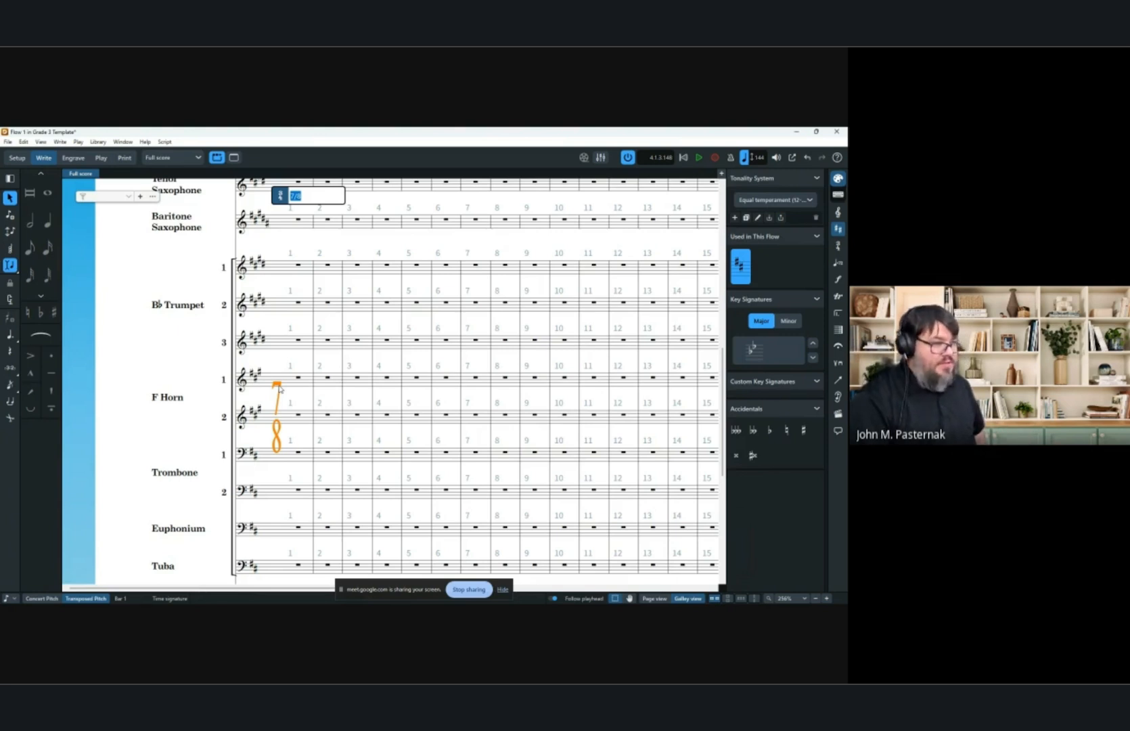
{"action": "key", "text": "Right"}
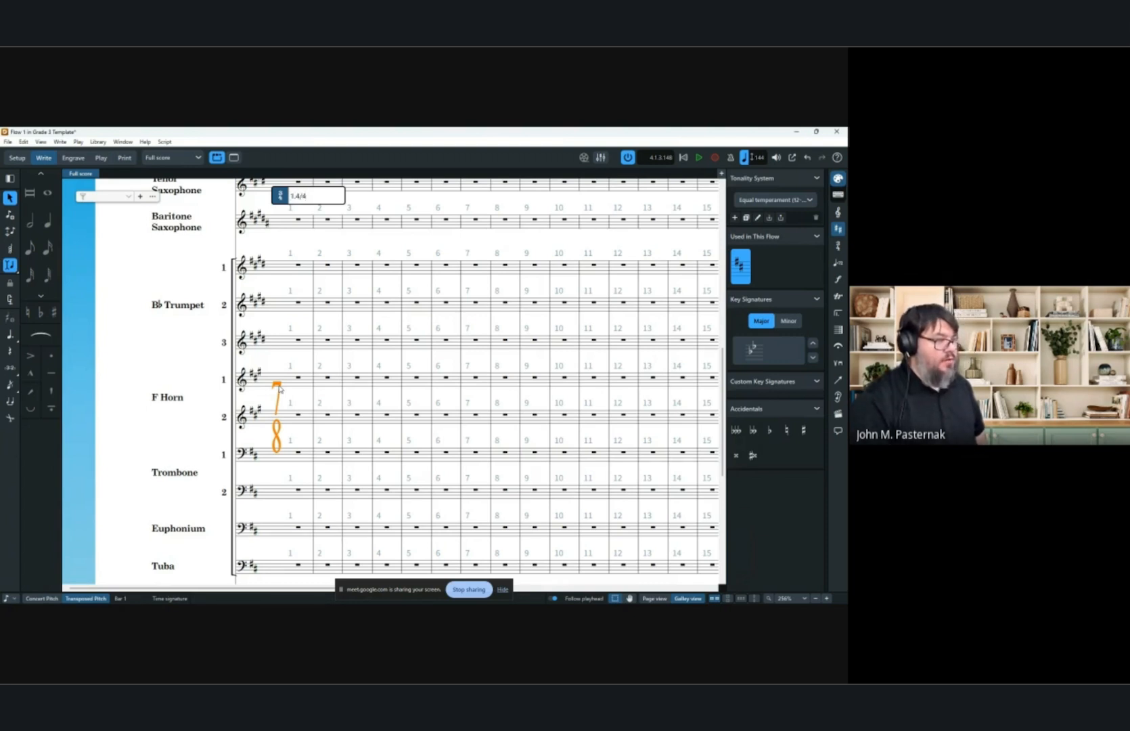
{"action": "key", "text": "Return"}
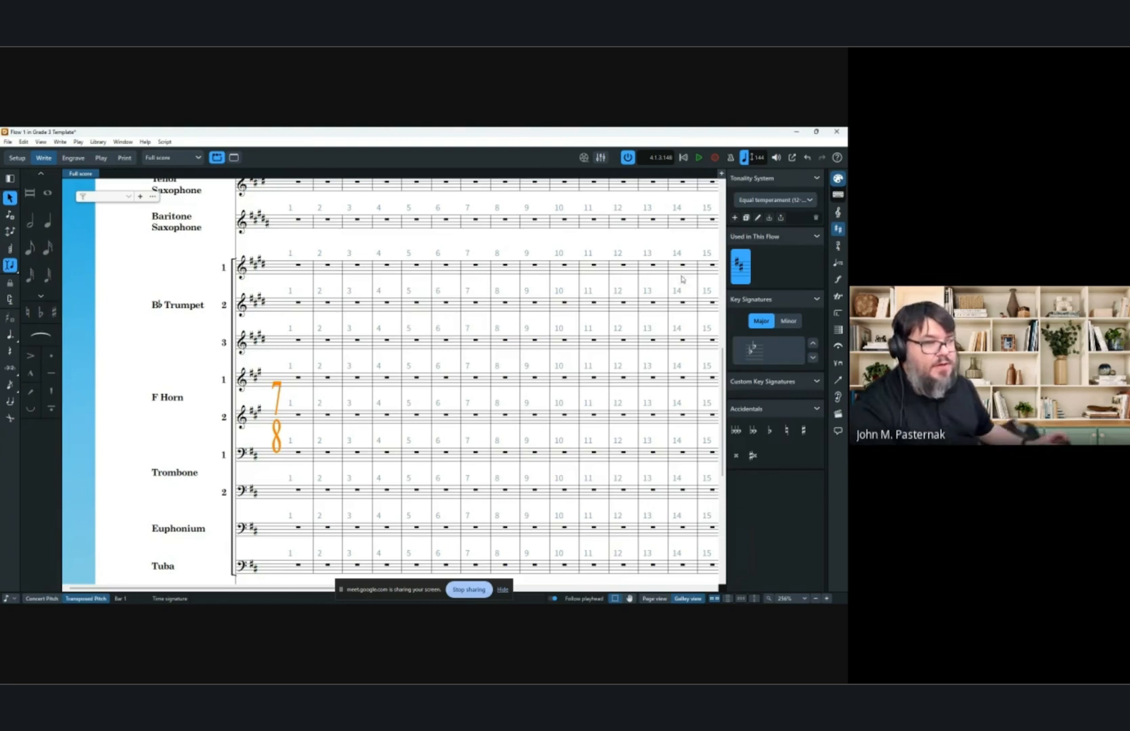
Replace the opening time signature with 4/4 including a one-beat pick-up bar.
{"action": "left_click", "coordinate": [838, 246]}
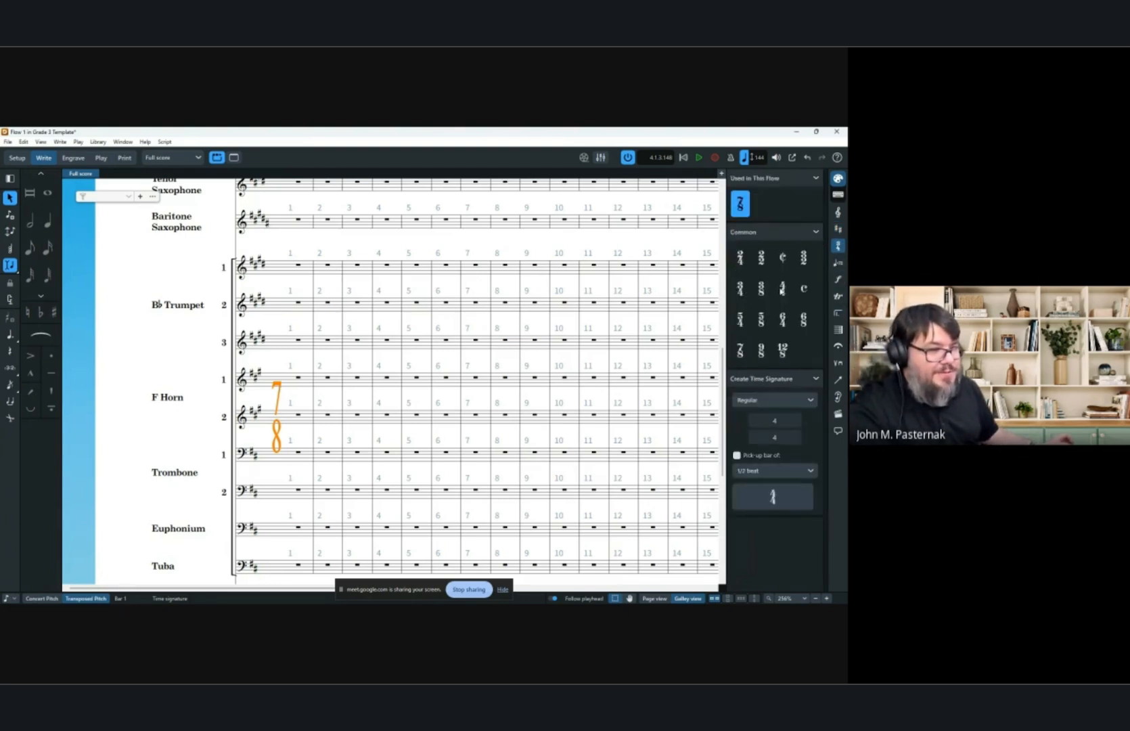
{"action": "left_click", "coordinate": [782, 289]}
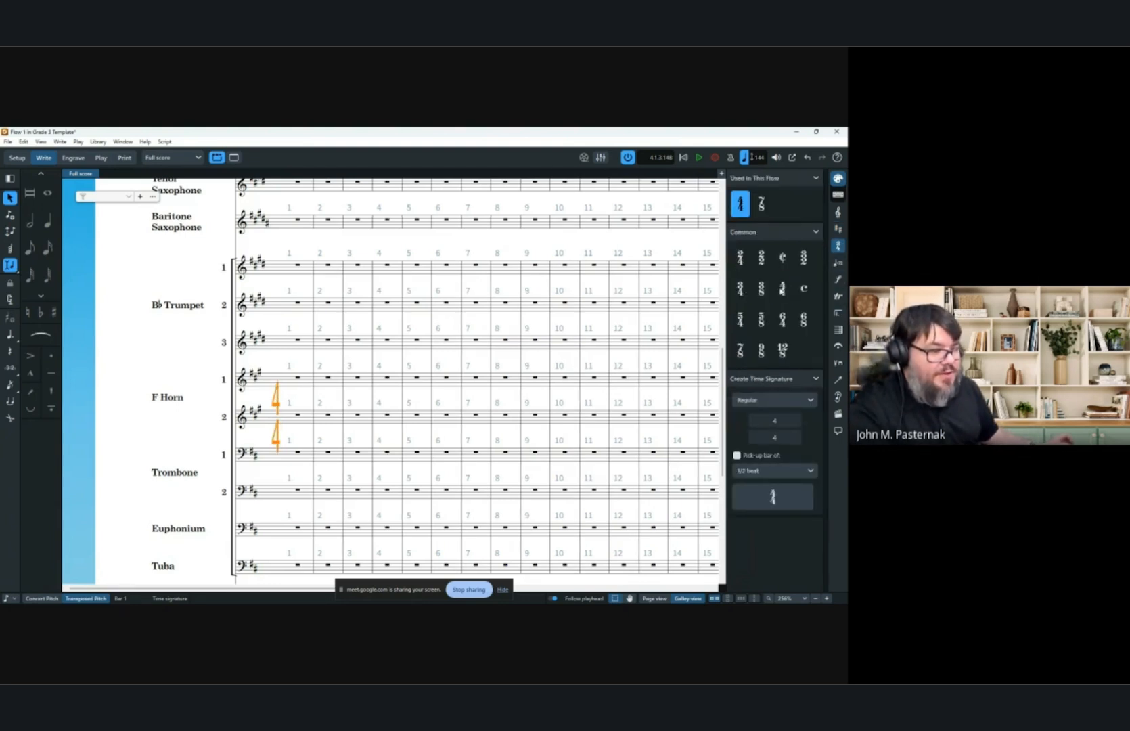
{"action": "left_click", "coordinate": [737, 455]}
{"action": "left_click", "coordinate": [762, 470]}
{"action": "left_click", "coordinate": [763, 495]}
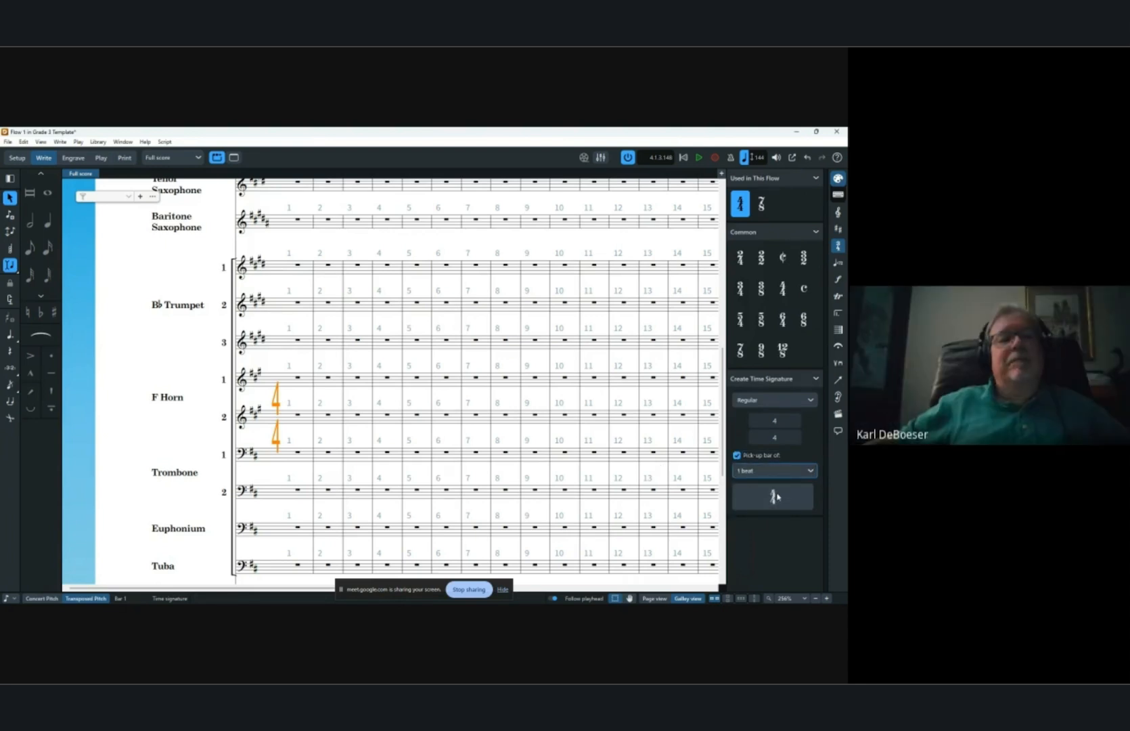
{"action": "left_click", "coordinate": [775, 498]}
Inspect the opening 4/4 pick-up time signature in its popover and scroll through the score's staves.
{"action": "scroll", "coordinate": [294, 310], "scroll_direction": "up", "scroll_amount": 3}
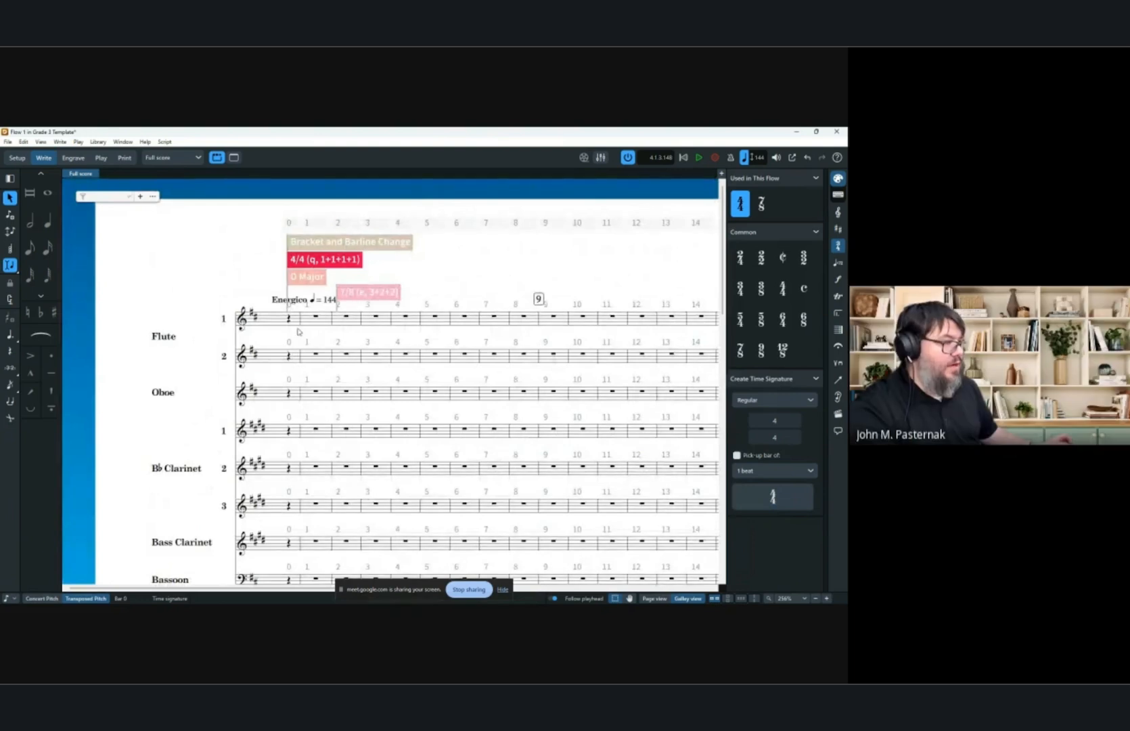
{"action": "double_click", "coordinate": [318, 264]}
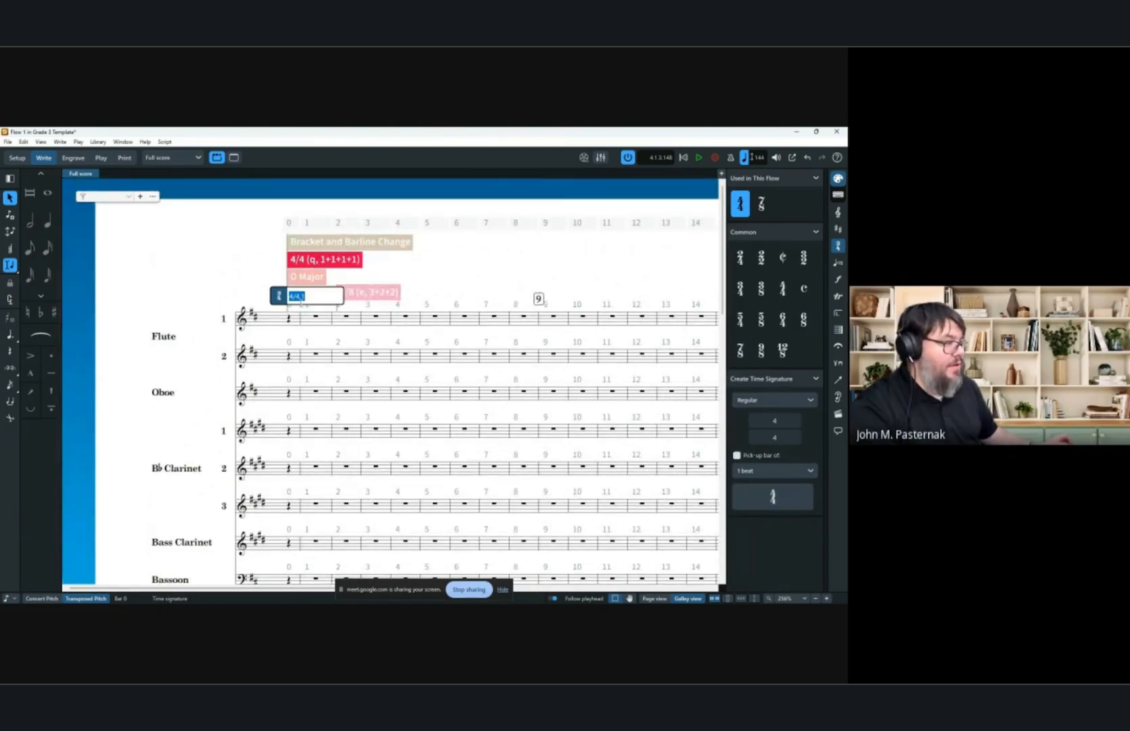
{"action": "left_click", "coordinate": [314, 300]}
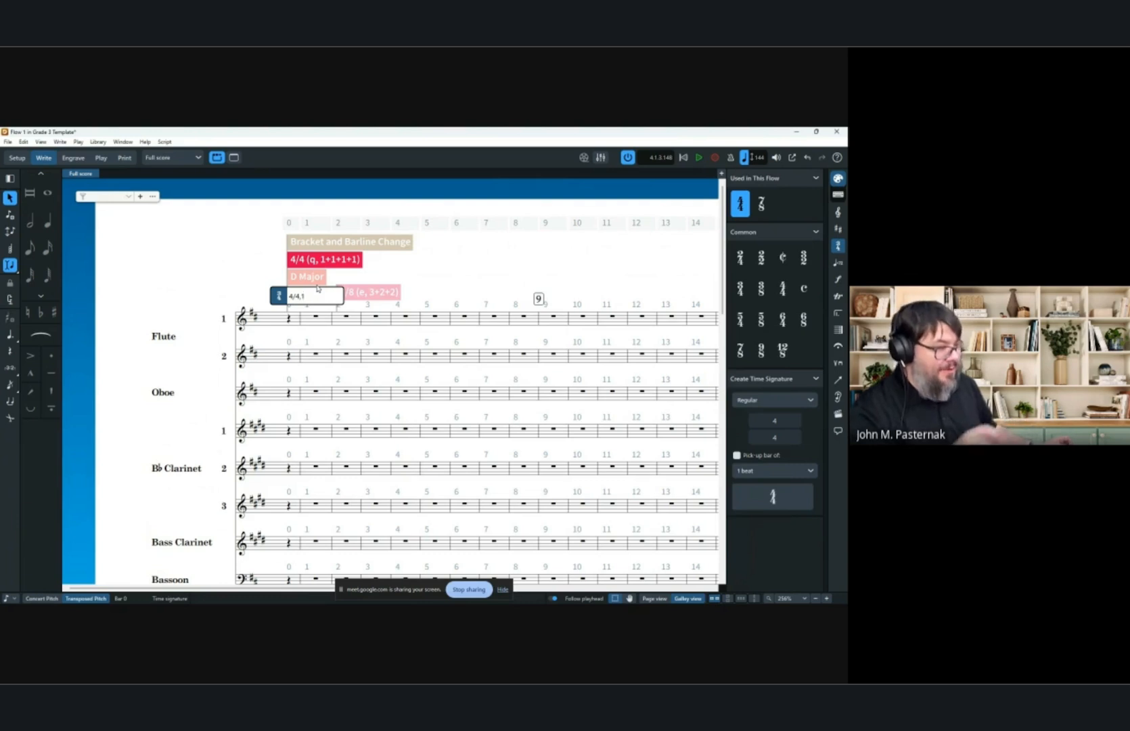
{"action": "left_click", "coordinate": [198, 265]}
{"action": "left_click", "coordinate": [196, 264]}
{"action": "scroll", "coordinate": [257, 345], "scroll_direction": "down", "scroll_amount": 5}
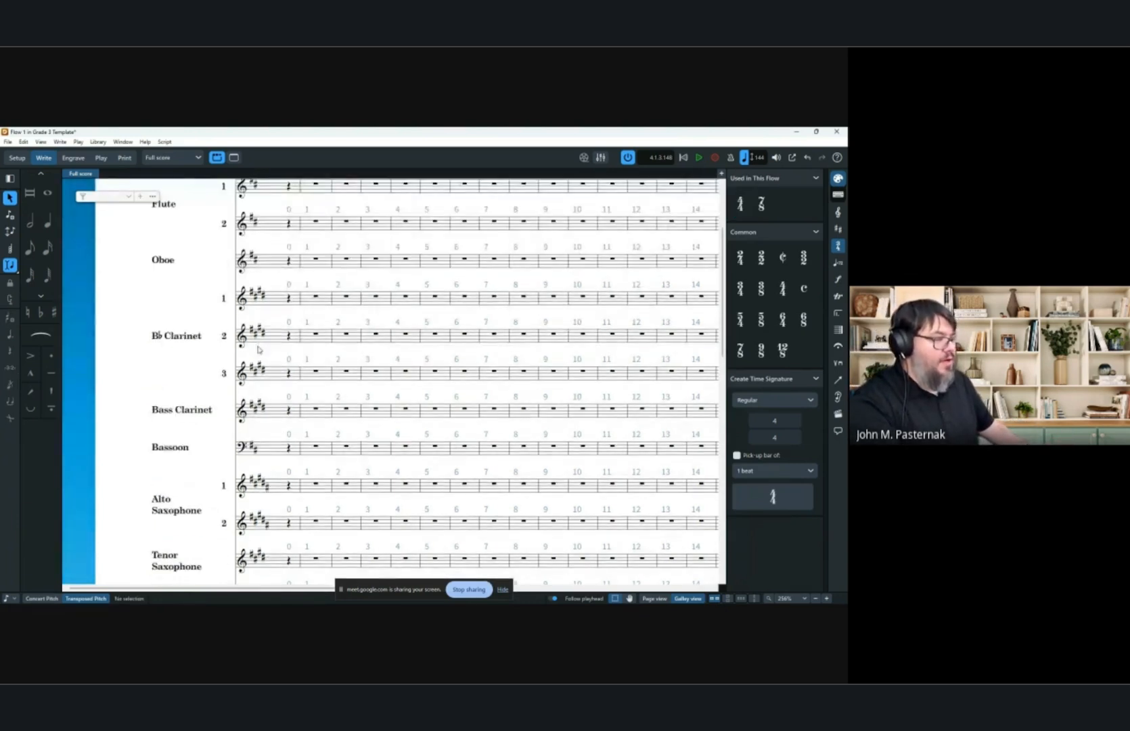
{"action": "scroll", "coordinate": [258, 355], "scroll_direction": "down", "scroll_amount": 3}
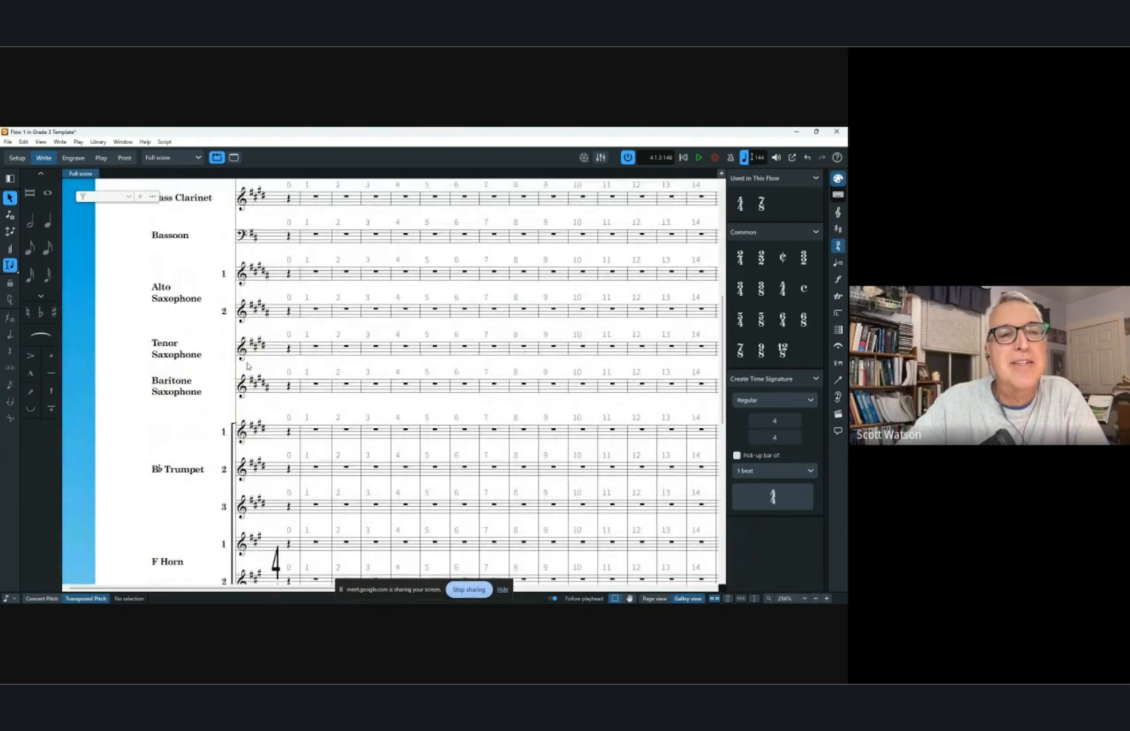
{"action": "scroll", "coordinate": [247, 368], "scroll_direction": "up", "scroll_amount": 10}
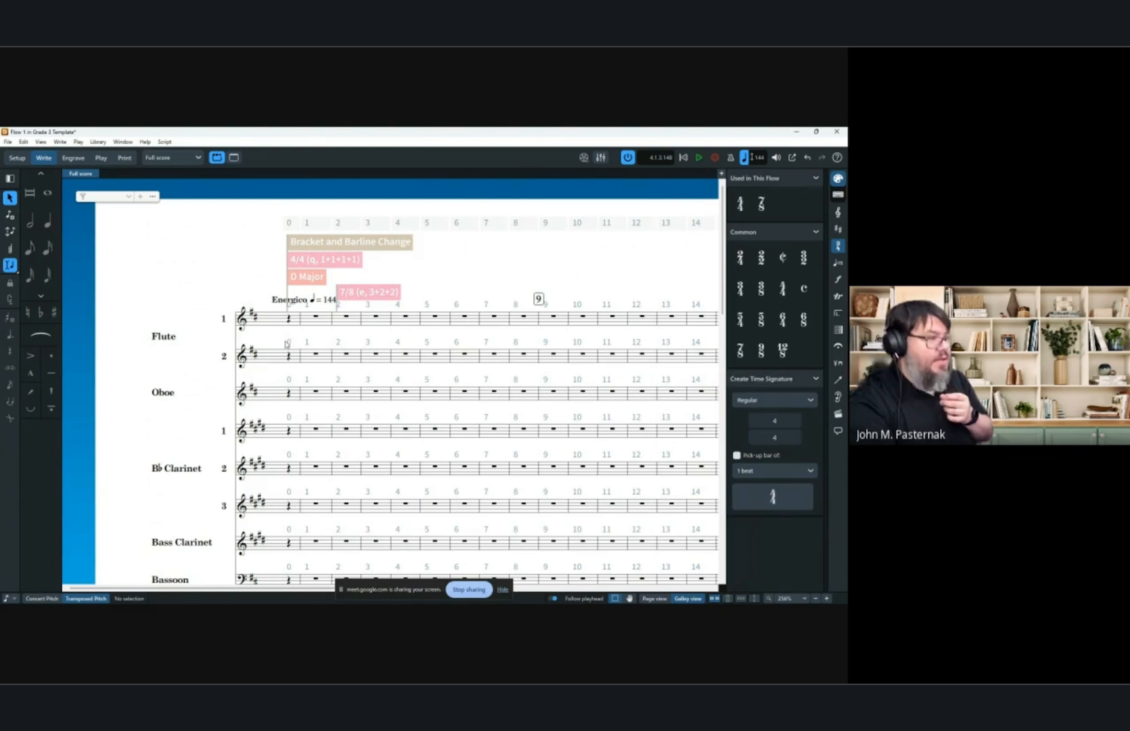
{"action": "scroll", "coordinate": [286, 343], "scroll_direction": "down", "scroll_amount": 10}
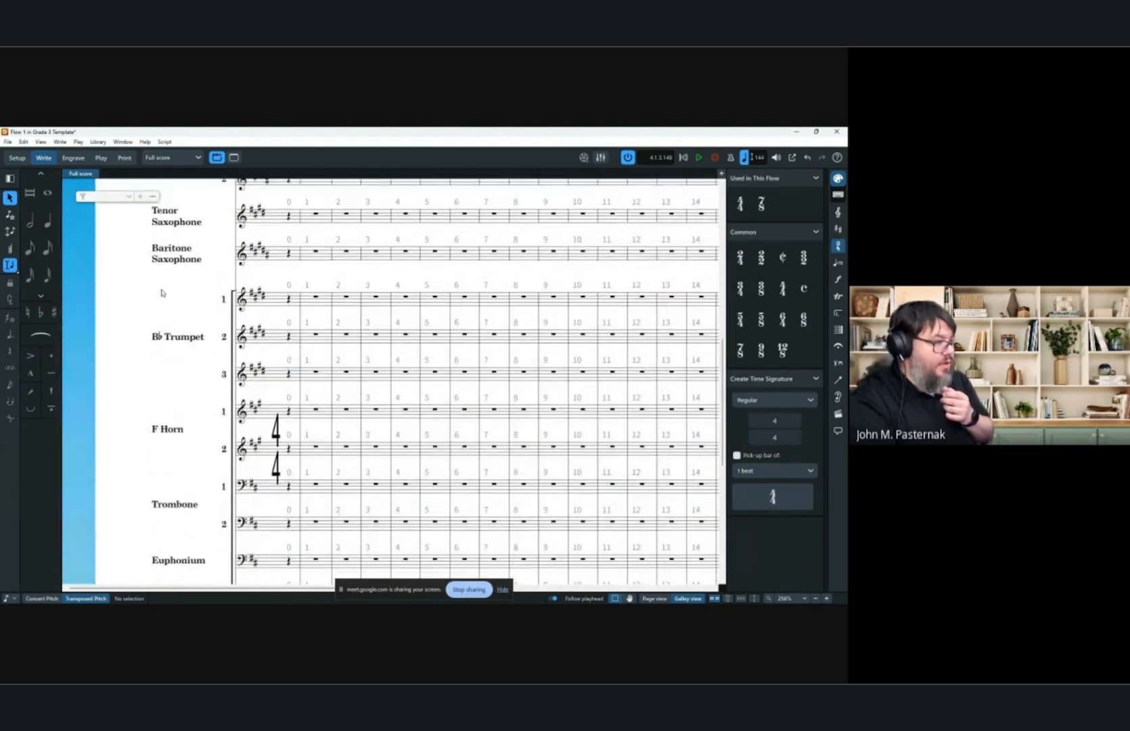
Start note input in the first trumpet's pick-up bar and create a tuplet there.
{"action": "left_click", "coordinate": [11, 198]}
{"action": "left_click", "coordinate": [11, 267]}
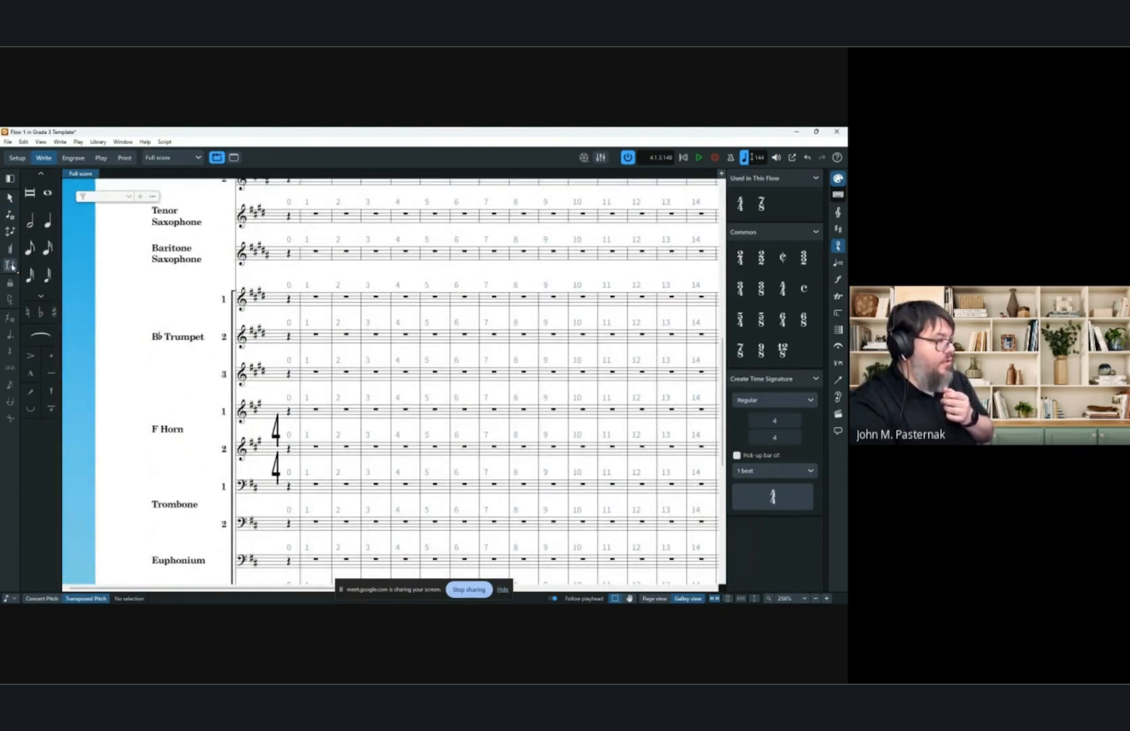
{"action": "left_click", "coordinate": [29, 248]}
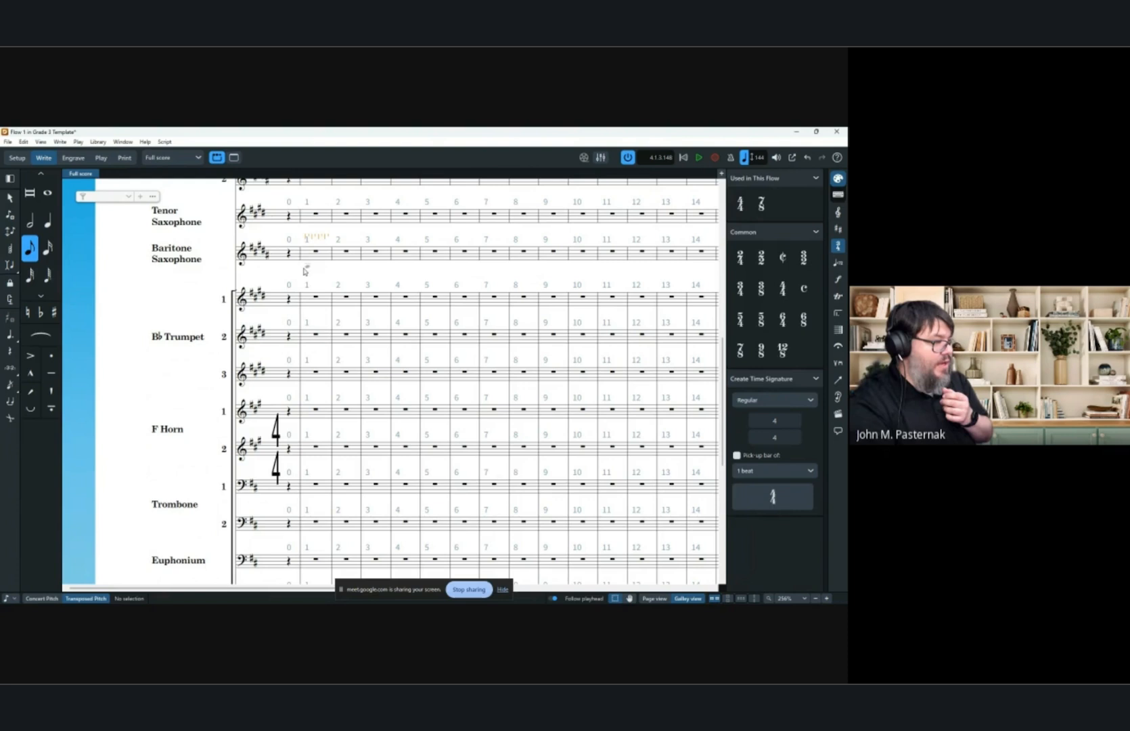
{"action": "left_click", "coordinate": [284, 304]}
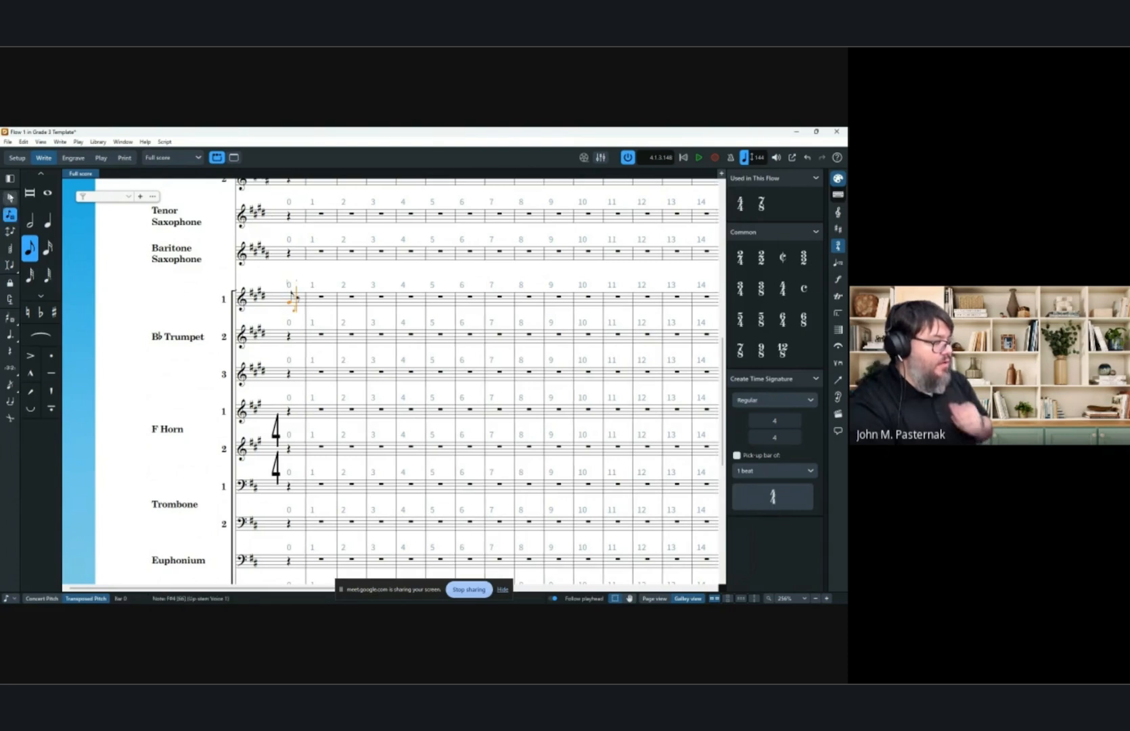
{"action": "key", "text": "Escape"}
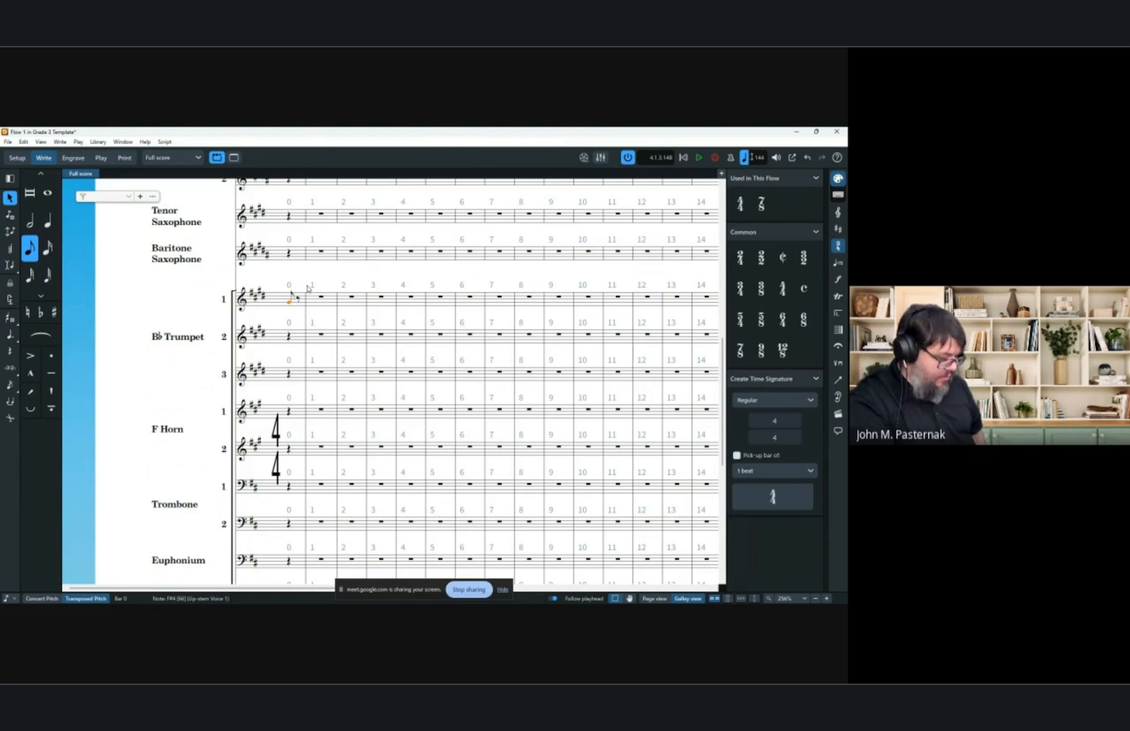
{"action": "key", "text": "semicolon"}
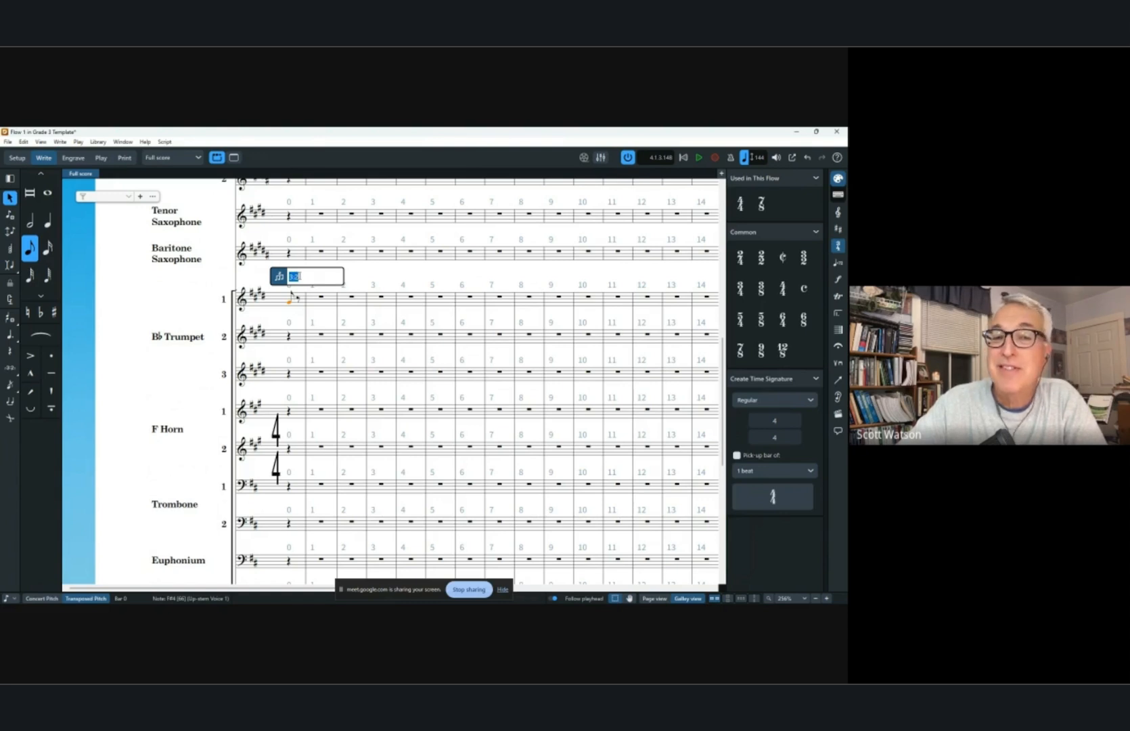
{"action": "key", "text": "Escape"}
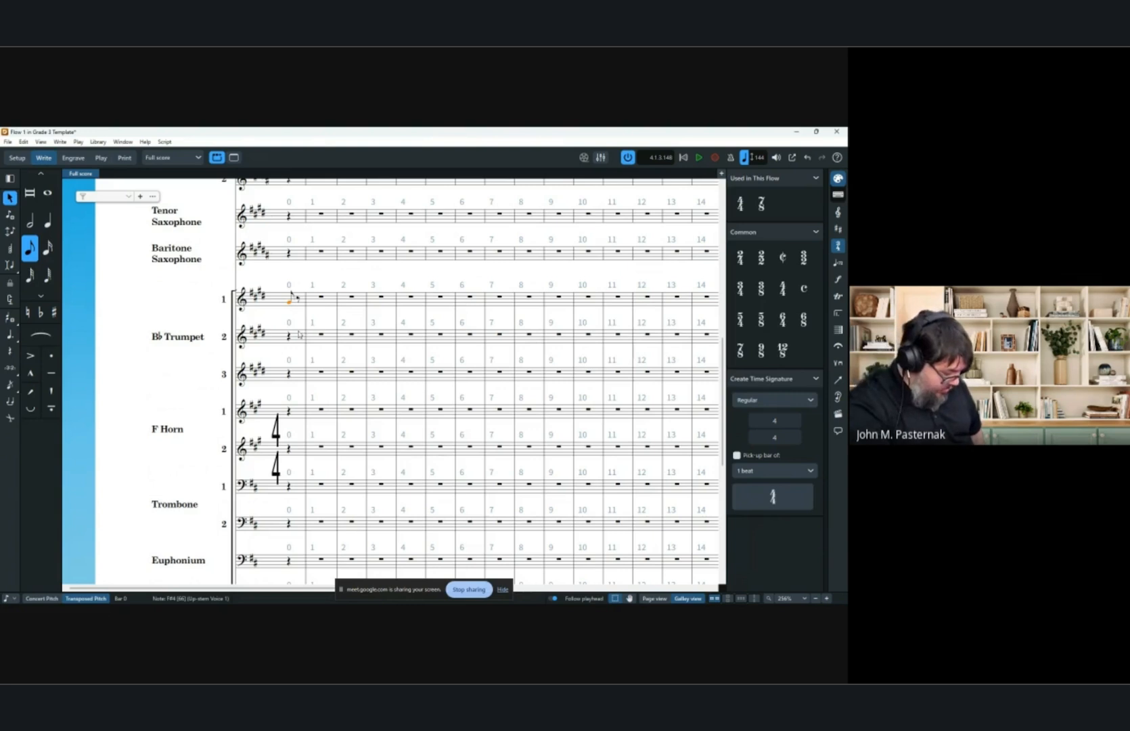
{"action": "key", "text": "semicolon"}
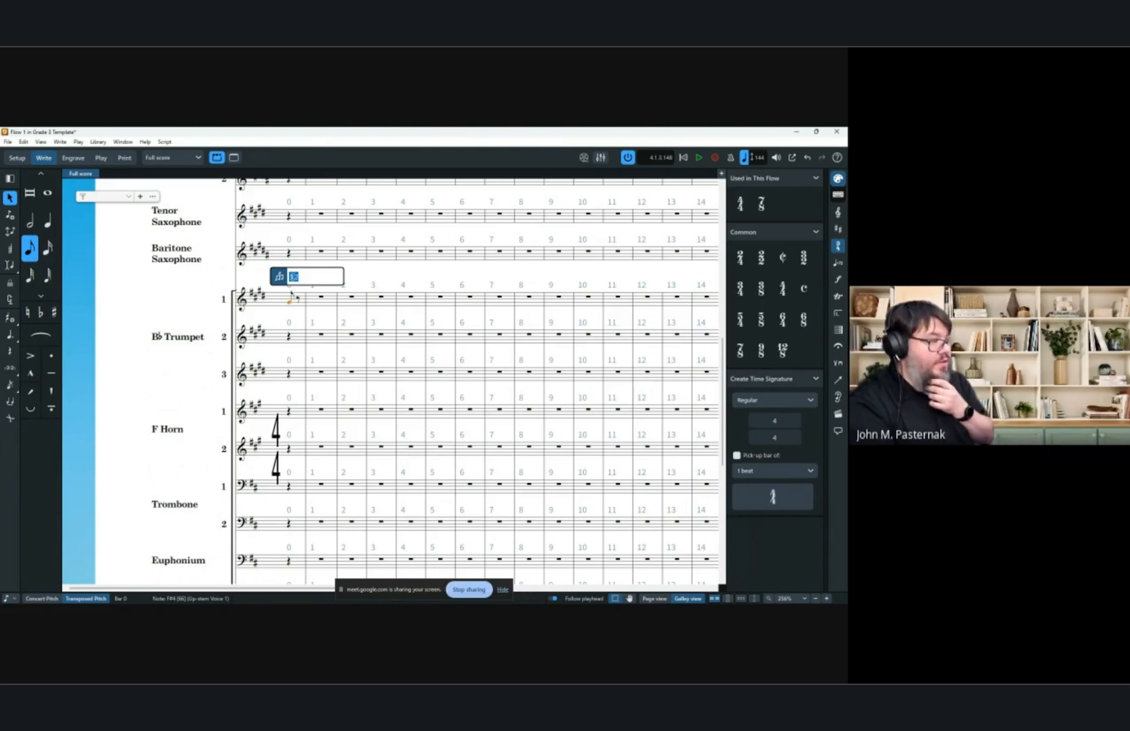
{"action": "left_click_drag", "start_coordinate": [299, 276], "coordinate": [294, 276]}
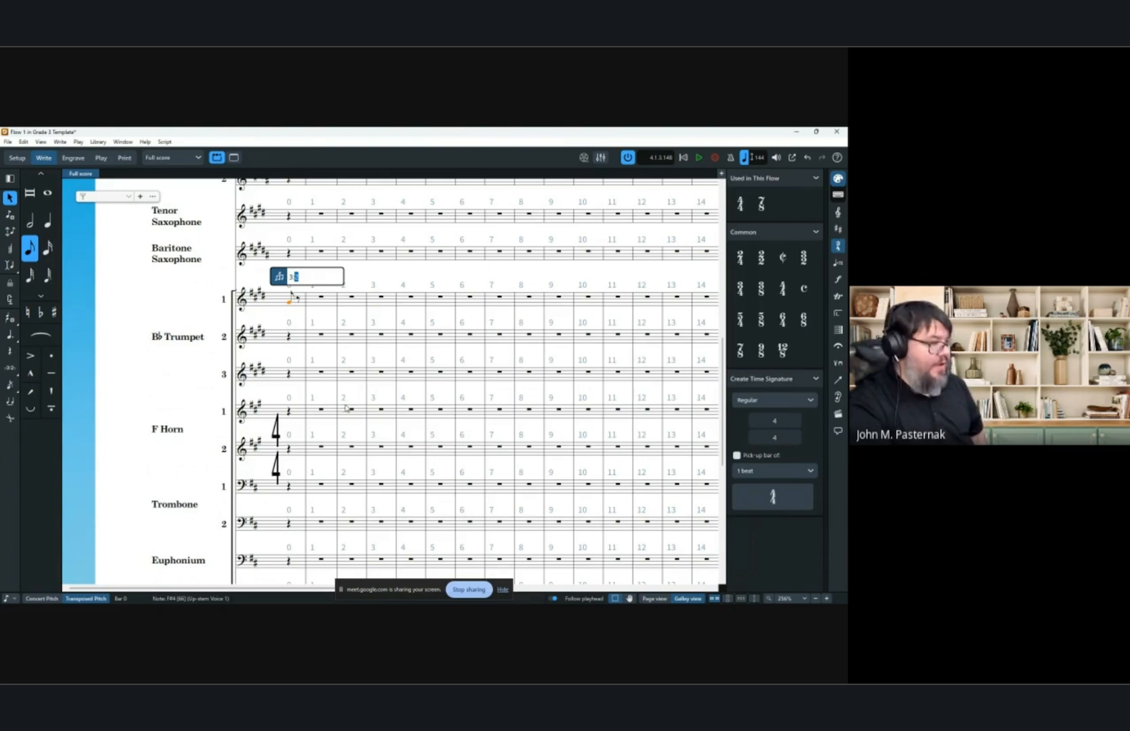
{"action": "key", "text": "Return"}
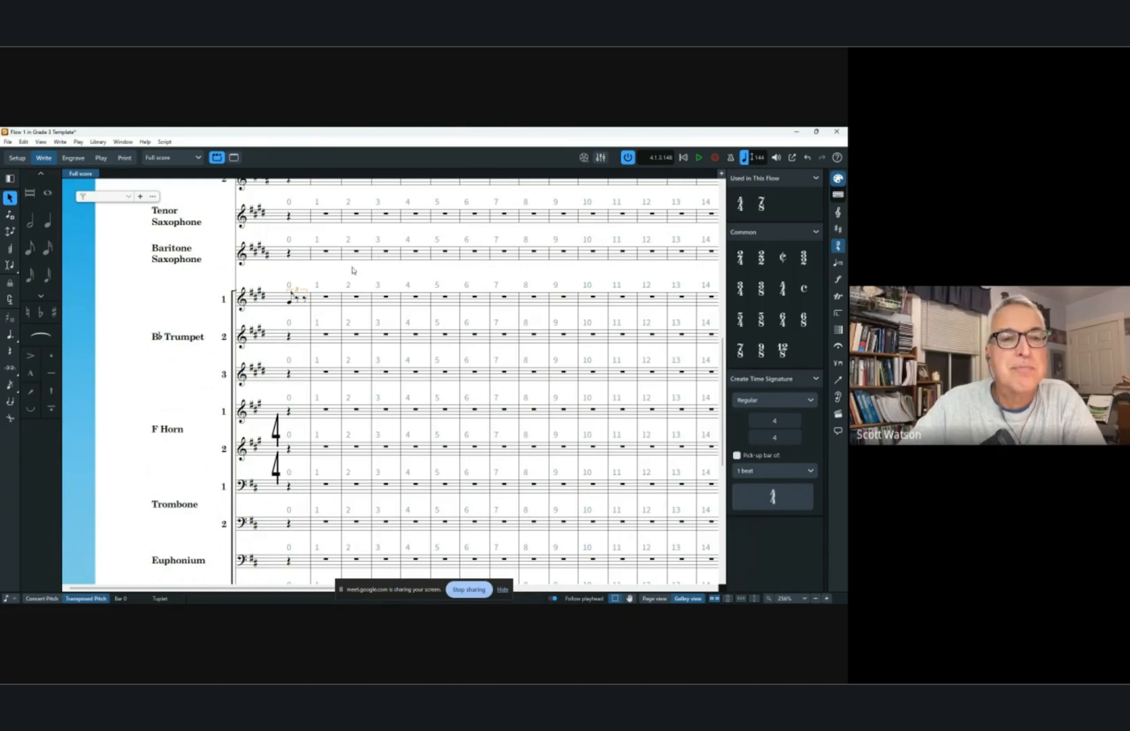
Select the new tuplet in the first trumpet's pick-up bar and delete it.
{"action": "left_click", "coordinate": [289, 303]}
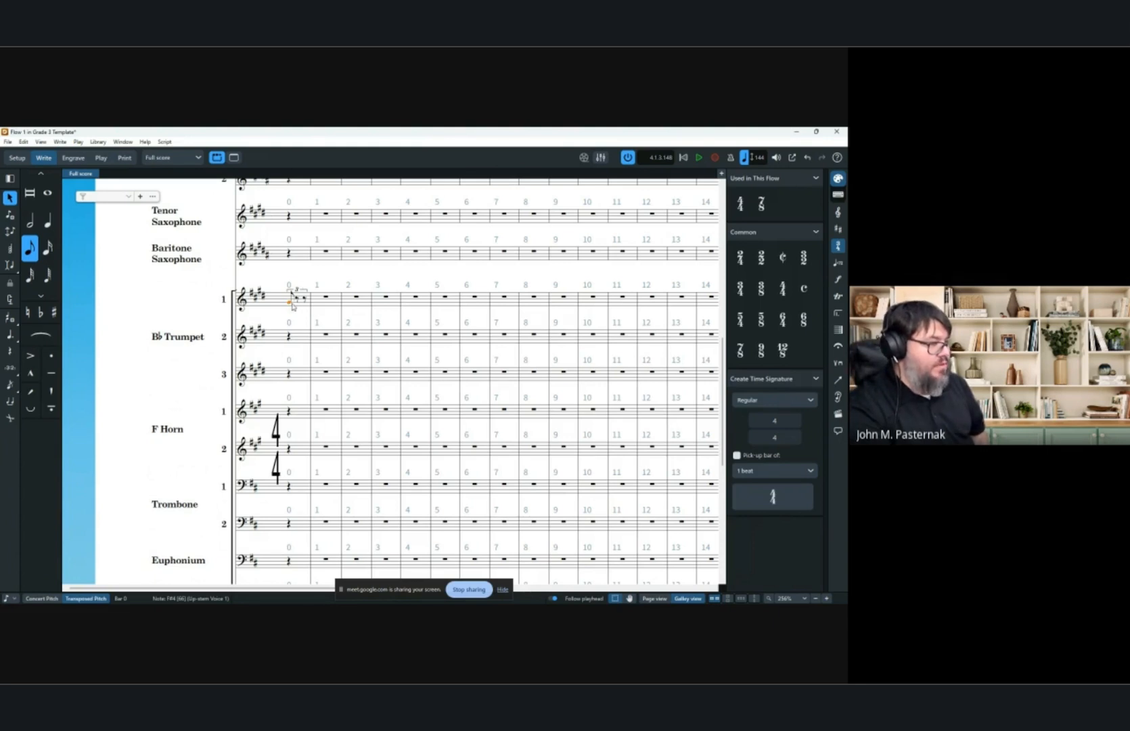
{"action": "left_click", "coordinate": [305, 302], "text": "shift"}
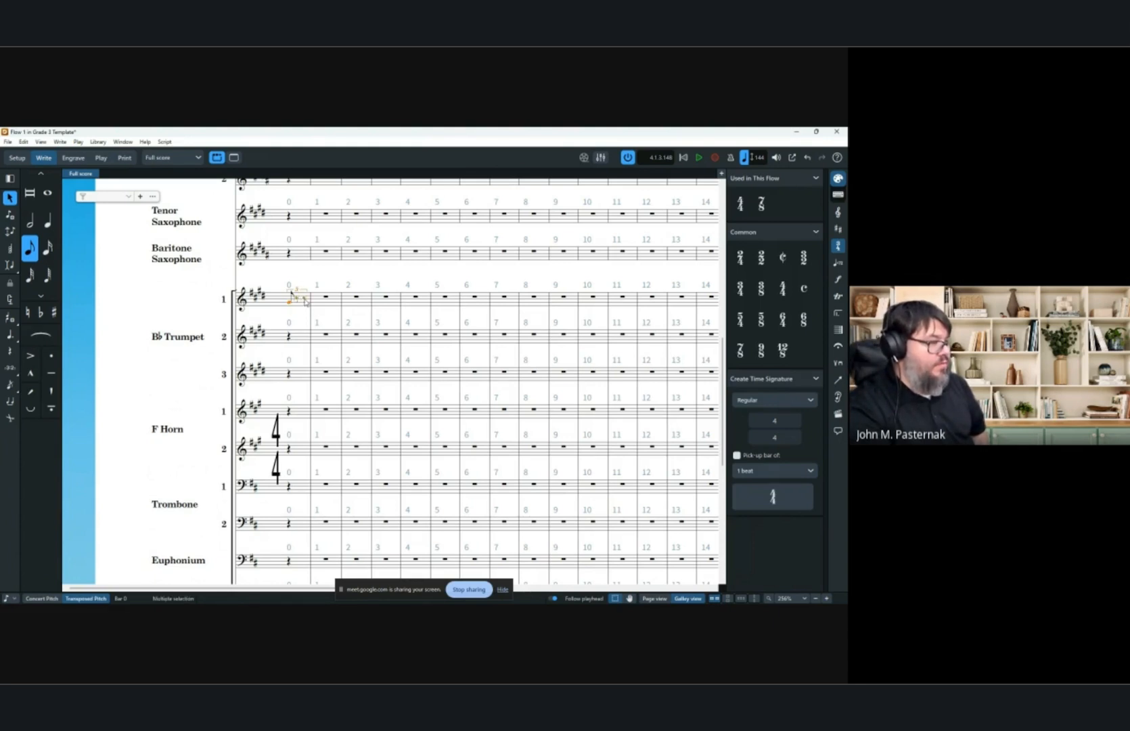
{"action": "key", "text": "Delete"}
Replace the opening 4/4 pick-up time signature with 6/8.
{"action": "double_click", "coordinate": [276, 430]}
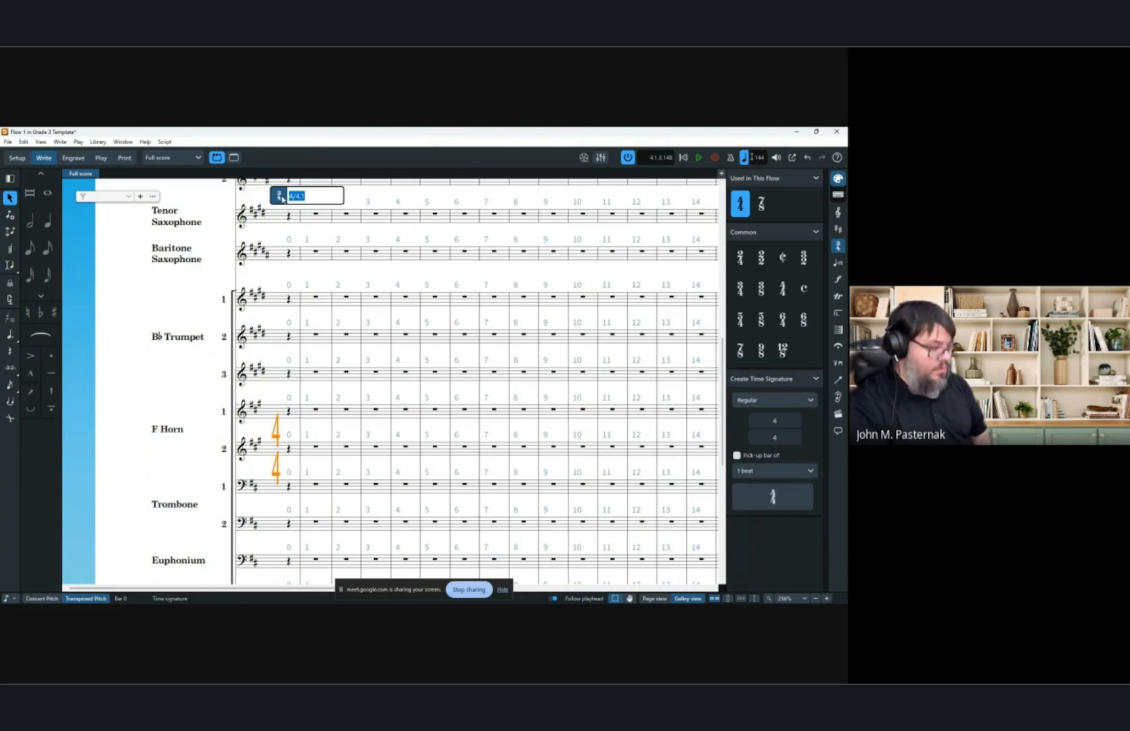
{"action": "type", "text": "6/8"}
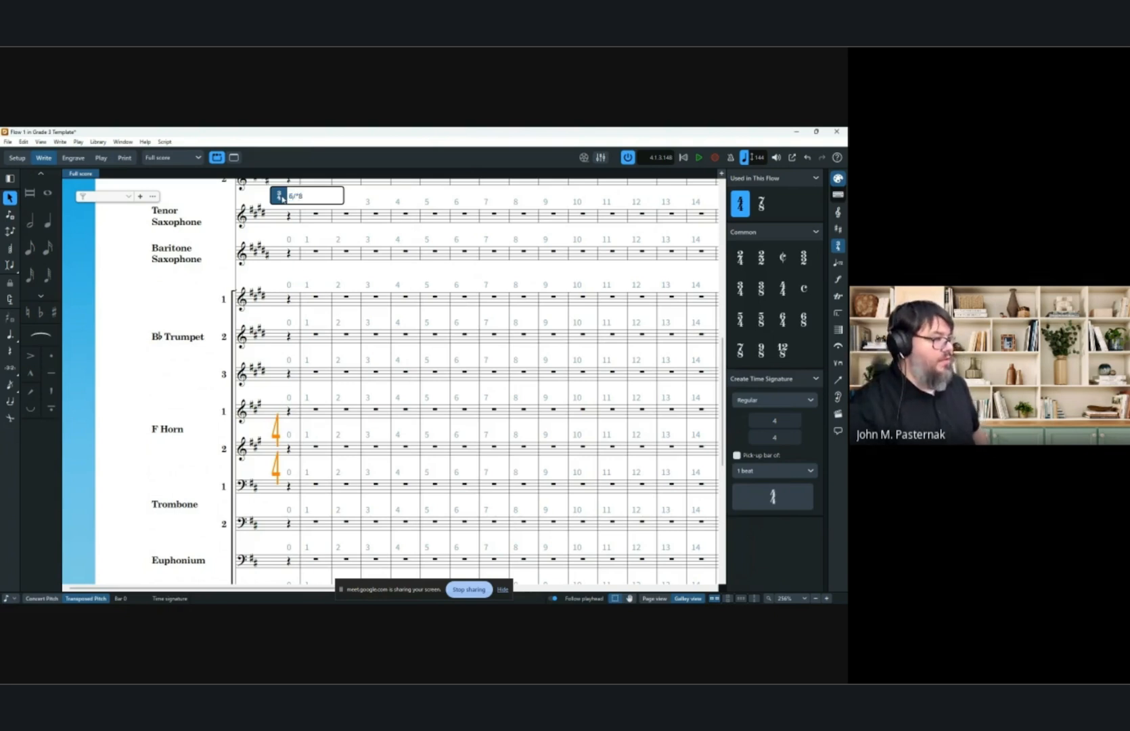
{"action": "key", "text": "Return"}
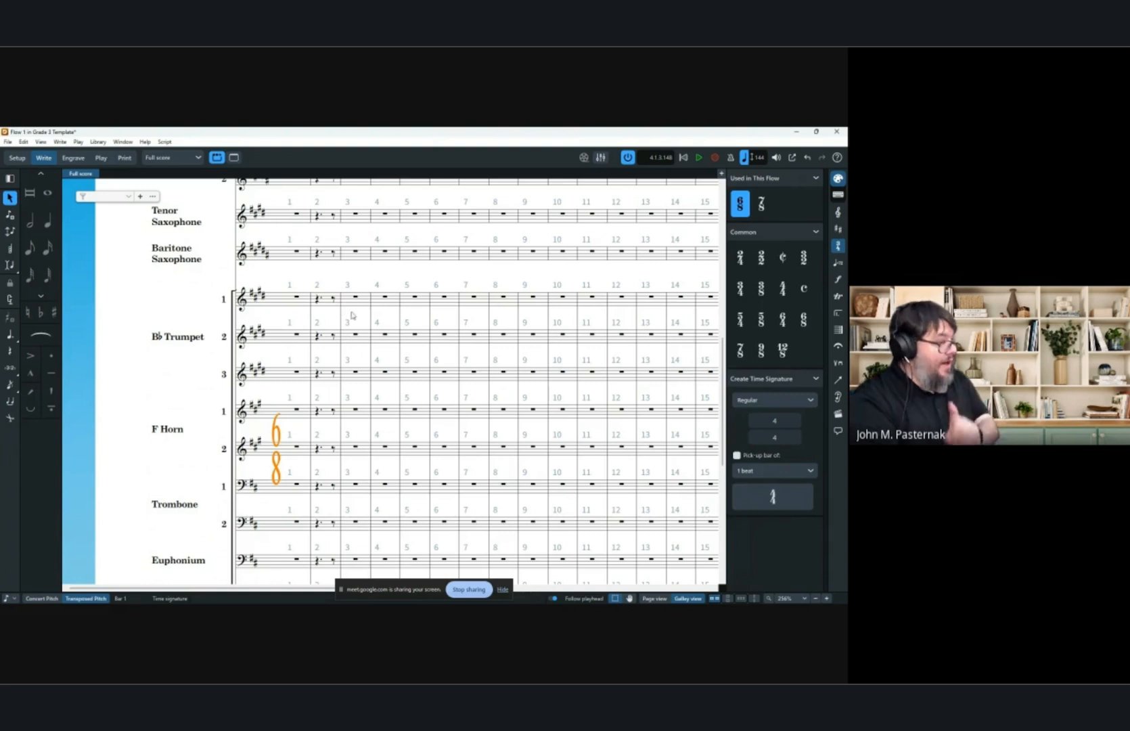
Delete the 7/8 time signature at bar 3.
{"action": "scroll", "coordinate": [352, 334], "scroll_direction": "up", "scroll_amount": 3}
{"action": "scroll", "coordinate": [351, 335], "scroll_direction": "up", "scroll_amount": 10}
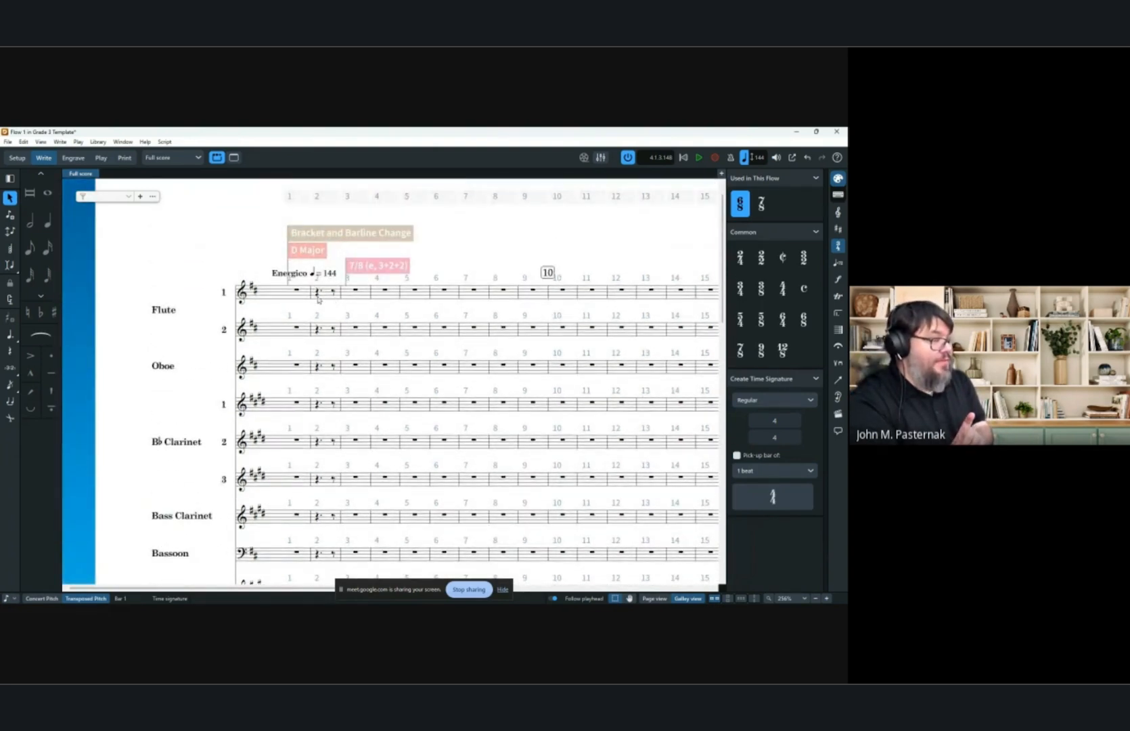
{"action": "left_click", "coordinate": [394, 270]}
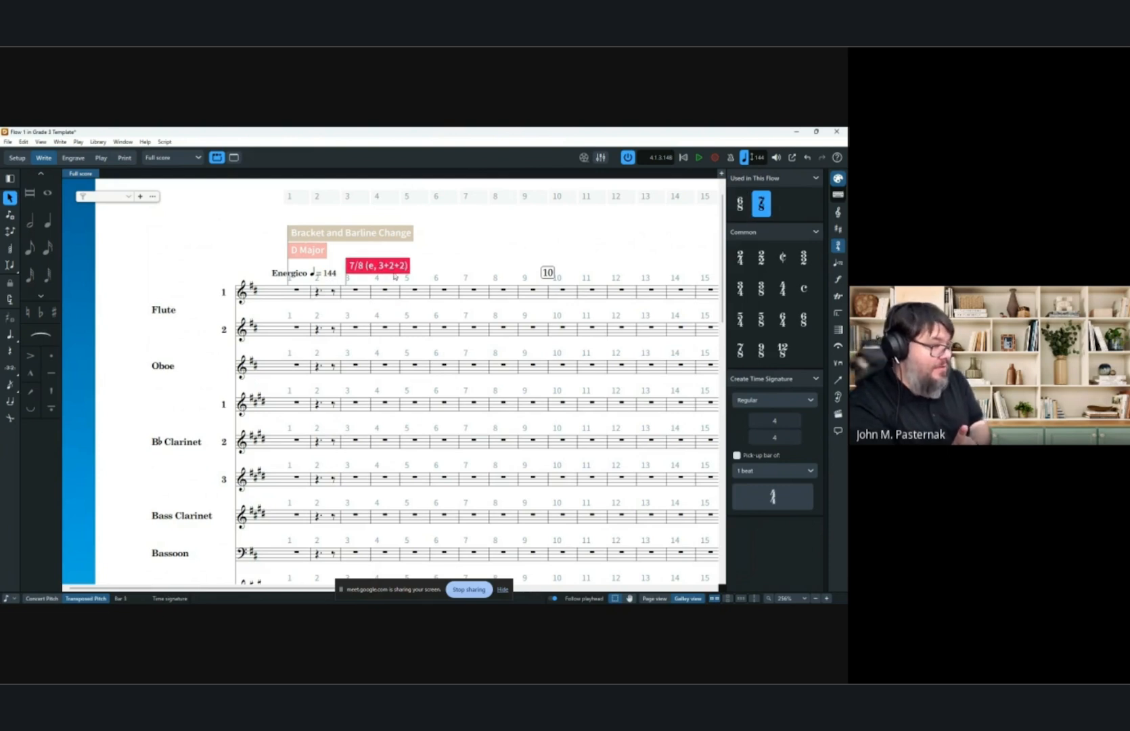
{"action": "left_click", "coordinate": [325, 197]}
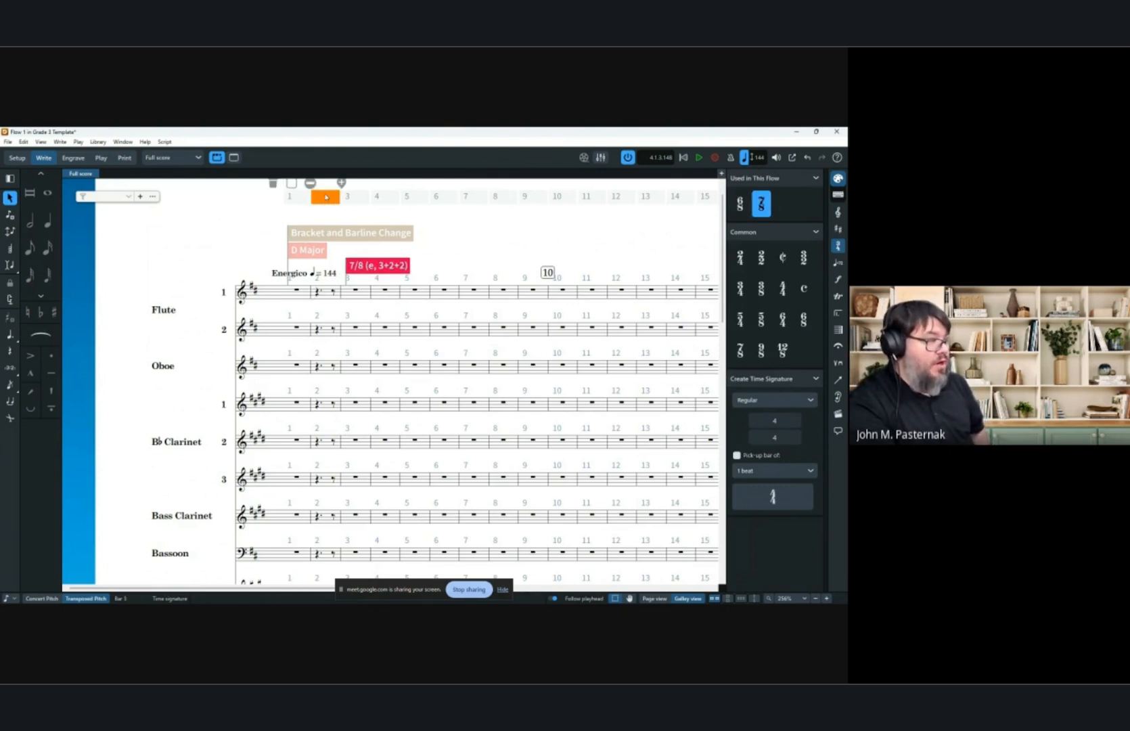
{"action": "left_click", "coordinate": [273, 186]}
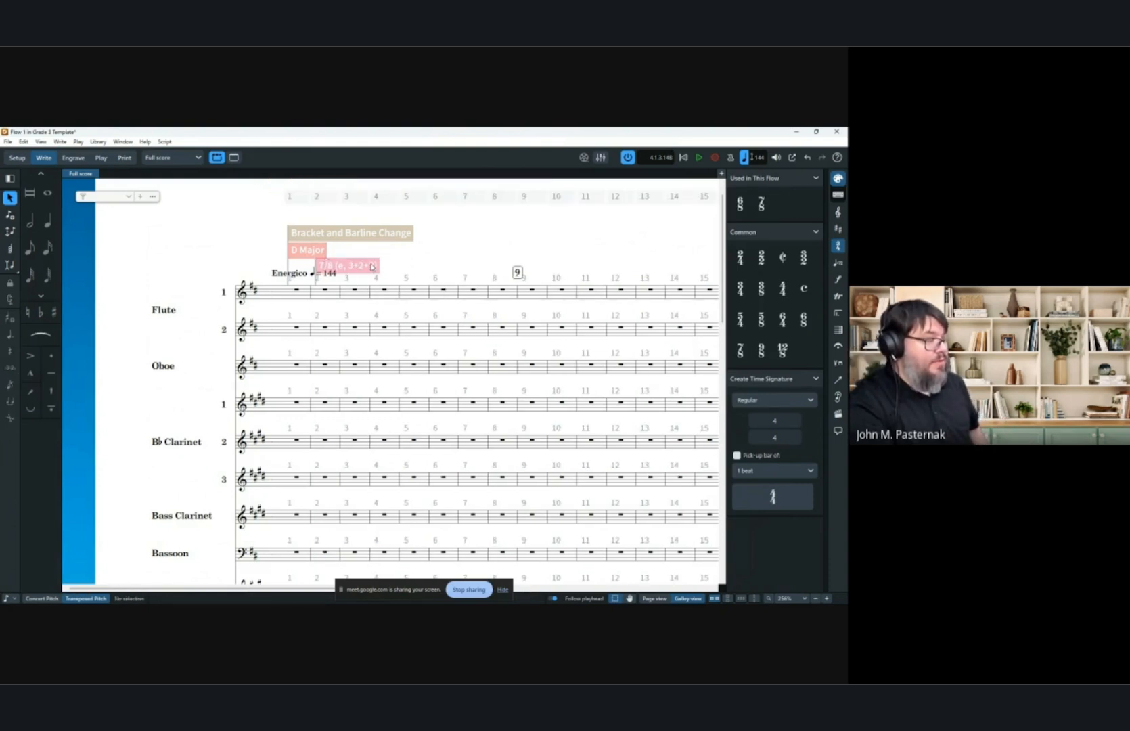
{"action": "left_click", "coordinate": [398, 259]}
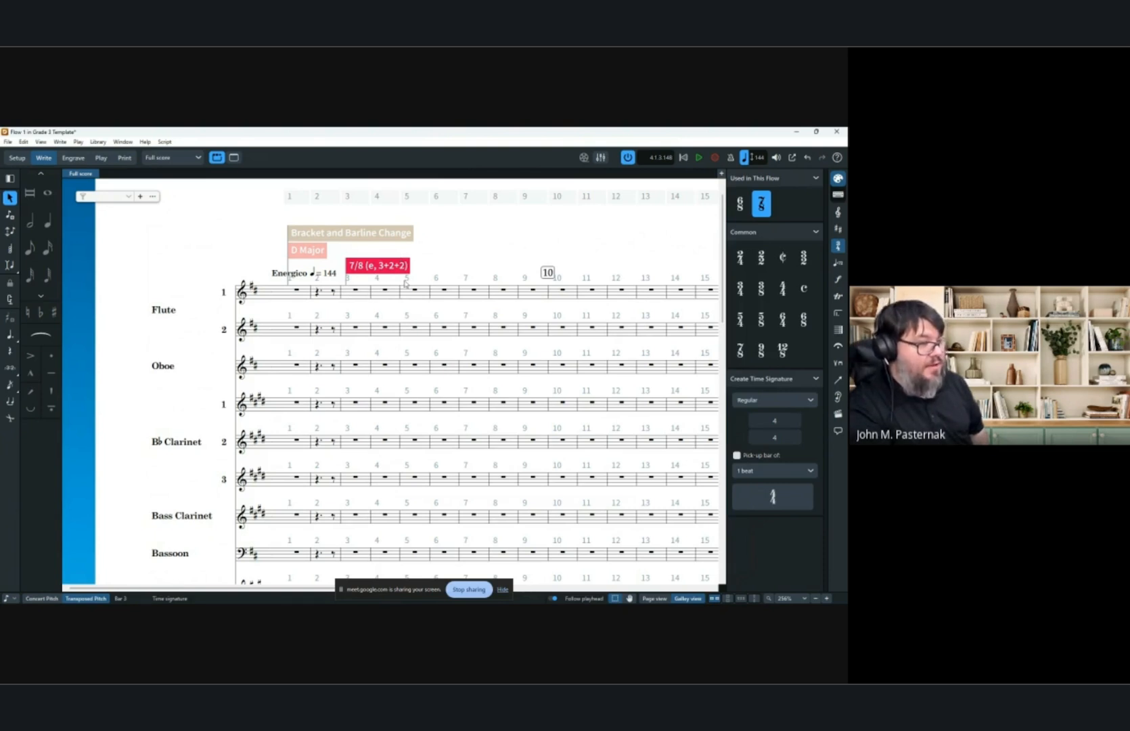
{"action": "key", "text": "Delete"}
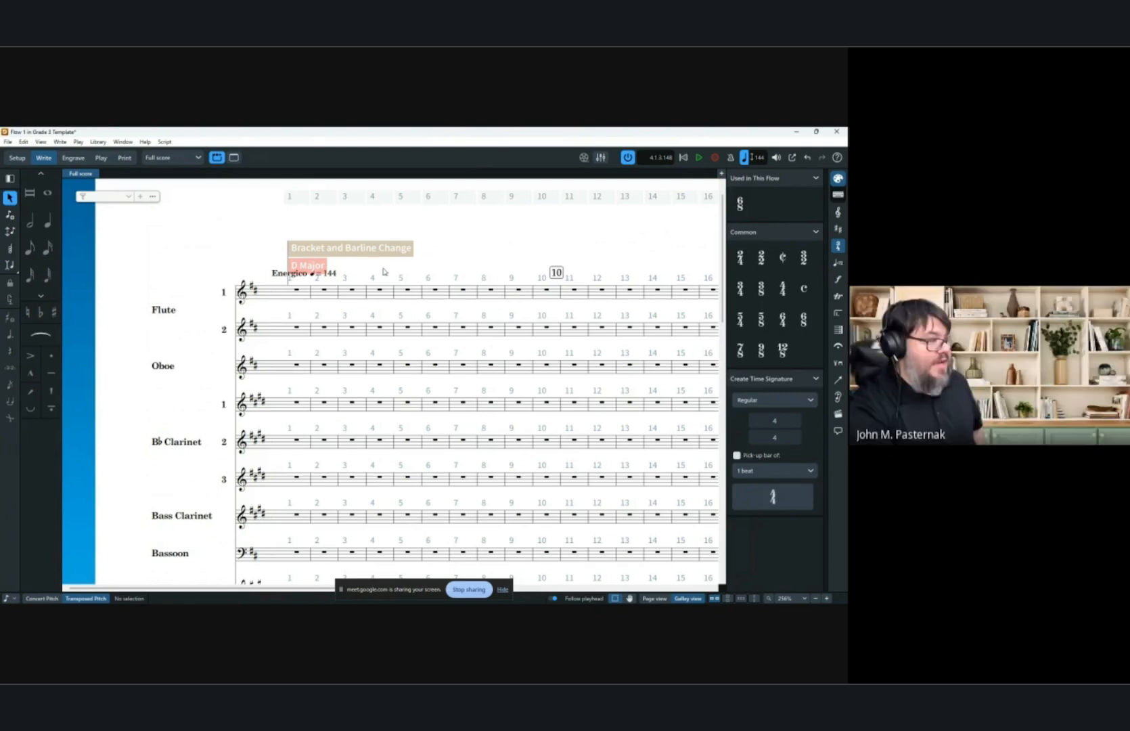
{"action": "key", "text": "ctrl+z"}
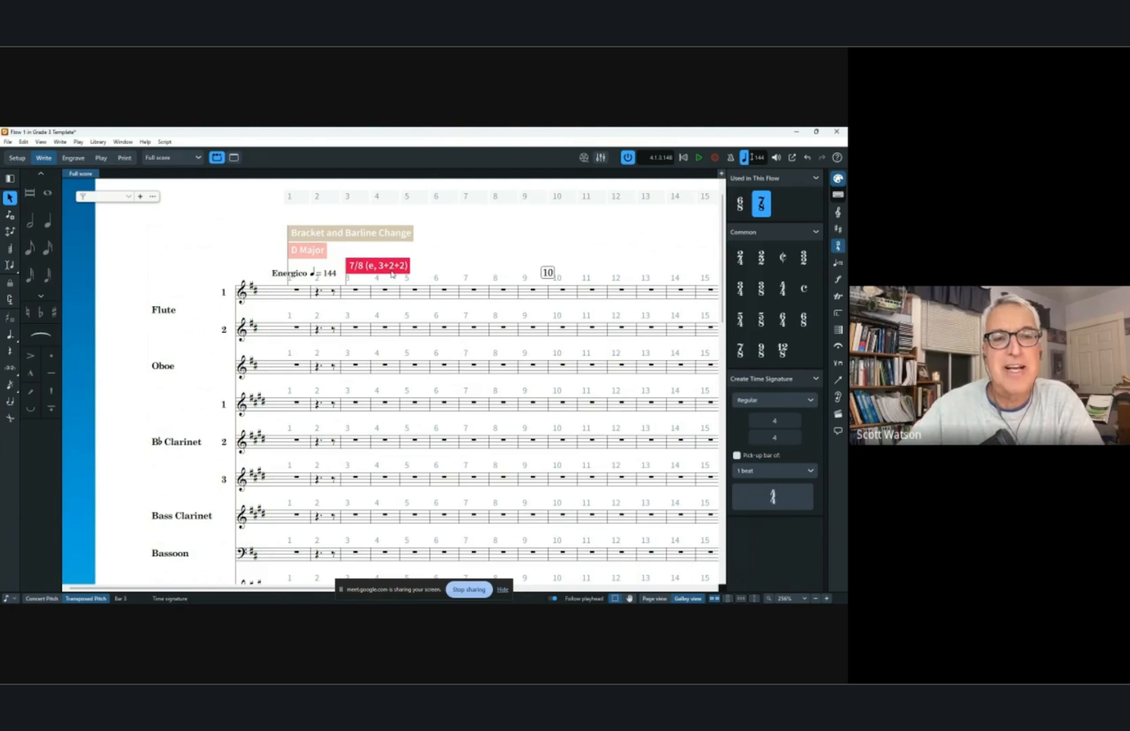
{"action": "key", "text": "Delete"}
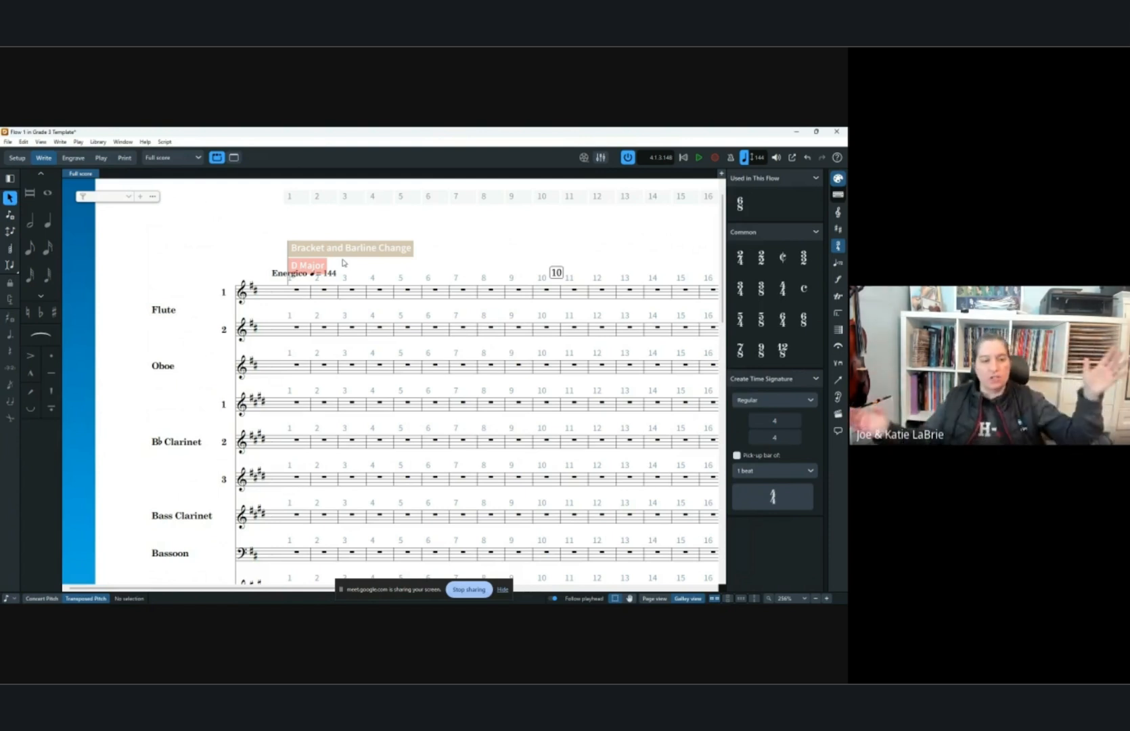
Select bars 1 to 27 and apply a 6/8 time signature to them.
{"action": "left_click", "coordinate": [295, 289]}
{"action": "scroll", "coordinate": [311, 290], "scroll_direction": "right", "scroll_amount": 5}
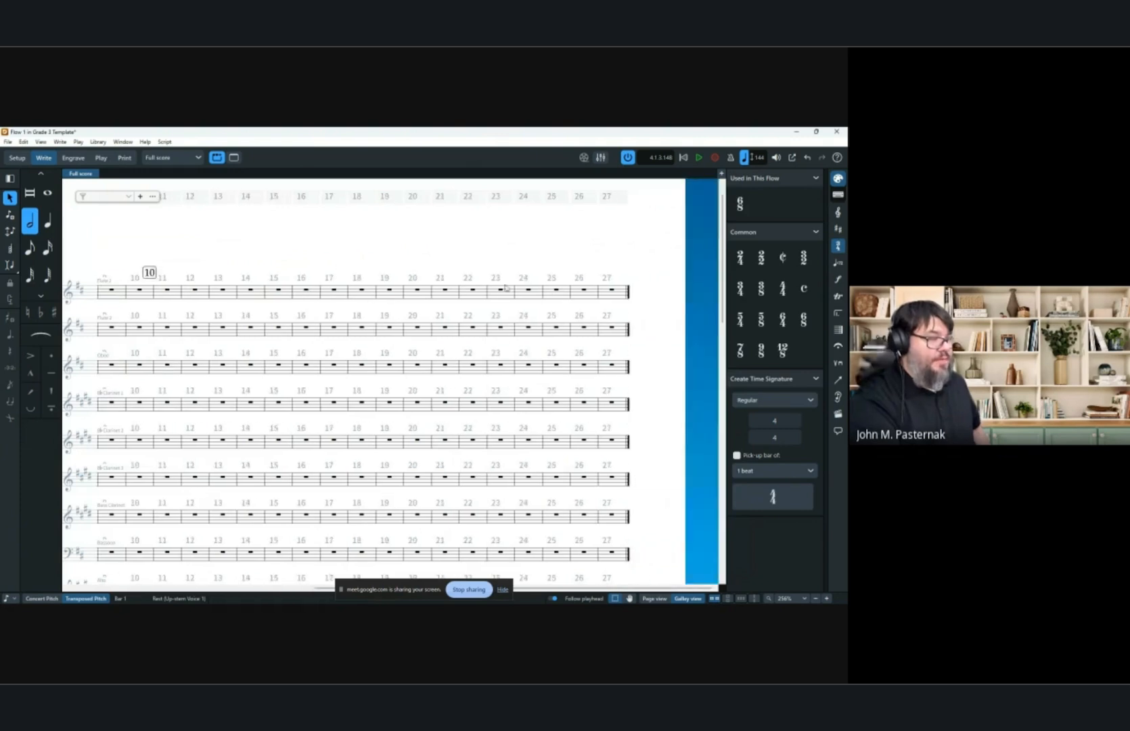
{"action": "left_click", "coordinate": [612, 291], "text": "shift"}
{"action": "scroll", "coordinate": [520, 336], "scroll_direction": "down", "scroll_amount": 3}
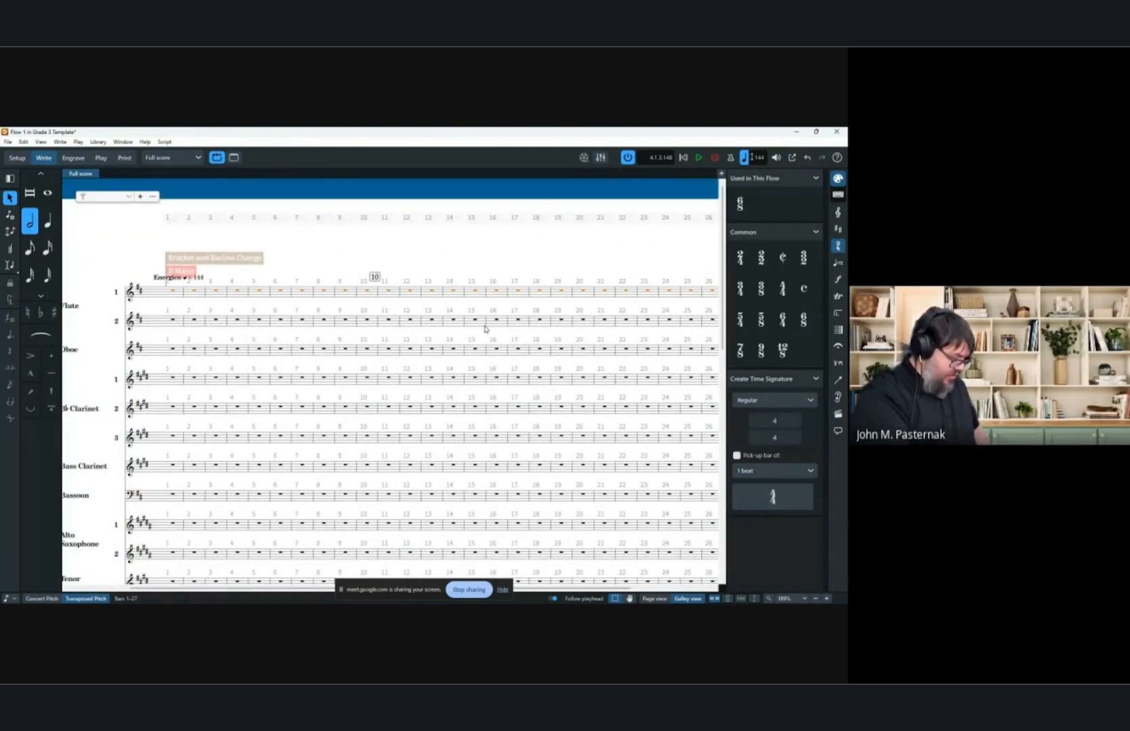
{"action": "key", "text": "shift+m"}
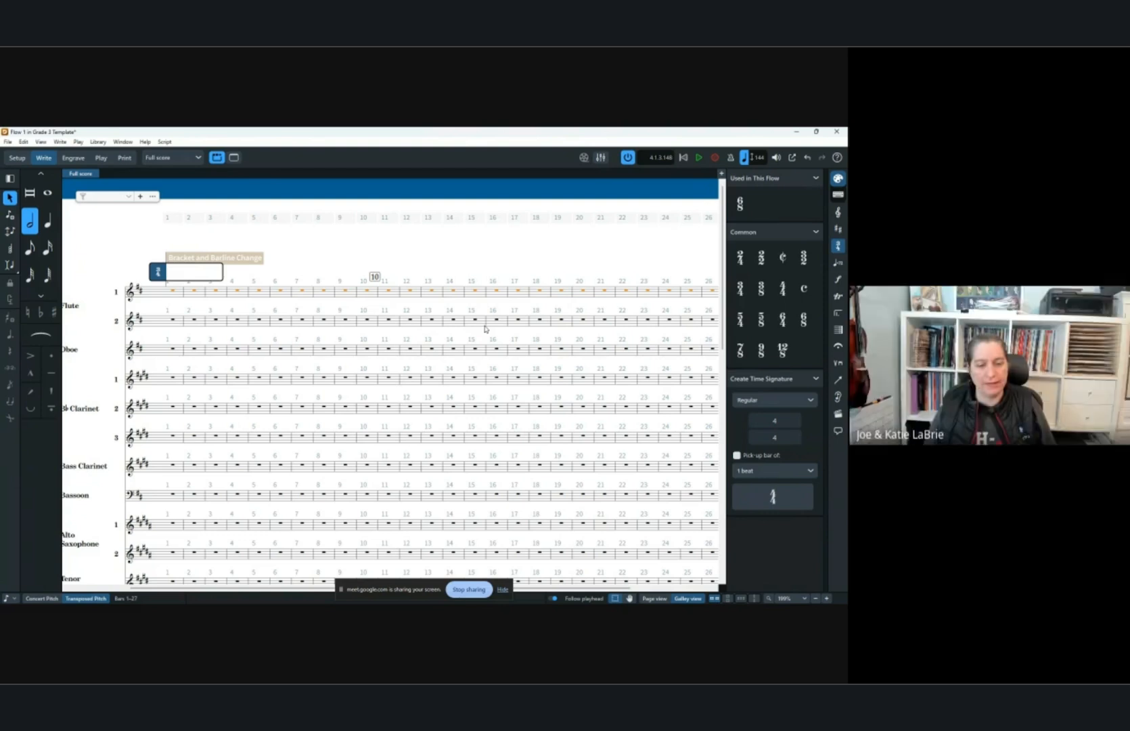
{"action": "type", "text": "6/8"}
{"action": "key", "text": "Return"}
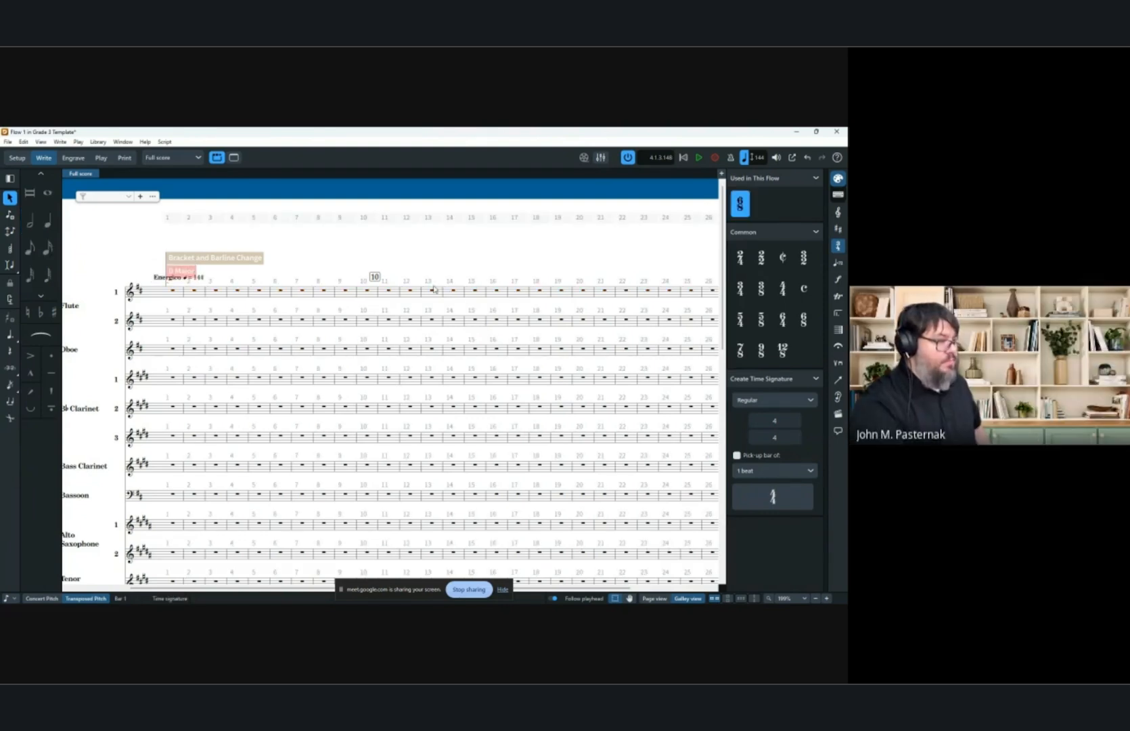
{"action": "scroll", "coordinate": [265, 279], "scroll_direction": "down", "scroll_amount": 6}
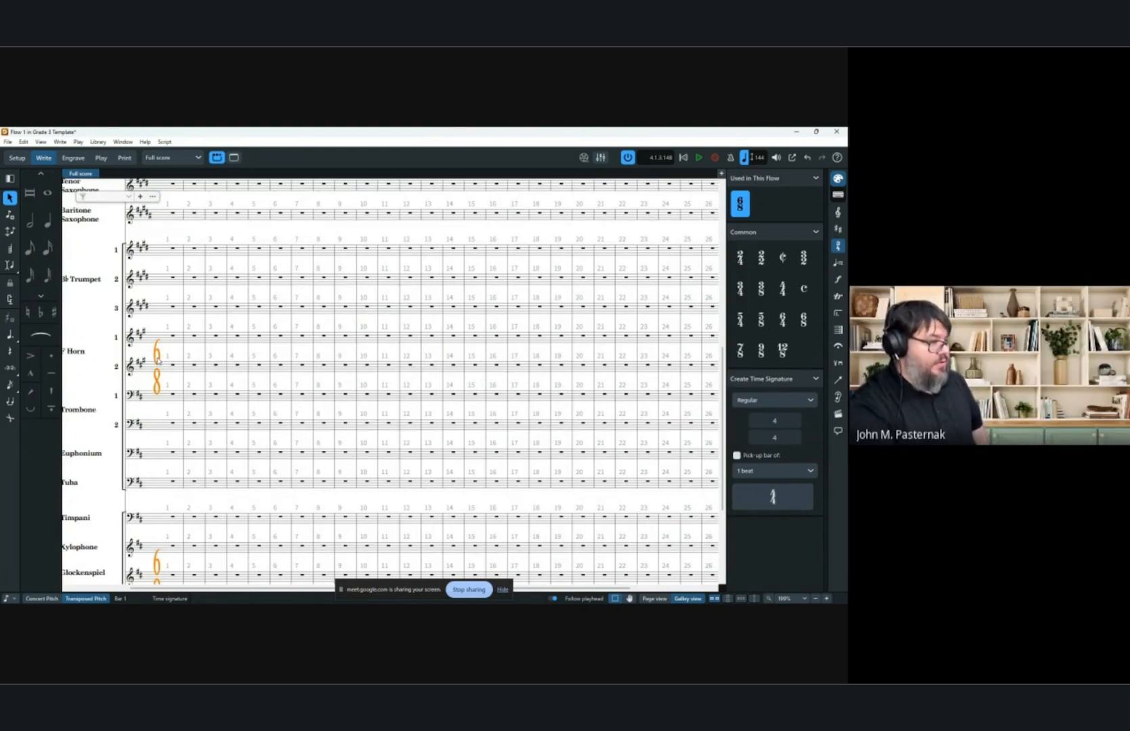
{"action": "left_click", "coordinate": [452, 366]}
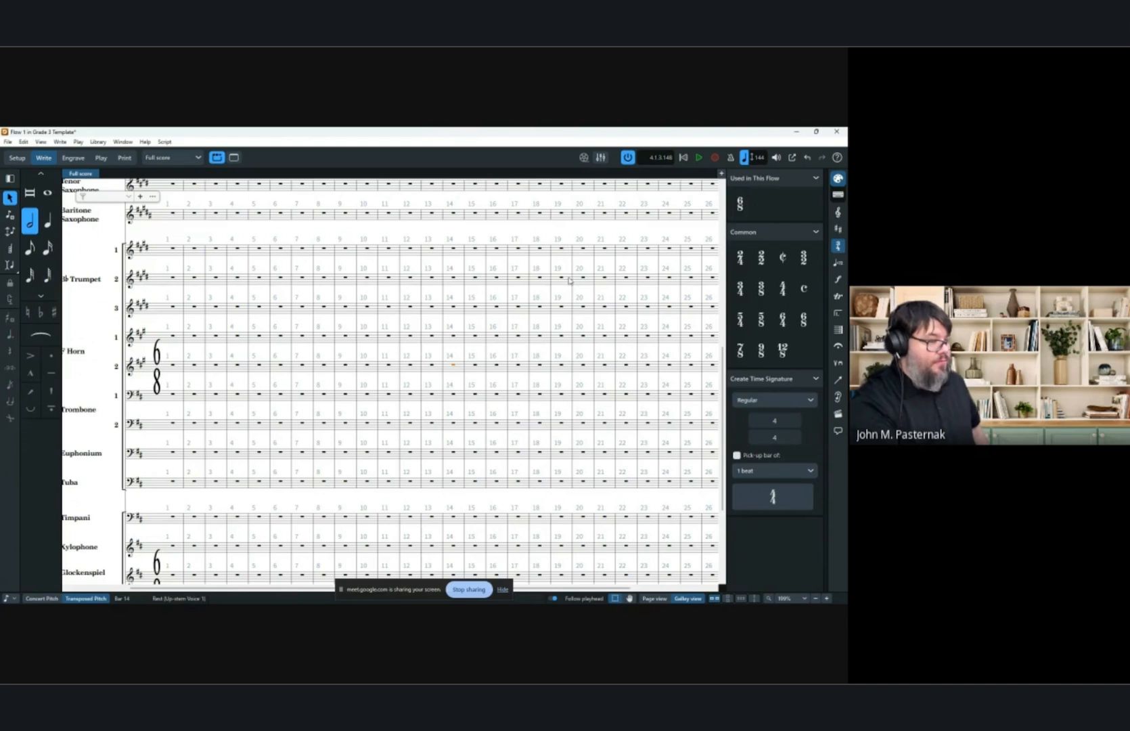
Add a 2/4 time signature at bar 14.
{"action": "key", "text": "shift+m"}
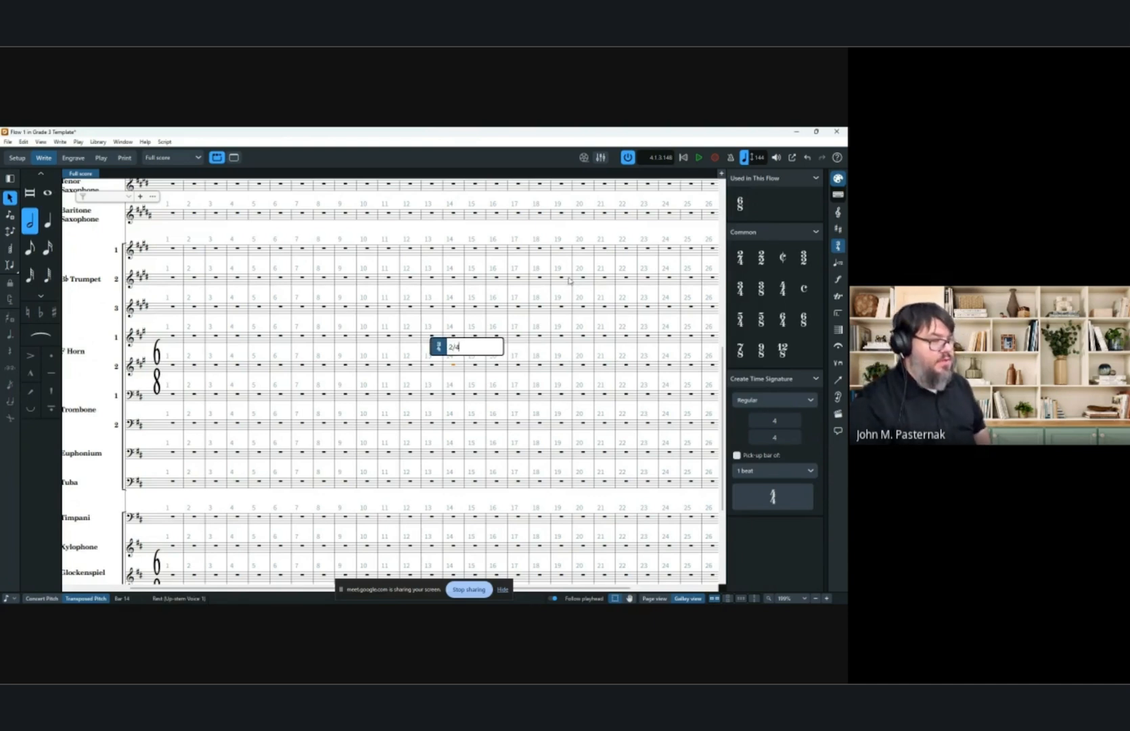
{"action": "key", "text": "Return"}
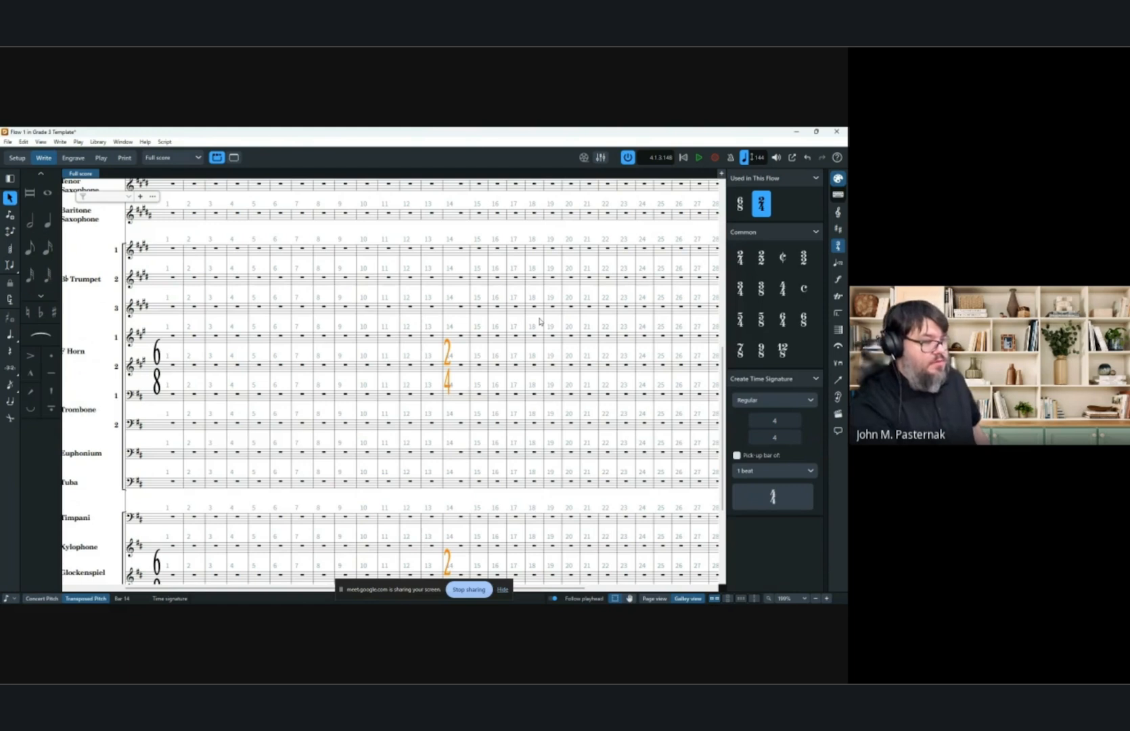
{"action": "scroll", "coordinate": [406, 354], "scroll_direction": "right", "scroll_amount": 1}
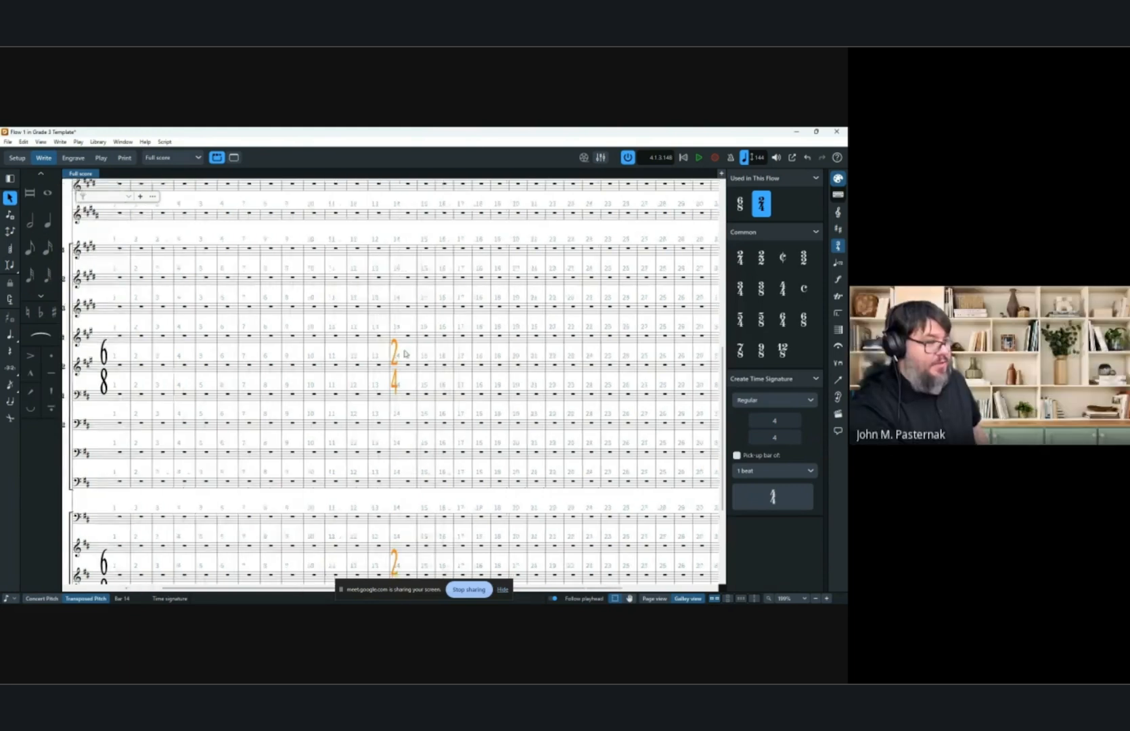
{"action": "scroll", "coordinate": [405, 354], "scroll_direction": "right", "scroll_amount": 2}
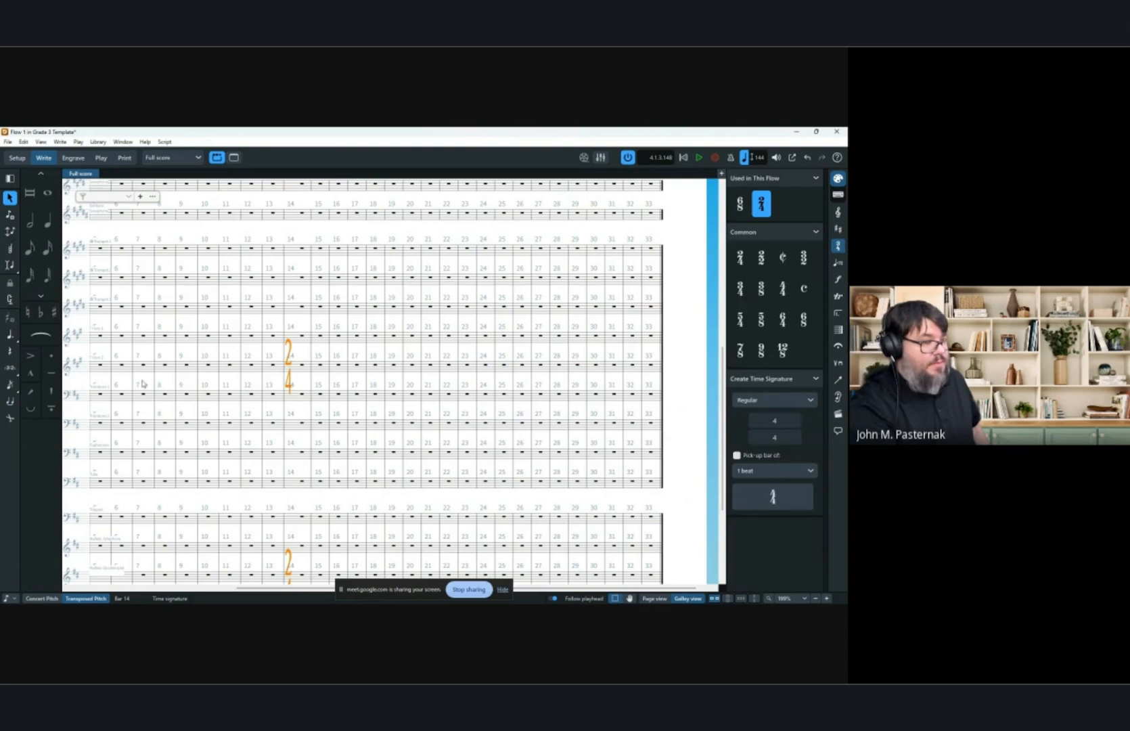
{"action": "scroll", "coordinate": [325, 380], "scroll_direction": "left", "scroll_amount": 4}
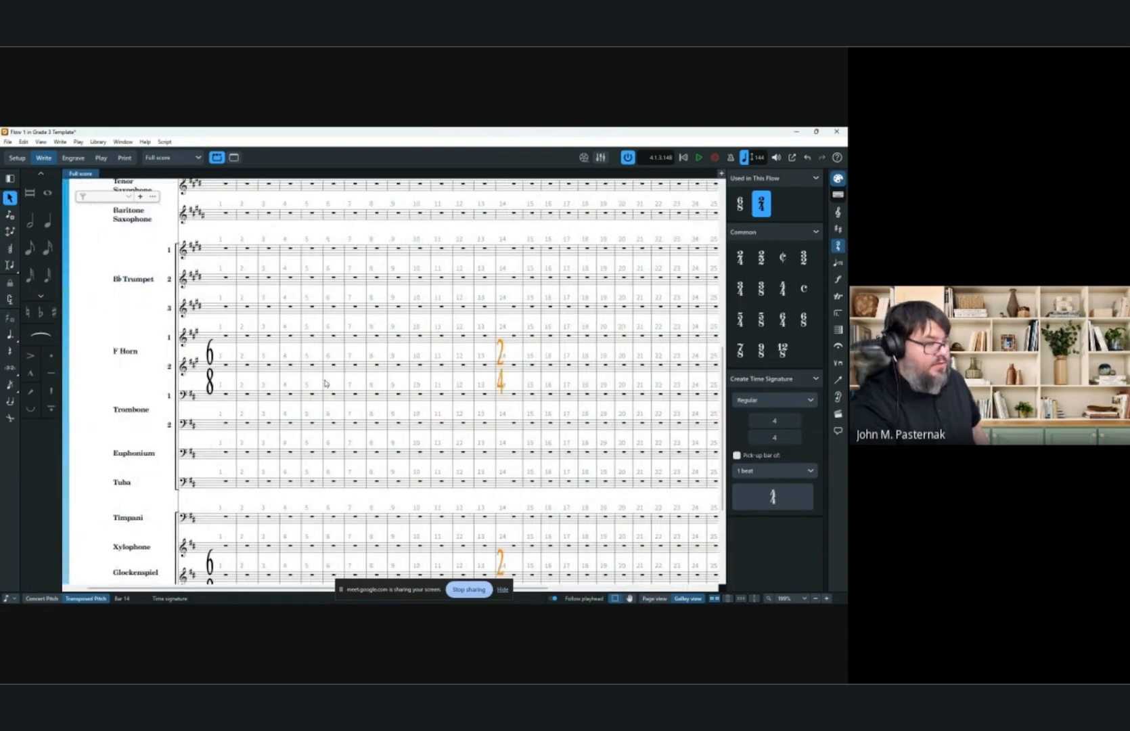
{"action": "scroll", "coordinate": [325, 383], "scroll_direction": "down", "scroll_amount": 1}
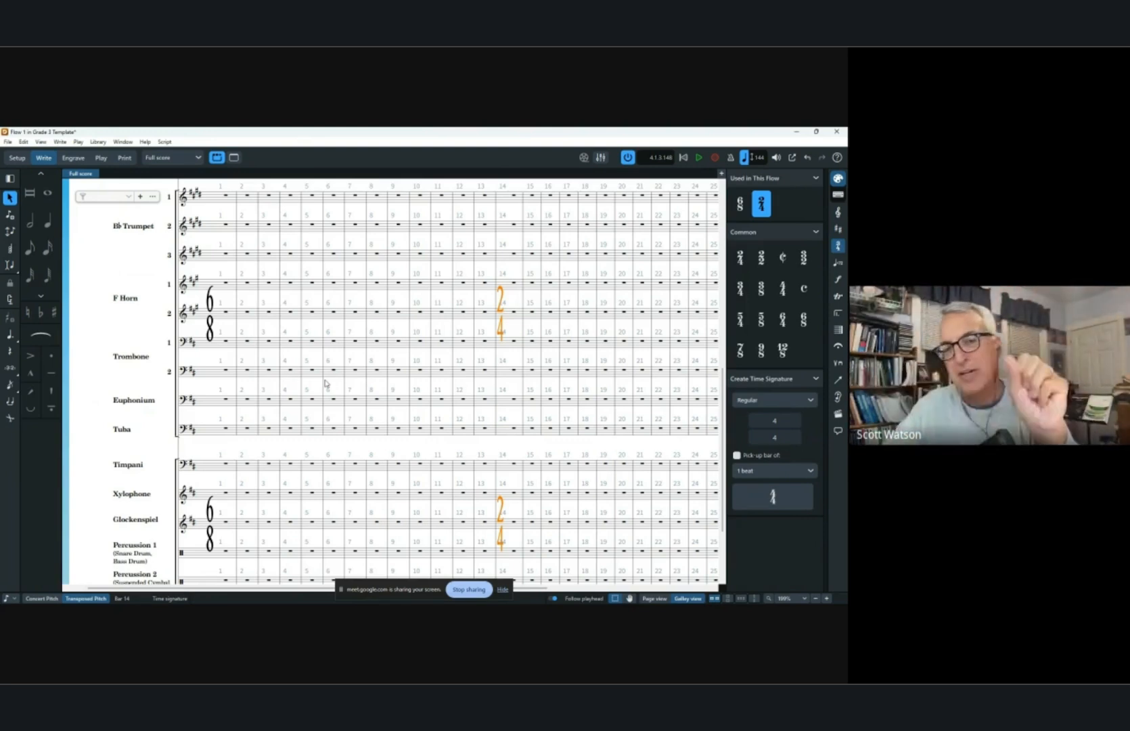
Copy the opening 6/8 time signature and paste it at bar 15.
{"action": "left_click", "coordinate": [212, 308]}
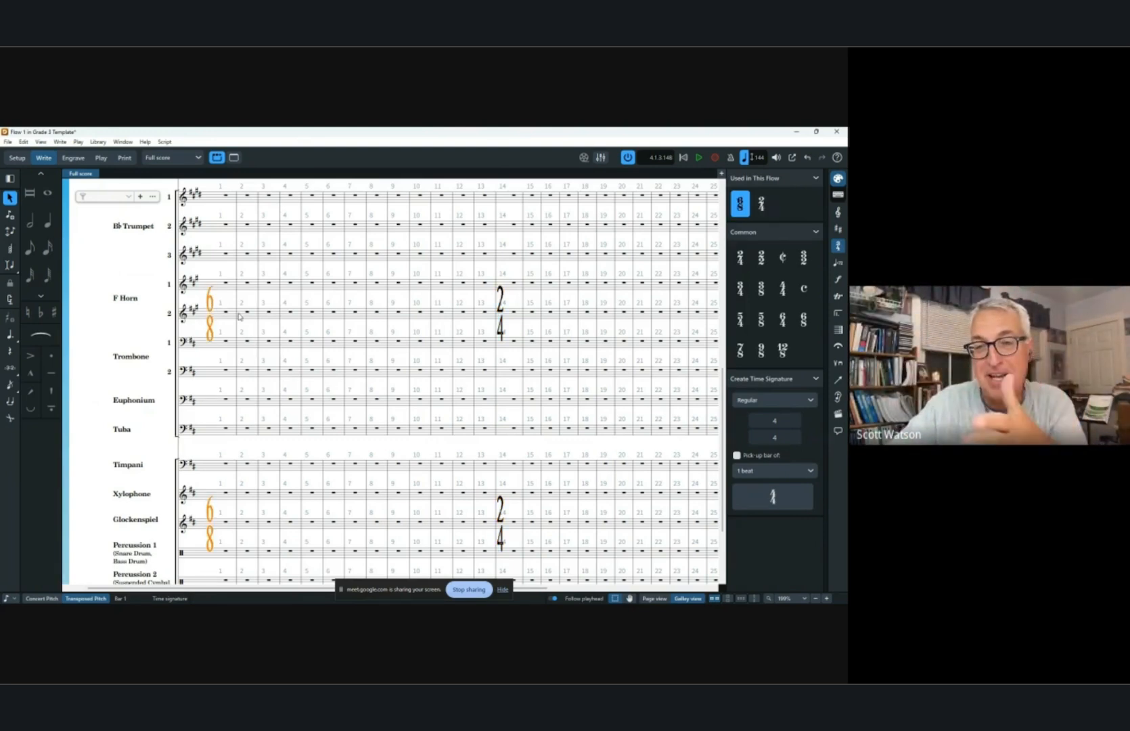
{"action": "left_click", "coordinate": [532, 313]}
{"action": "key", "text": "ctrl+v"}
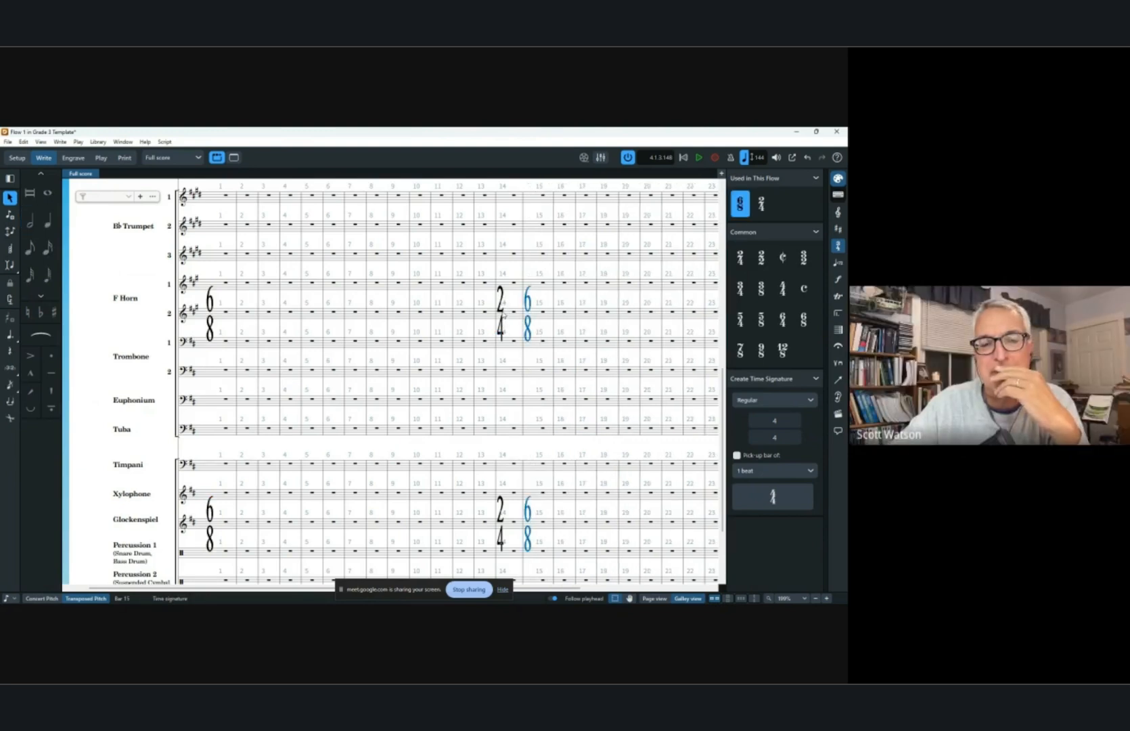
Copy the 2/4 and 6/8 time signature pair to bars 20 and 24.
{"action": "left_click", "coordinate": [499, 324]}
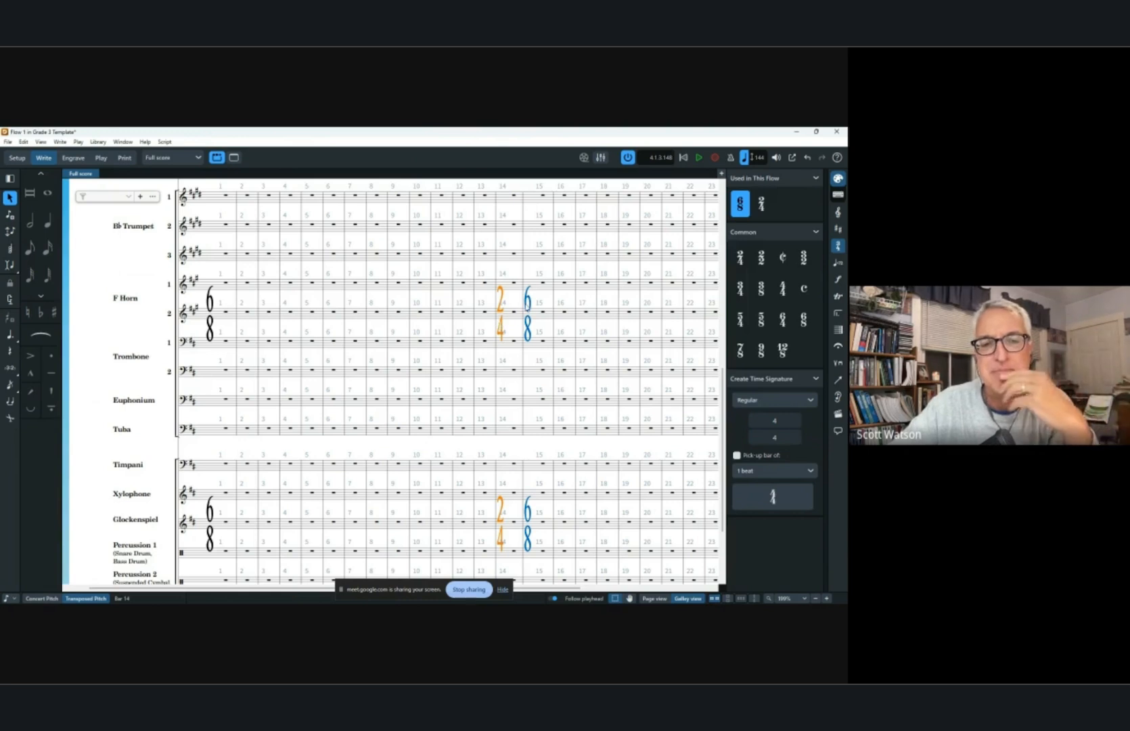
{"action": "left_click", "coordinate": [527, 308], "text": "ctrl"}
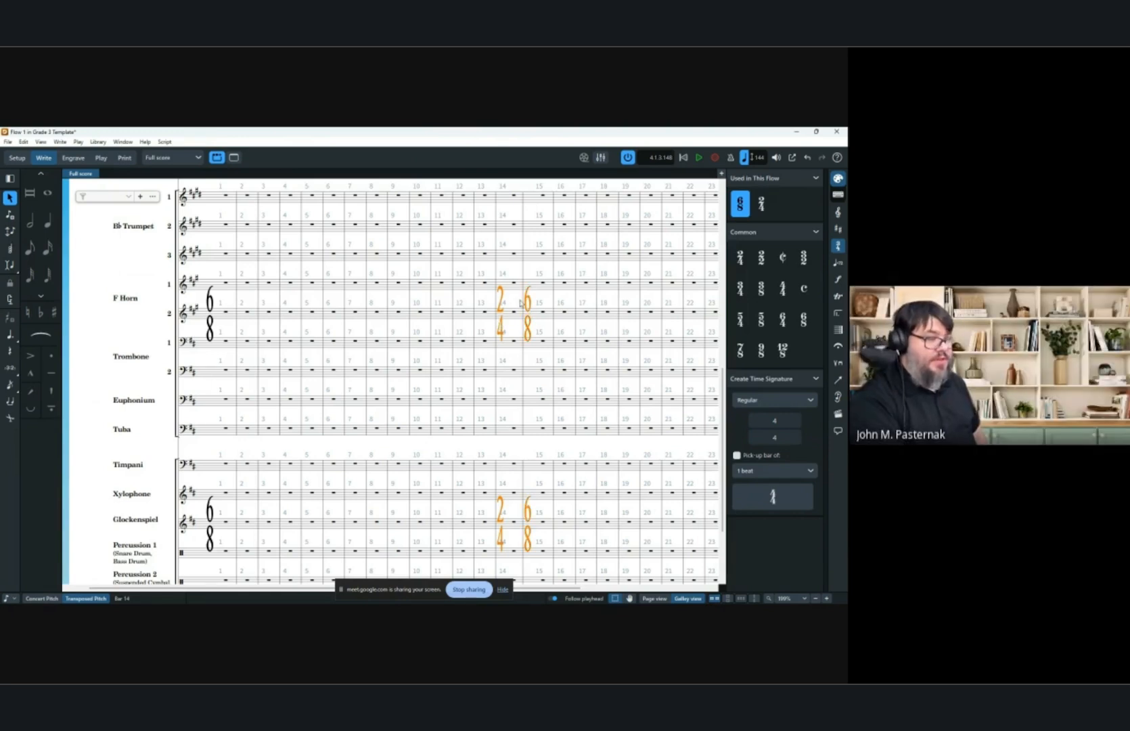
{"action": "scroll", "coordinate": [262, 315], "scroll_direction": "right", "scroll_amount": 3}
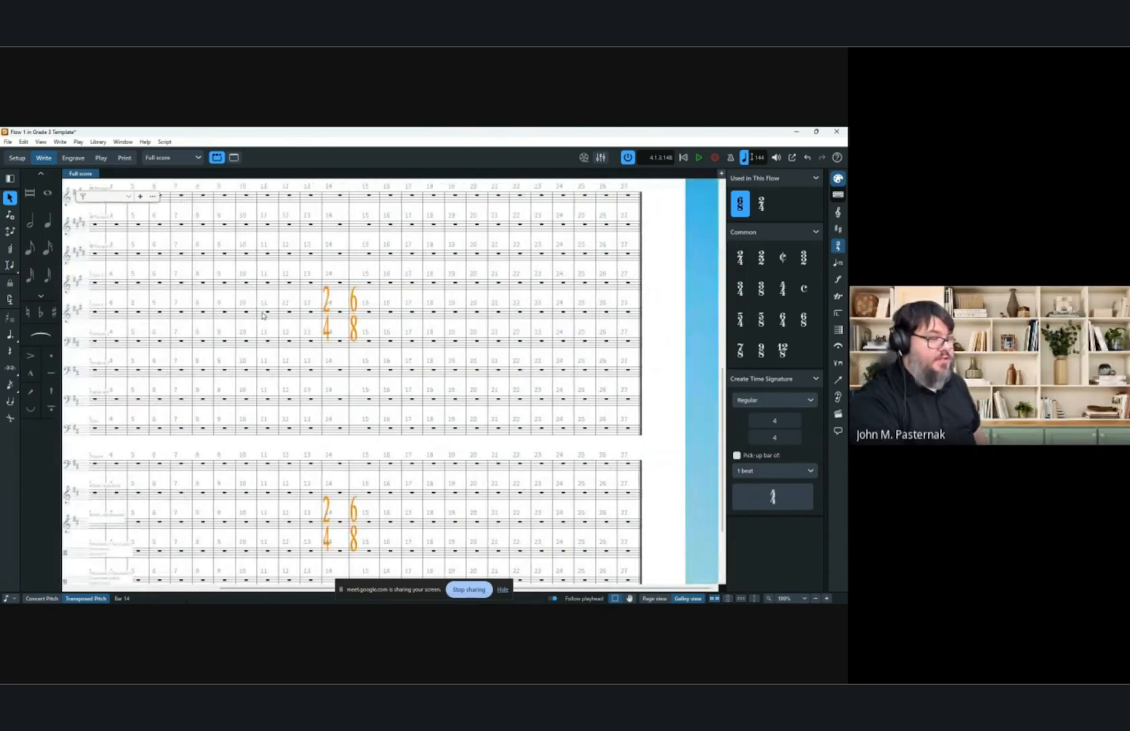
{"action": "left_click", "coordinate": [482, 316], "text": "alt"}
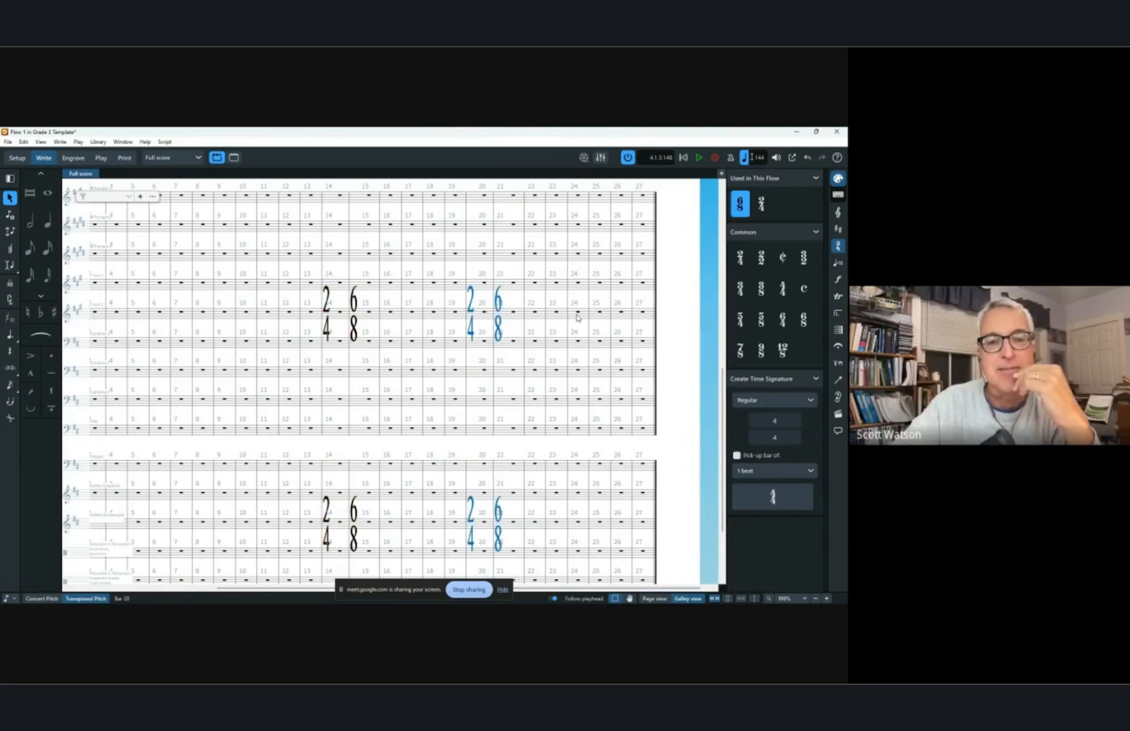
{"action": "left_click", "coordinate": [565, 318], "text": "alt"}
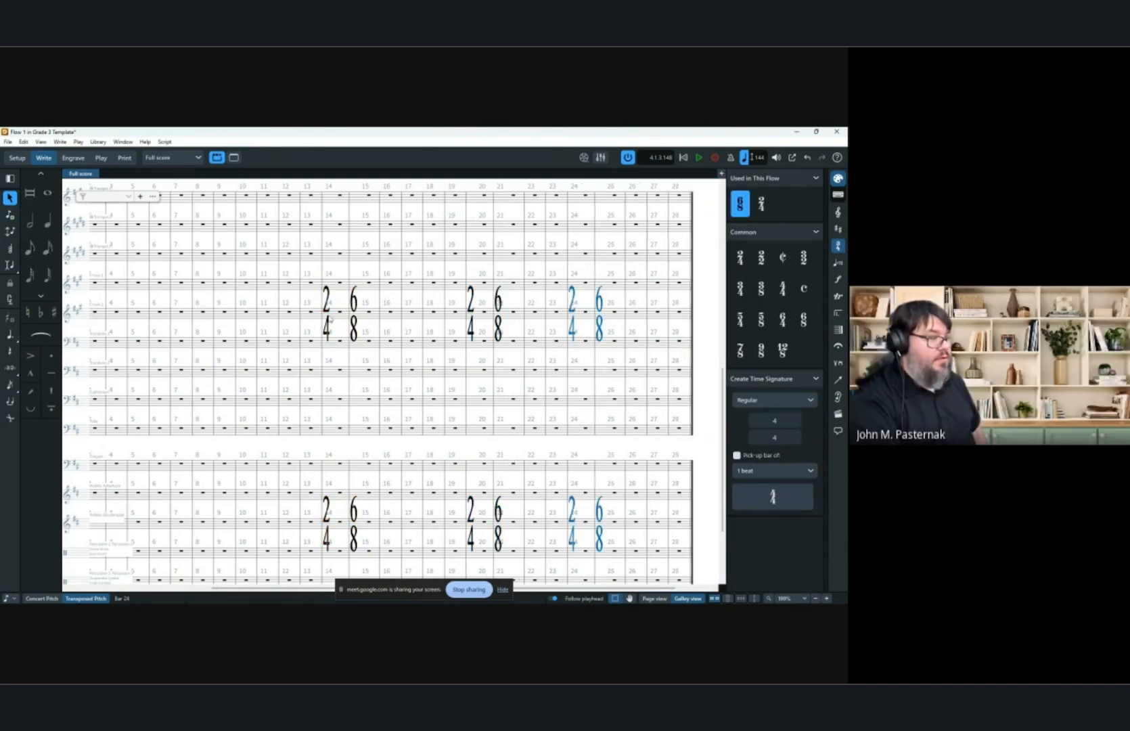
{"action": "left_click", "coordinate": [328, 304]}
{"action": "left_click", "coordinate": [356, 309], "text": "ctrl"}
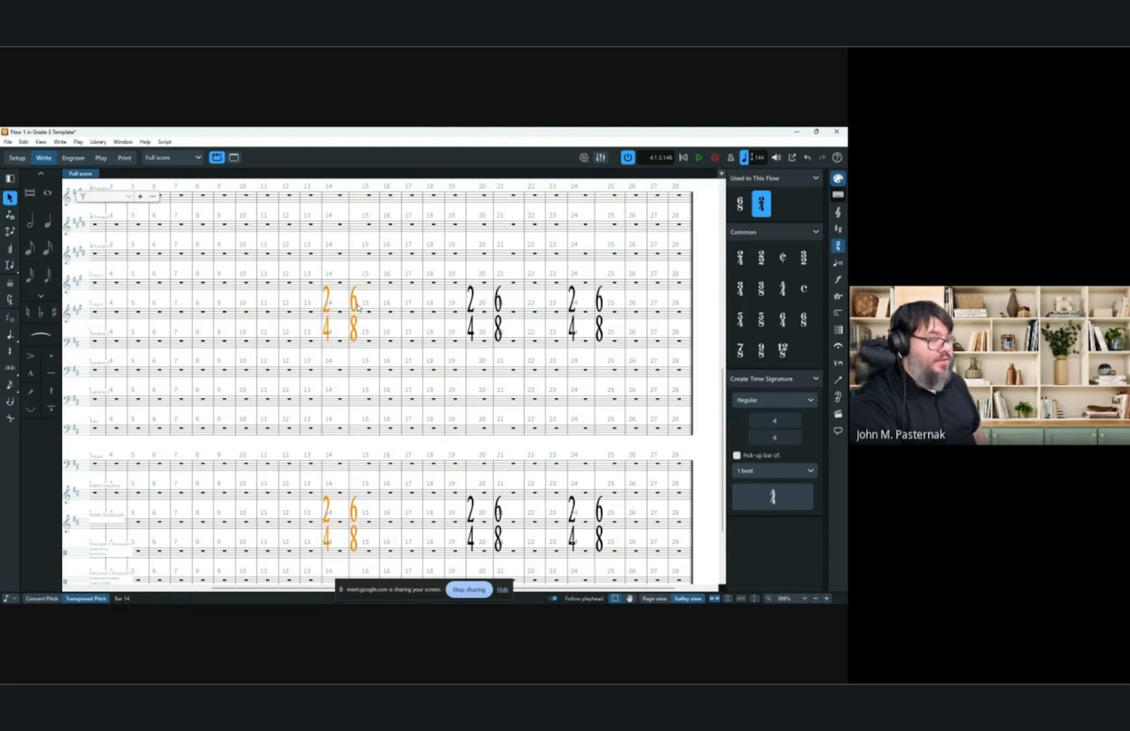
{"action": "left_click", "coordinate": [337, 339], "text": "alt"}
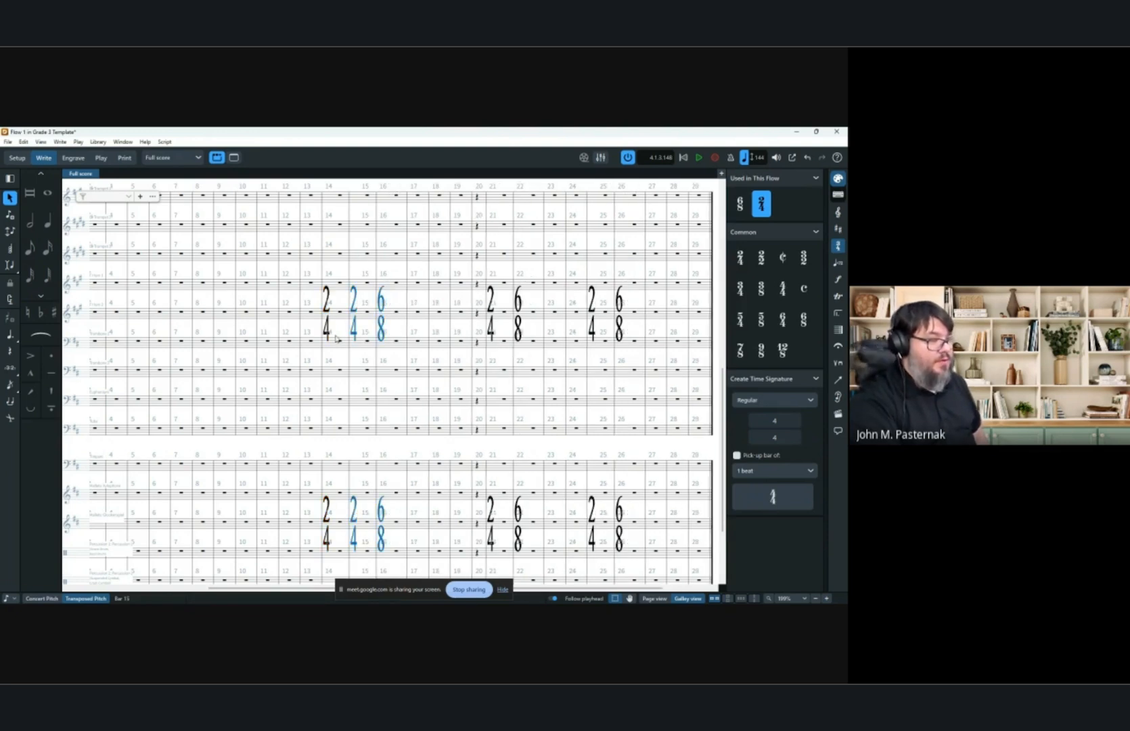
{"action": "left_click", "coordinate": [335, 340], "text": "alt"}
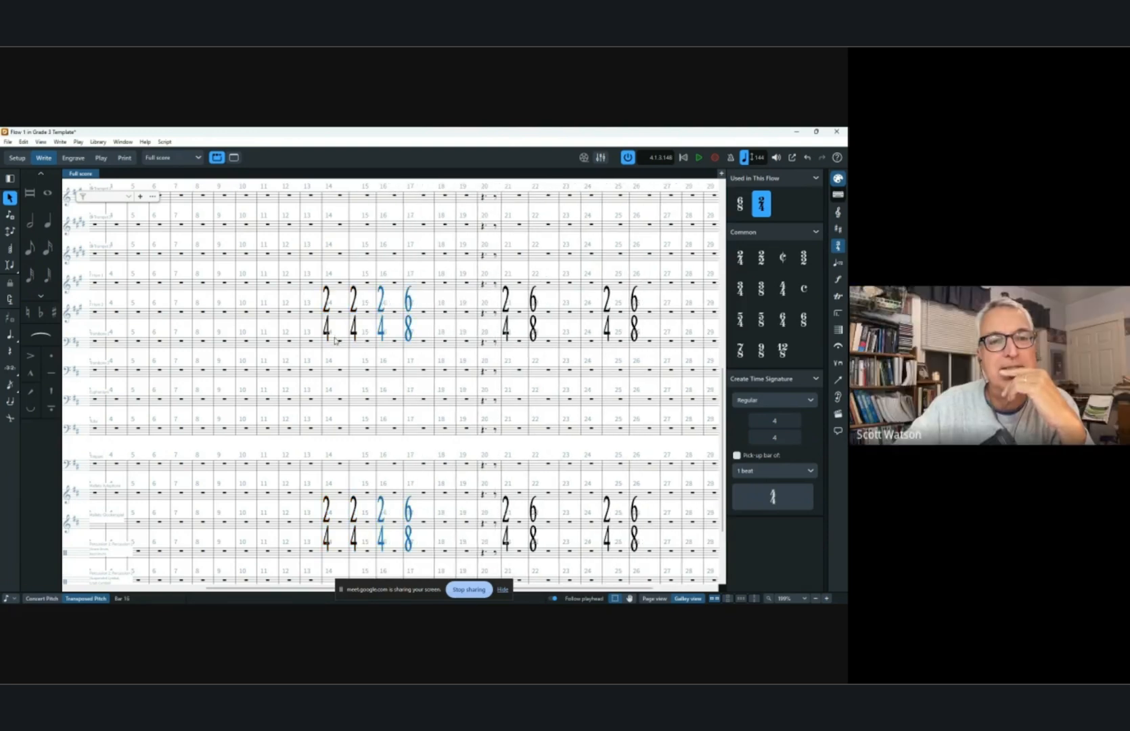
{"action": "key", "text": "ctrl+z"}
{"action": "key", "text": "ctrl+z"}
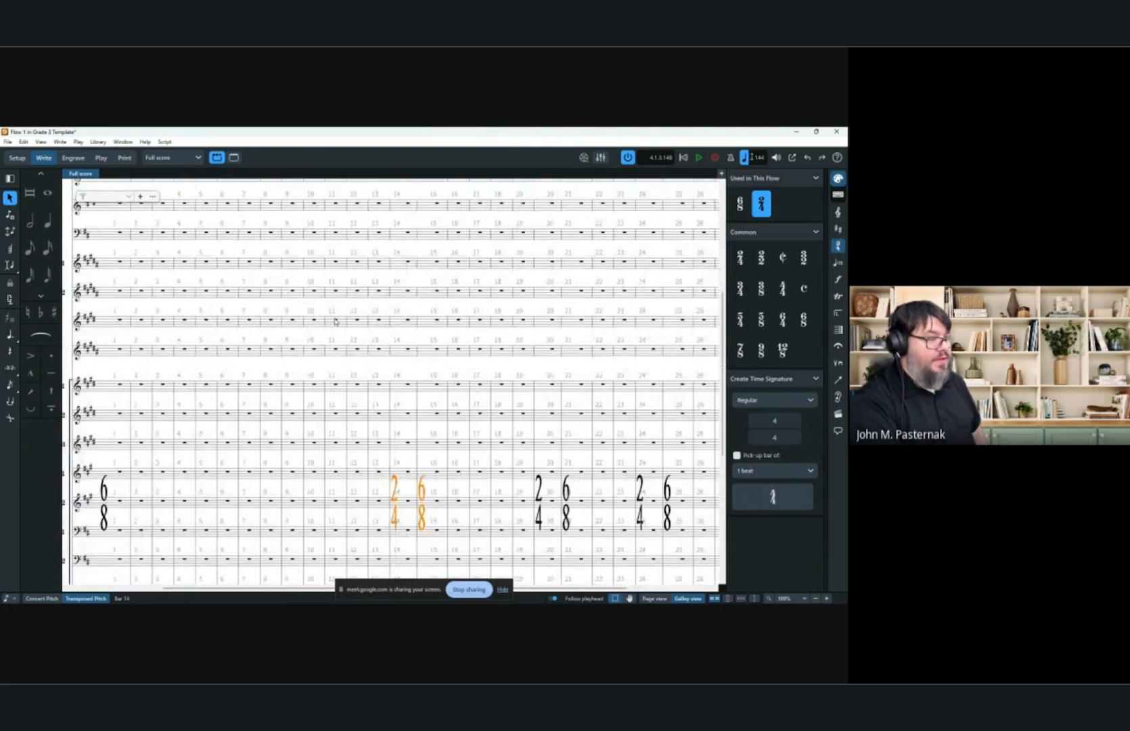
Review the 2/4 and 6/8 time signature changes across the full score.
{"action": "left_click", "coordinate": [422, 491]}
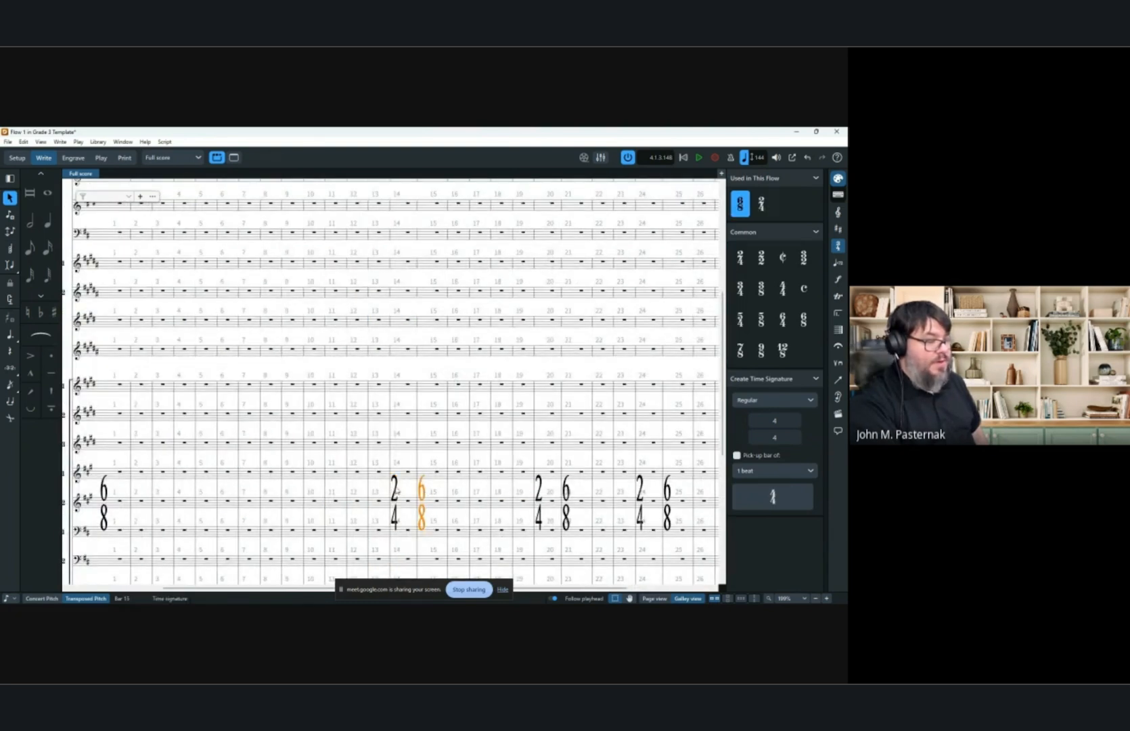
{"action": "left_click", "coordinate": [399, 496]}
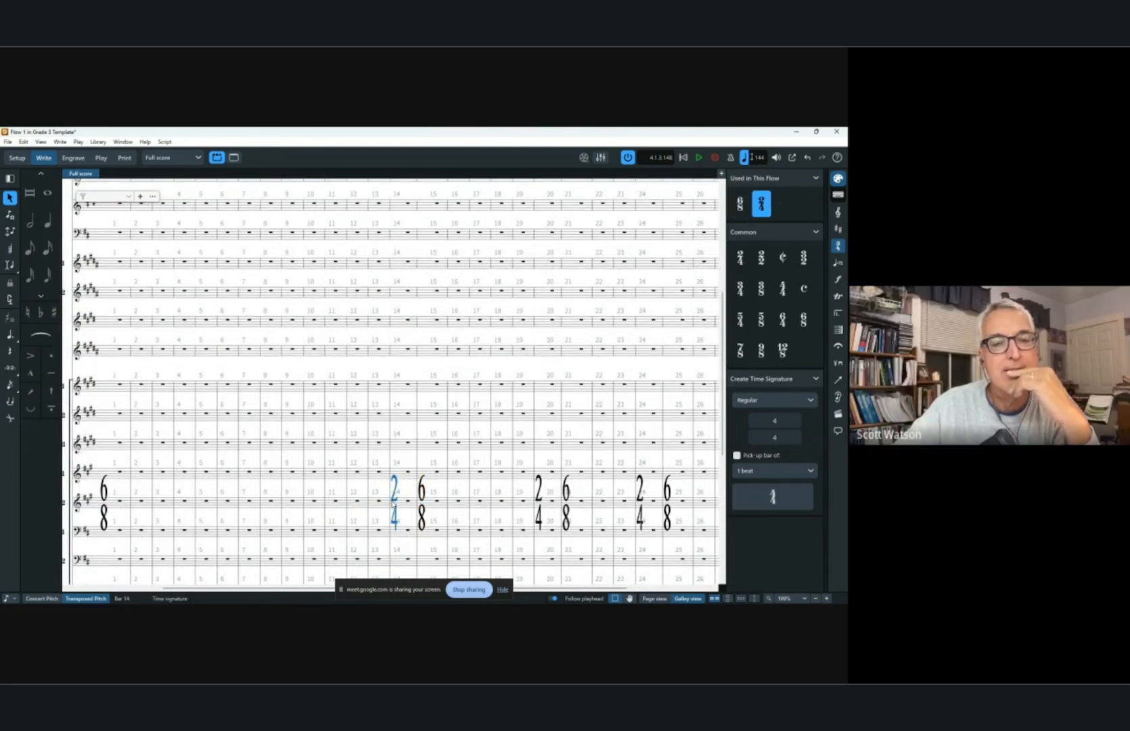
{"action": "left_click", "coordinate": [422, 498]}
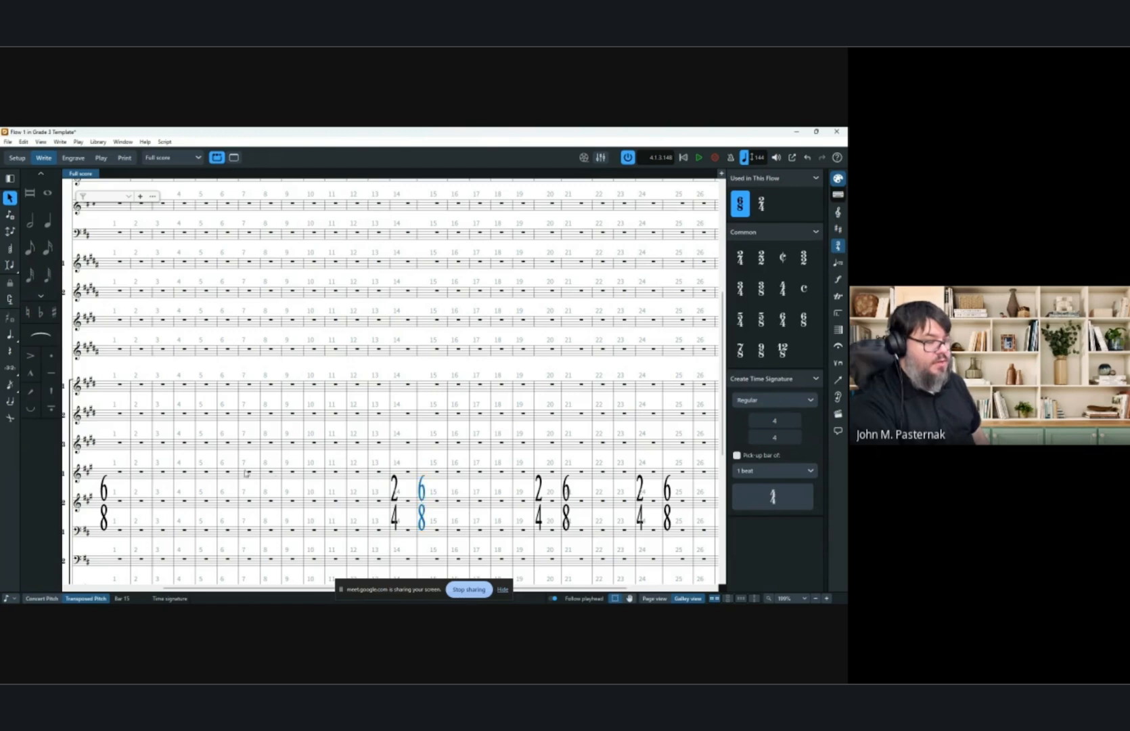
{"action": "scroll", "coordinate": [436, 253], "scroll_direction": "down", "scroll_amount": 3}
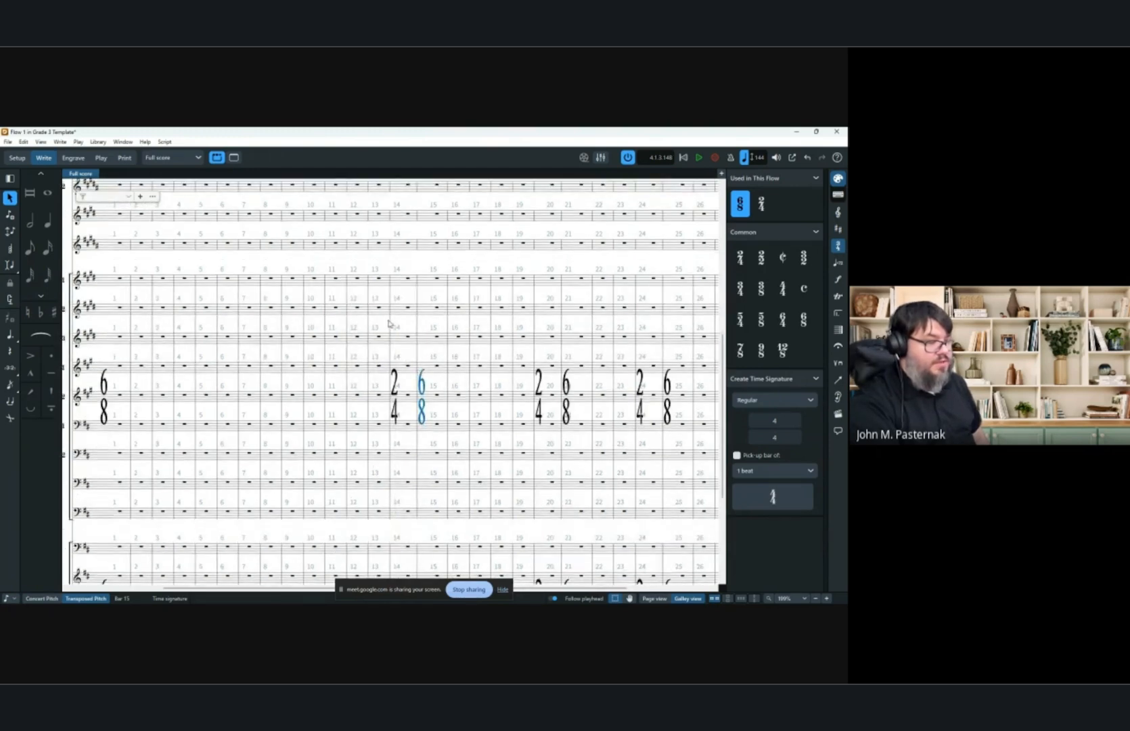
{"action": "key", "text": "x"}
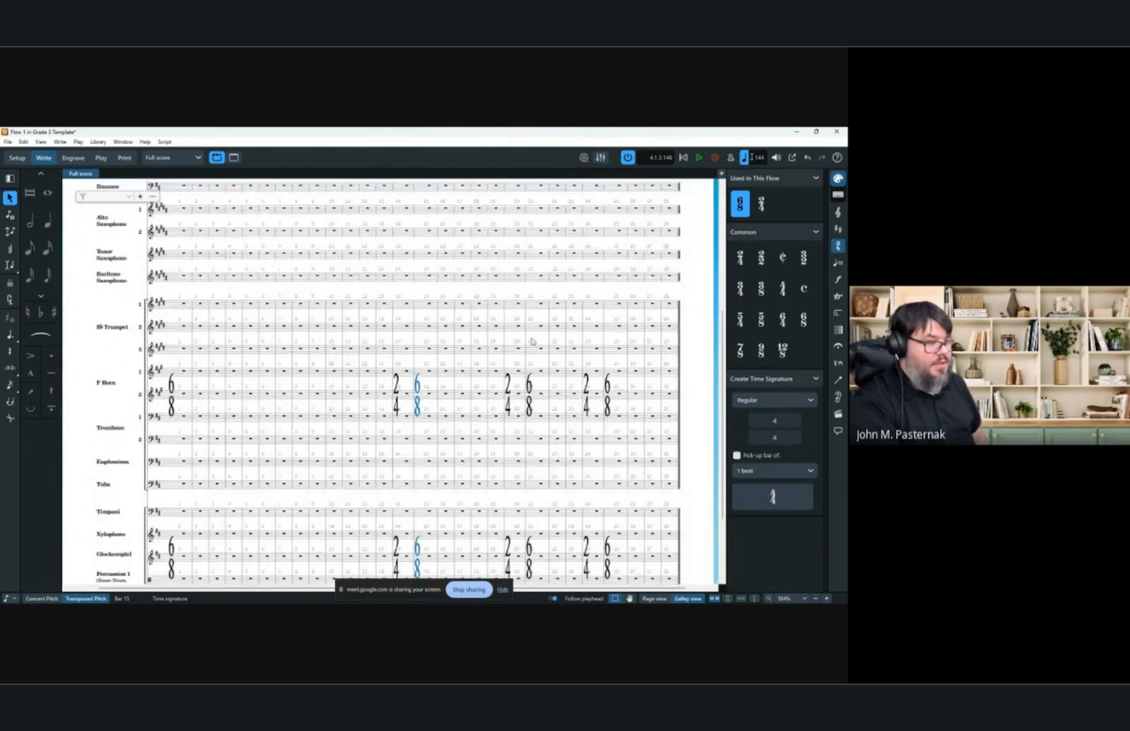
{"action": "scroll", "coordinate": [308, 363], "scroll_direction": "up", "scroll_amount": 3}
{"action": "scroll", "coordinate": [304, 364], "scroll_direction": "up", "scroll_amount": 3}
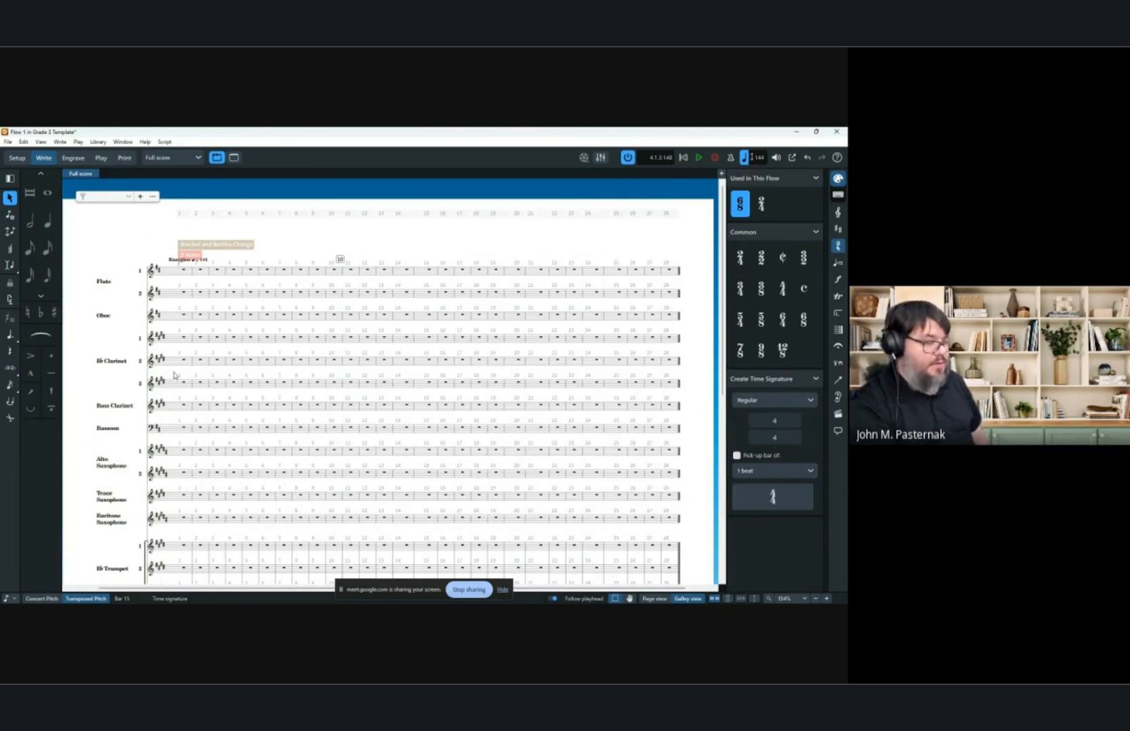
{"action": "scroll", "coordinate": [253, 346], "scroll_direction": "down", "scroll_amount": 5}
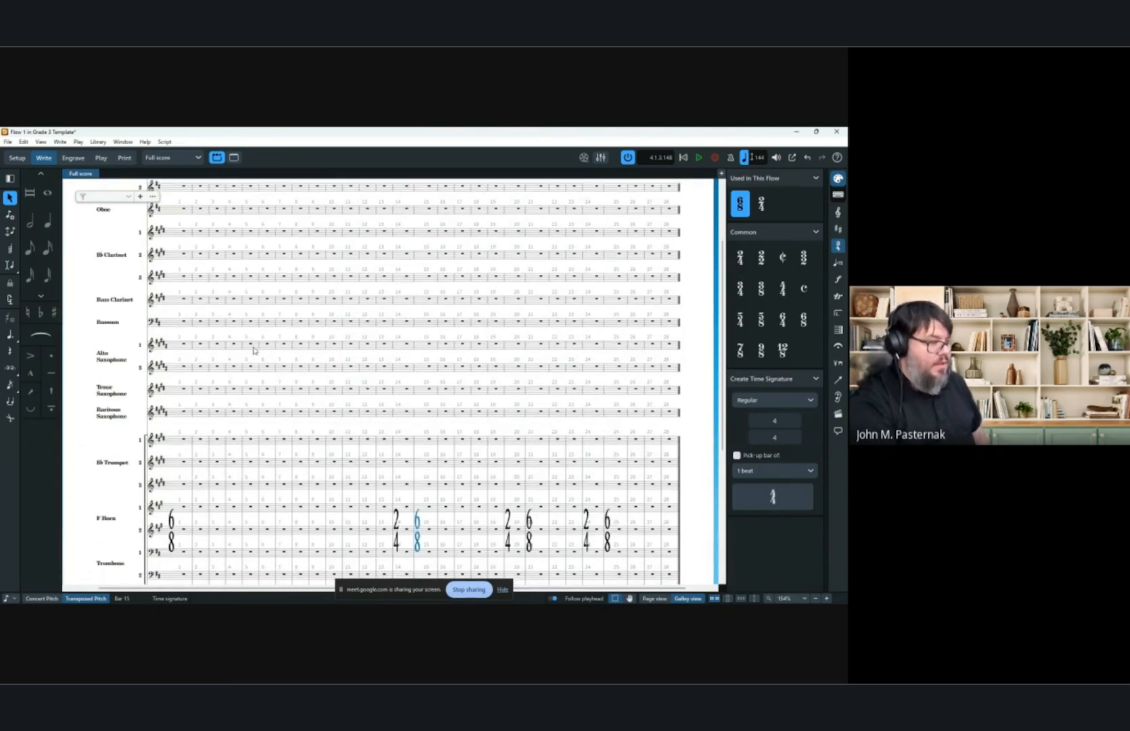
{"action": "scroll", "coordinate": [304, 342], "scroll_direction": "down", "scroll_amount": 2}
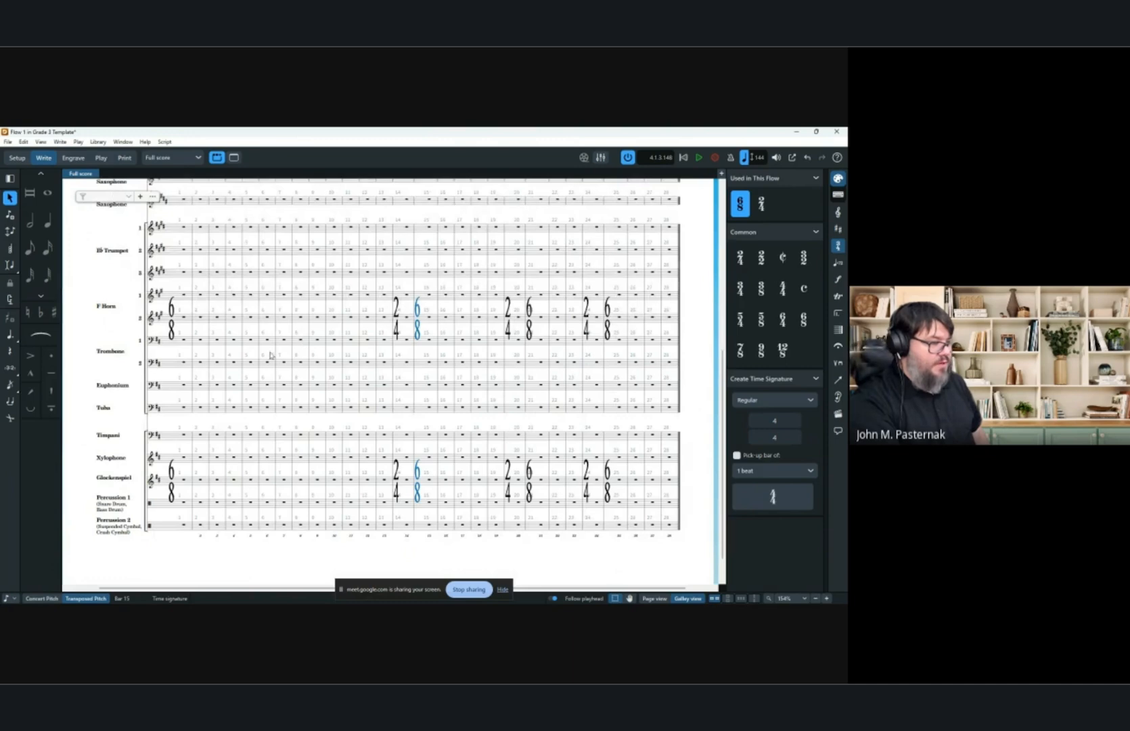
{"action": "scroll", "coordinate": [160, 369], "scroll_direction": "up", "scroll_amount": 2}
{"action": "scroll", "coordinate": [245, 362], "scroll_direction": "left", "scroll_amount": 1}
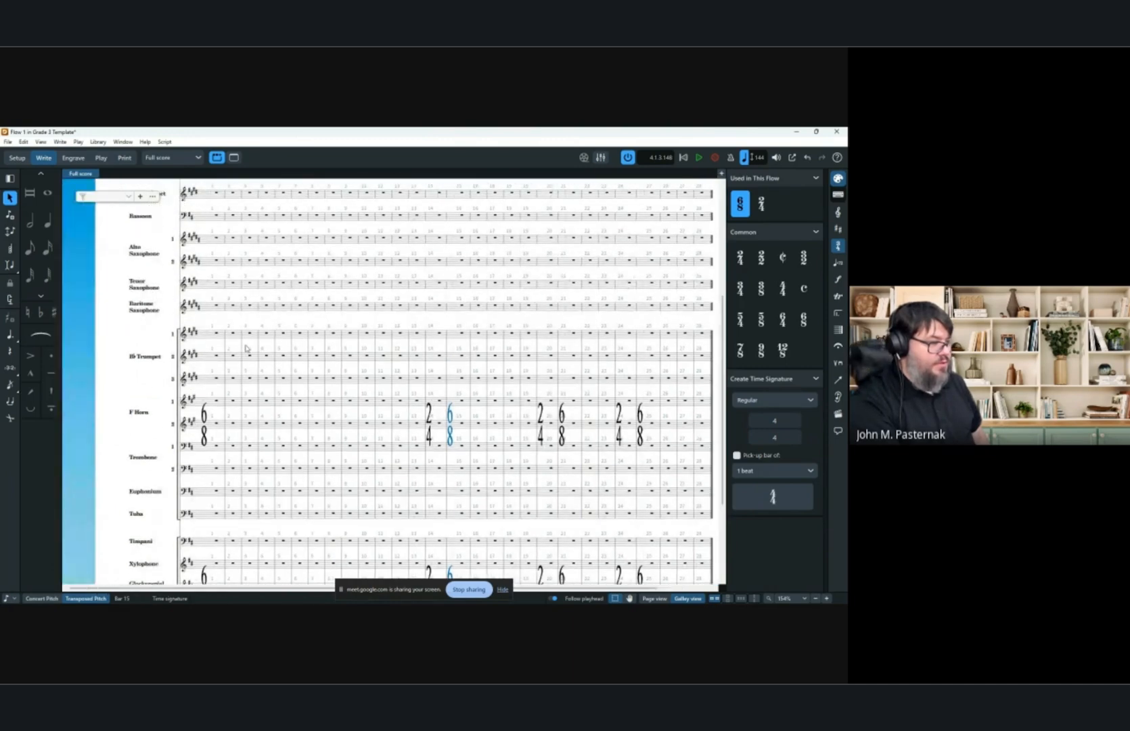
{"action": "scroll", "coordinate": [248, 349], "scroll_direction": "up", "scroll_amount": 4}
{"action": "scroll", "coordinate": [247, 349], "scroll_direction": "up", "scroll_amount": 5}
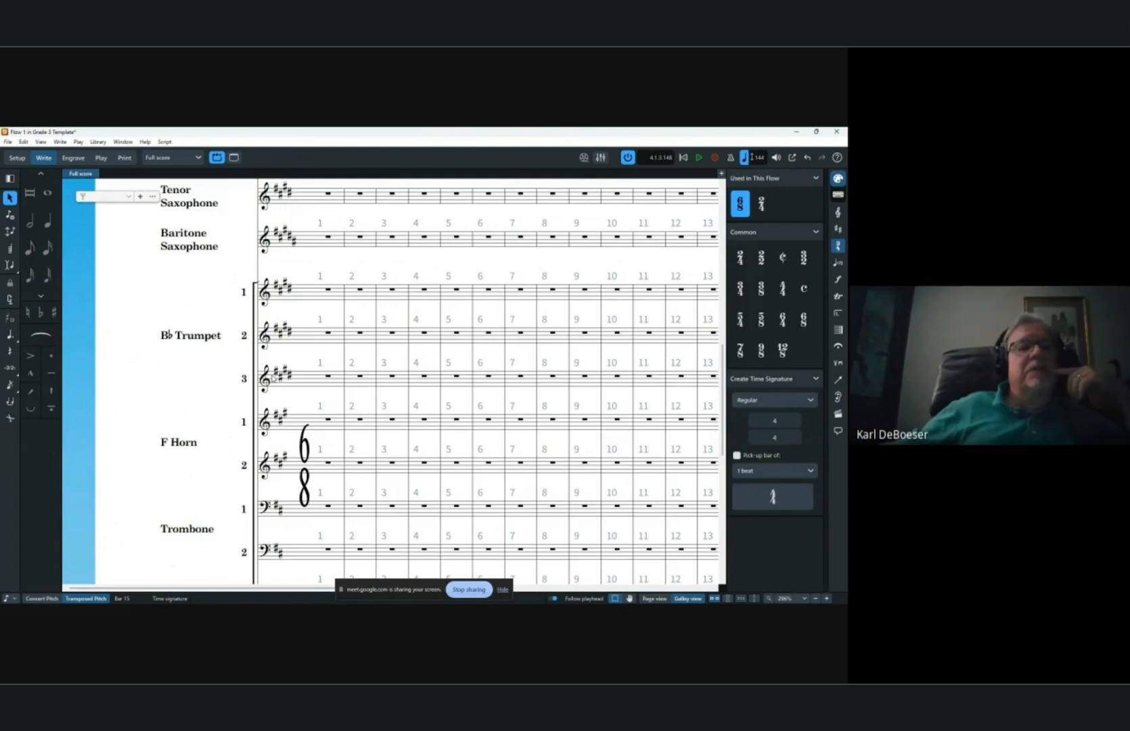
{"action": "key", "text": "Escape"}
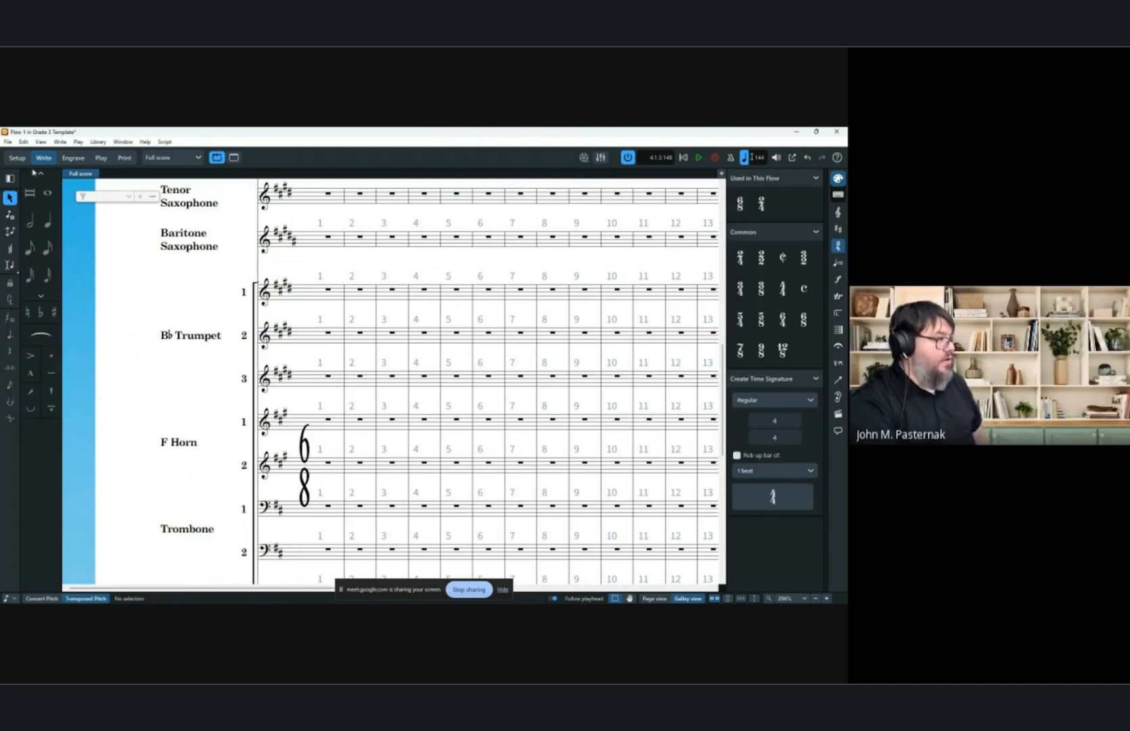
Open the engraving options and browse the slur settings for direction, design, thickness and endpoint positioning.
{"action": "left_click", "coordinate": [98, 141]}
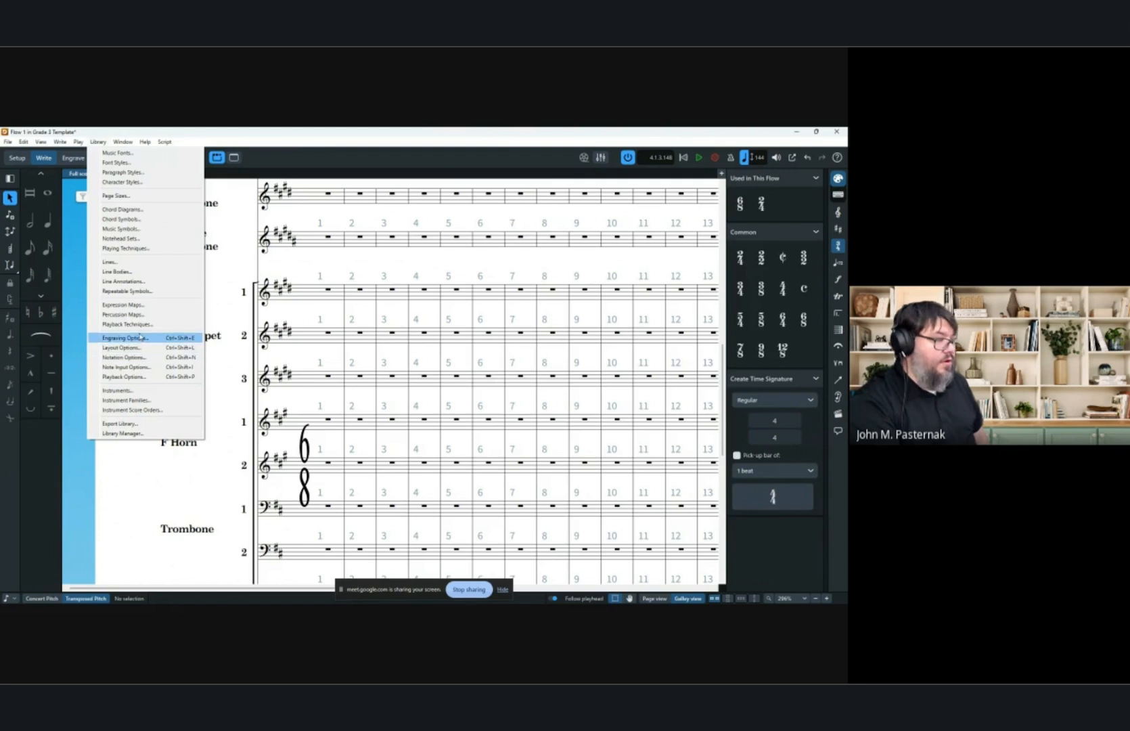
{"action": "left_click", "coordinate": [140, 337]}
{"action": "scroll", "coordinate": [175, 354], "scroll_direction": "down", "scroll_amount": 3}
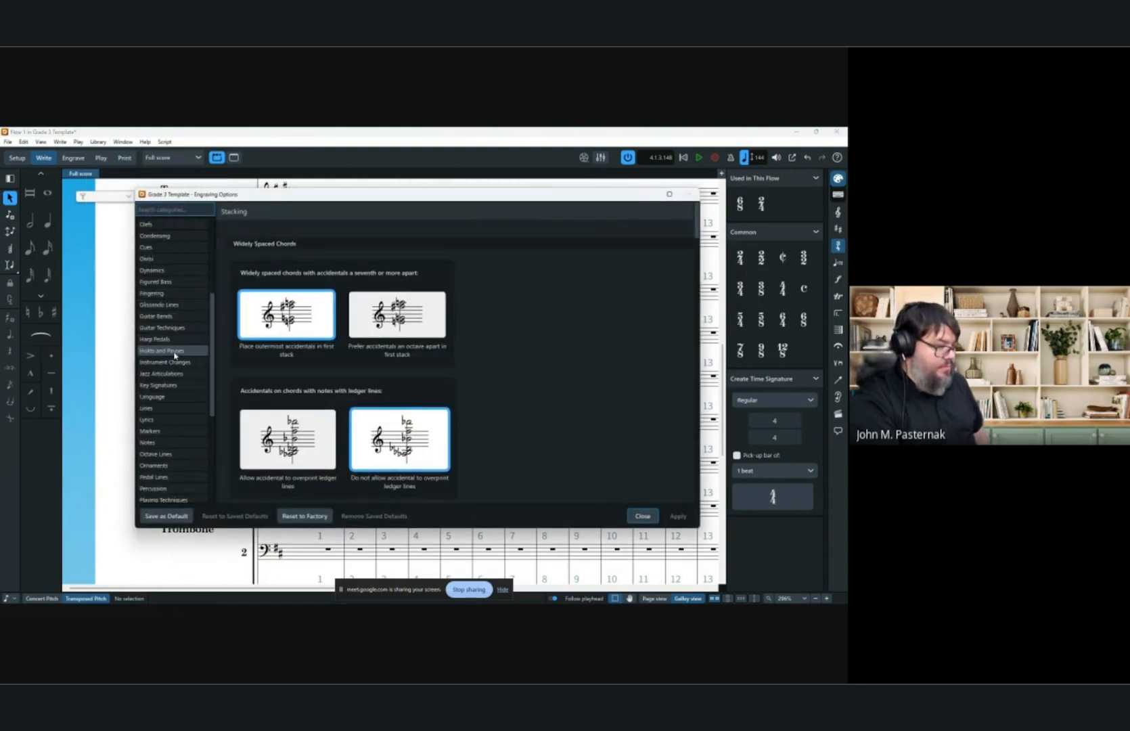
{"action": "scroll", "coordinate": [175, 354], "scroll_direction": "down", "scroll_amount": 3}
{"action": "left_click", "coordinate": [169, 454]}
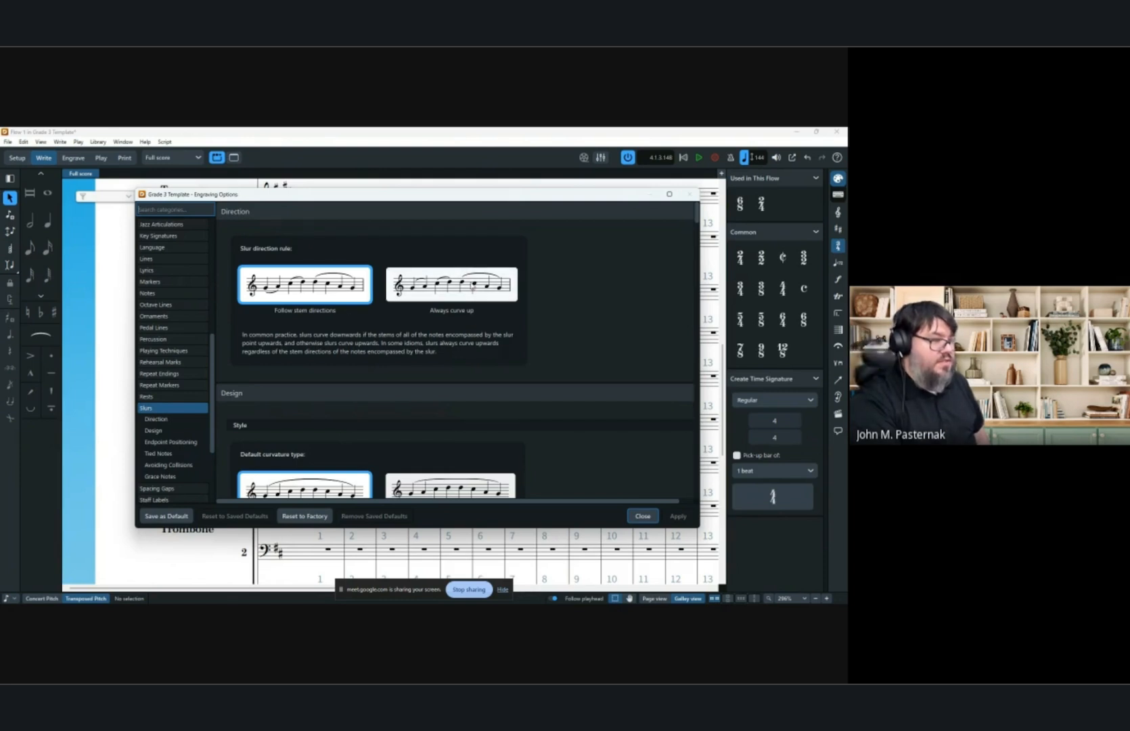
{"action": "scroll", "coordinate": [565, 283], "scroll_direction": "down", "scroll_amount": 4}
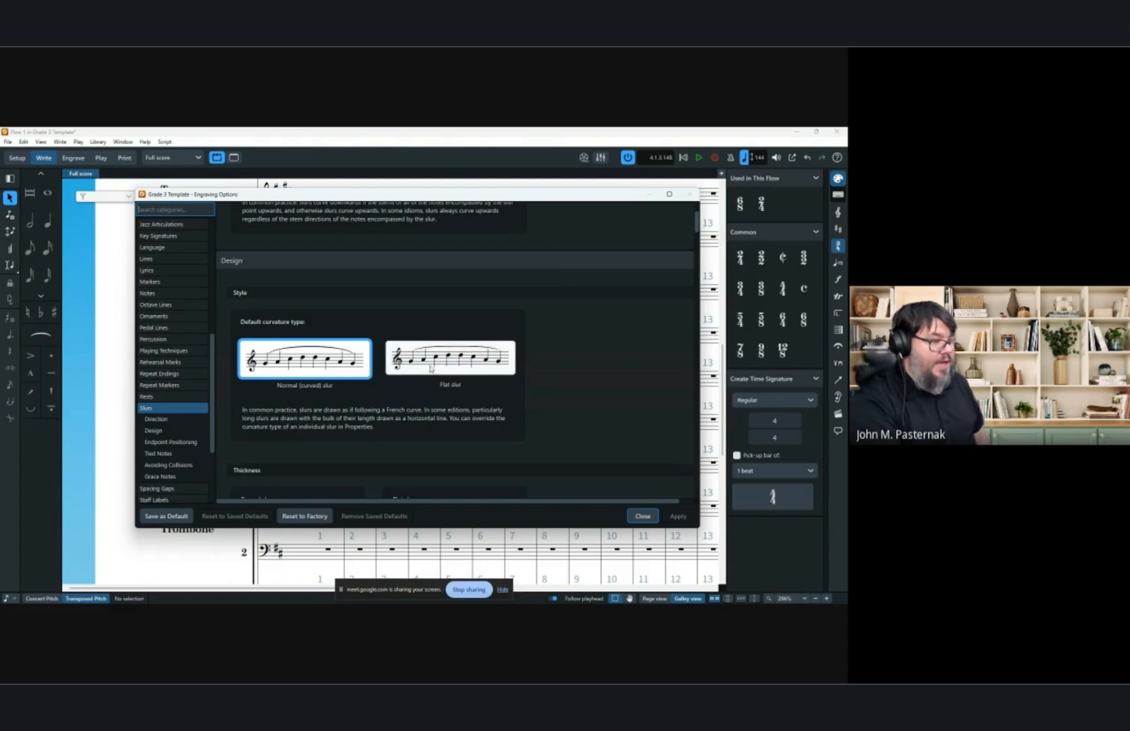
{"action": "scroll", "coordinate": [319, 351], "scroll_direction": "down", "scroll_amount": 5}
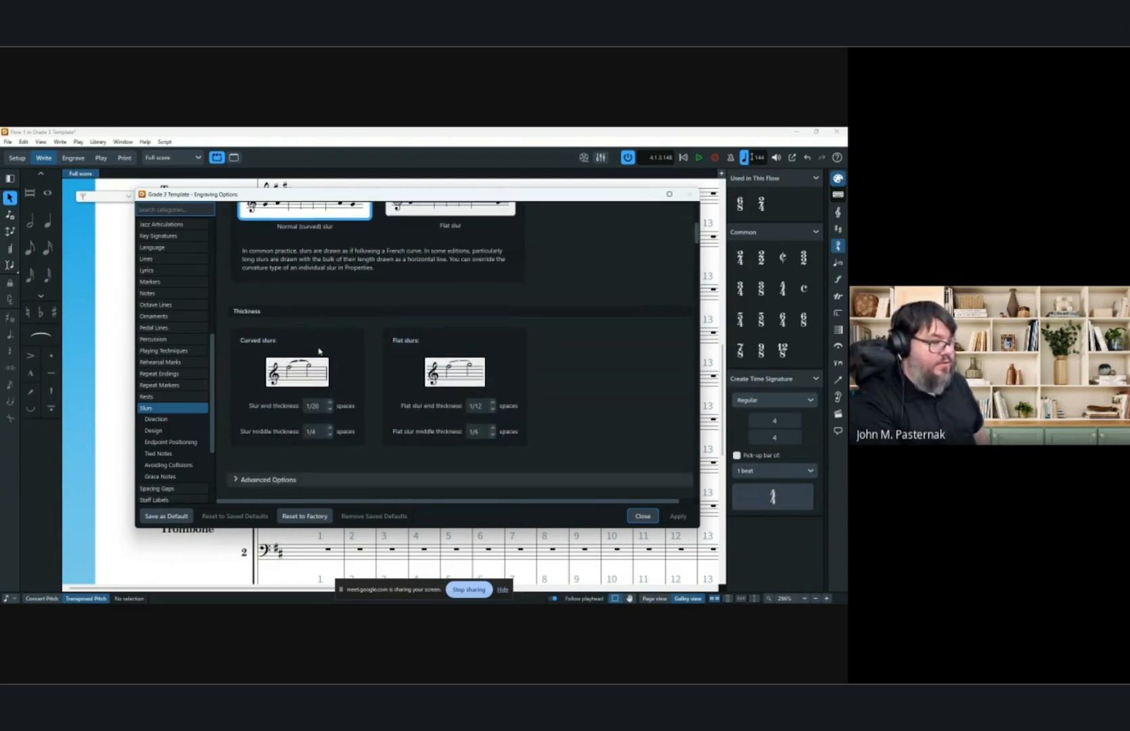
{"action": "scroll", "coordinate": [404, 367], "scroll_direction": "down", "scroll_amount": 1}
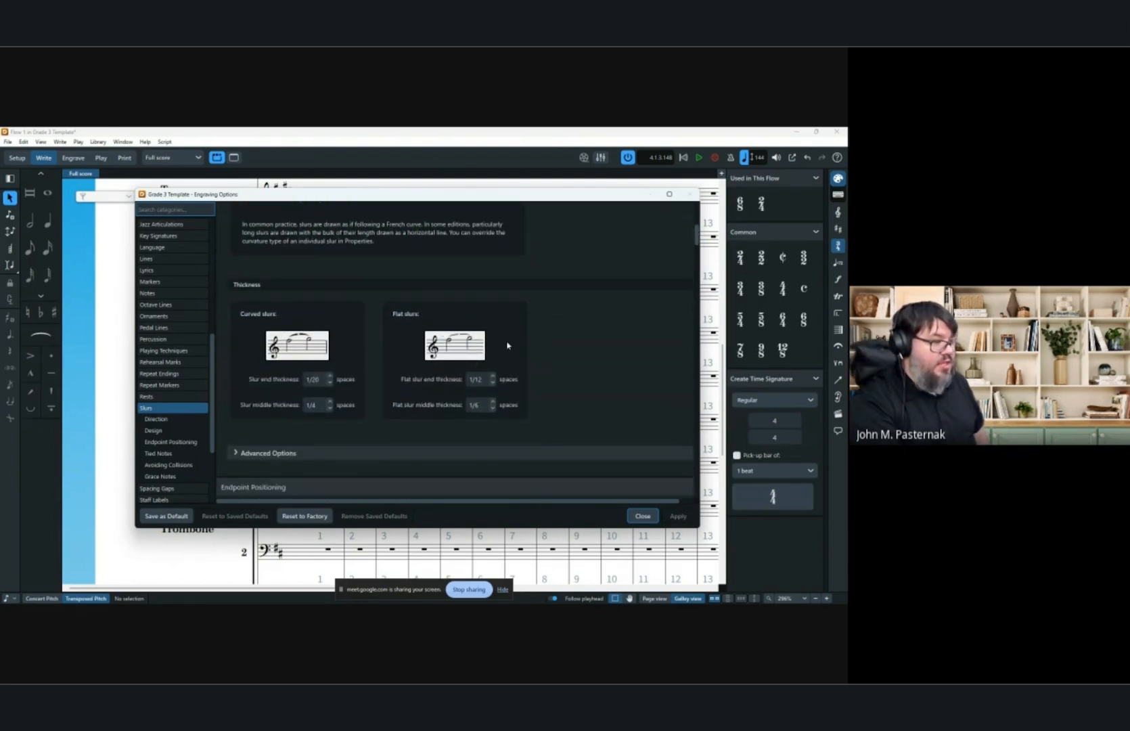
{"action": "scroll", "coordinate": [534, 336], "scroll_direction": "down", "scroll_amount": 8}
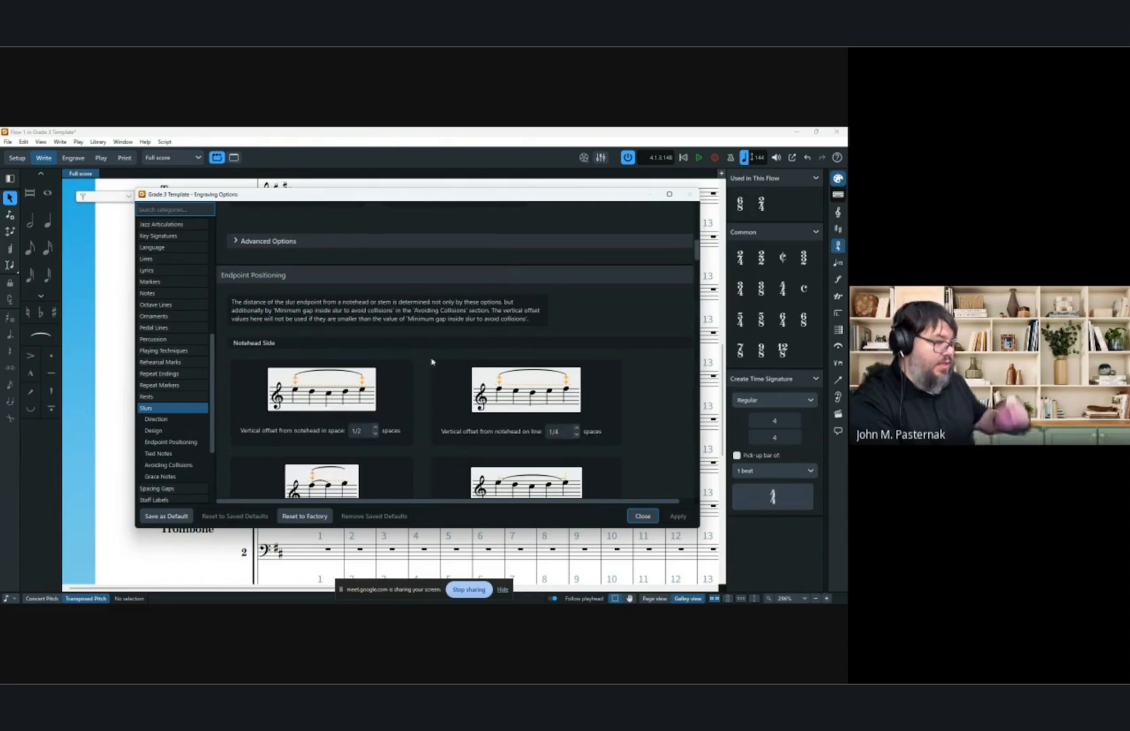
{"action": "scroll", "coordinate": [369, 366], "scroll_direction": "down", "scroll_amount": 10}
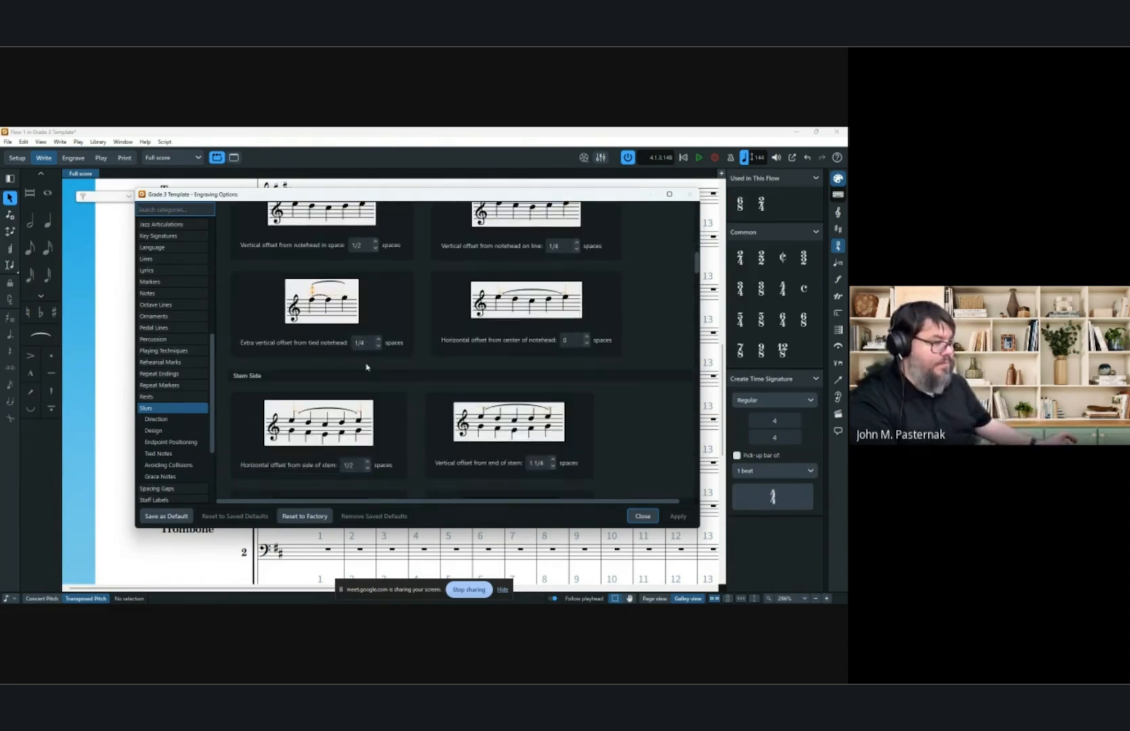
{"action": "scroll", "coordinate": [460, 338], "scroll_direction": "down", "scroll_amount": 10}
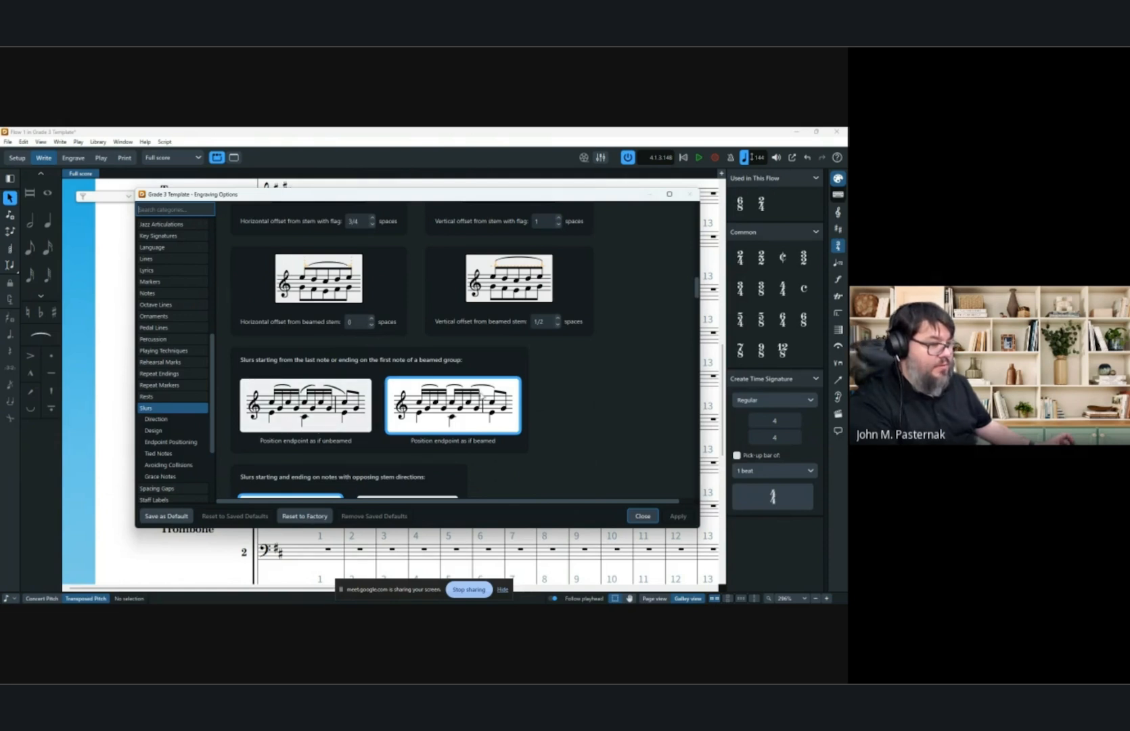
{"action": "scroll", "coordinate": [425, 403], "scroll_direction": "down", "scroll_amount": 15}
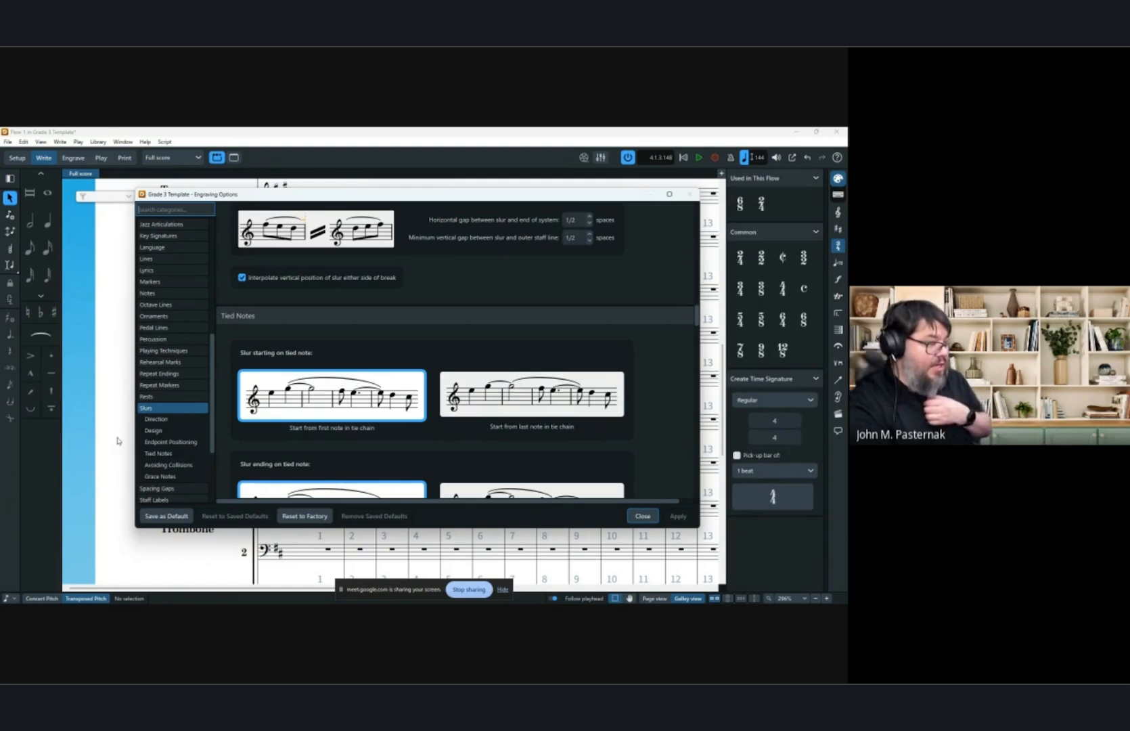
{"action": "scroll", "coordinate": [173, 433], "scroll_direction": "down", "scroll_amount": 3}
Browse the tie engraving options for direction and single-note ties, then close the dialog.
{"action": "left_click", "coordinate": [178, 465]}
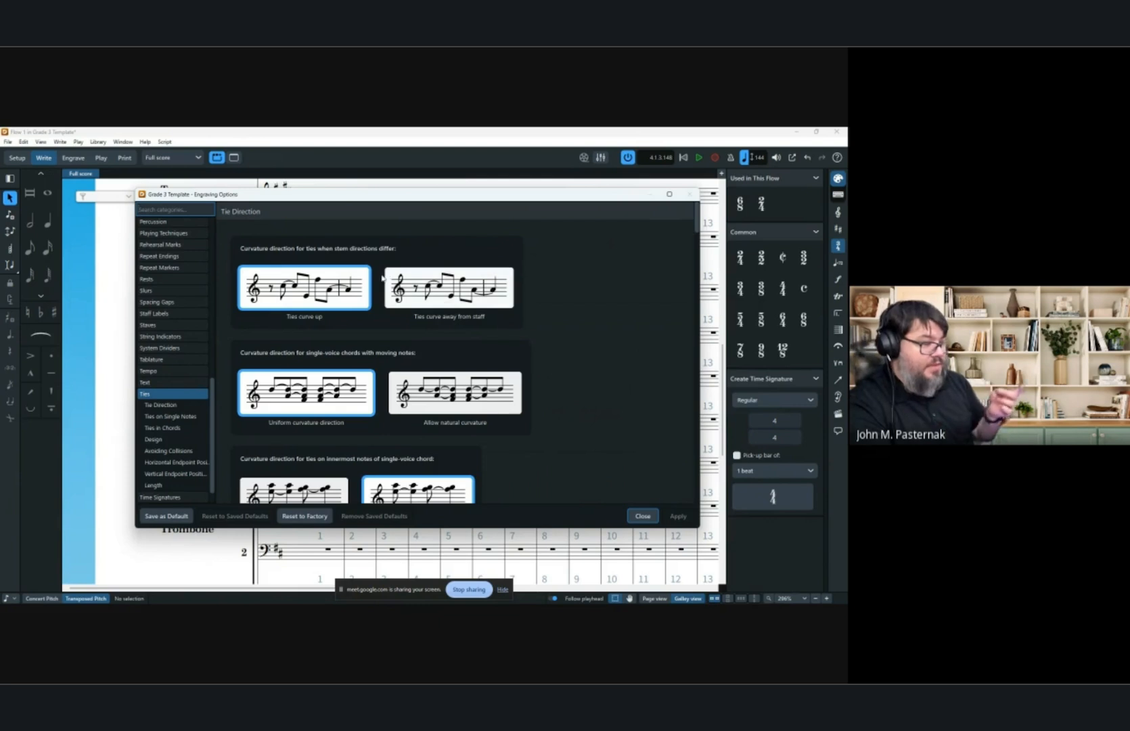
{"action": "scroll", "coordinate": [389, 284], "scroll_direction": "down", "scroll_amount": 2}
{"action": "scroll", "coordinate": [391, 288], "scroll_direction": "down", "scroll_amount": 10}
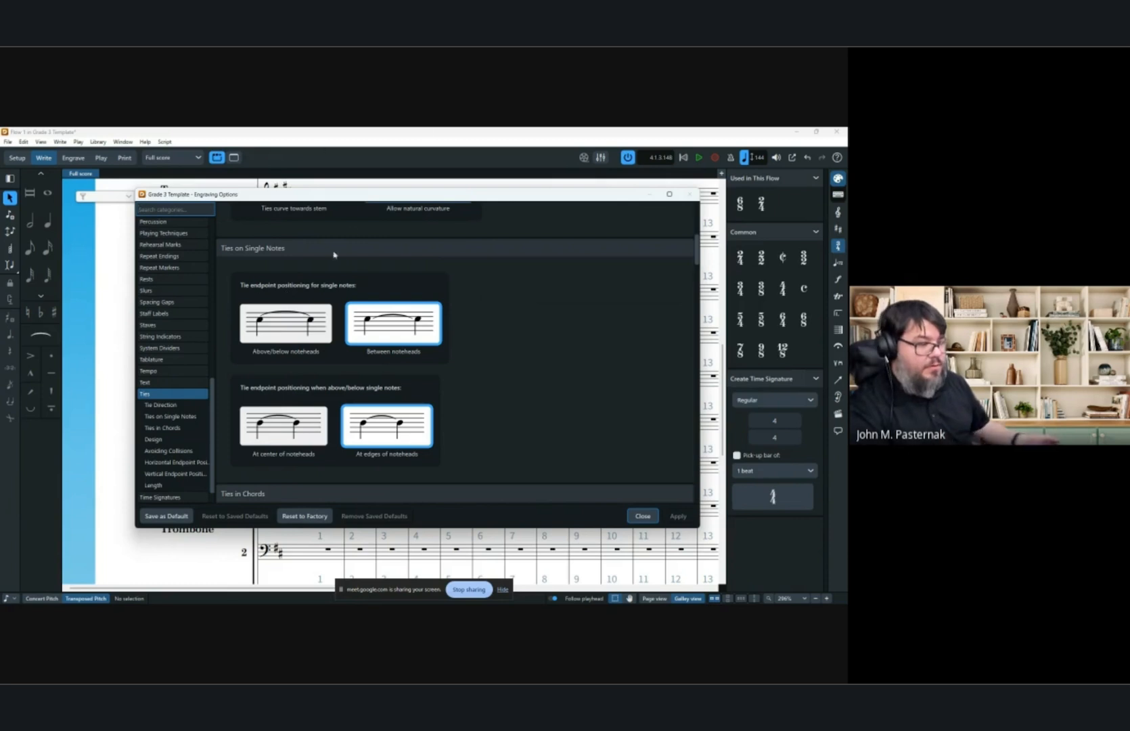
{"action": "left_click", "coordinate": [641, 516]}
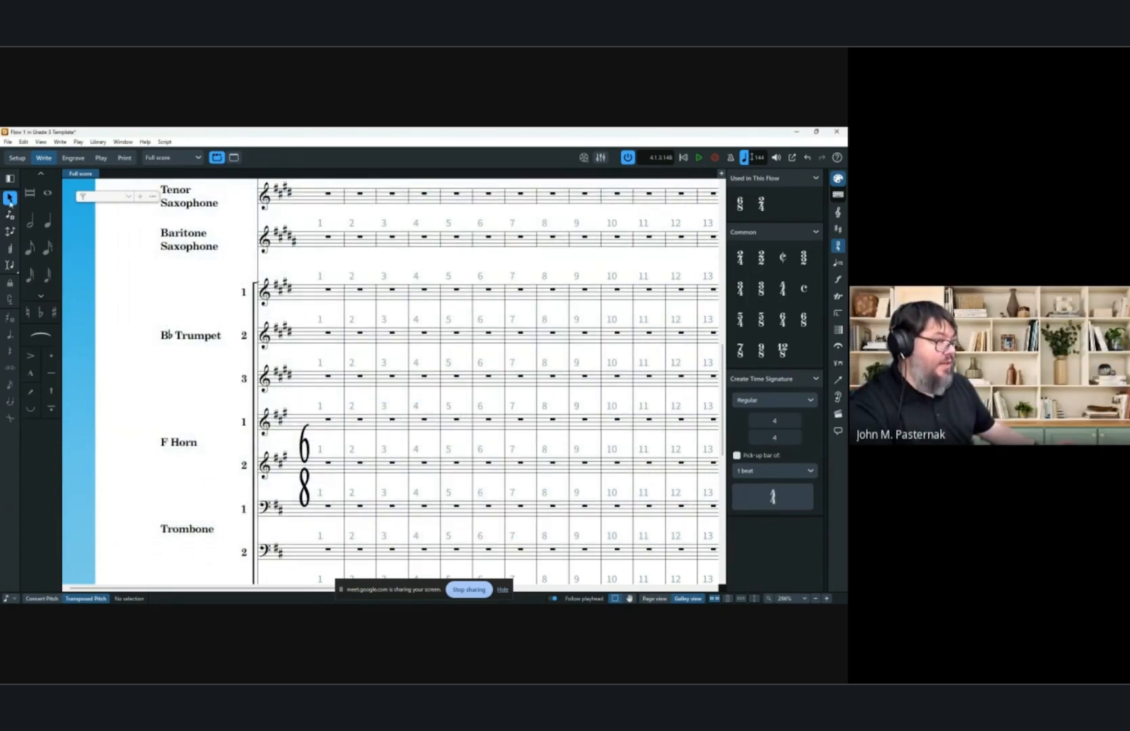
Input a quarter note at the start of trumpet 1's first bar and leave note input.
{"action": "left_click", "coordinate": [47, 220]}
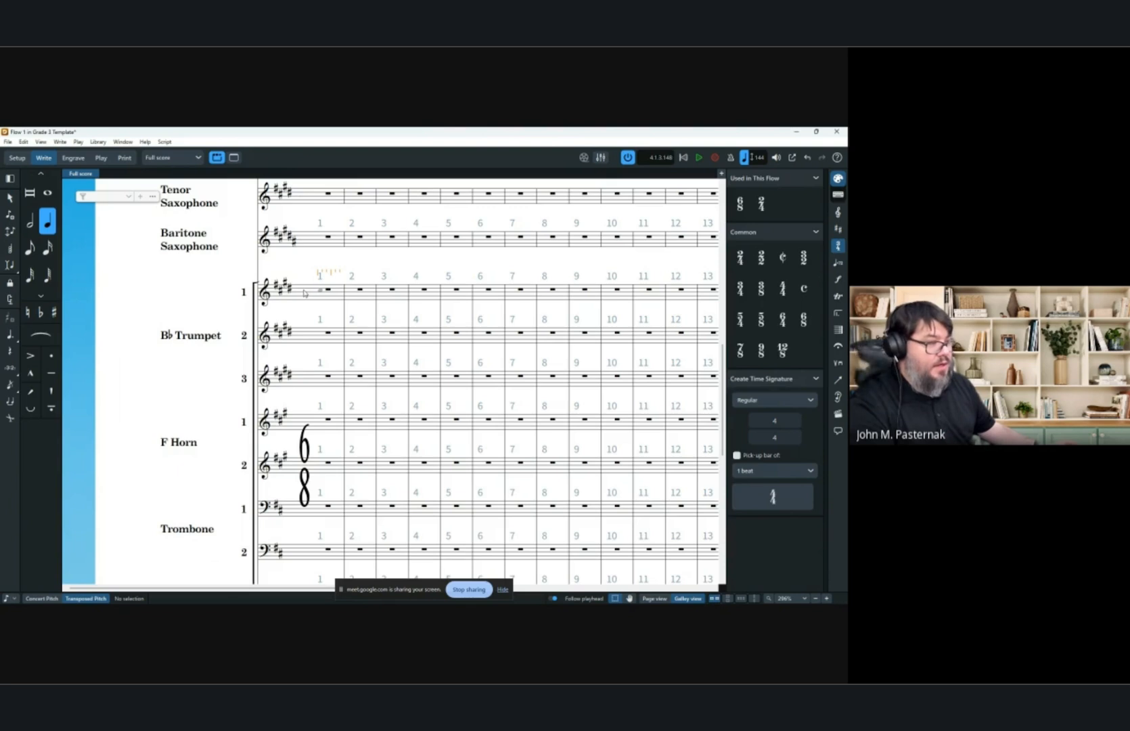
{"action": "left_click", "coordinate": [303, 293]}
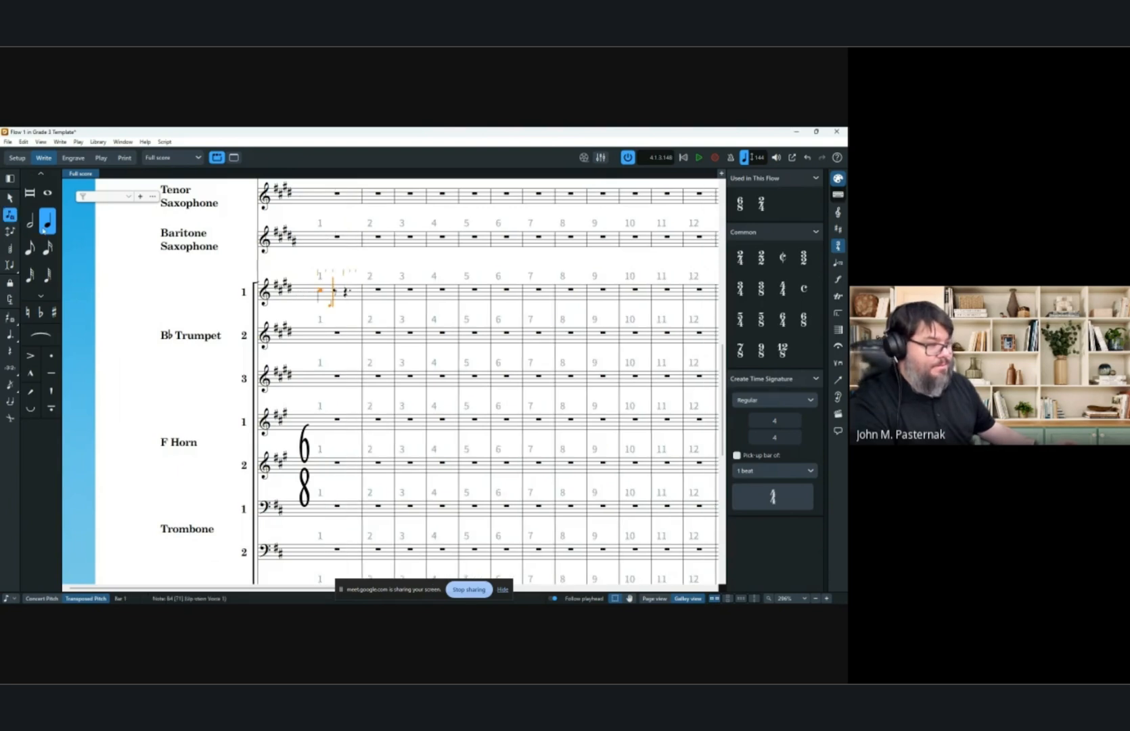
{"action": "left_click", "coordinate": [5, 198]}
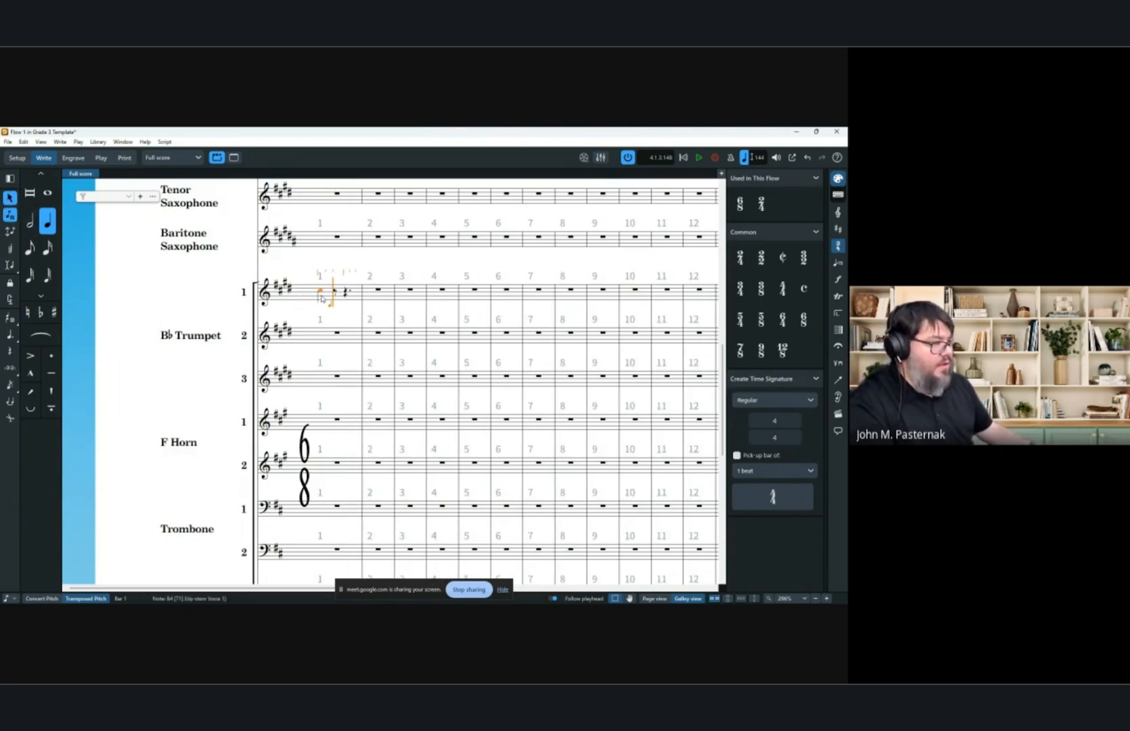
{"action": "key", "text": "Escape"}
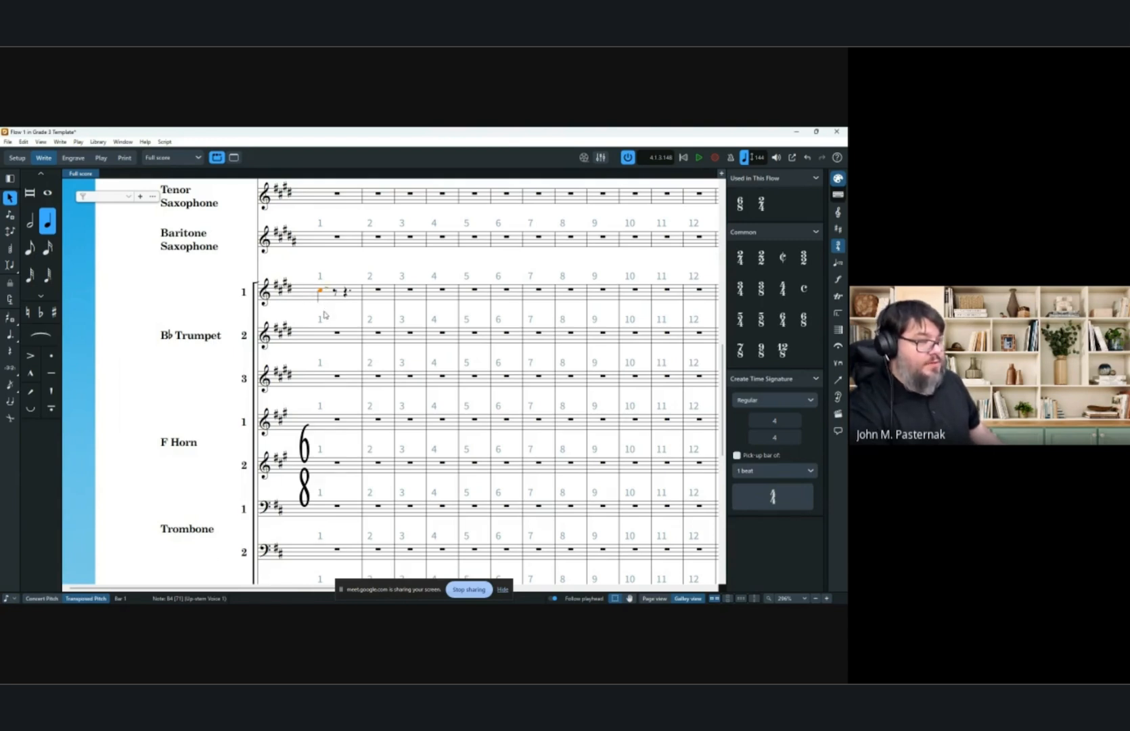
Turn off the laissez vibrer tie on the trumpet 1 note in the note properties.
{"action": "scroll", "coordinate": [333, 288], "scroll_direction": "up", "scroll_amount": 8}
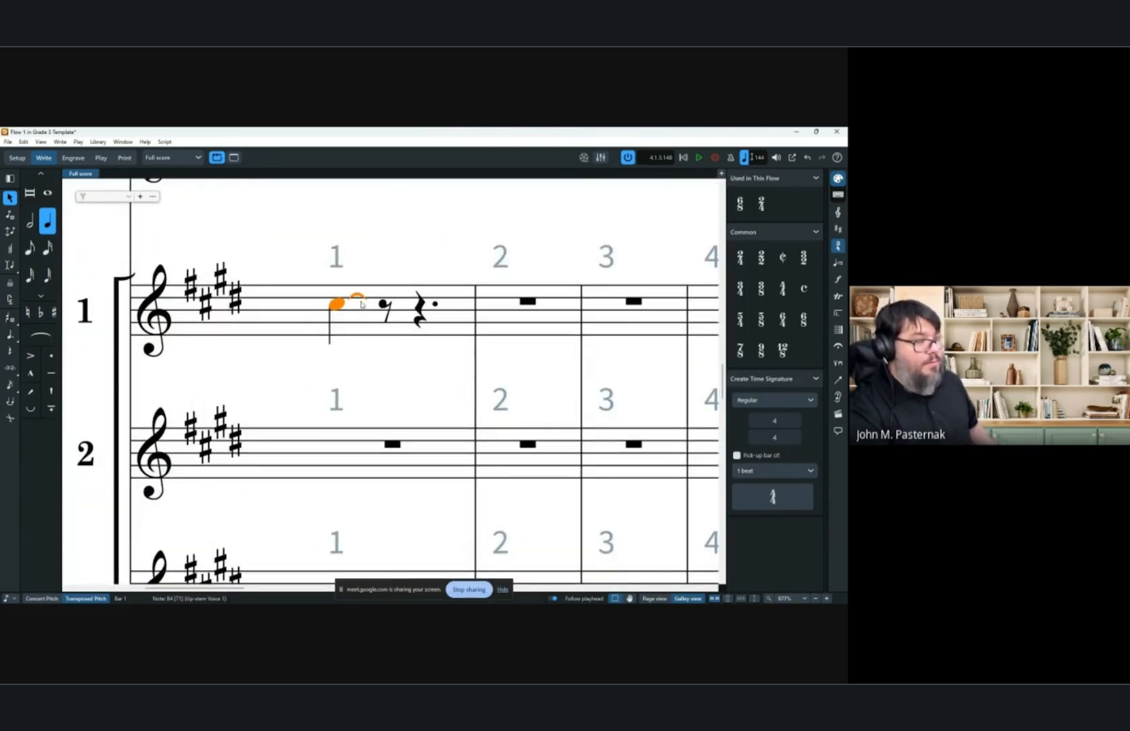
{"action": "left_click", "coordinate": [292, 595]}
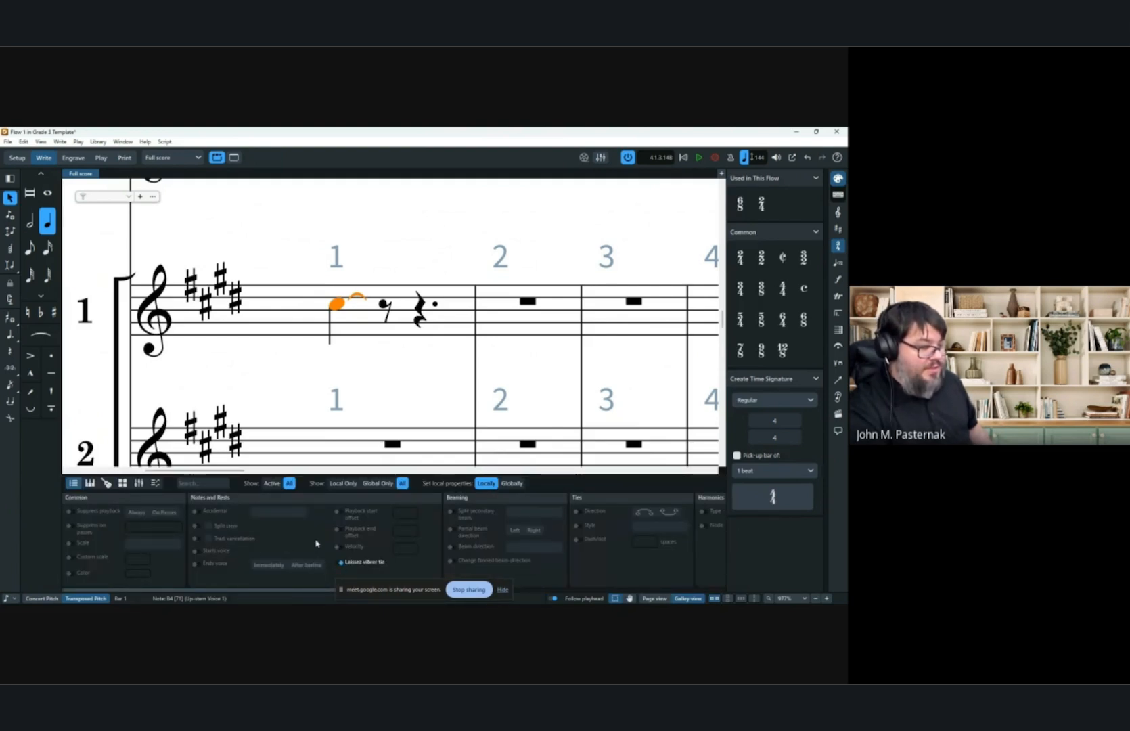
{"action": "left_click", "coordinate": [342, 563]}
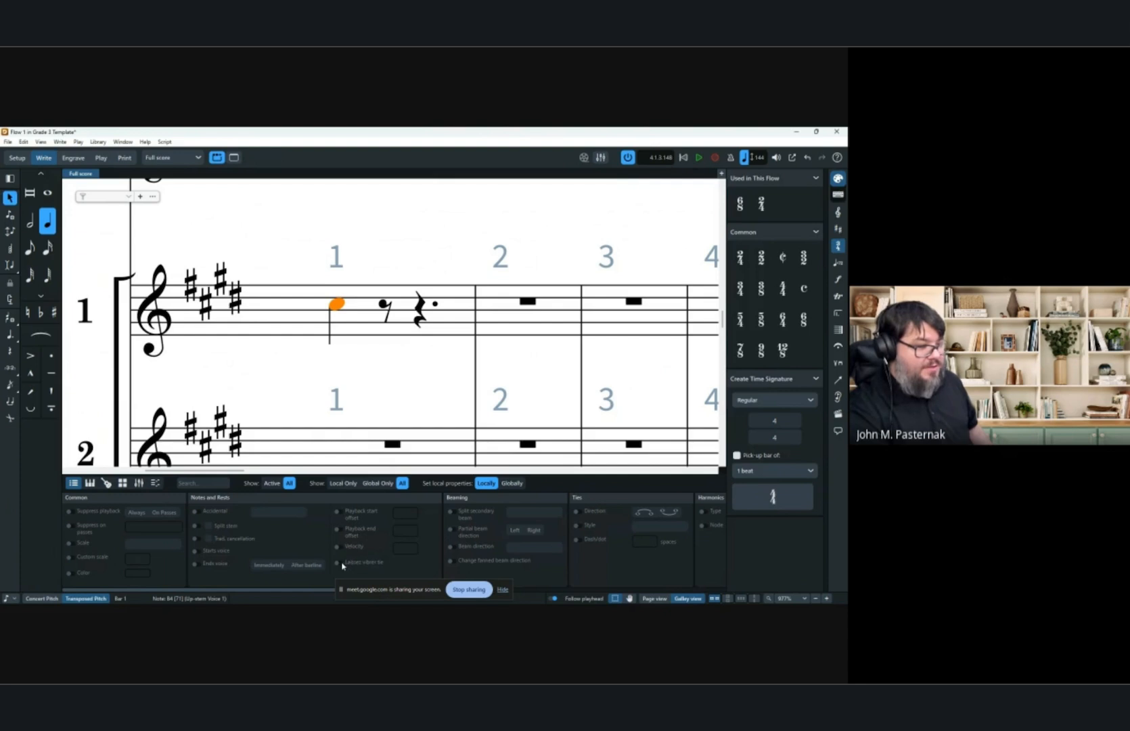
{"action": "left_click", "coordinate": [342, 562]}
{"action": "left_click", "coordinate": [288, 594]}
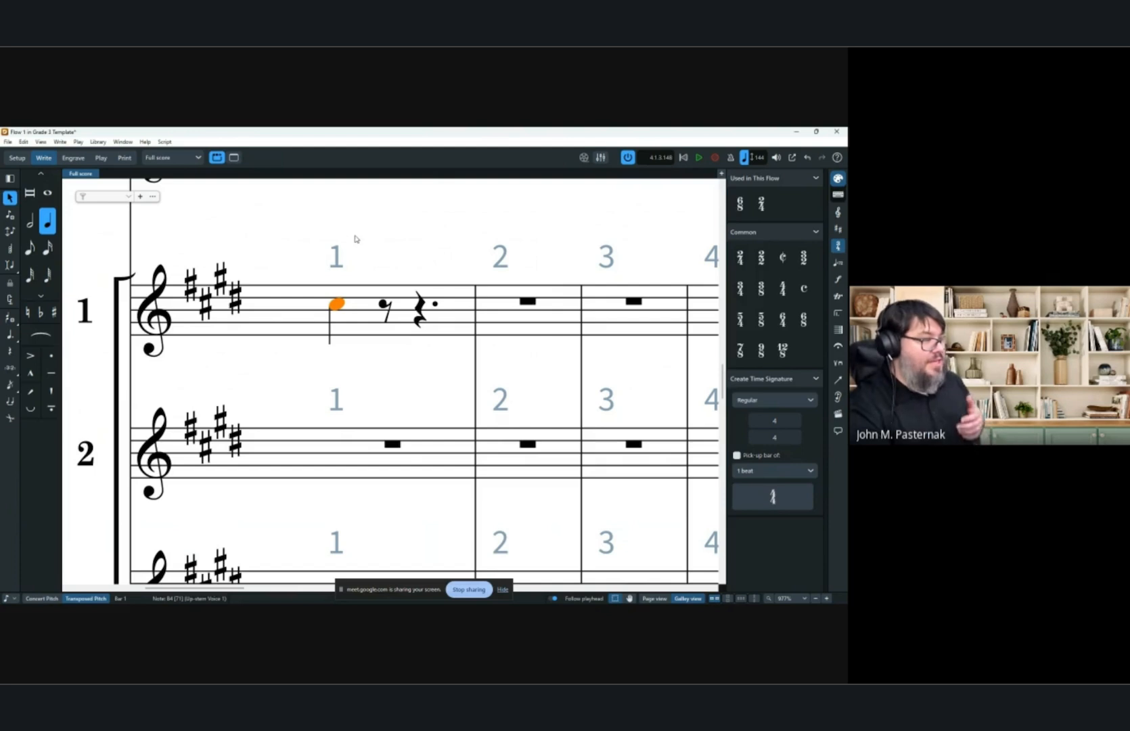
{"action": "key", "text": "Escape"}
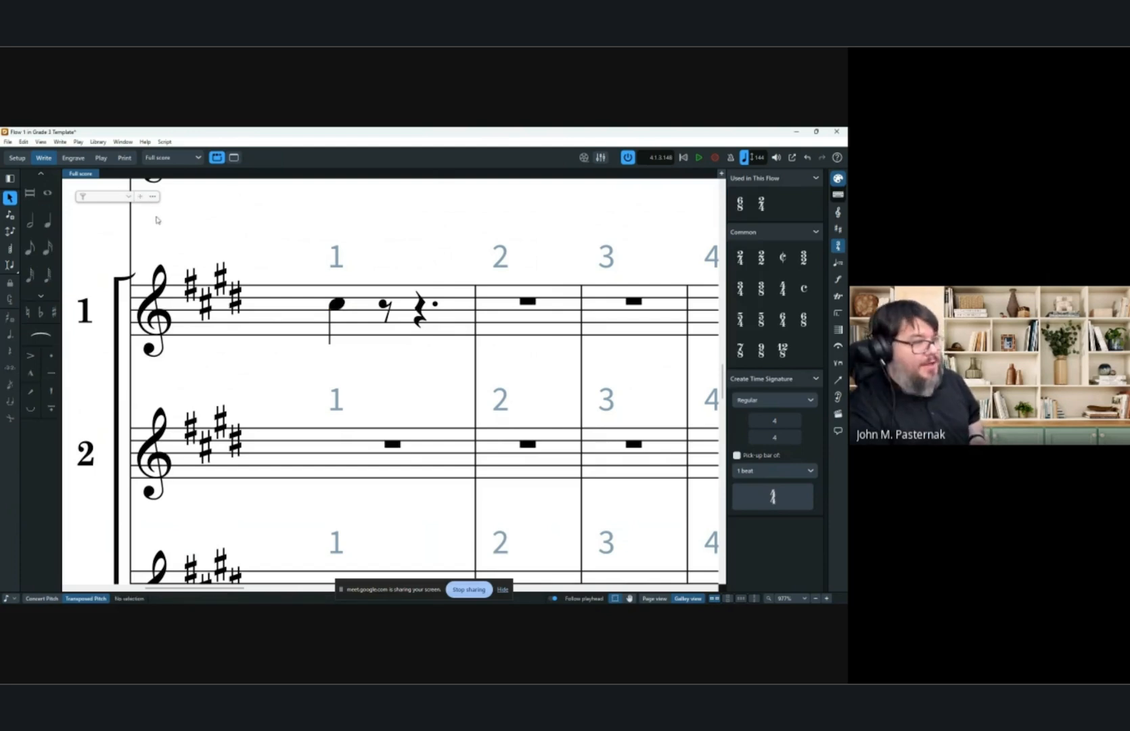
Look up the key command for Toggle Laissez Vibrer Tie in the key command preferences, searching for tie.
{"action": "left_click", "coordinate": [24, 142]}
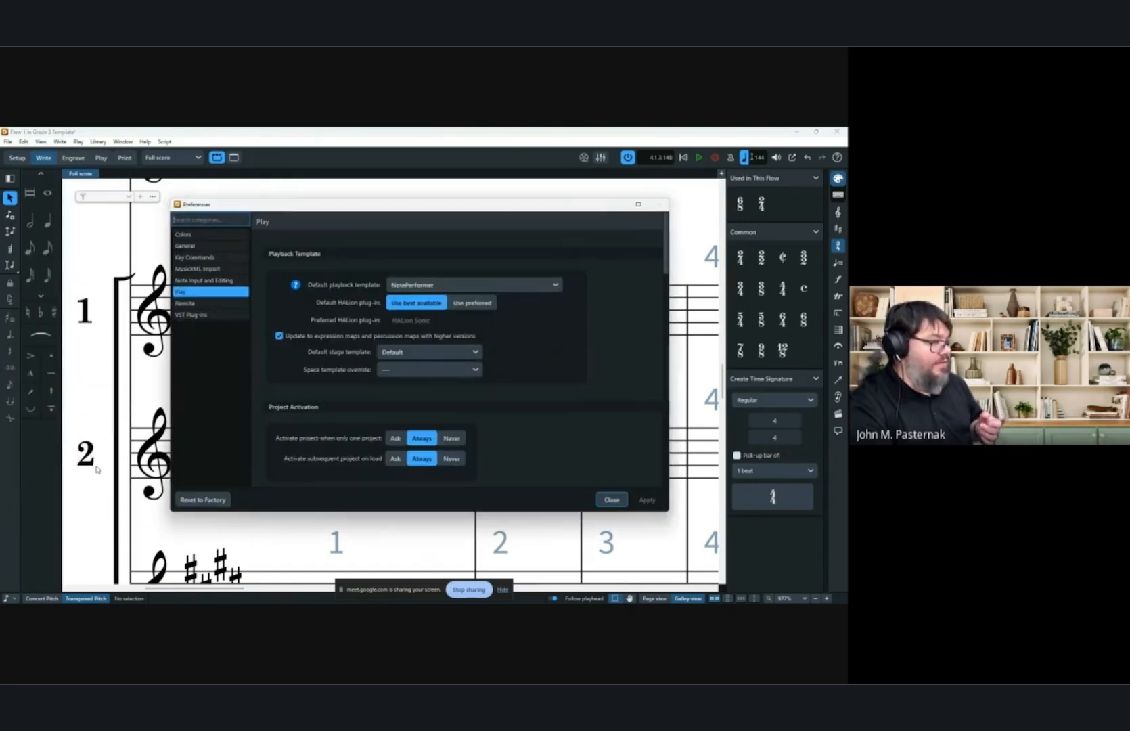
{"action": "left_click", "coordinate": [98, 464]}
{"action": "left_click", "coordinate": [204, 258]}
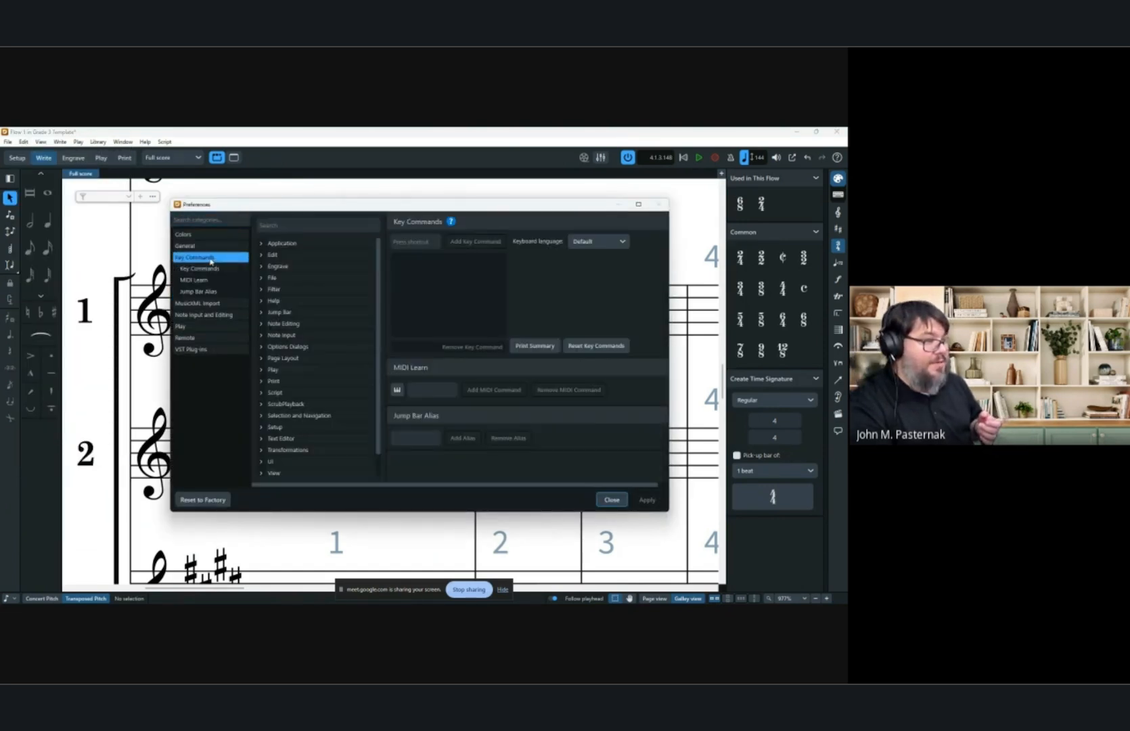
{"action": "scroll", "coordinate": [310, 287], "scroll_direction": "down", "scroll_amount": 1}
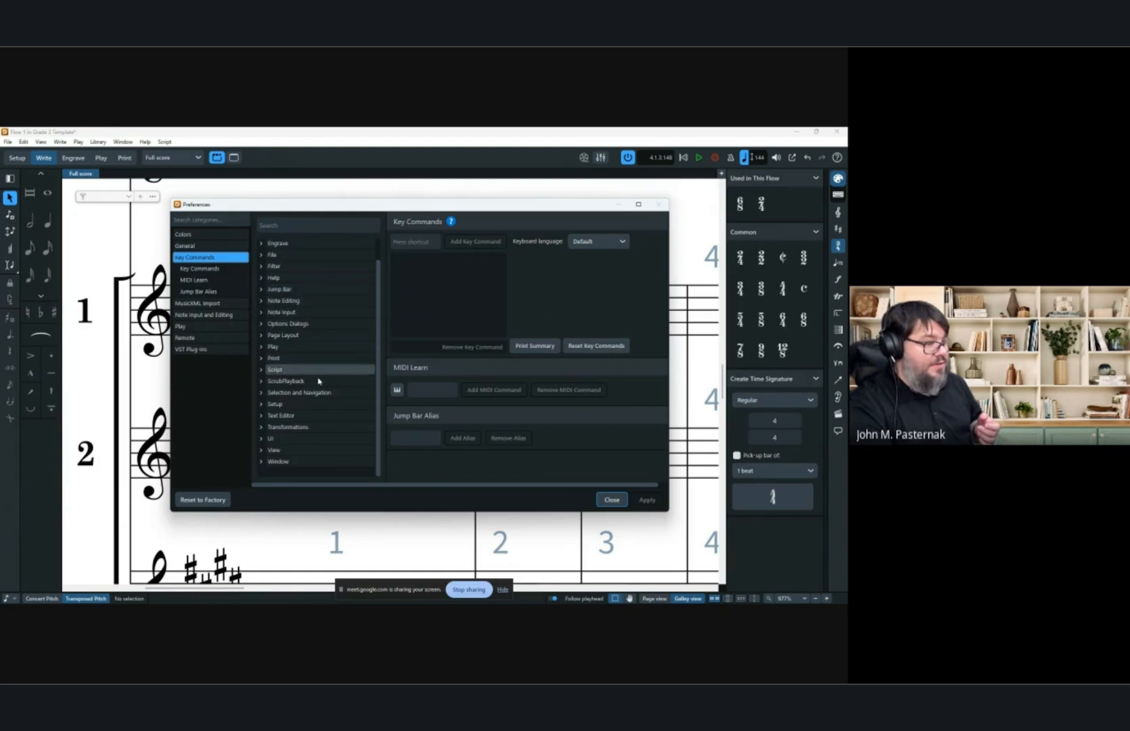
{"action": "scroll", "coordinate": [298, 335], "scroll_direction": "up", "scroll_amount": 1}
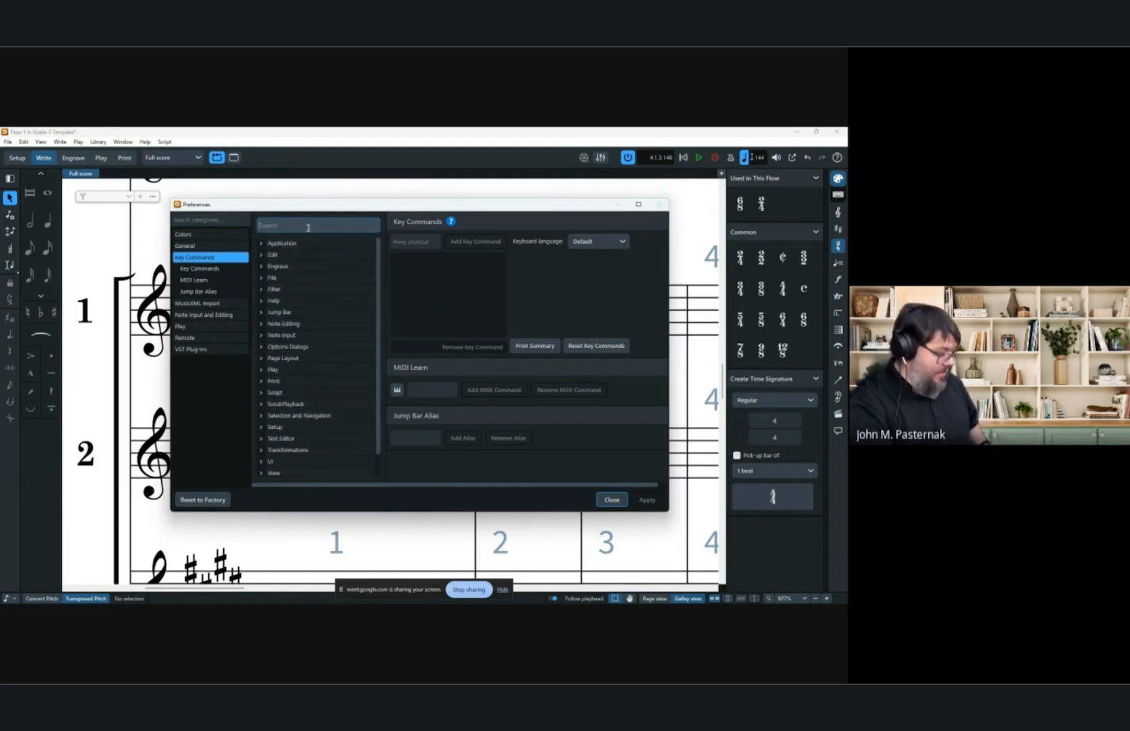
{"action": "type", "text": "vib"}
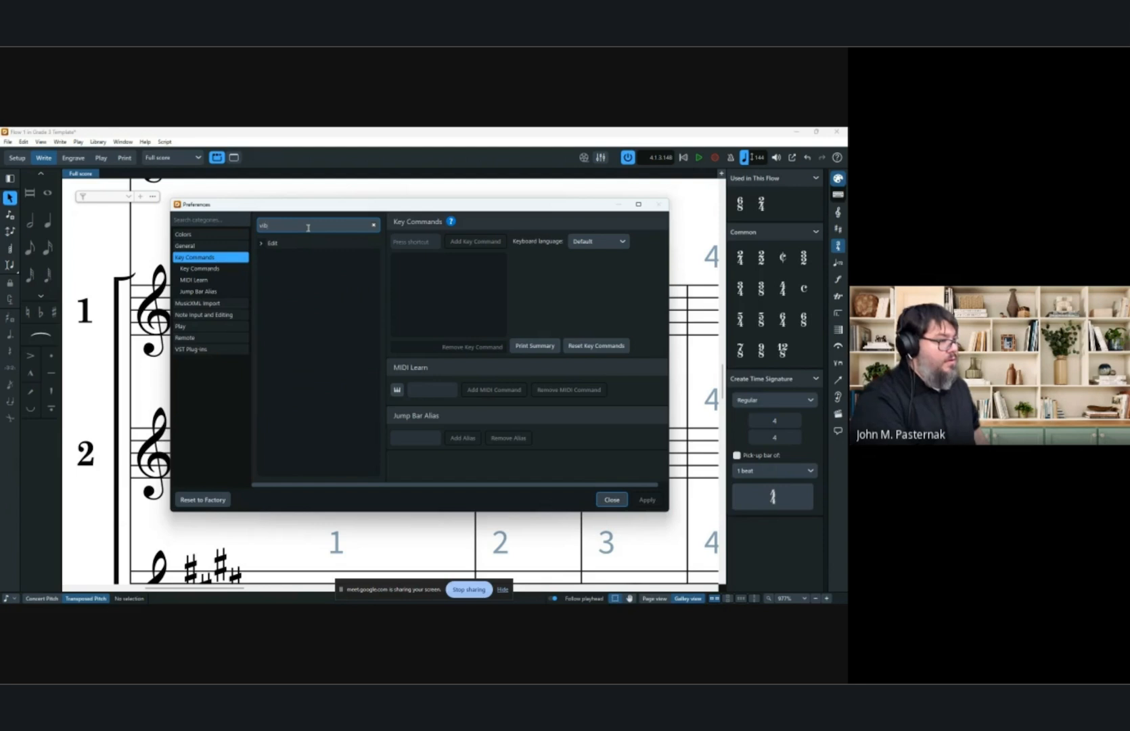
{"action": "key", "text": "BackSpace"}
{"action": "key", "text": "BackSpace"}
{"action": "key", "text": "BackSpace"}
{"action": "type", "text": "tie"}
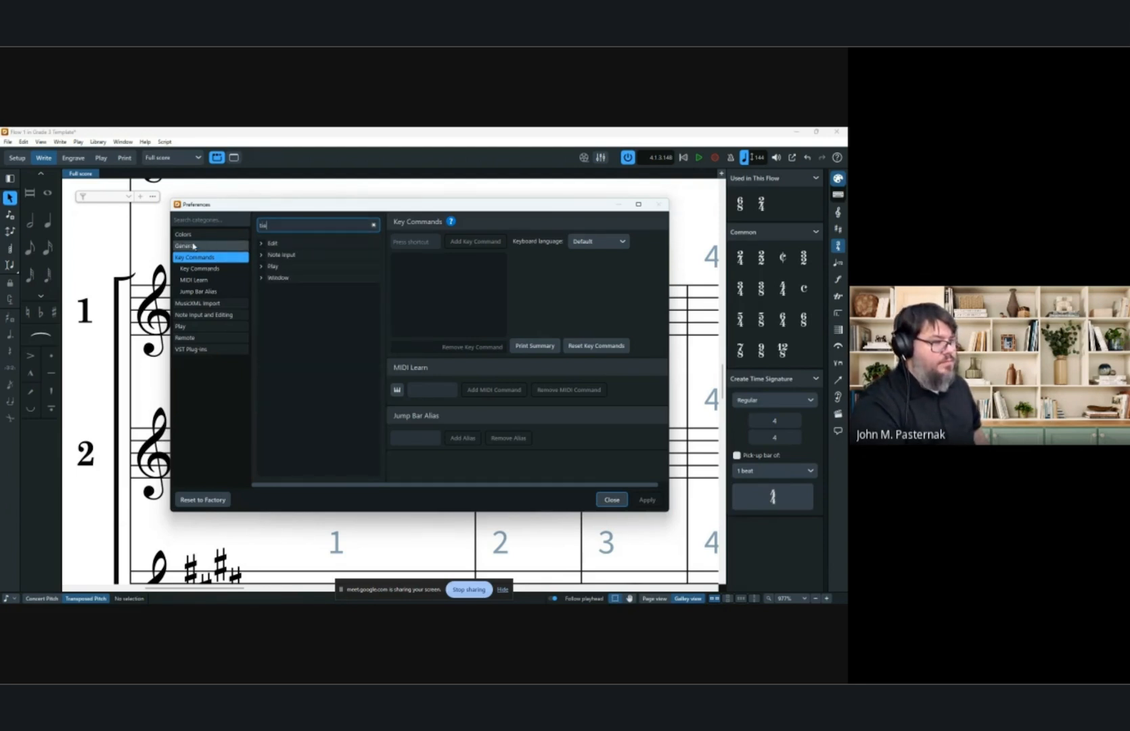
{"action": "left_click", "coordinate": [270, 255]}
{"action": "left_click", "coordinate": [261, 257]}
{"action": "left_click", "coordinate": [261, 256]}
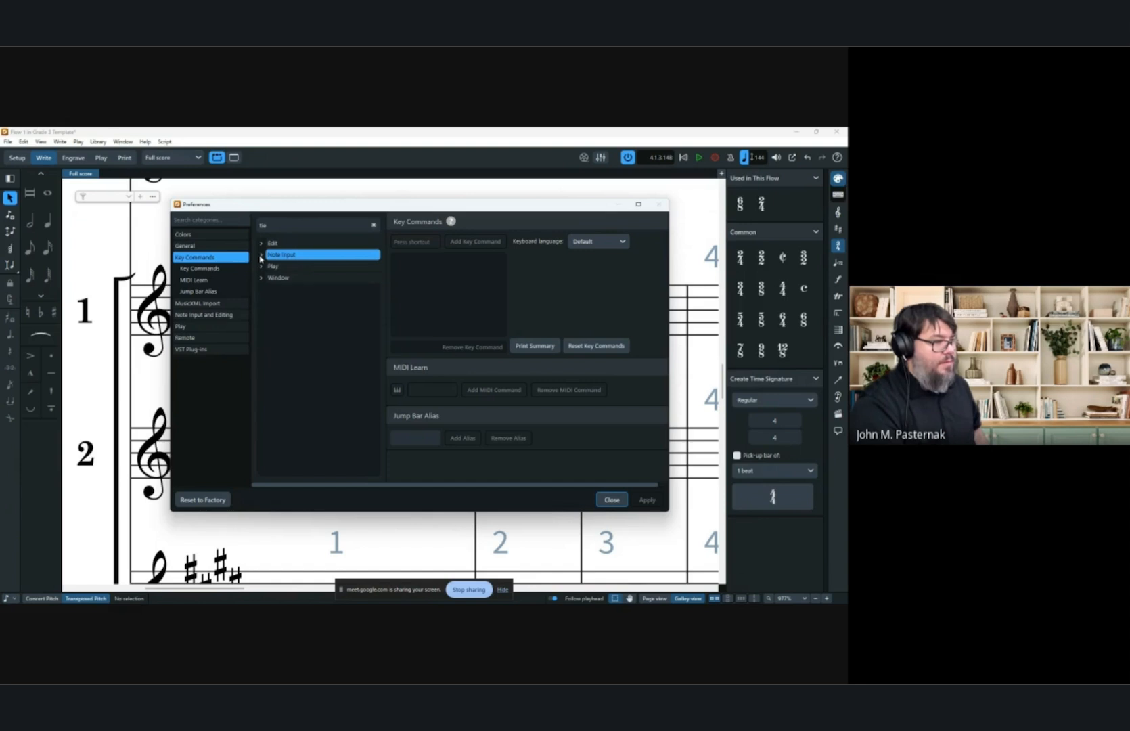
{"action": "left_click", "coordinate": [261, 243]}
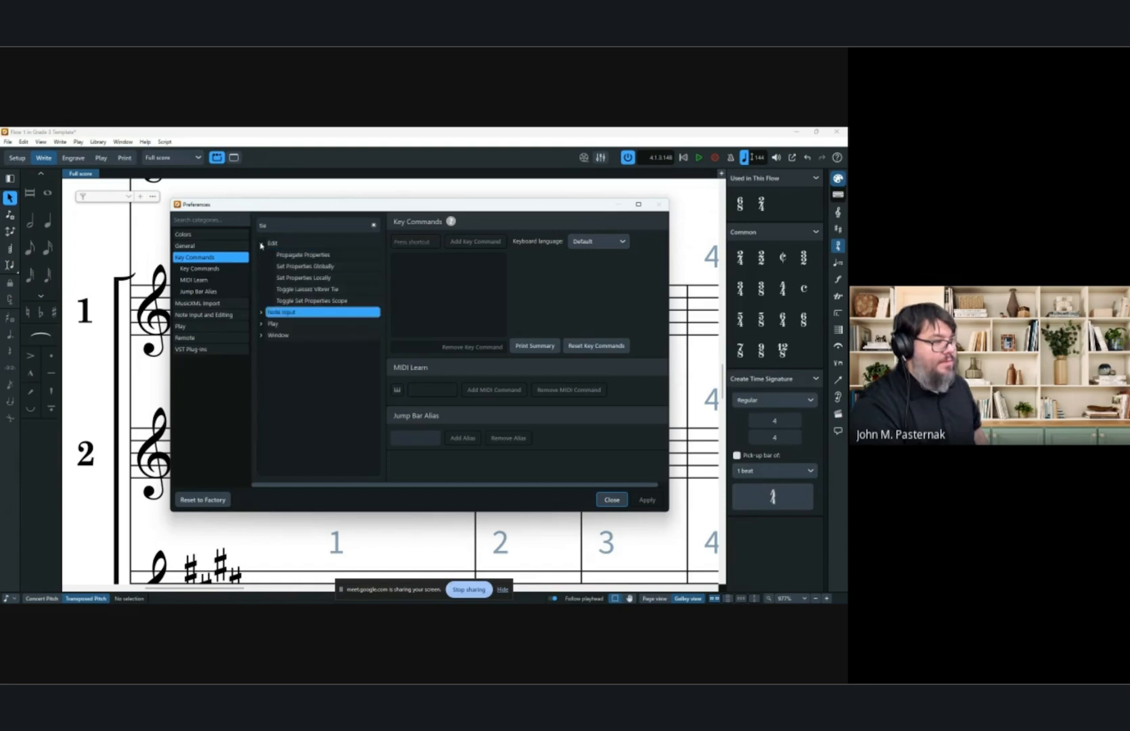
{"action": "left_click", "coordinate": [311, 295]}
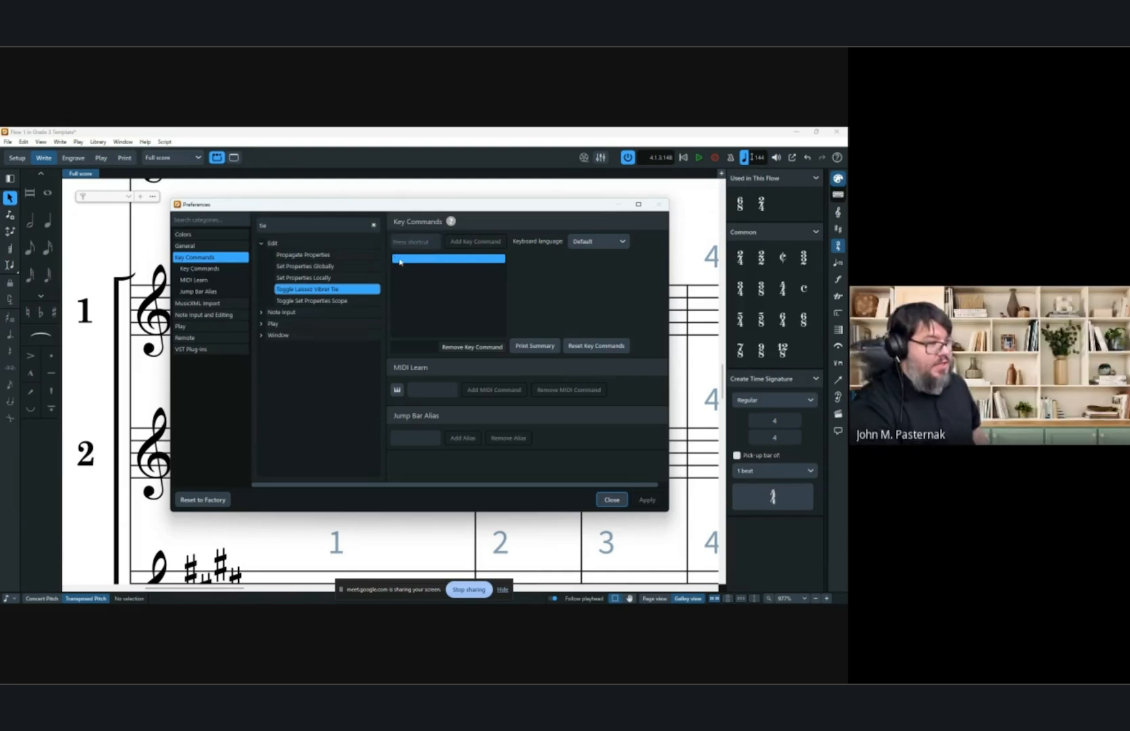
{"action": "left_click", "coordinate": [618, 504]}
Delete the note from trumpet 1's first bar.
{"action": "left_click", "coordinate": [337, 305]}
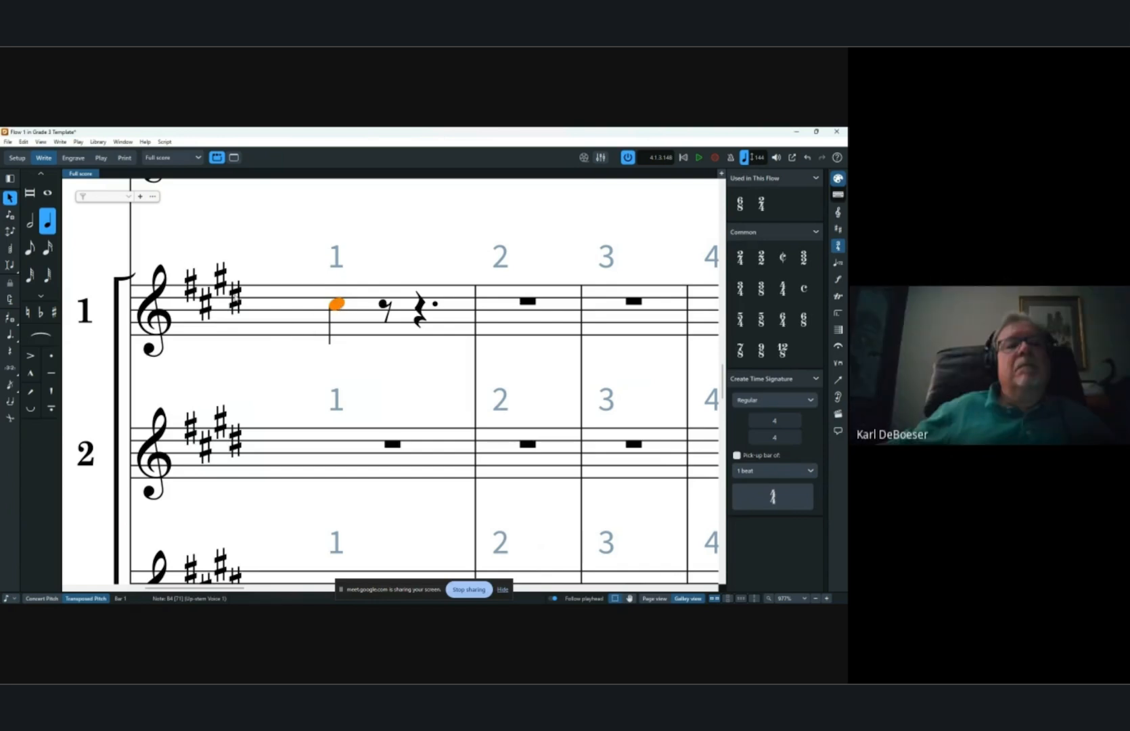
{"action": "key", "text": "Delete"}
{"action": "key", "text": "x"}
{"action": "key", "text": "x"}
{"action": "key", "text": "x"}
{"action": "key", "text": "x"}
{"action": "key", "text": "x"}
{"action": "key", "text": "x"}
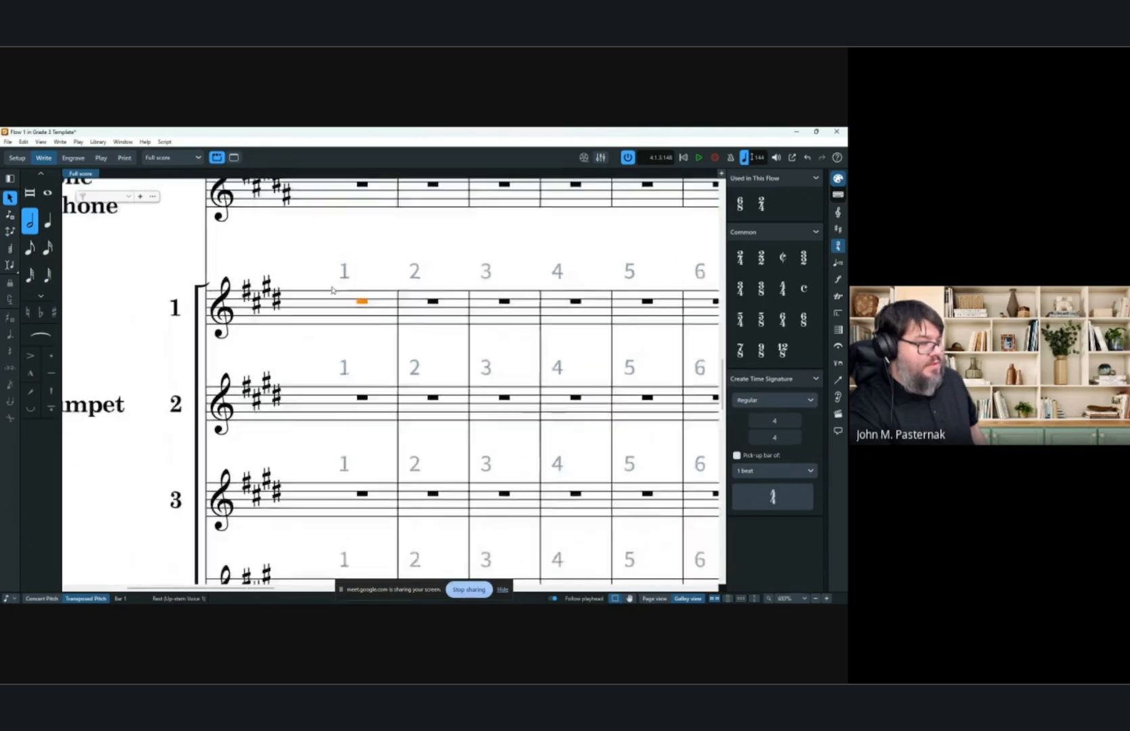
{"action": "key", "text": "ctrl+minus"}
{"action": "key", "text": "ctrl+minus"}
{"action": "key", "text": "ctrl+minus"}
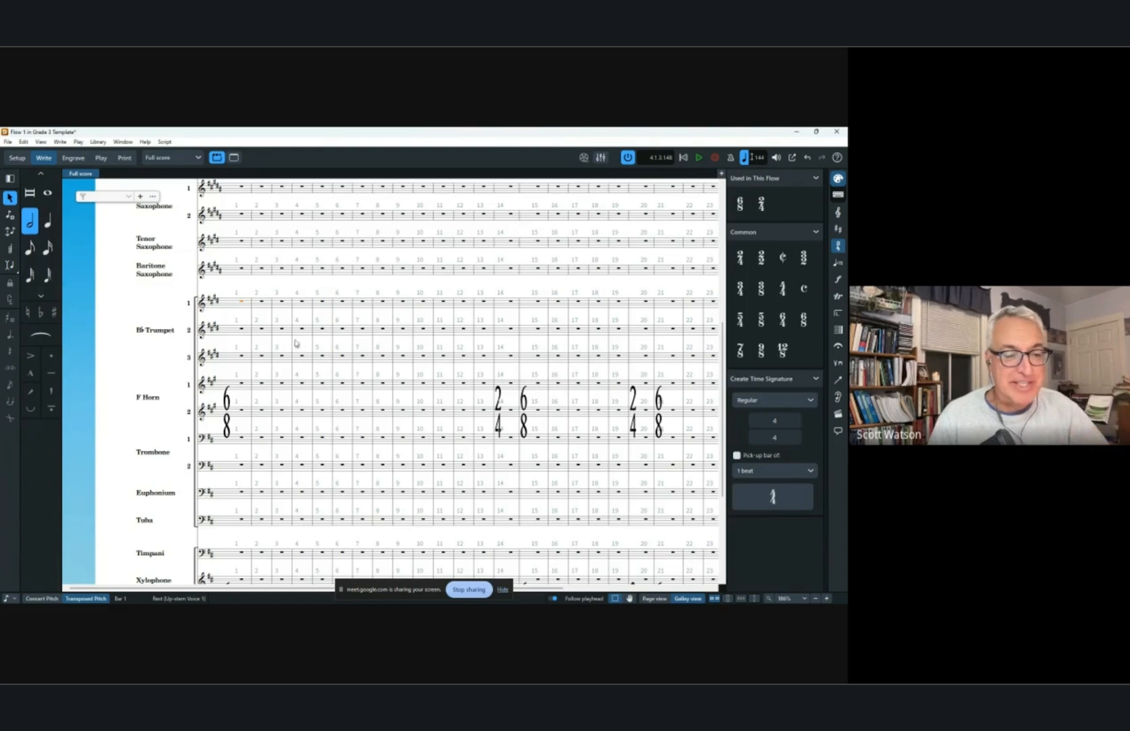
{"action": "scroll", "coordinate": [308, 343], "scroll_direction": "down", "scroll_amount": 3}
{"action": "scroll", "coordinate": [308, 343], "scroll_direction": "down", "scroll_amount": 2}
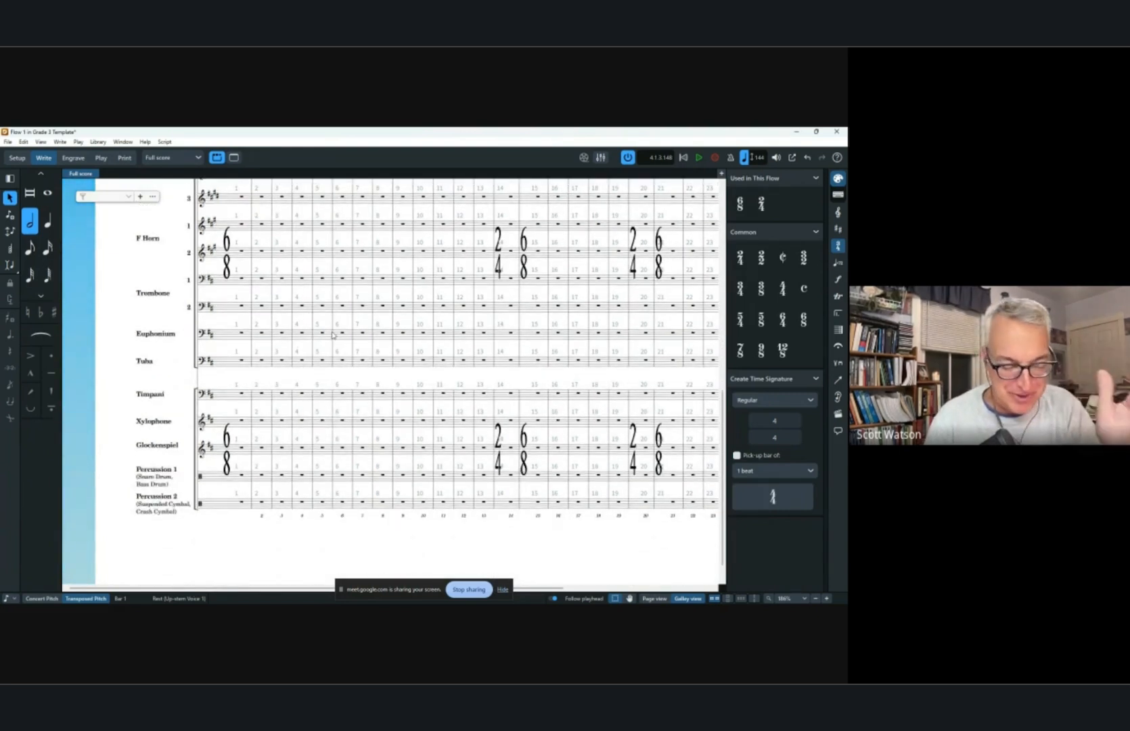
{"action": "left_click", "coordinate": [20, 159]}
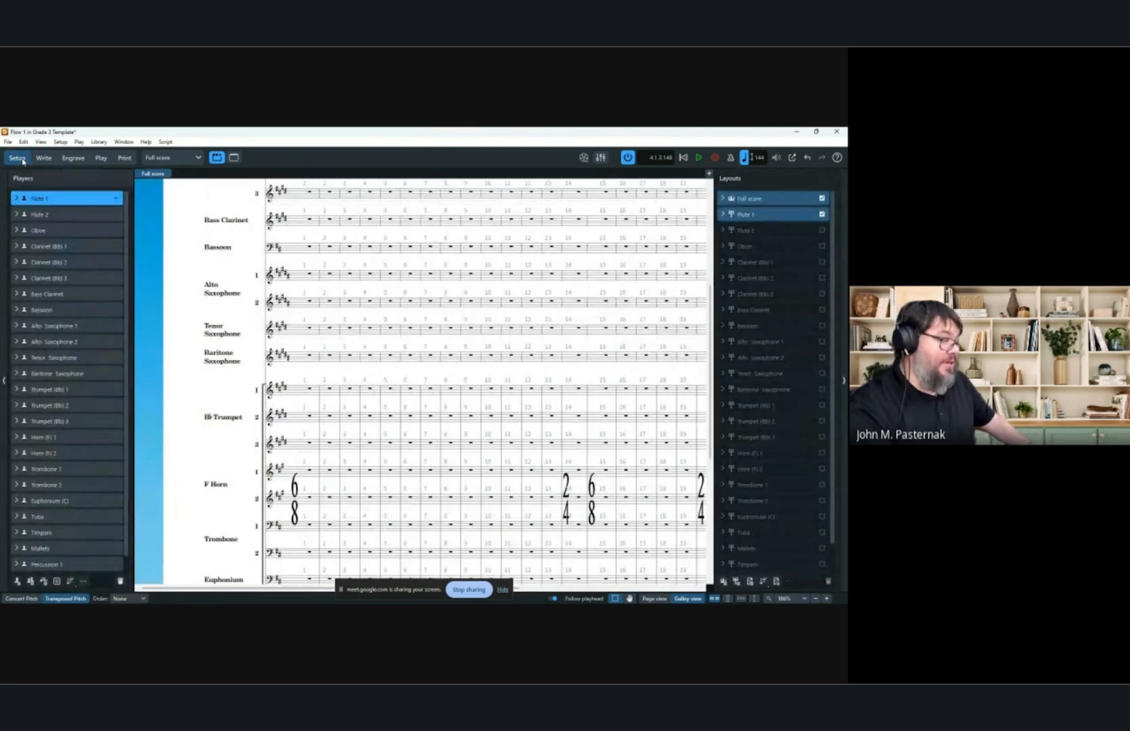
{"action": "scroll", "coordinate": [77, 331], "scroll_direction": "down", "scroll_amount": 1}
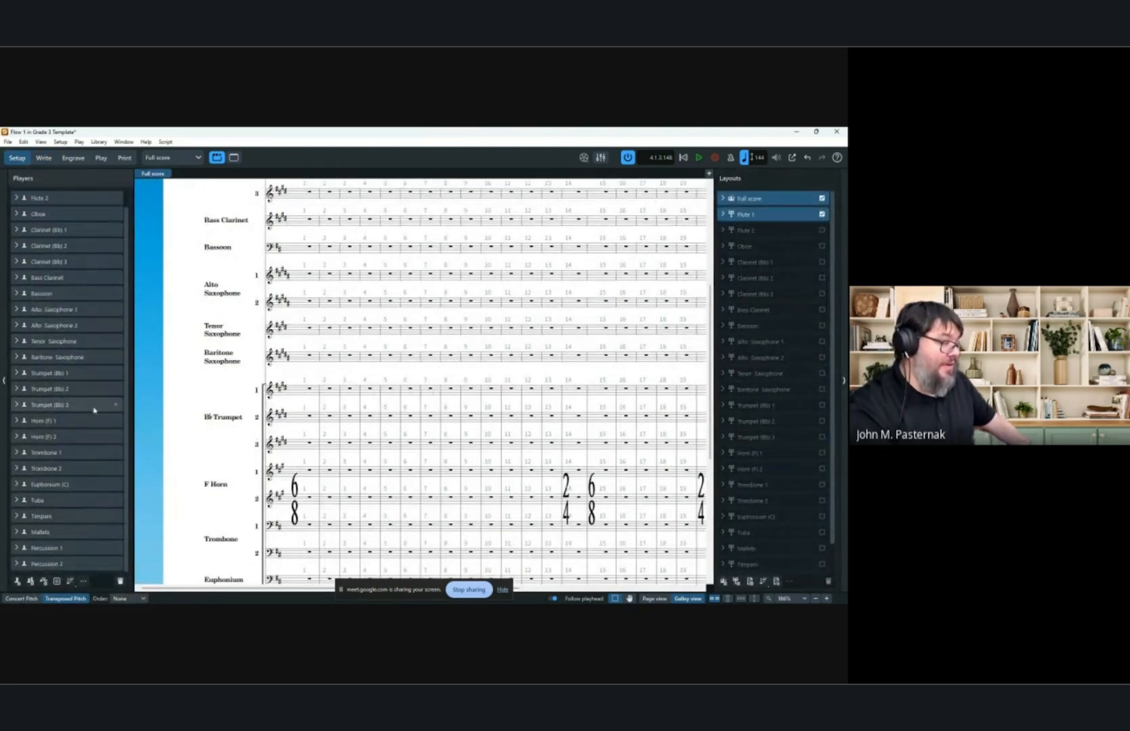
{"action": "left_click", "coordinate": [16, 547]}
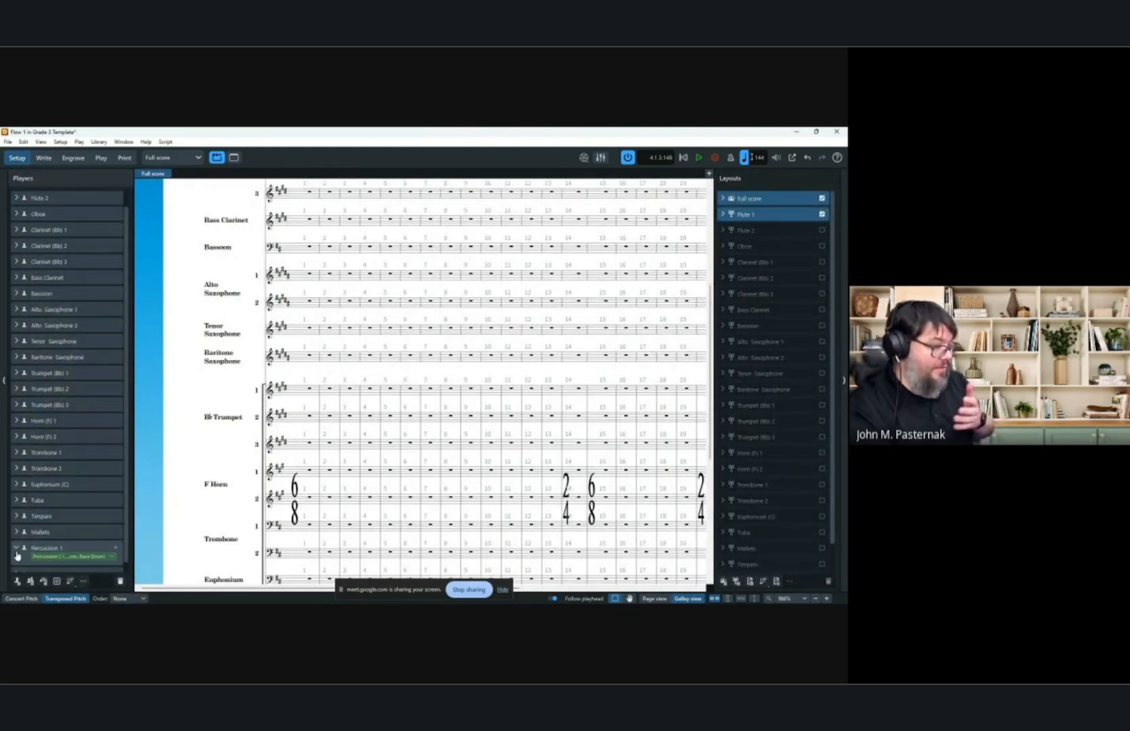
{"action": "left_click", "coordinate": [116, 550]}
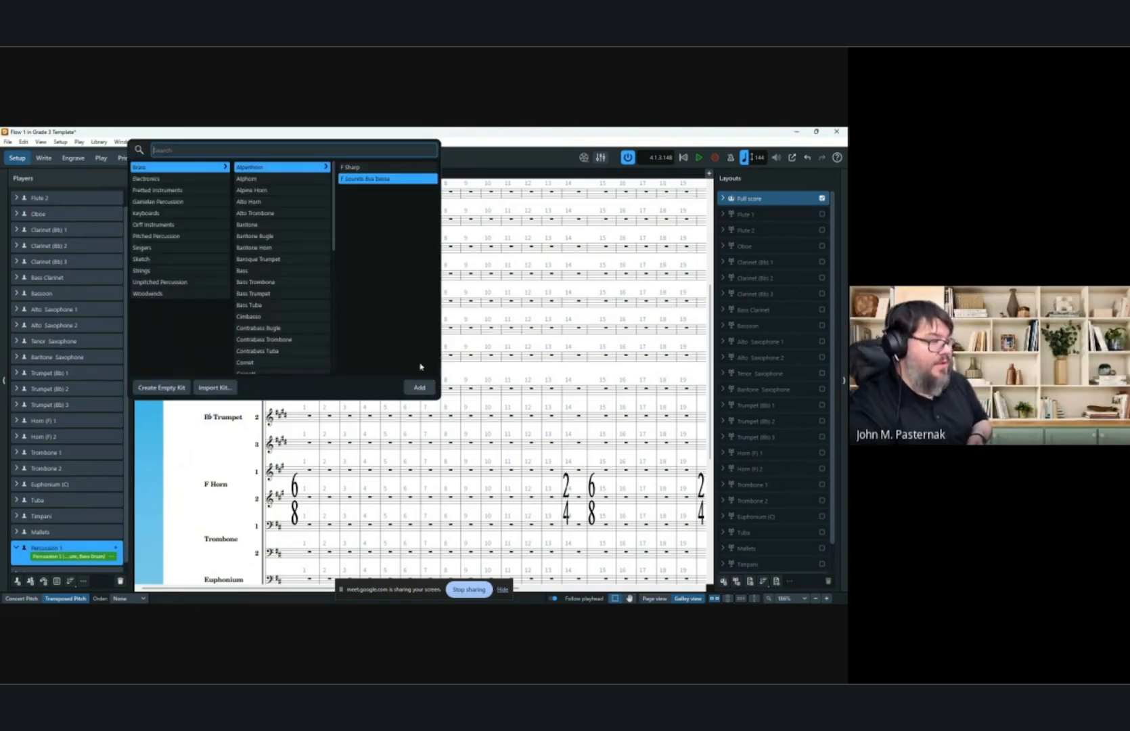
{"action": "left_click", "coordinate": [185, 452]}
Add a Piccolo instrument to the Flute 1 player.
{"action": "scroll", "coordinate": [94, 391], "scroll_direction": "up", "scroll_amount": 1}
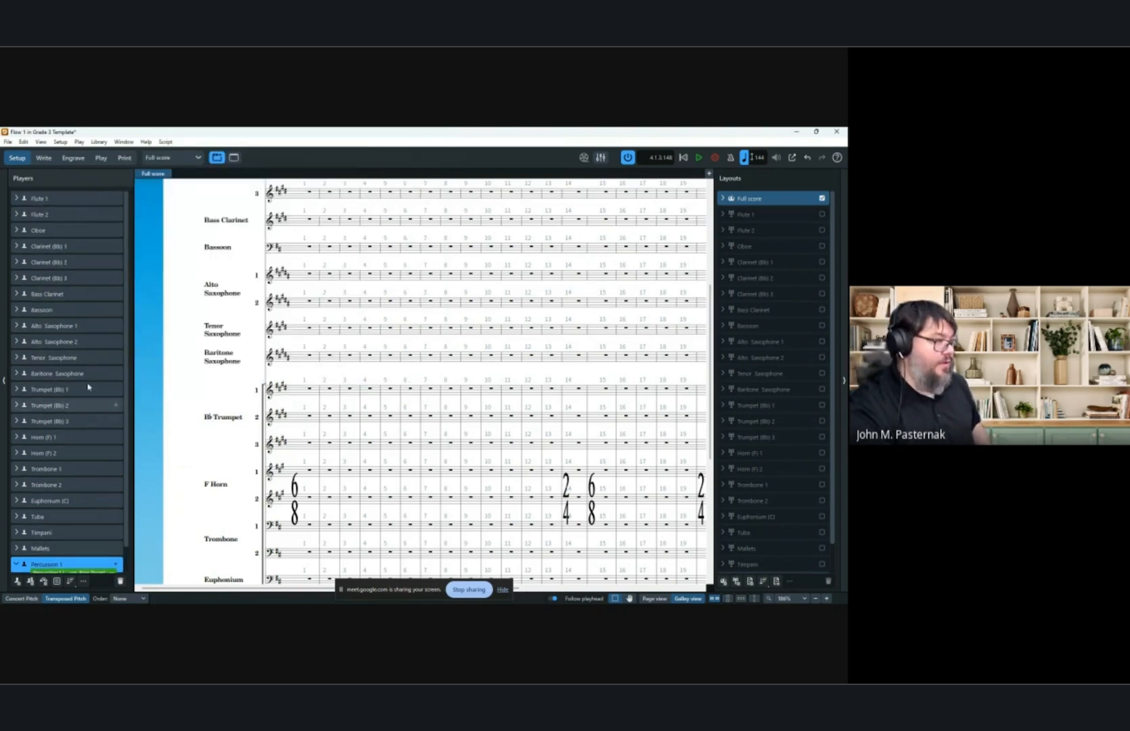
{"action": "left_click", "coordinate": [17, 198]}
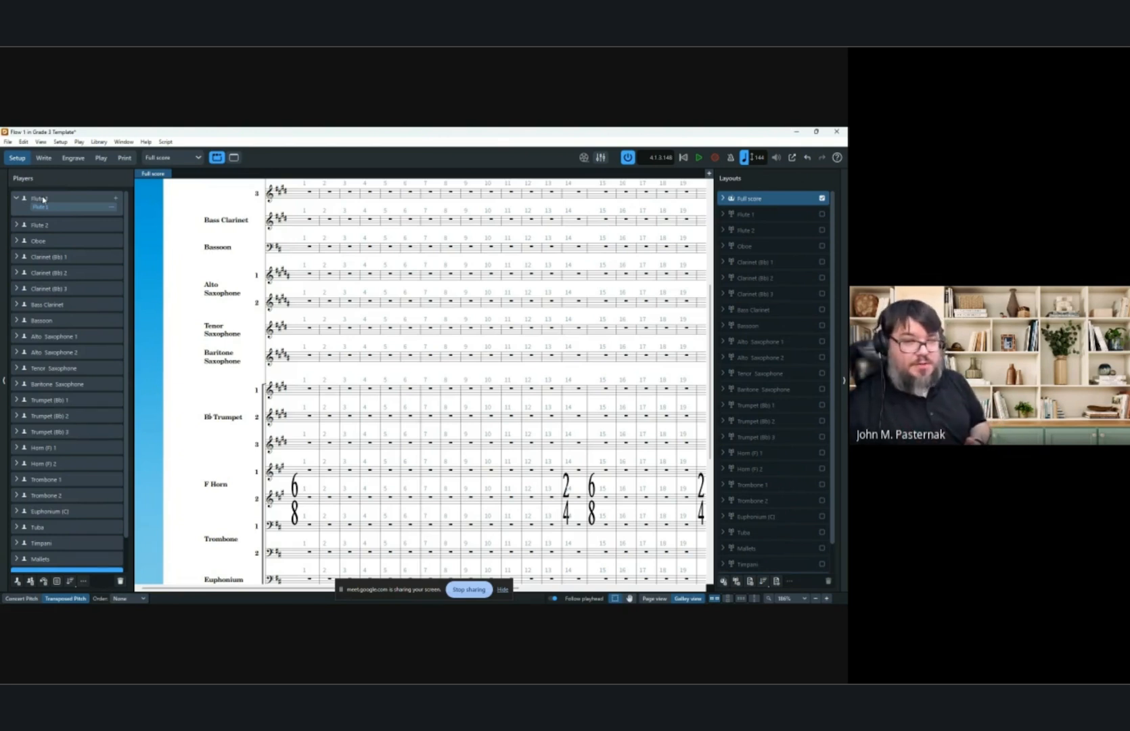
{"action": "left_click", "coordinate": [116, 199]}
{"action": "type", "text": "picc"}
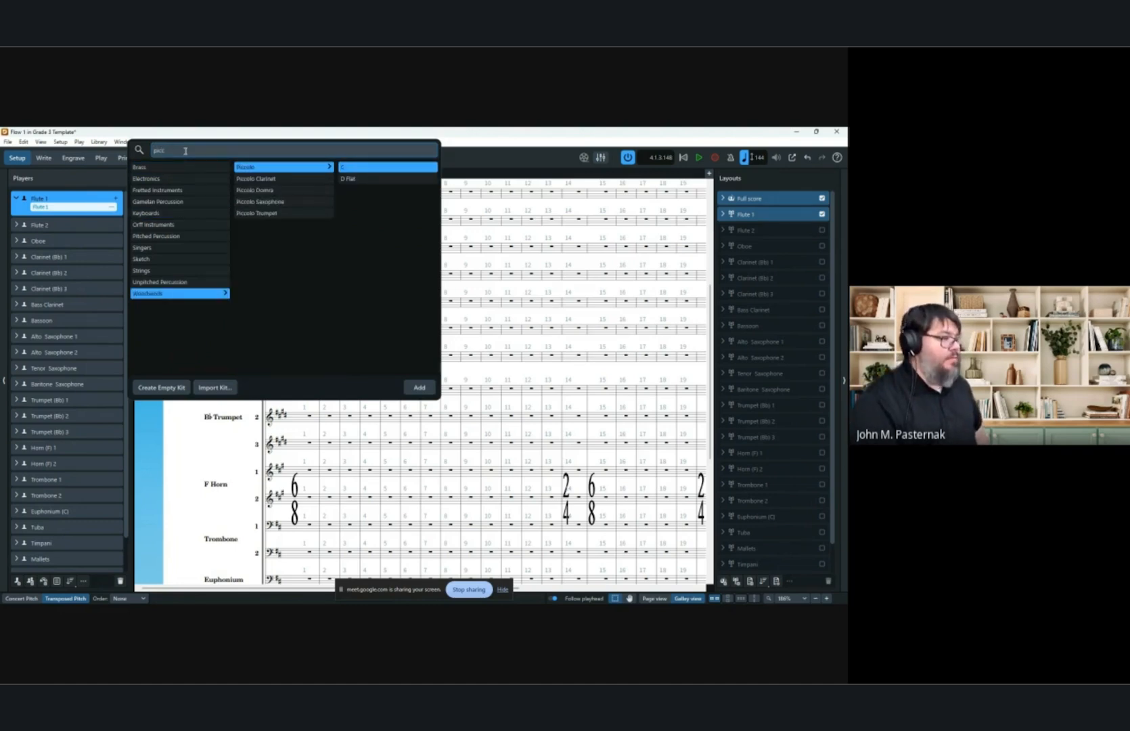
{"action": "key", "text": "Return"}
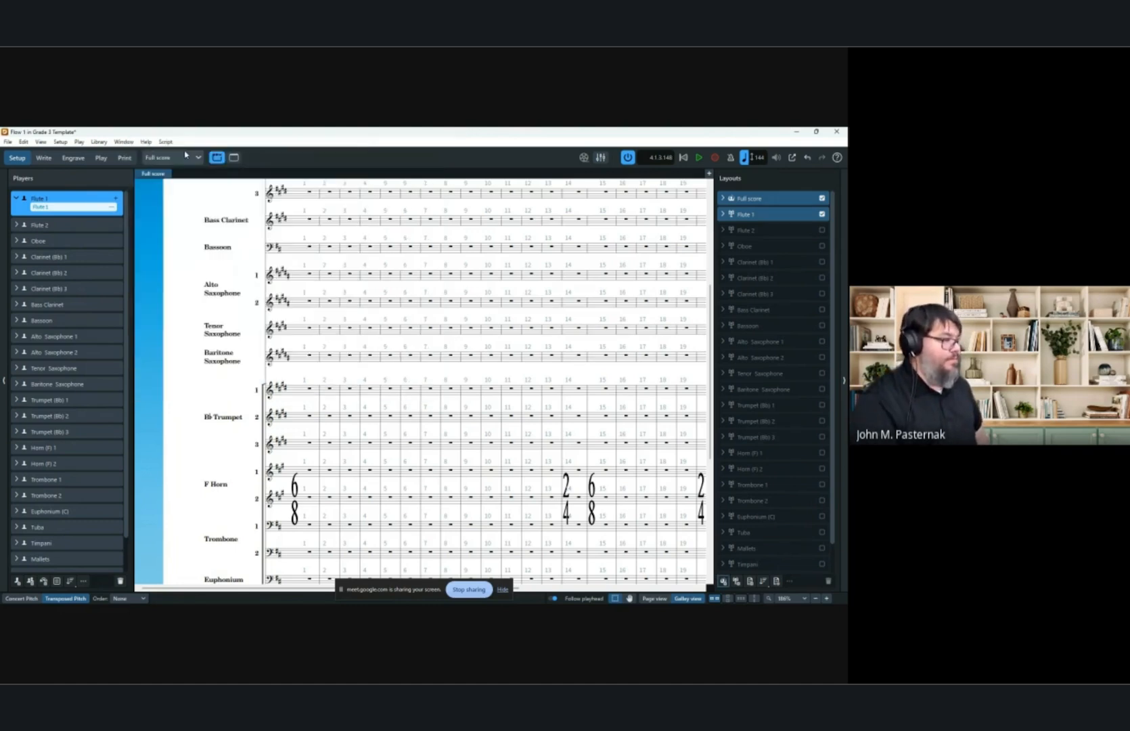
Input a quarter note on the piccolo staff in bar 24.
{"action": "scroll", "coordinate": [234, 245], "scroll_direction": "up", "scroll_amount": 3}
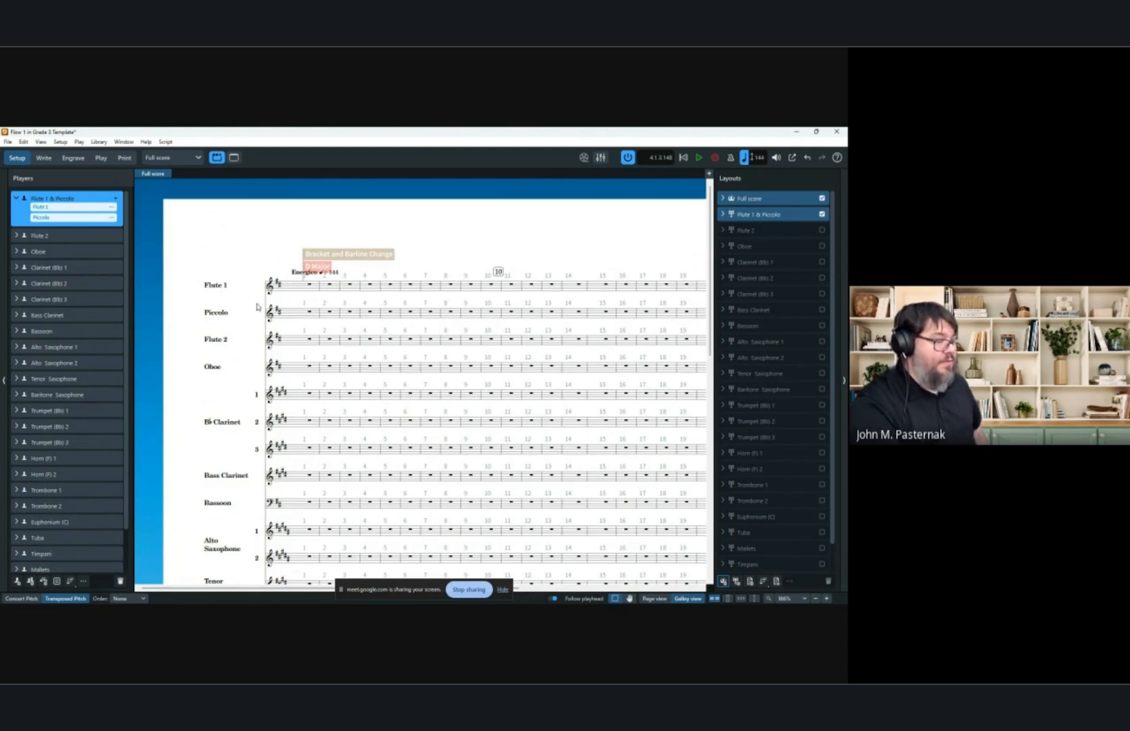
{"action": "left_click", "coordinate": [43, 158]}
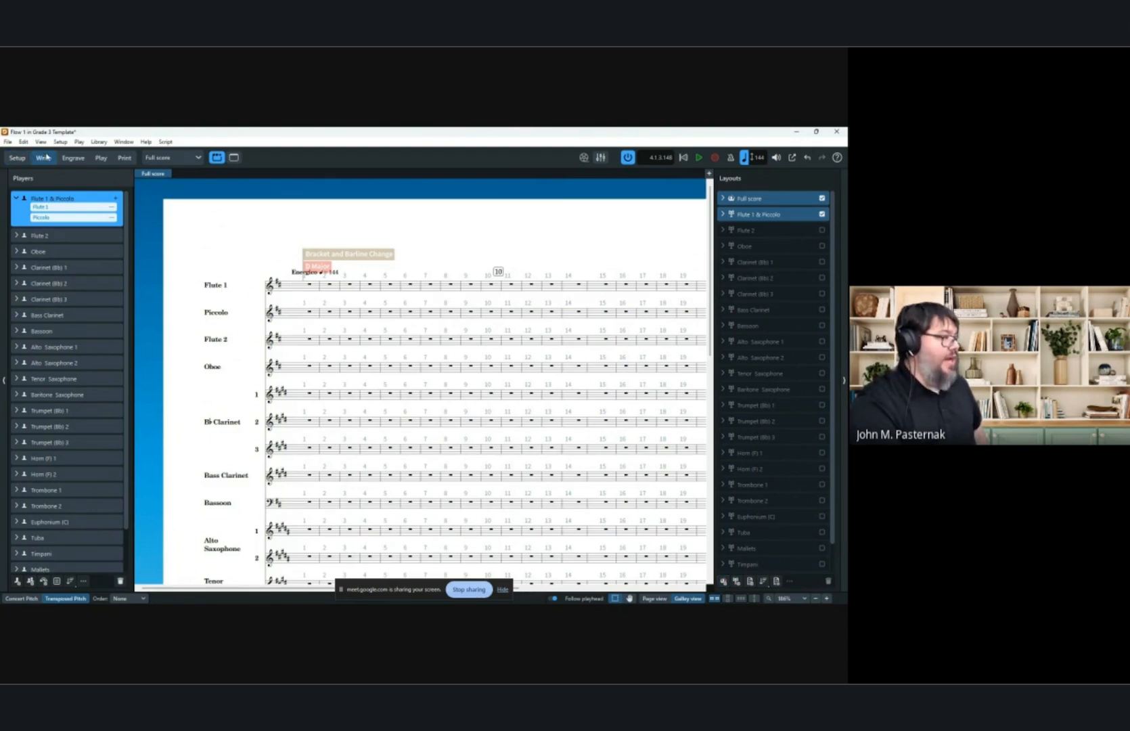
{"action": "left_click", "coordinate": [653, 598]}
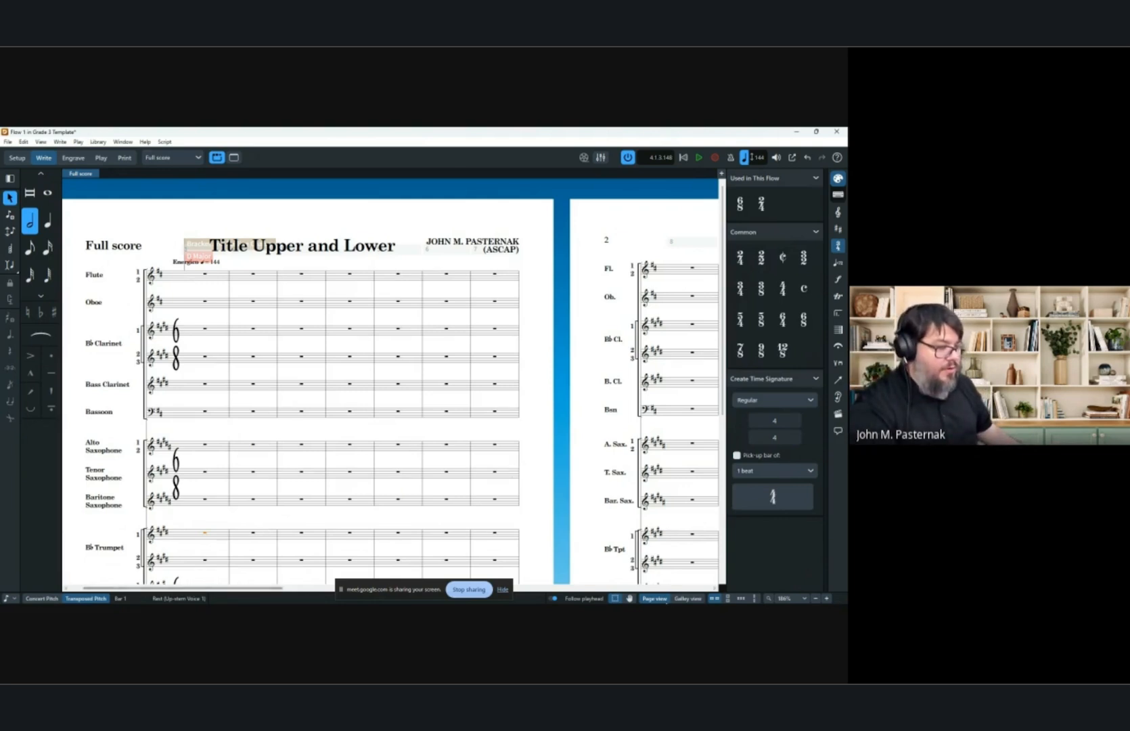
{"action": "left_click", "coordinate": [688, 598]}
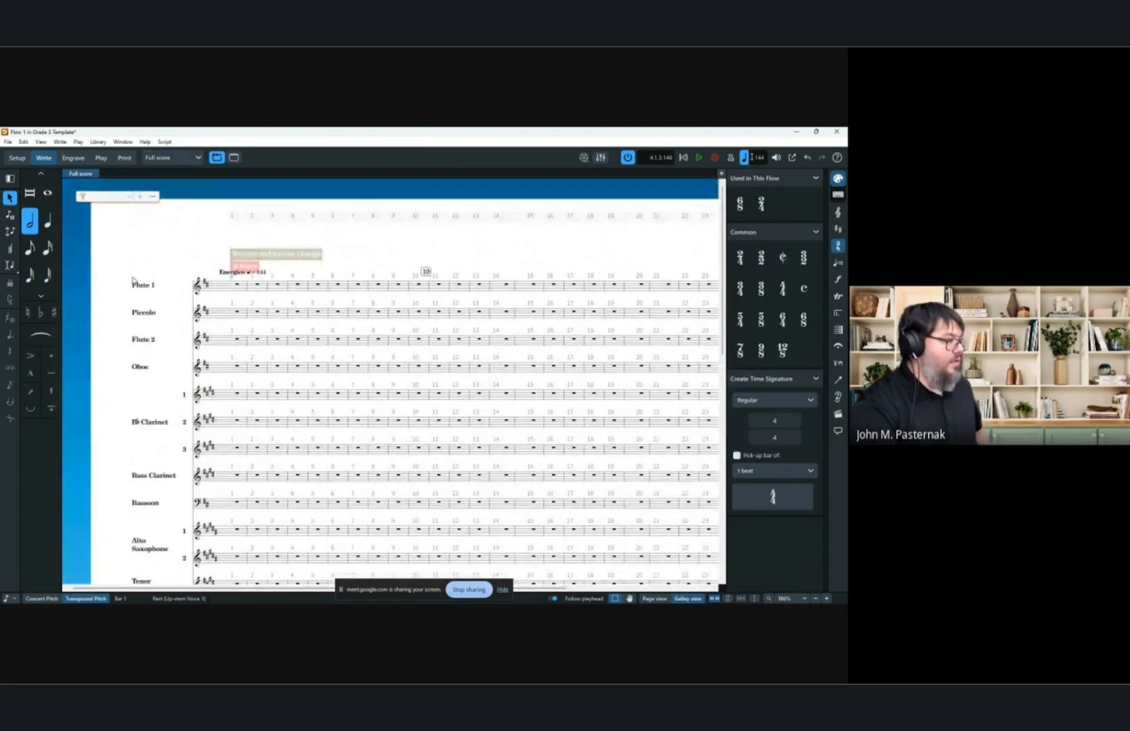
{"action": "key", "text": "Escape"}
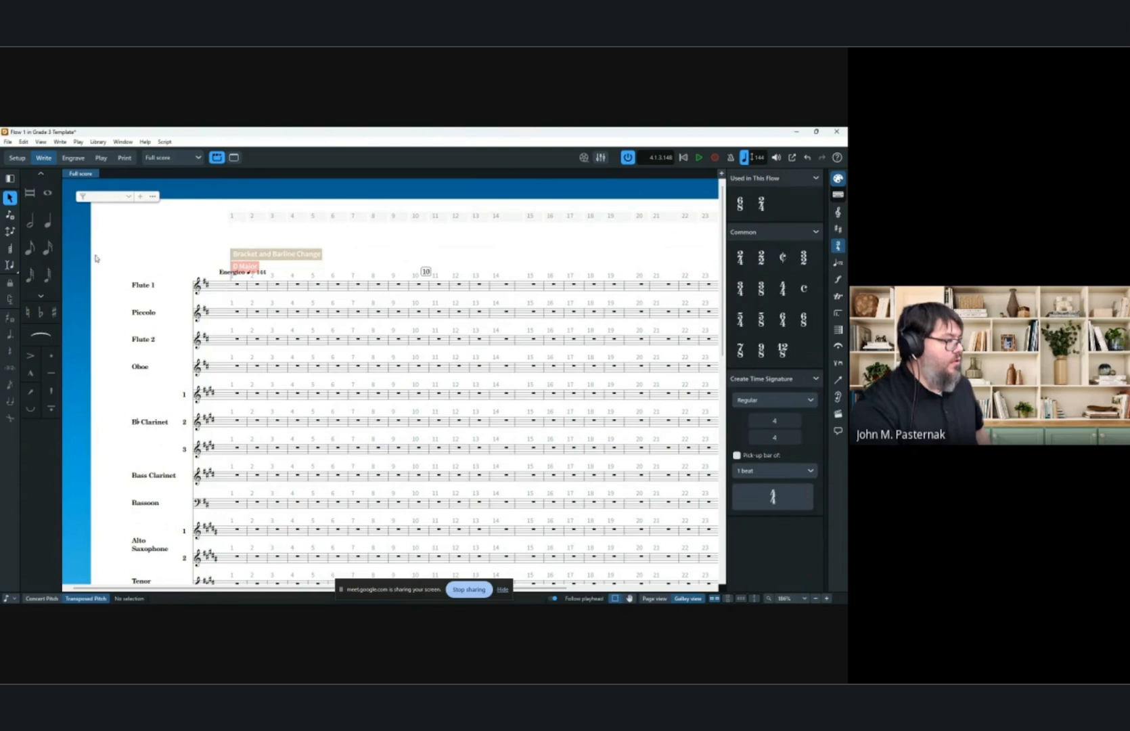
{"action": "left_click", "coordinate": [47, 220]}
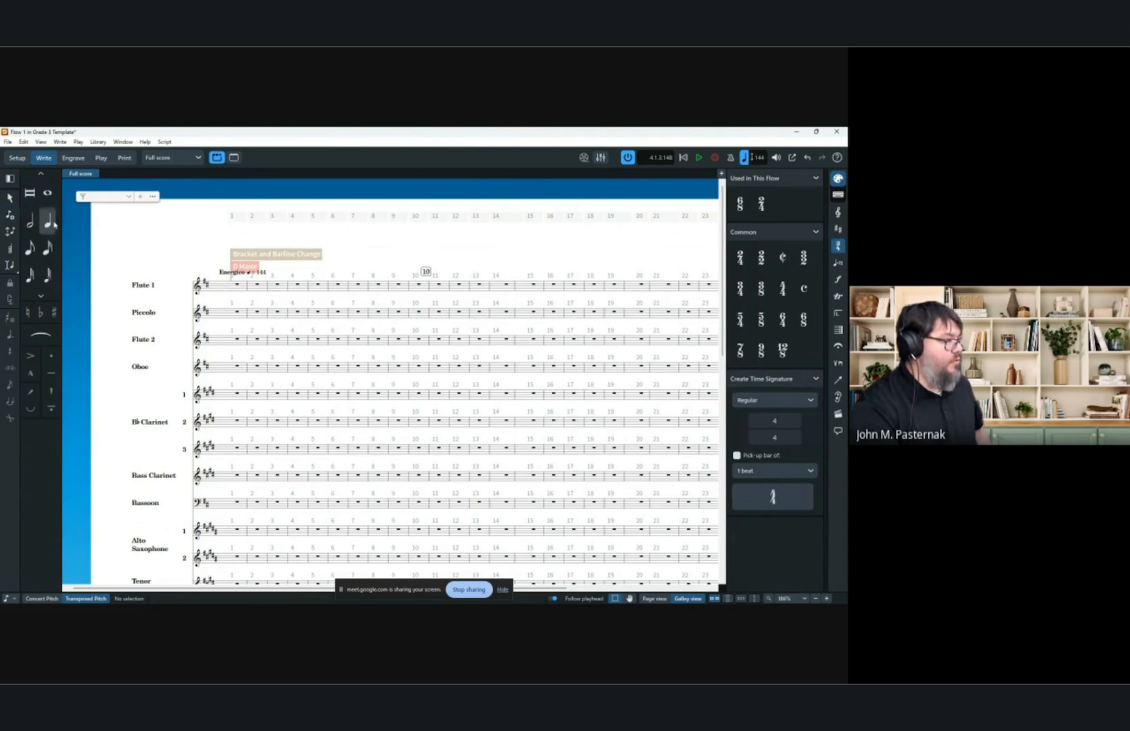
{"action": "left_click", "coordinate": [230, 287]}
{"action": "scroll", "coordinate": [444, 298], "scroll_direction": "right", "scroll_amount": 3}
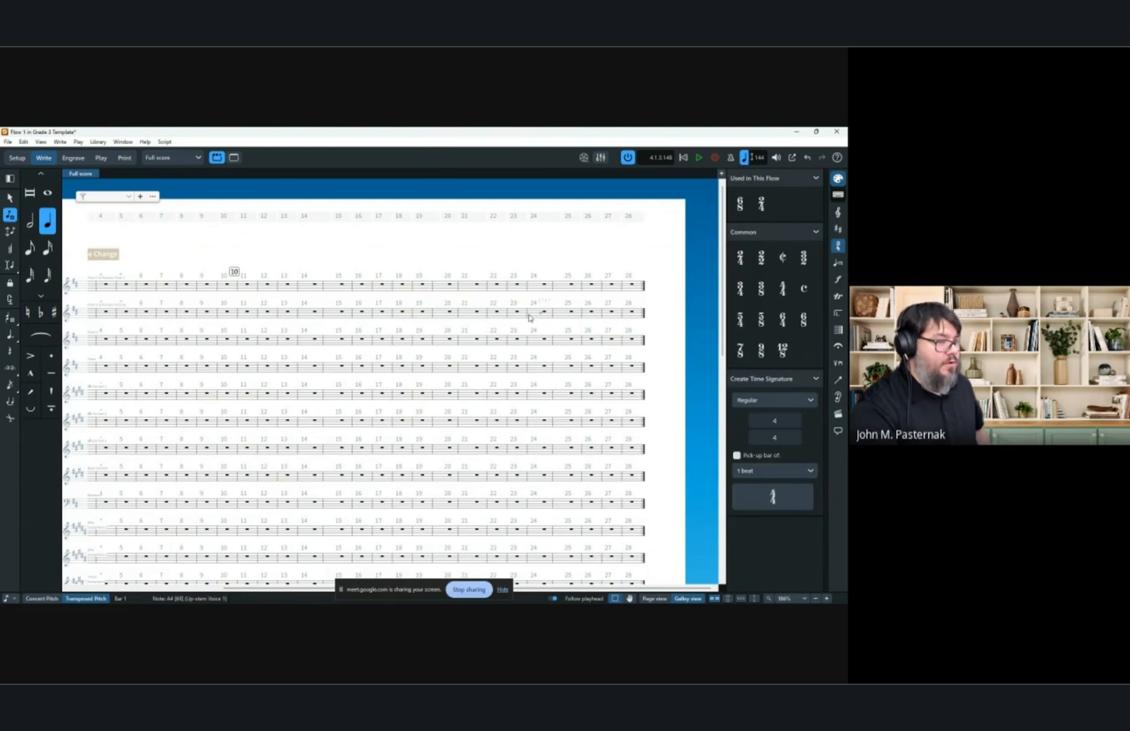
{"action": "left_click", "coordinate": [530, 316]}
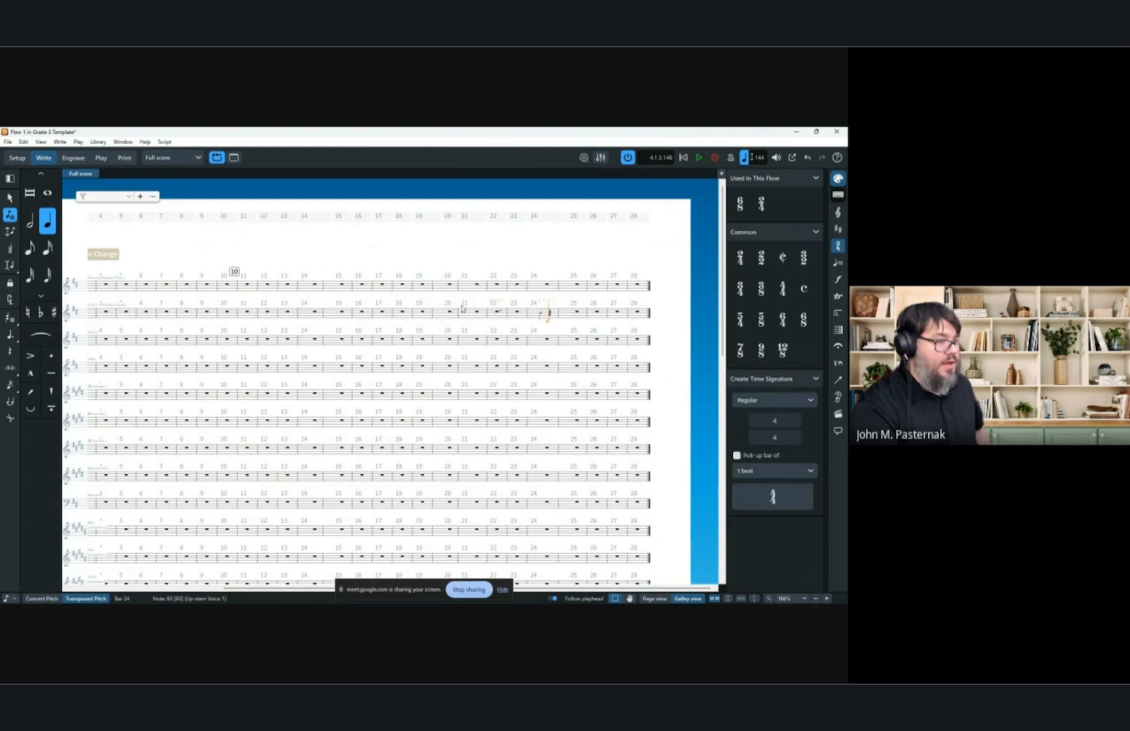
Examine the Flute 1 & Piccolo part layout and the piccolo entry in the full score pages.
{"action": "left_click", "coordinate": [654, 598]}
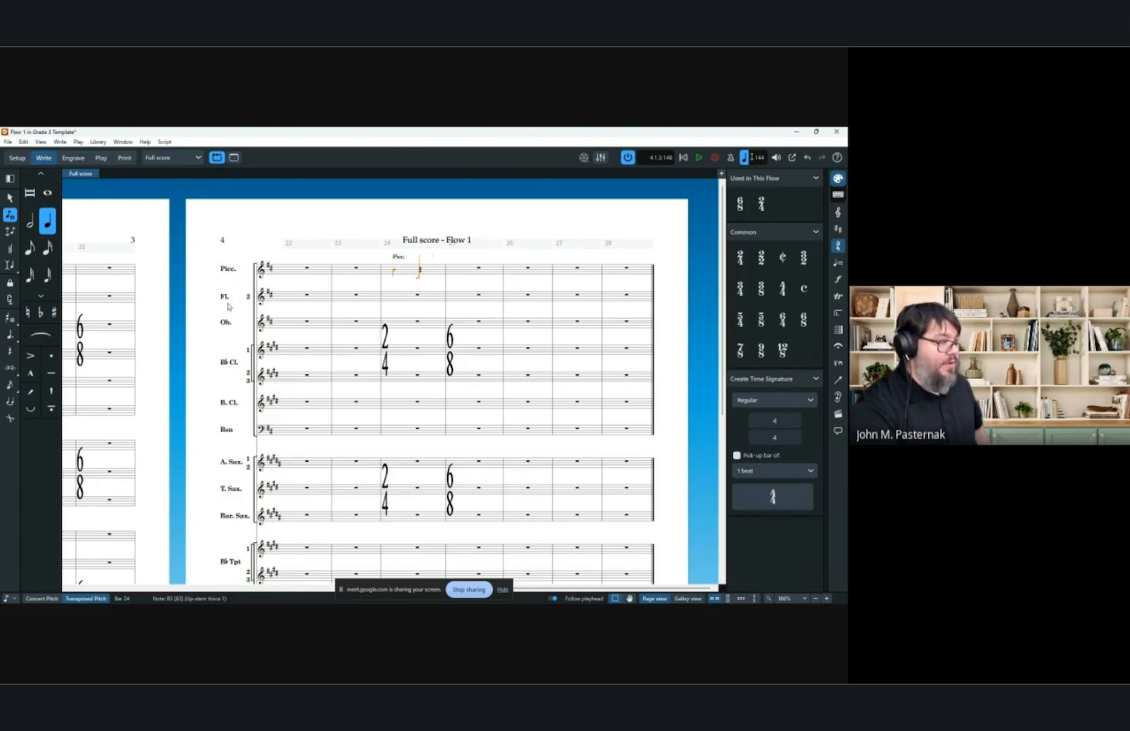
{"action": "scroll", "coordinate": [229, 308], "scroll_direction": "left", "scroll_amount": 5}
{"action": "scroll", "coordinate": [265, 336], "scroll_direction": "left", "scroll_amount": 8}
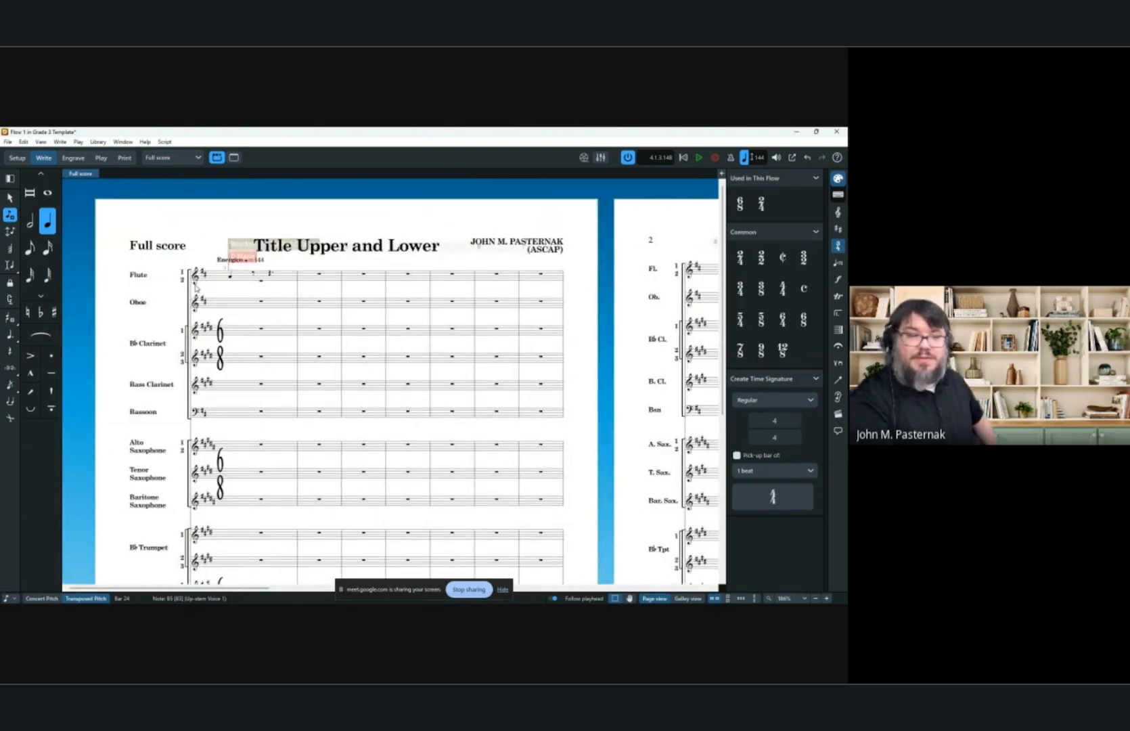
{"action": "left_click", "coordinate": [170, 157]}
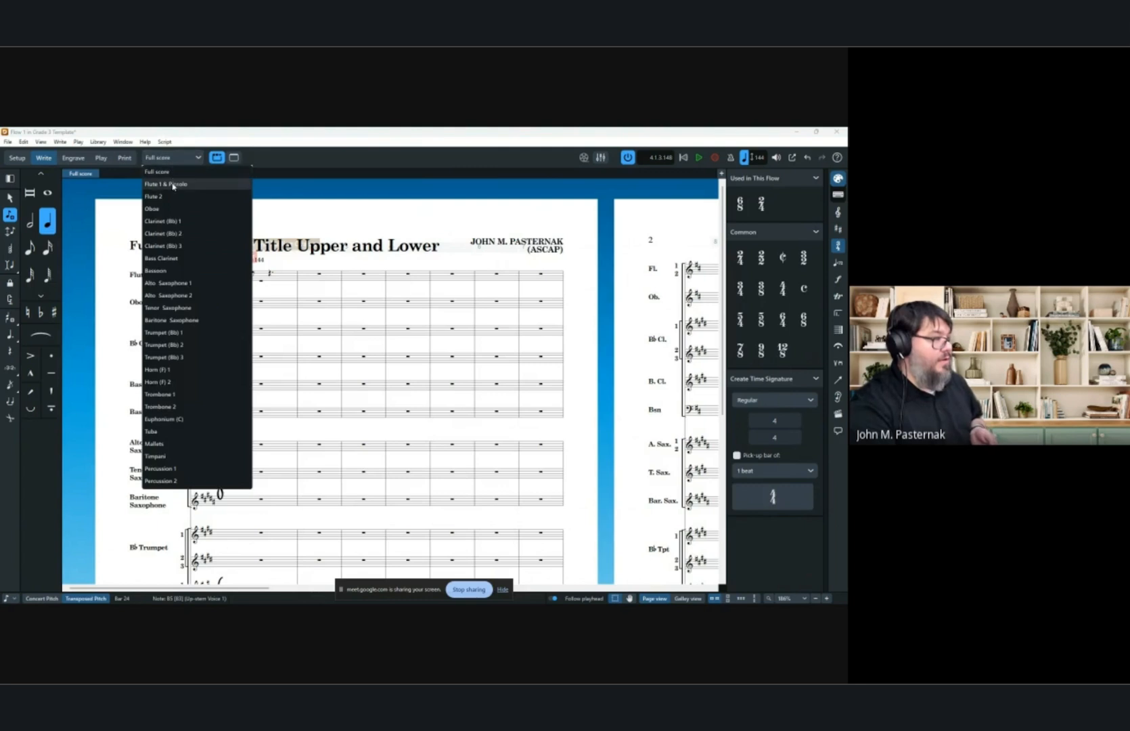
{"action": "left_click", "coordinate": [172, 184]}
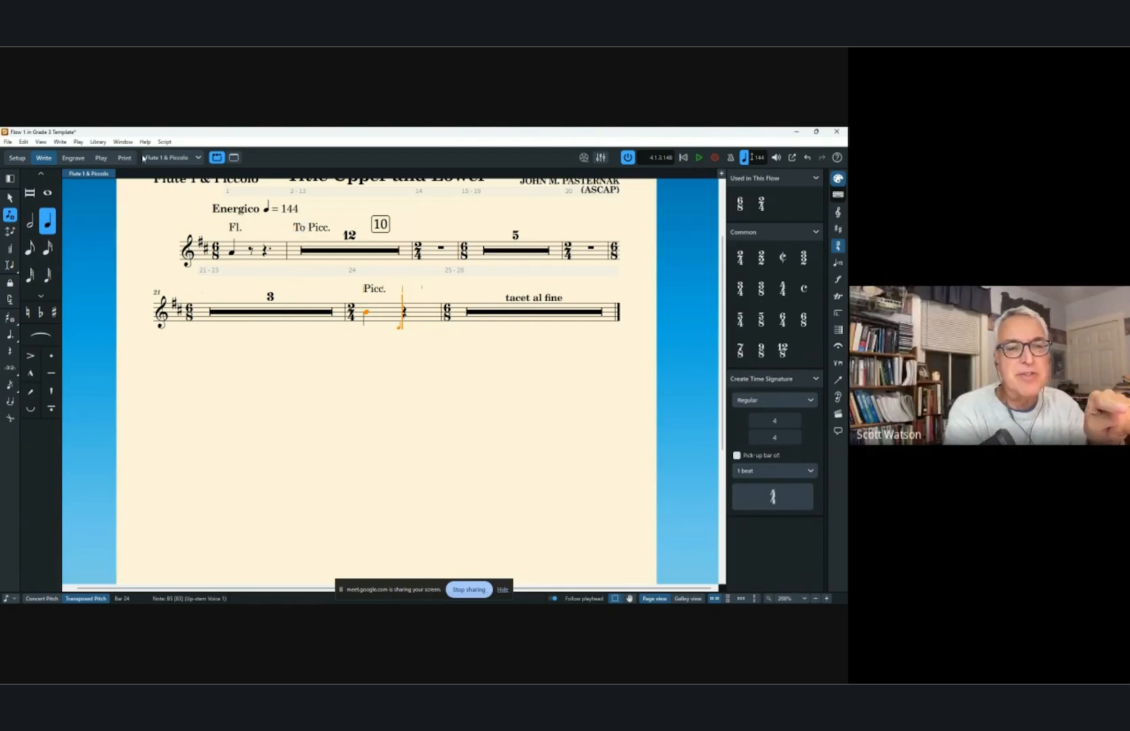
{"action": "left_click", "coordinate": [169, 157]}
{"action": "left_click", "coordinate": [175, 180]}
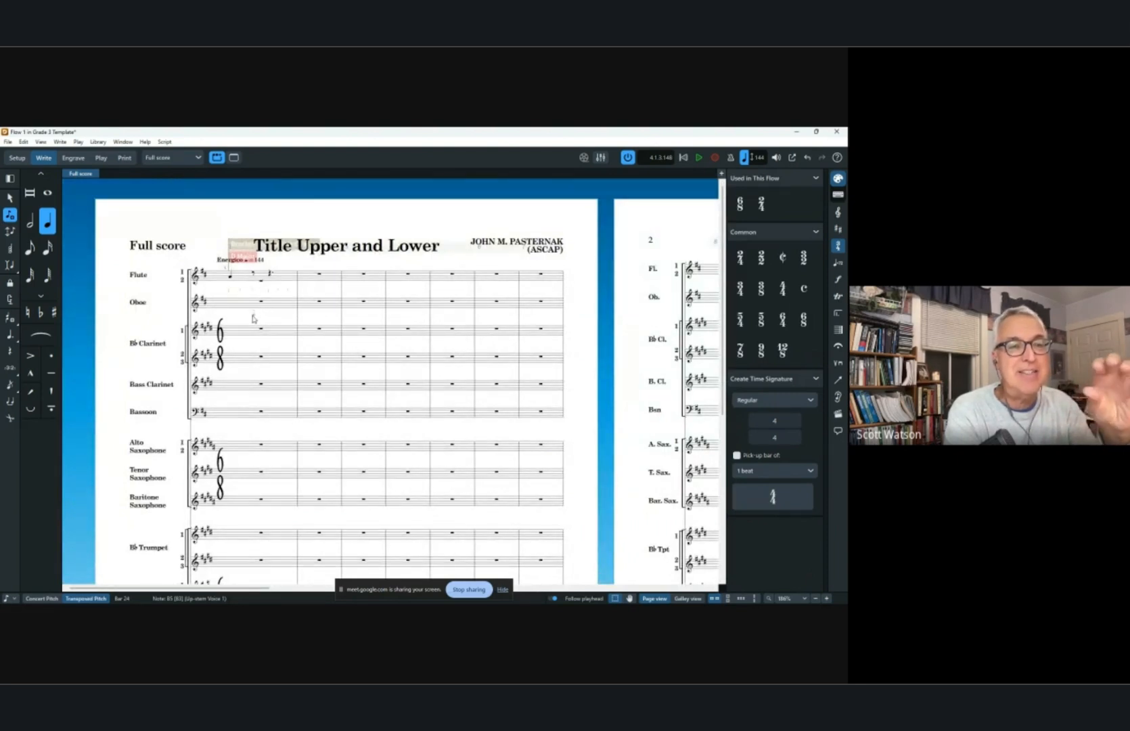
{"action": "scroll", "coordinate": [256, 305], "scroll_direction": "right", "scroll_amount": 10}
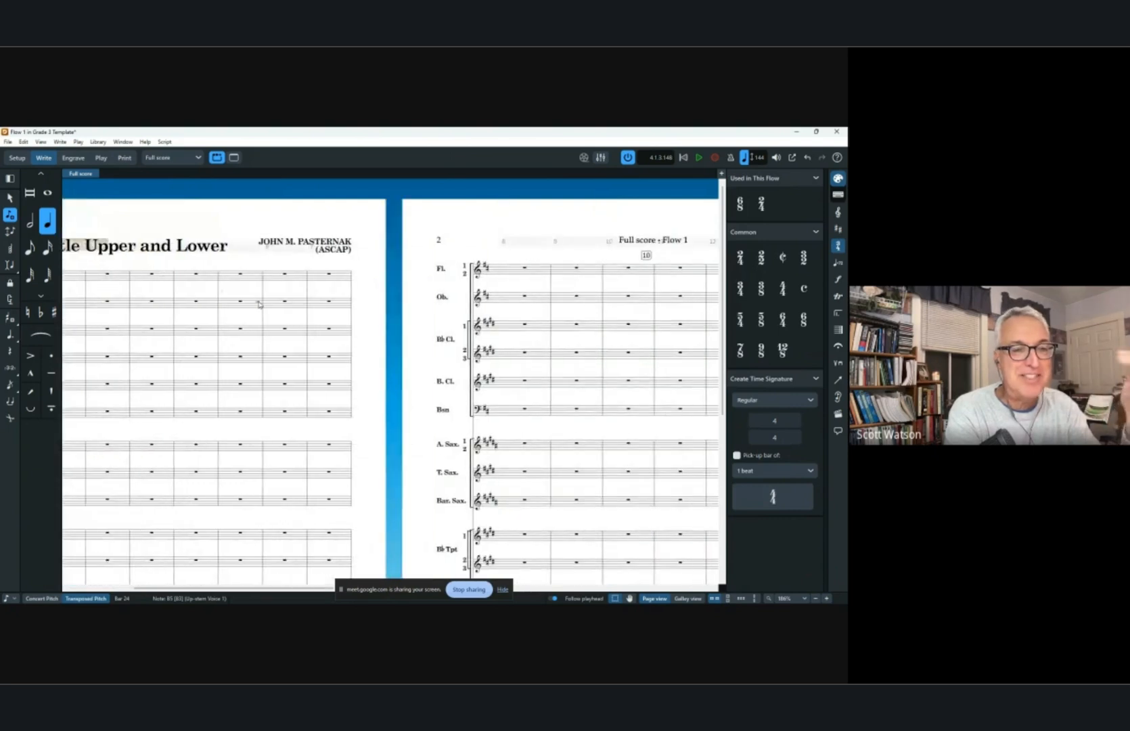
{"action": "scroll", "coordinate": [261, 305], "scroll_direction": "right", "scroll_amount": 5}
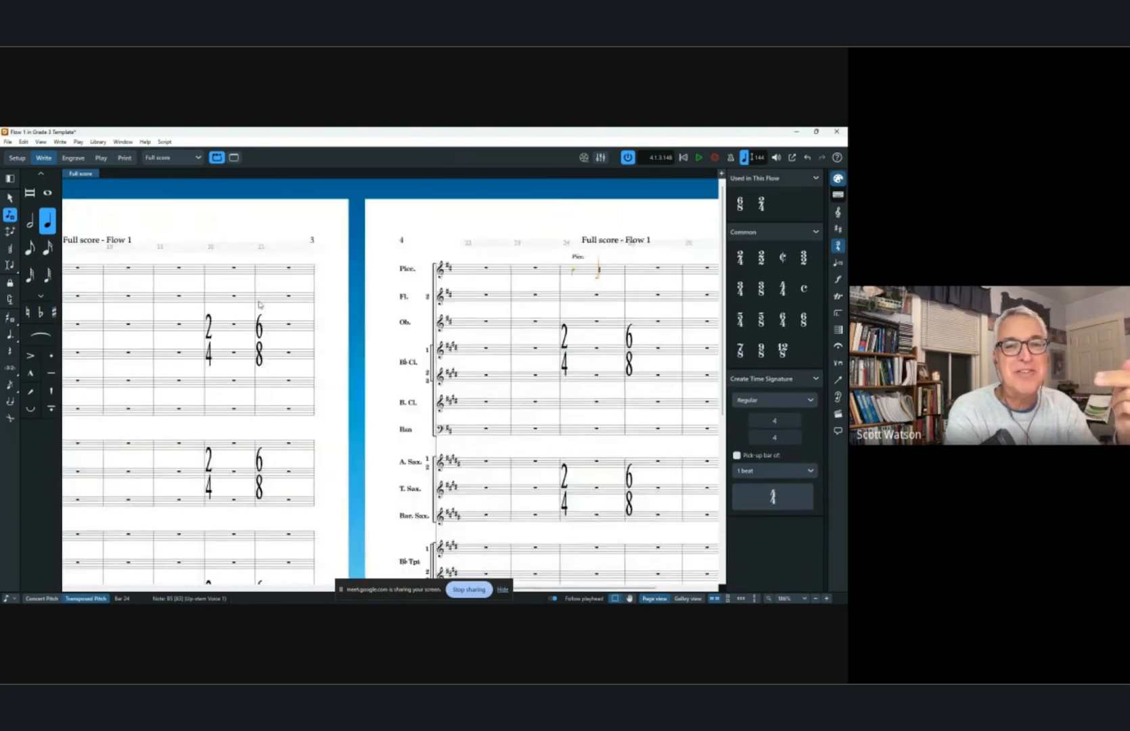
{"action": "key", "text": "Escape"}
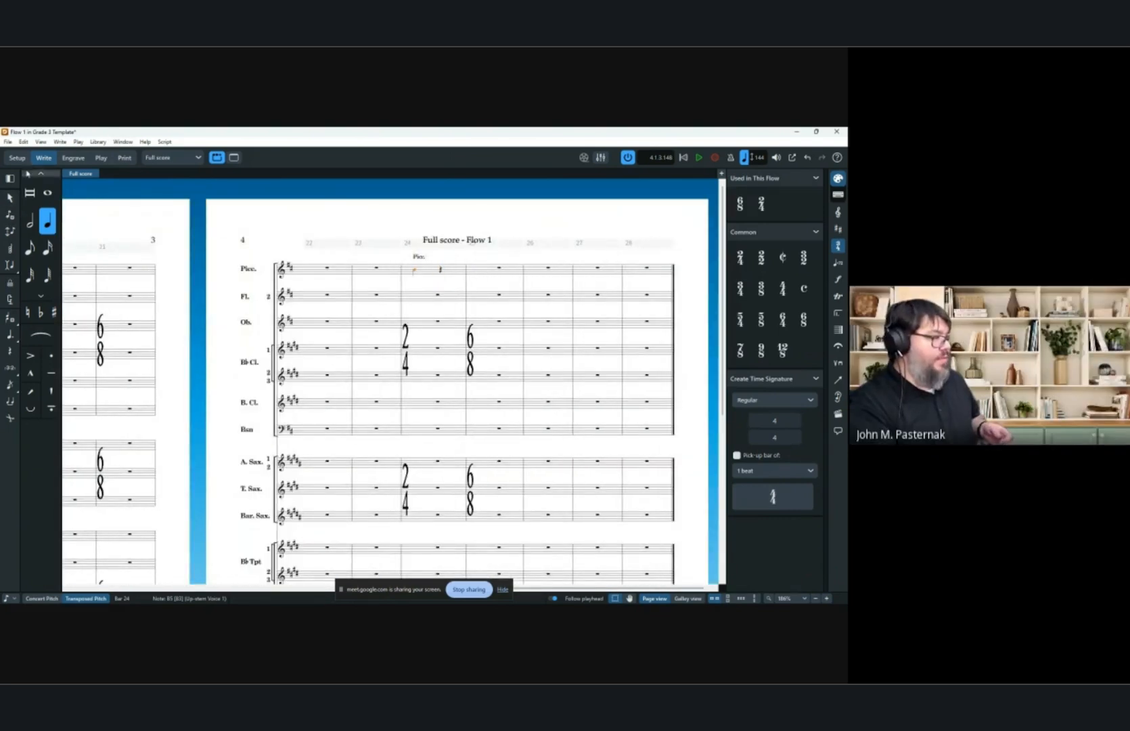
Rename the piccolo instrument with full name Flute and short name Fl.
{"action": "left_click", "coordinate": [17, 157]}
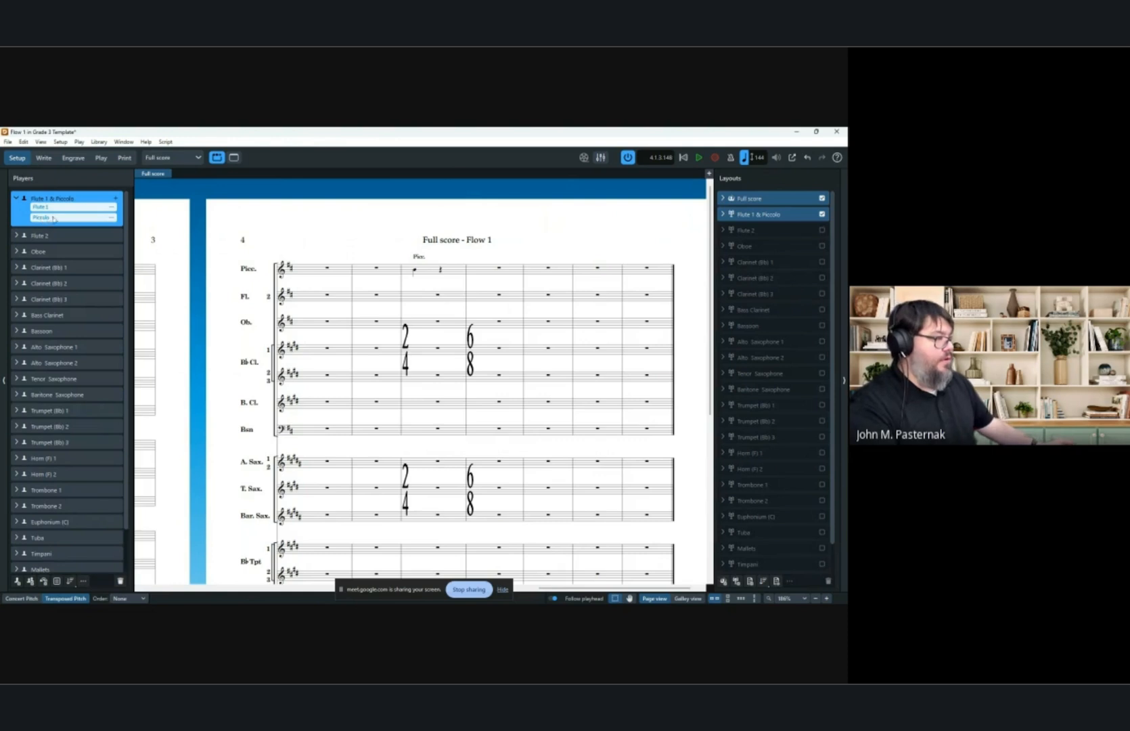
{"action": "left_click", "coordinate": [114, 220]}
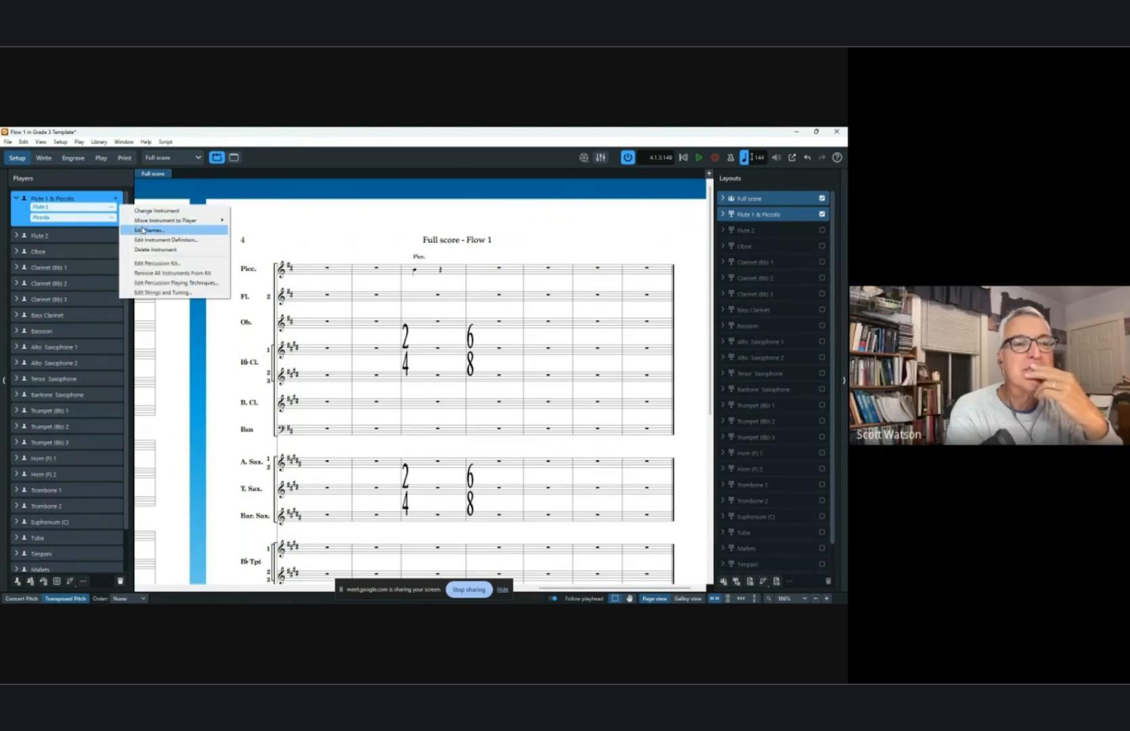
{"action": "left_click", "coordinate": [144, 231]}
{"action": "left_click_drag", "start_coordinate": [195, 221], "coordinate": [130, 218]}
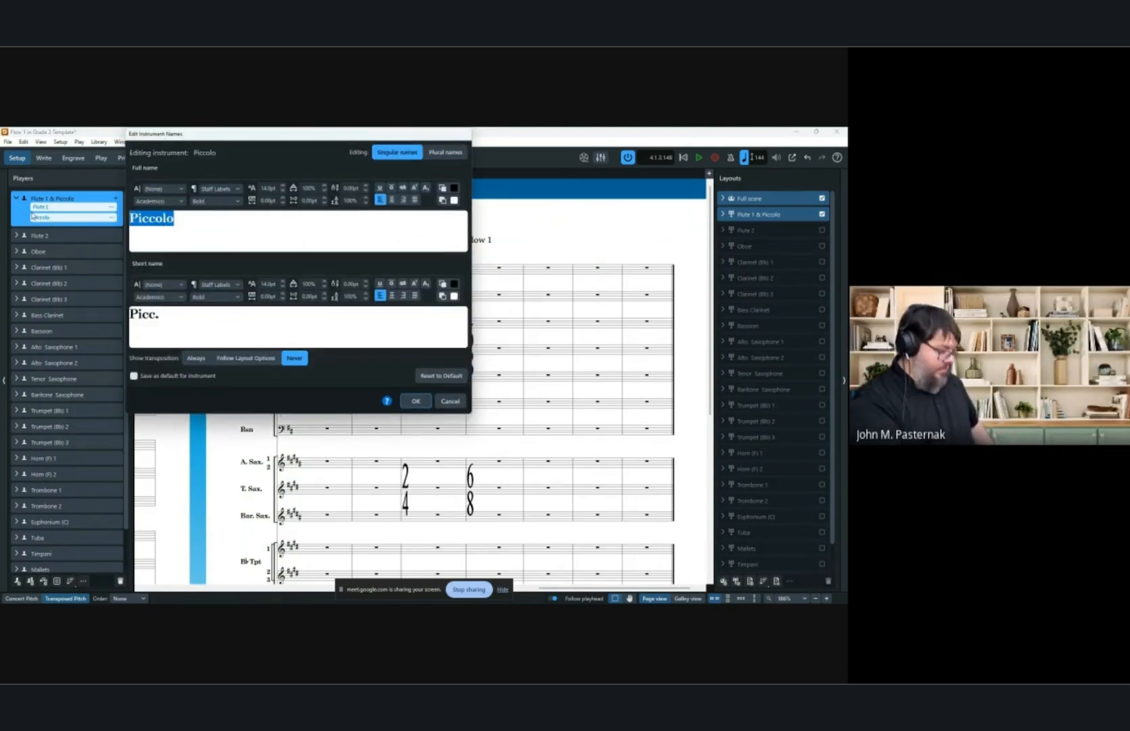
{"action": "type", "text": "Flute"}
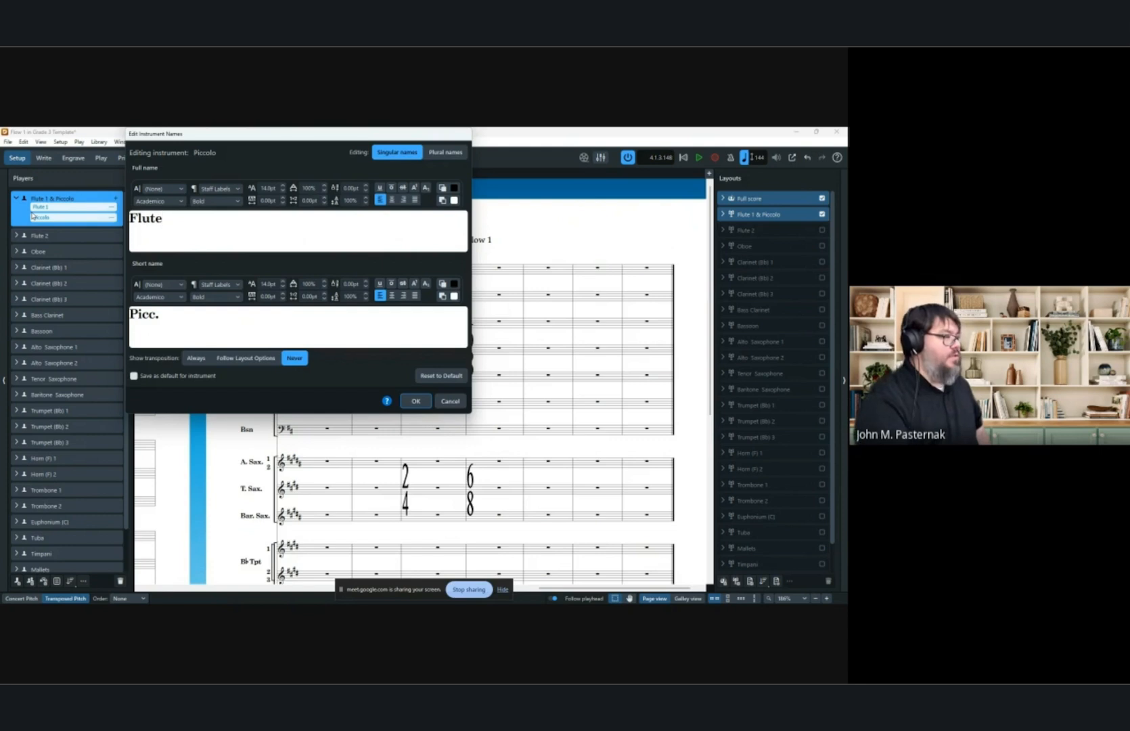
{"action": "key", "text": "Tab"}
{"action": "type", "text": "Flute"}
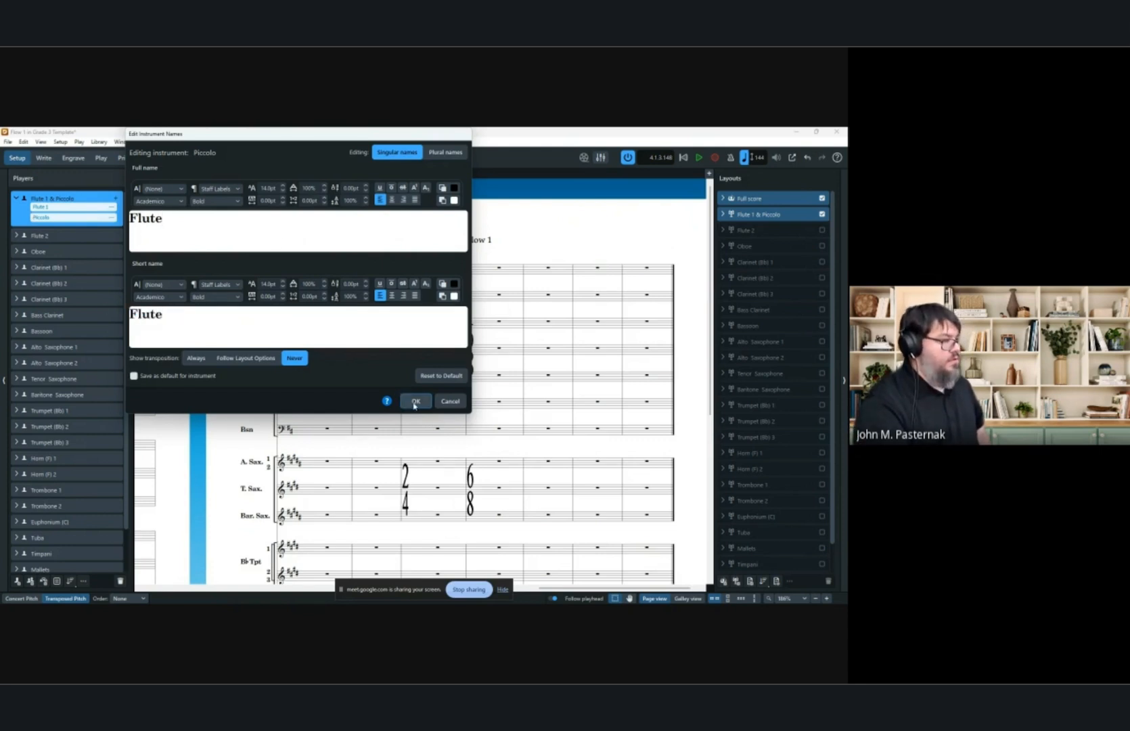
{"action": "key", "text": "BackSpace"}
{"action": "key", "text": "BackSpace"}
{"action": "key", "text": "BackSpace"}
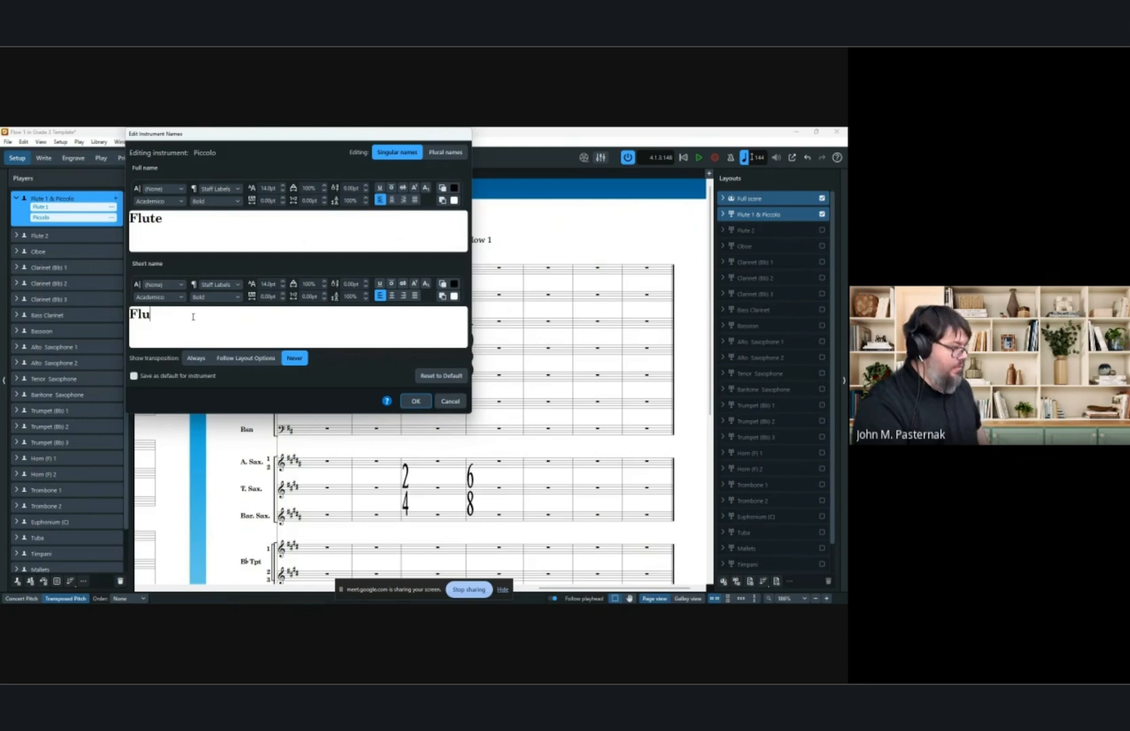
{"action": "type", "text": "."}
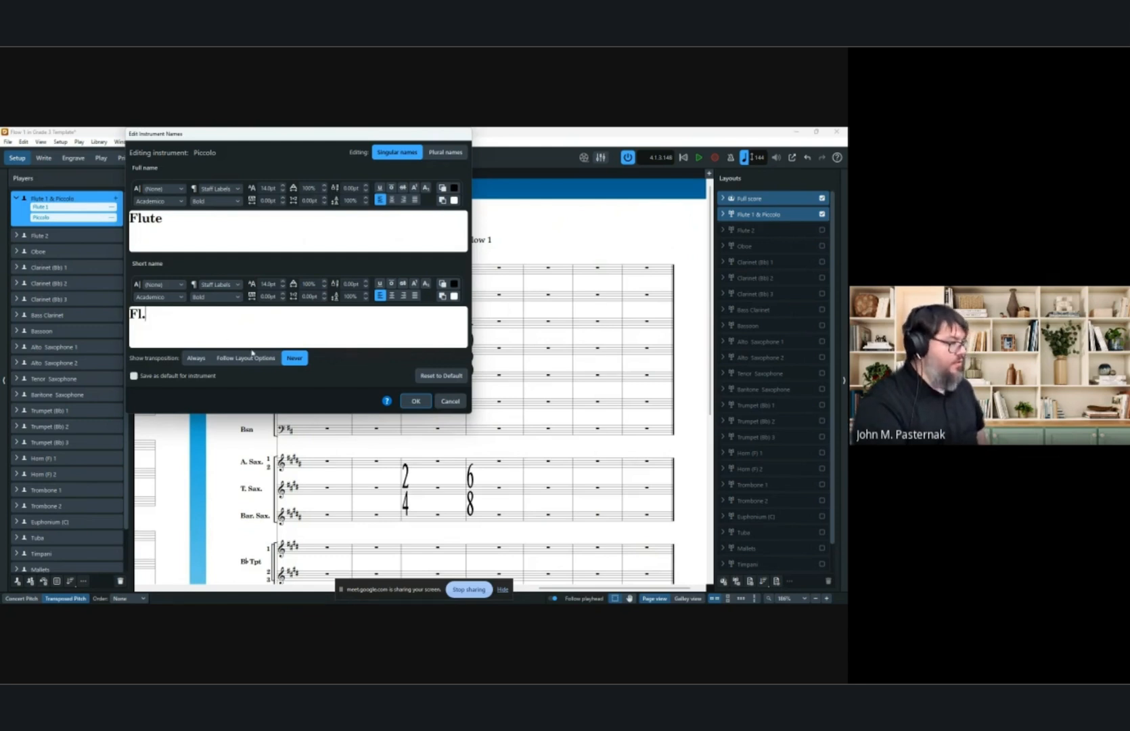
{"action": "left_click", "coordinate": [416, 401]}
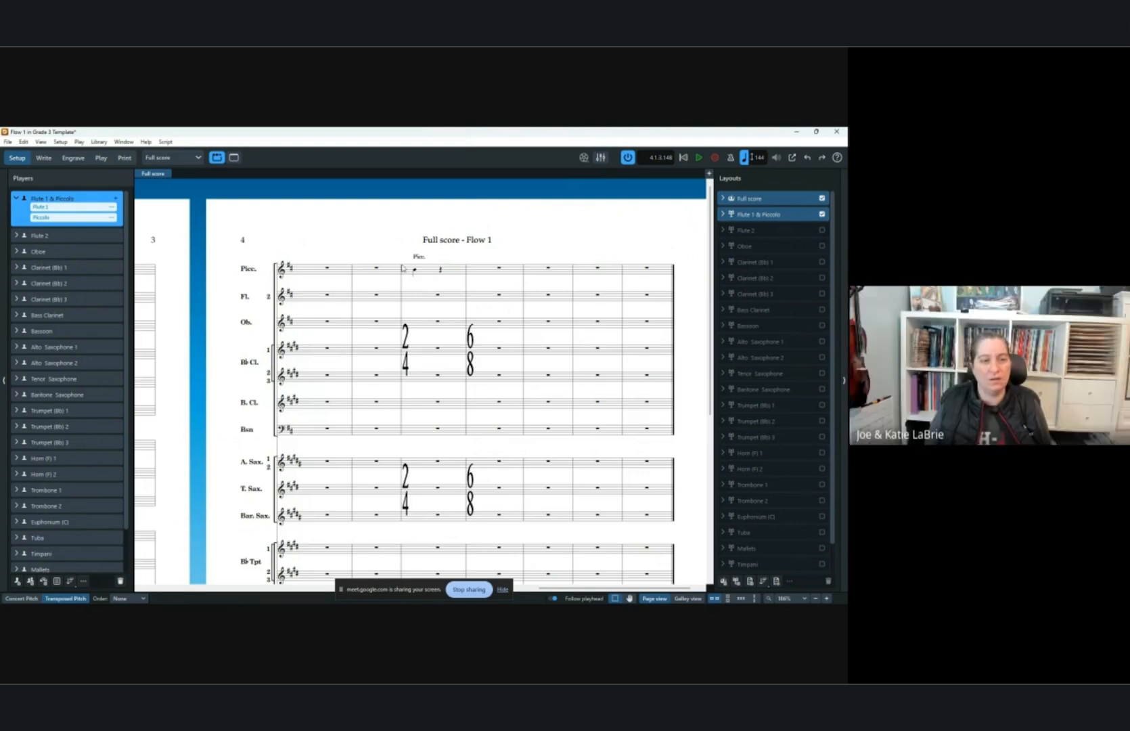
Give the piccolo instrument change label in bar 24 the custom text Picc.
{"action": "left_click", "coordinate": [44, 158]}
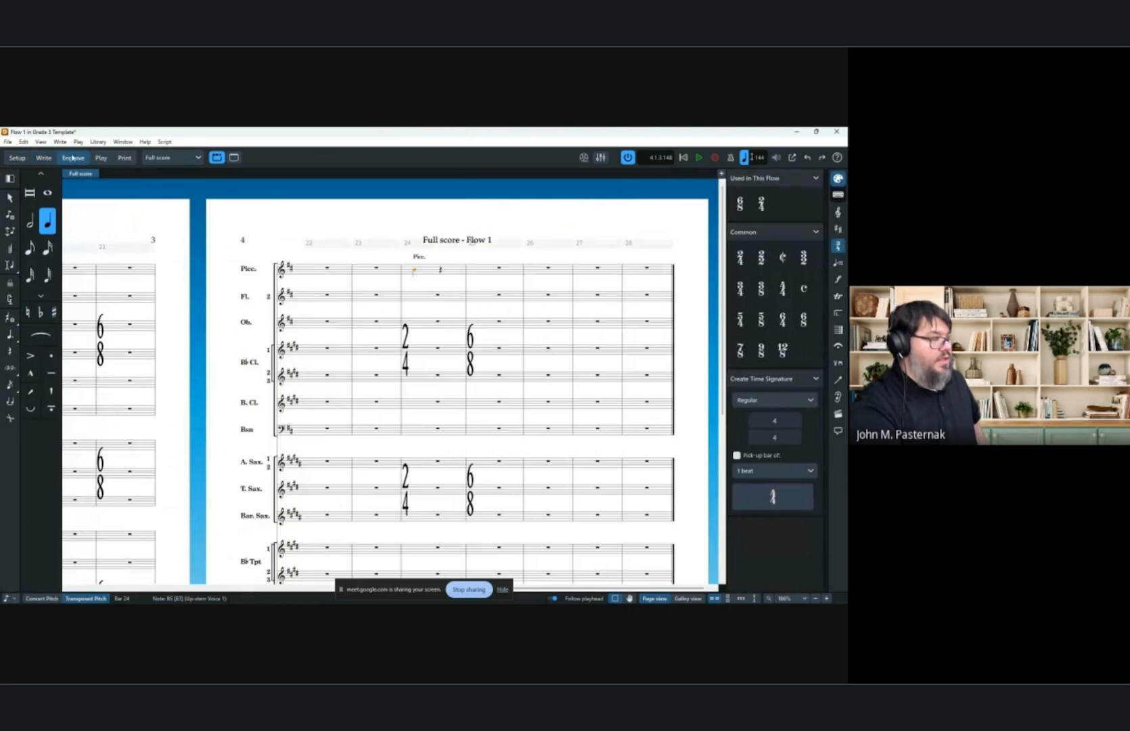
{"action": "left_click", "coordinate": [73, 157]}
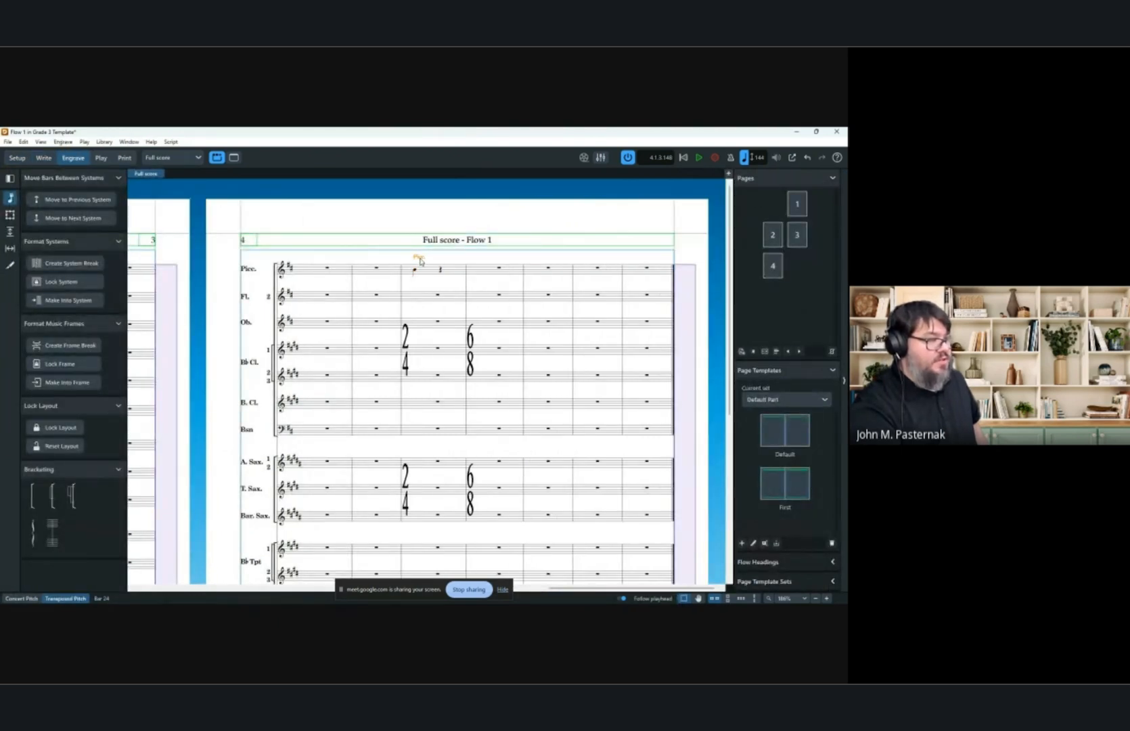
{"action": "left_click", "coordinate": [301, 588]}
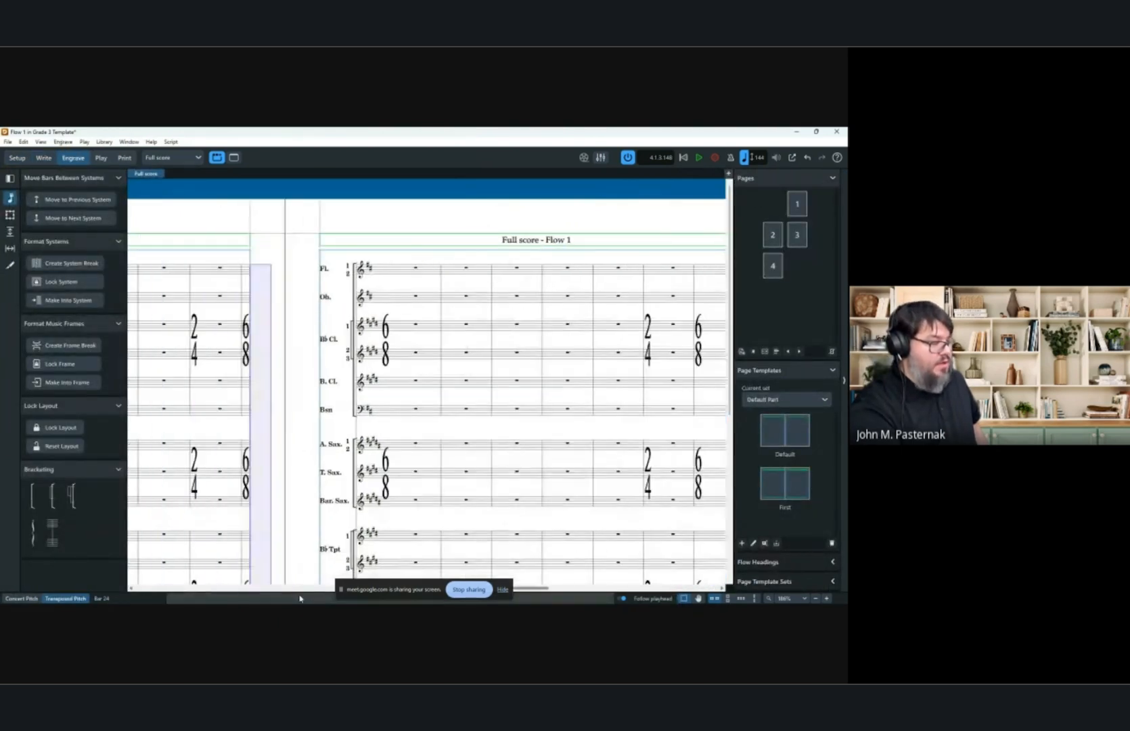
{"action": "left_click", "coordinate": [300, 599]}
{"action": "scroll", "coordinate": [562, 218], "scroll_direction": "right", "scroll_amount": 9}
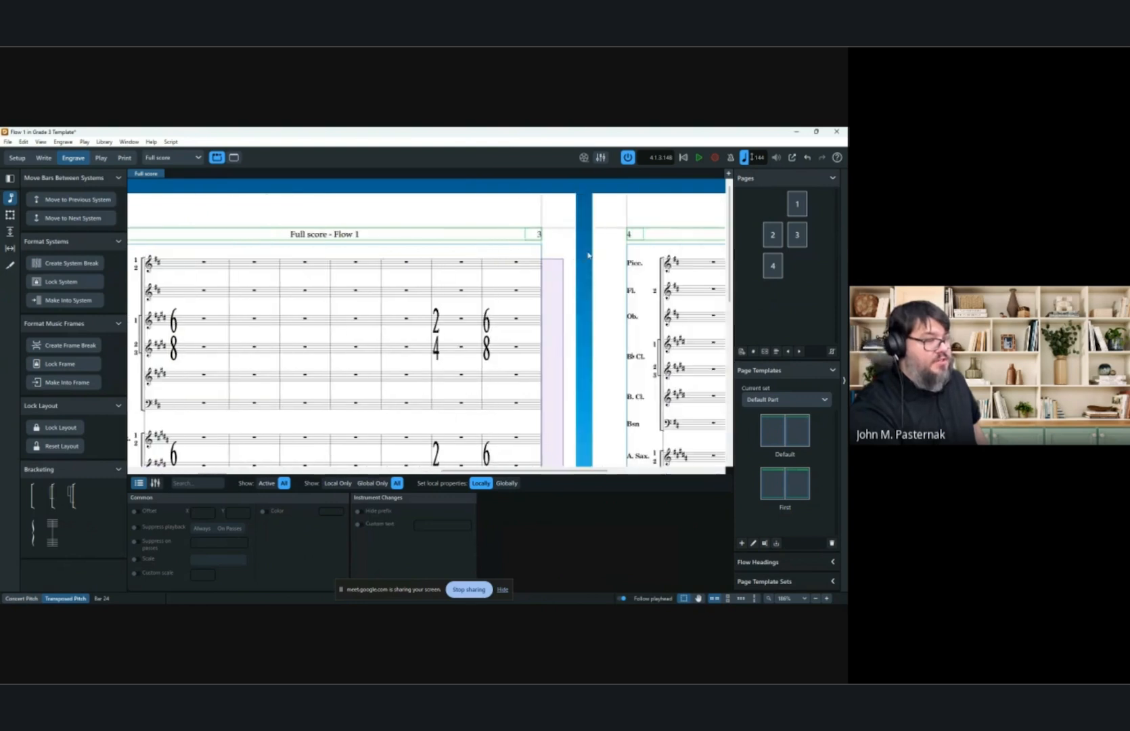
{"action": "left_click", "coordinate": [358, 523]}
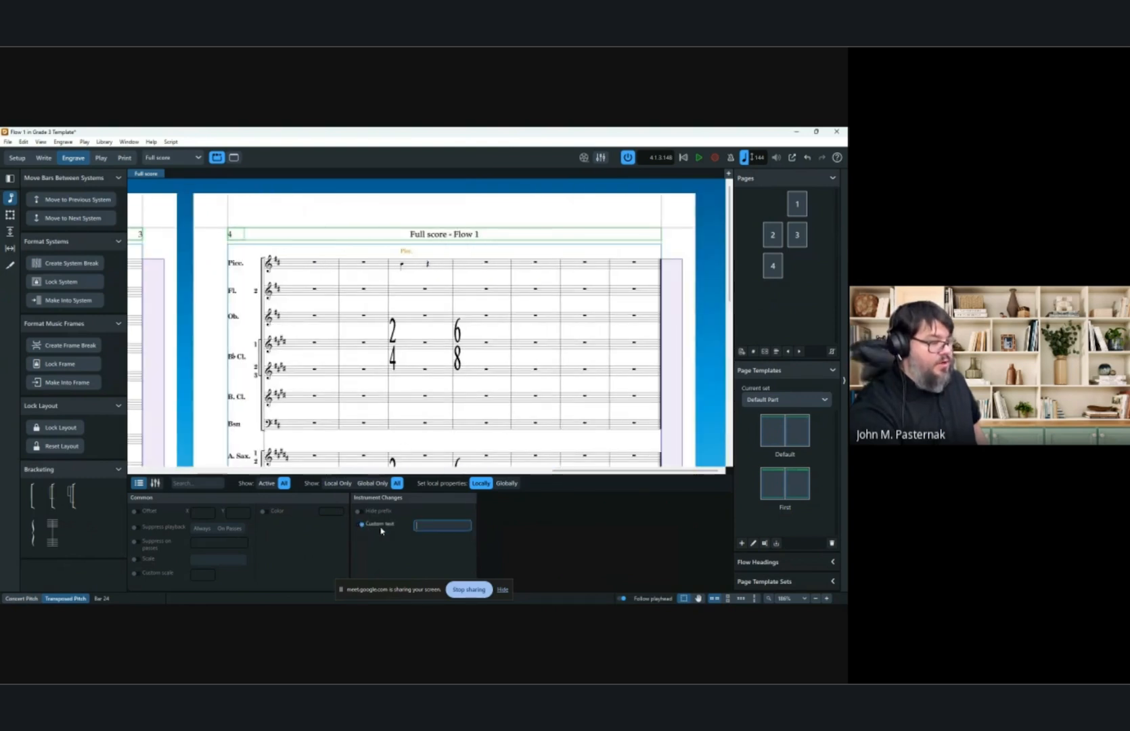
{"action": "left_click", "coordinate": [426, 525]}
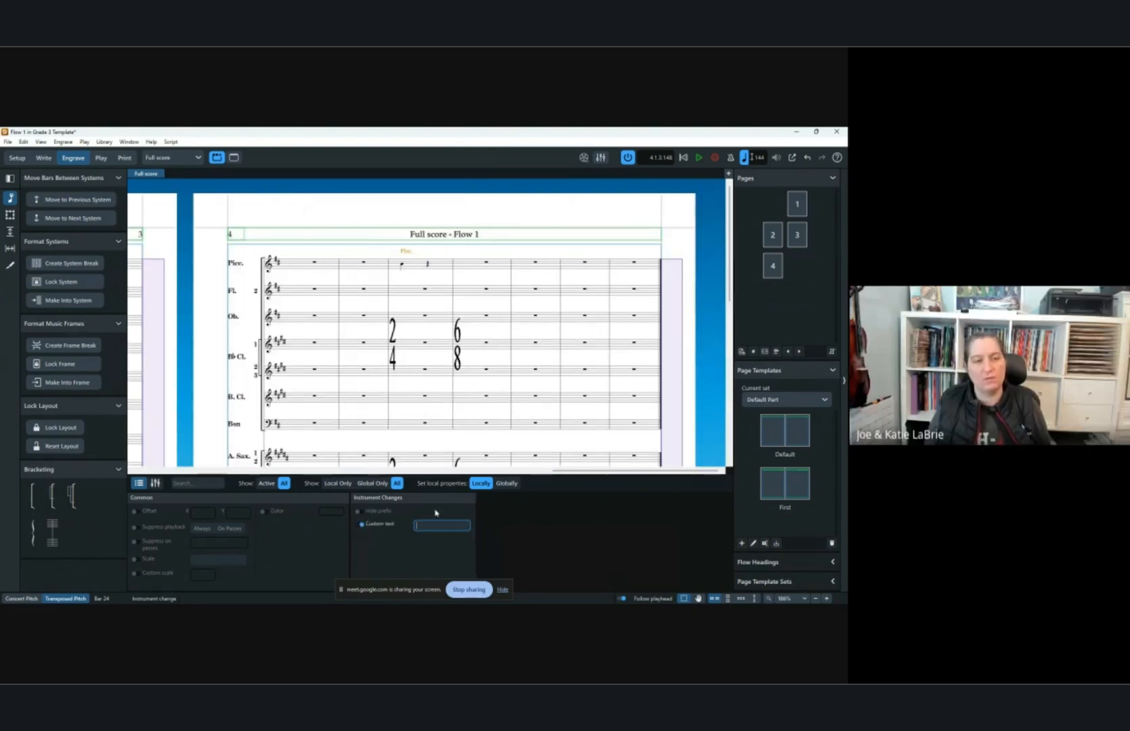
{"action": "type", "text": "Bicc."}
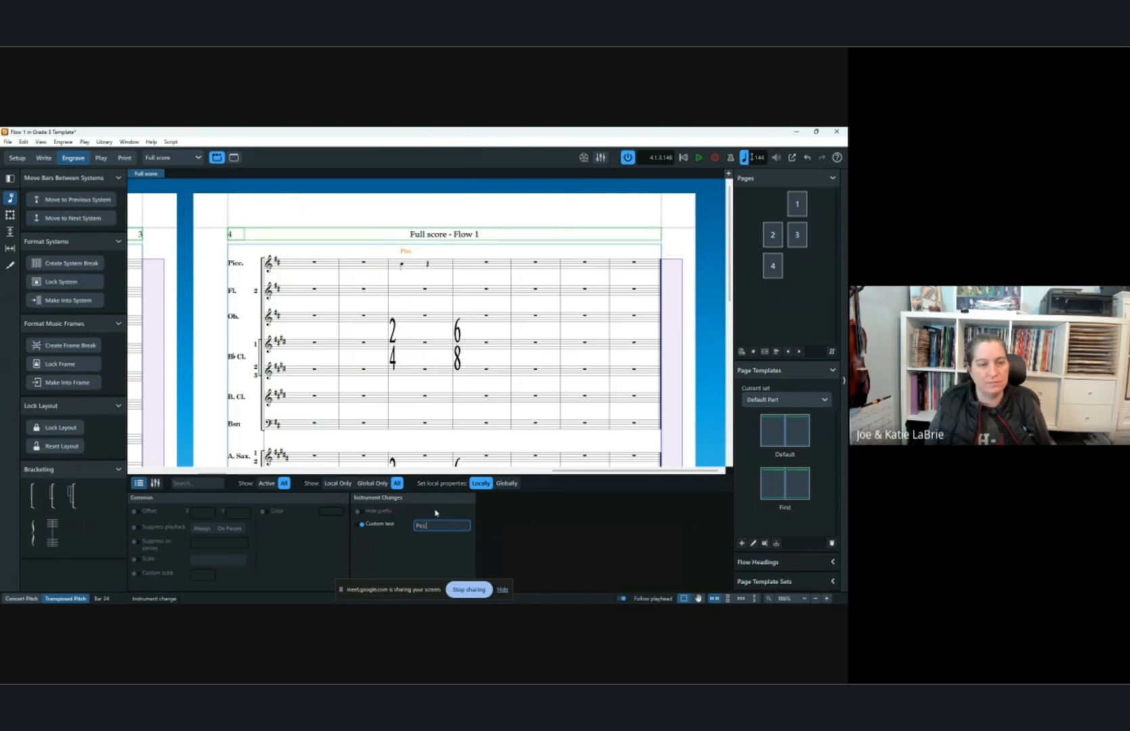
{"action": "key", "text": "Return"}
{"action": "left_click", "coordinate": [361, 211]}
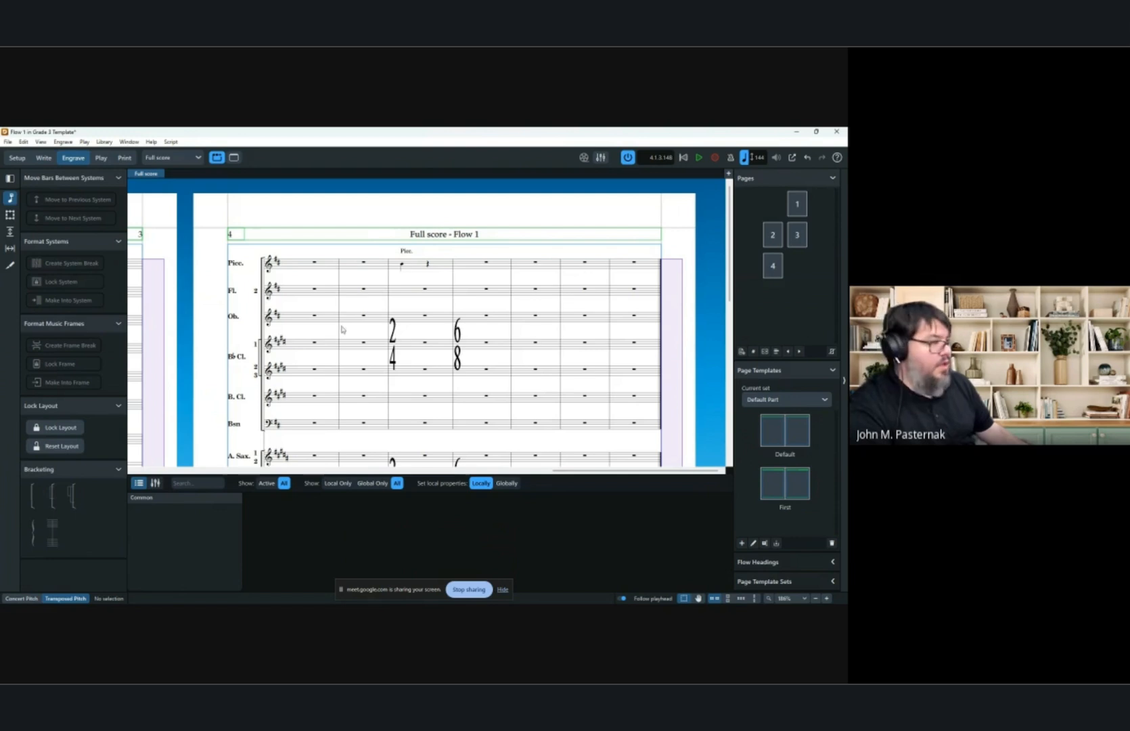
{"action": "left_click", "coordinate": [17, 157]}
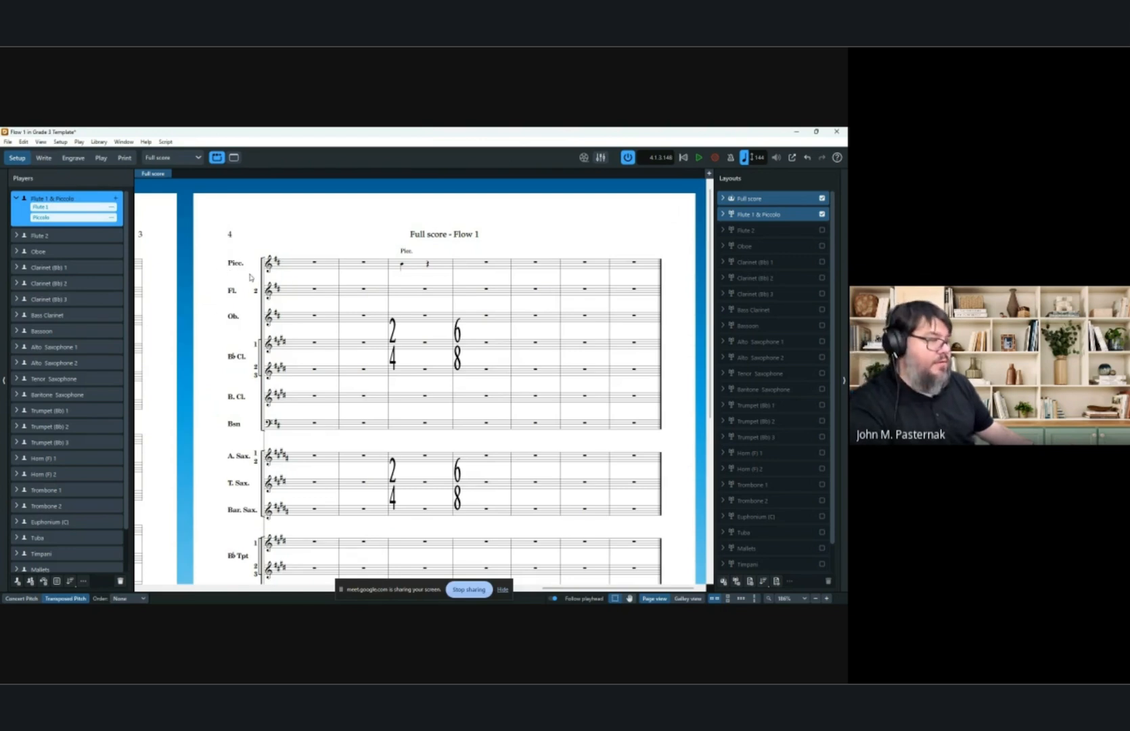
{"action": "left_click", "coordinate": [99, 142]}
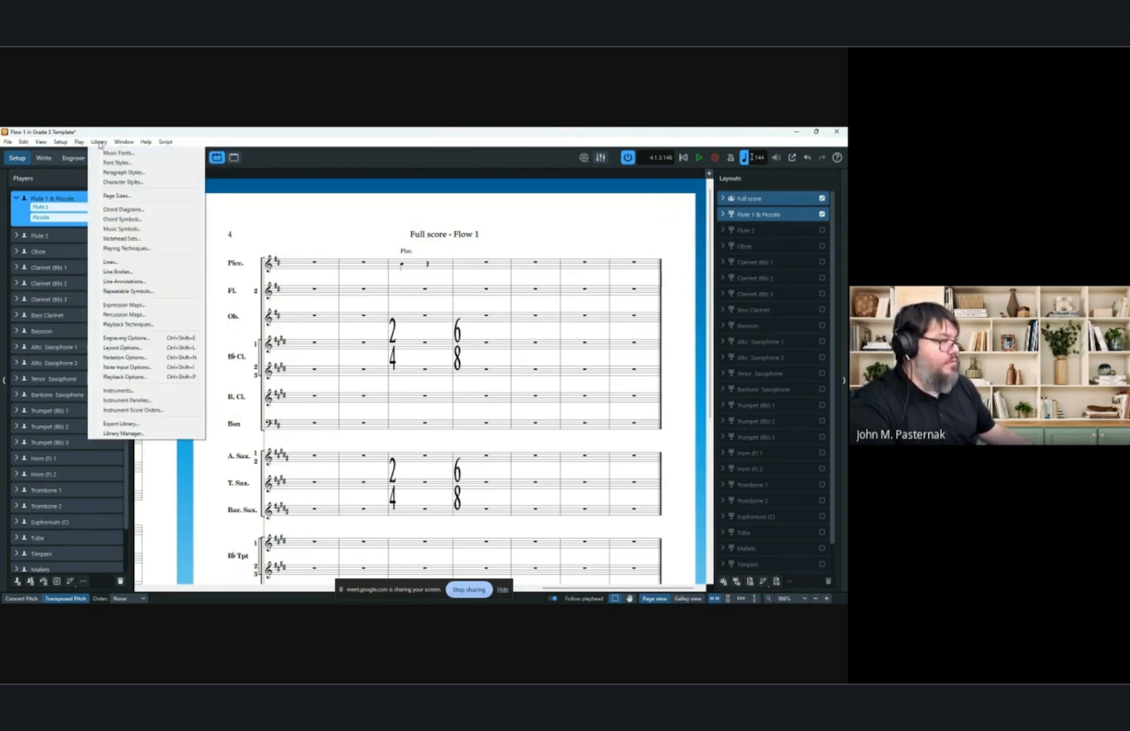
{"action": "left_click", "coordinate": [270, 190]}
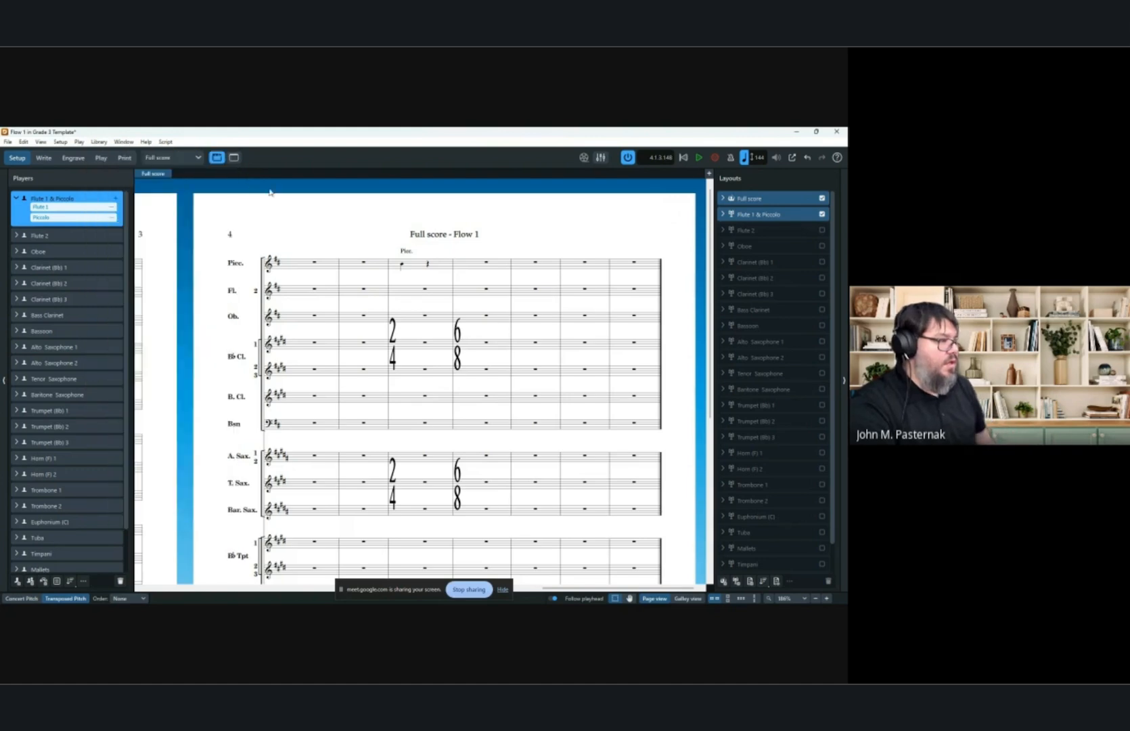
{"action": "scroll", "coordinate": [339, 214], "scroll_direction": "left", "scroll_amount": 8}
{"action": "scroll", "coordinate": [301, 230], "scroll_direction": "left", "scroll_amount": 5}
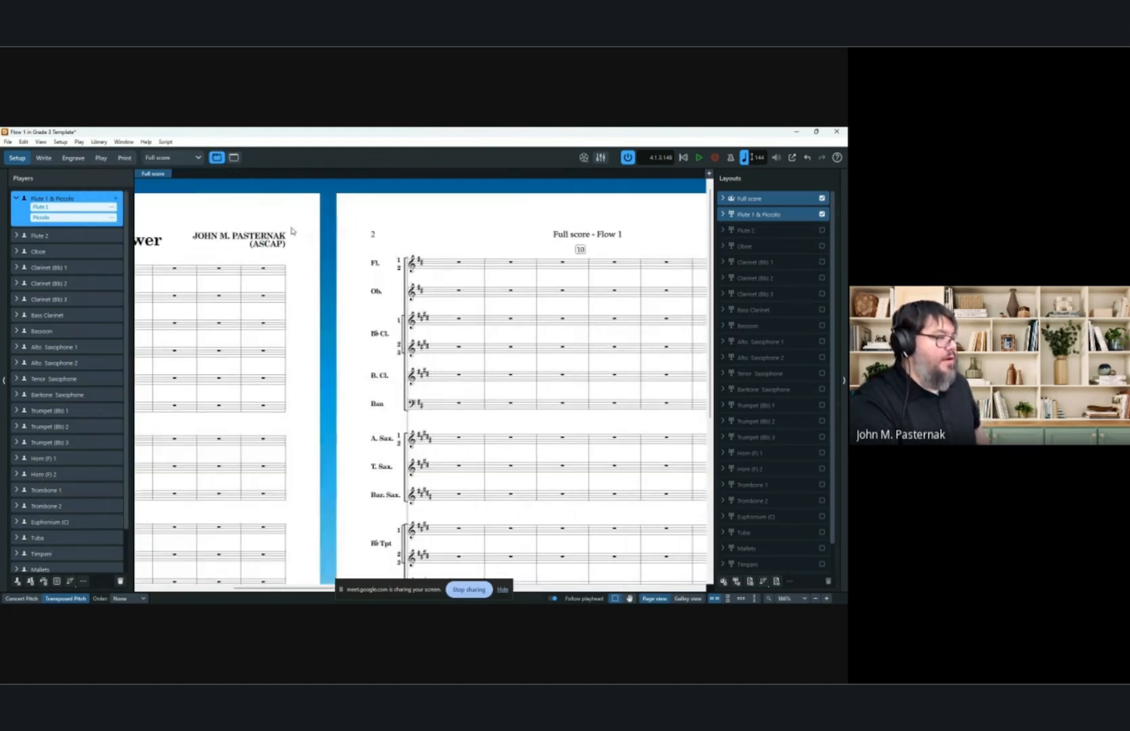
{"action": "scroll", "coordinate": [284, 230], "scroll_direction": "right", "scroll_amount": 10}
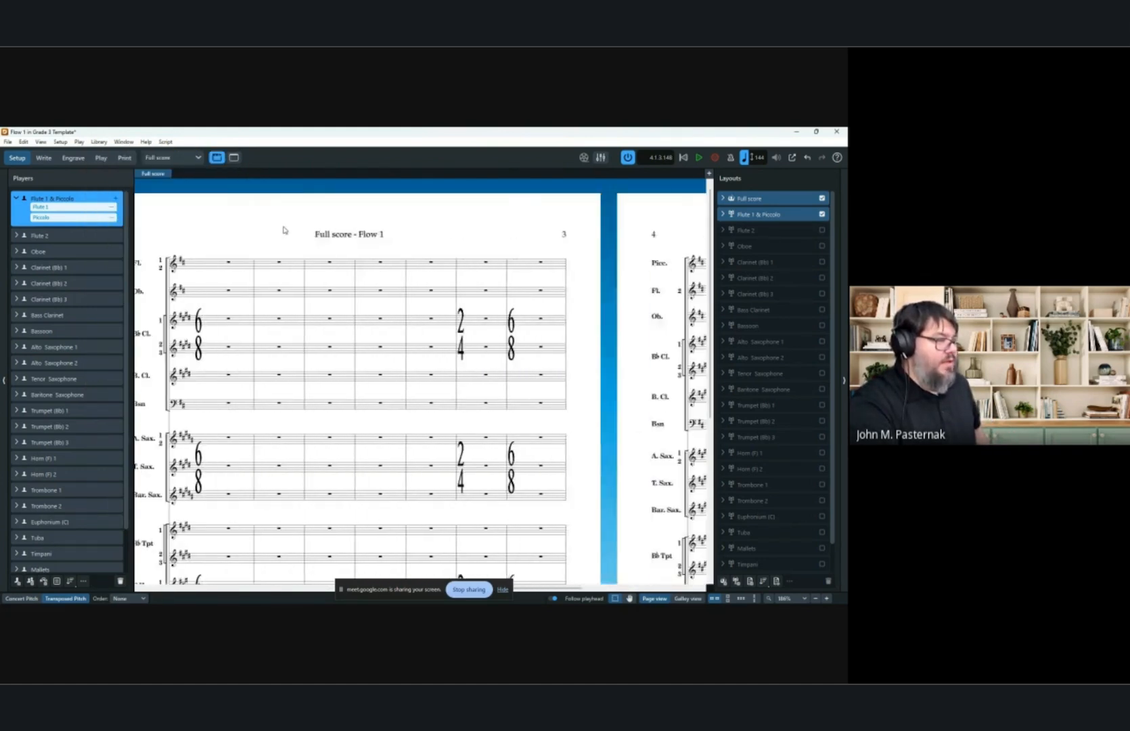
{"action": "left_click", "coordinate": [79, 142]}
{"action": "left_click", "coordinate": [41, 142]}
{"action": "left_click", "coordinate": [71, 158]}
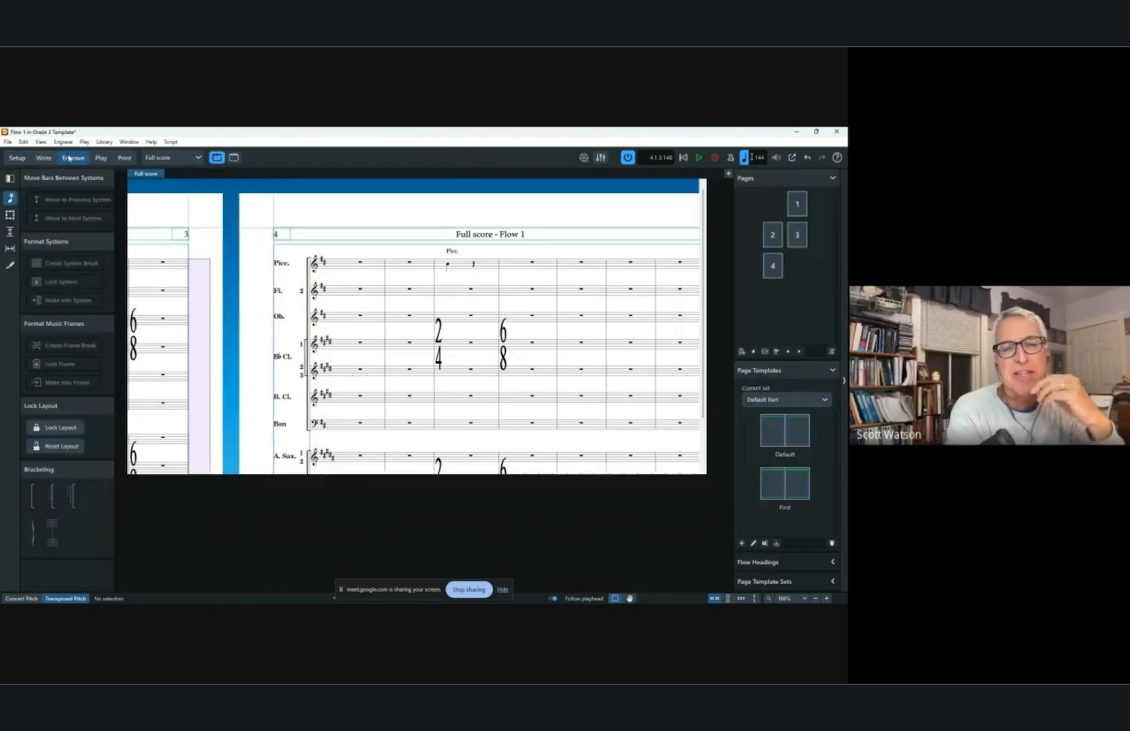
{"action": "left_click", "coordinate": [63, 142]}
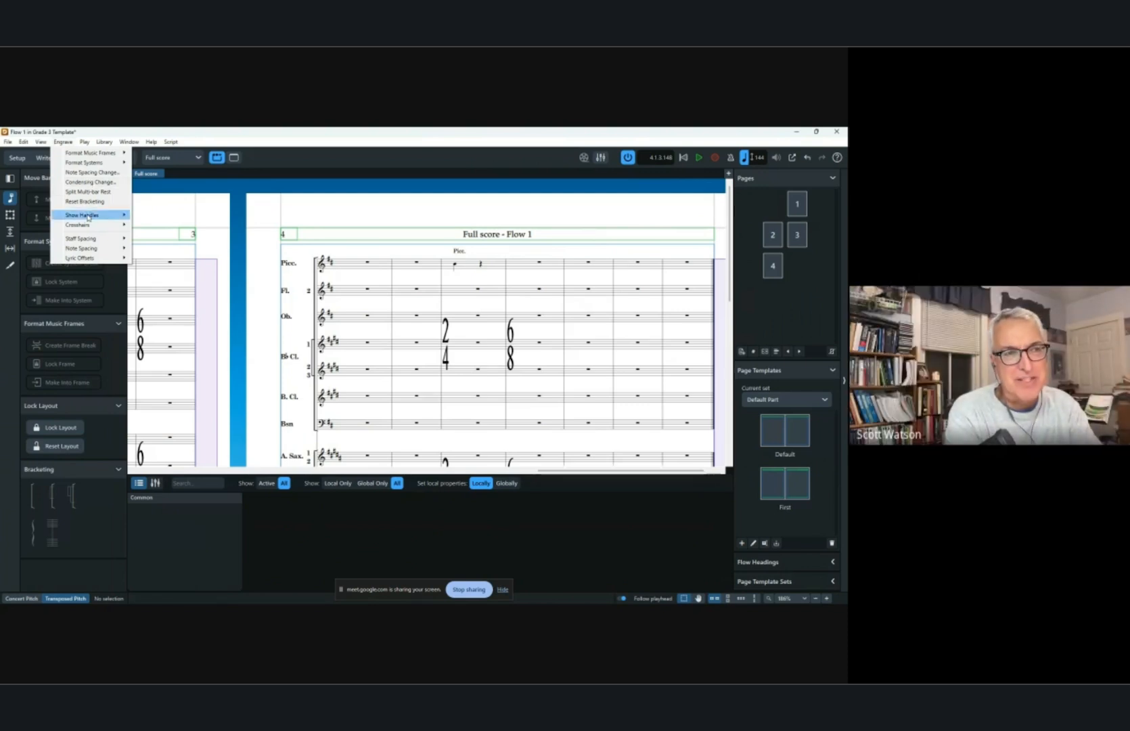
{"action": "mouse_move", "coordinate": [89, 250]}
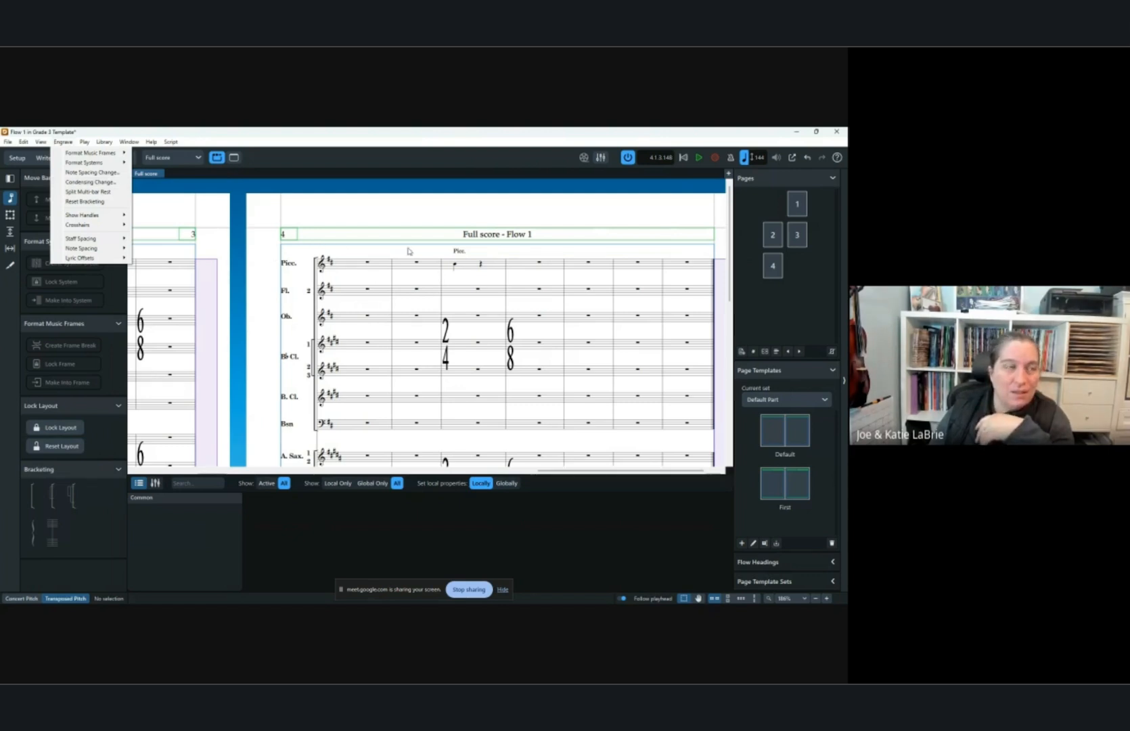
{"action": "left_click", "coordinate": [295, 212]}
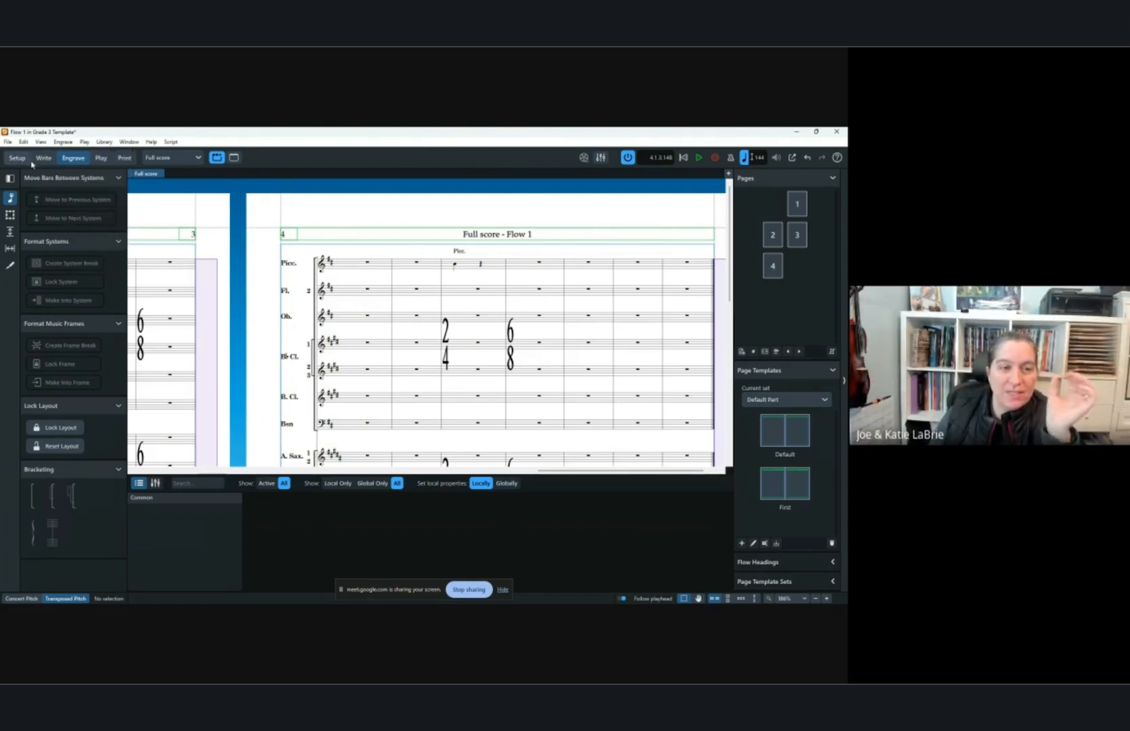
Paste the quarter note into bar 20 of the Flute 1 staff and raise its pitch a step.
{"action": "key", "text": "ctrl+2"}
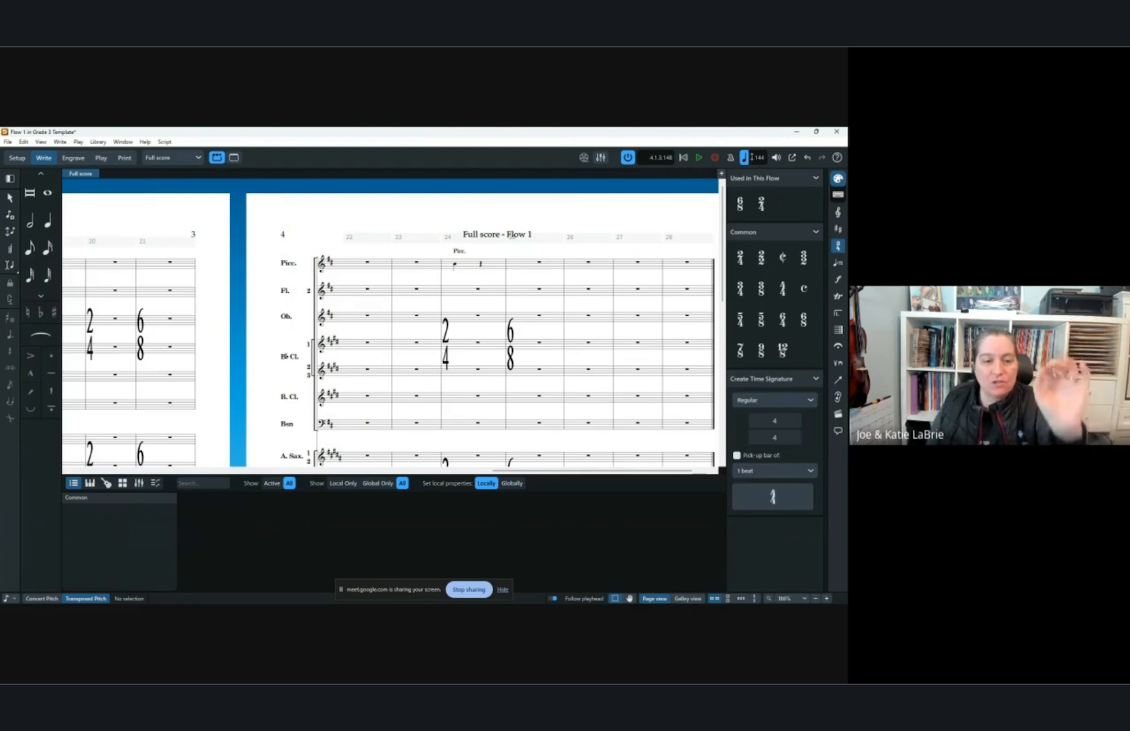
{"action": "left_click", "coordinate": [688, 598]}
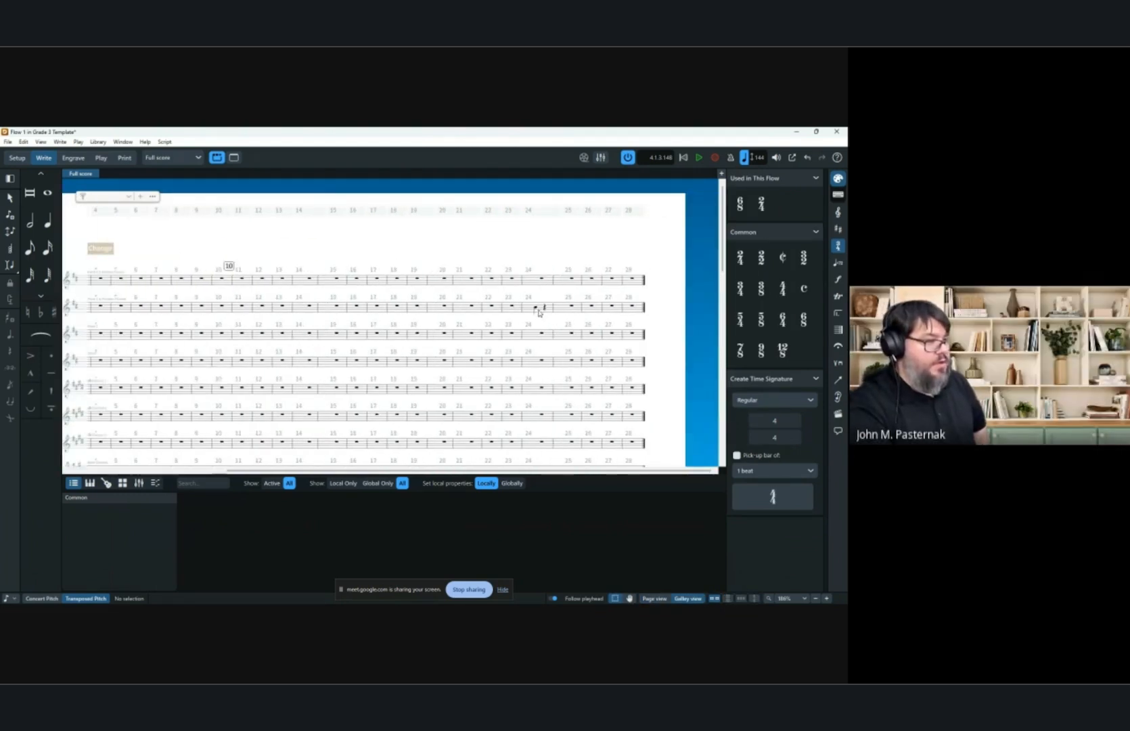
{"action": "left_click", "coordinate": [536, 311]}
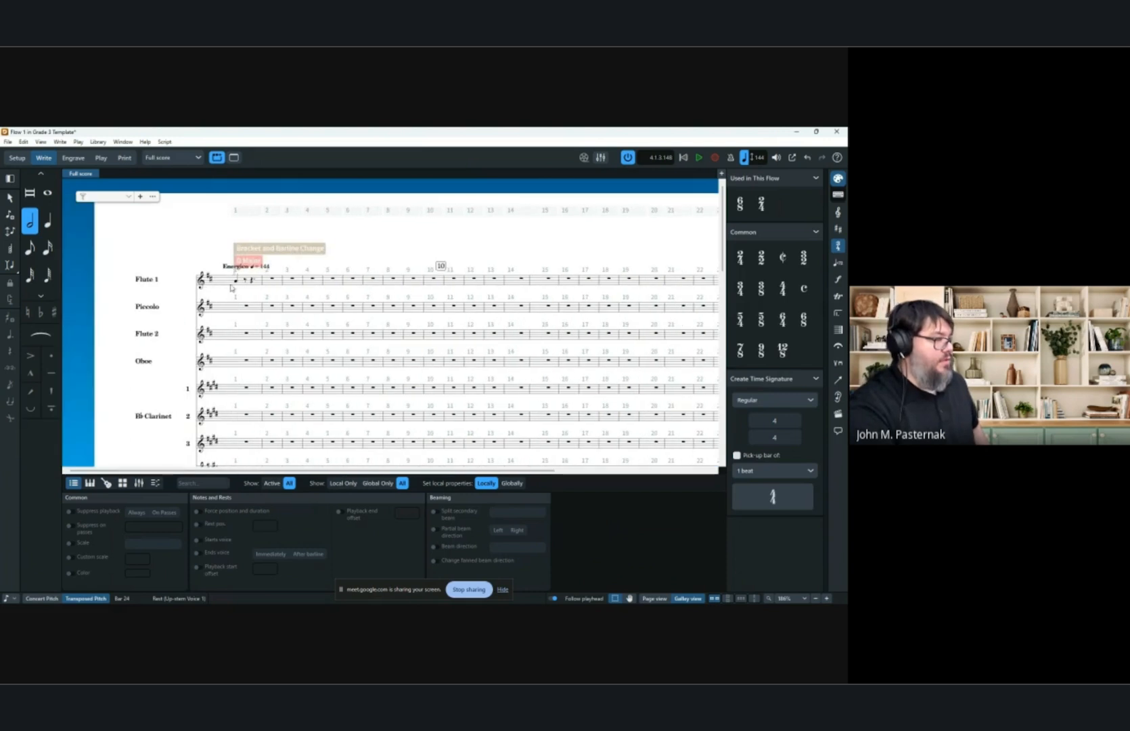
{"action": "left_click", "coordinate": [240, 285]}
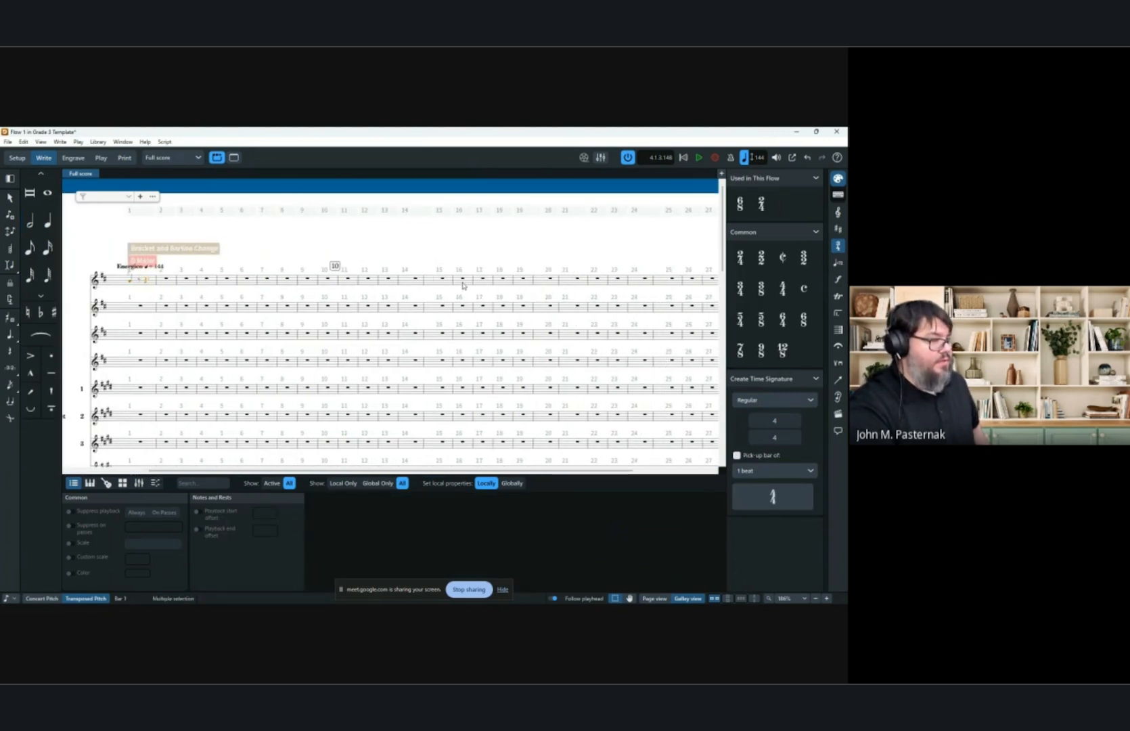
{"action": "left_click", "coordinate": [553, 278]}
{"action": "key", "text": "ctrl+v"}
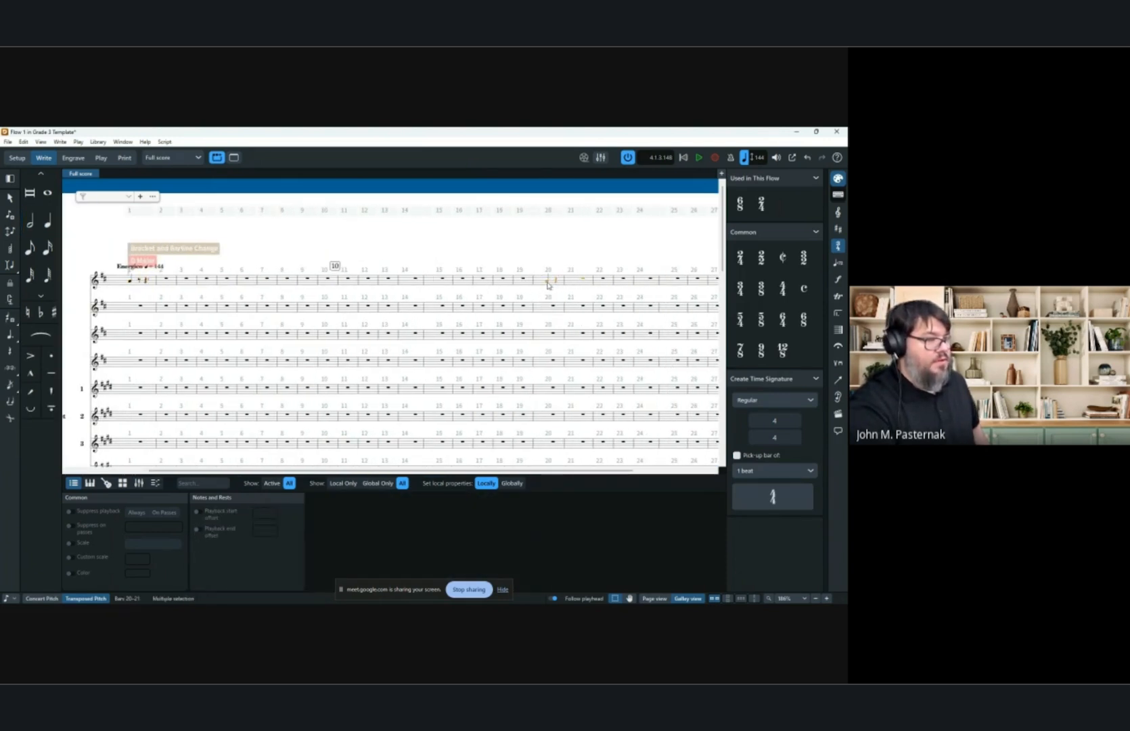
{"action": "left_click", "coordinate": [548, 282]}
{"action": "key", "text": "alt+Up"}
{"action": "scroll", "coordinate": [548, 284], "scroll_direction": "up", "scroll_amount": 5}
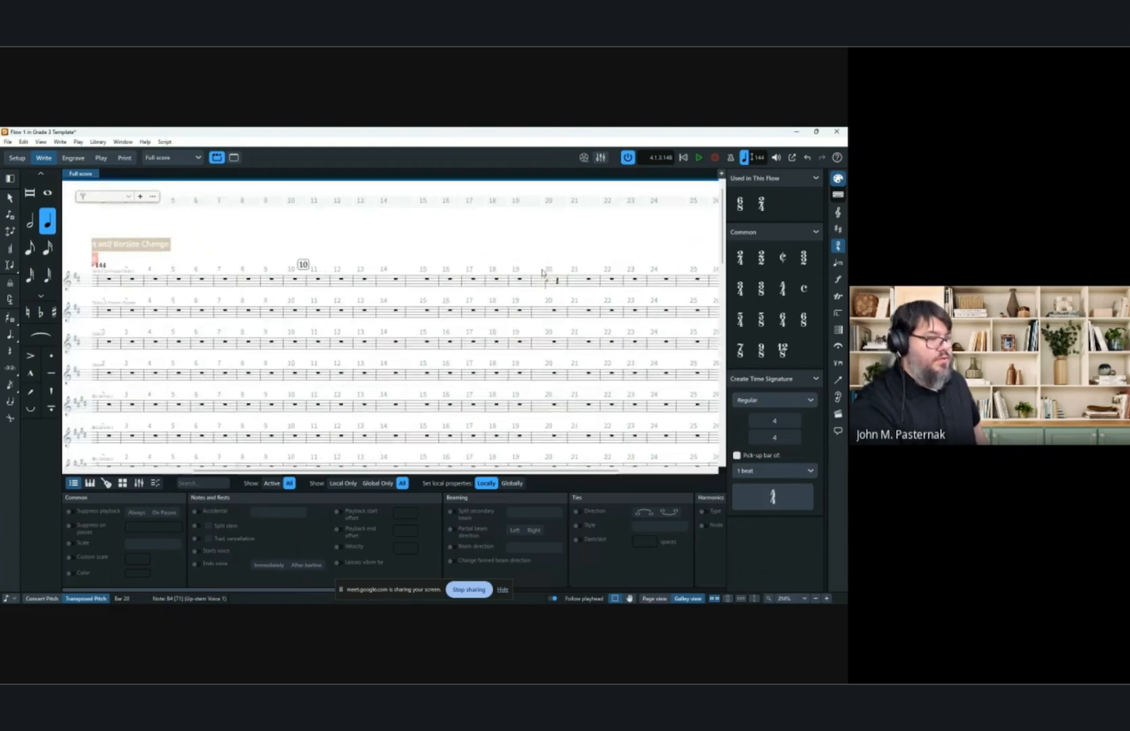
{"action": "scroll", "coordinate": [548, 297], "scroll_direction": "right", "scroll_amount": 5}
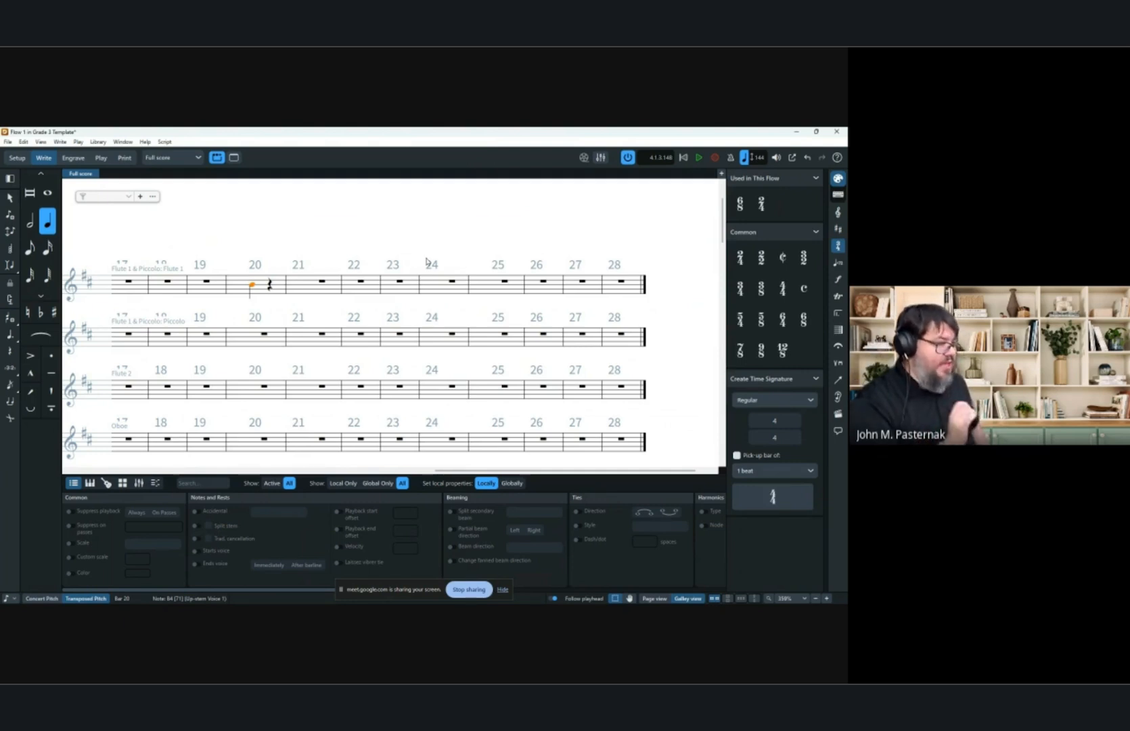
Add the staff text +Picc above the Flute 1 note in bar 20.
{"action": "key", "text": "shift+x"}
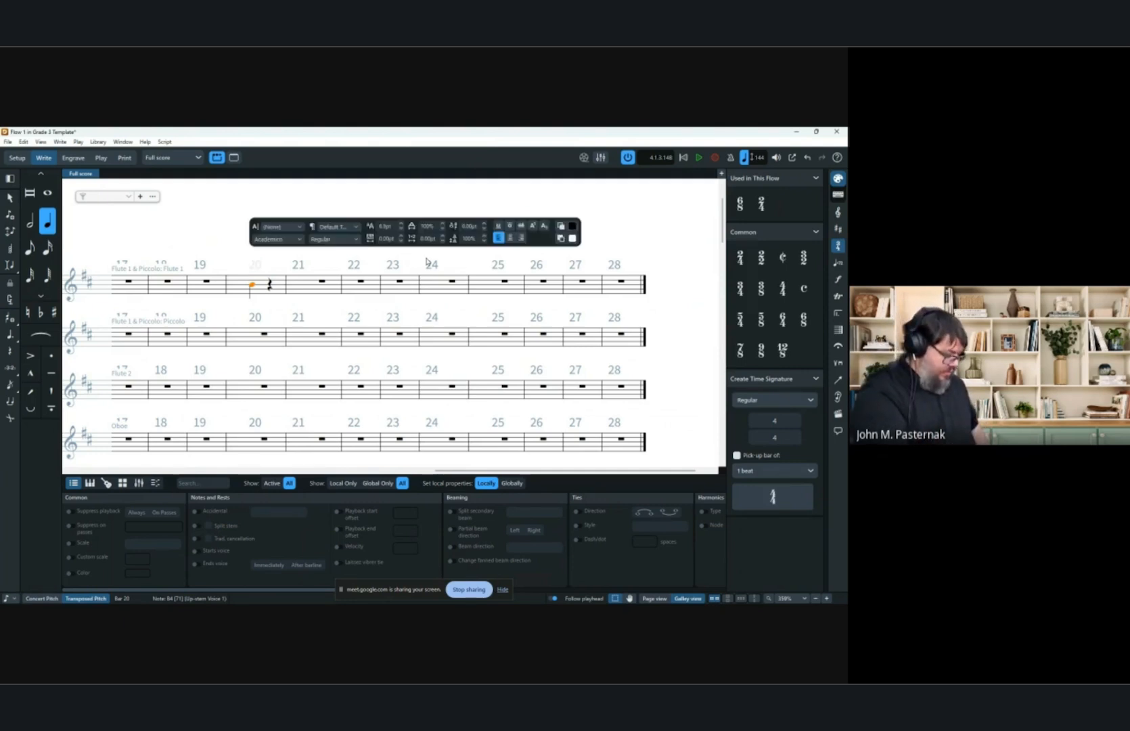
{"action": "type", "text": "+Picc"}
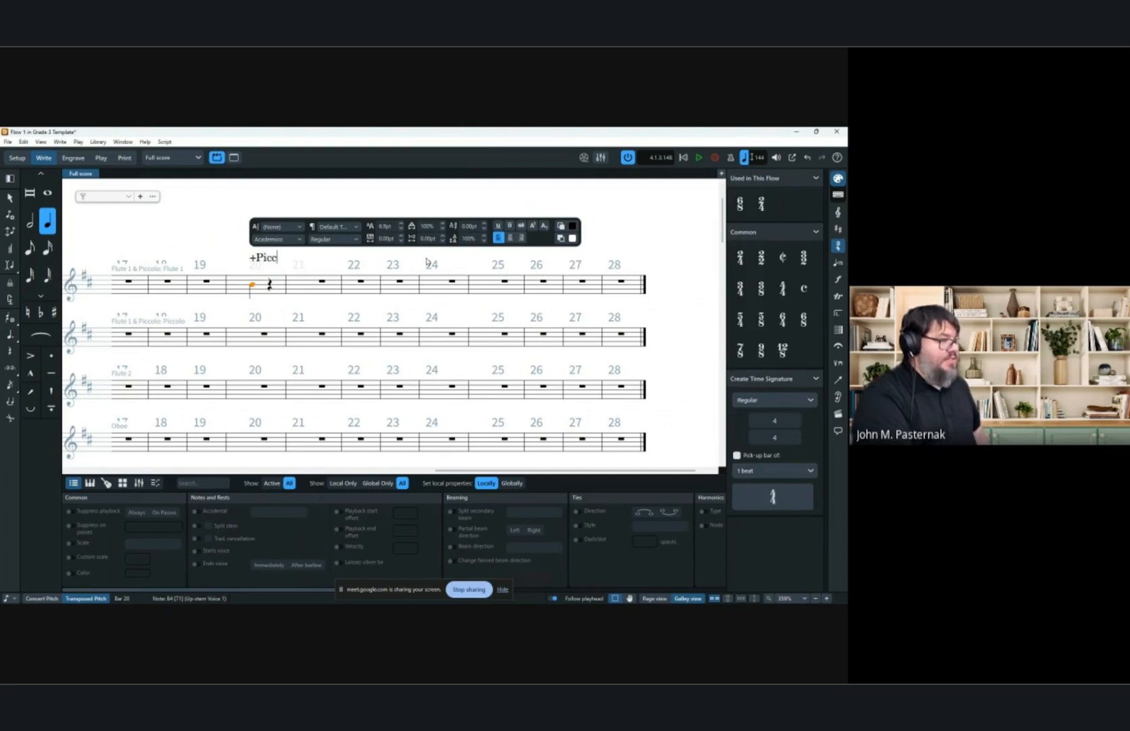
{"action": "left_click", "coordinate": [198, 237]}
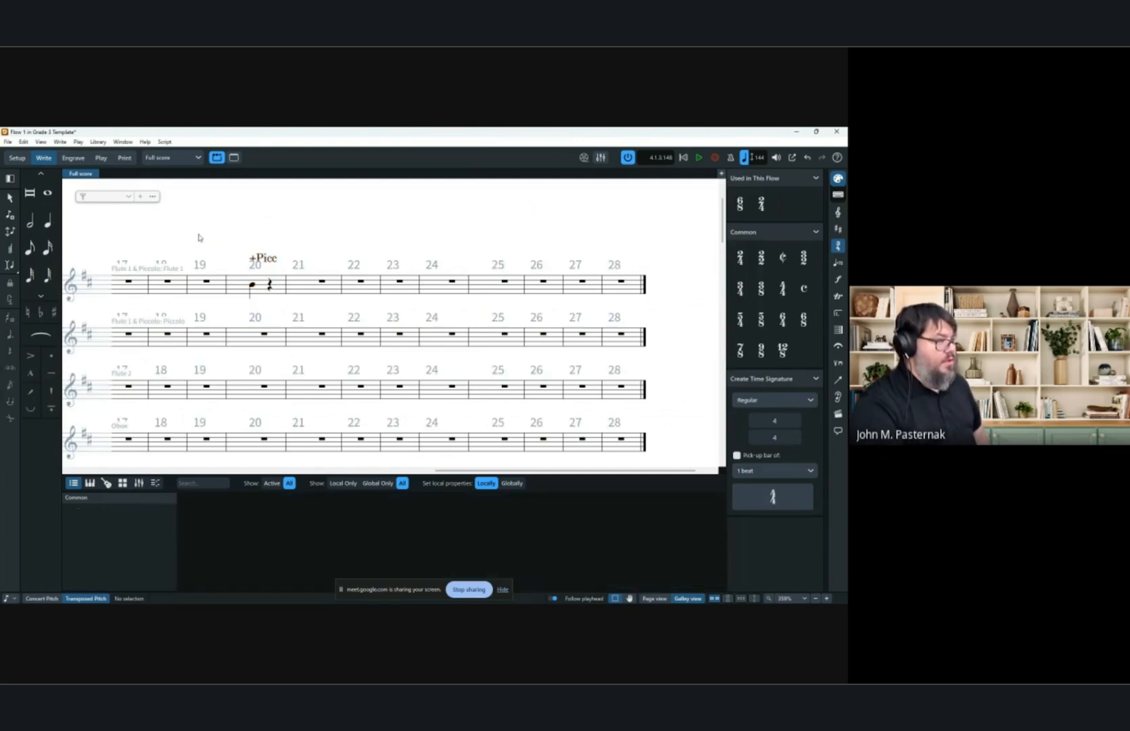
Add the staff text With Cheese at bar 17 of the Flute 1 staff.
{"action": "scroll", "coordinate": [532, 391], "scroll_direction": "left", "scroll_amount": 3}
{"action": "left_click", "coordinate": [651, 598]}
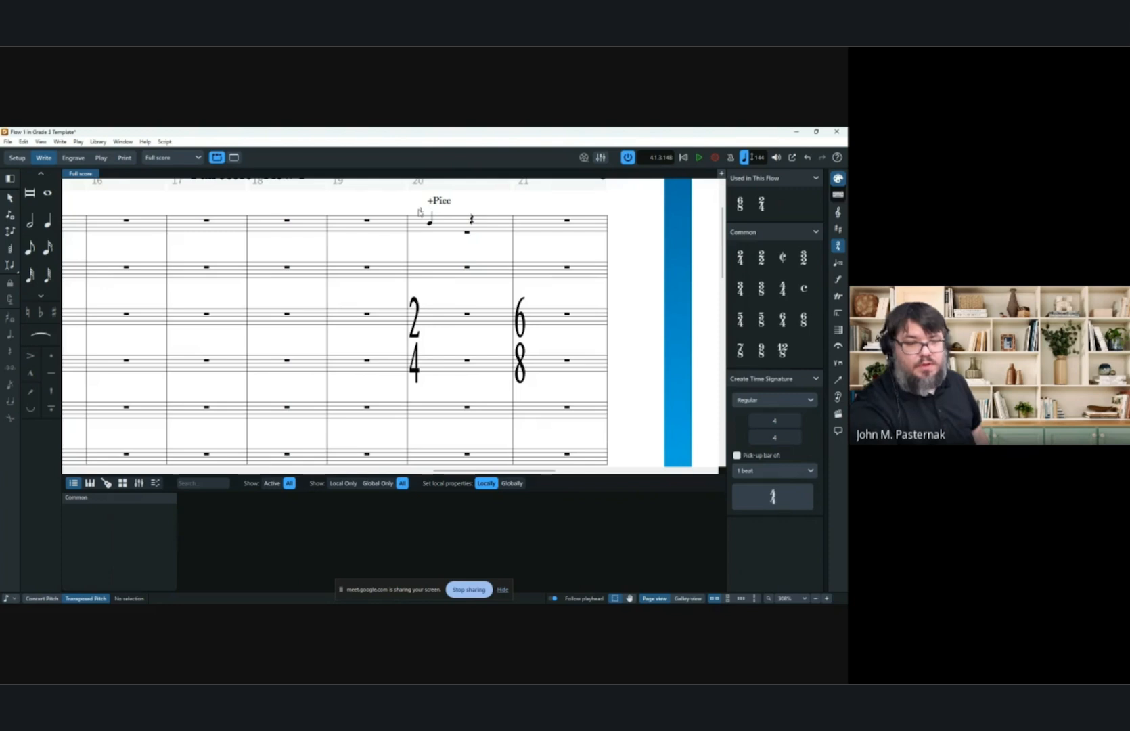
{"action": "left_click", "coordinate": [688, 598]}
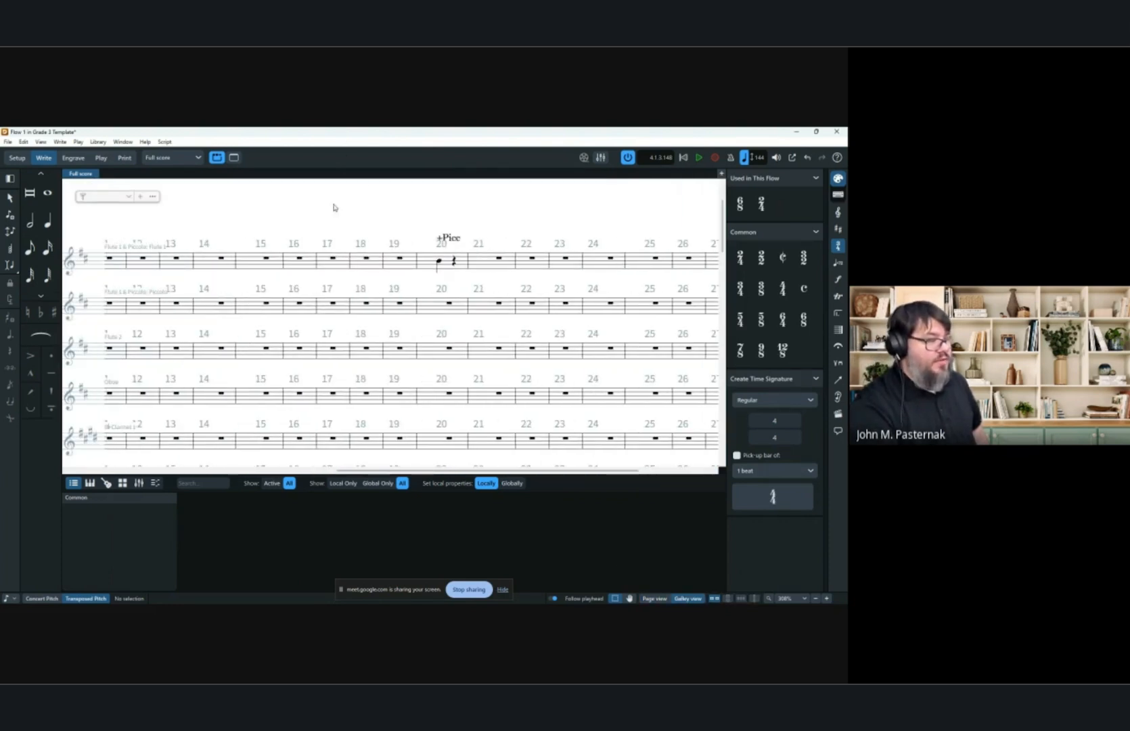
{"action": "left_click", "coordinate": [333, 259]}
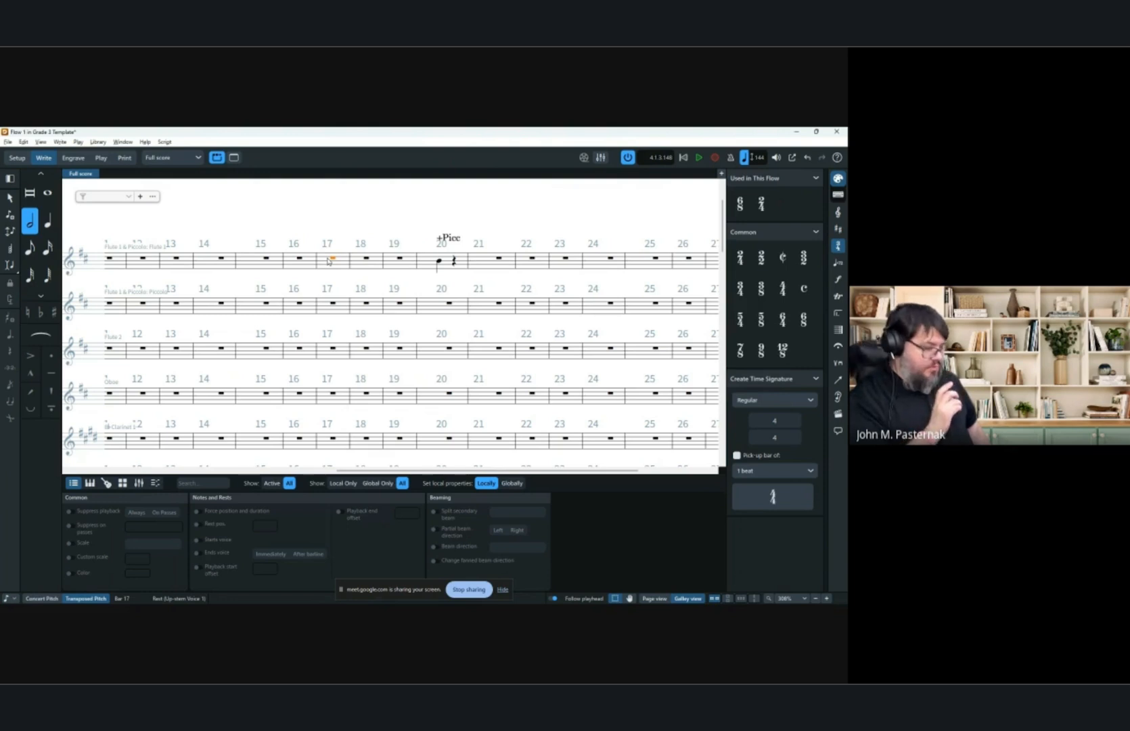
{"action": "key", "text": "shift+x"}
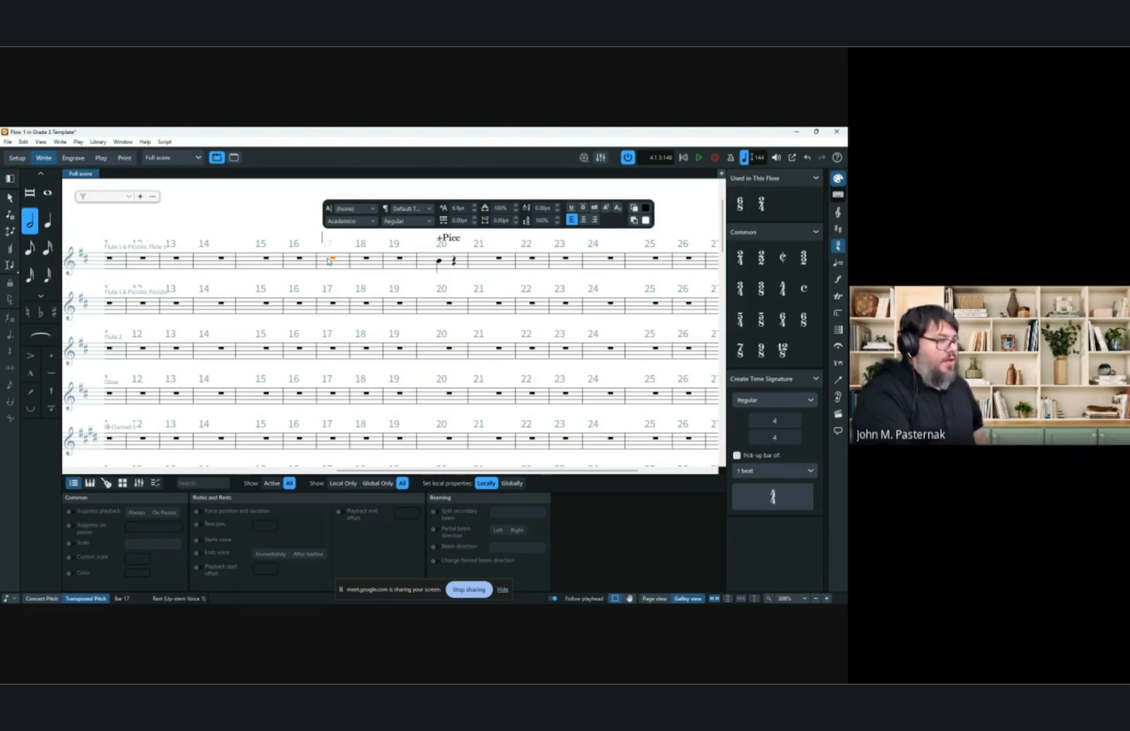
{"action": "type", "text": "With "}
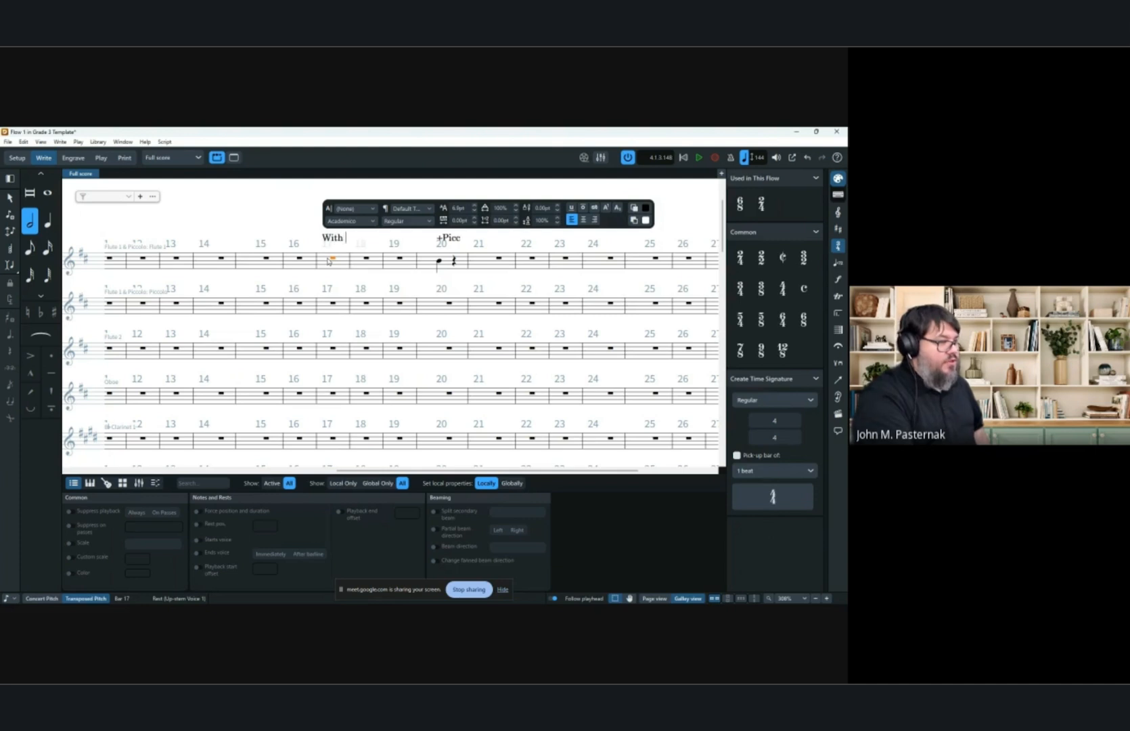
{"action": "type", "text": "Cheese"}
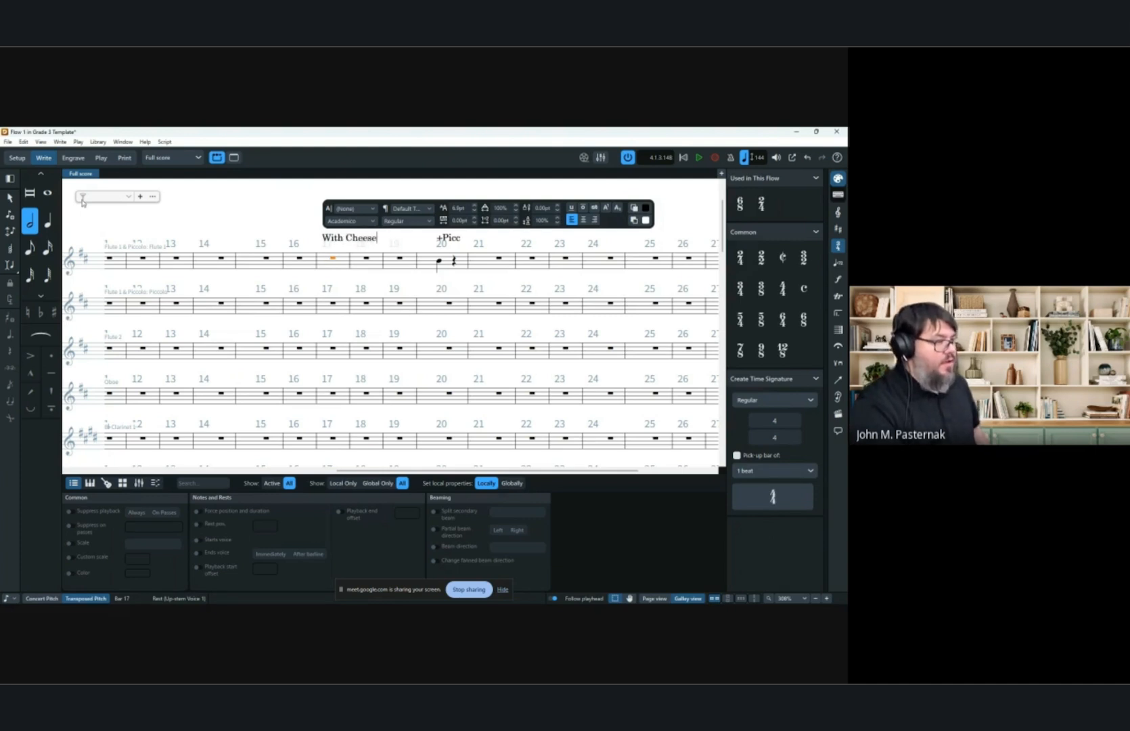
{"action": "left_click", "coordinate": [225, 228]}
Review the added staff texts on the full score page.
{"action": "scroll", "coordinate": [363, 271], "scroll_direction": "down", "scroll_amount": 3}
{"action": "scroll", "coordinate": [361, 263], "scroll_direction": "down", "scroll_amount": 8}
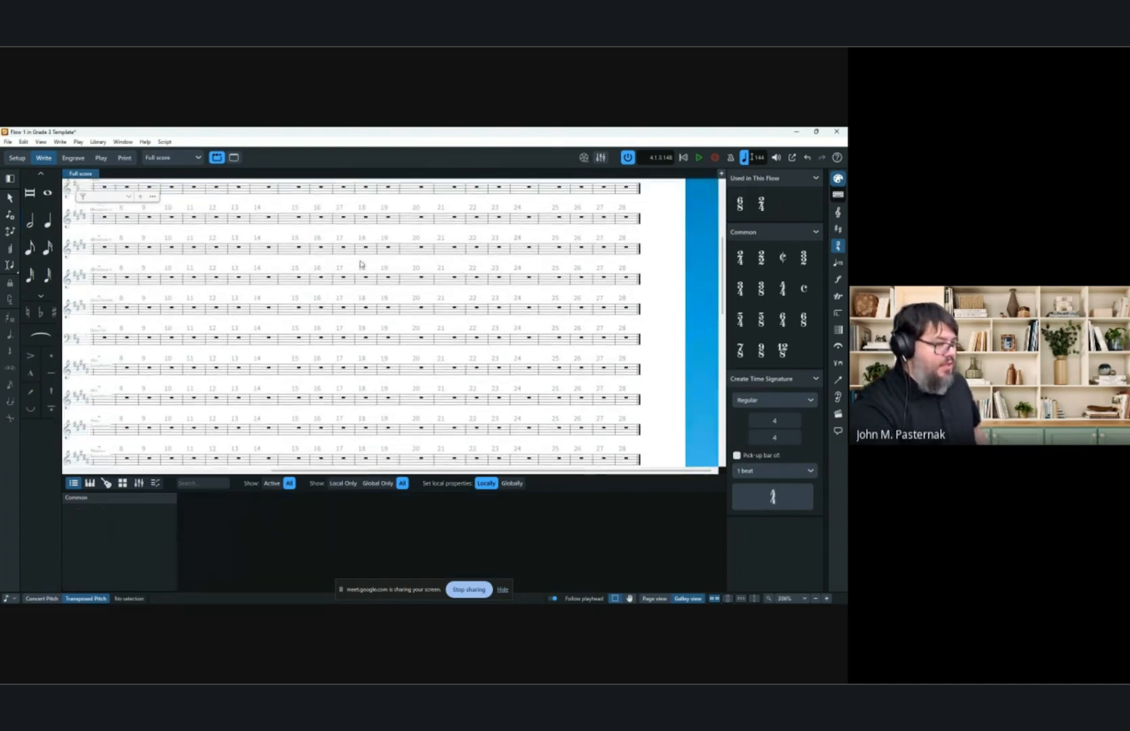
{"action": "left_click", "coordinate": [646, 597]}
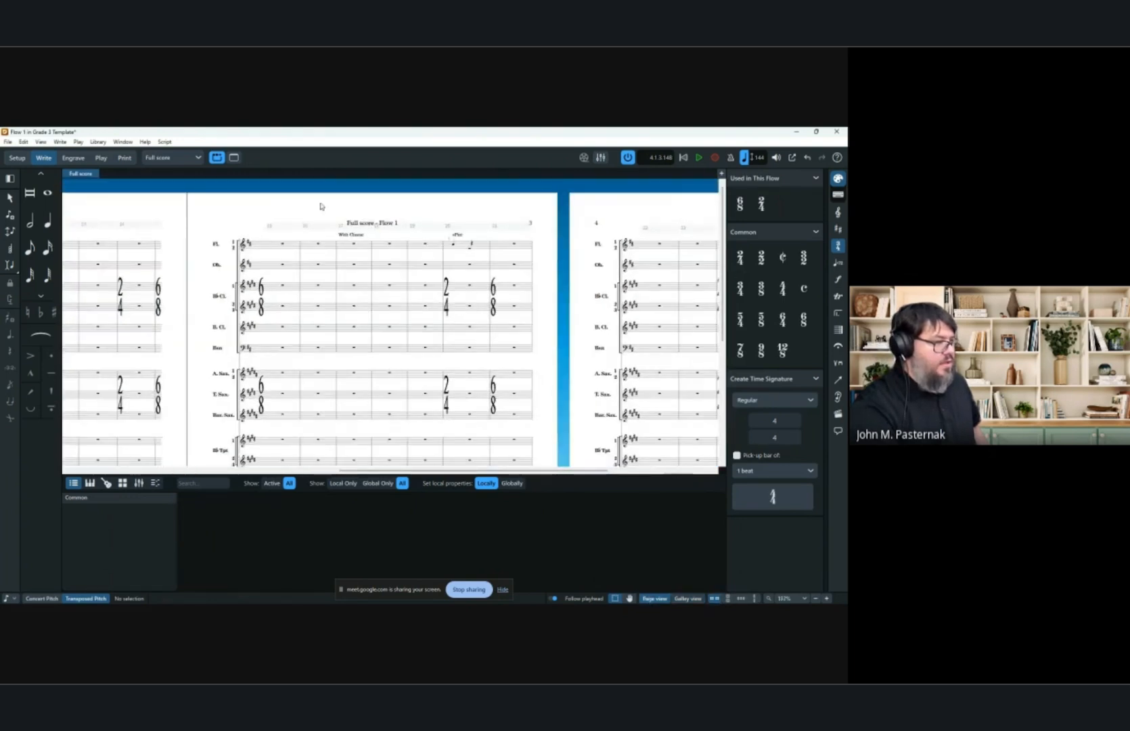
In the full score's Layout Options, show system objects above the Brass instrument family and apply.
{"action": "left_click", "coordinate": [96, 143]}
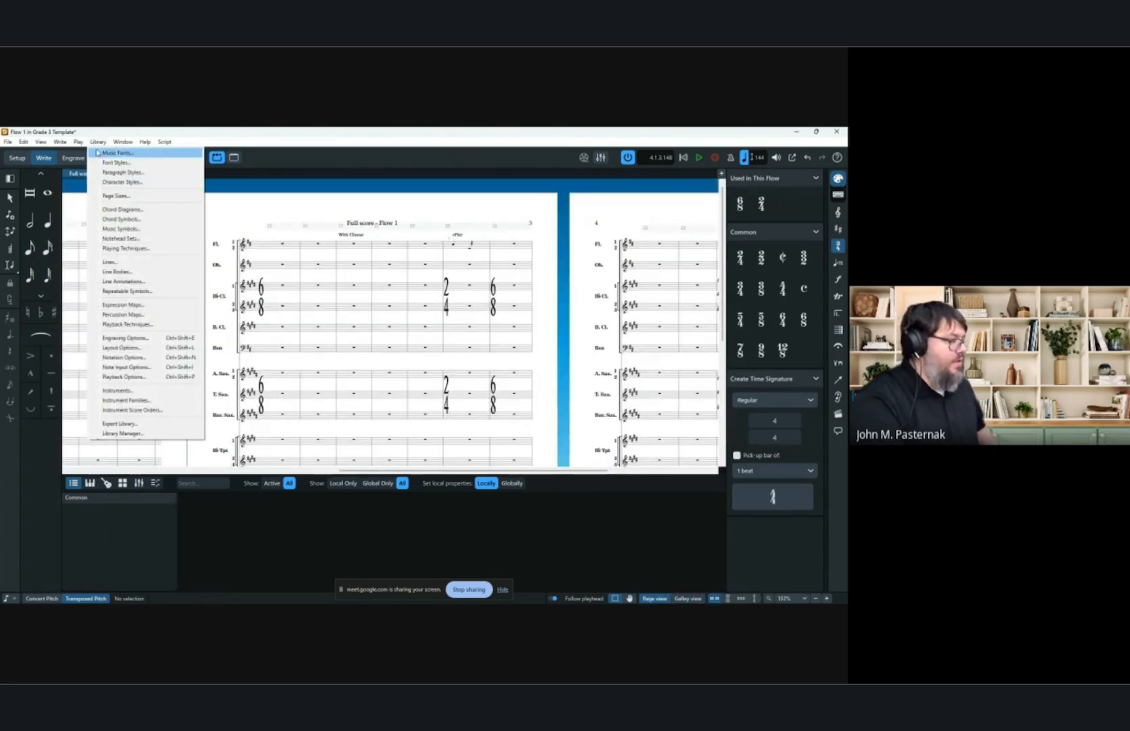
{"action": "left_click", "coordinate": [141, 347]}
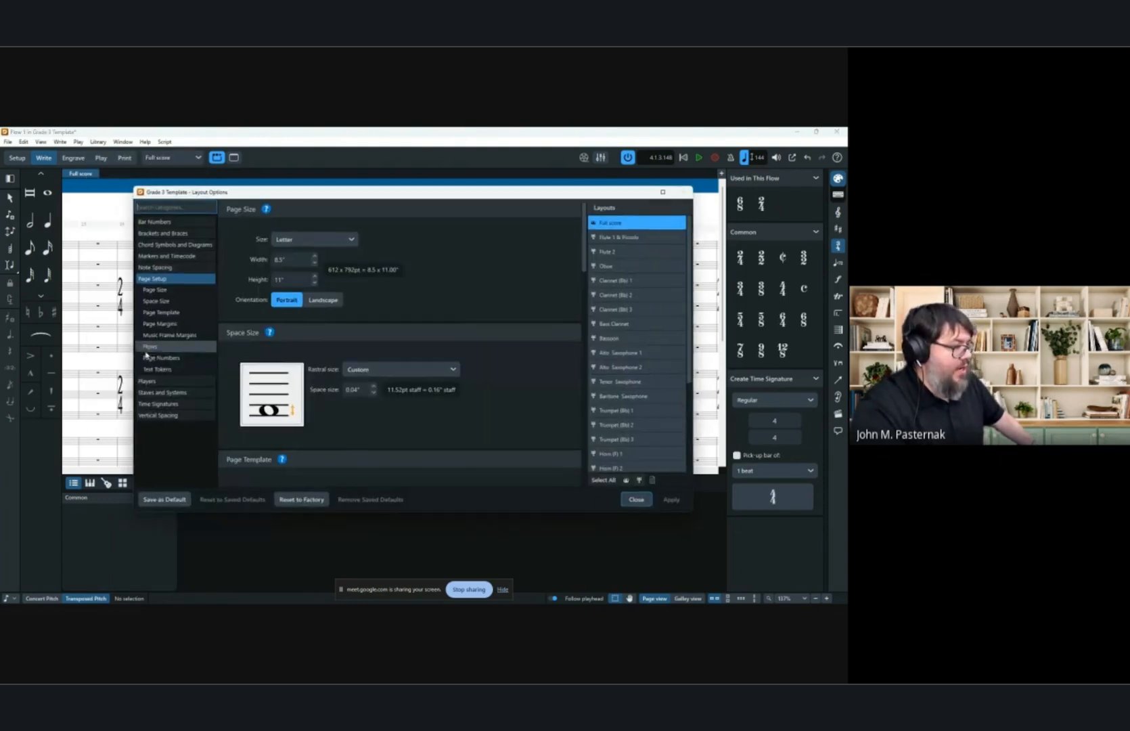
{"action": "left_click", "coordinate": [165, 394]}
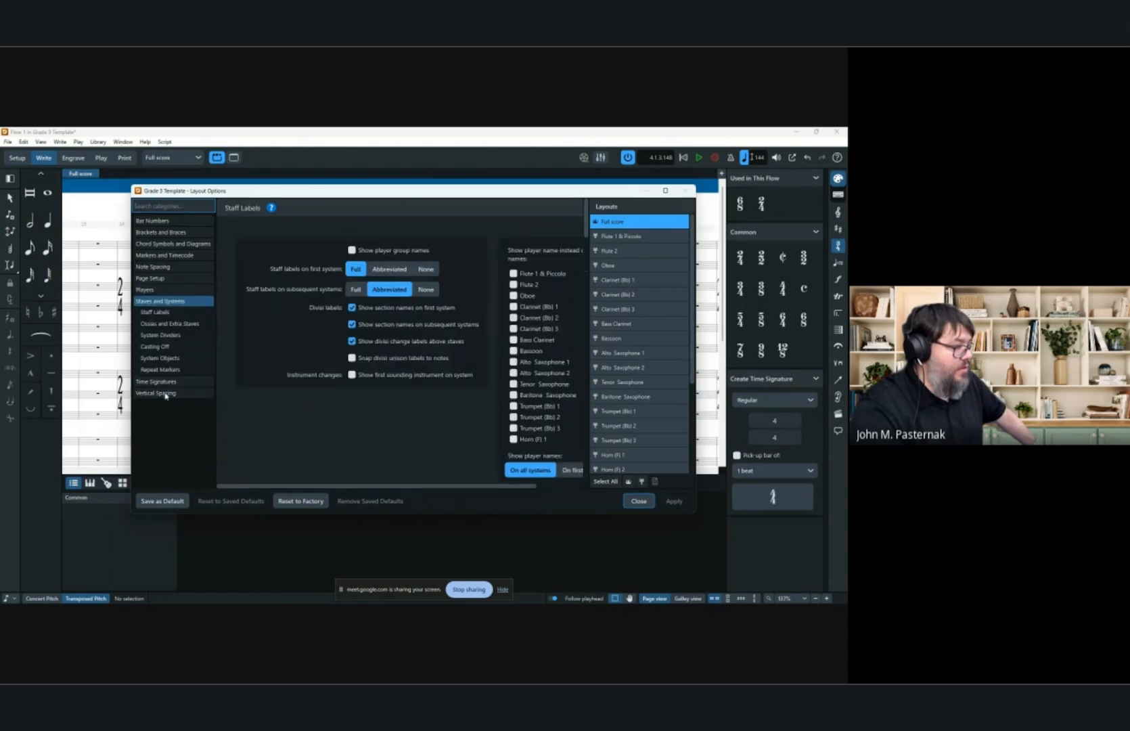
{"action": "left_click", "coordinate": [158, 289]}
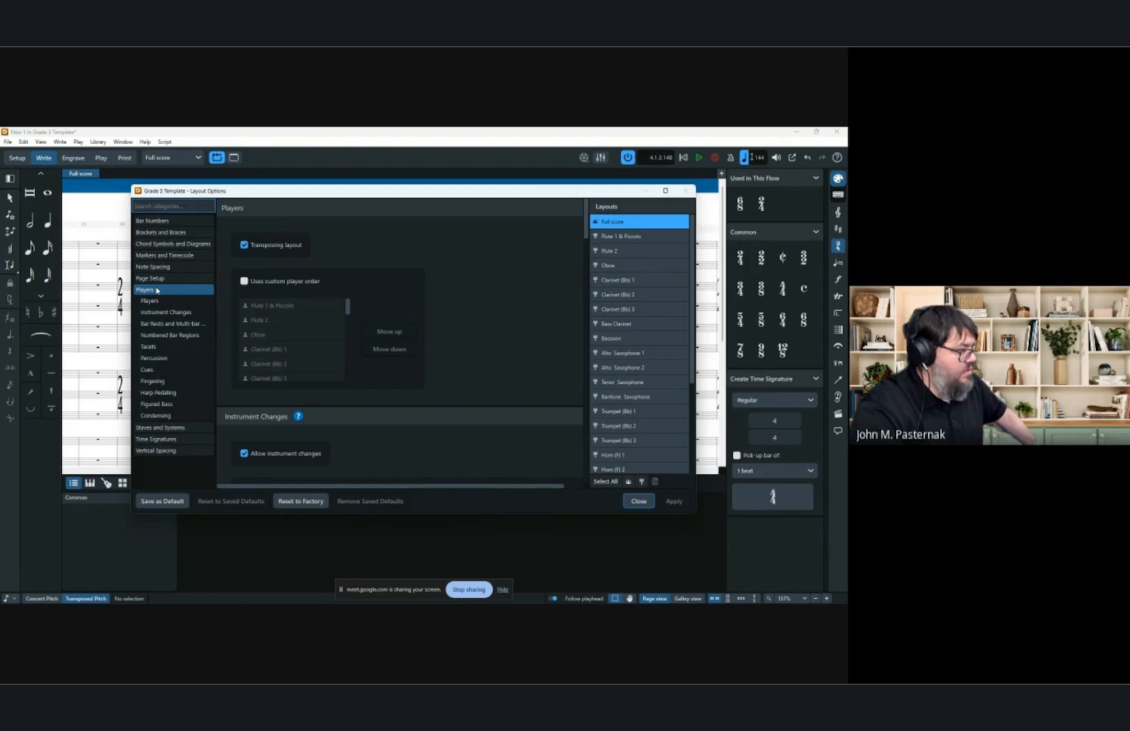
{"action": "left_click", "coordinate": [153, 278]}
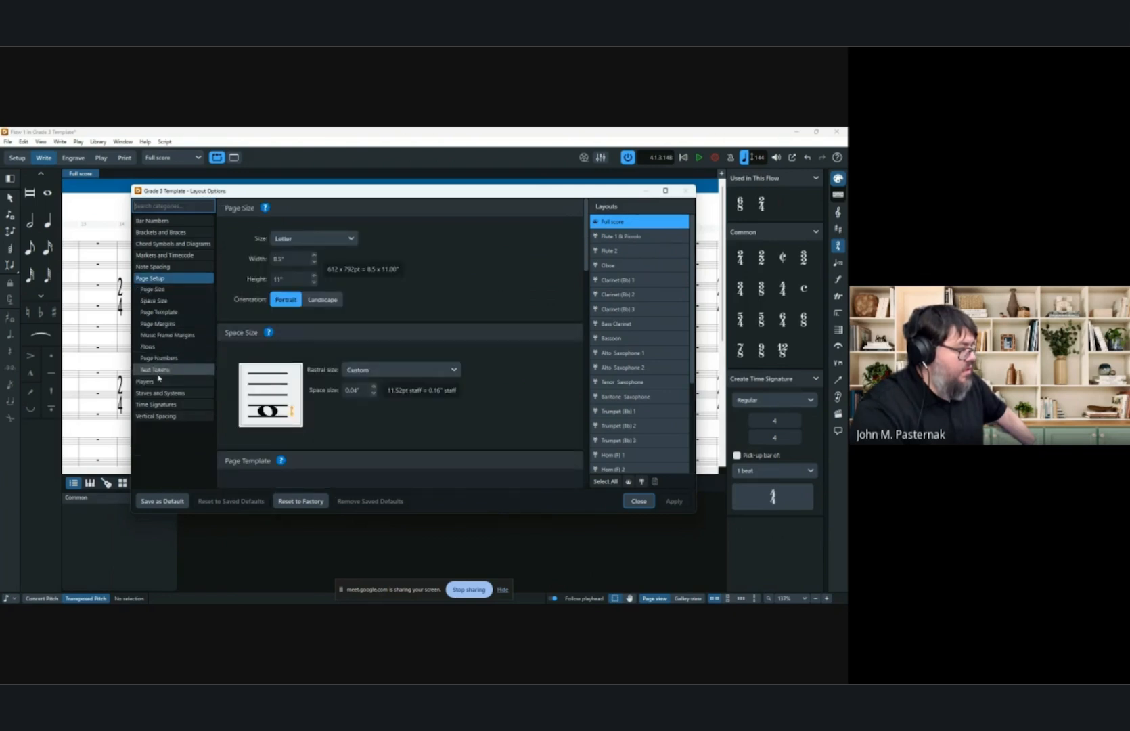
{"action": "left_click", "coordinate": [170, 393]}
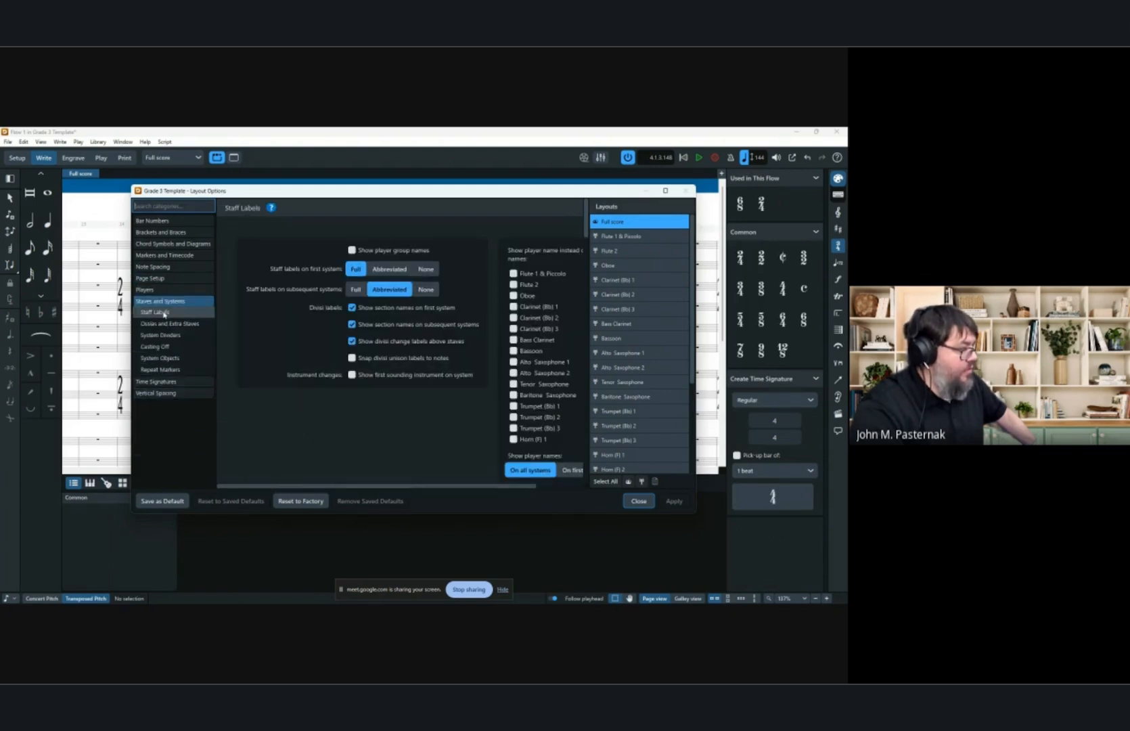
{"action": "scroll", "coordinate": [328, 423], "scroll_direction": "down", "scroll_amount": 15}
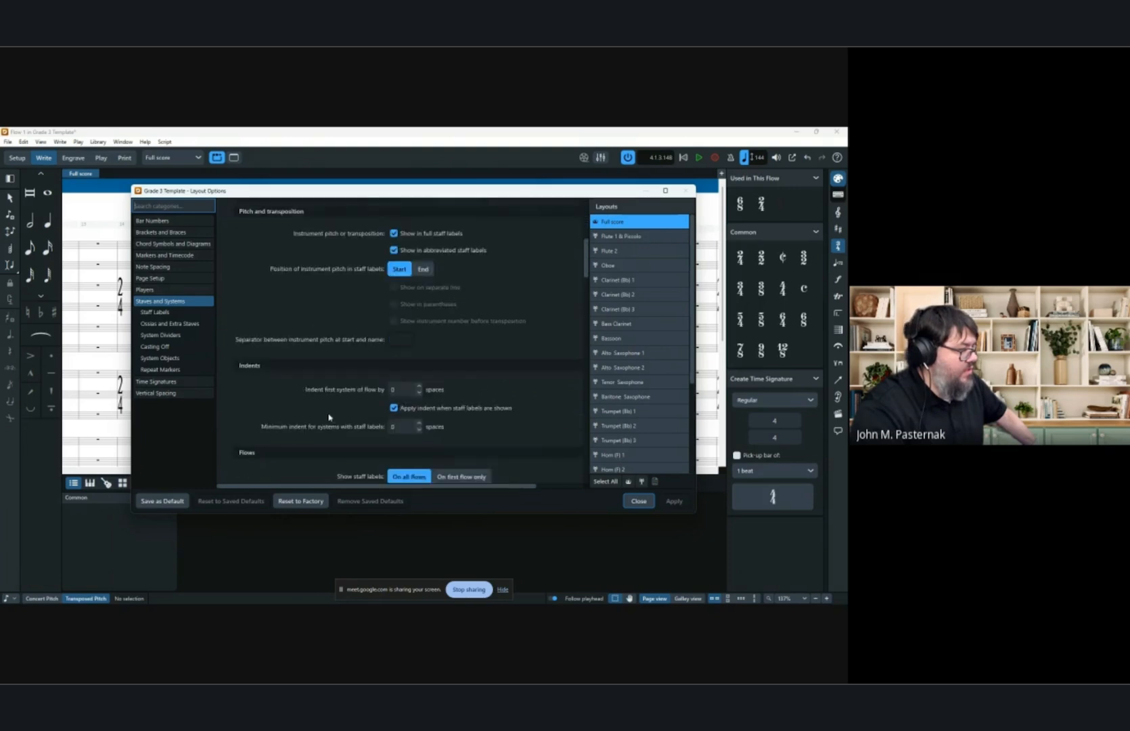
{"action": "scroll", "coordinate": [322, 412], "scroll_direction": "down", "scroll_amount": 15}
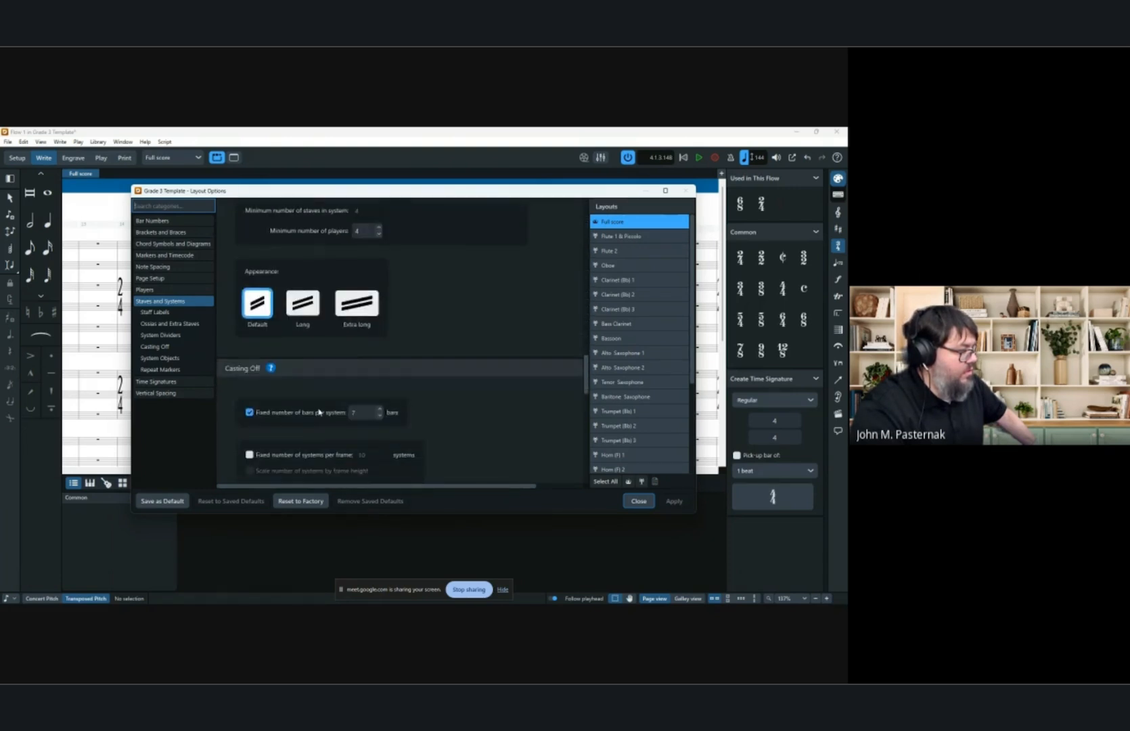
{"action": "scroll", "coordinate": [316, 412], "scroll_direction": "up", "scroll_amount": 3}
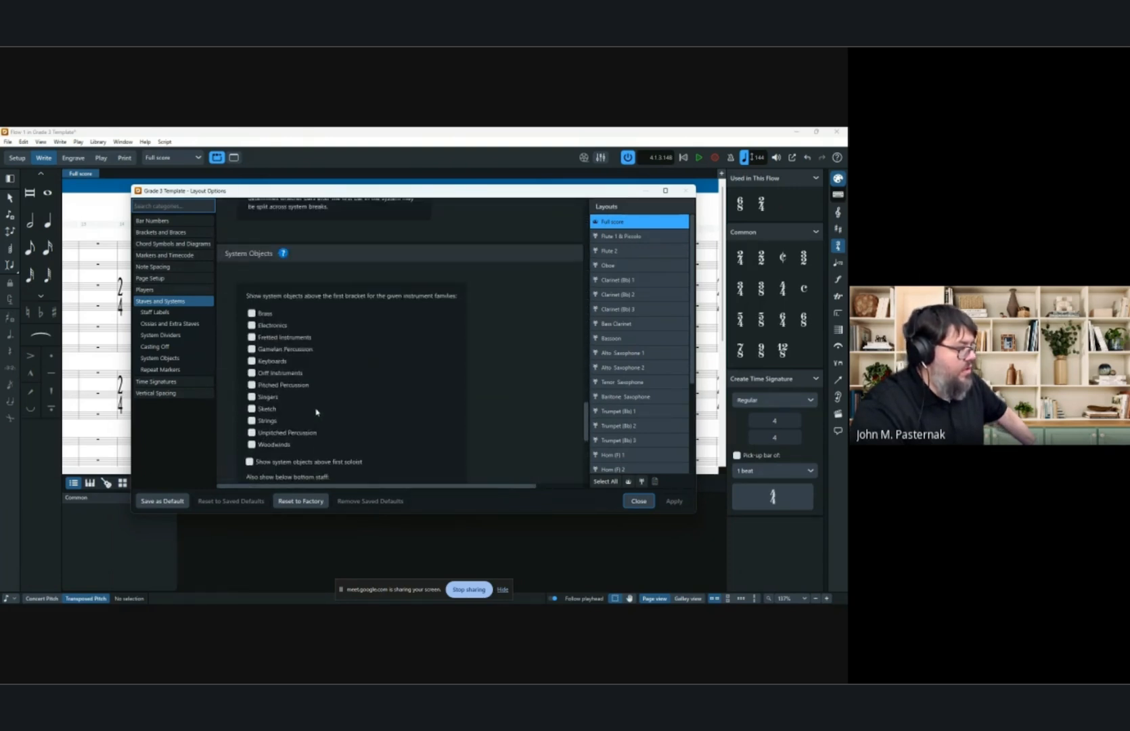
{"action": "left_click", "coordinate": [252, 313]}
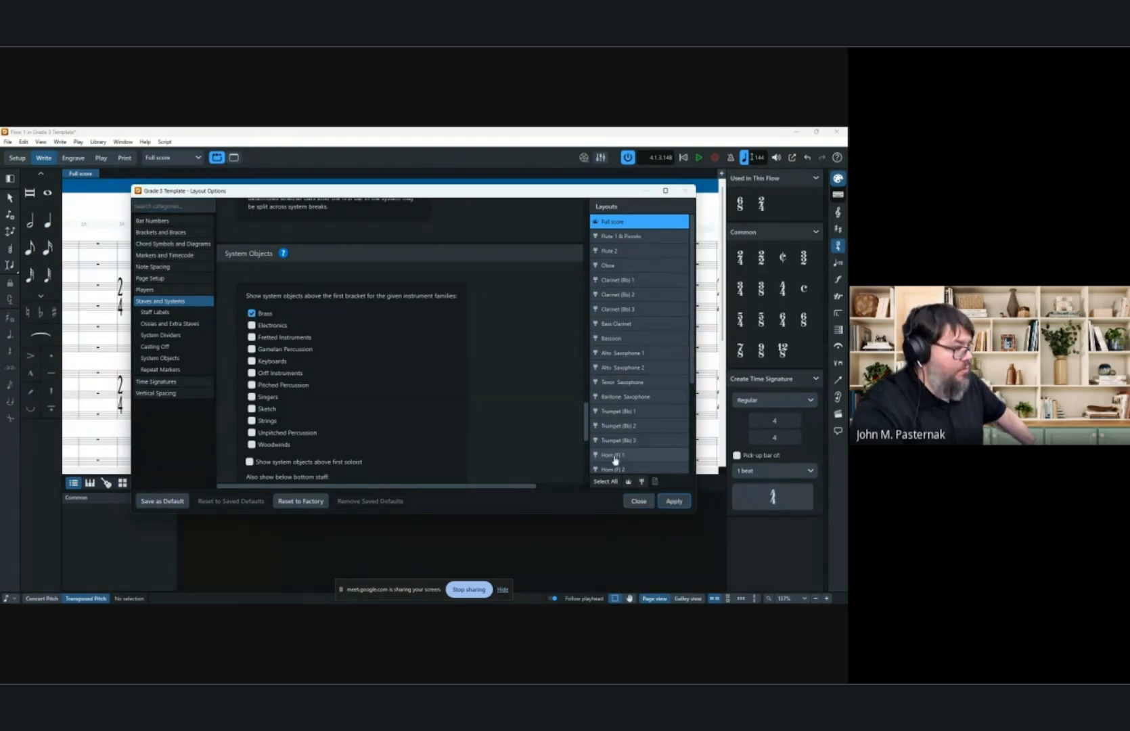
{"action": "left_click", "coordinate": [674, 504]}
{"action": "left_click", "coordinate": [639, 501]}
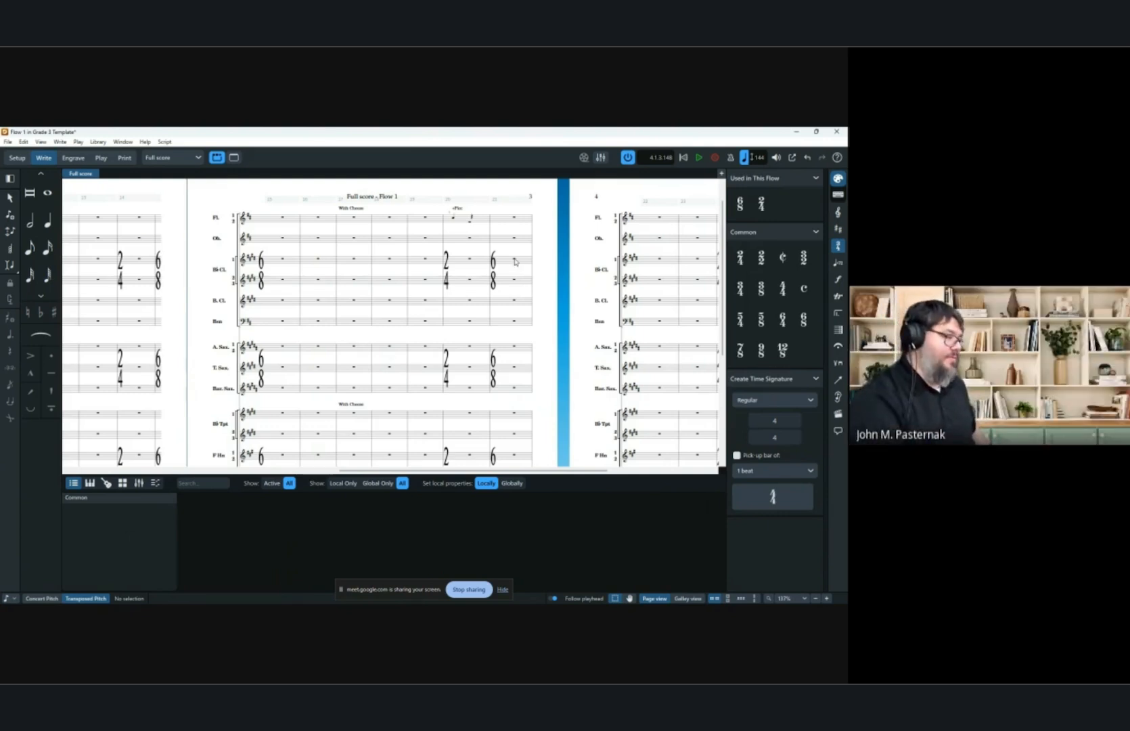
{"action": "scroll", "coordinate": [299, 398], "scroll_direction": "left", "scroll_amount": 8}
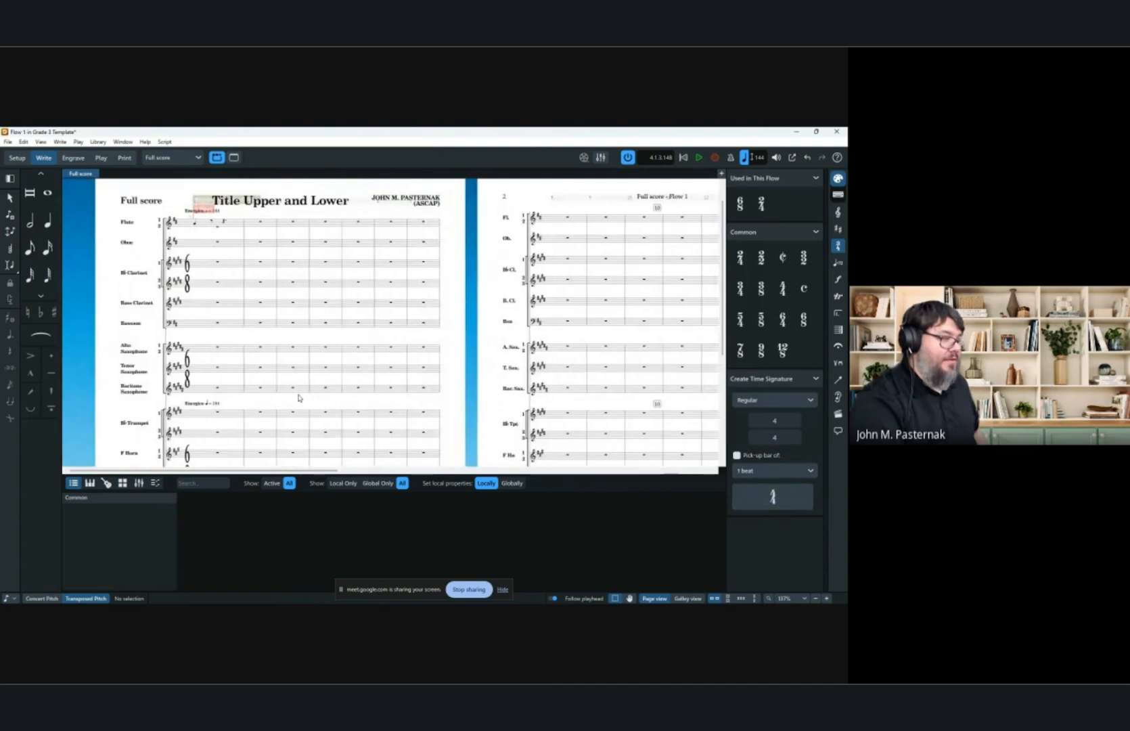
{"action": "left_click", "coordinate": [326, 243]}
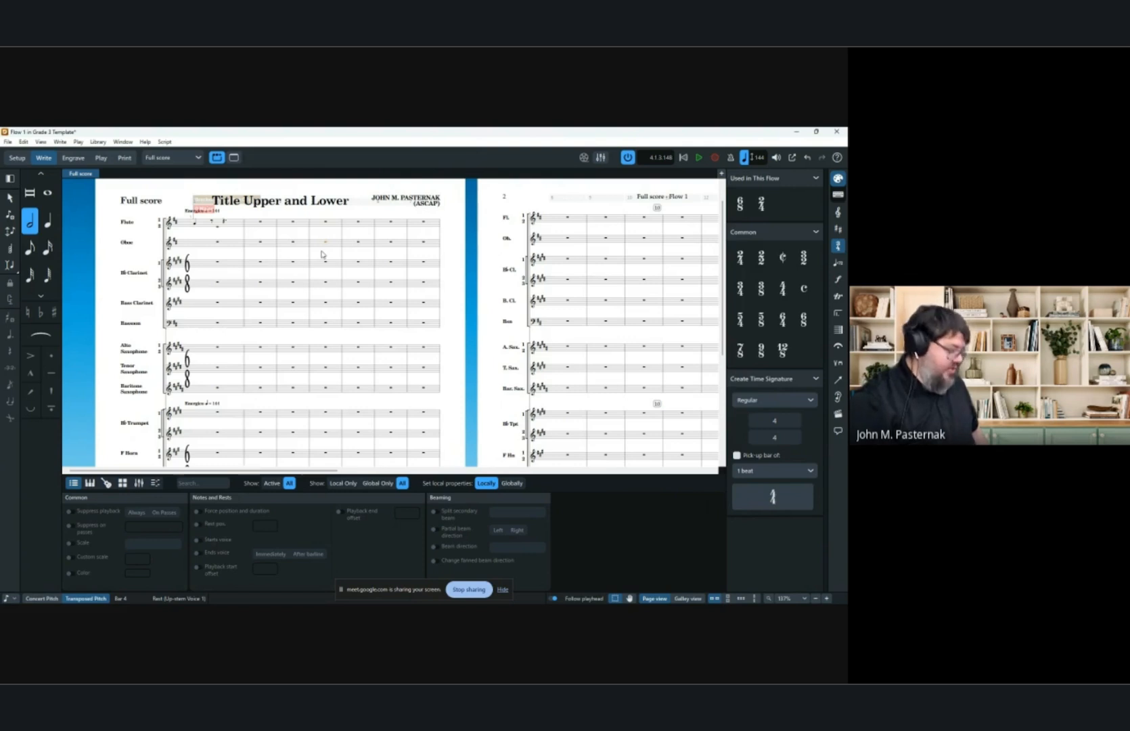
{"action": "key", "text": "shift+a"}
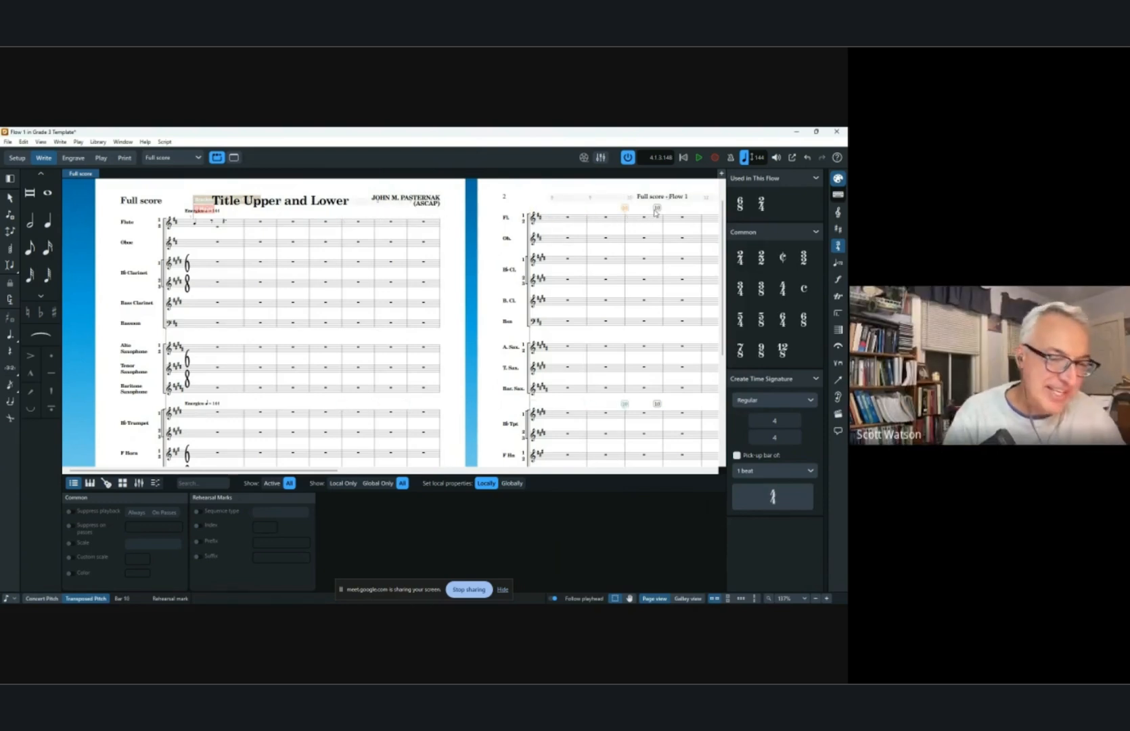
{"action": "key", "text": "Delete"}
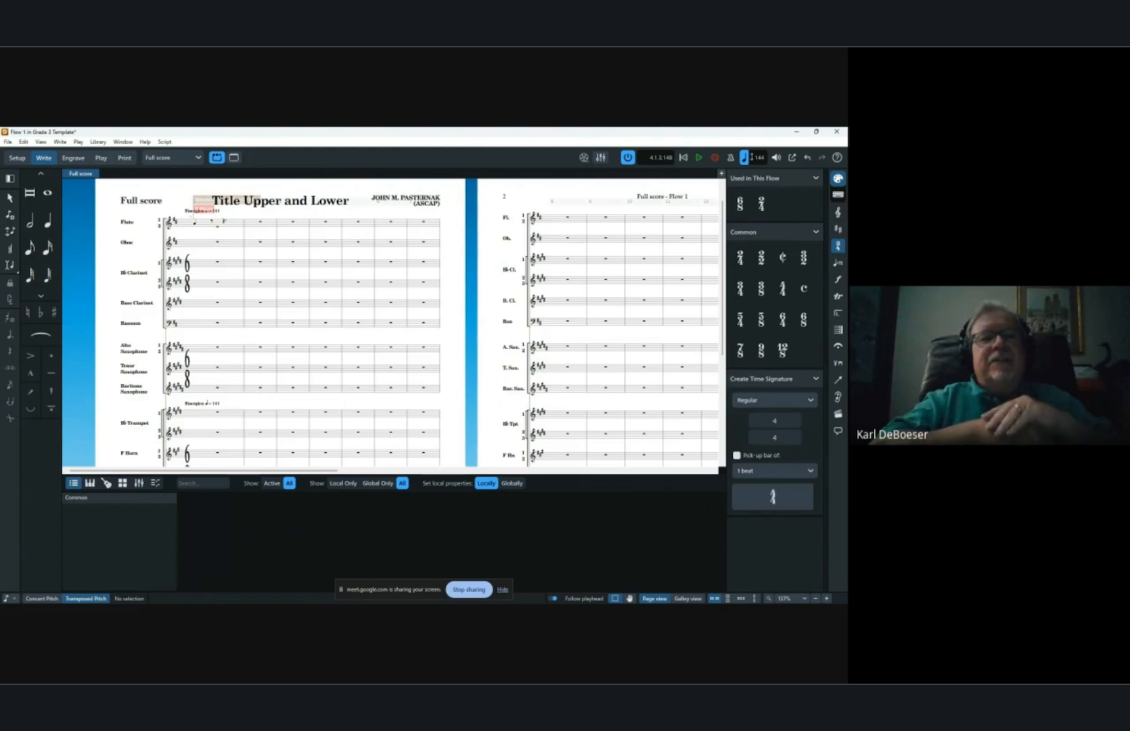
In galley view, add a Flute 1 cue to the Oboe staff at bar 1.
{"action": "left_click", "coordinate": [687, 598]}
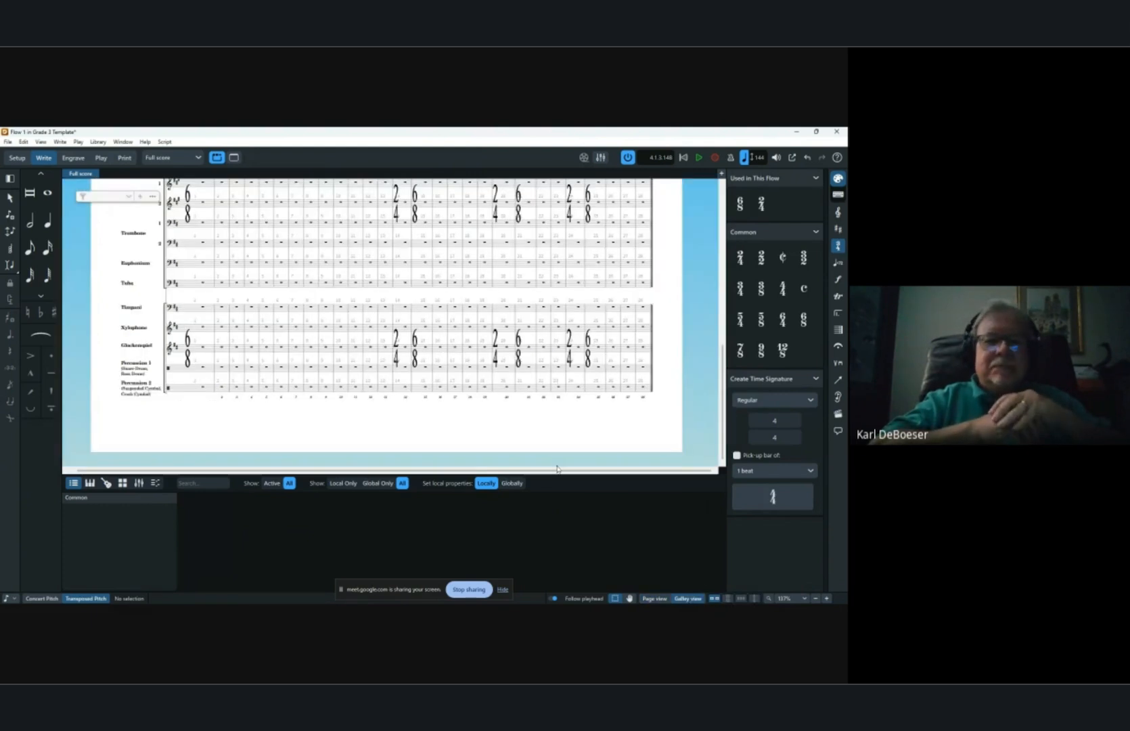
{"action": "scroll", "coordinate": [228, 249], "scroll_direction": "up", "scroll_amount": 5}
{"action": "scroll", "coordinate": [228, 249], "scroll_direction": "up", "scroll_amount": 2}
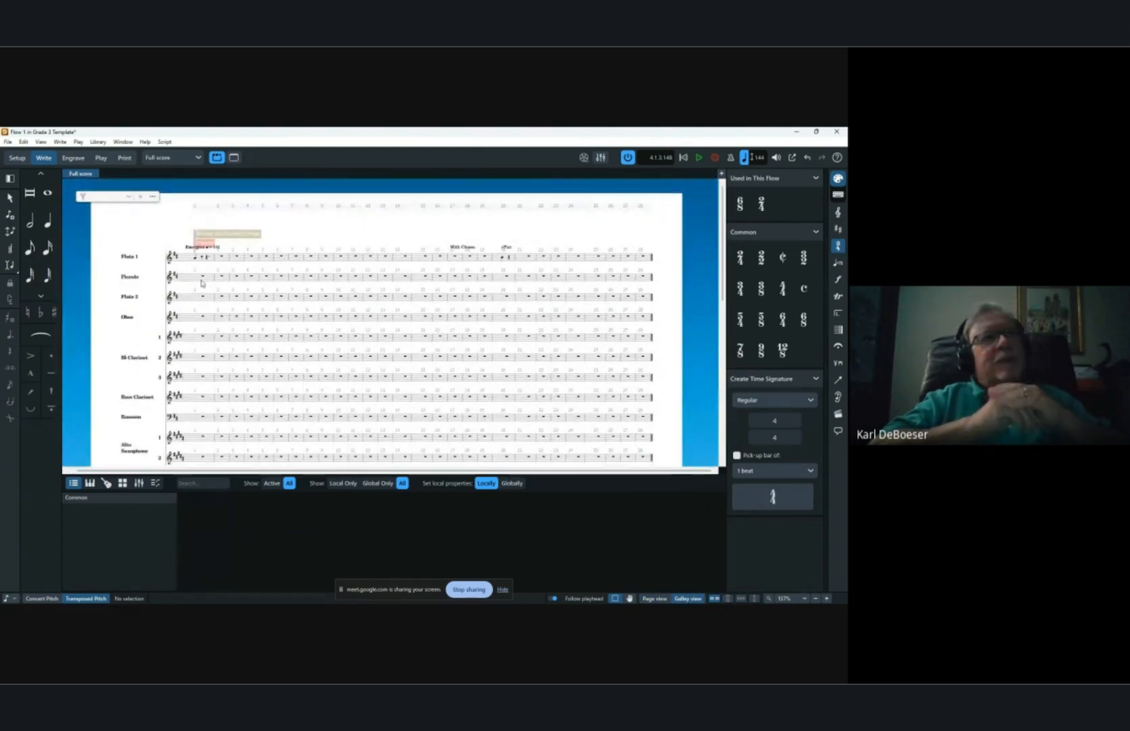
{"action": "left_click", "coordinate": [209, 318]}
{"action": "key", "text": "Escape"}
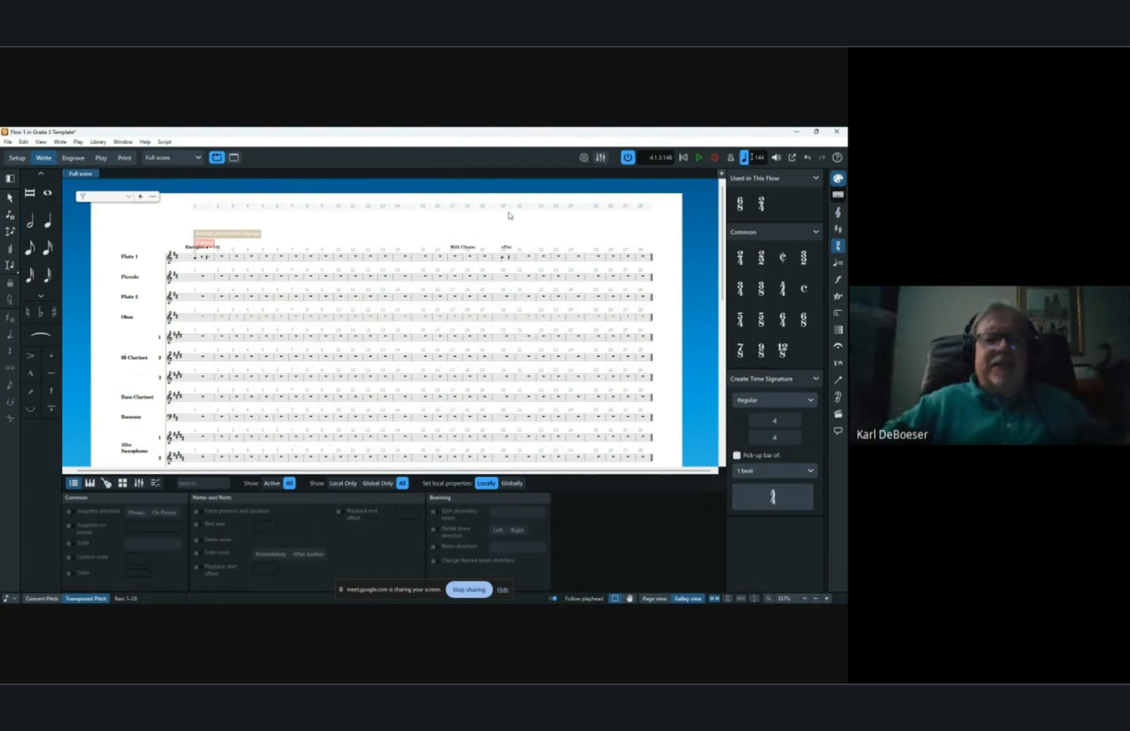
{"action": "key", "text": "shift+c"}
{"action": "type", "text": "Fl"}
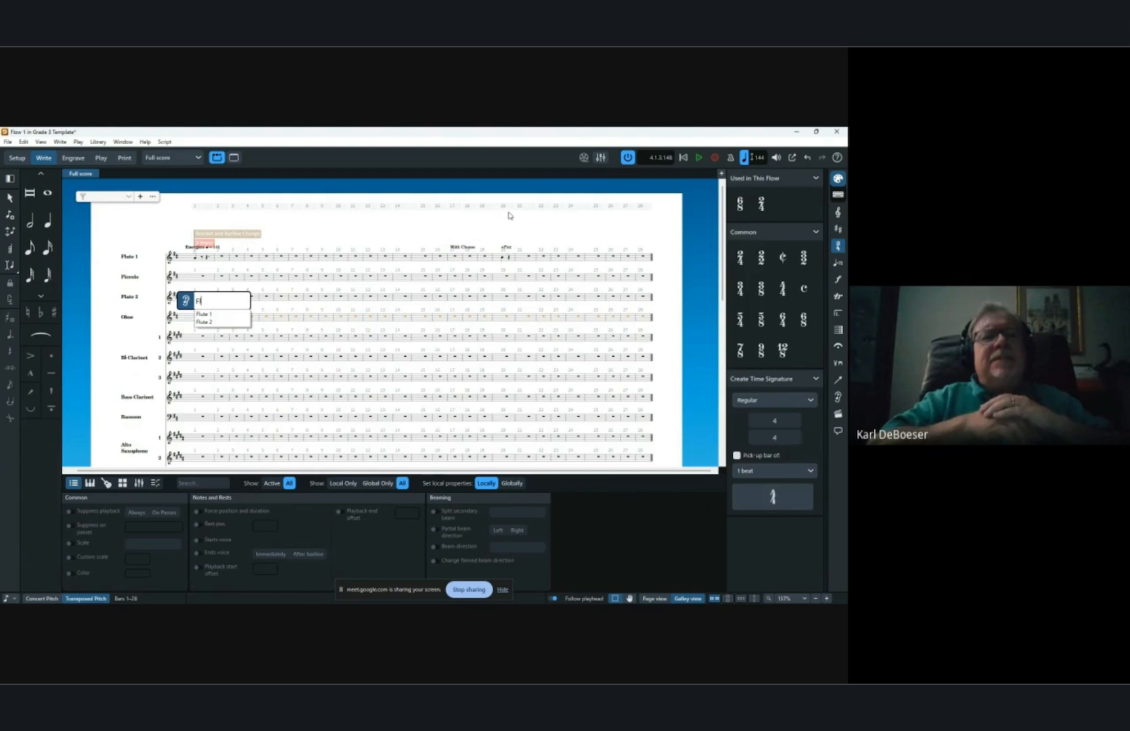
{"action": "type", "text": "ute 1"}
{"action": "key", "text": "Return"}
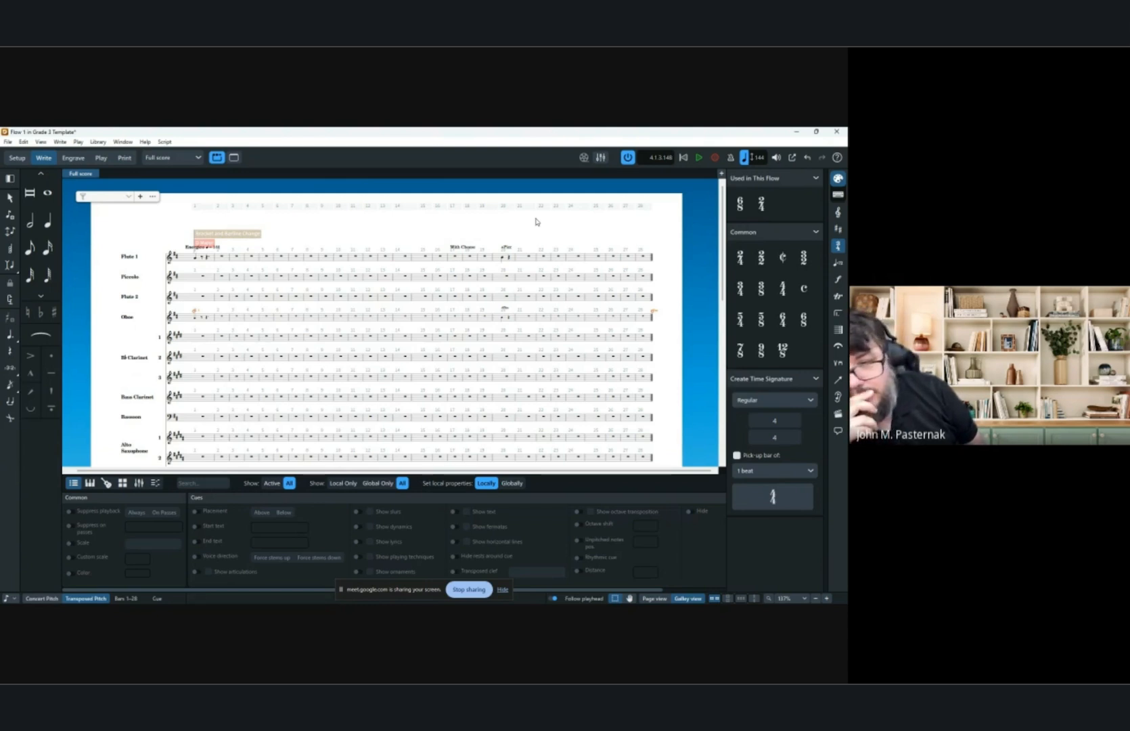
Rework the rhythm of the Flute 1 notes in bar 1, moving the new notes two positions earlier.
{"action": "left_click", "coordinate": [196, 260]}
{"action": "key", "text": "z"}
{"action": "key", "text": "z"}
{"action": "key", "text": "z"}
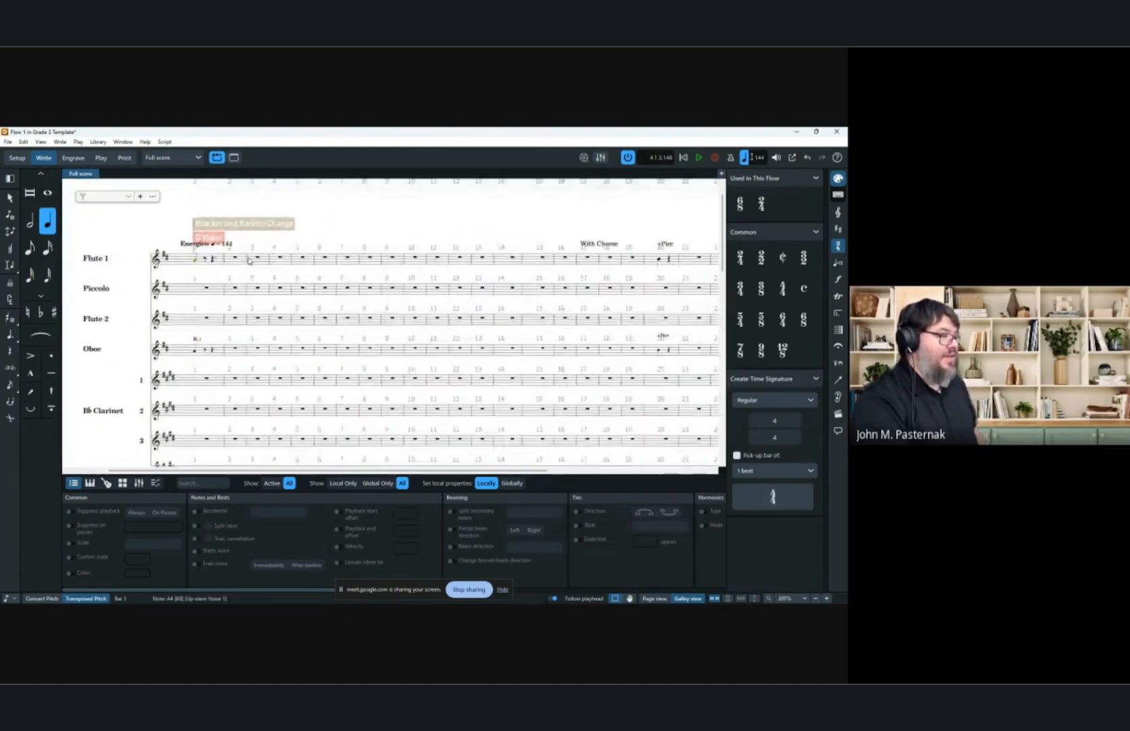
{"action": "key", "text": "z"}
{"action": "key", "text": "z"}
{"action": "key", "text": "z"}
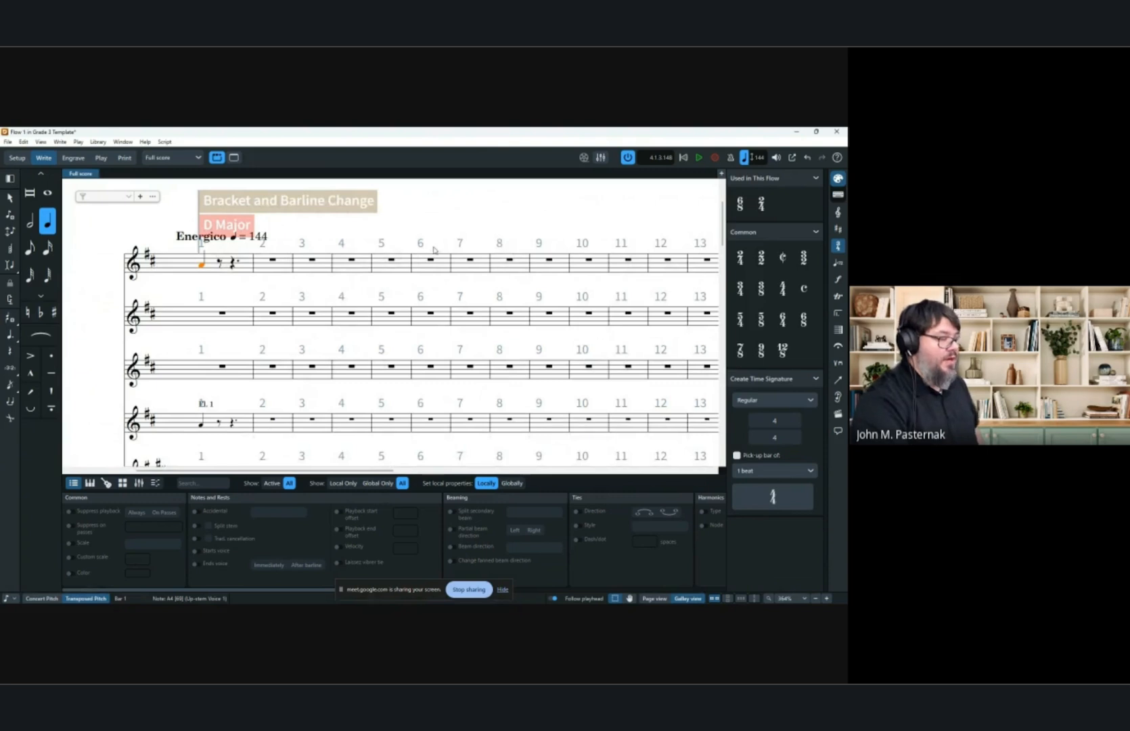
{"action": "key", "text": "Escape"}
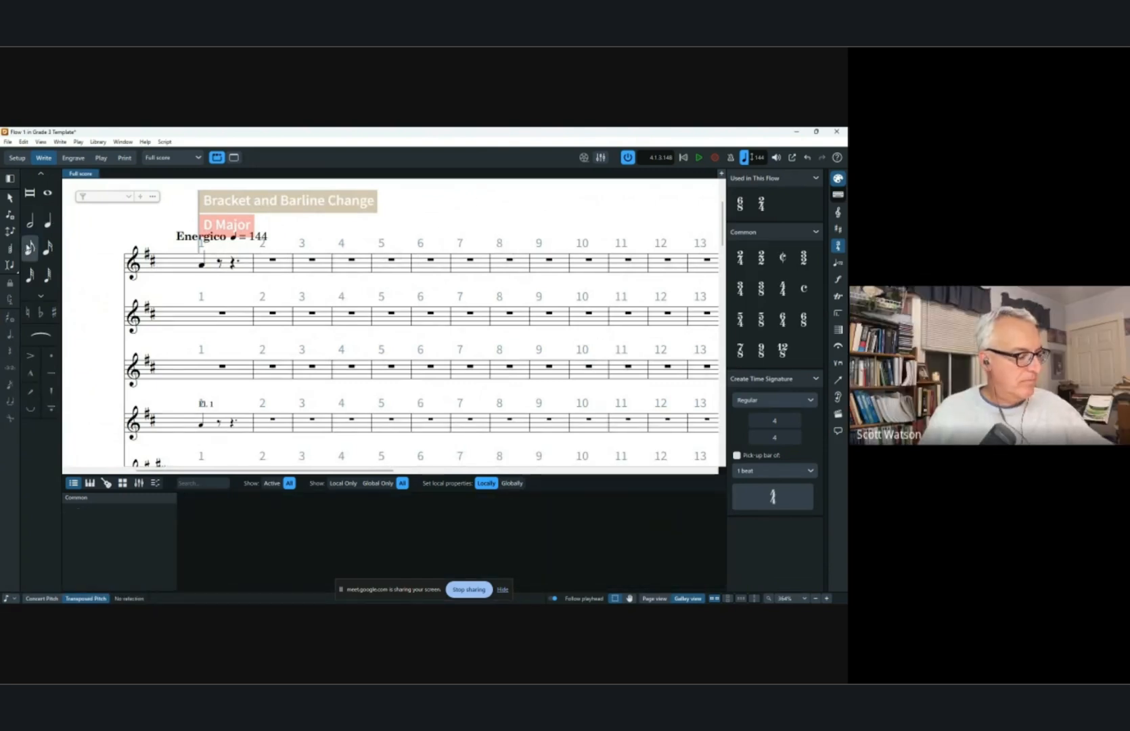
{"action": "key", "text": "5"}
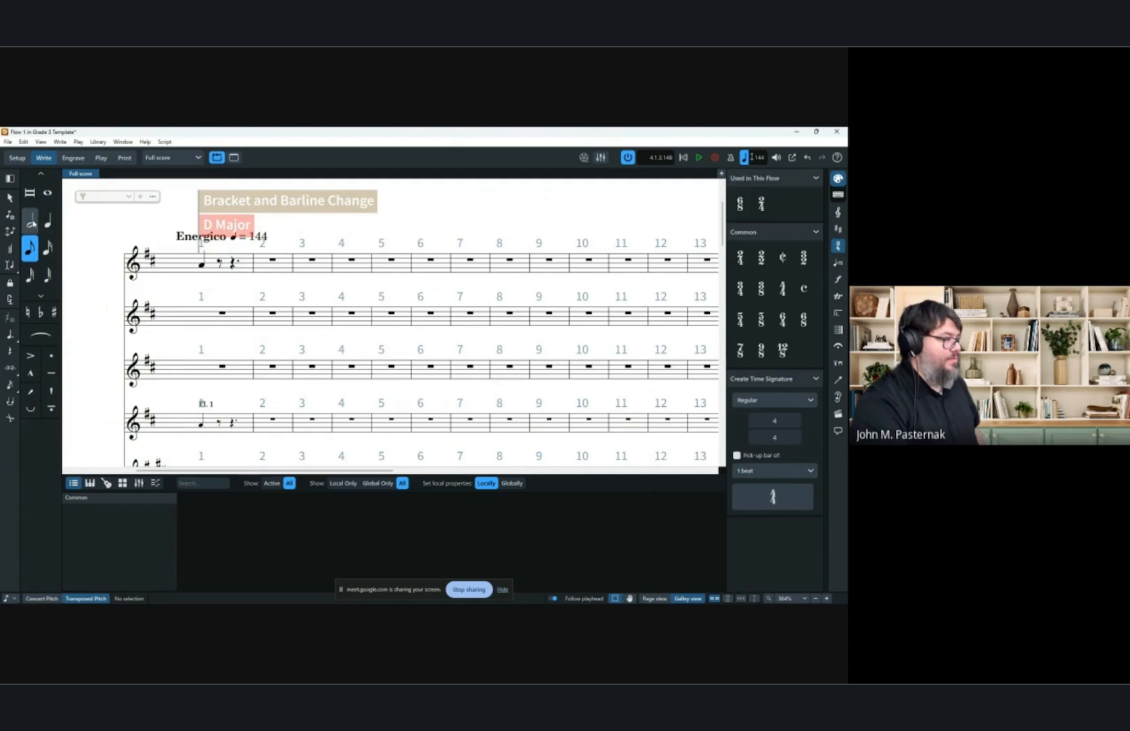
{"action": "key", "text": "7"}
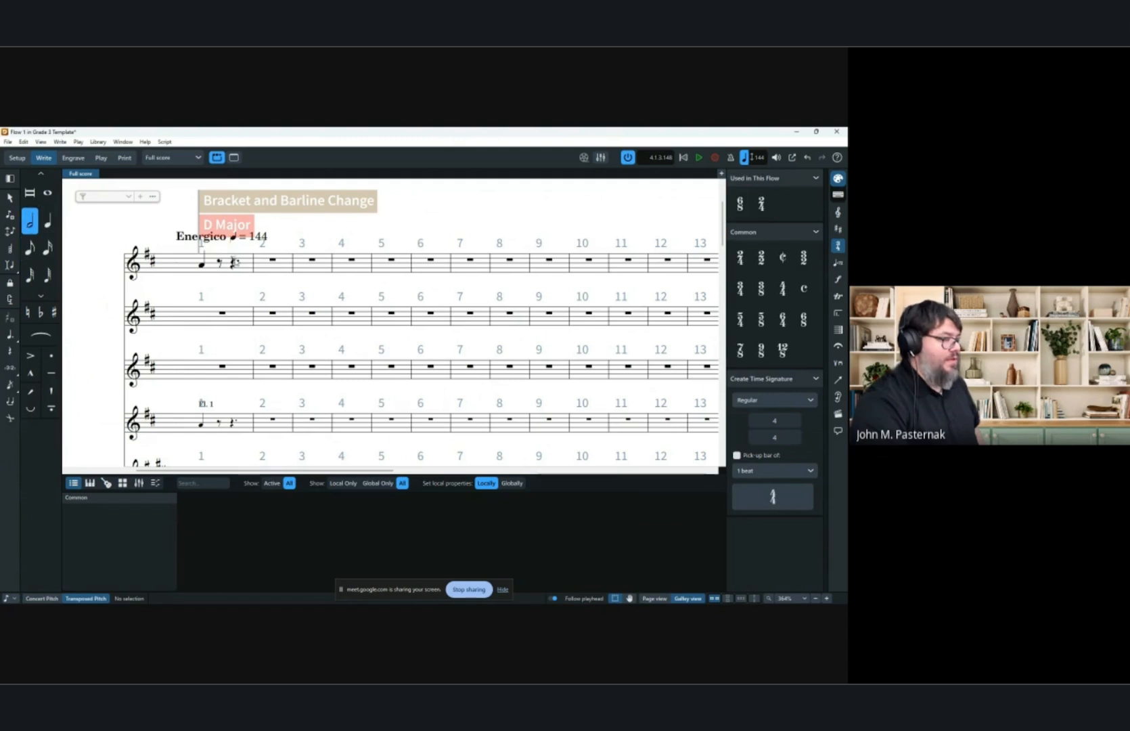
{"action": "left_click", "coordinate": [237, 271]}
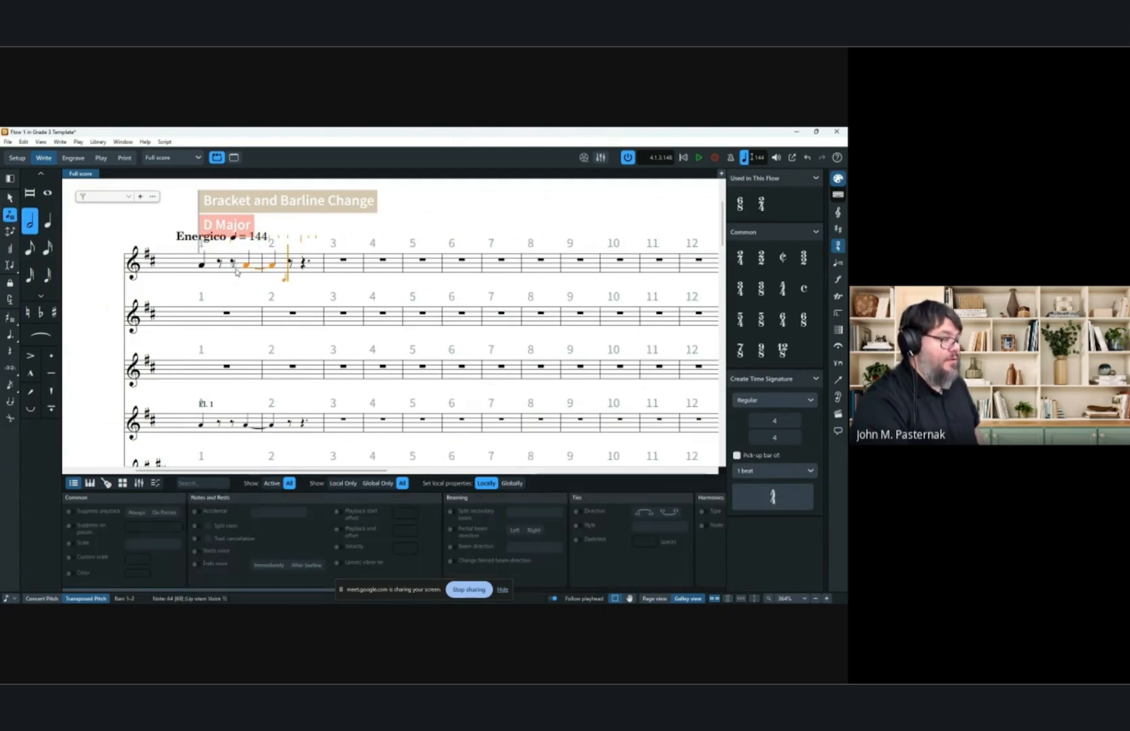
{"action": "key", "text": "alt+Left"}
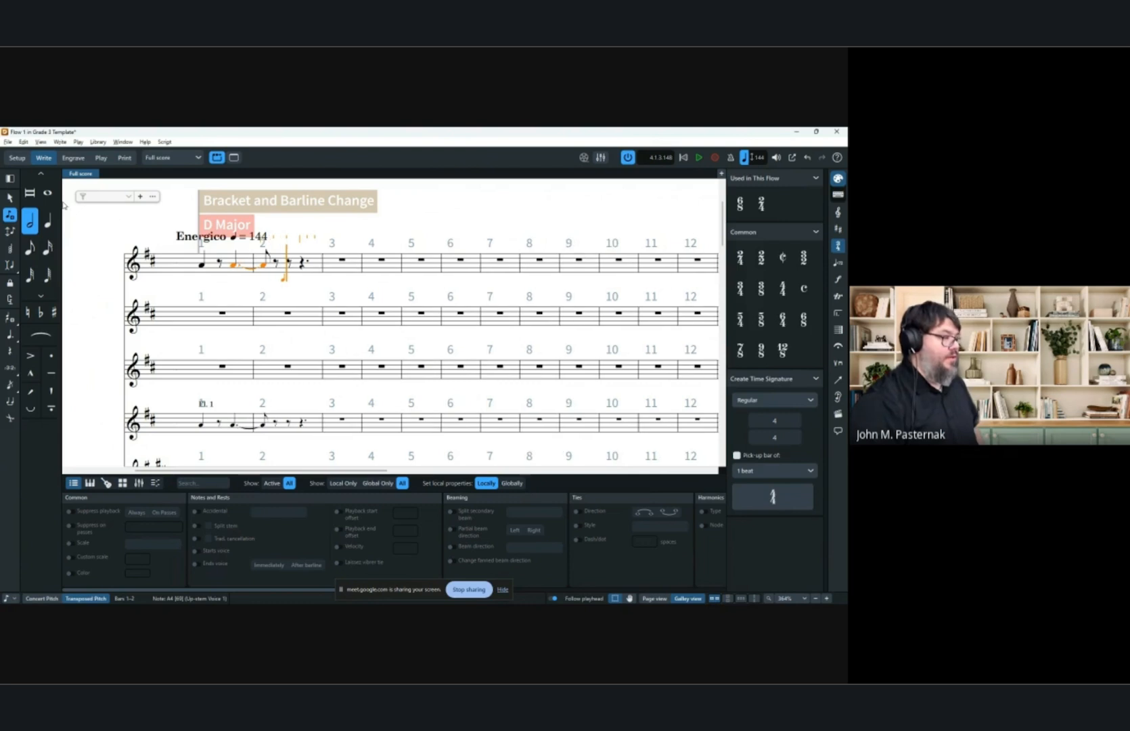
{"action": "key", "text": "alt+Left"}
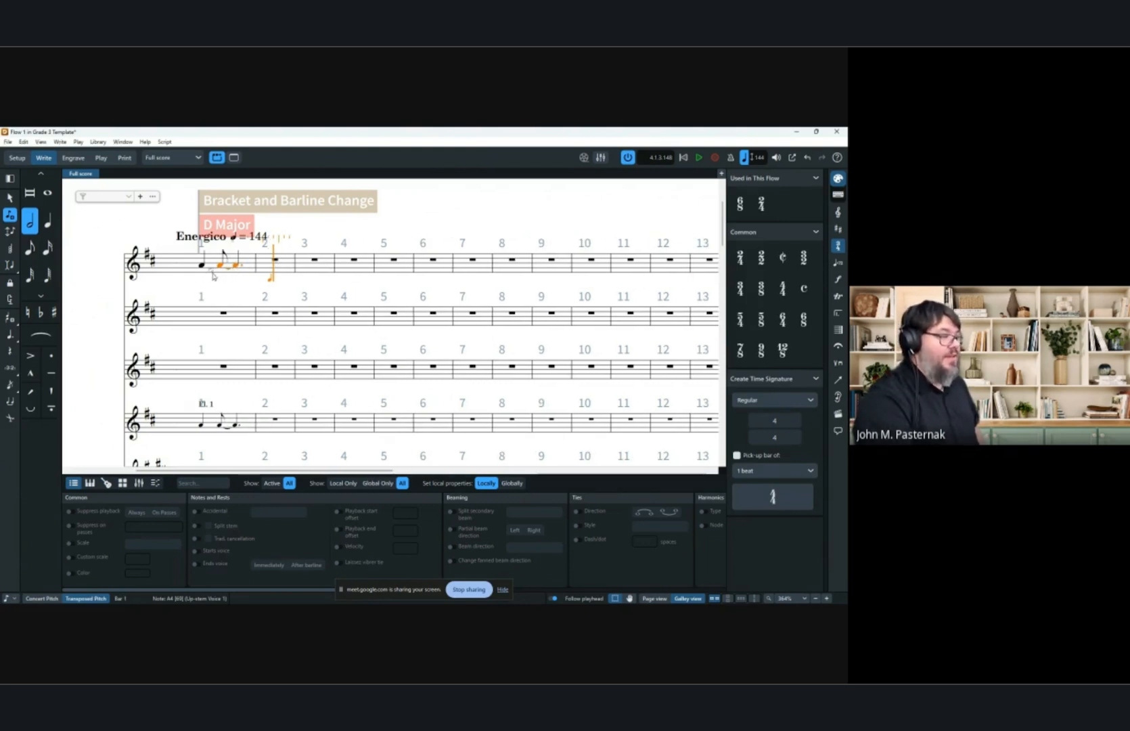
Inspect the revised Flute 1 rhythm in bar 1.
{"action": "left_click", "coordinate": [10, 197]}
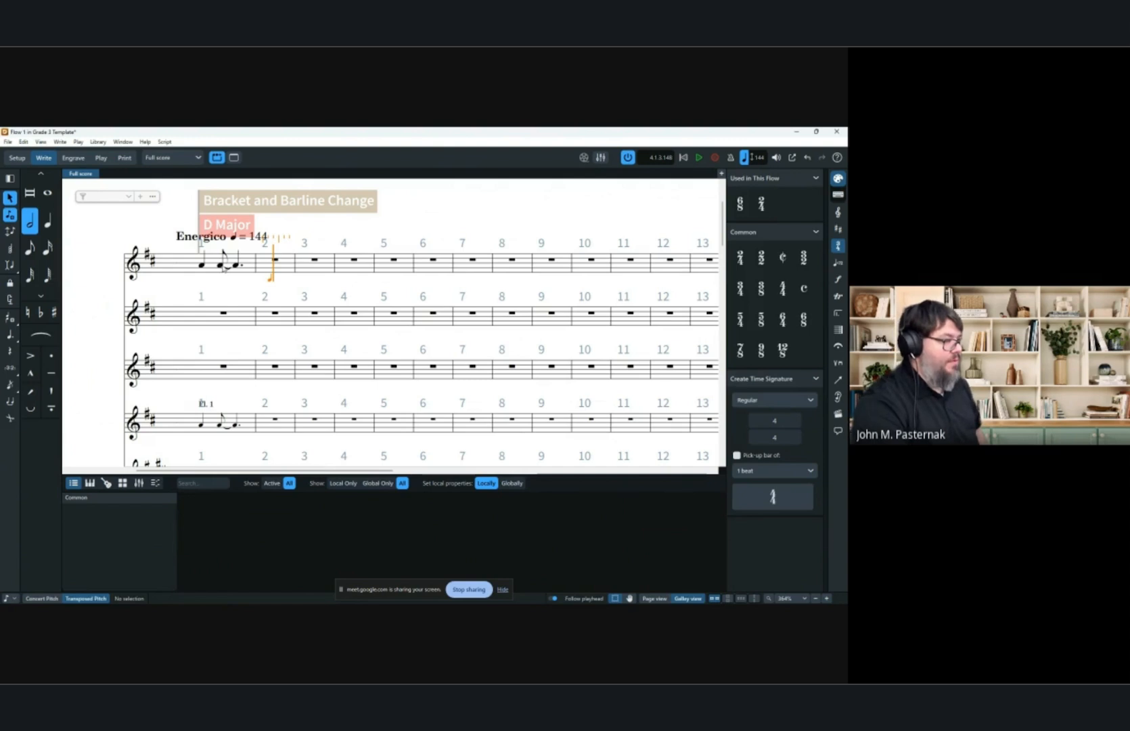
{"action": "key", "text": "Escape"}
{"action": "key", "text": "Escape"}
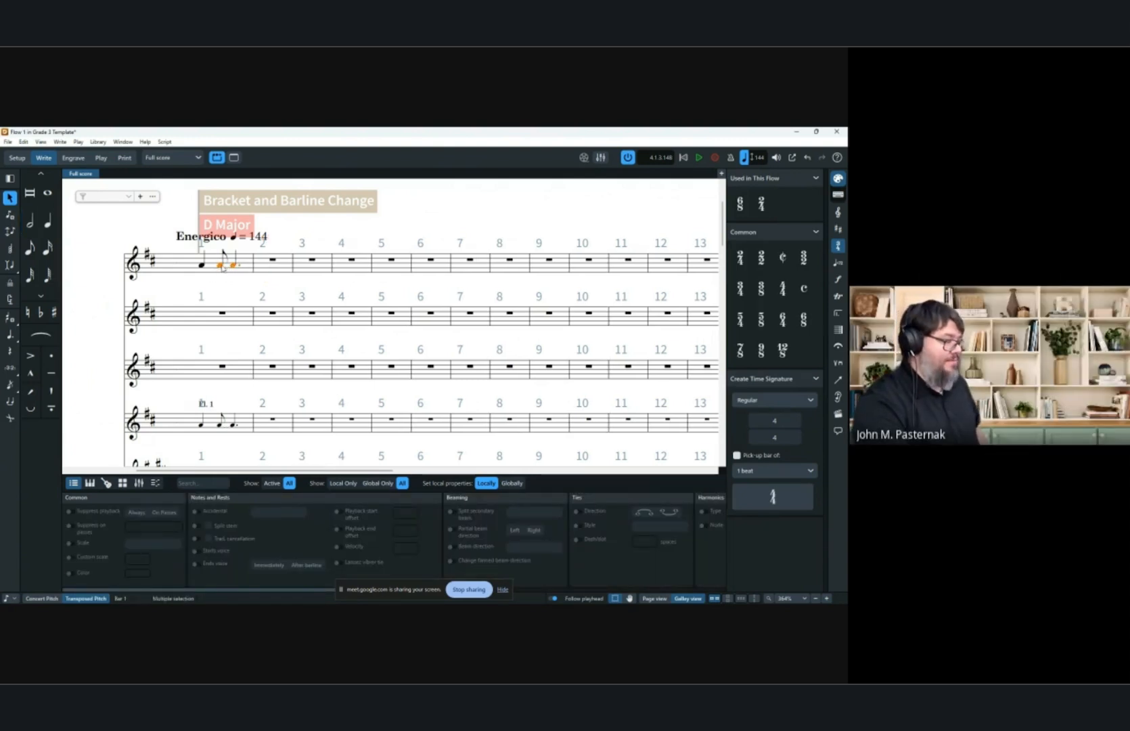
{"action": "left_click", "coordinate": [220, 264]}
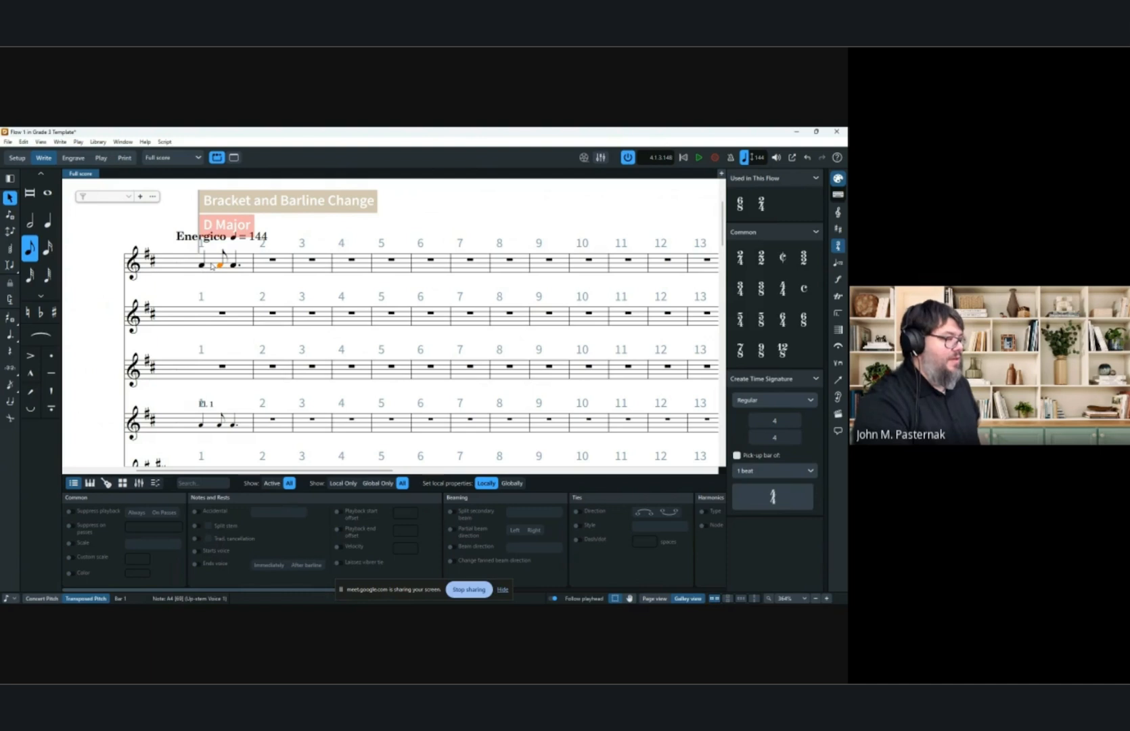
{"action": "scroll", "coordinate": [212, 268], "scroll_direction": "down", "scroll_amount": 2}
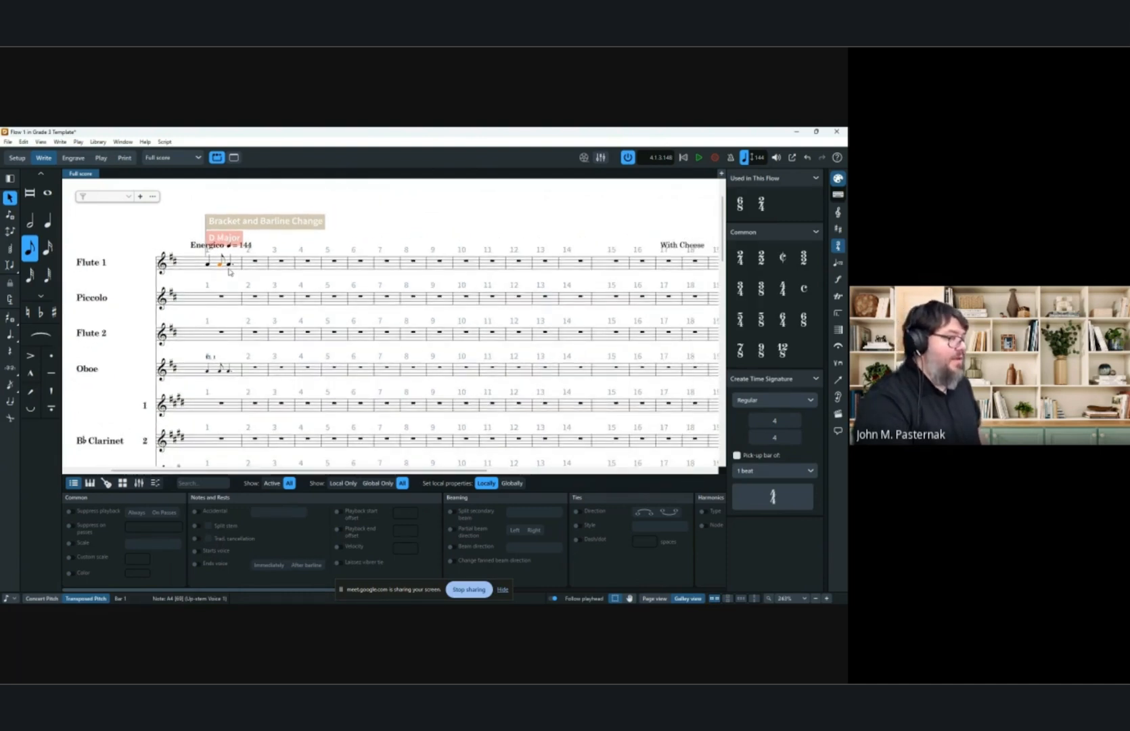
{"action": "left_click", "coordinate": [388, 247]}
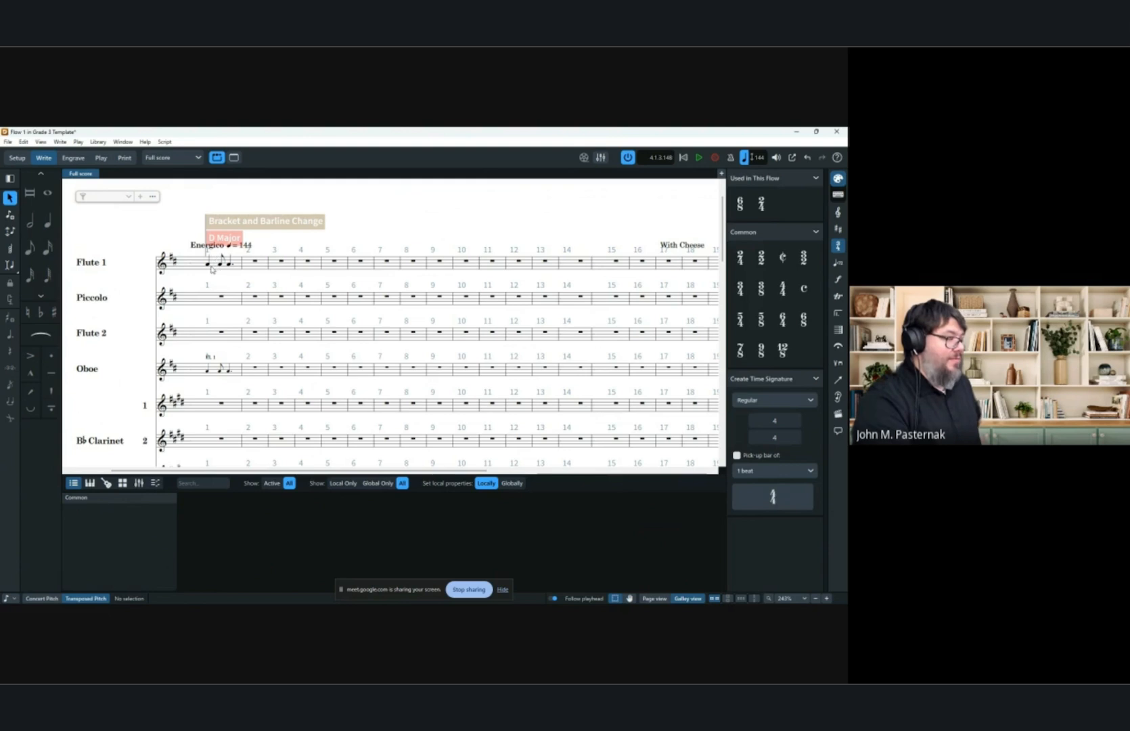
Insert a 2/4 time signature at bar 2.
{"action": "left_click", "coordinate": [256, 263]}
{"action": "key", "text": "shift+m"}
{"action": "type", "text": "2/"}
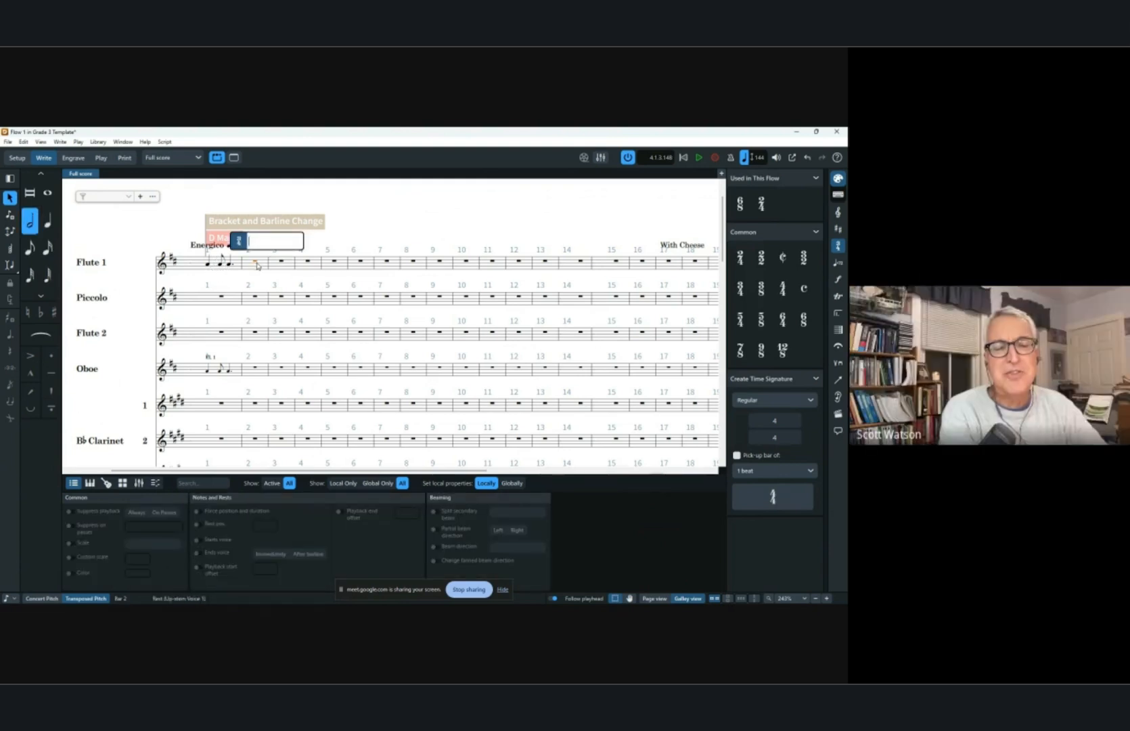
{"action": "type", "text": "4"}
{"action": "key", "text": "Return"}
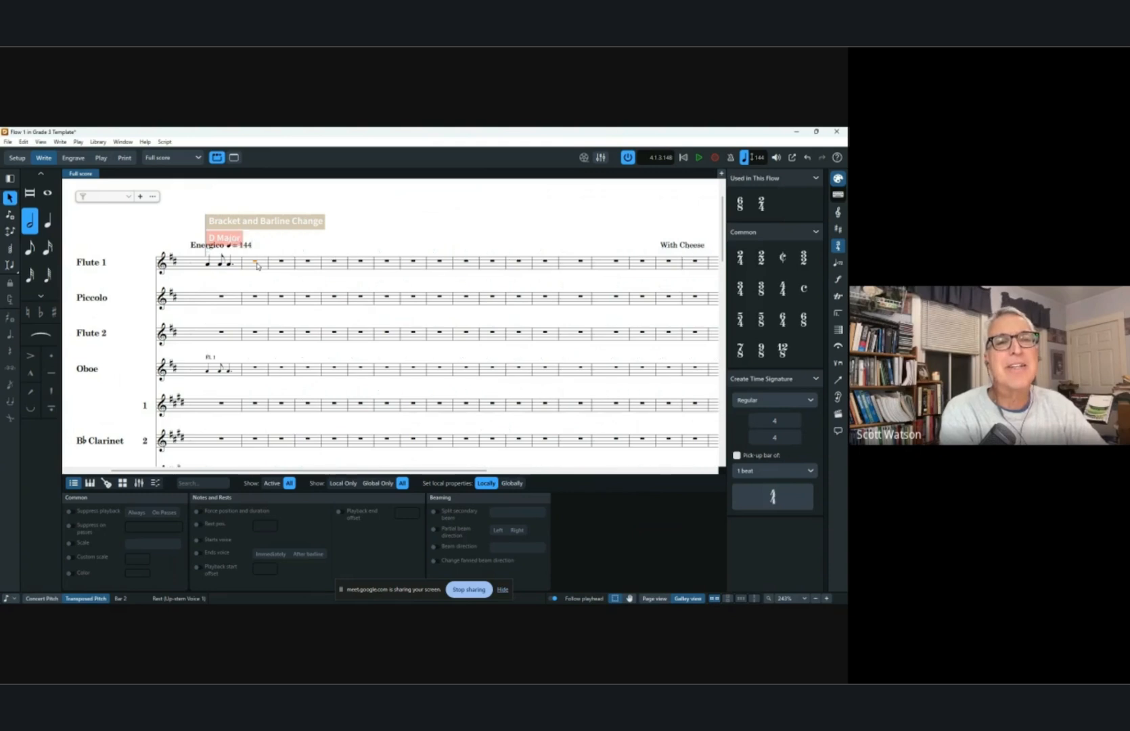
Try entering a half note in Flute 1 after the bar 1 notes and forcing its duration.
{"action": "left_click", "coordinate": [412, 220]}
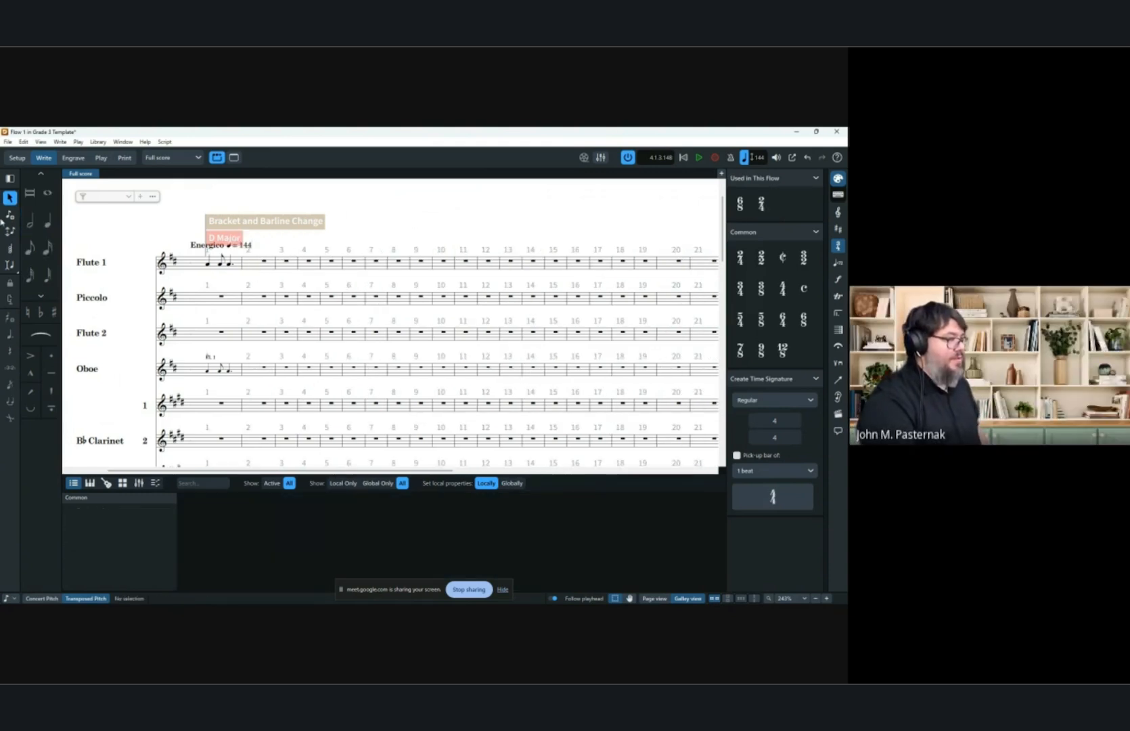
{"action": "key", "text": "6"}
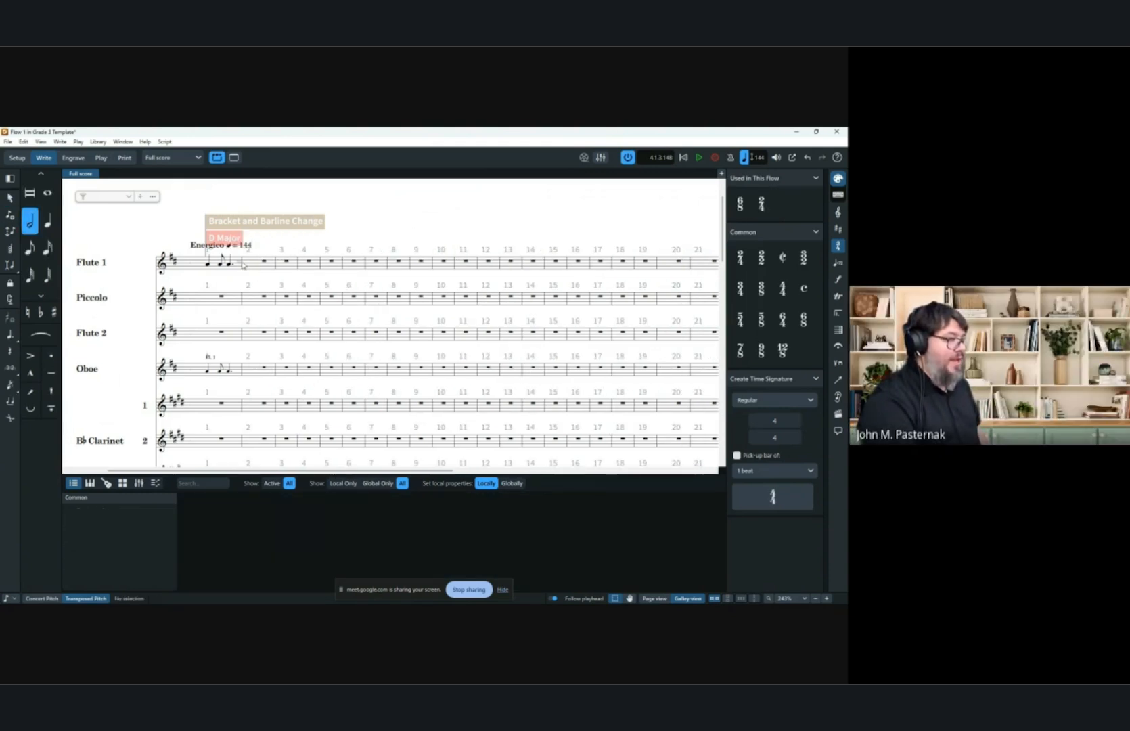
{"action": "left_click", "coordinate": [252, 268]}
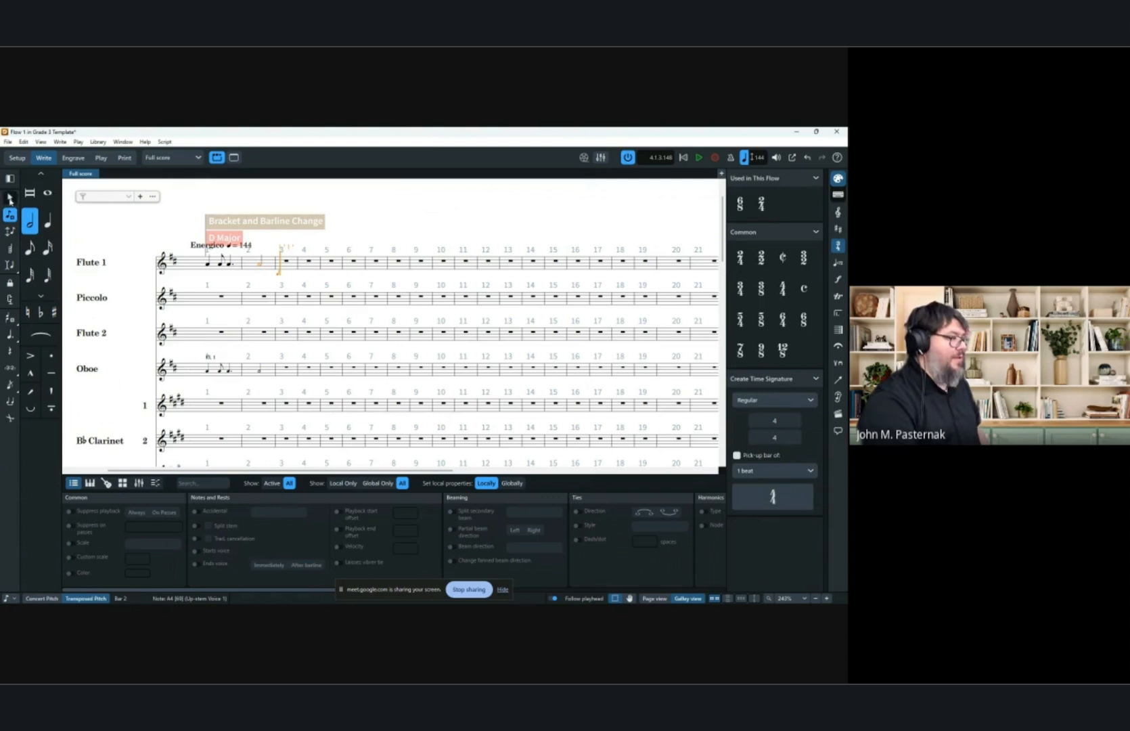
{"action": "left_click", "coordinate": [10, 197]}
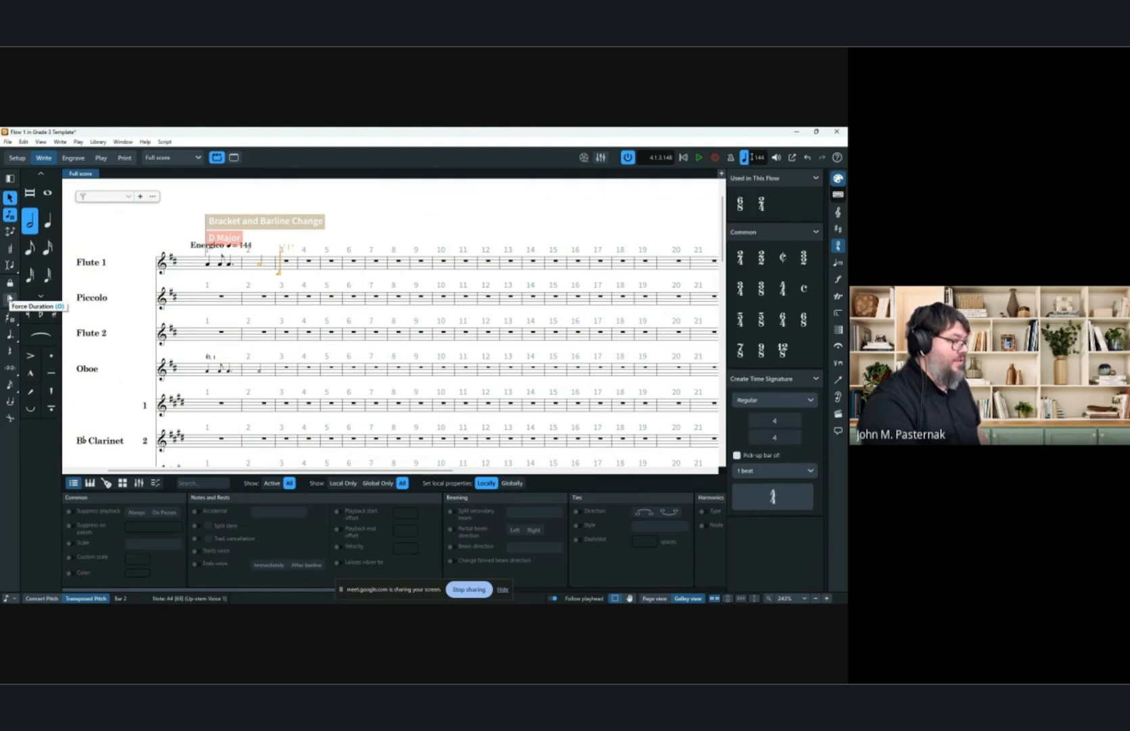
{"action": "left_click", "coordinate": [10, 298]}
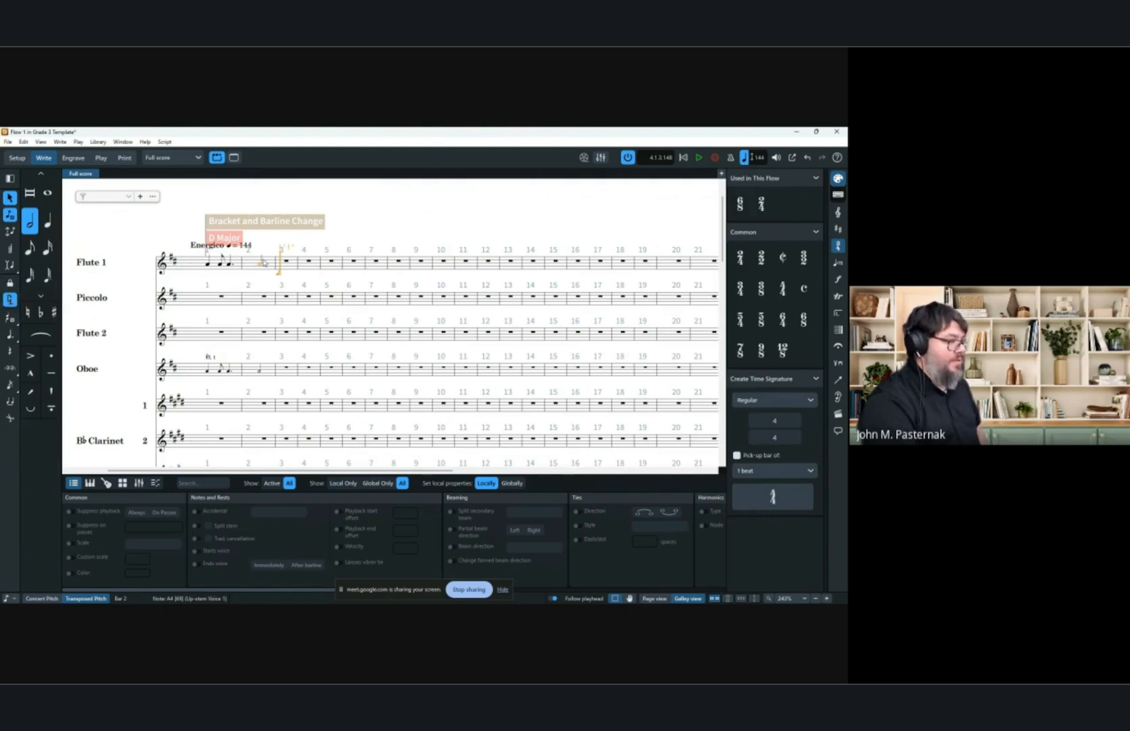
{"action": "key", "text": "Escape"}
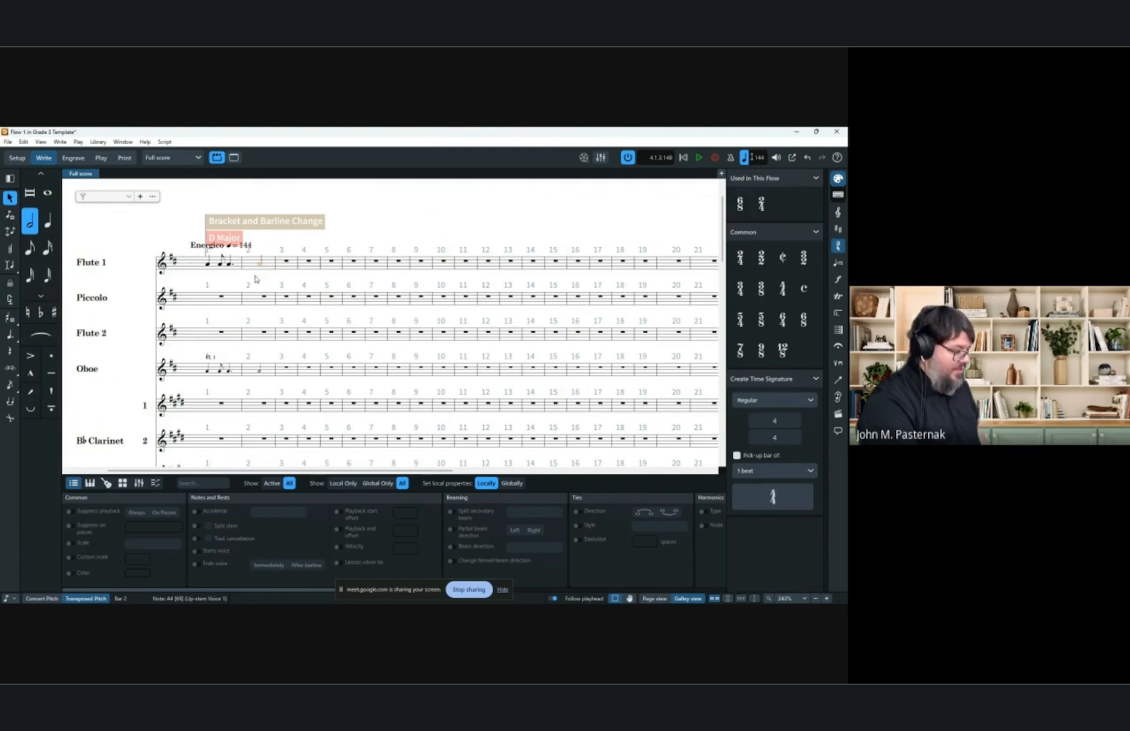
{"action": "left_click", "coordinate": [220, 265]}
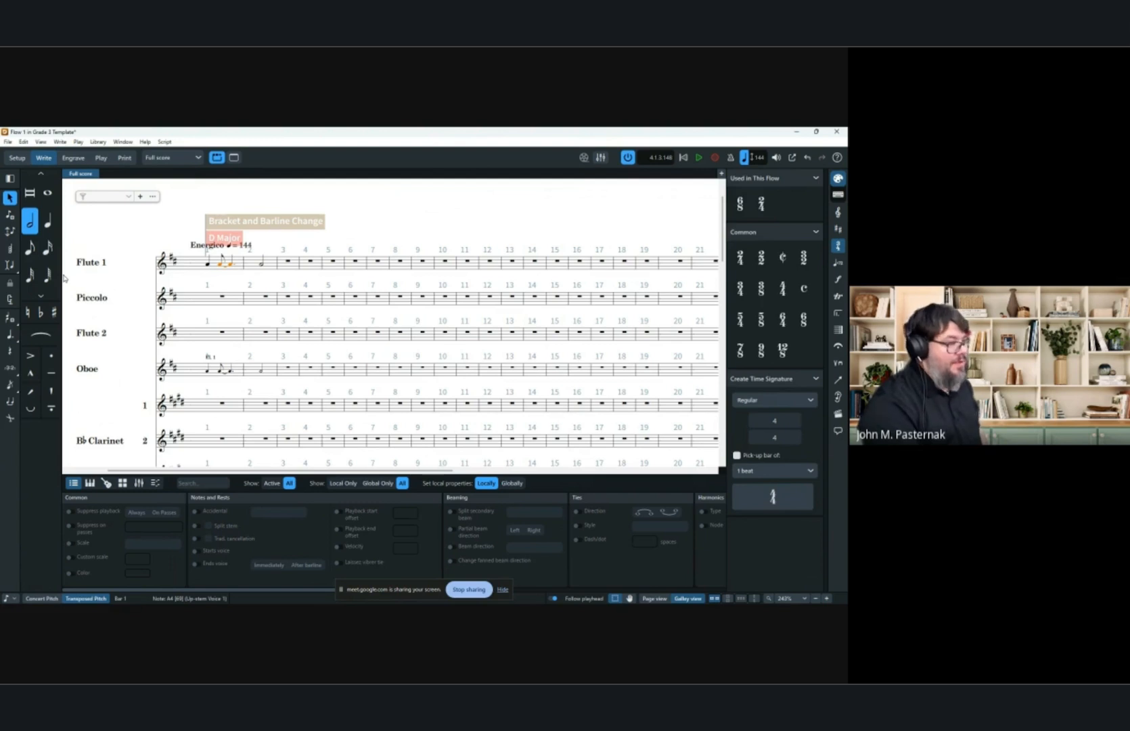
Open Notation Options and examine the Beam Grouping and Note Grouping settings.
{"action": "left_click", "coordinate": [98, 142]}
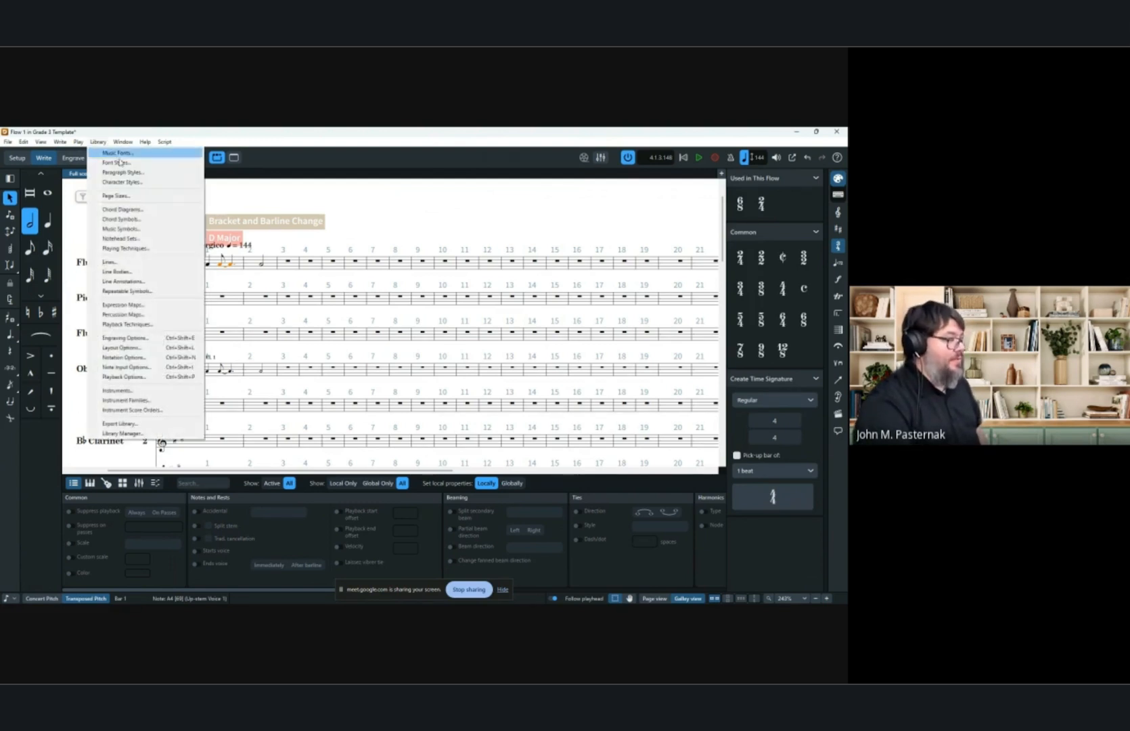
{"action": "left_click", "coordinate": [171, 359]}
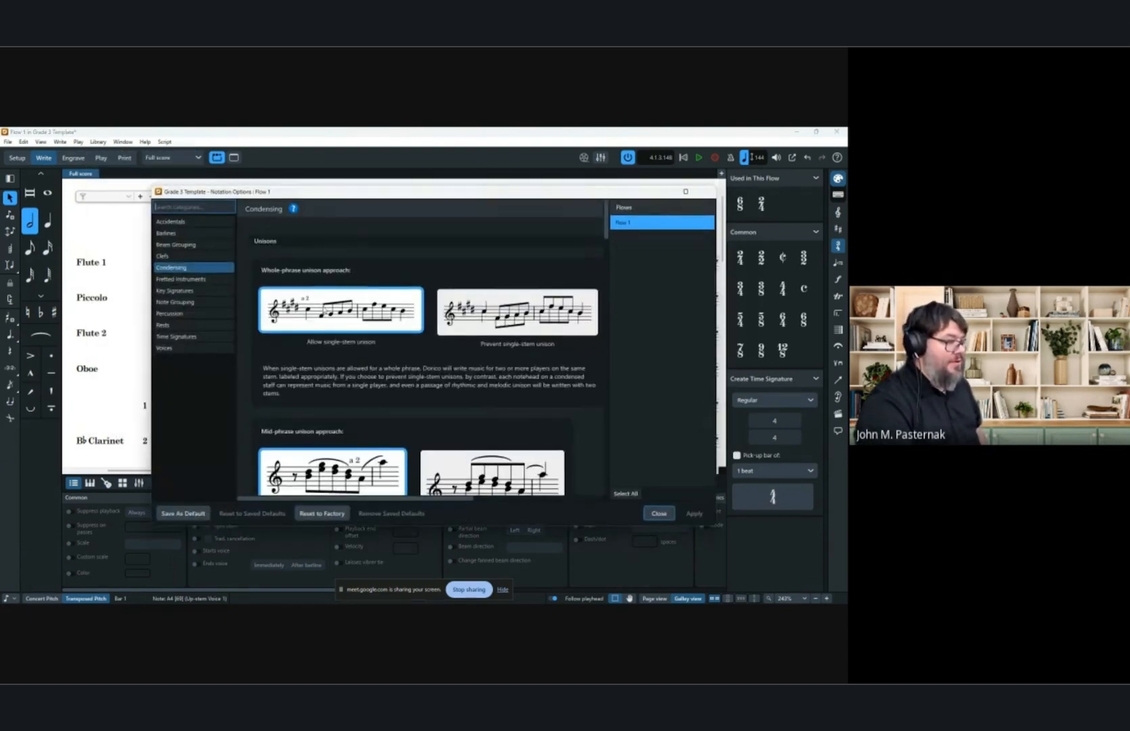
{"action": "left_click", "coordinate": [186, 247]}
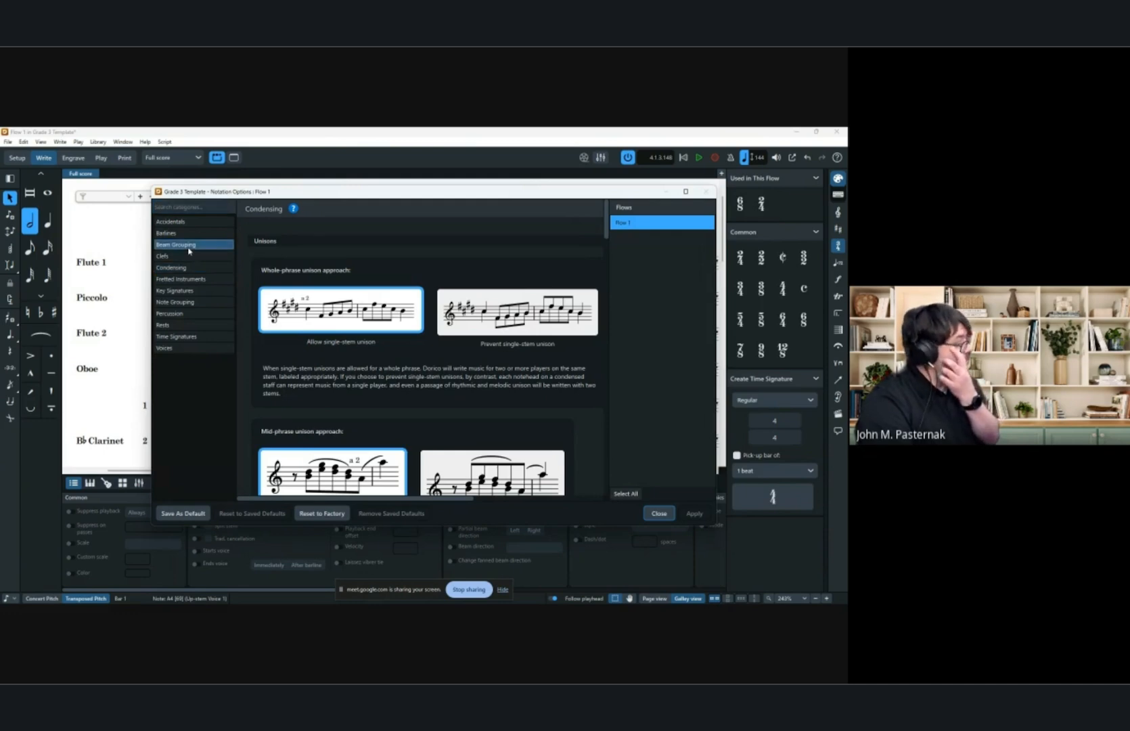
{"action": "scroll", "coordinate": [406, 298], "scroll_direction": "down", "scroll_amount": 4}
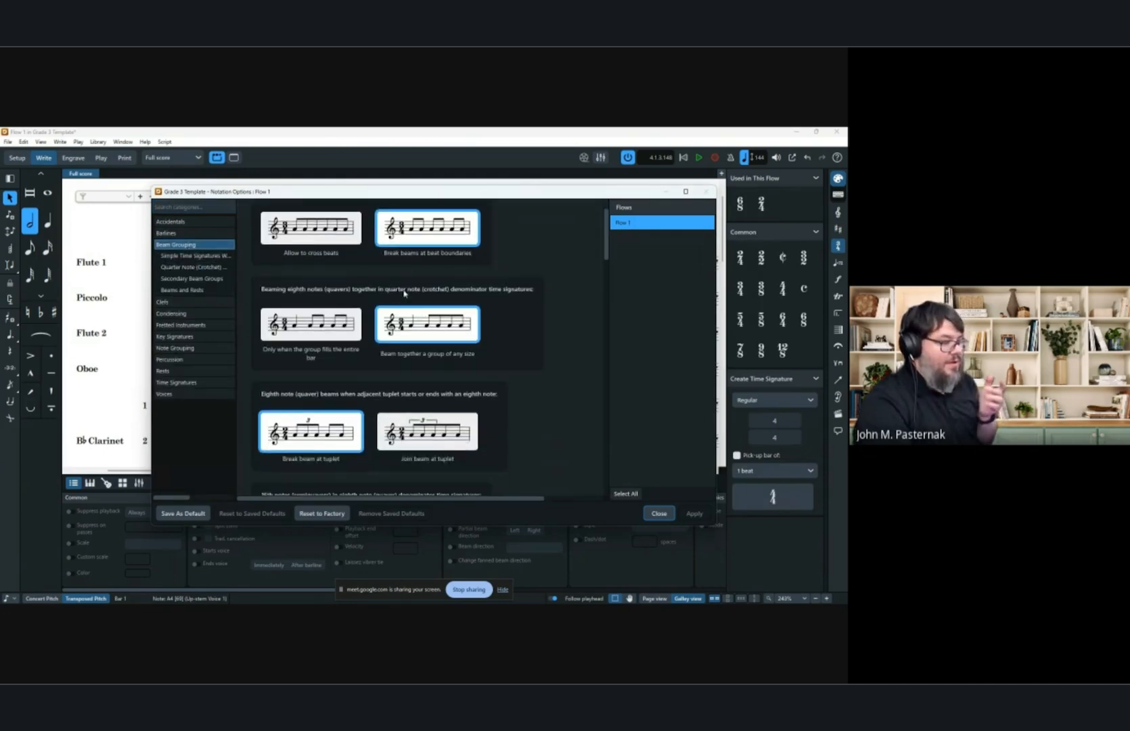
{"action": "scroll", "coordinate": [406, 299], "scroll_direction": "down", "scroll_amount": 10}
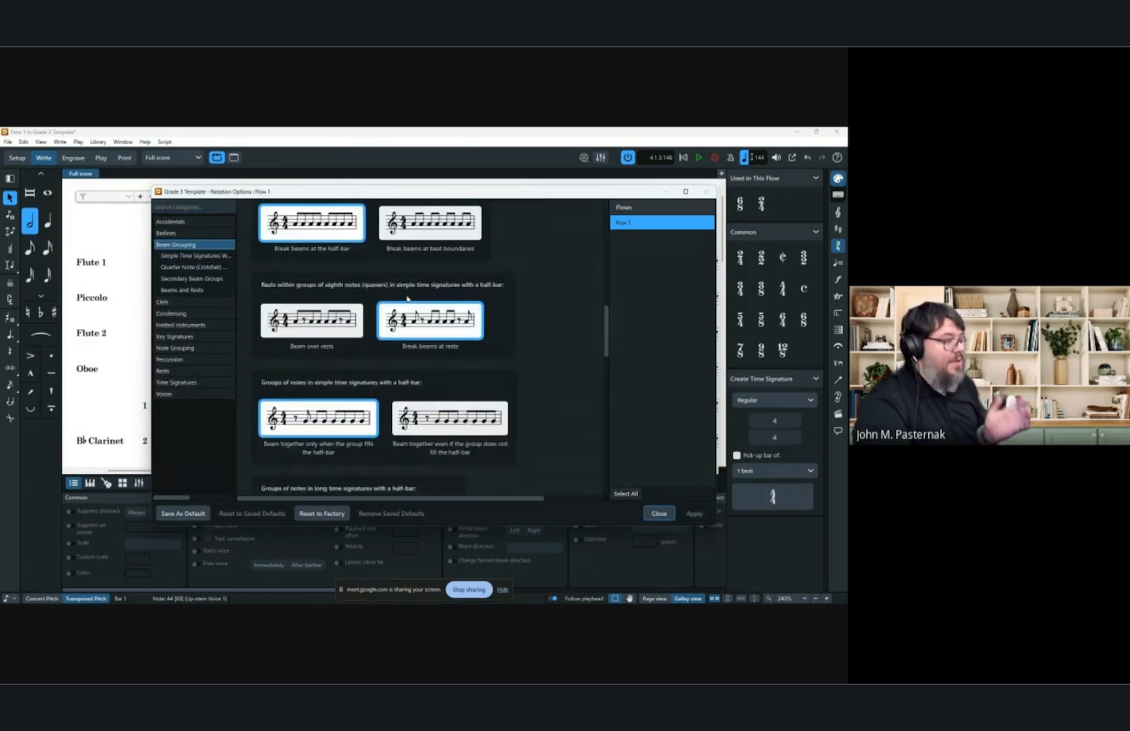
{"action": "scroll", "coordinate": [406, 297], "scroll_direction": "down", "scroll_amount": 10}
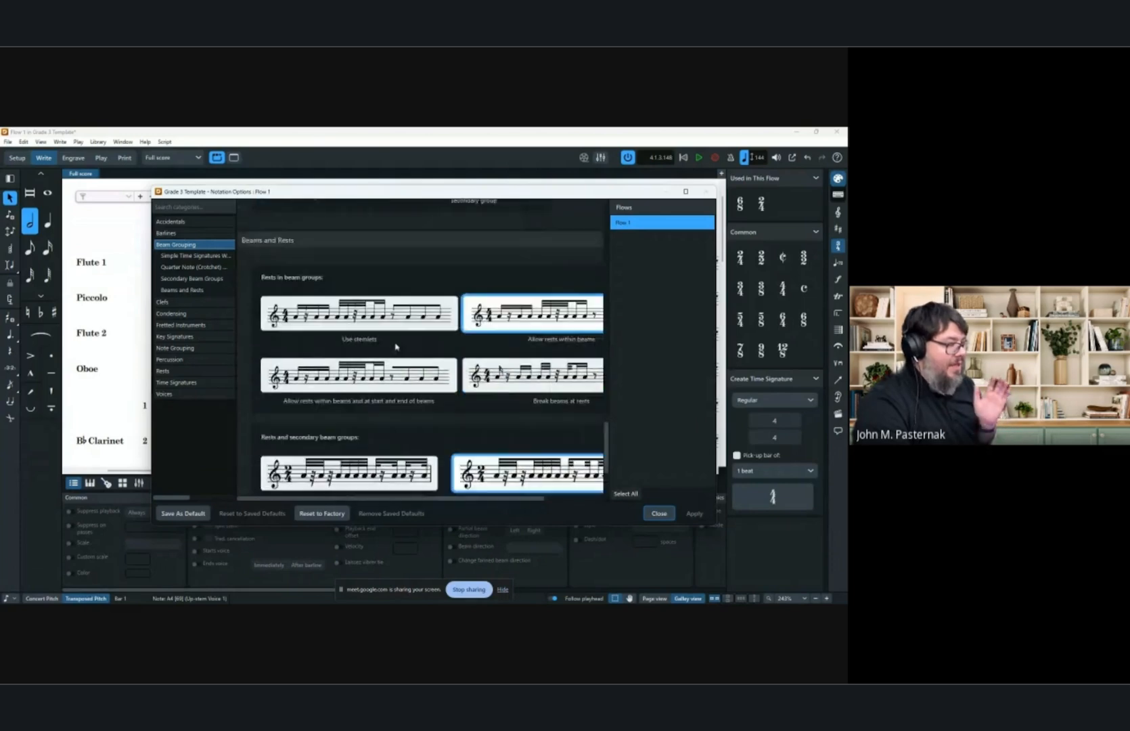
{"action": "left_click", "coordinate": [189, 348]}
{"action": "scroll", "coordinate": [463, 320], "scroll_direction": "down", "scroll_amount": 15}
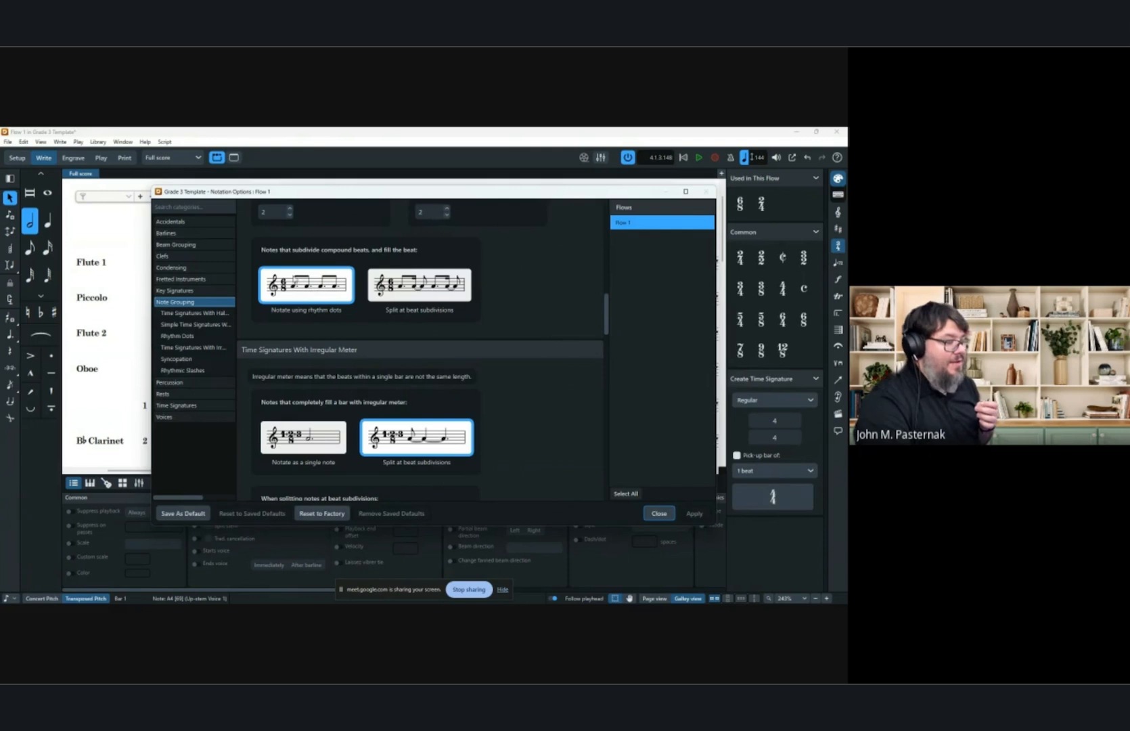
{"action": "scroll", "coordinate": [389, 352], "scroll_direction": "up", "scroll_amount": 5}
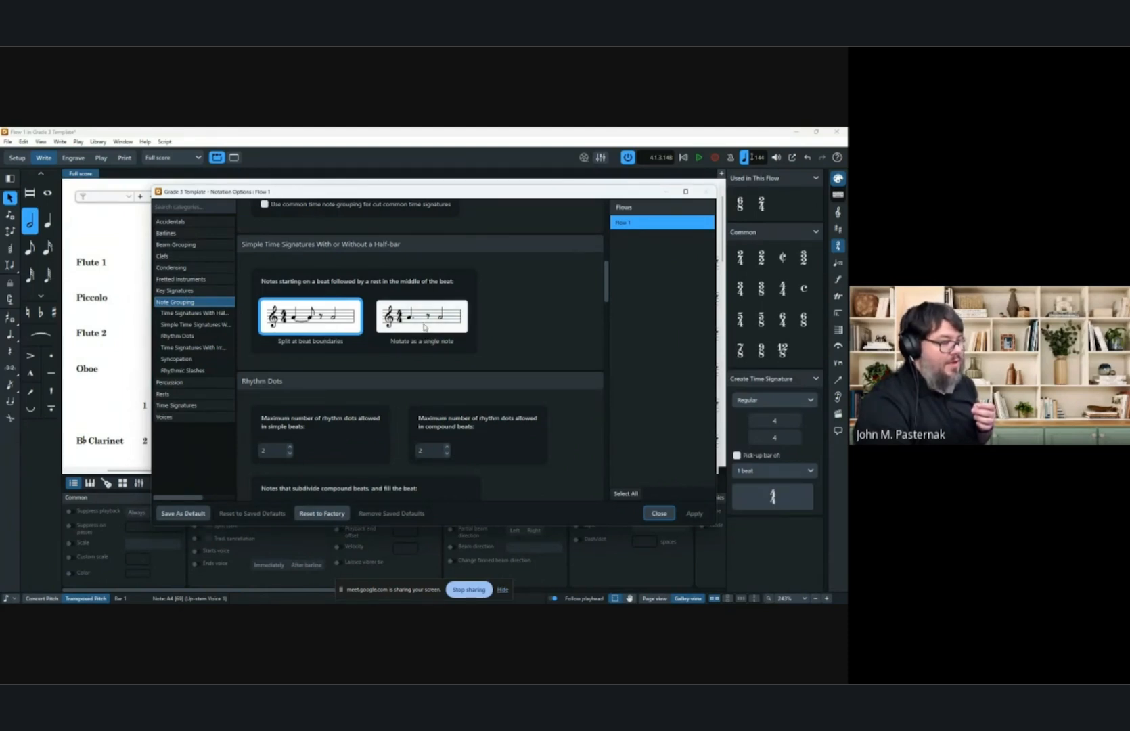
{"action": "scroll", "coordinate": [473, 386], "scroll_direction": "up", "scroll_amount": 2}
{"action": "scroll", "coordinate": [477, 410], "scroll_direction": "up", "scroll_amount": 1}
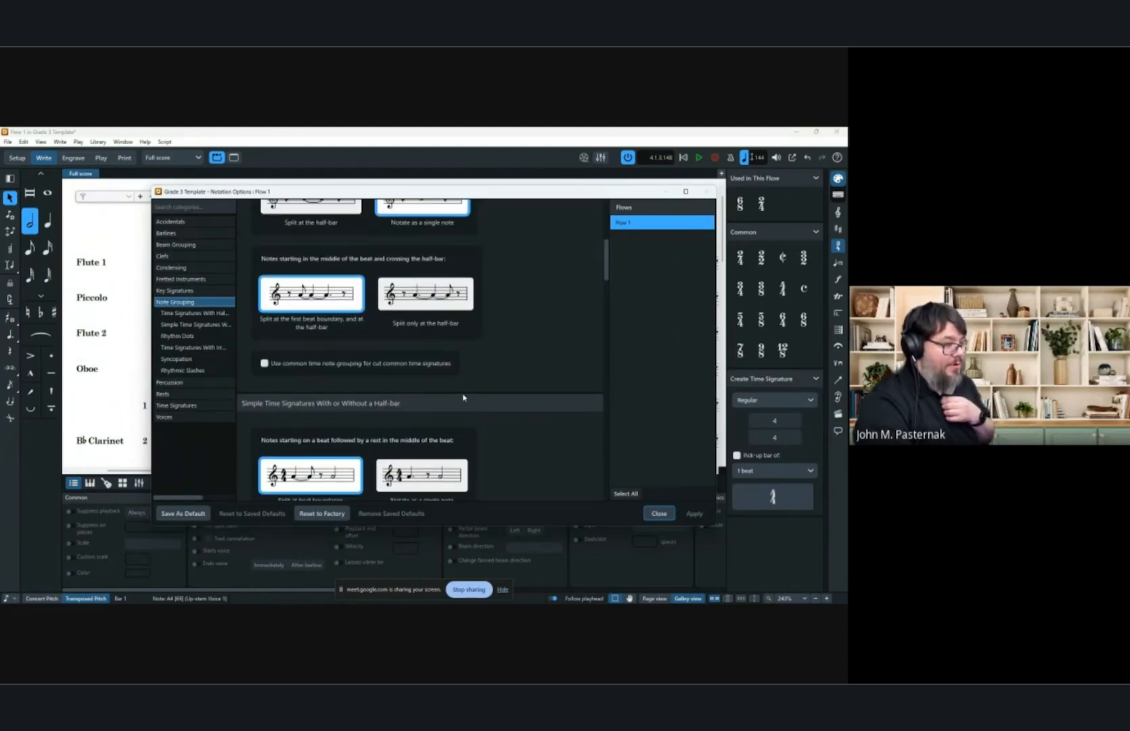
{"action": "scroll", "coordinate": [463, 397], "scroll_direction": "up", "scroll_amount": 2}
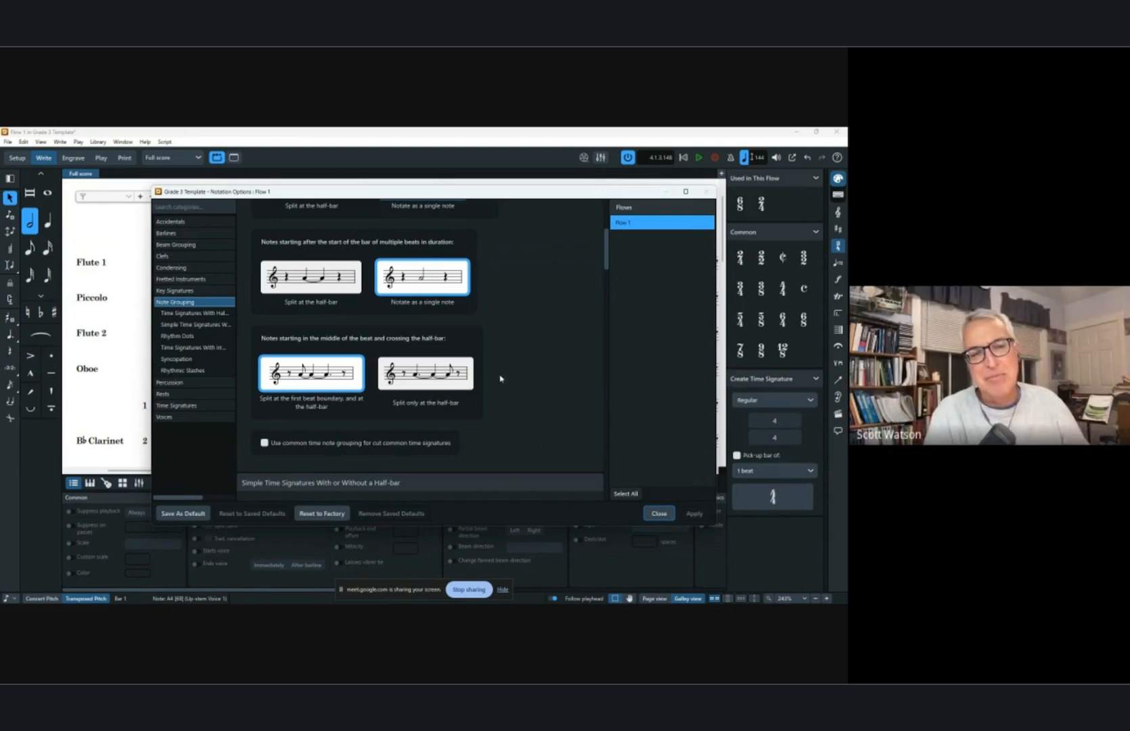
{"action": "scroll", "coordinate": [534, 376], "scroll_direction": "down", "scroll_amount": 5}
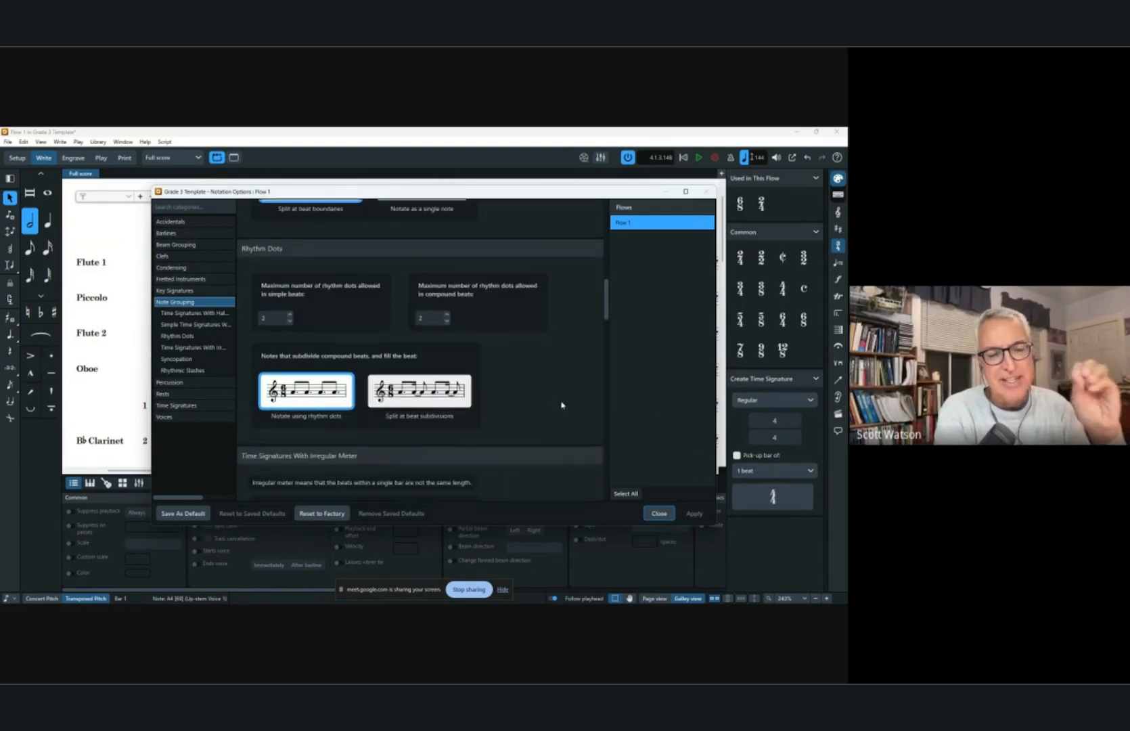
{"action": "left_click", "coordinate": [659, 513]}
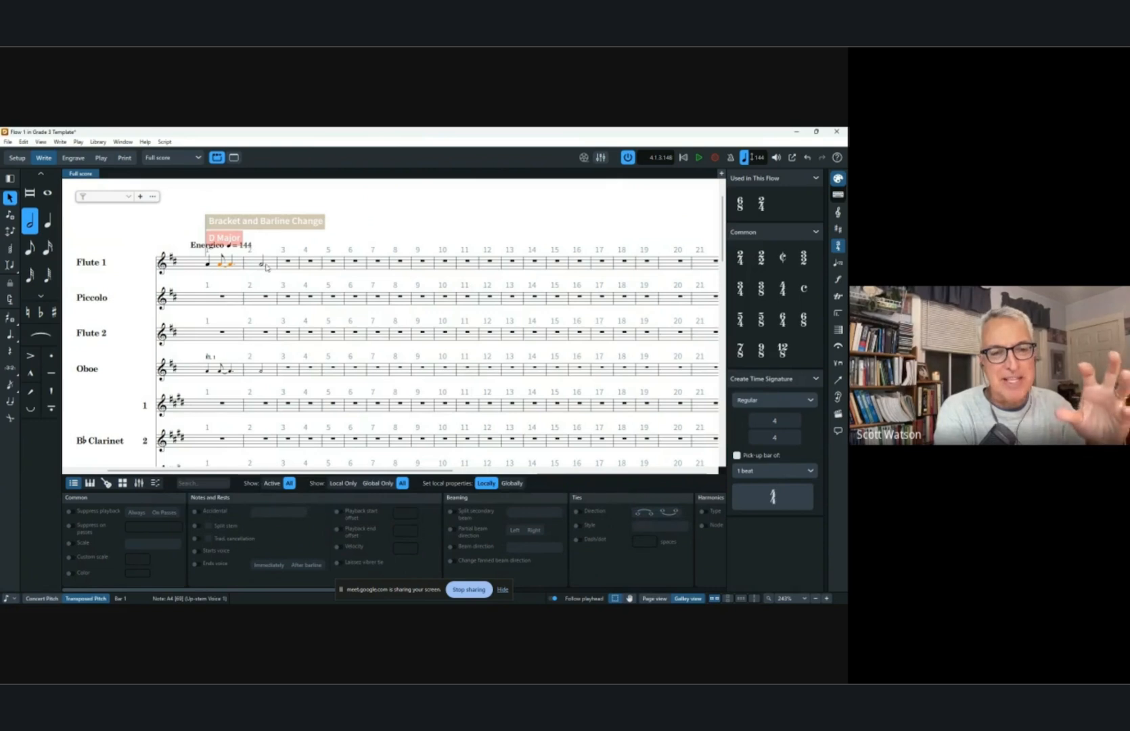
Delete the Flute 1 notes in bar 1.
{"action": "left_click", "coordinate": [213, 269]}
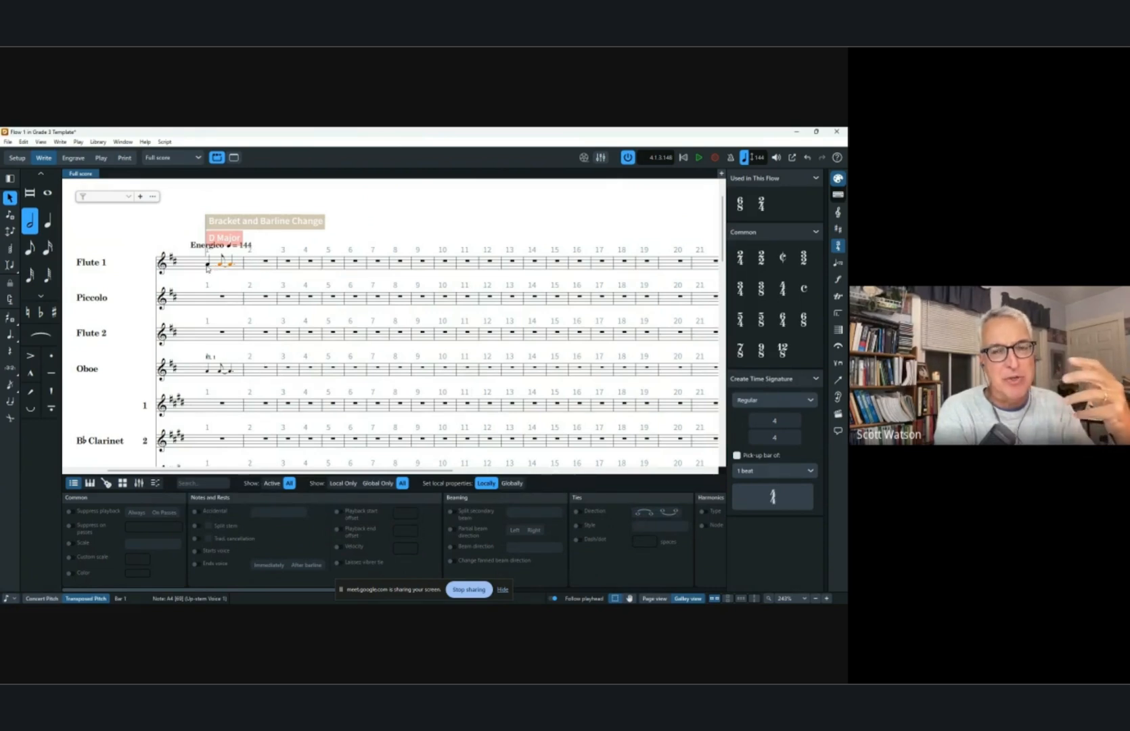
{"action": "key", "text": "Delete"}
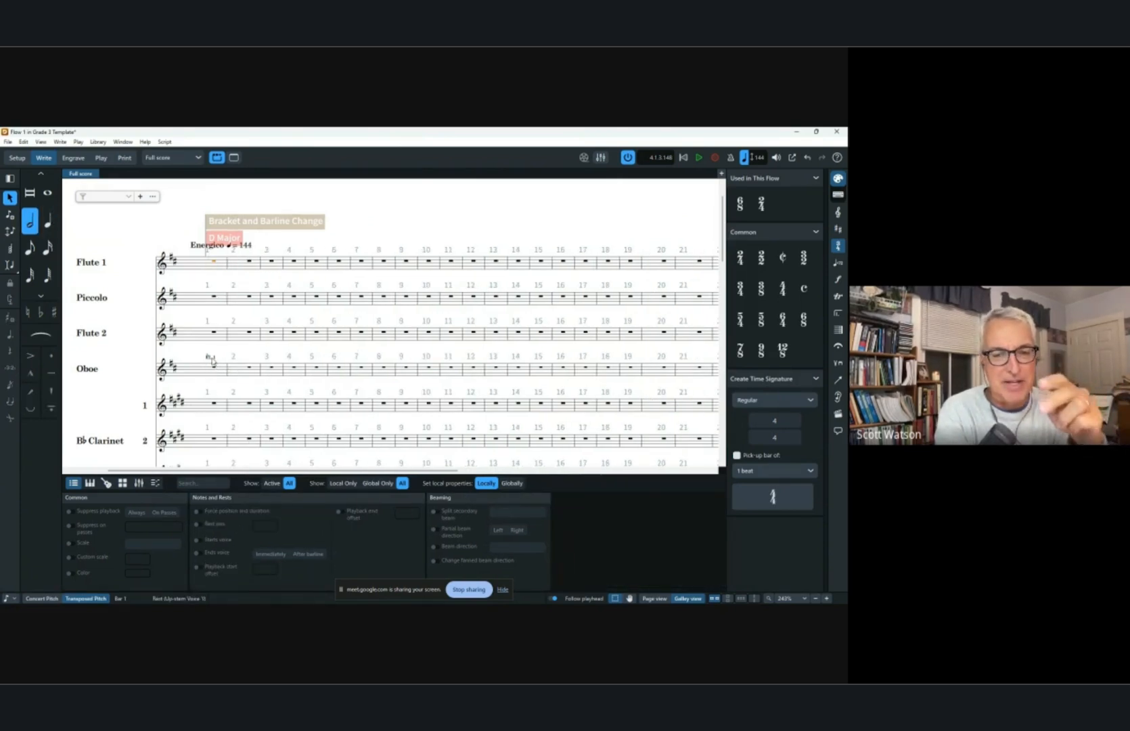
{"action": "left_click", "coordinate": [180, 227]}
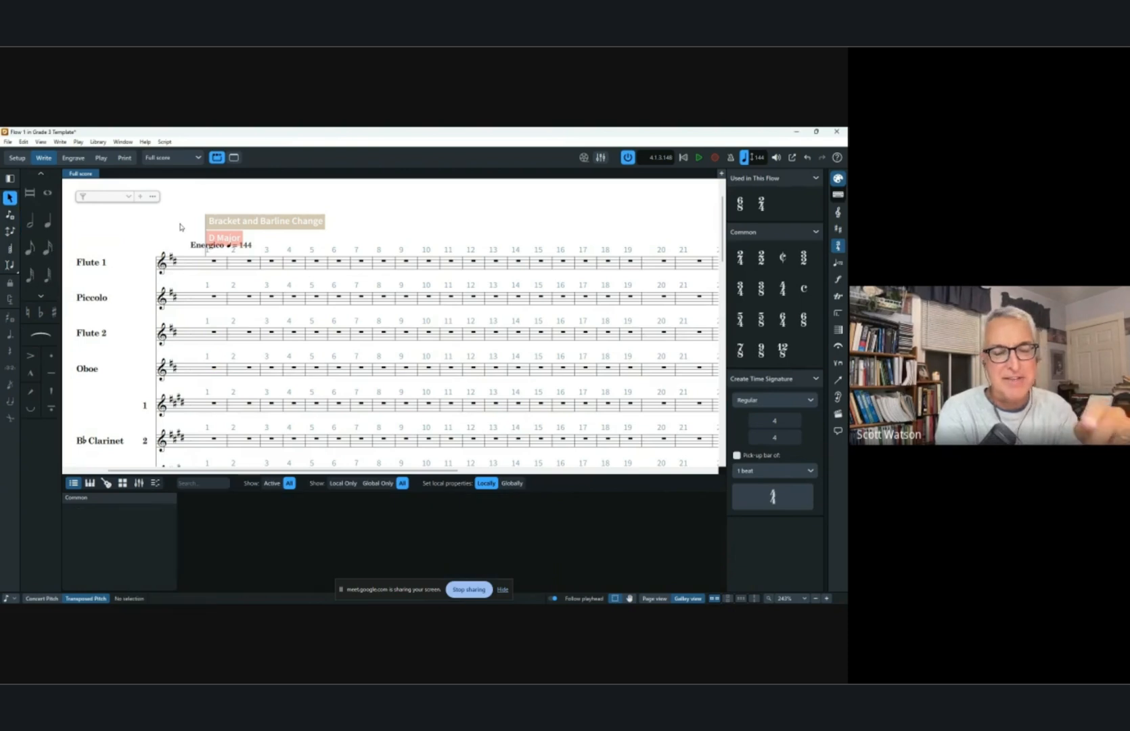
{"action": "left_click", "coordinate": [41, 229]}
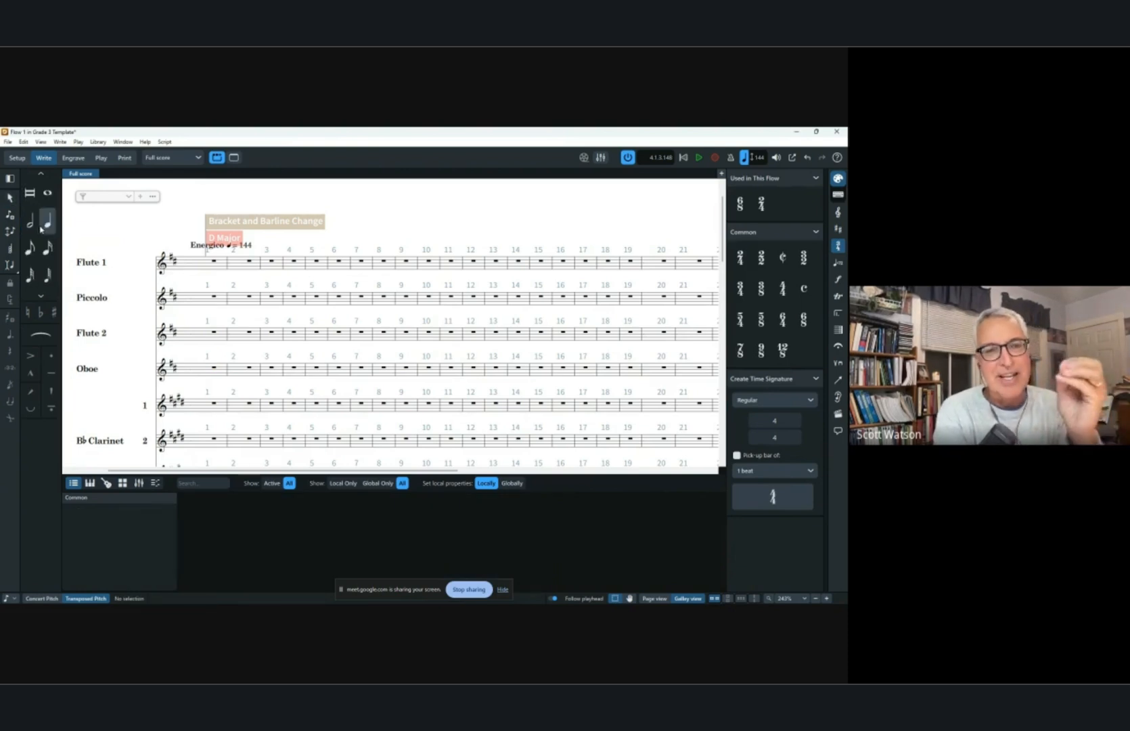
{"action": "left_click", "coordinate": [38, 228]}
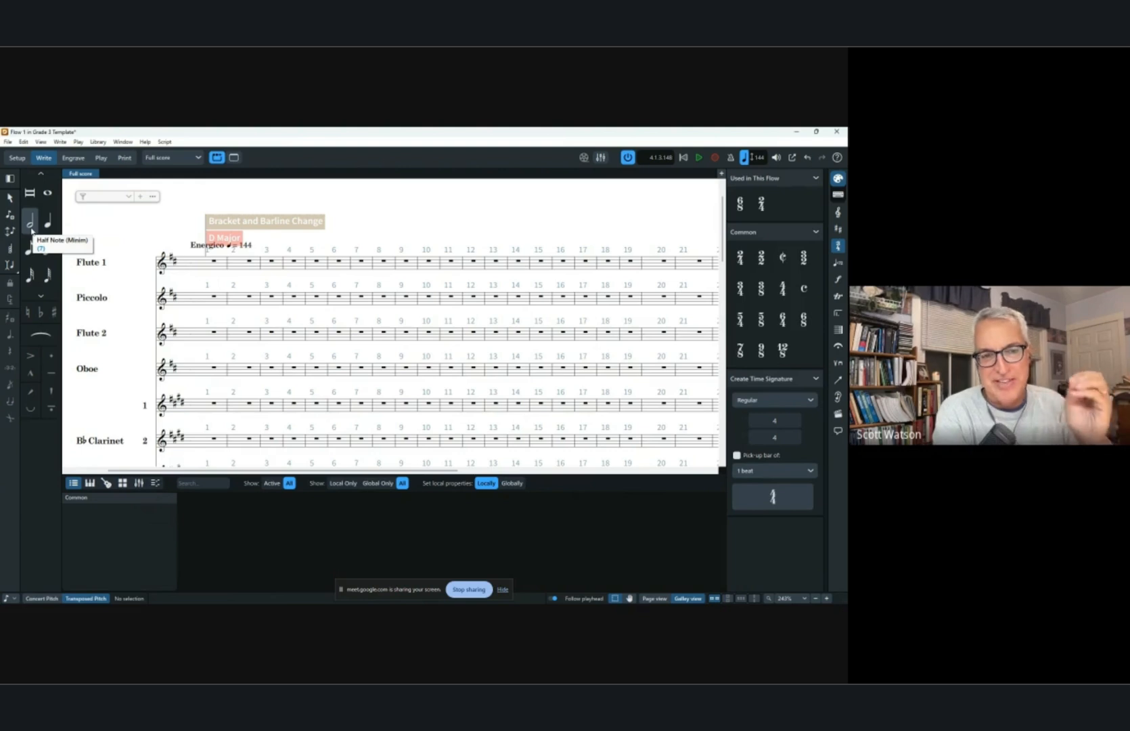
{"action": "left_click", "coordinate": [33, 230]}
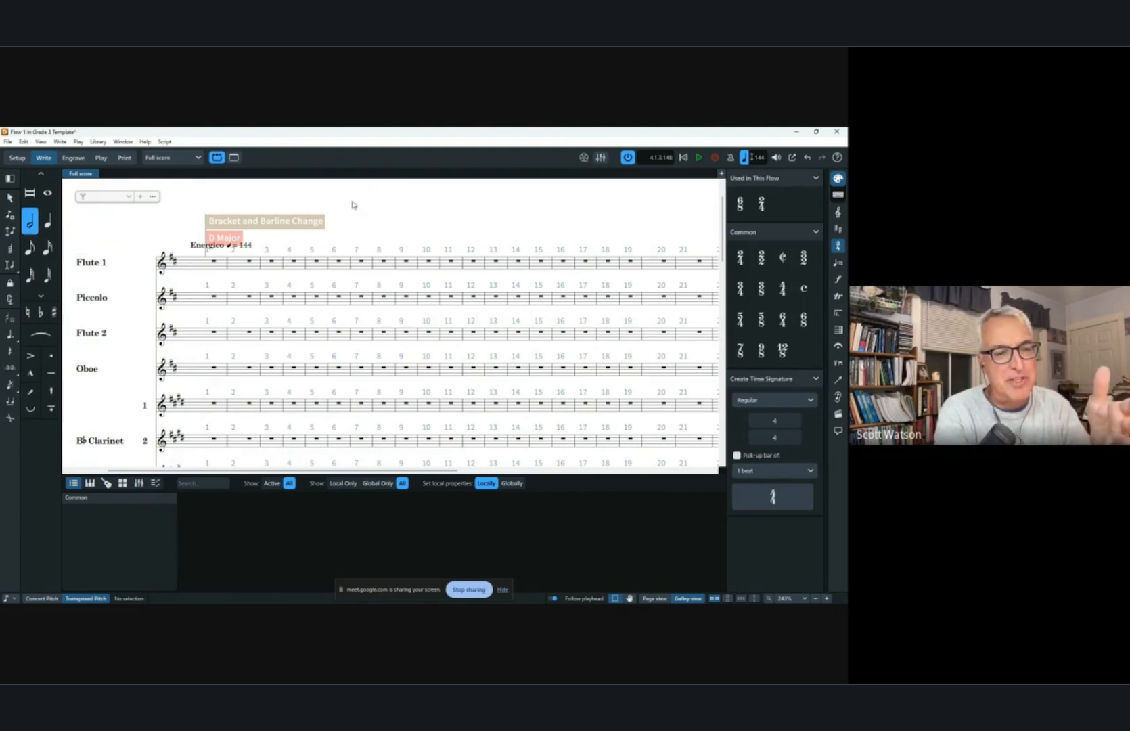
Delete the 2/4 time signature at bar 2.
{"action": "scroll", "coordinate": [431, 389], "scroll_direction": "down", "scroll_amount": 10}
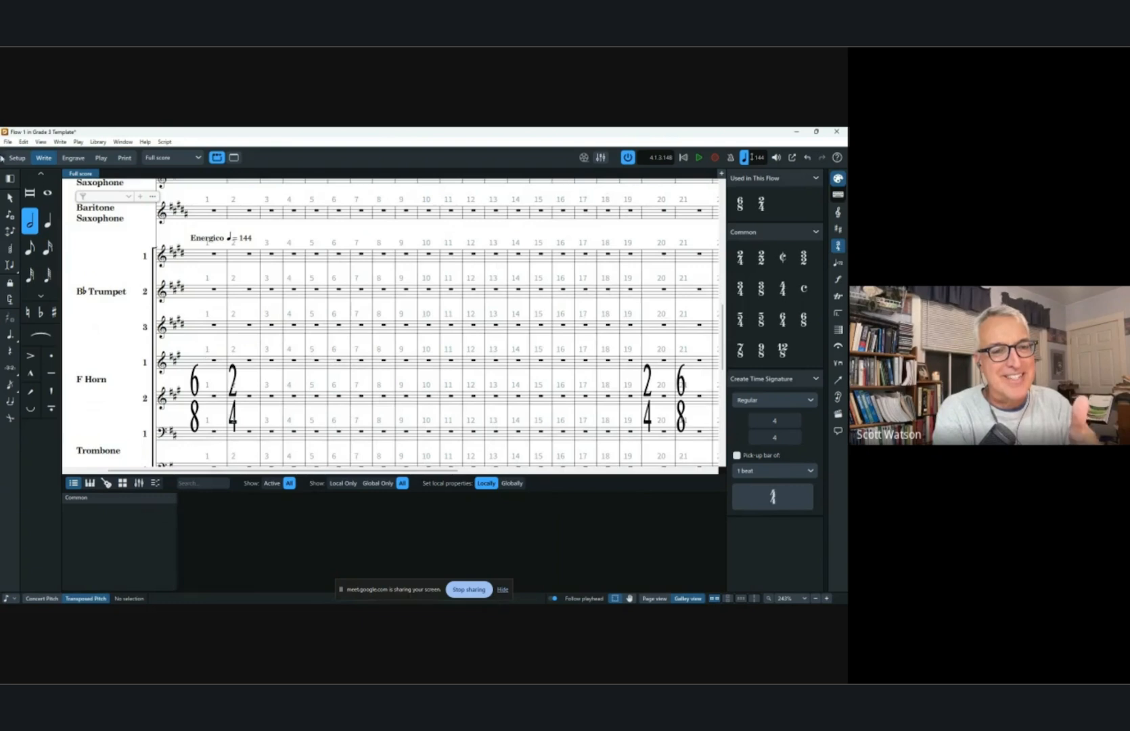
{"action": "left_click", "coordinate": [11, 198]}
{"action": "left_click", "coordinate": [237, 376]}
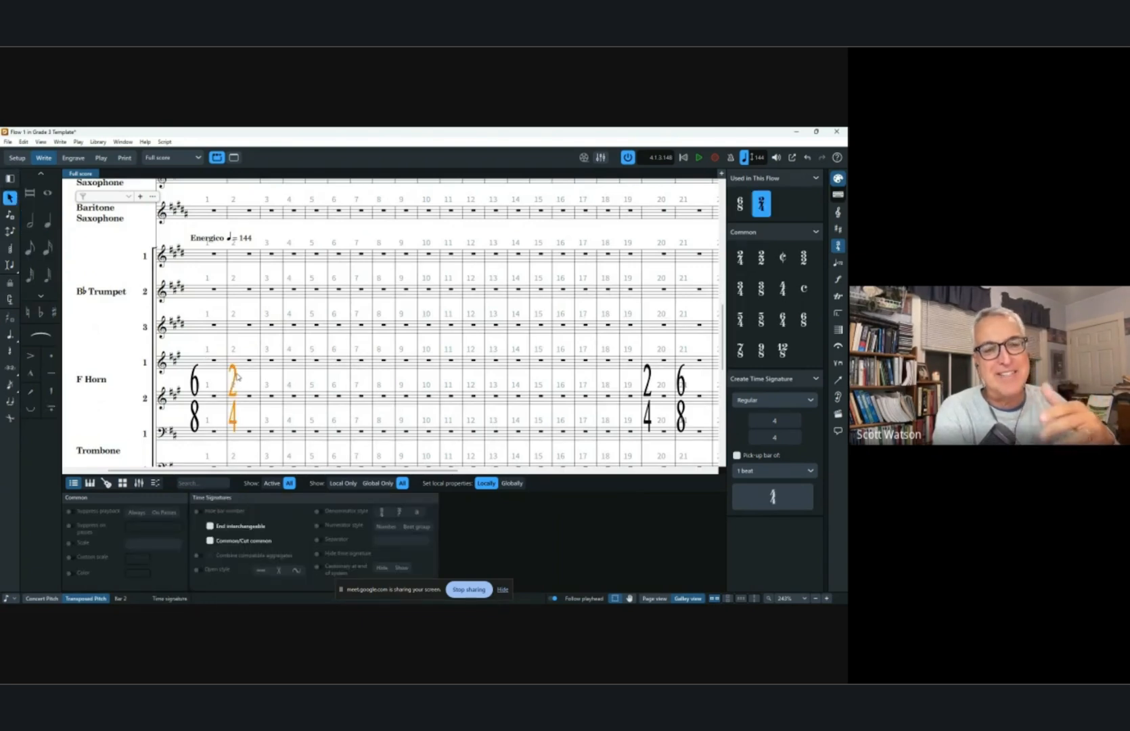
{"action": "key", "text": "Delete"}
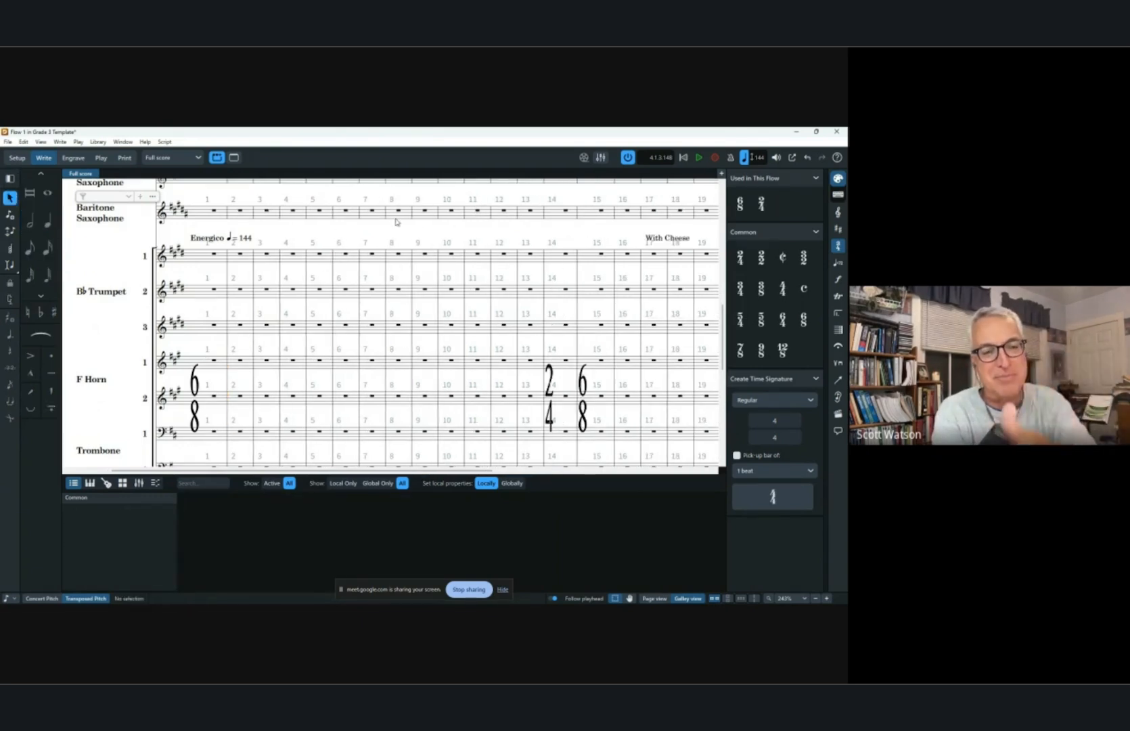
Start eighth-note input in bar 1 of Trumpet 1 and enter G notes with rests.
{"action": "left_click", "coordinate": [10, 178]}
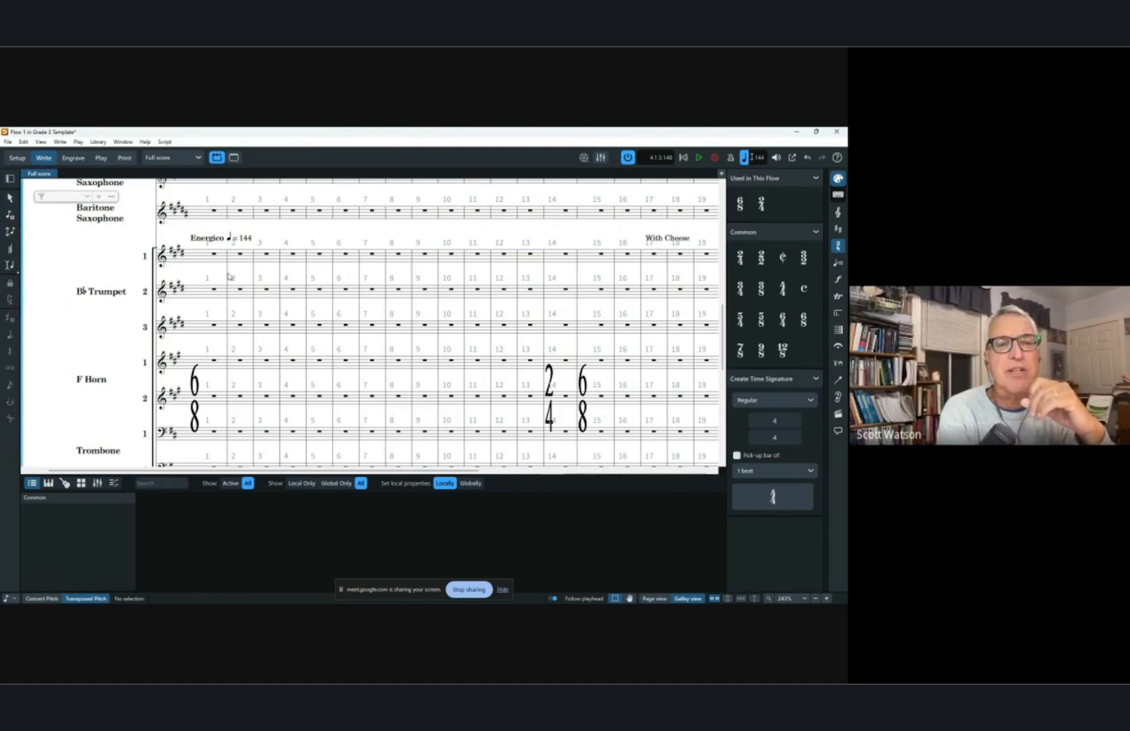
{"action": "scroll", "coordinate": [224, 280], "scroll_direction": "up", "scroll_amount": 1}
{"action": "scroll", "coordinate": [222, 283], "scroll_direction": "up", "scroll_amount": 4}
{"action": "scroll", "coordinate": [214, 296], "scroll_direction": "up", "scroll_amount": 6}
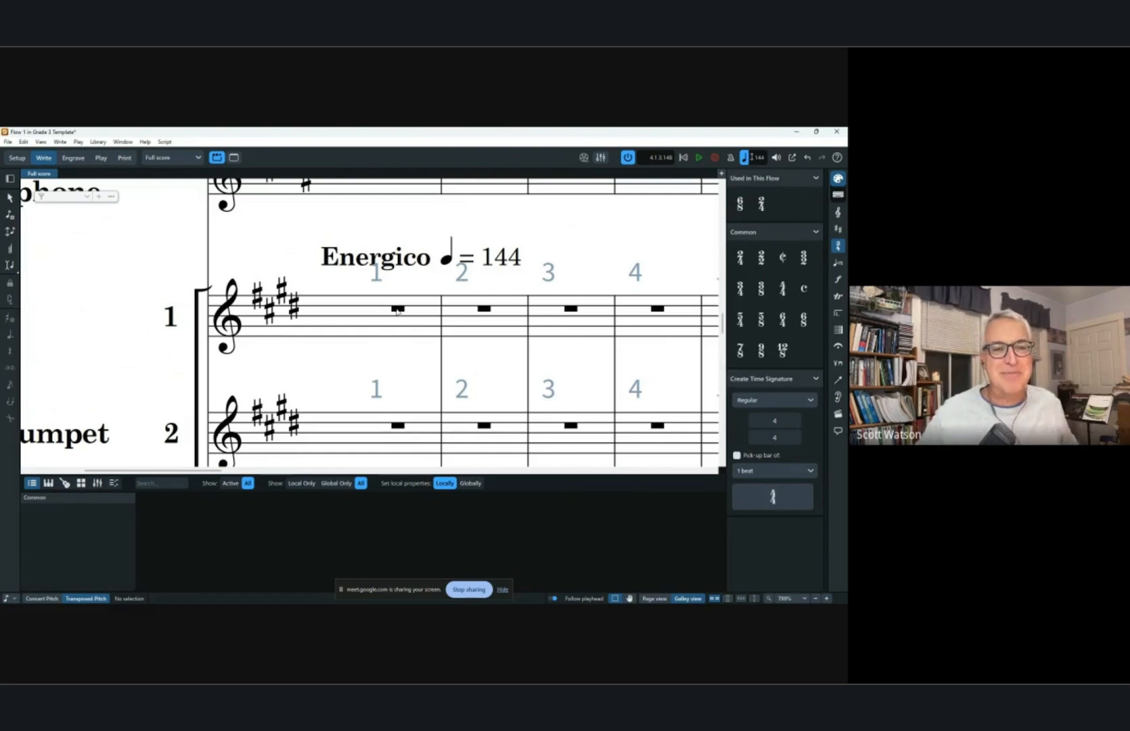
{"action": "scroll", "coordinate": [397, 310], "scroll_direction": "right", "scroll_amount": 2}
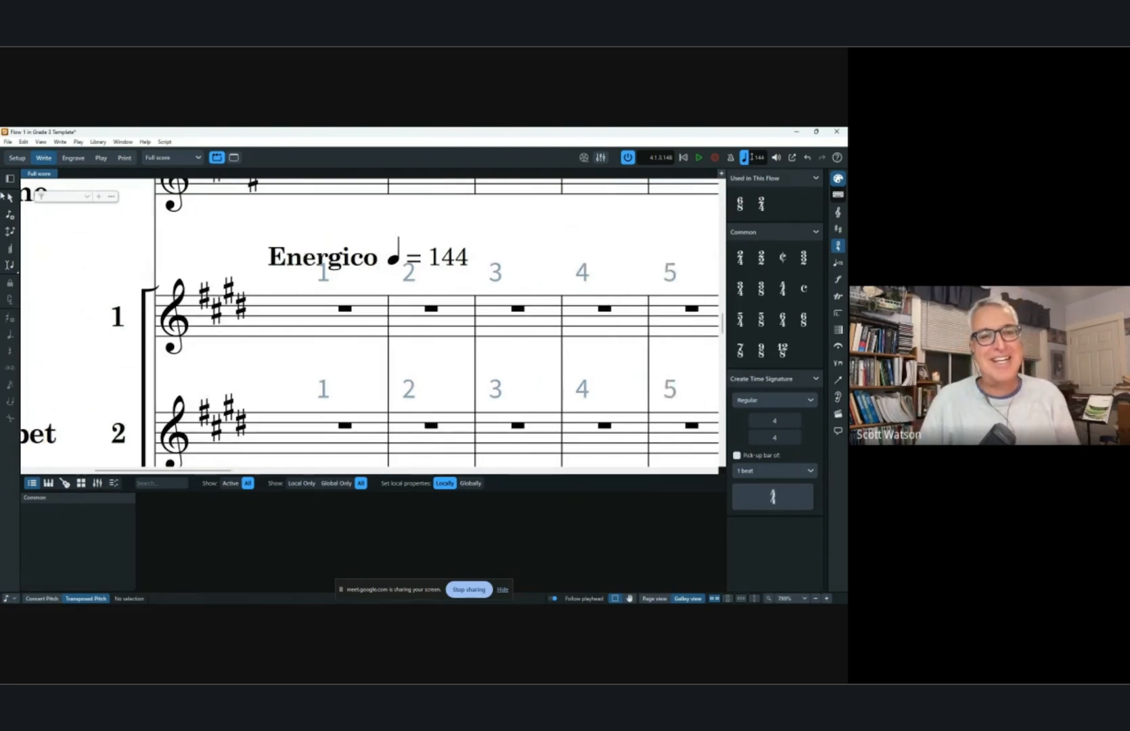
{"action": "left_click", "coordinate": [11, 179]}
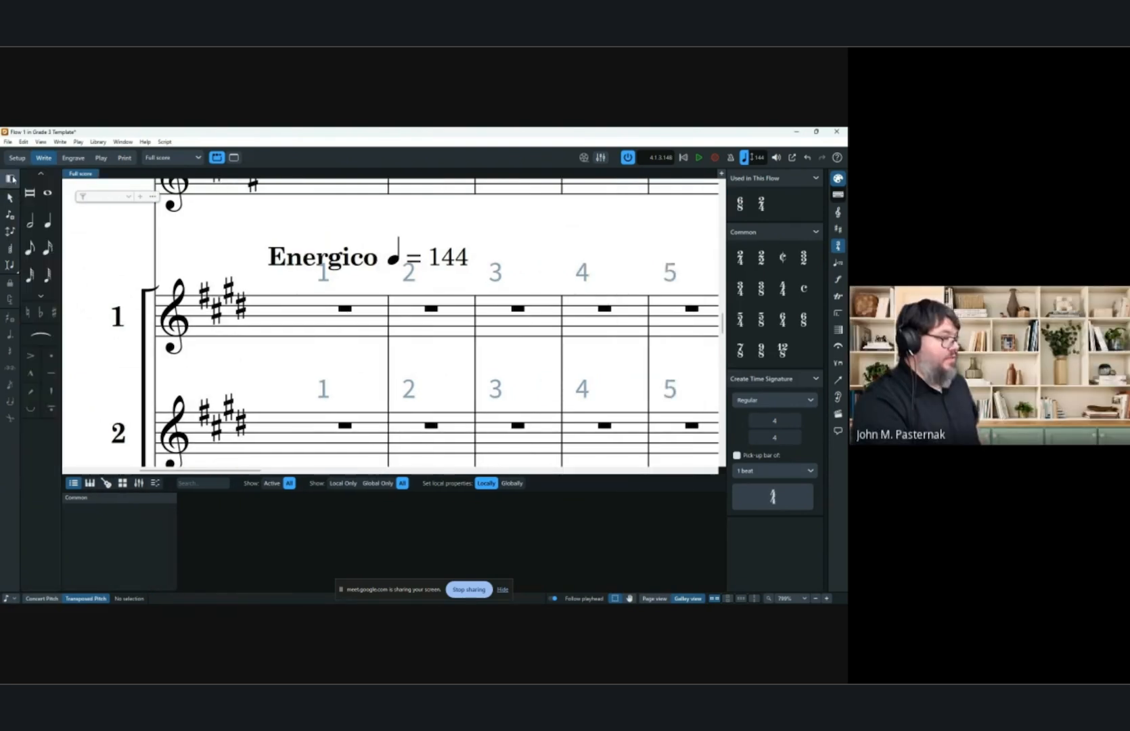
{"action": "left_click", "coordinate": [30, 247]}
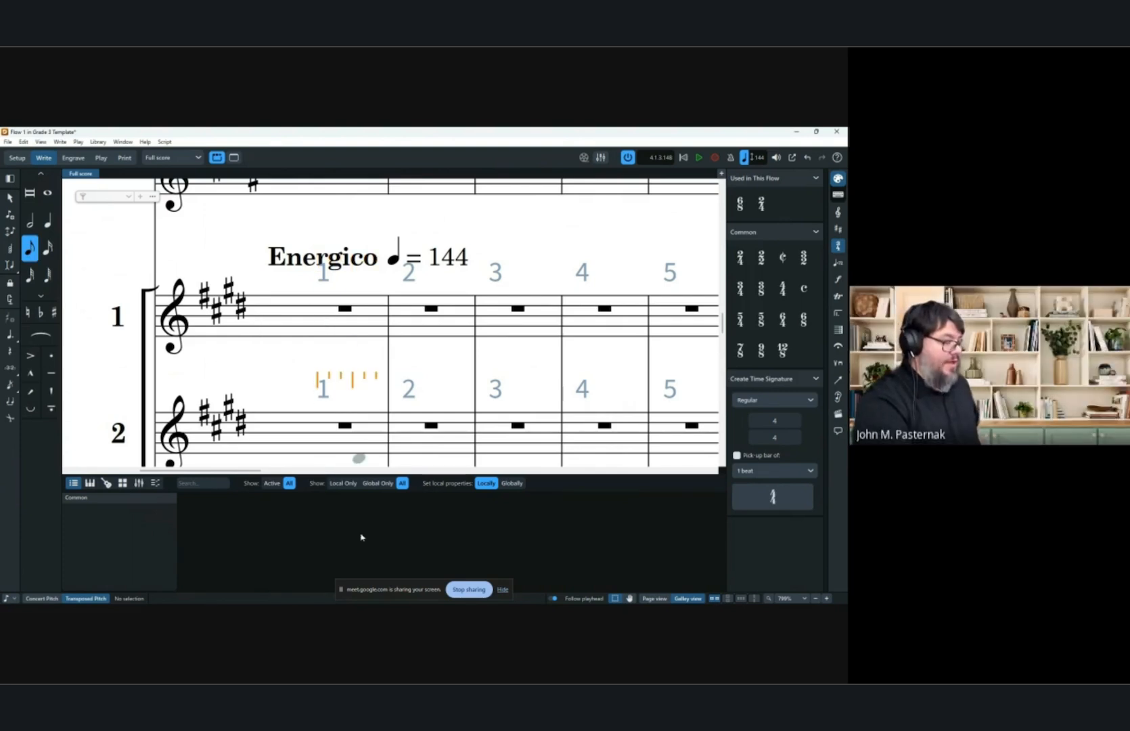
{"action": "key", "text": "ctrl+8"}
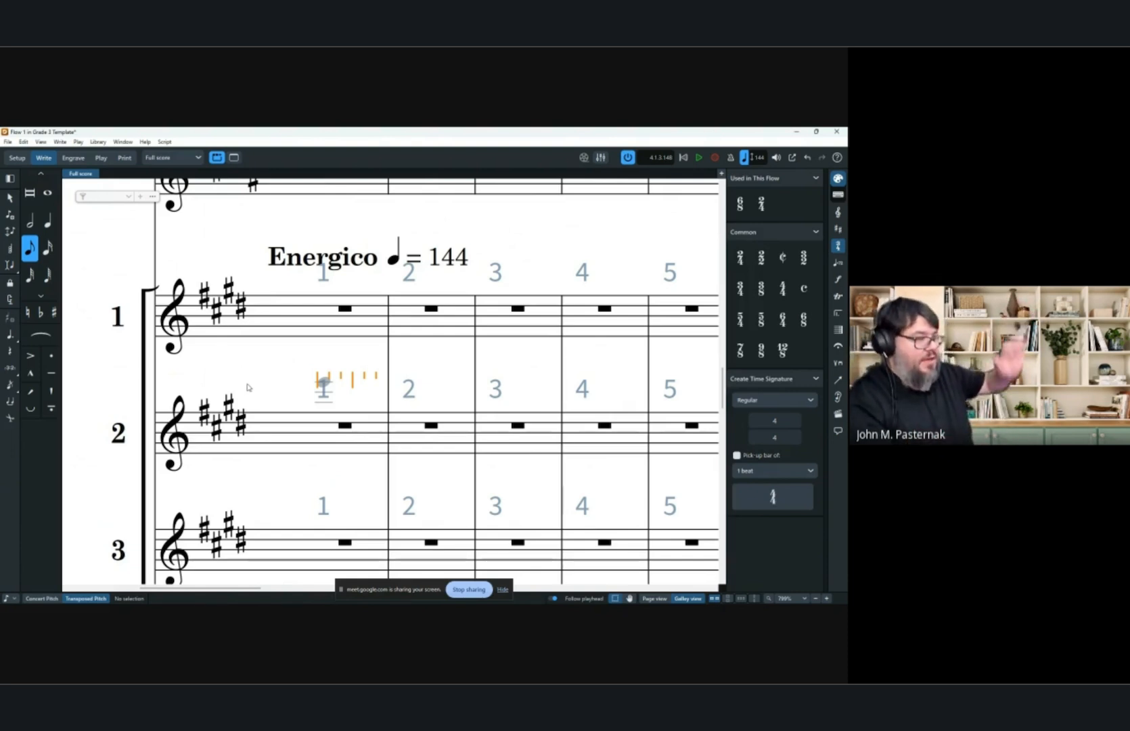
{"action": "scroll", "coordinate": [392, 392], "scroll_direction": "up", "scroll_amount": 1}
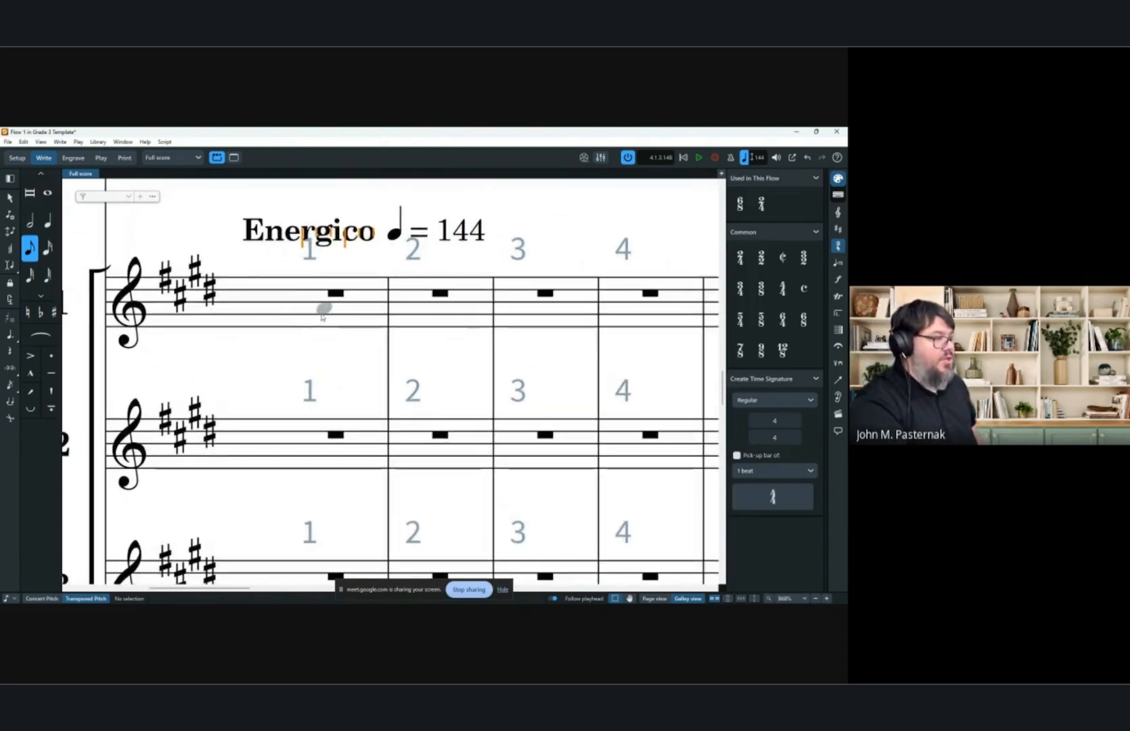
{"action": "scroll", "coordinate": [298, 316], "scroll_direction": "up", "scroll_amount": 3}
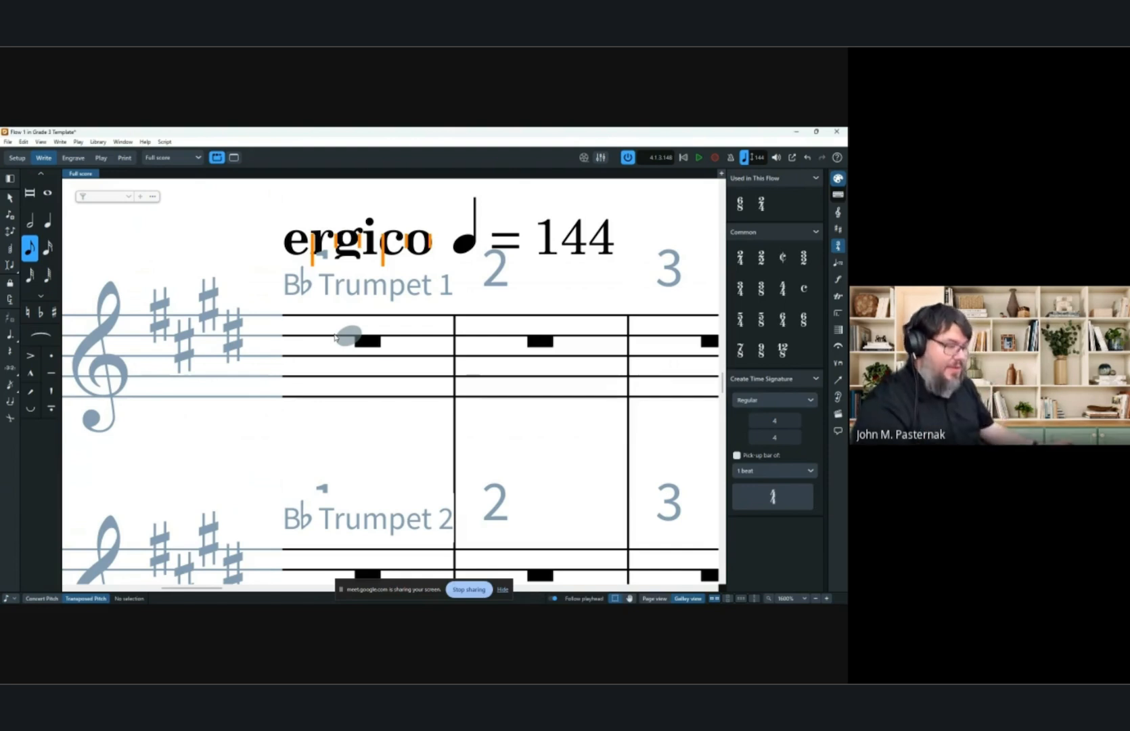
{"action": "scroll", "coordinate": [326, 378], "scroll_direction": "left", "scroll_amount": 3}
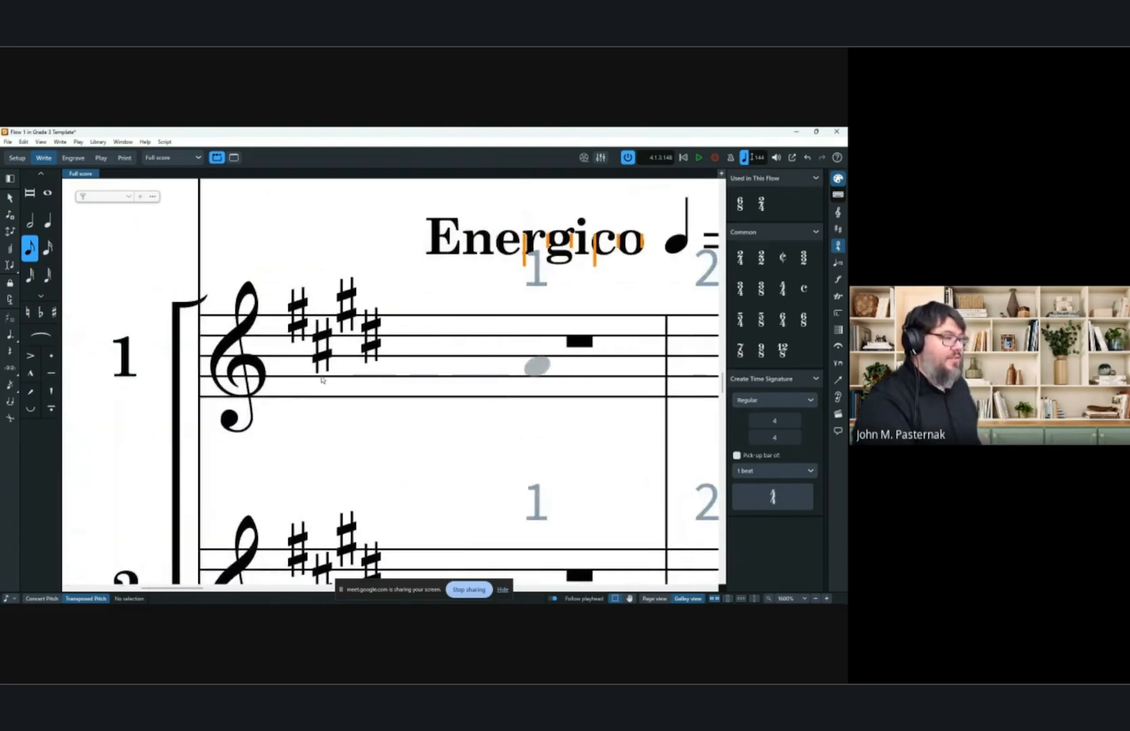
{"action": "scroll", "coordinate": [503, 360], "scroll_direction": "down", "scroll_amount": 4}
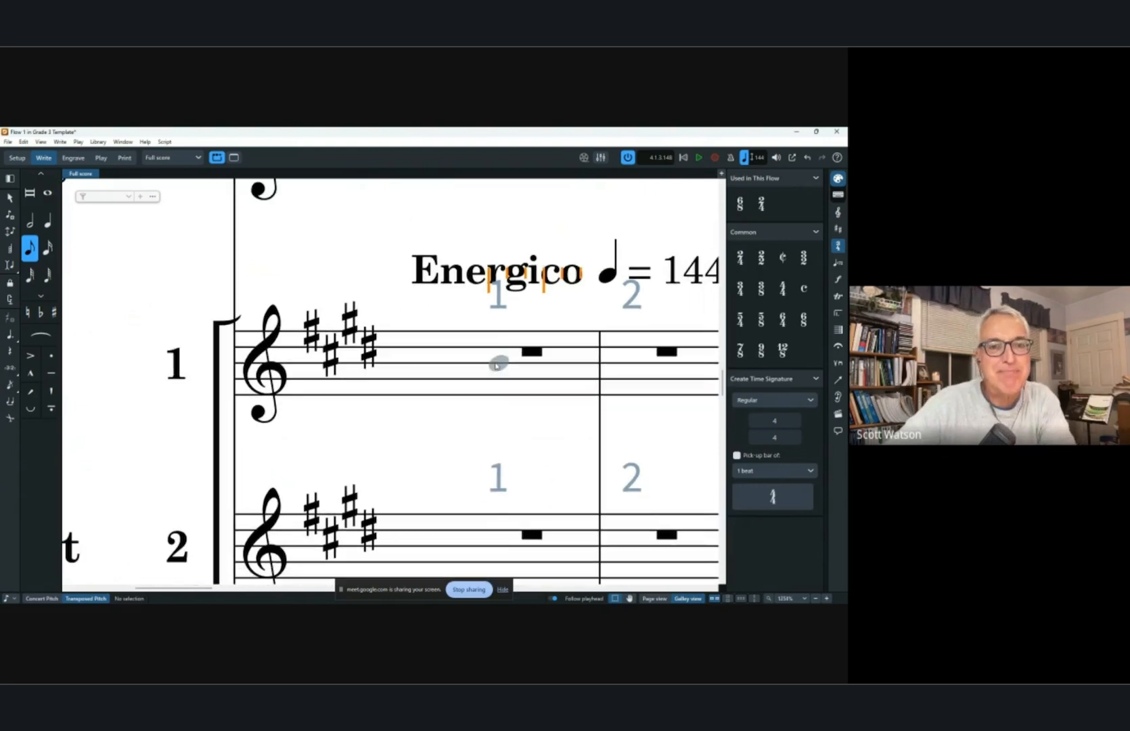
{"action": "left_click", "coordinate": [421, 384]}
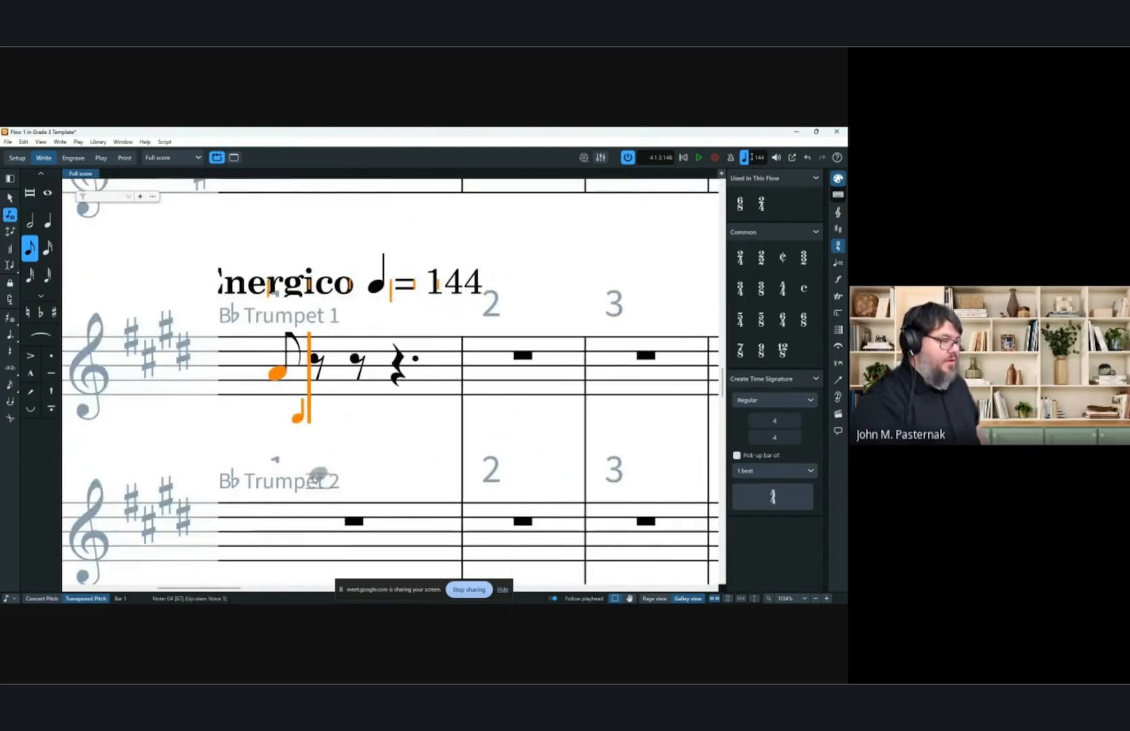
{"action": "key", "text": "Right"}
{"action": "key", "text": "Left"}
{"action": "key", "text": "Right"}
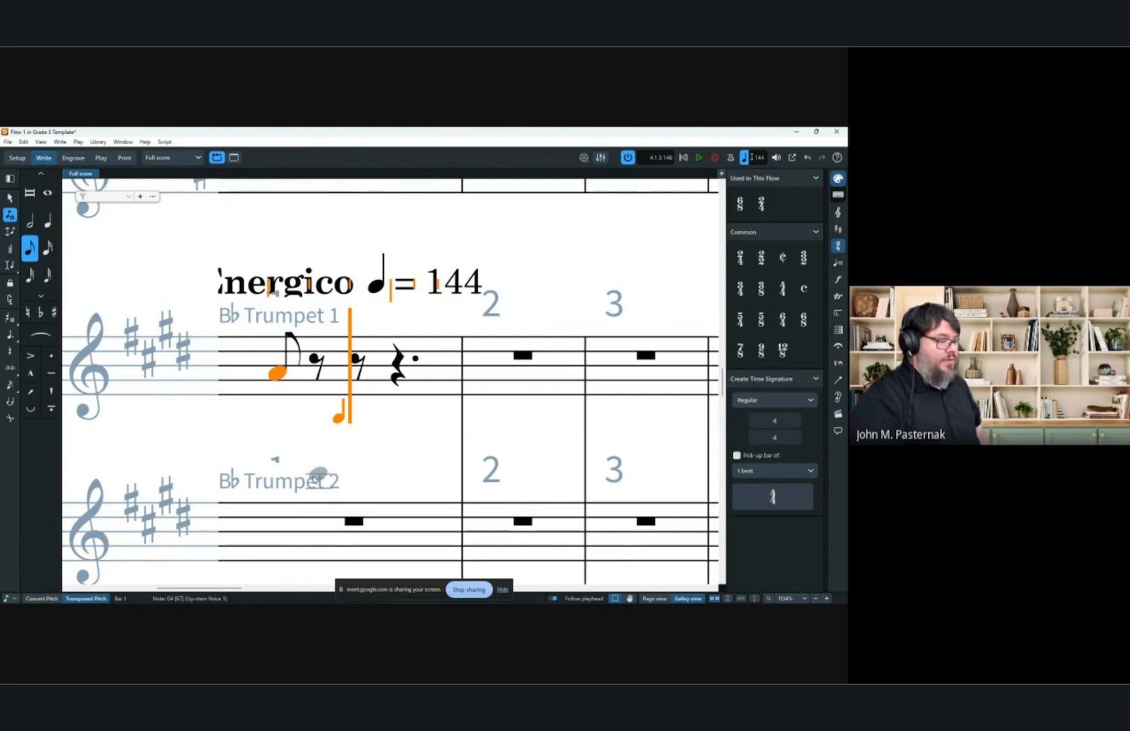
{"action": "key", "text": "g"}
Continue entering eighth-note Gs with rests to fill bar 2 of Trumpet 1.
{"action": "key", "text": "g"}
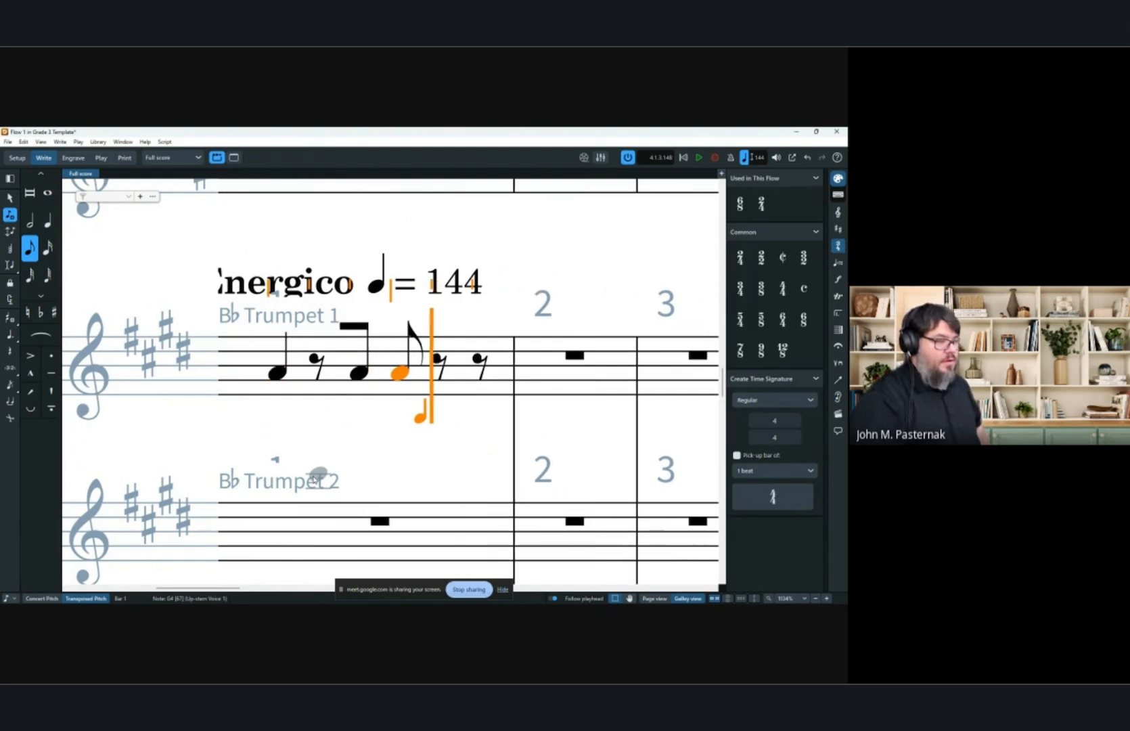
{"action": "key", "text": "Right"}
{"action": "key", "text": "Right"}
{"action": "key", "text": "Left"}
{"action": "key", "text": "g"}
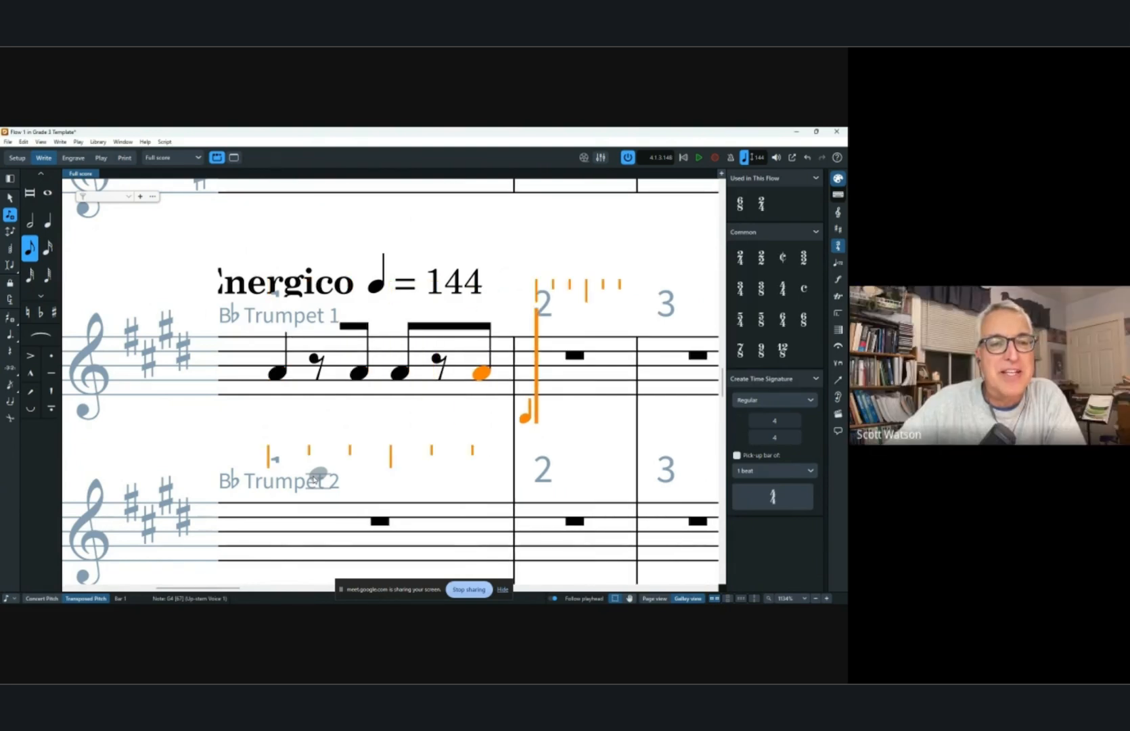
{"action": "key", "text": "g"}
{"action": "key", "text": "Right"}
{"action": "key", "text": "g"}
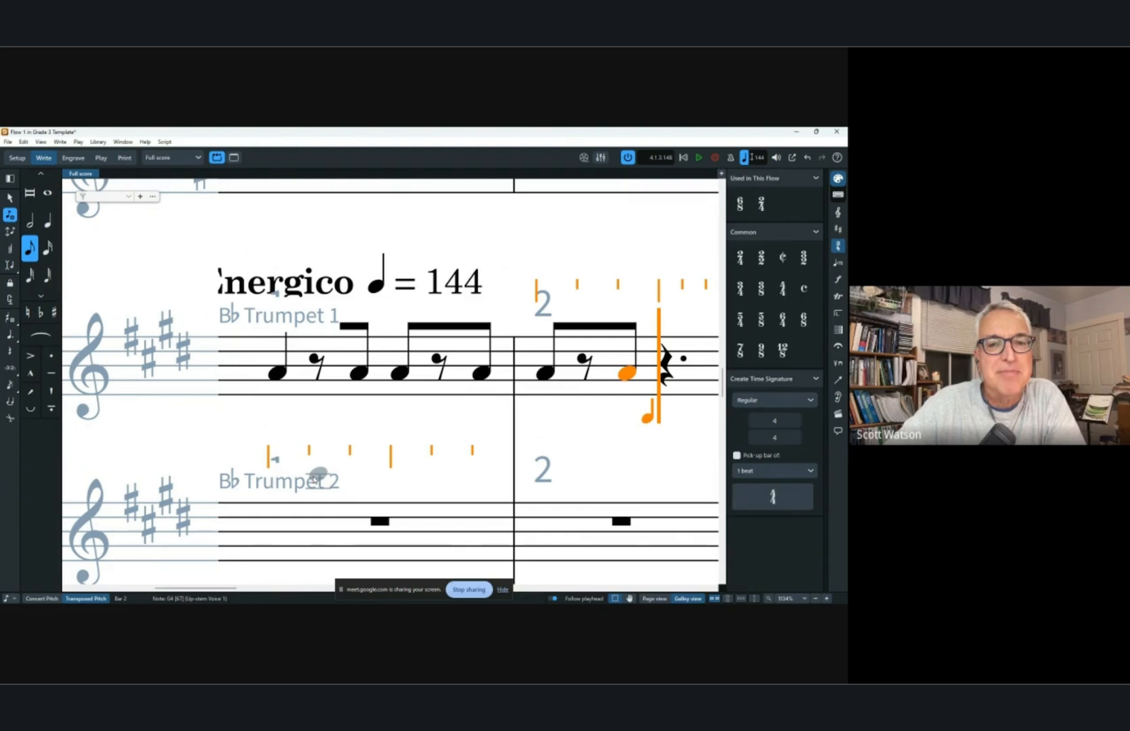
{"action": "key", "text": "g"}
{"action": "key", "text": "Left"}
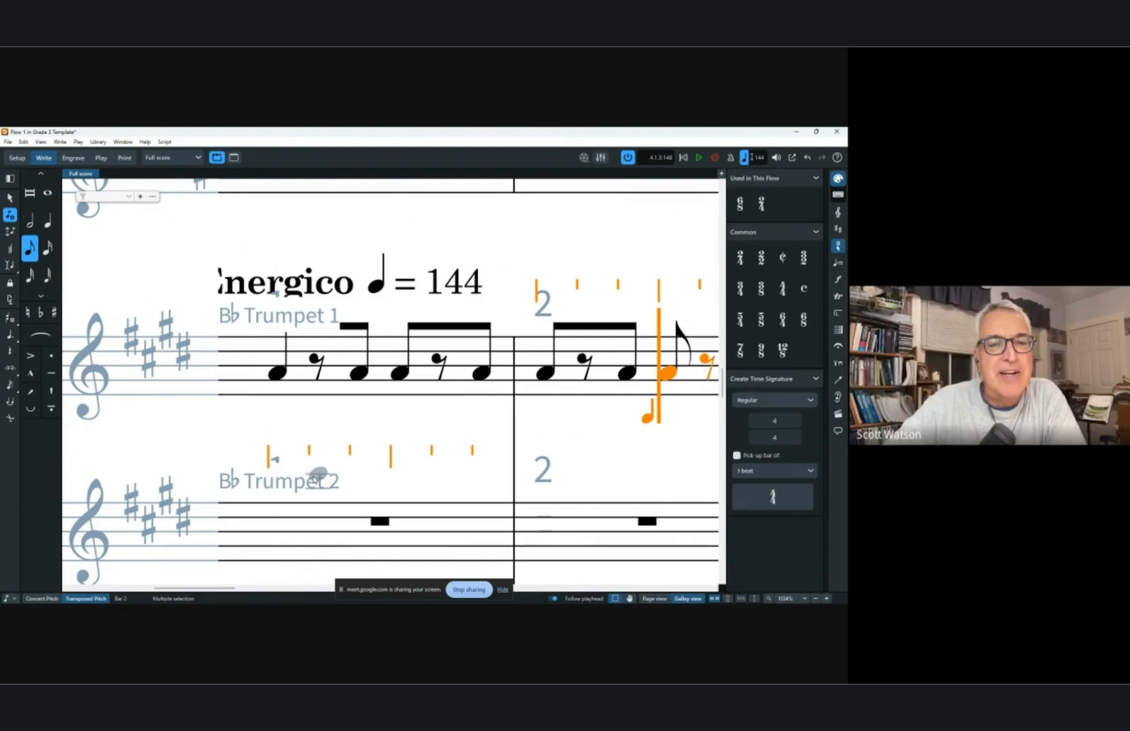
{"action": "key", "text": "Right"}
{"action": "key", "text": "Right"}
{"action": "key", "text": "Left"}
{"action": "key", "text": "Left"}
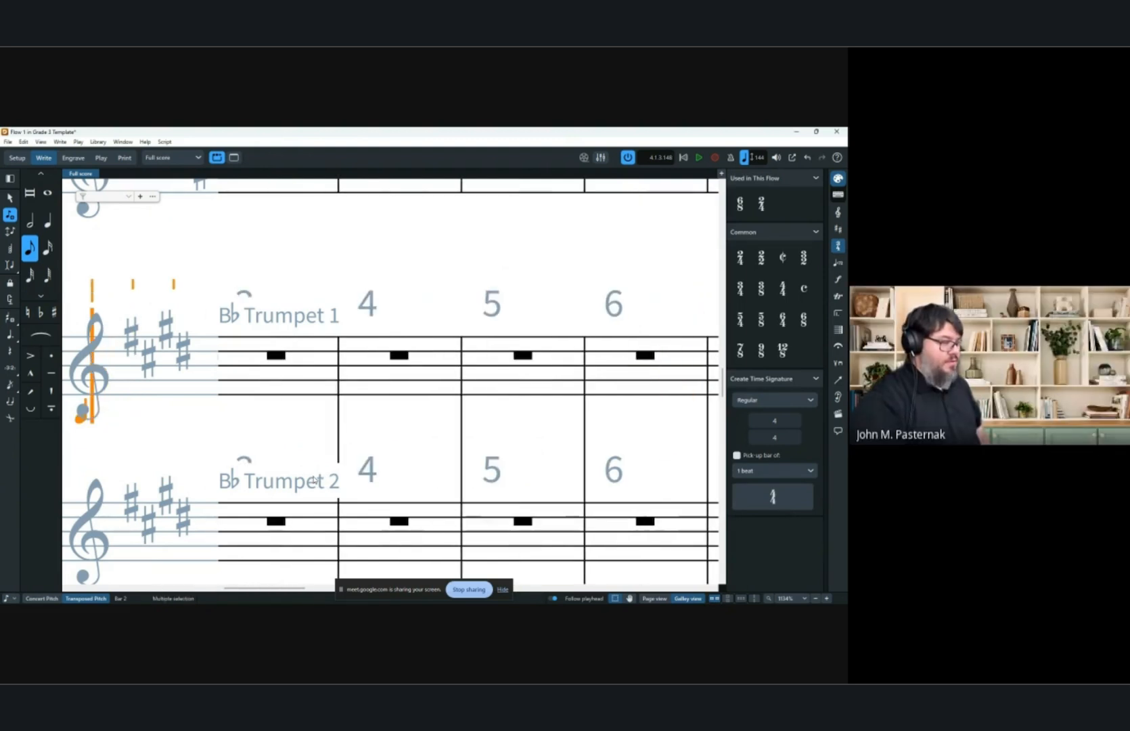
{"action": "scroll", "coordinate": [404, 352], "scroll_direction": "down", "scroll_amount": 2}
{"action": "scroll", "coordinate": [389, 355], "scroll_direction": "left", "scroll_amount": 6}
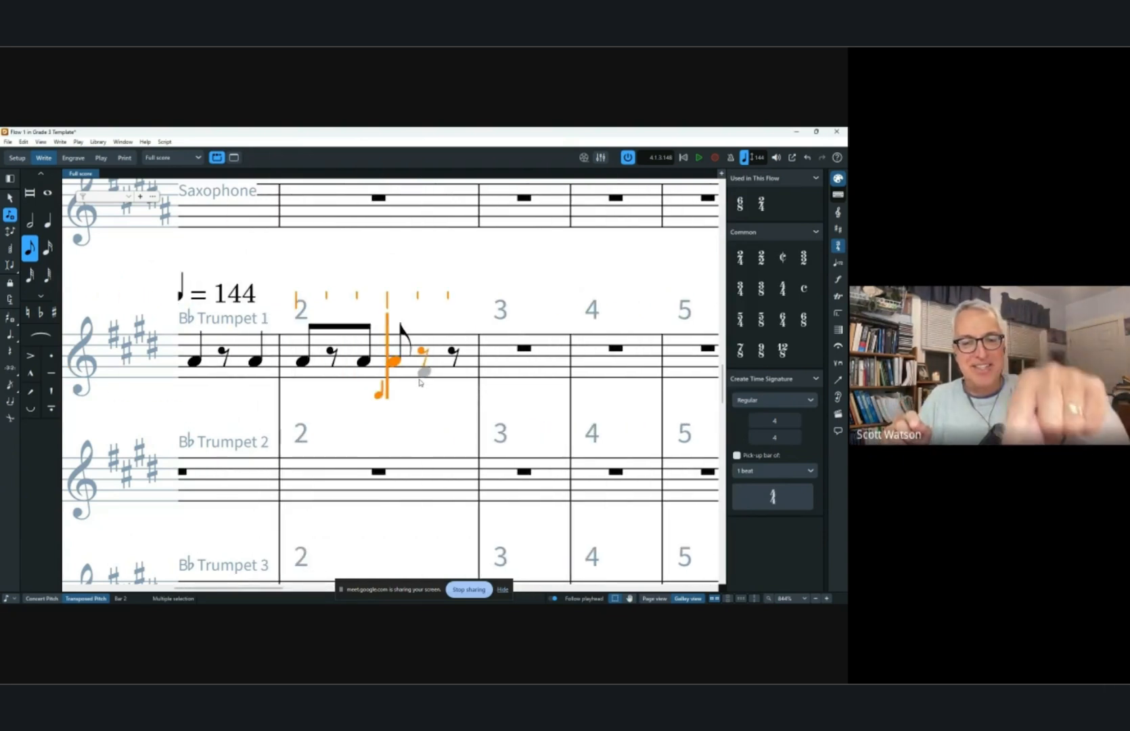
{"action": "key", "text": "Right"}
{"action": "key", "text": "Right"}
{"action": "key", "text": "g"}
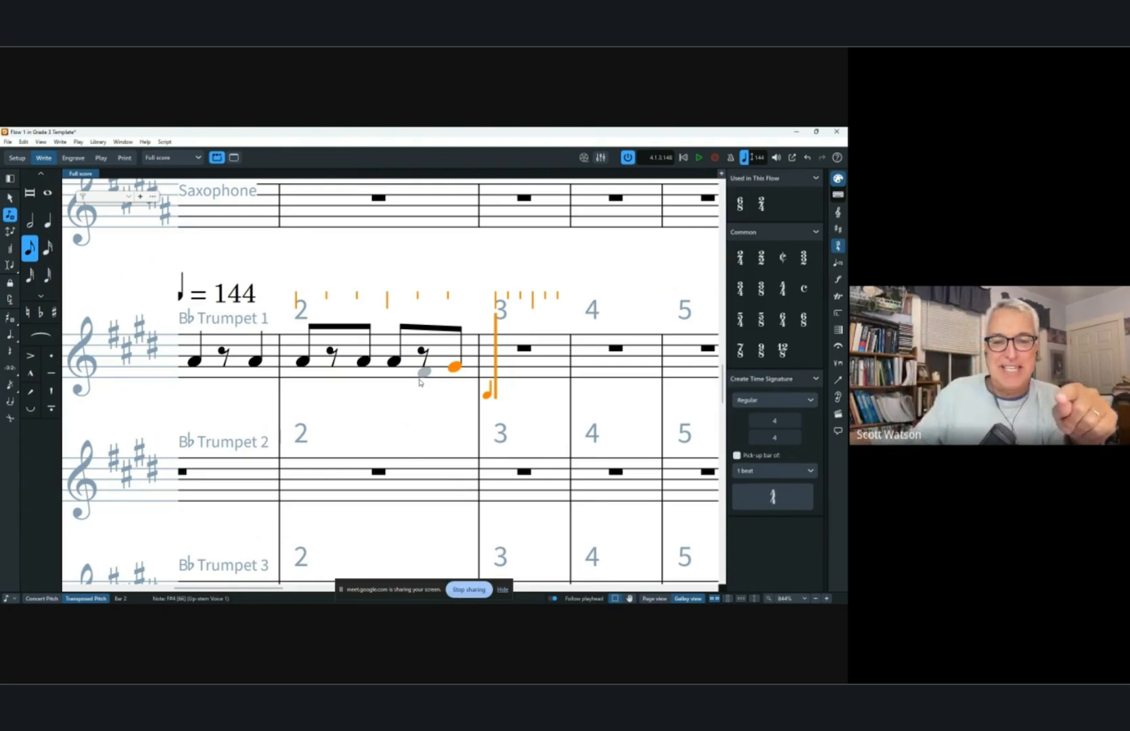
Switch to quarter notes and enter a quarter-note G at the start of bar 3 in Trumpet 1.
{"action": "key", "text": "6"}
{"action": "key", "text": "period"}
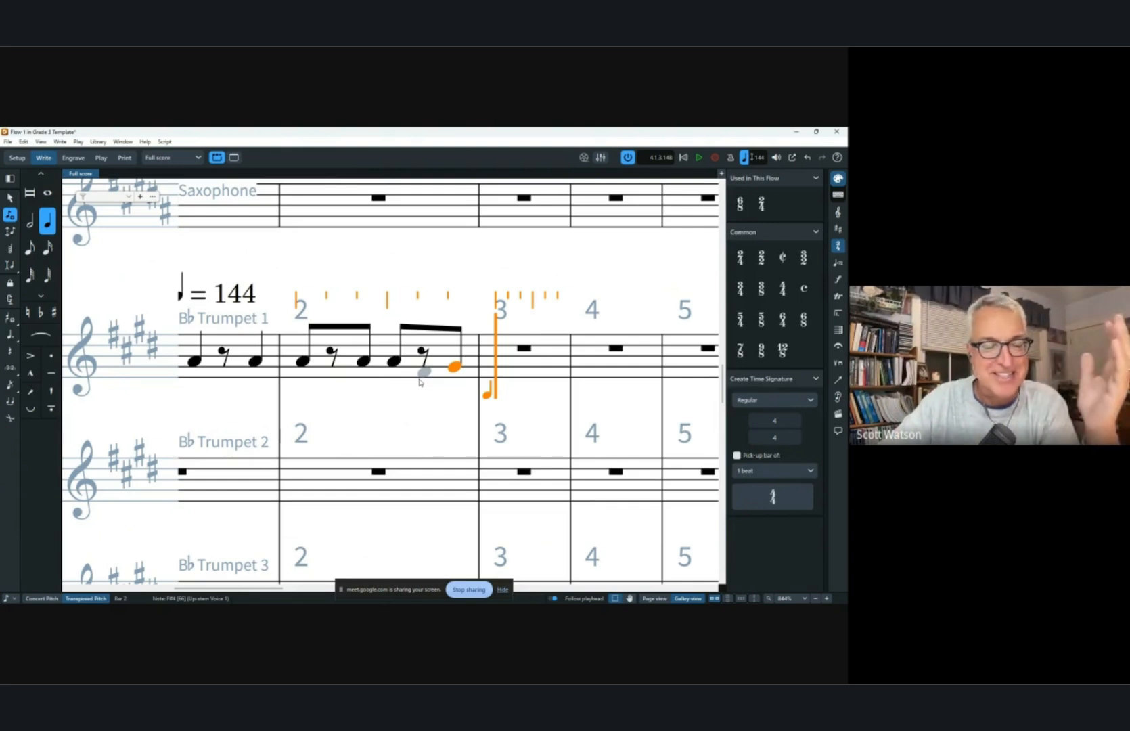
{"action": "key", "text": "space"}
{"action": "key", "text": "space"}
{"action": "key", "text": "space"}
{"action": "key", "text": "space"}
{"action": "key", "text": "space"}
{"action": "key", "text": "space"}
{"action": "key", "text": "space"}
{"action": "key", "text": "space"}
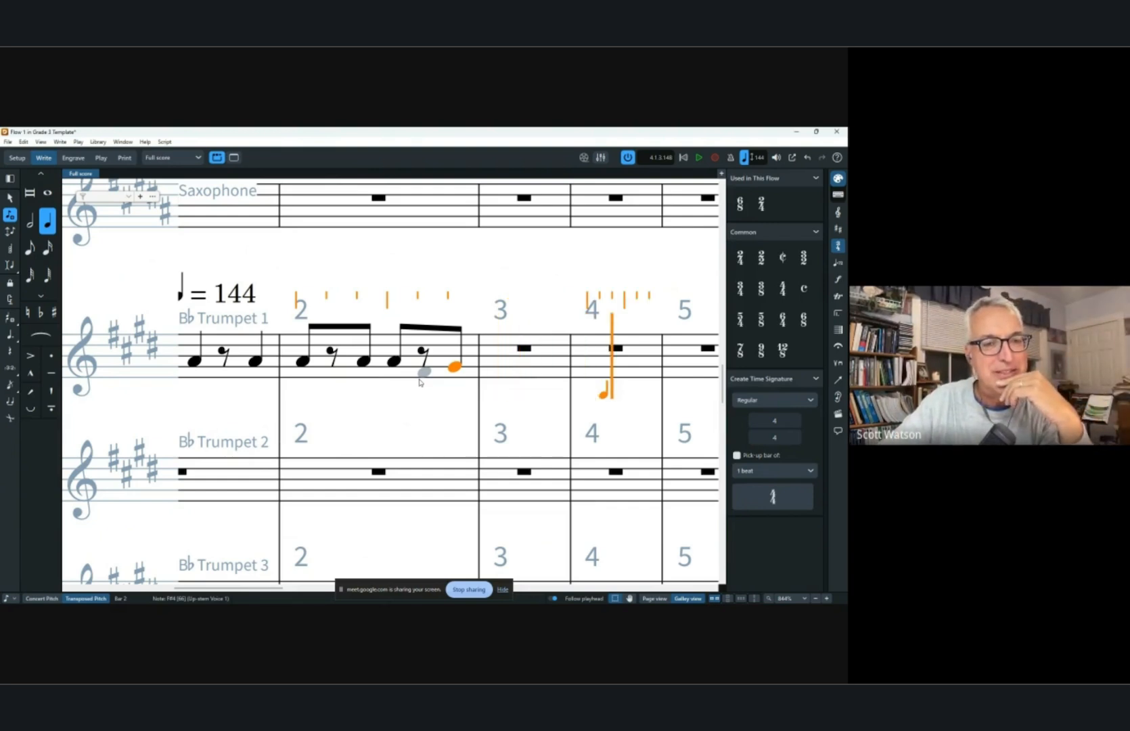
{"action": "key", "text": "space"}
{"action": "key", "text": "space"}
{"action": "key", "text": "space"}
{"action": "key", "text": "space"}
{"action": "key", "text": "space"}
{"action": "key", "text": "space"}
{"action": "key", "text": "space"}
{"action": "key", "text": "space"}
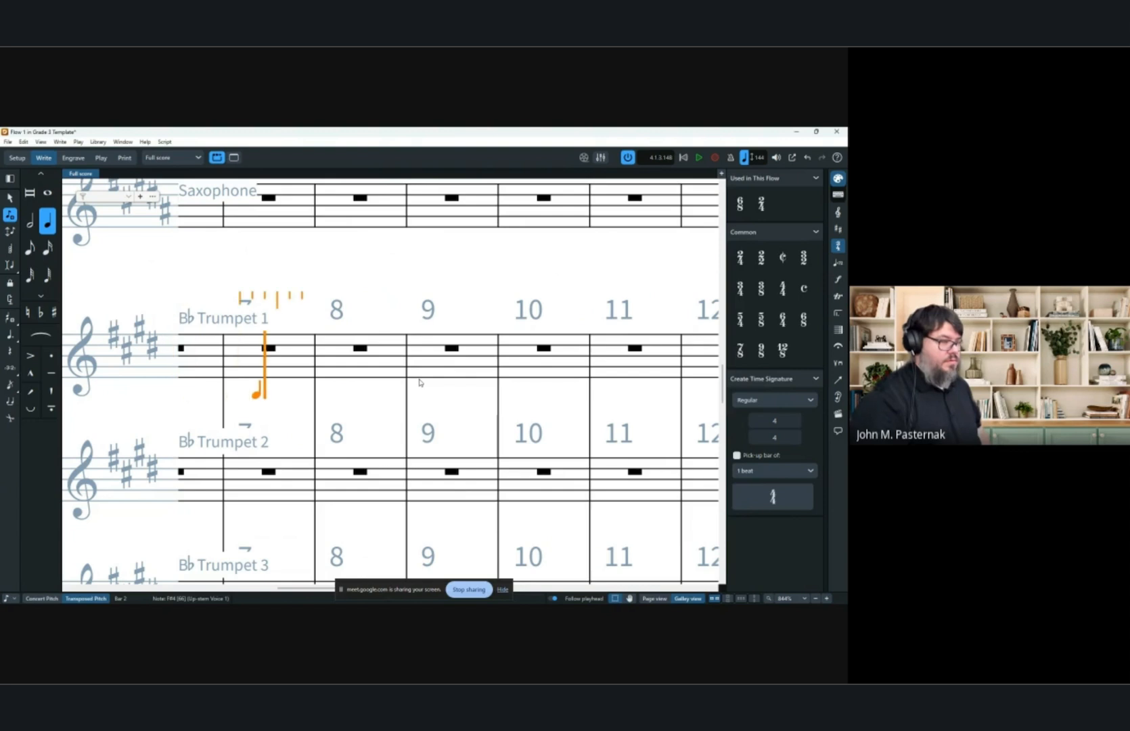
{"action": "key", "text": "space"}
{"action": "key", "text": "space"}
{"action": "key", "text": "space"}
{"action": "key", "text": "space"}
{"action": "key", "text": "space"}
{"action": "key", "text": "space"}
{"action": "key", "text": "space"}
{"action": "key", "text": "space"}
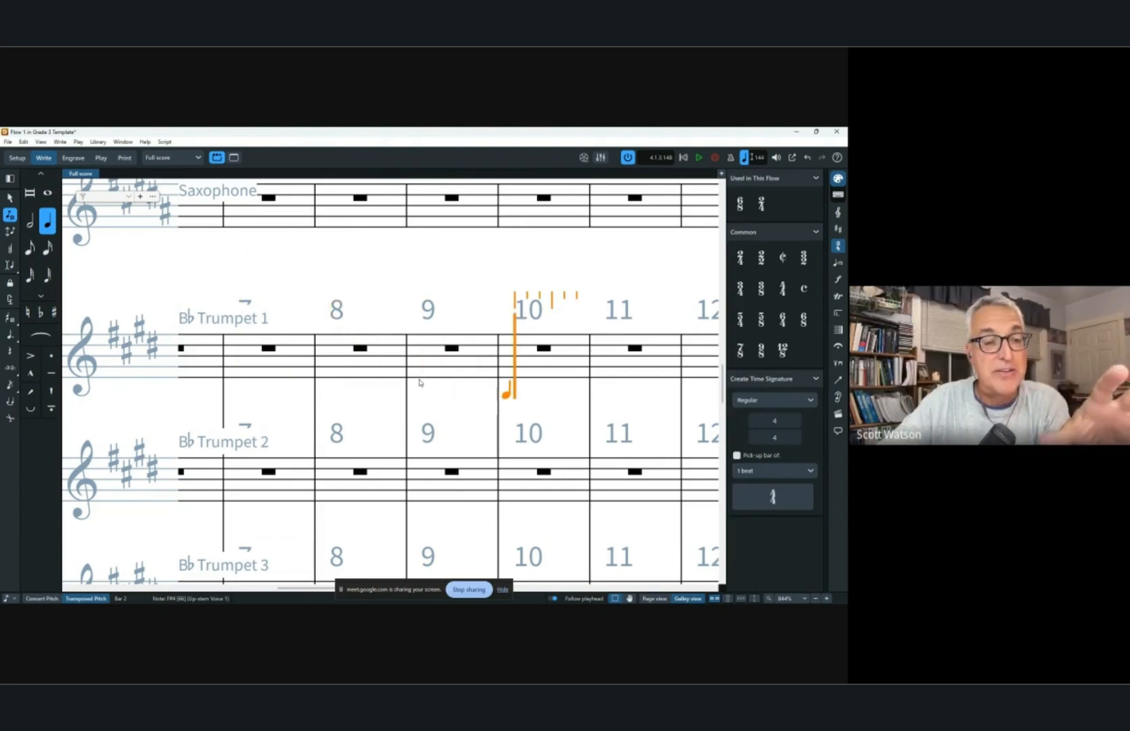
{"action": "key", "text": "ctrl+Left"}
{"action": "key", "text": "ctrl+Left"}
{"action": "key", "text": "ctrl+Left"}
{"action": "key", "text": "ctrl+Left"}
{"action": "key", "text": "ctrl+Left"}
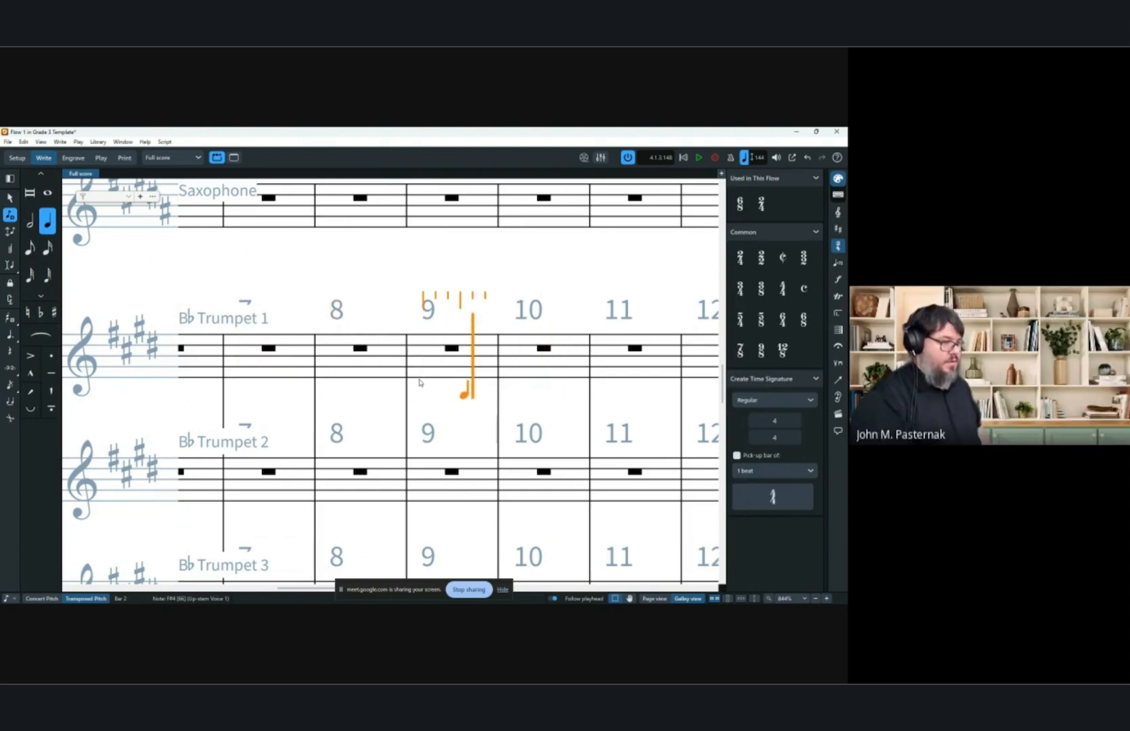
{"action": "key", "text": "ctrl+Left"}
{"action": "key", "text": "ctrl+Left"}
{"action": "key", "text": "ctrl+Left"}
{"action": "key", "text": "ctrl+Left"}
{"action": "key", "text": "ctrl+Left"}
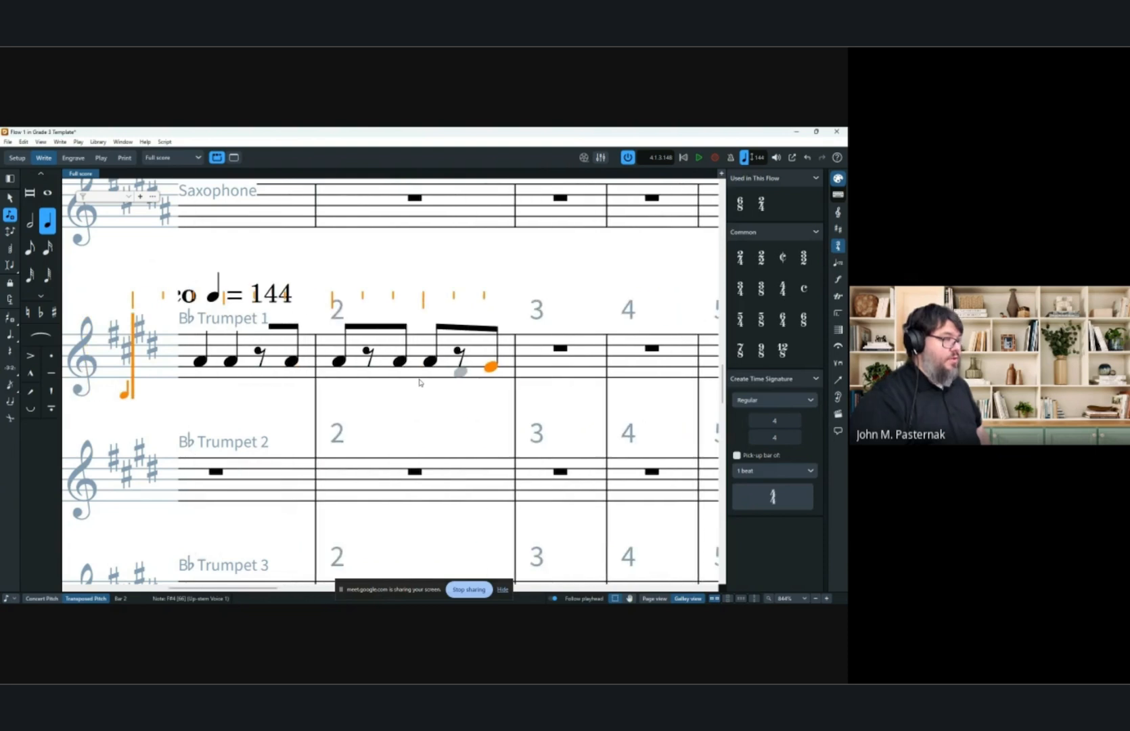
{"action": "key", "text": "space"}
{"action": "key", "text": "space"}
{"action": "key", "text": "space"}
{"action": "key", "text": "Right"}
{"action": "key", "text": "Right"}
{"action": "key", "text": "Right"}
{"action": "key", "text": "Right"}
{"action": "key", "text": "Right"}
{"action": "key", "text": "Right"}
{"action": "key", "text": "Right"}
{"action": "key", "text": "Right"}
{"action": "key", "text": "Right"}
{"action": "key", "text": "Right"}
{"action": "key", "text": "Right"}
{"action": "key", "text": "Right"}
{"action": "key", "text": "Left"}
{"action": "key", "text": "Left"}
{"action": "key", "text": "Left"}
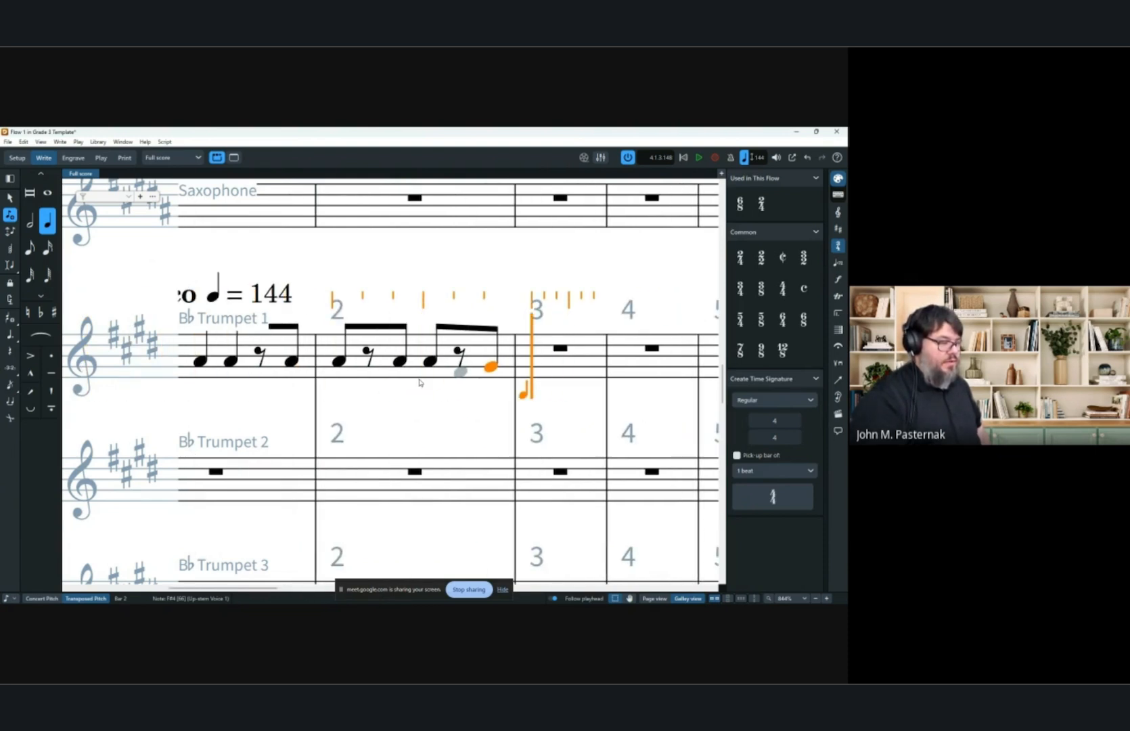
{"action": "key", "text": "g"}
{"action": "key", "text": "Right"}
{"action": "key", "text": "Right"}
{"action": "key", "text": "Right"}
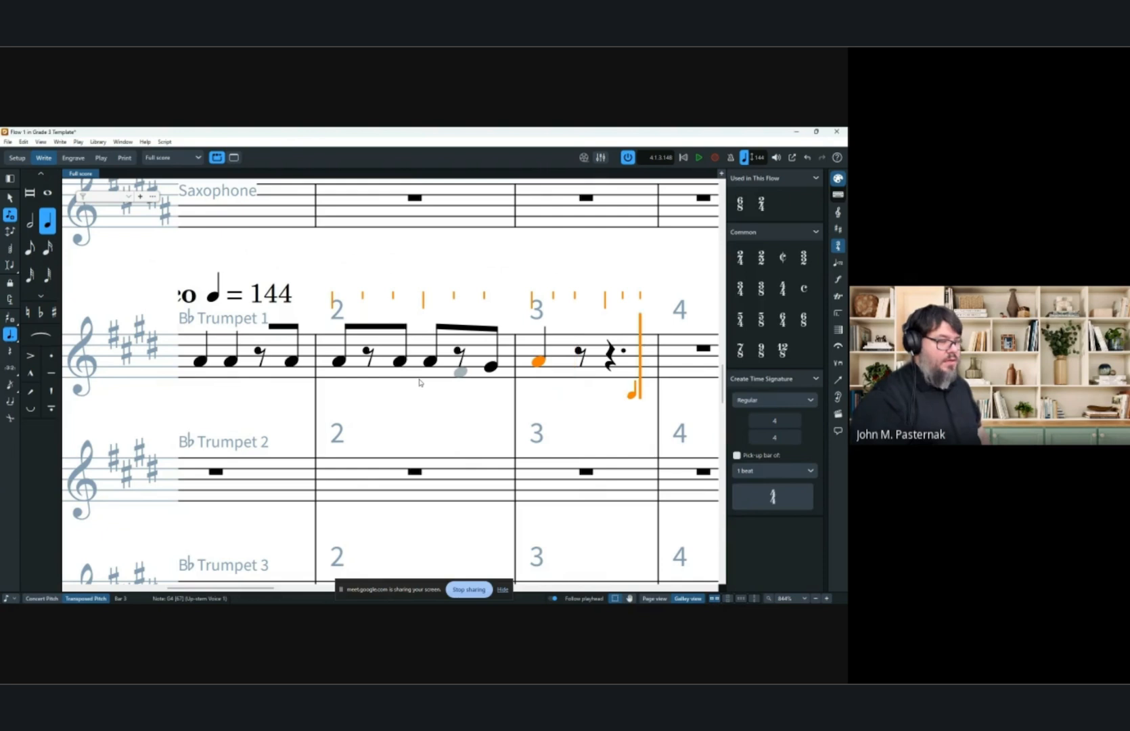
Delete the tied note crossing from bar 3 into bar 4 in Trumpet 1.
{"action": "key", "text": "ctrl+Right"}
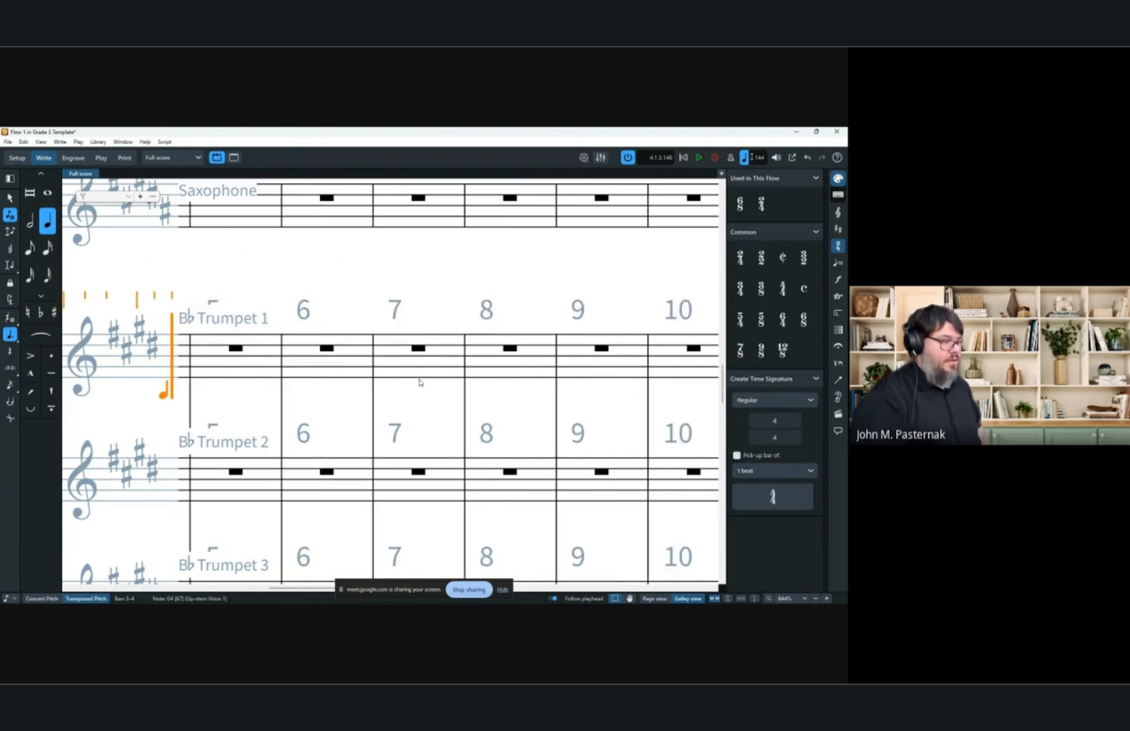
{"action": "scroll", "coordinate": [303, 482], "scroll_direction": "left", "scroll_amount": 7}
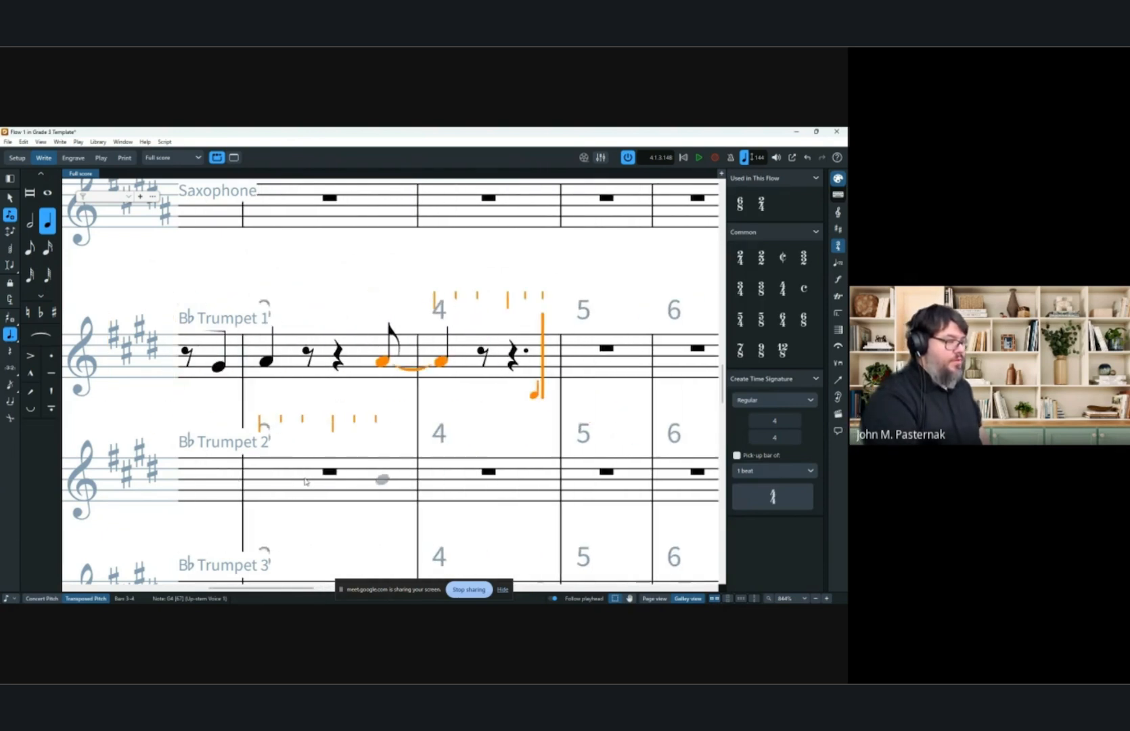
{"action": "scroll", "coordinate": [440, 343], "scroll_direction": "down", "scroll_amount": 3}
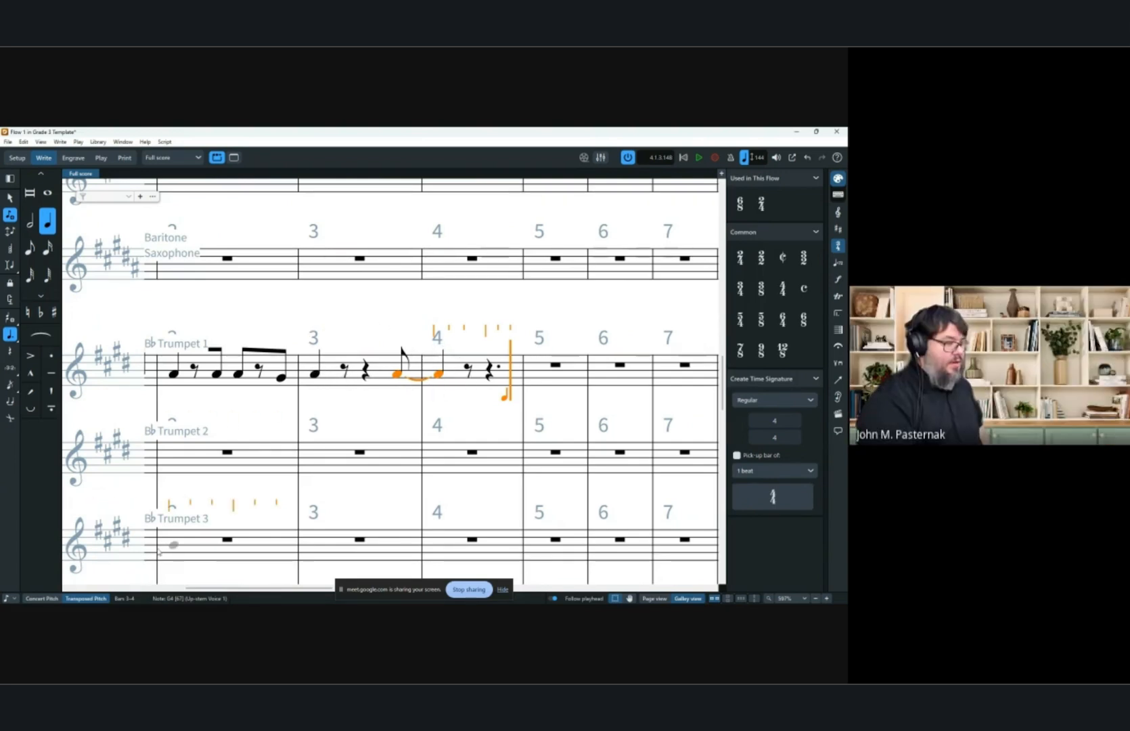
{"action": "key", "text": "Left"}
{"action": "key", "text": "Left"}
{"action": "key", "text": "Left"}
{"action": "key", "text": "Left"}
{"action": "key", "text": "Left"}
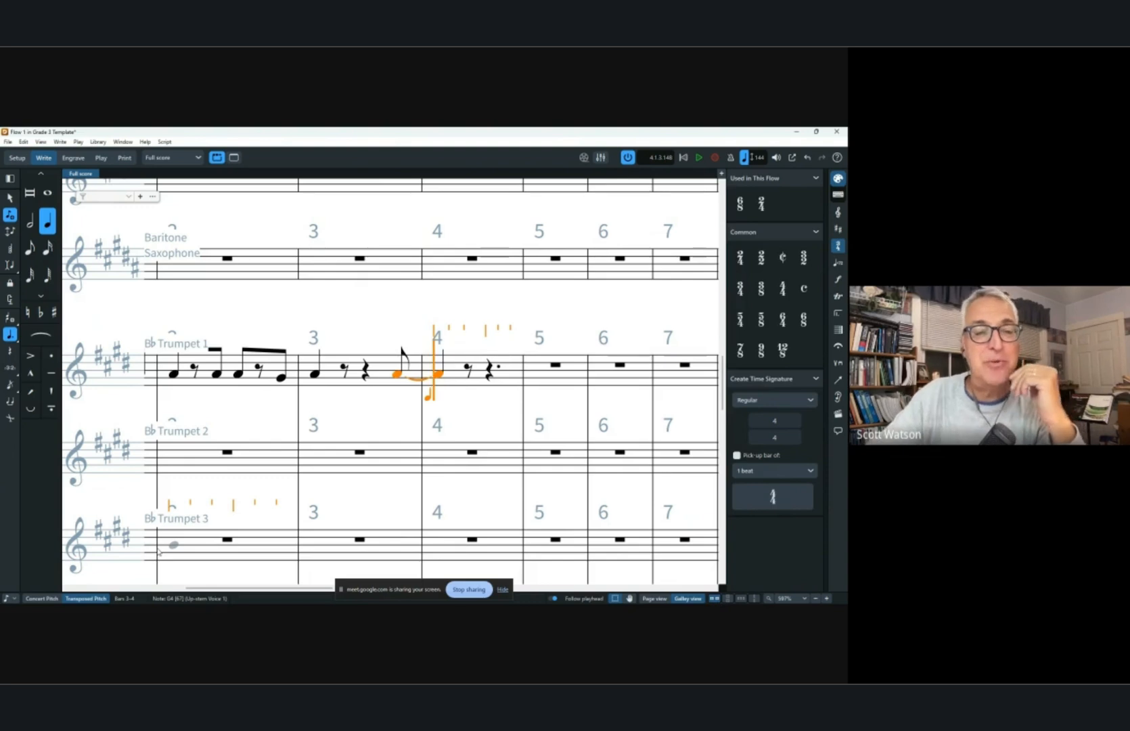
{"action": "key", "text": "BackSpace"}
{"action": "key", "text": "Right"}
{"action": "key", "text": "BackSpace"}
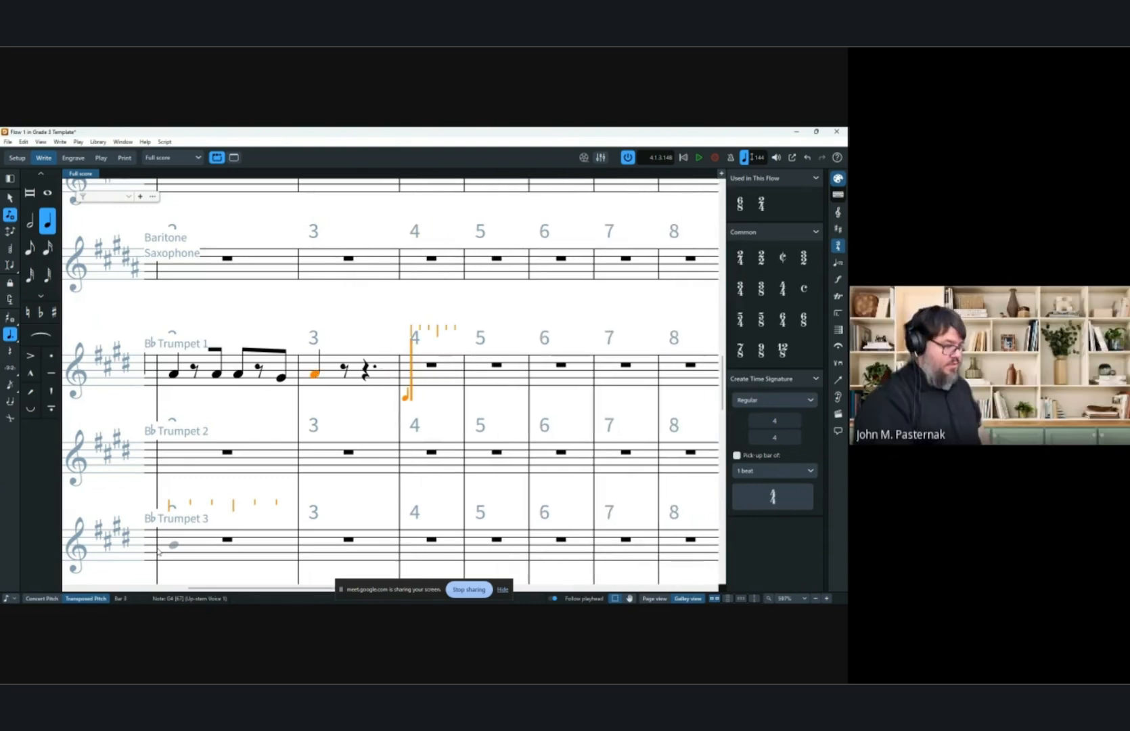
{"action": "key", "text": "Left"}
{"action": "key", "text": "Left"}
{"action": "key", "text": "Left"}
{"action": "key", "text": "Left"}
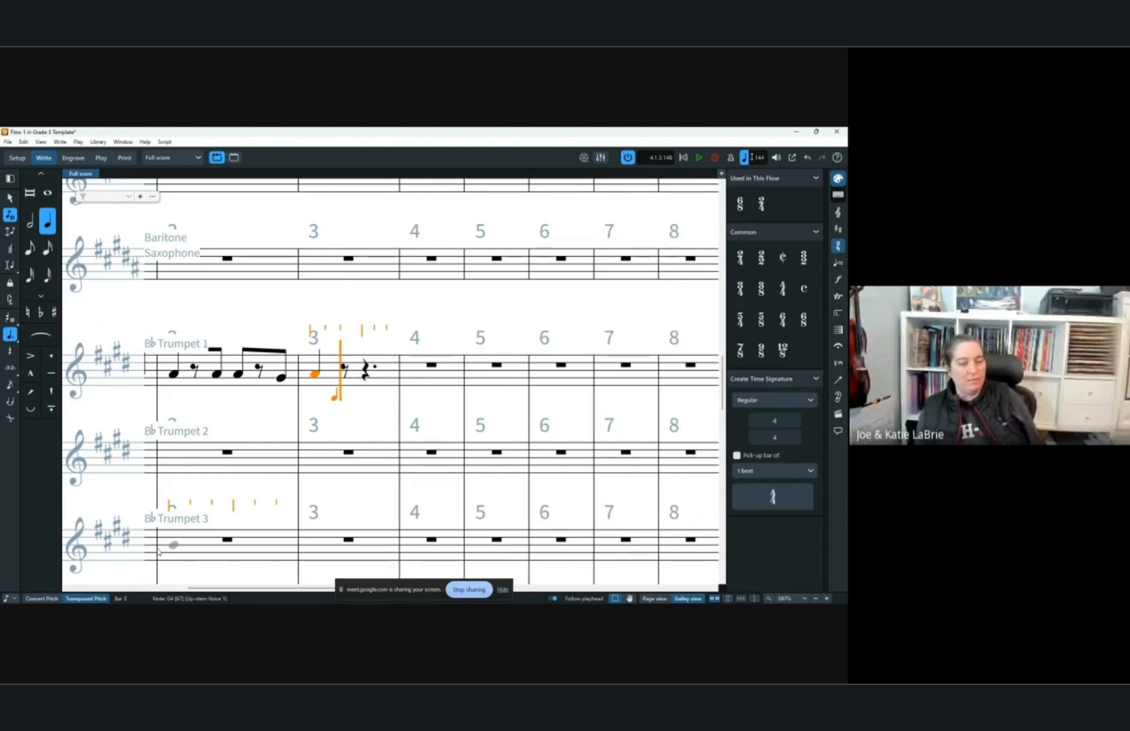
{"action": "key", "text": "Left"}
{"action": "key", "text": "Right"}
{"action": "key", "text": "Right"}
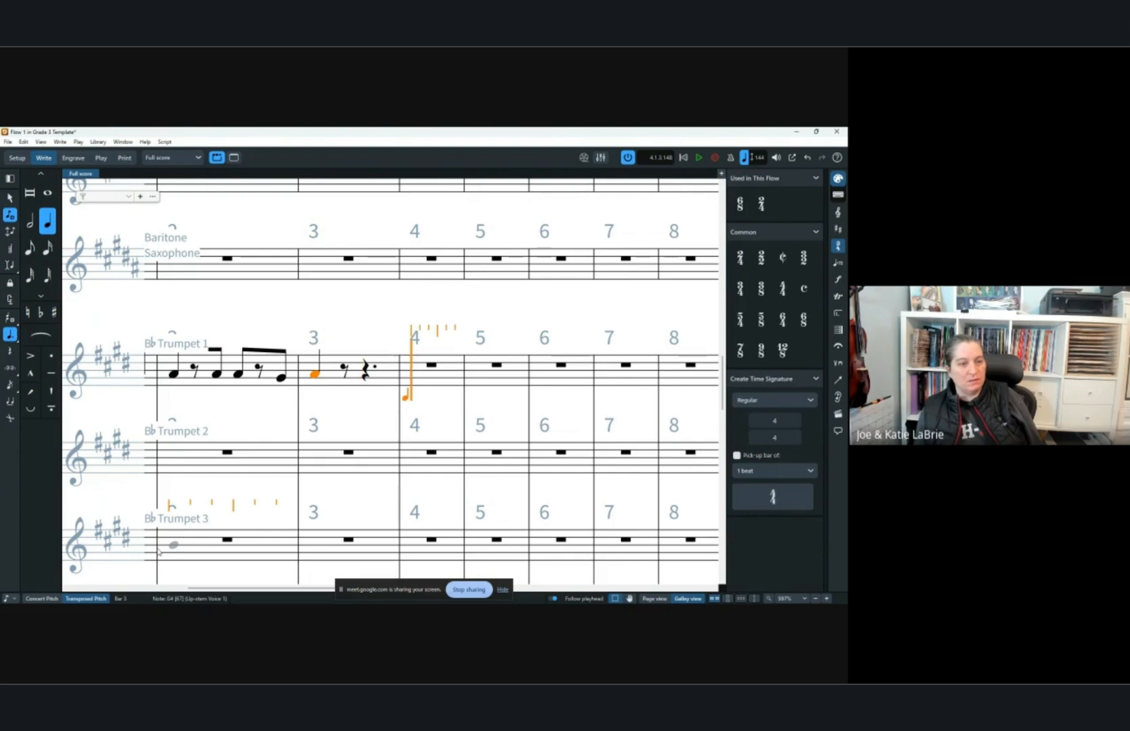
{"action": "key", "text": "Right"}
{"action": "key", "text": "Right"}
{"action": "key", "text": "Right"}
{"action": "key", "text": "Right"}
{"action": "key", "text": "Right"}
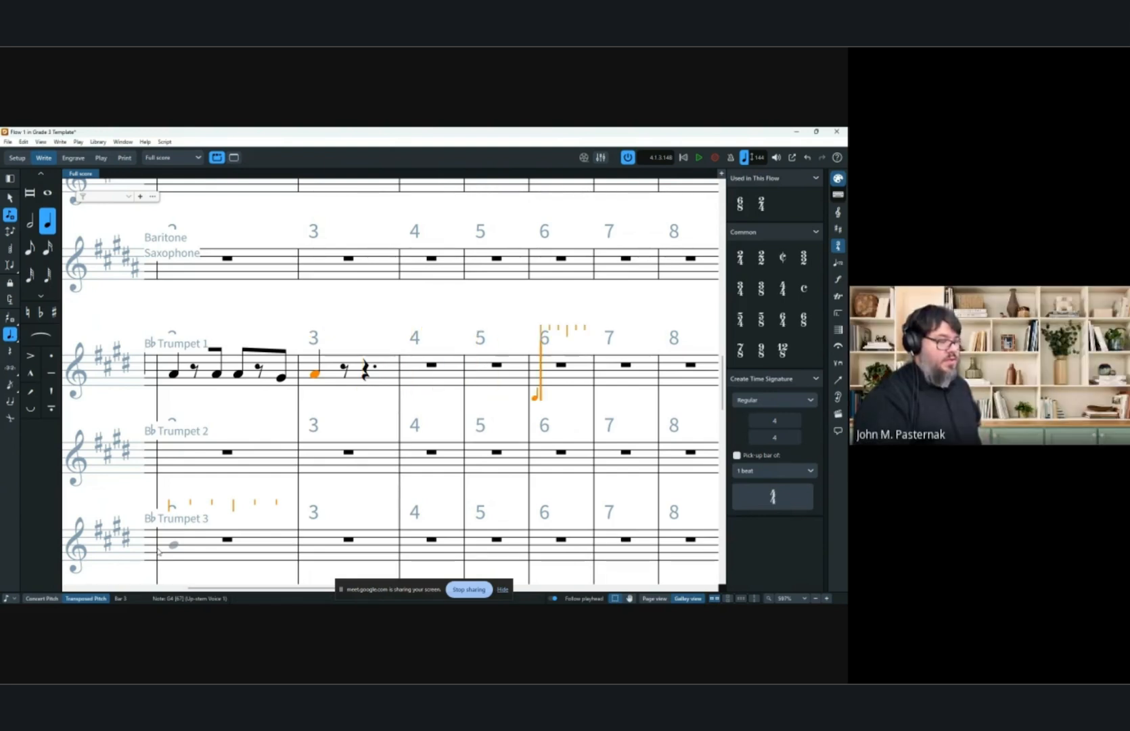
{"action": "key", "text": "Left"}
{"action": "key", "text": "Left"}
{"action": "key", "text": "Left"}
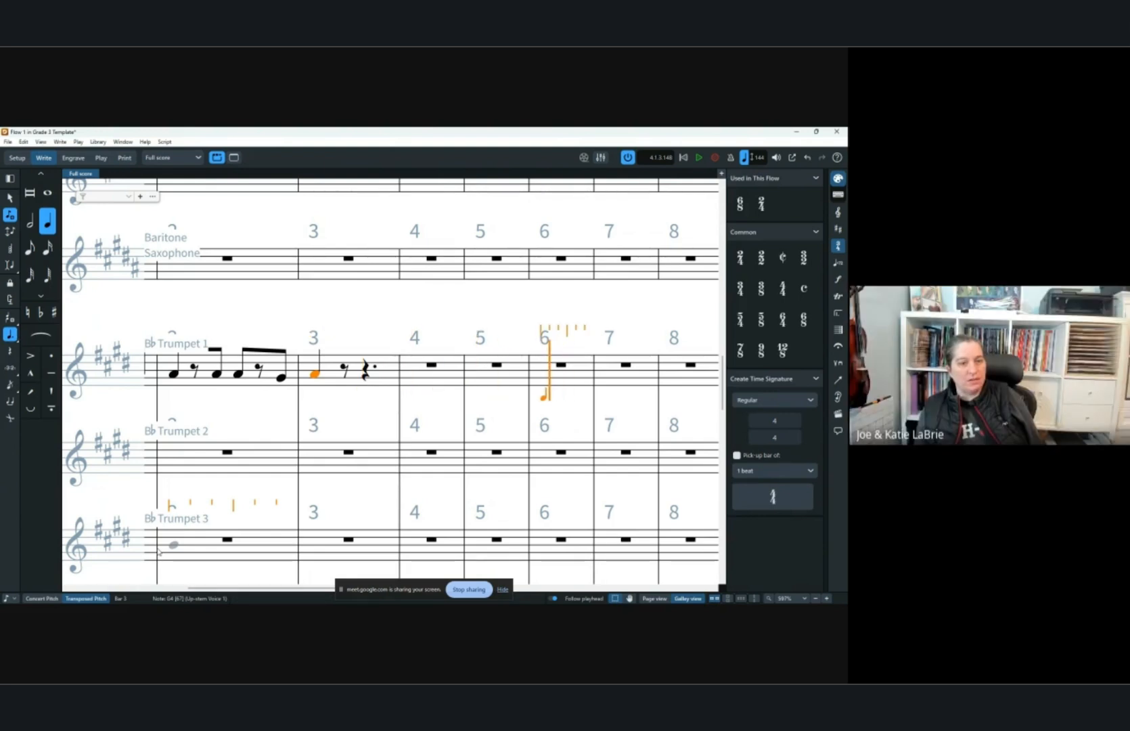
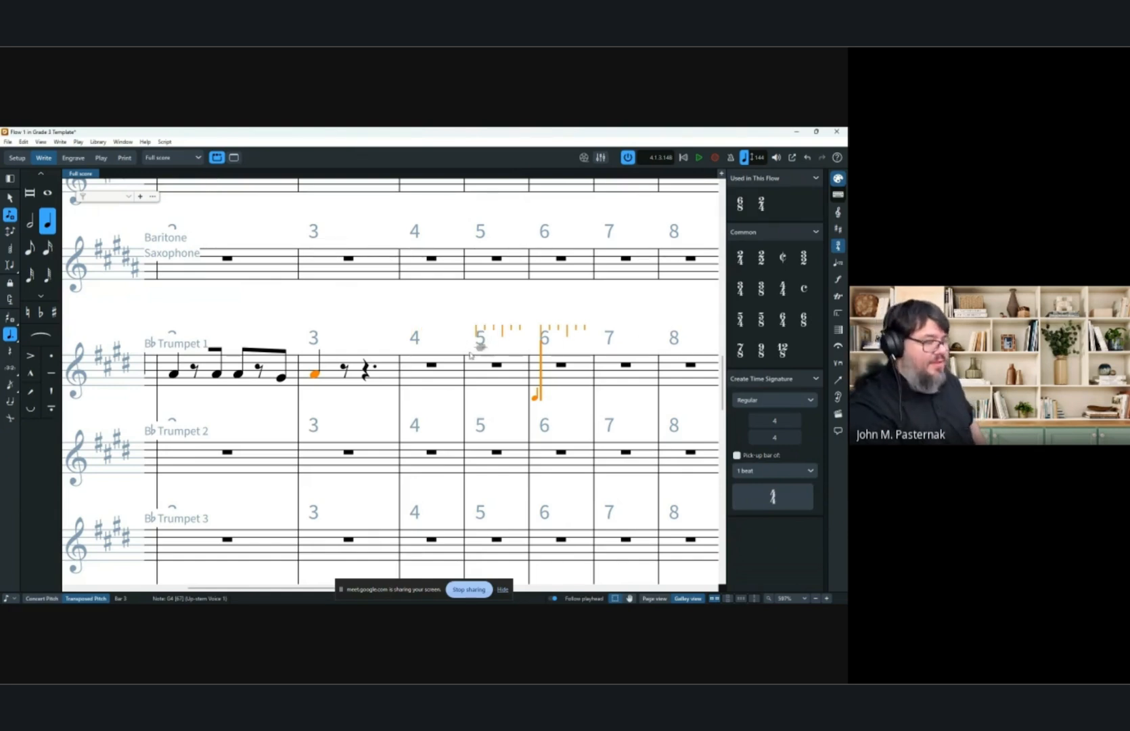
{"action": "scroll", "coordinate": [469, 369], "scroll_direction": "left", "scroll_amount": 5}
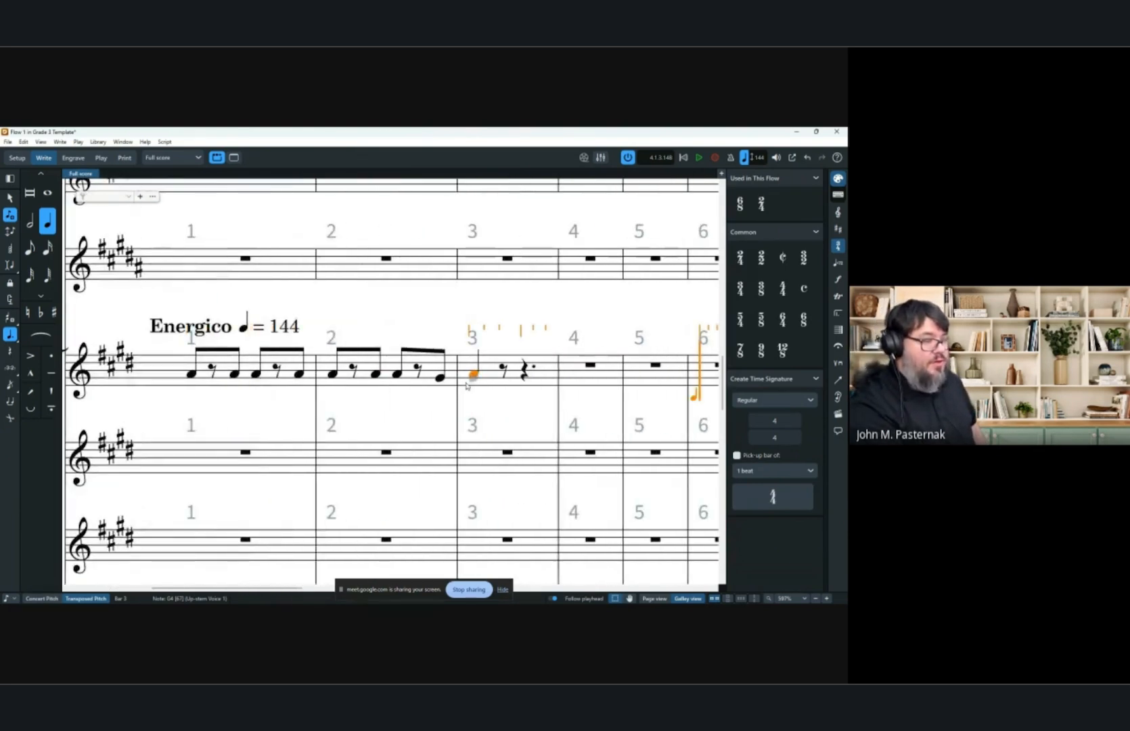
{"action": "scroll", "coordinate": [466, 385], "scroll_direction": "down", "scroll_amount": 5}
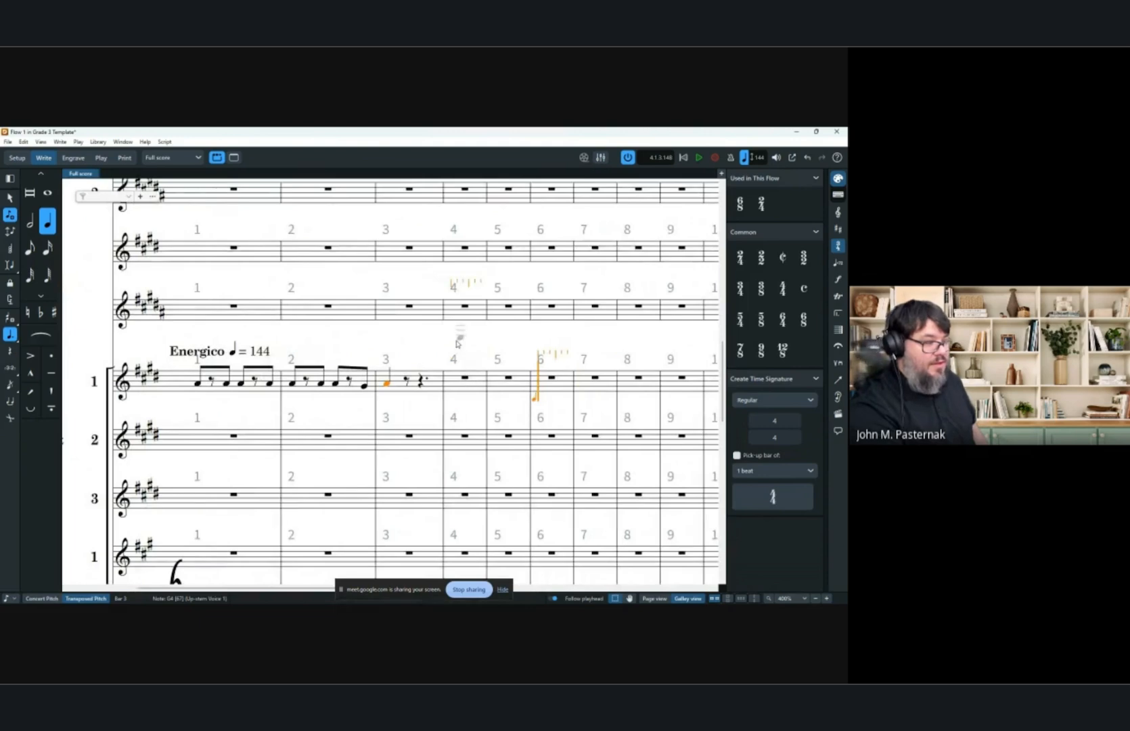
{"action": "scroll", "coordinate": [457, 343], "scroll_direction": "down", "scroll_amount": 3}
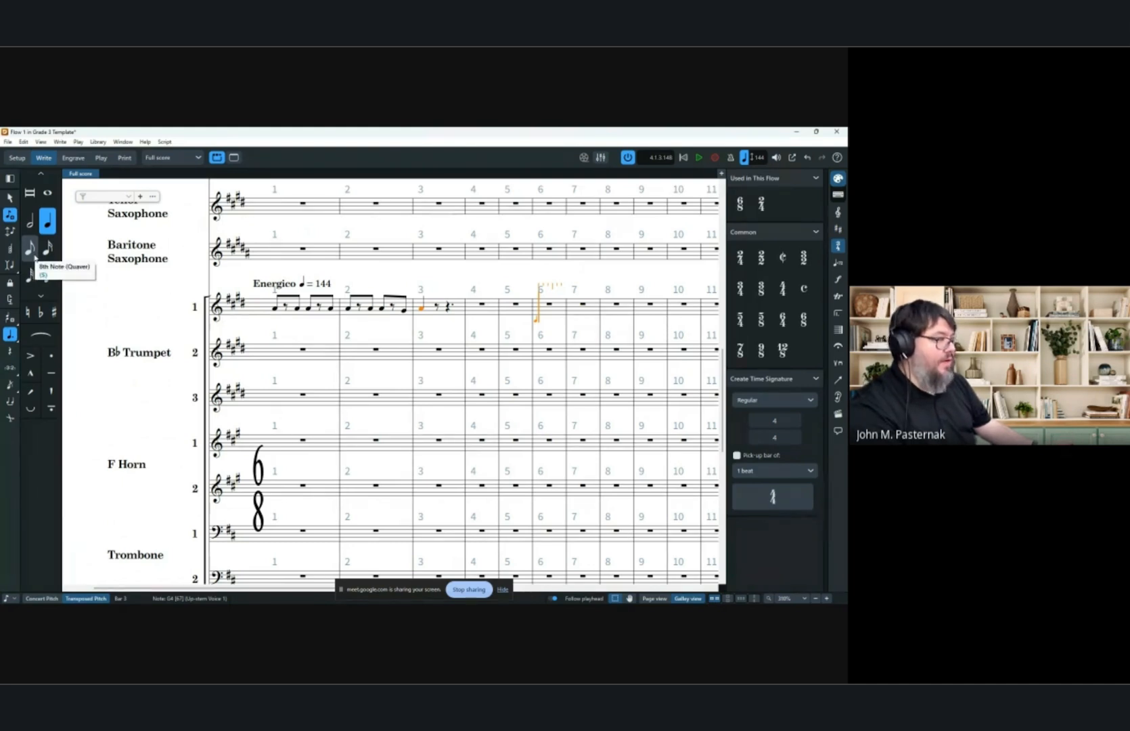
{"action": "left_click", "coordinate": [100, 142]}
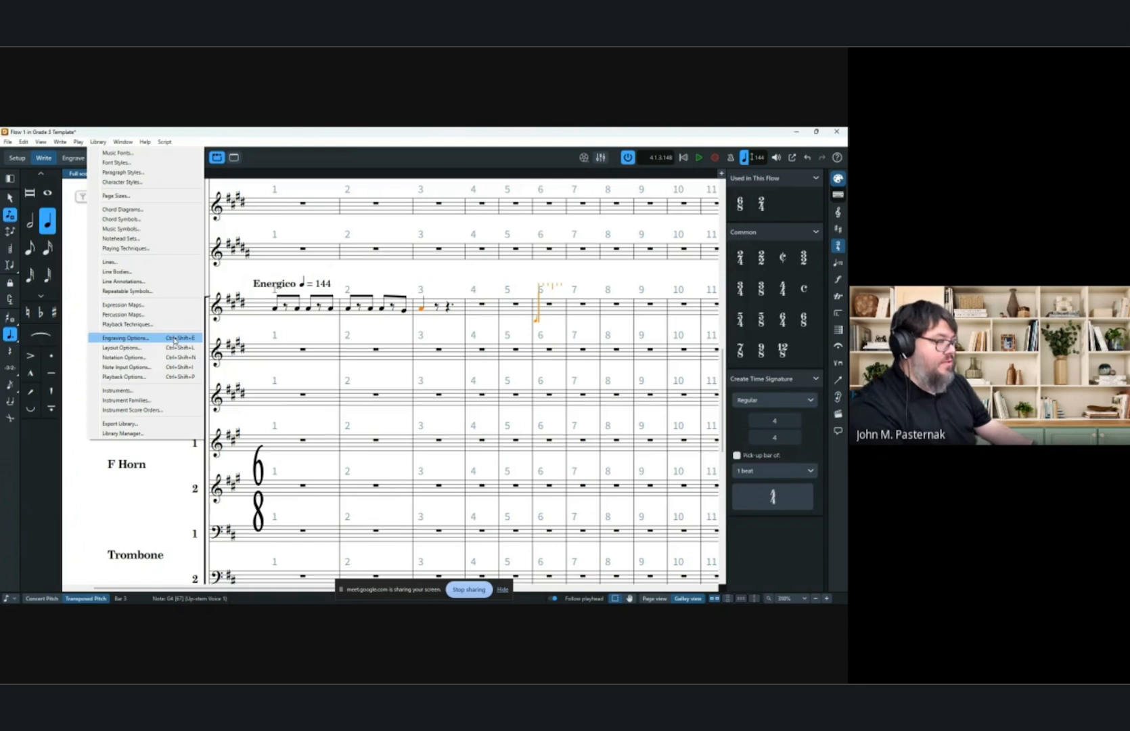
{"action": "left_click", "coordinate": [412, 131]}
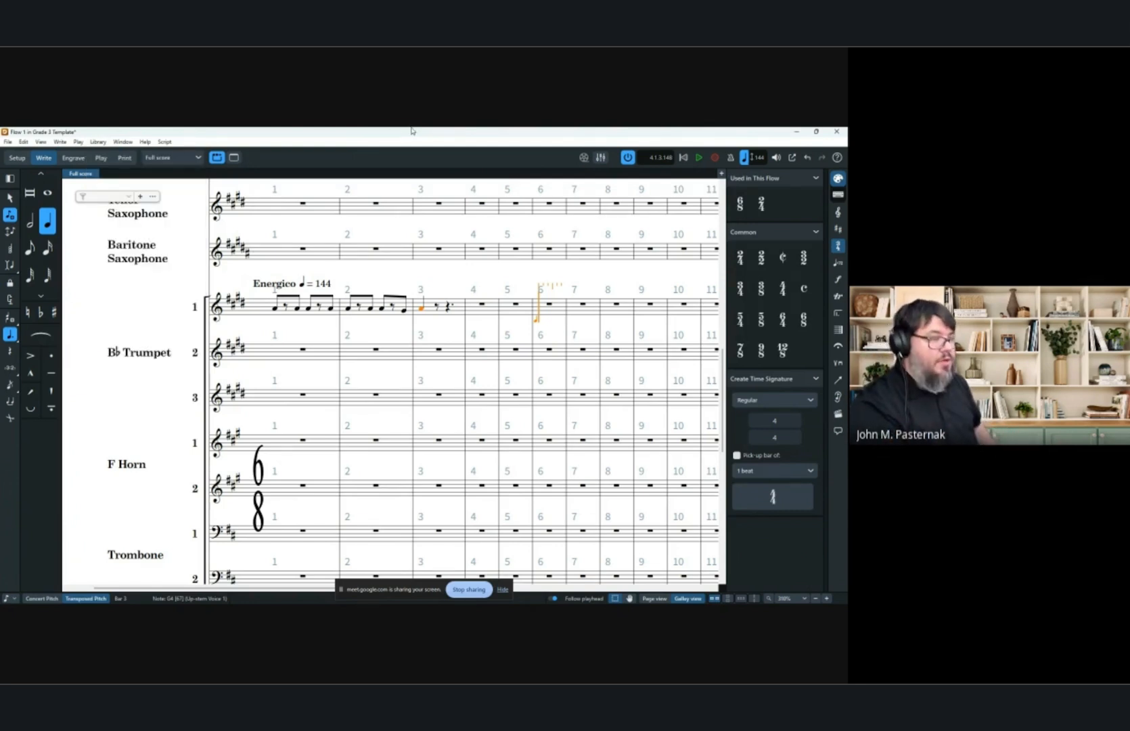
{"action": "key", "text": "Escape"}
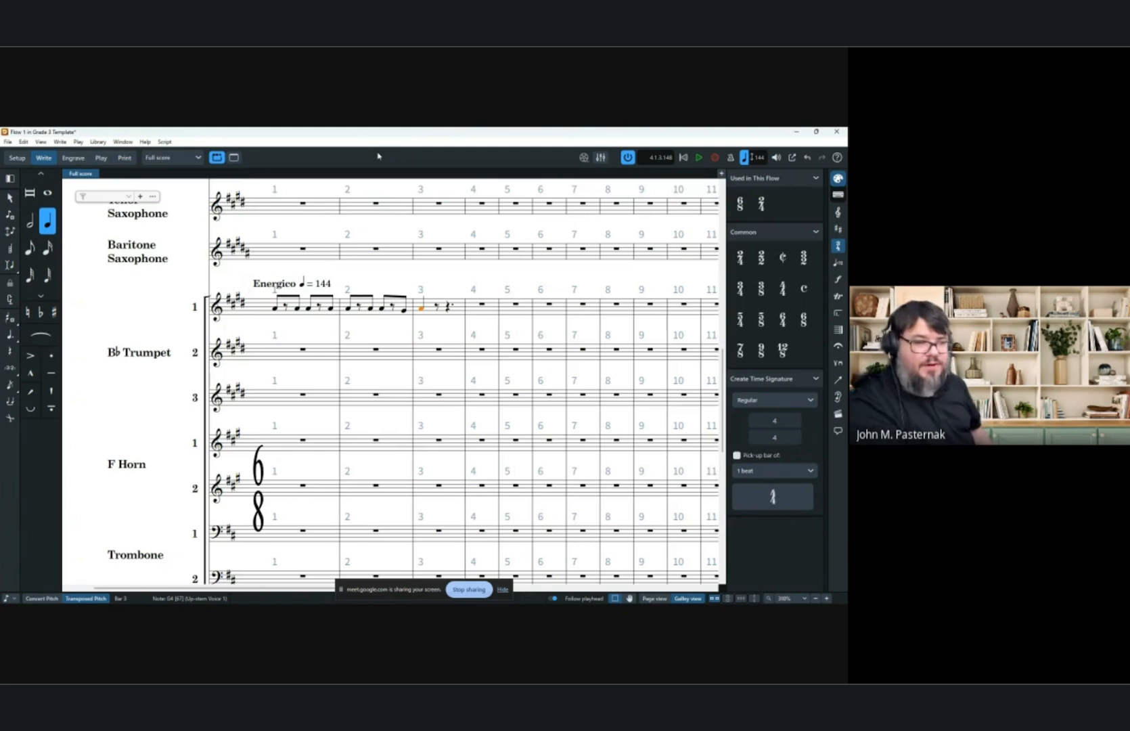
Slur the last eighth note of bar 2 to the quarter note in bar 3 in Trumpet 1.
{"action": "left_click", "coordinate": [382, 309]}
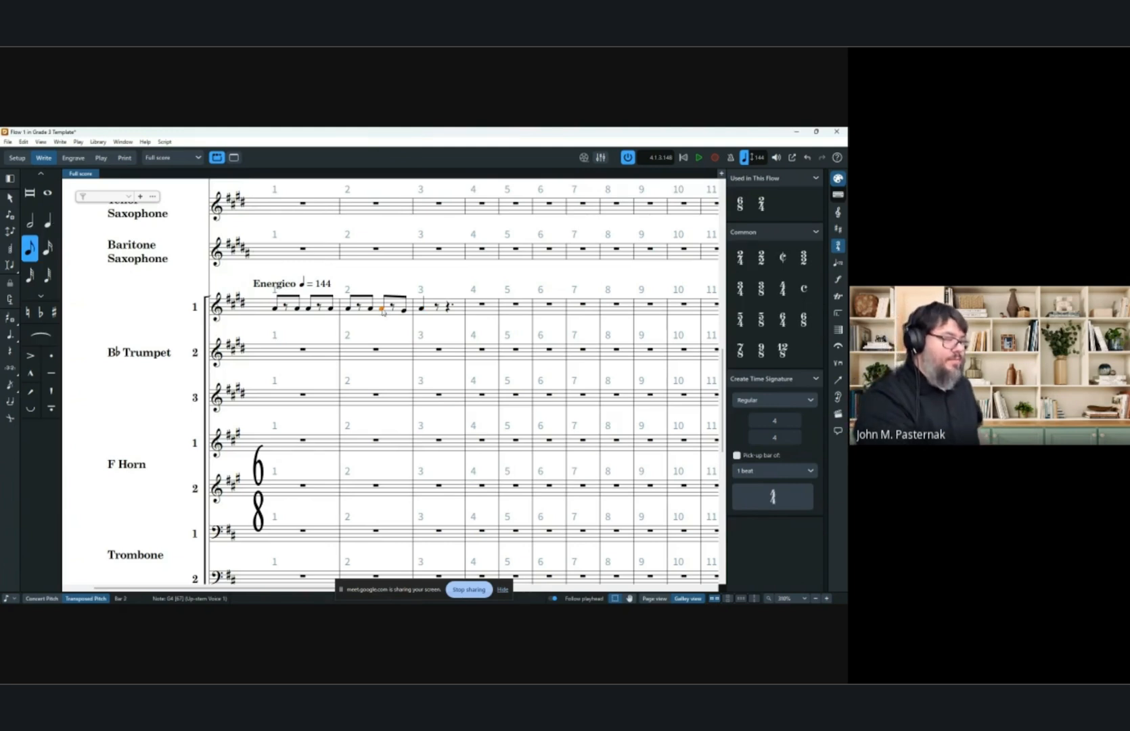
{"action": "left_click", "coordinate": [403, 312]}
{"action": "key", "text": "s"}
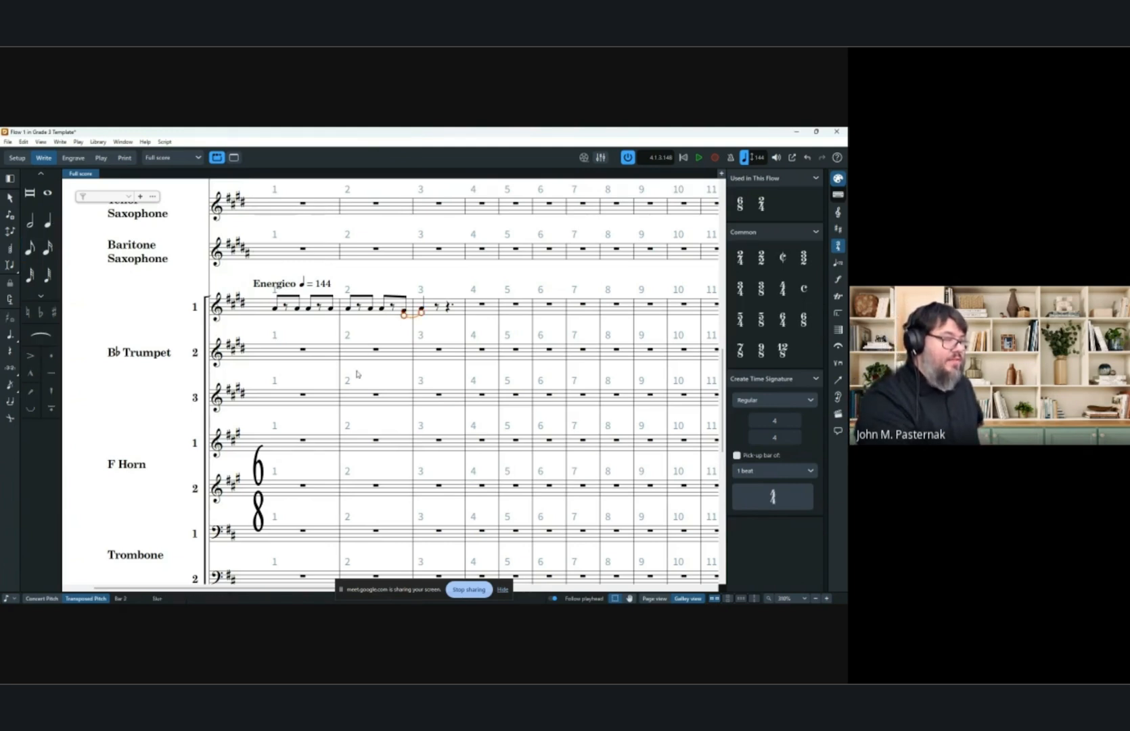
{"action": "key", "text": "Escape"}
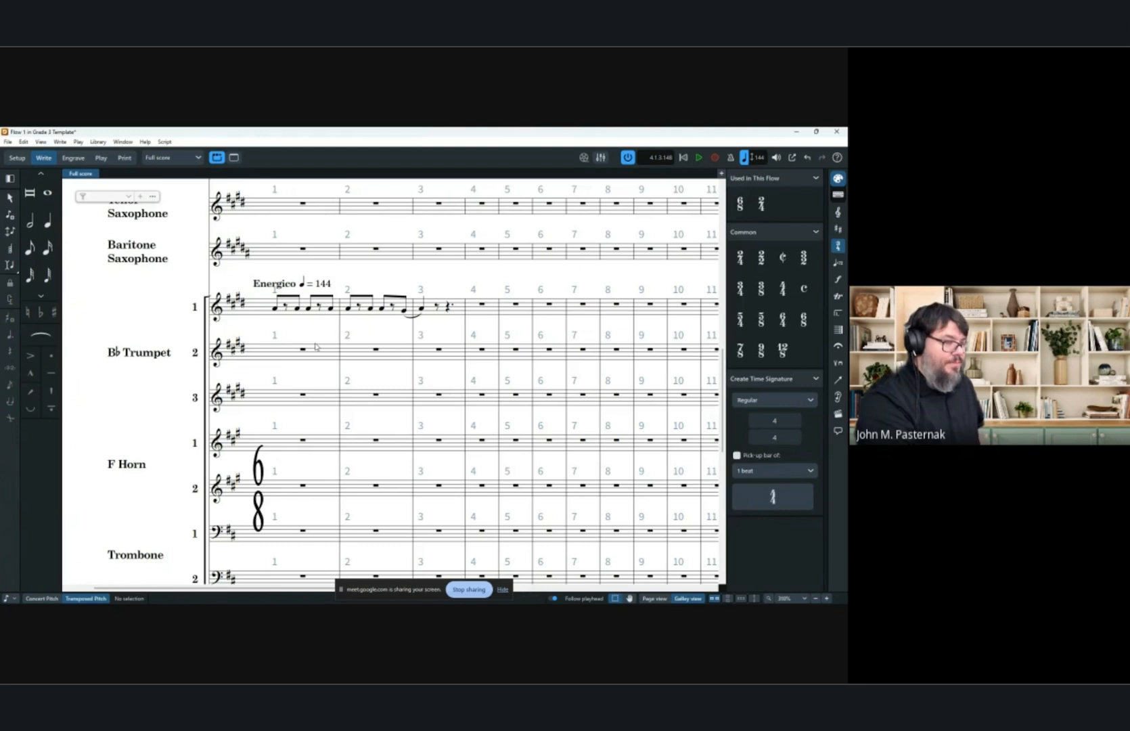
Copy Trumpet 1's bars 1 to 3 into Trumpet 2 and Trumpet 3.
{"action": "left_click", "coordinate": [461, 311]}
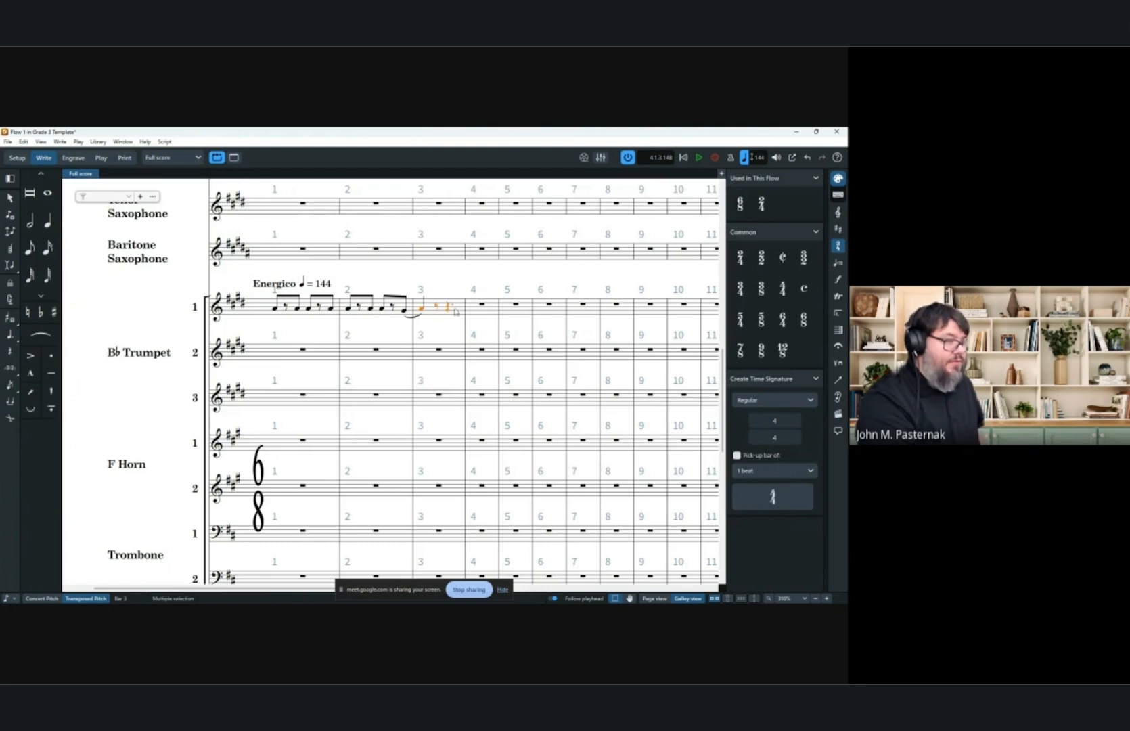
{"action": "left_click", "coordinate": [283, 313], "text": "shift"}
{"action": "left_click", "coordinate": [279, 346], "text": "alt"}
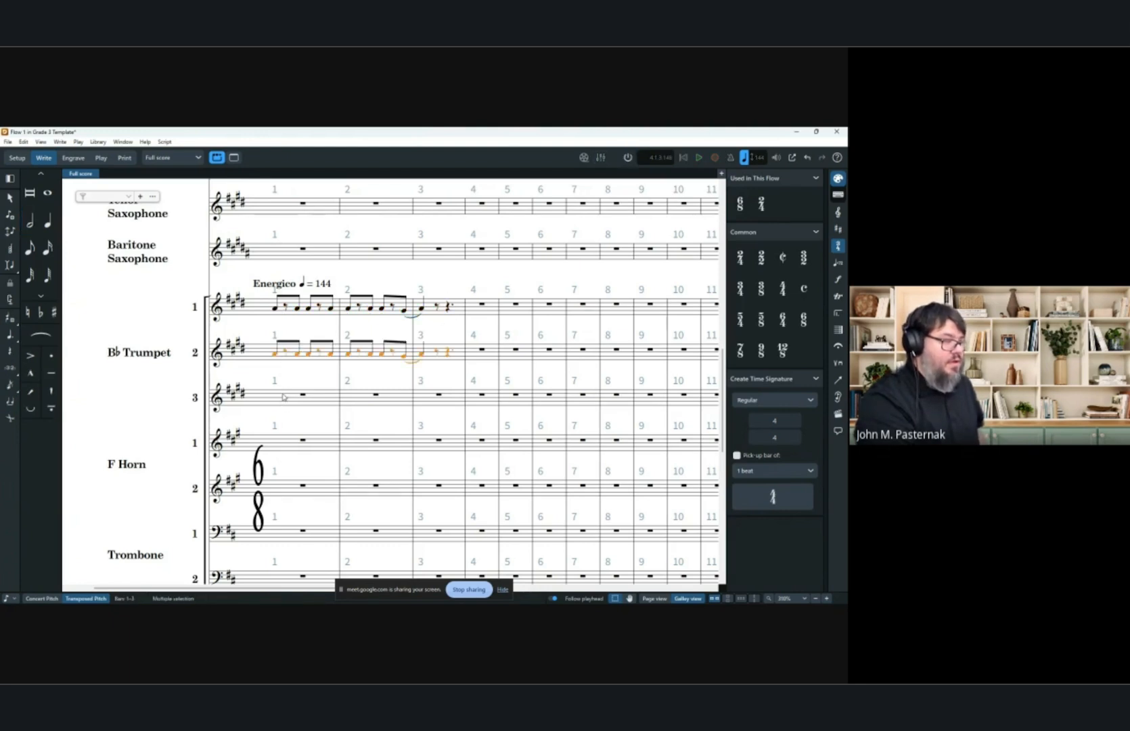
{"action": "left_click", "coordinate": [284, 396], "text": "alt"}
{"action": "left_click", "coordinate": [420, 361]}
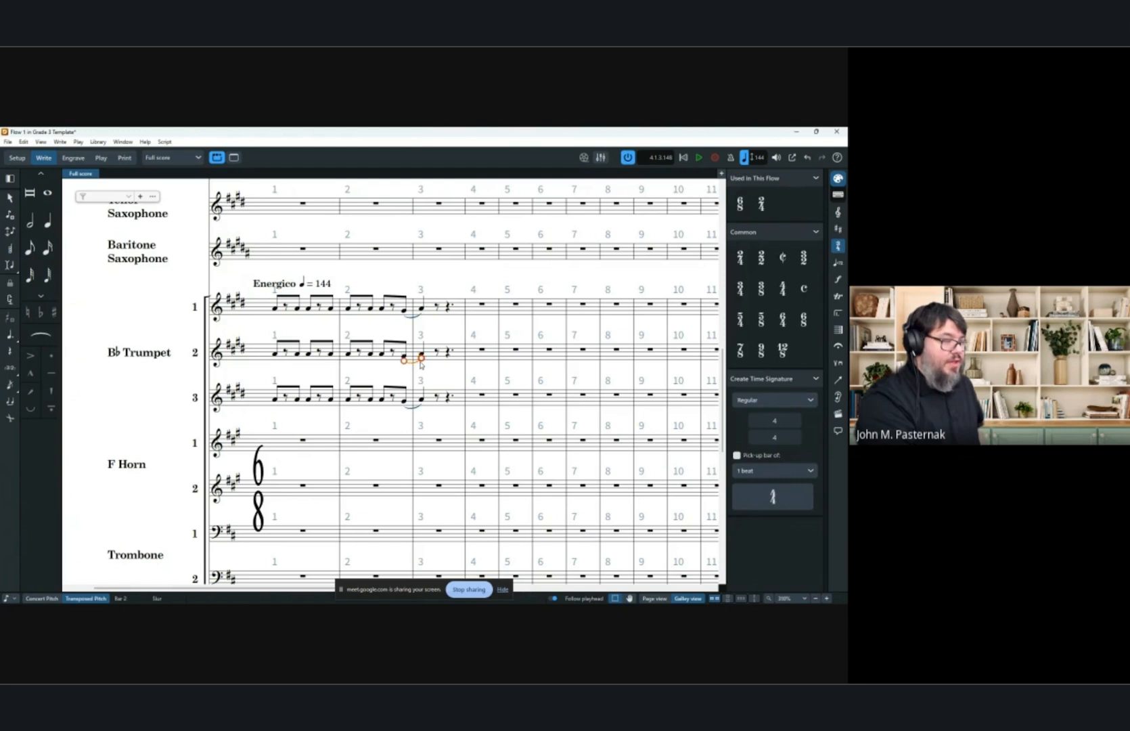
{"action": "left_click", "coordinate": [444, 332]}
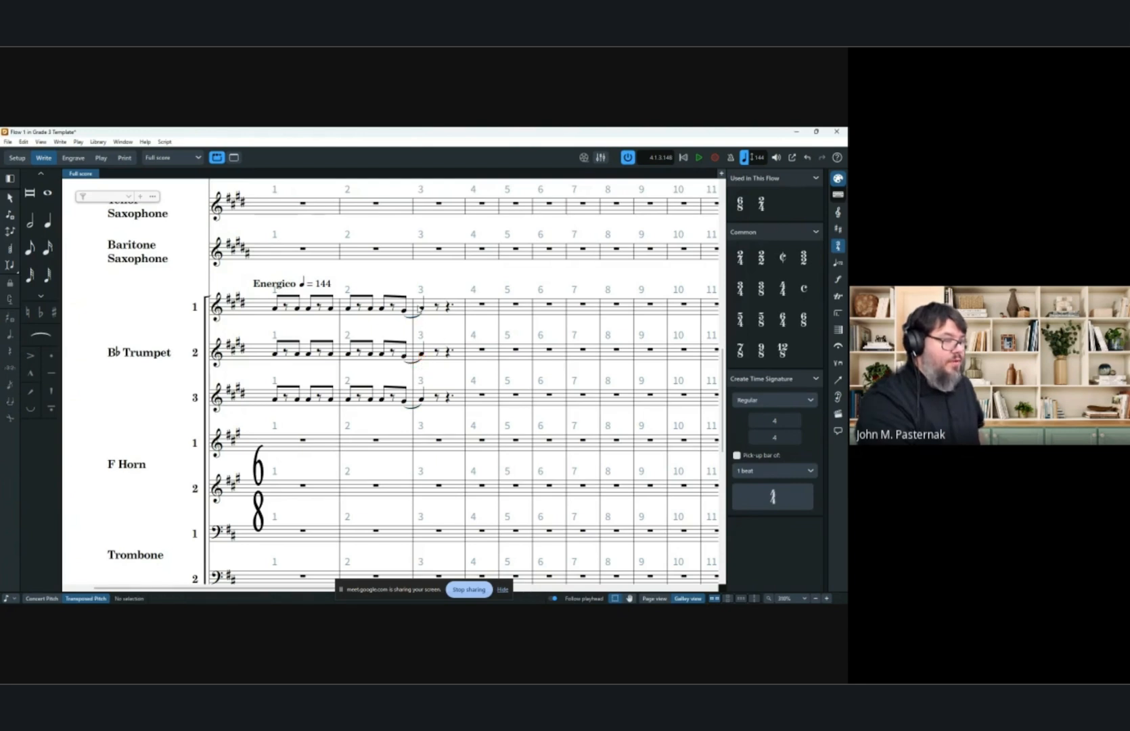
Repeat the bar-3 quarter note in each of Trumpets 1, 2 and 3.
{"action": "left_click", "coordinate": [421, 308]}
{"action": "key", "text": "r"}
{"action": "left_click", "coordinate": [421, 353]}
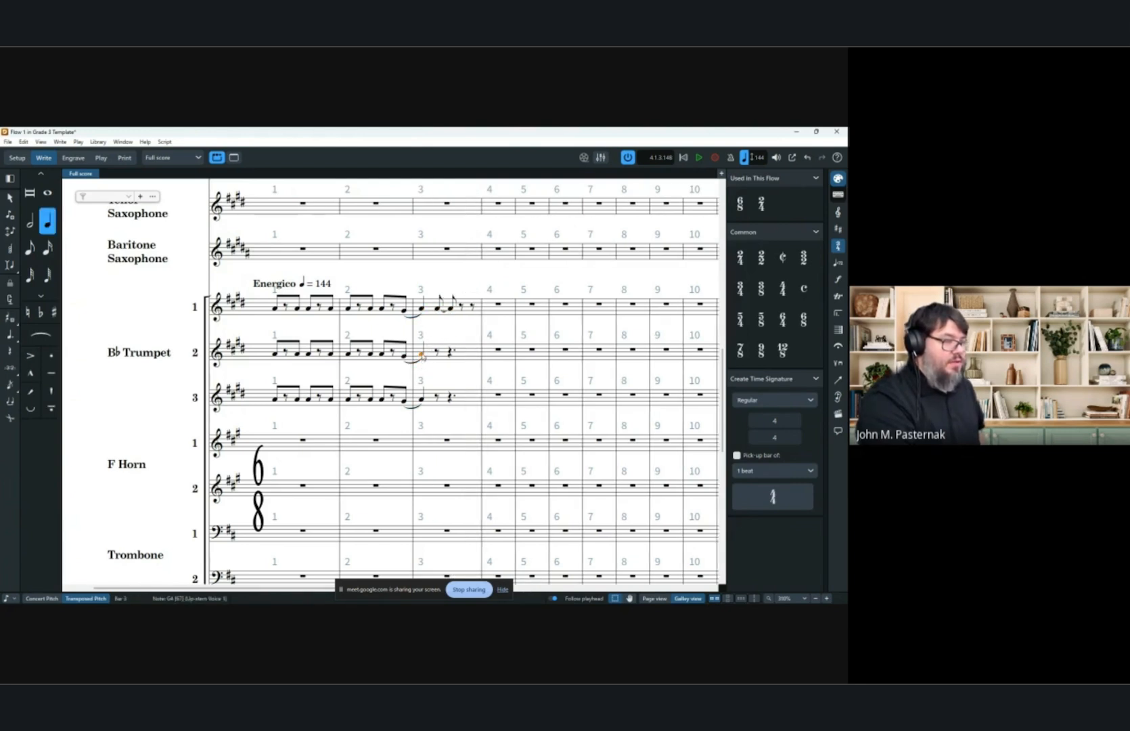
{"action": "key", "text": "r"}
{"action": "left_click", "coordinate": [423, 399]}
{"action": "key", "text": "r"}
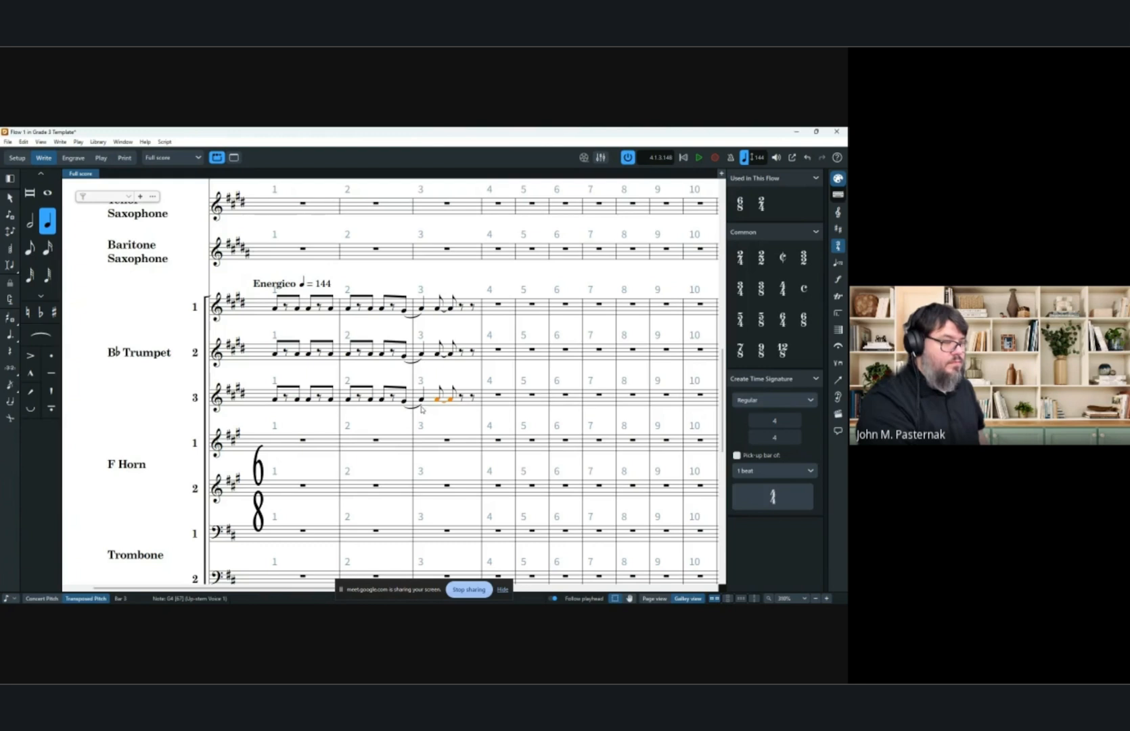
Filter the selection in bars 2 to 3 of the three trumpet staves to slurs only and remove those slurs.
{"action": "left_click", "coordinate": [421, 406]}
{"action": "left_click_drag", "start_coordinate": [426, 406], "coordinate": [457, 409]}
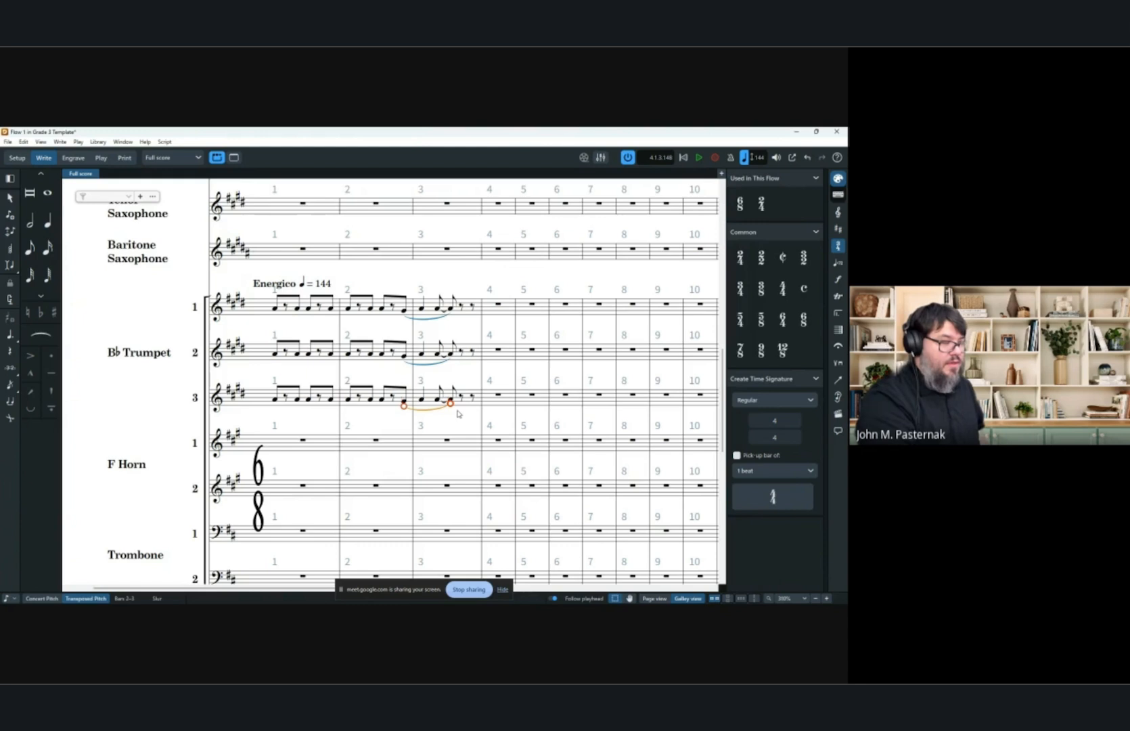
{"action": "left_click", "coordinate": [432, 364], "text": "ctrl"}
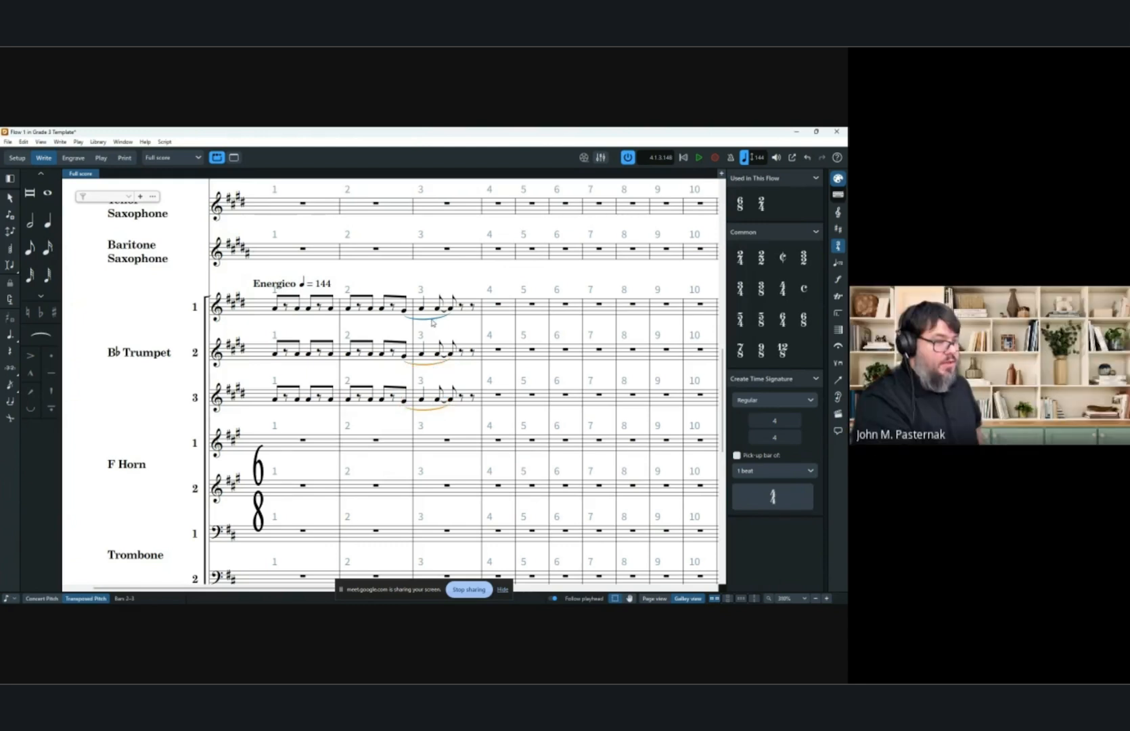
{"action": "right_click", "coordinate": [432, 323]}
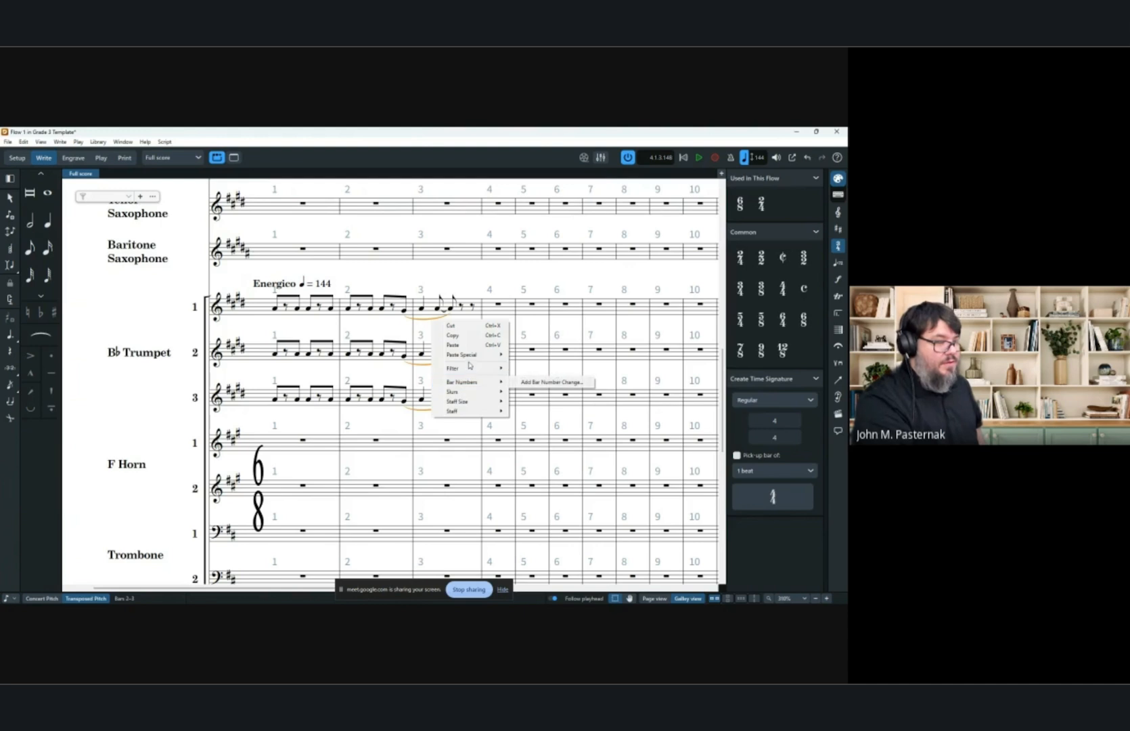
{"action": "mouse_move", "coordinate": [473, 367]}
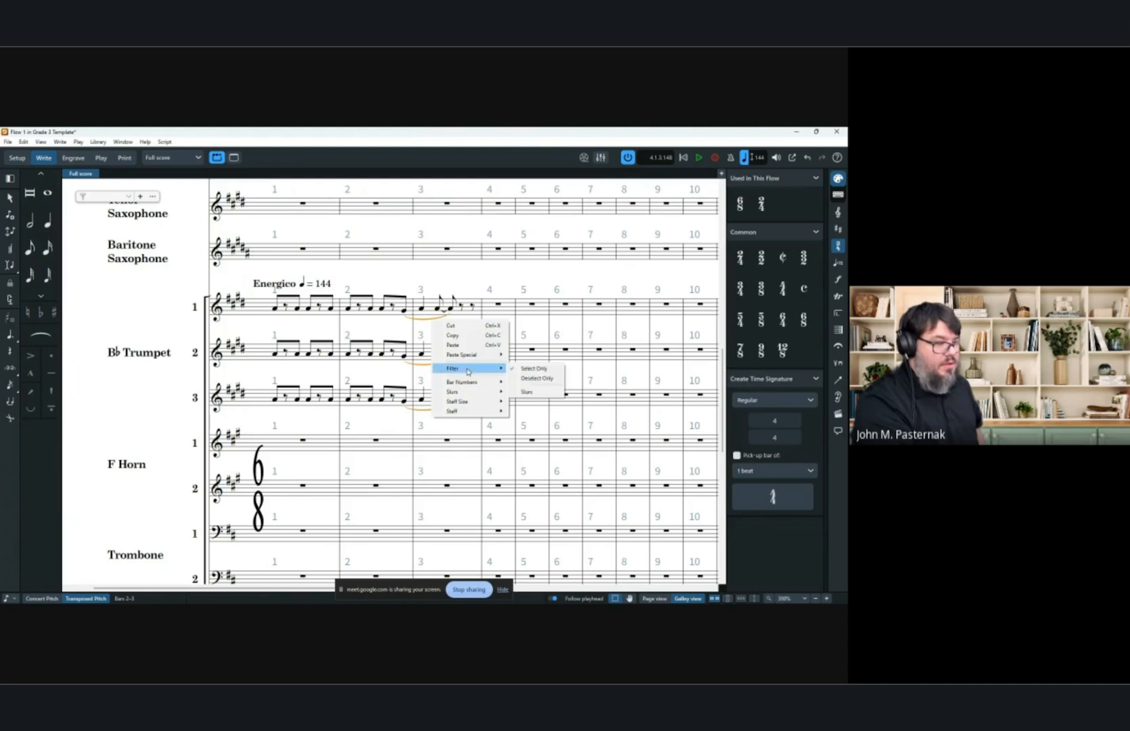
{"action": "left_click", "coordinate": [522, 392]}
{"action": "right_click", "coordinate": [437, 366]}
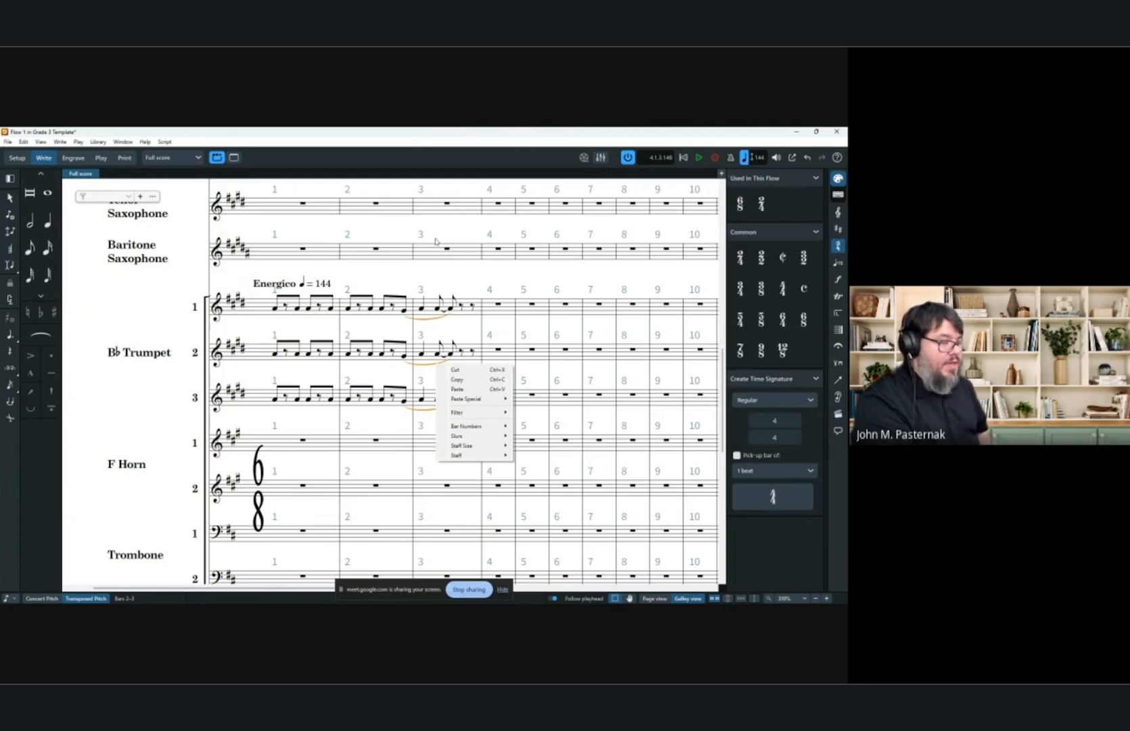
{"action": "left_click", "coordinate": [520, 131]}
{"action": "left_click", "coordinate": [403, 355]}
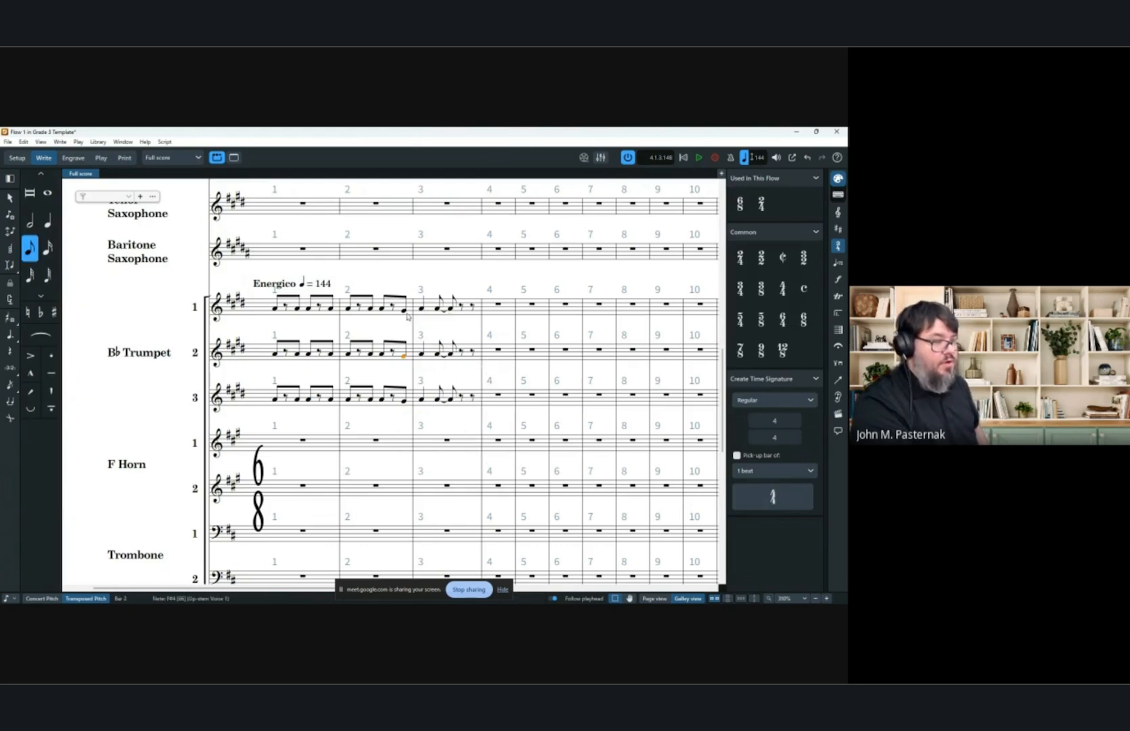
{"action": "left_click", "coordinate": [404, 312]}
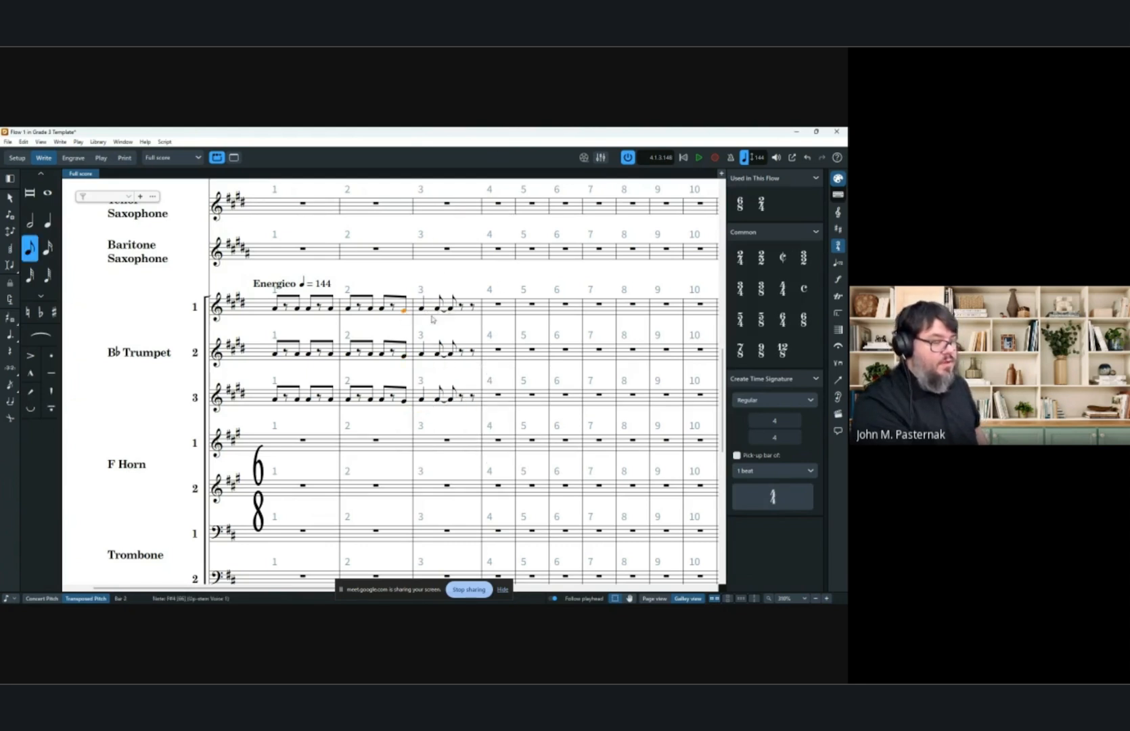
{"action": "left_click", "coordinate": [436, 402], "text": "shift"}
{"action": "key", "text": "s"}
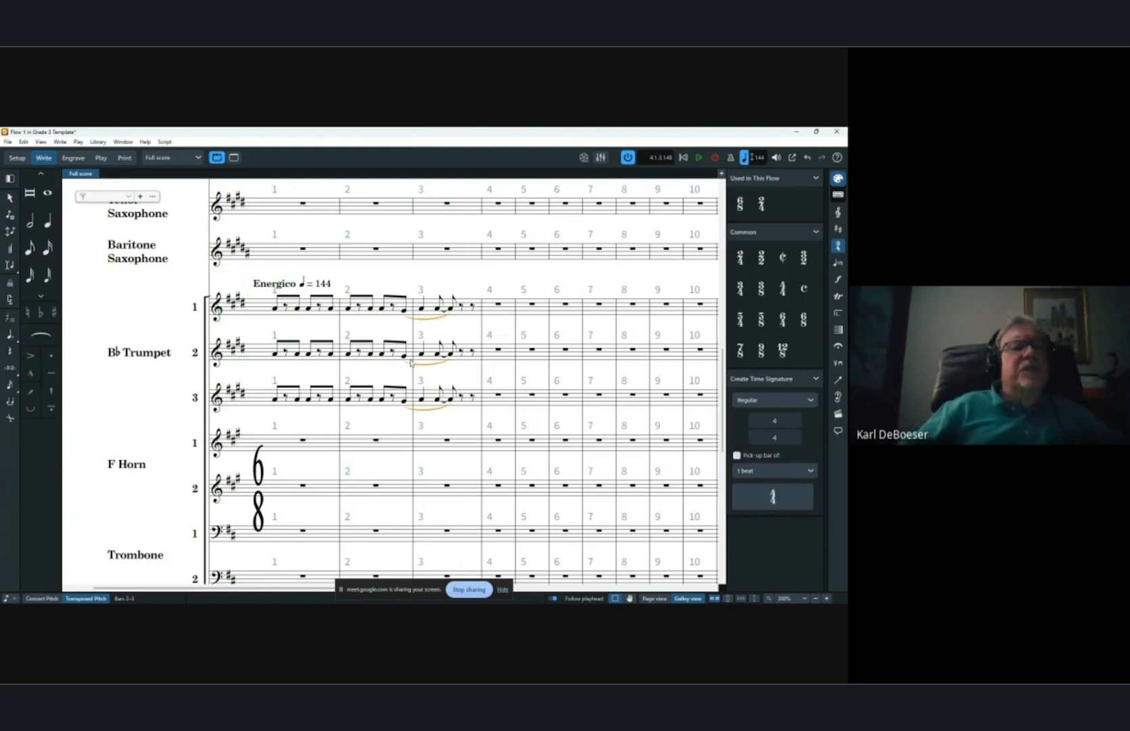
{"action": "key", "text": "ctrl+z"}
{"action": "left_click", "coordinate": [451, 277]}
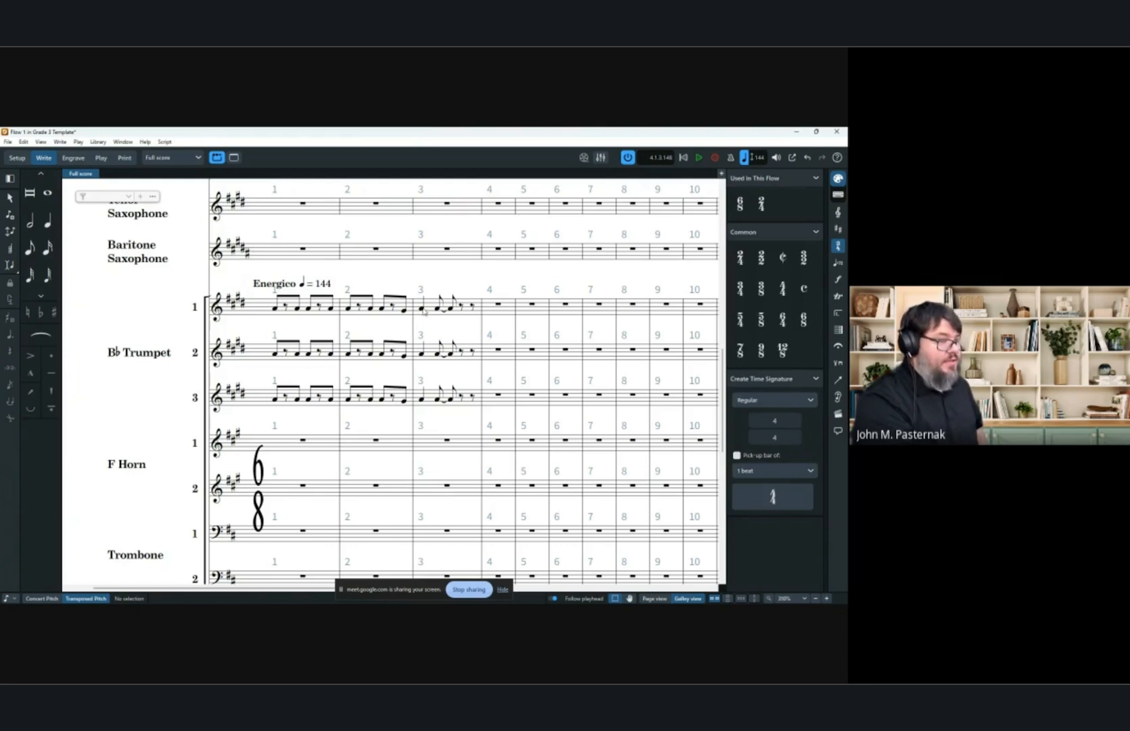
Lengthen the opening note of bar 3 in Trumpets 1, 2 and 3 so it ties into the following beat.
{"action": "left_click", "coordinate": [424, 311]}
{"action": "key", "text": "6"}
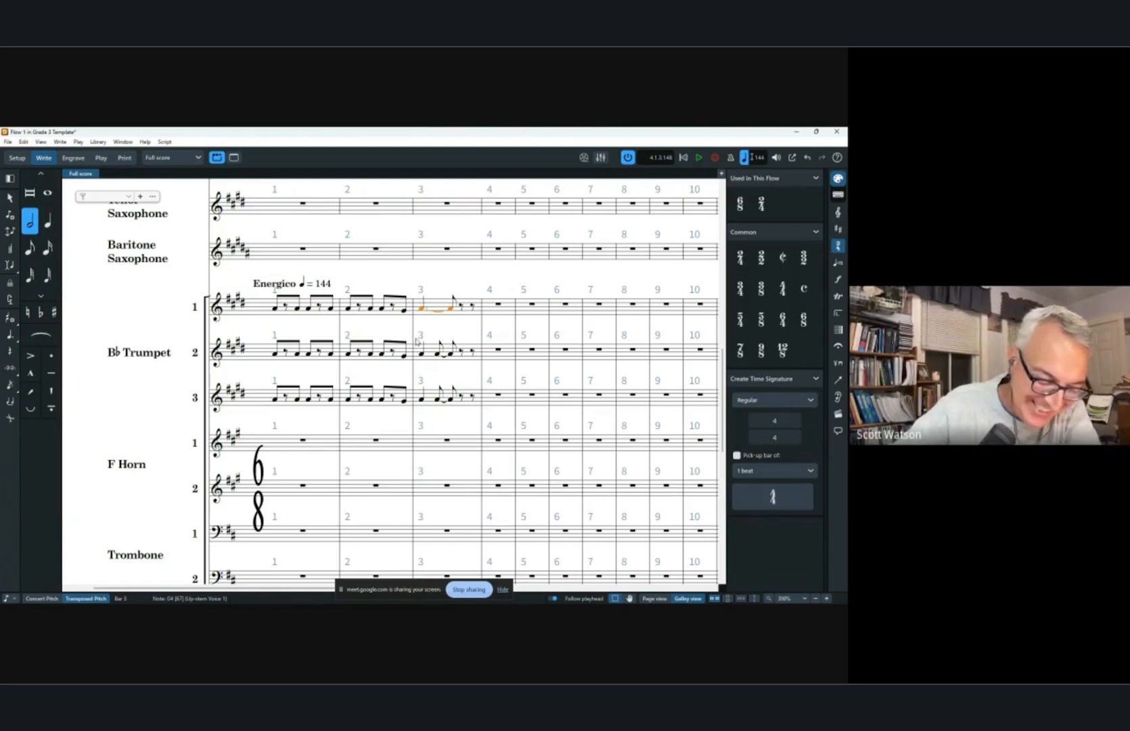
{"action": "key", "text": "6"}
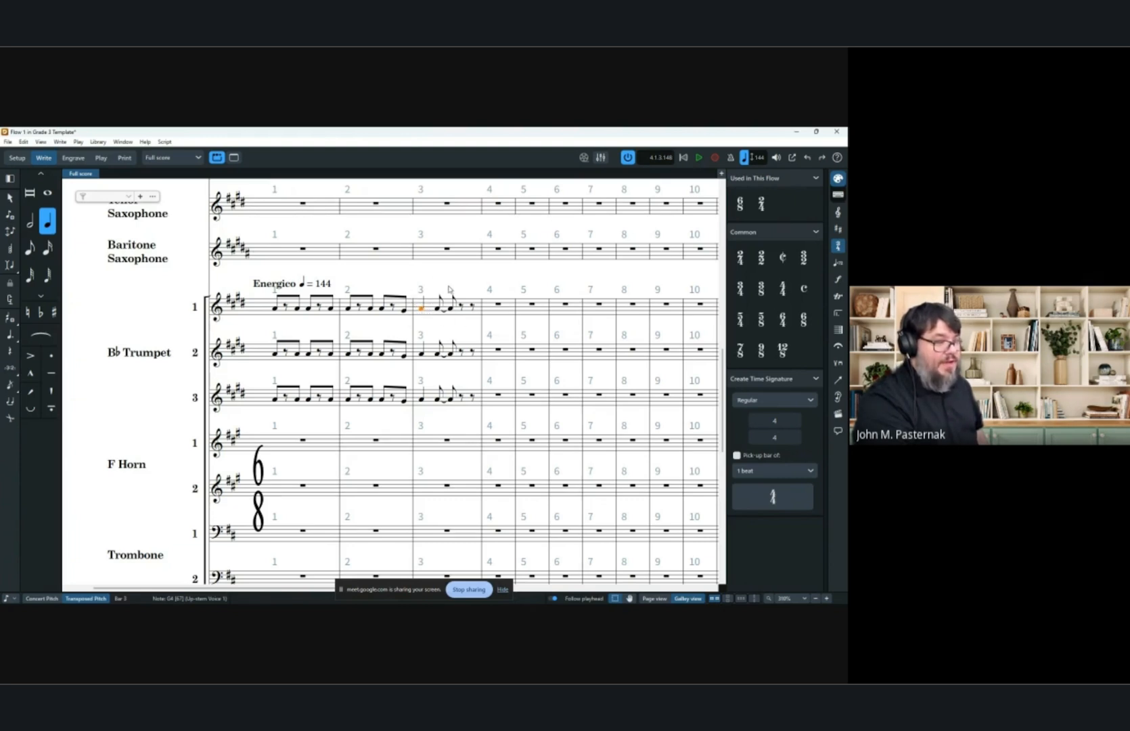
{"action": "key", "text": "7"}
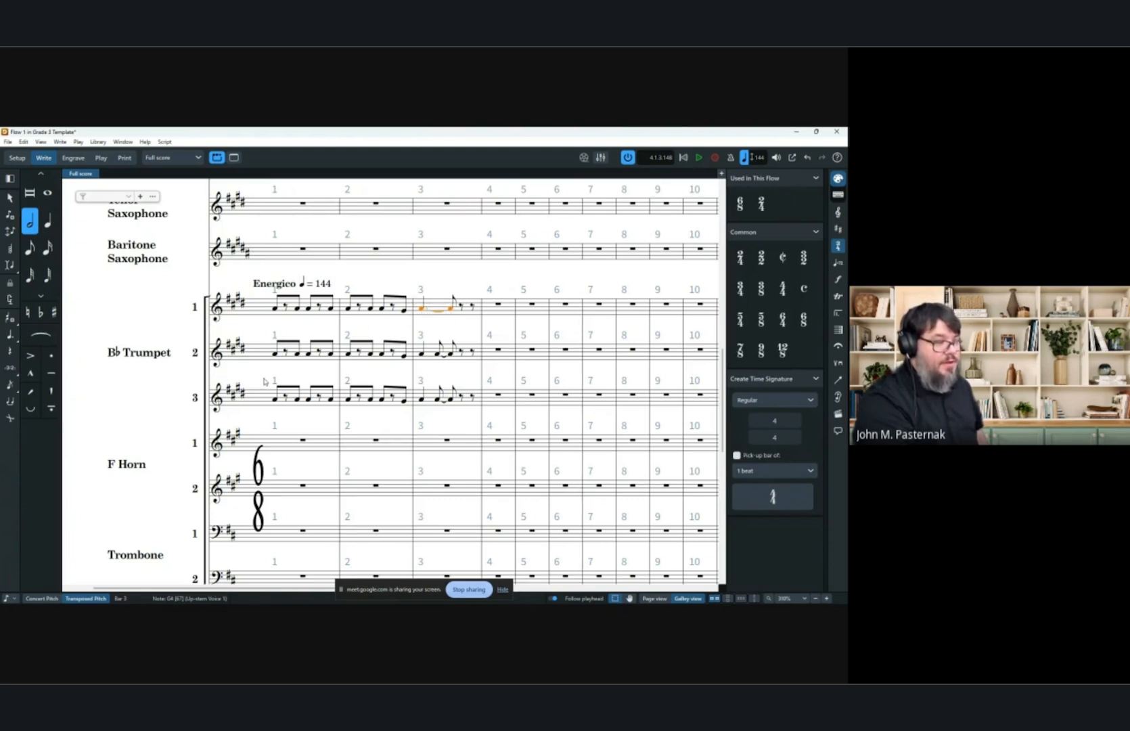
{"action": "left_click", "coordinate": [422, 353]}
{"action": "left_click", "coordinate": [425, 399]}
{"action": "key", "text": "7"}
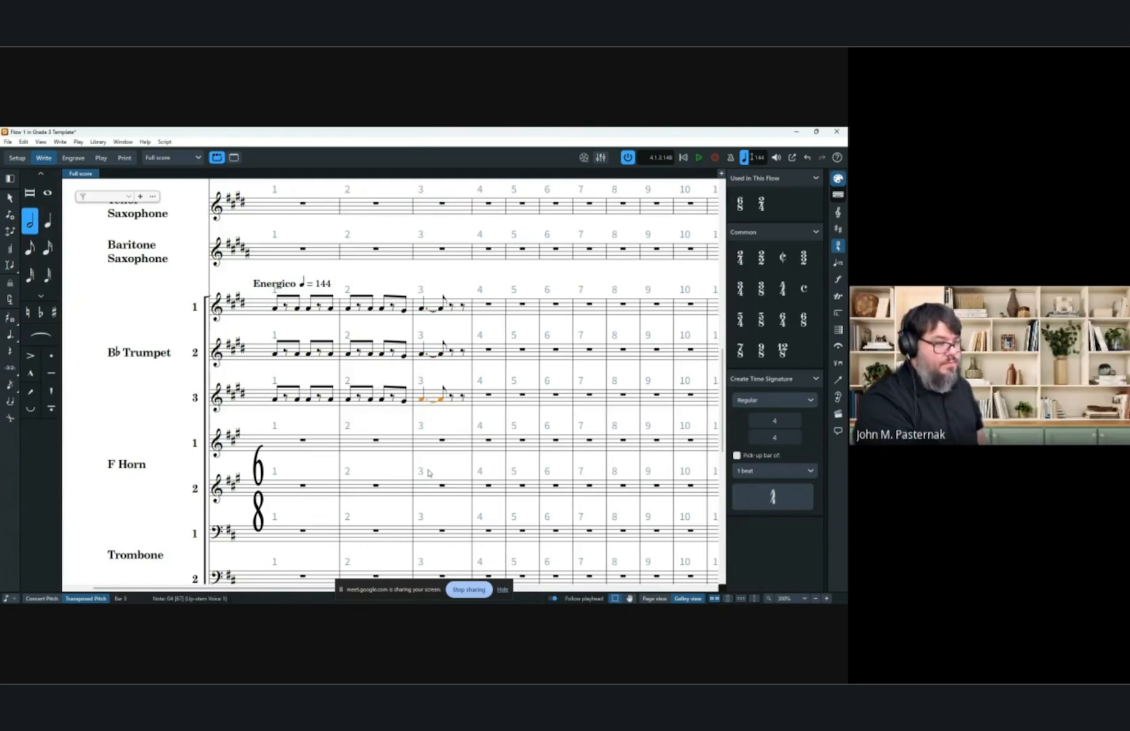
{"action": "key", "text": "Escape"}
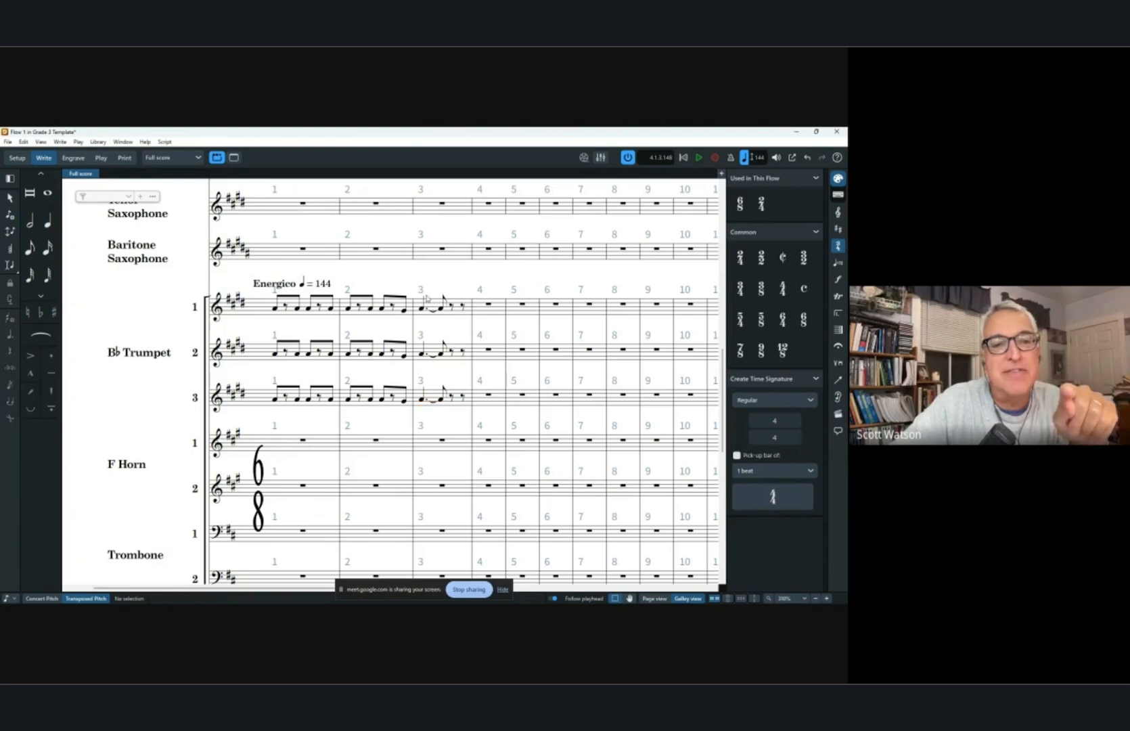
{"action": "left_click", "coordinate": [420, 310]}
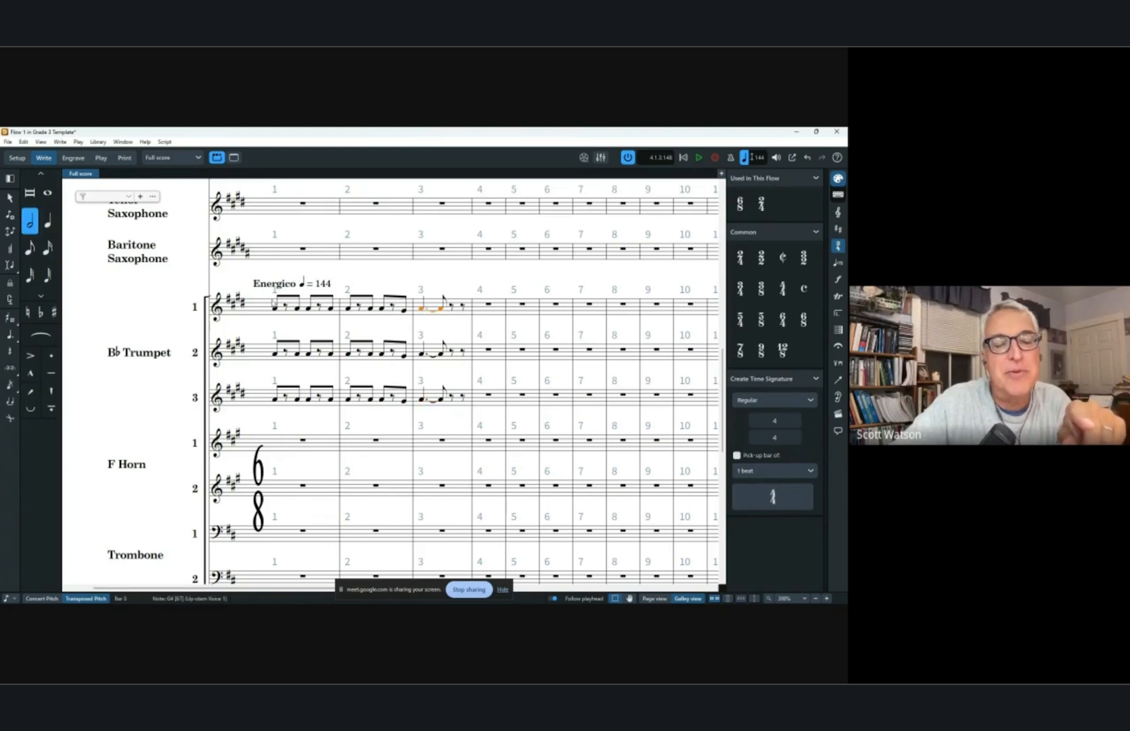
Add slurs across bar 1 in the Trumpet 1, 2 and 3 parts.
{"action": "left_click", "coordinate": [274, 307]}
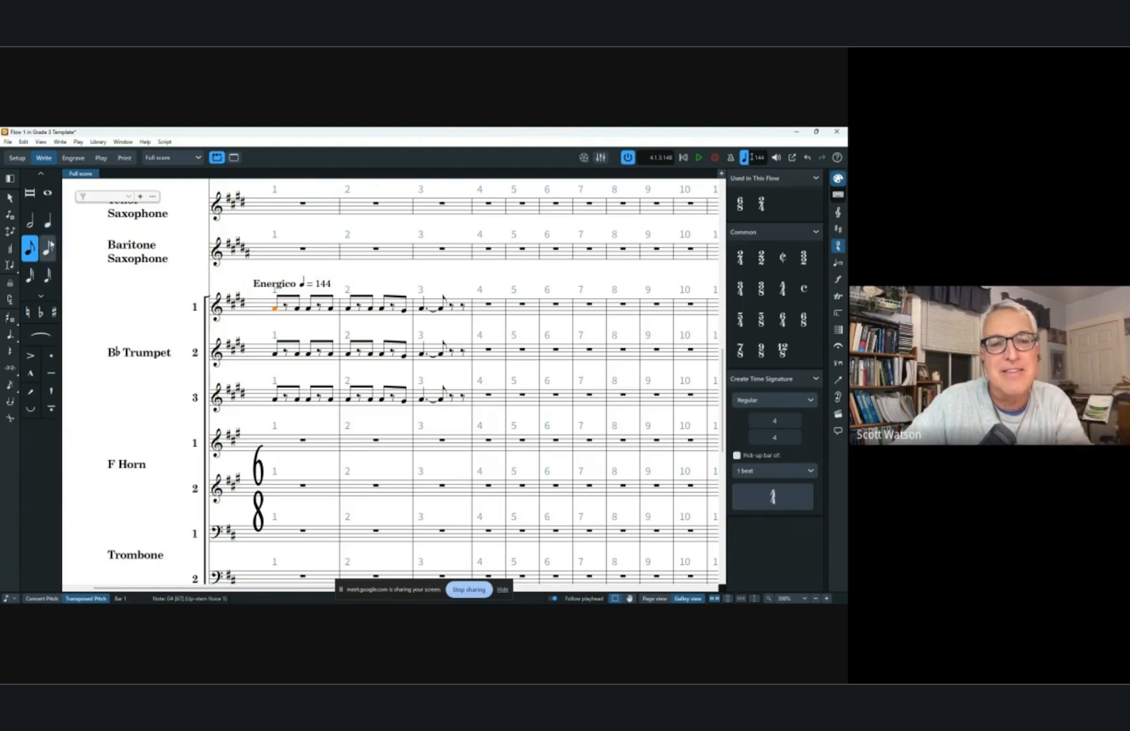
{"action": "left_click", "coordinate": [348, 309], "text": "shift"}
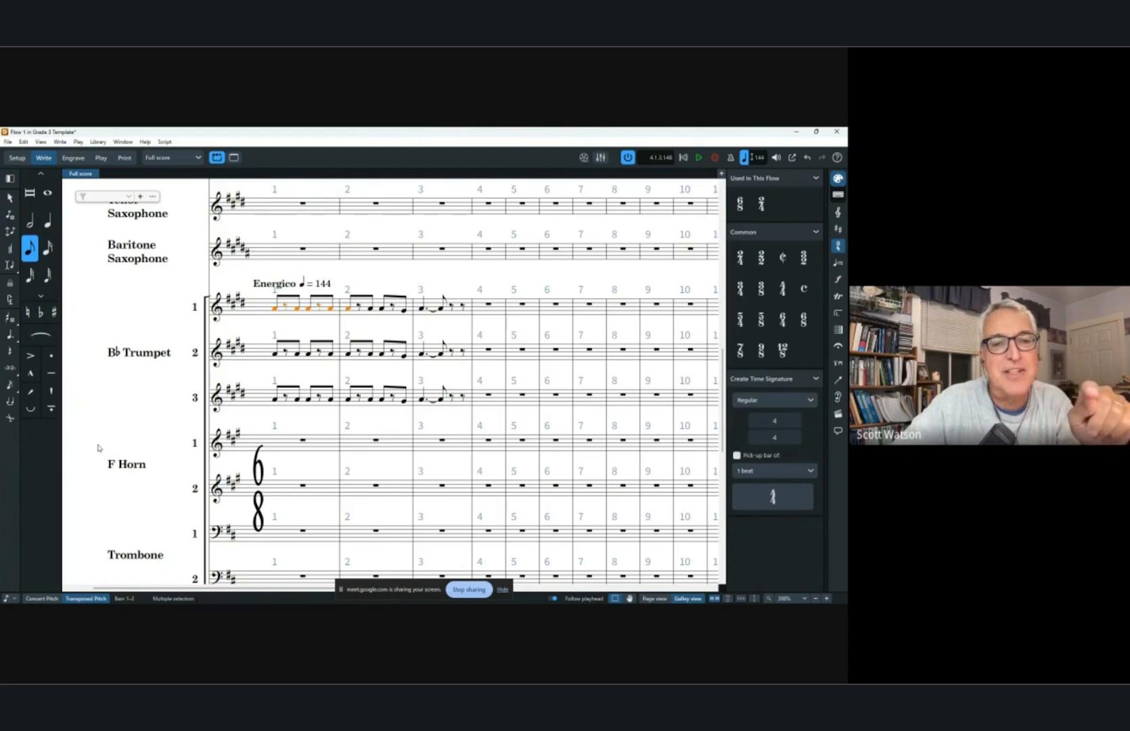
{"action": "key", "text": "s"}
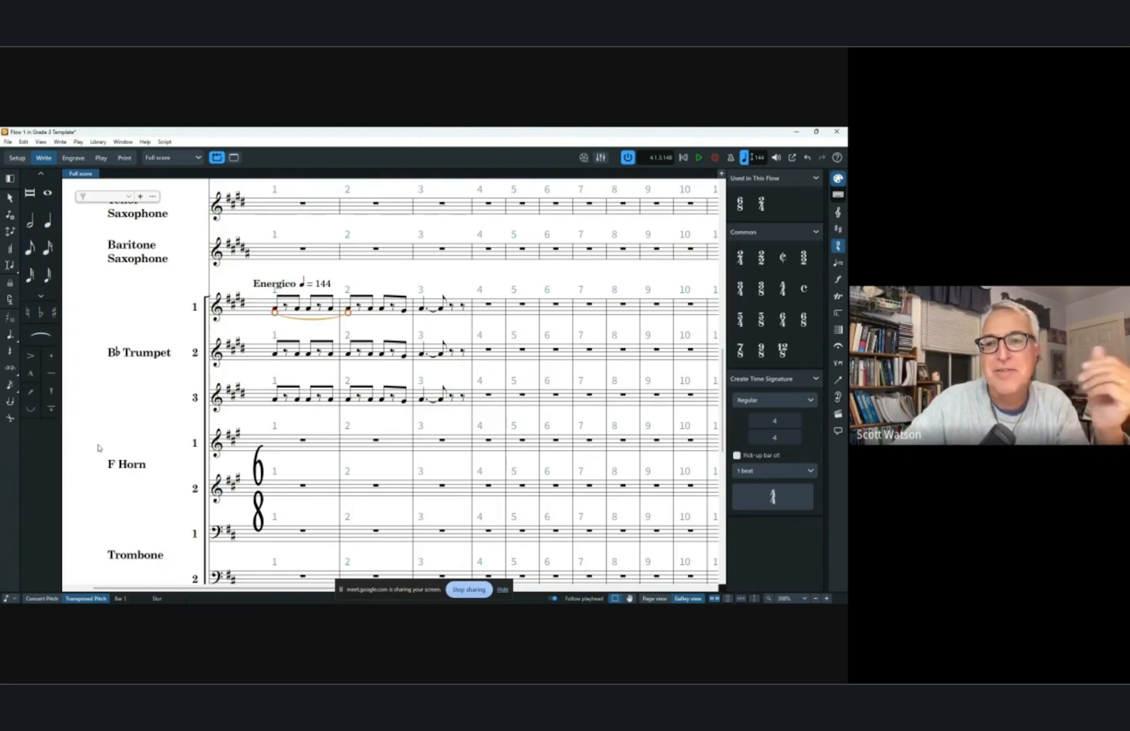
{"action": "key", "text": "ctrl+z"}
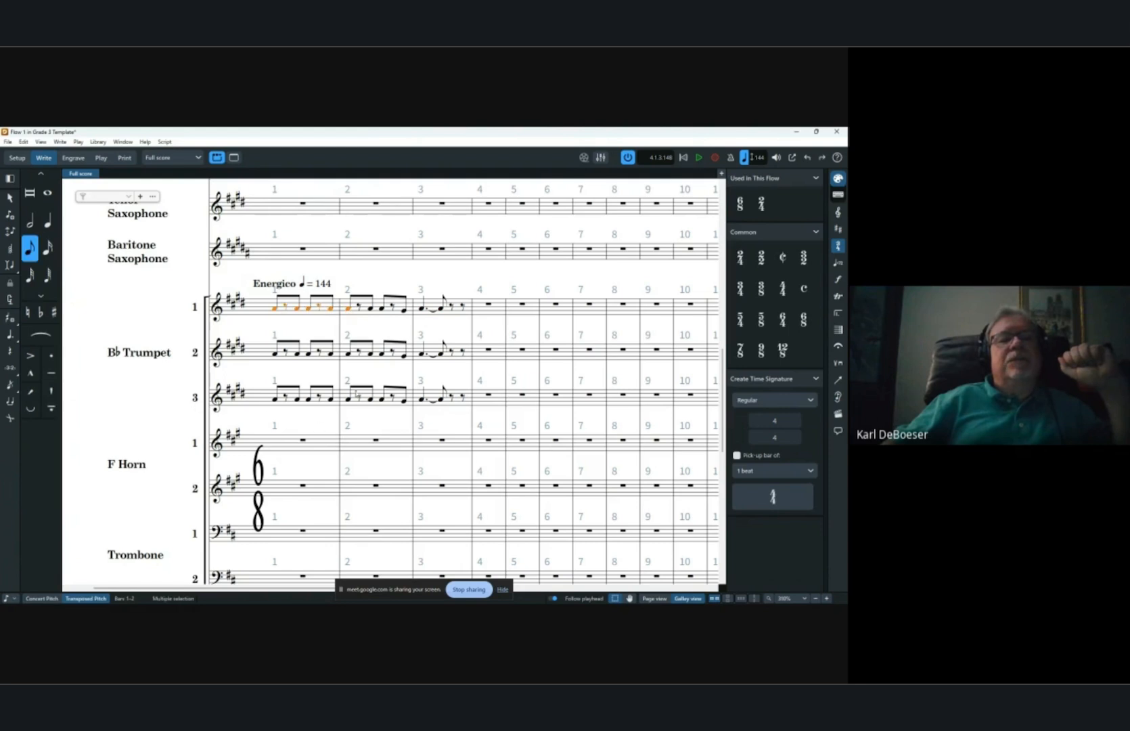
{"action": "key", "text": "s"}
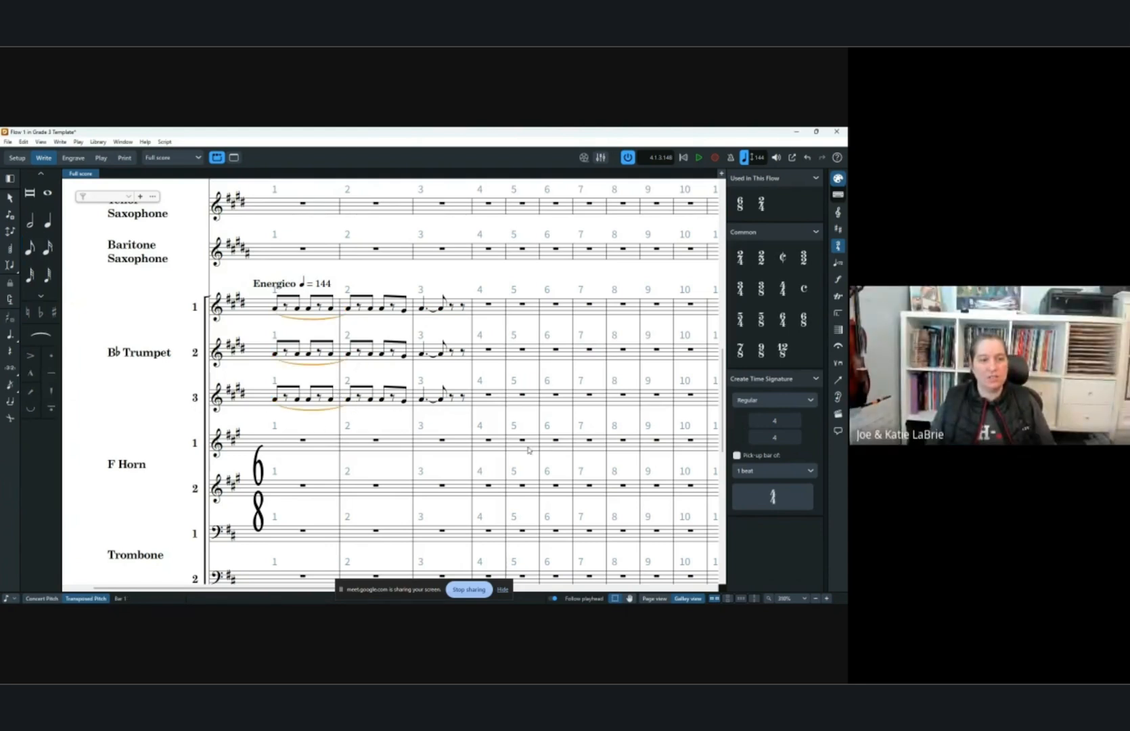
Undo the slurs added across bar 1 in the three trumpet parts.
{"action": "key", "text": "ctrl+z"}
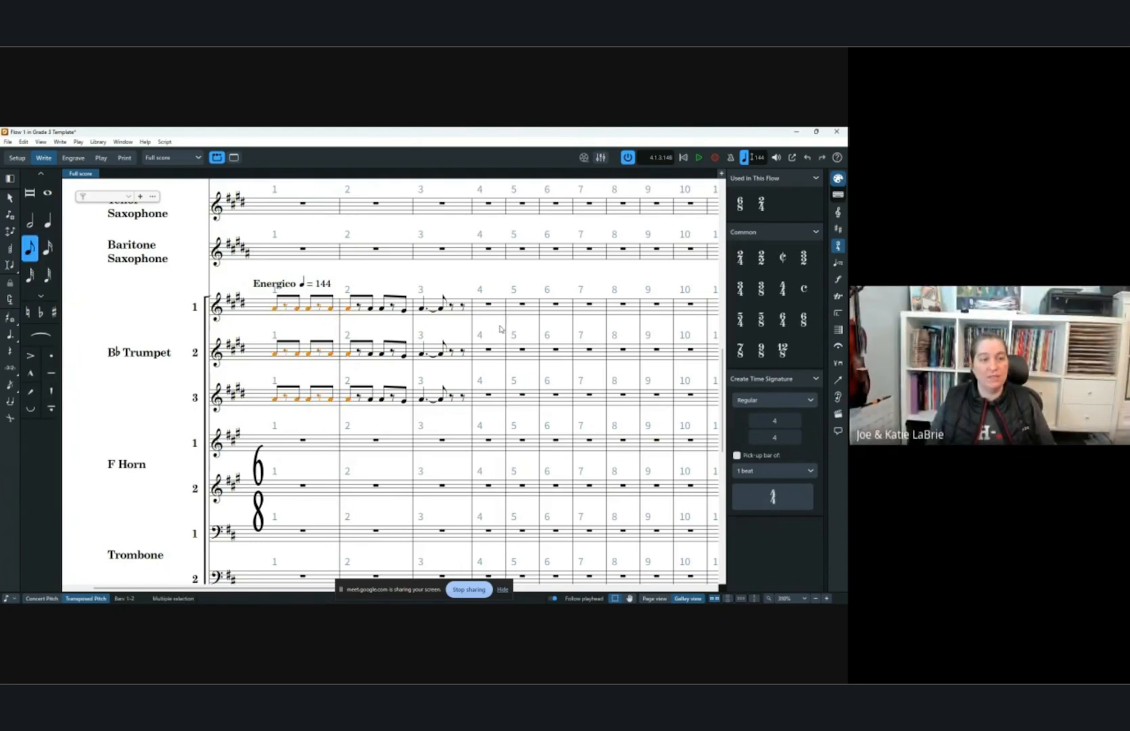
{"action": "key", "text": "Escape"}
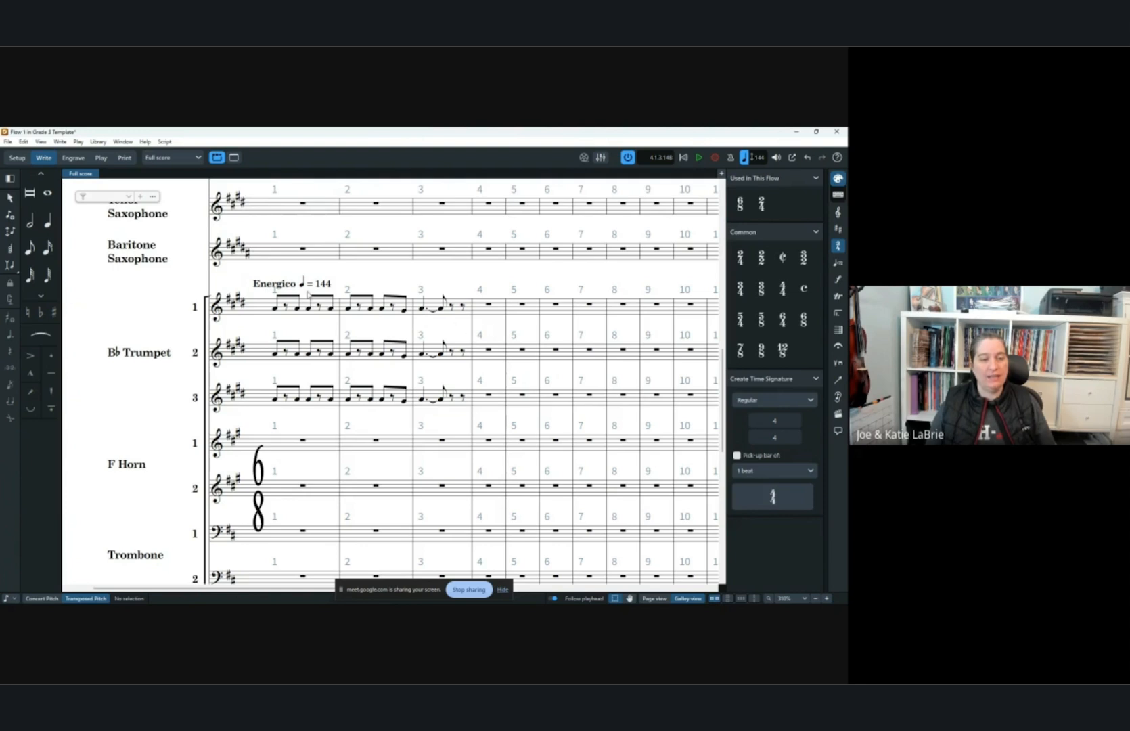
Slur Trumpet 1 from the first note of bar 1 to the first note of bar 2.
{"action": "left_click", "coordinate": [278, 308]}
{"action": "left_click", "coordinate": [348, 308], "text": "shift"}
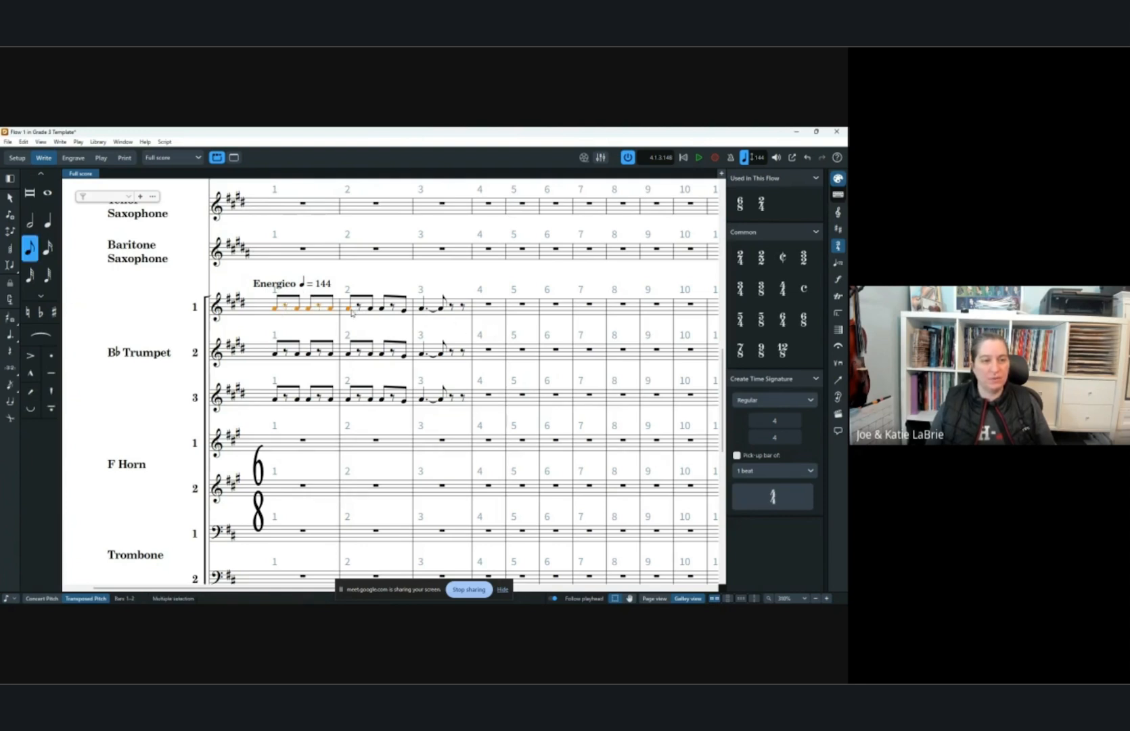
{"action": "key", "text": "s"}
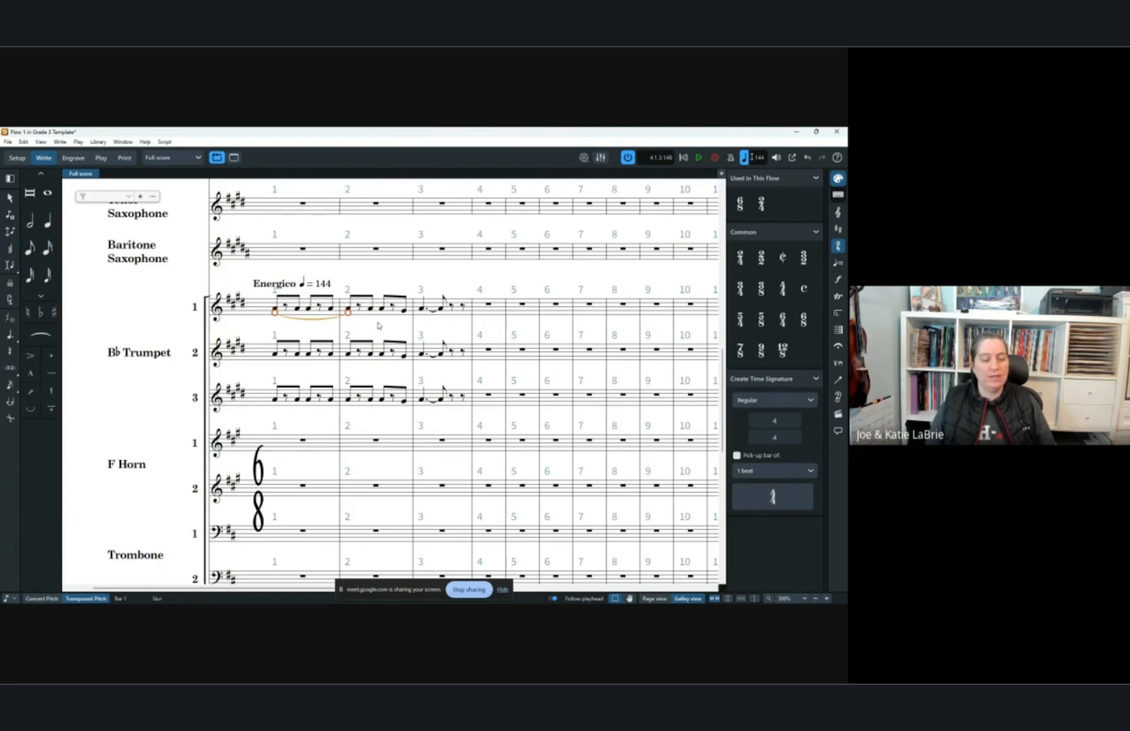
{"action": "key", "text": "Escape"}
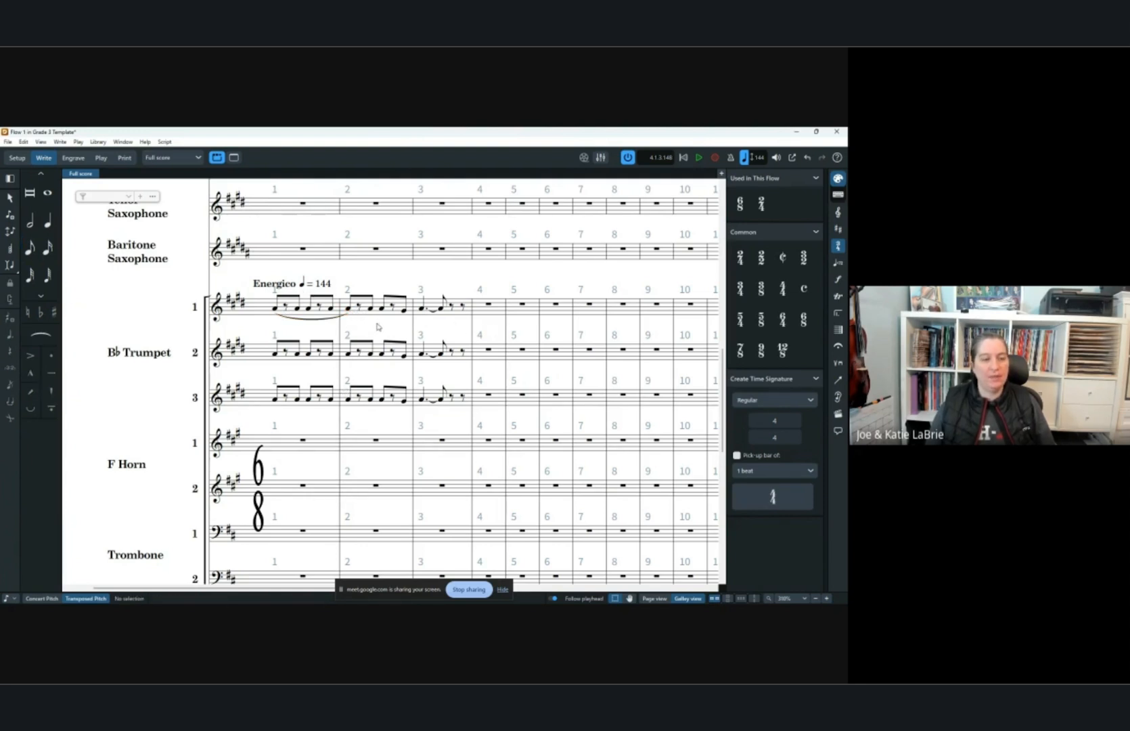
{"action": "left_click", "coordinate": [316, 318]}
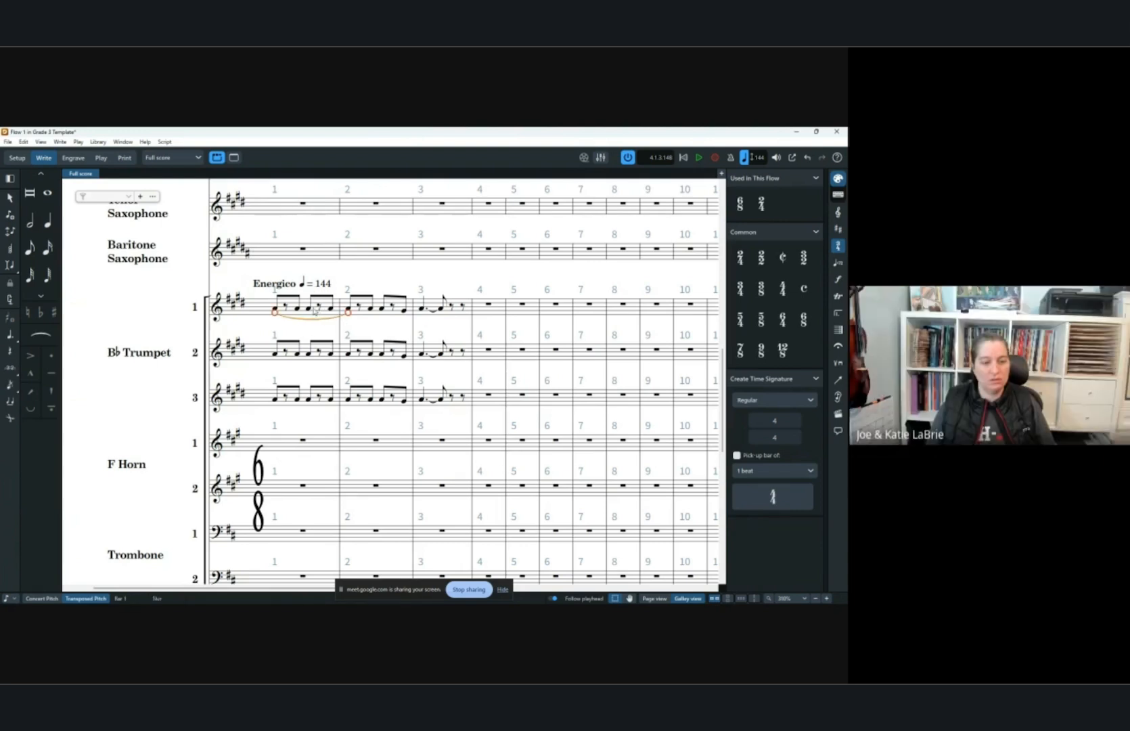
{"action": "key", "text": "Escape"}
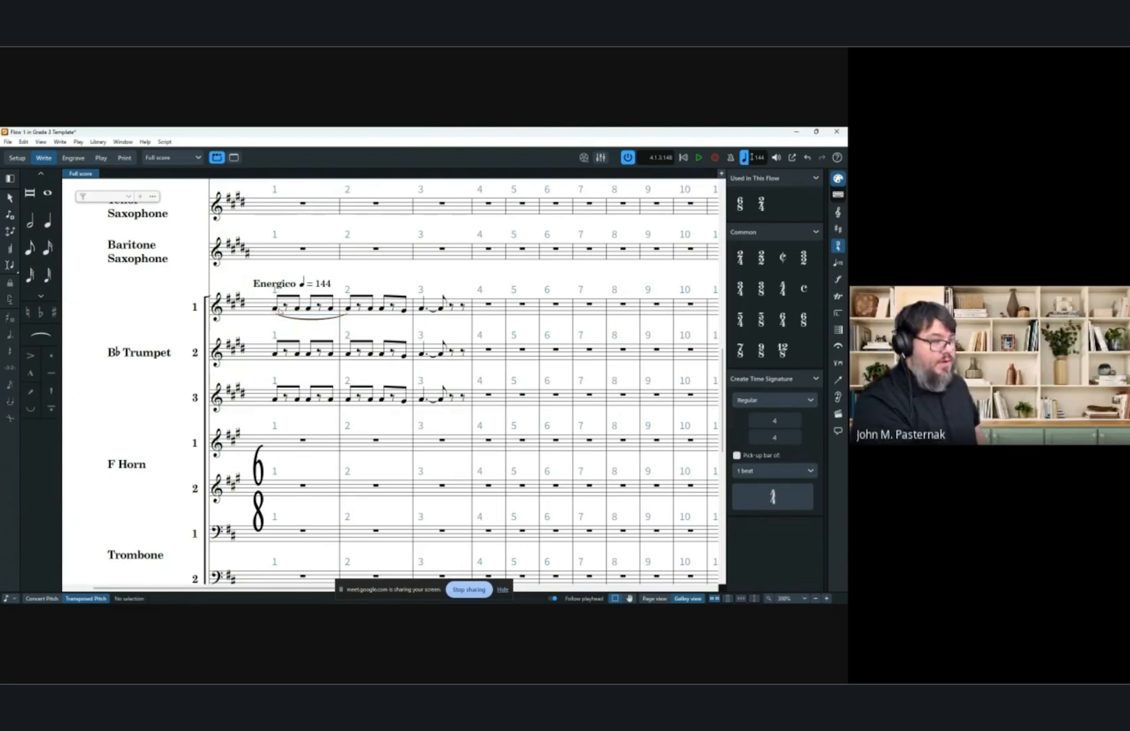
Copy the Trumpet 1 slur into Trumpets 2 and 3, then delete the slurs again.
{"action": "left_click_drag", "start_coordinate": [272, 303], "coordinate": [400, 317]}
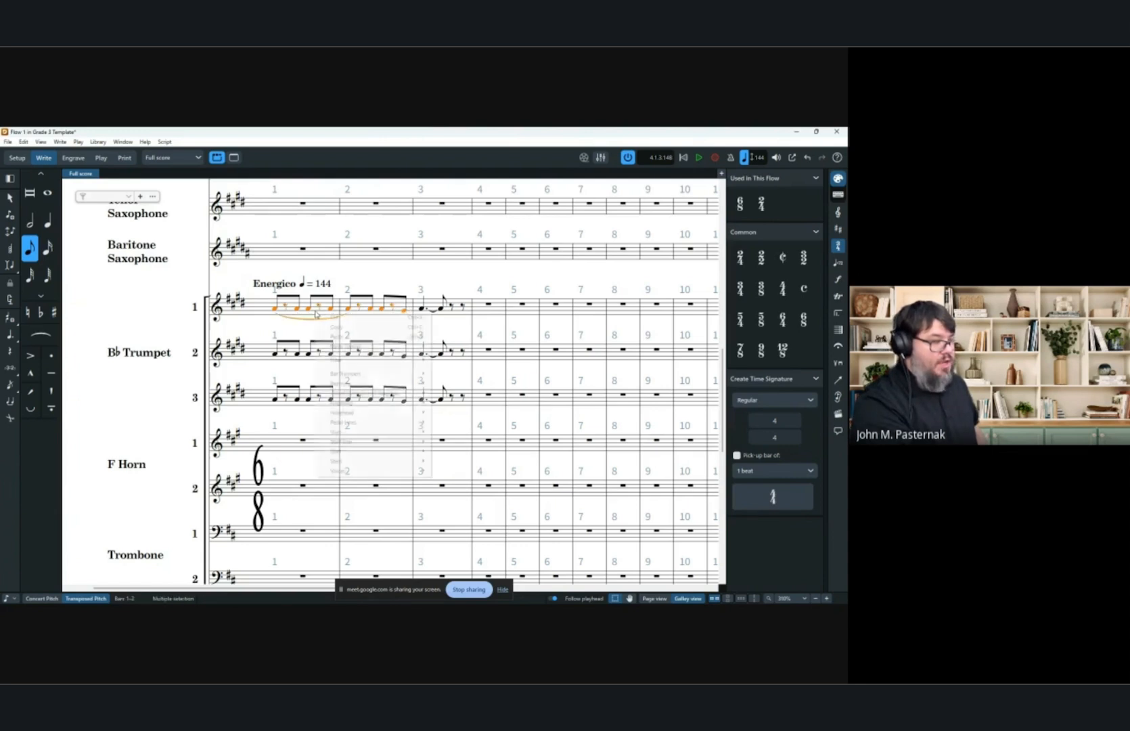
{"action": "right_click", "coordinate": [316, 313]}
{"action": "mouse_move", "coordinate": [361, 359]}
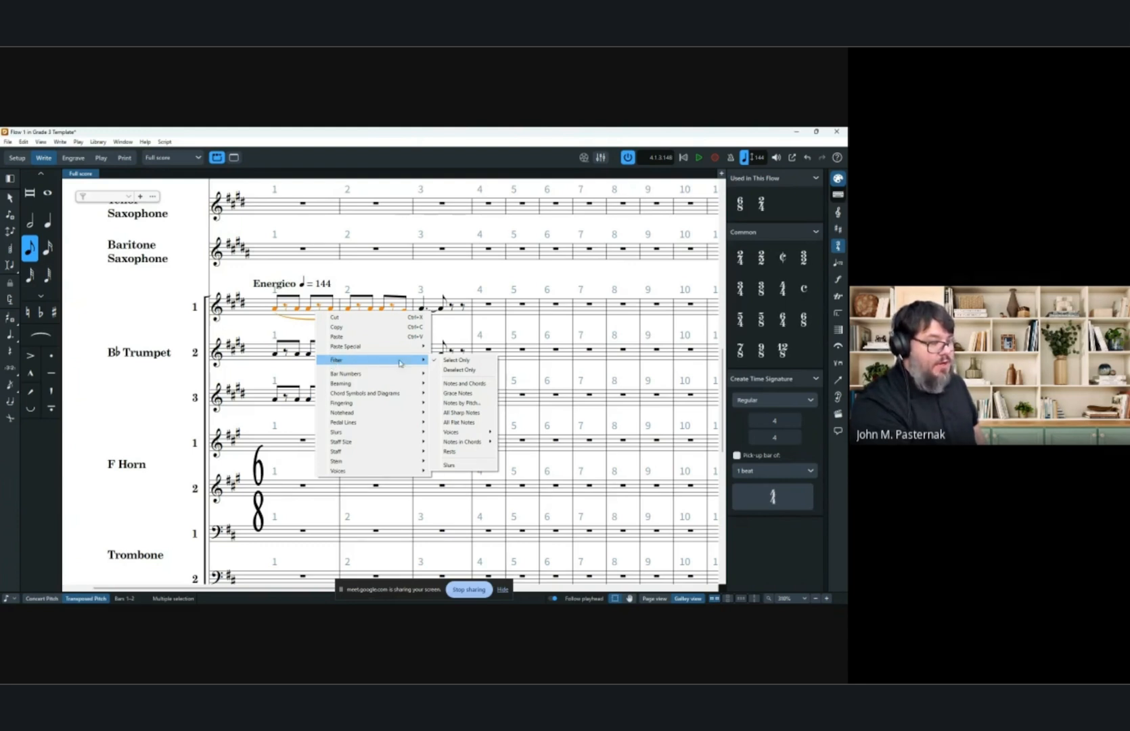
{"action": "left_click", "coordinate": [450, 466]}
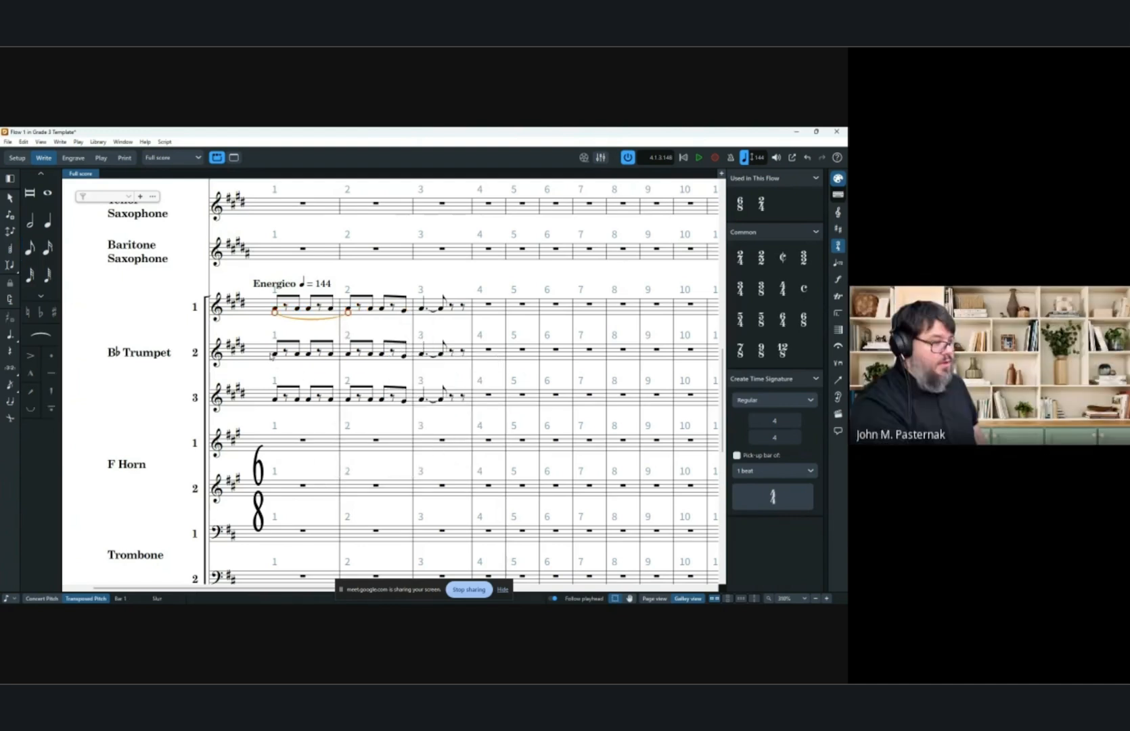
{"action": "left_click", "coordinate": [275, 353], "text": "alt"}
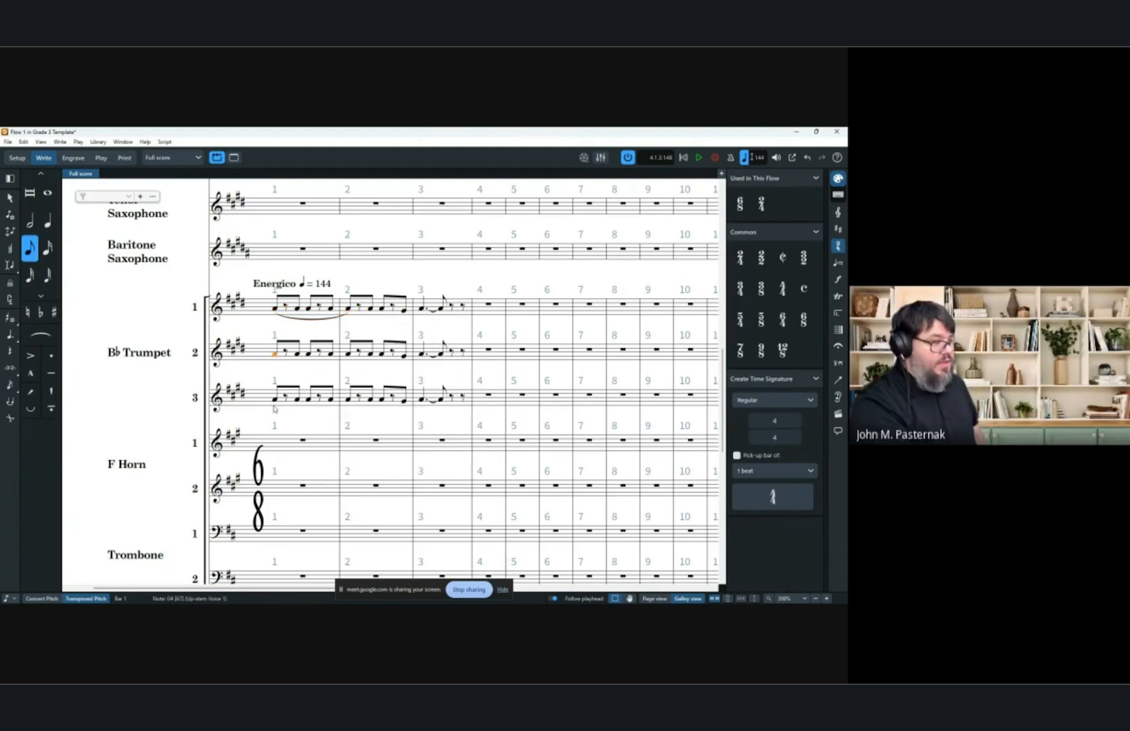
{"action": "left_click", "coordinate": [276, 354]}
{"action": "left_click", "coordinate": [277, 400], "text": "ctrl"}
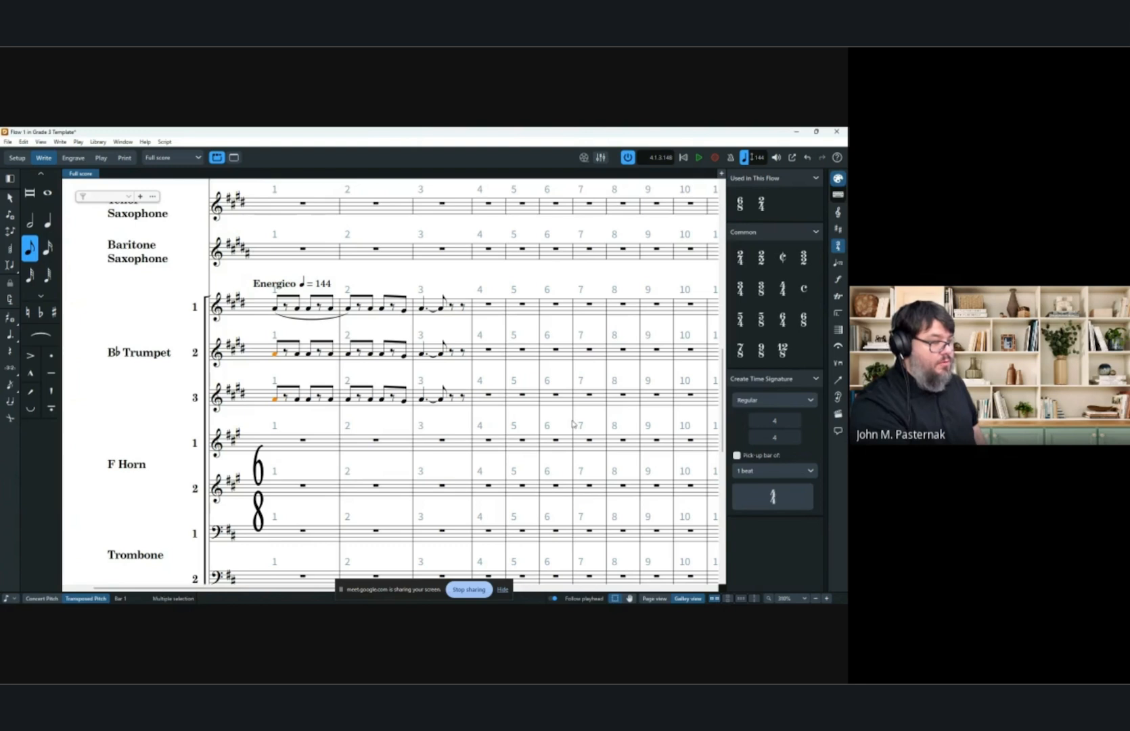
{"action": "key", "text": "ctrl+v"}
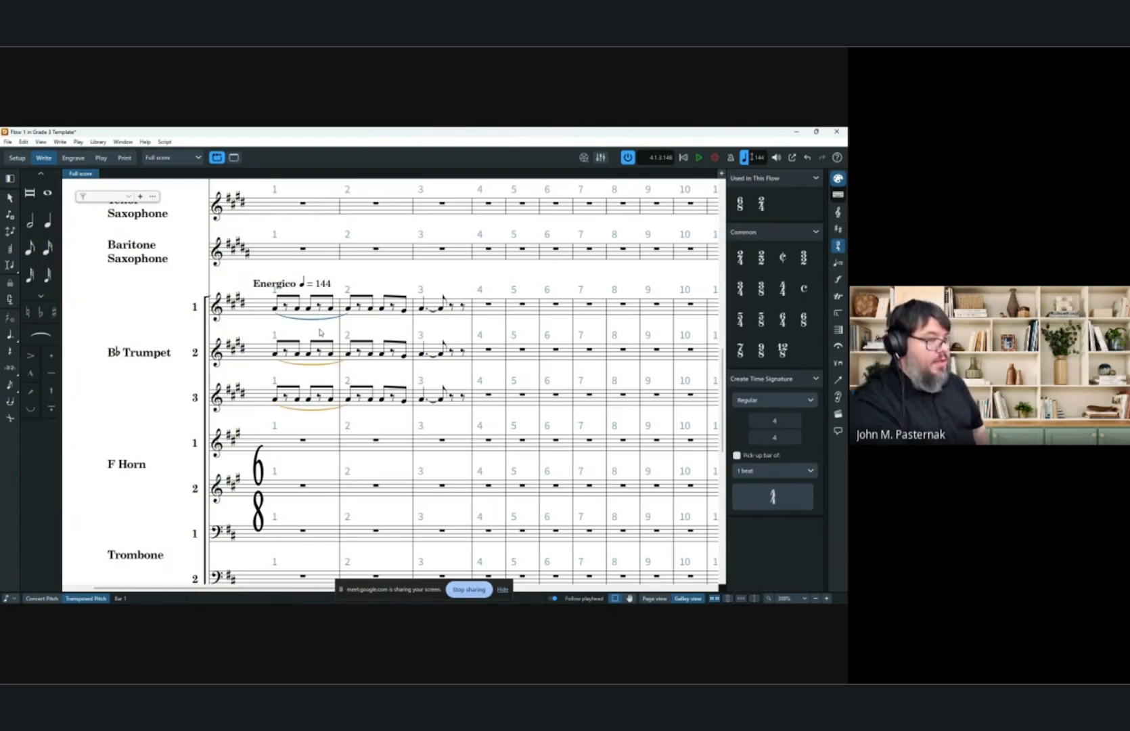
{"action": "key", "text": "Delete"}
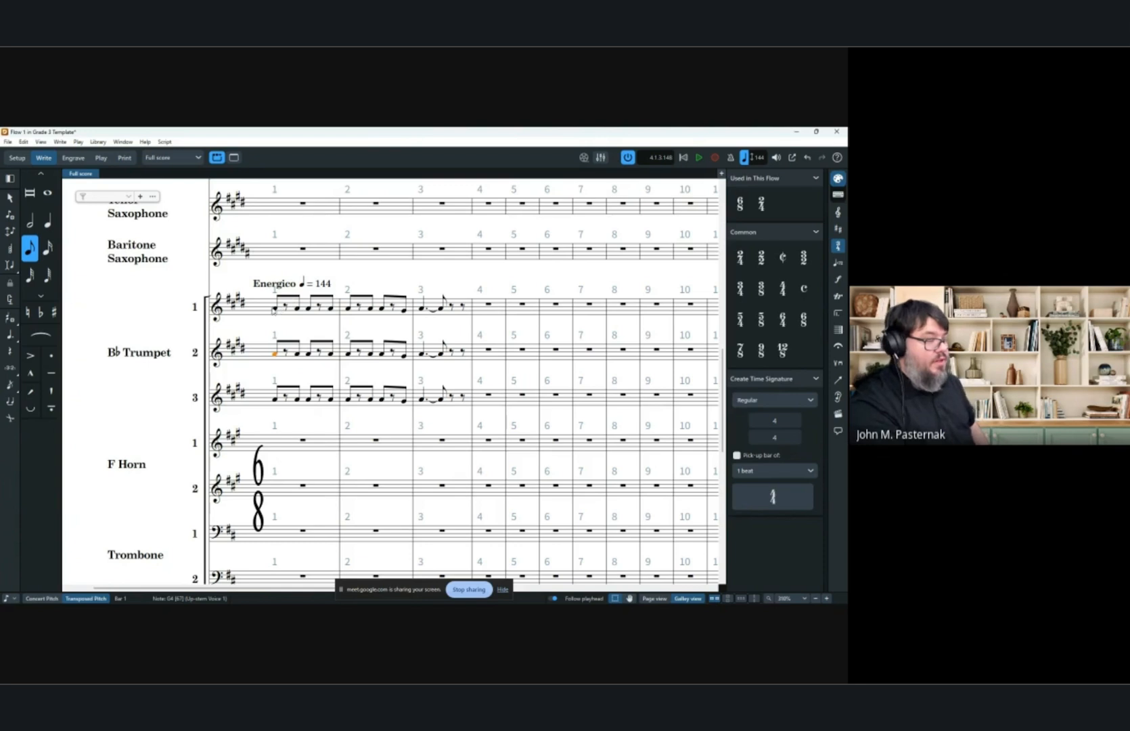
Add slurs across bars 1 to 2 in Trumpets 1, 2 and 3, then undo them.
{"action": "left_click", "coordinate": [275, 308]}
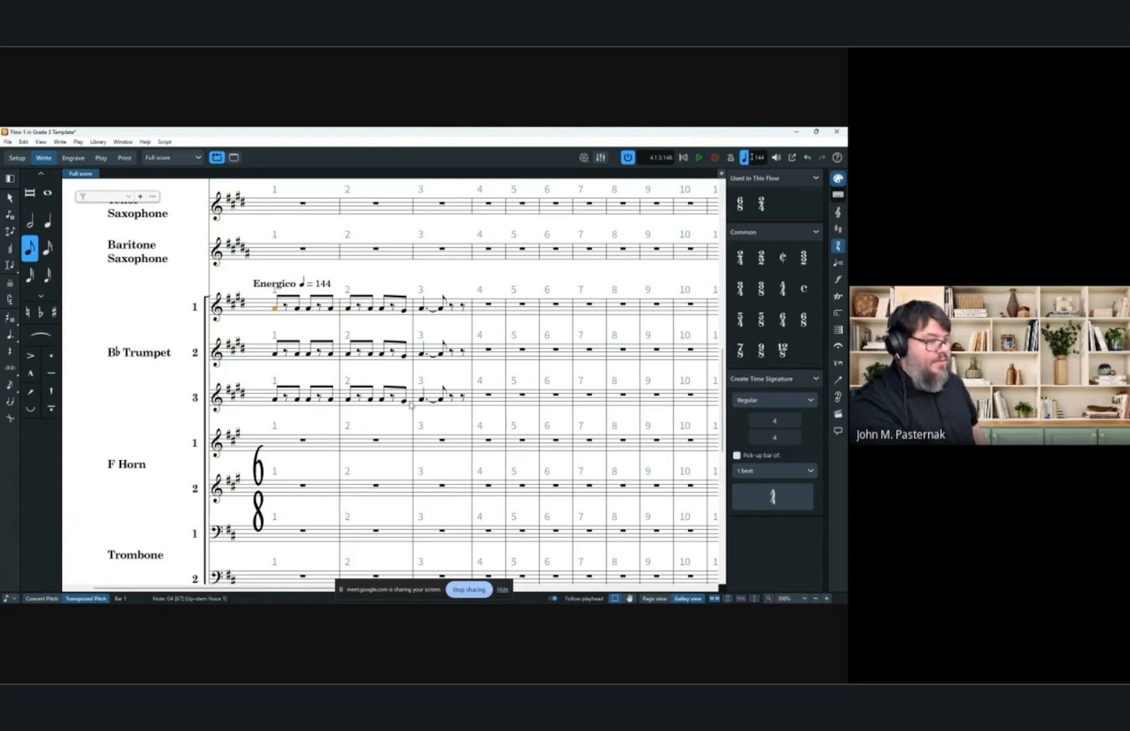
{"action": "left_click", "coordinate": [407, 405], "text": "shift"}
{"action": "key", "text": "s"}
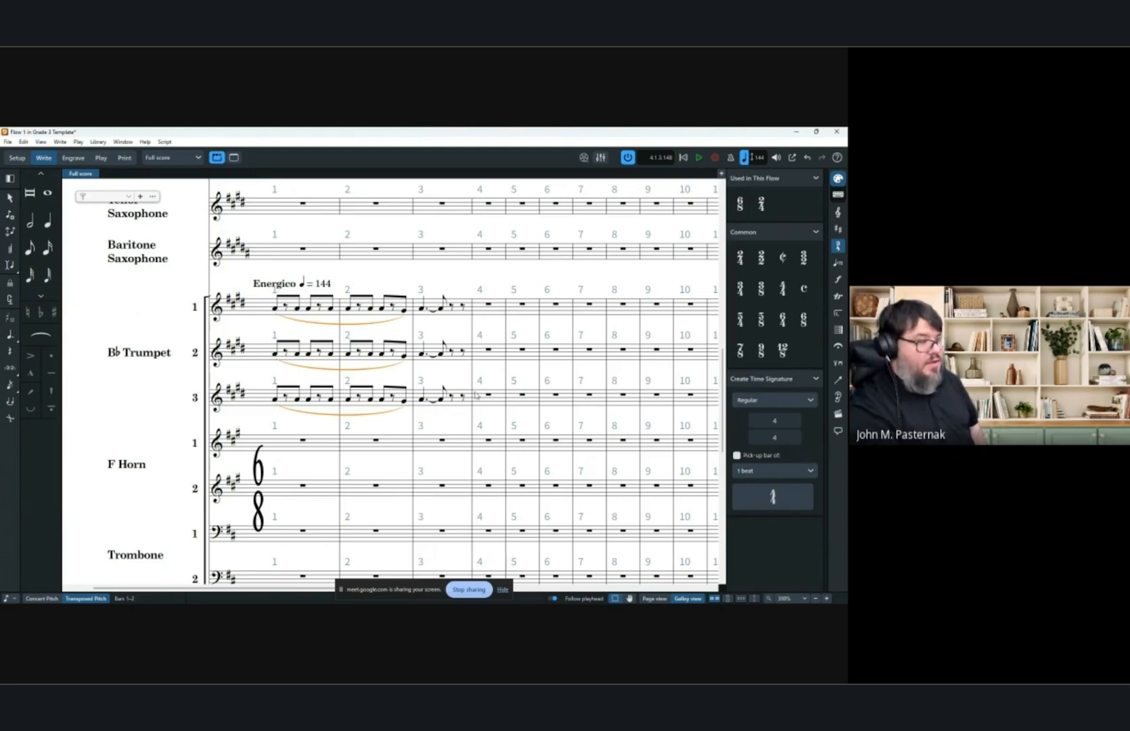
{"action": "key", "text": "ctrl+z"}
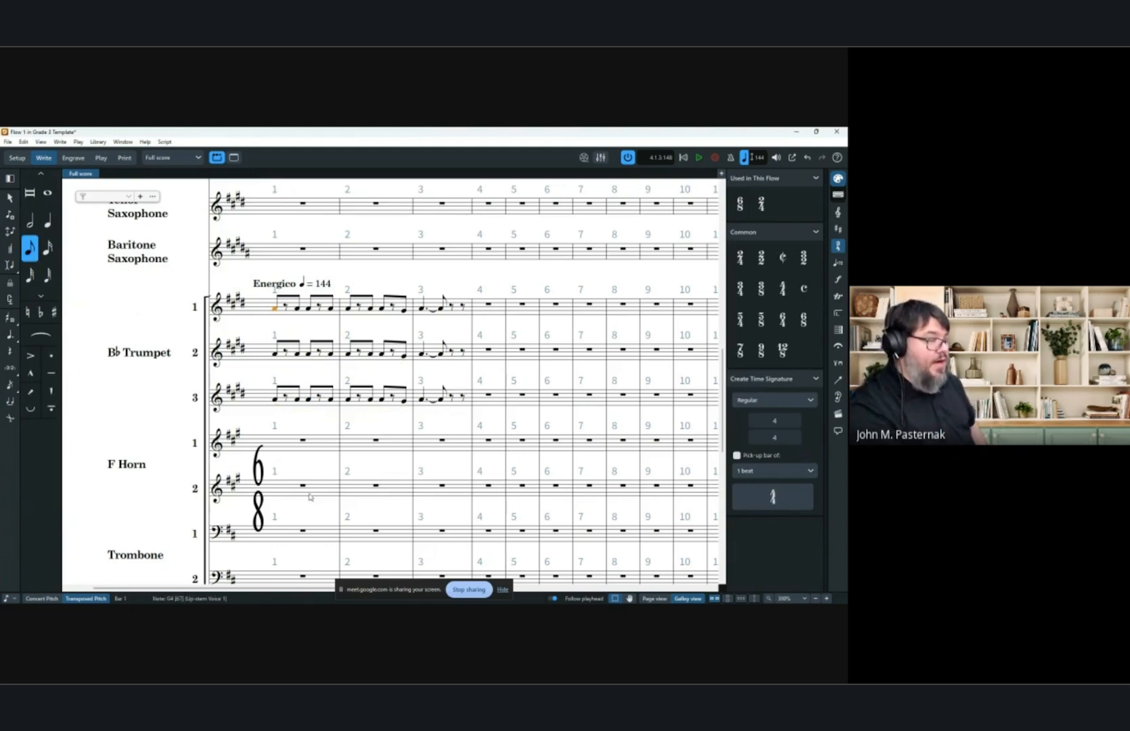
Add a Trumpet (B Flat) 1 cue to Horn 1 across bars 1 to 3.
{"action": "left_click", "coordinate": [304, 442]}
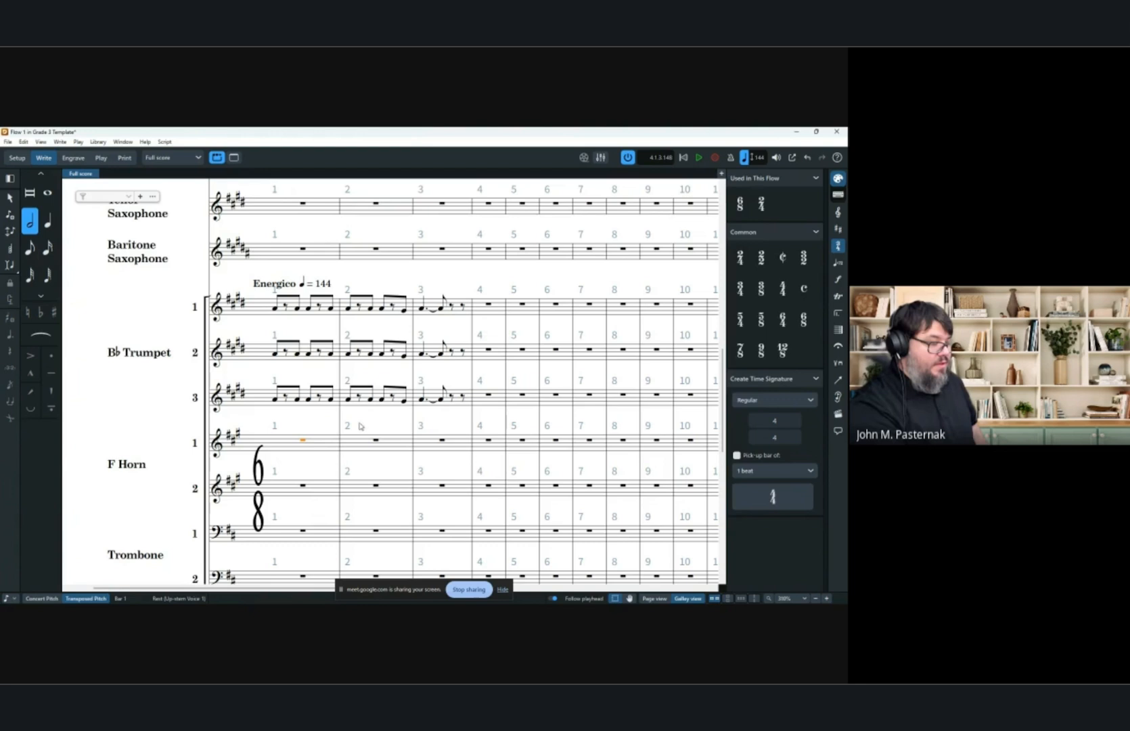
{"action": "left_click", "coordinate": [441, 443], "text": "shift"}
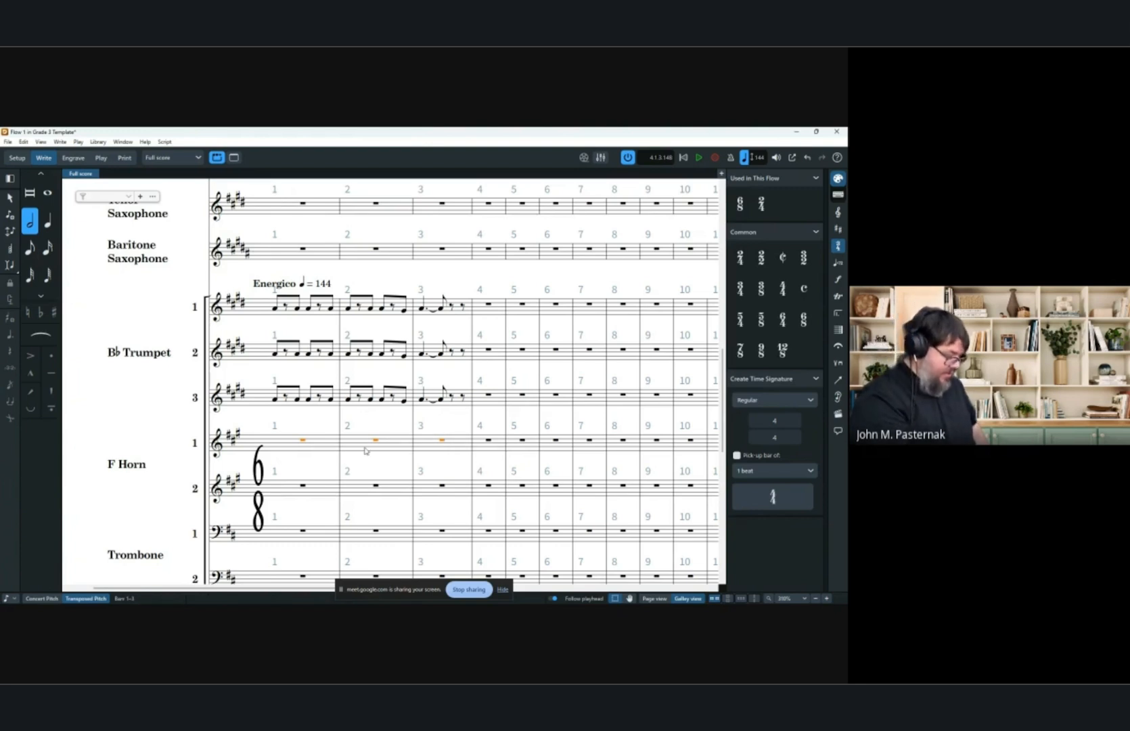
{"action": "key", "text": "shift+m"}
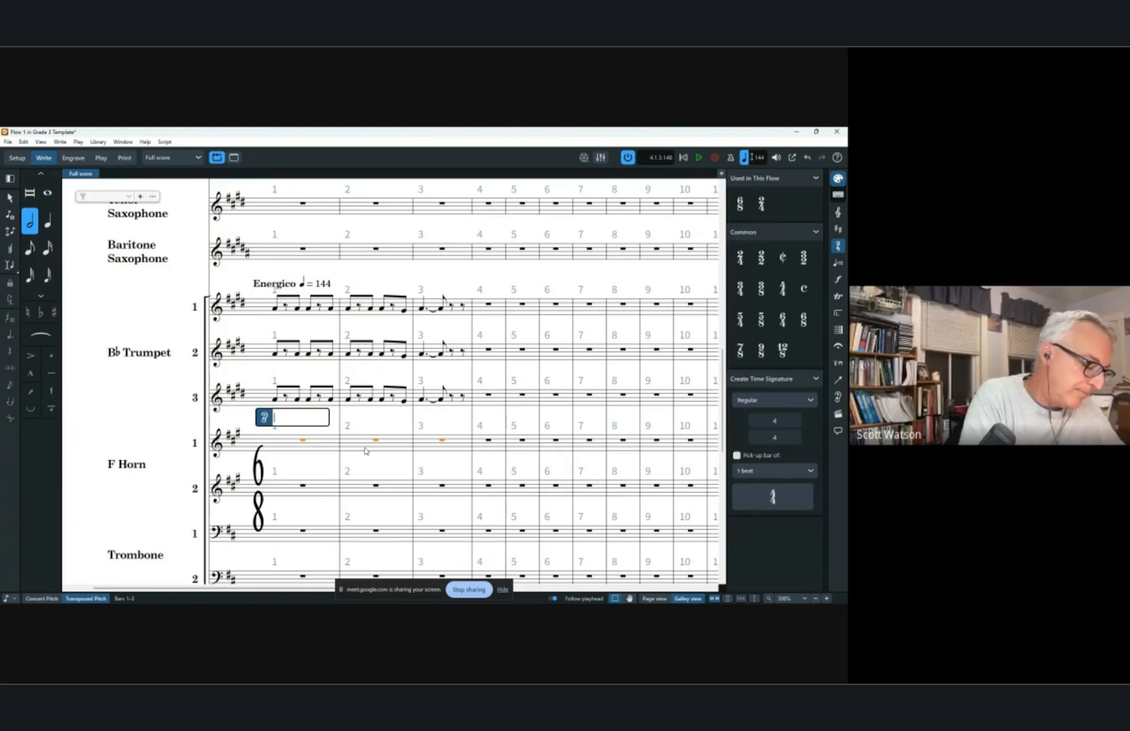
{"action": "type", "text": "tru"}
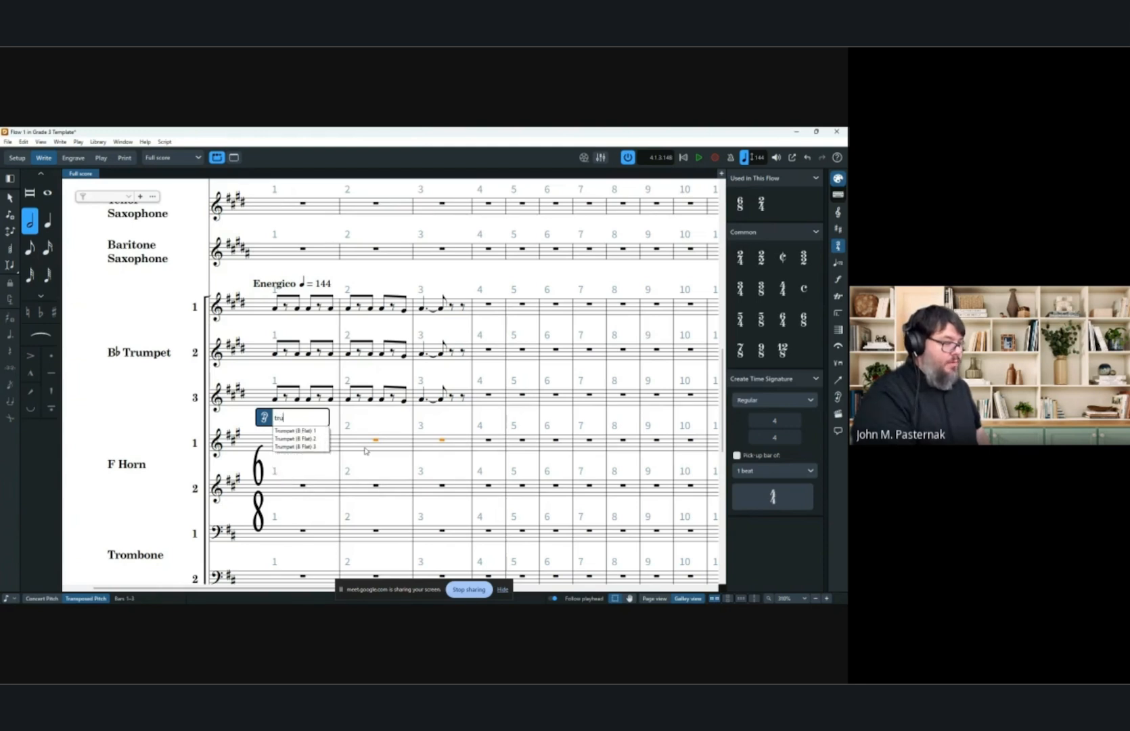
{"action": "key", "text": "Down"}
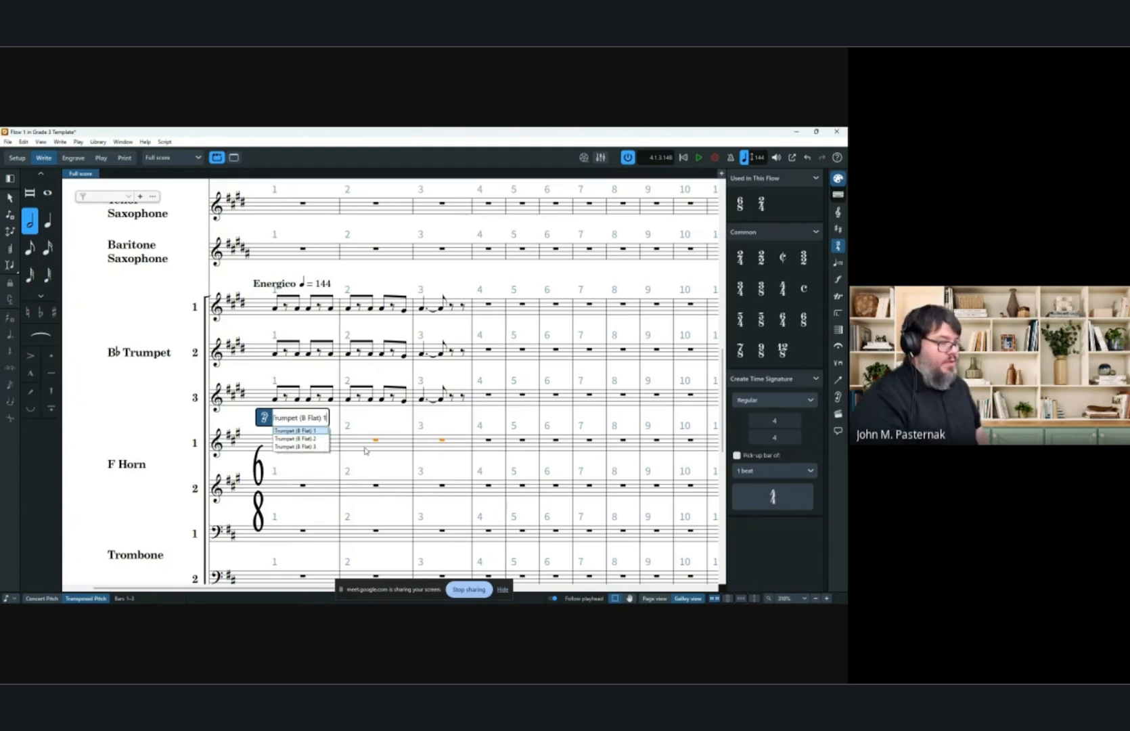
{"action": "key", "text": "Return"}
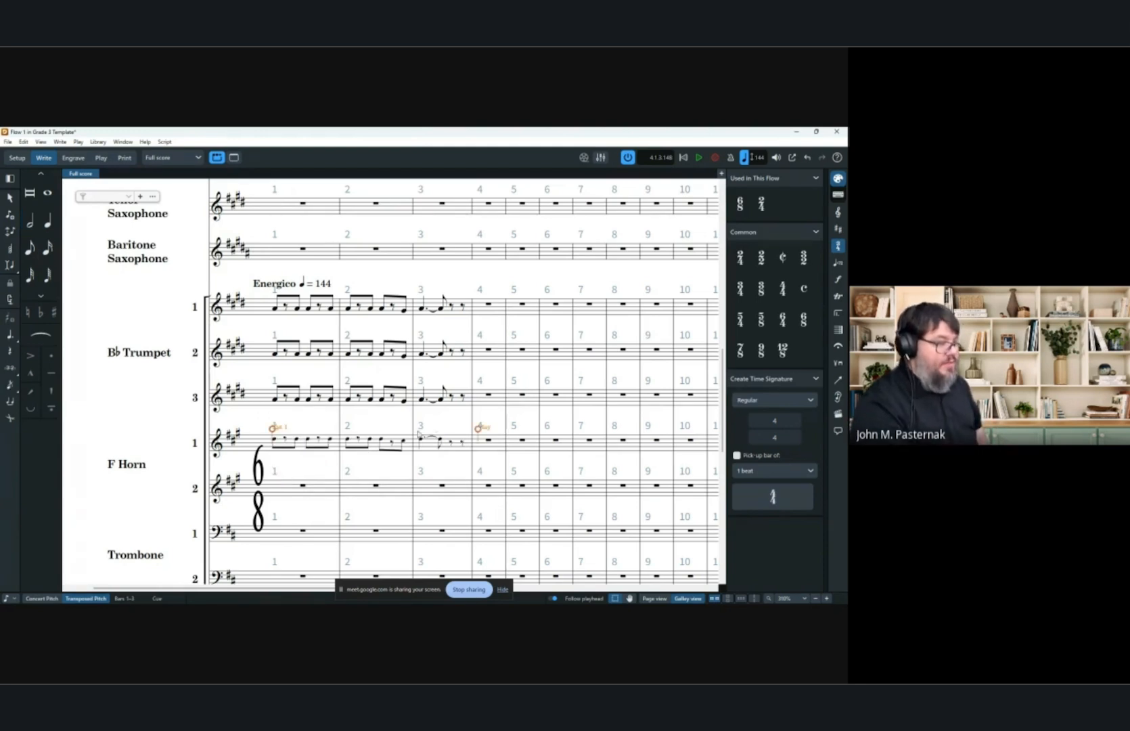
In Trumpet 1, slur the last note of bar 1 into bar 2 and add an accent to it.
{"action": "left_click", "coordinate": [330, 310]}
{"action": "left_click_drag", "start_coordinate": [332, 314], "coordinate": [334, 320]}
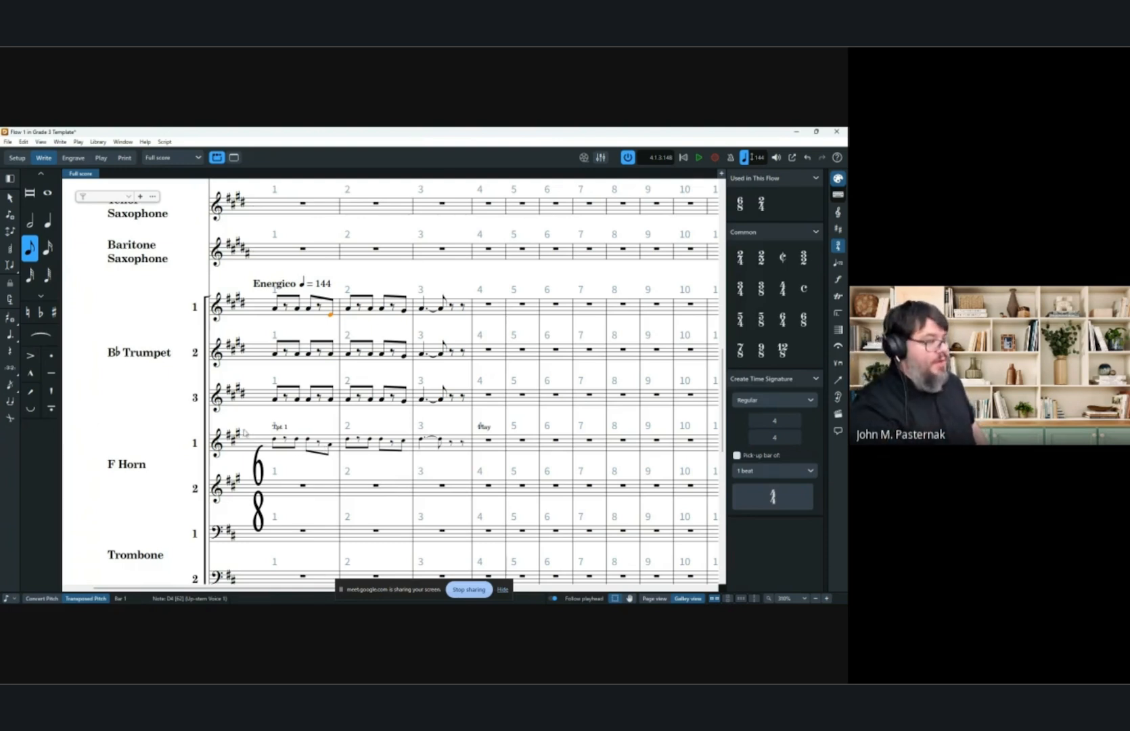
{"action": "key", "text": "s"}
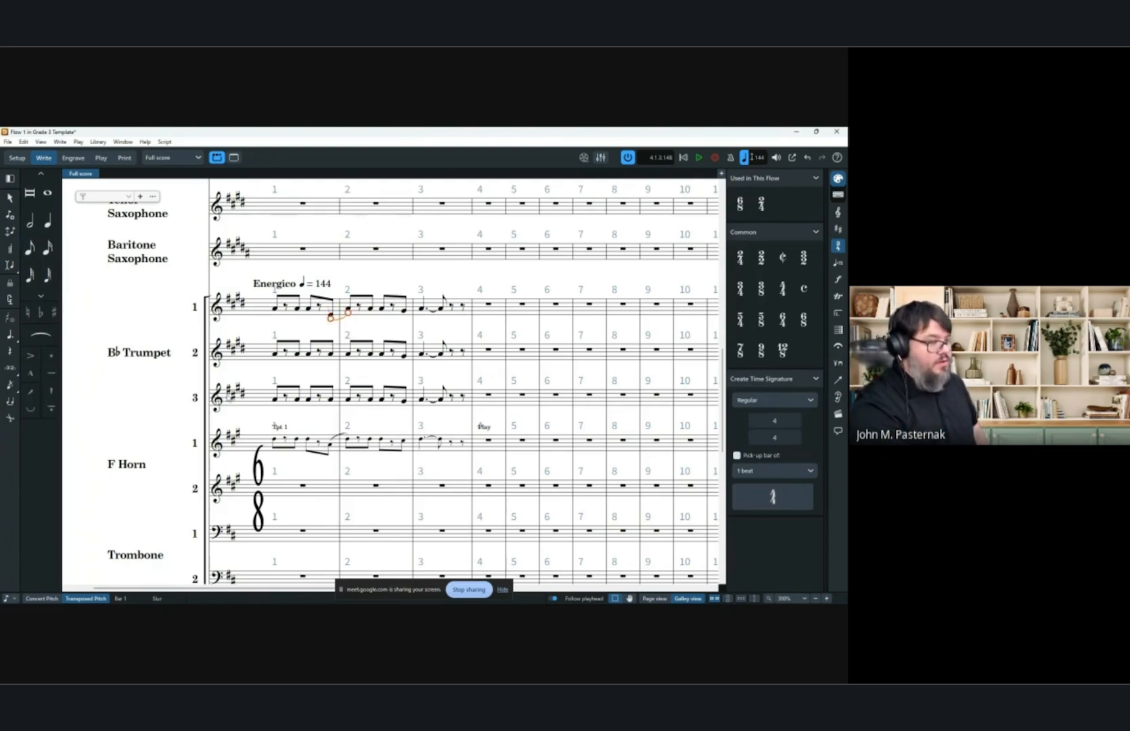
{"action": "left_click", "coordinate": [295, 301]}
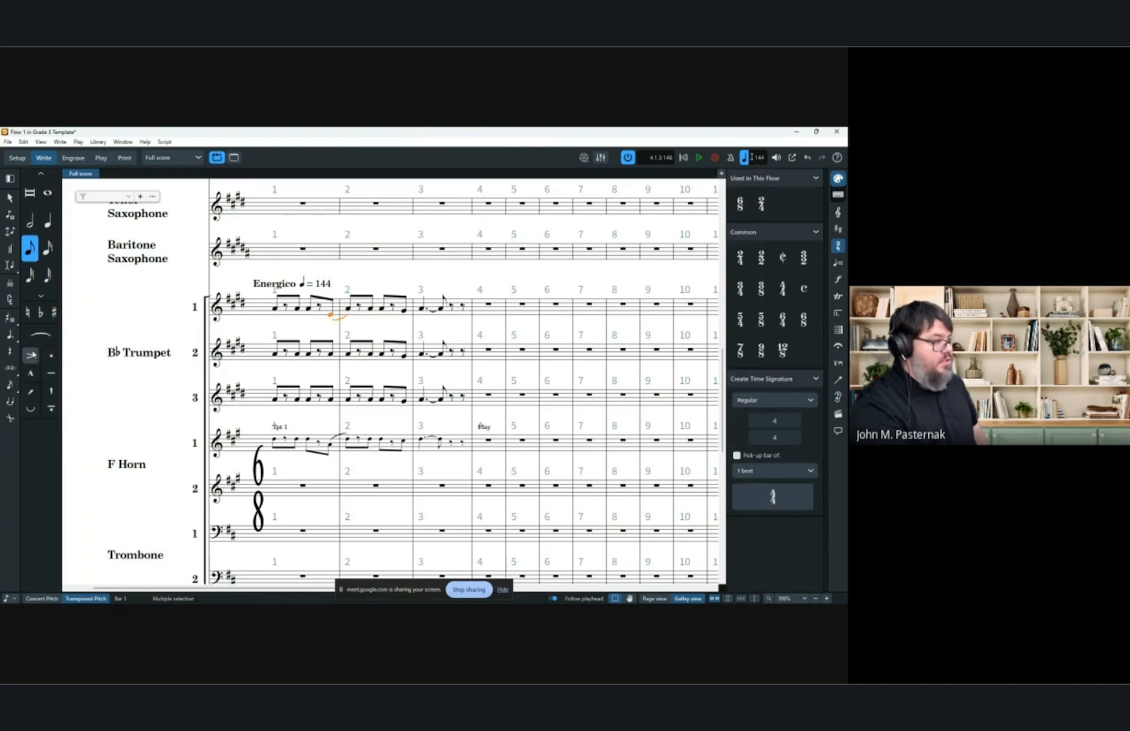
{"action": "left_click", "coordinate": [30, 355]}
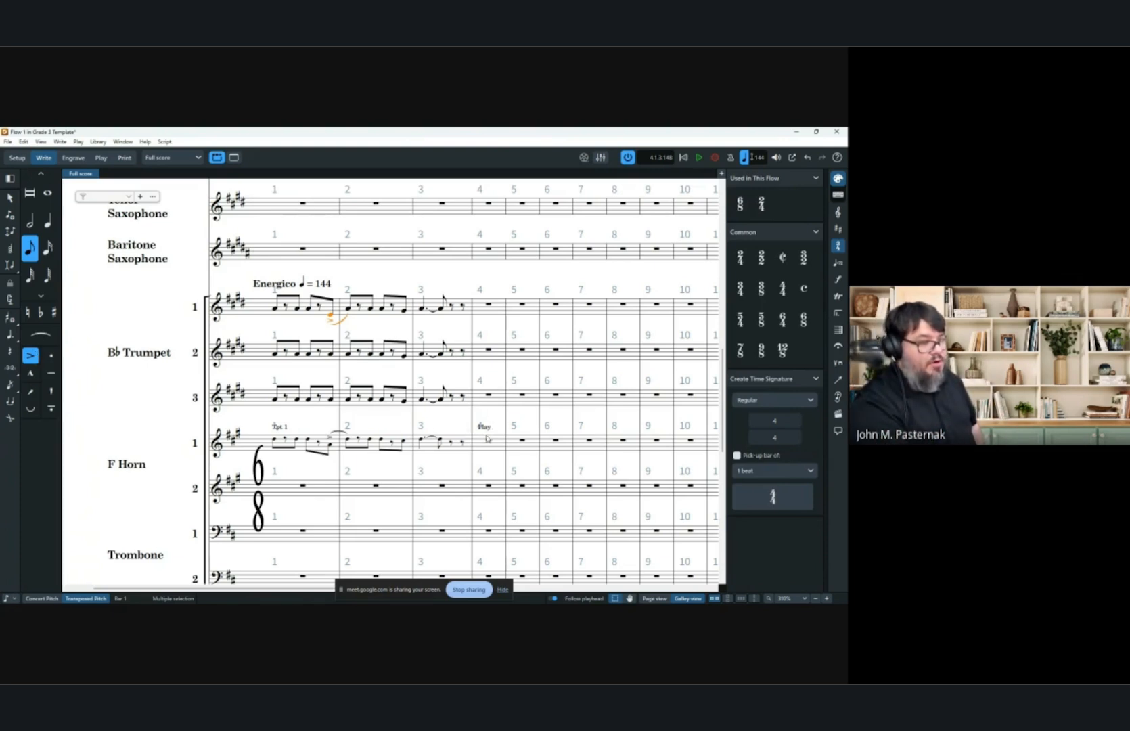
Delete the trumpet cue from Horn 1.
{"action": "left_click", "coordinate": [478, 430]}
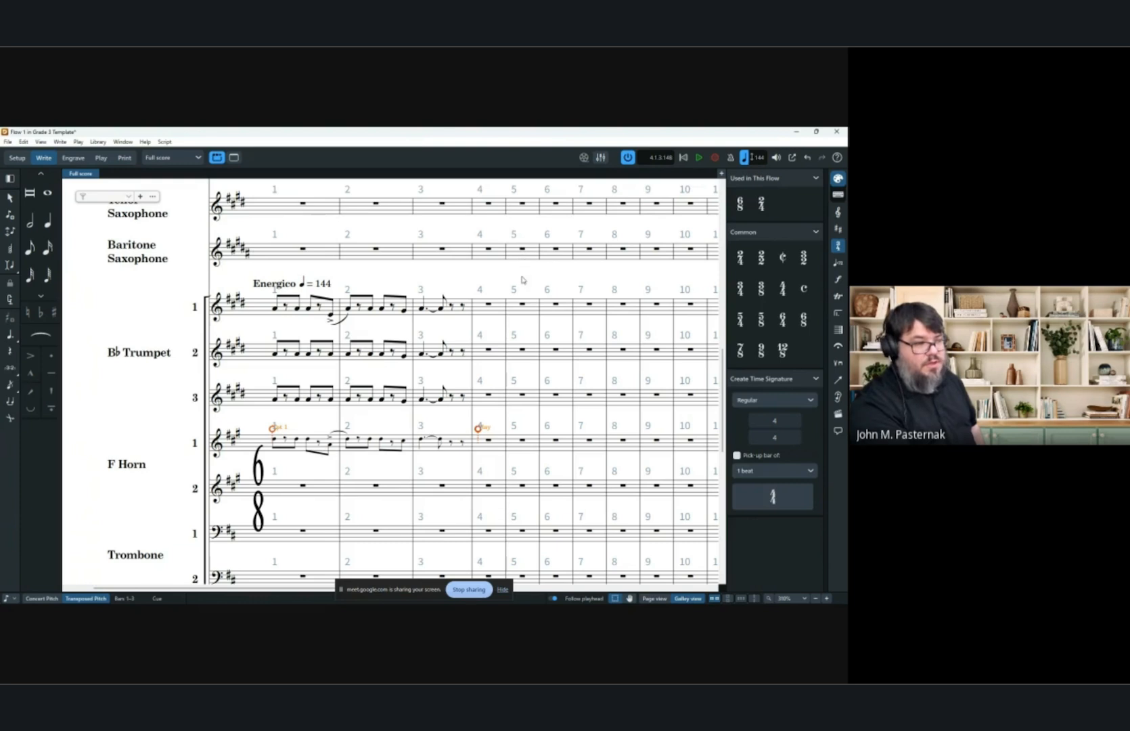
{"action": "left_click", "coordinate": [524, 281]}
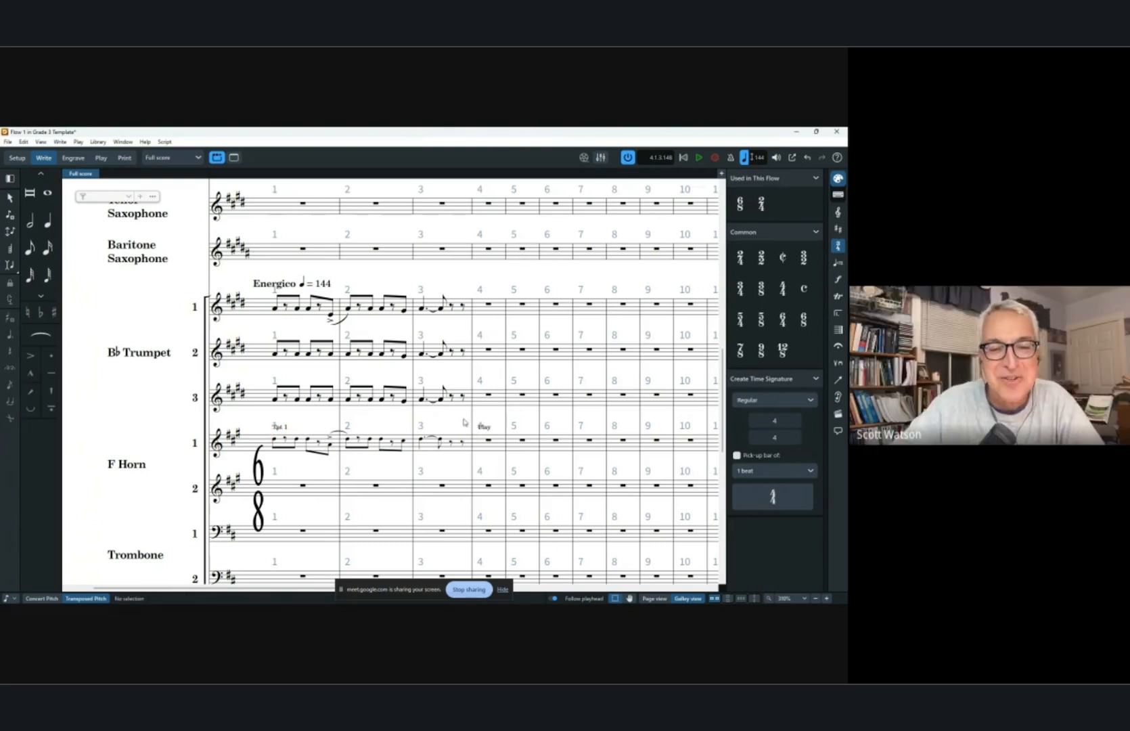
{"action": "left_click", "coordinate": [271, 428]}
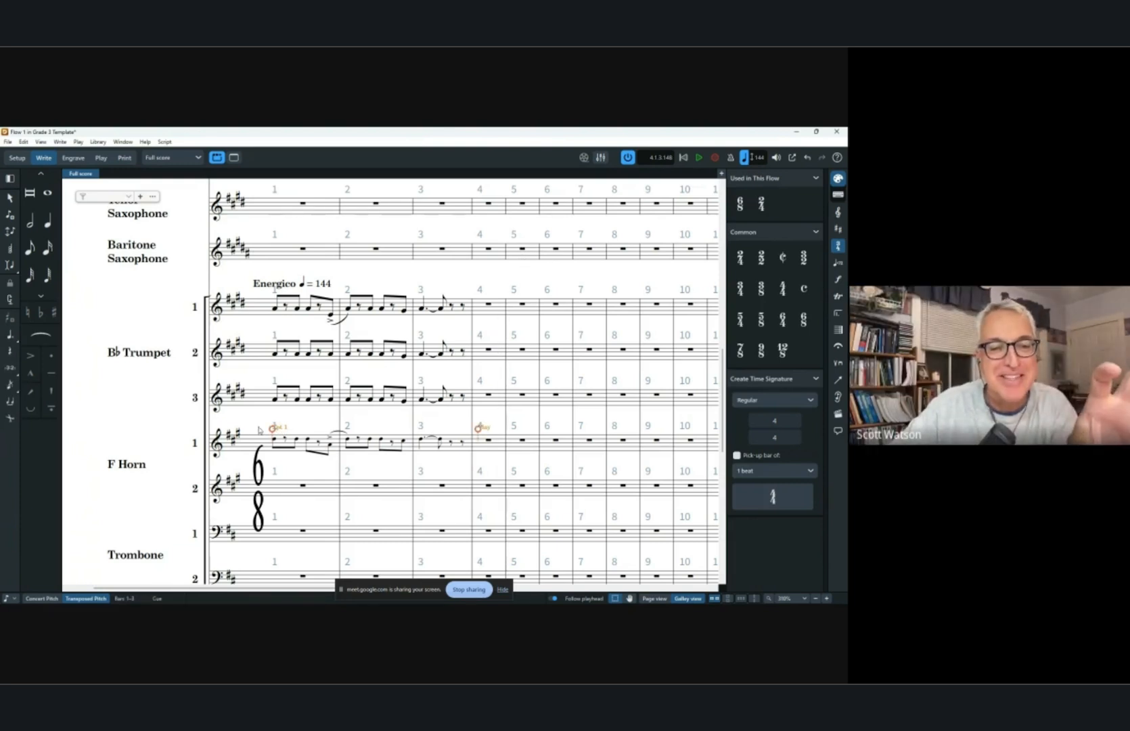
{"action": "key", "text": "Delete"}
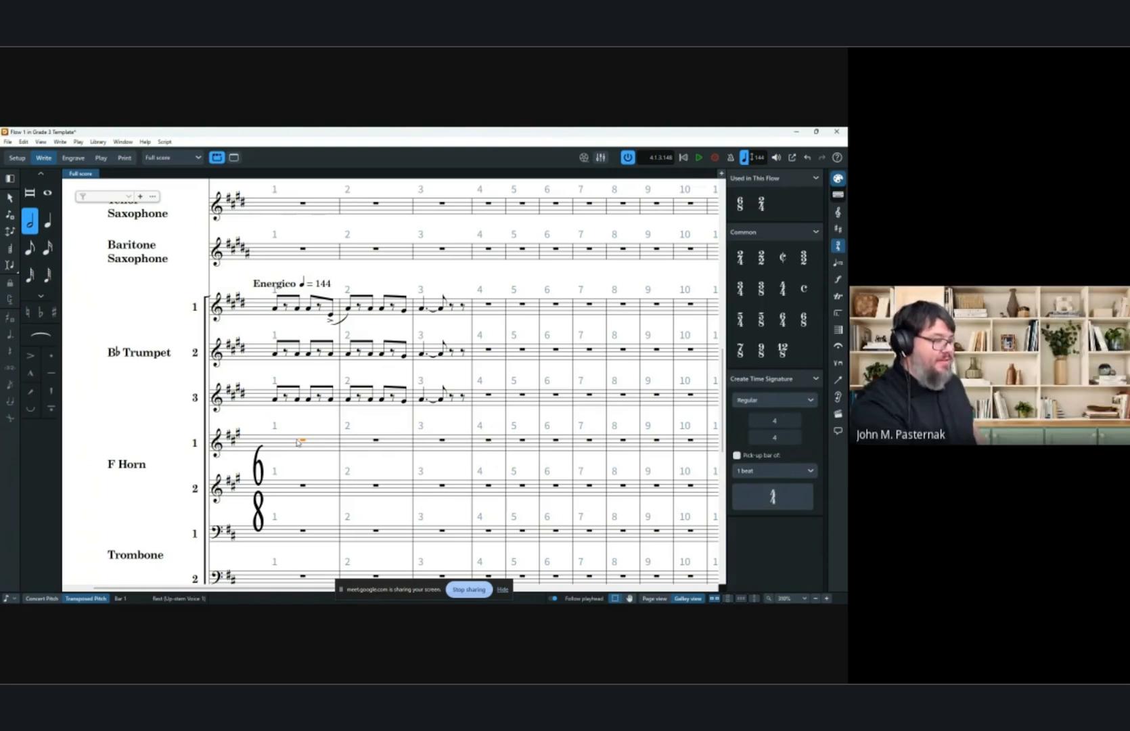
Add a Trumpet (B Flat) 1 cue to Horn 1 across bars 1 to 3.
{"action": "left_click", "coordinate": [444, 443], "text": "shift"}
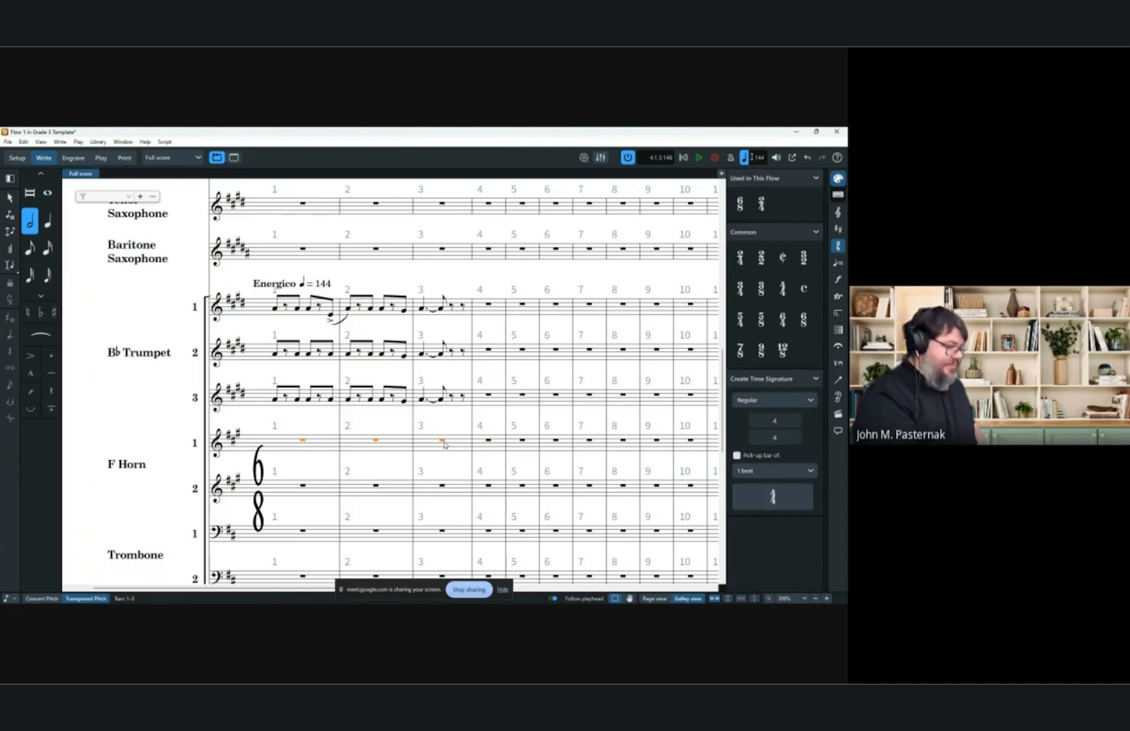
{"action": "key", "text": "shift+m"}
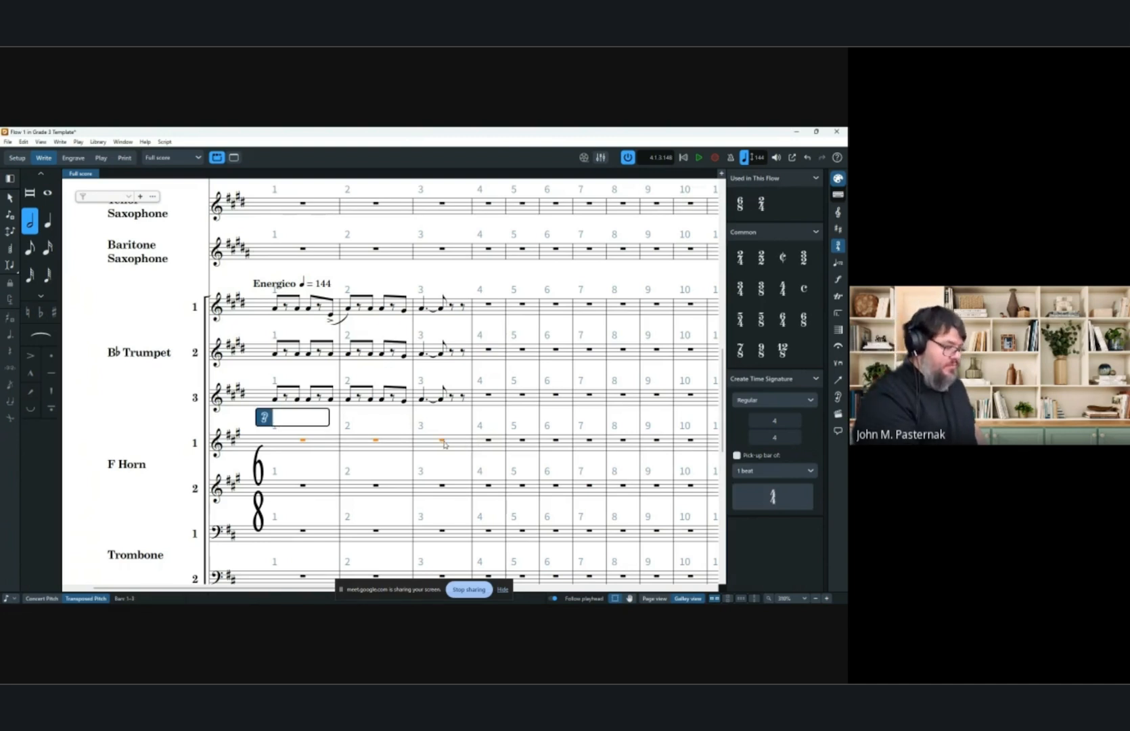
{"action": "type", "text": "tru"}
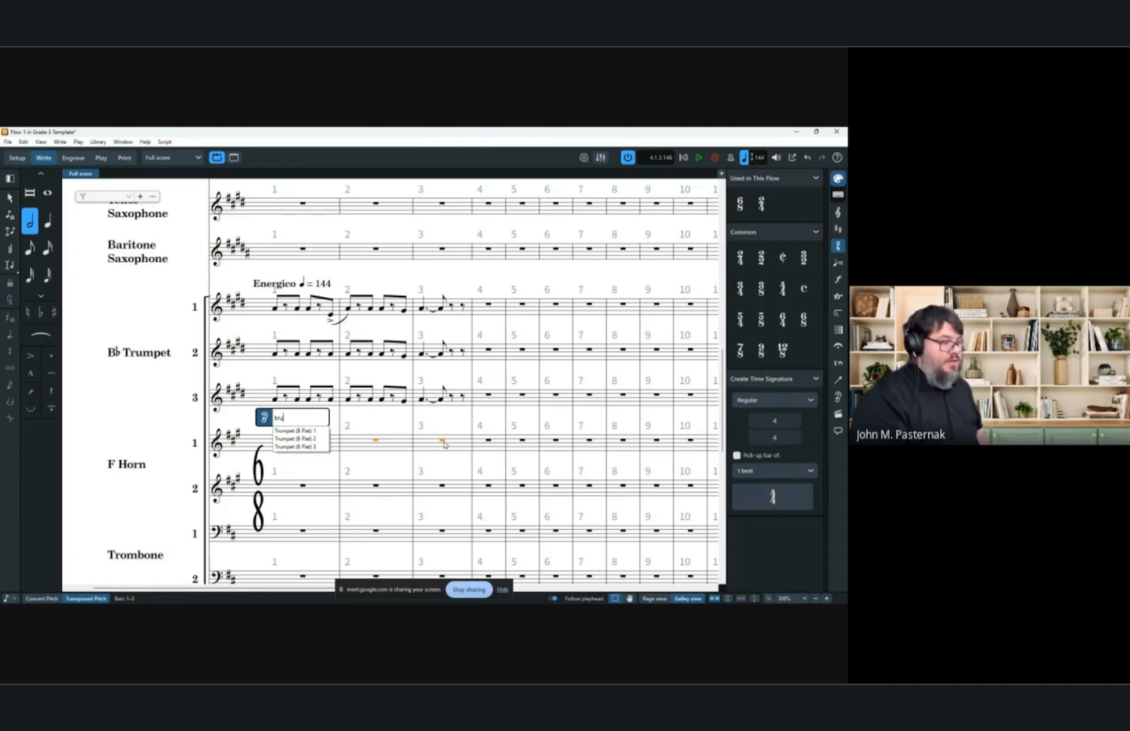
{"action": "key", "text": "Down"}
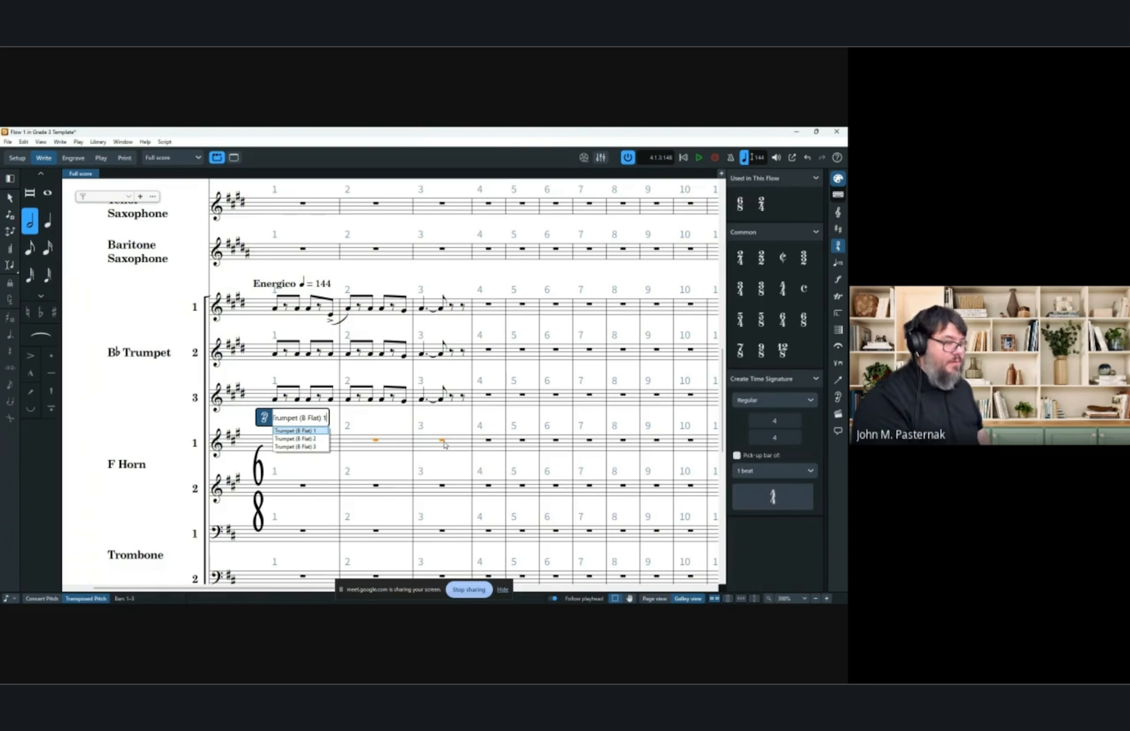
{"action": "key", "text": "Return"}
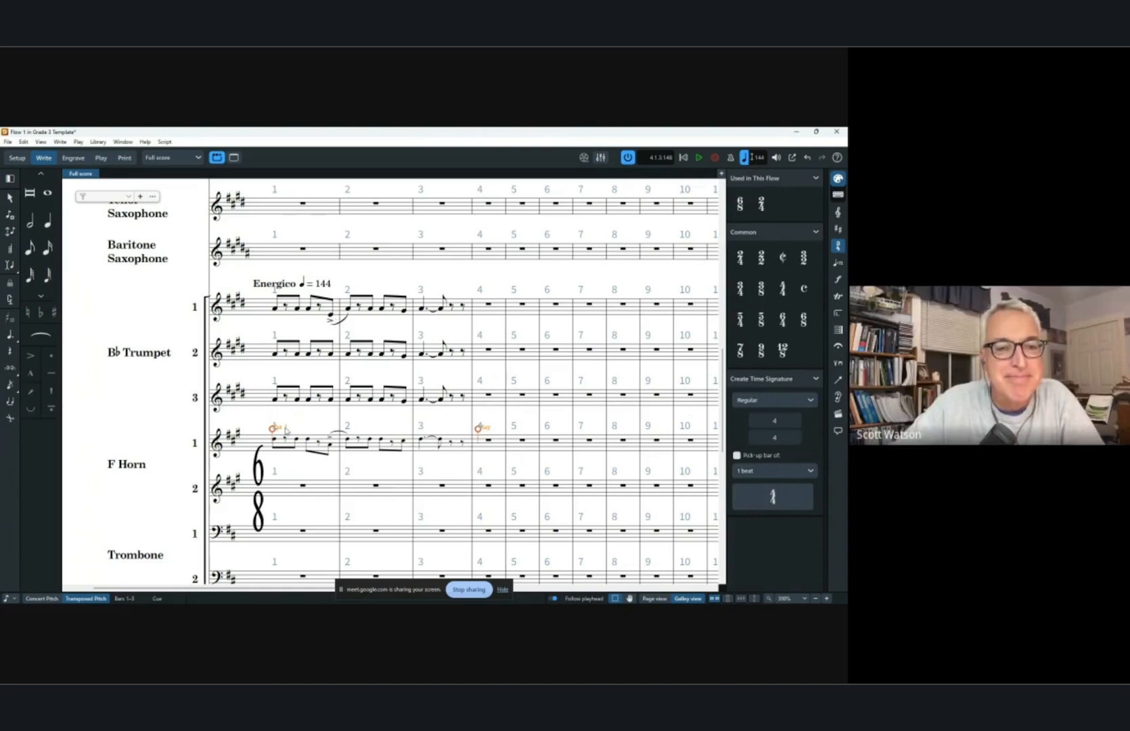
Add a Trumpet (B Flat) 2 cue to Horn 2 across bars 1 to 3.
{"action": "left_click", "coordinate": [301, 486]}
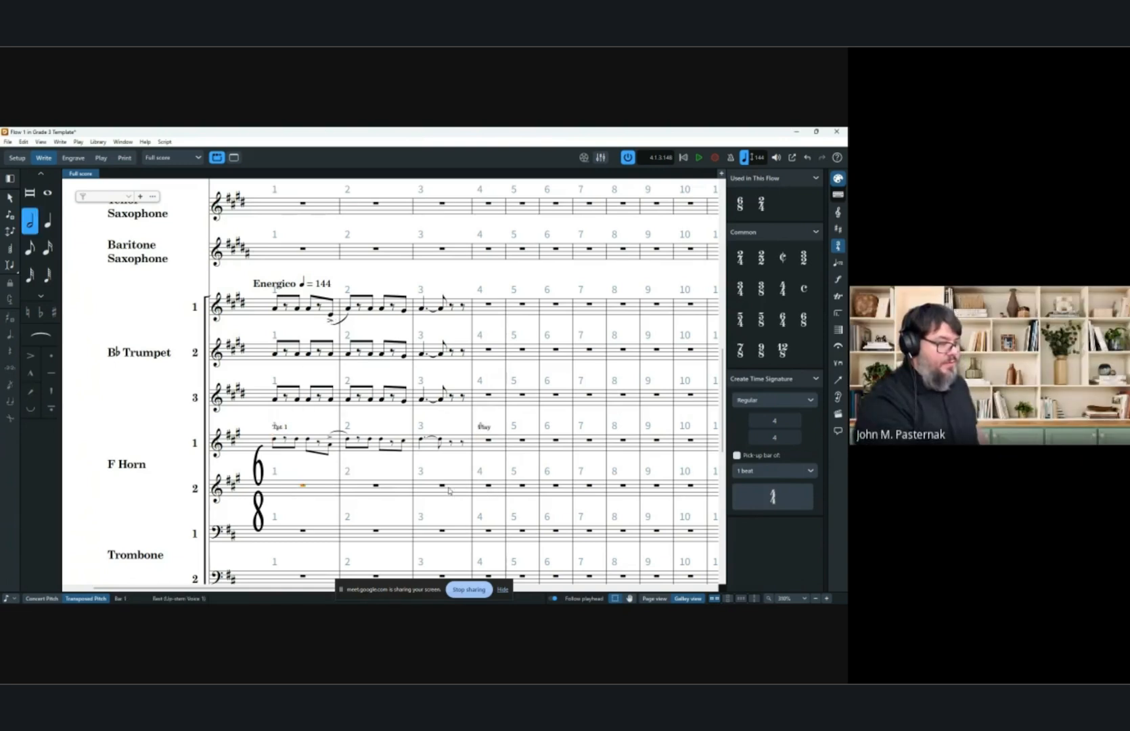
{"action": "left_click", "coordinate": [444, 486], "text": "shift"}
{"action": "key", "text": "shift+m"}
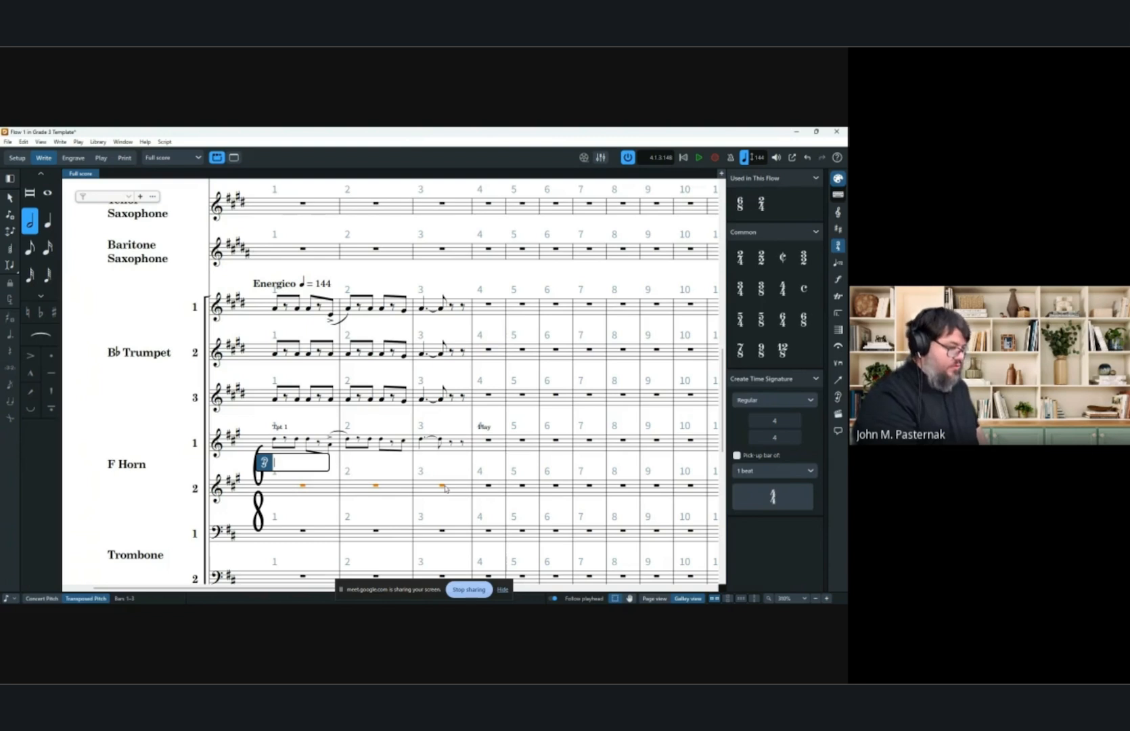
{"action": "type", "text": "tru"}
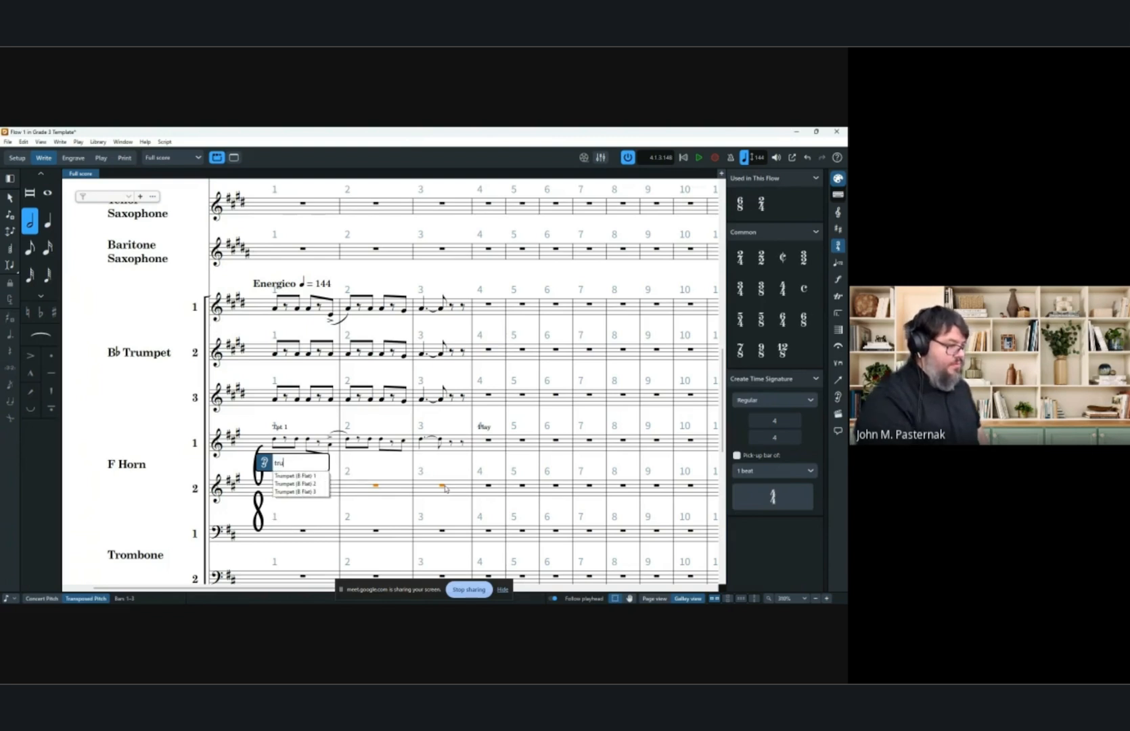
{"action": "key", "text": "Down"}
{"action": "key", "text": "Down"}
{"action": "key", "text": "Return"}
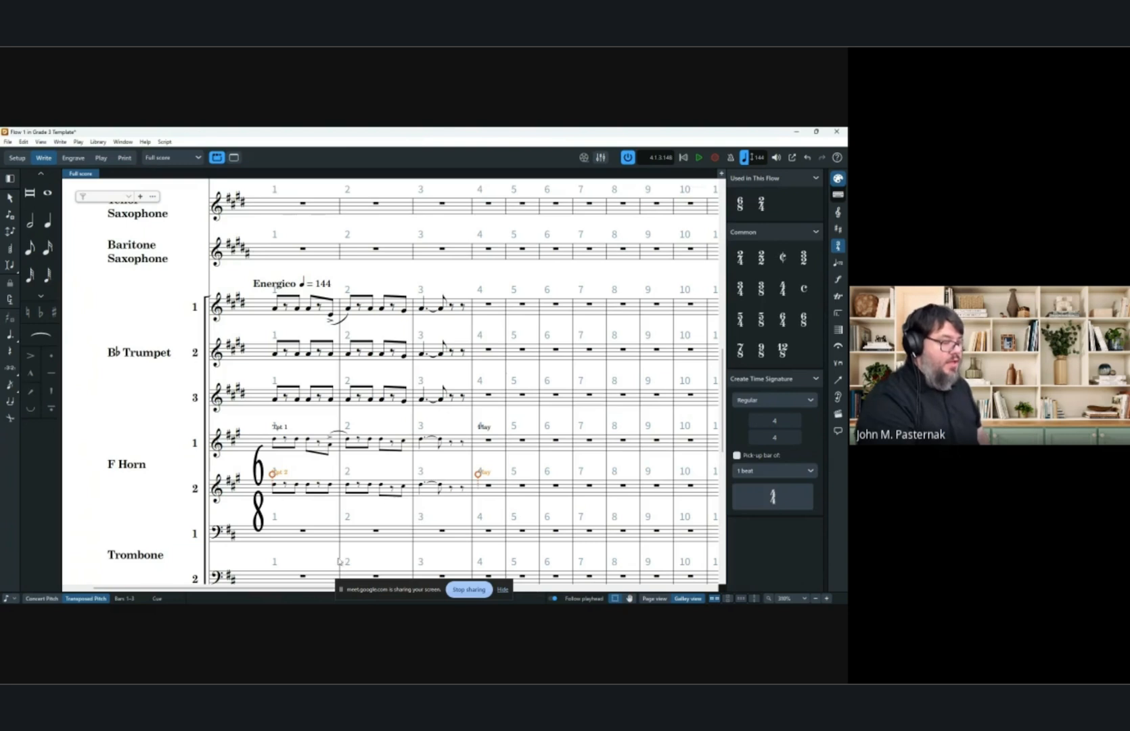
Enable the Horn 2 cue's octave shift property and set it to -1.
{"action": "left_click", "coordinate": [311, 600]}
{"action": "scroll", "coordinate": [357, 350], "scroll_direction": "down", "scroll_amount": 2}
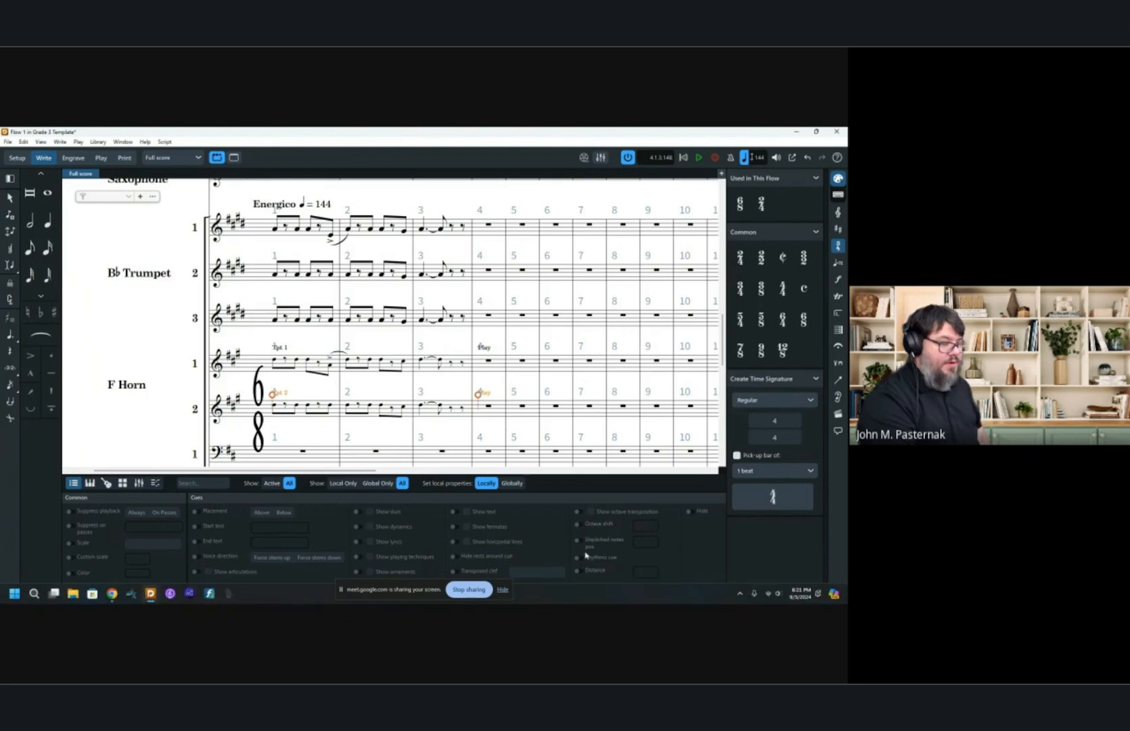
{"action": "left_click", "coordinate": [579, 523]}
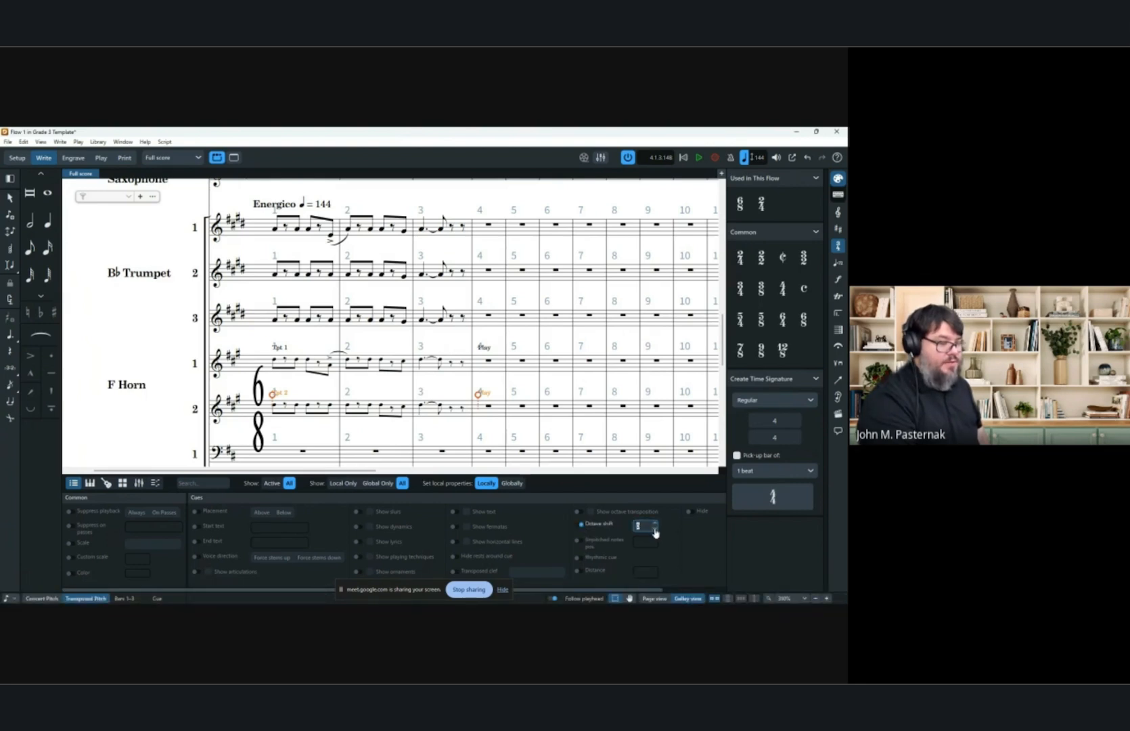
{"action": "left_click", "coordinate": [655, 533]}
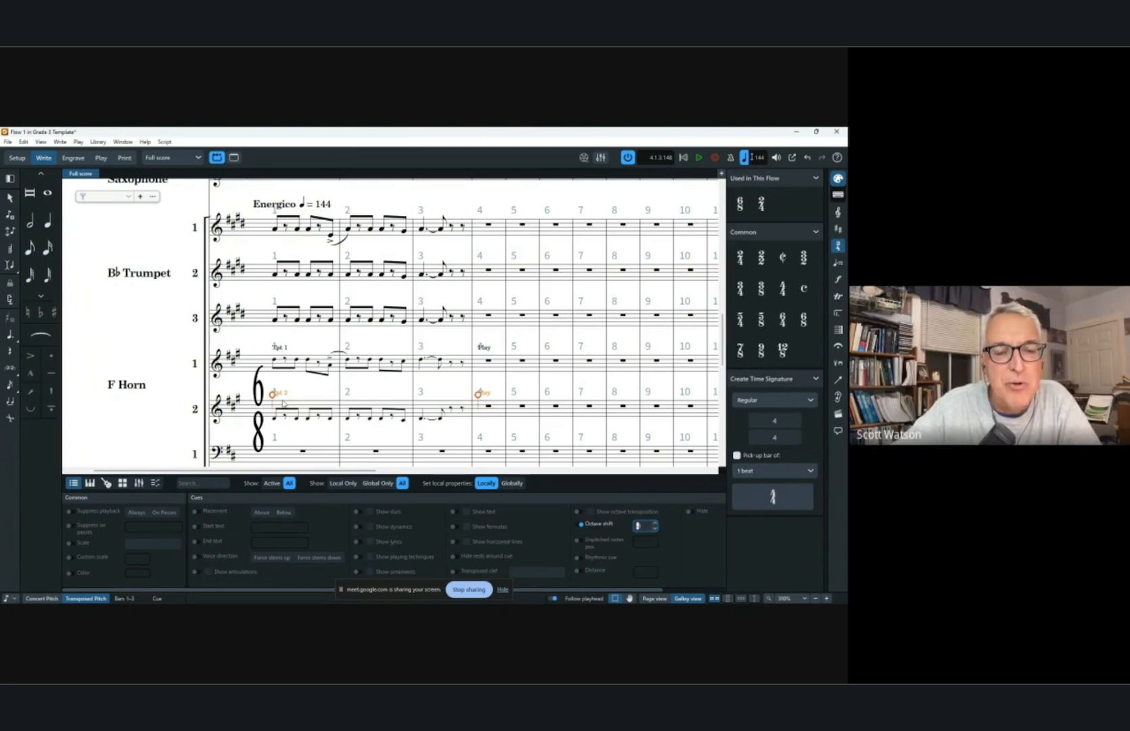
{"action": "left_click", "coordinate": [299, 421]}
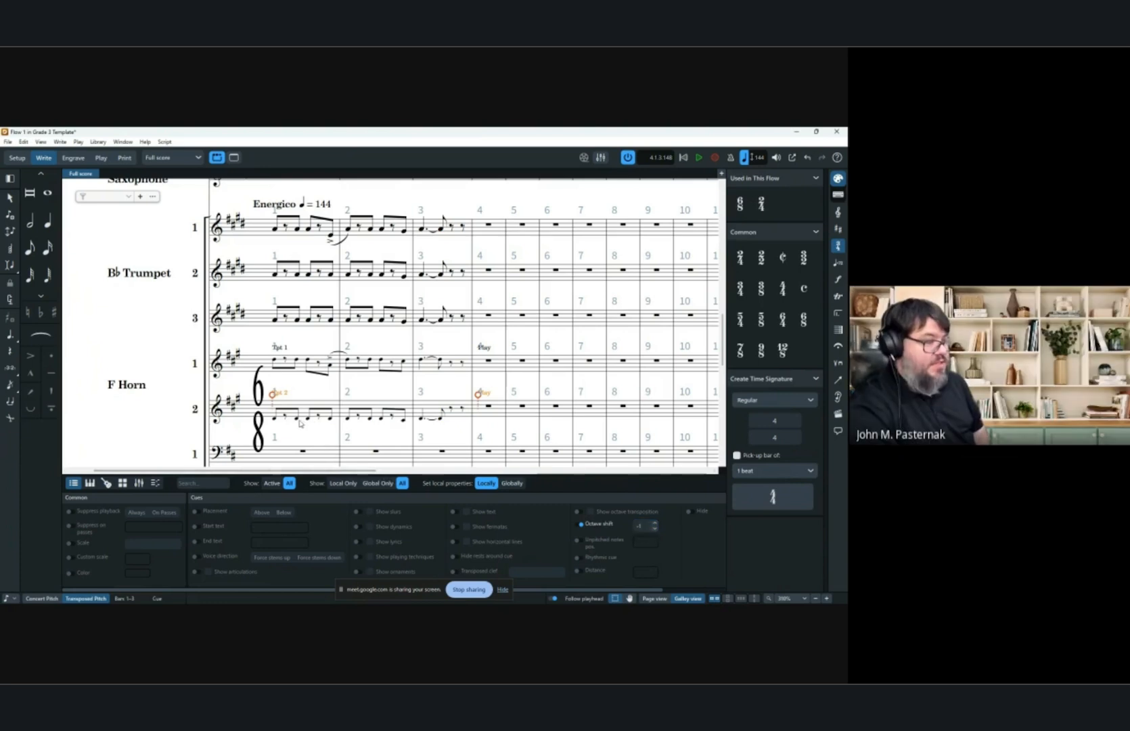
{"action": "double_click", "coordinate": [301, 421]}
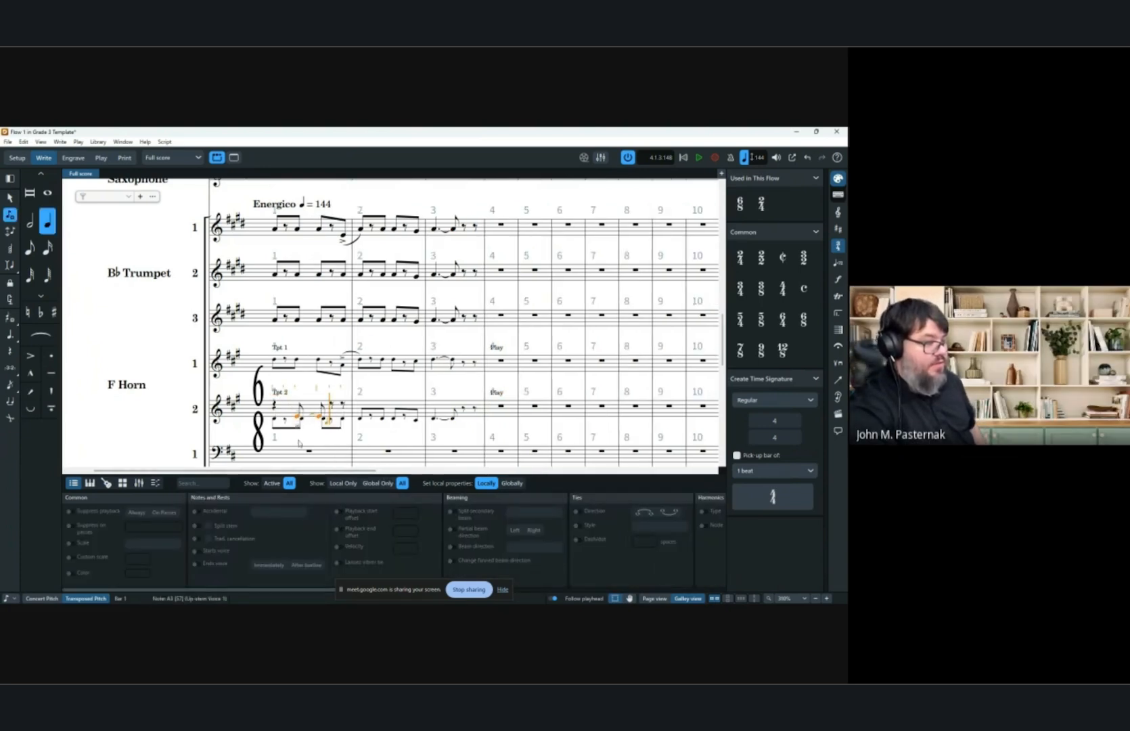
{"action": "left_click", "coordinate": [382, 406]}
{"action": "left_click", "coordinate": [443, 409]}
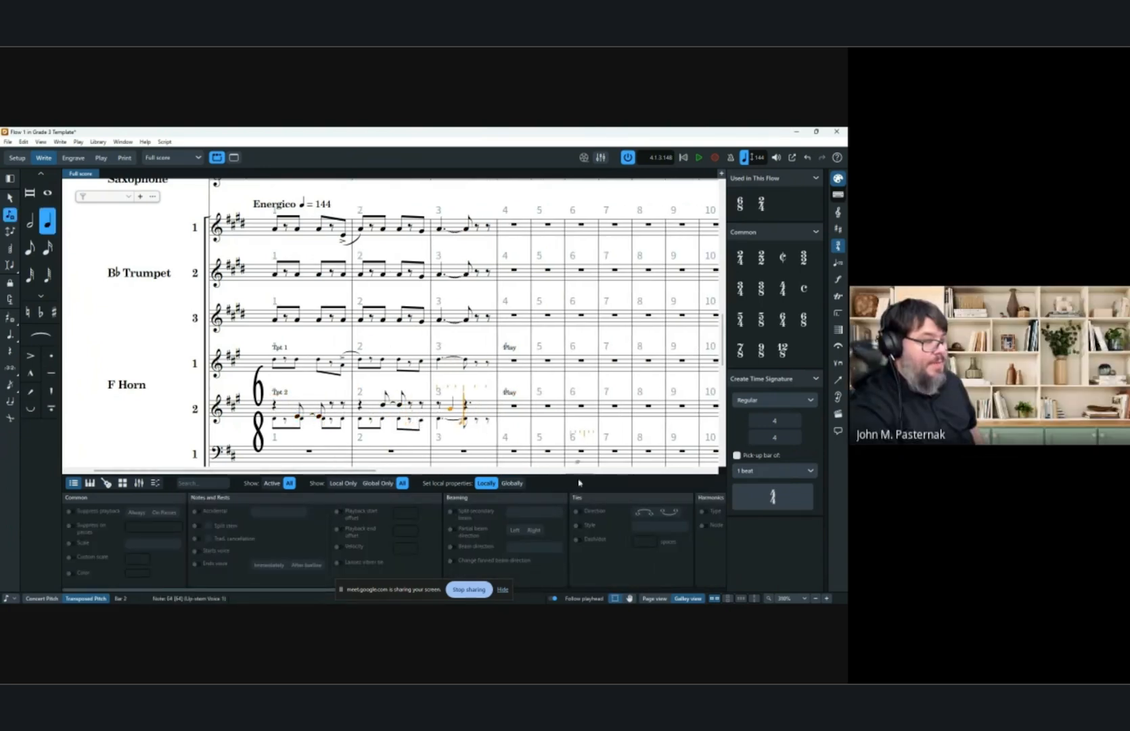
{"action": "key", "text": "ctrl+z"}
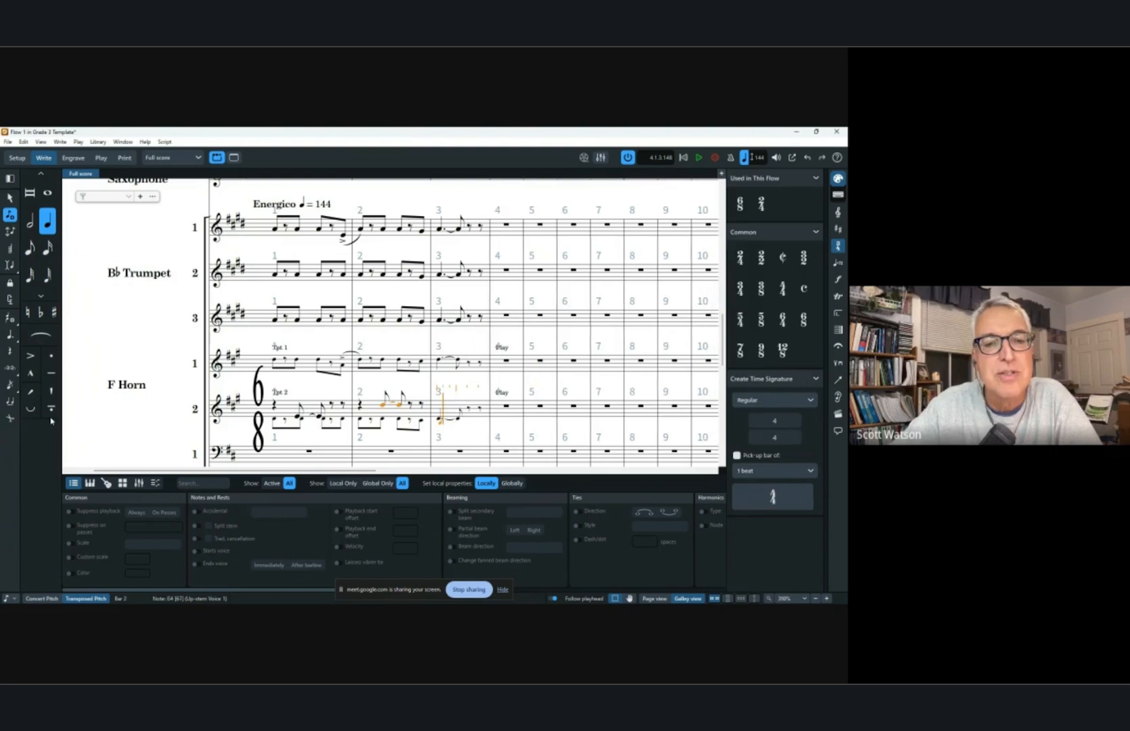
{"action": "key", "text": "ctrl+z"}
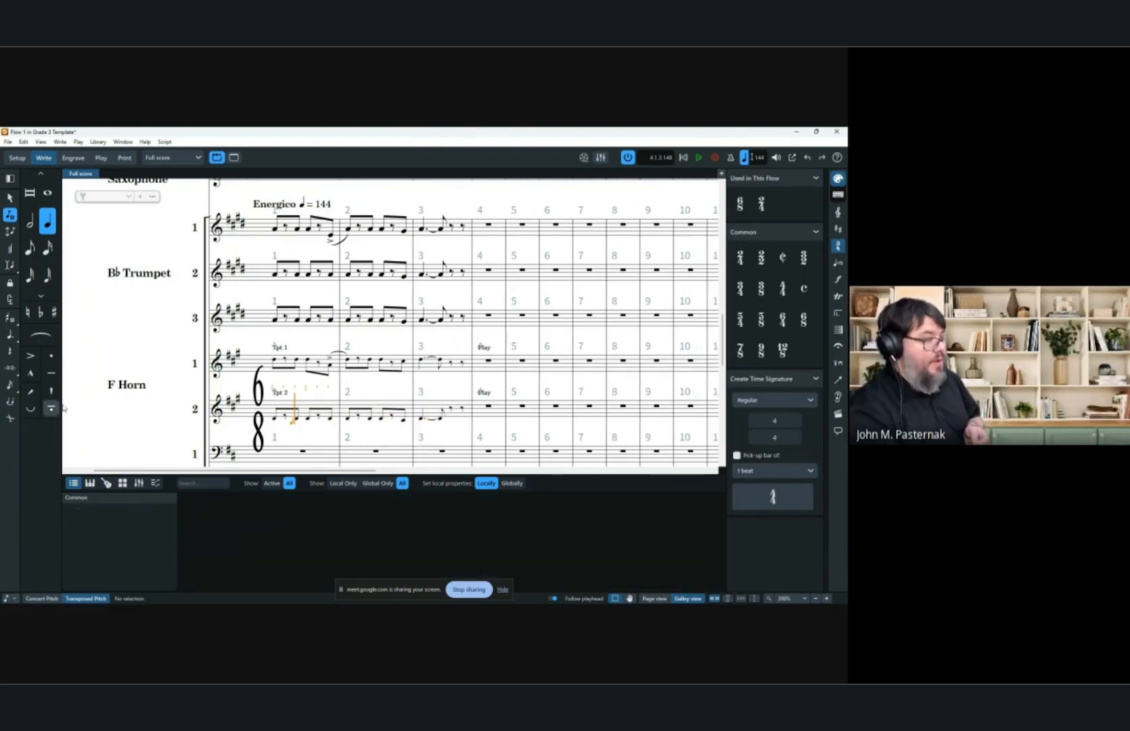
Shorten the Horn 2 cue so it ends at bar 2 and turn on its End text property.
{"action": "left_click", "coordinate": [277, 394]}
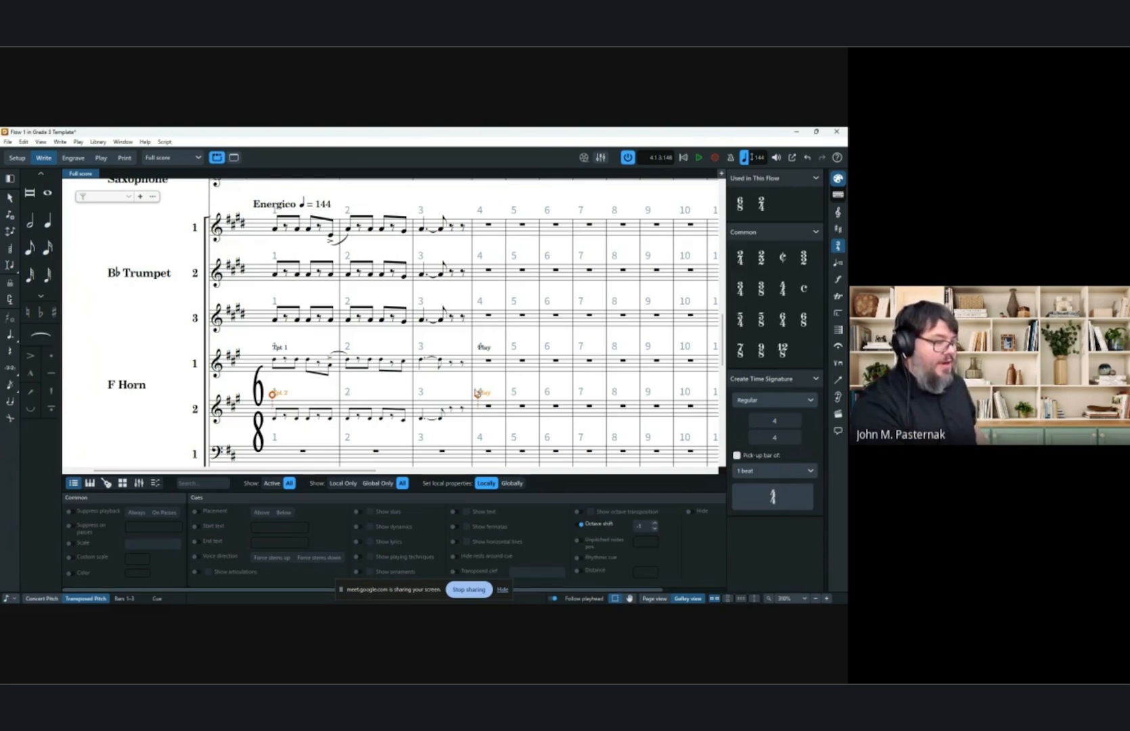
{"action": "left_click_drag", "start_coordinate": [464, 399], "coordinate": [343, 399]}
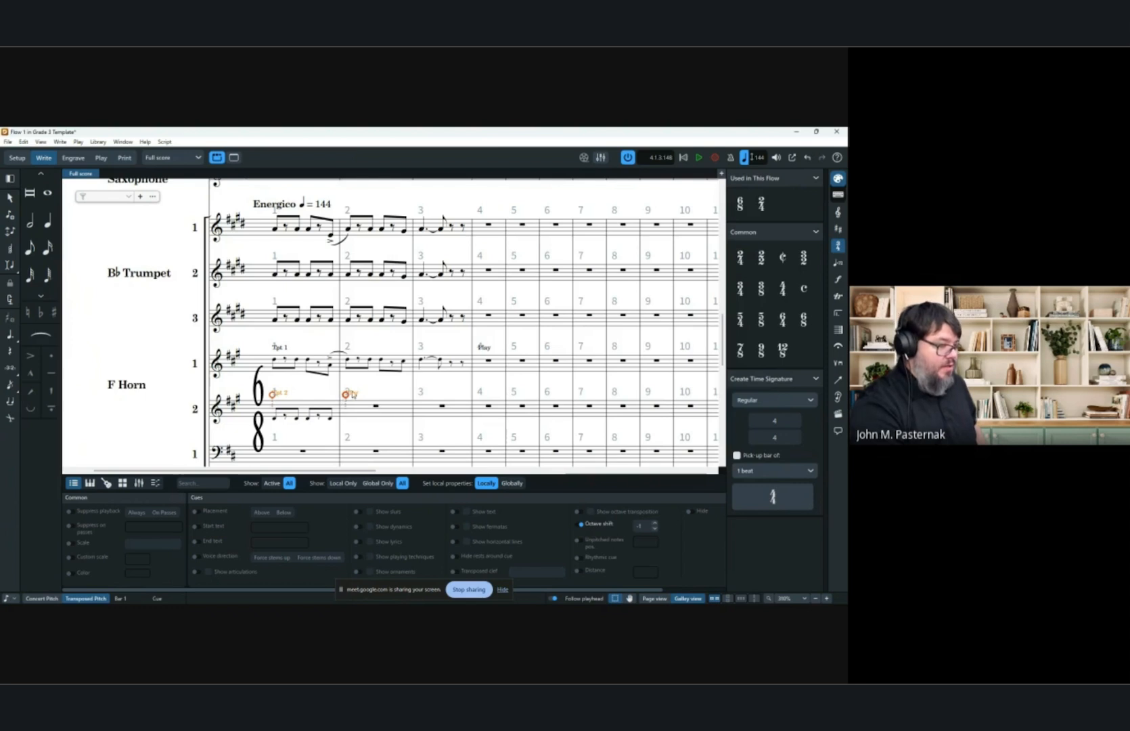
{"action": "left_click", "coordinate": [196, 542]}
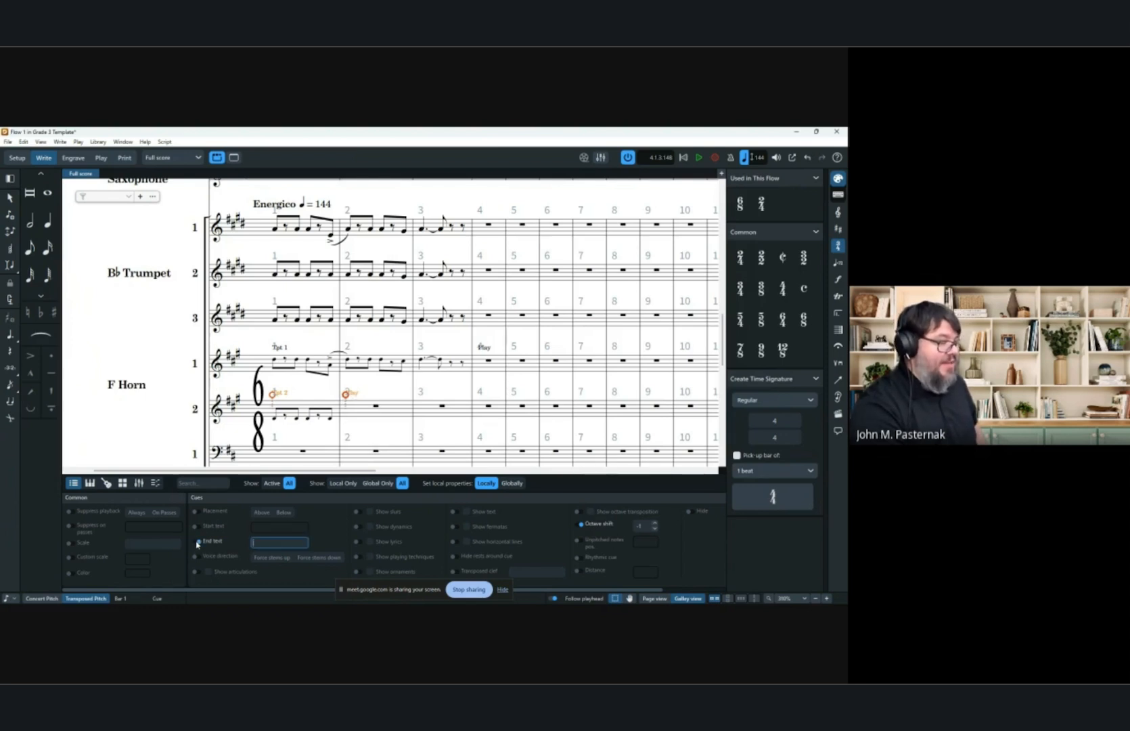
Add a Trumpet (B Flat) 2 cue to Horn 2 starting at bar 2 and turn on its Start text property.
{"action": "left_click", "coordinate": [377, 407]}
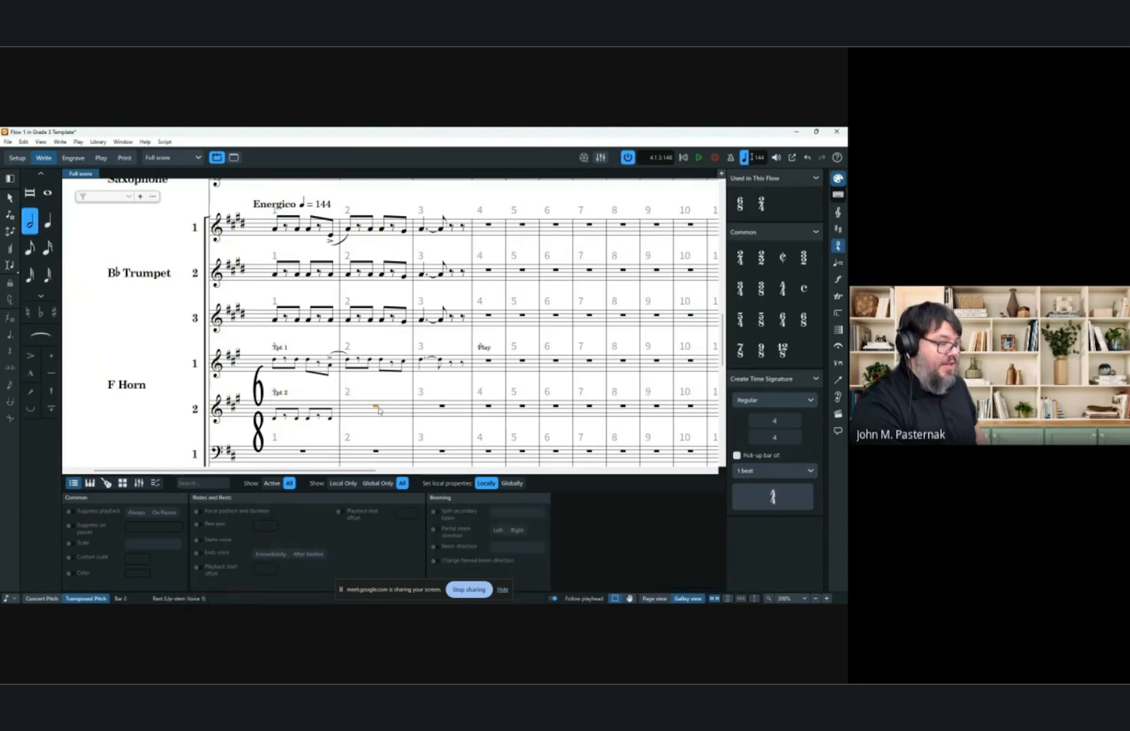
{"action": "key", "text": "shift+q"}
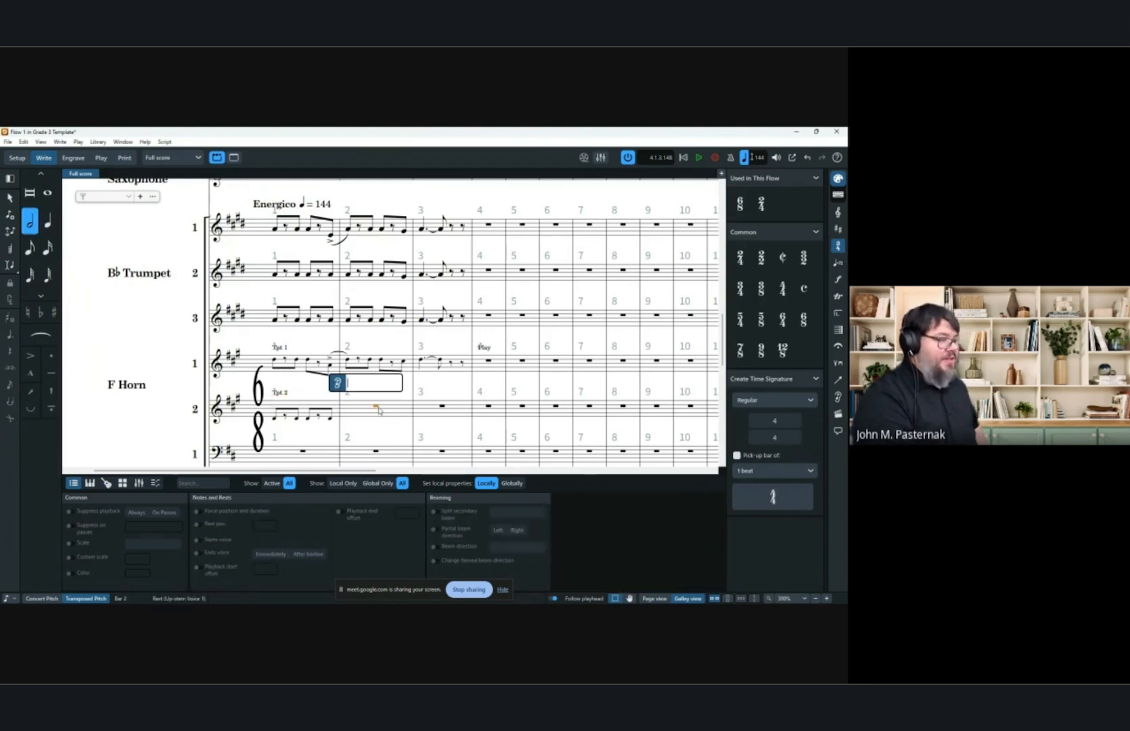
{"action": "type", "text": "trump"}
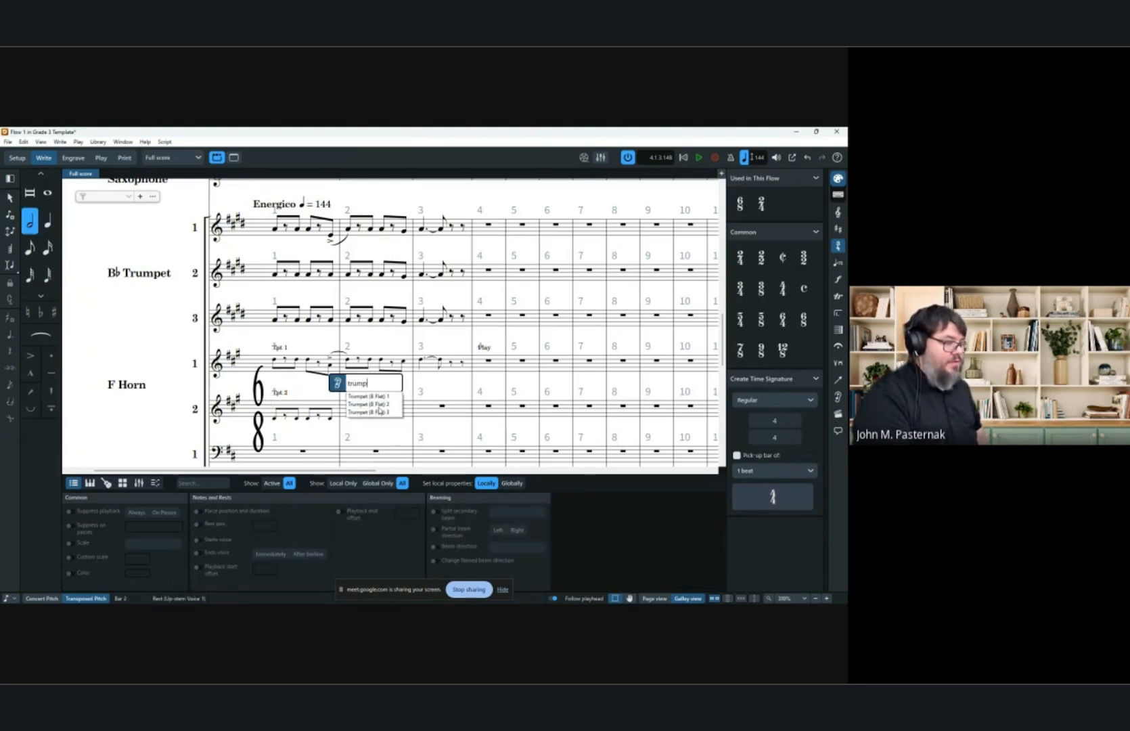
{"action": "key", "text": "Down"}
{"action": "key", "text": "Return"}
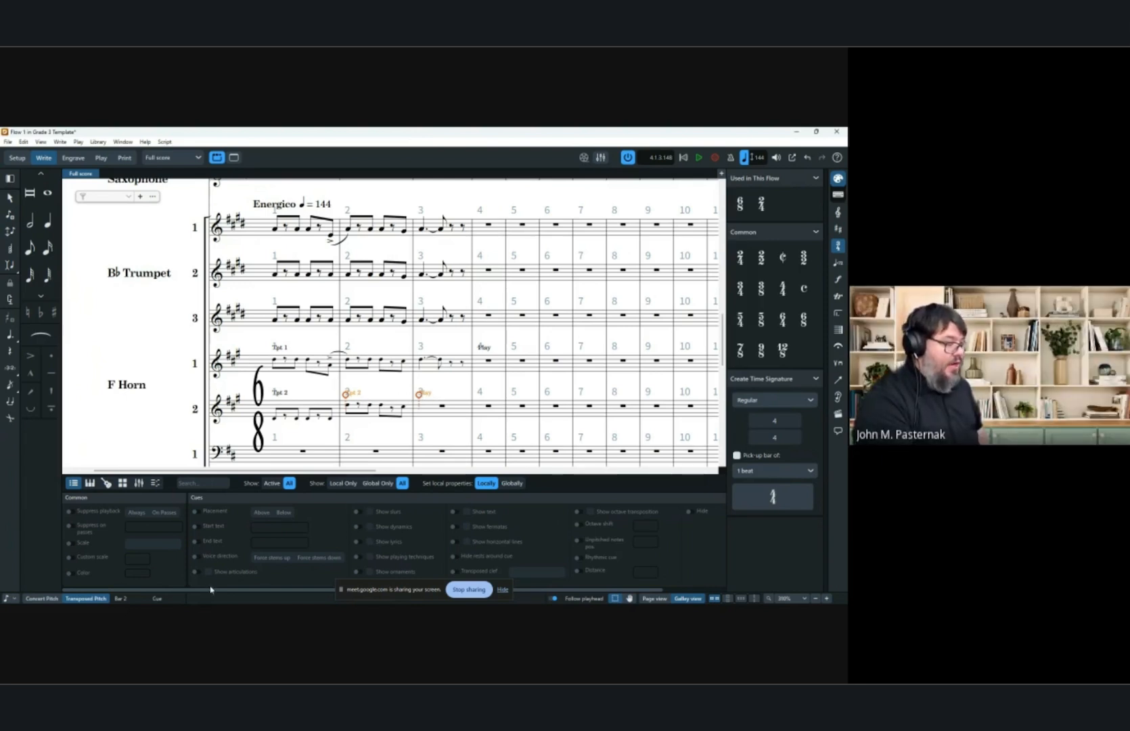
{"action": "left_click", "coordinate": [199, 528]}
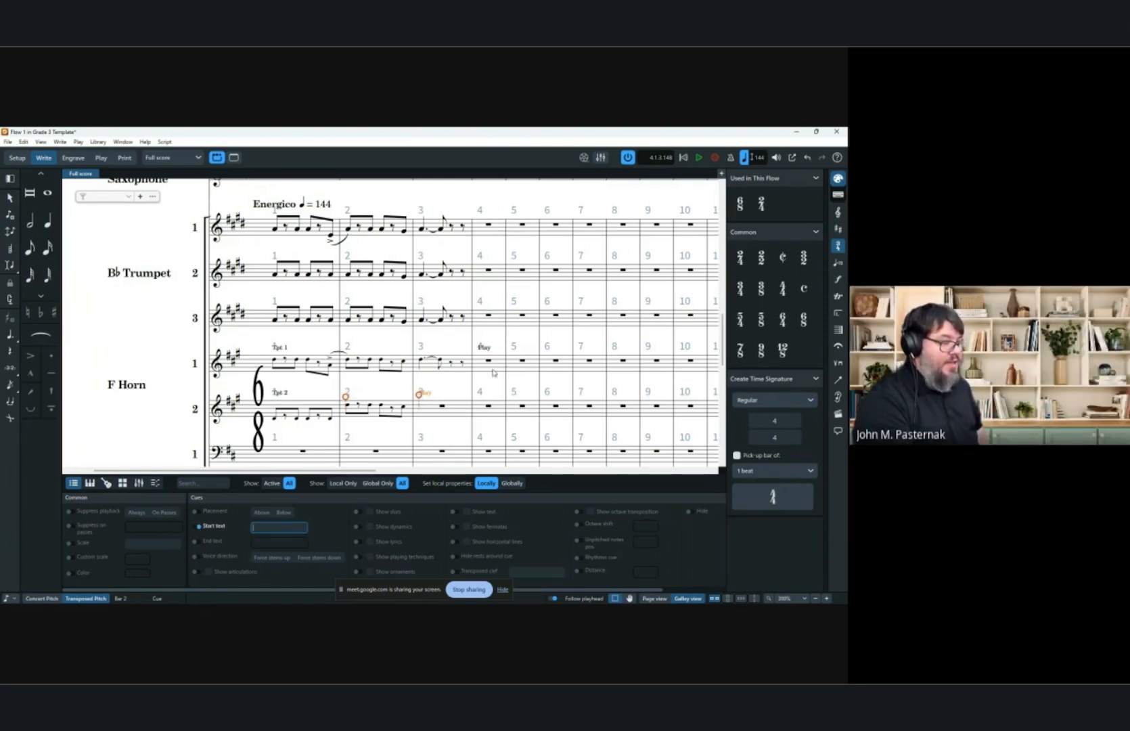
{"action": "key", "text": "Escape"}
{"action": "key", "text": "Escape"}
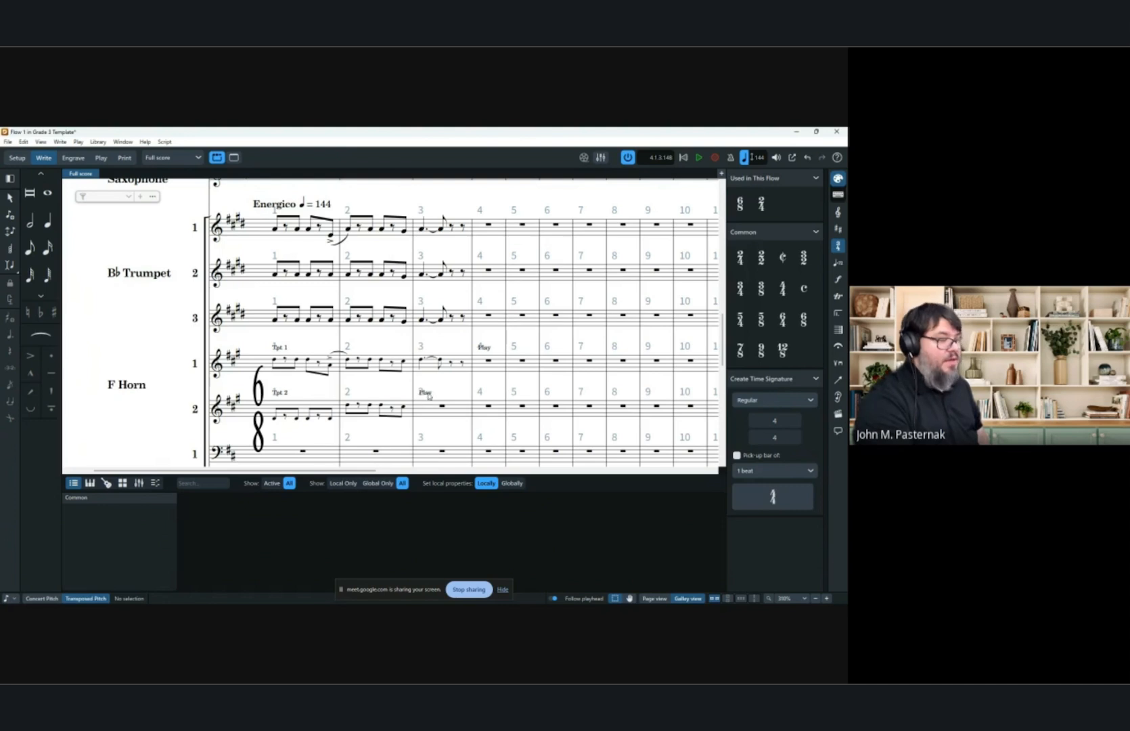
Extend the new Horn 2 cue to the end of bar 3 and turn on its End text property.
{"action": "left_click", "coordinate": [426, 393]}
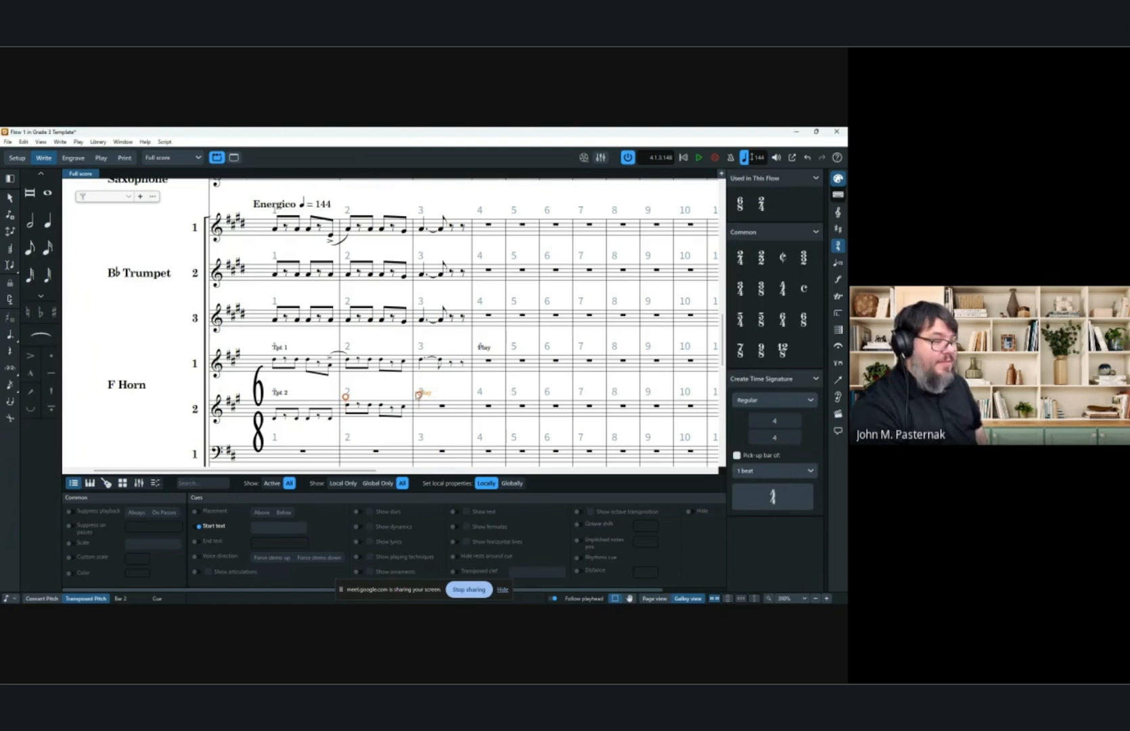
{"action": "left_click_drag", "start_coordinate": [422, 397], "coordinate": [476, 401]}
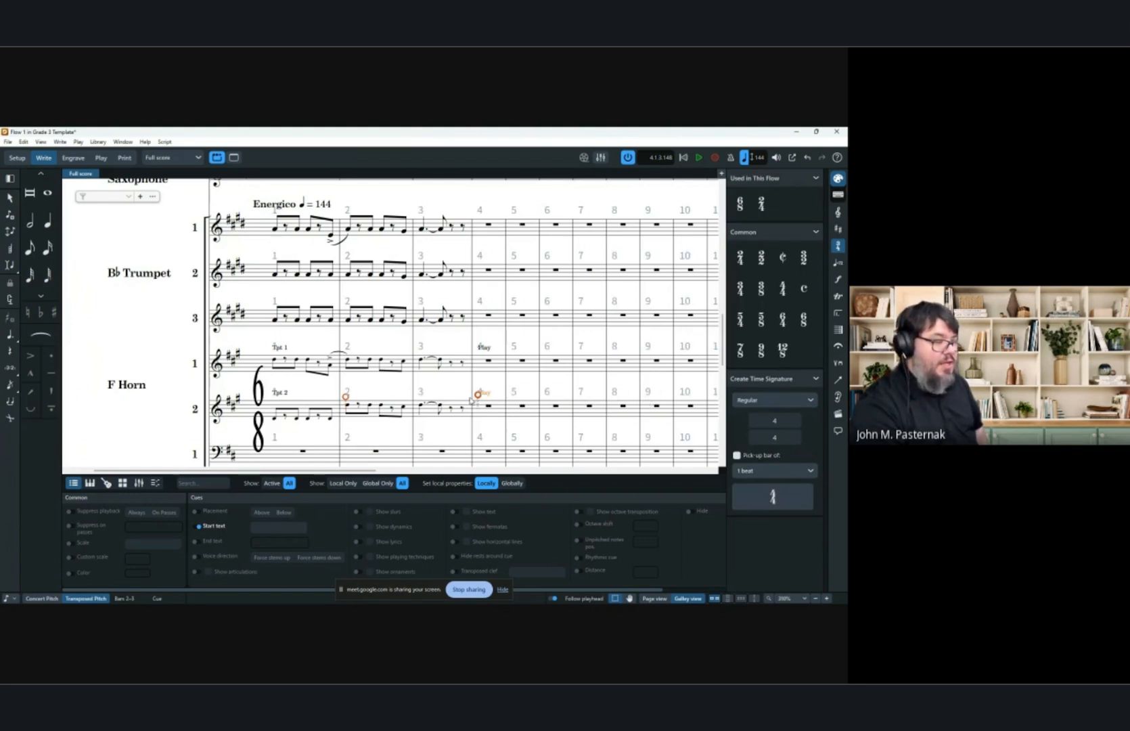
{"action": "left_click", "coordinate": [196, 542]}
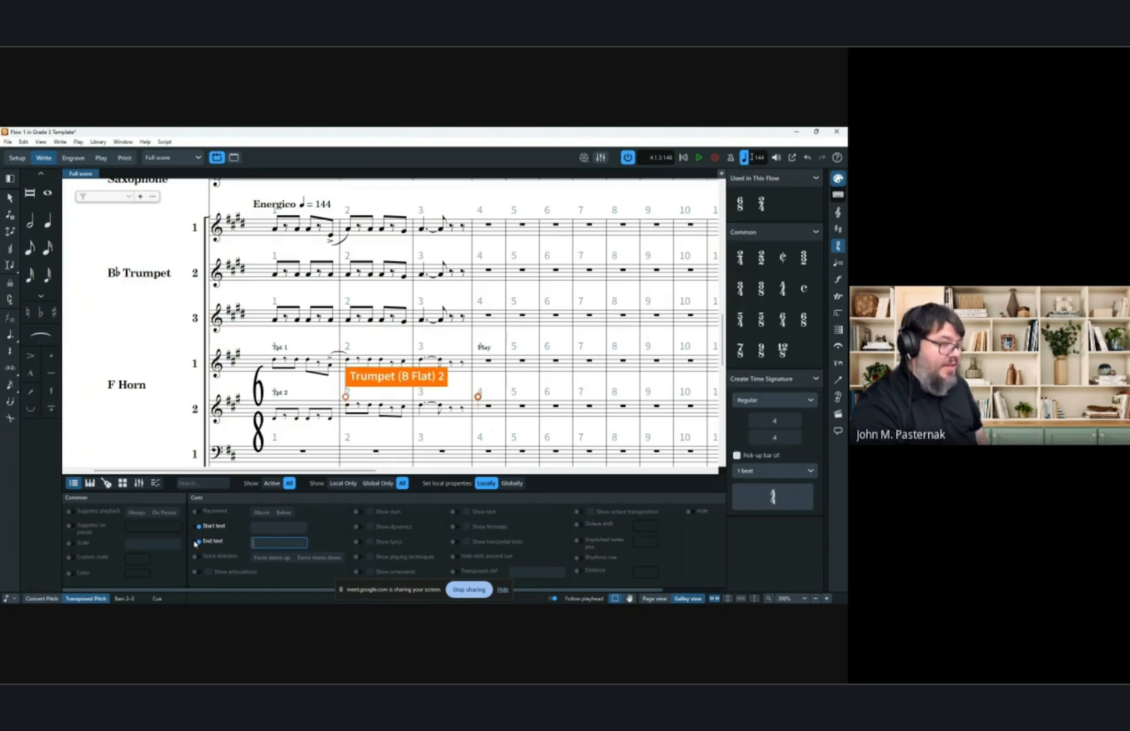
Add the staff text "Play" to Horn 2 at bar 6.
{"action": "left_click", "coordinate": [560, 409]}
{"action": "key", "text": "shift+x"}
{"action": "type", "text": "P"}
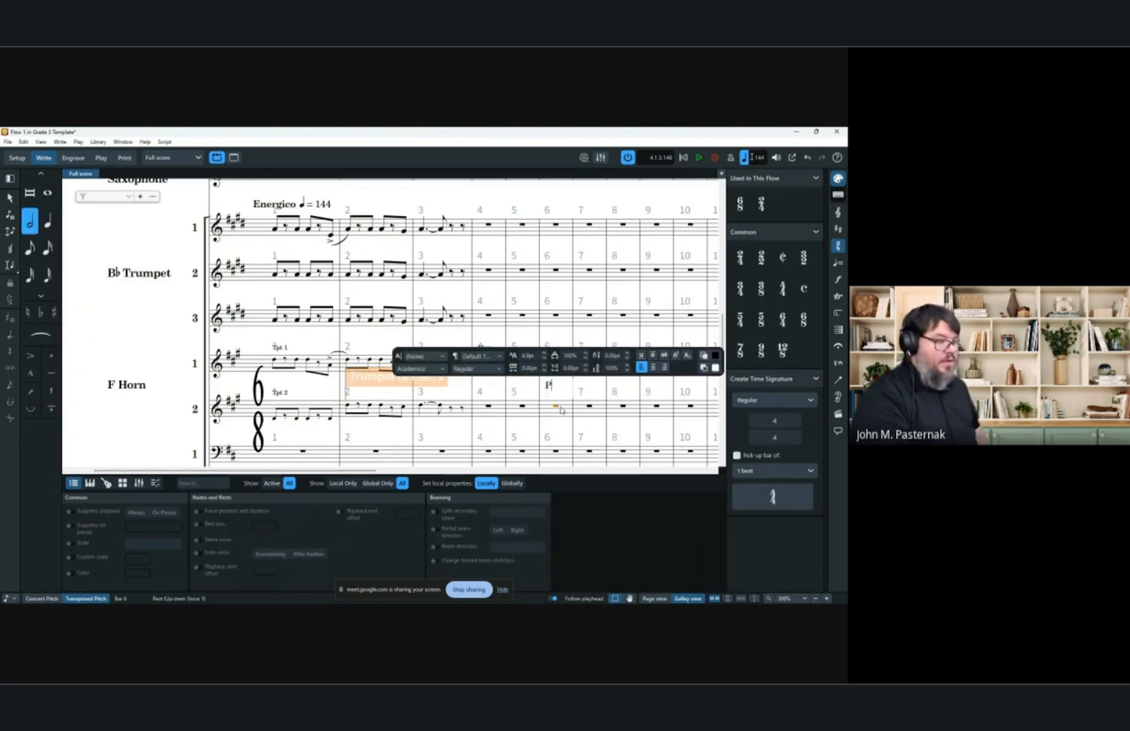
{"action": "type", "text": "lay"}
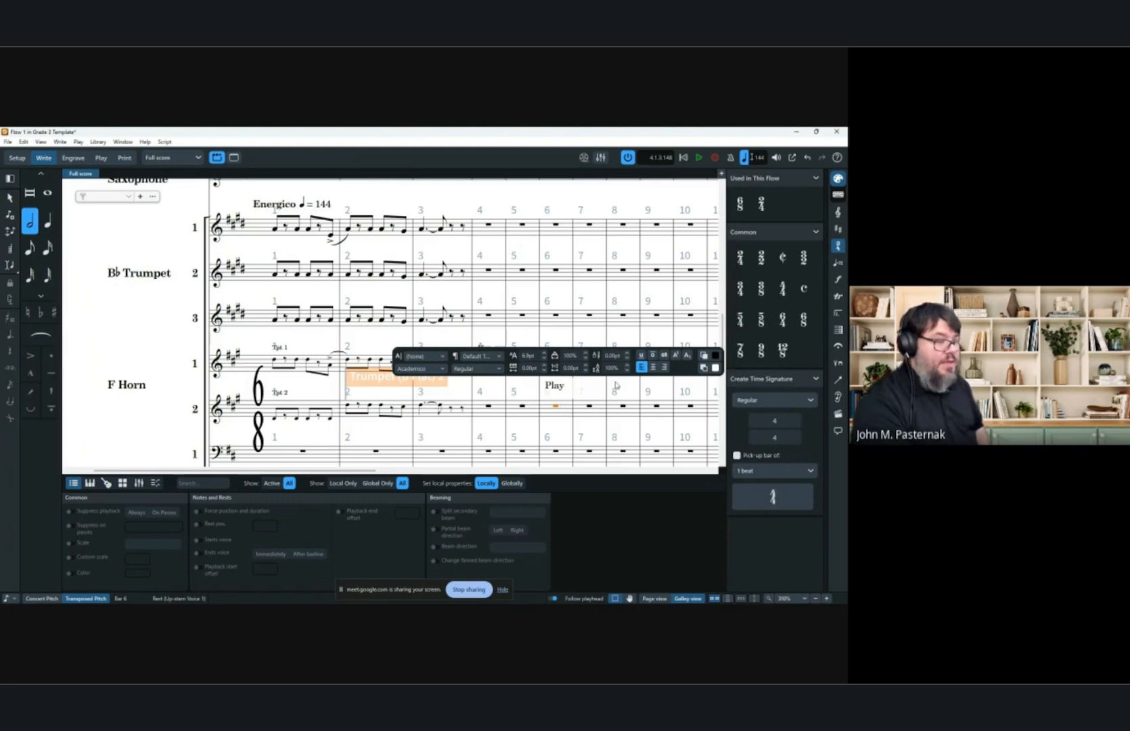
{"action": "key", "text": "Escape"}
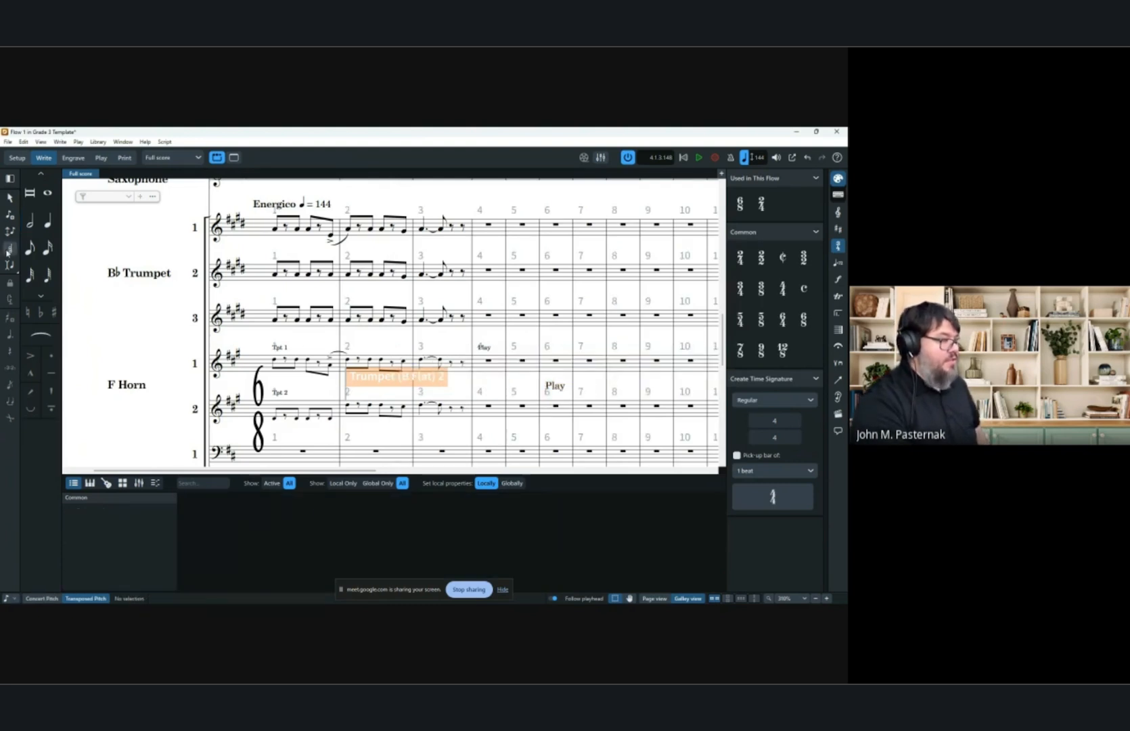
Input notes into Horn 2 in bars 6 and 7, then leave note input.
{"action": "double_click", "coordinate": [547, 406]}
{"action": "left_click", "coordinate": [606, 410]}
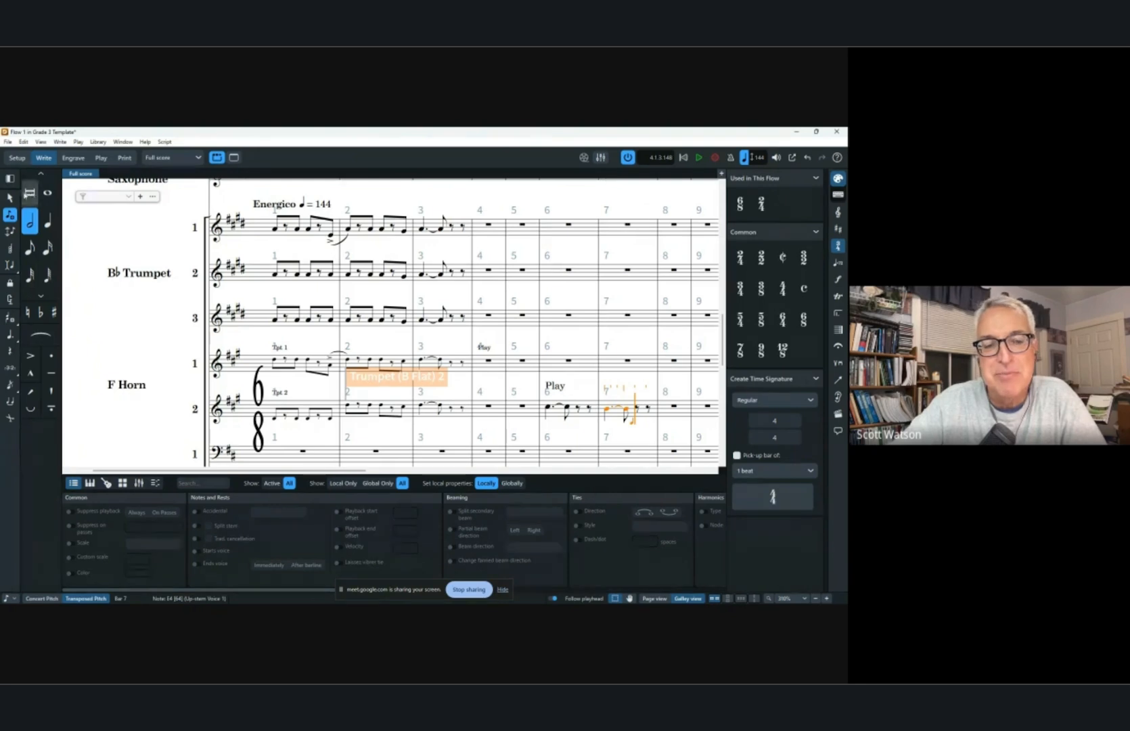
{"action": "left_click", "coordinate": [9, 197]}
Copy the Trumpet 3 passage in bars 1–3 and paste it into Trombone 1 at bar 1.
{"action": "left_click", "coordinate": [275, 320]}
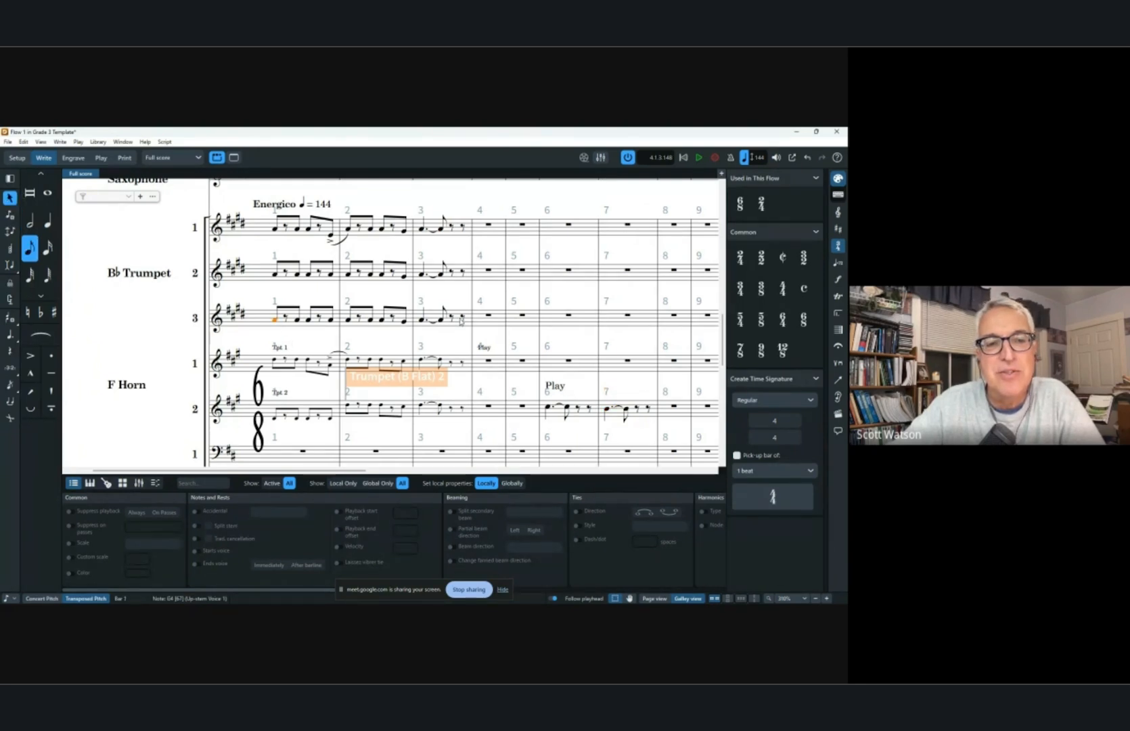
{"action": "left_click", "coordinate": [463, 320], "text": "shift"}
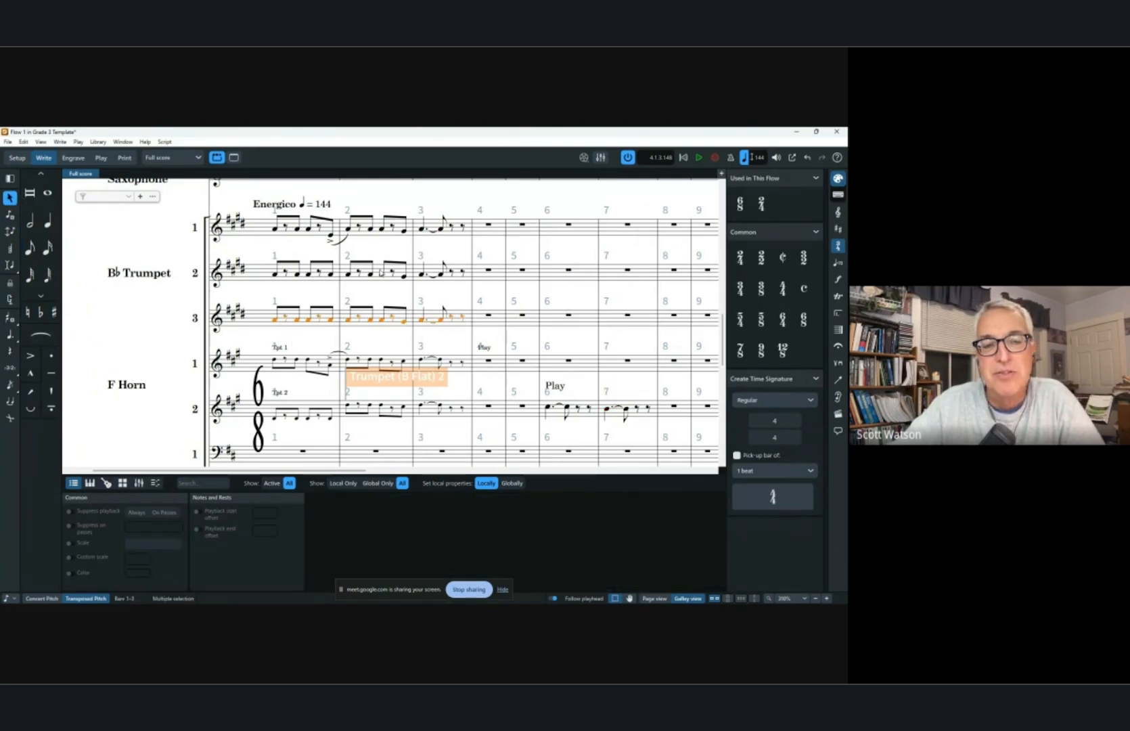
{"action": "scroll", "coordinate": [377, 274], "scroll_direction": "down", "scroll_amount": 2}
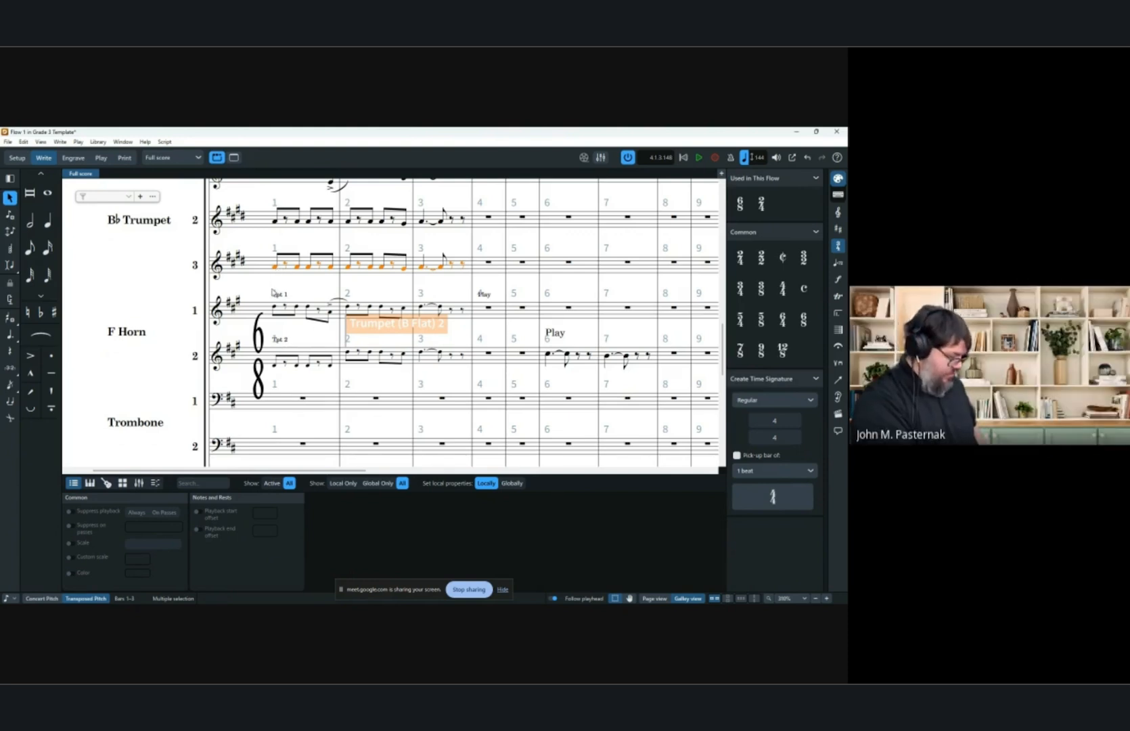
{"action": "left_click", "coordinate": [302, 401]}
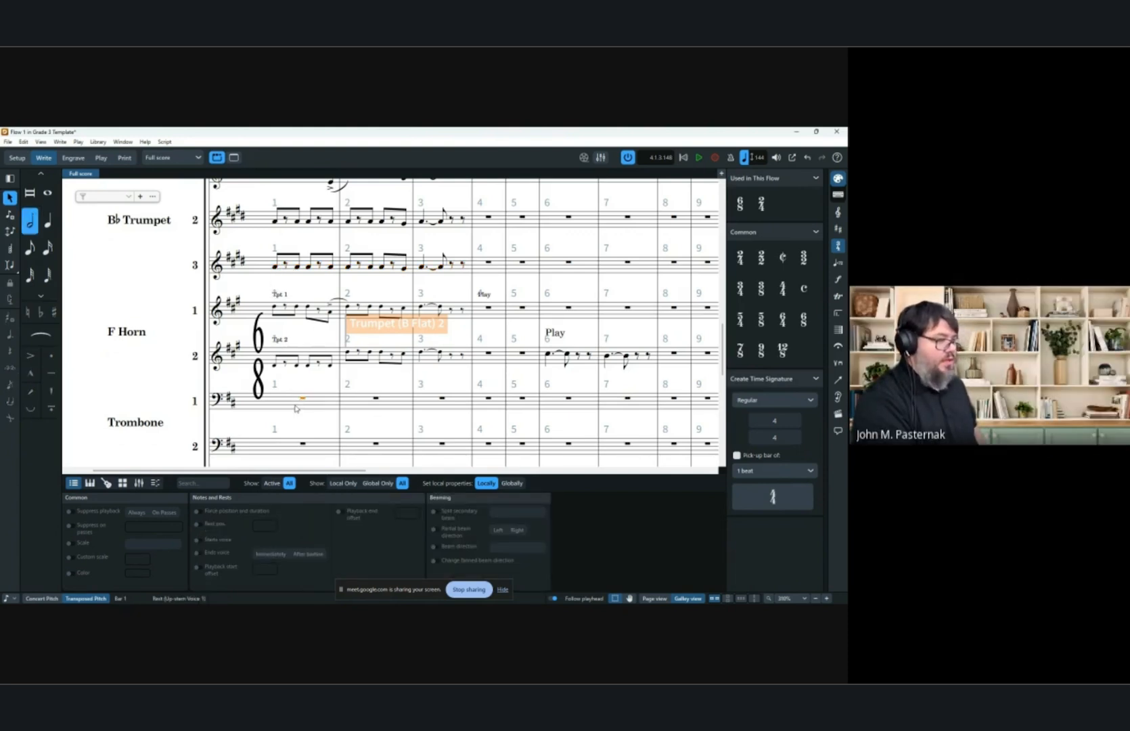
{"action": "key", "text": "ctrl+v"}
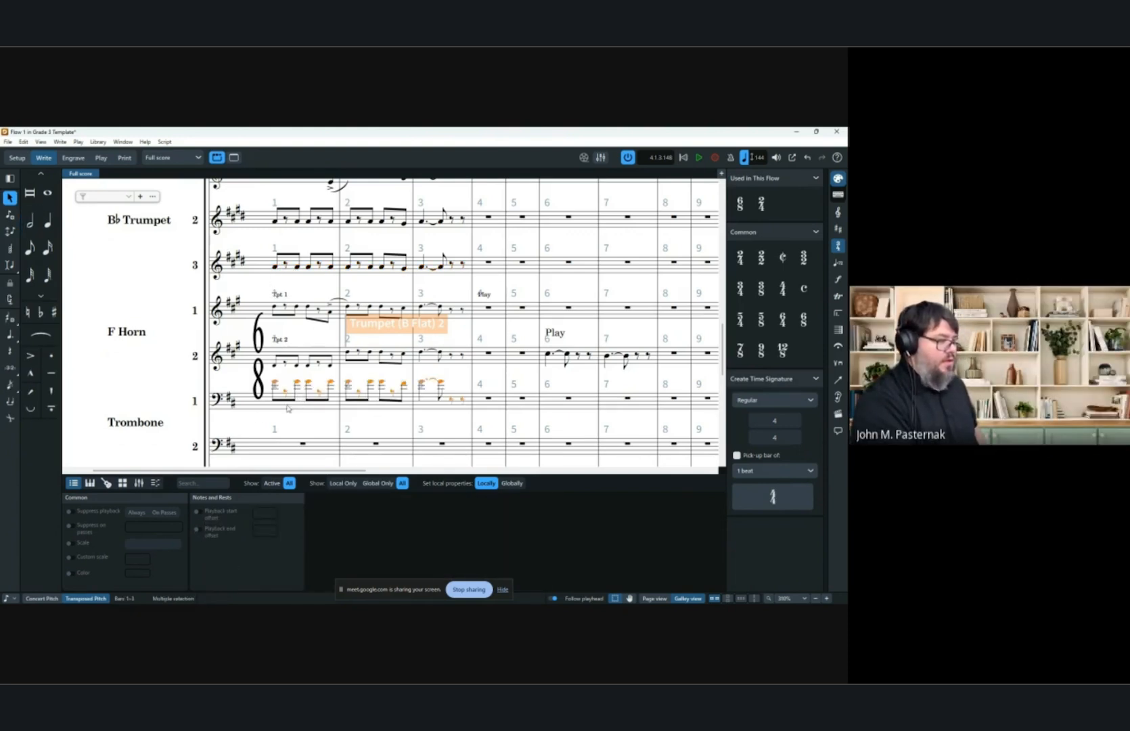
Set the pasted Trombone 1 notes' Scale property to Cue.
{"action": "left_click", "coordinate": [70, 543]}
{"action": "left_click", "coordinate": [163, 545]}
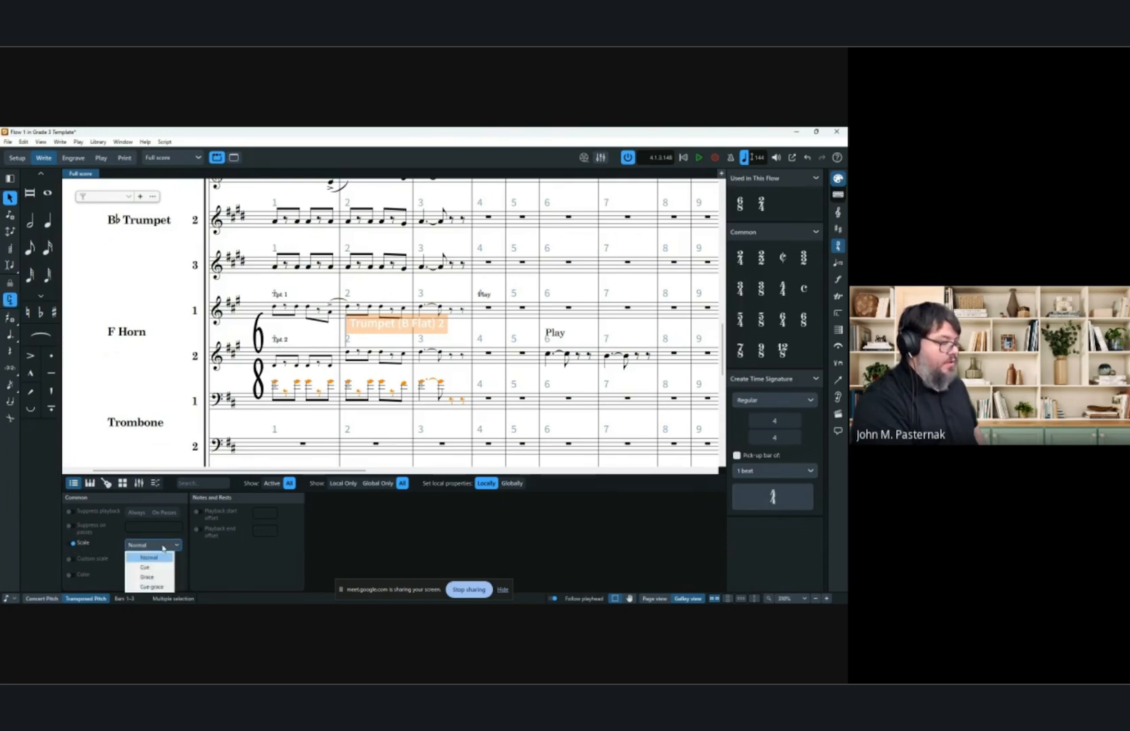
{"action": "left_click", "coordinate": [145, 567]}
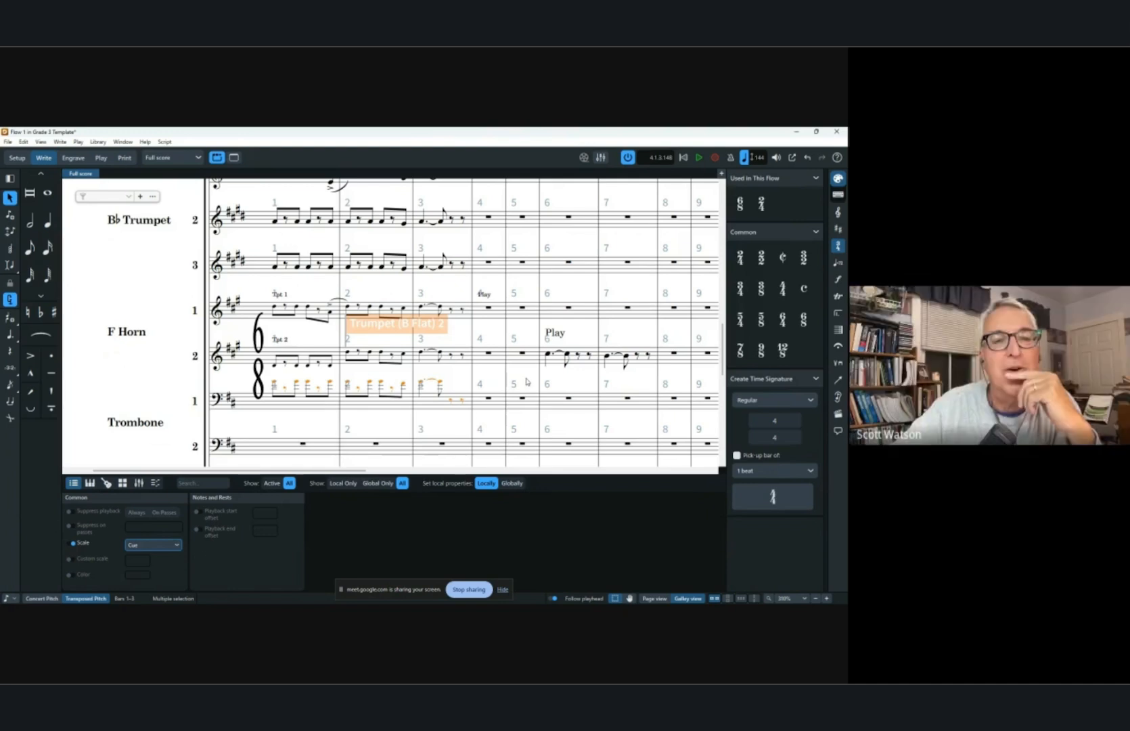
Select the pasted Trombone 1 cue notes in bars 1–3 and move them down an octave.
{"action": "key", "text": "ctrl+alt+Down"}
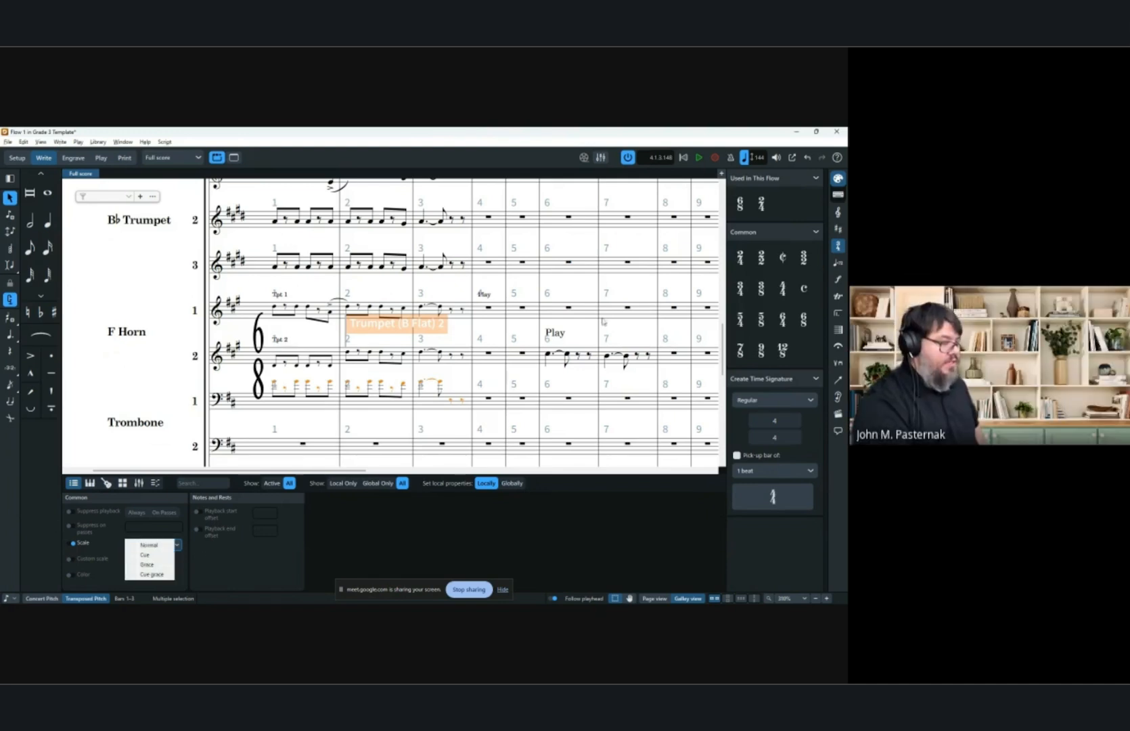
{"action": "left_click", "coordinate": [297, 408]}
{"action": "left_click_drag", "start_coordinate": [297, 408], "coordinate": [464, 406]}
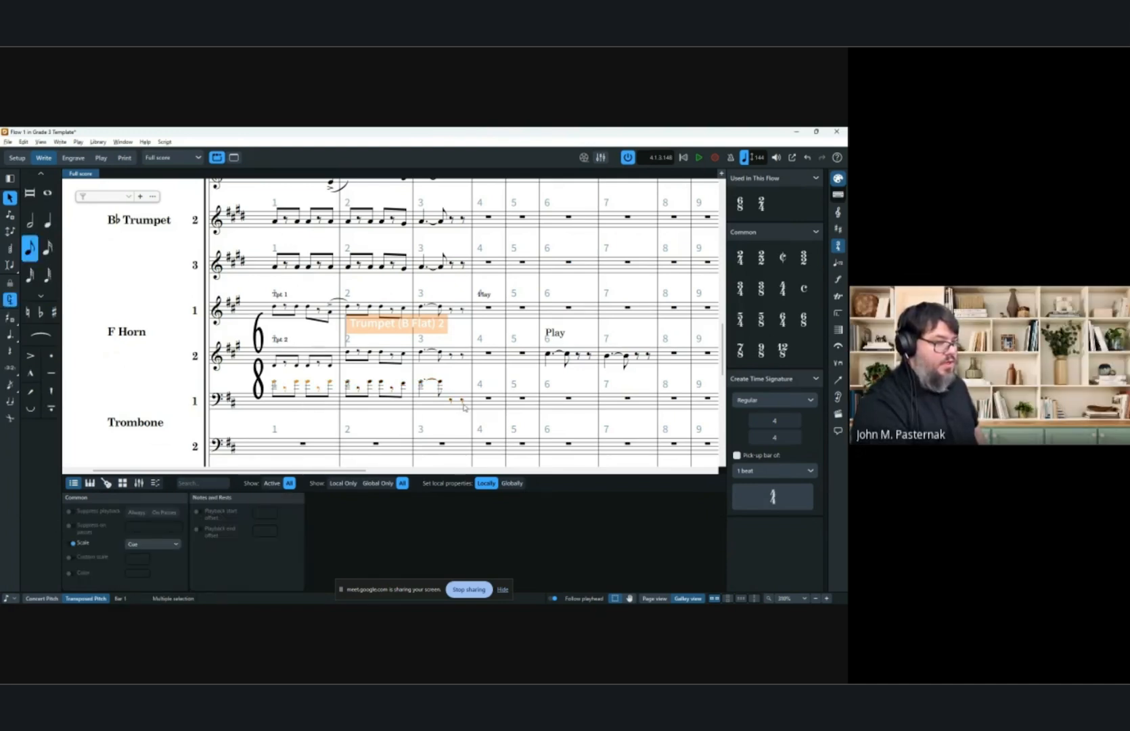
{"action": "key", "text": "ctrl+alt+Down"}
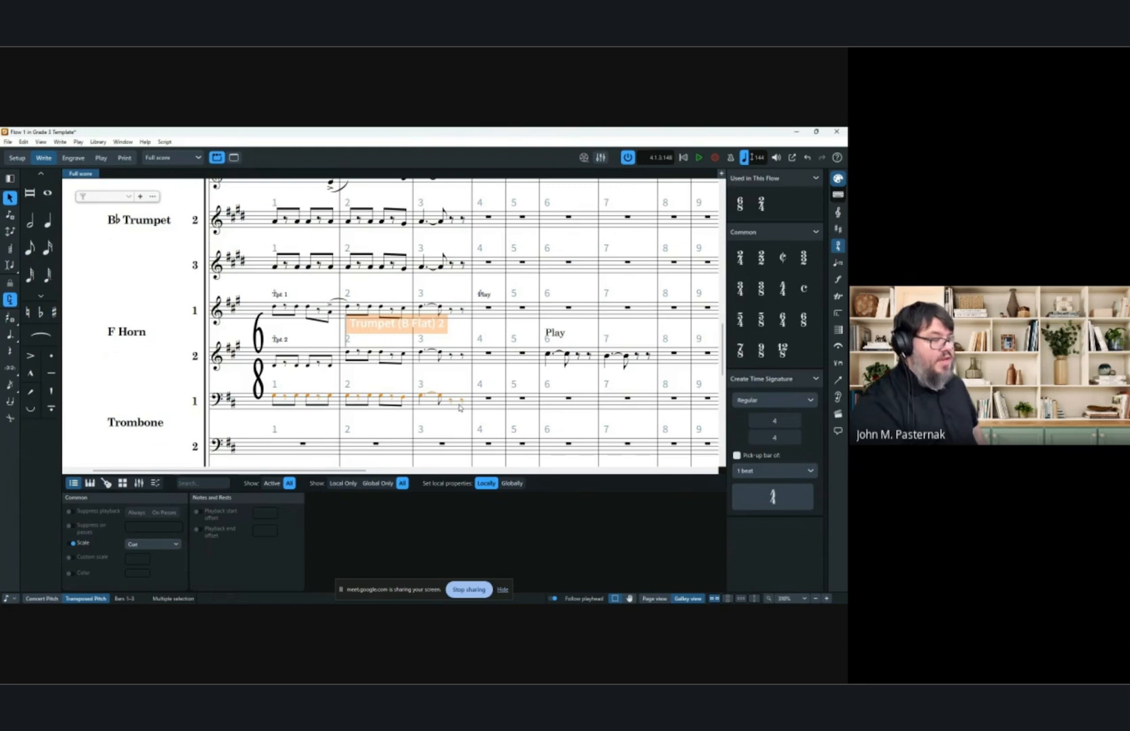
{"action": "key", "text": "Escape"}
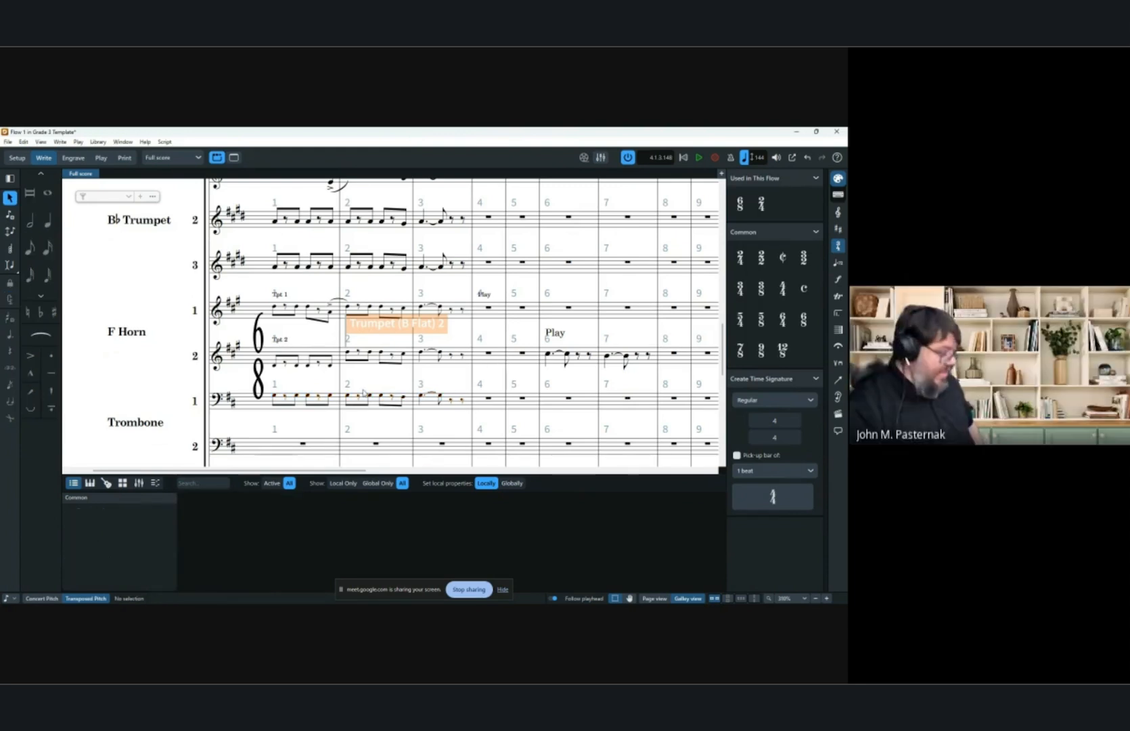
Reselect the Trombone 1 cue notes and shift them down, up, then down another octave.
{"action": "left_click", "coordinate": [364, 393]}
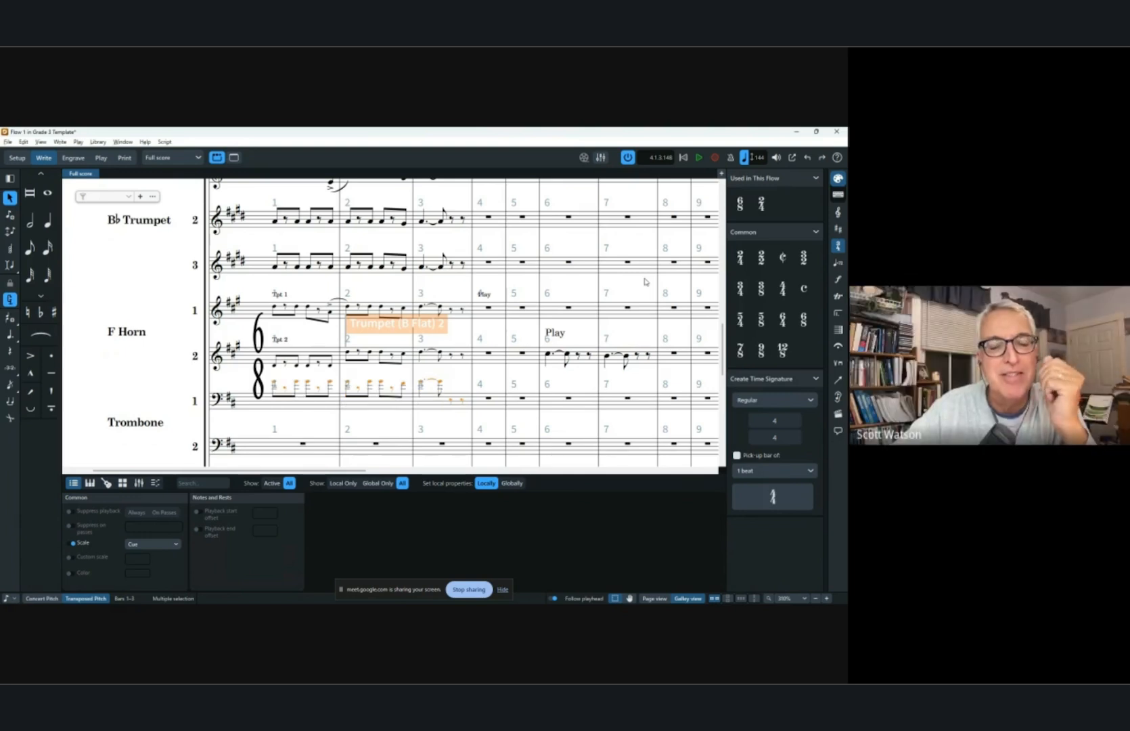
{"action": "key", "text": "ctrl+alt+Down"}
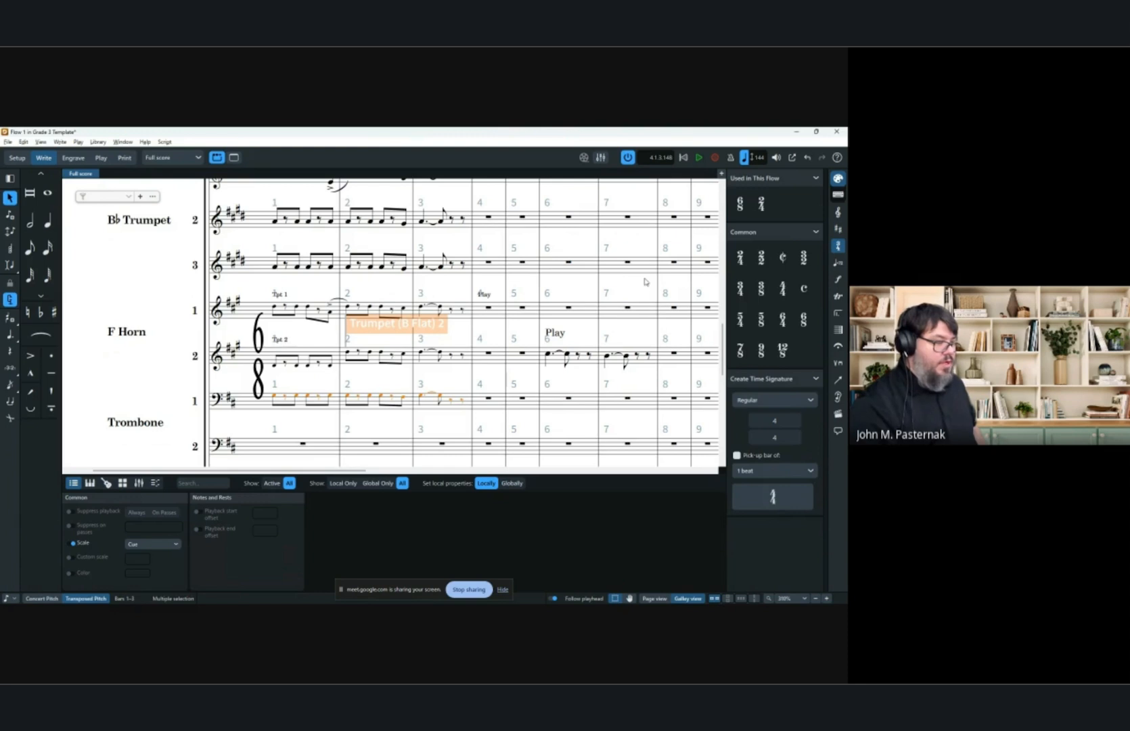
{"action": "key", "text": "ctrl+alt+Up"}
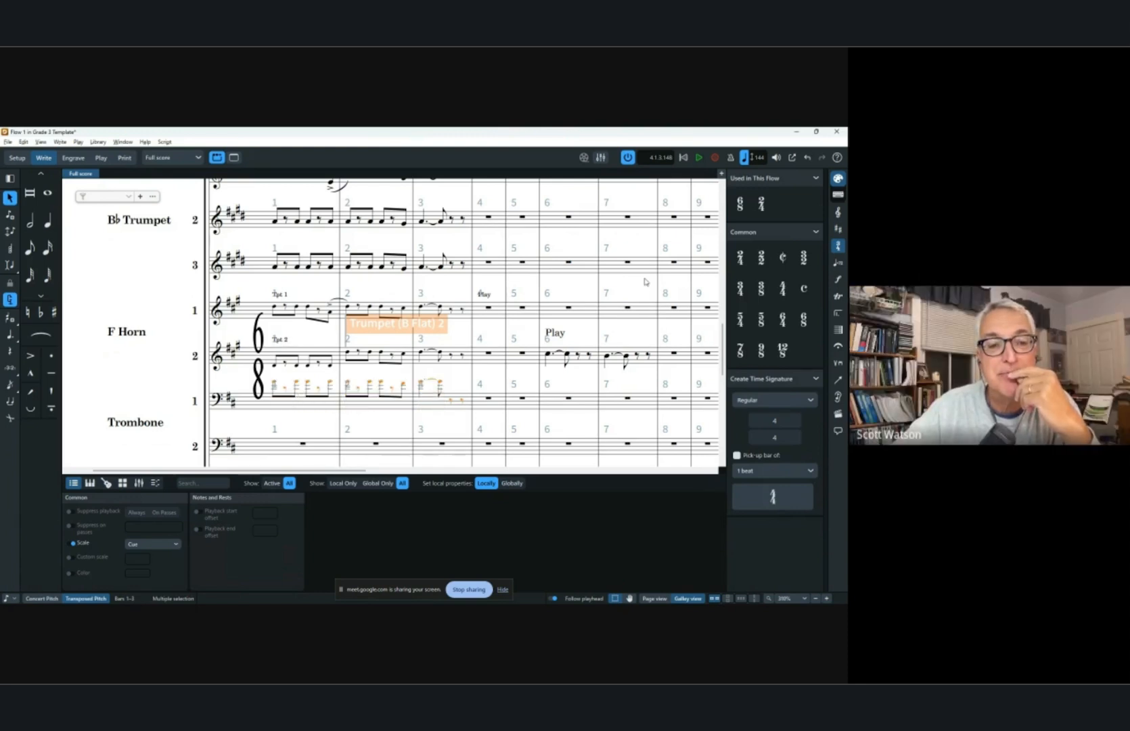
{"action": "key", "text": "ctrl+alt+Down"}
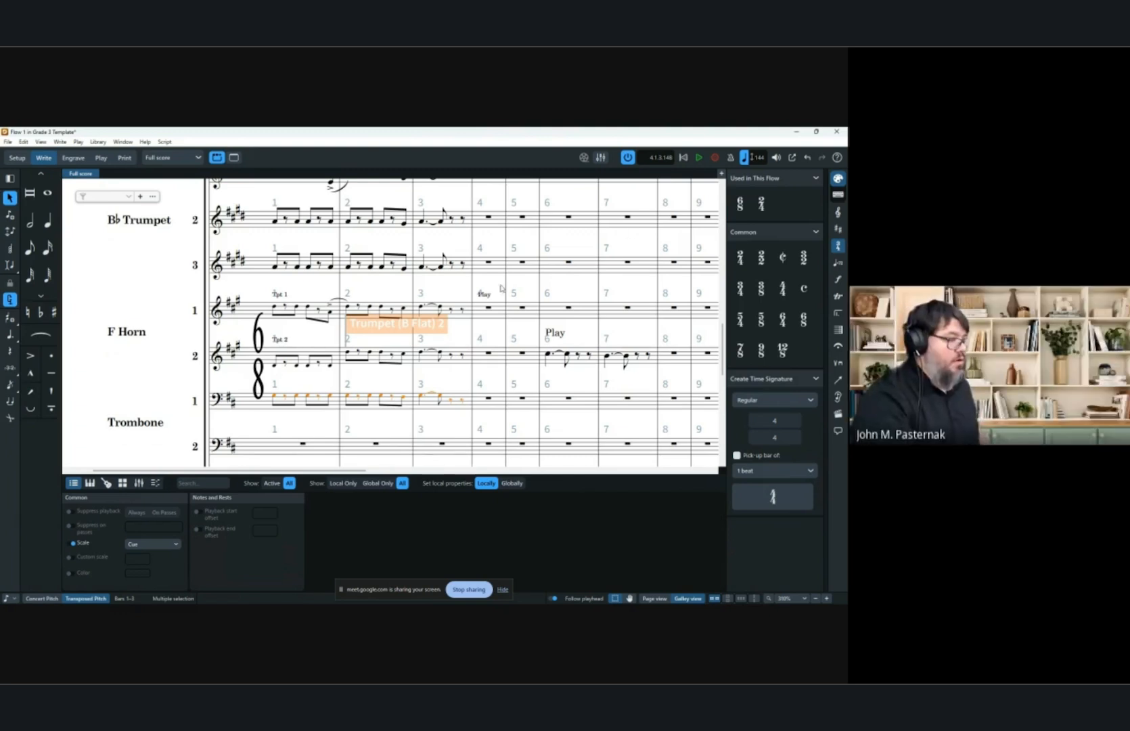
Select the Horn 2 cue and set its End text to a player's name followed by "Play This".
{"action": "left_click", "coordinate": [376, 324]}
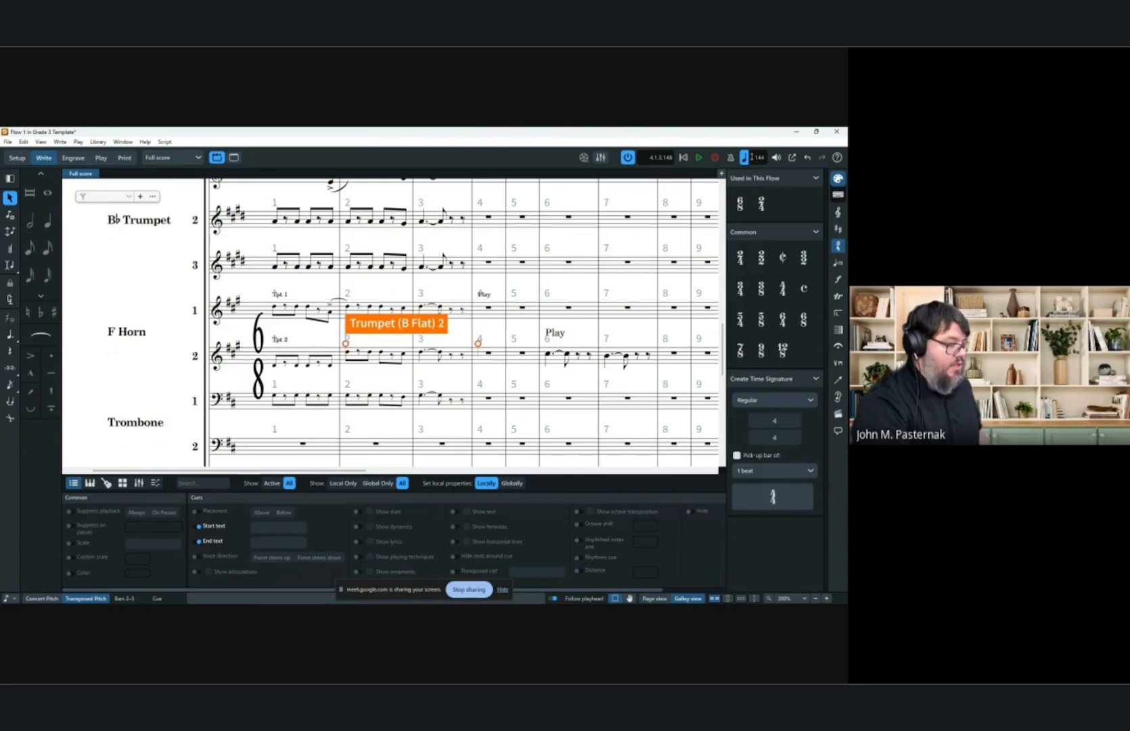
{"action": "left_click", "coordinate": [250, 599]}
{"action": "left_click", "coordinate": [250, 599]}
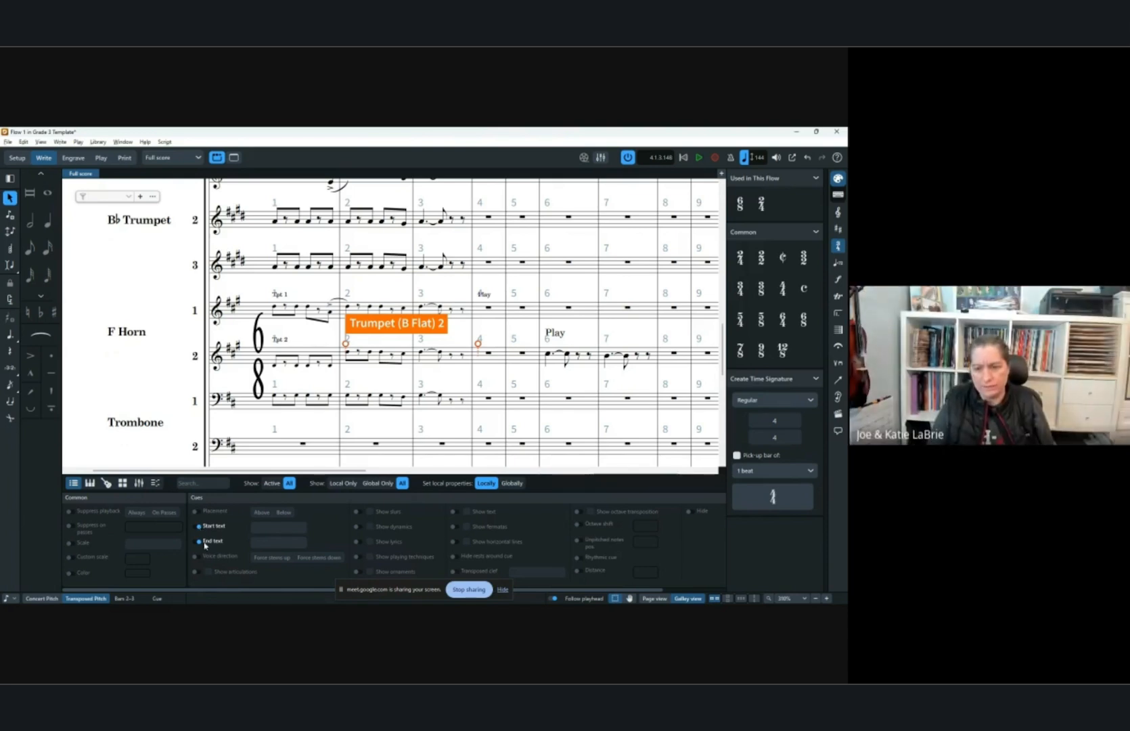
{"action": "key", "text": "ctrl+8"}
{"action": "key", "text": "ctrl+8"}
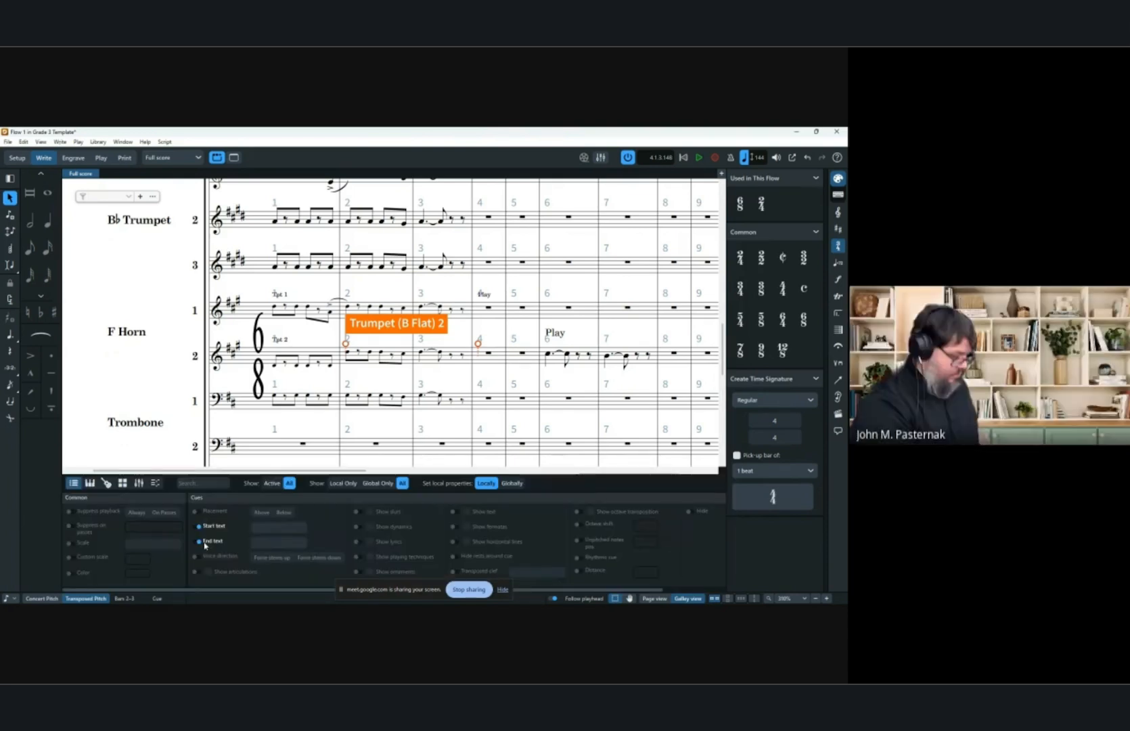
{"action": "key", "text": "ctrl+8"}
{"action": "key", "text": "ctrl+8"}
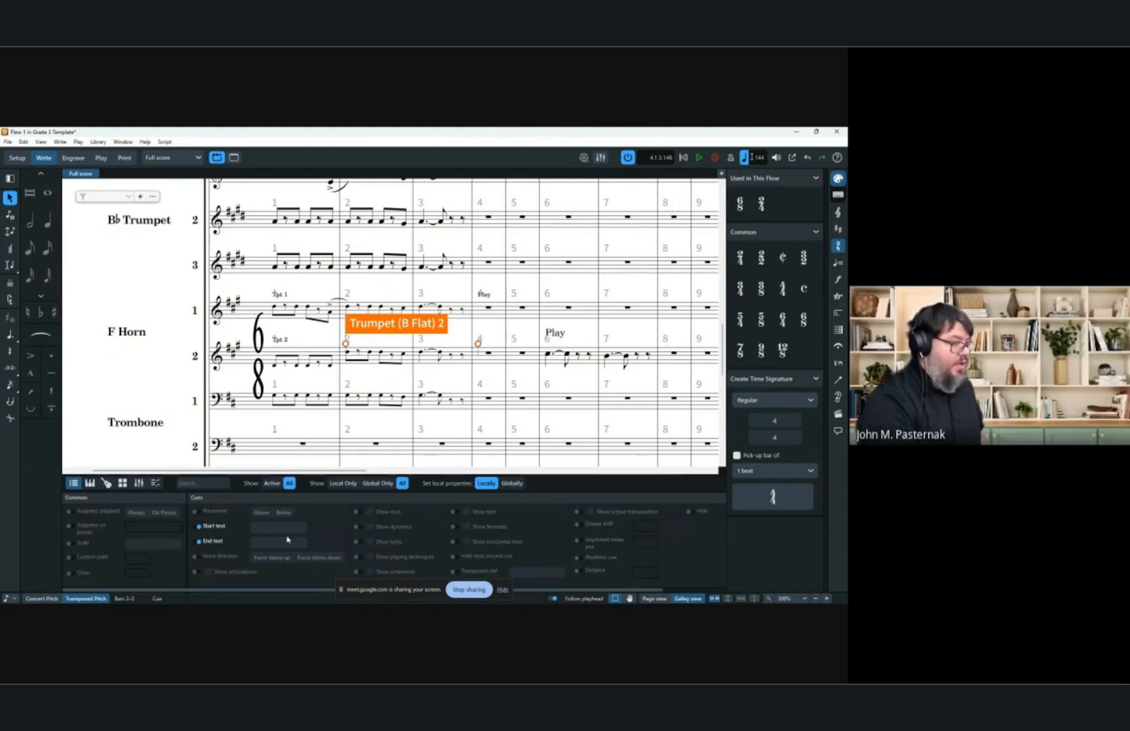
{"action": "left_click", "coordinate": [198, 541]}
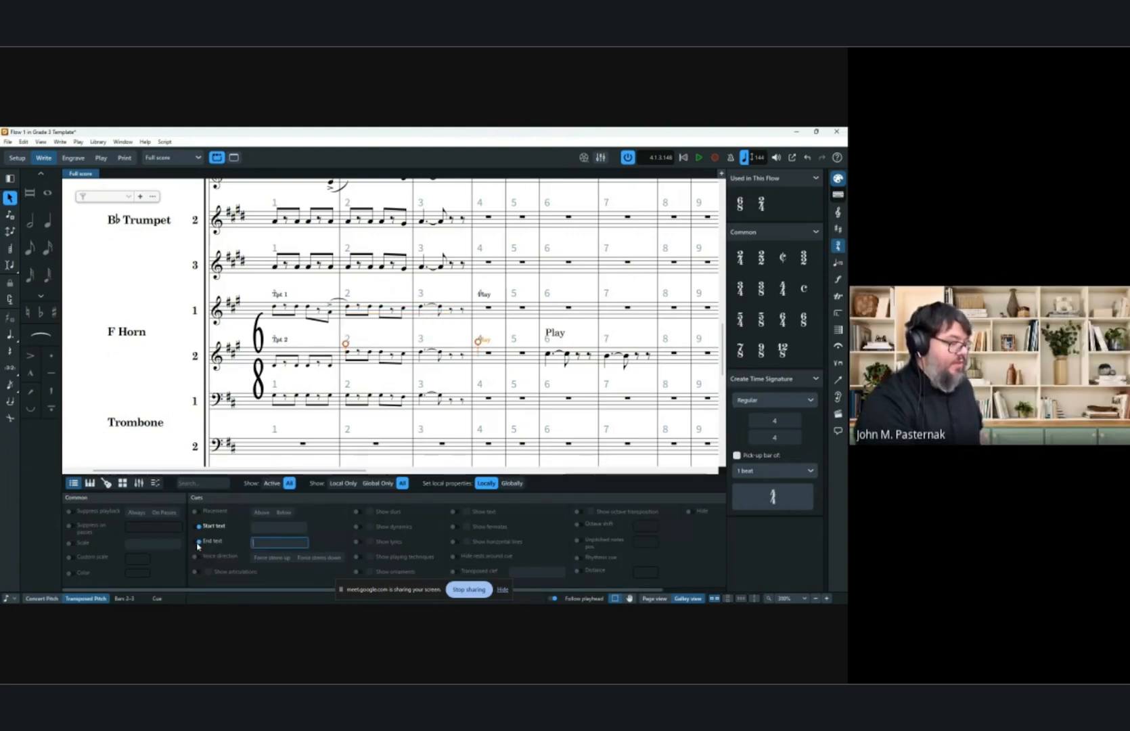
{"action": "left_click", "coordinate": [265, 543]}
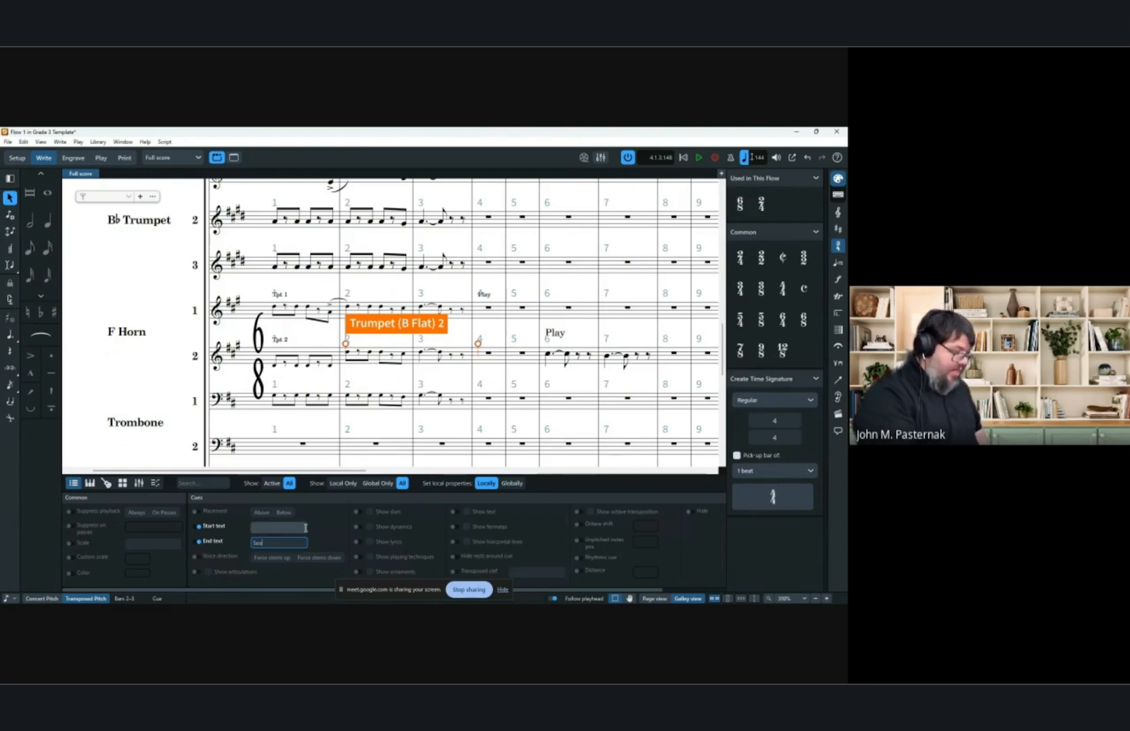
{"action": "type", "text": "Scott, Play"}
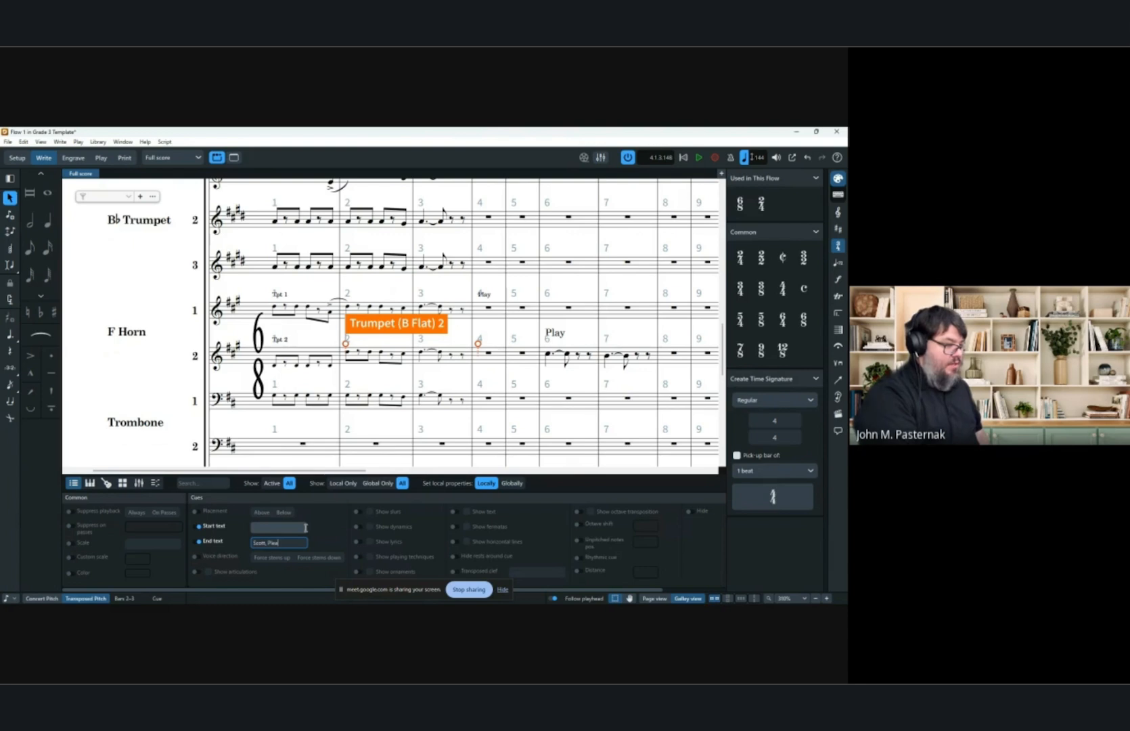
{"action": "type", "text": " This"}
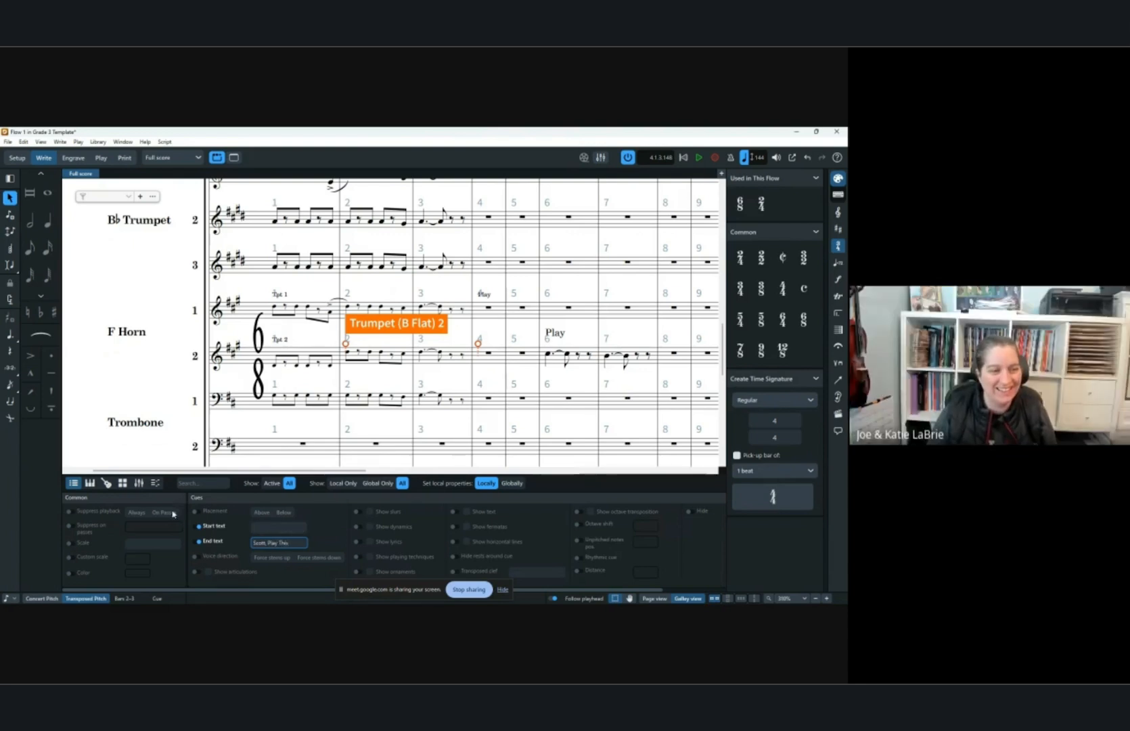
{"action": "key", "text": "Return"}
{"action": "key", "text": "Escape"}
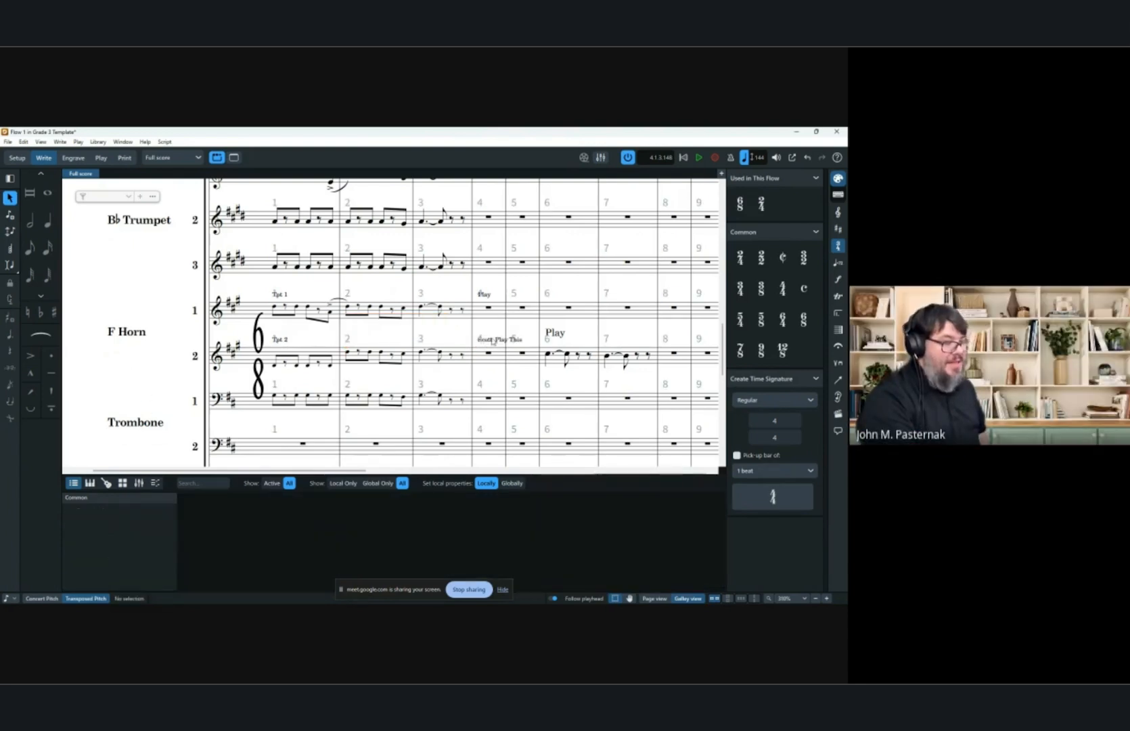
Set the Horn 2 cue's Start text to a player's name followed by "Don't play this".
{"action": "left_click", "coordinate": [488, 339]}
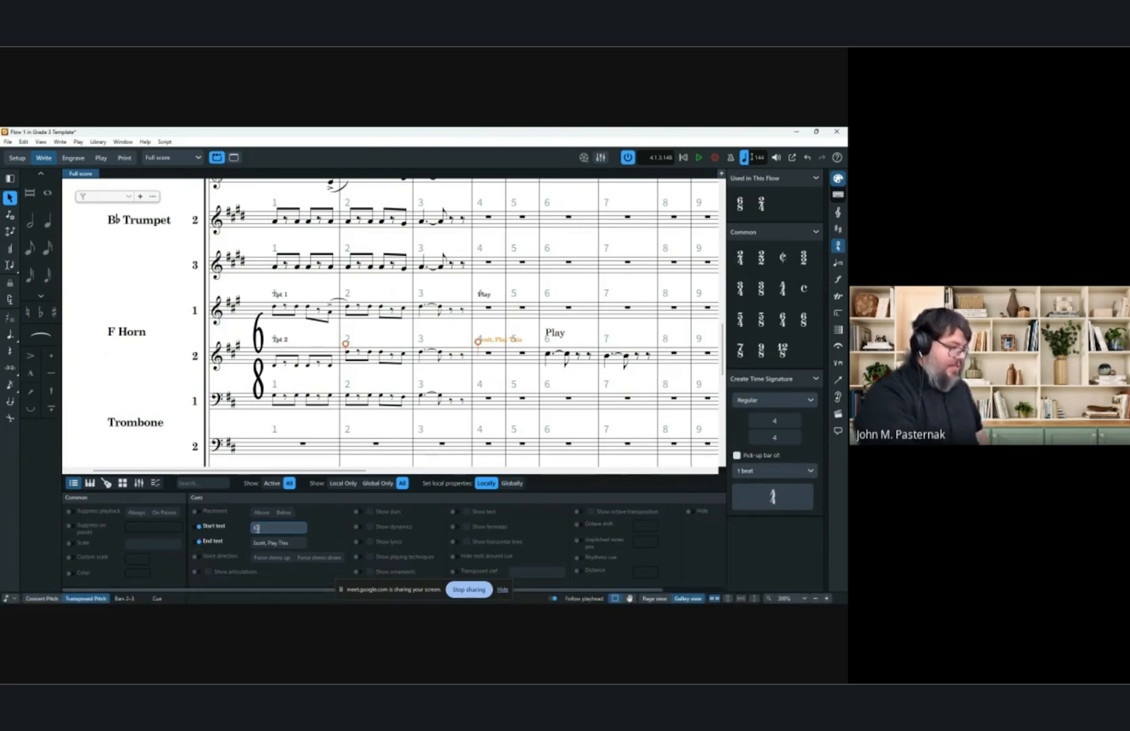
{"action": "type", "text": "ind, Don't p"}
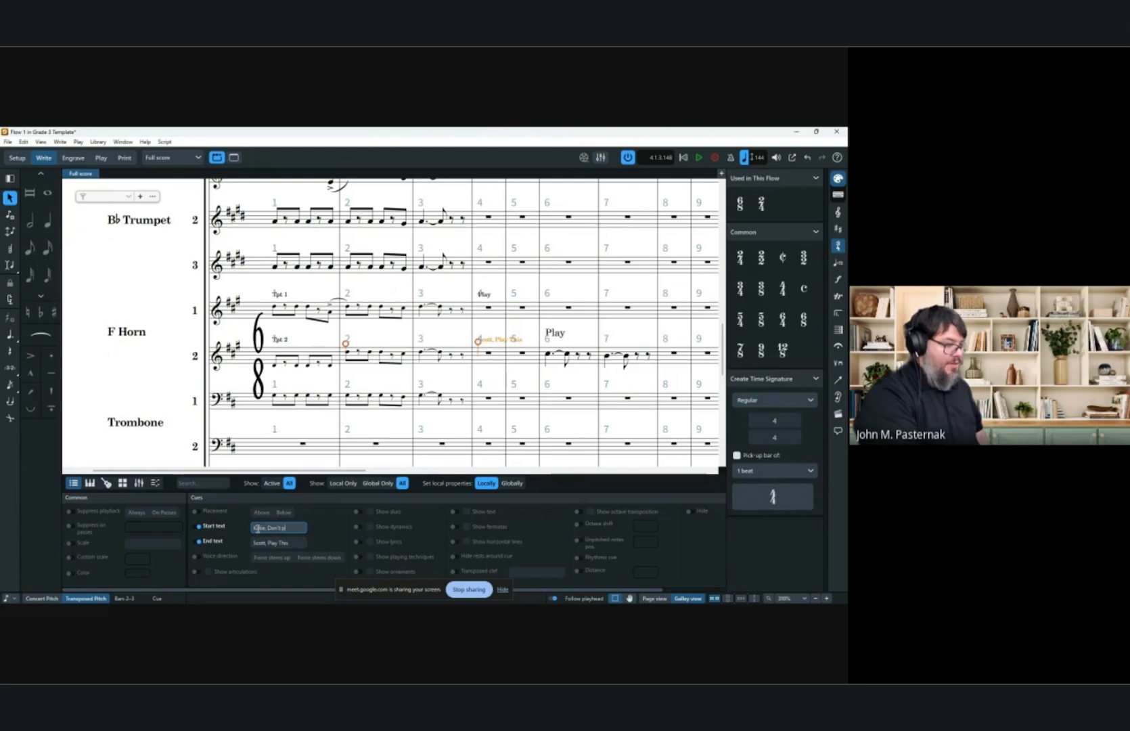
{"action": "type", "text": "lay thi"}
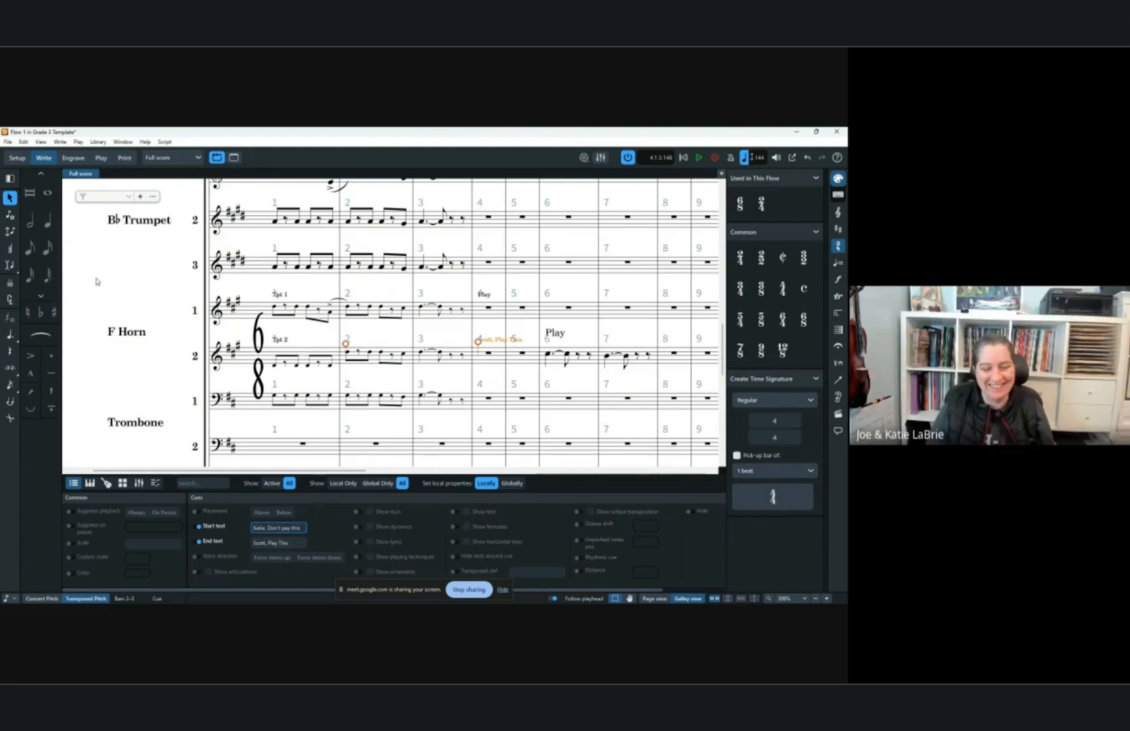
{"action": "type", "text": "s"}
{"action": "key", "text": "Return"}
{"action": "key", "text": "Escape"}
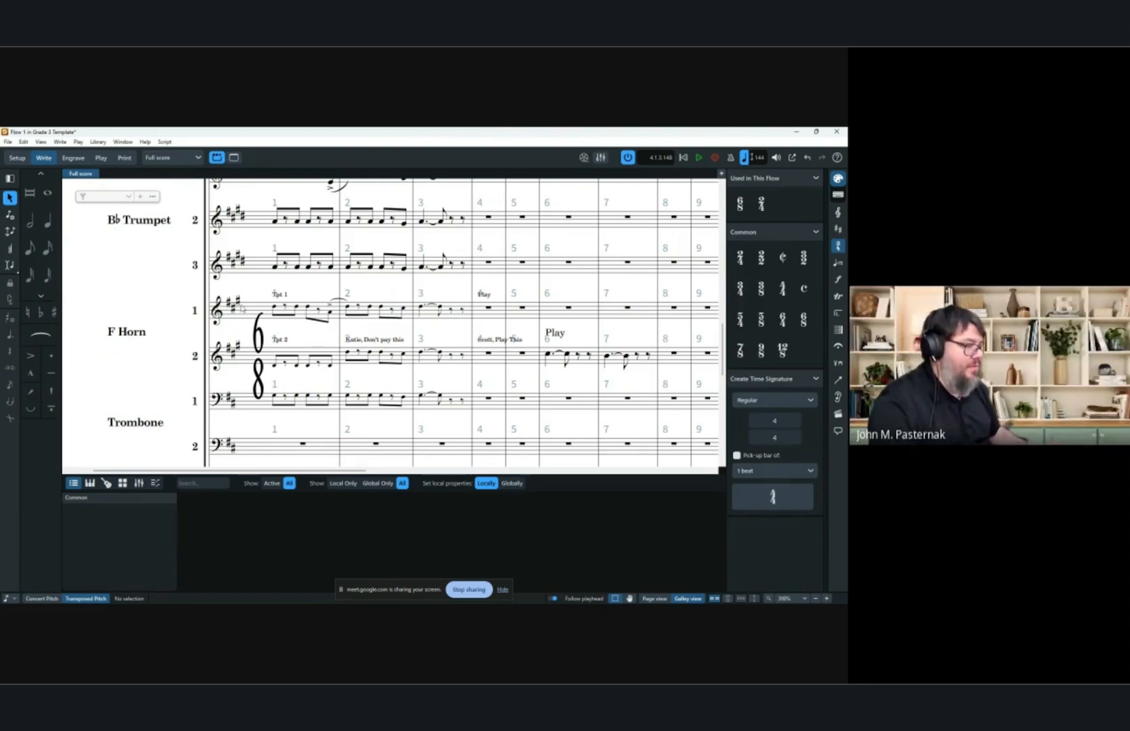
Show the accidental on the first Trumpet 3 note in bar 2 in round brackets.
{"action": "left_click", "coordinate": [348, 267]}
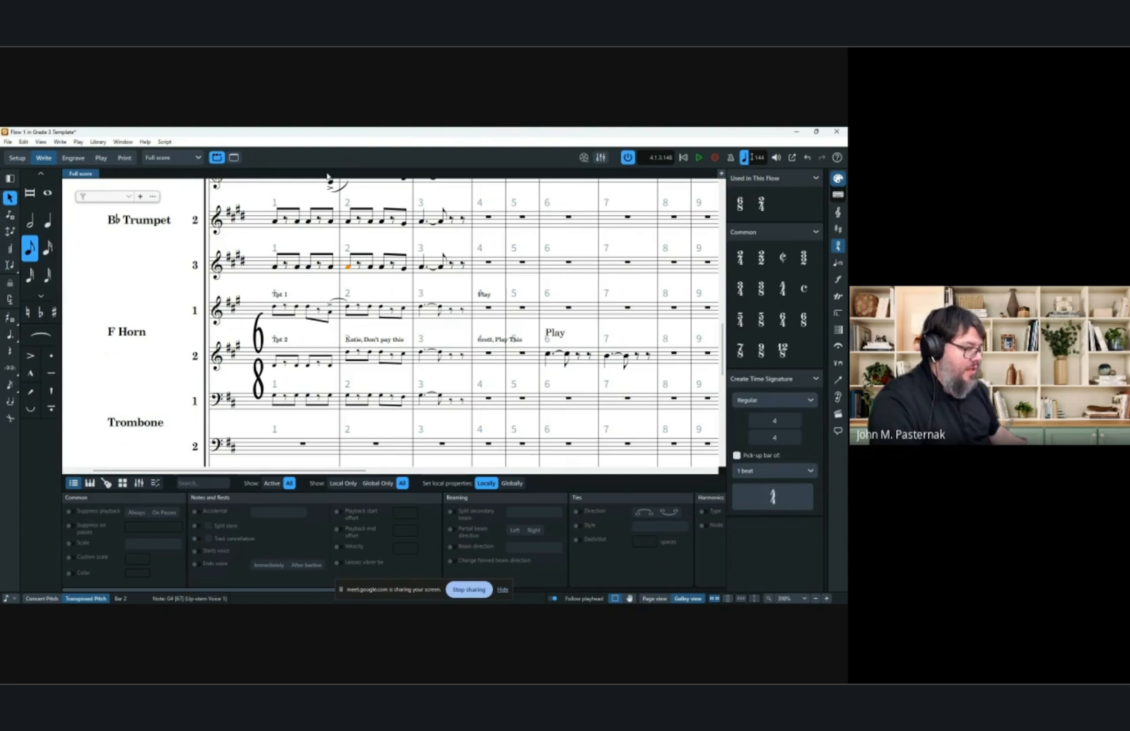
{"action": "left_click", "coordinate": [196, 512]}
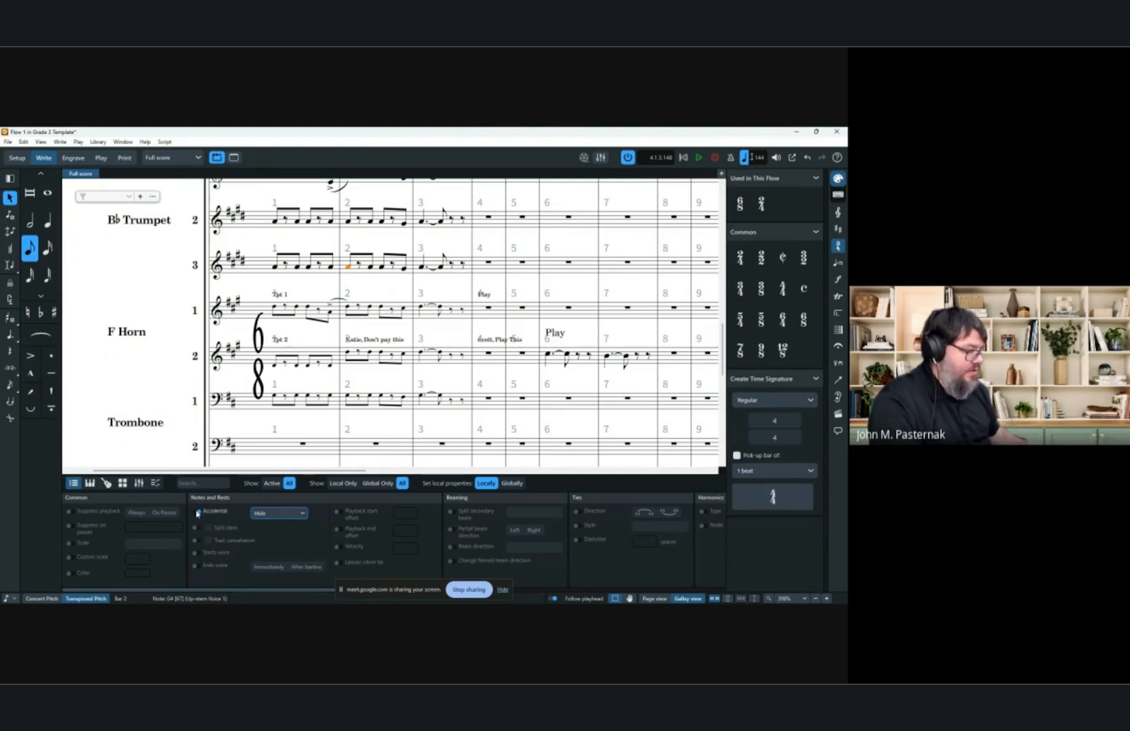
{"action": "left_click", "coordinate": [278, 513]}
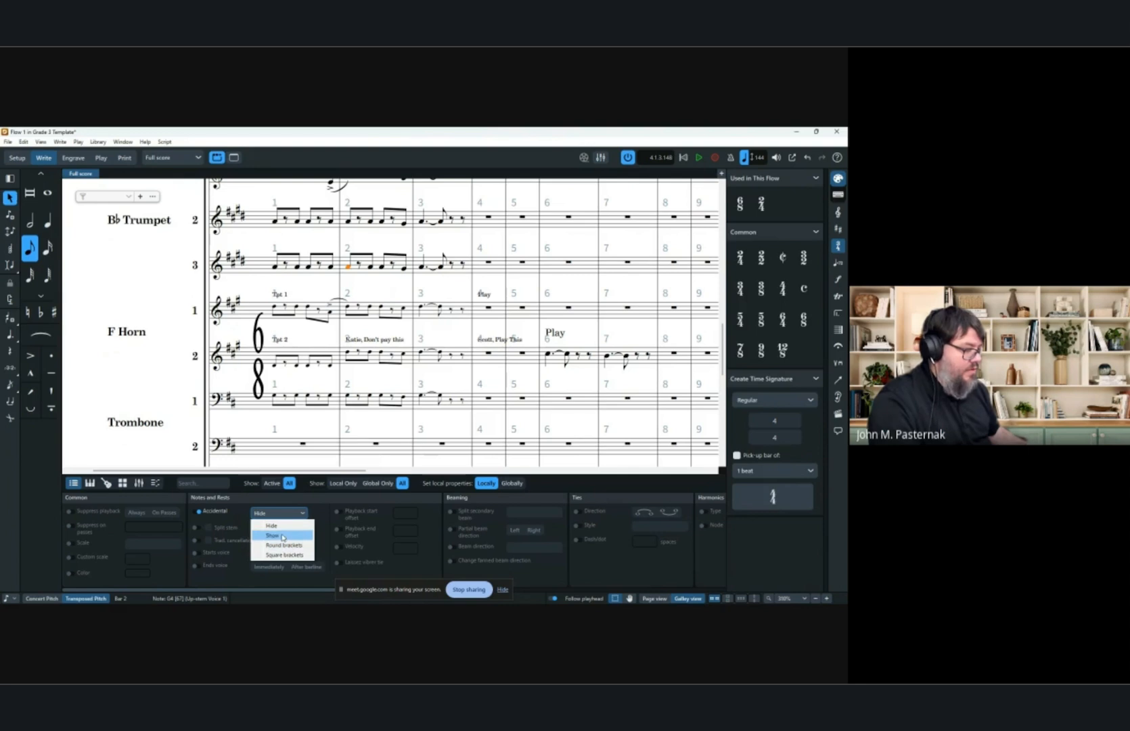
{"action": "left_click", "coordinate": [283, 546]}
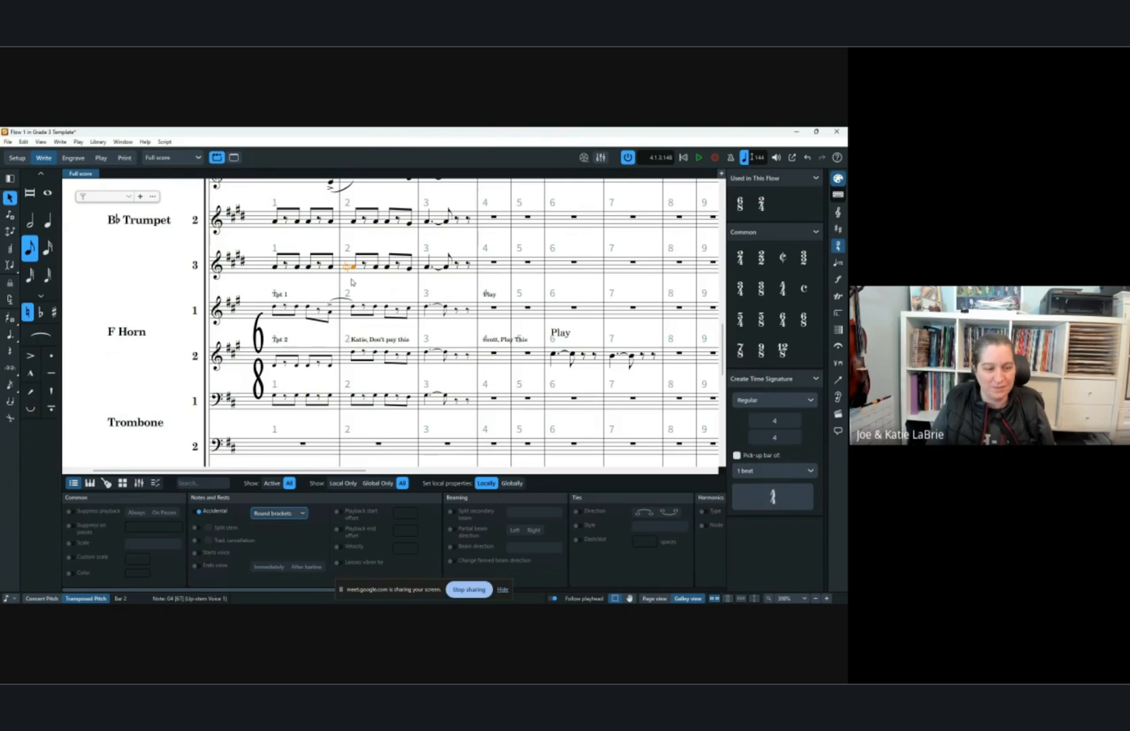
{"action": "left_click", "coordinate": [400, 441]}
{"action": "key", "text": "ctrl+8"}
{"action": "scroll", "coordinate": [353, 357], "scroll_direction": "up", "scroll_amount": 3}
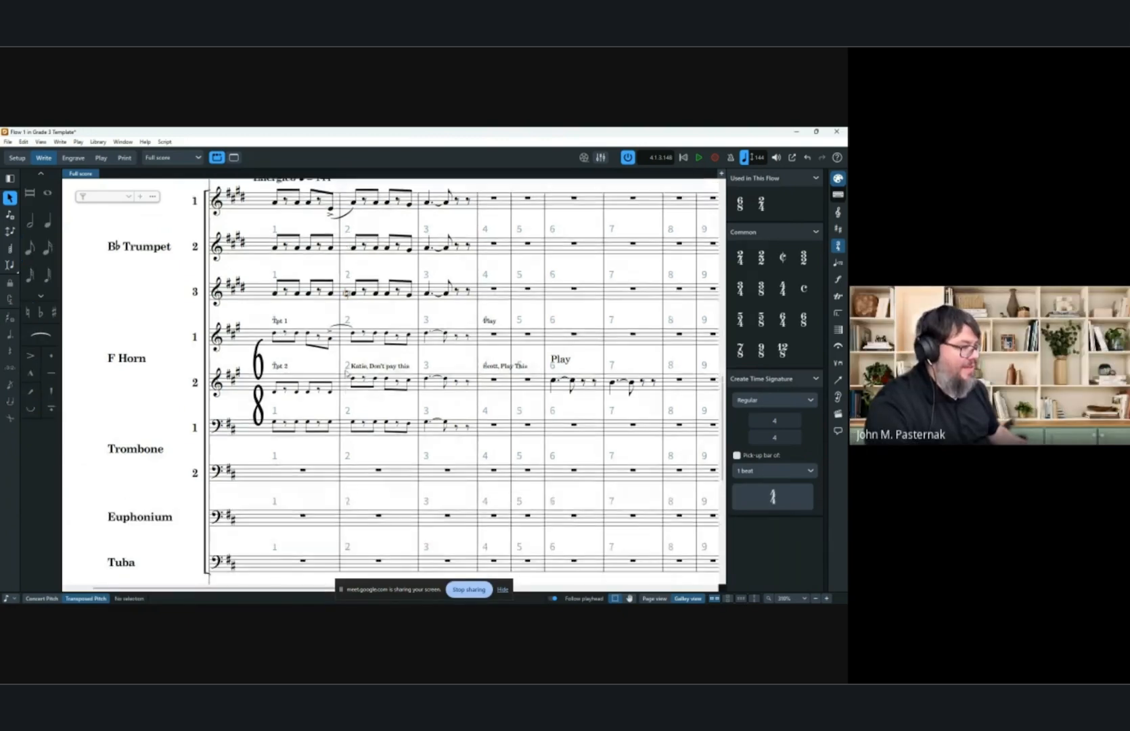
{"action": "left_click", "coordinate": [353, 353]}
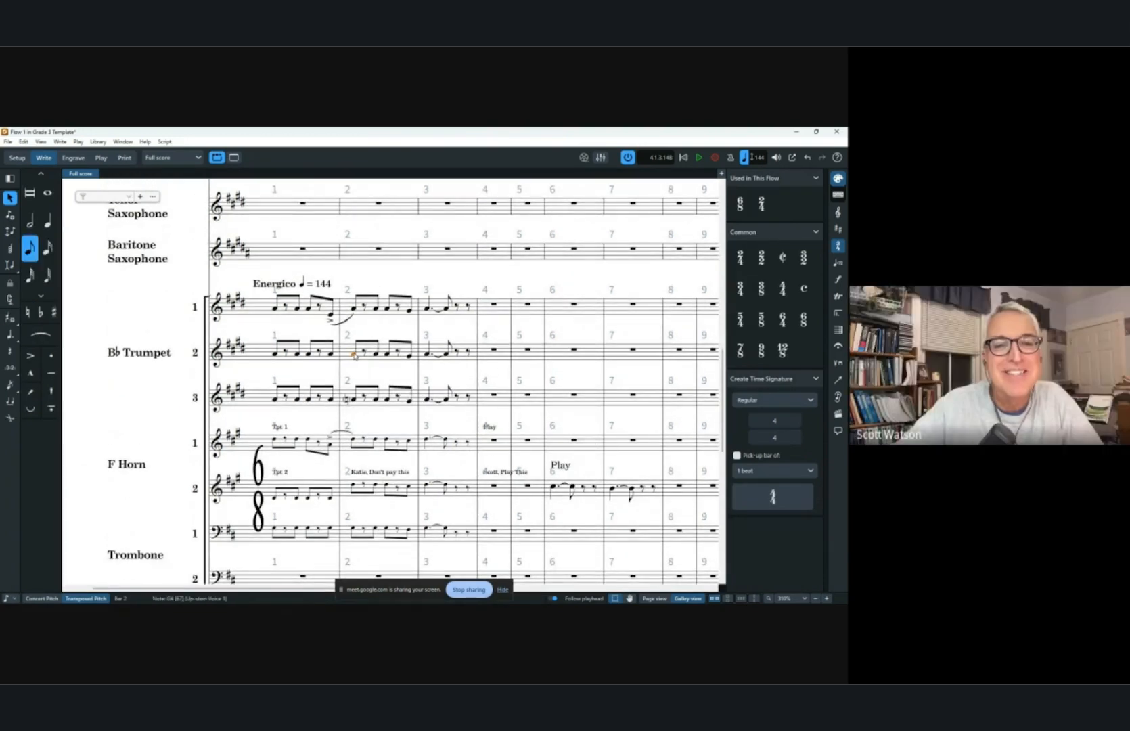
{"action": "key", "text": "ctrl+8"}
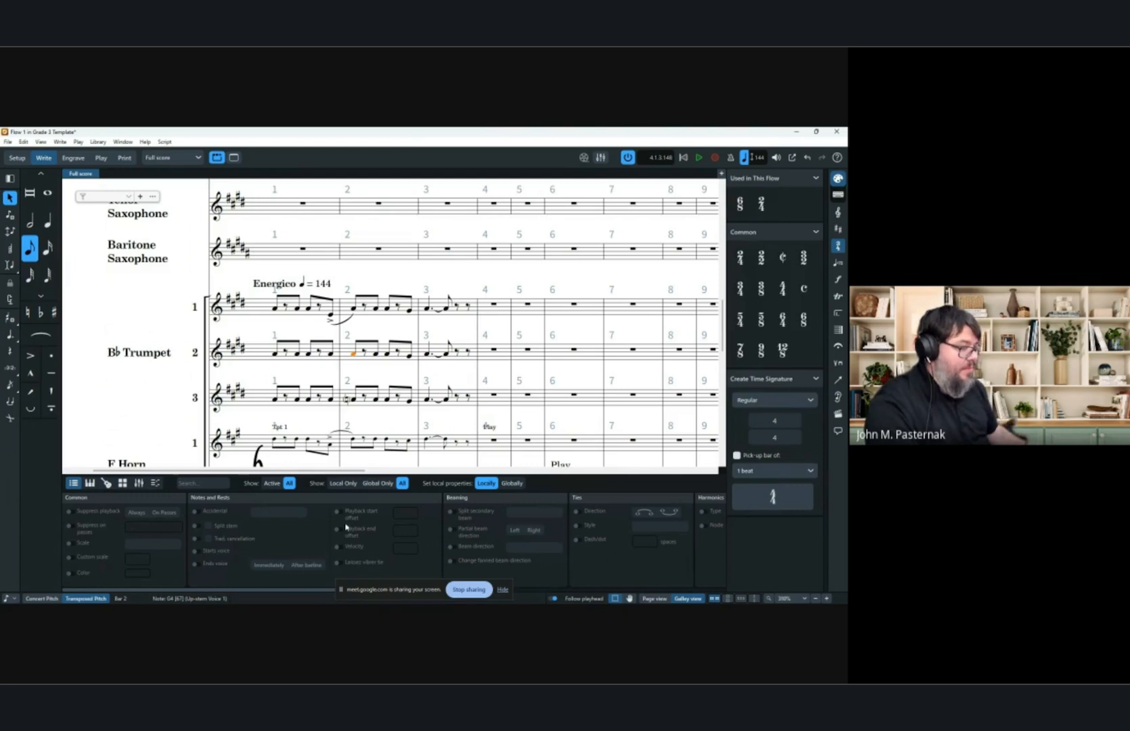
Open Engraving Options and browse its list of categories, then close the dialog.
{"action": "left_click", "coordinate": [100, 142]}
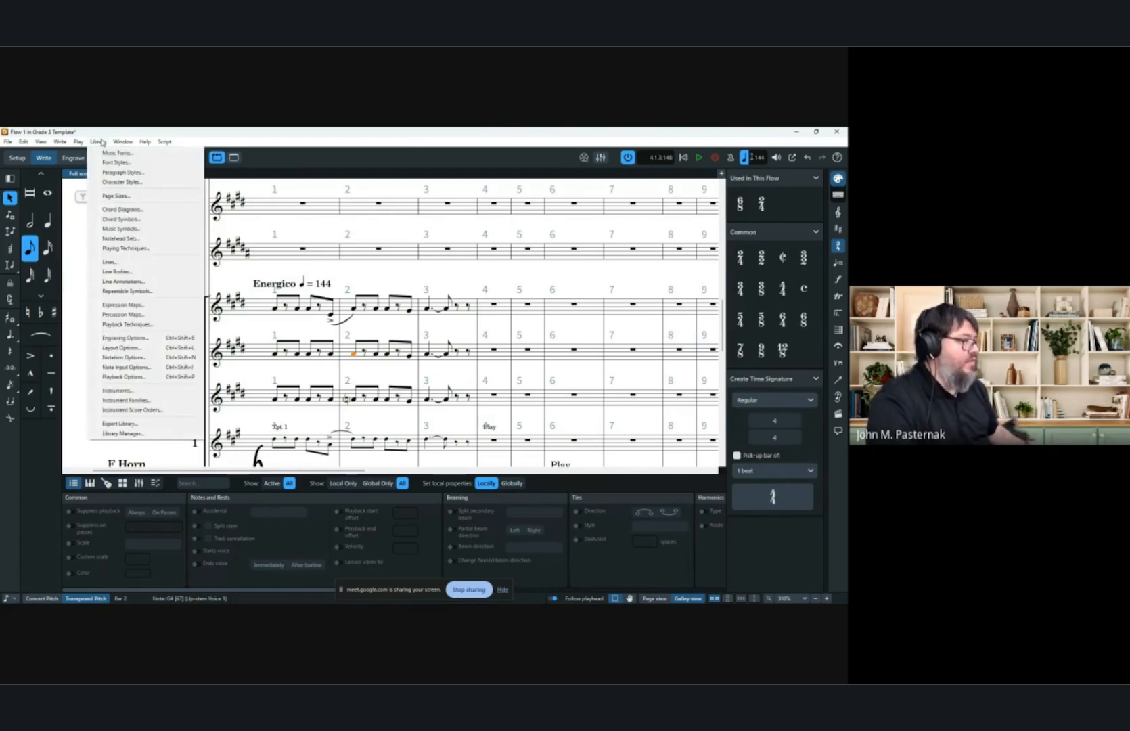
{"action": "left_click", "coordinate": [124, 338]}
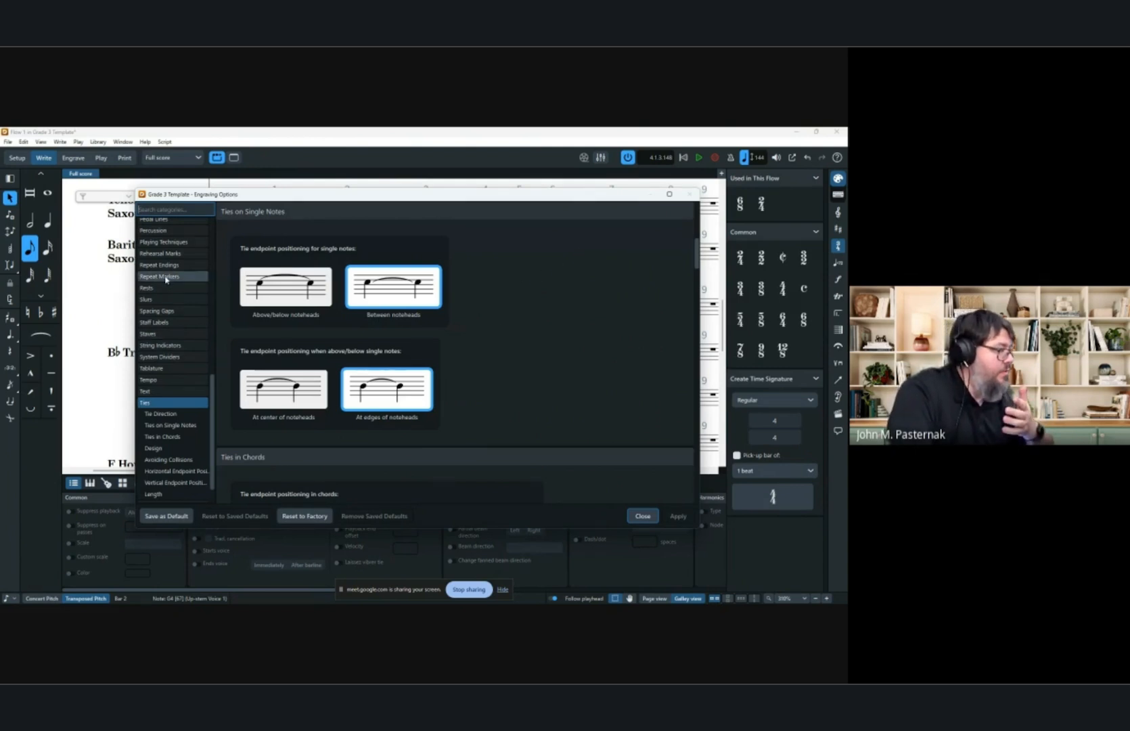
{"action": "scroll", "coordinate": [178, 305], "scroll_direction": "up", "scroll_amount": 7}
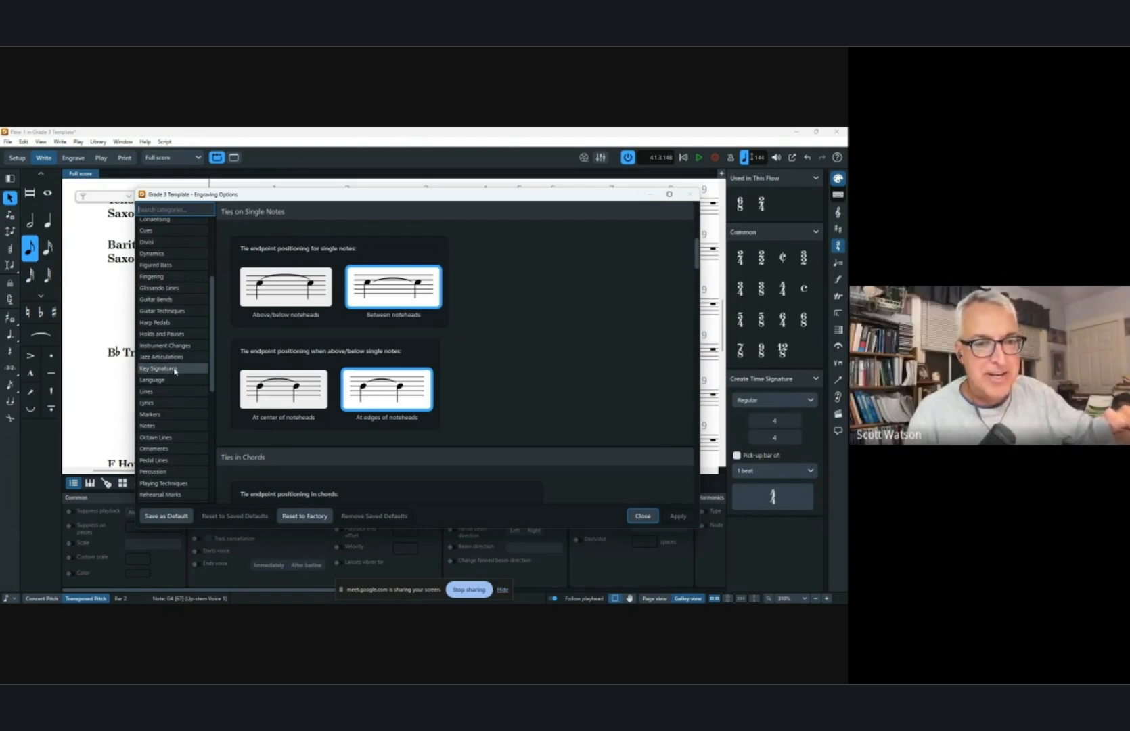
{"action": "scroll", "coordinate": [174, 371], "scroll_direction": "up", "scroll_amount": 2}
{"action": "left_click", "coordinate": [642, 516]}
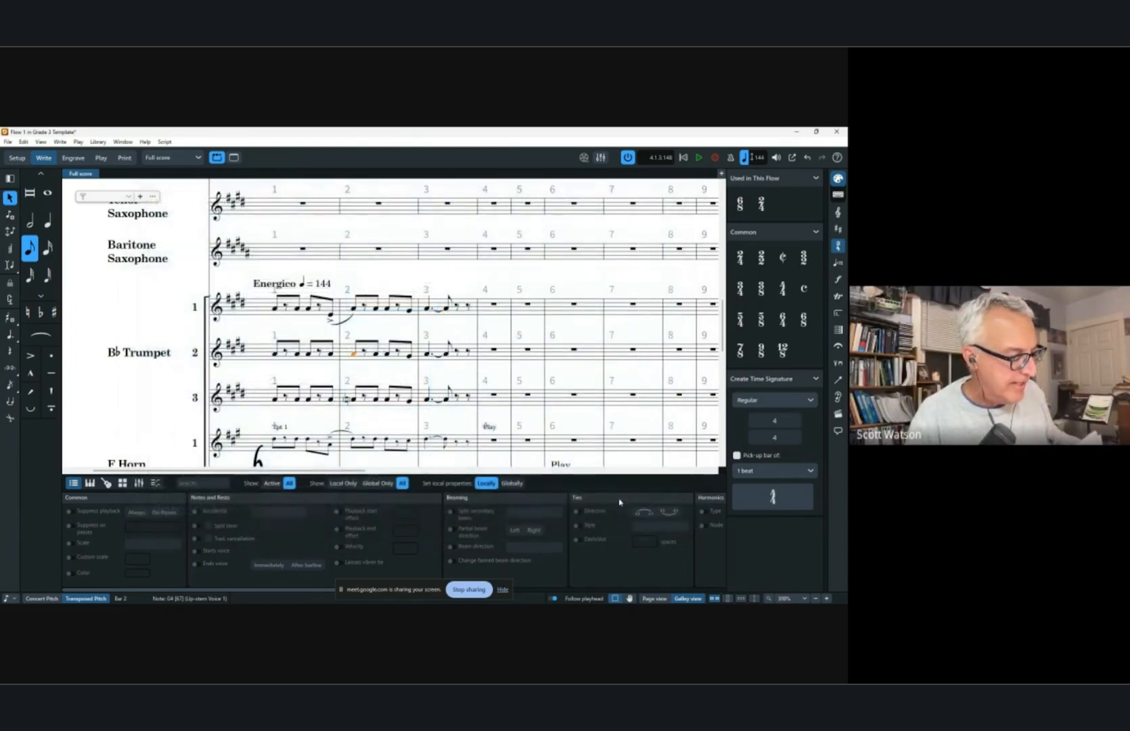
Select the Trumpet 1 note at the start of bar 2 and show its accidental in round brackets.
{"action": "left_click", "coordinate": [375, 309]}
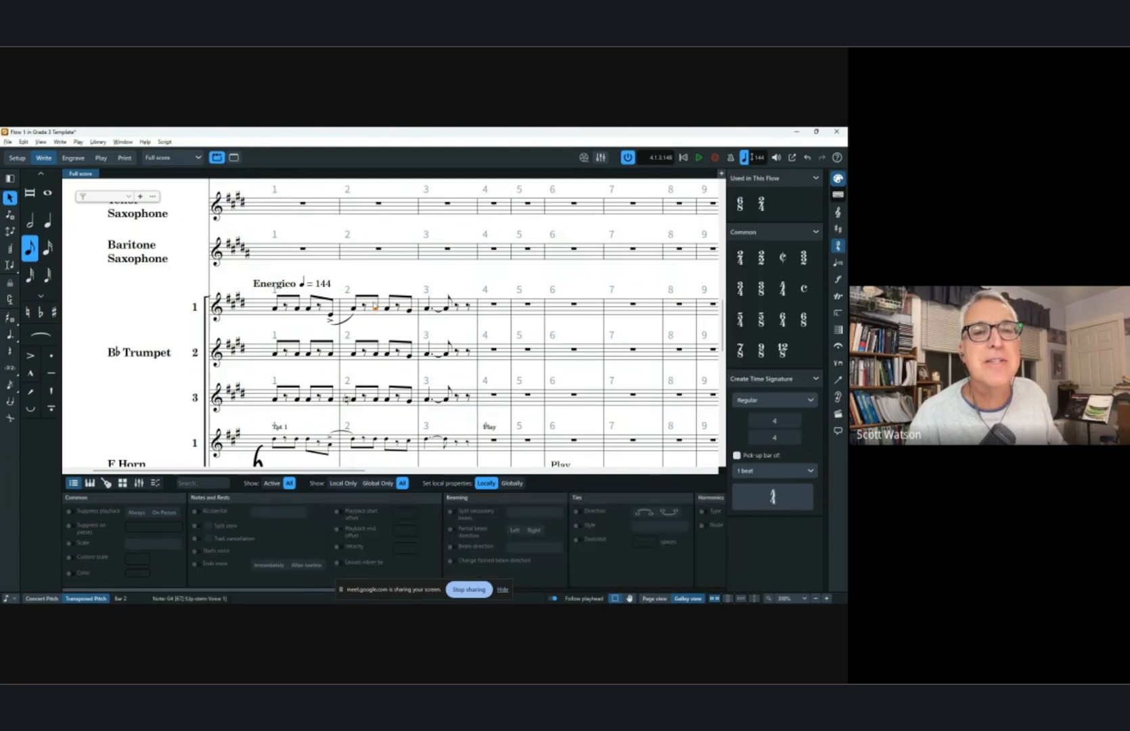
{"action": "key", "text": "ctrl+8"}
{"action": "key", "text": "ctrl+8"}
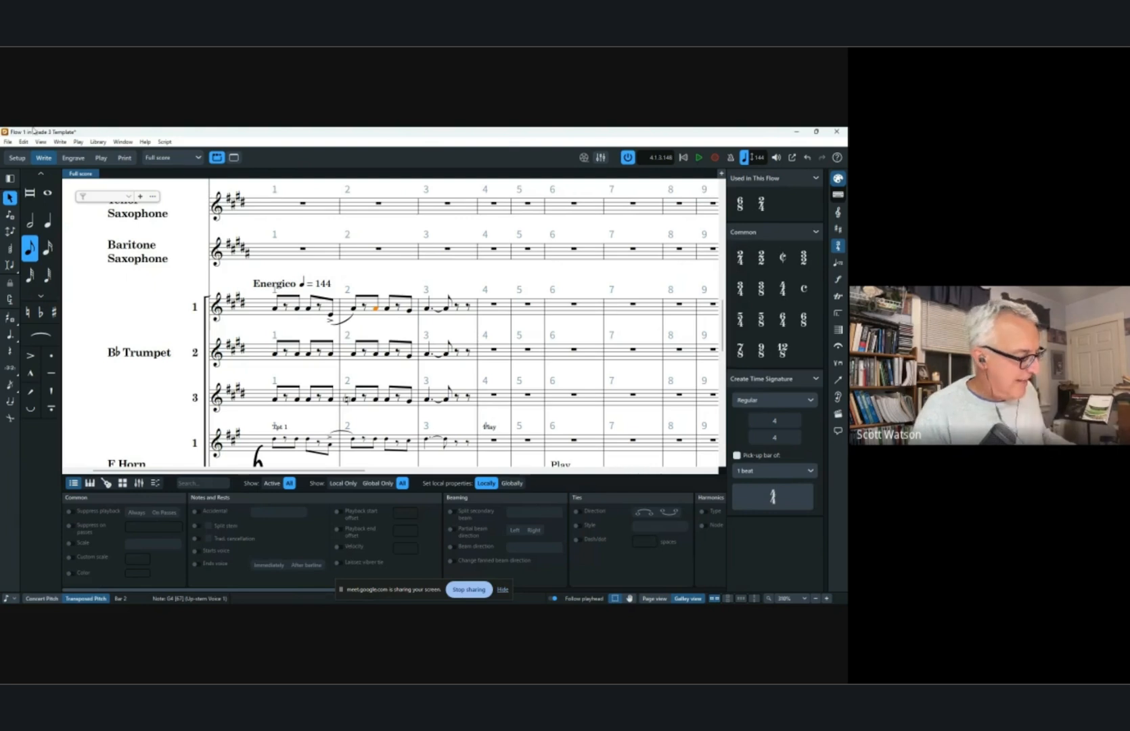
{"action": "left_click", "coordinate": [98, 142]}
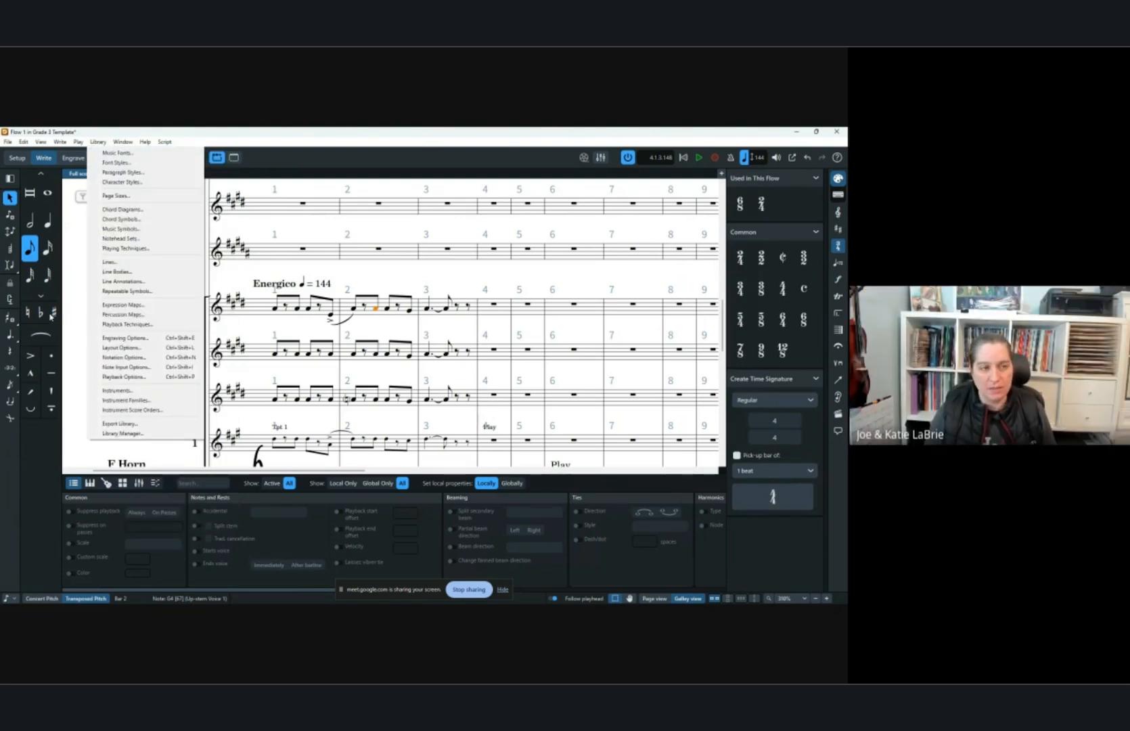
{"action": "left_click", "coordinate": [15, 464]}
{"action": "left_click", "coordinate": [31, 318]}
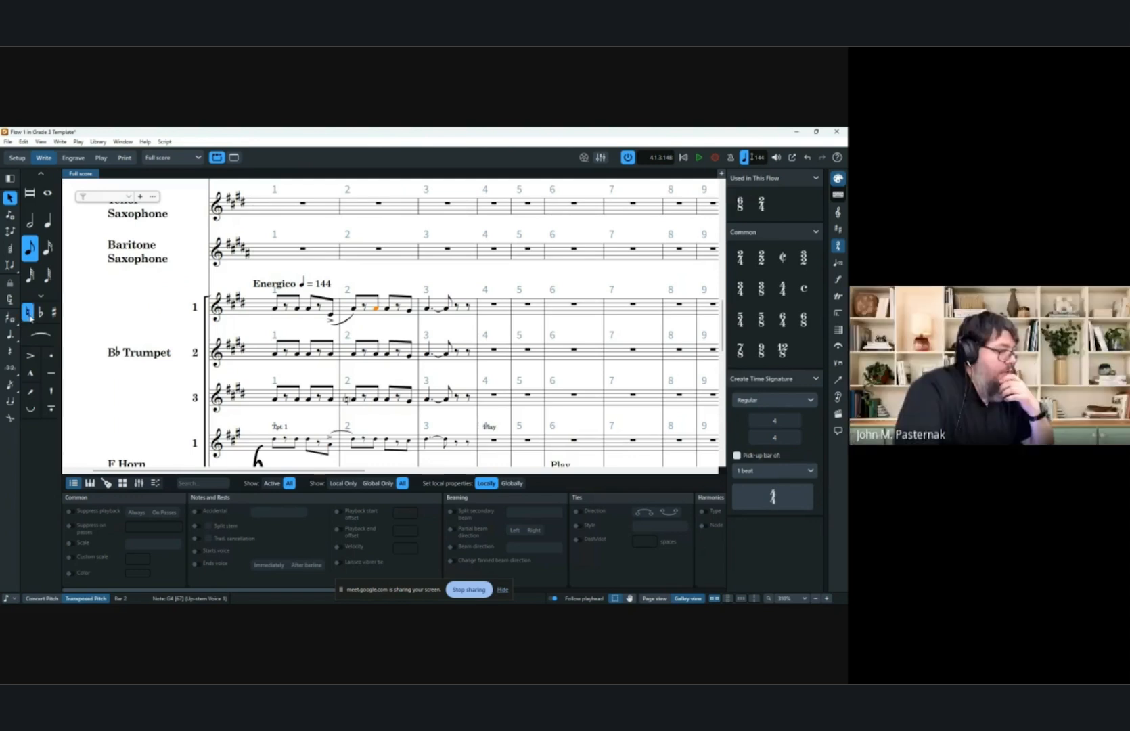
{"action": "left_click", "coordinate": [278, 513]}
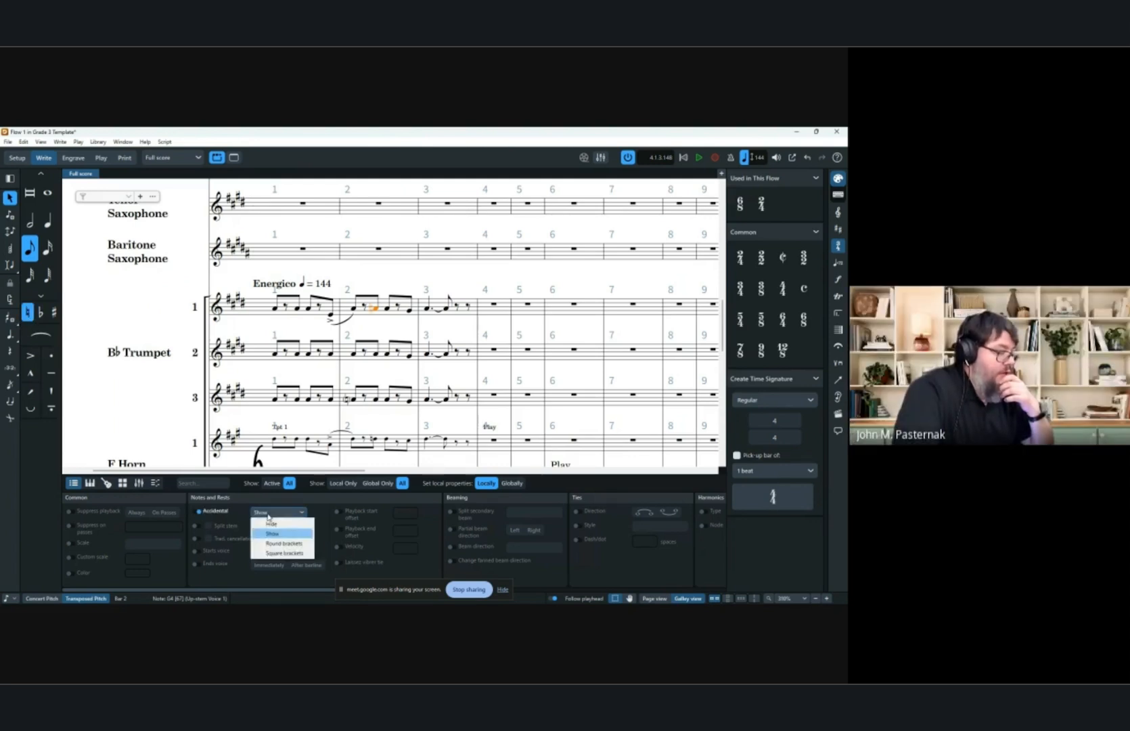
{"action": "left_click", "coordinate": [279, 543]}
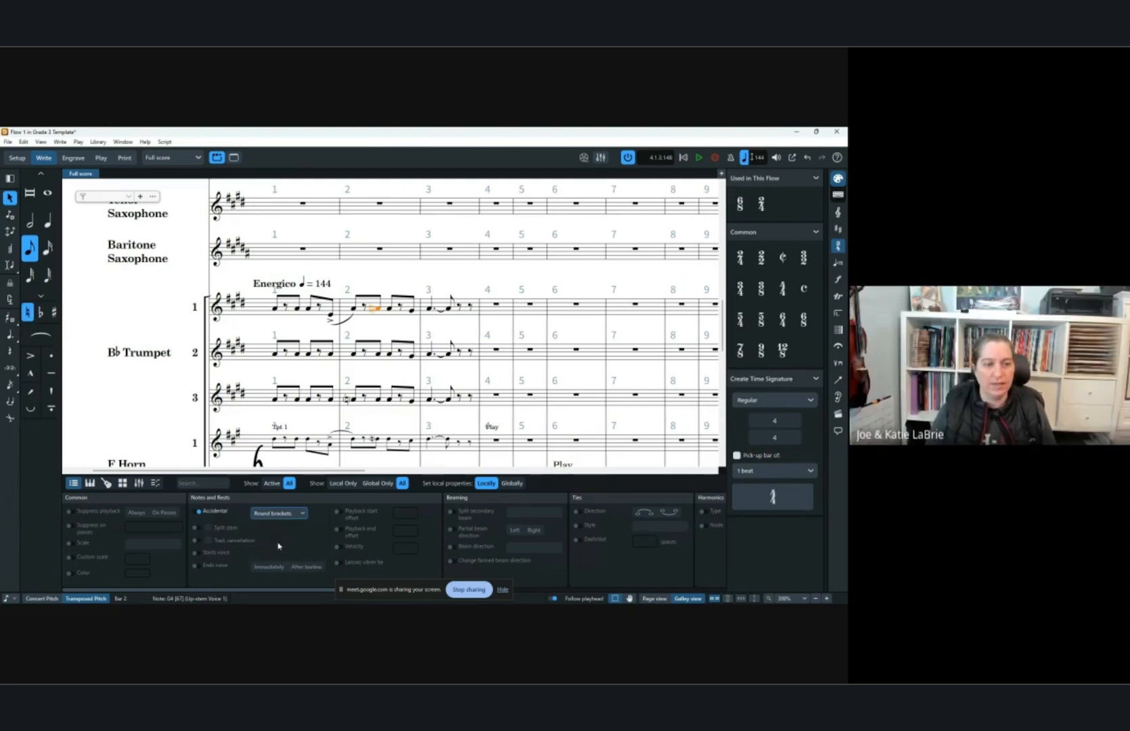
Cycle the accidental display of the selected Trumpet 1 note to Show, without brackets.
{"action": "left_click", "coordinate": [123, 142]}
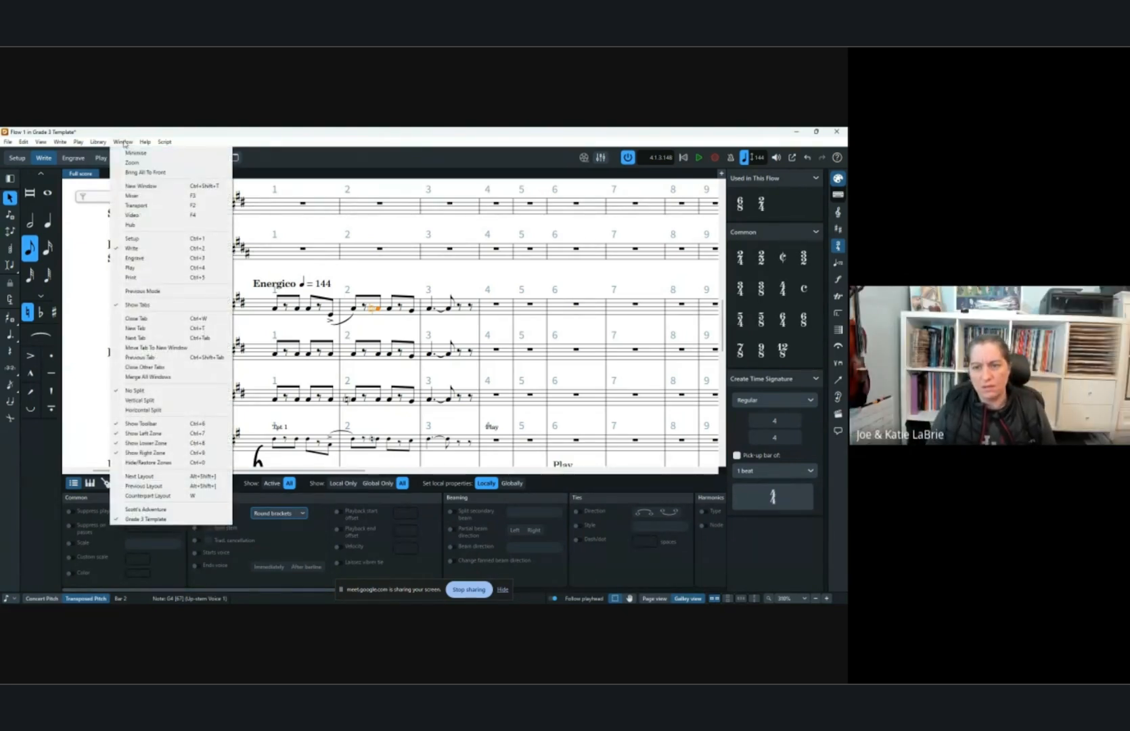
{"action": "left_click", "coordinate": [28, 314]}
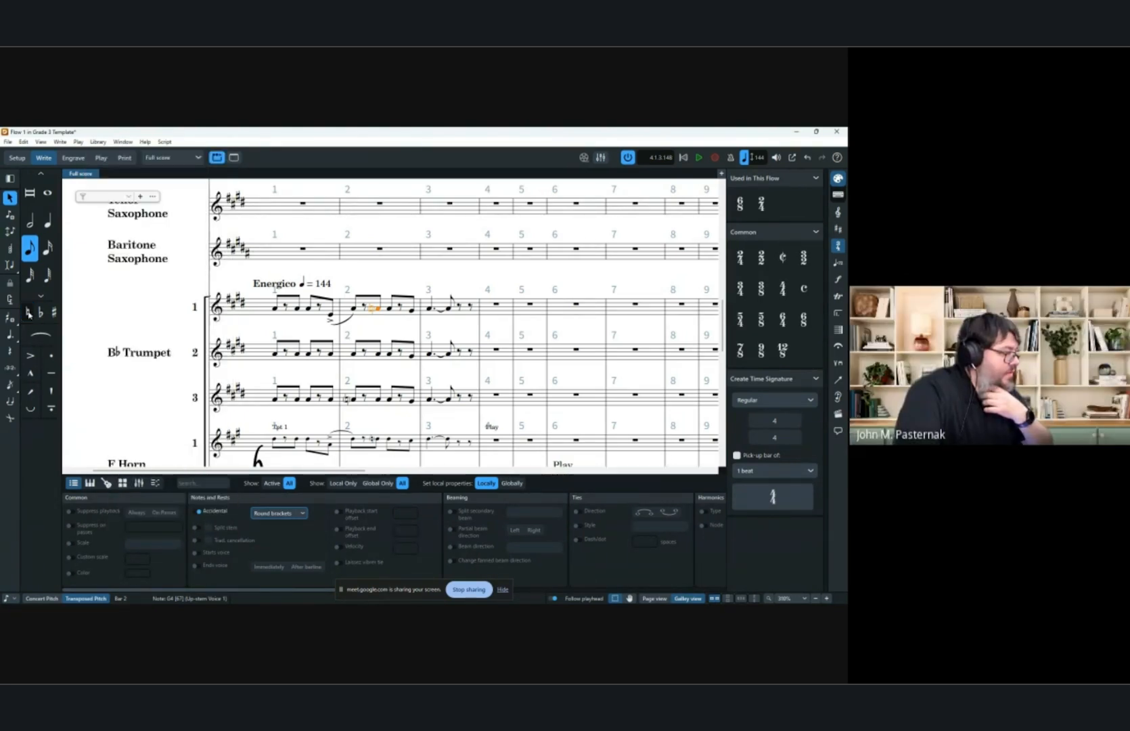
{"action": "left_click", "coordinate": [28, 314]}
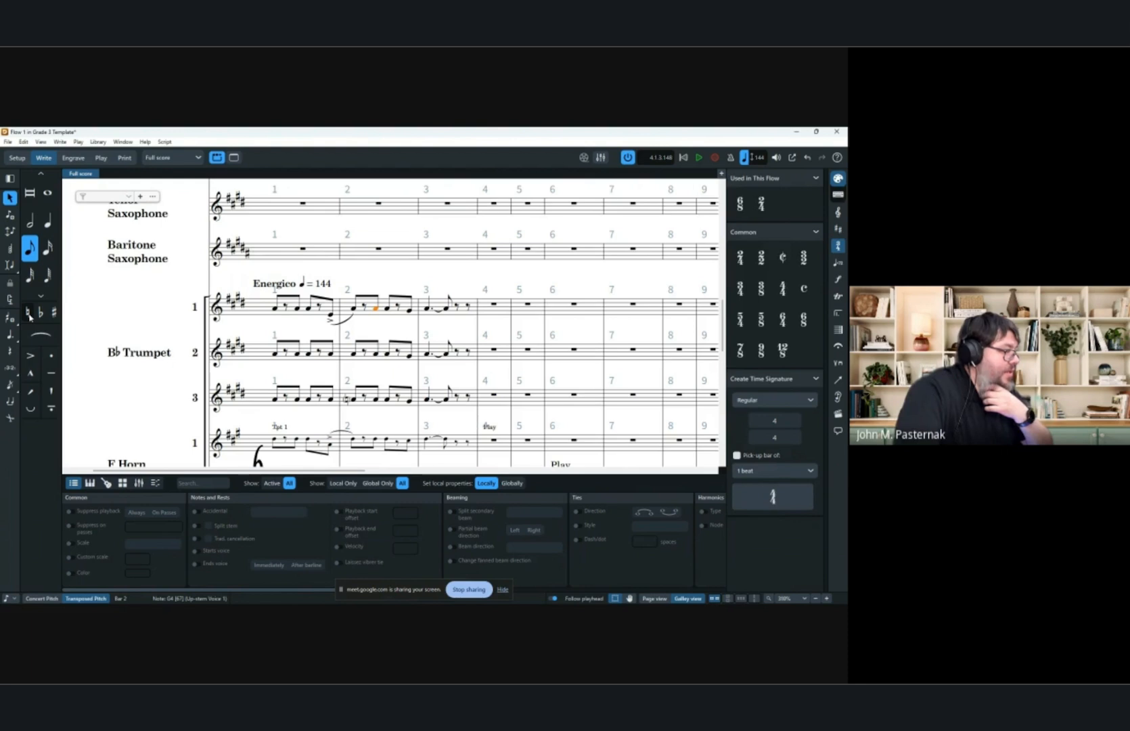
{"action": "left_click", "coordinate": [28, 314]}
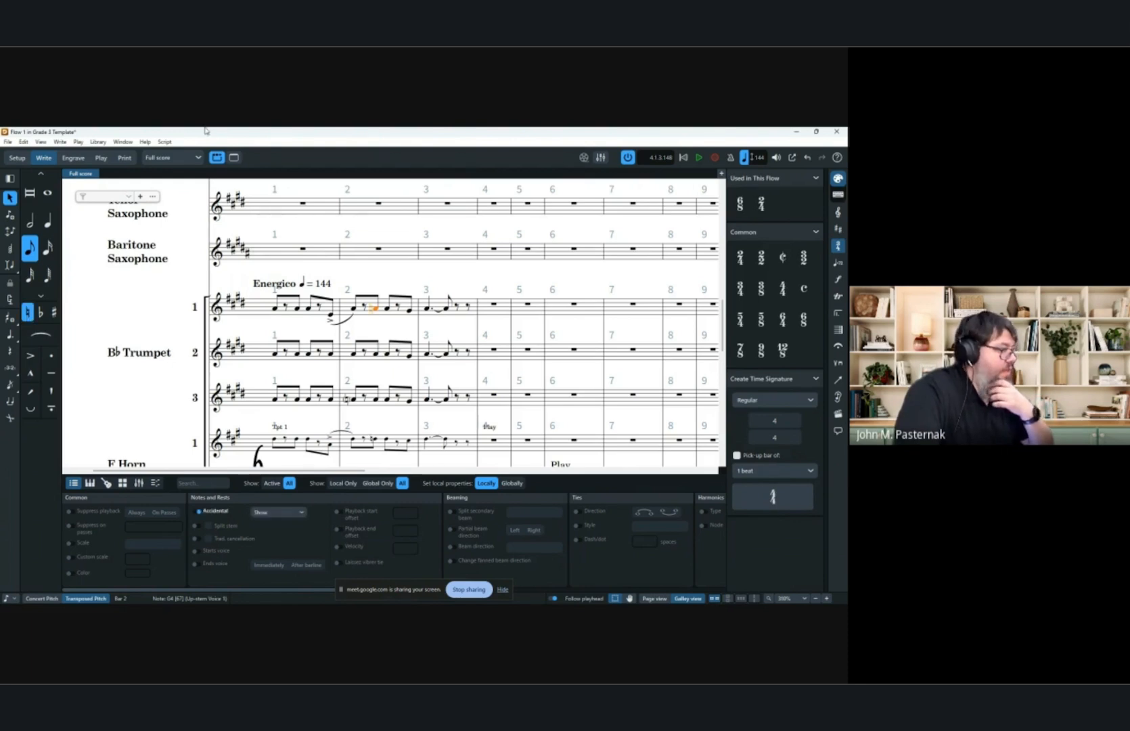
Open Engraving Options and review the Accidentals settings, including Parenthesized Accidentals, then close the dialog.
{"action": "left_click", "coordinate": [98, 142]}
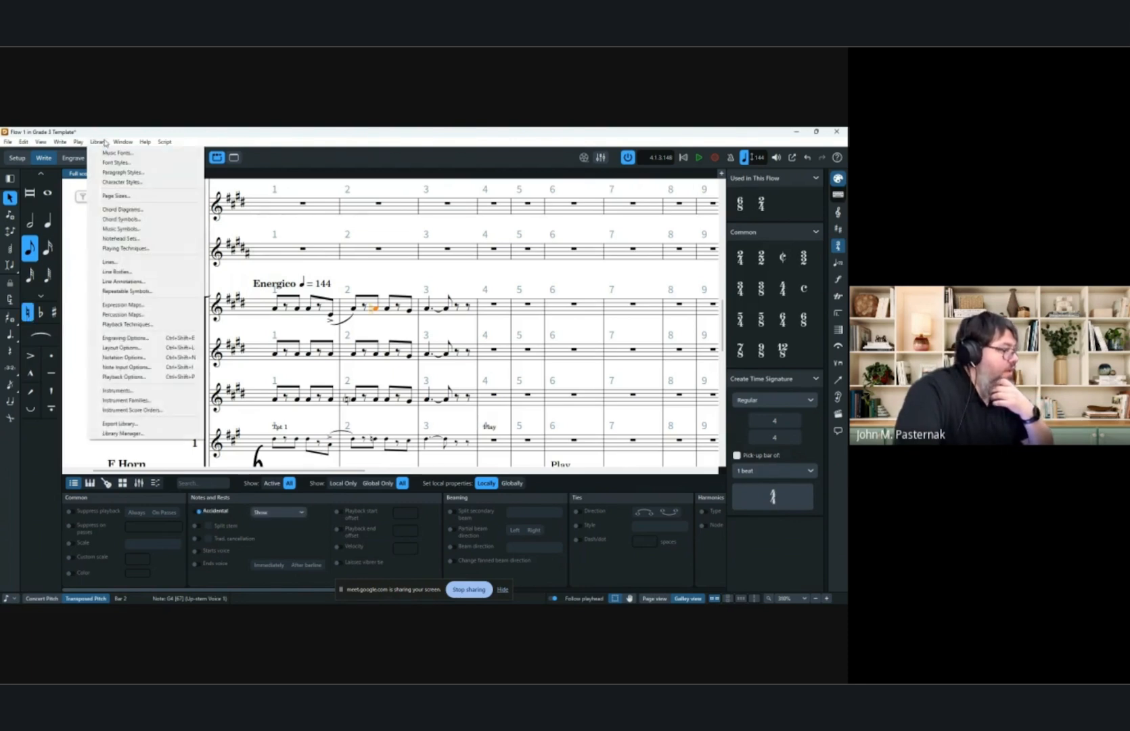
{"action": "left_click", "coordinate": [149, 342]}
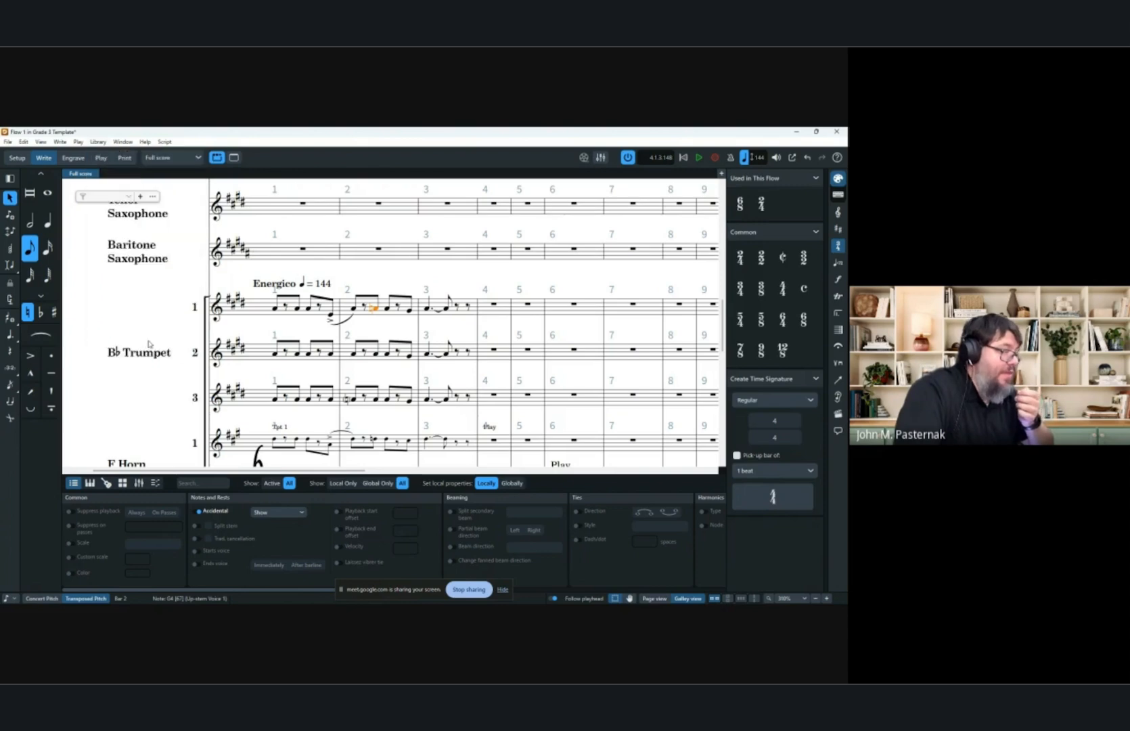
{"action": "scroll", "coordinate": [173, 311], "scroll_direction": "up", "scroll_amount": 10}
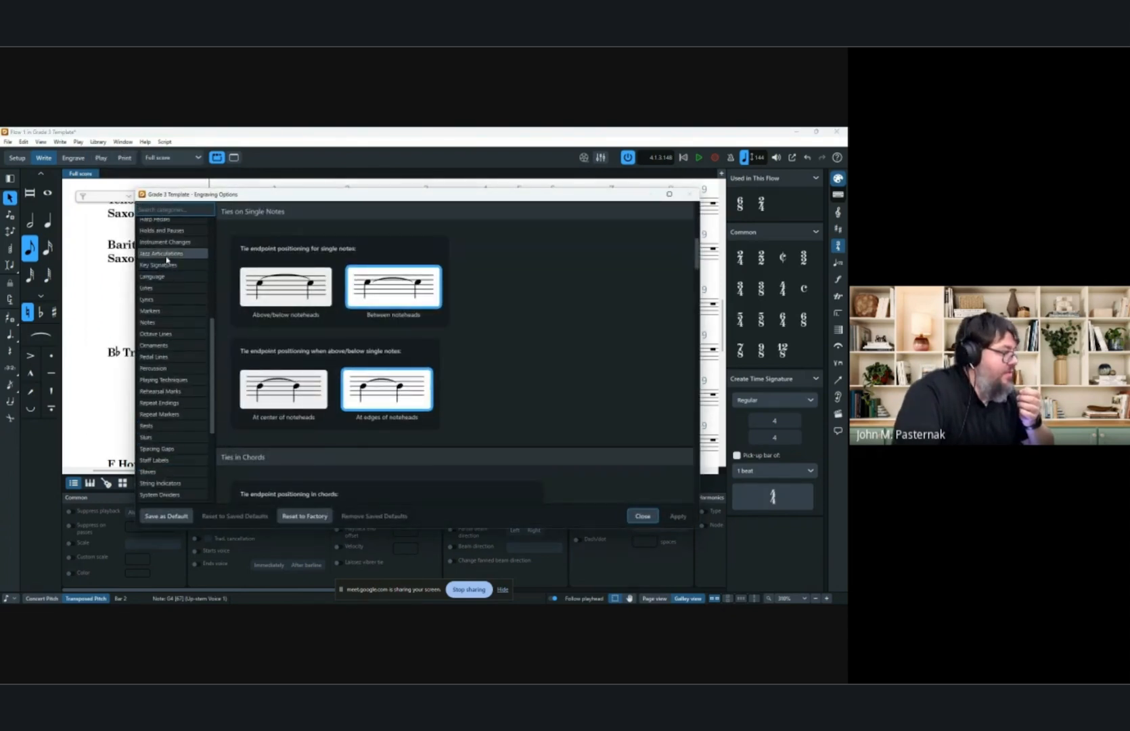
{"action": "left_click", "coordinate": [167, 226]}
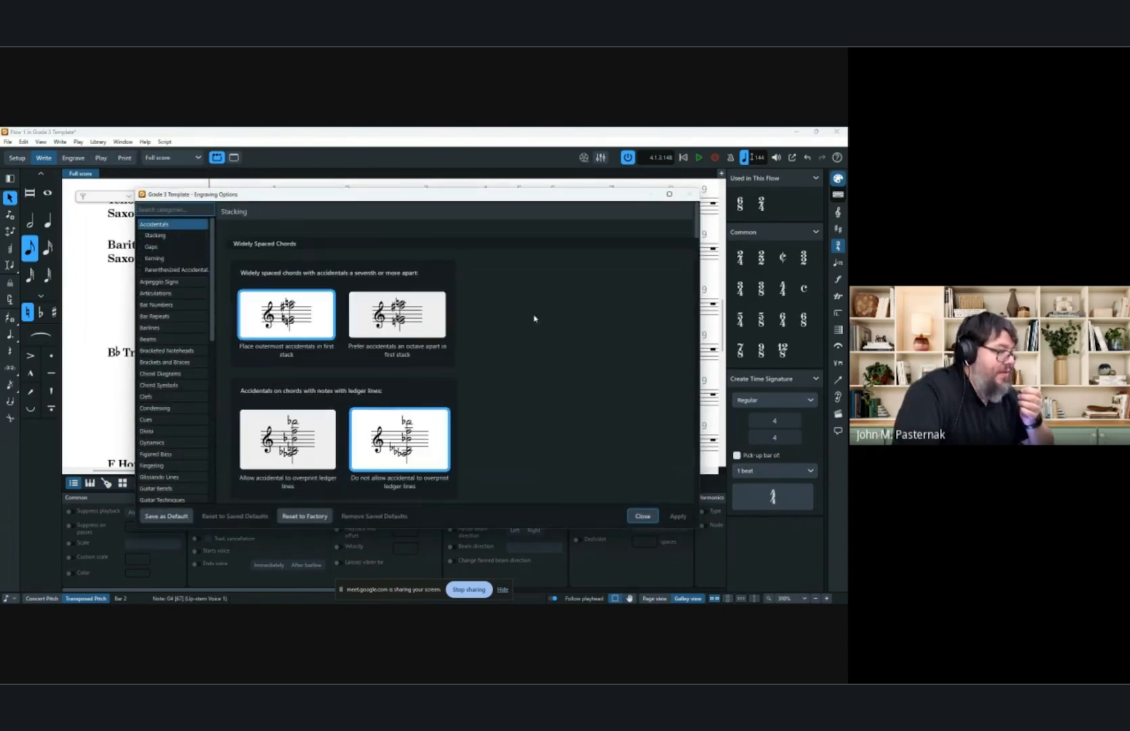
{"action": "scroll", "coordinate": [528, 318], "scroll_direction": "down", "scroll_amount": 7}
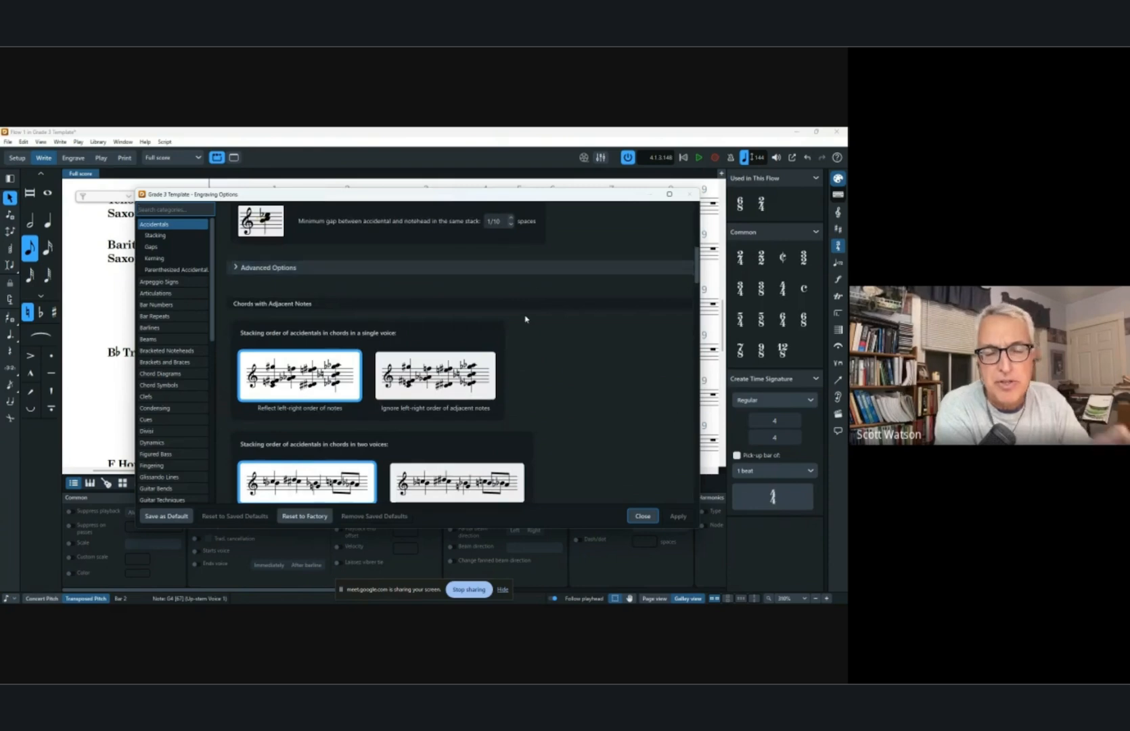
{"action": "scroll", "coordinate": [524, 319], "scroll_direction": "down", "scroll_amount": 6}
{"action": "scroll", "coordinate": [525, 318], "scroll_direction": "down", "scroll_amount": 7}
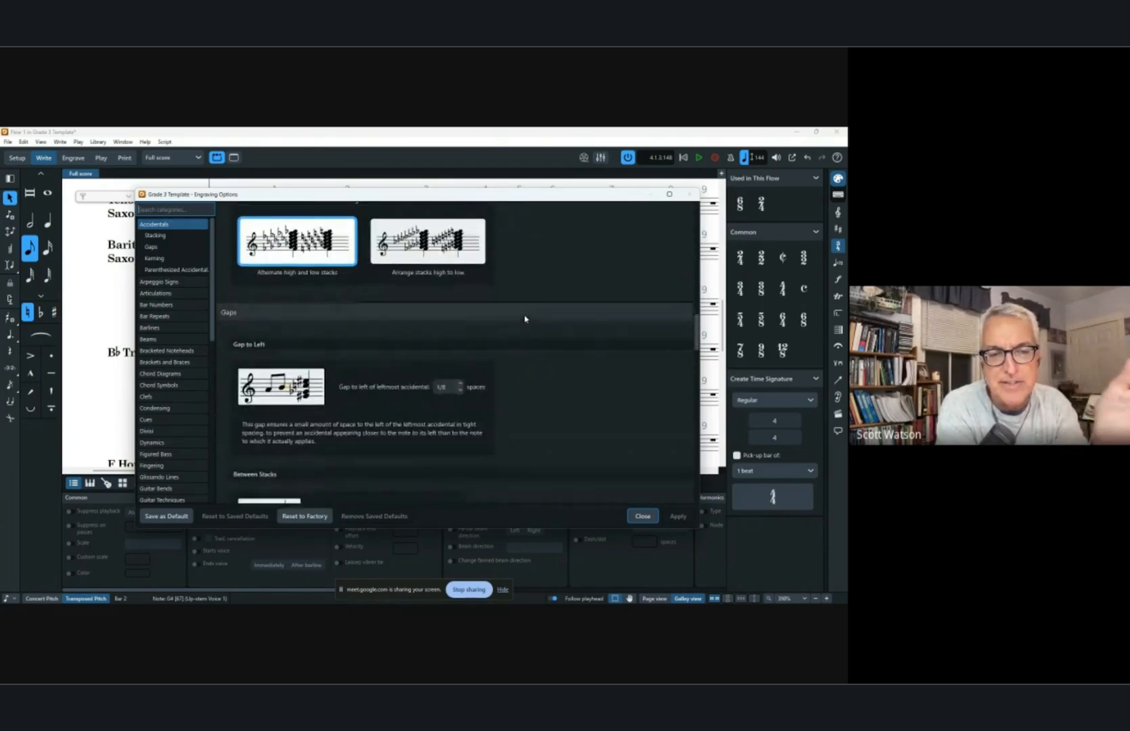
{"action": "scroll", "coordinate": [526, 319], "scroll_direction": "down", "scroll_amount": 8}
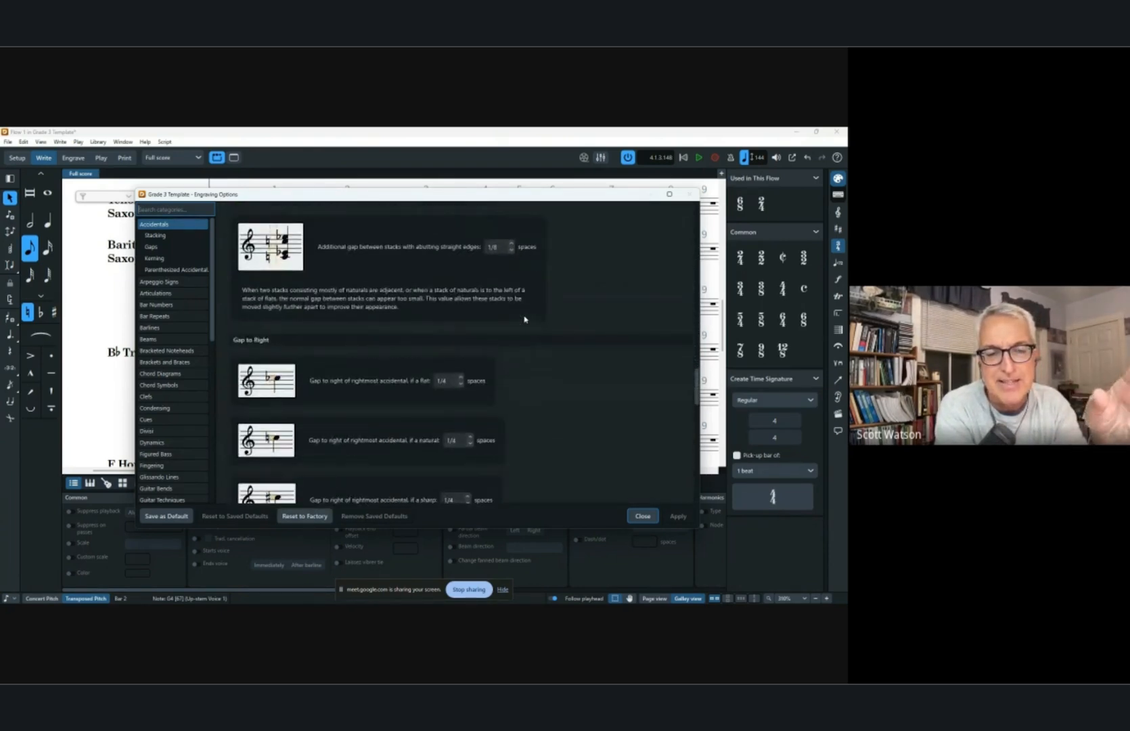
{"action": "scroll", "coordinate": [525, 320], "scroll_direction": "down", "scroll_amount": 8}
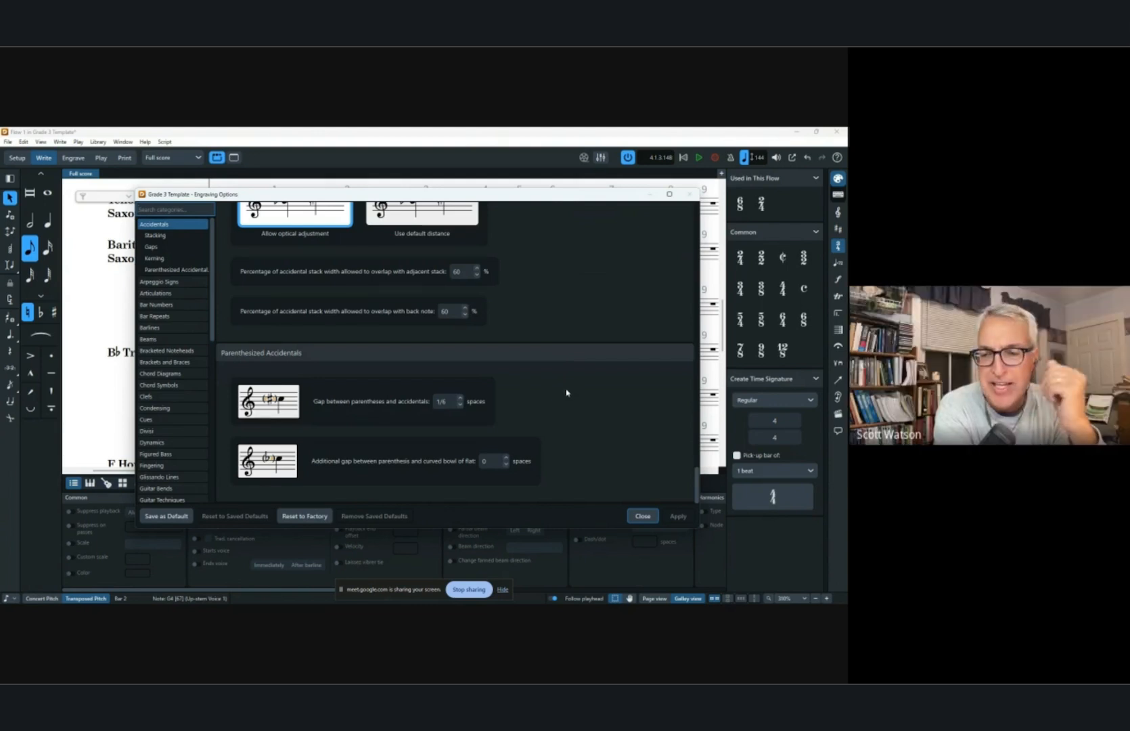
{"action": "scroll", "coordinate": [568, 393], "scroll_direction": "up", "scroll_amount": 4}
{"action": "scroll", "coordinate": [572, 399], "scroll_direction": "up", "scroll_amount": 6}
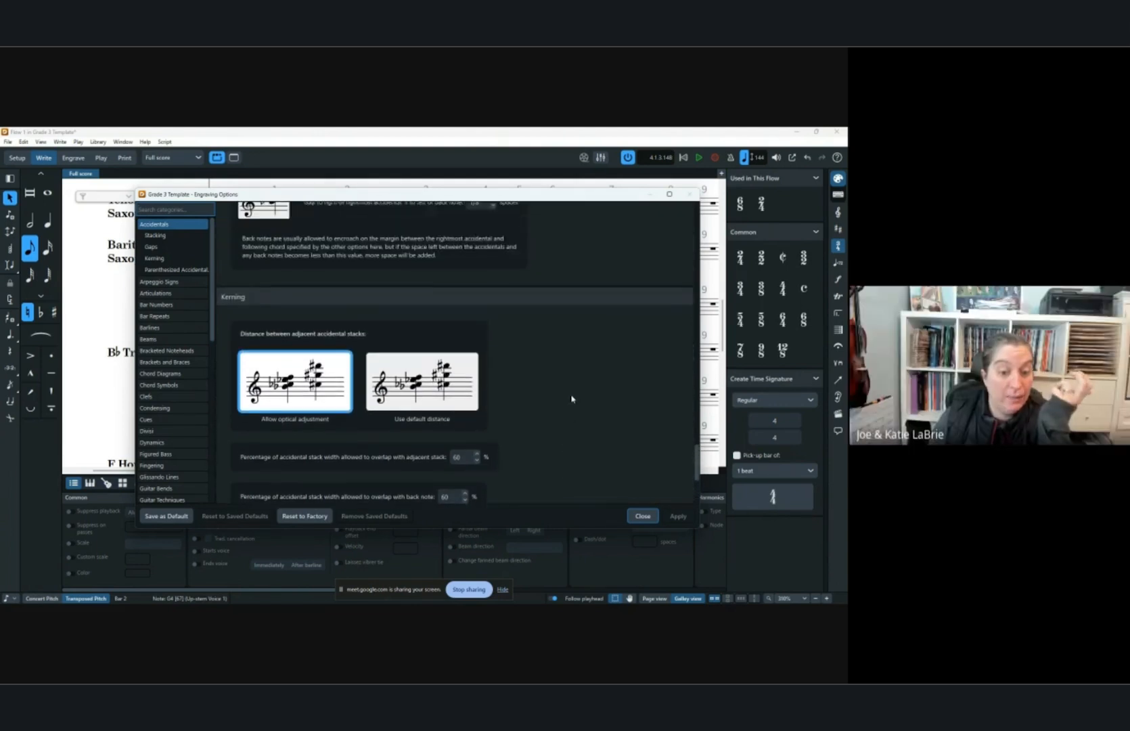
{"action": "scroll", "coordinate": [573, 403], "scroll_direction": "up", "scroll_amount": 8}
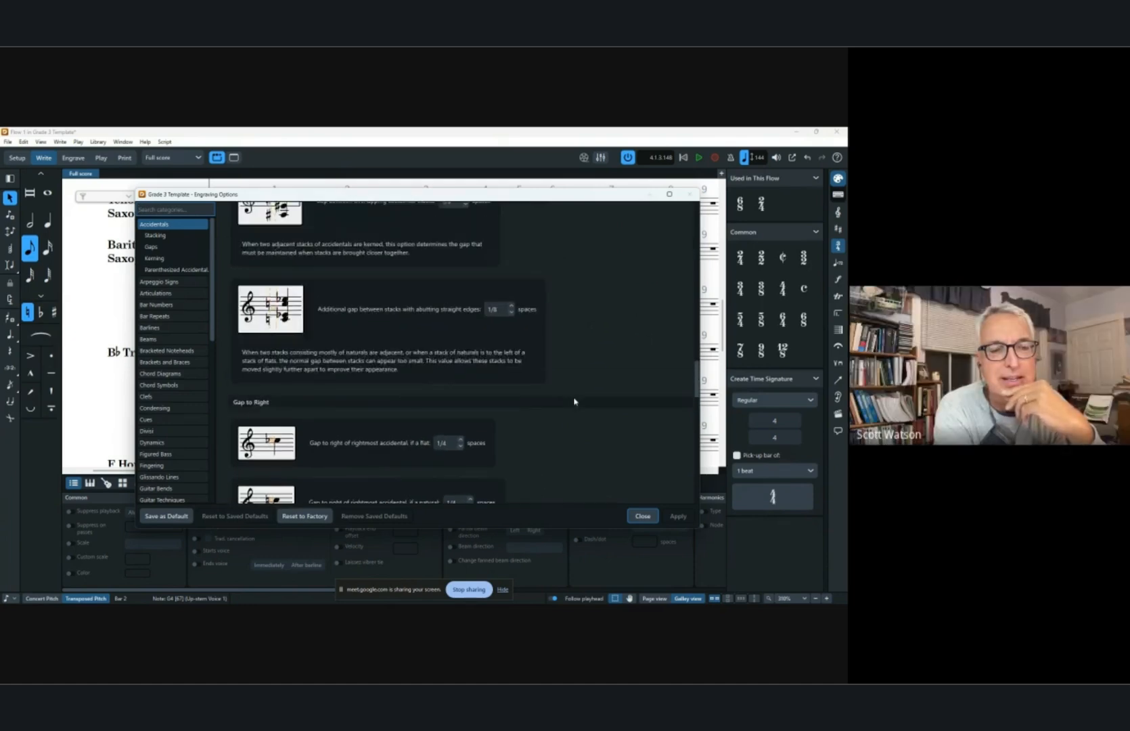
{"action": "scroll", "coordinate": [572, 404], "scroll_direction": "up", "scroll_amount": 6}
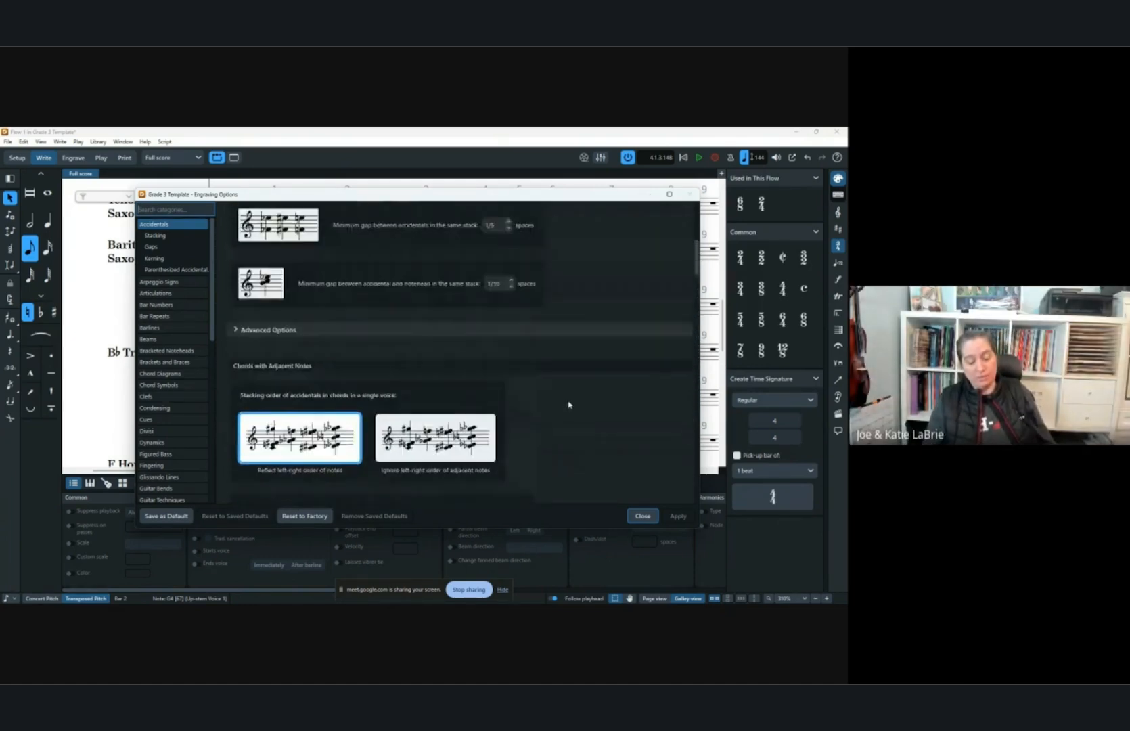
{"action": "left_click", "coordinate": [529, 383]}
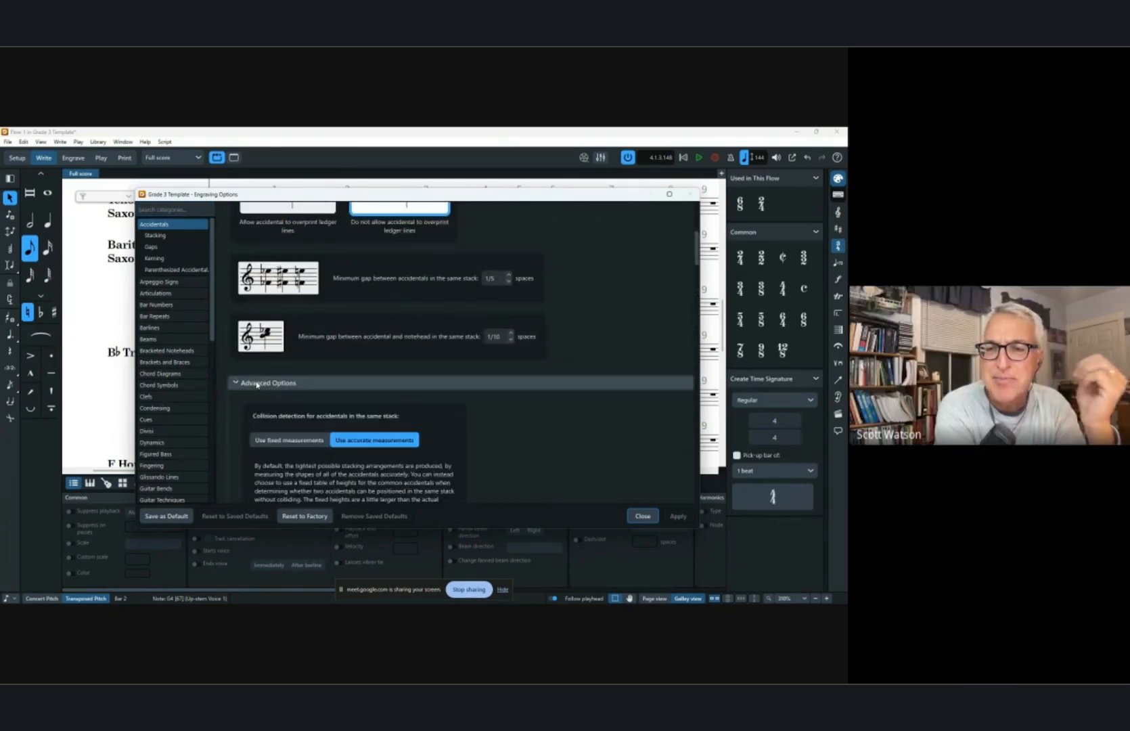
{"action": "scroll", "coordinate": [552, 368], "scroll_direction": "down", "scroll_amount": 5}
{"action": "scroll", "coordinate": [558, 369], "scroll_direction": "up", "scroll_amount": 8}
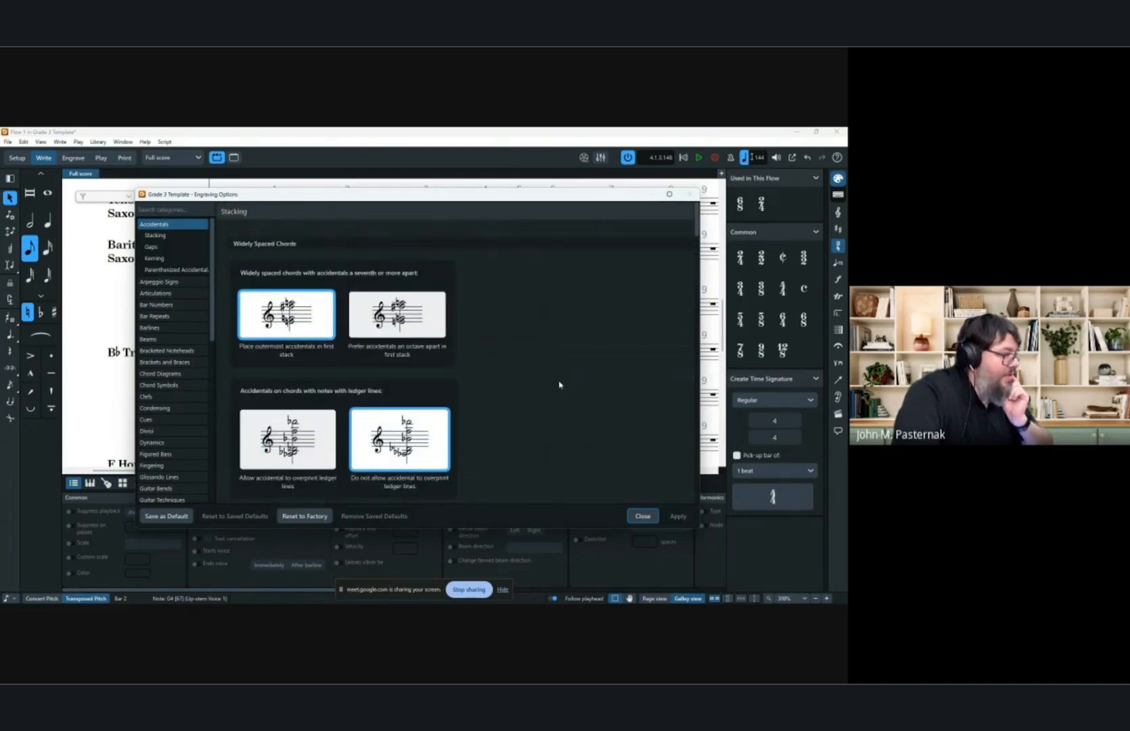
{"action": "left_click", "coordinate": [180, 270]}
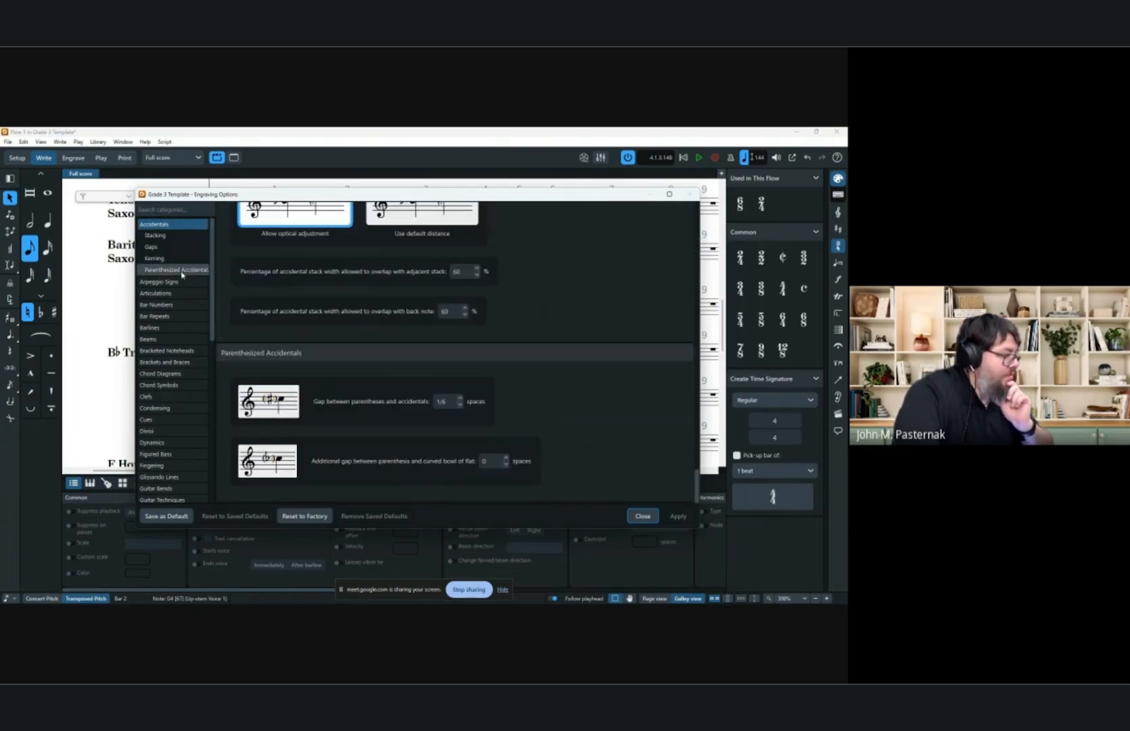
{"action": "left_click", "coordinate": [643, 516]}
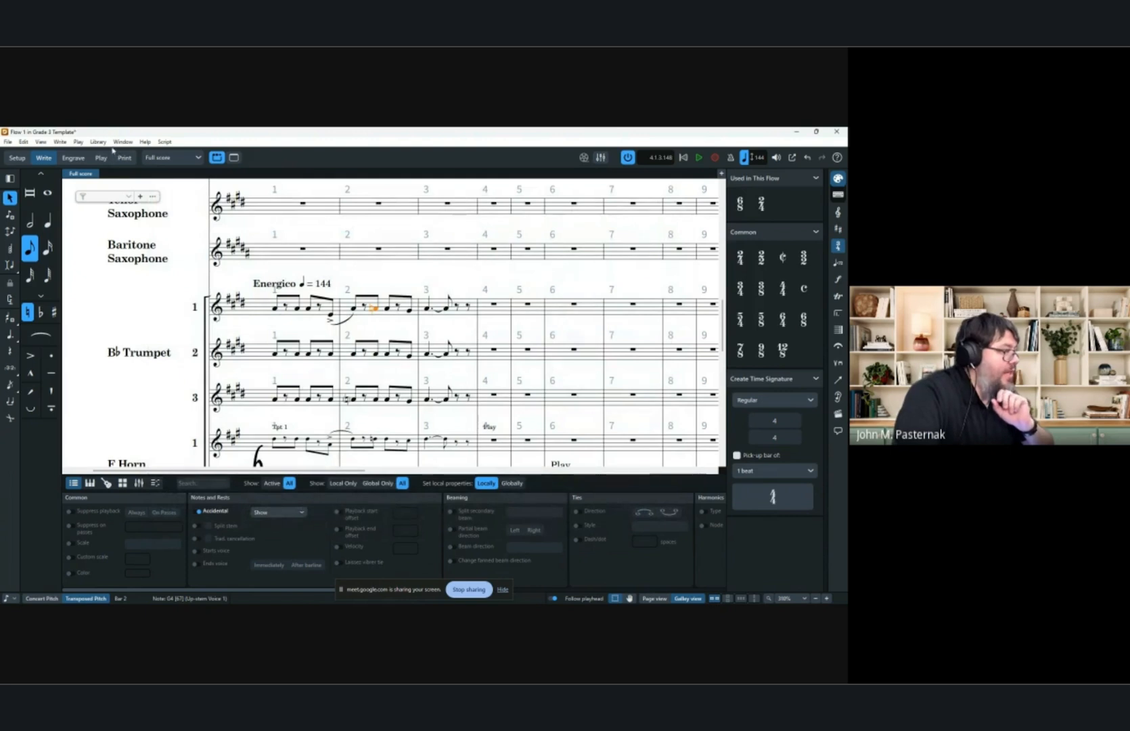
Open Layout Options and search its categories for accidental and spacing settings, then close the dialog.
{"action": "left_click", "coordinate": [97, 142]}
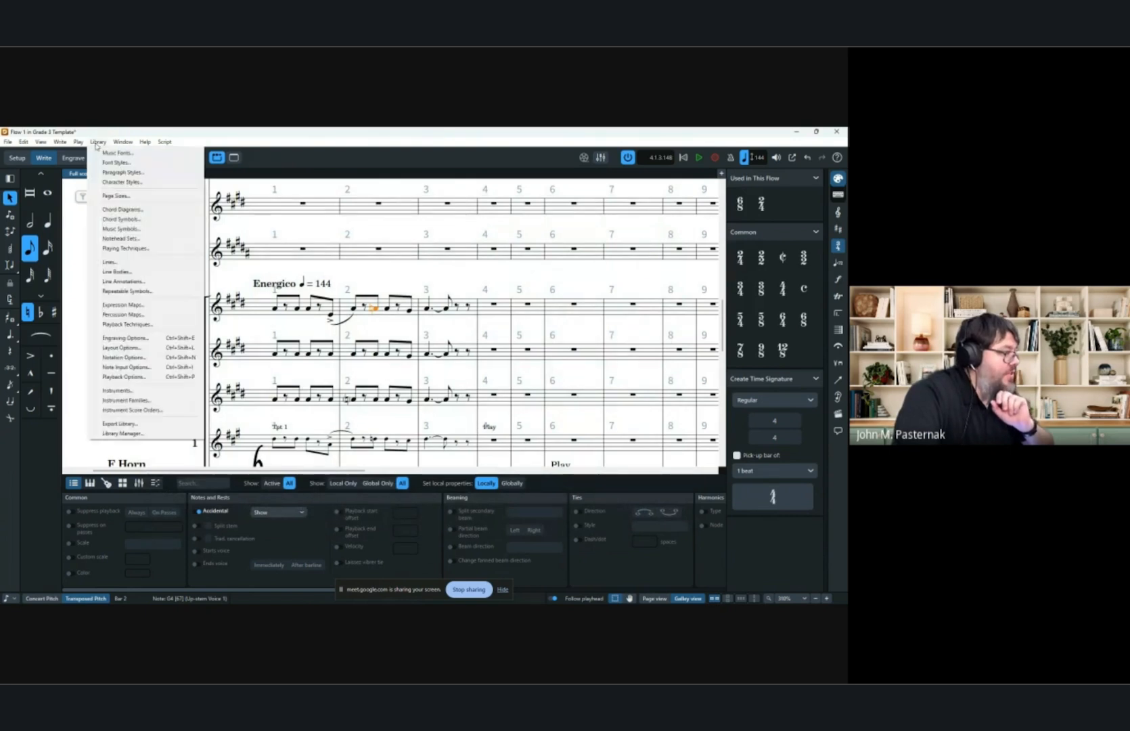
{"action": "left_click", "coordinate": [134, 347]}
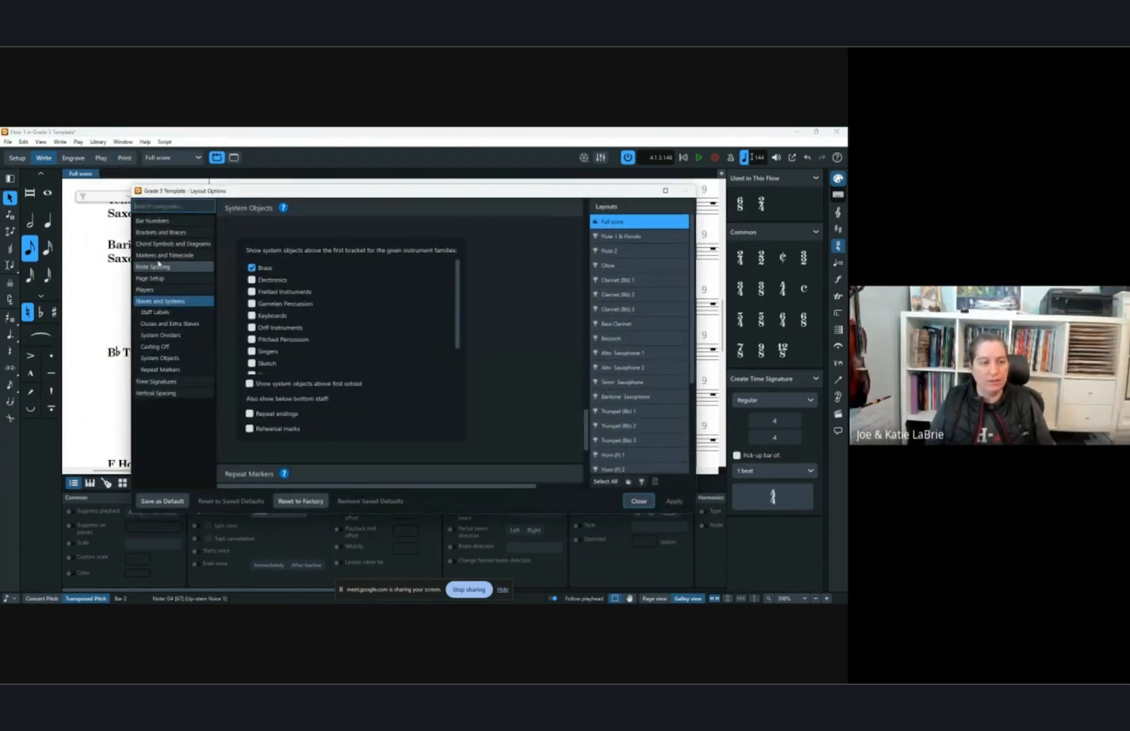
{"action": "left_click", "coordinate": [173, 208]}
{"action": "type", "text": "acc"}
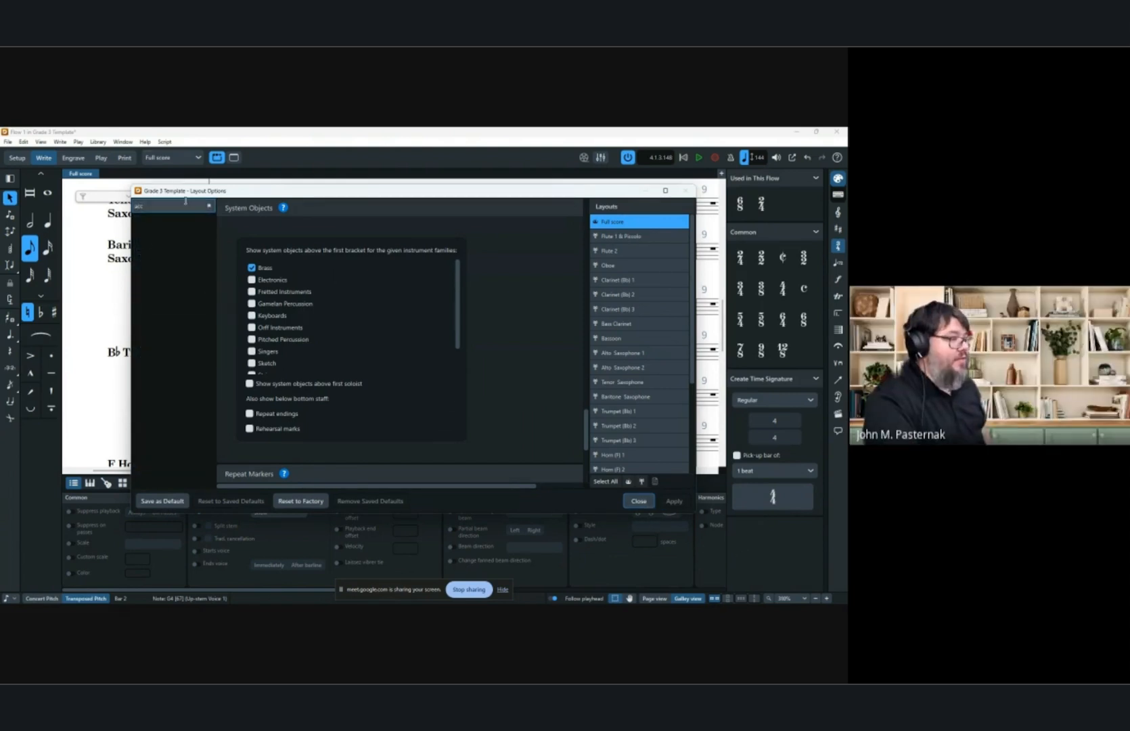
{"action": "double_click", "coordinate": [187, 205]}
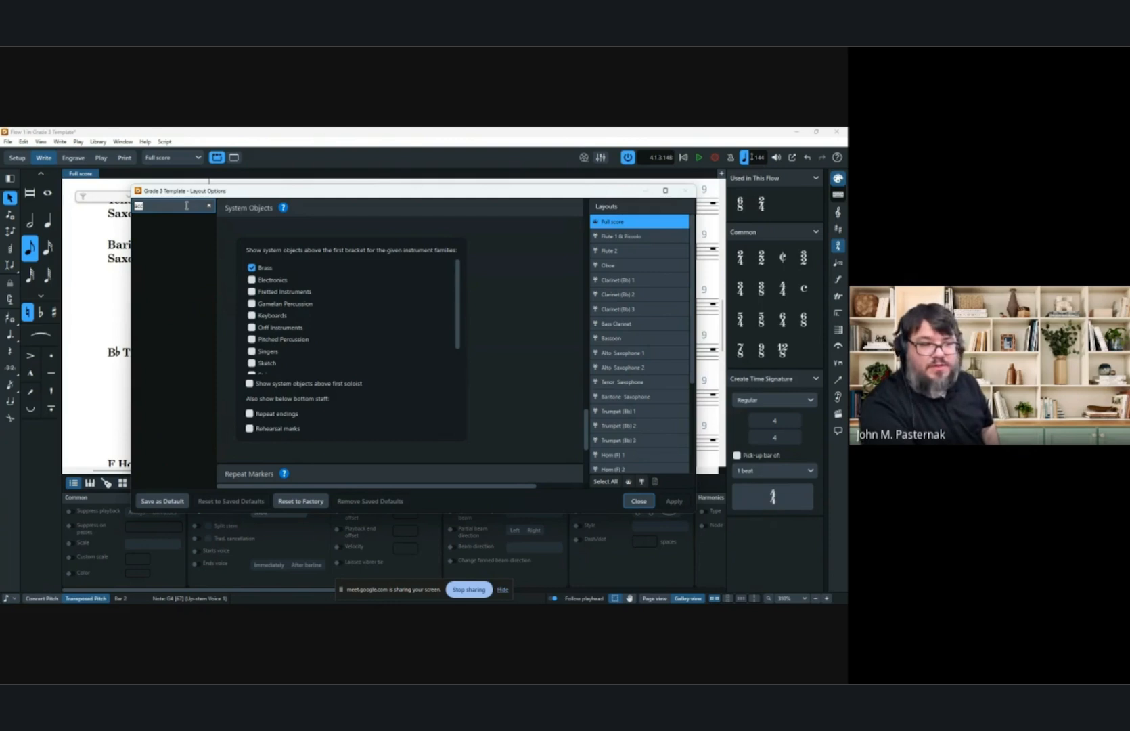
{"action": "key", "text": "BackSpace"}
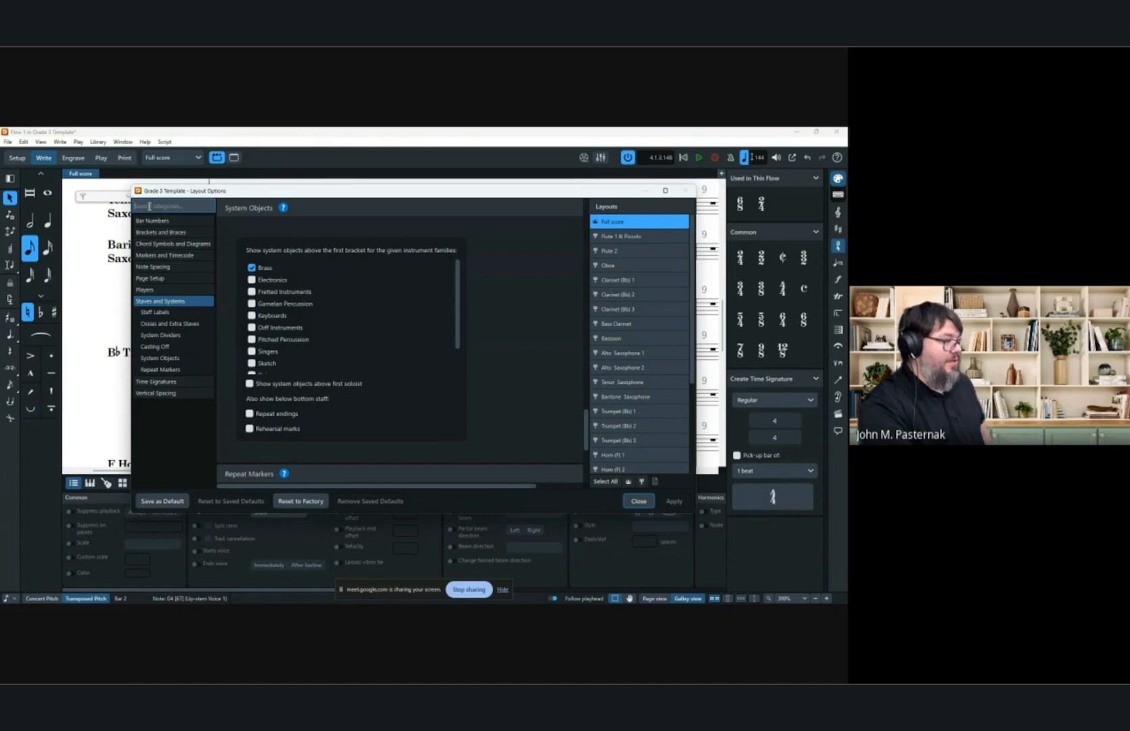
{"action": "type", "text": "sp"}
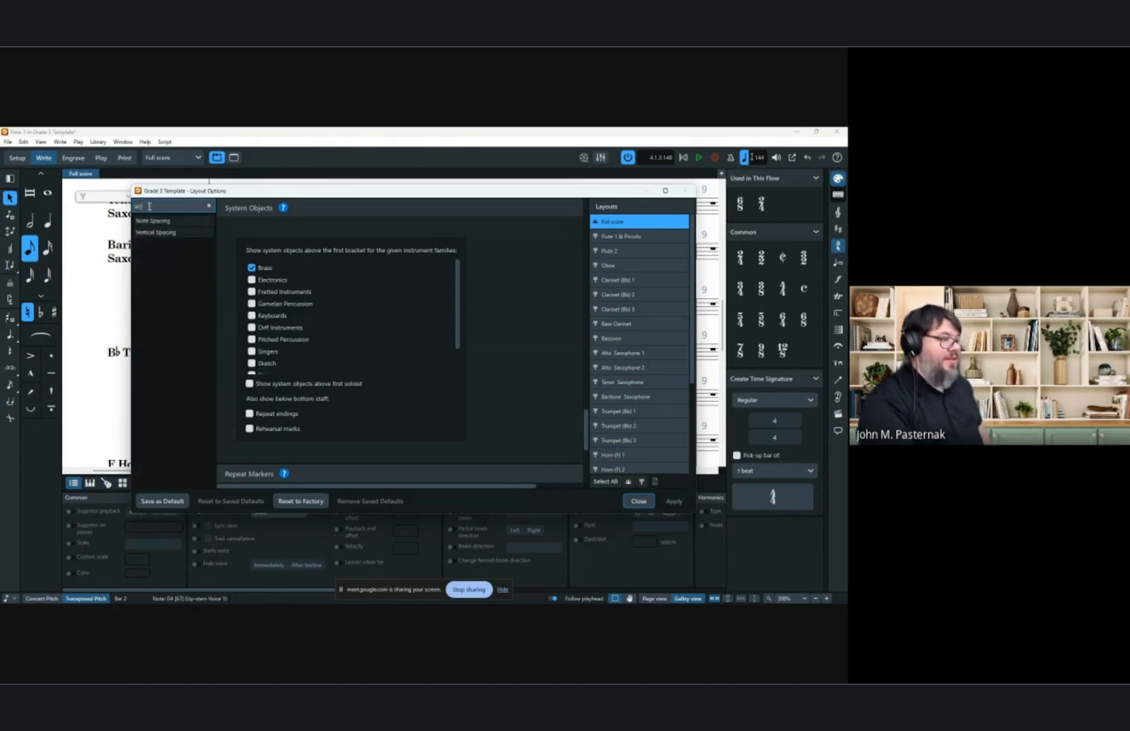
{"action": "type", "text": "l"}
{"action": "key", "text": "BackSpace"}
{"action": "key", "text": "BackSpace"}
{"action": "key", "text": "BackSpace"}
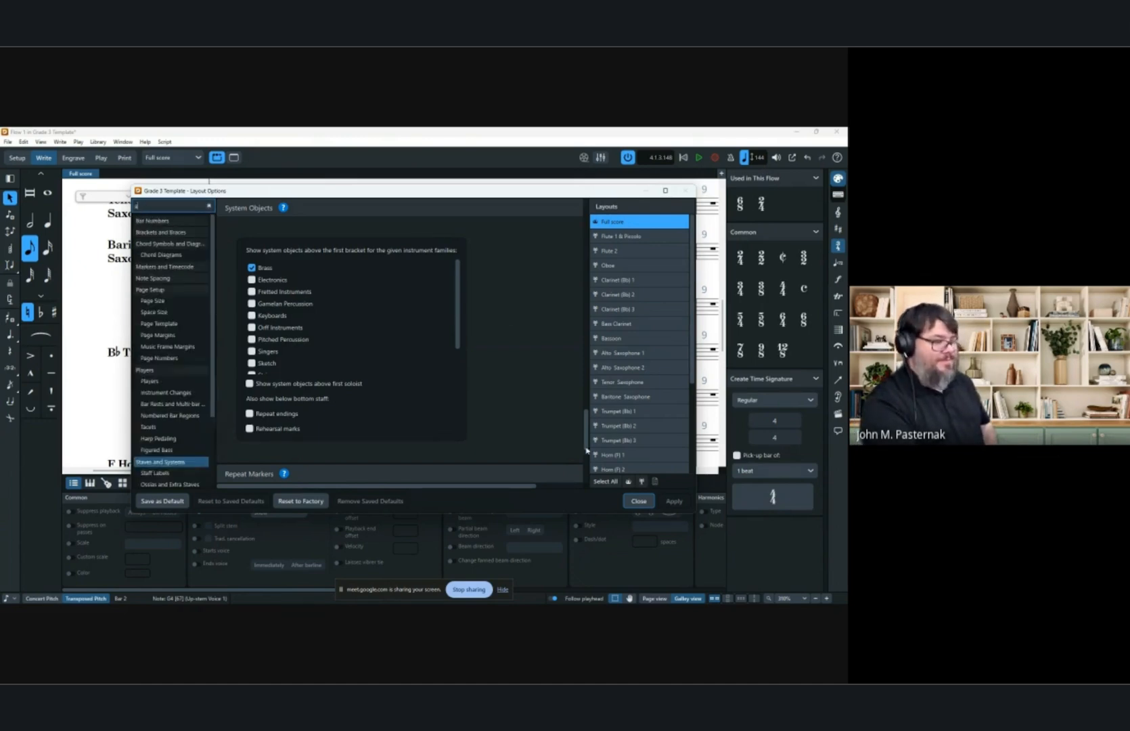
{"action": "left_click", "coordinate": [639, 501]}
Open Notation Options and review the Accidentals category's cautionary accidental settings.
{"action": "left_click", "coordinate": [98, 142]}
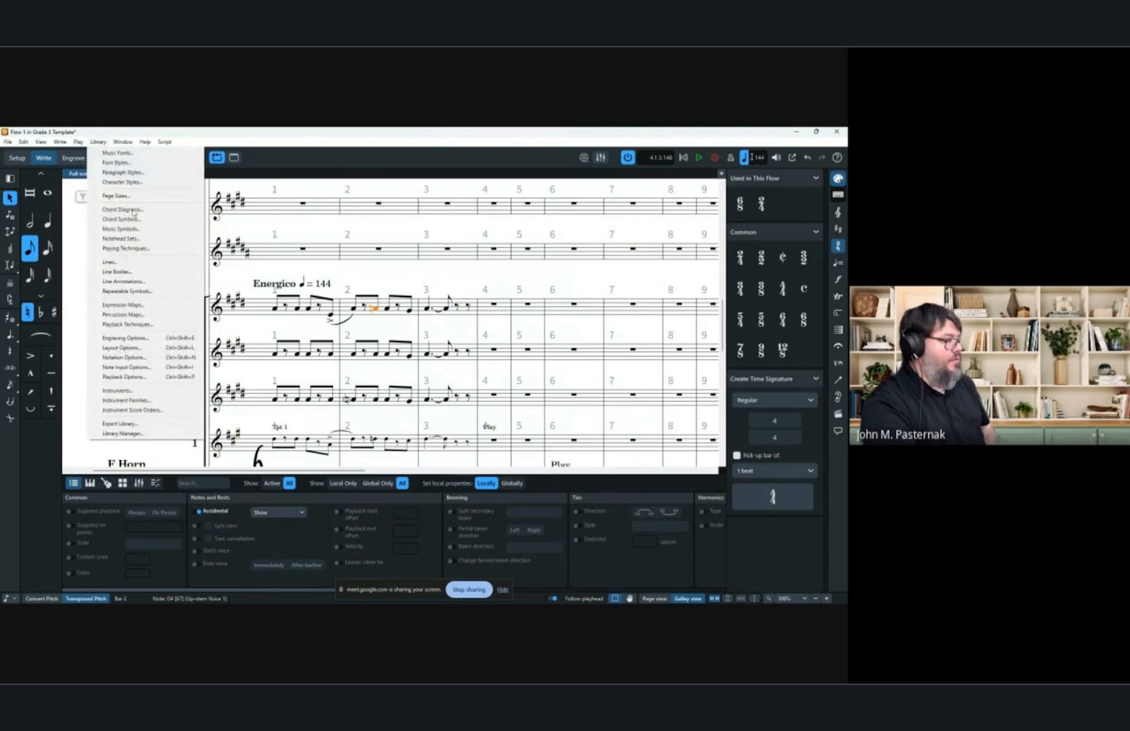
{"action": "left_click", "coordinate": [128, 360]}
{"action": "left_click", "coordinate": [172, 222]}
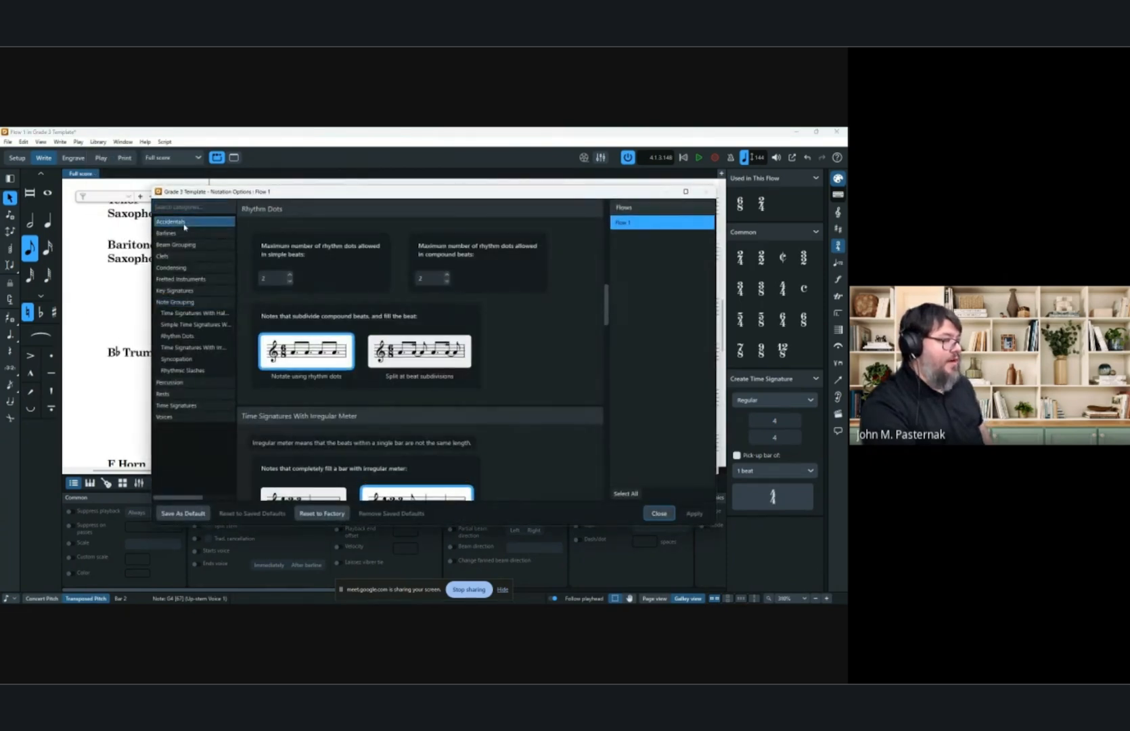
{"action": "scroll", "coordinate": [459, 284], "scroll_direction": "down", "scroll_amount": 10}
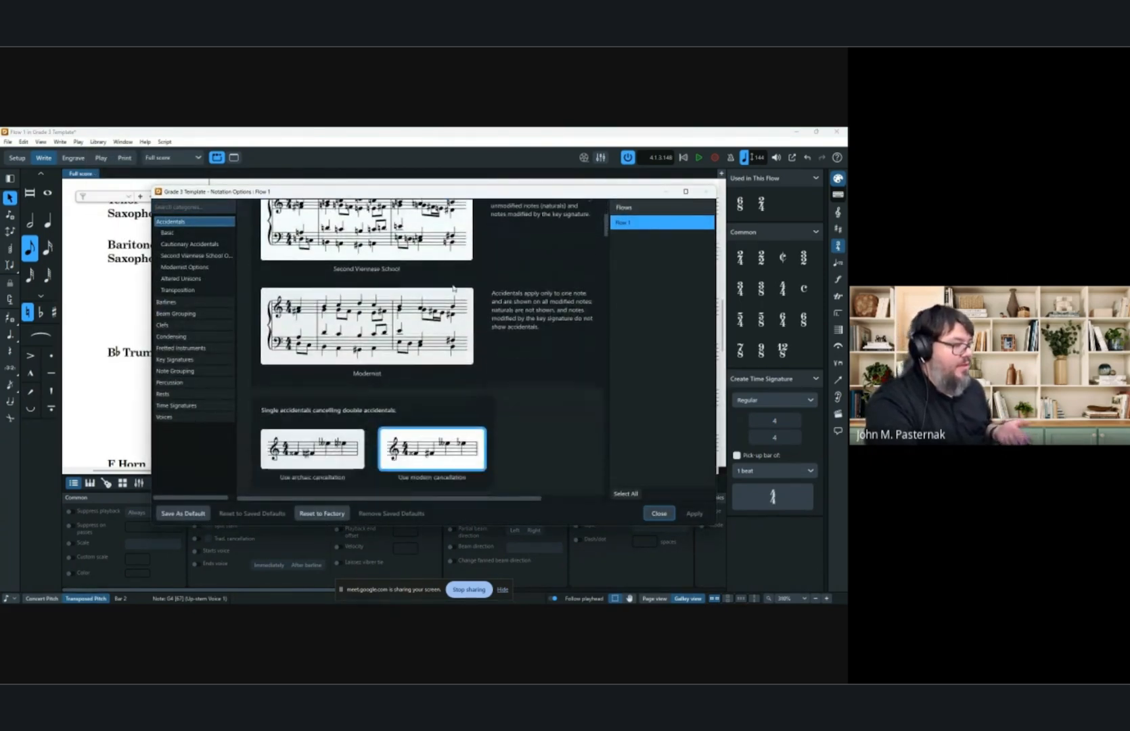
{"action": "scroll", "coordinate": [455, 285], "scroll_direction": "down", "scroll_amount": 5}
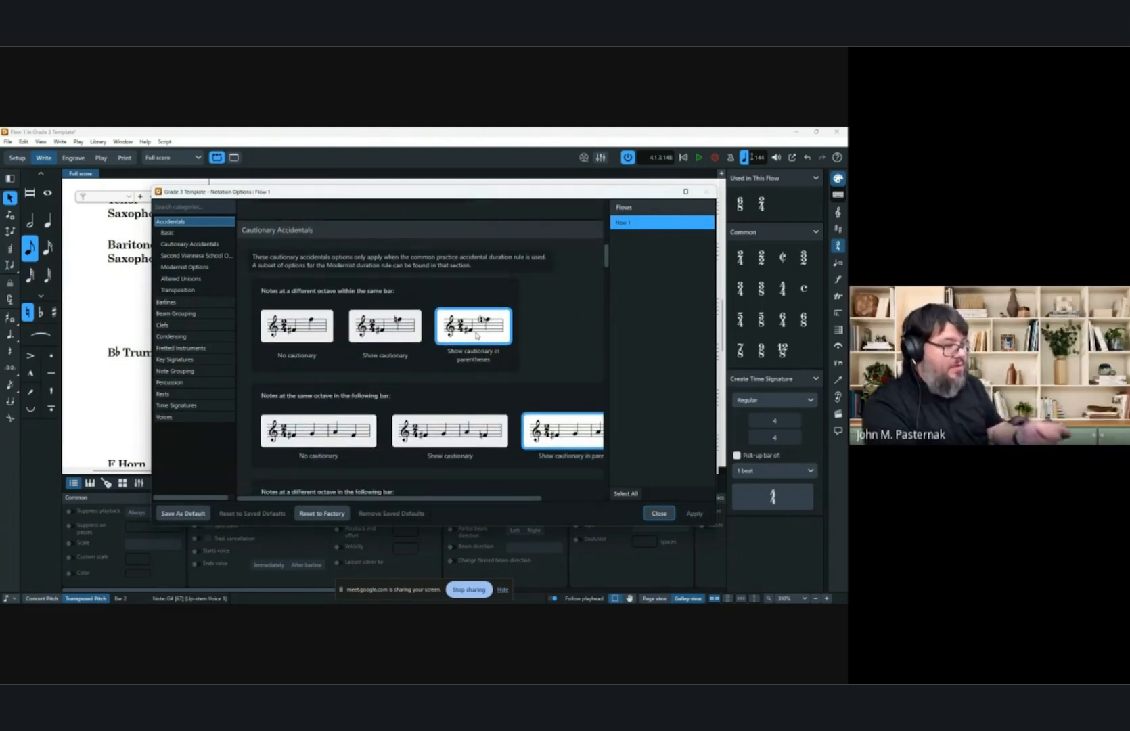
{"action": "scroll", "coordinate": [479, 336], "scroll_direction": "down", "scroll_amount": 1}
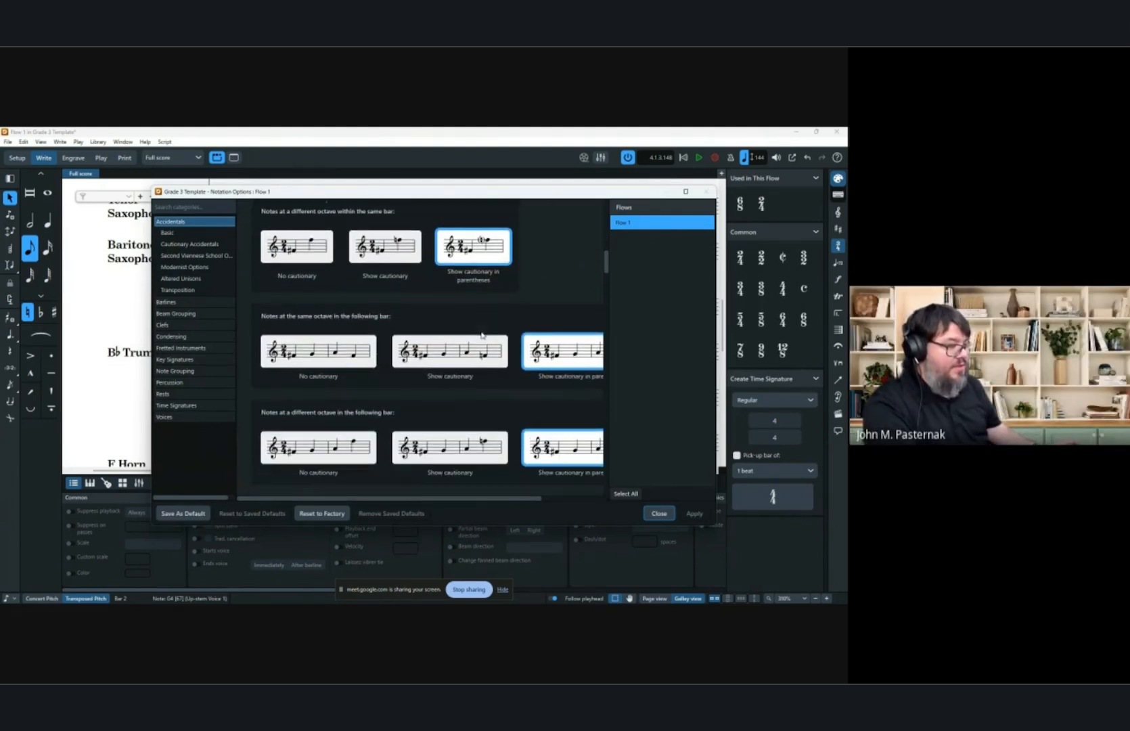
{"action": "scroll", "coordinate": [568, 377], "scroll_direction": "right", "scroll_amount": 2}
{"action": "scroll", "coordinate": [558, 377], "scroll_direction": "down", "scroll_amount": 1}
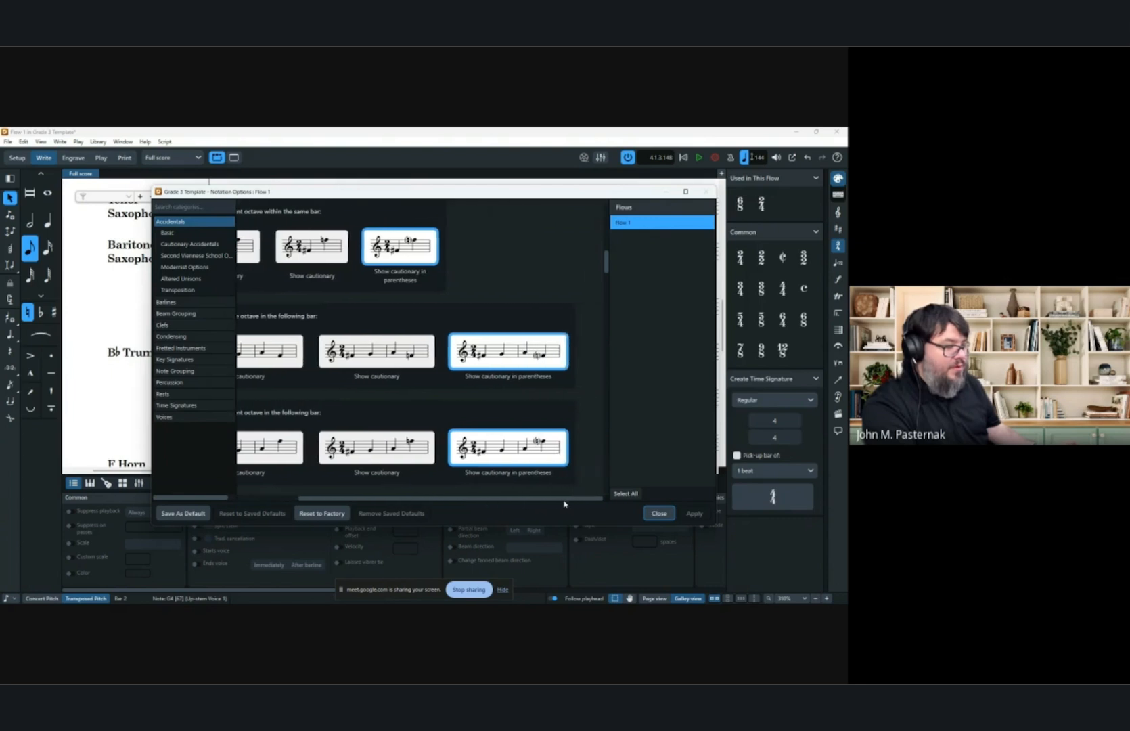
{"action": "scroll", "coordinate": [550, 376], "scroll_direction": "down", "scroll_amount": 5}
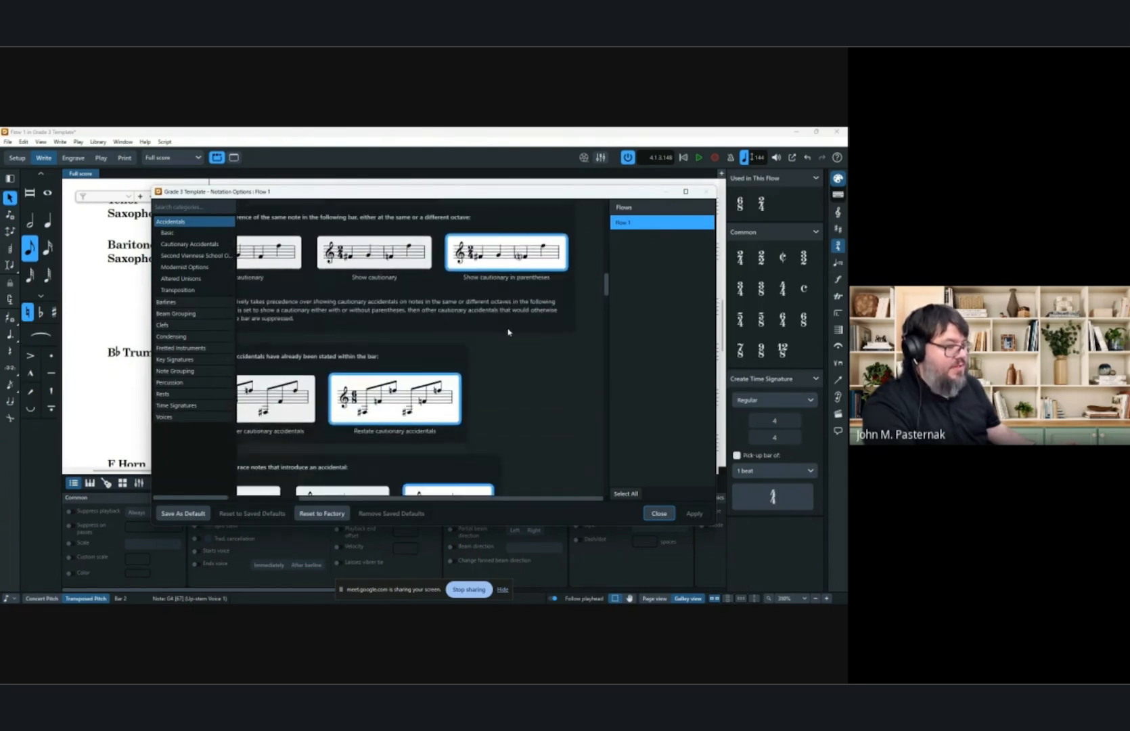
{"action": "scroll", "coordinate": [507, 331], "scroll_direction": "down", "scroll_amount": 1}
{"action": "scroll", "coordinate": [452, 333], "scroll_direction": "down", "scroll_amount": 2}
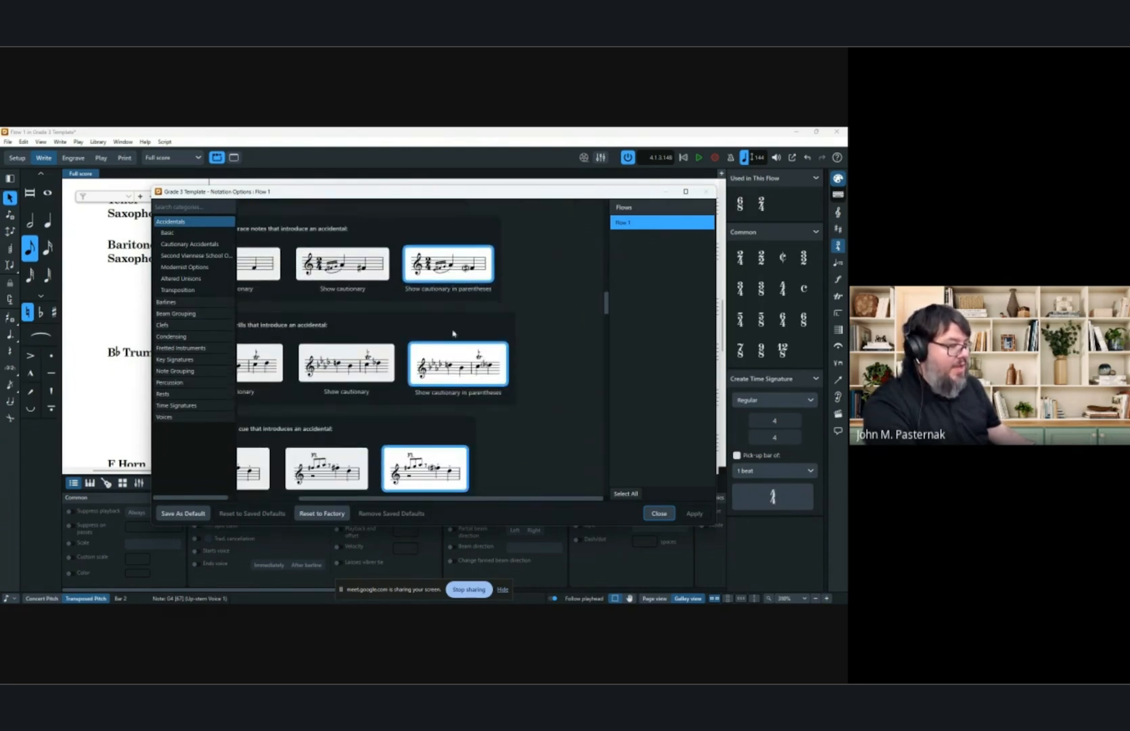
{"action": "scroll", "coordinate": [434, 325], "scroll_direction": "down", "scroll_amount": 8}
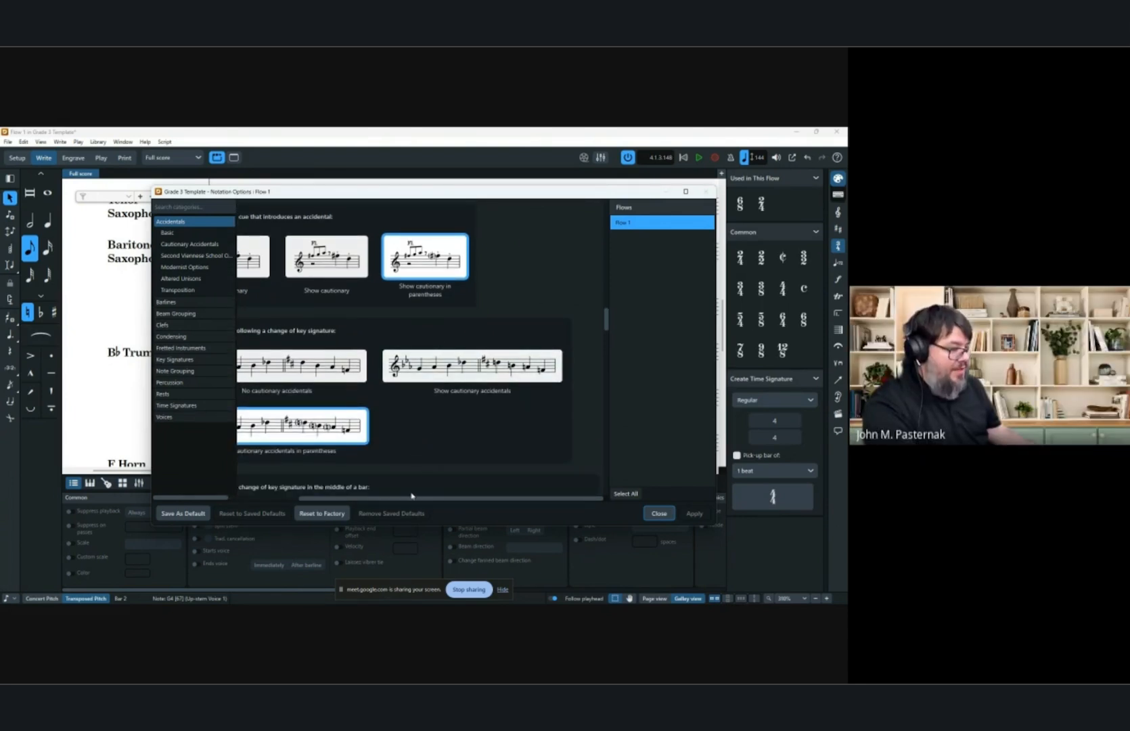
{"action": "left_click_drag", "start_coordinate": [414, 499], "coordinate": [349, 500]}
{"action": "scroll", "coordinate": [313, 385], "scroll_direction": "down", "scroll_amount": 2}
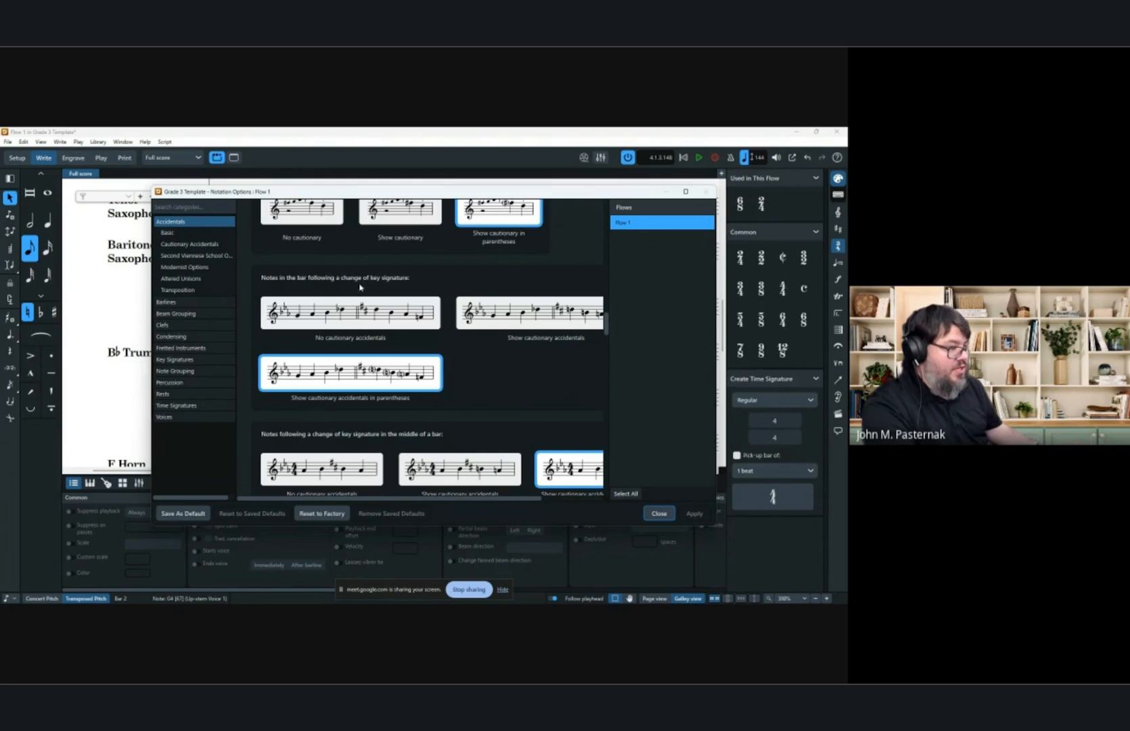
{"action": "scroll", "coordinate": [432, 359], "scroll_direction": "down", "scroll_amount": 2}
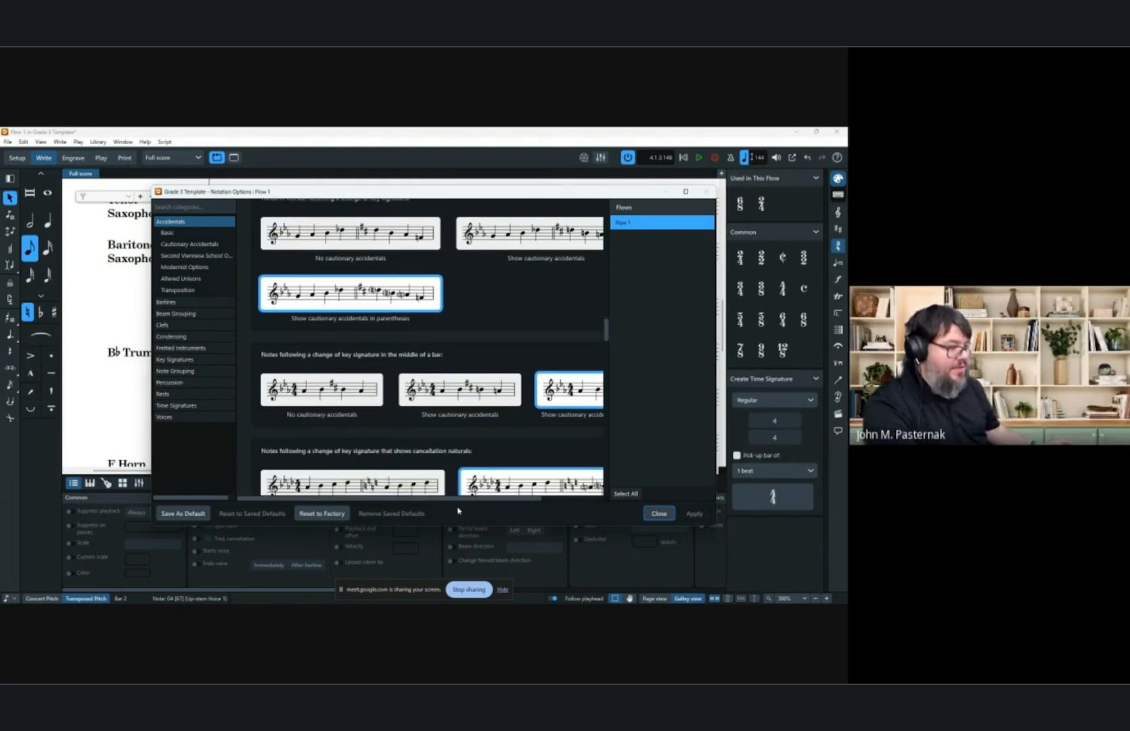
{"action": "scroll", "coordinate": [474, 474], "scroll_direction": "right", "scroll_amount": 1}
{"action": "scroll", "coordinate": [508, 420], "scroll_direction": "down", "scroll_amount": 3}
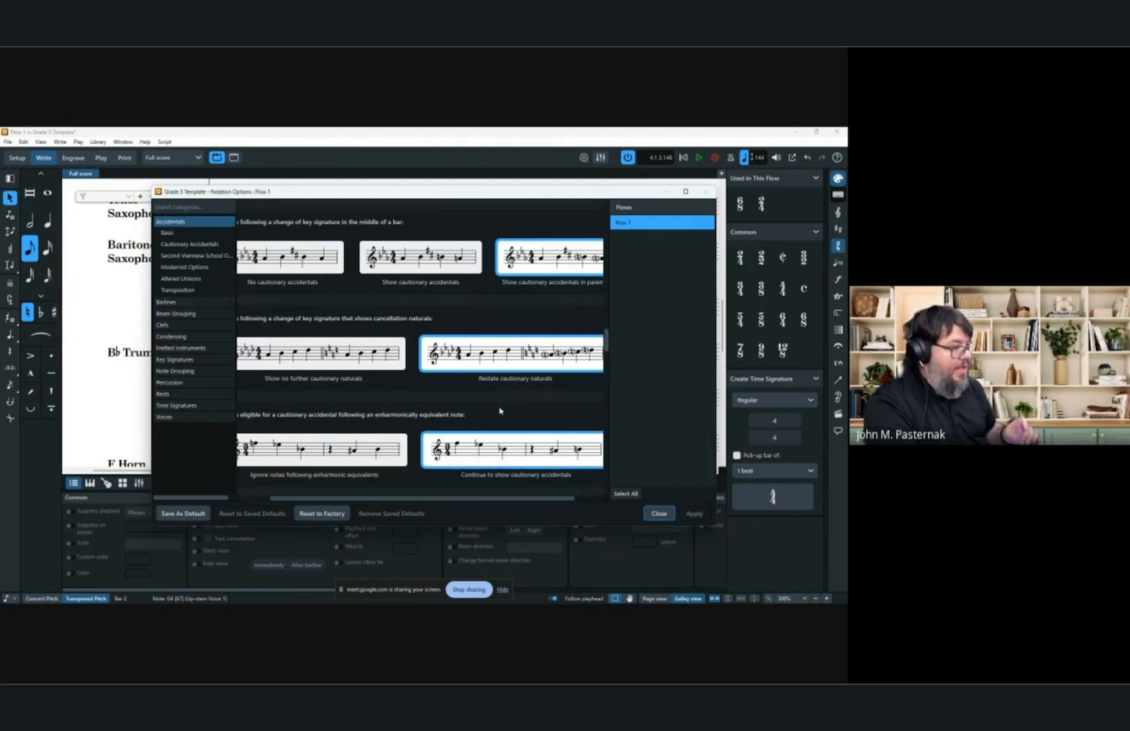
{"action": "scroll", "coordinate": [489, 389], "scroll_direction": "down", "scroll_amount": 4}
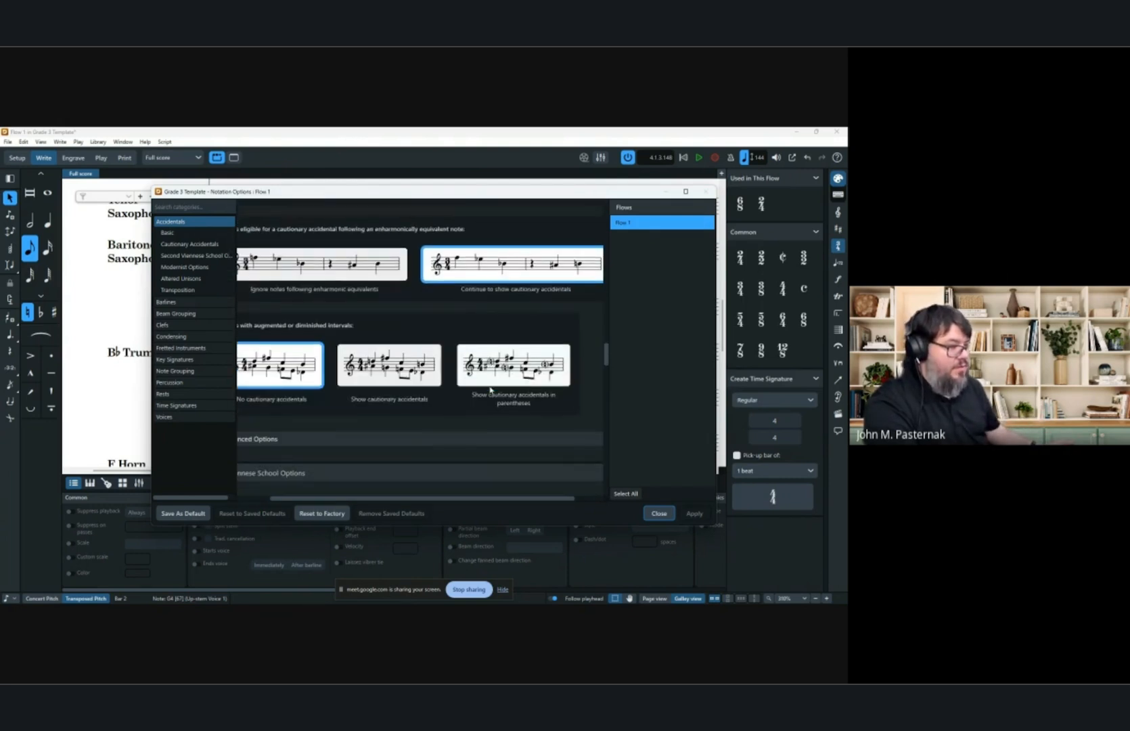
Set notes with augmented or diminished intervals to show cautionary accidentals in parentheses, then apply and close Notation Options.
{"action": "left_click", "coordinate": [538, 370]}
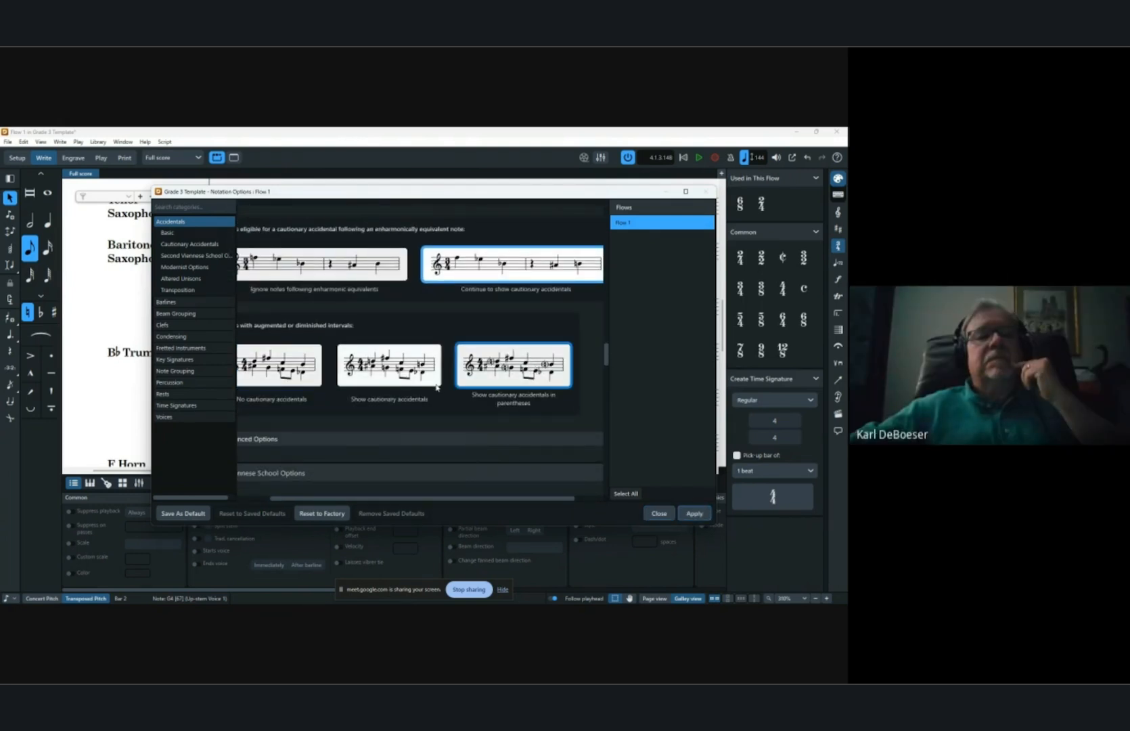
{"action": "left_click", "coordinate": [368, 441]}
{"action": "scroll", "coordinate": [387, 427], "scroll_direction": "down", "scroll_amount": 2}
{"action": "scroll", "coordinate": [388, 427], "scroll_direction": "down", "scroll_amount": 10}
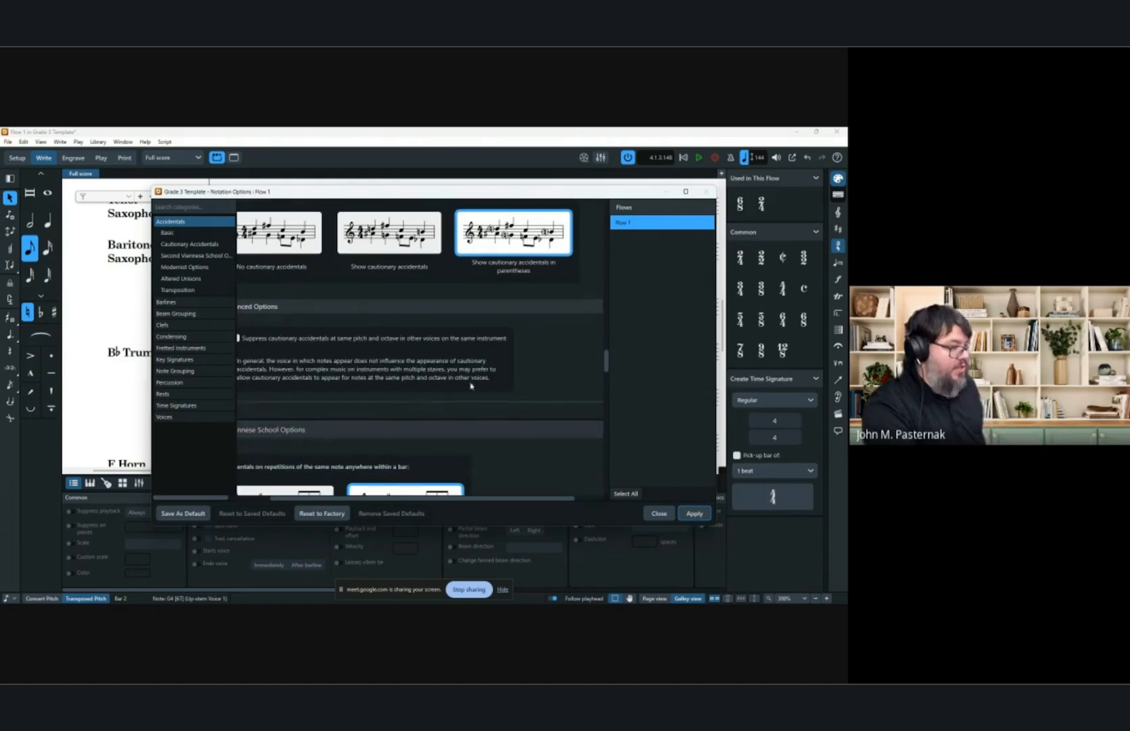
{"action": "scroll", "coordinate": [467, 370], "scroll_direction": "up", "scroll_amount": 2}
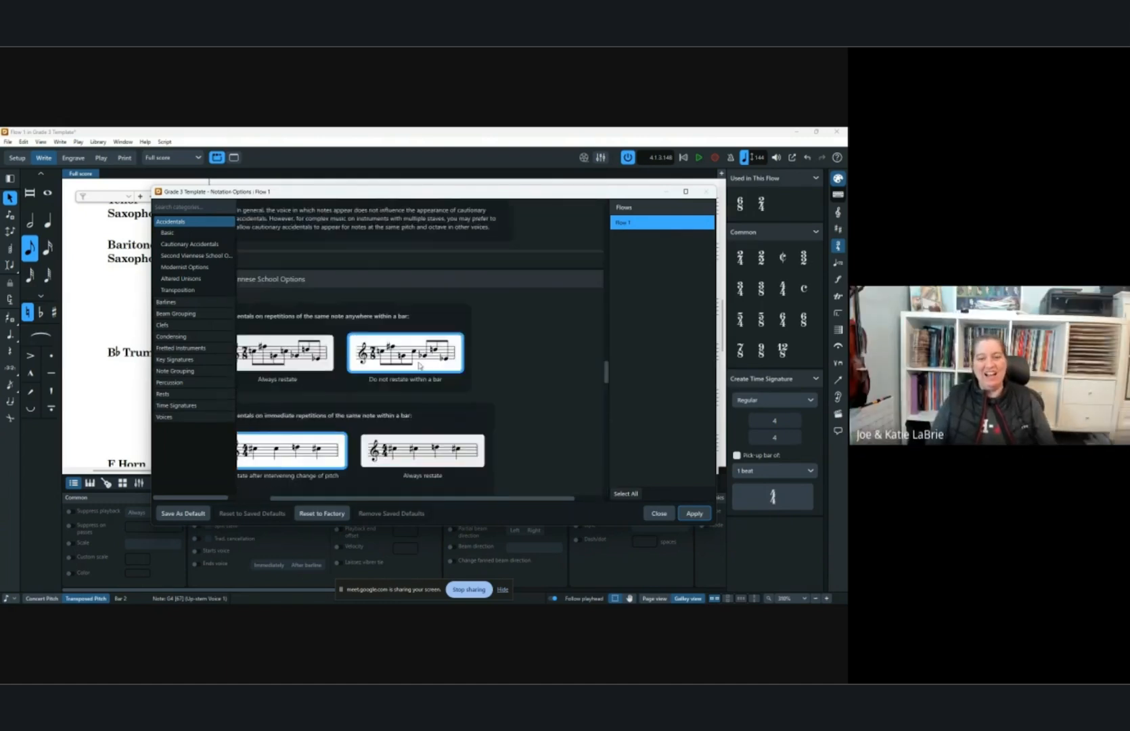
{"action": "scroll", "coordinate": [416, 365], "scroll_direction": "down", "scroll_amount": 2}
{"action": "left_click_drag", "start_coordinate": [476, 500], "coordinate": [438, 488]}
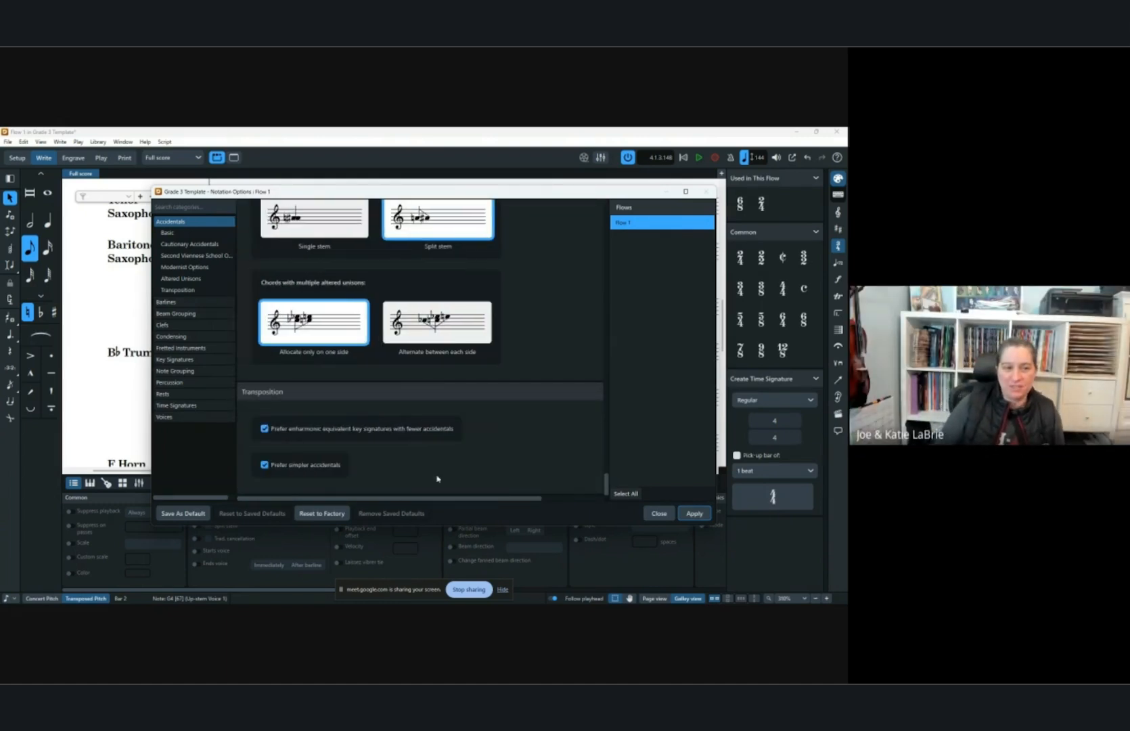
{"action": "left_click", "coordinate": [695, 515]}
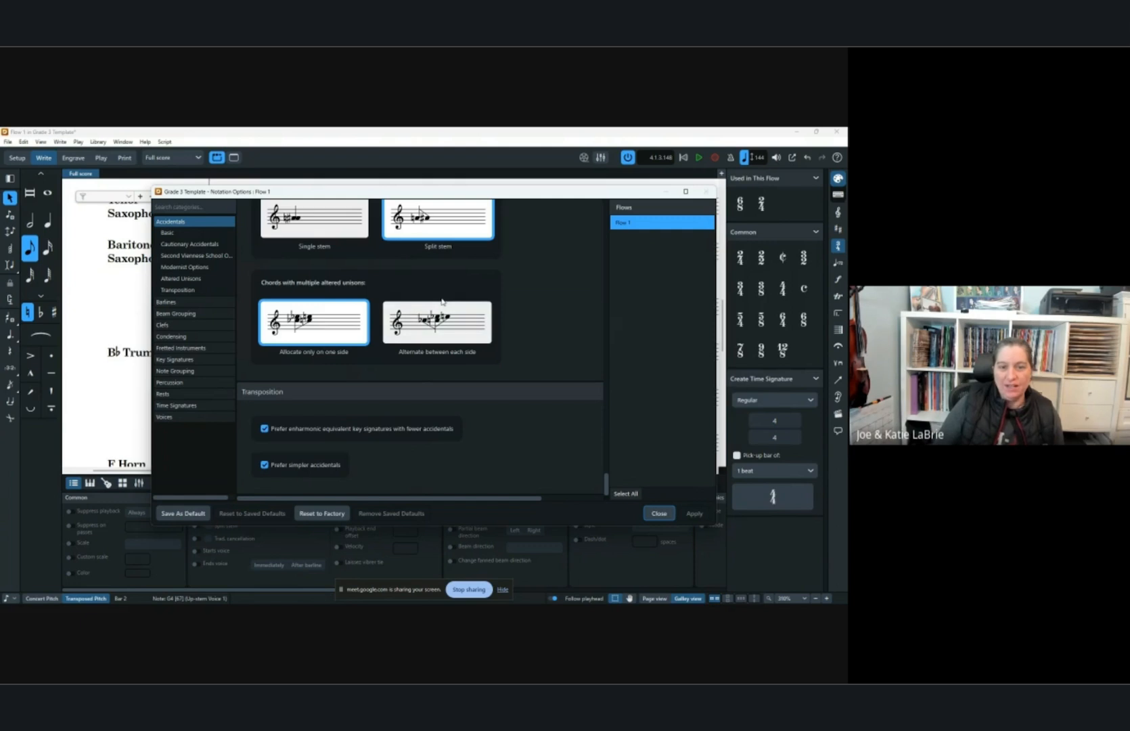
{"action": "key", "text": "Return"}
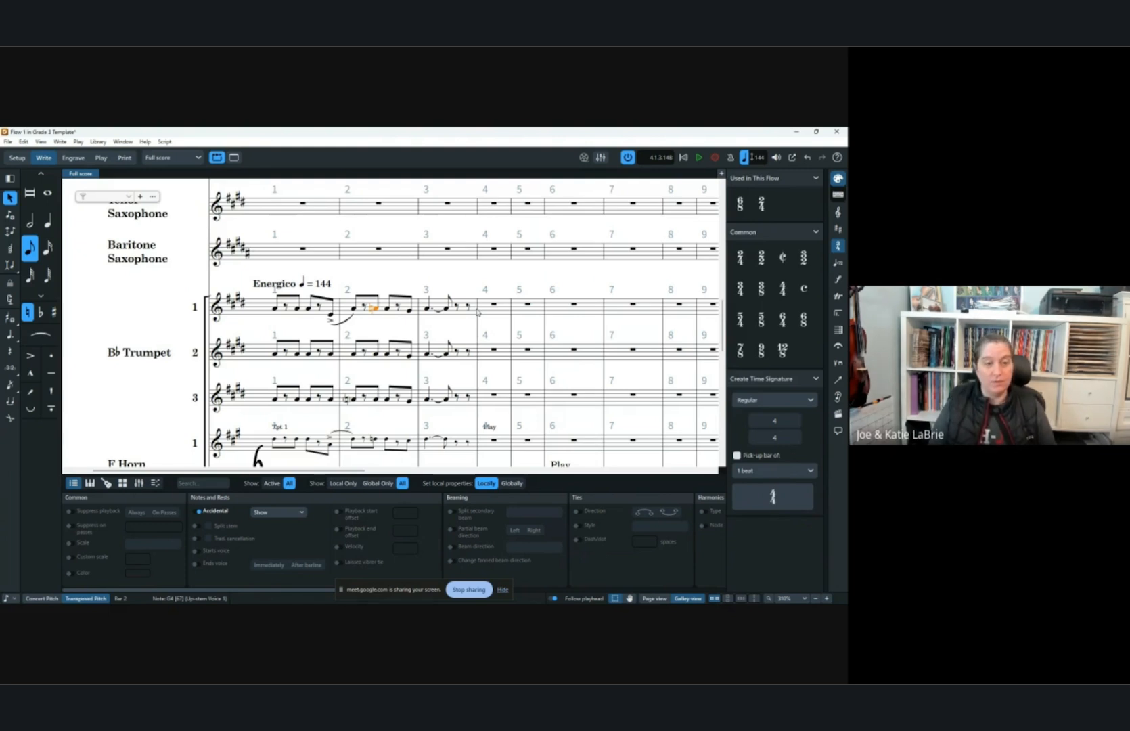
{"action": "left_click", "coordinate": [276, 310]}
{"action": "key", "text": "shift+t"}
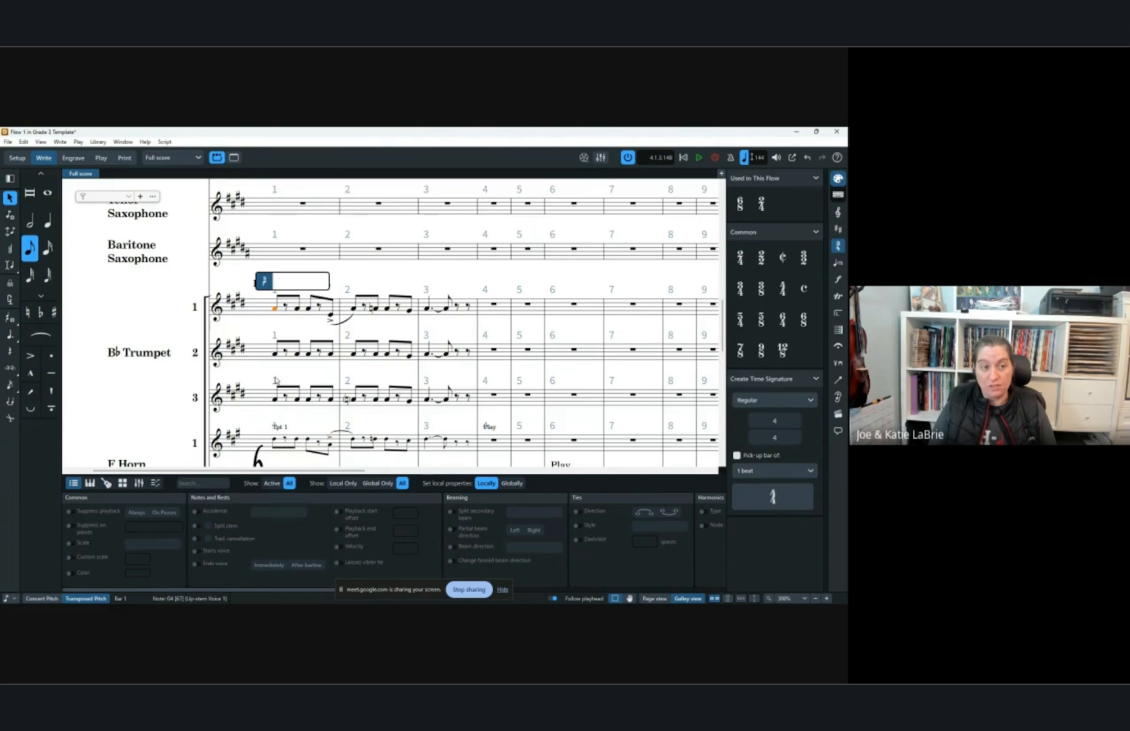
{"action": "key", "text": "Escape"}
{"action": "key", "text": "Escape"}
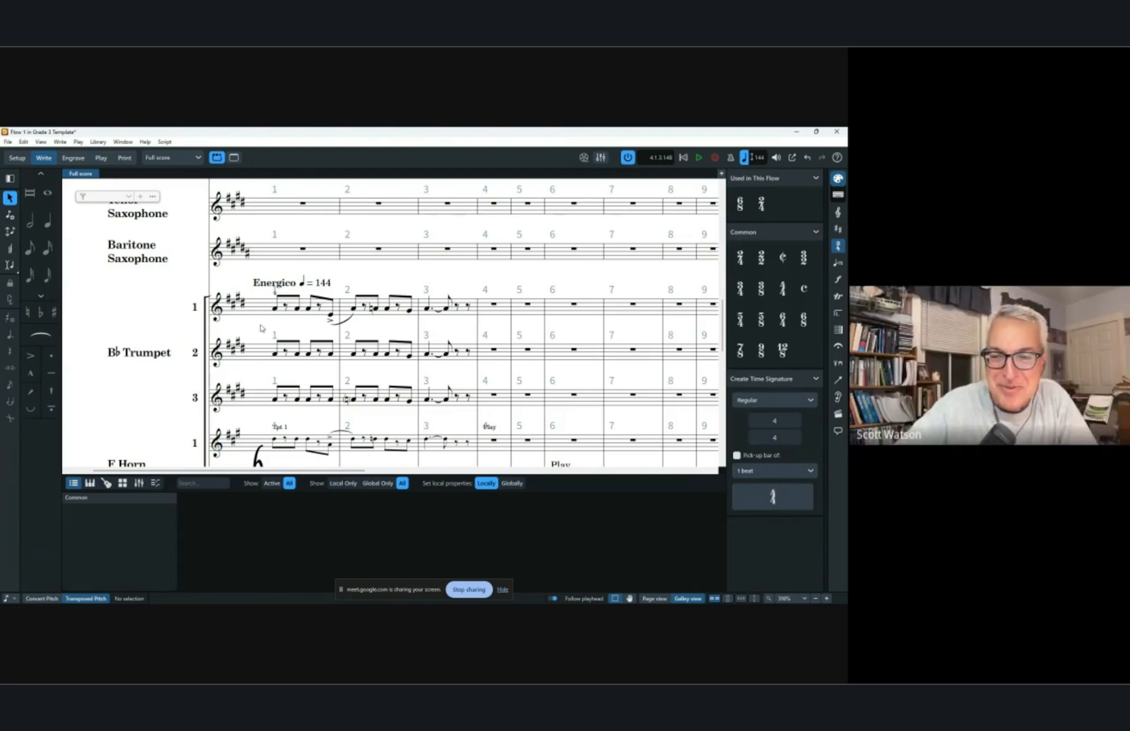
Zoom in on the Trumpet 1 opening bars and inspect the first notes.
{"action": "scroll", "coordinate": [274, 293], "scroll_direction": "up", "scroll_amount": 4}
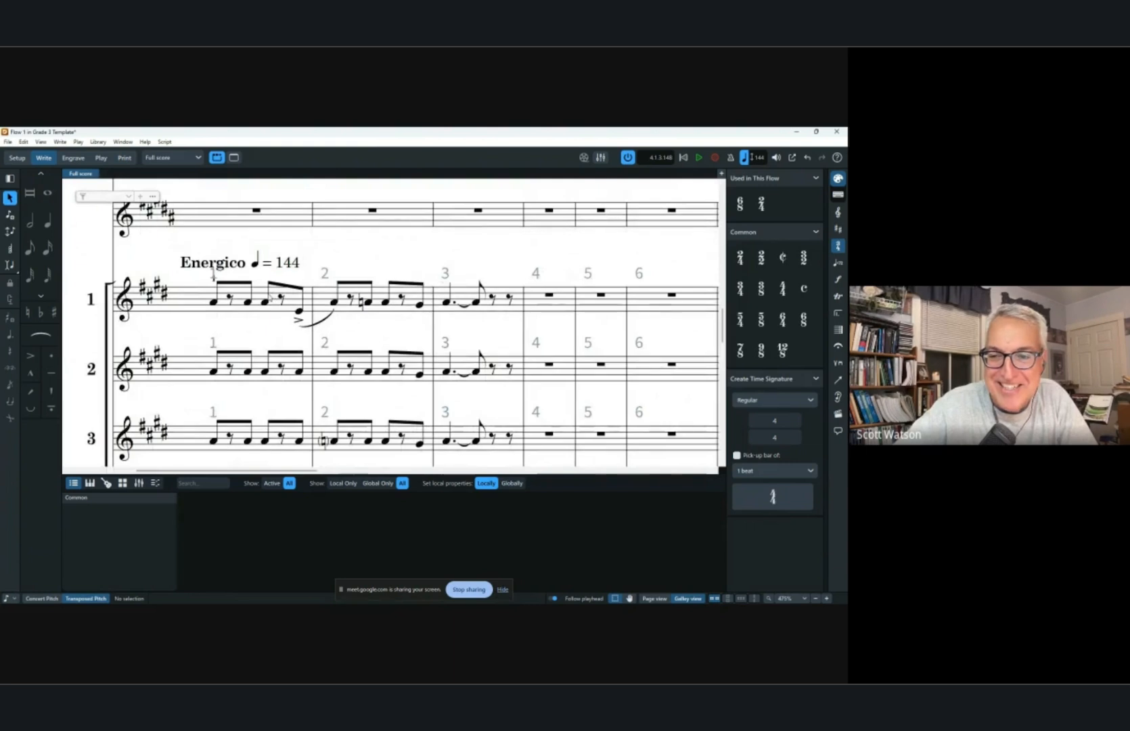
{"action": "scroll", "coordinate": [269, 296], "scroll_direction": "left", "scroll_amount": 3}
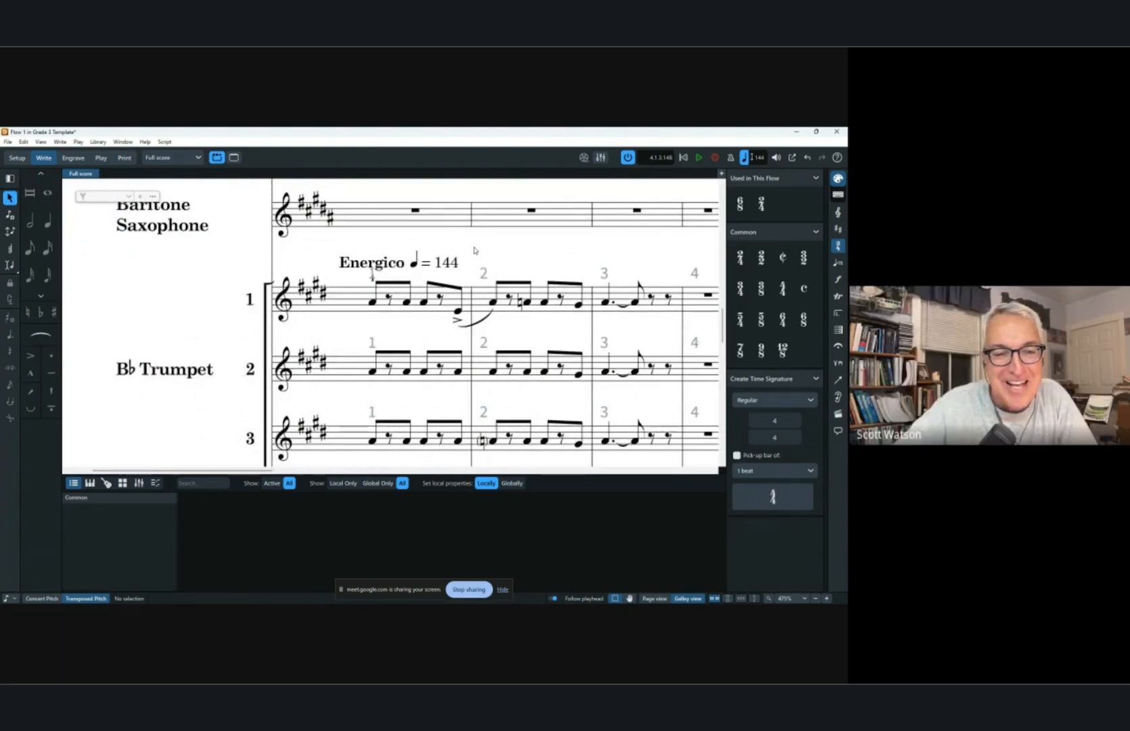
{"action": "left_click", "coordinate": [374, 283]}
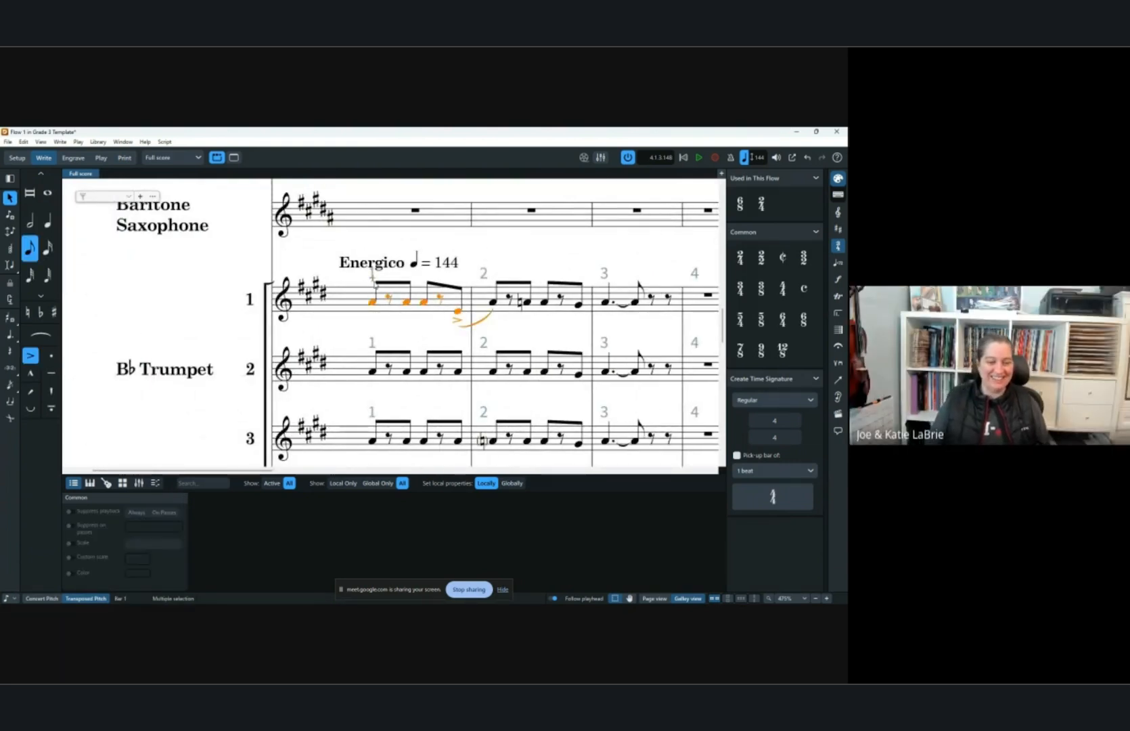
{"action": "key", "text": "Escape"}
{"action": "scroll", "coordinate": [243, 266], "scroll_direction": "down", "scroll_amount": 3}
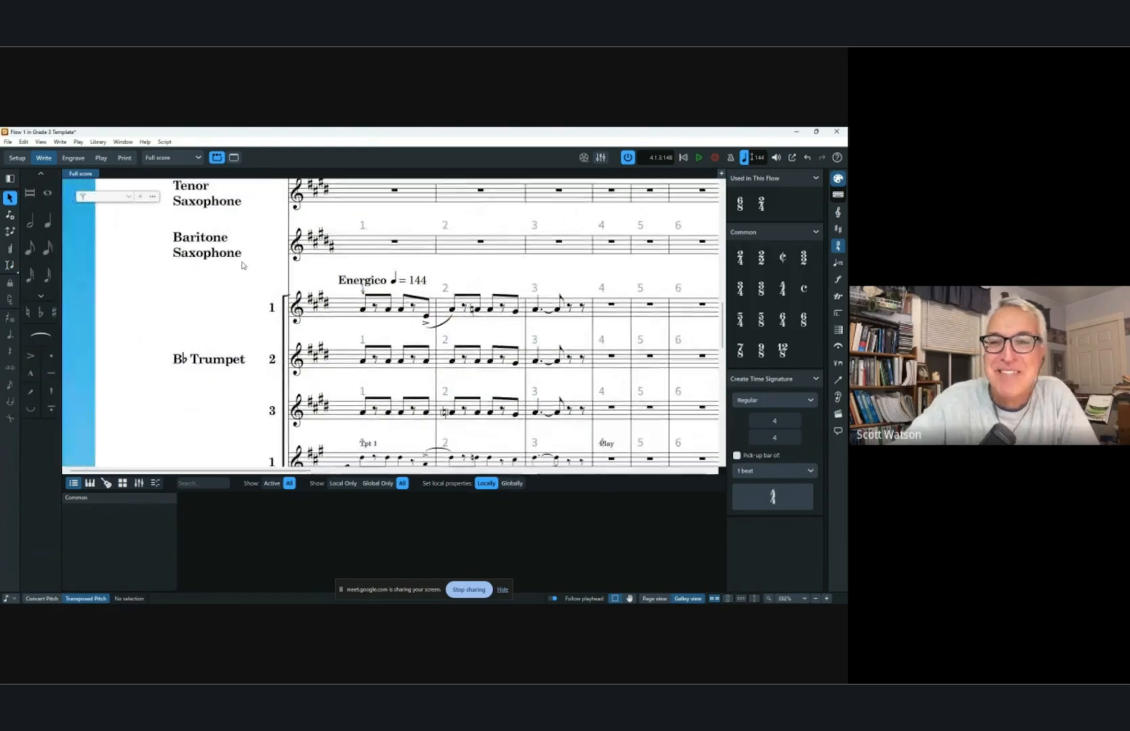
{"action": "scroll", "coordinate": [243, 265], "scroll_direction": "down", "scroll_amount": 2}
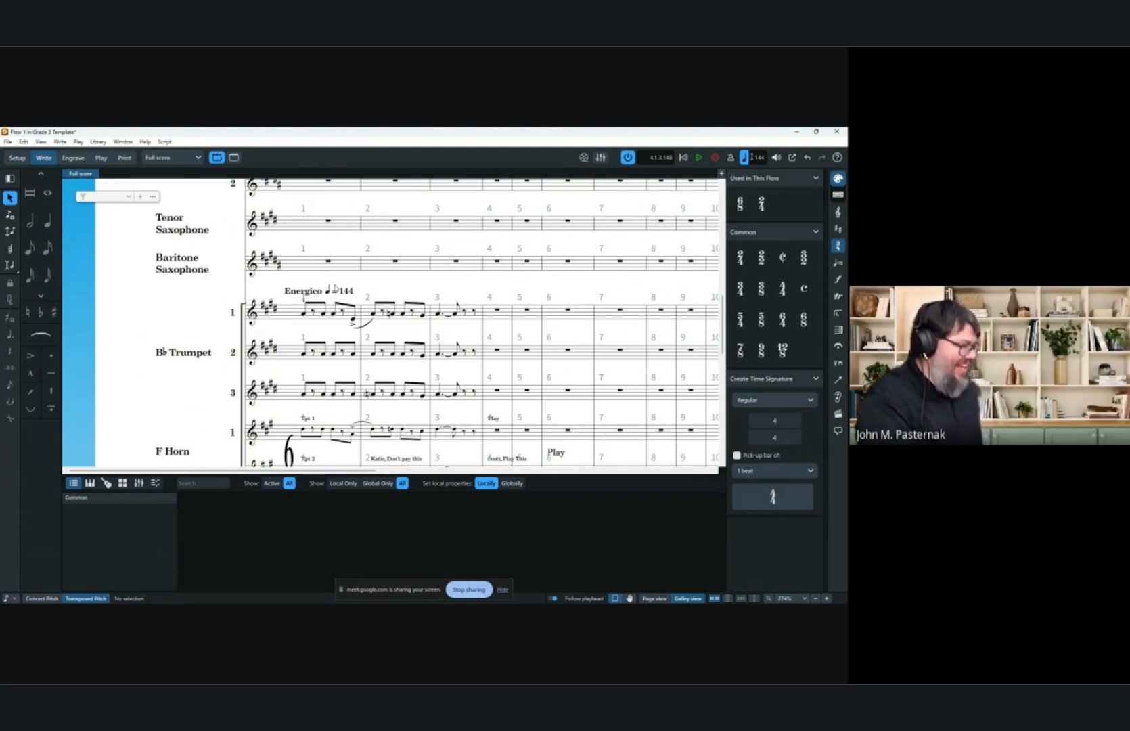
{"action": "left_click", "coordinate": [298, 313]}
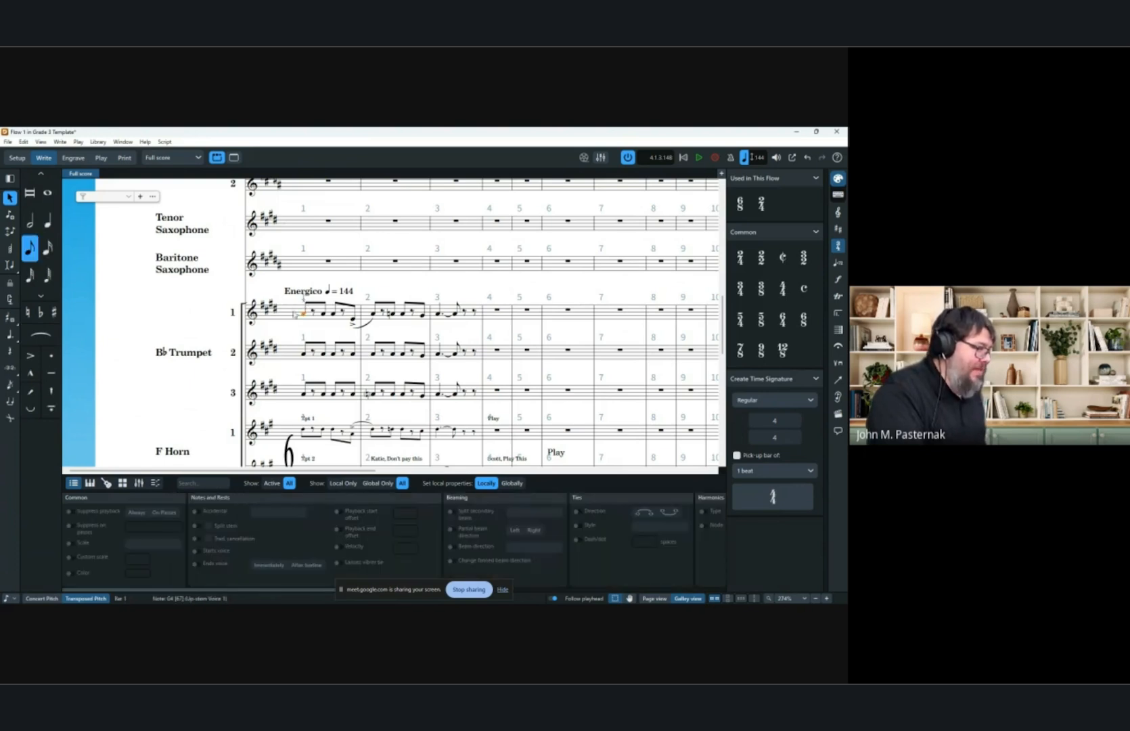
{"action": "scroll", "coordinate": [291, 324], "scroll_direction": "up", "scroll_amount": 3}
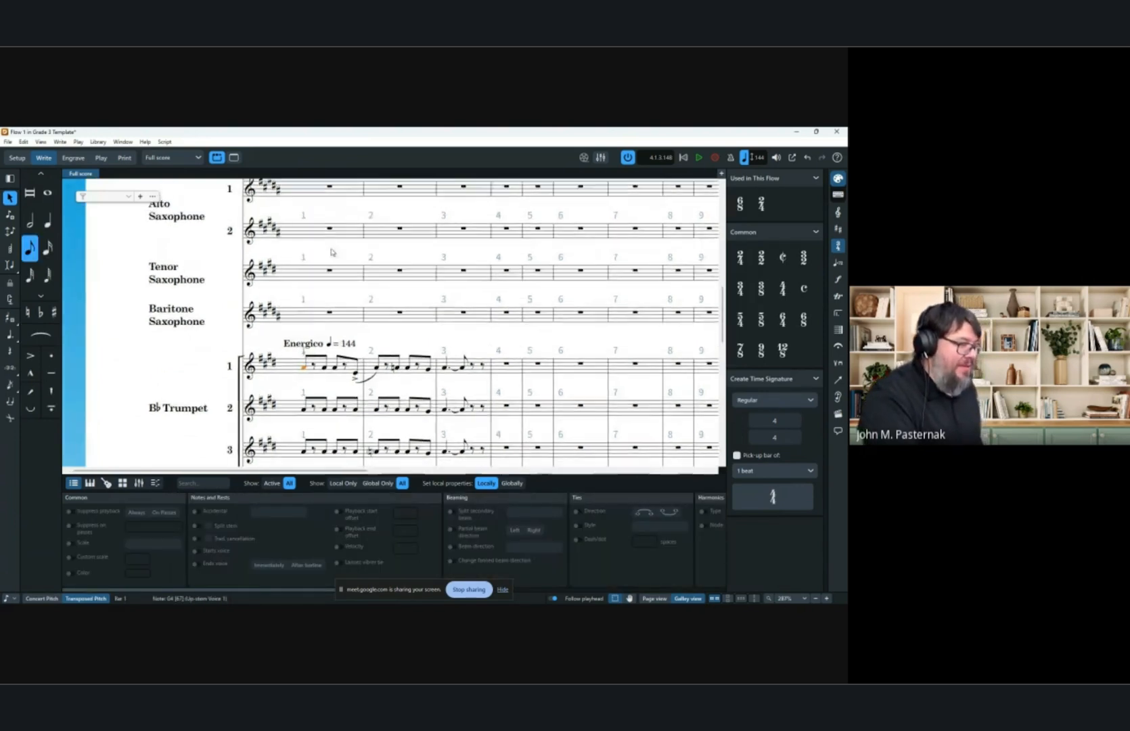
Zoom in on Trumpet 1's first note and set its Finger or position property to 1.
{"action": "scroll", "coordinate": [302, 326], "scroll_direction": "up", "scroll_amount": 2}
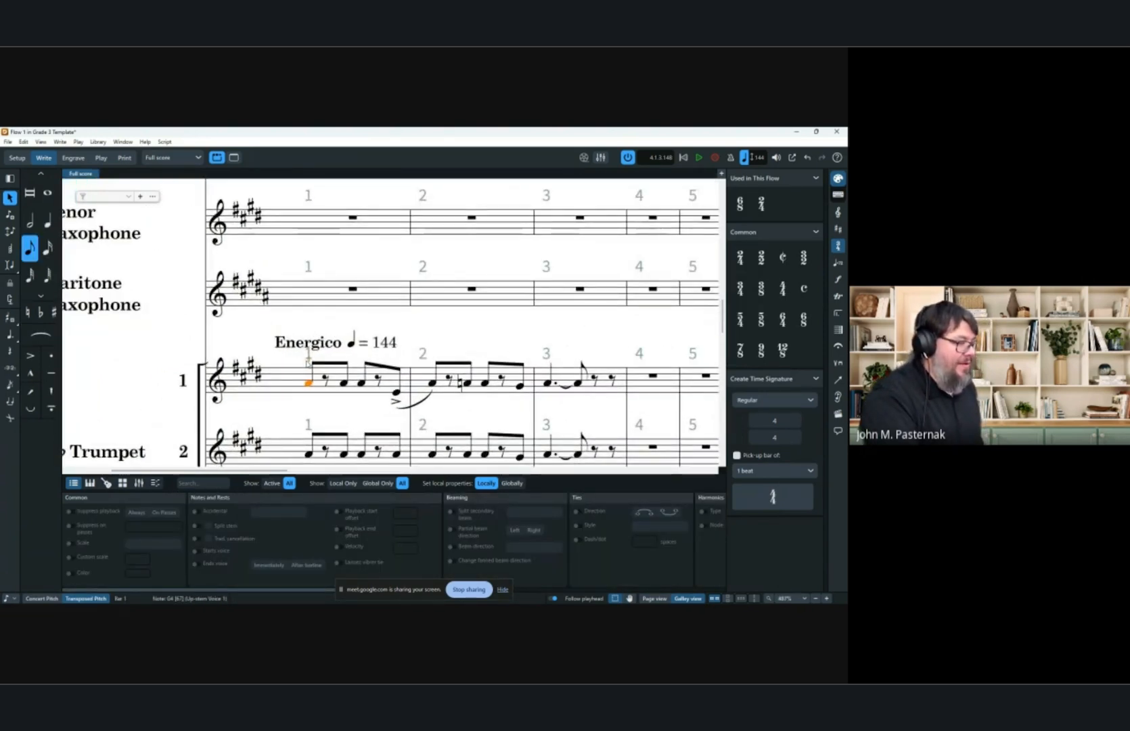
{"action": "left_click", "coordinate": [328, 363]}
{"action": "scroll", "coordinate": [328, 361], "scroll_direction": "up", "scroll_amount": 1}
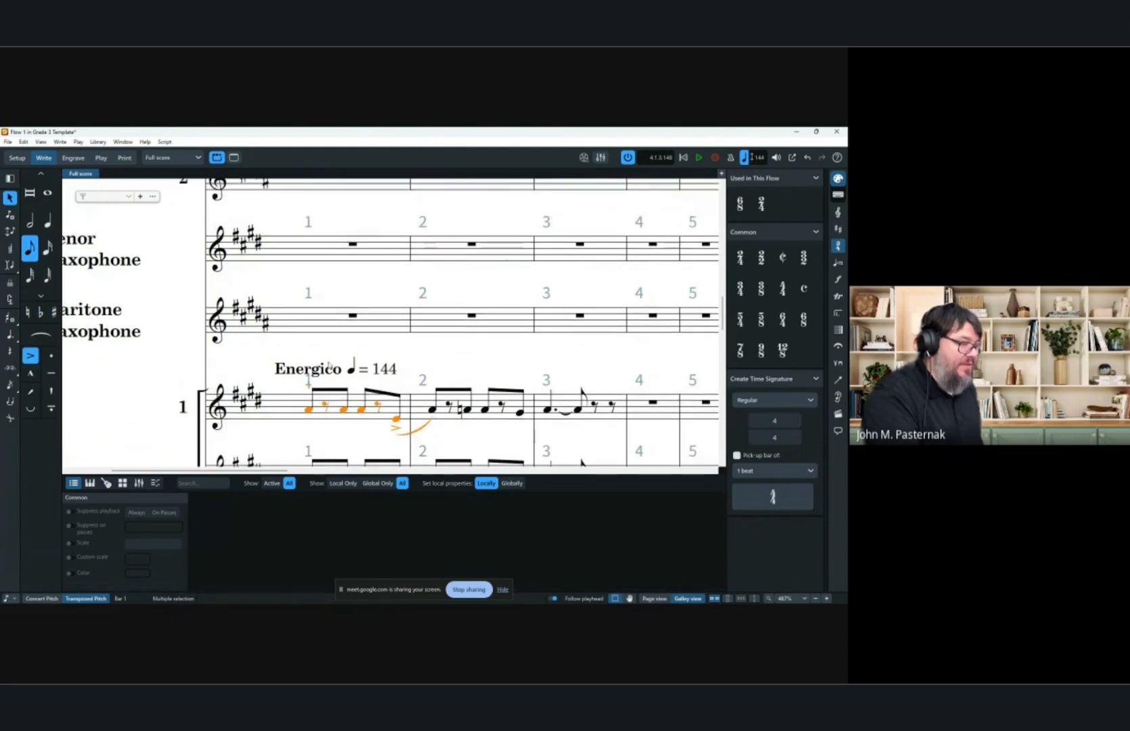
{"action": "left_click", "coordinate": [309, 409]}
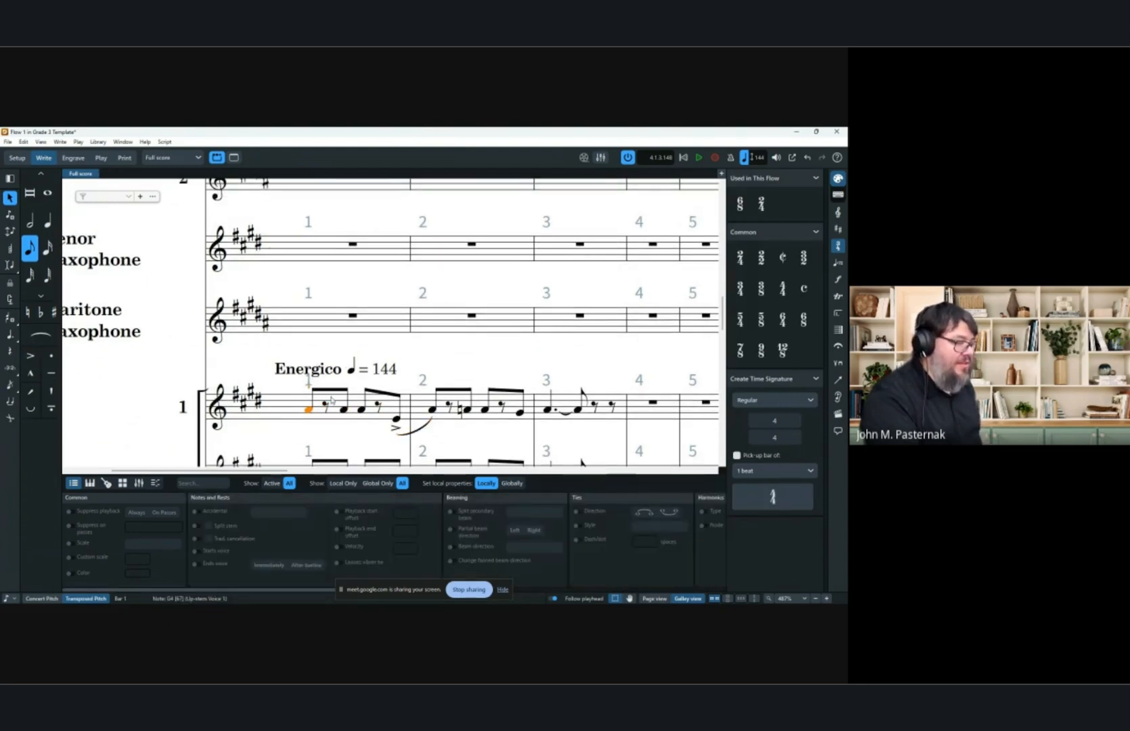
{"action": "scroll", "coordinate": [592, 515], "scroll_direction": "right", "scroll_amount": 5}
{"action": "left_click", "coordinate": [458, 513]}
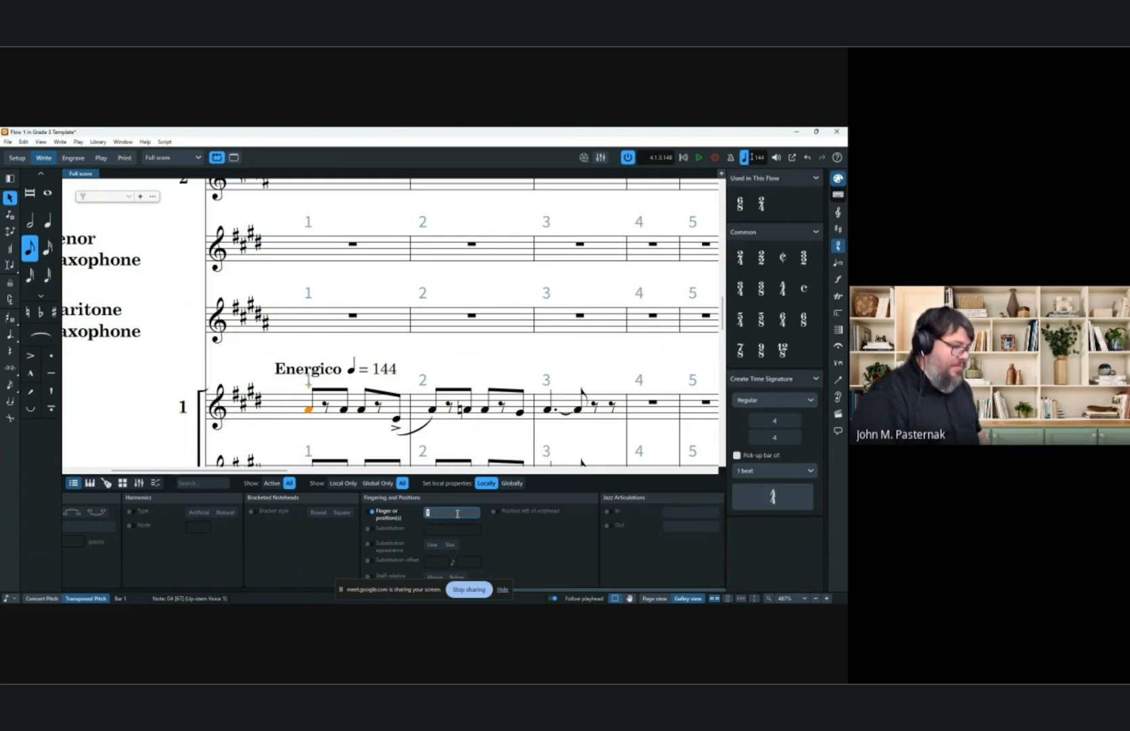
{"action": "type", "text": "1"}
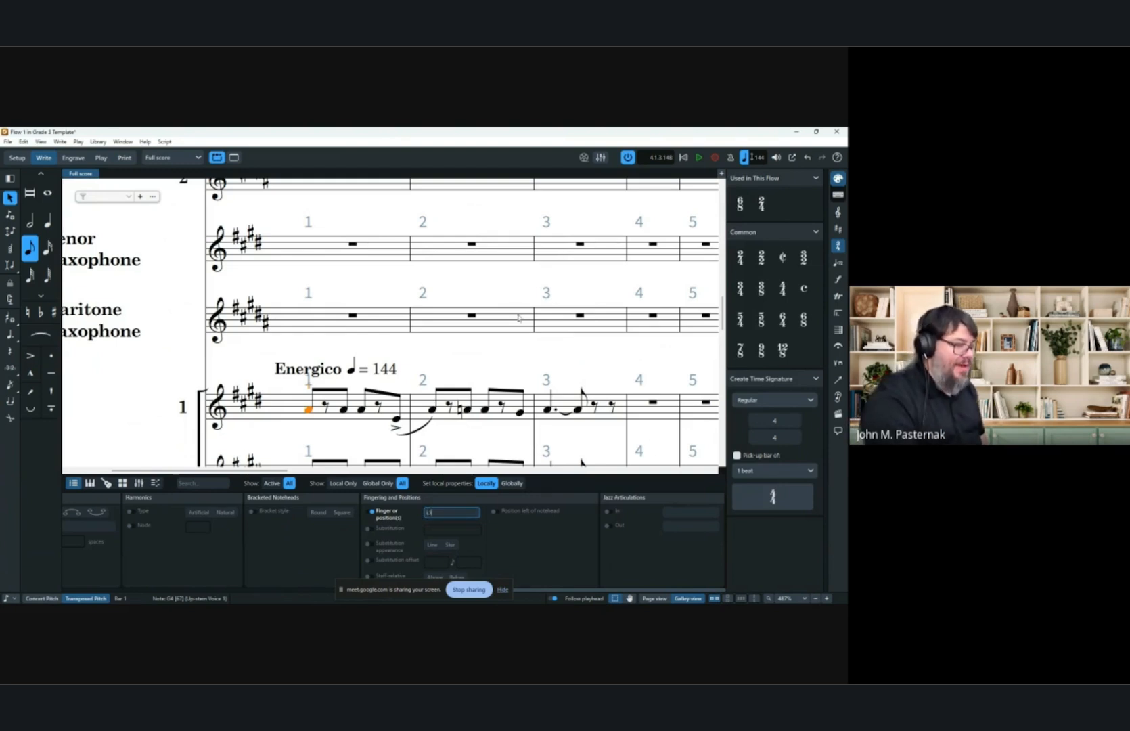
{"action": "left_click", "coordinate": [472, 315]}
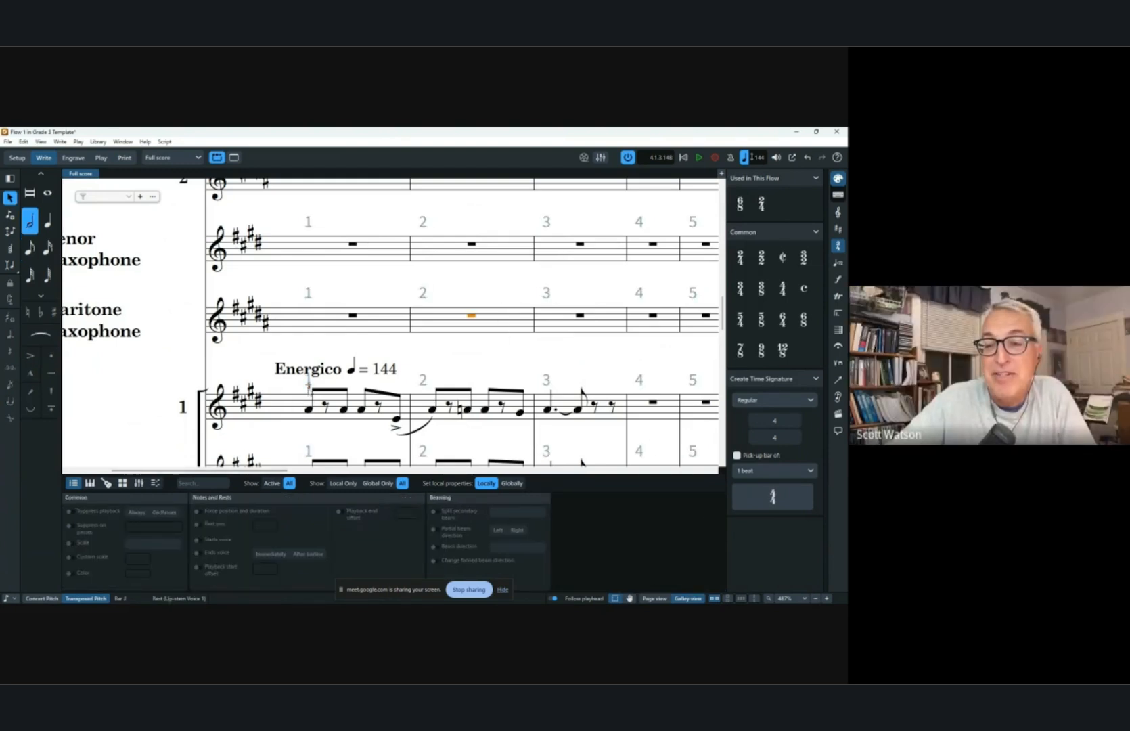
Open the Music Symbols editor and browse the full symbol list, previewing several symbols.
{"action": "left_click", "coordinate": [312, 394]}
{"action": "left_click", "coordinate": [308, 384]}
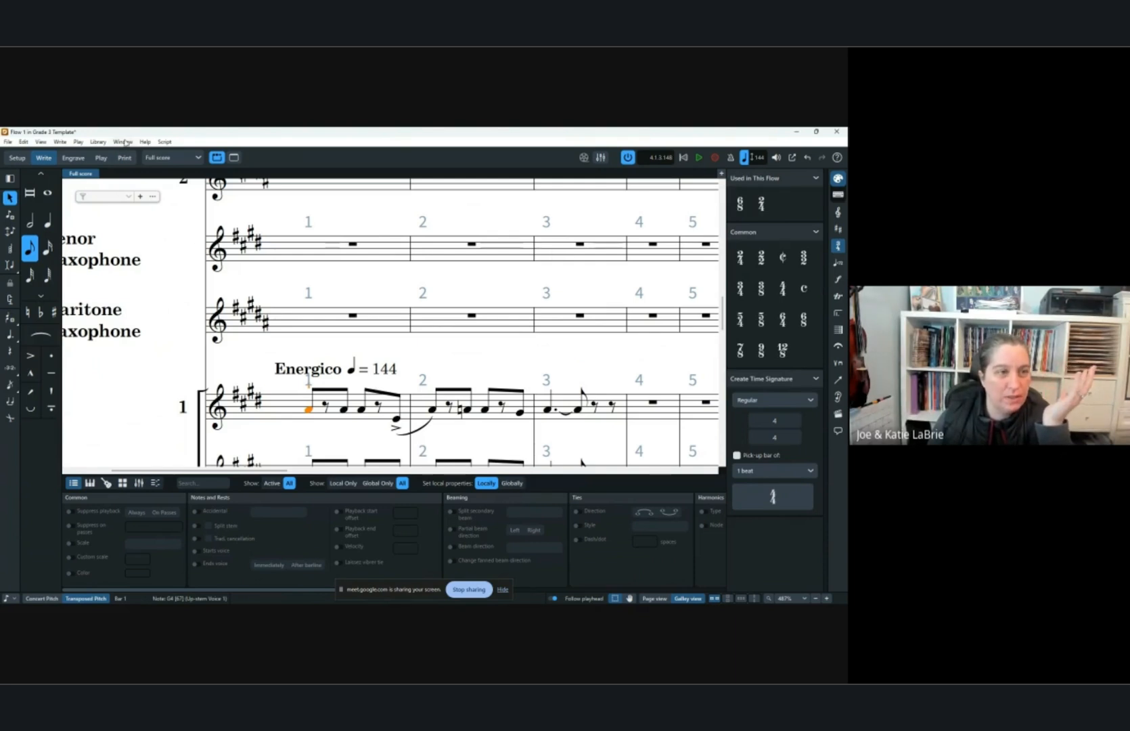
{"action": "left_click", "coordinate": [98, 143]}
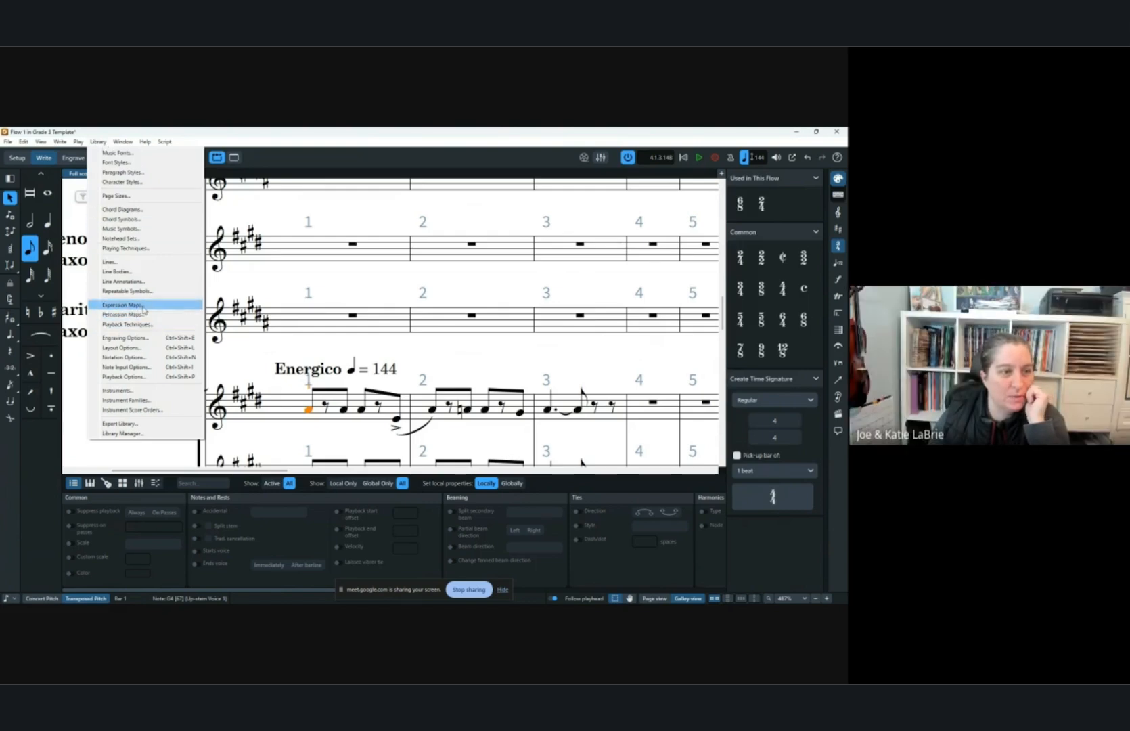
{"action": "left_click", "coordinate": [134, 229]}
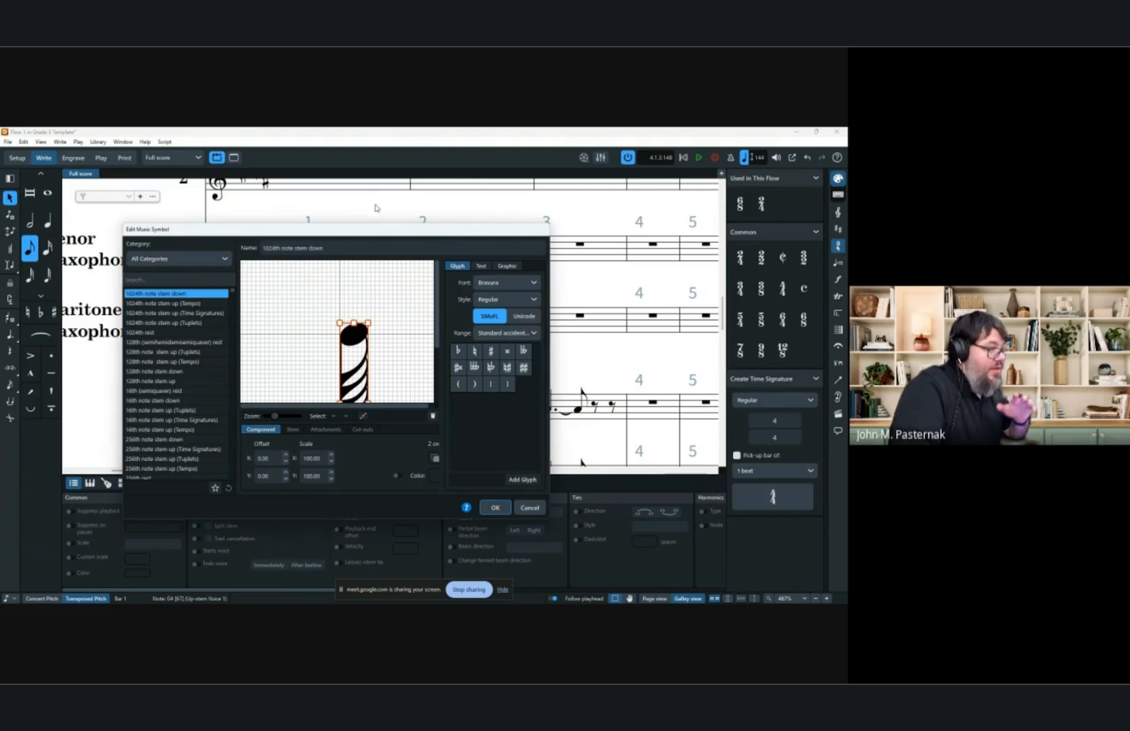
{"action": "scroll", "coordinate": [194, 362], "scroll_direction": "down", "scroll_amount": 10}
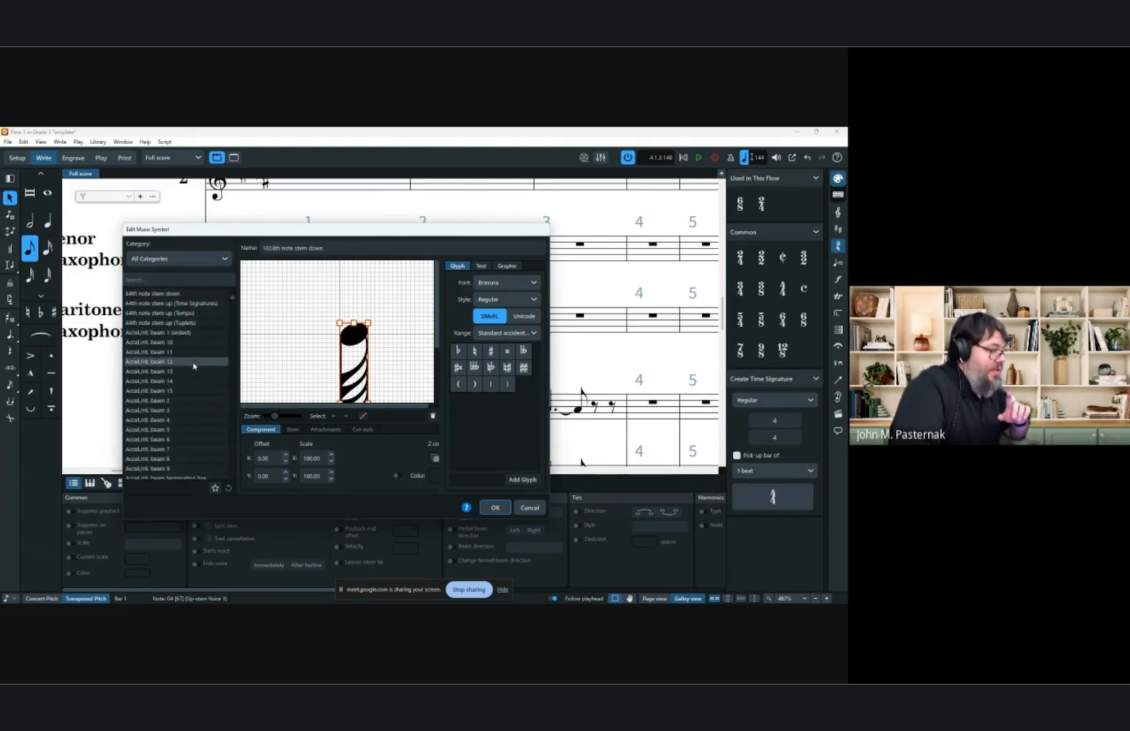
{"action": "scroll", "coordinate": [194, 363], "scroll_direction": "down", "scroll_amount": 15}
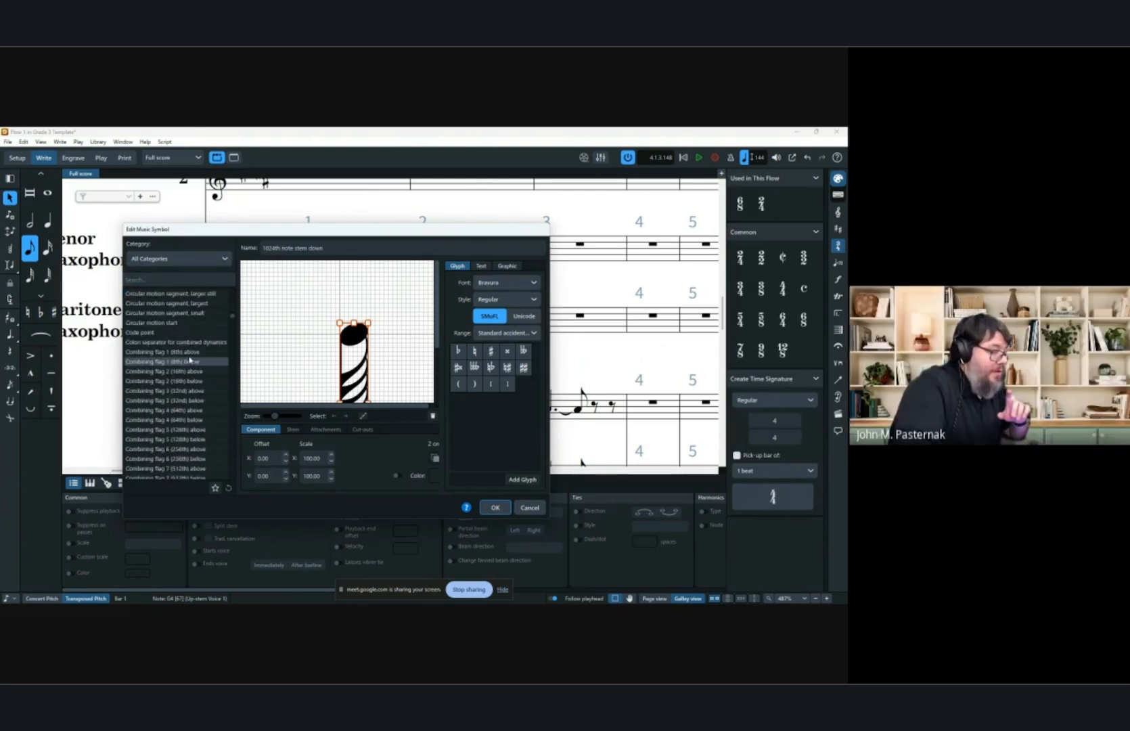
{"action": "scroll", "coordinate": [188, 357], "scroll_direction": "down", "scroll_amount": 15}
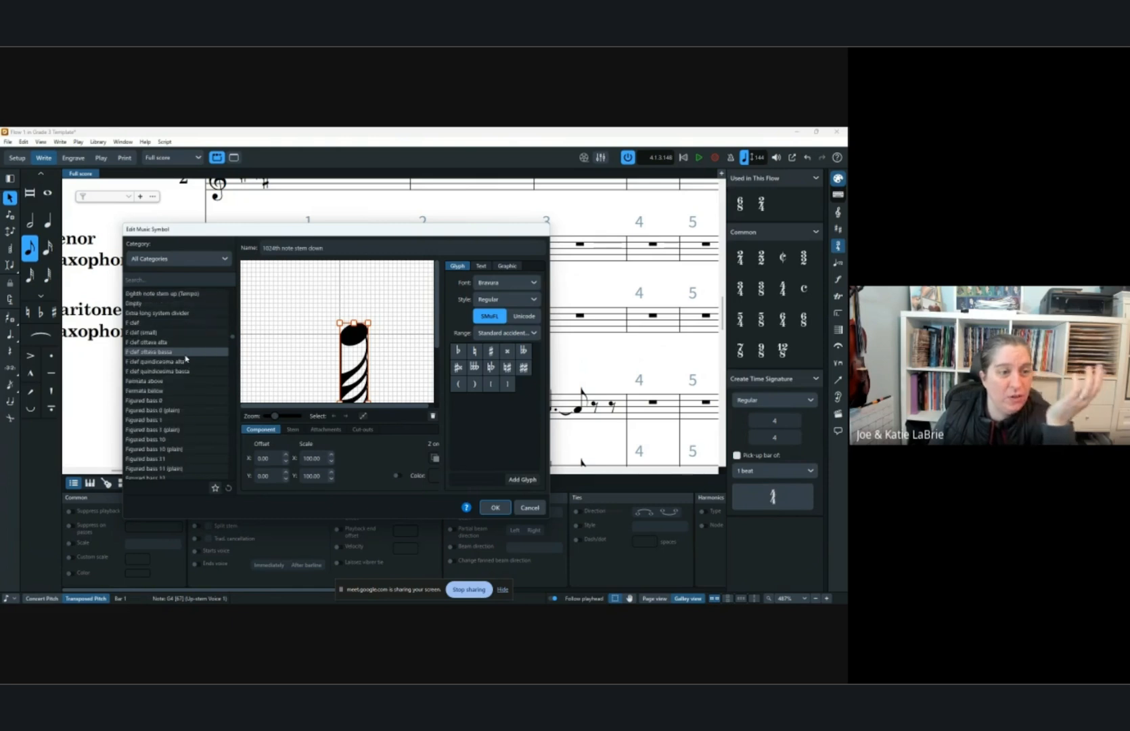
{"action": "left_click", "coordinate": [168, 440]}
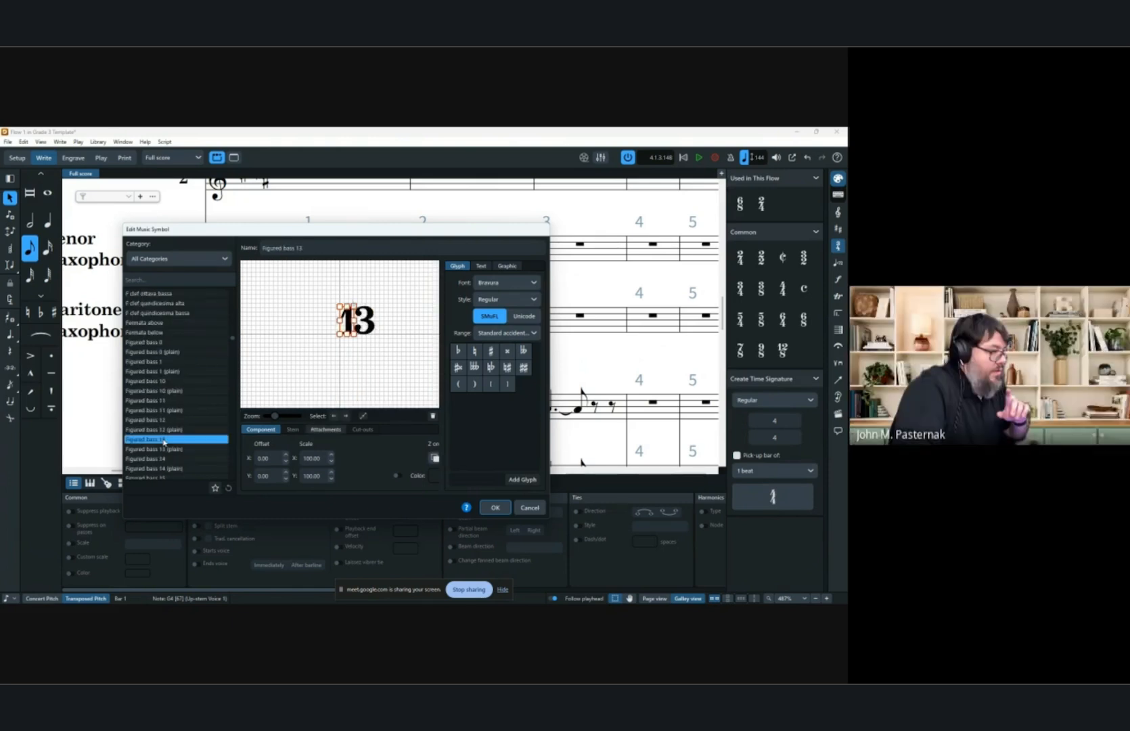
{"action": "left_click", "coordinate": [169, 362]}
{"action": "left_click", "coordinate": [171, 352]}
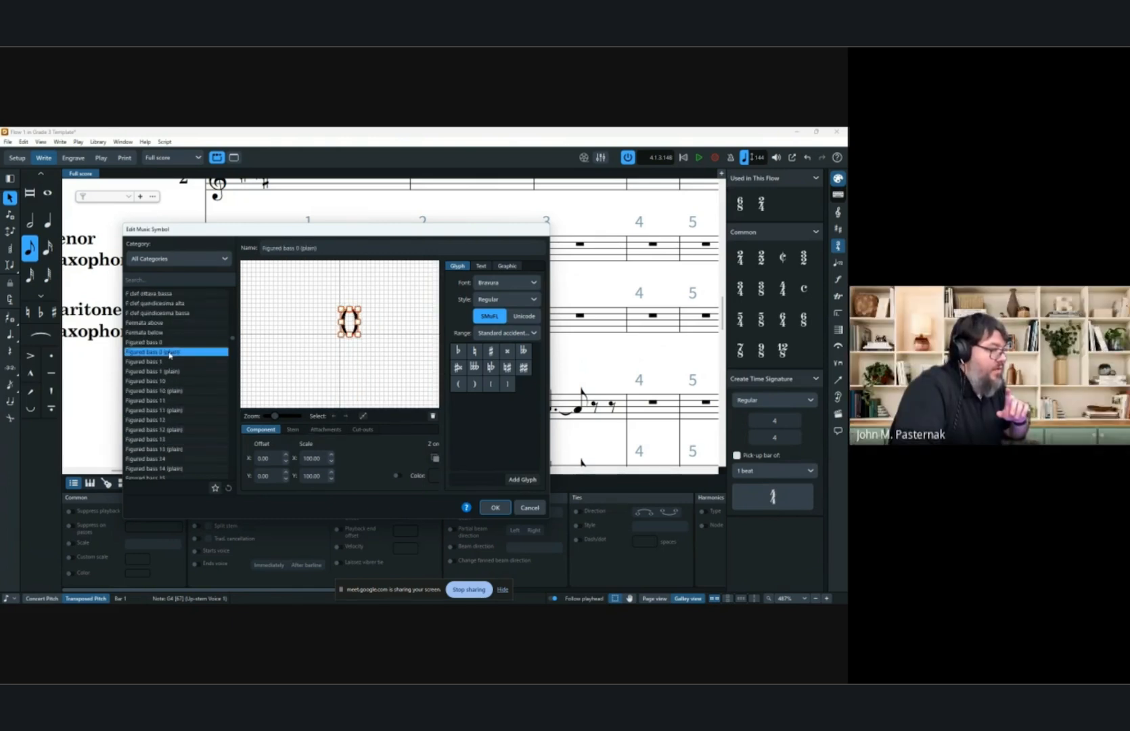
{"action": "left_click", "coordinate": [173, 342]}
{"action": "left_click", "coordinate": [174, 333]}
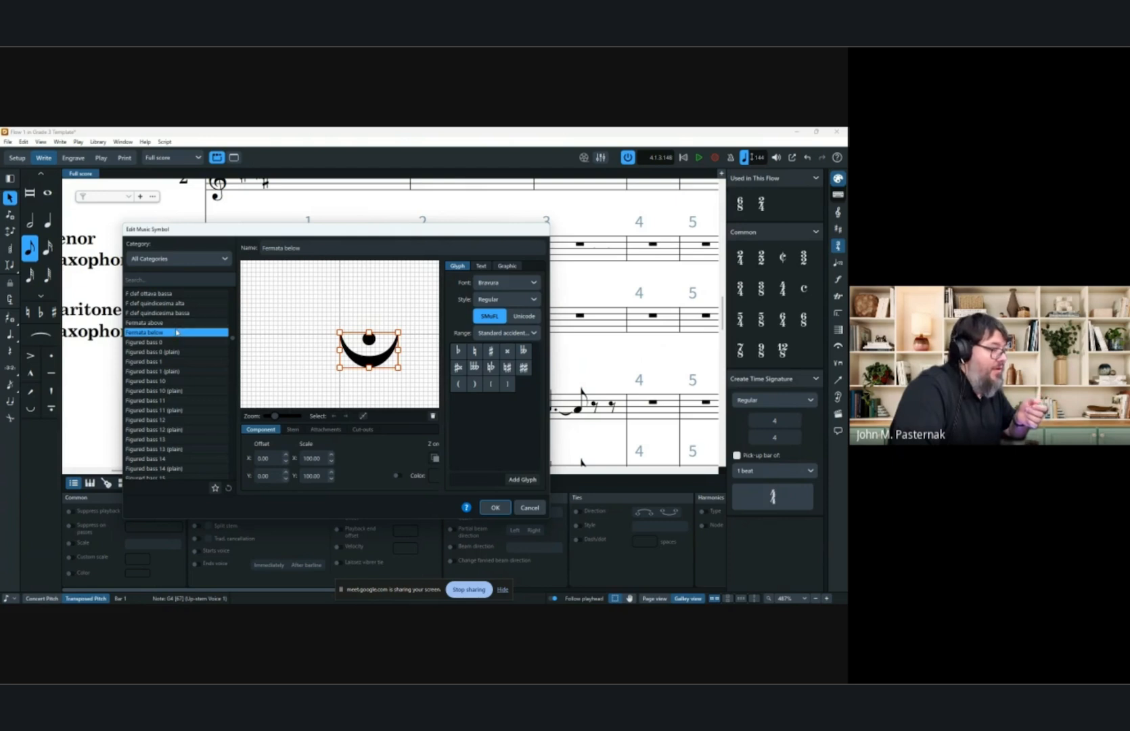
{"action": "scroll", "coordinate": [180, 365], "scroll_direction": "down", "scroll_amount": 3}
{"action": "scroll", "coordinate": [181, 366], "scroll_direction": "down", "scroll_amount": 10}
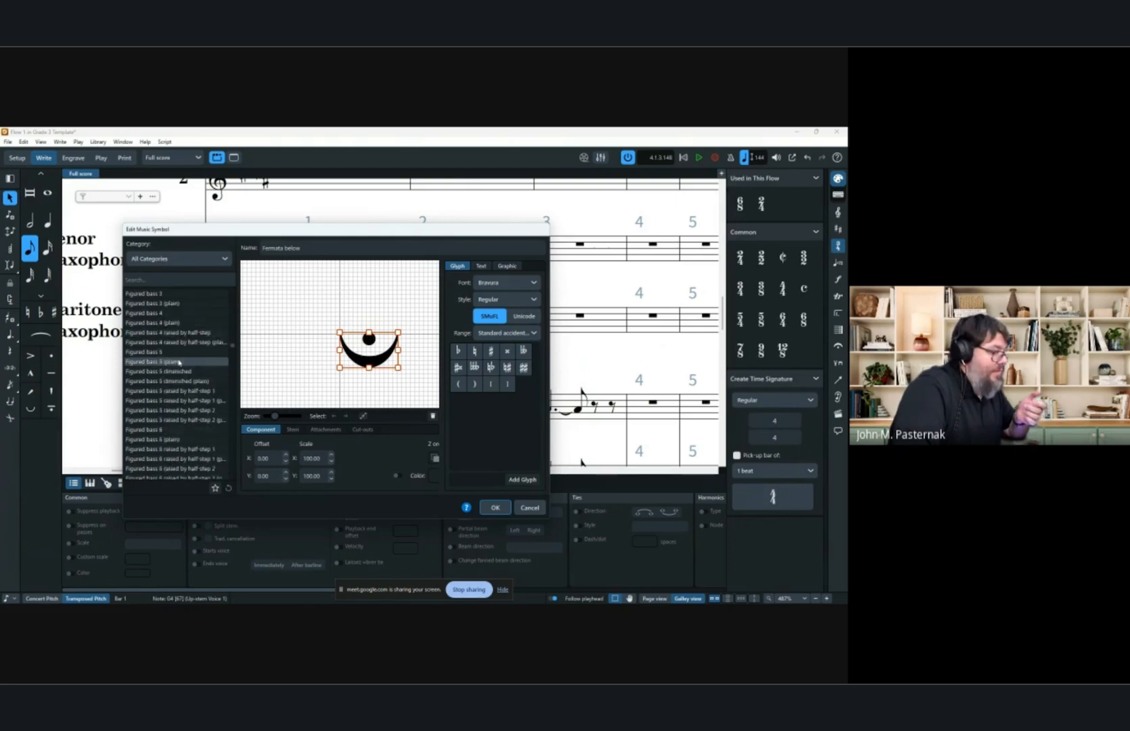
{"action": "scroll", "coordinate": [171, 362], "scroll_direction": "down", "scroll_amount": 10}
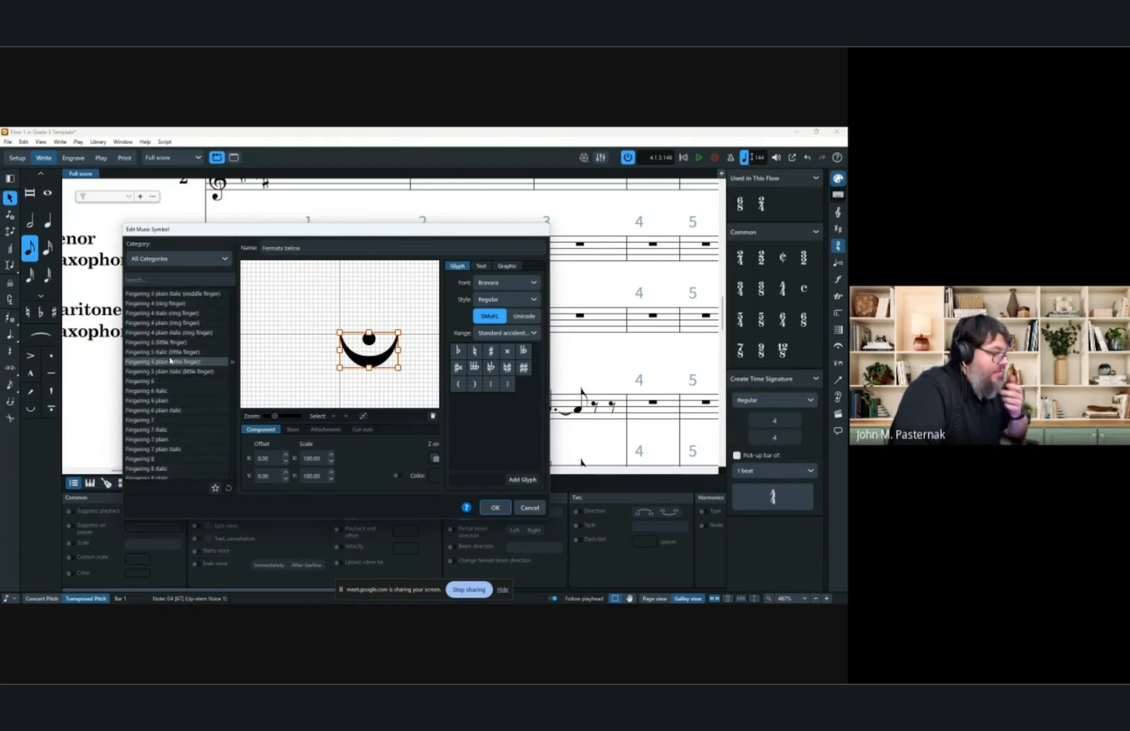
{"action": "left_click", "coordinate": [189, 441]}
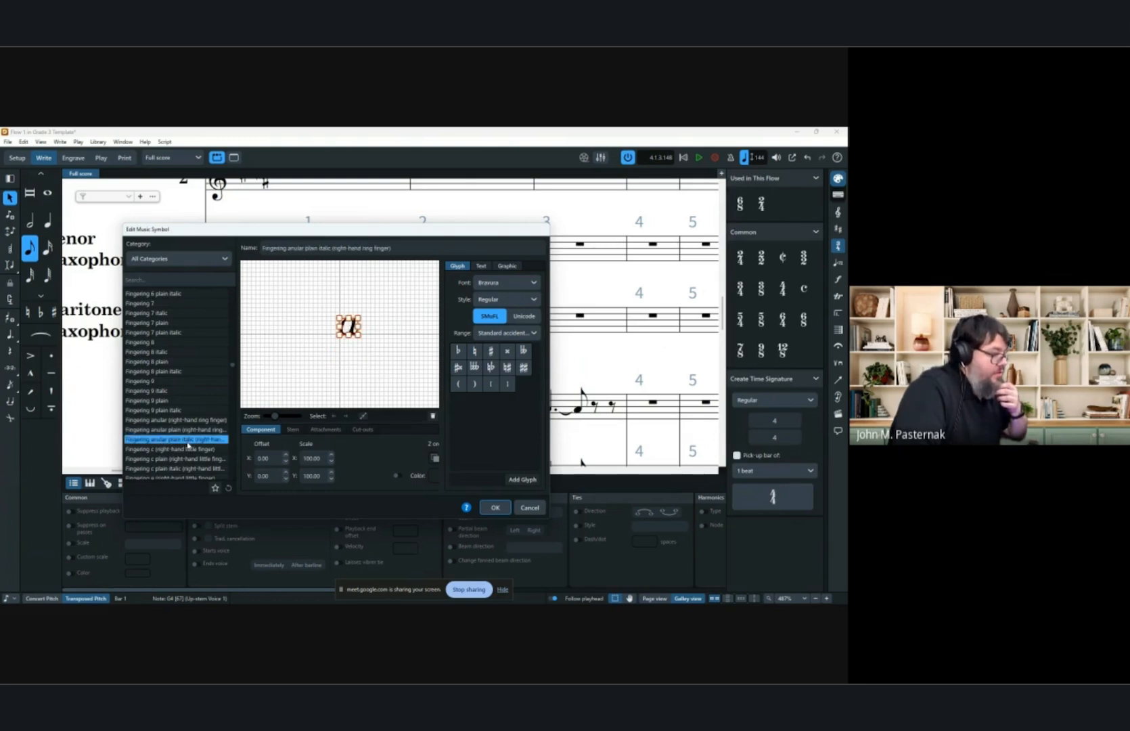
{"action": "scroll", "coordinate": [188, 445], "scroll_direction": "down", "scroll_amount": 2}
{"action": "left_click", "coordinate": [174, 440]}
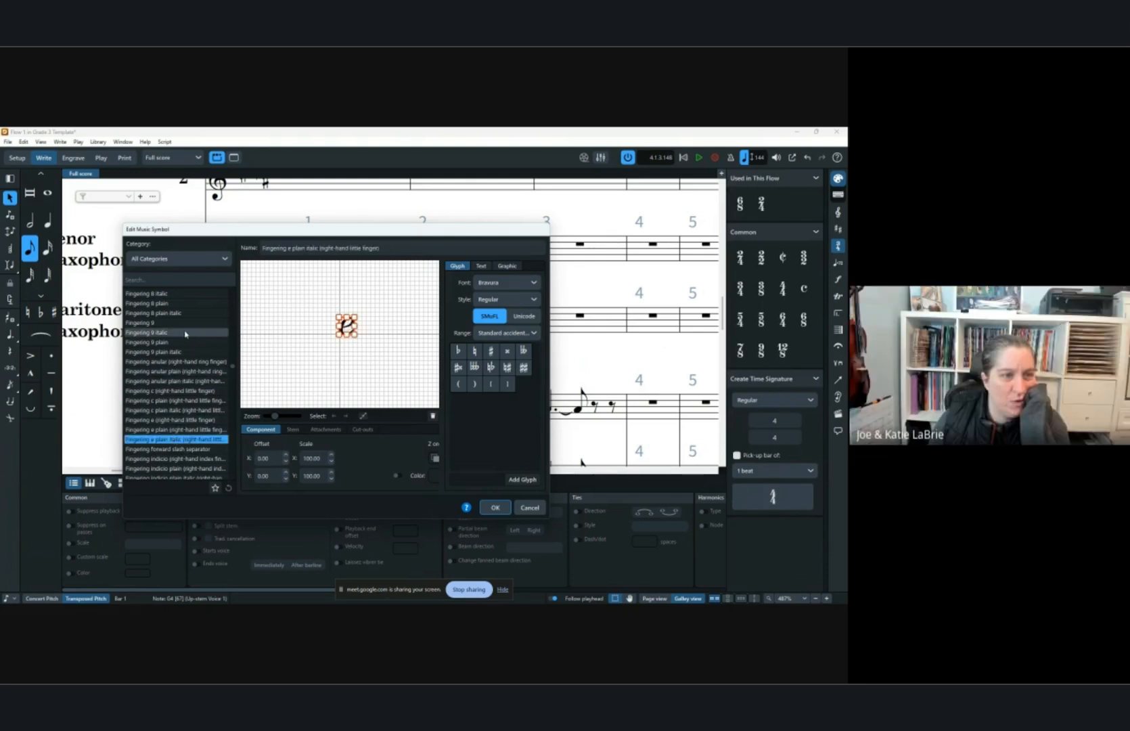
{"action": "scroll", "coordinate": [186, 334], "scroll_direction": "down", "scroll_amount": 1}
Filter the Music Symbols editor to the Fingering category and examine its fingering glyphs and text settings.
{"action": "left_click", "coordinate": [178, 258]}
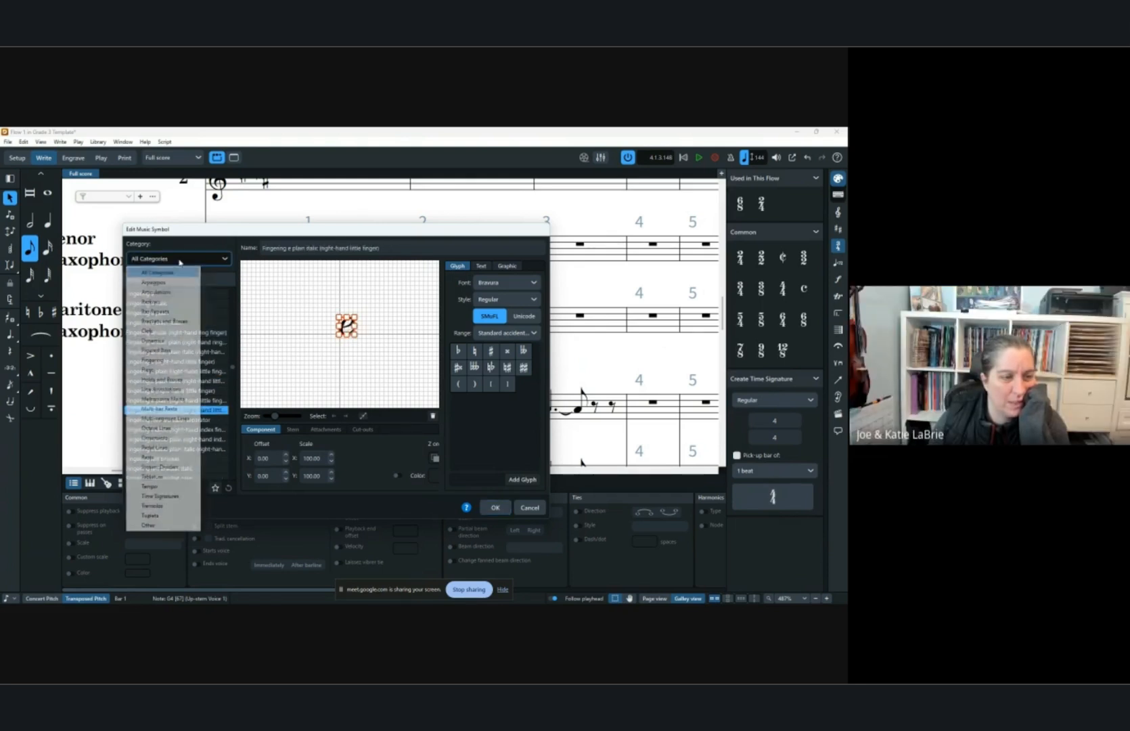
{"action": "left_click", "coordinate": [162, 363]}
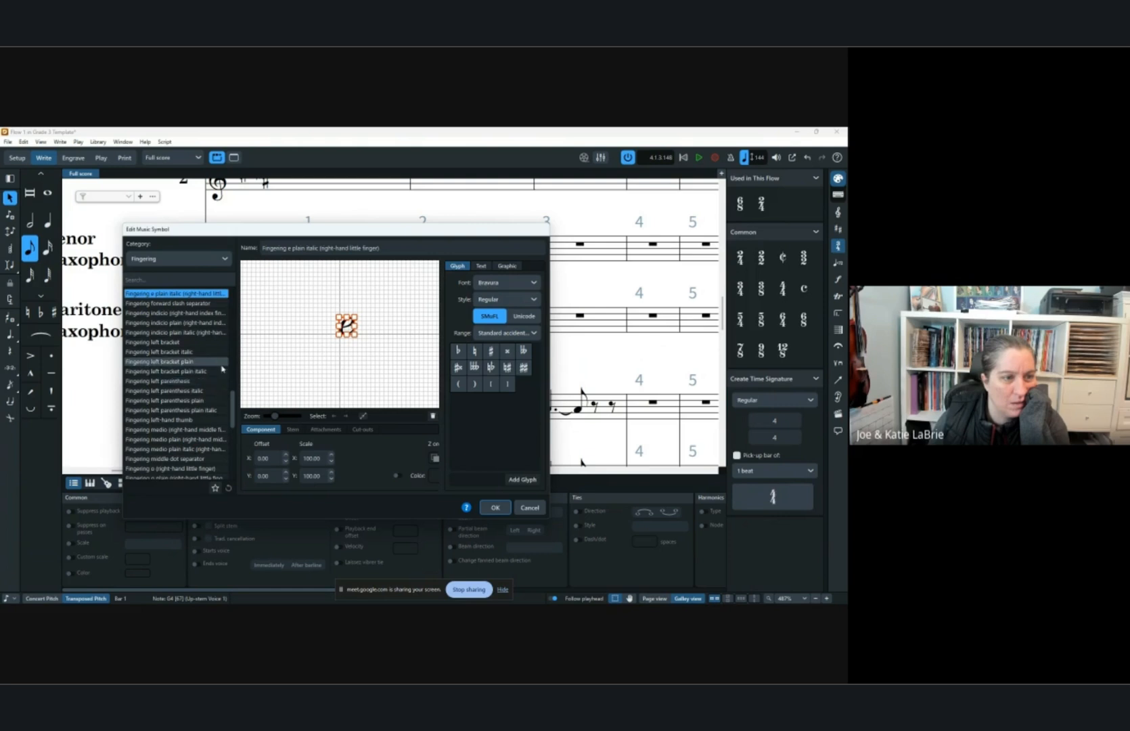
{"action": "left_click_drag", "start_coordinate": [232, 407], "coordinate": [232, 406]}
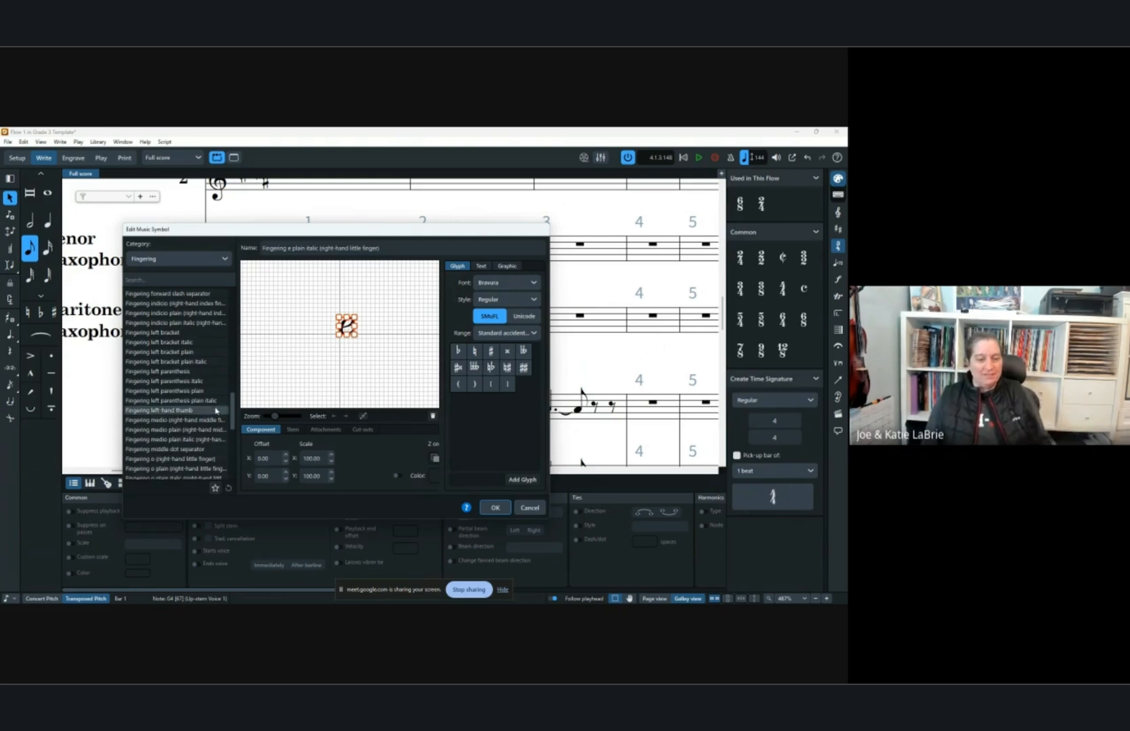
{"action": "left_click_drag", "start_coordinate": [232, 420], "coordinate": [239, 469]}
{"action": "left_click", "coordinate": [196, 410]}
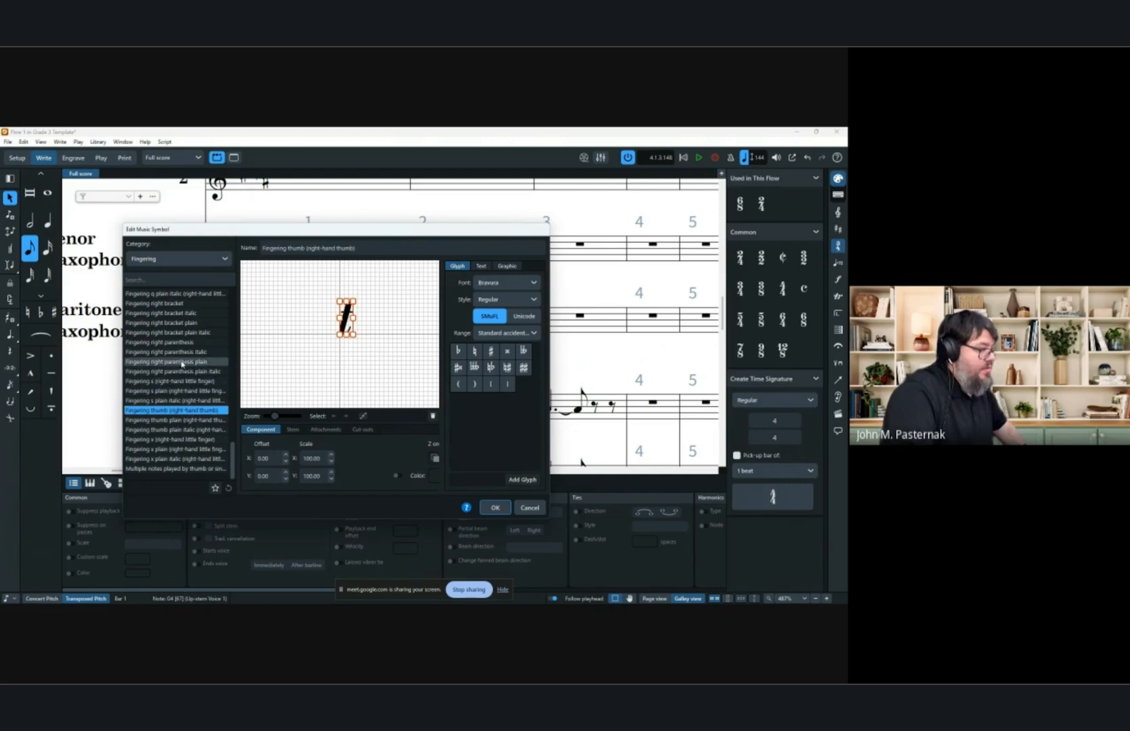
{"action": "left_click", "coordinate": [184, 362]}
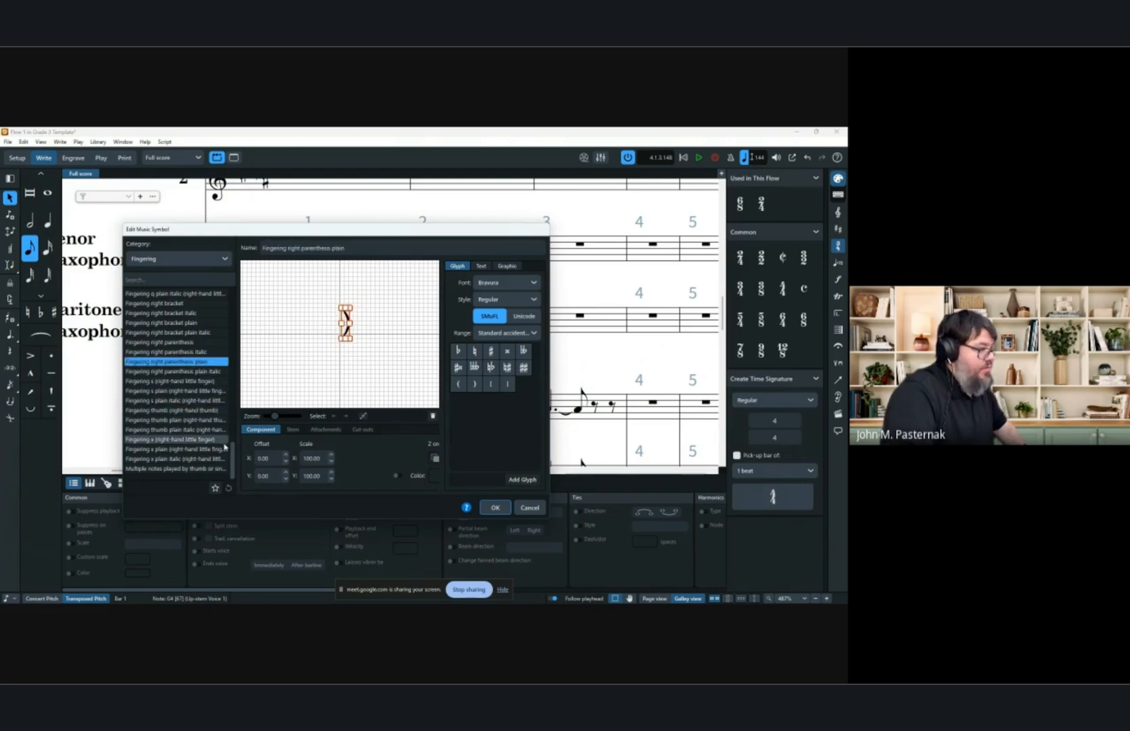
{"action": "left_click_drag", "start_coordinate": [233, 452], "coordinate": [245, 399]}
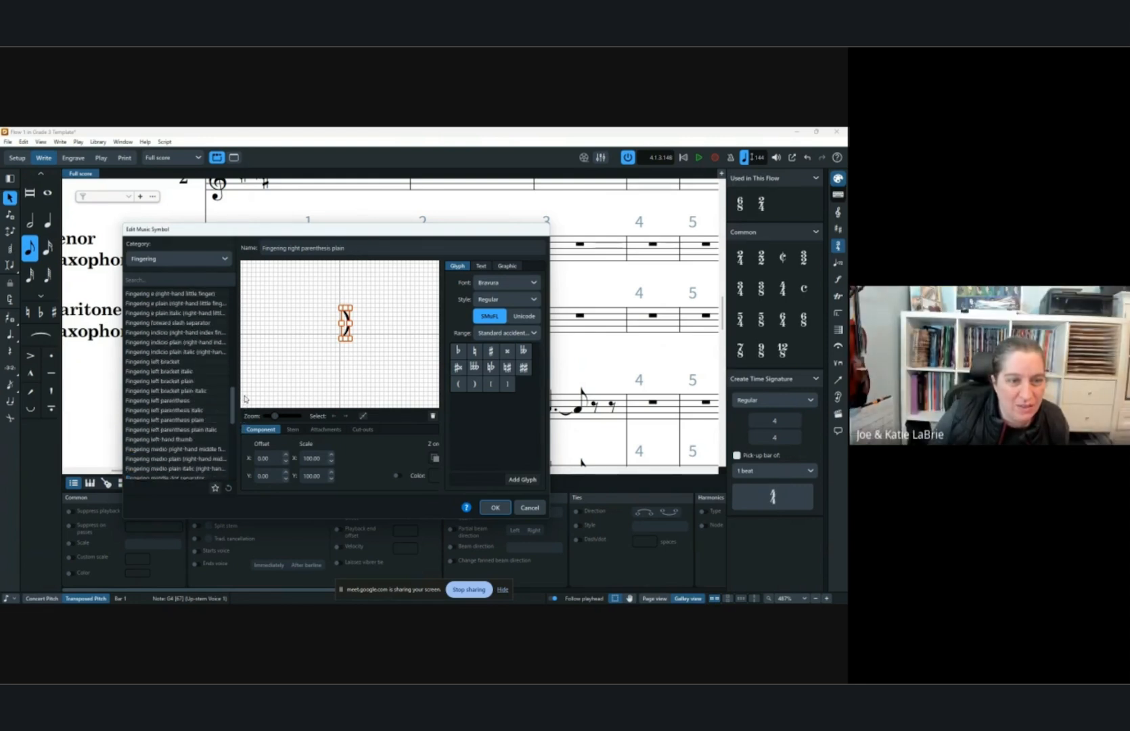
{"action": "left_click", "coordinate": [181, 332]}
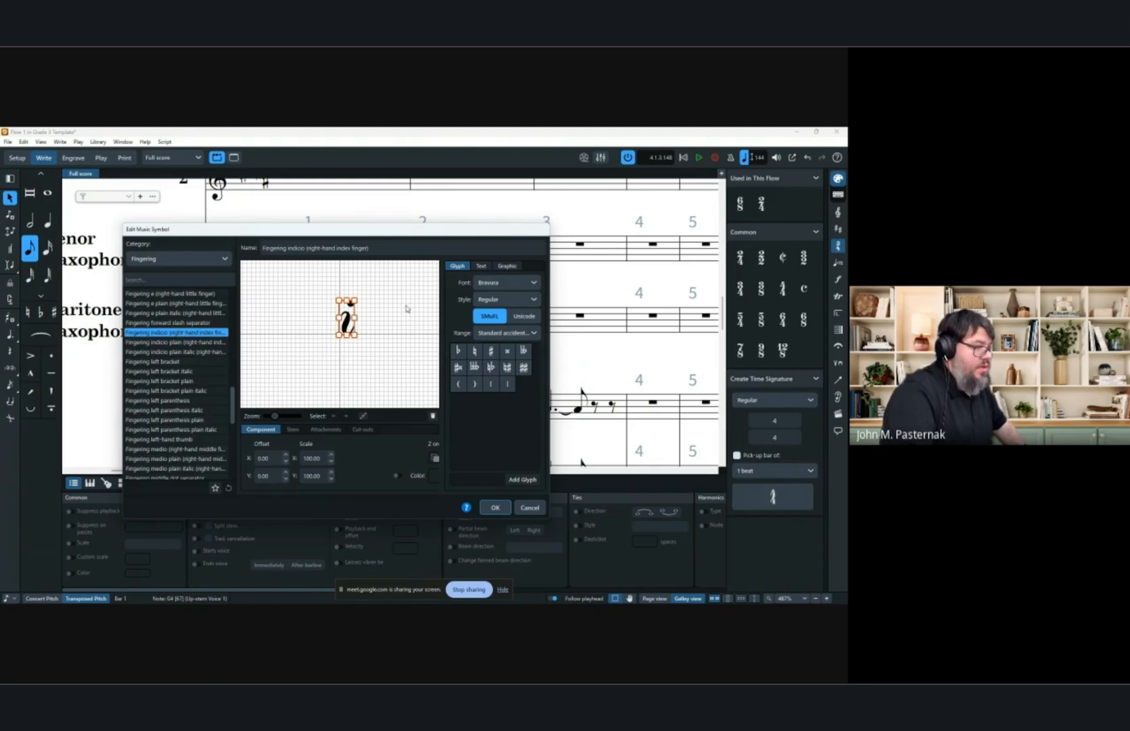
{"action": "left_click", "coordinate": [481, 266]}
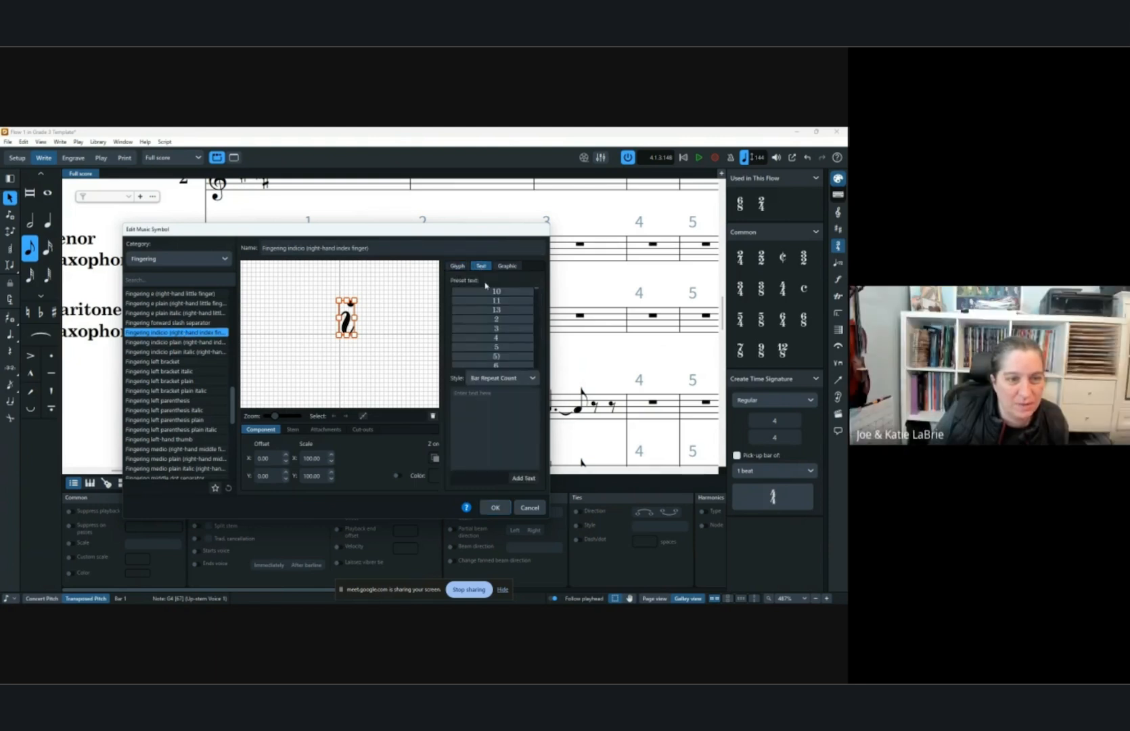
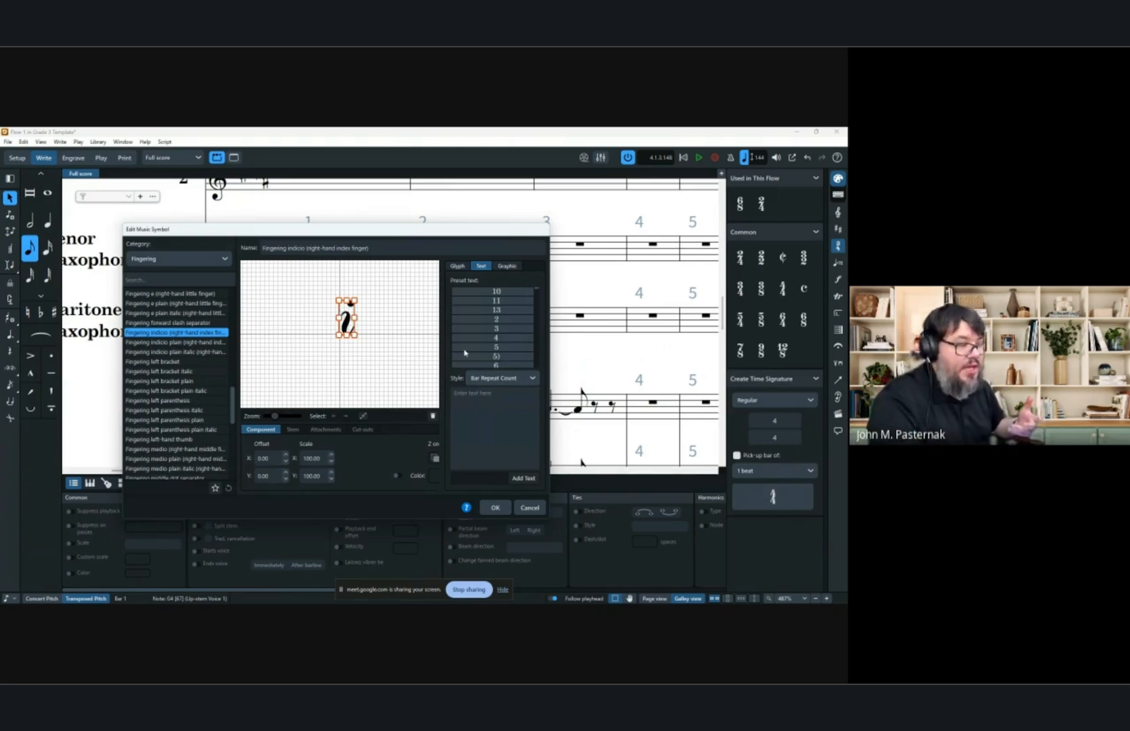
Try adding a "-1" text component to the right-hand index finger fingering symbol, then cancel the symbol edit.
{"action": "scroll", "coordinate": [482, 318], "scroll_direction": "down", "scroll_amount": 1}
{"action": "scroll", "coordinate": [482, 317], "scroll_direction": "down", "scroll_amount": 3}
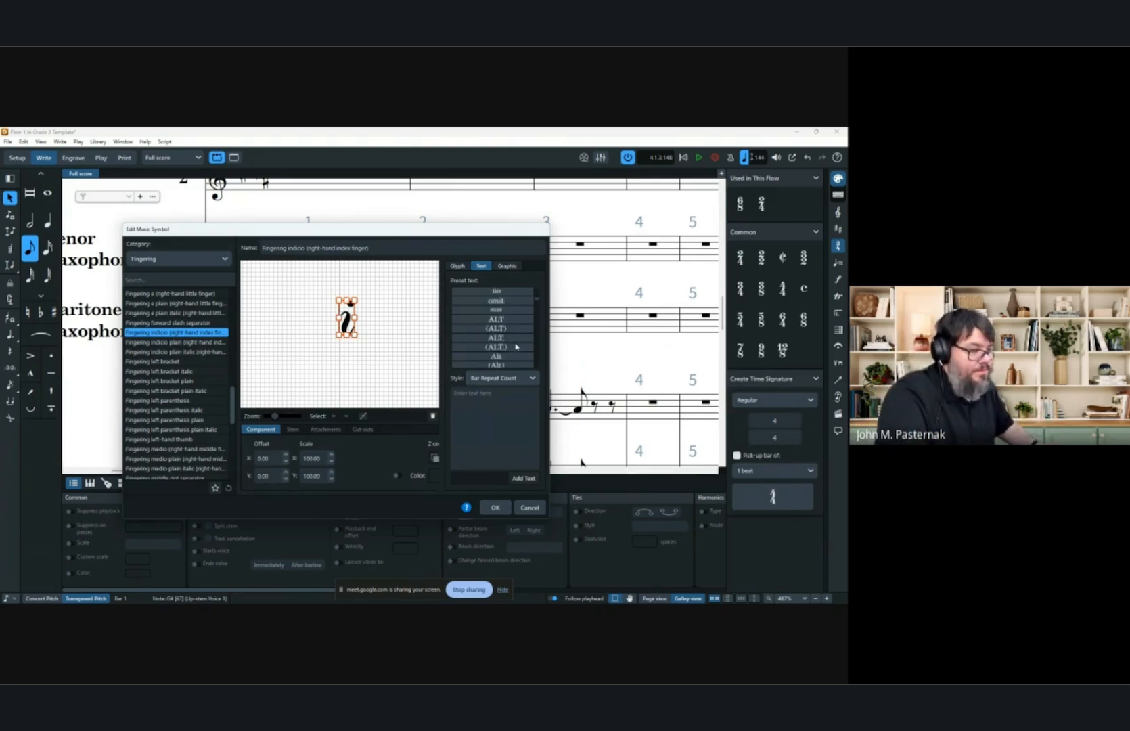
{"action": "left_click", "coordinate": [482, 398]}
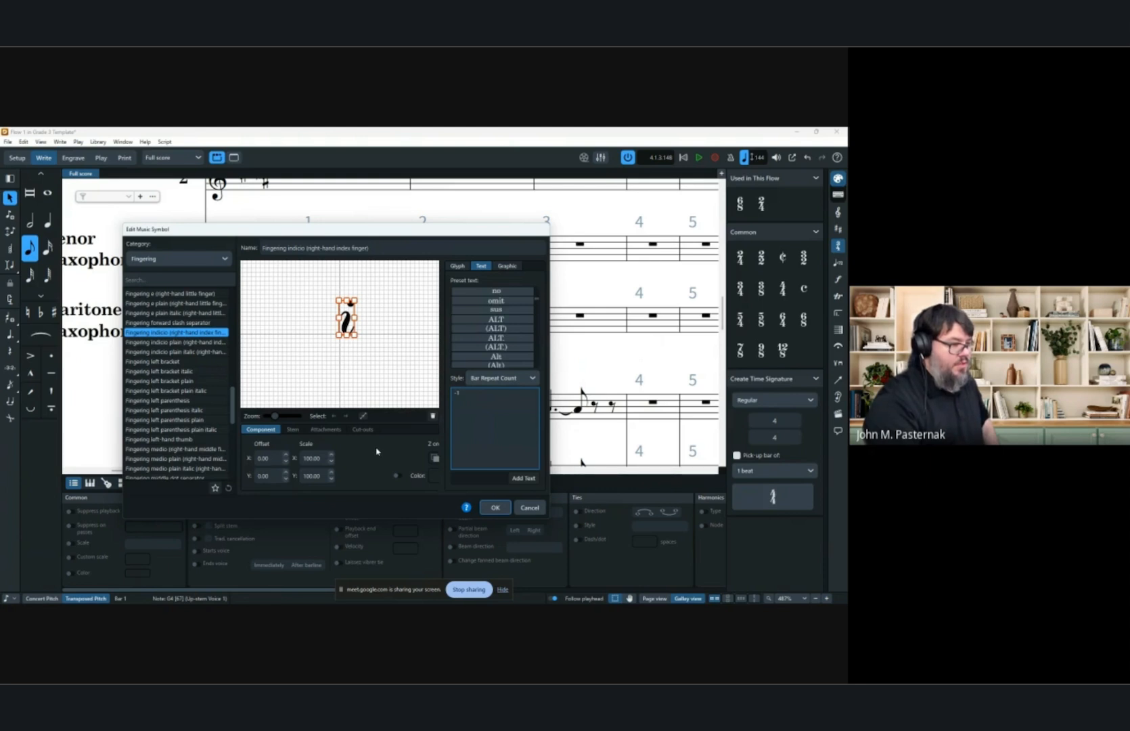
{"action": "left_click", "coordinate": [525, 478]}
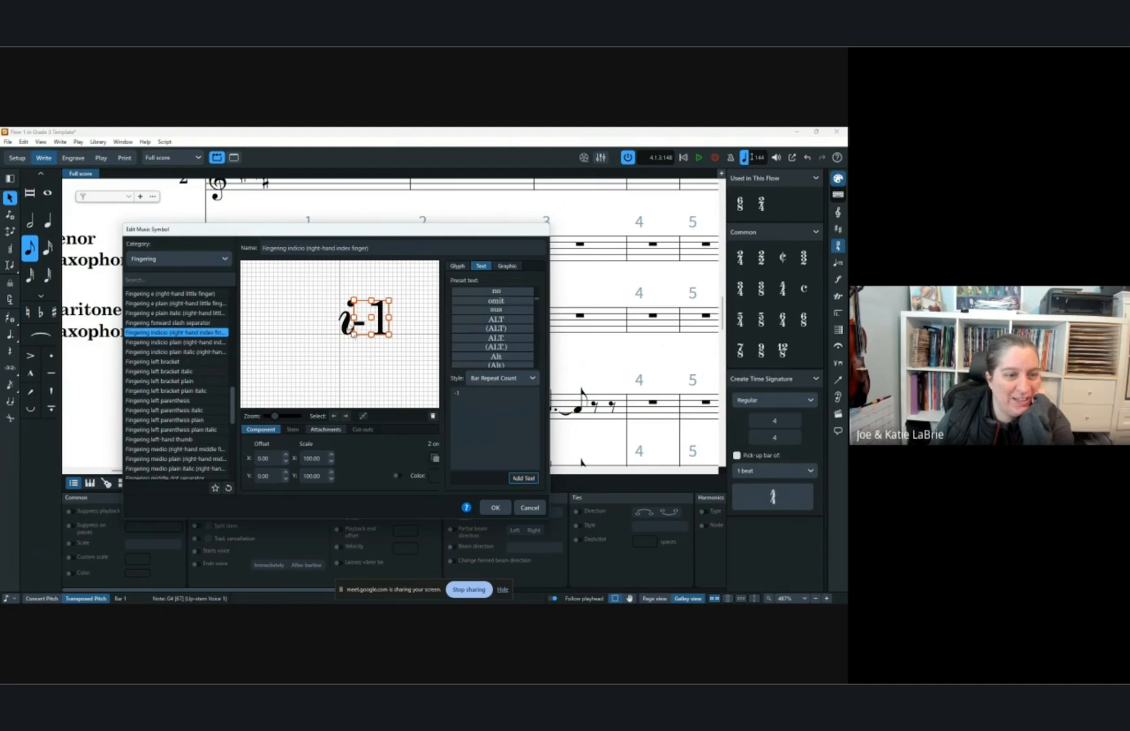
{"action": "left_click", "coordinate": [347, 318]}
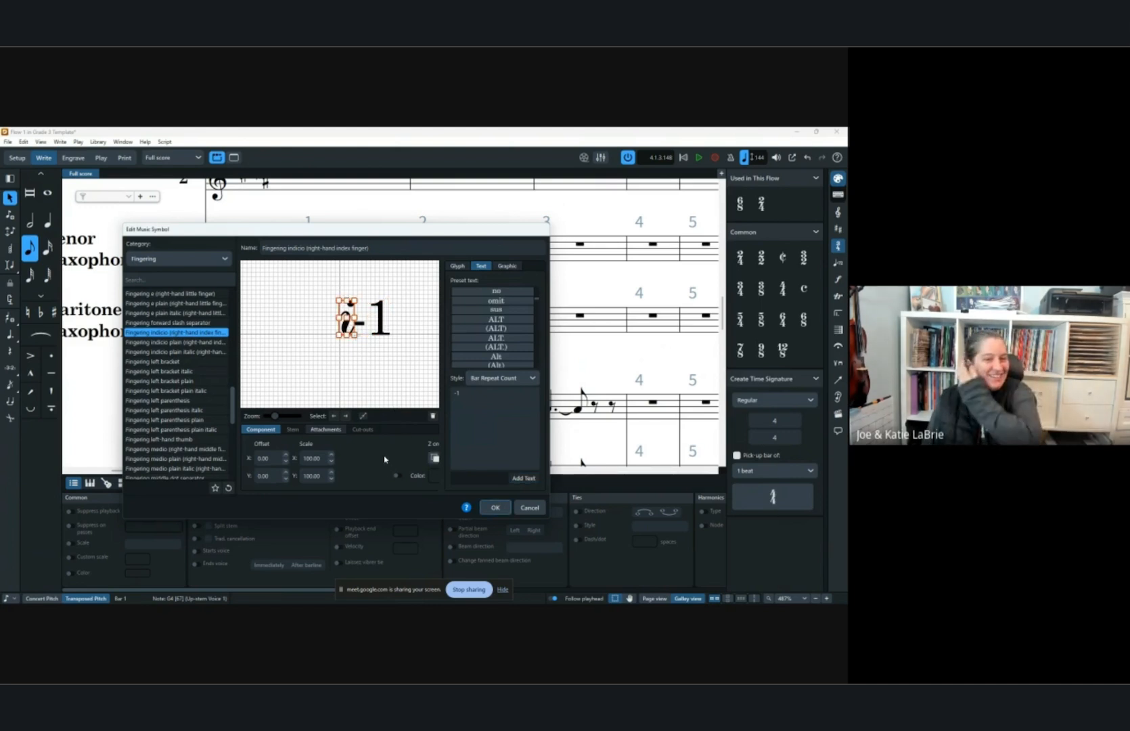
{"action": "left_click", "coordinate": [433, 416]}
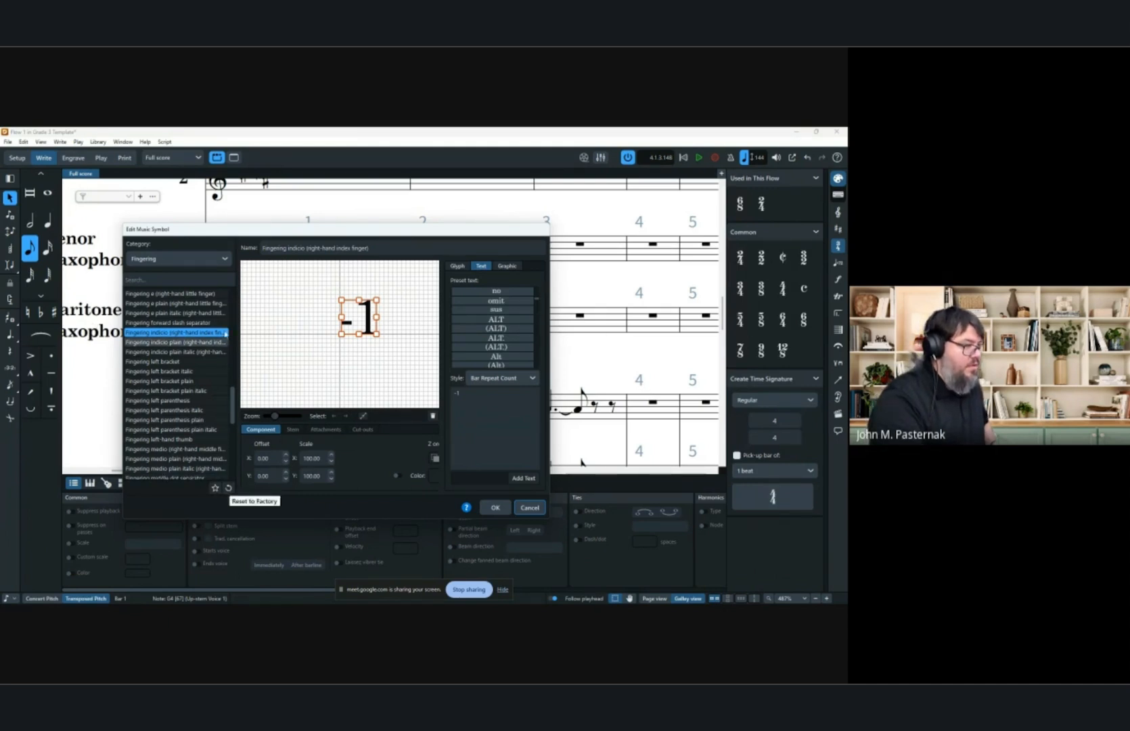
{"action": "scroll", "coordinate": [224, 339], "scroll_direction": "up", "scroll_amount": 5}
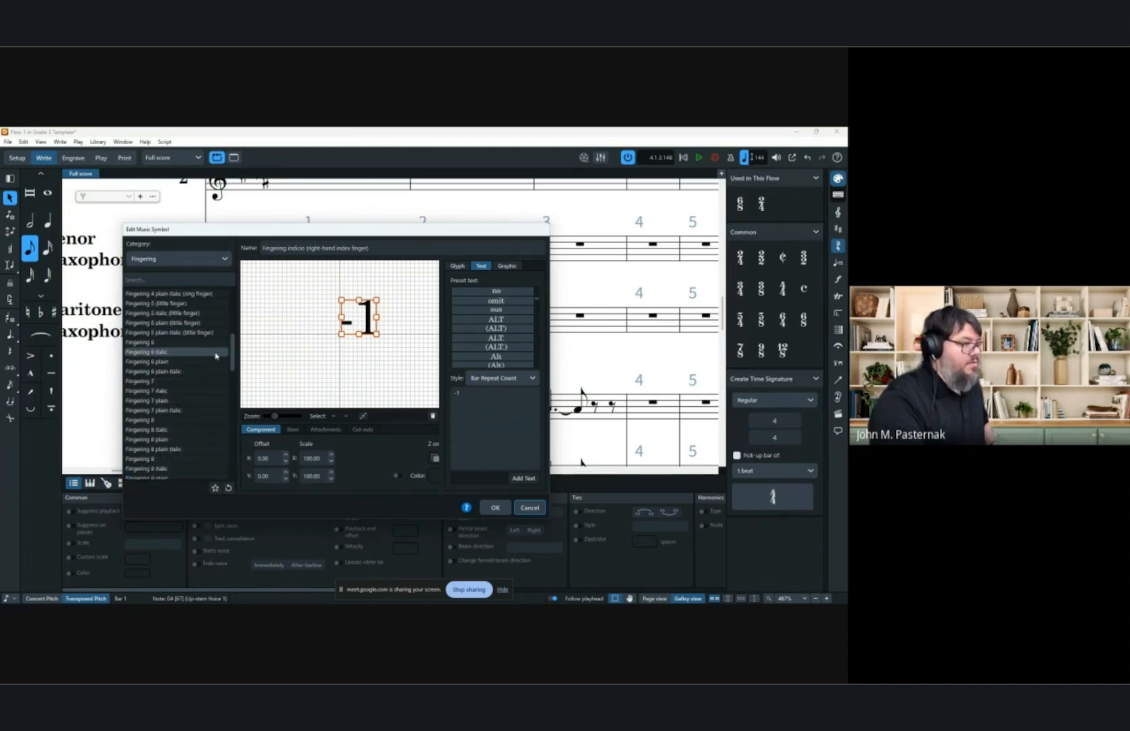
{"action": "left_click", "coordinate": [528, 507]}
Browse the fingering symbols list in the Music Symbols library without changing anything.
{"action": "left_click", "coordinate": [98, 142]}
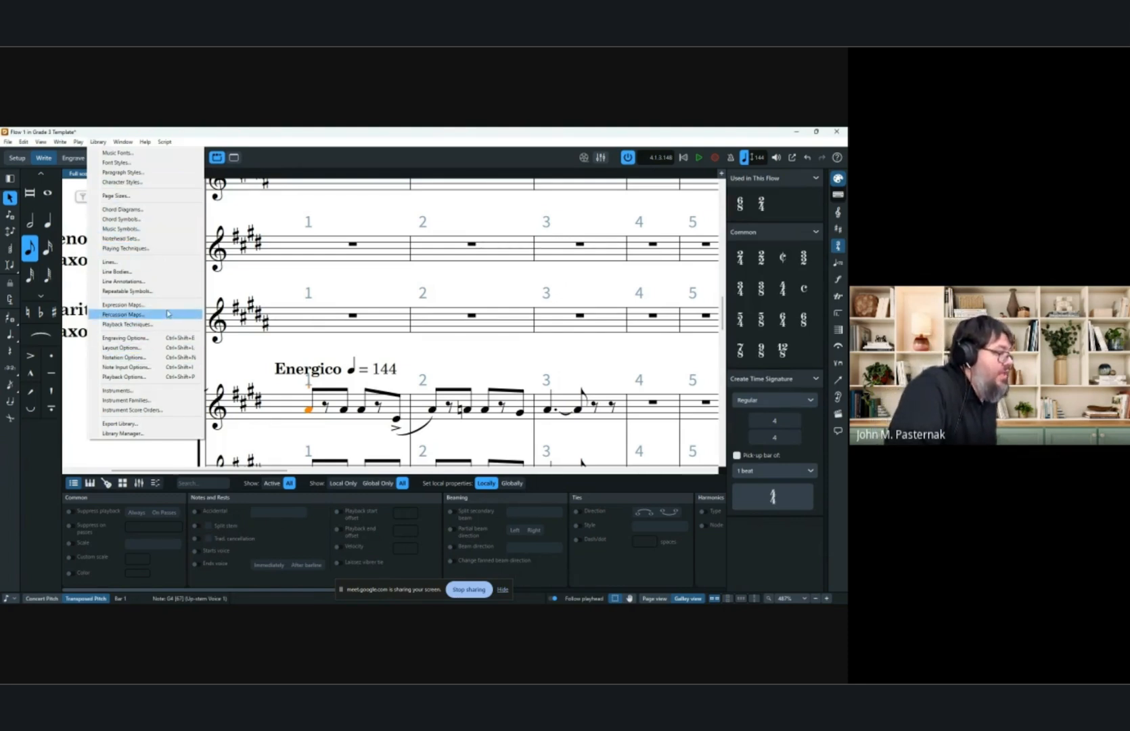
{"action": "left_click", "coordinate": [121, 229]}
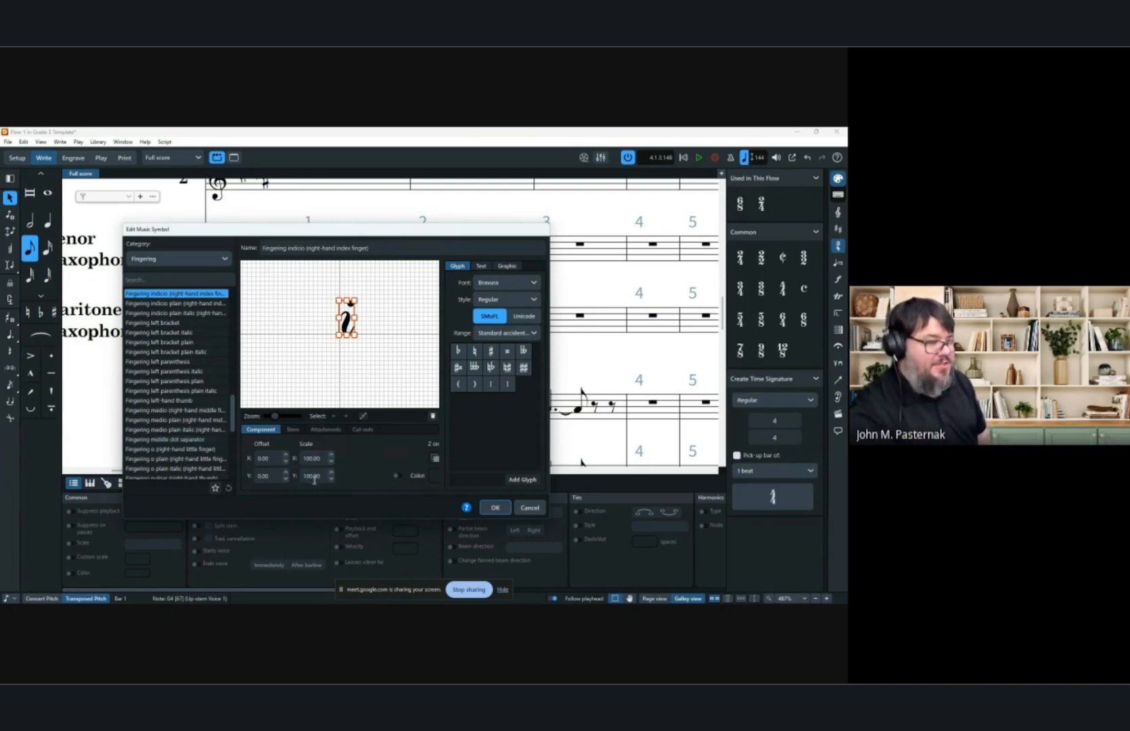
{"action": "left_click", "coordinate": [530, 507]}
{"action": "left_click", "coordinate": [838, 211]}
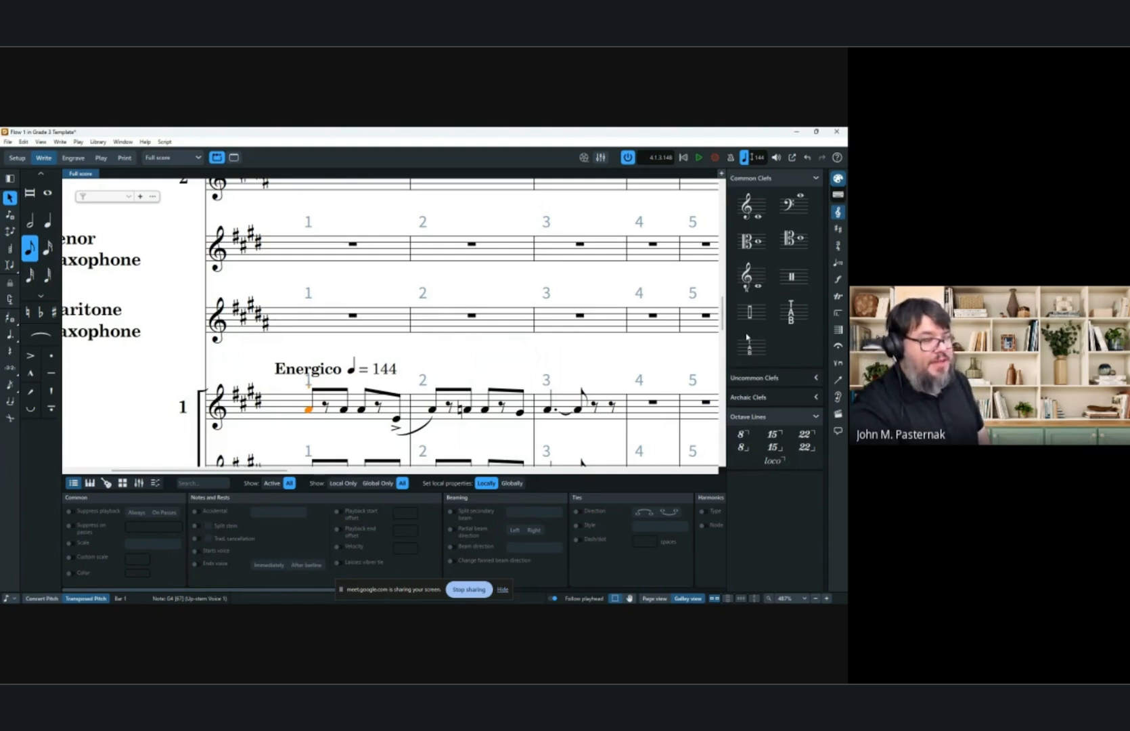
{"action": "left_click", "coordinate": [104, 141]}
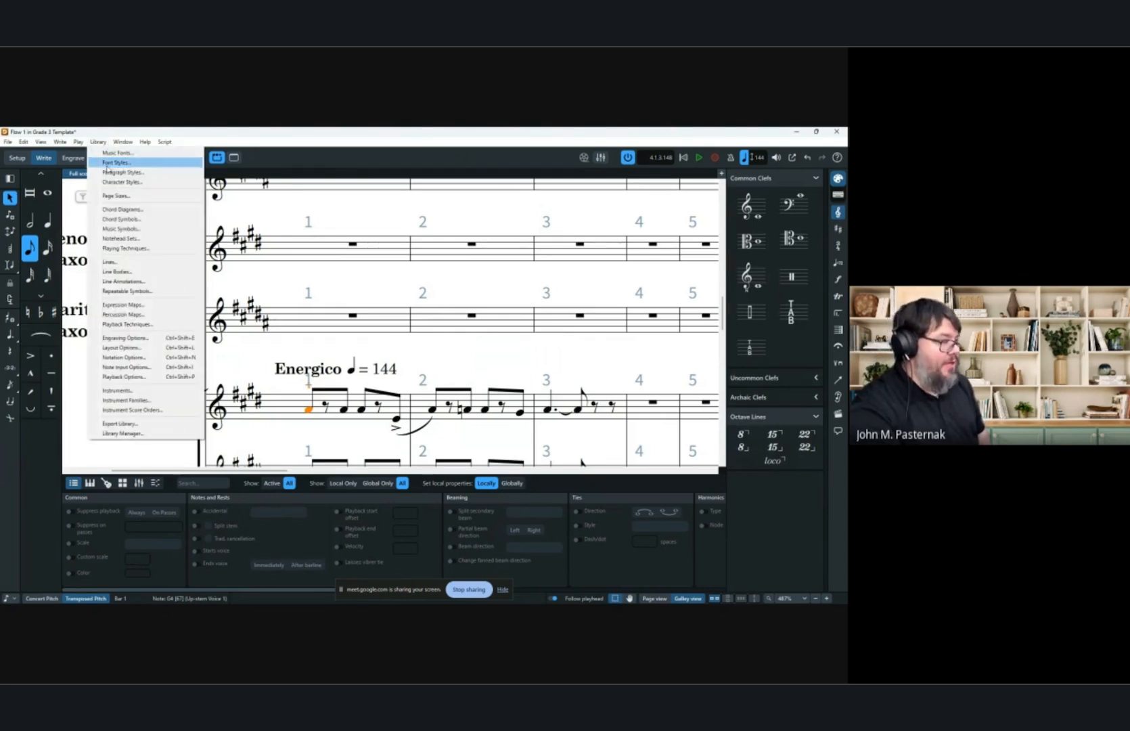
{"action": "left_click", "coordinate": [138, 231]}
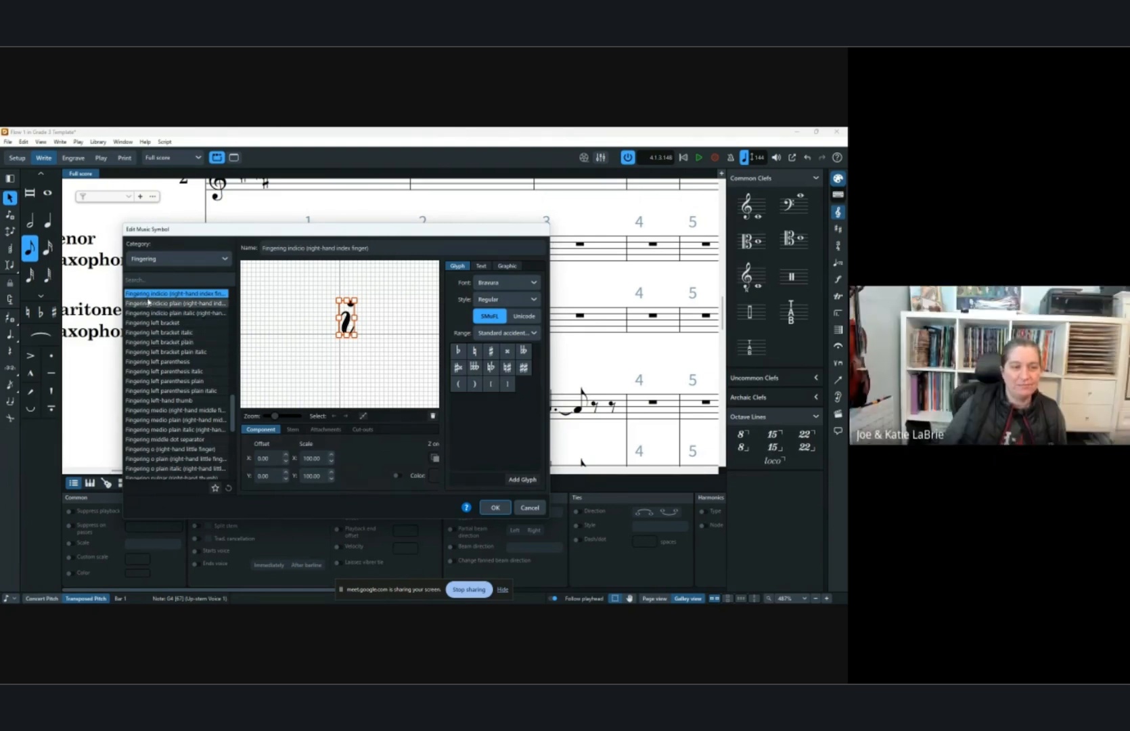
{"action": "scroll", "coordinate": [148, 420], "scroll_direction": "down", "scroll_amount": 1}
{"action": "scroll", "coordinate": [147, 420], "scroll_direction": "down", "scroll_amount": 7}
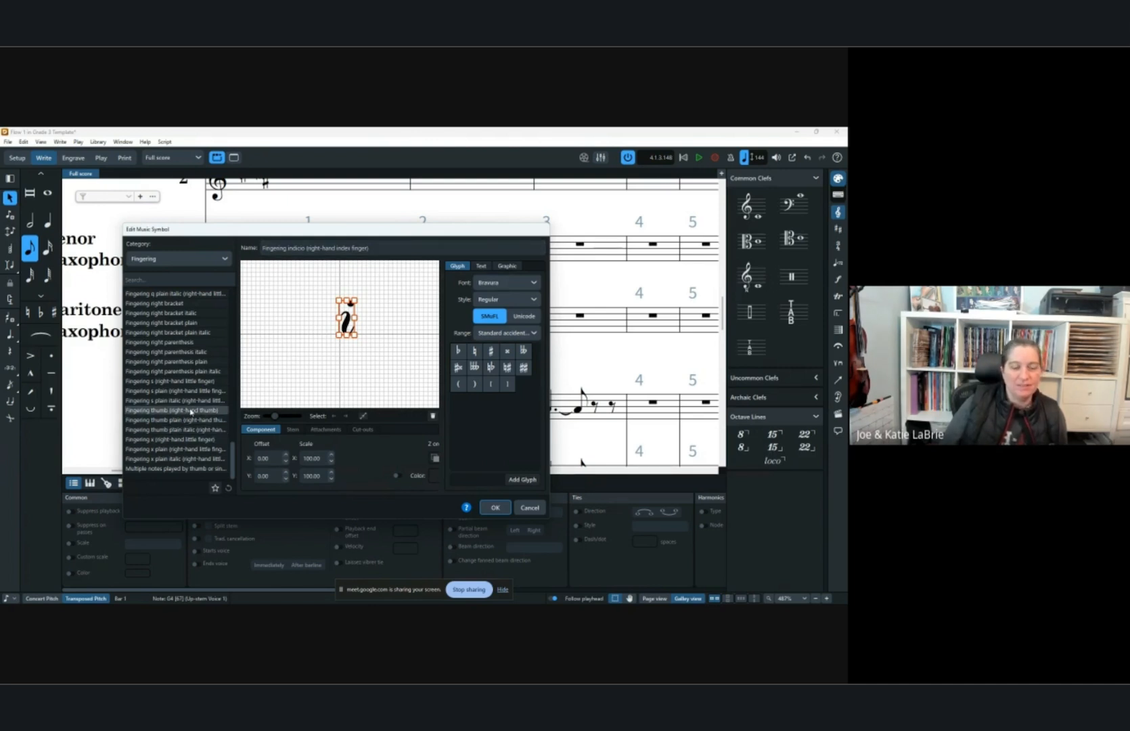
{"action": "scroll", "coordinate": [182, 393], "scroll_direction": "up", "scroll_amount": 10}
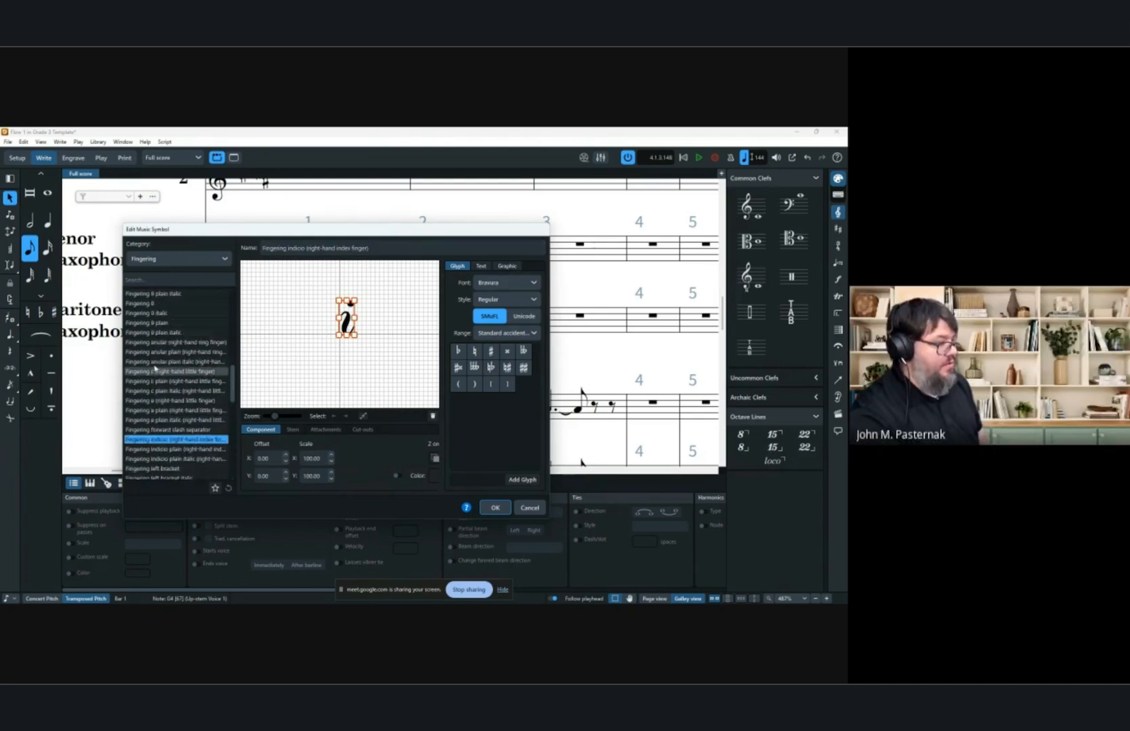
{"action": "scroll", "coordinate": [167, 315], "scroll_direction": "up", "scroll_amount": 8}
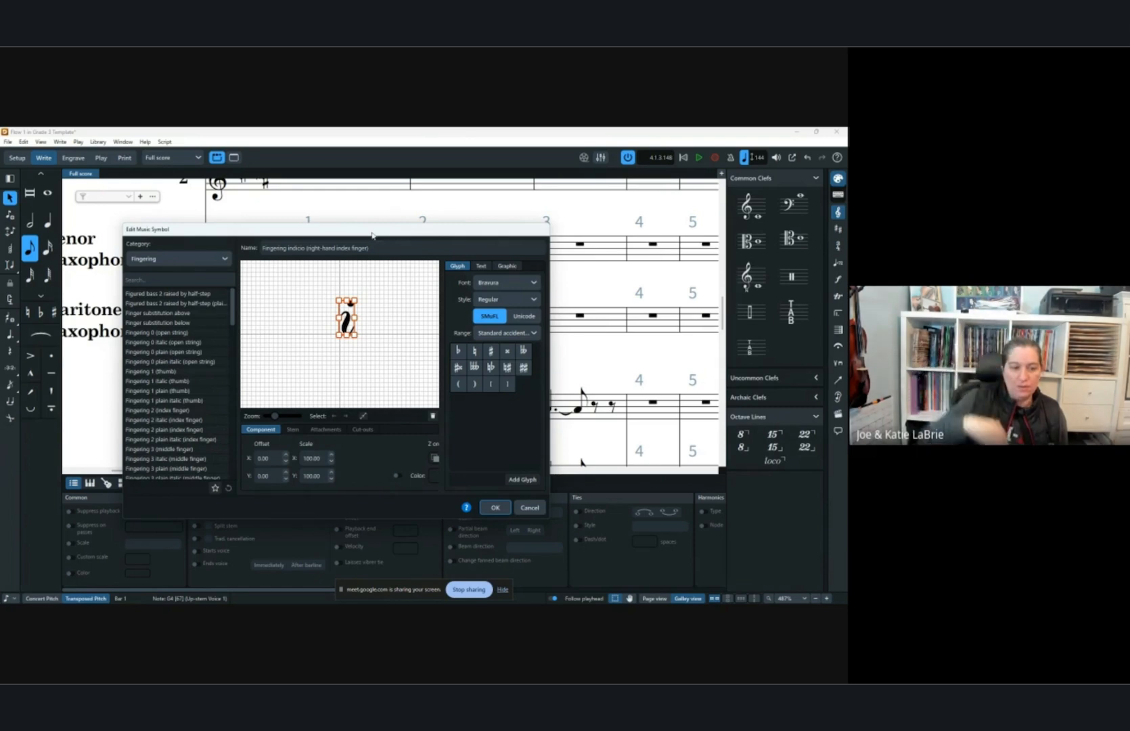
{"action": "left_click", "coordinate": [529, 508]}
Review the Fingering section of Engraving Options, including appearance, grace-note size and substitution settings.
{"action": "left_click", "coordinate": [98, 141]}
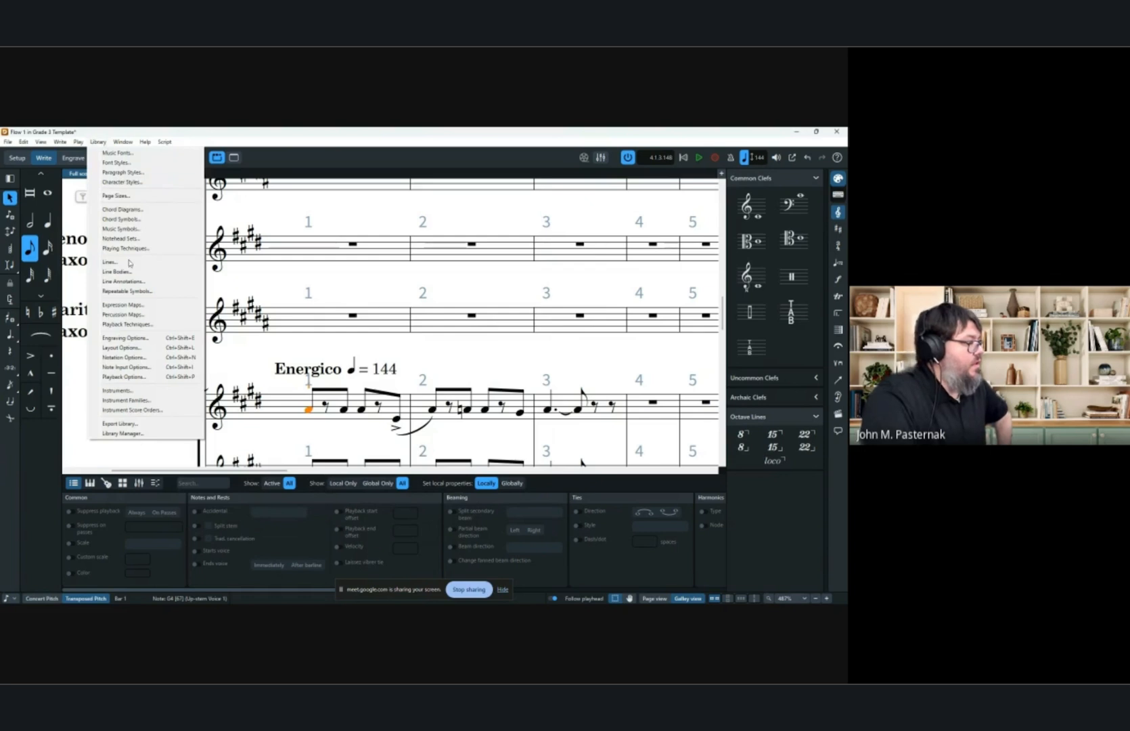
{"action": "left_click", "coordinate": [126, 338]}
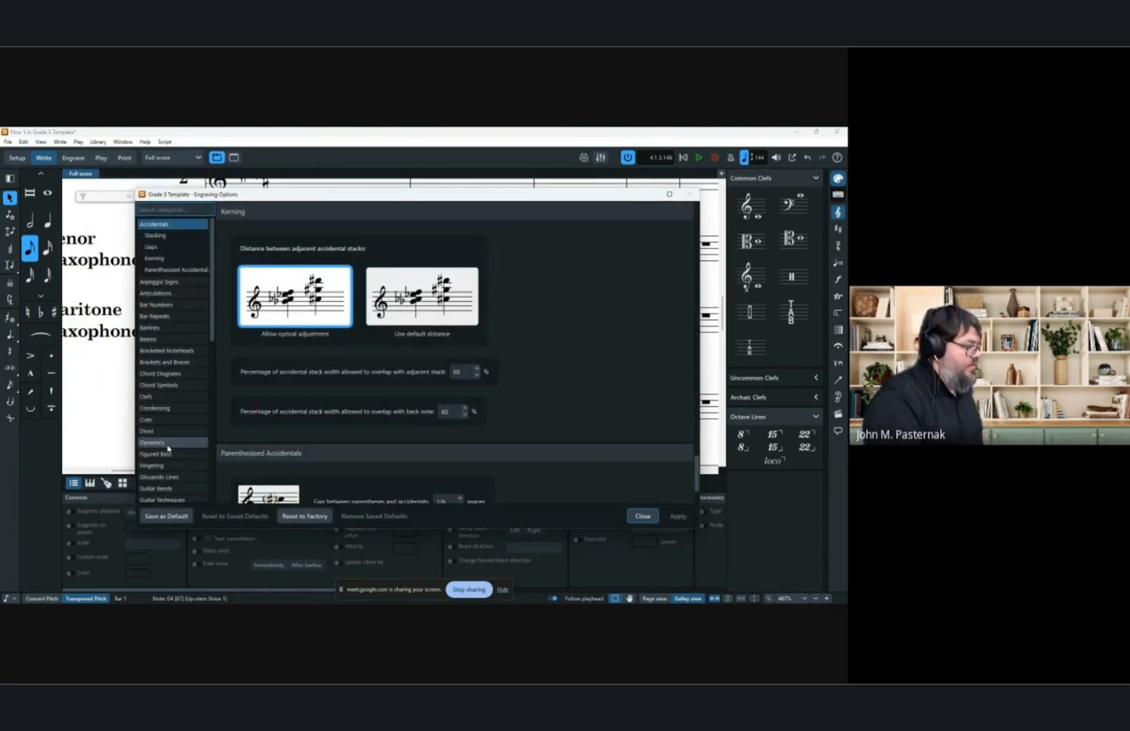
{"action": "left_click", "coordinate": [153, 464]}
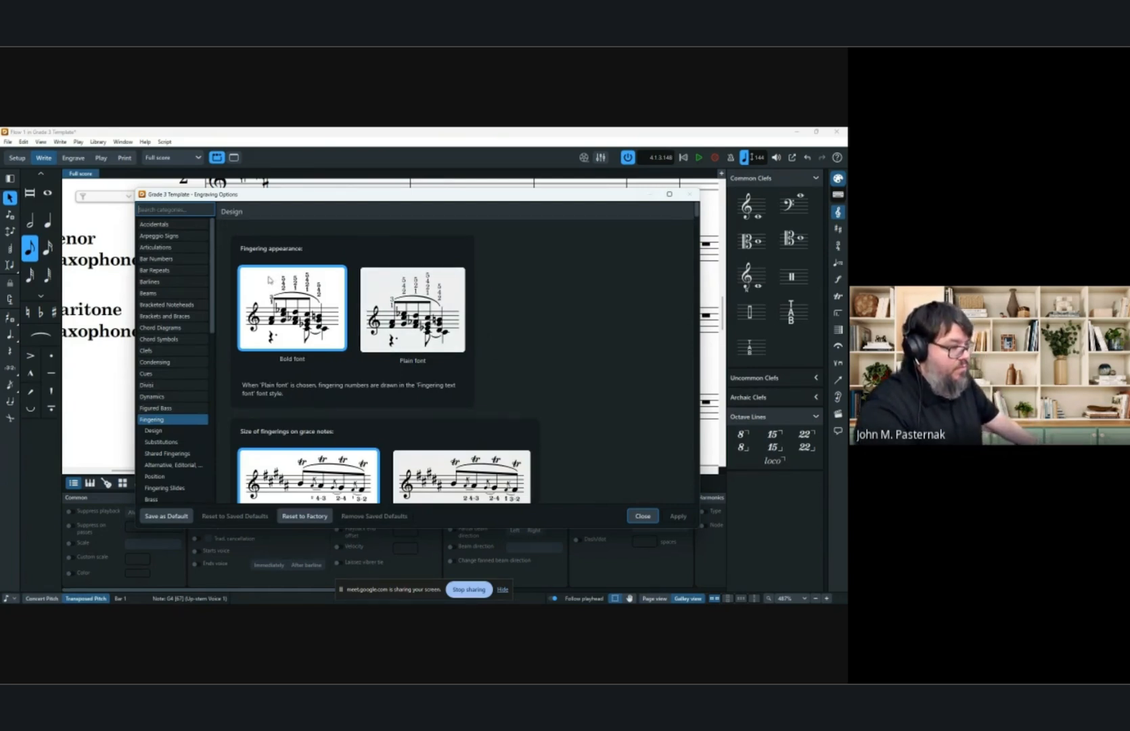
{"action": "scroll", "coordinate": [575, 296], "scroll_direction": "down", "scroll_amount": 3}
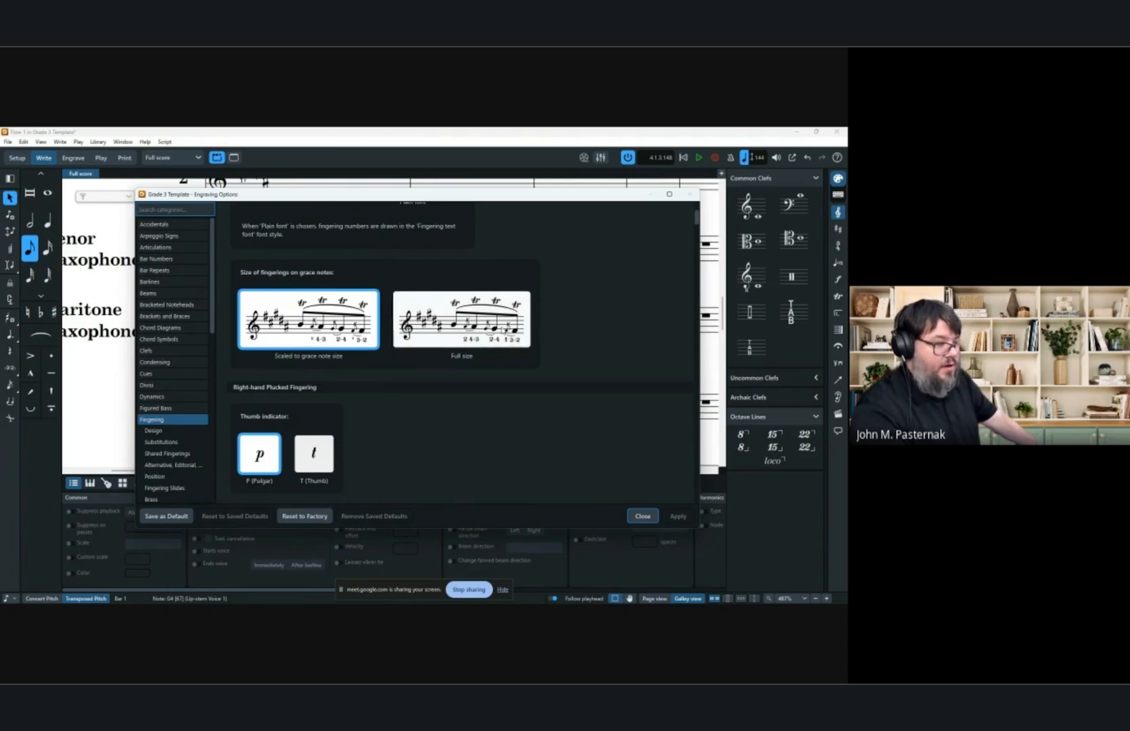
{"action": "scroll", "coordinate": [461, 333], "scroll_direction": "down", "scroll_amount": 2}
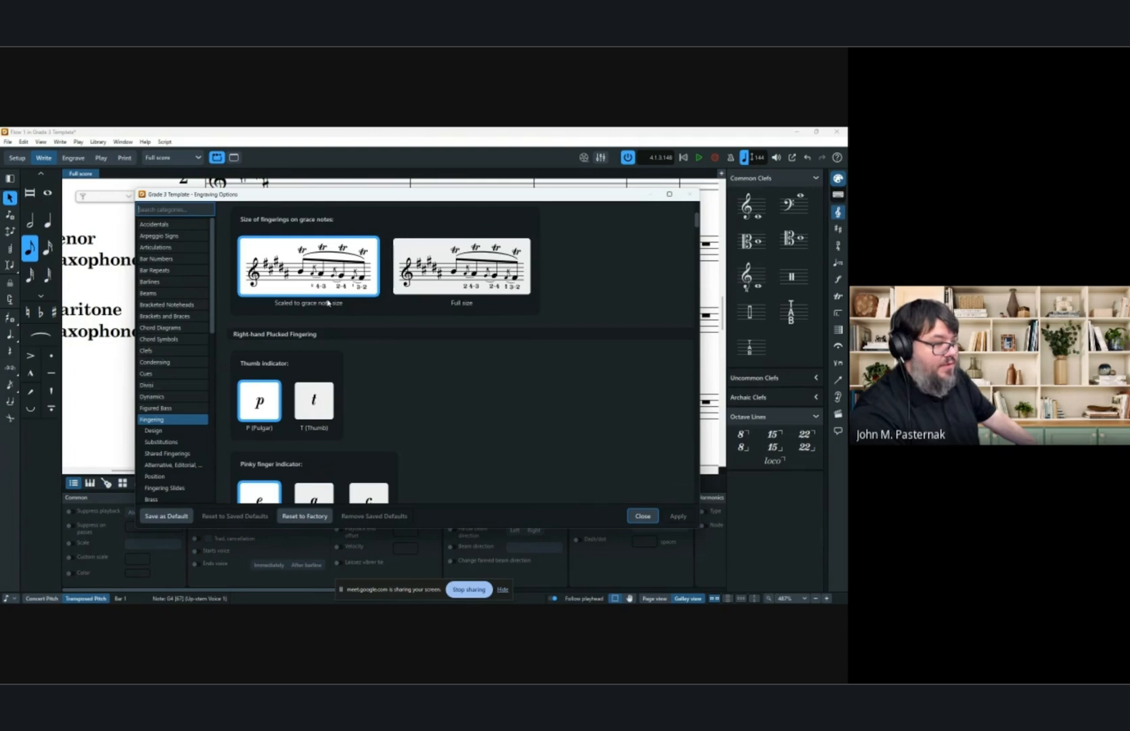
{"action": "scroll", "coordinate": [502, 326], "scroll_direction": "down", "scroll_amount": 10}
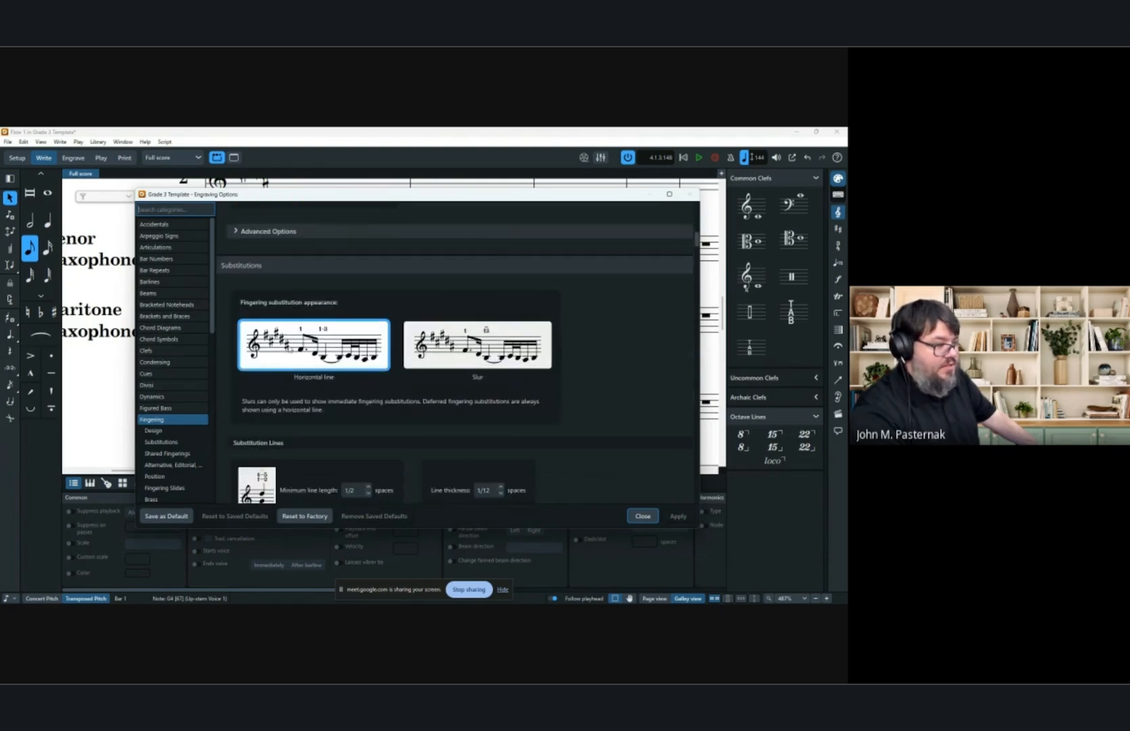
{"action": "scroll", "coordinate": [291, 350], "scroll_direction": "down", "scroll_amount": 10}
{"action": "left_click", "coordinate": [642, 515]}
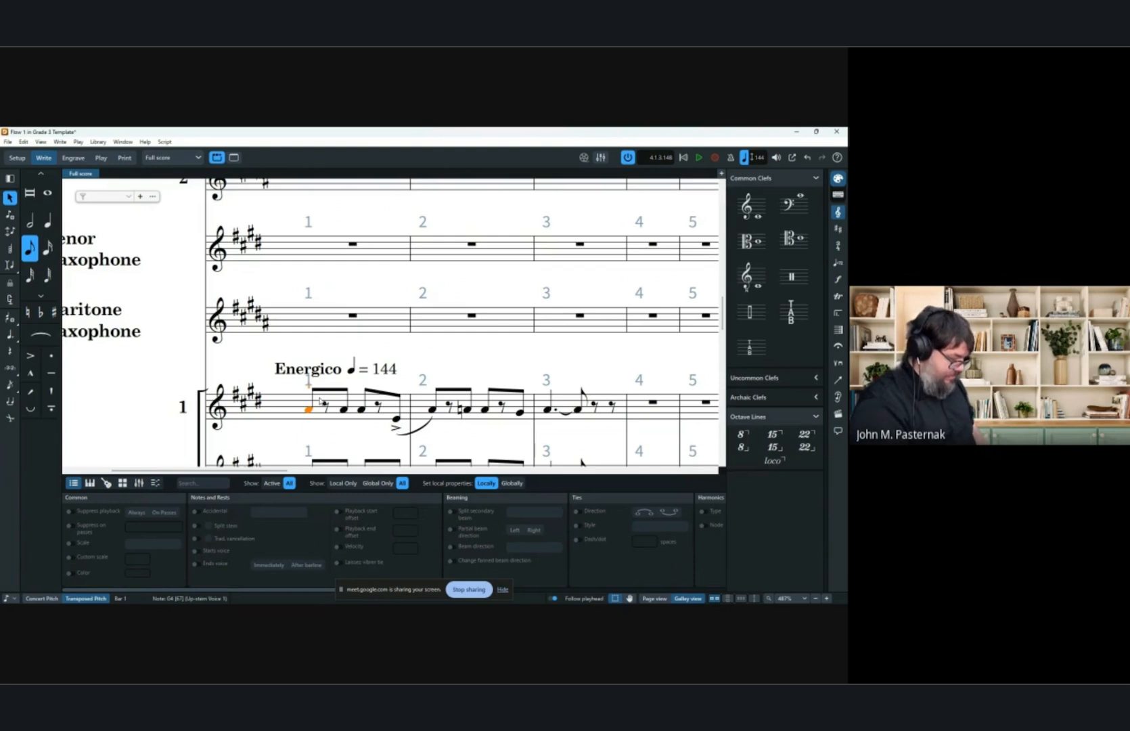
Add a fingering to the selected first note of the trumpet's bar 1.
{"action": "key", "text": "shift+t"}
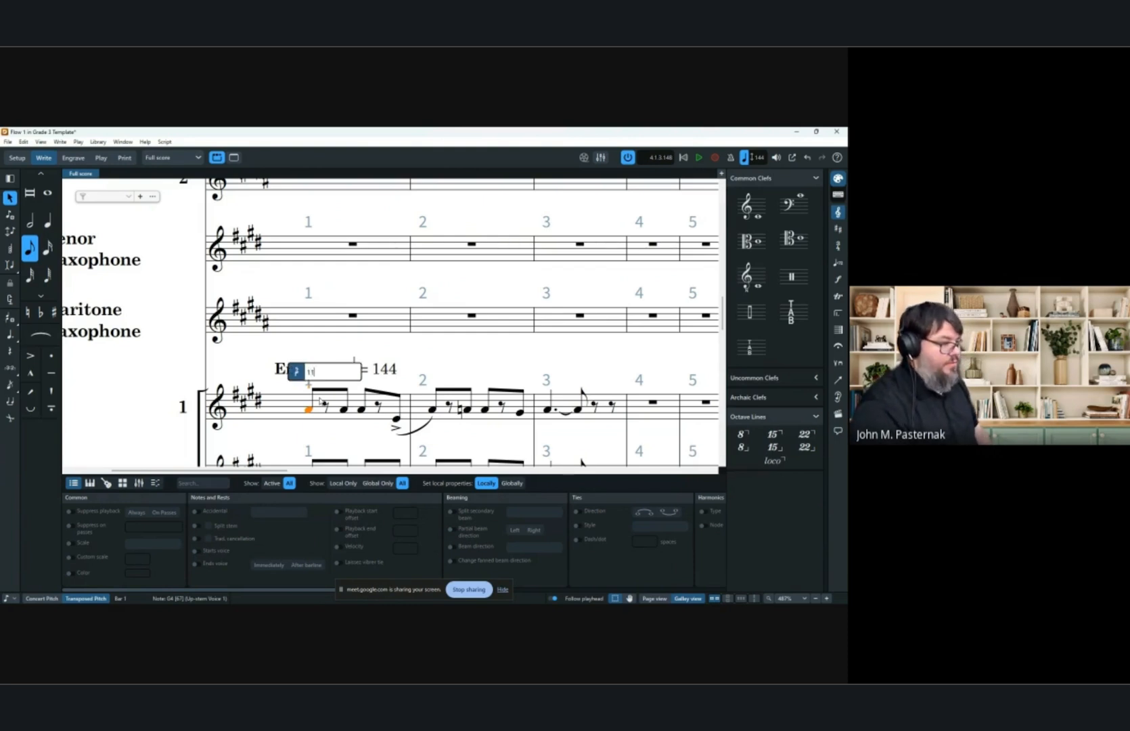
{"action": "key", "text": "Return"}
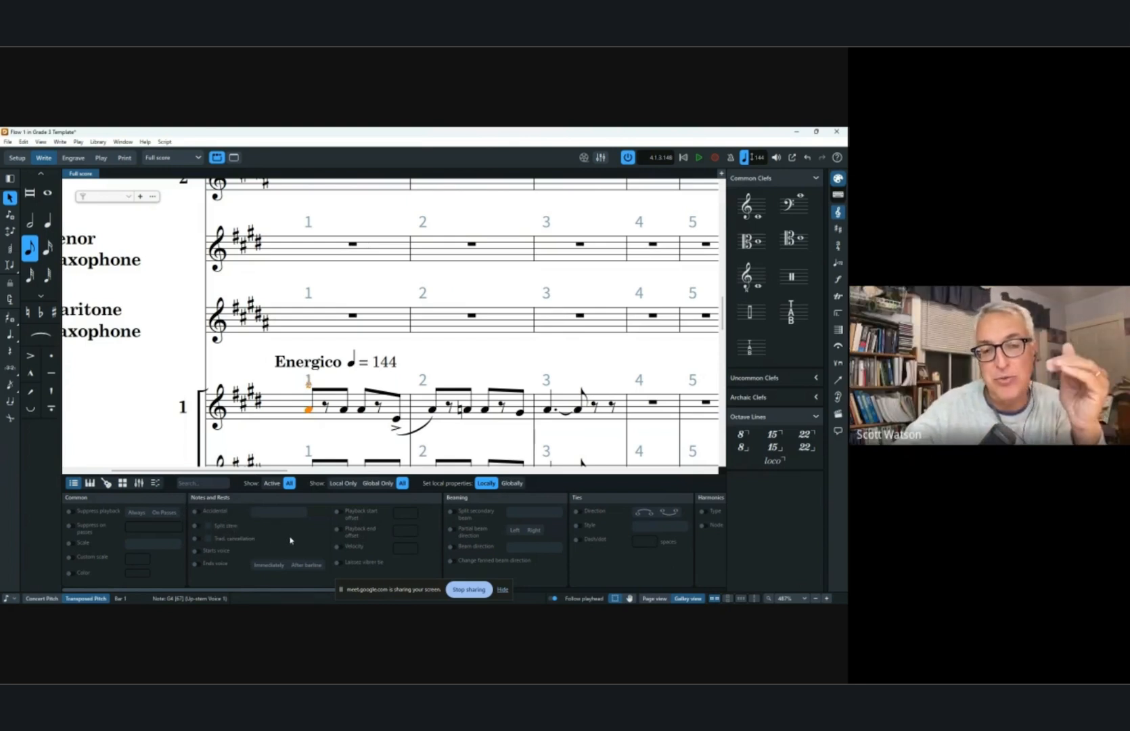
Set the new fingering's staff-relative placement to below the staff.
{"action": "scroll", "coordinate": [329, 557], "scroll_direction": "right", "scroll_amount": 10}
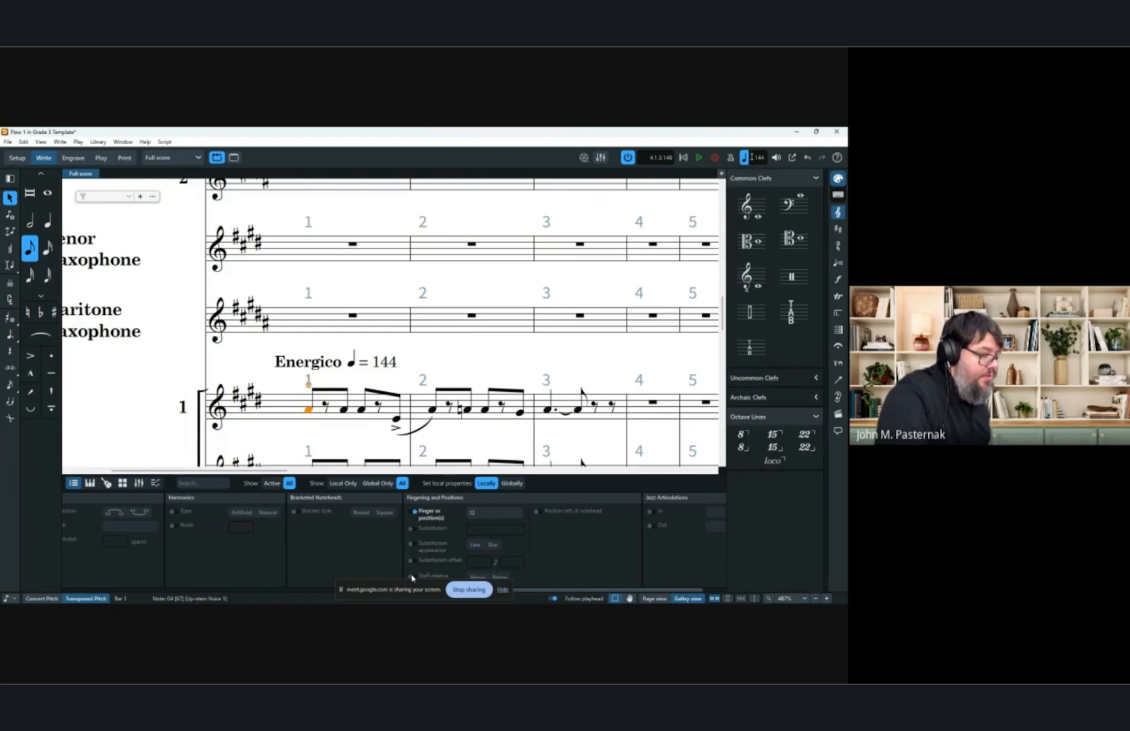
{"action": "left_click", "coordinate": [473, 577]}
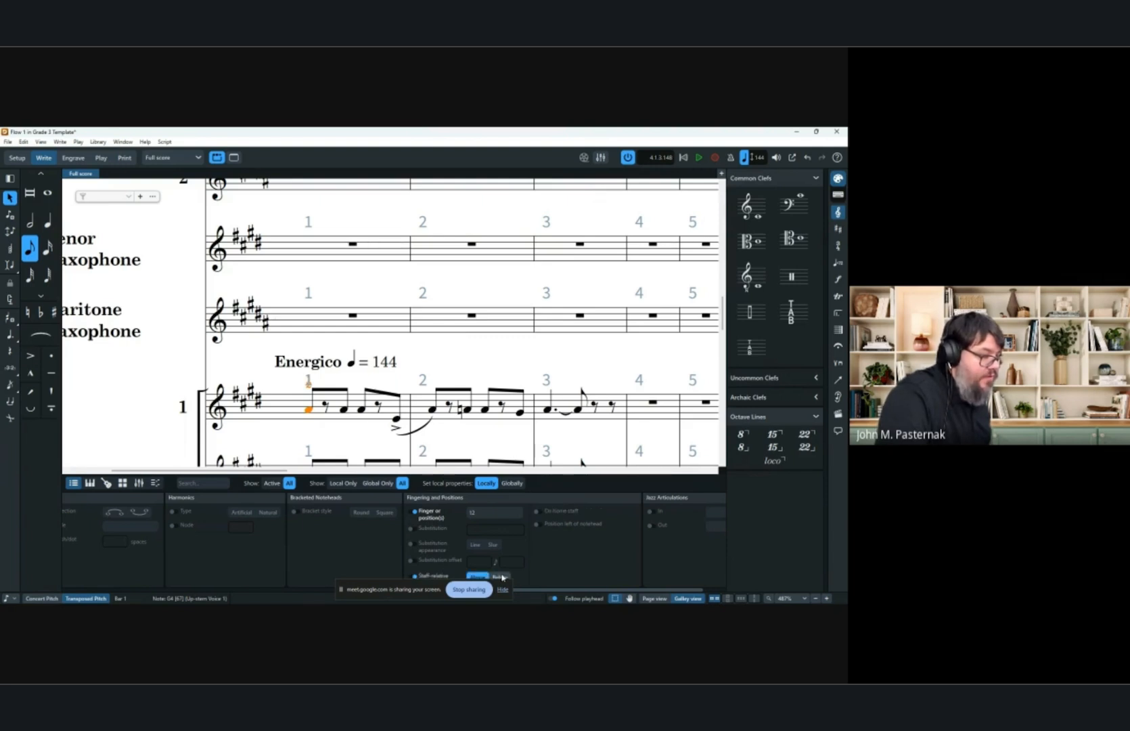
{"action": "left_click", "coordinate": [501, 576]}
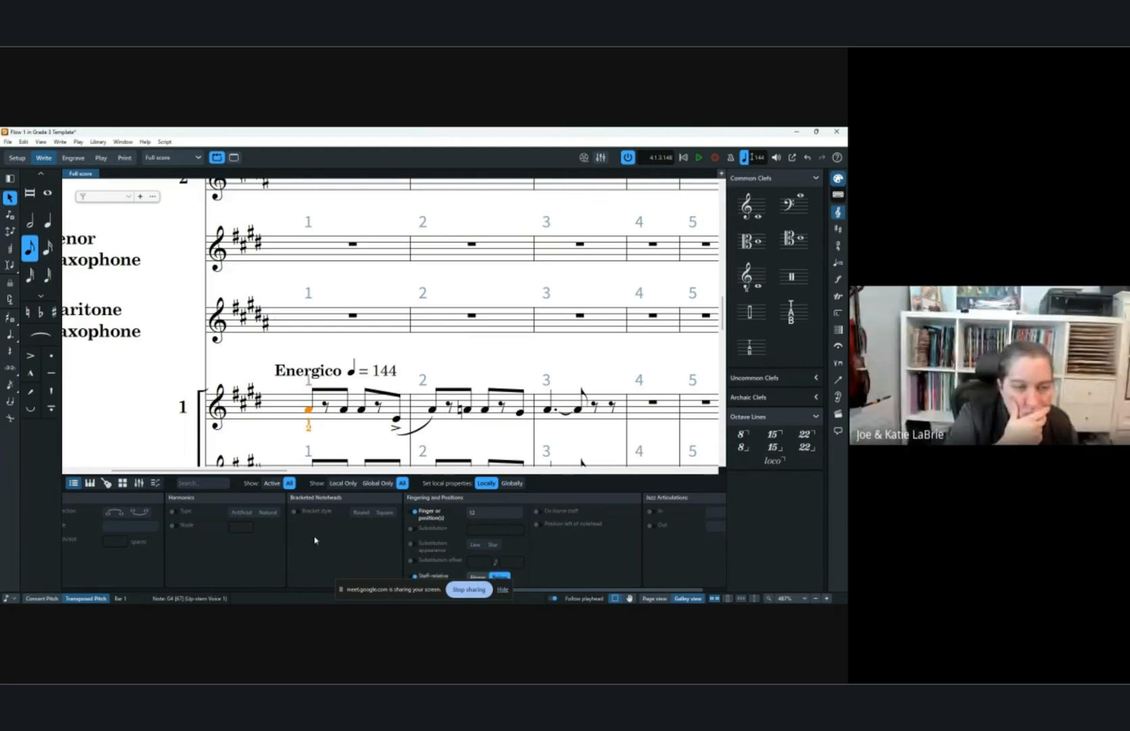
Add staff text "1,2" at the second eighth note of bar 1 and place it below the staff.
{"action": "scroll", "coordinate": [443, 365], "scroll_direction": "down", "scroll_amount": 2}
{"action": "left_click", "coordinate": [345, 358]}
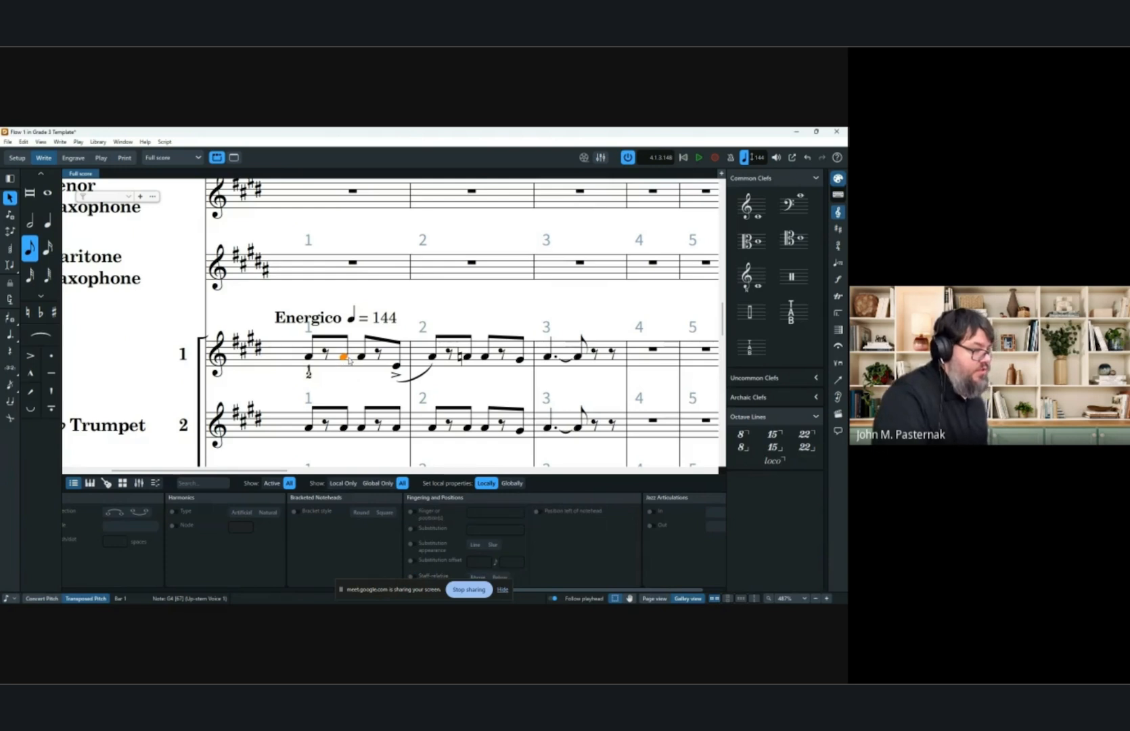
{"action": "key", "text": "shift+x"}
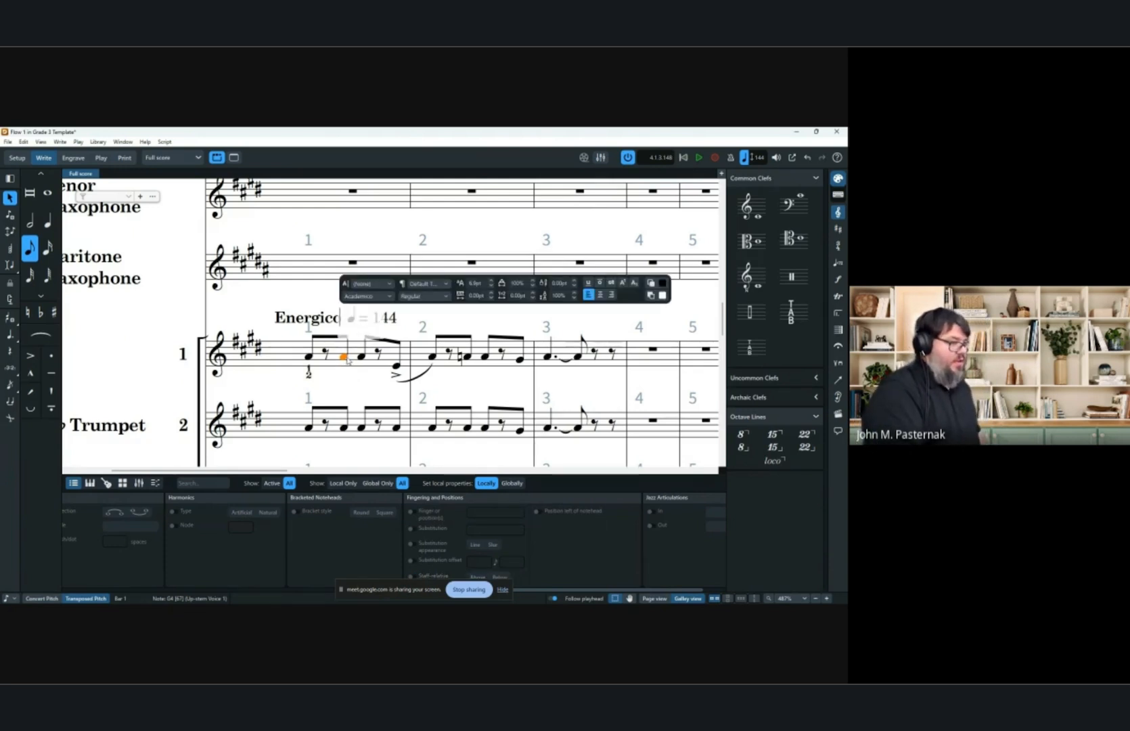
{"action": "type", "text": "1,2"}
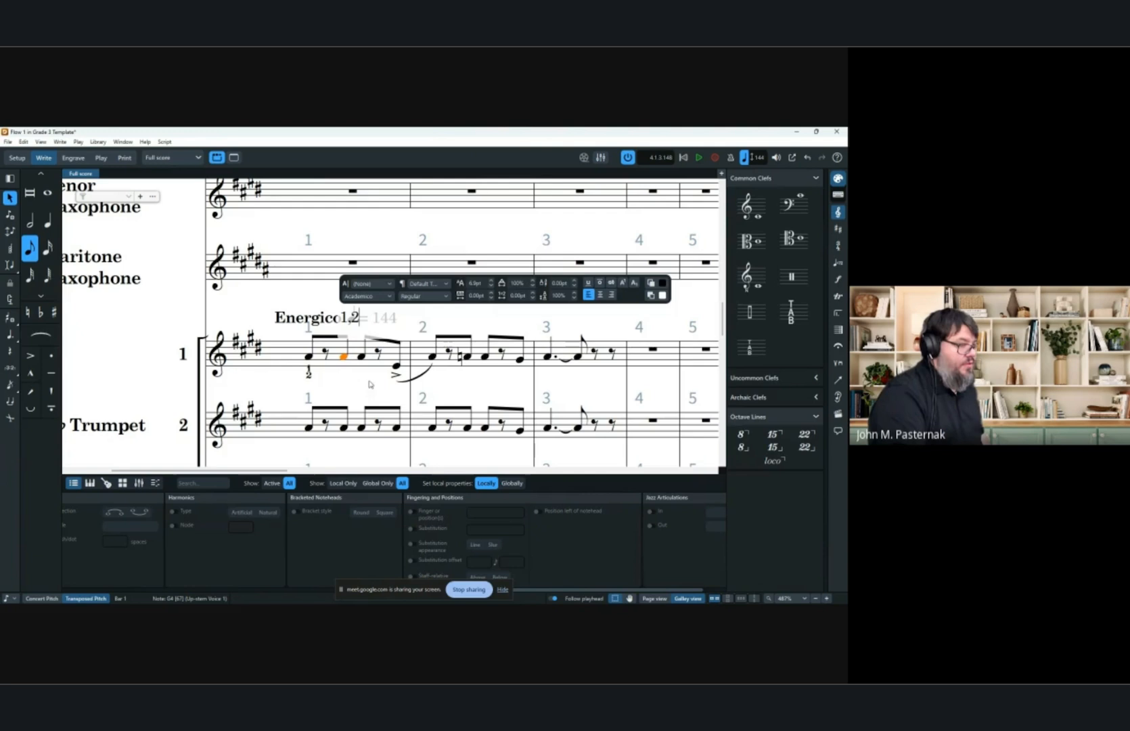
{"action": "key", "text": "Escape"}
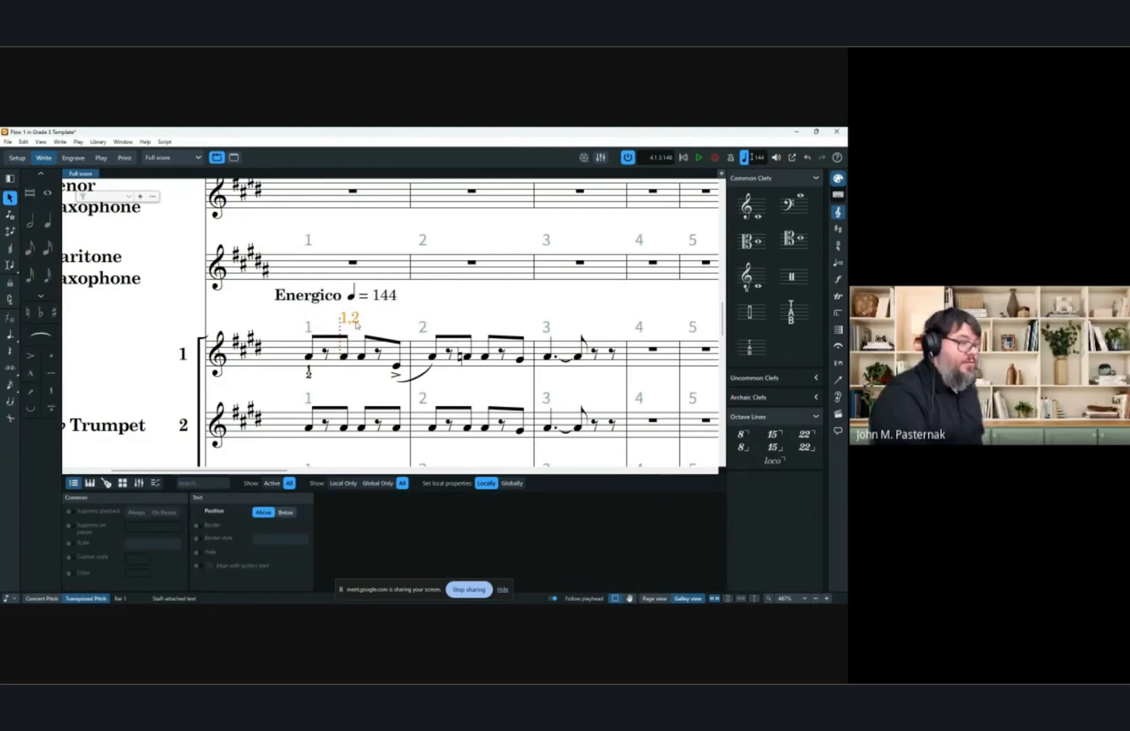
{"action": "left_click", "coordinate": [286, 513]}
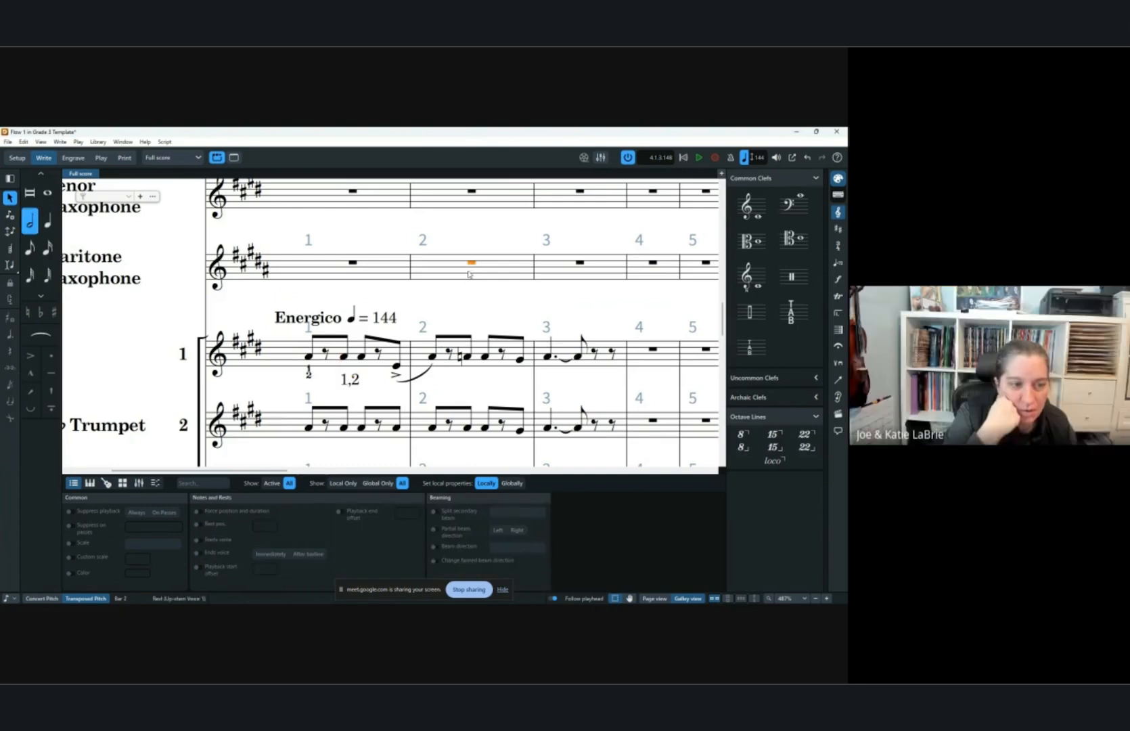
{"action": "key", "text": "Escape"}
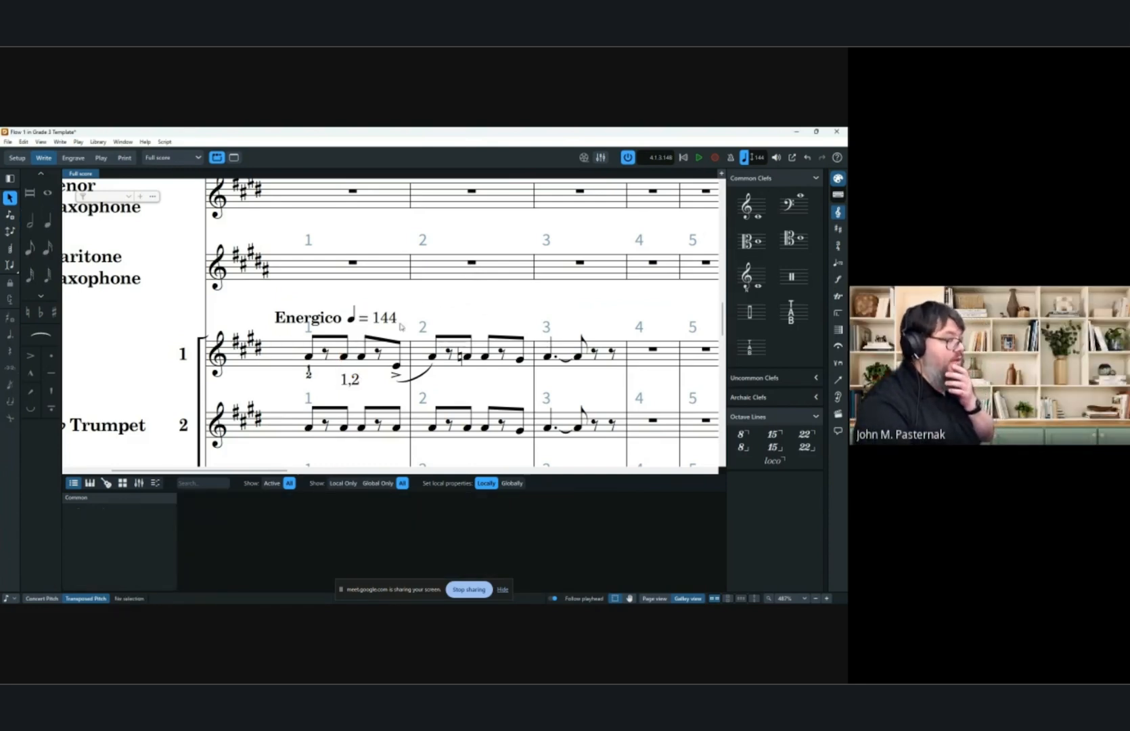
Move the "1,2" text leftward beneath the first notes, then nudge its offset slightly upward in Engrave mode.
{"action": "left_click_drag", "start_coordinate": [352, 383], "coordinate": [325, 390]}
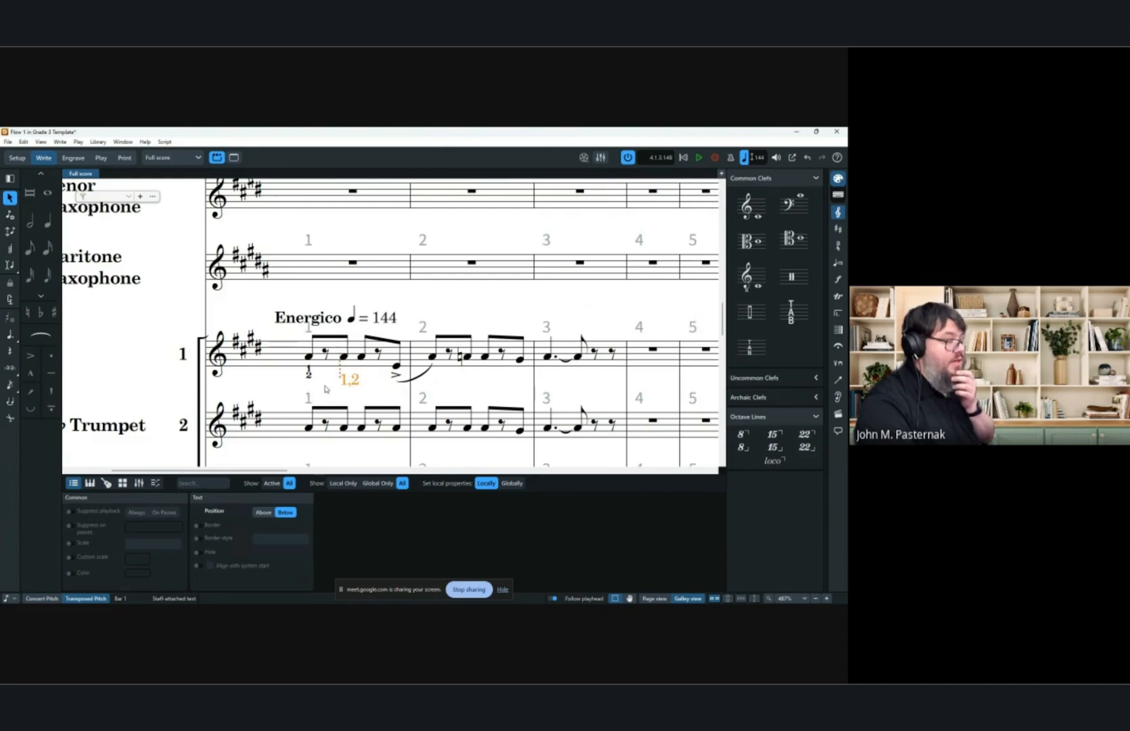
{"action": "left_click", "coordinate": [73, 157]}
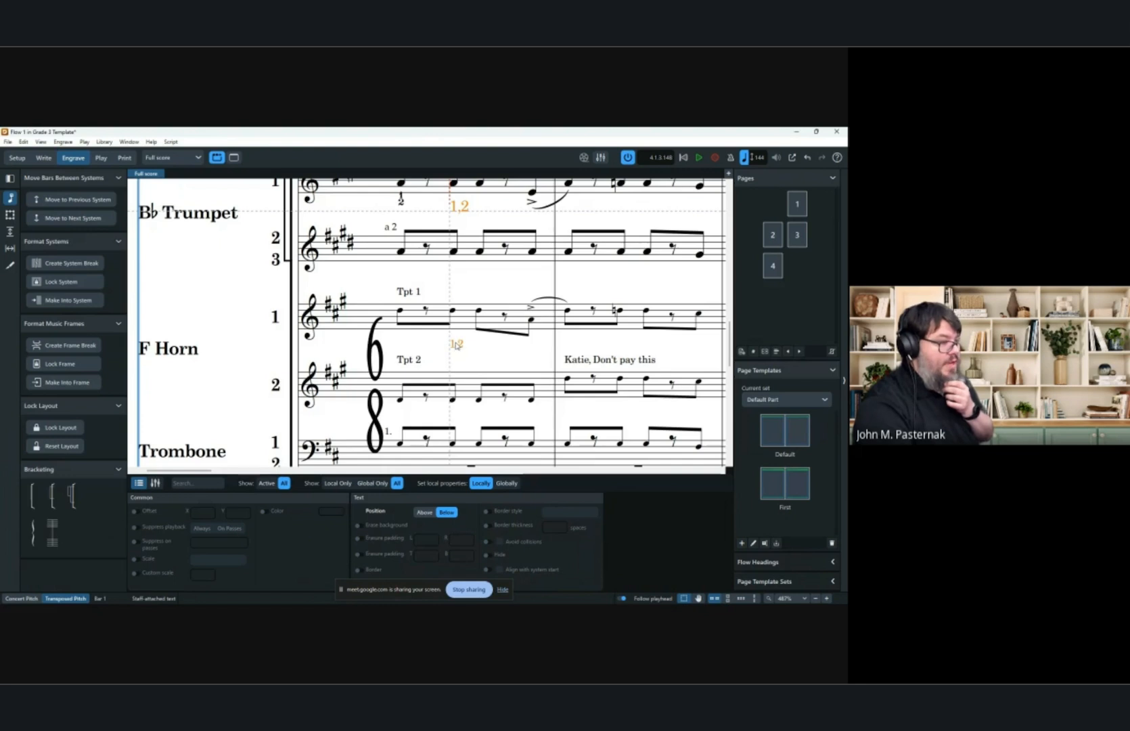
{"action": "mouse_move", "coordinate": [456, 346]}
{"action": "left_mouse_down"}
{"action": "mouse_move", "coordinate": [460, 356]}
{"action": "mouse_move", "coordinate": [456, 342]}
{"action": "left_mouse_up"}
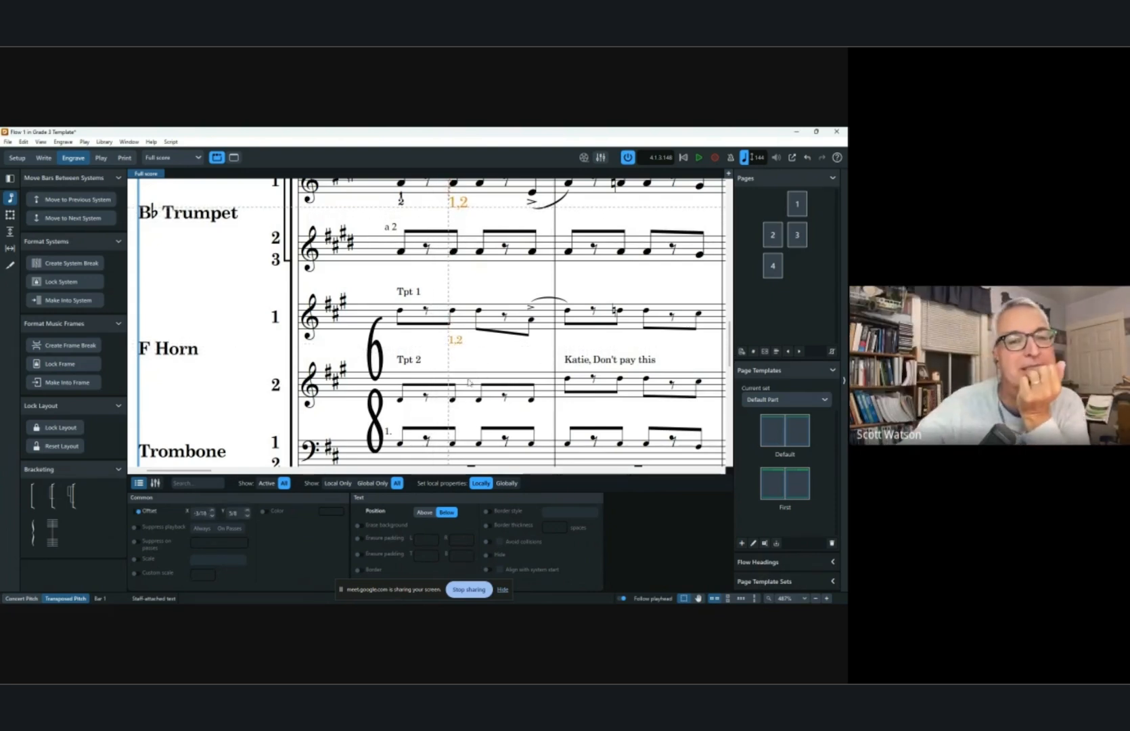
Undo the last offset nudge of the "1,2" text.
{"action": "key", "text": "ctrl+z"}
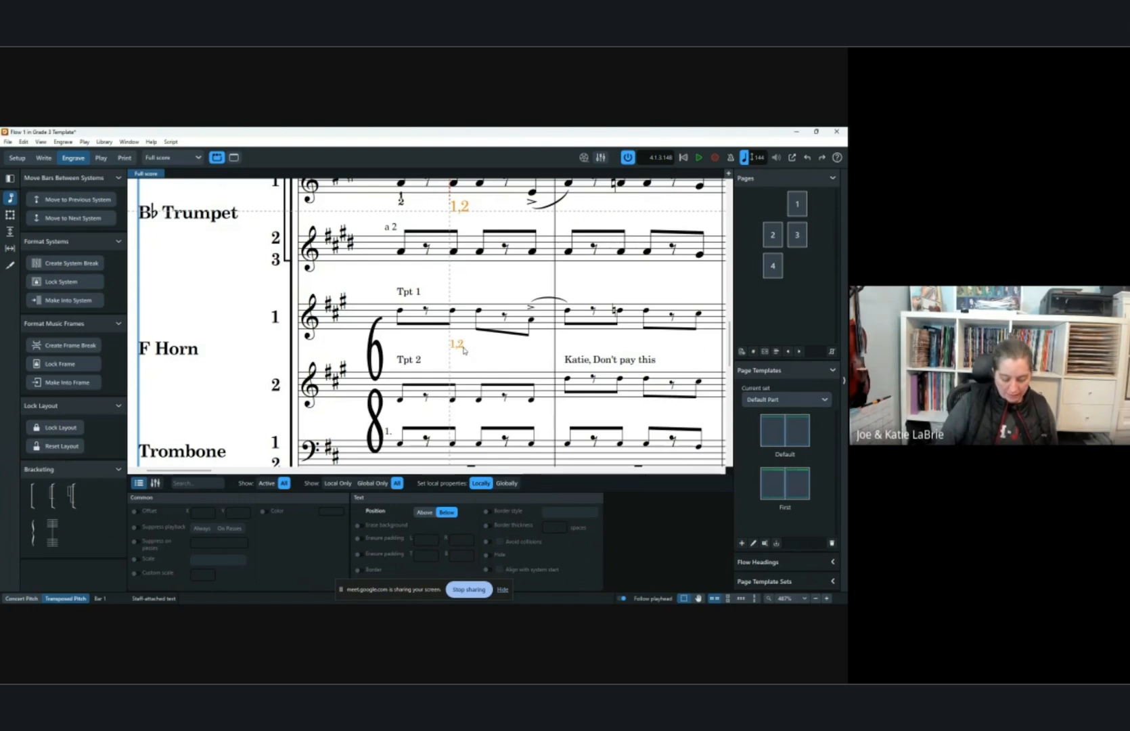
{"action": "key", "text": "ctrl+minus"}
{"action": "key", "text": "ctrl+minus"}
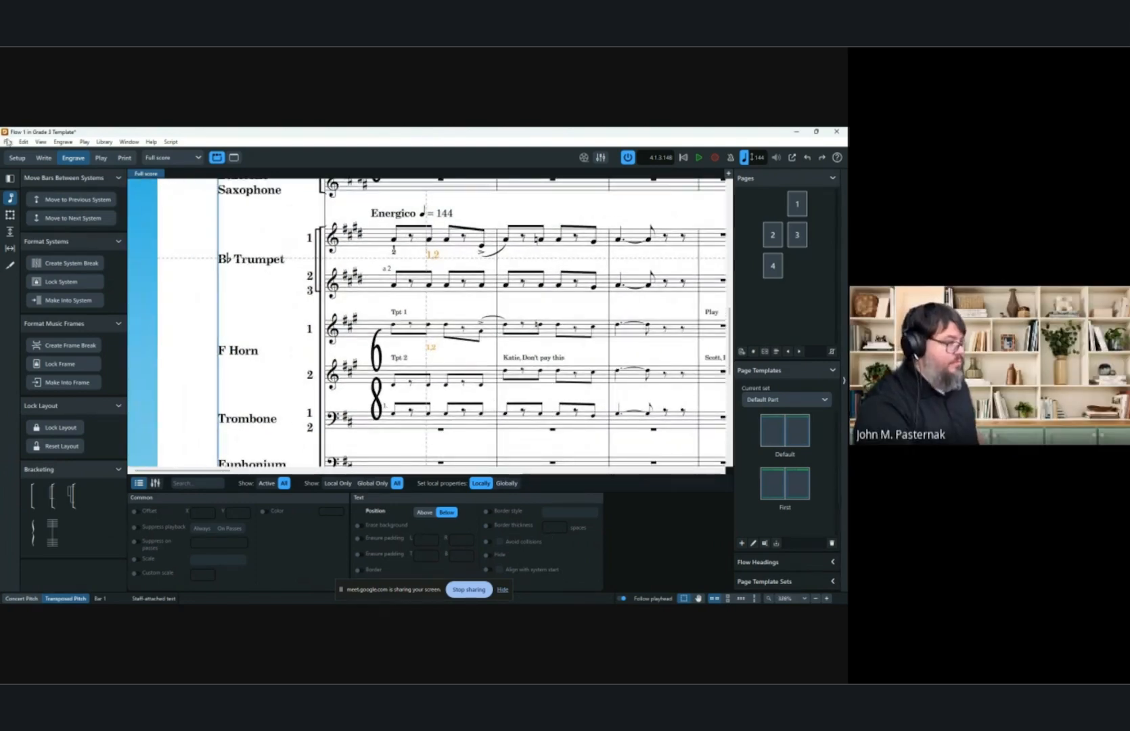
{"action": "left_click", "coordinate": [43, 157]}
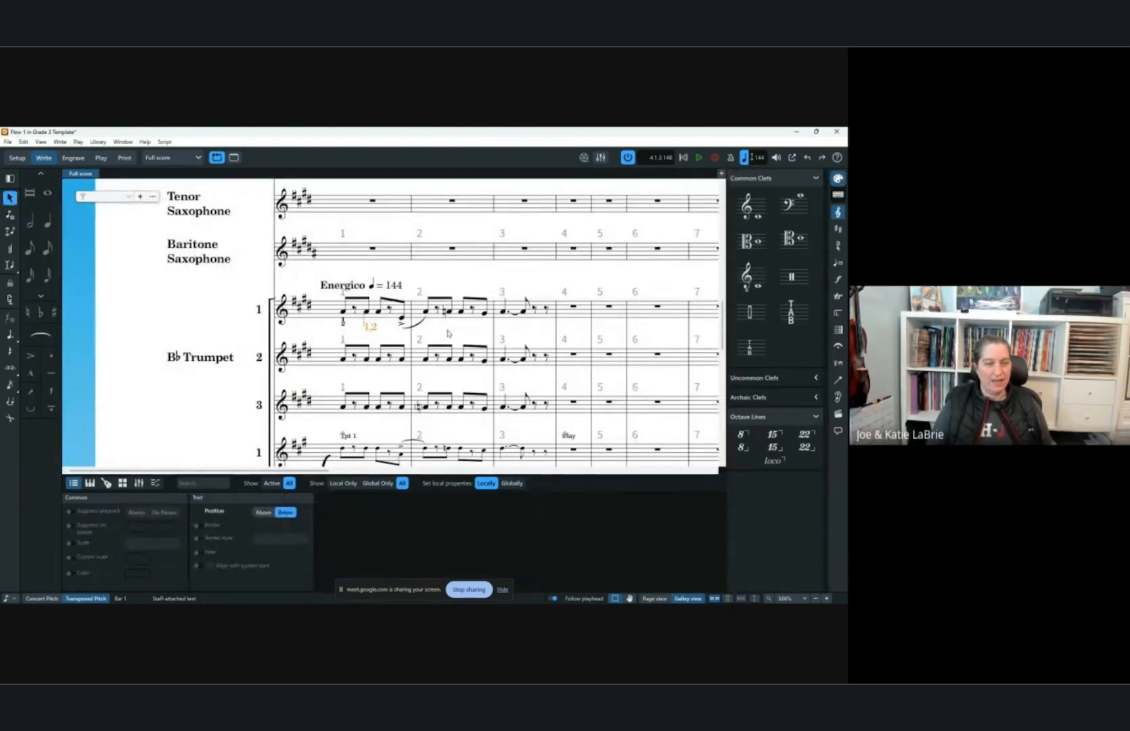
{"action": "left_click", "coordinate": [459, 334]}
{"action": "scroll", "coordinate": [459, 334], "scroll_direction": "down", "scroll_amount": 2}
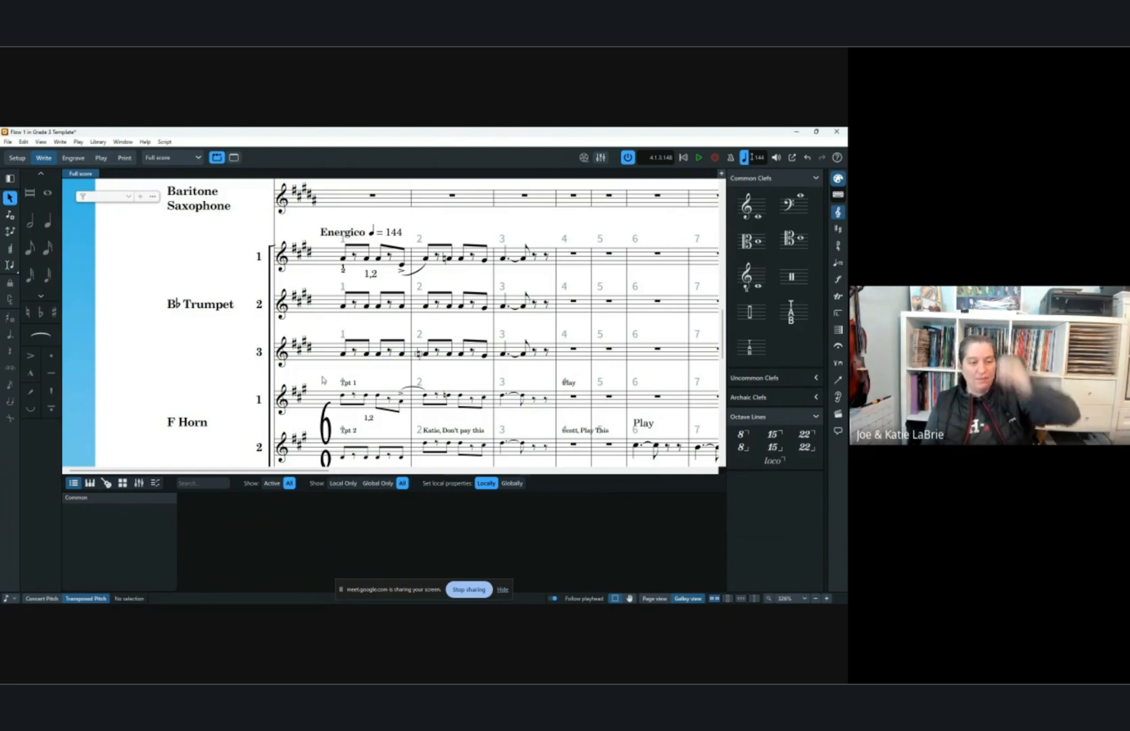
Drag the "1,2" staff text to reposition it beneath the trumpet's first notes in Engrave mode.
{"action": "left_click", "coordinate": [73, 158]}
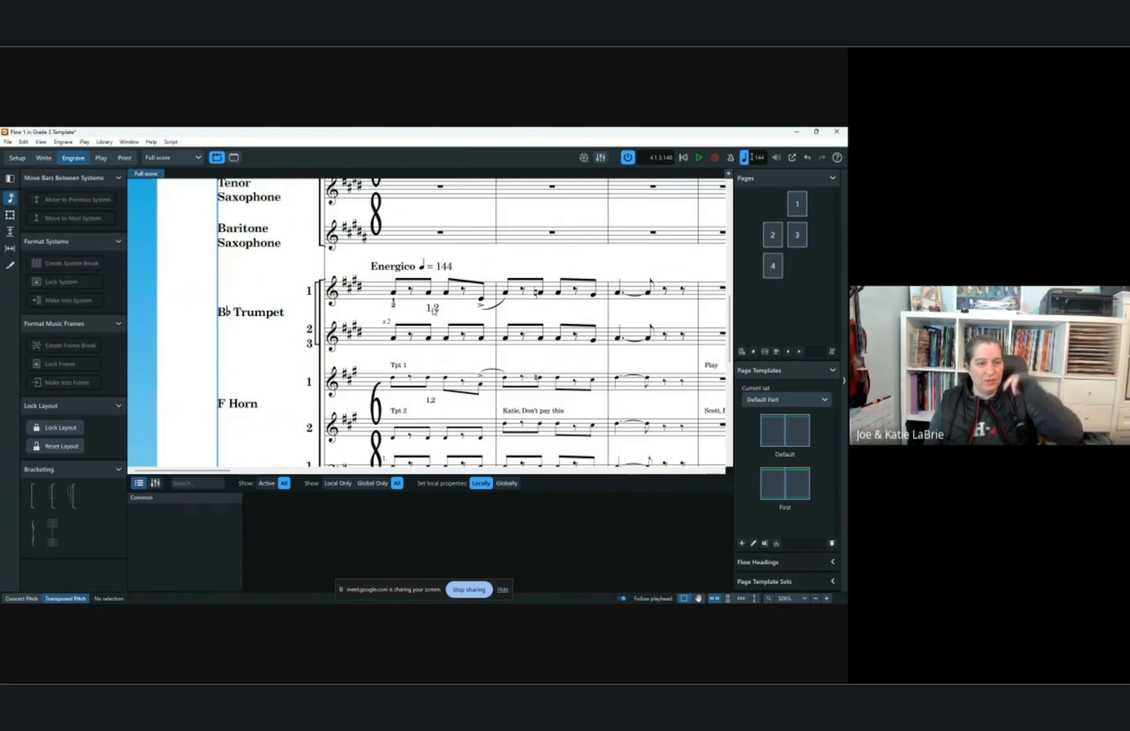
{"action": "left_click", "coordinate": [434, 308]}
{"action": "left_click_drag", "start_coordinate": [465, 309], "coordinate": [397, 308]}
{"action": "left_click", "coordinate": [406, 308]}
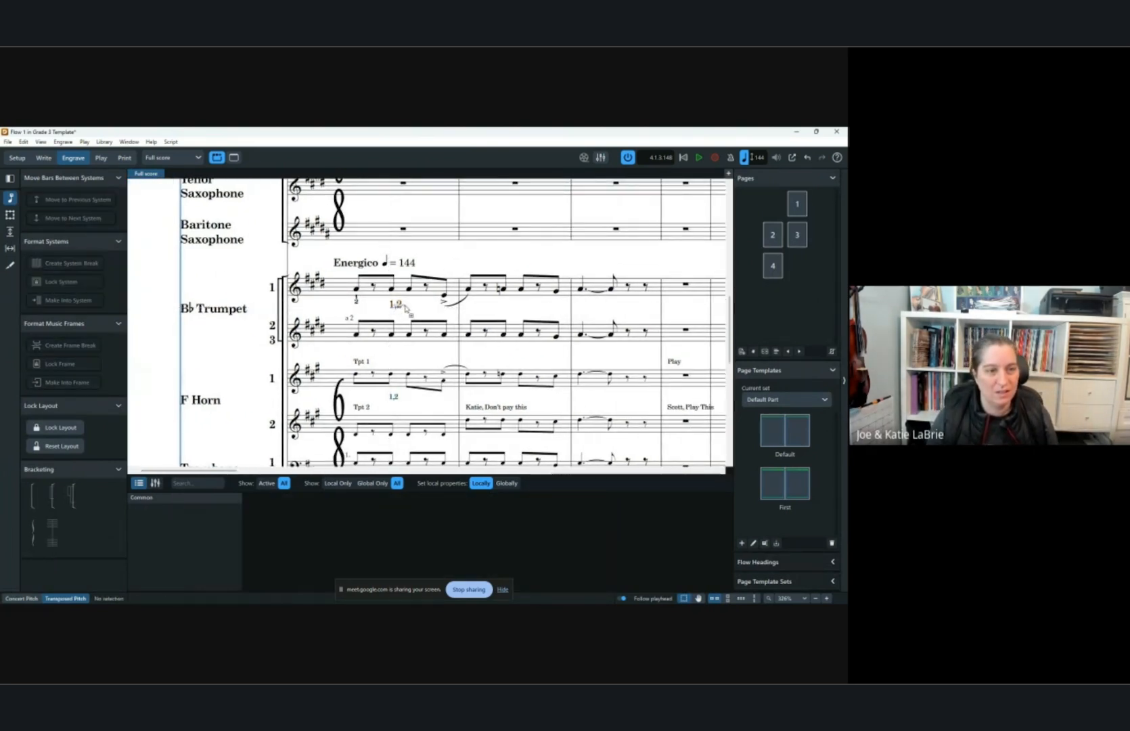
{"action": "left_click", "coordinate": [398, 308]}
{"action": "mouse_move", "coordinate": [397, 308]}
{"action": "left_mouse_down"}
{"action": "mouse_move", "coordinate": [380, 309]}
{"action": "mouse_move", "coordinate": [625, 310]}
{"action": "mouse_move", "coordinate": [390, 305]}
{"action": "mouse_move", "coordinate": [391, 320]}
{"action": "left_mouse_up"}
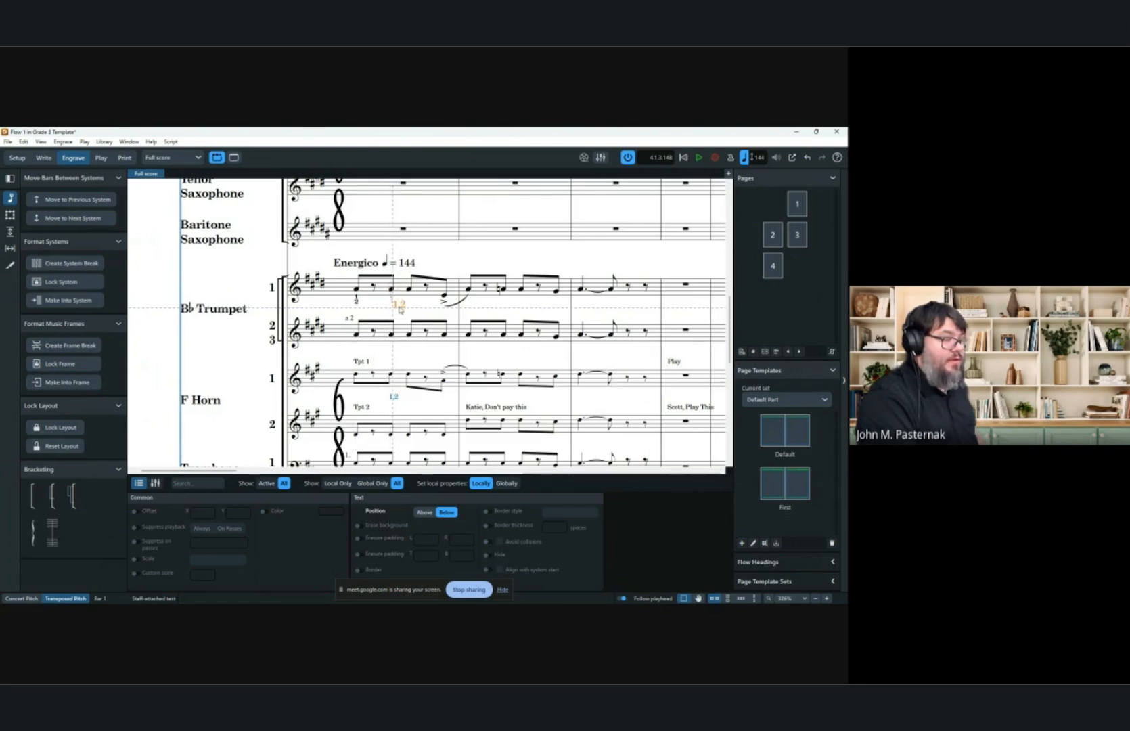
{"action": "left_click_drag", "start_coordinate": [424, 310], "coordinate": [393, 477]}
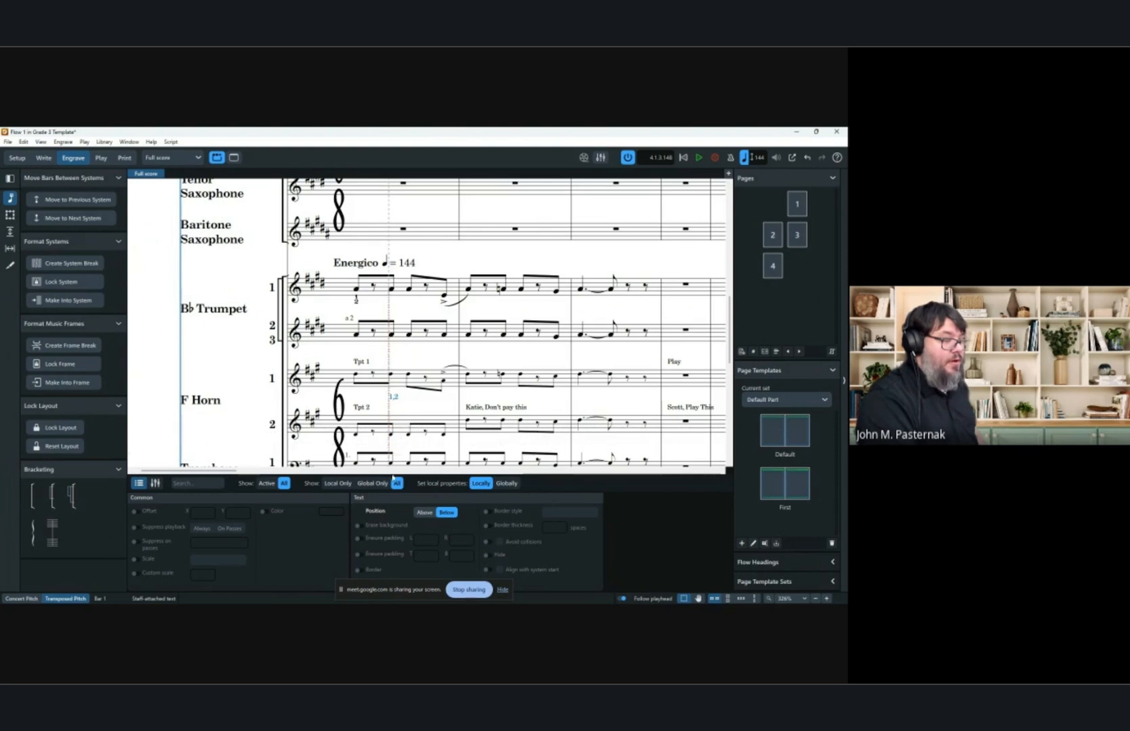
{"action": "left_click_drag", "start_coordinate": [389, 532], "coordinate": [396, 310]}
{"action": "scroll", "coordinate": [395, 310], "scroll_direction": "left", "scroll_amount": 1}
{"action": "mouse_move", "coordinate": [419, 308]}
{"action": "left_mouse_down"}
{"action": "mouse_move", "coordinate": [576, 307]}
{"action": "mouse_move", "coordinate": [433, 310]}
{"action": "left_mouse_up"}
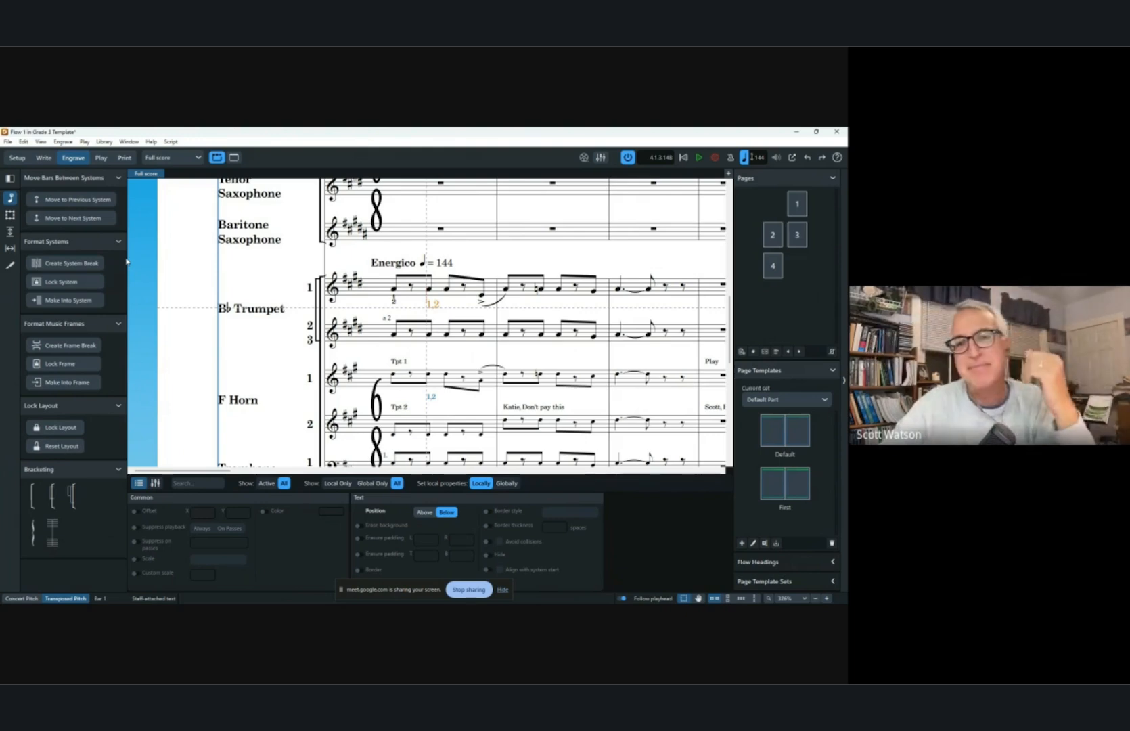
Delete the system-attached text above bar 17 in Write mode.
{"action": "left_click", "coordinate": [43, 157]}
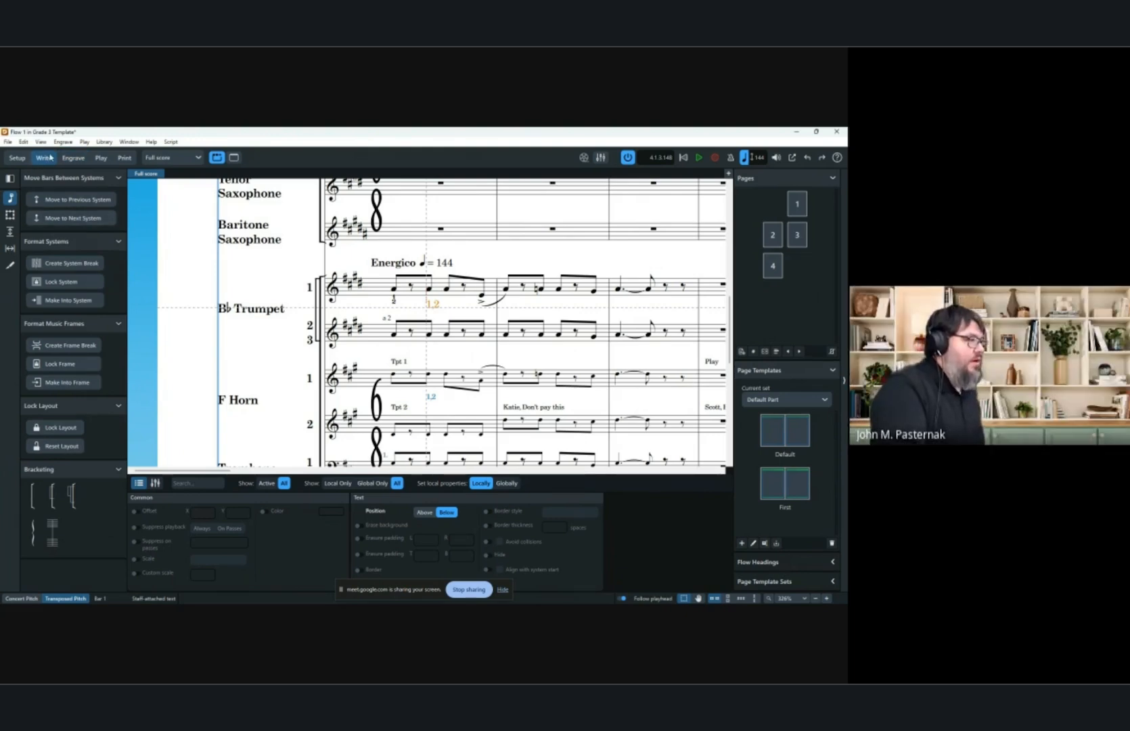
{"action": "scroll", "coordinate": [315, 323], "scroll_direction": "down", "scroll_amount": 5}
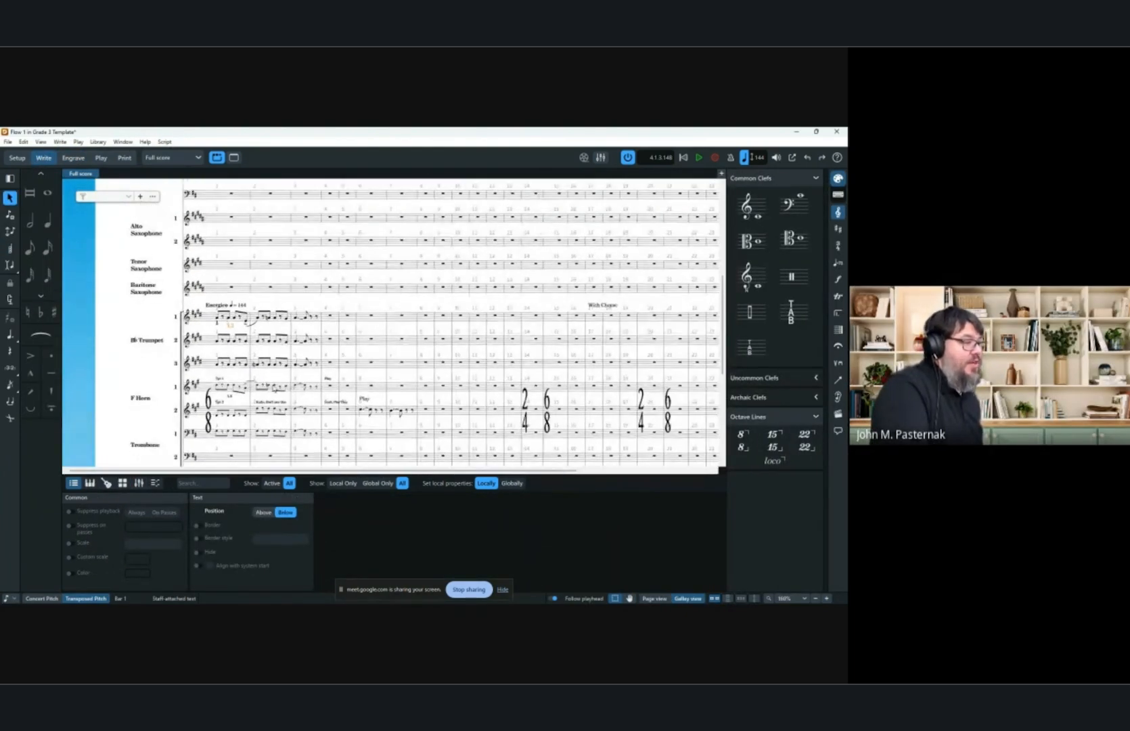
{"action": "left_click", "coordinate": [609, 306]}
{"action": "scroll", "coordinate": [609, 312], "scroll_direction": "up", "scroll_amount": 3}
{"action": "scroll", "coordinate": [611, 312], "scroll_direction": "up", "scroll_amount": 3}
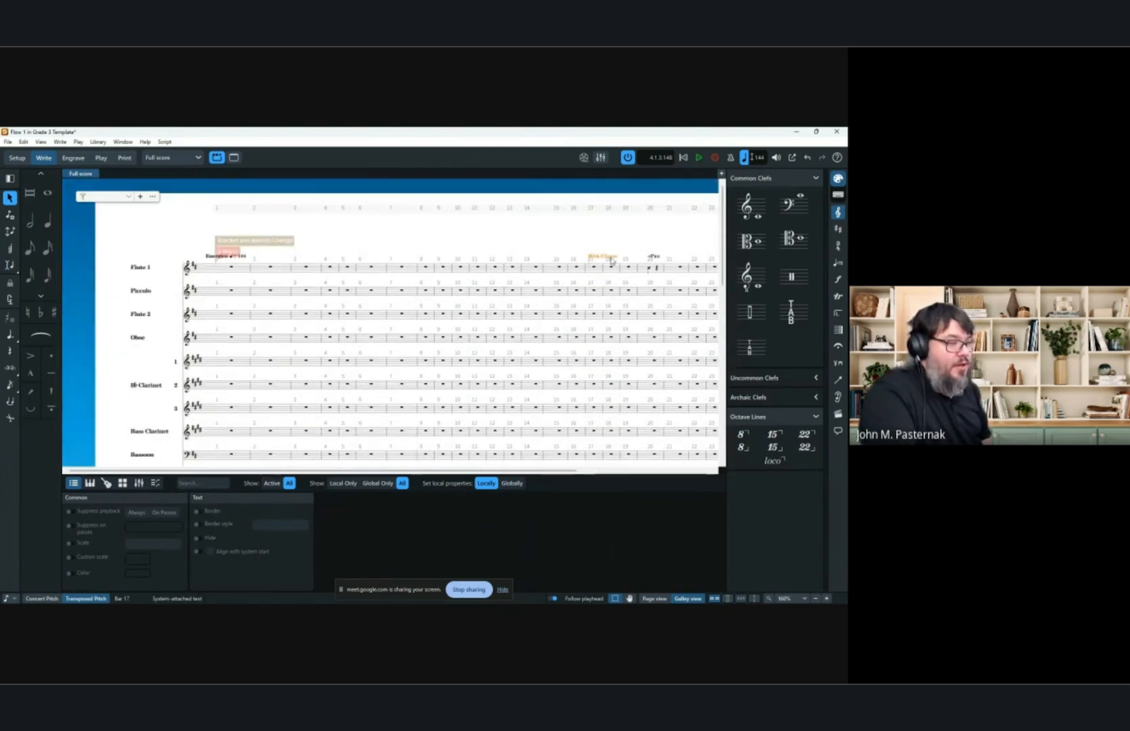
{"action": "key", "text": "Delete"}
Add a repeat ending spanning bars 8 to 20.
{"action": "left_click", "coordinate": [652, 266]}
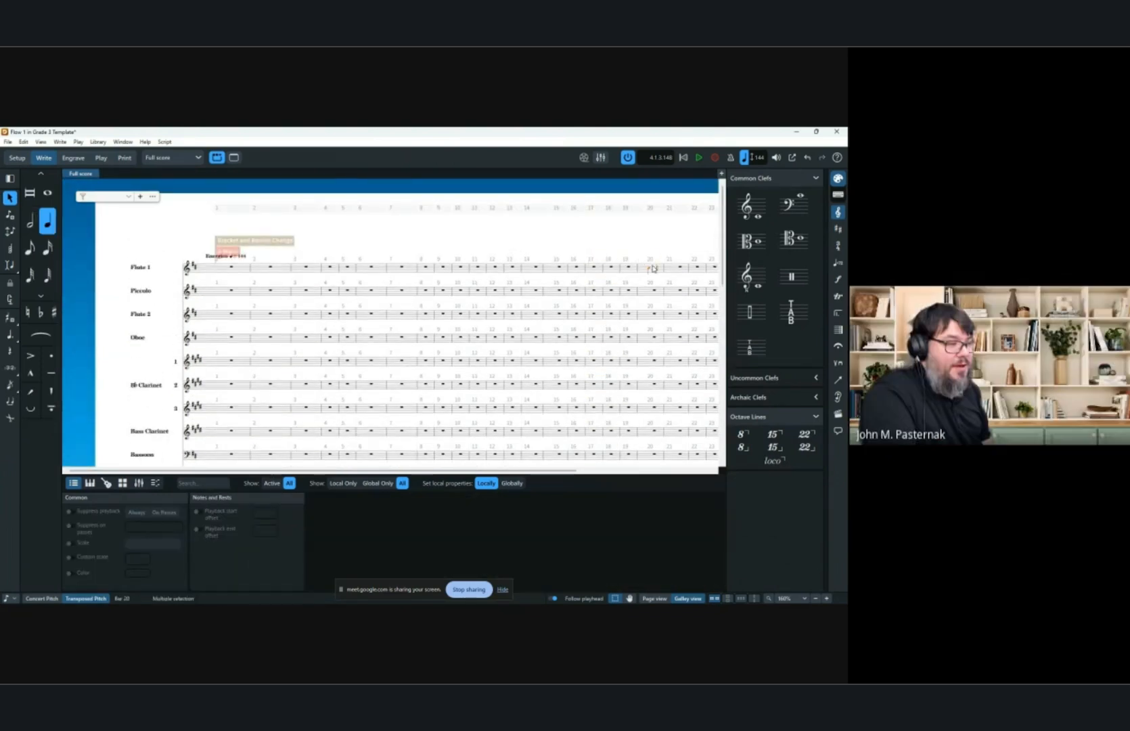
{"action": "scroll", "coordinate": [619, 269], "scroll_direction": "right", "scroll_amount": 5}
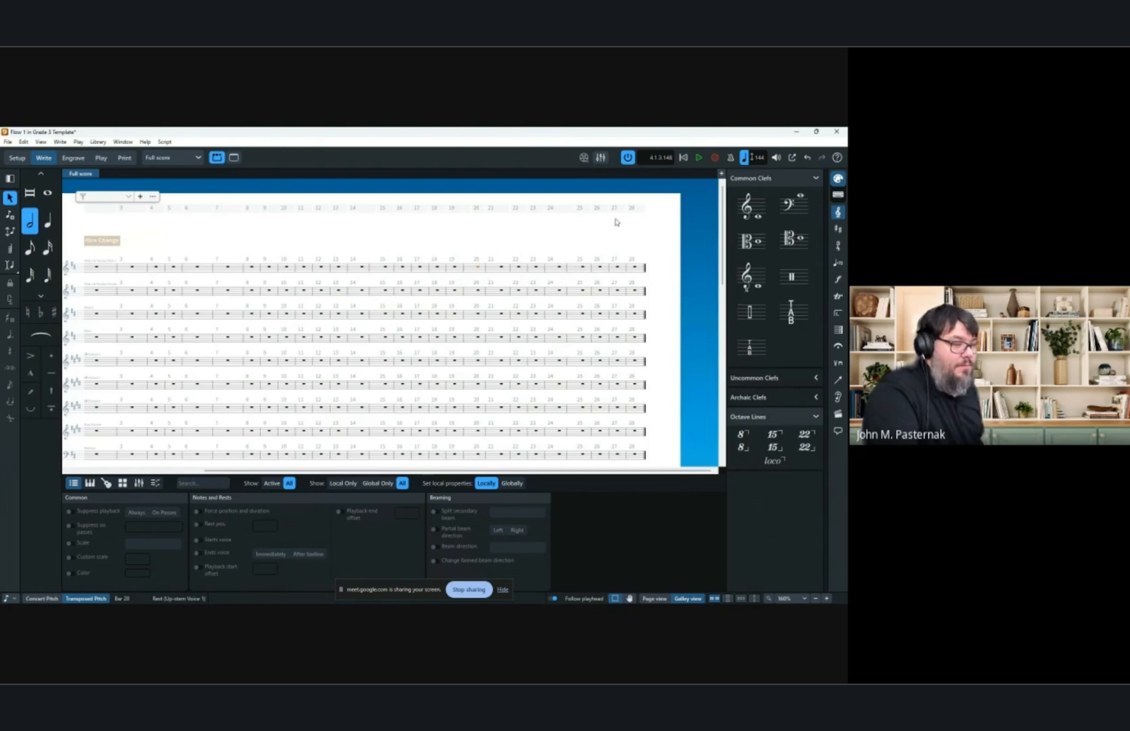
{"action": "left_click", "coordinate": [840, 314]}
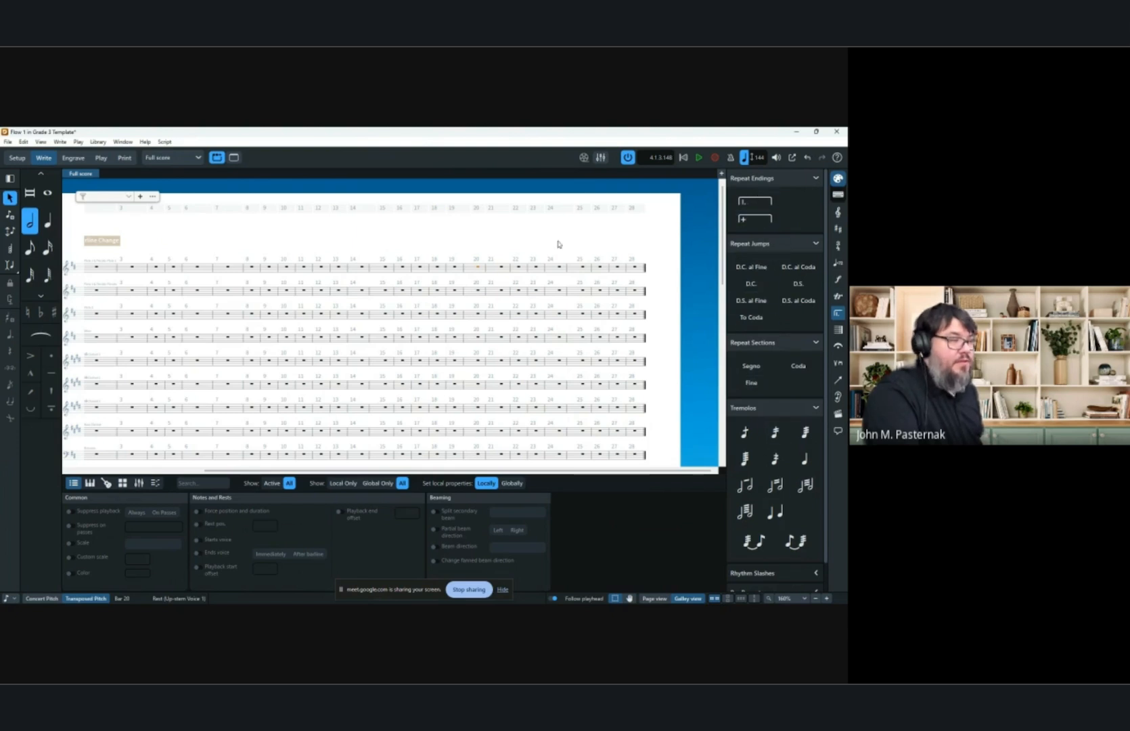
{"action": "left_click", "coordinate": [250, 270], "text": "shift"}
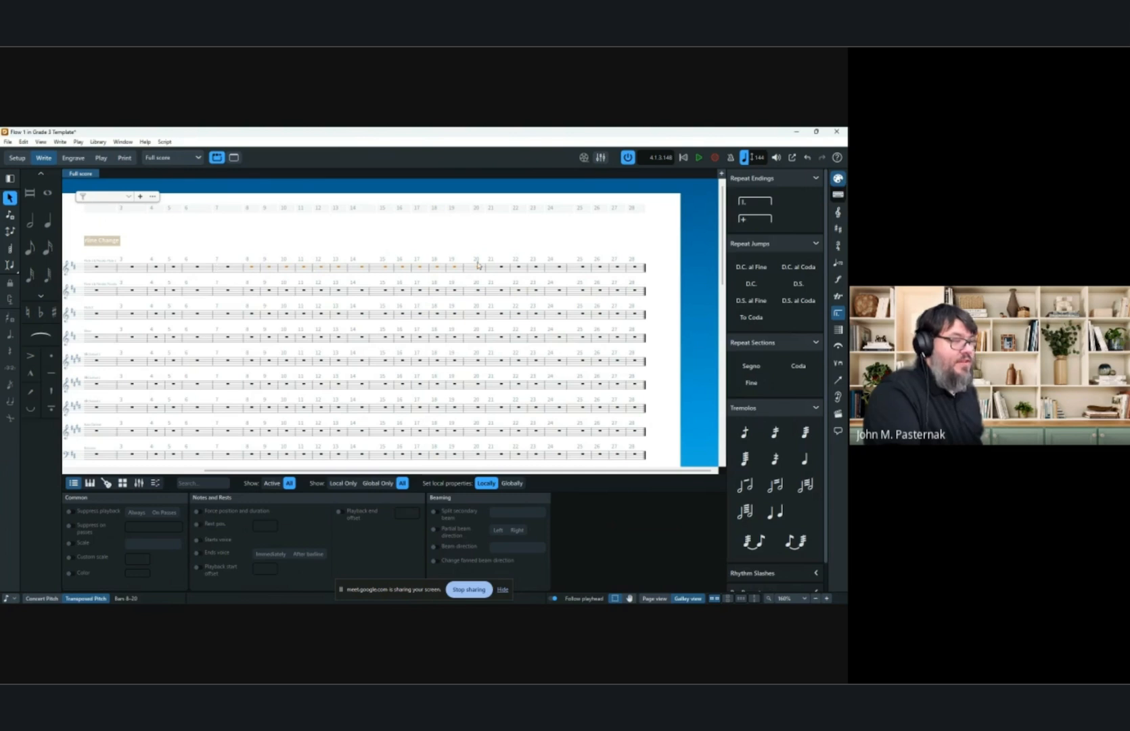
{"action": "left_click", "coordinate": [754, 201]}
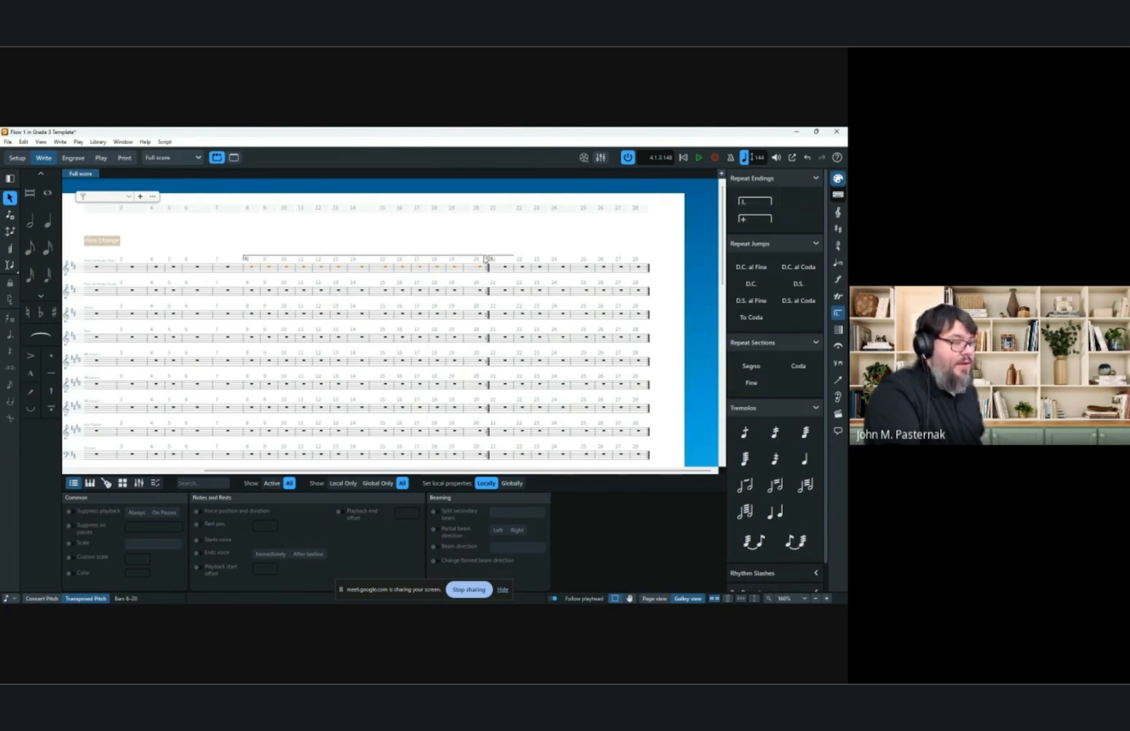
Insert a start-repeat barline at bar 3.
{"action": "scroll", "coordinate": [335, 318], "scroll_direction": "left", "scroll_amount": 3}
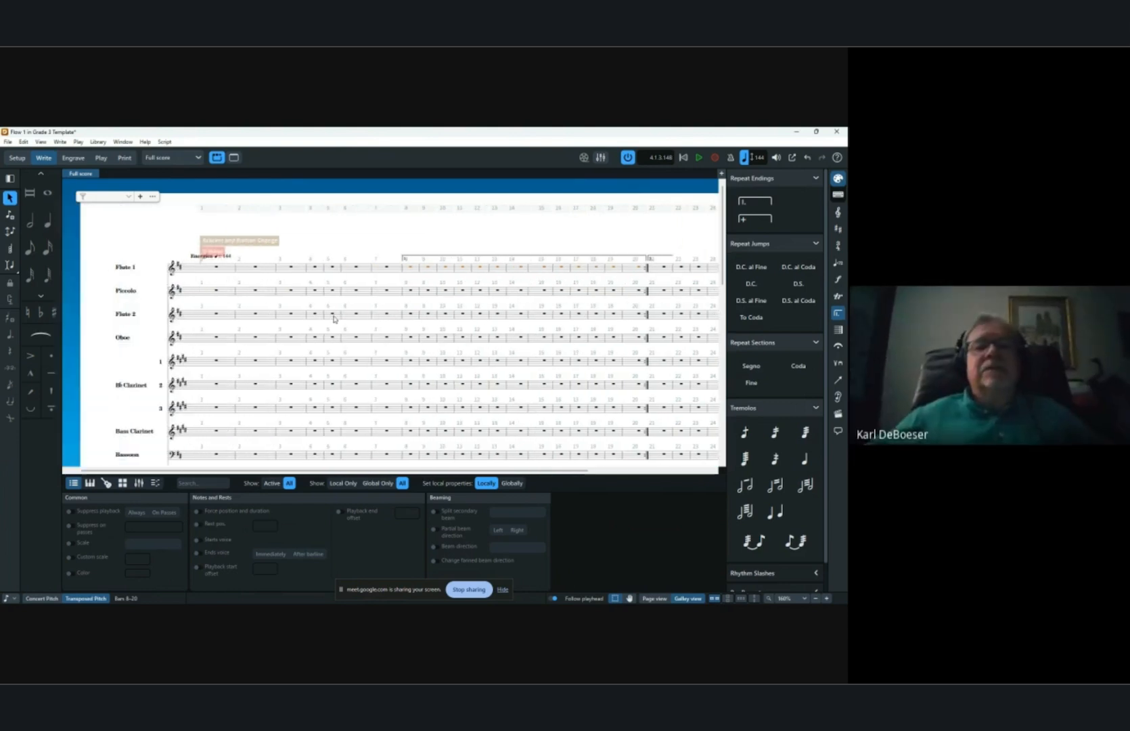
{"action": "left_click", "coordinate": [292, 268]}
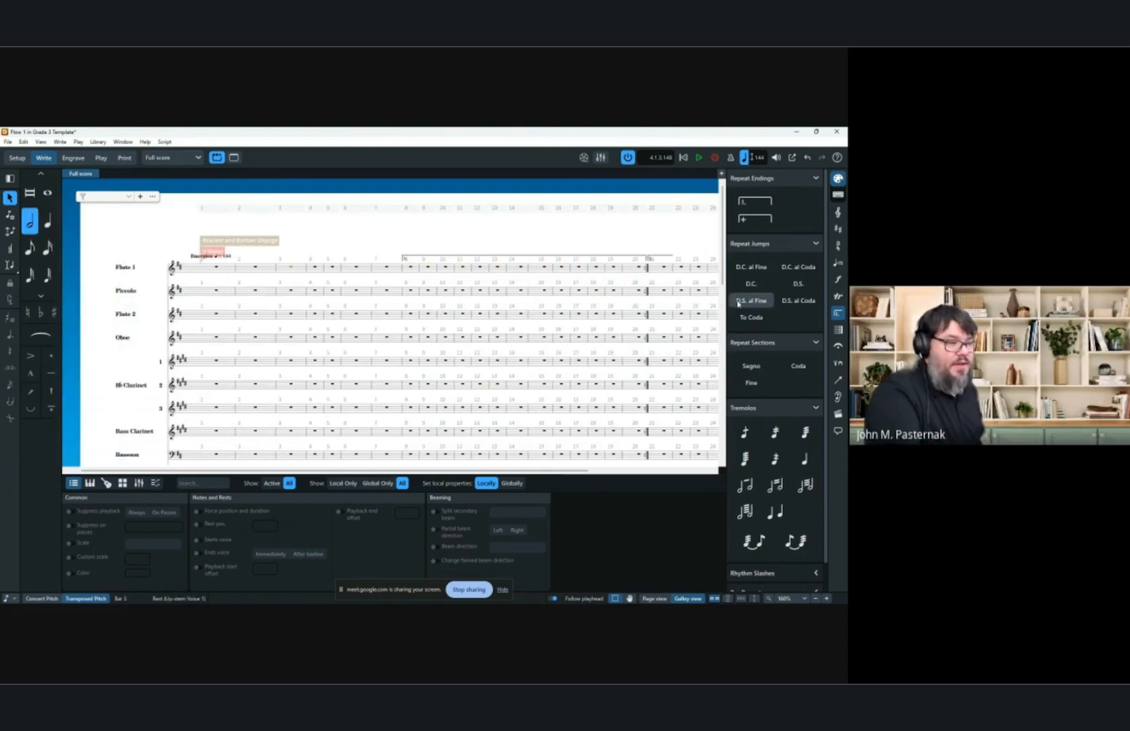
{"action": "left_click", "coordinate": [838, 329]}
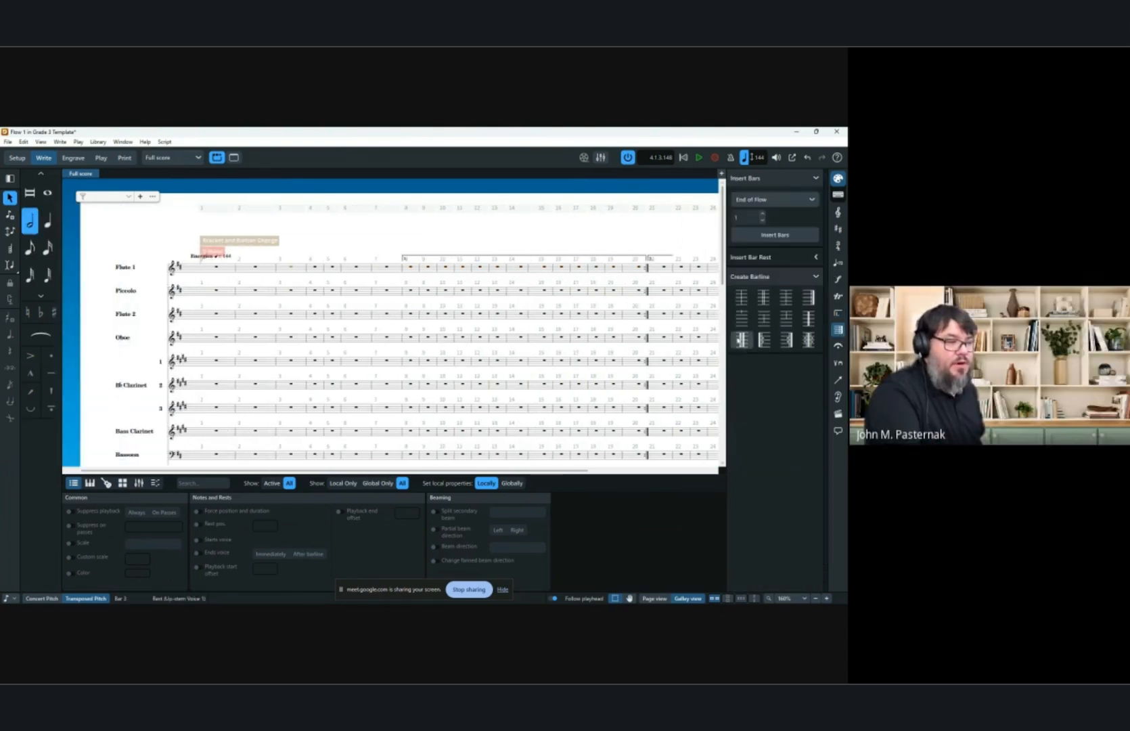
{"action": "left_click", "coordinate": [764, 339]}
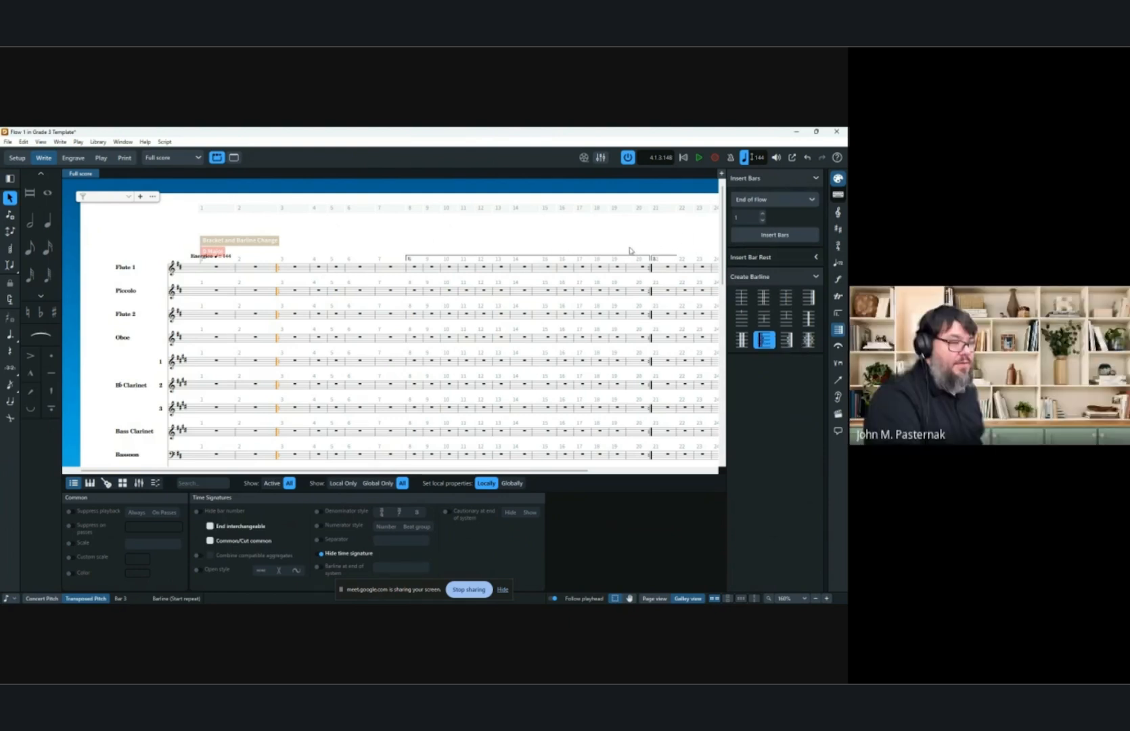
Delete the repeat ending and the repeat barlines.
{"action": "scroll", "coordinate": [630, 250], "scroll_direction": "right", "scroll_amount": 3}
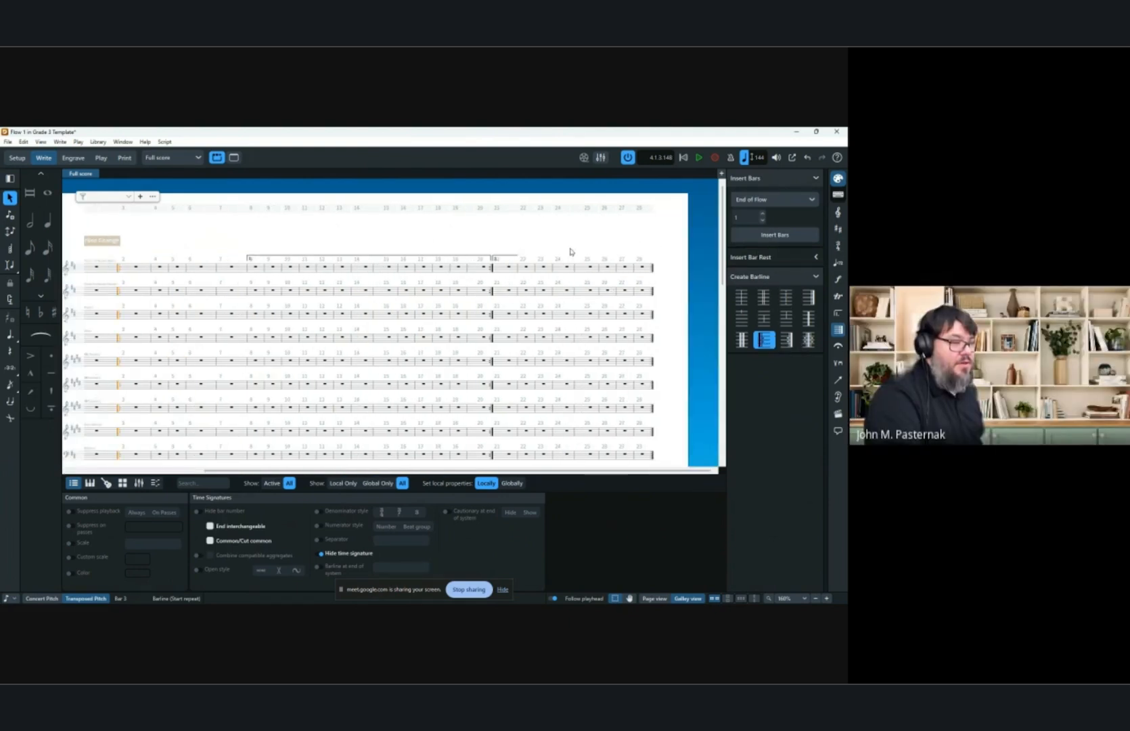
{"action": "left_click", "coordinate": [259, 269]}
{"action": "left_click", "coordinate": [481, 271], "text": "shift"}
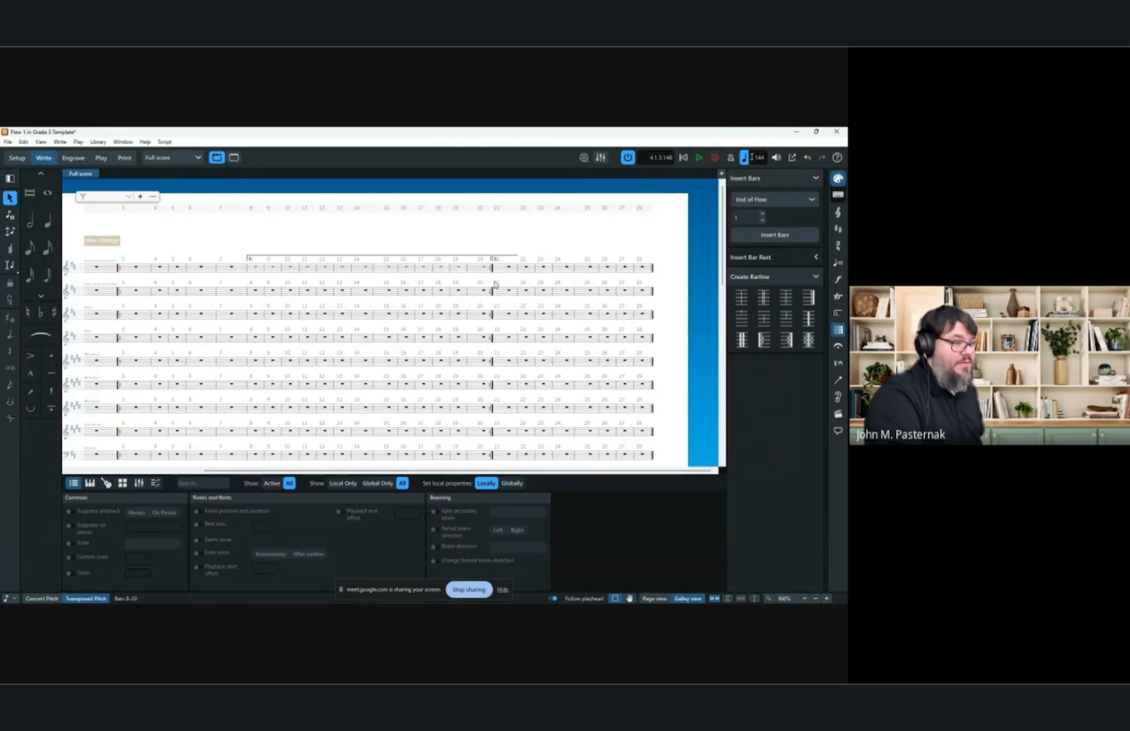
{"action": "left_click", "coordinate": [118, 269]}
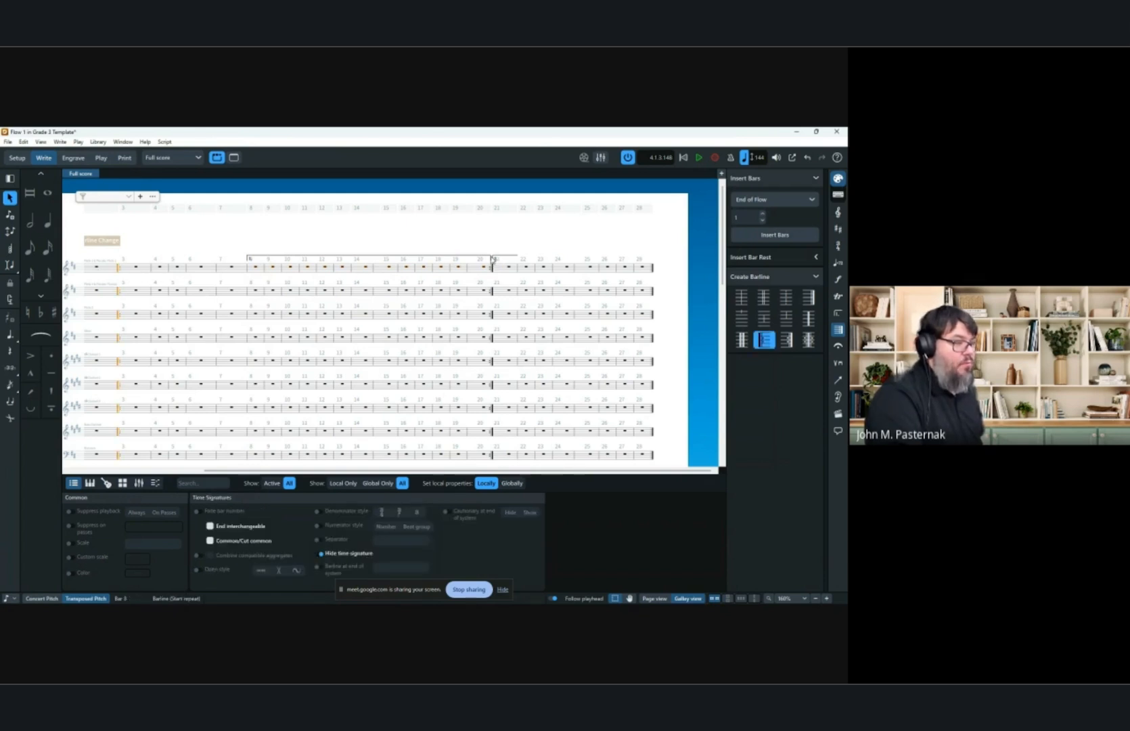
{"action": "left_click", "coordinate": [492, 259]}
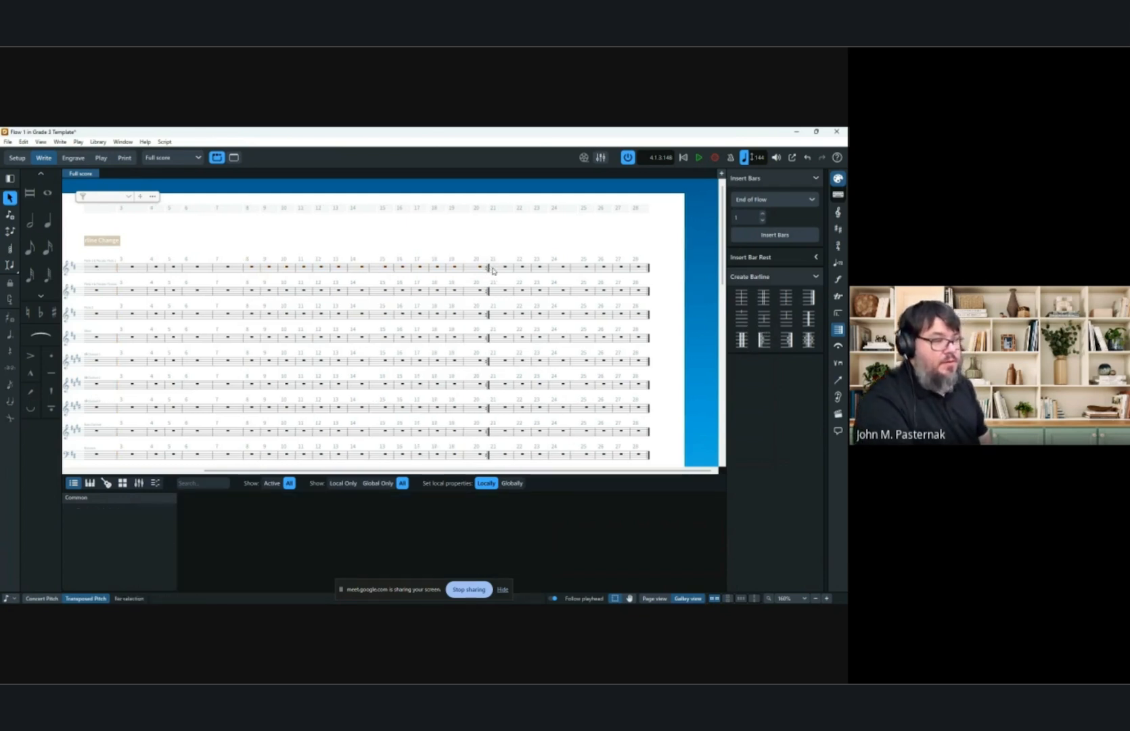
{"action": "left_click", "coordinate": [488, 269]}
{"action": "key", "text": "Delete"}
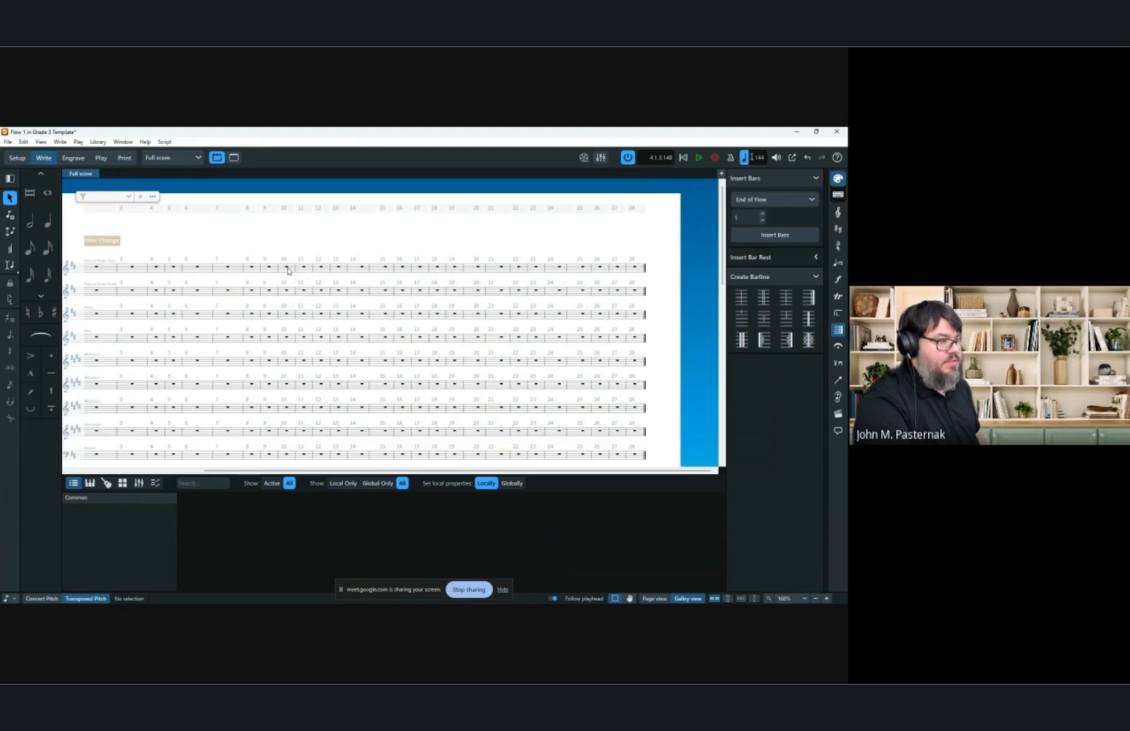
Try to add a barline to bars 10 to 20 with the barlines popover.
{"action": "left_click", "coordinate": [287, 268]}
{"action": "left_click", "coordinate": [483, 271], "text": "shift"}
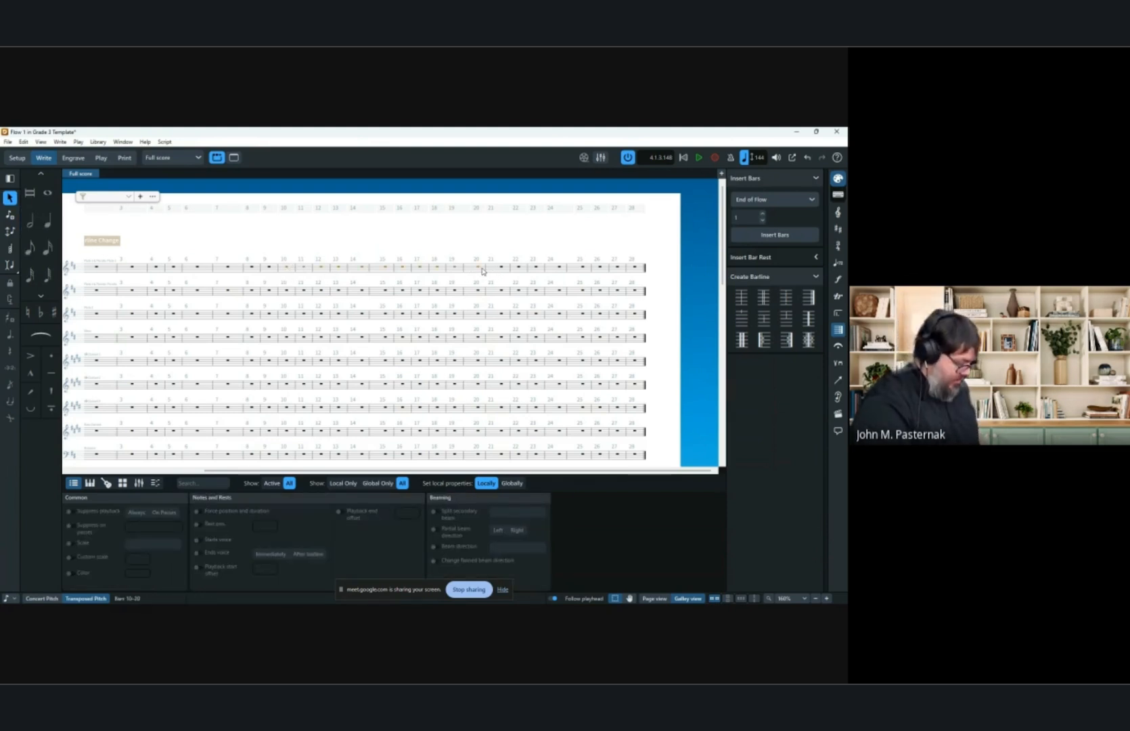
{"action": "key", "text": "shift+b"}
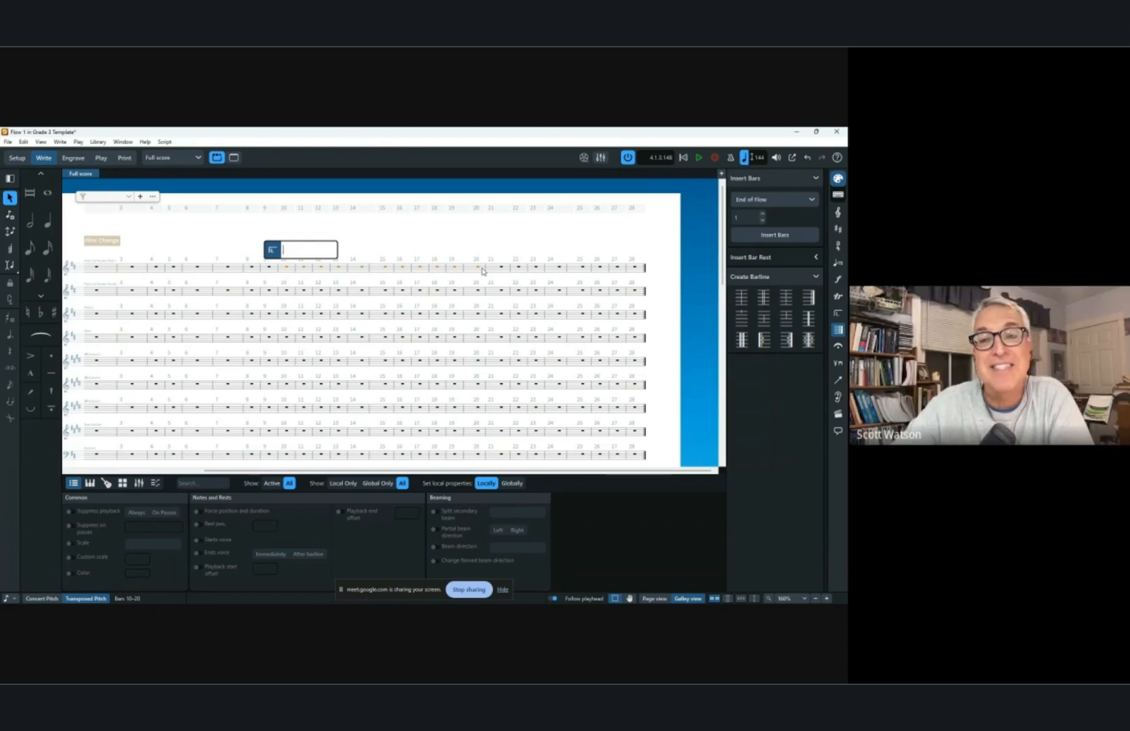
{"action": "key", "text": "Return"}
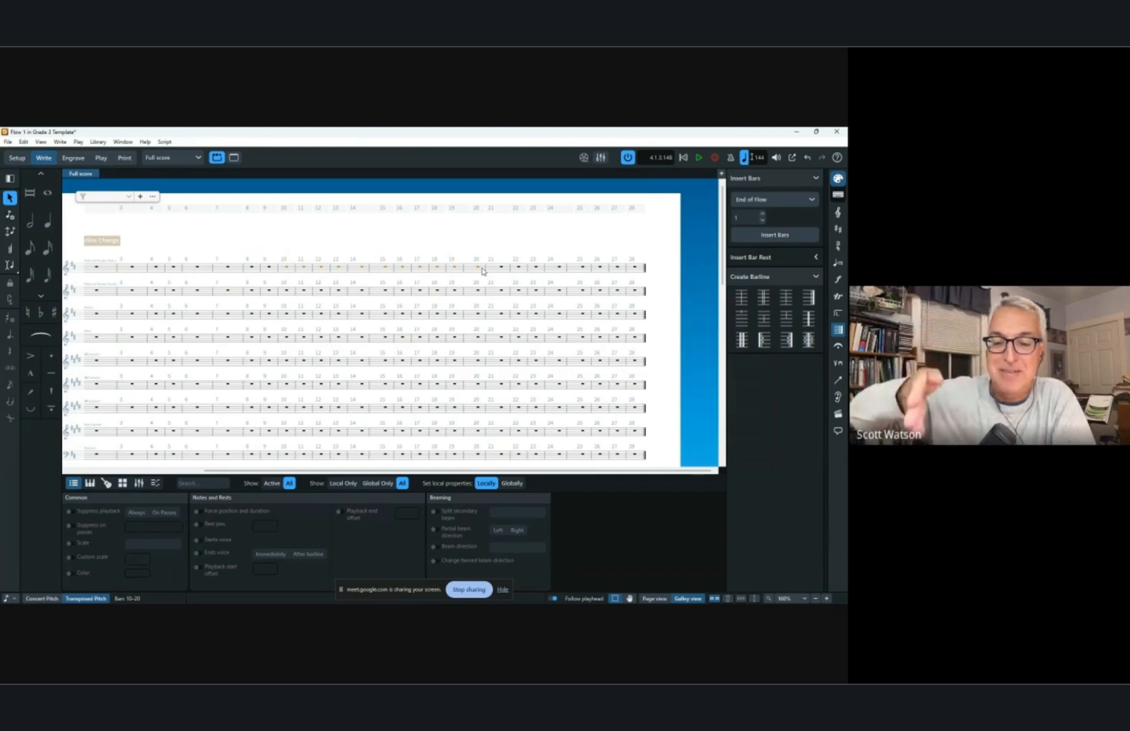
{"action": "key", "text": "shift+b"}
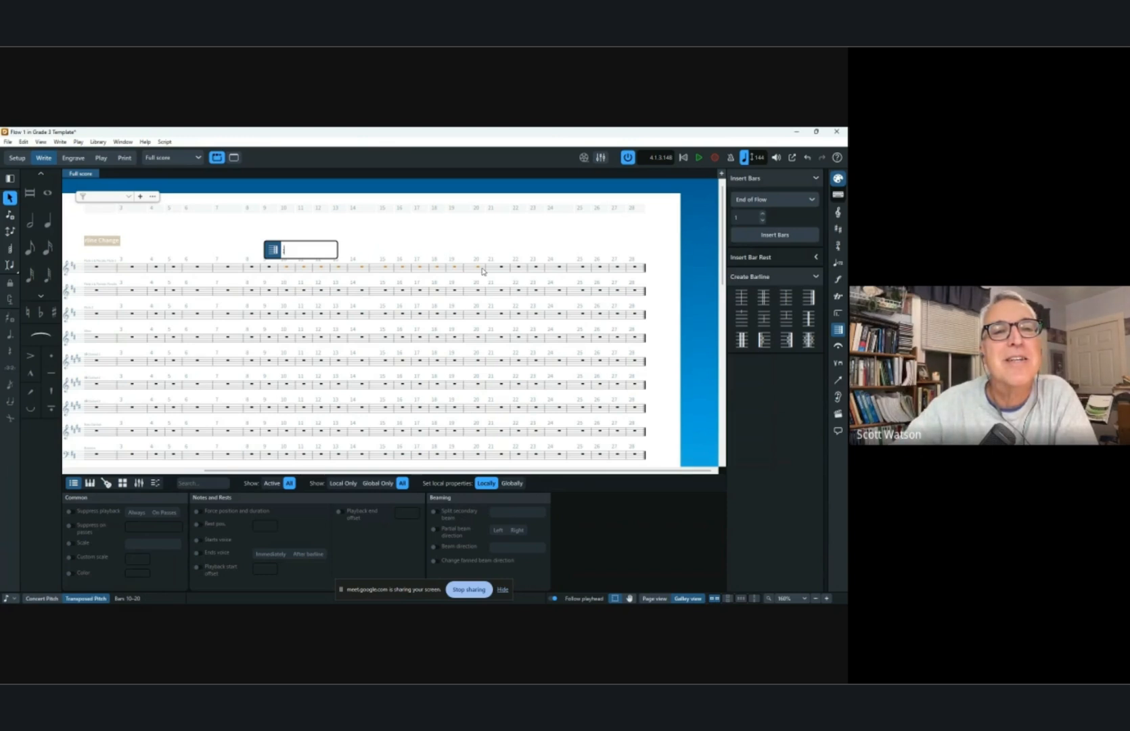
{"action": "type", "text": "d"}
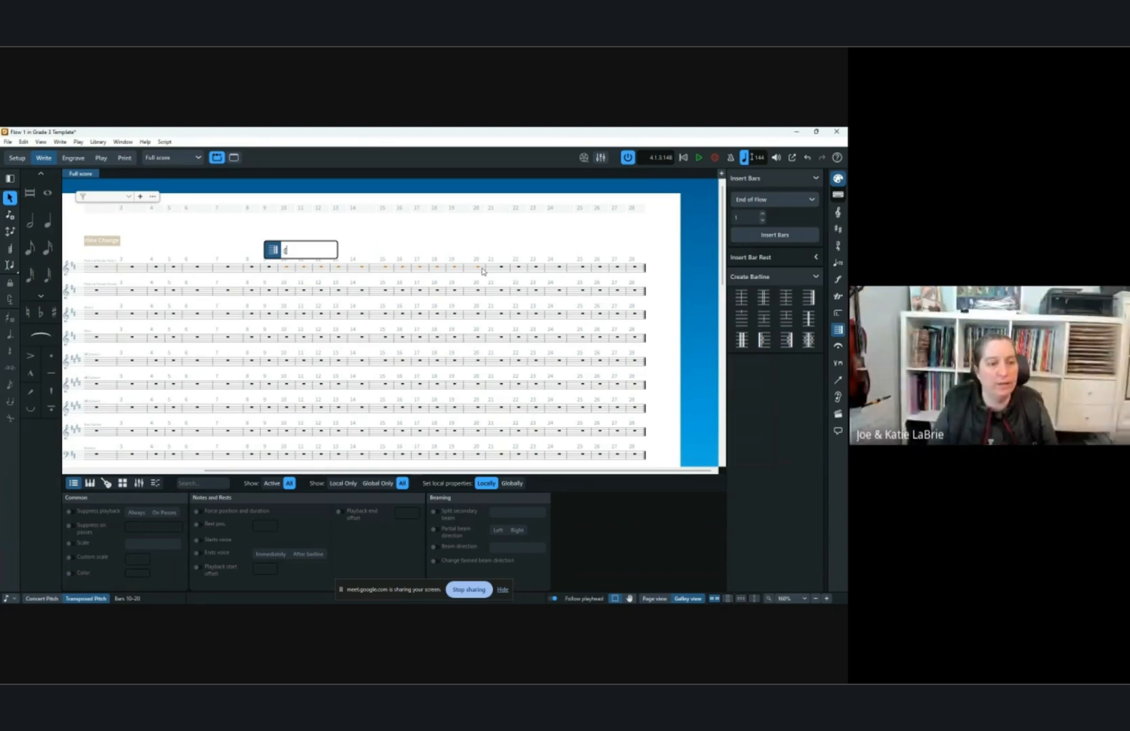
{"action": "key", "text": "Escape"}
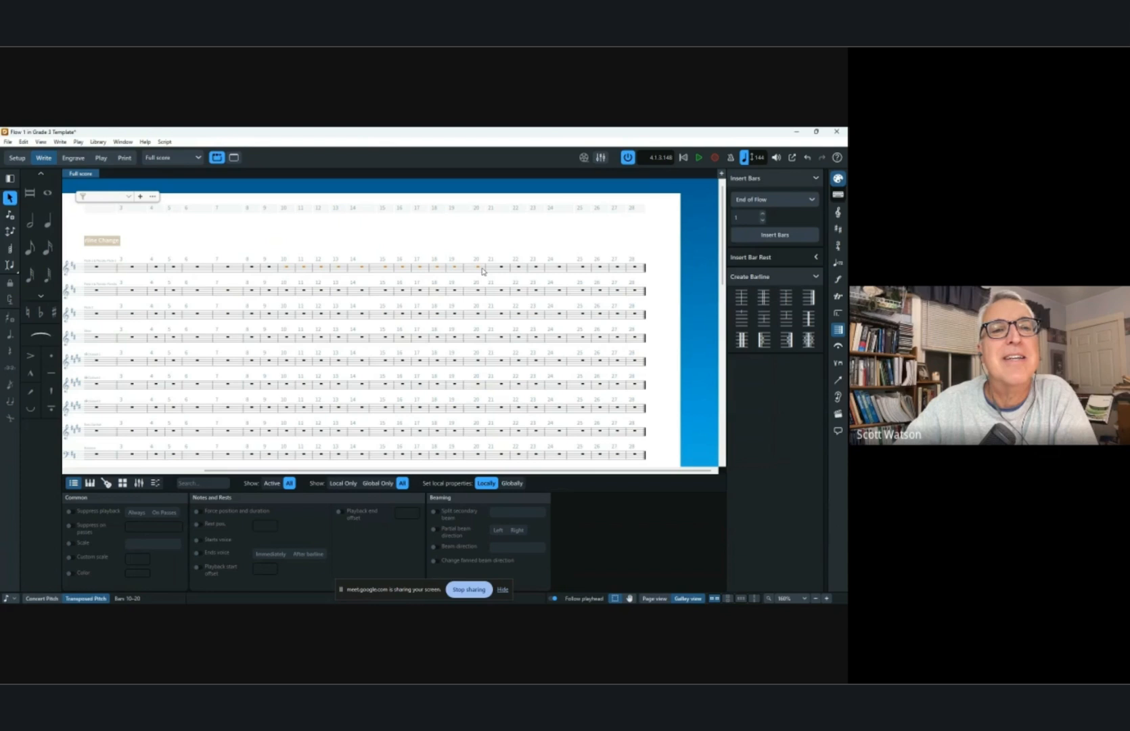
{"action": "key", "text": "shift+b"}
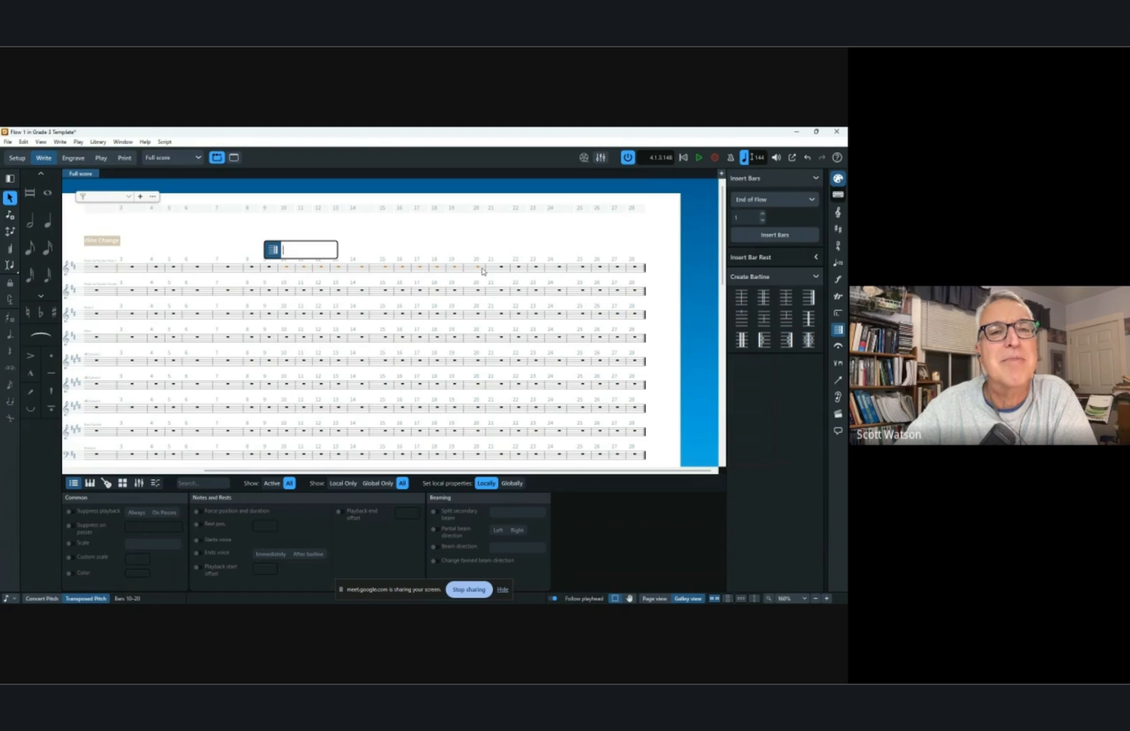
{"action": "key", "text": "Escape"}
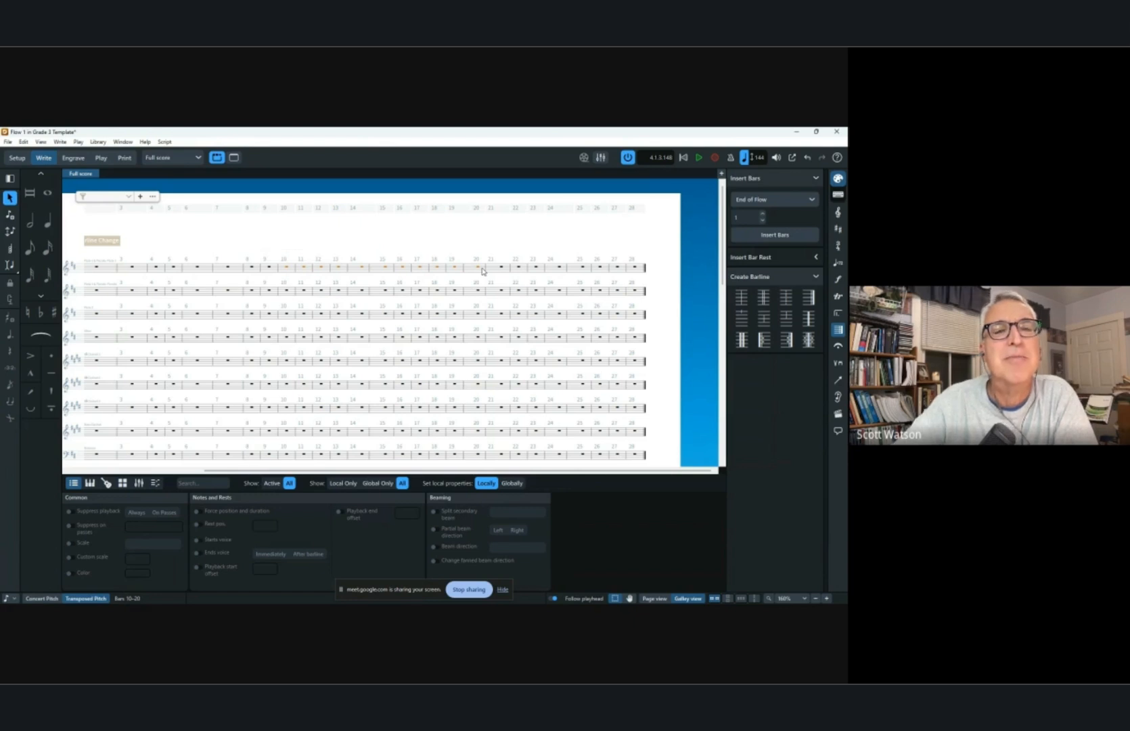
Try to add a double barline at bar 10 of the top staff with the barlines popover.
{"action": "left_click", "coordinate": [279, 268]}
{"action": "key", "text": "shift+b"}
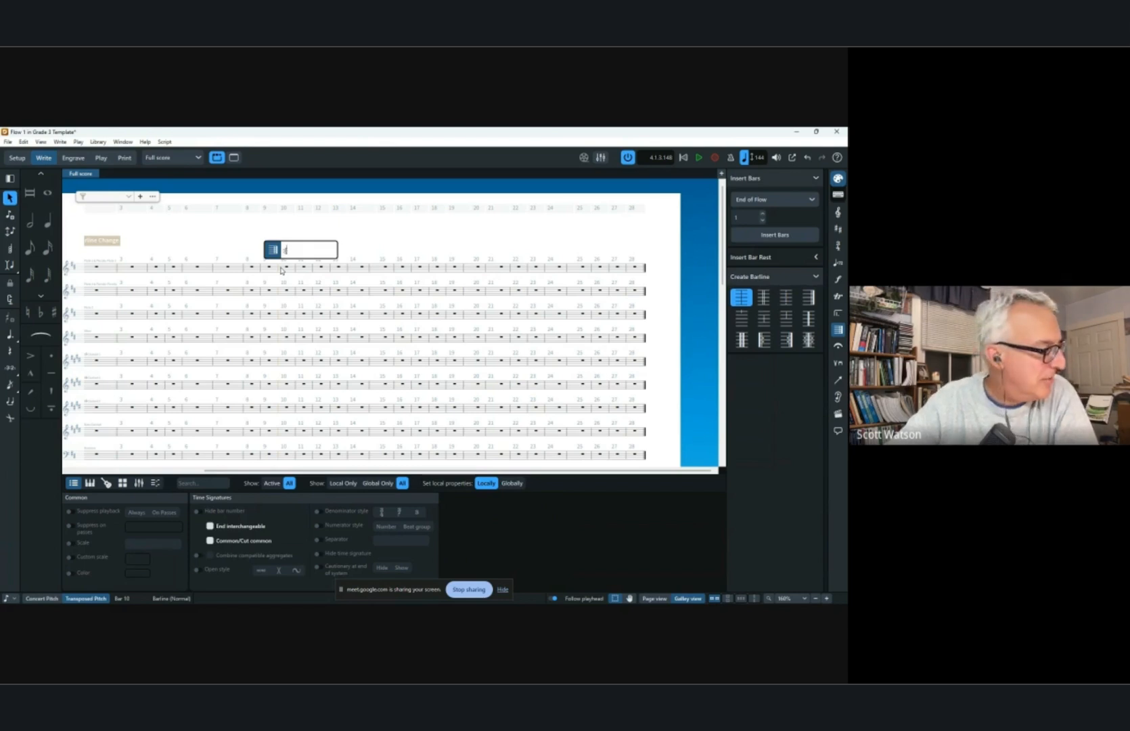
{"action": "type", "text": "d"}
{"action": "key", "text": "Return"}
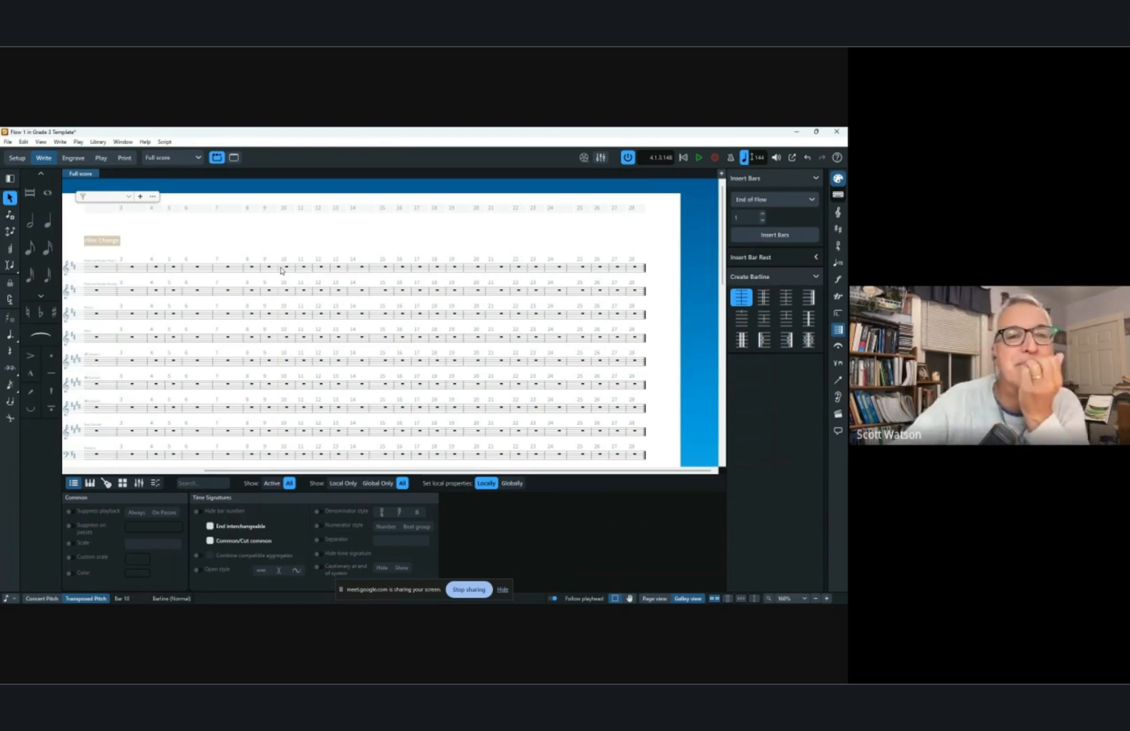
{"action": "key", "text": "Escape"}
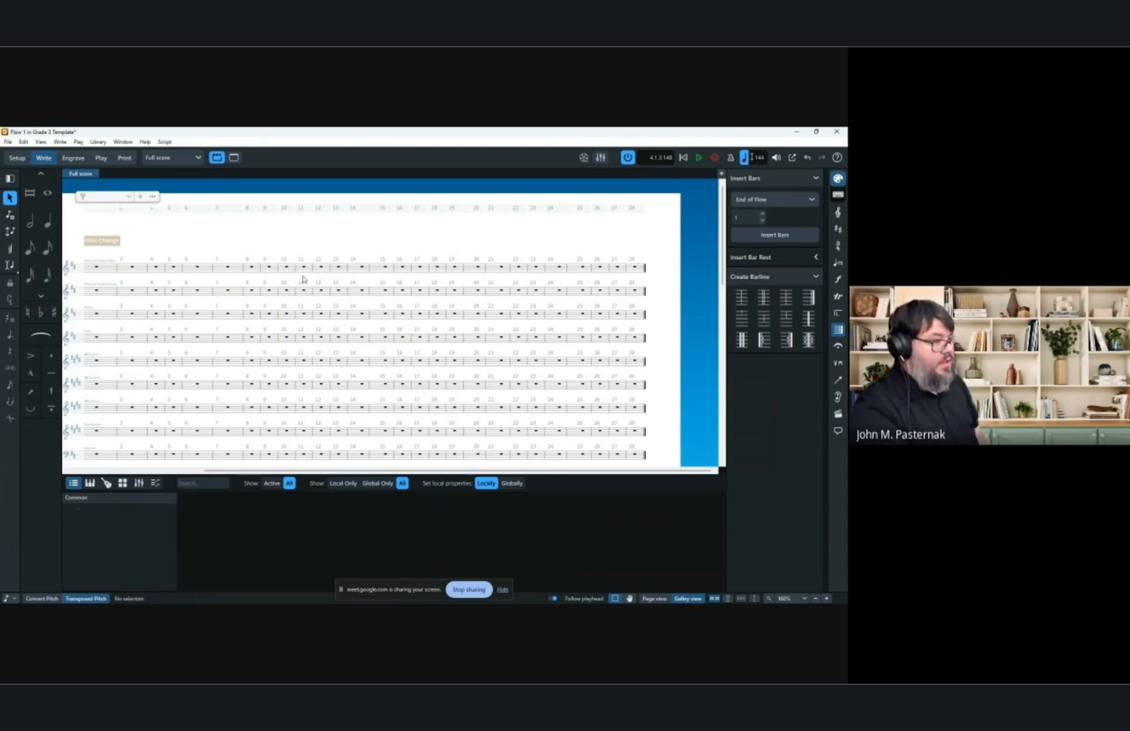
{"action": "left_click", "coordinate": [293, 271]}
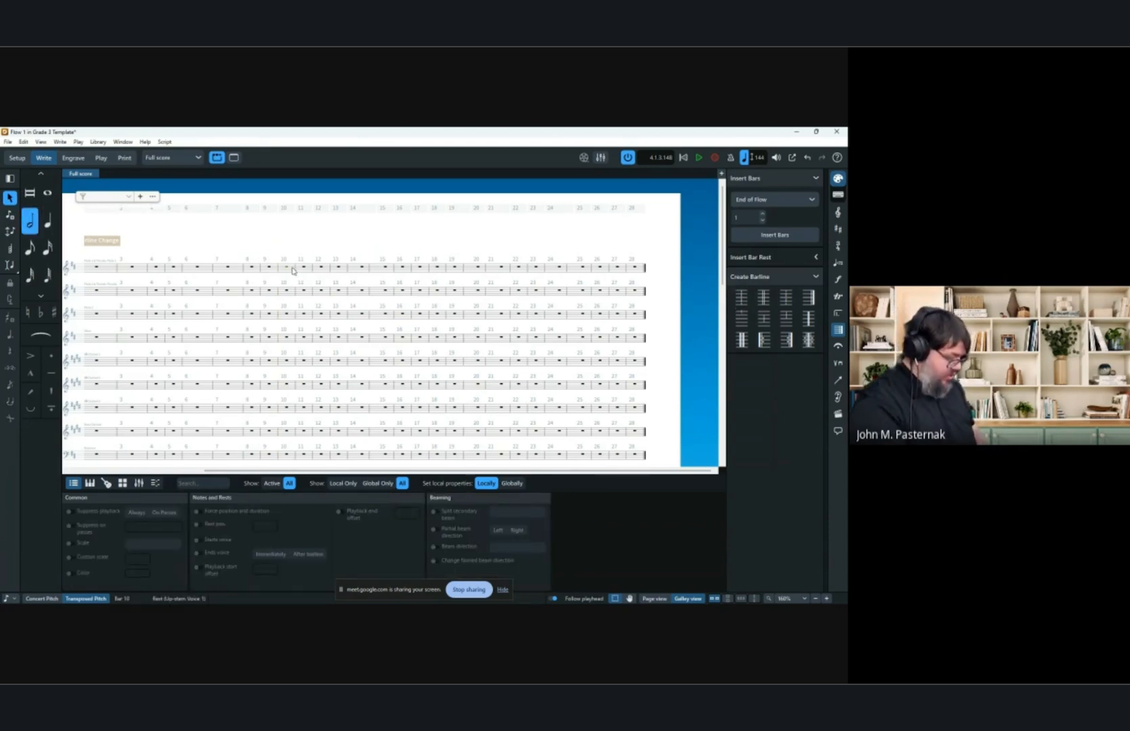
{"action": "key", "text": "shift+b"}
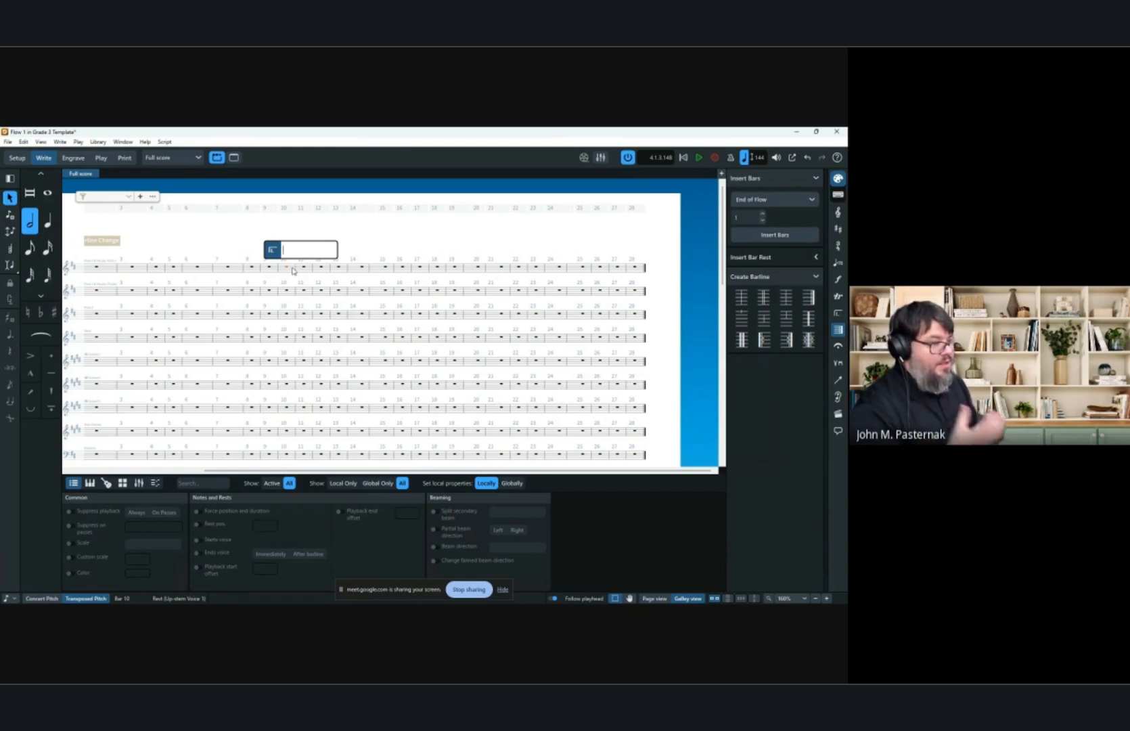
{"action": "left_click", "coordinate": [449, 251]}
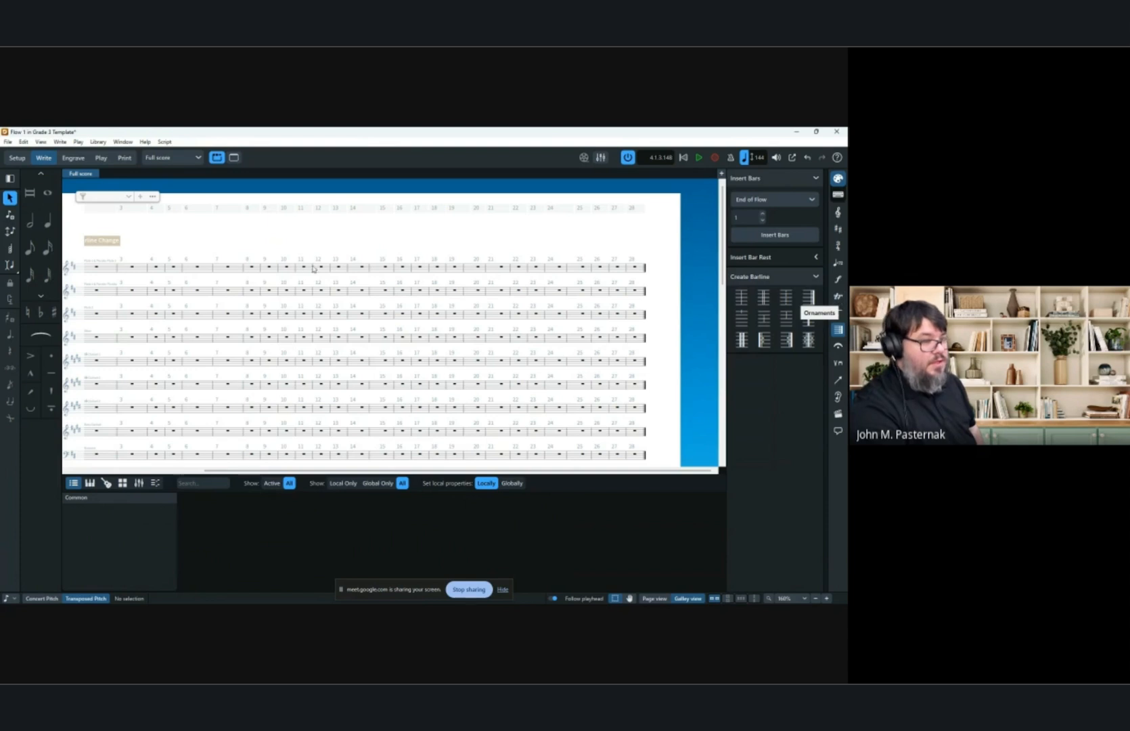
Add an up-bow playing technique to the first trumpet's note in bar 3.
{"action": "scroll", "coordinate": [299, 286], "scroll_direction": "down", "scroll_amount": 2}
{"action": "scroll", "coordinate": [300, 285], "scroll_direction": "up", "scroll_amount": 3}
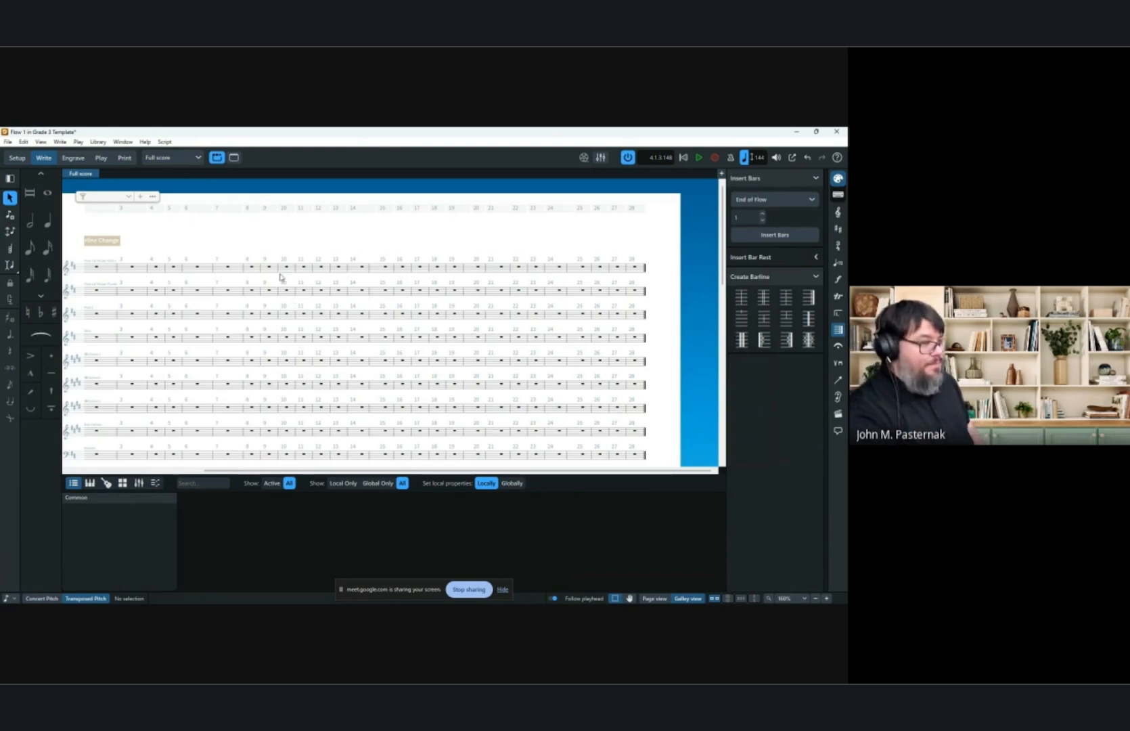
{"action": "scroll", "coordinate": [281, 251], "scroll_direction": "down", "scroll_amount": 5}
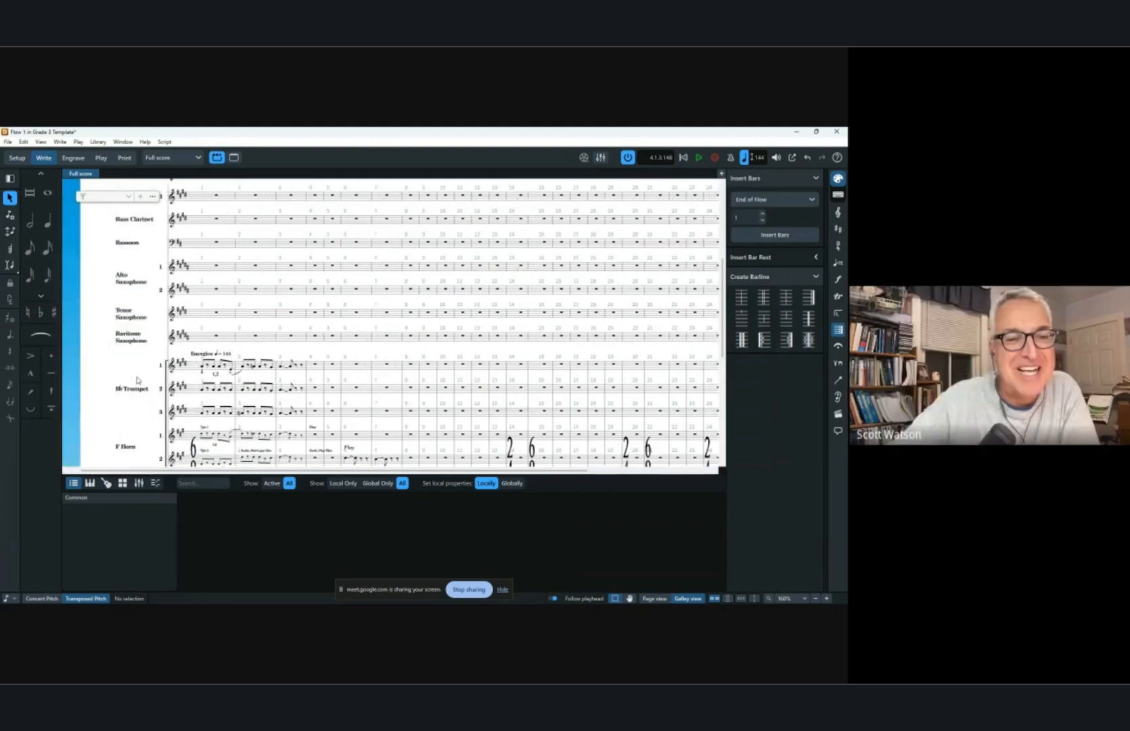
{"action": "left_click", "coordinate": [283, 369]}
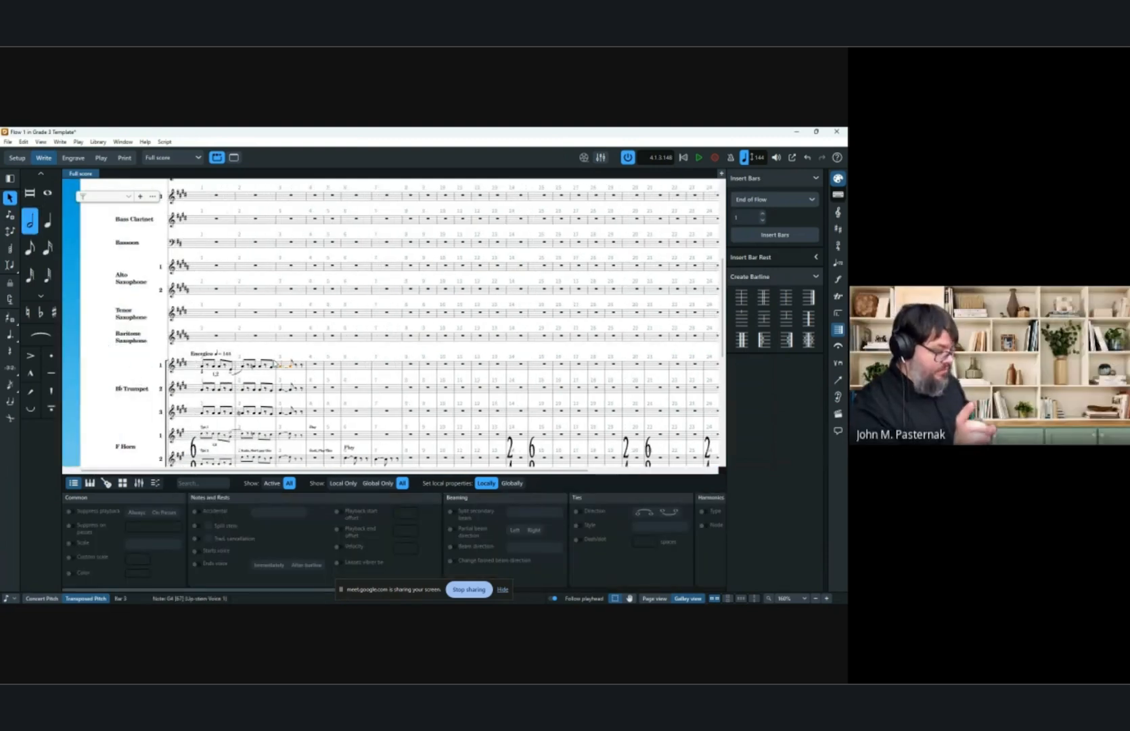
{"action": "key", "text": "shift+p"}
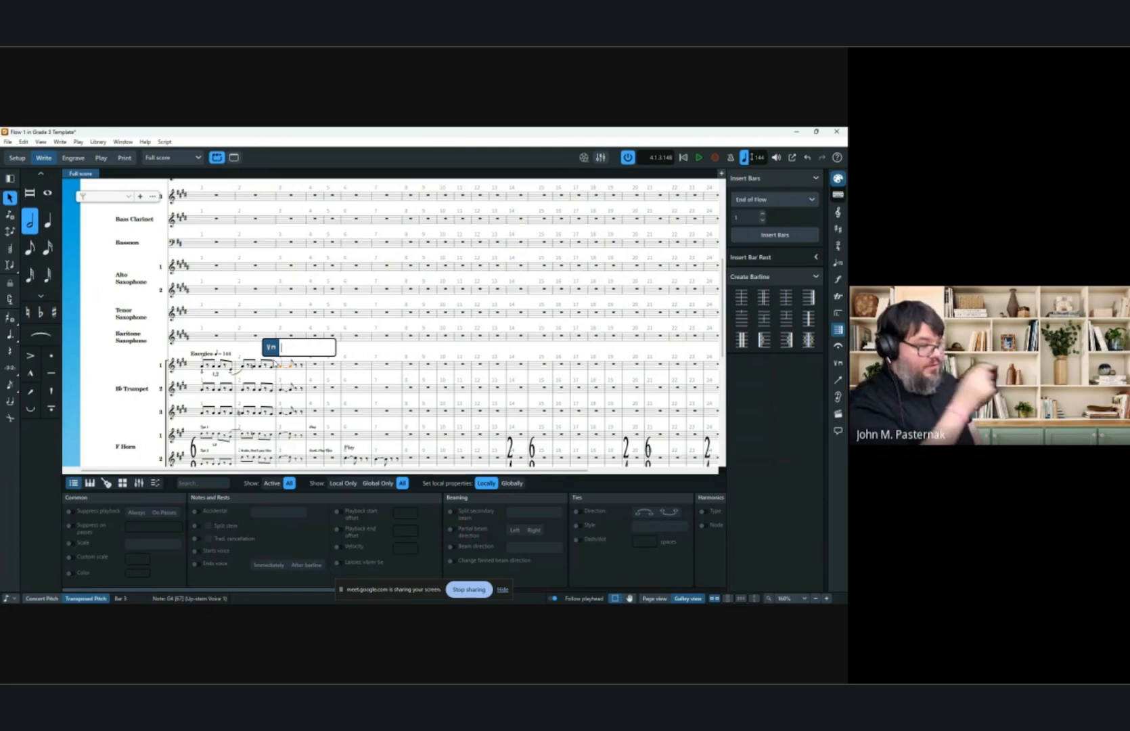
{"action": "type", "text": "upbow"}
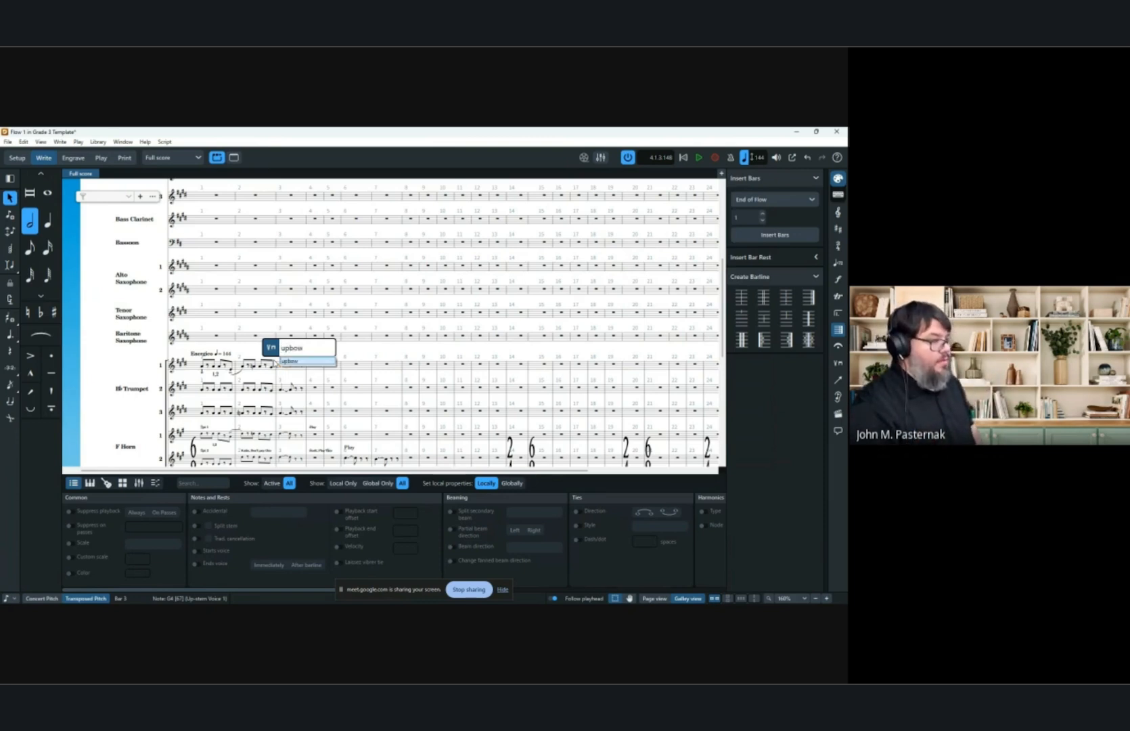
{"action": "key", "text": "Return"}
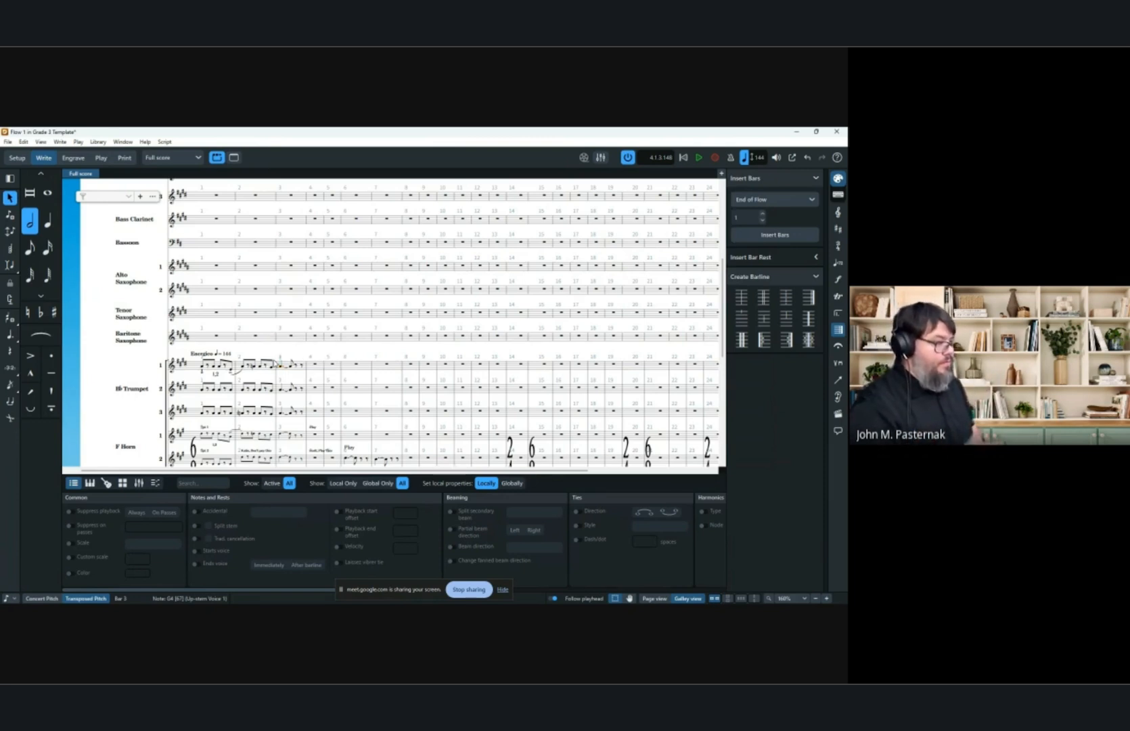
Add a mute playing technique to the first trumpet's note in bar 3.
{"action": "scroll", "coordinate": [308, 369], "scroll_direction": "up", "scroll_amount": 6}
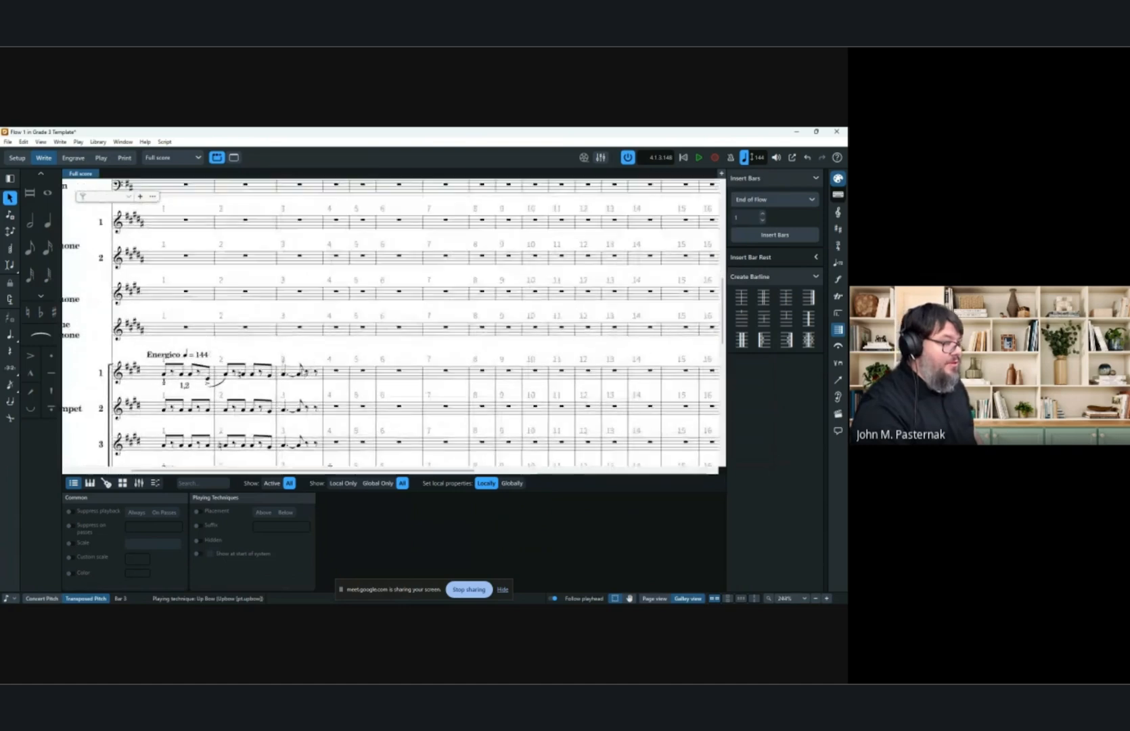
{"action": "scroll", "coordinate": [303, 387], "scroll_direction": "up", "scroll_amount": 3}
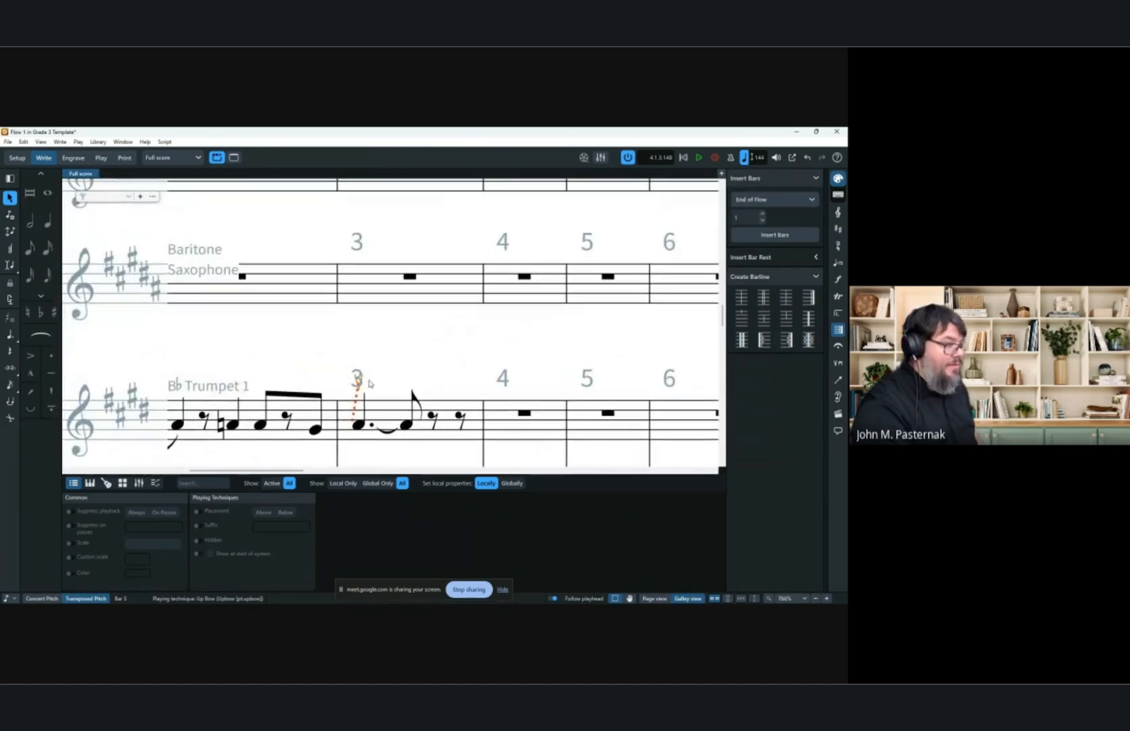
{"action": "left_click", "coordinate": [369, 423]}
{"action": "scroll", "coordinate": [359, 423], "scroll_direction": "down", "scroll_amount": 6}
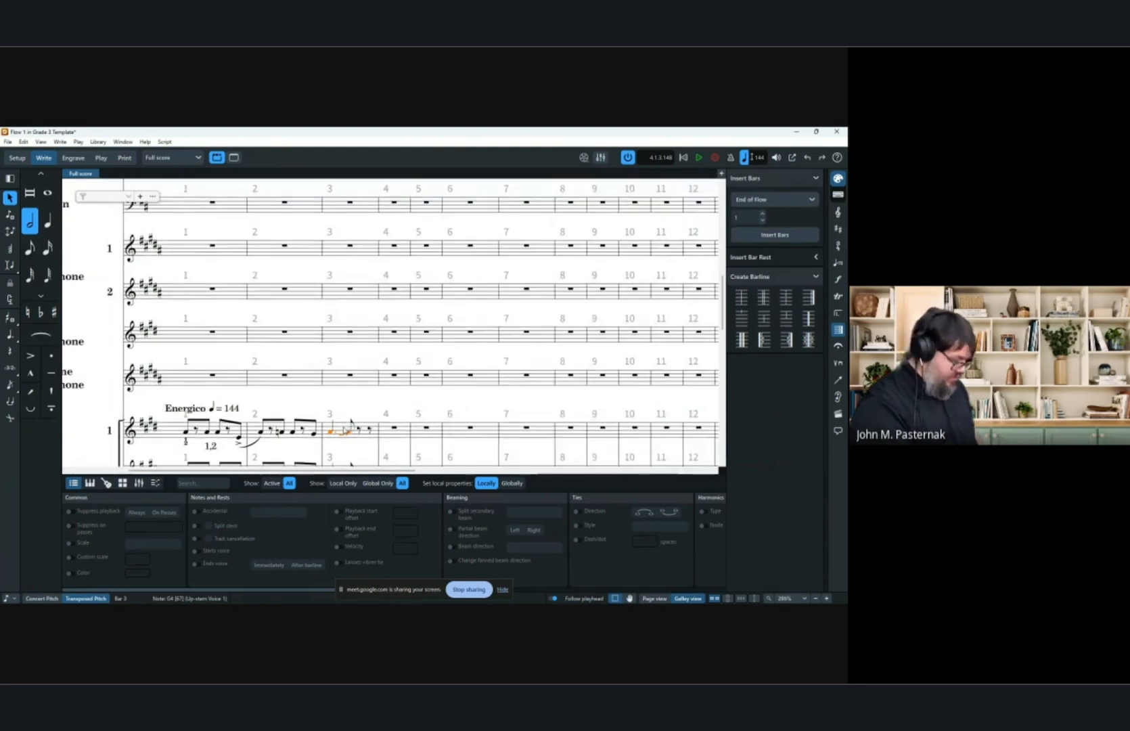
{"action": "key", "text": "shift+p"}
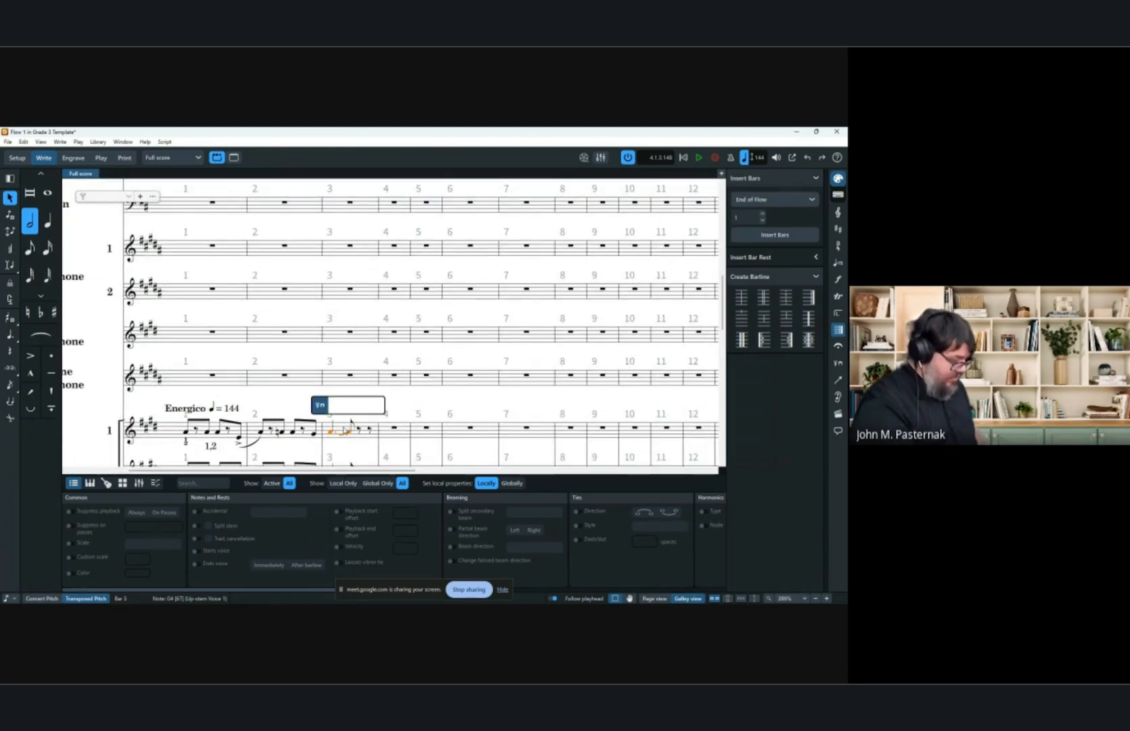
{"action": "type", "text": "fe"}
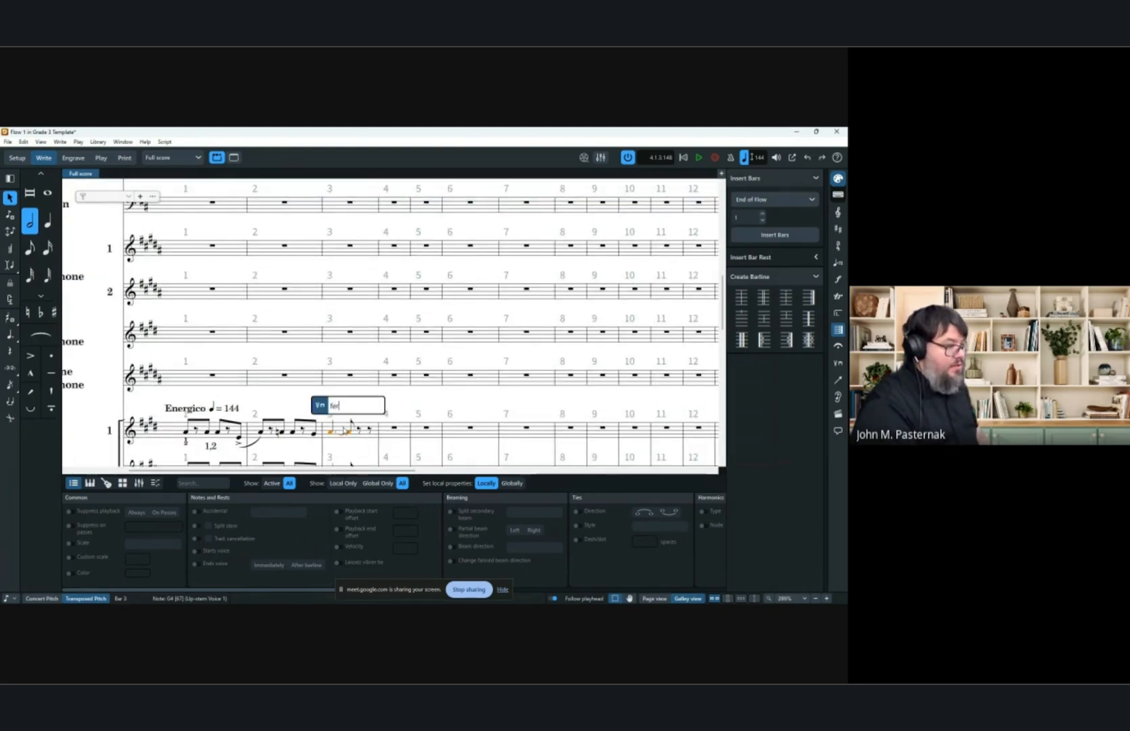
{"action": "type", "text": "r"}
{"action": "key", "text": "BackSpace"}
{"action": "key", "text": "BackSpace"}
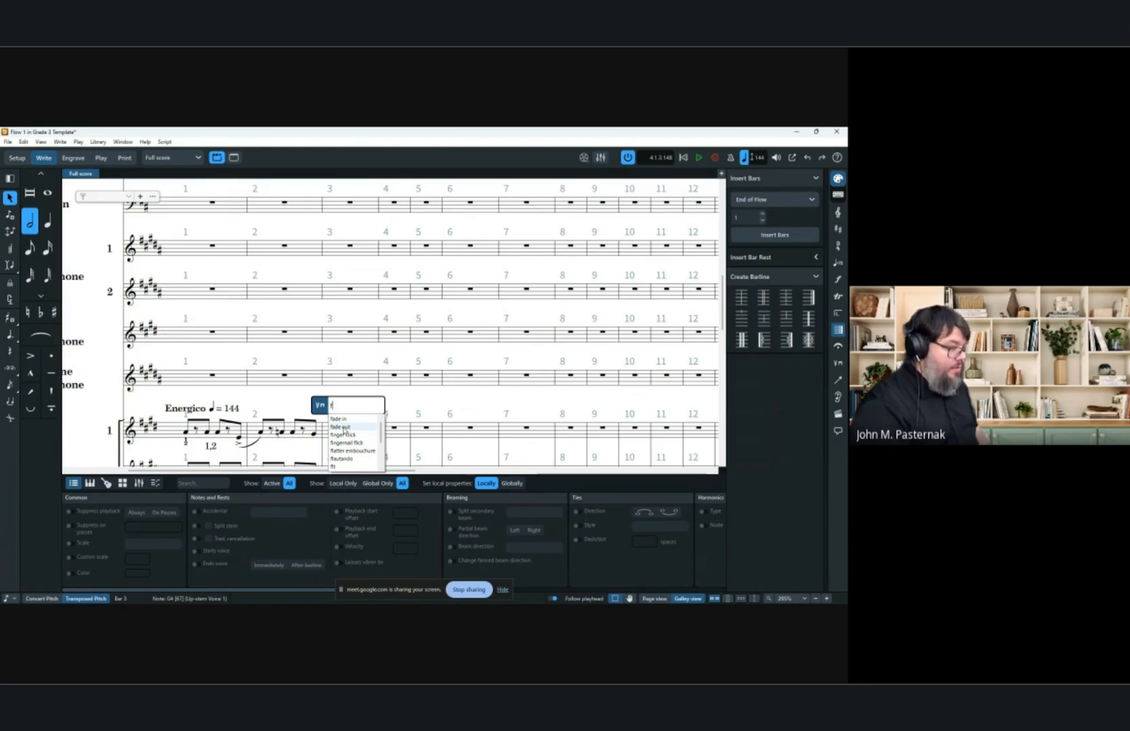
{"action": "key", "text": "BackSpace"}
{"action": "type", "text": "mute"}
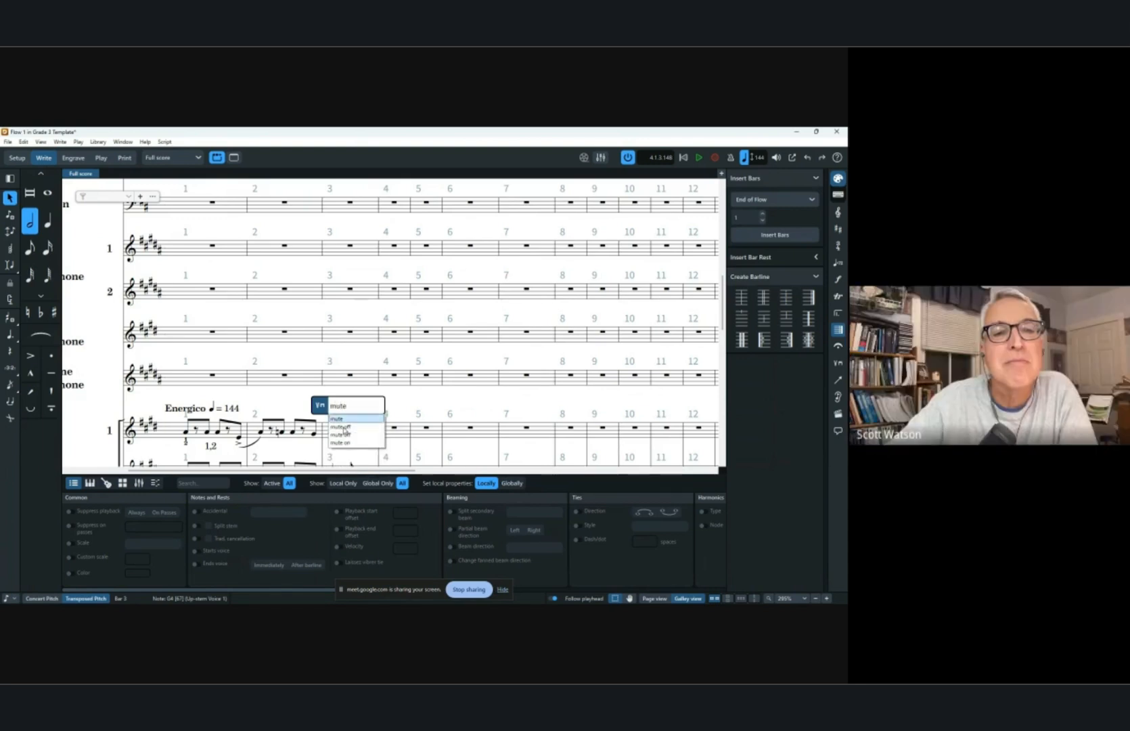
{"action": "key", "text": "Return"}
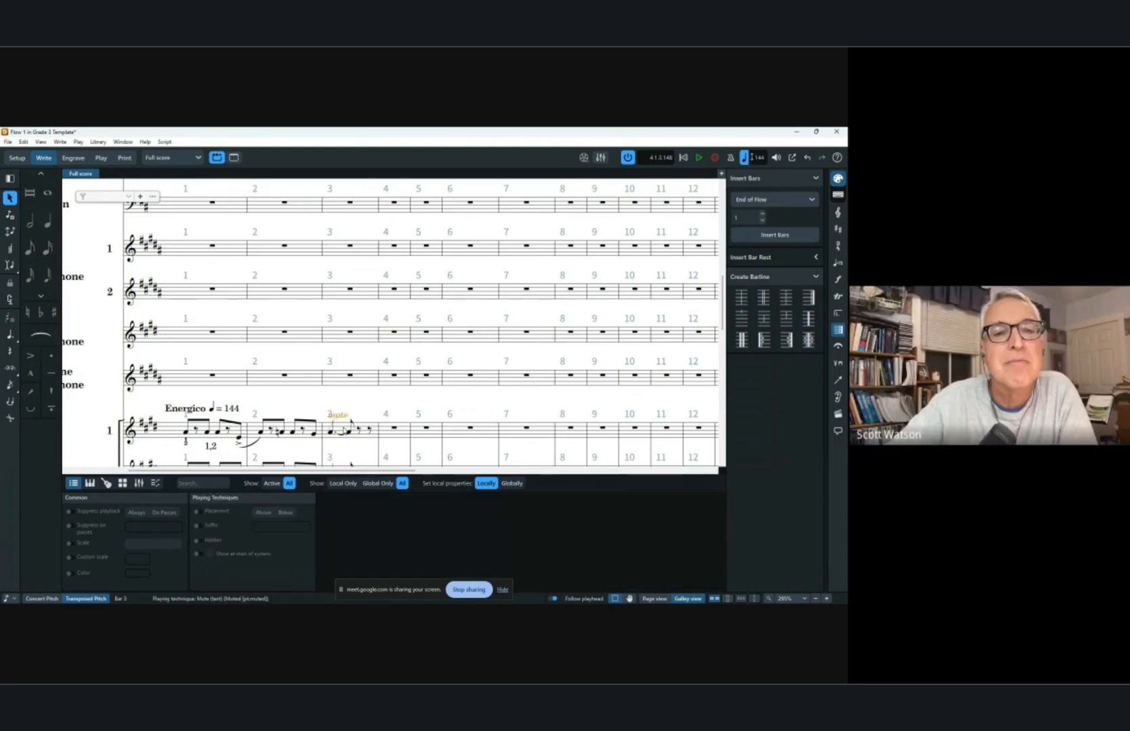
Change the bar 3 playing technique to harmon mute stem in.
{"action": "key", "text": "Return"}
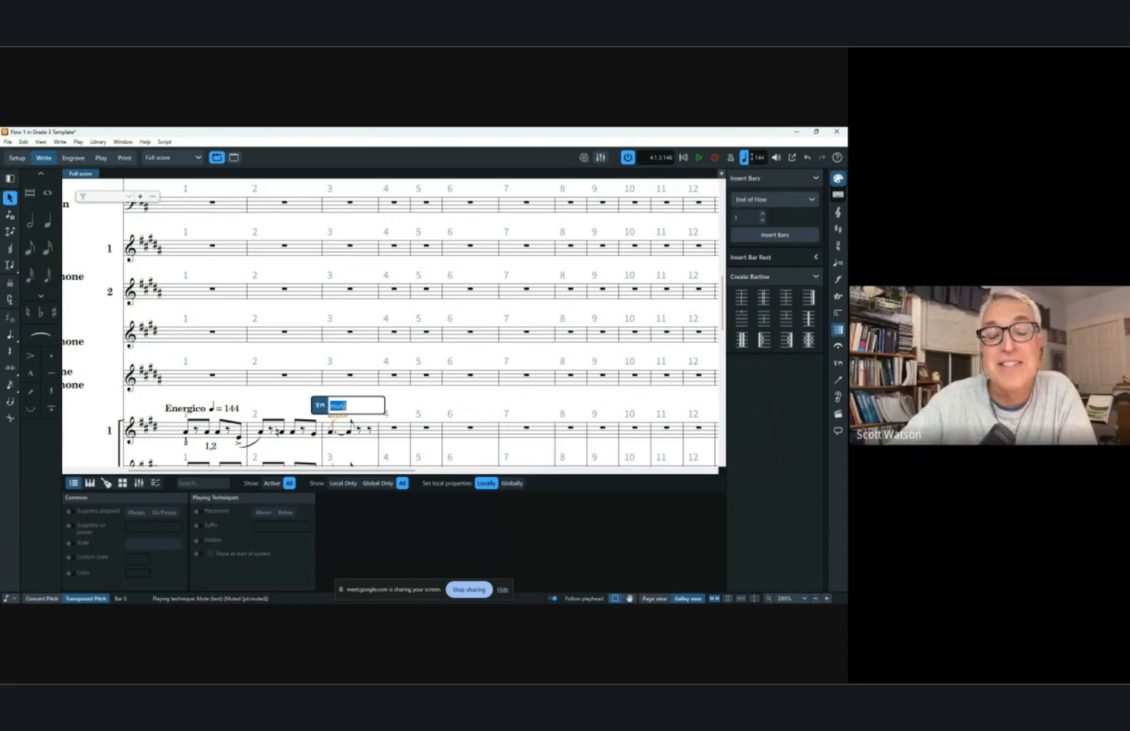
{"action": "type", "text": "muted"}
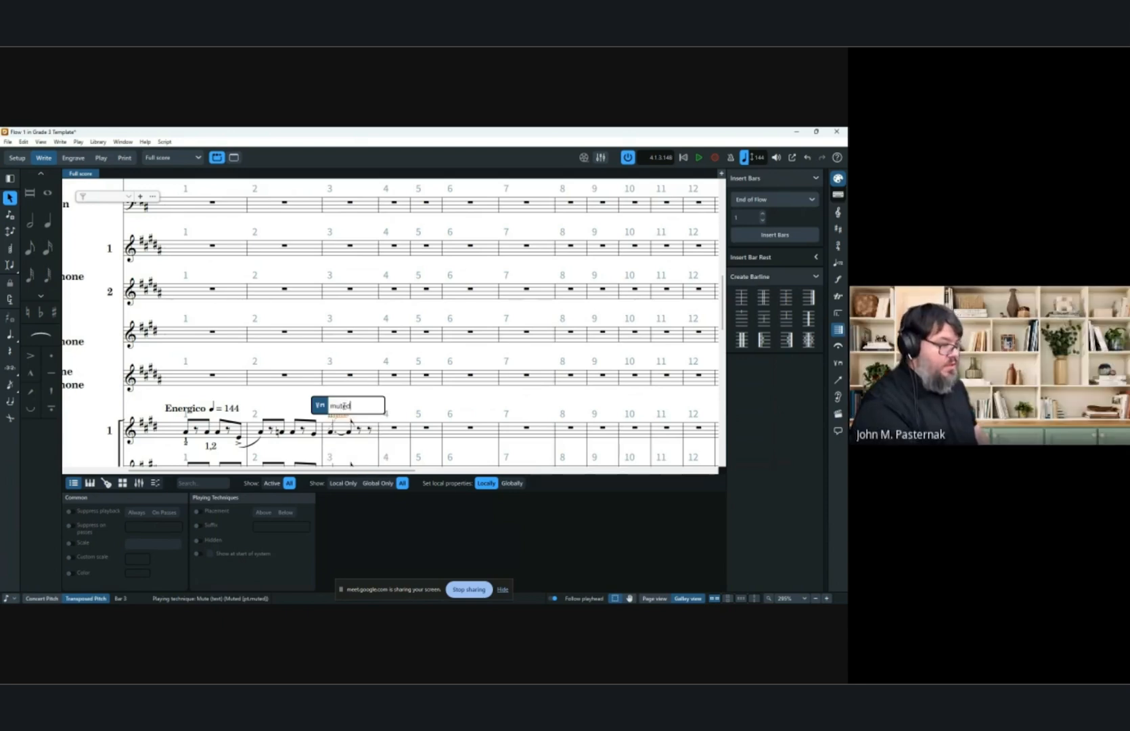
{"action": "key", "text": "BackSpace"}
{"action": "key", "text": "BackSpace"}
{"action": "key", "text": "BackSpace"}
{"action": "key", "text": "BackSpace"}
{"action": "key", "text": "BackSpace"}
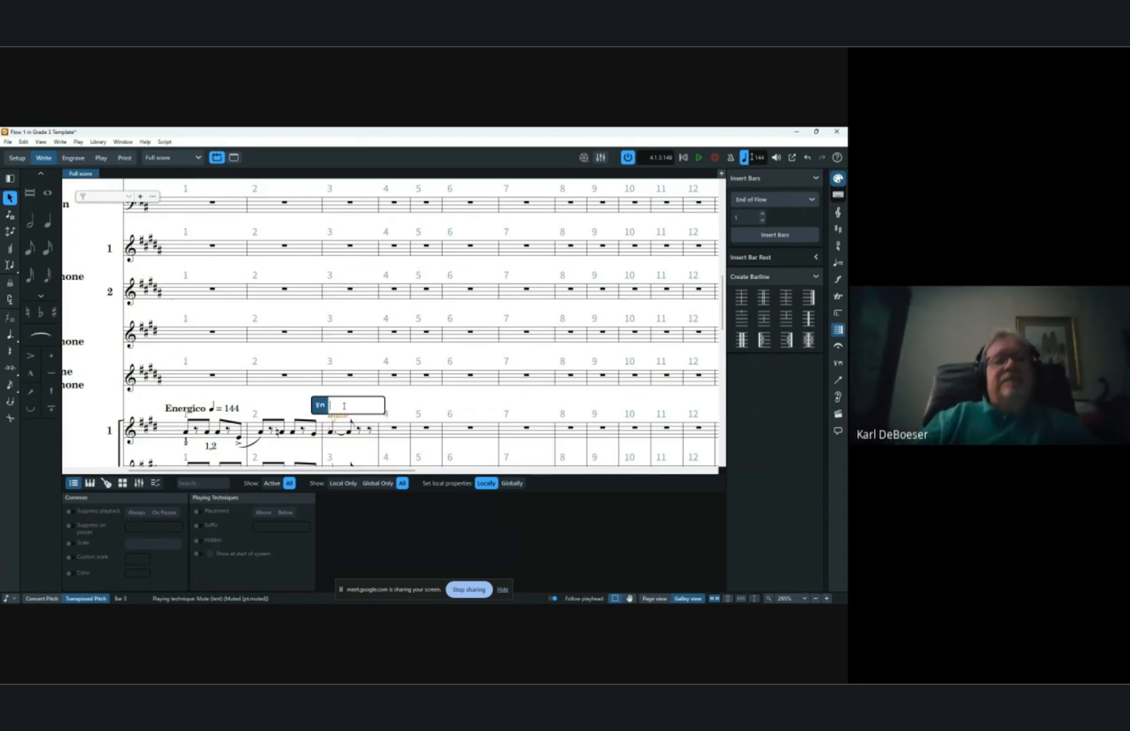
{"action": "type", "text": "harmon mute stem in"}
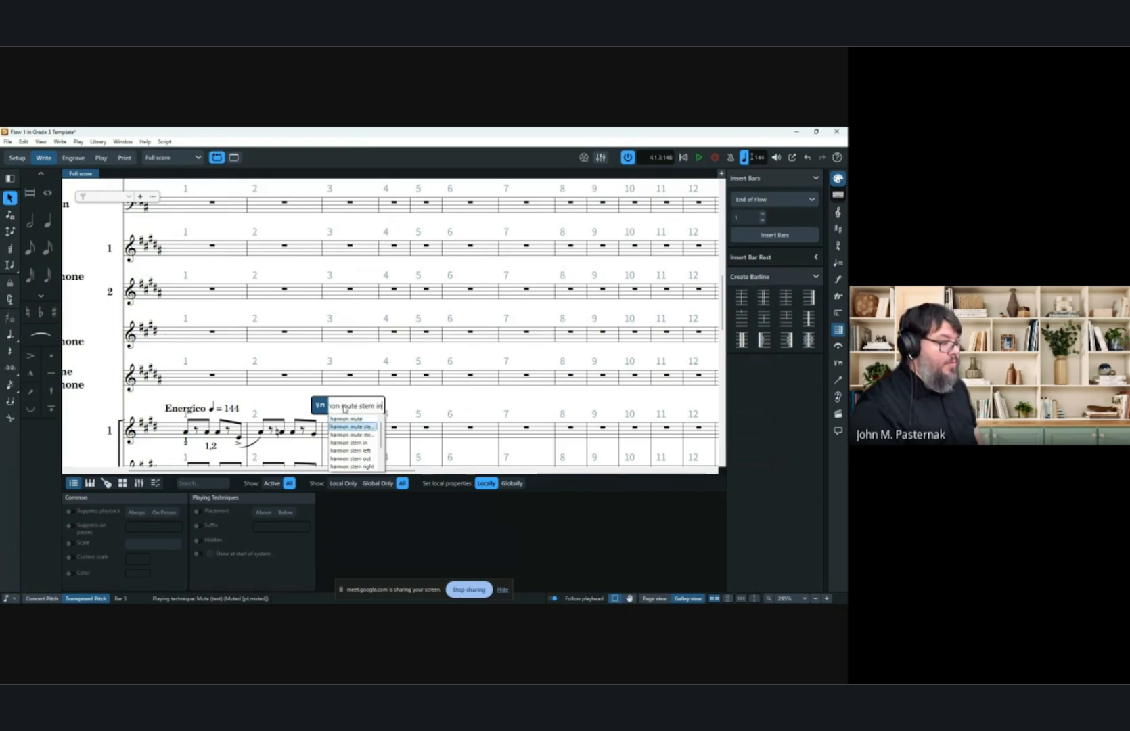
{"action": "key", "text": "Return"}
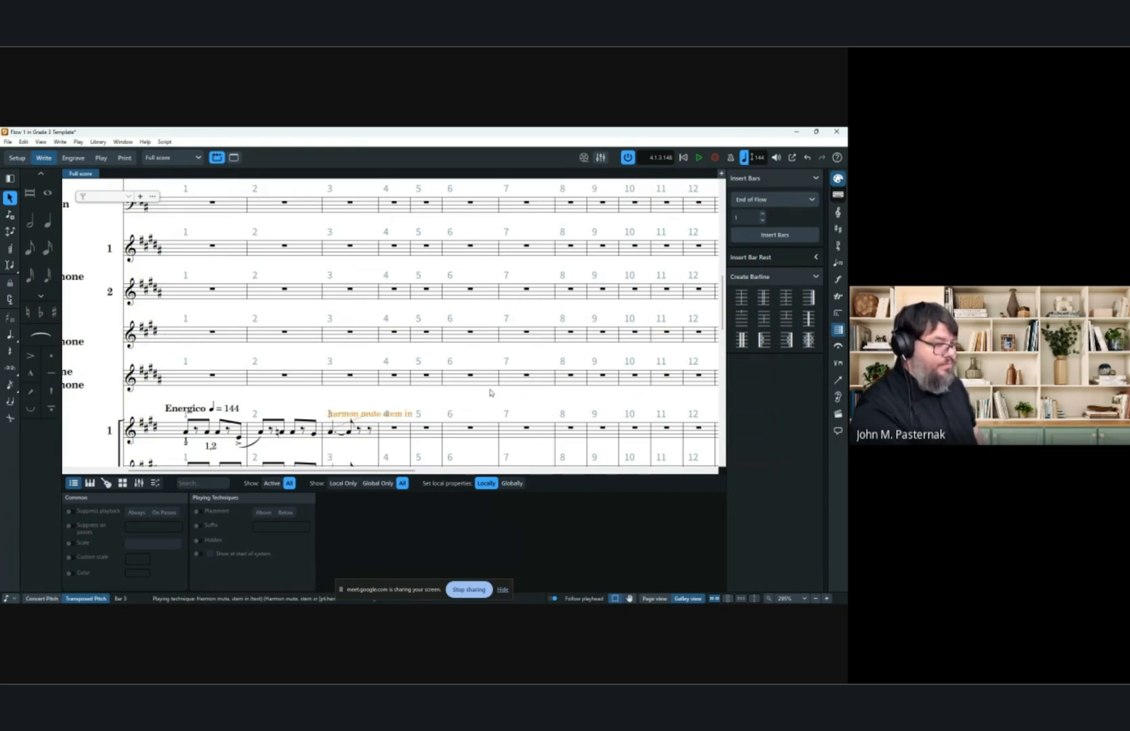
Add an open playing technique to the first trumpet's rest in bar 6.
{"action": "scroll", "coordinate": [486, 396], "scroll_direction": "down", "scroll_amount": 1}
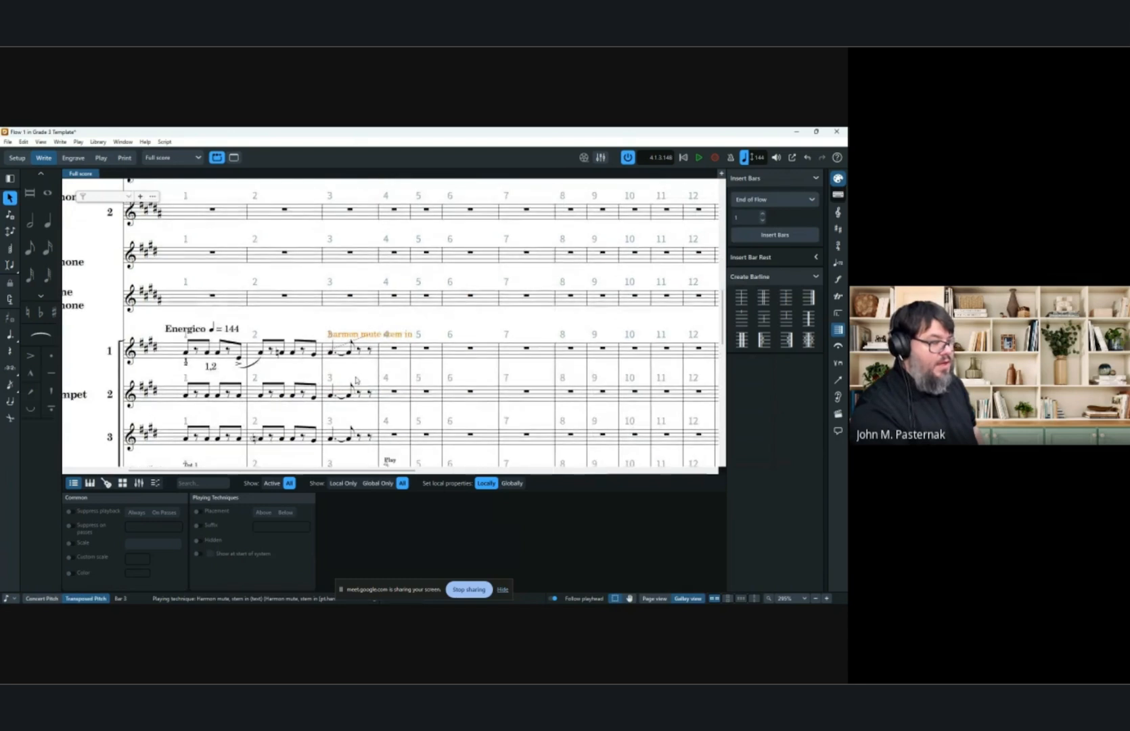
{"action": "left_click", "coordinate": [474, 352]}
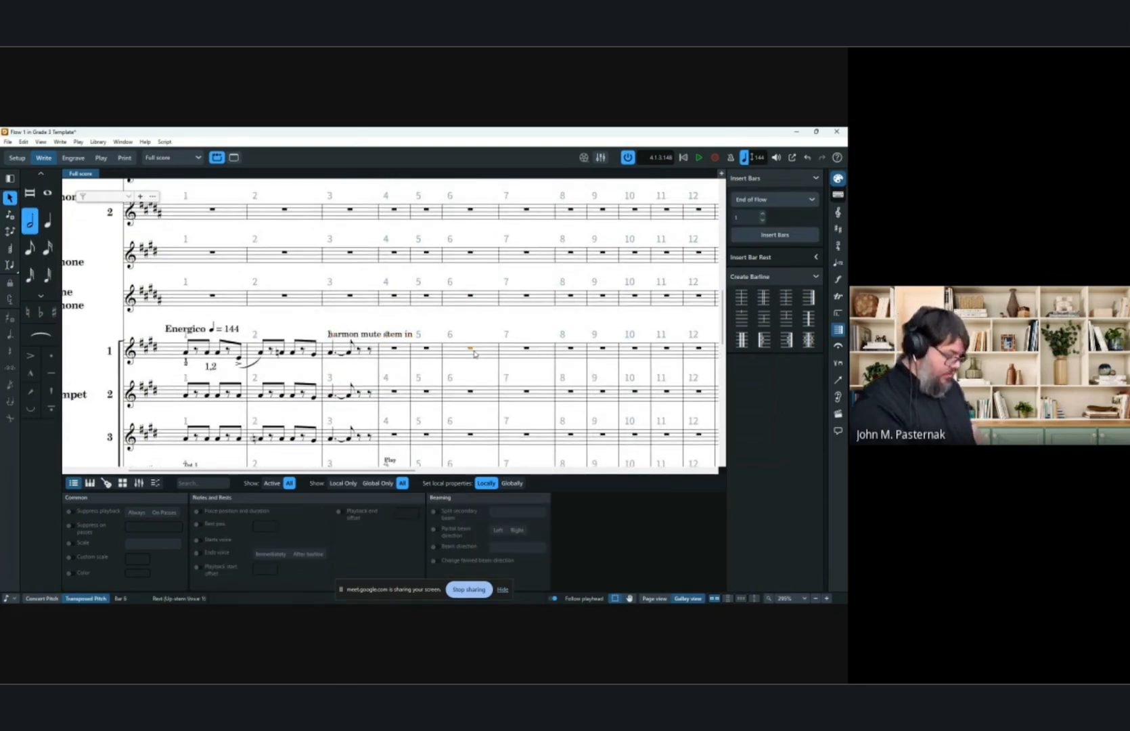
{"action": "key", "text": "shift+p"}
{"action": "type", "text": "open"}
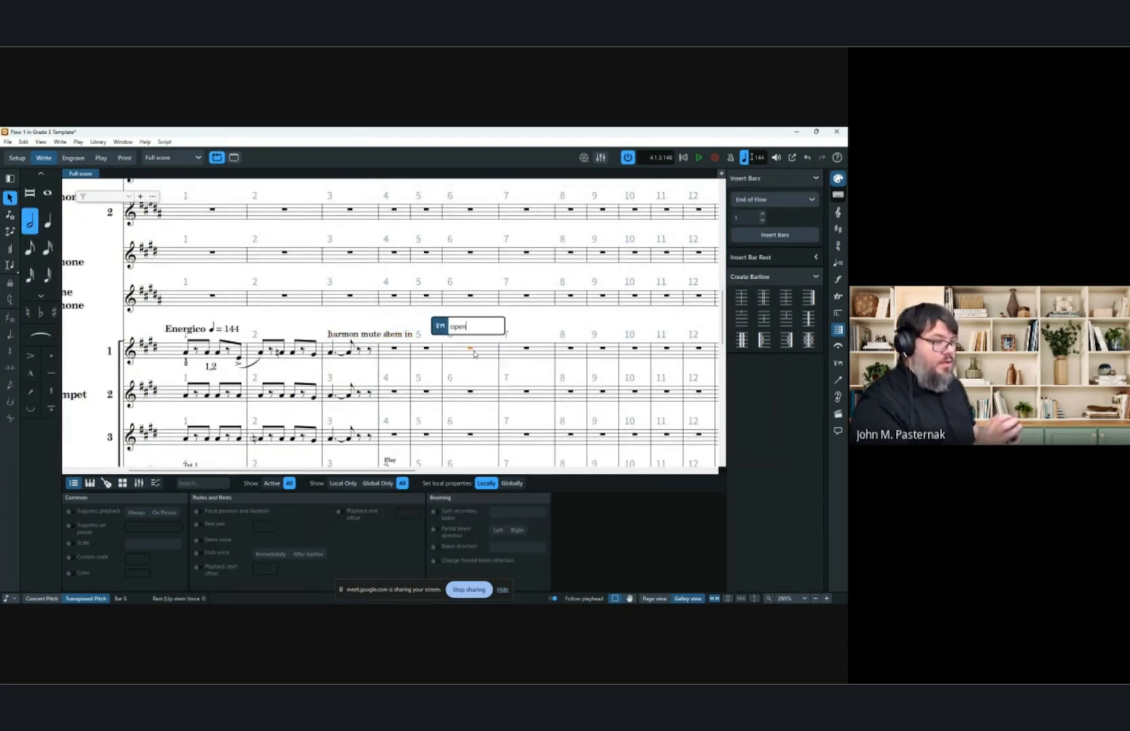
{"action": "key", "text": "BackSpace"}
{"action": "type", "text": "n"}
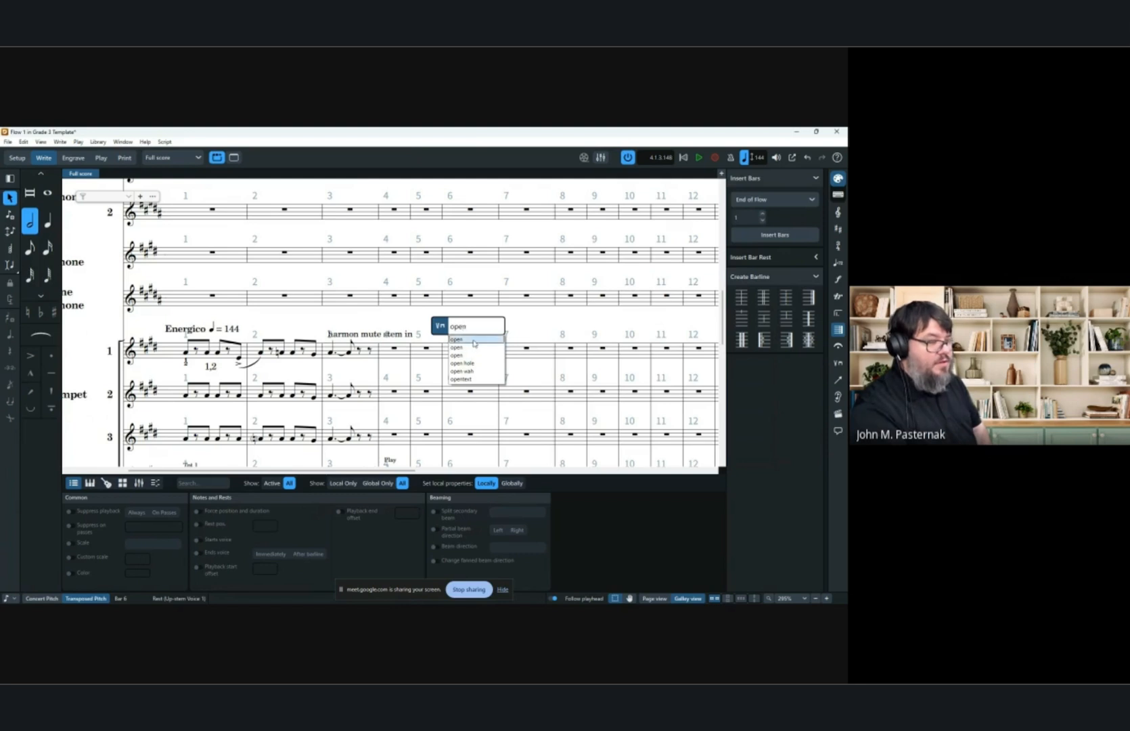
{"action": "key", "text": "Return"}
{"action": "key", "text": "Return"}
{"action": "left_click", "coordinate": [571, 347]}
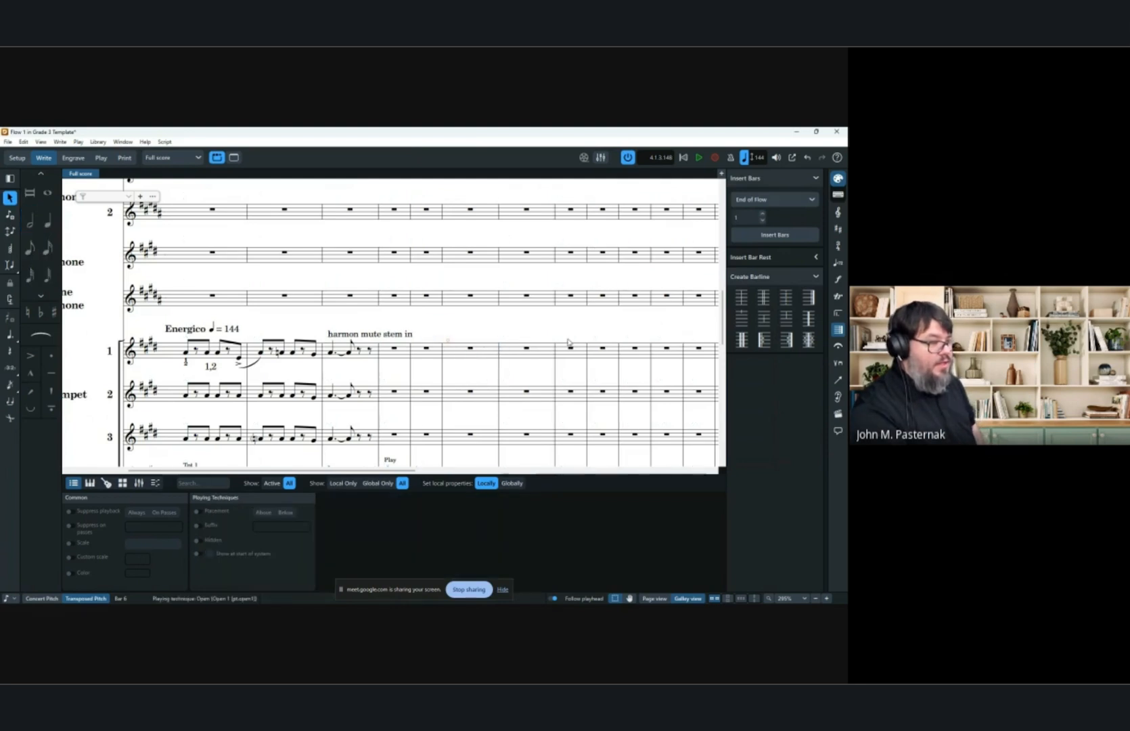
Try adding an open playing technique to the first trumpet's second rest in bar 6 through the popover, twice.
{"action": "left_click", "coordinate": [449, 342]}
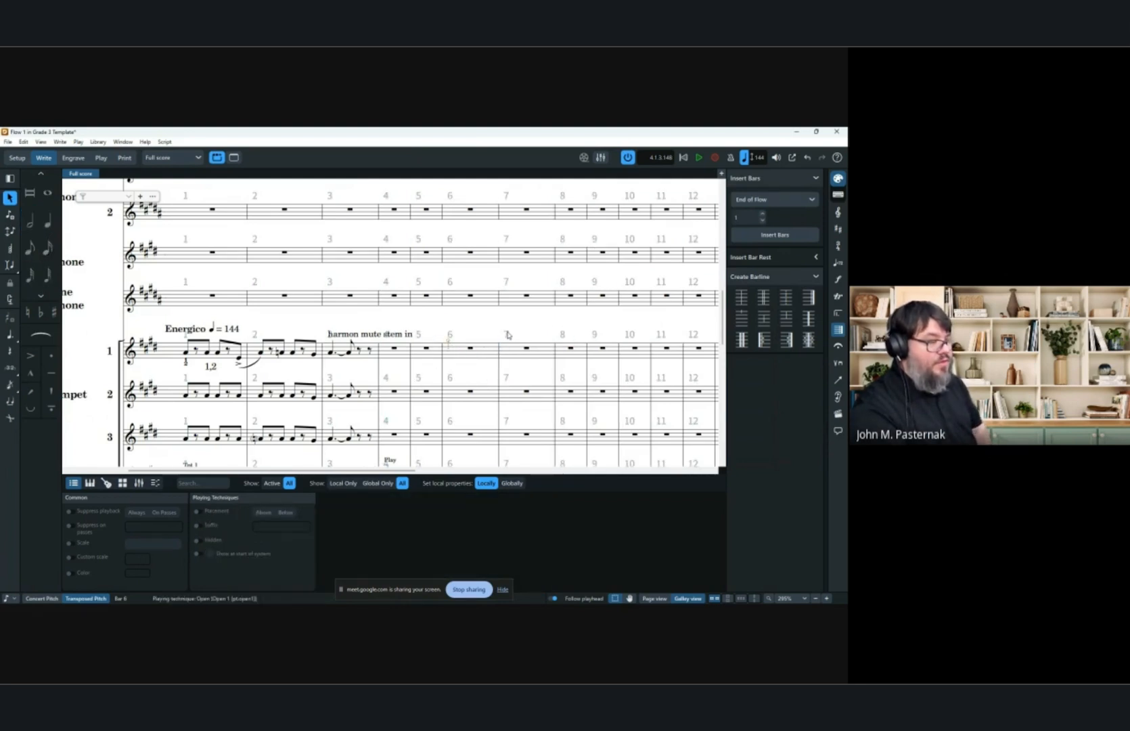
{"action": "left_click", "coordinate": [471, 349]}
{"action": "key", "text": "shift+p"}
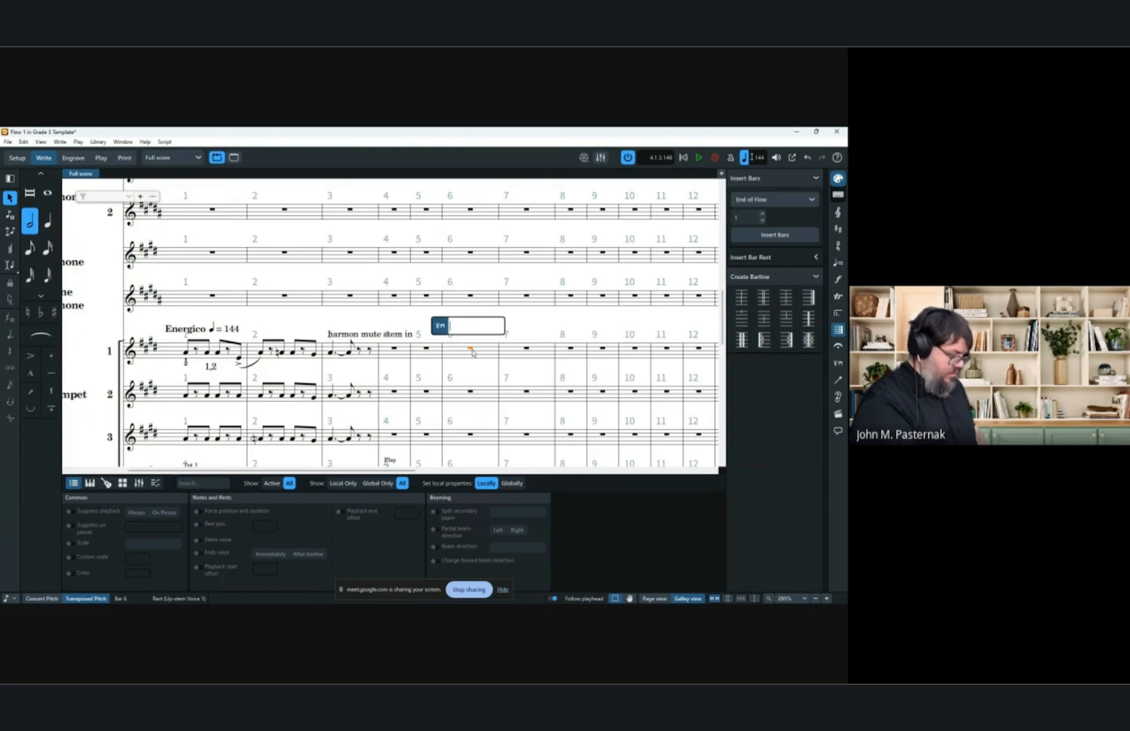
{"action": "type", "text": "open"}
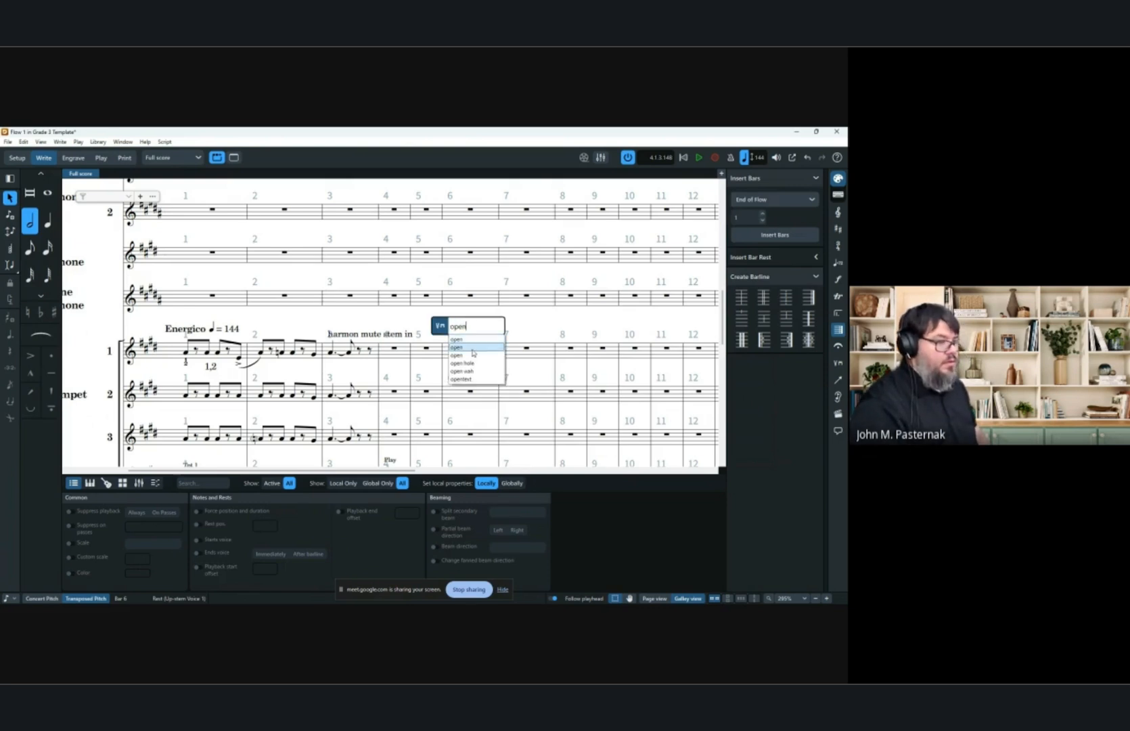
{"action": "key", "text": "Return"}
{"action": "left_click", "coordinate": [471, 350]}
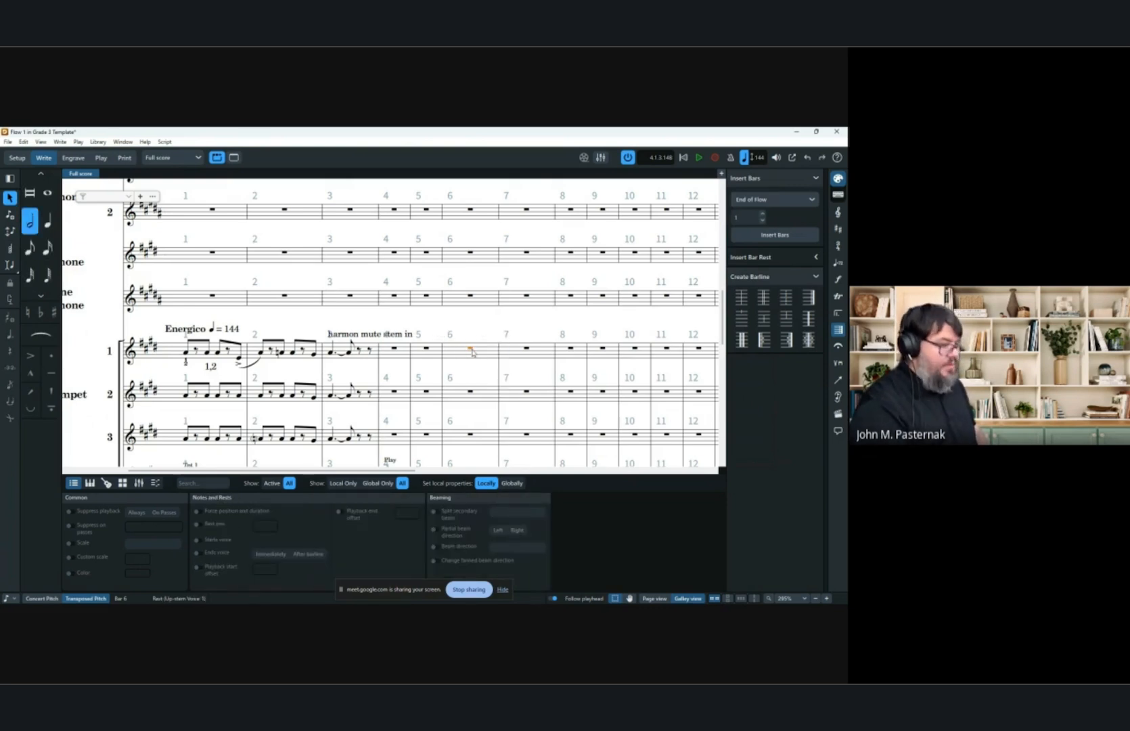
{"action": "key", "text": "shift+p"}
{"action": "type", "text": "open"}
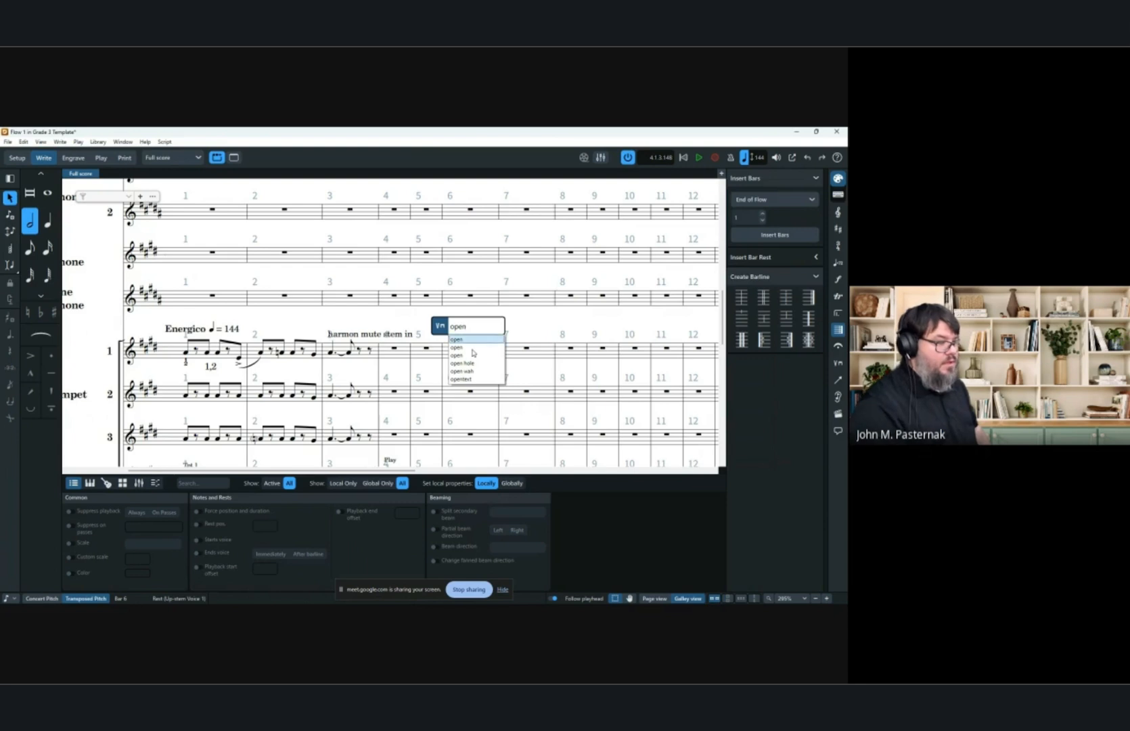
{"action": "key", "text": "Return"}
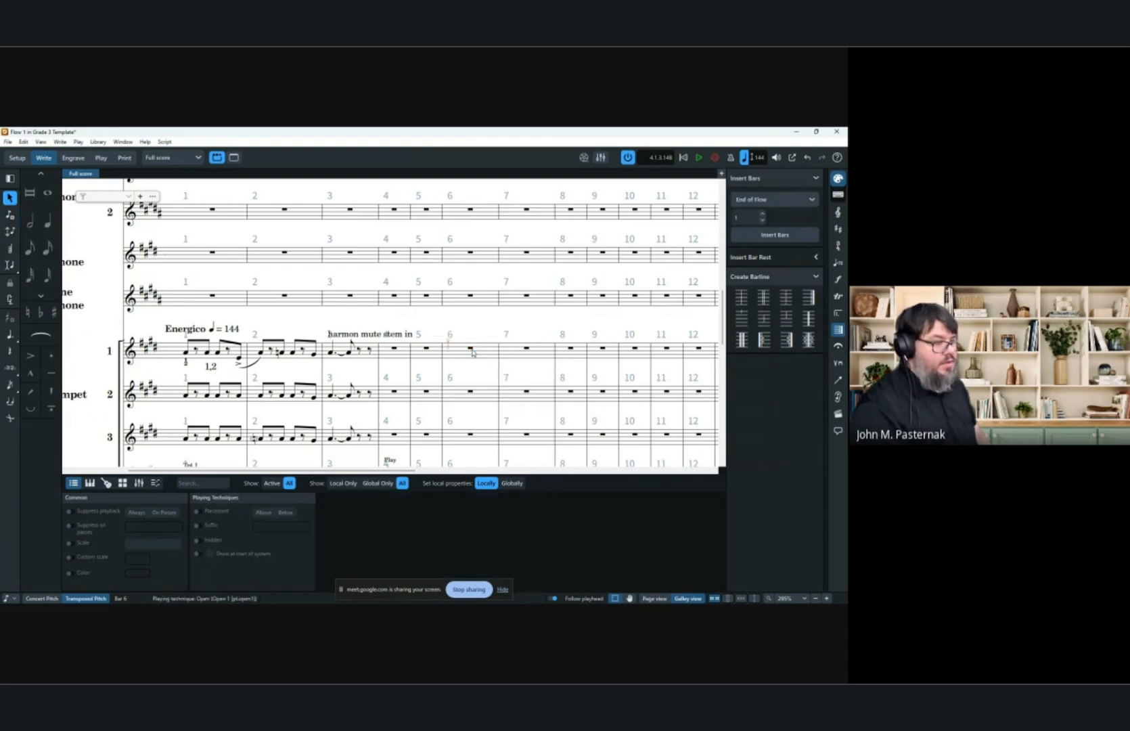
Delete the harmon mute stem in playing technique from the first trumpet in bar 3.
{"action": "left_click", "coordinate": [472, 350]}
{"action": "left_click", "coordinate": [374, 332]}
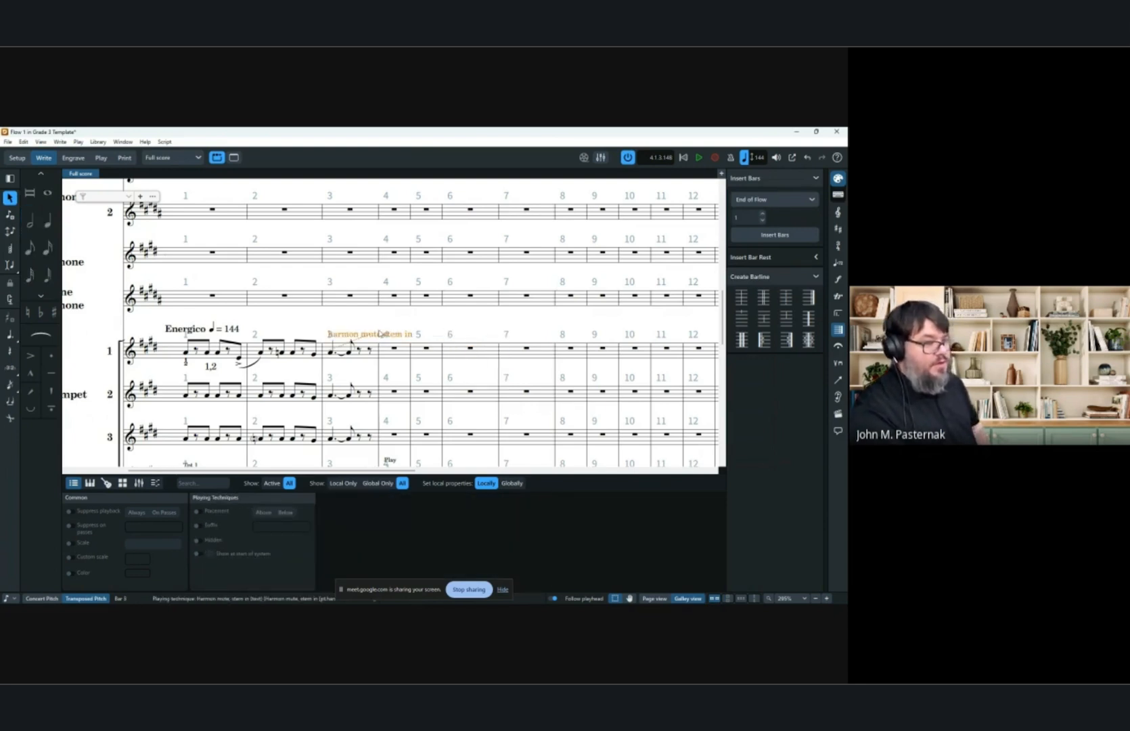
{"action": "key", "text": "Delete"}
Add the brass open playing technique to the first trumpet's bar 6 rest from the panel, then undo it.
{"action": "left_click", "coordinate": [472, 350]}
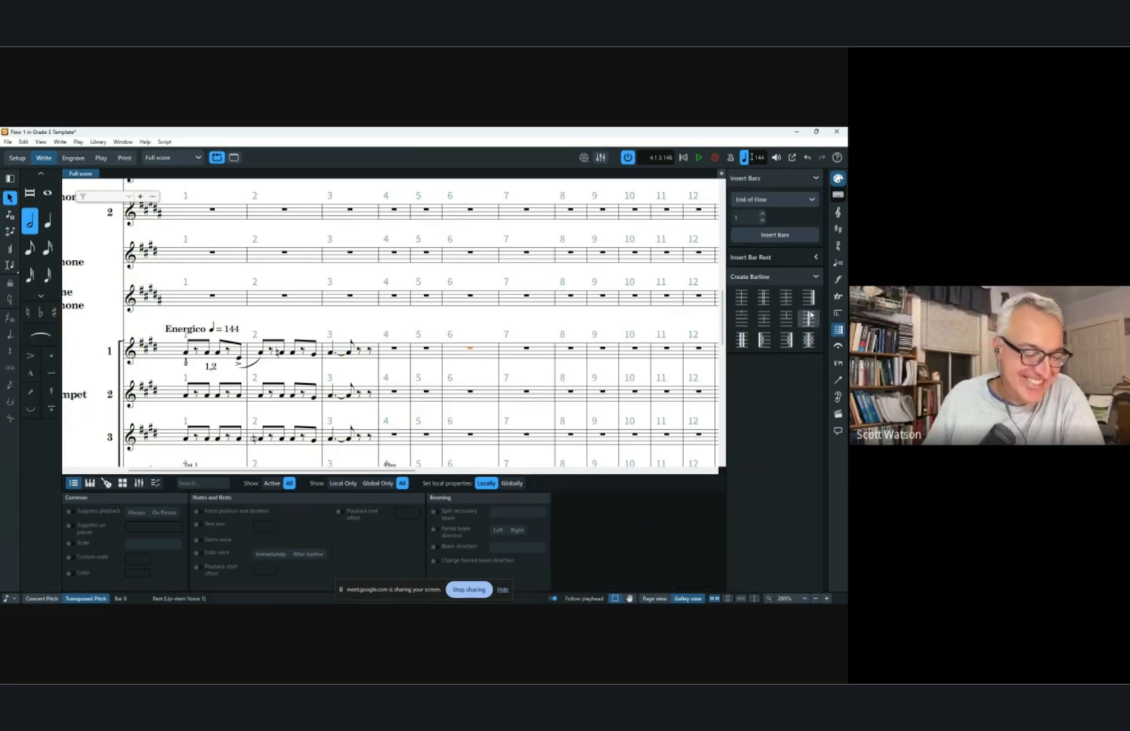
{"action": "left_click", "coordinate": [837, 347]}
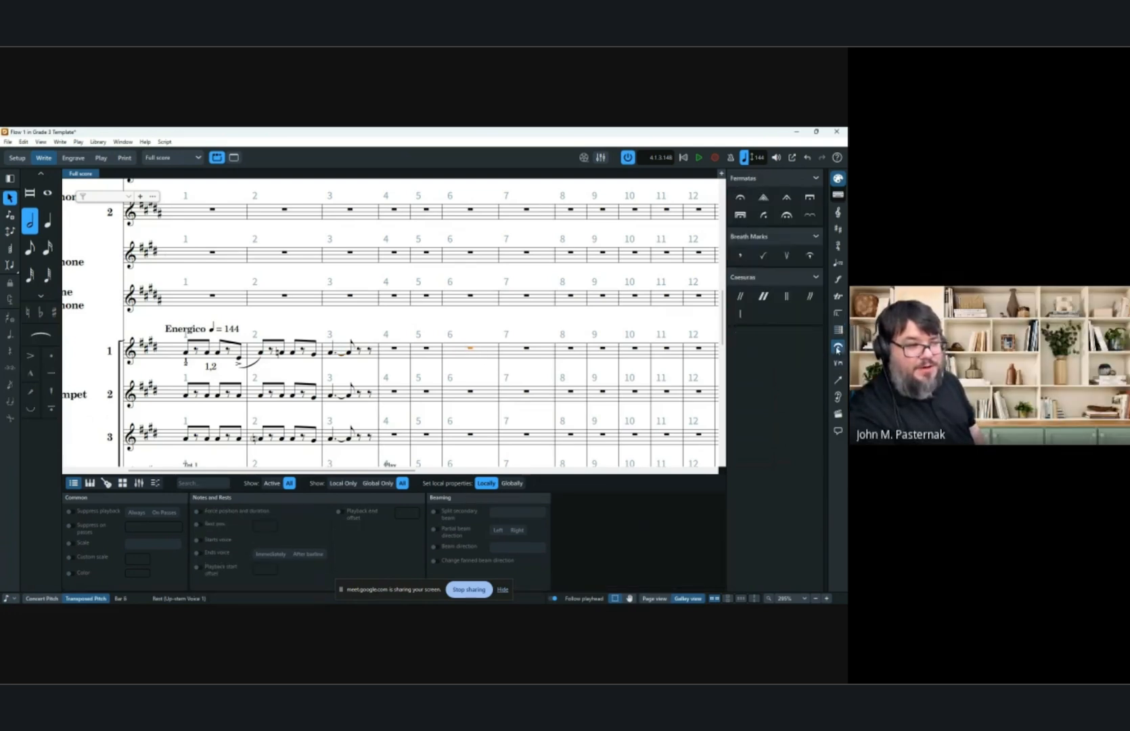
{"action": "left_click", "coordinate": [838, 364]}
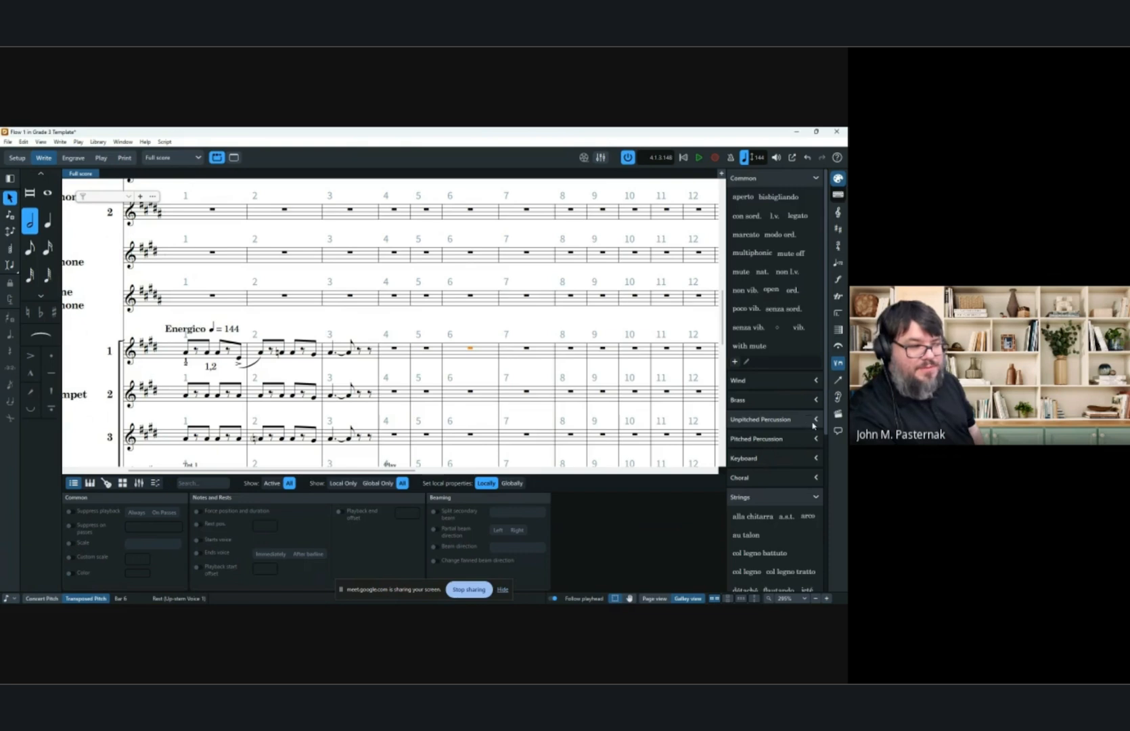
{"action": "left_click", "coordinate": [812, 400]}
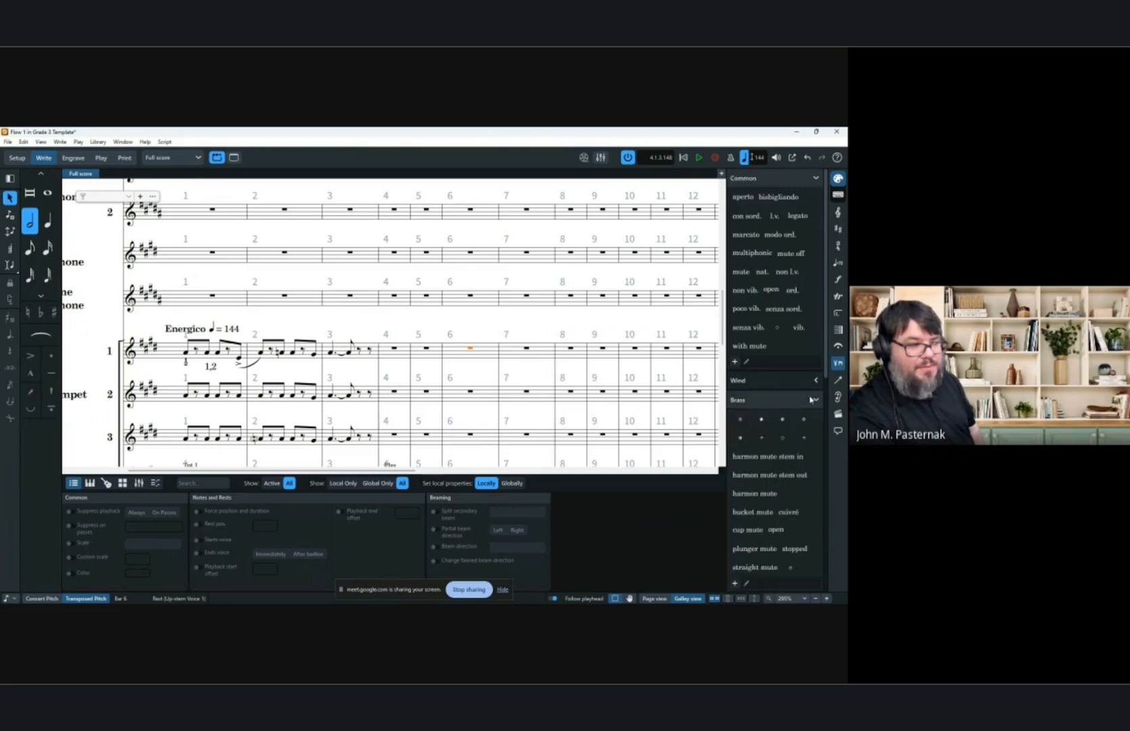
{"action": "left_click", "coordinate": [776, 530]}
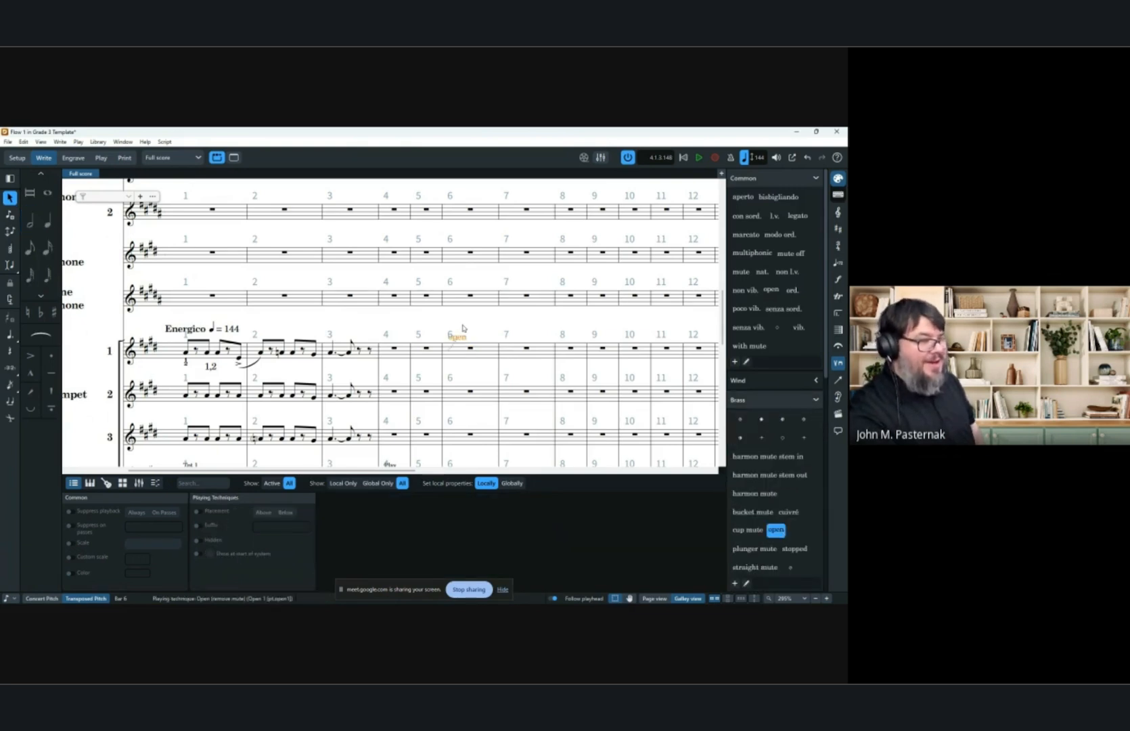
{"action": "key", "text": "ctrl+z"}
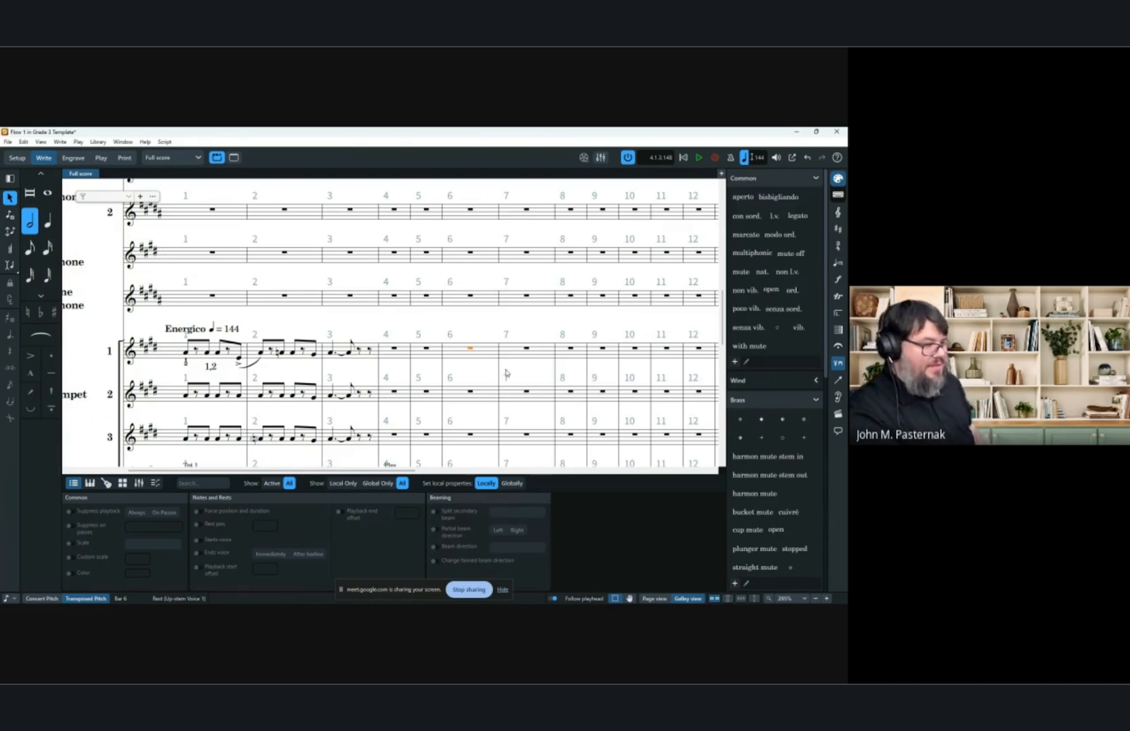
Add a final barline at the start of bar 16 across the full score.
{"action": "scroll", "coordinate": [506, 372], "scroll_direction": "right", "scroll_amount": 5}
{"action": "scroll", "coordinate": [457, 247], "scroll_direction": "down", "scroll_amount": 5}
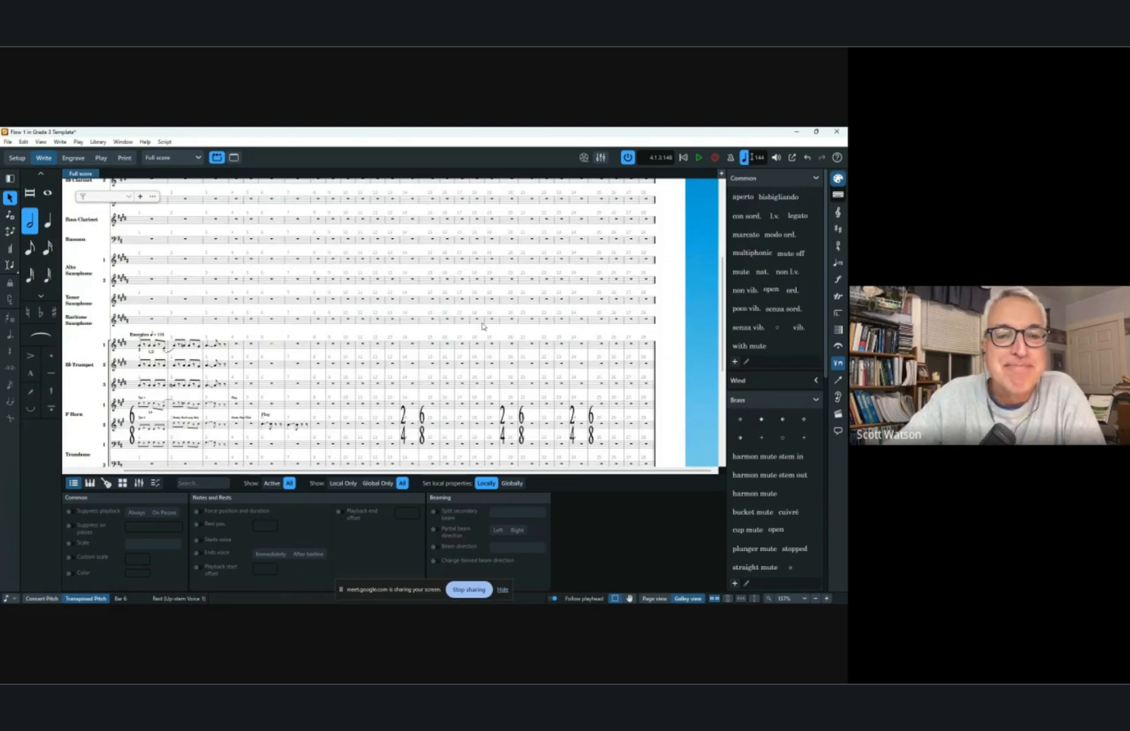
{"action": "scroll", "coordinate": [473, 339], "scroll_direction": "up", "scroll_amount": 5}
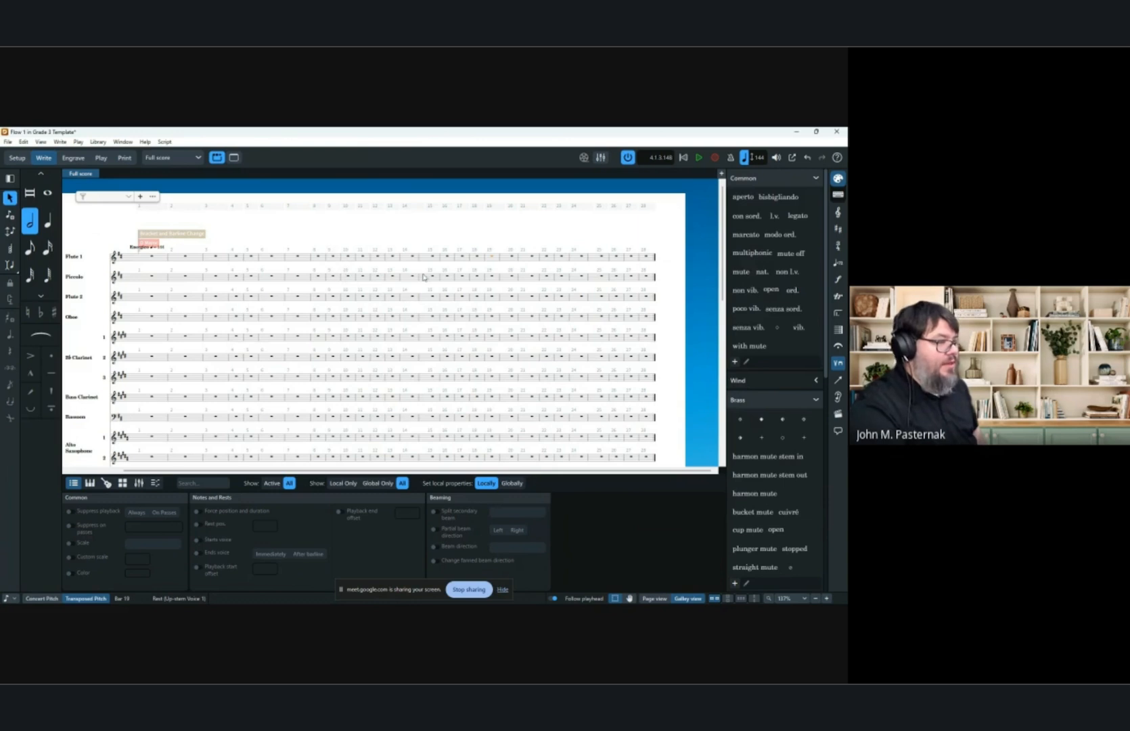
{"action": "scroll", "coordinate": [306, 322], "scroll_direction": "down", "scroll_amount": 5}
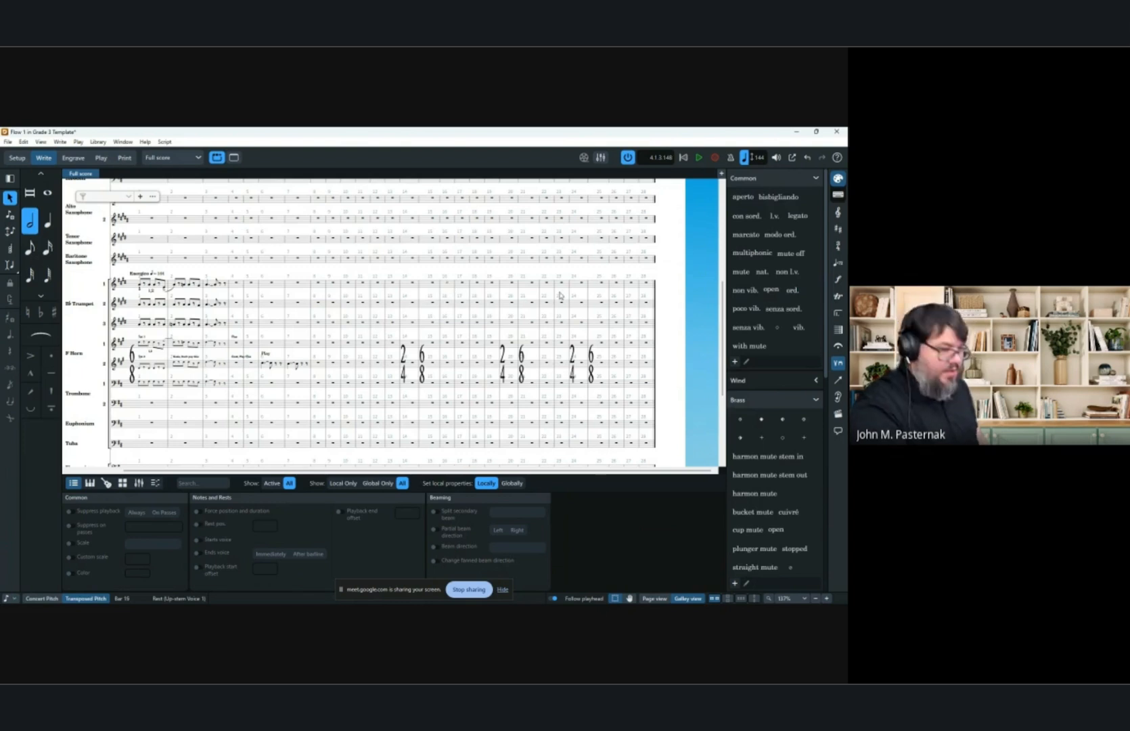
{"action": "left_click", "coordinate": [838, 330]}
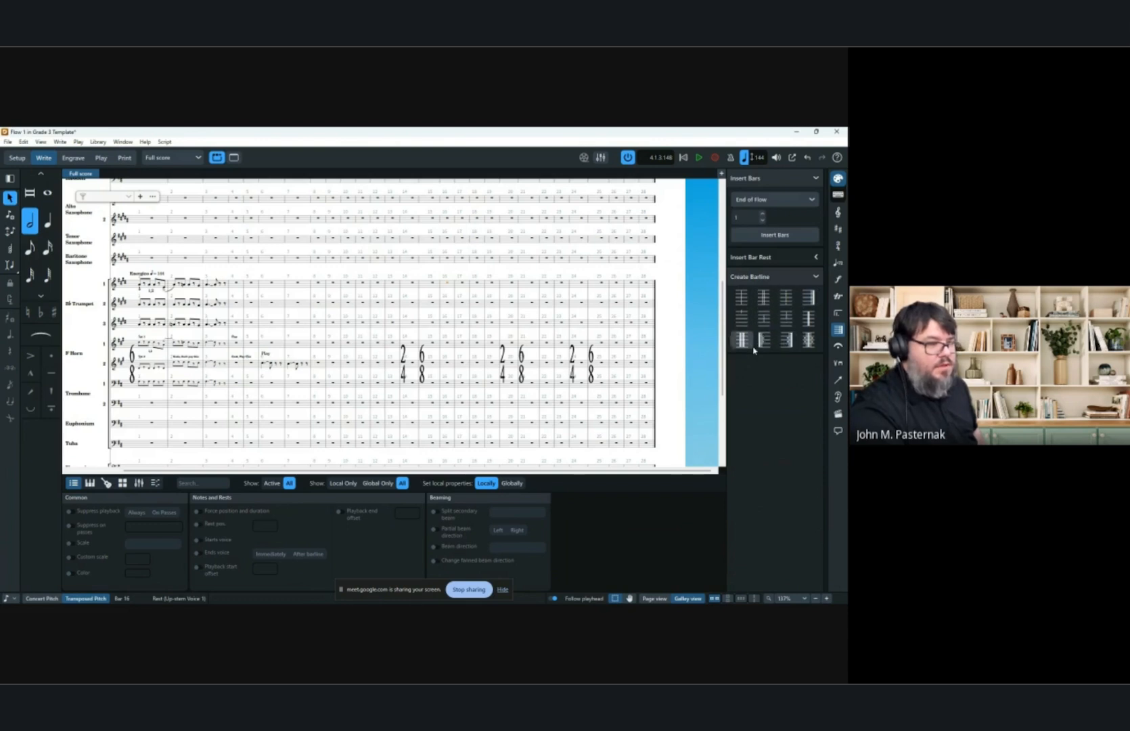
{"action": "left_click", "coordinate": [808, 297]}
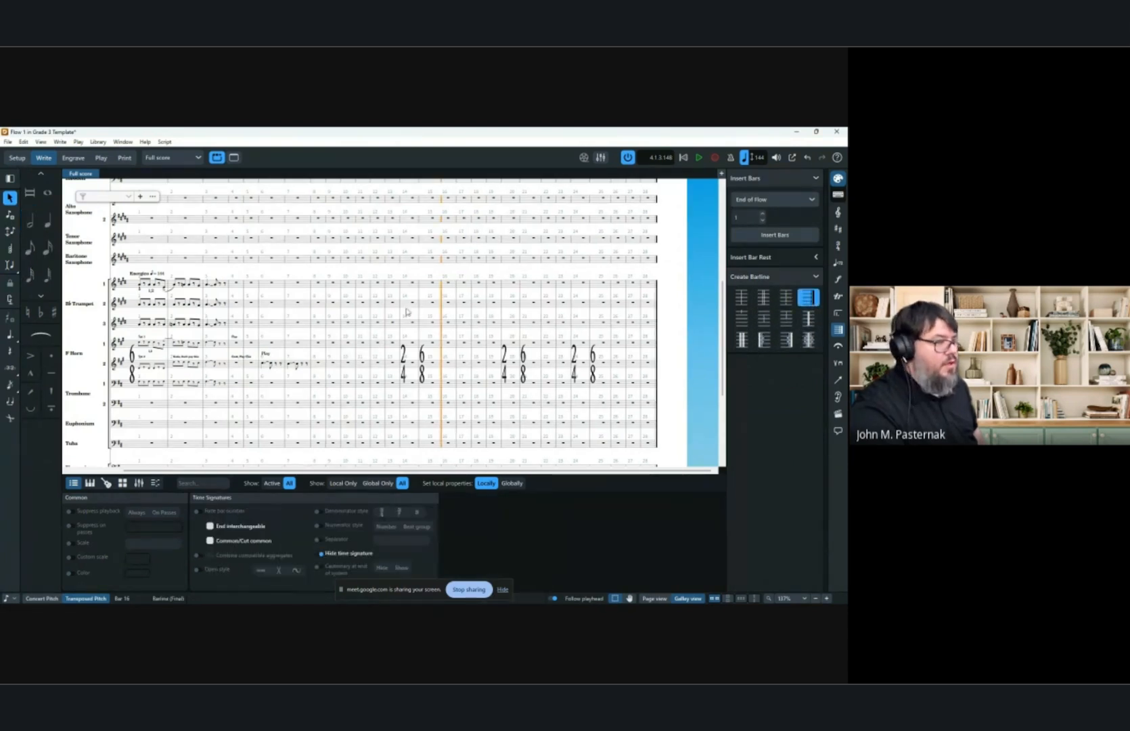
{"action": "left_click", "coordinate": [433, 285]}
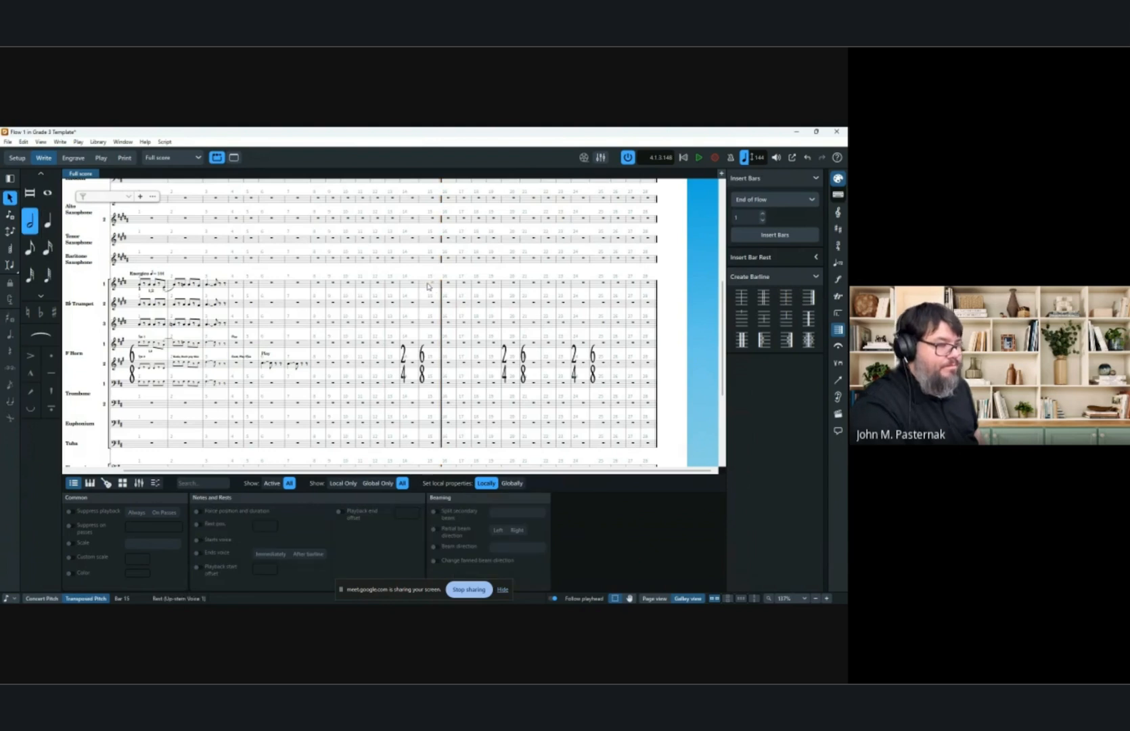
Add a Fine marking at the final barline before bar 16.
{"action": "left_click", "coordinate": [838, 364]}
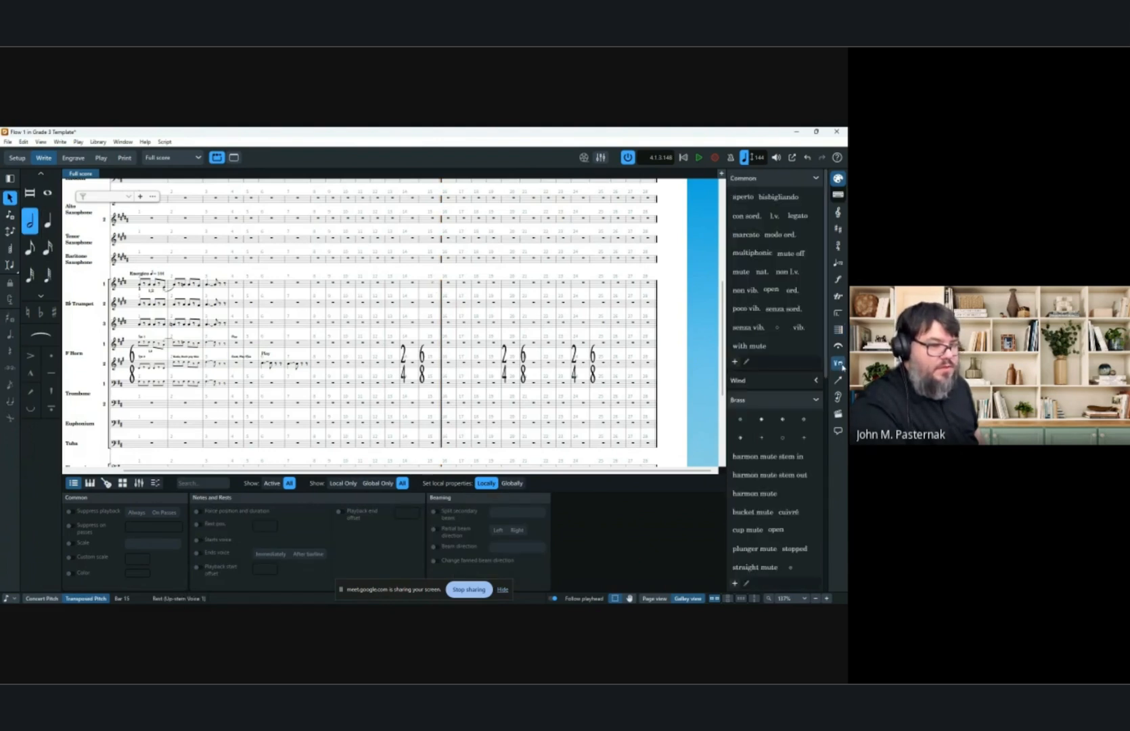
{"action": "left_click", "coordinate": [843, 316]}
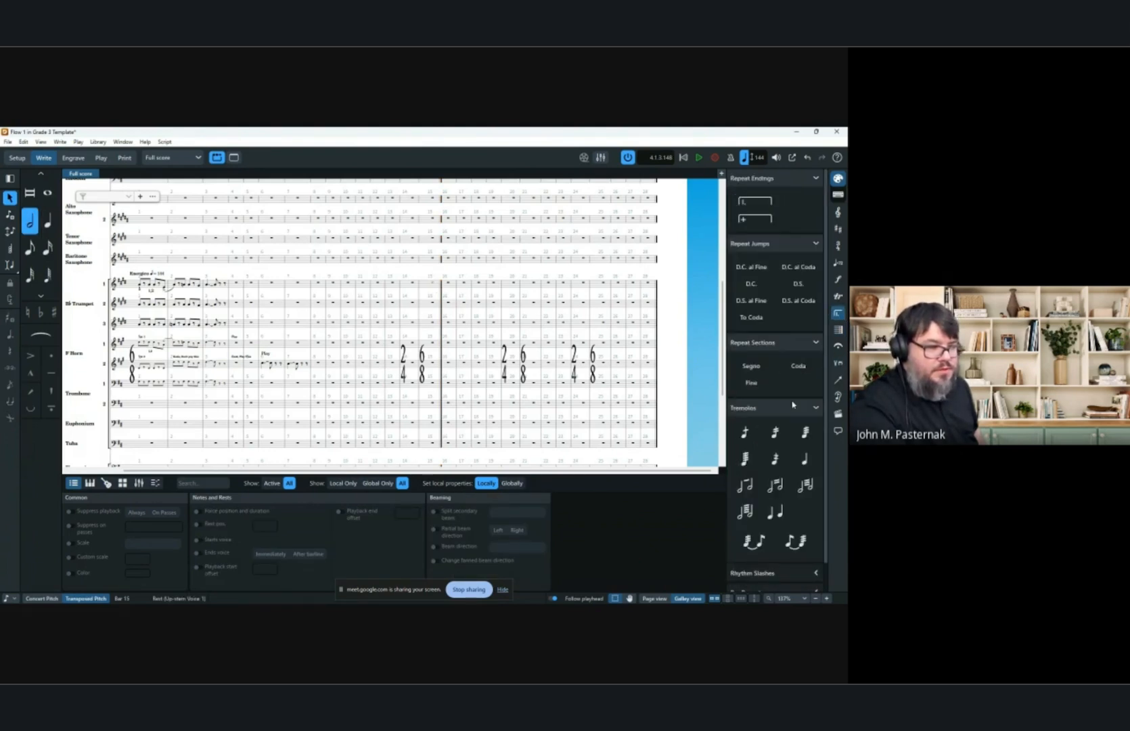
{"action": "left_click", "coordinate": [752, 383]}
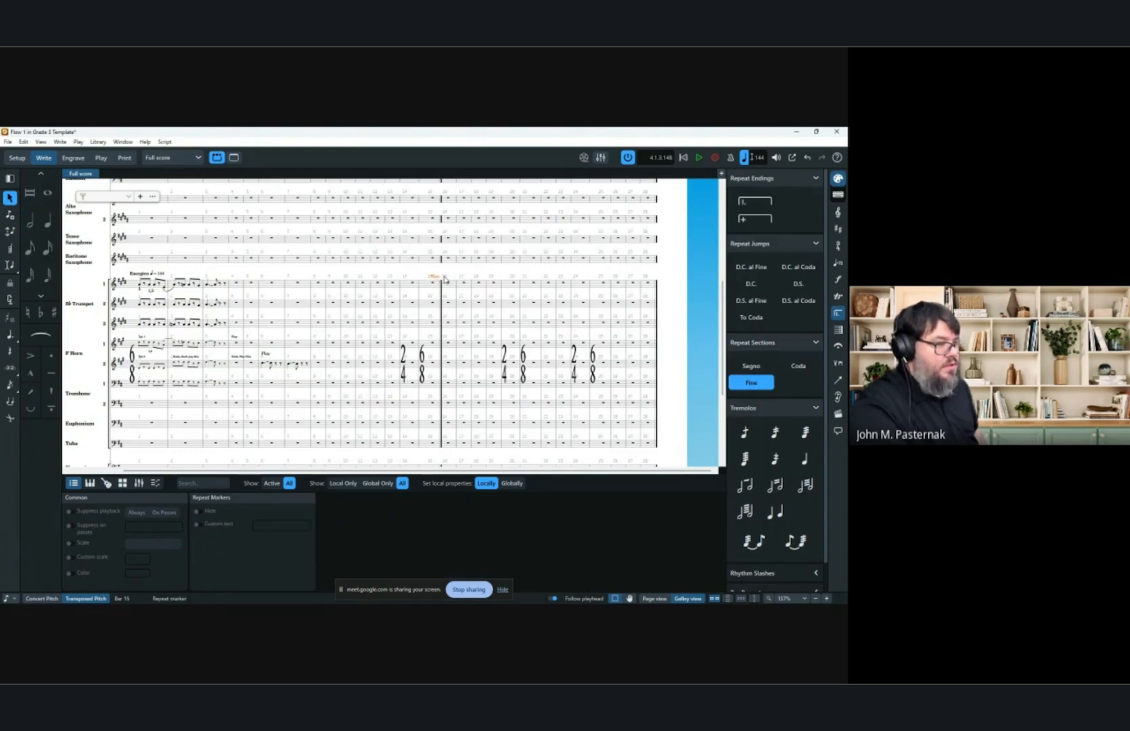
{"action": "left_click", "coordinate": [404, 275]}
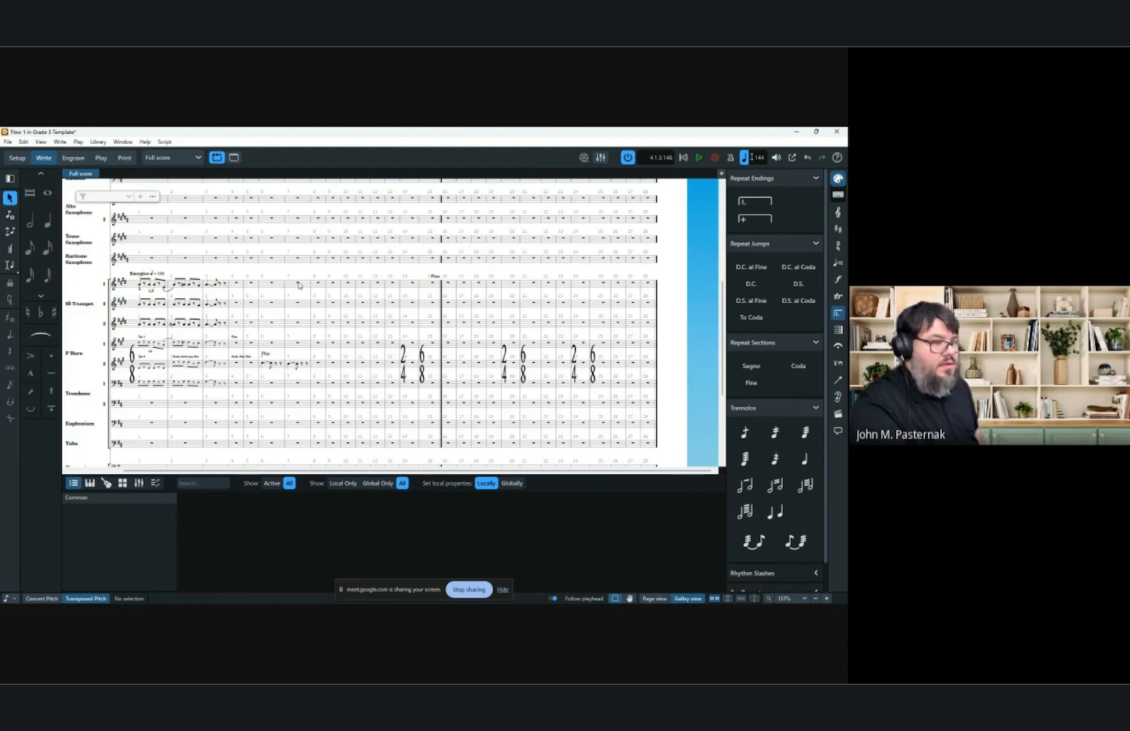
Add a D.C. al Fine repeat jump at bar 5 and move it to the end of bar 28.
{"action": "left_click", "coordinate": [253, 285]}
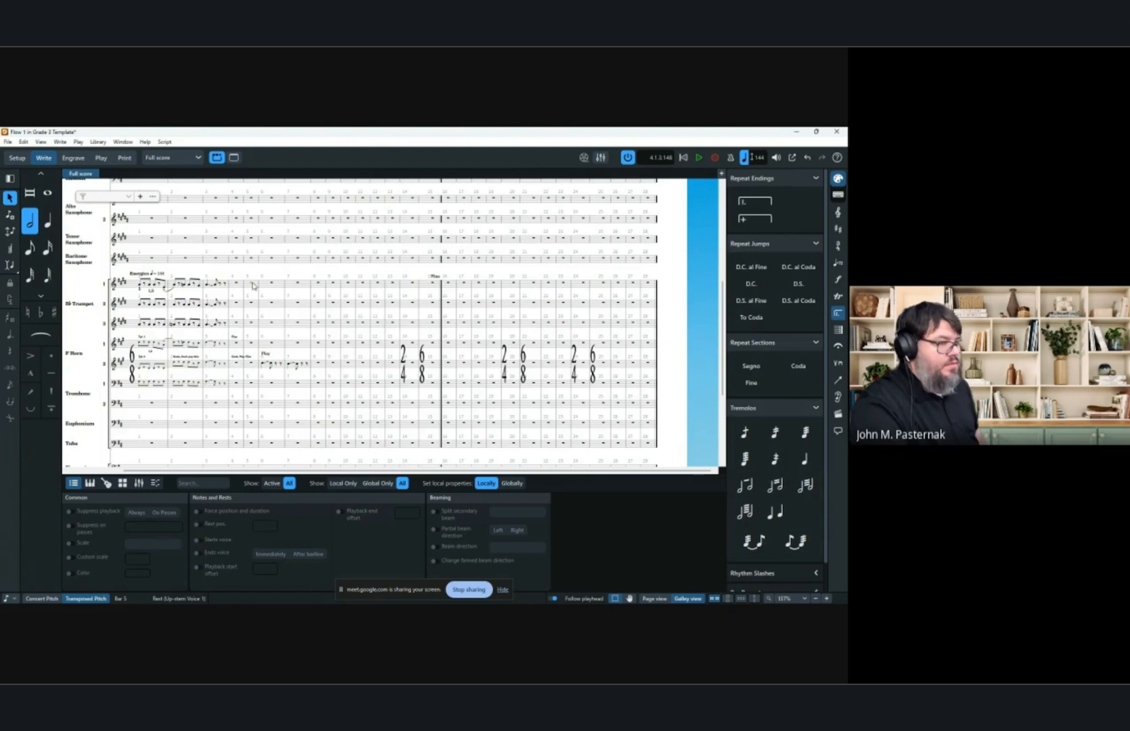
{"action": "left_click", "coordinate": [751, 266]}
{"action": "left_click", "coordinate": [750, 301]}
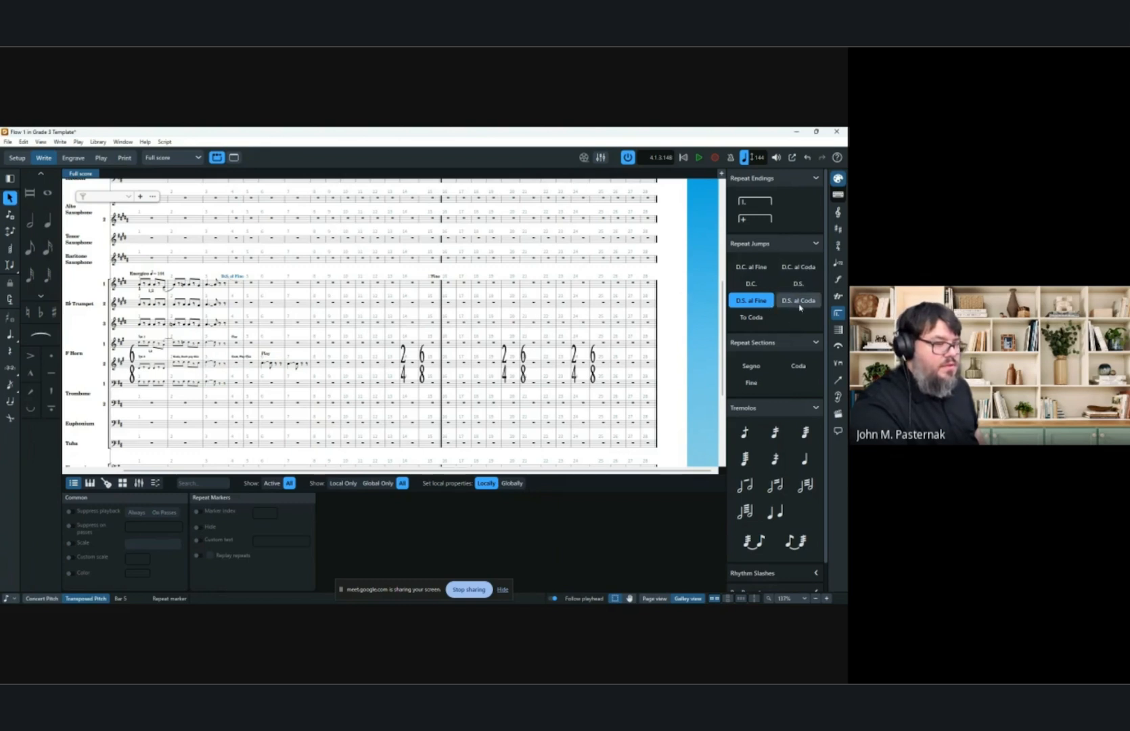
{"action": "left_click", "coordinate": [752, 268]}
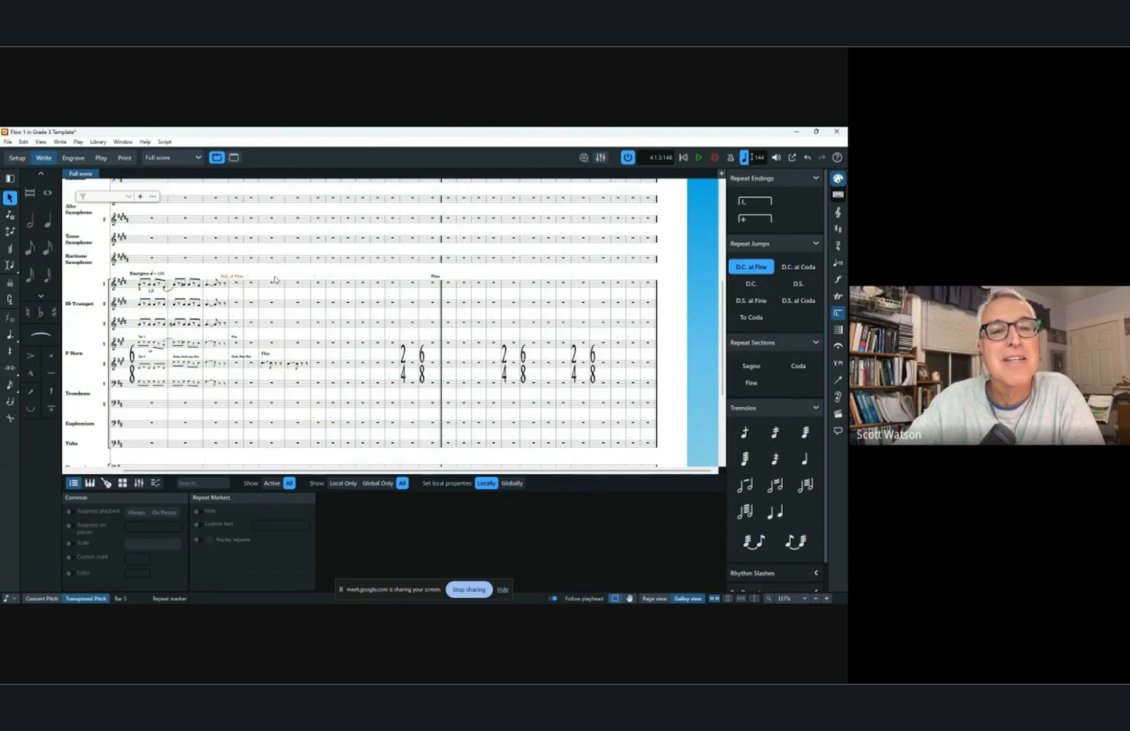
{"action": "left_click_drag", "start_coordinate": [275, 279], "coordinate": [655, 283]}
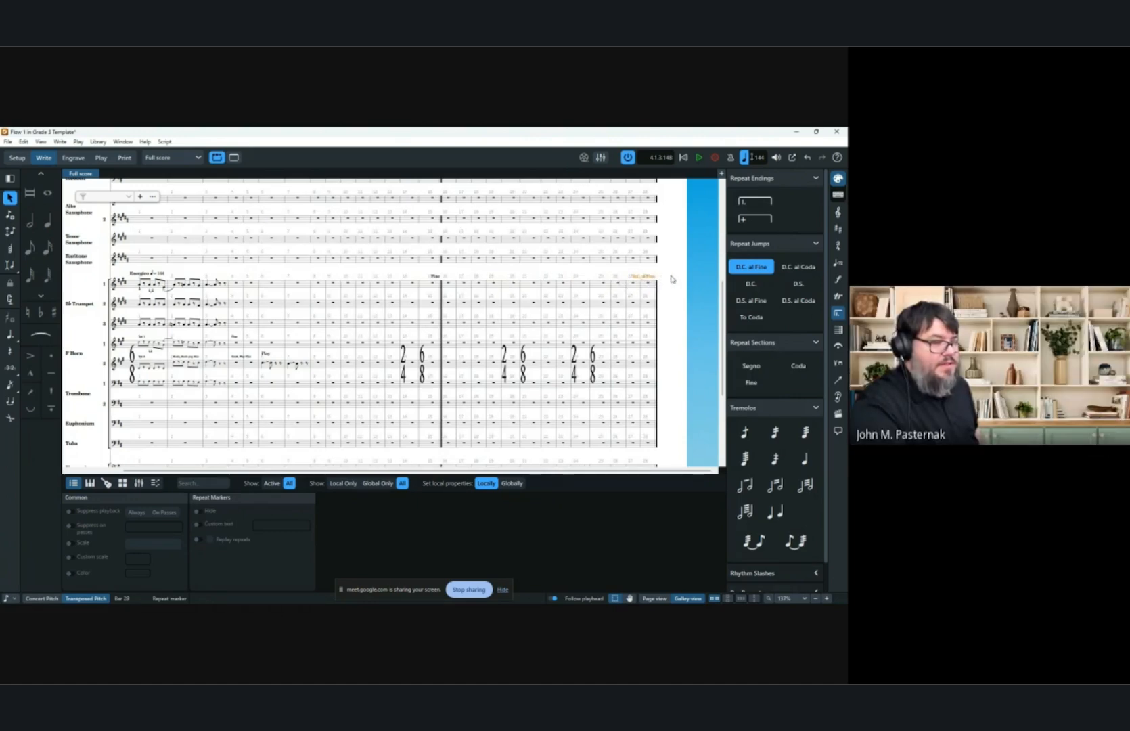
Change the bar 28 repeat jump to D.S. al Fine and nudge it to the end of the bar.
{"action": "left_click", "coordinate": [672, 279]}
{"action": "key", "text": "z"}
{"action": "key", "text": "z"}
{"action": "left_click_drag", "start_coordinate": [615, 301], "coordinate": [311, 292]}
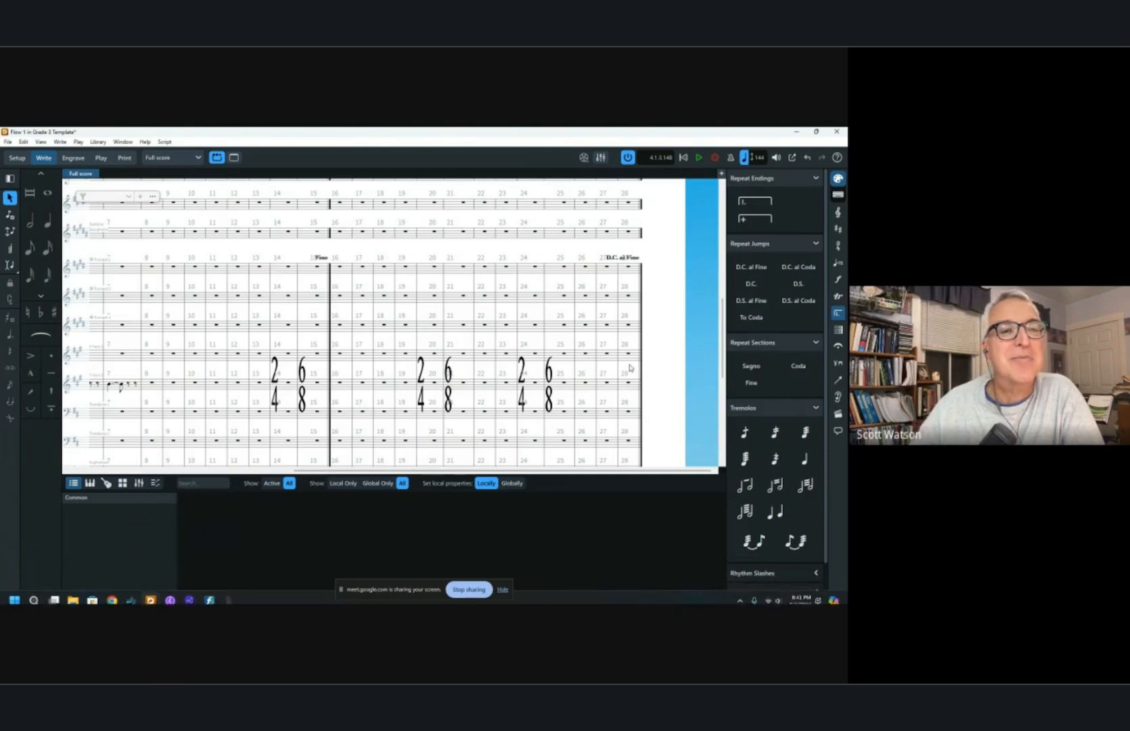
{"action": "left_click_drag", "start_coordinate": [298, 276], "coordinate": [348, 274]}
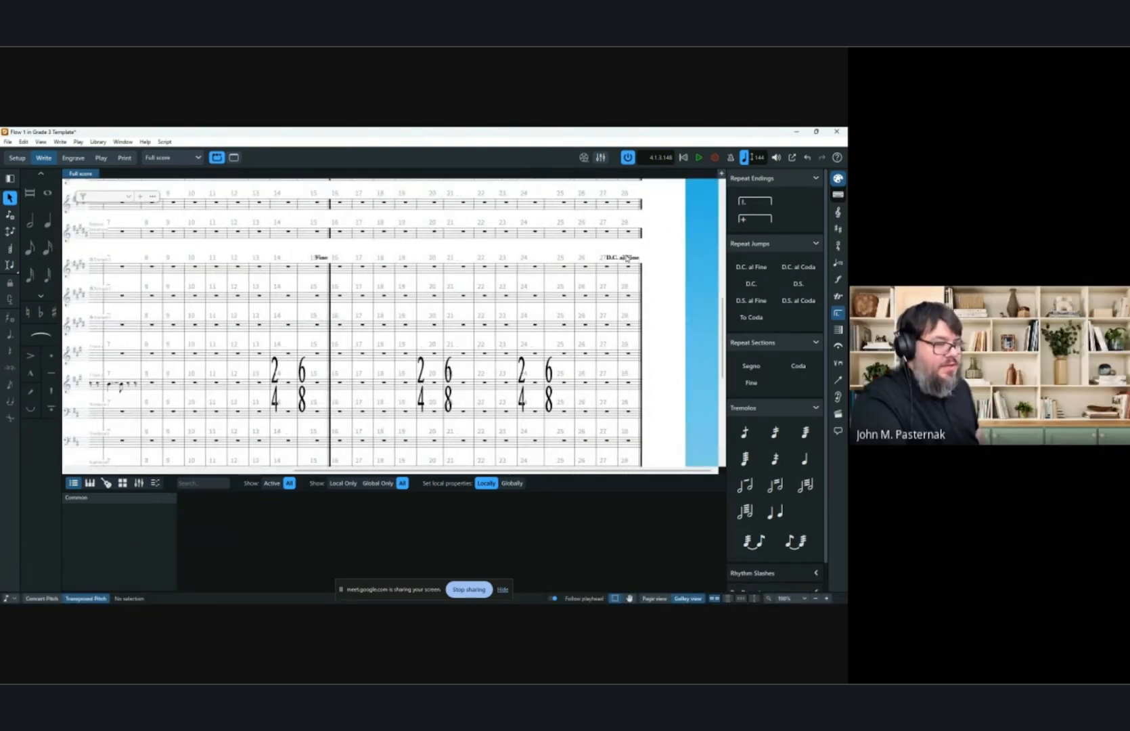
{"action": "left_click", "coordinate": [626, 258]}
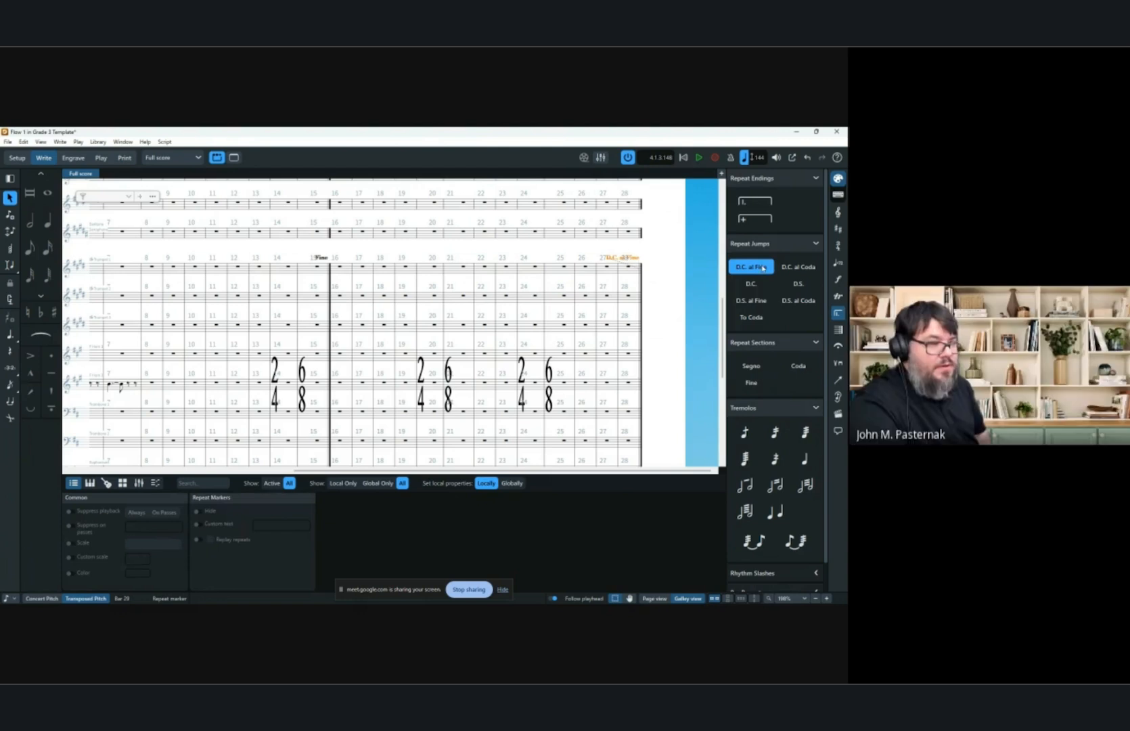
{"action": "left_click", "coordinate": [751, 300]}
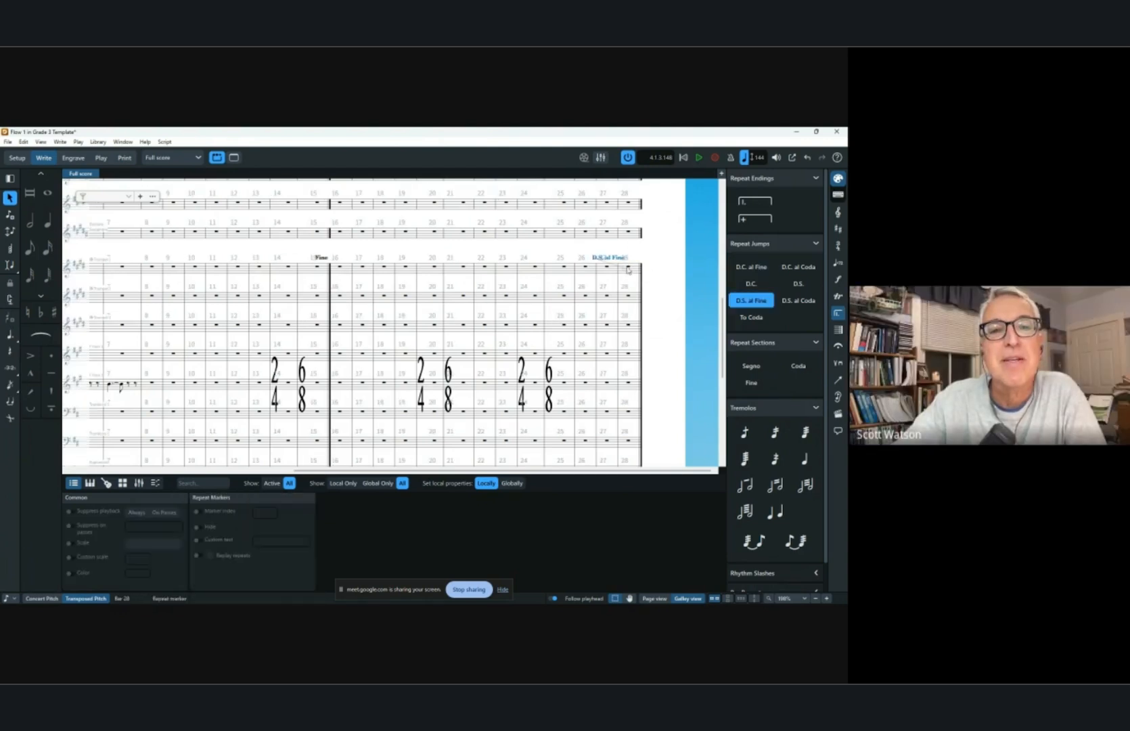
{"action": "left_click_drag", "start_coordinate": [619, 258], "coordinate": [641, 261]}
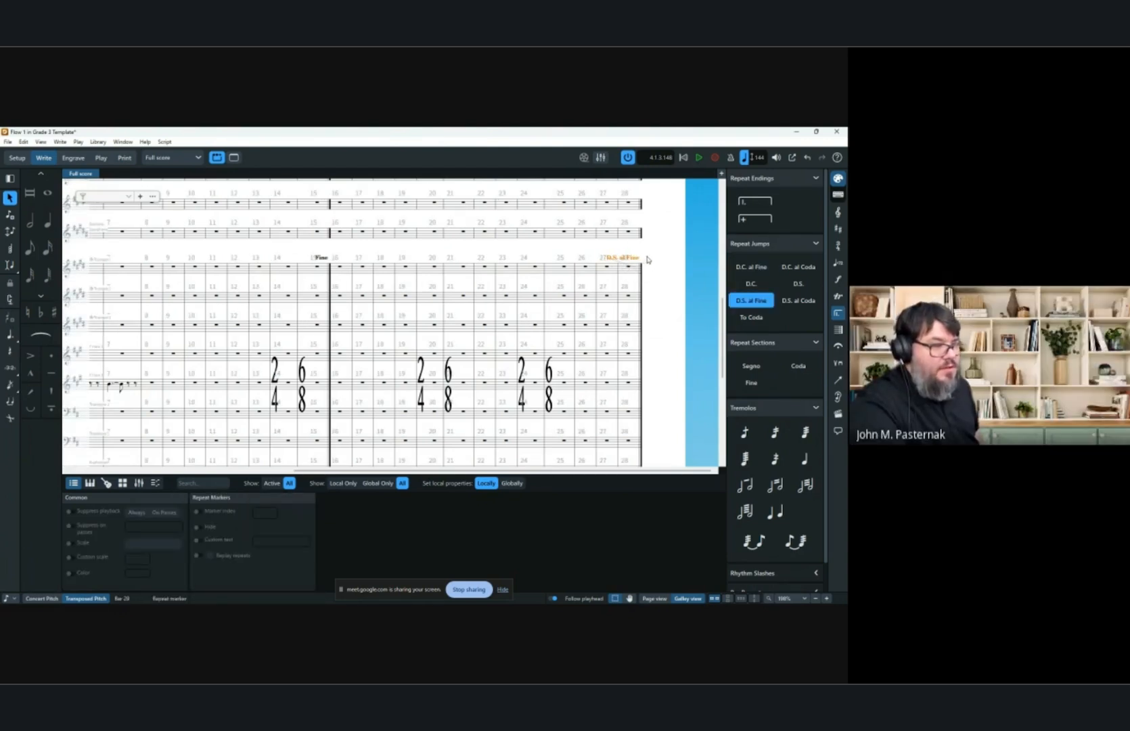
Add a segno at the start of bar 6.
{"action": "scroll", "coordinate": [524, 279], "scroll_direction": "left", "scroll_amount": 10}
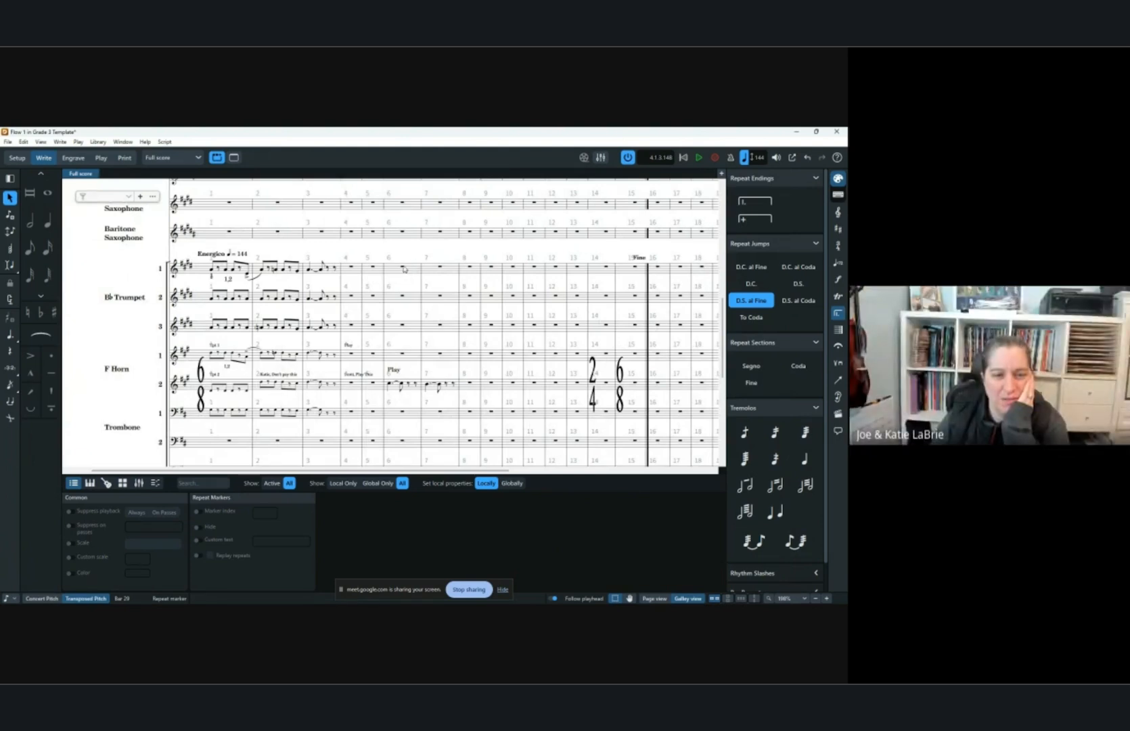
{"action": "left_click", "coordinate": [403, 267]}
{"action": "left_click", "coordinate": [745, 368]}
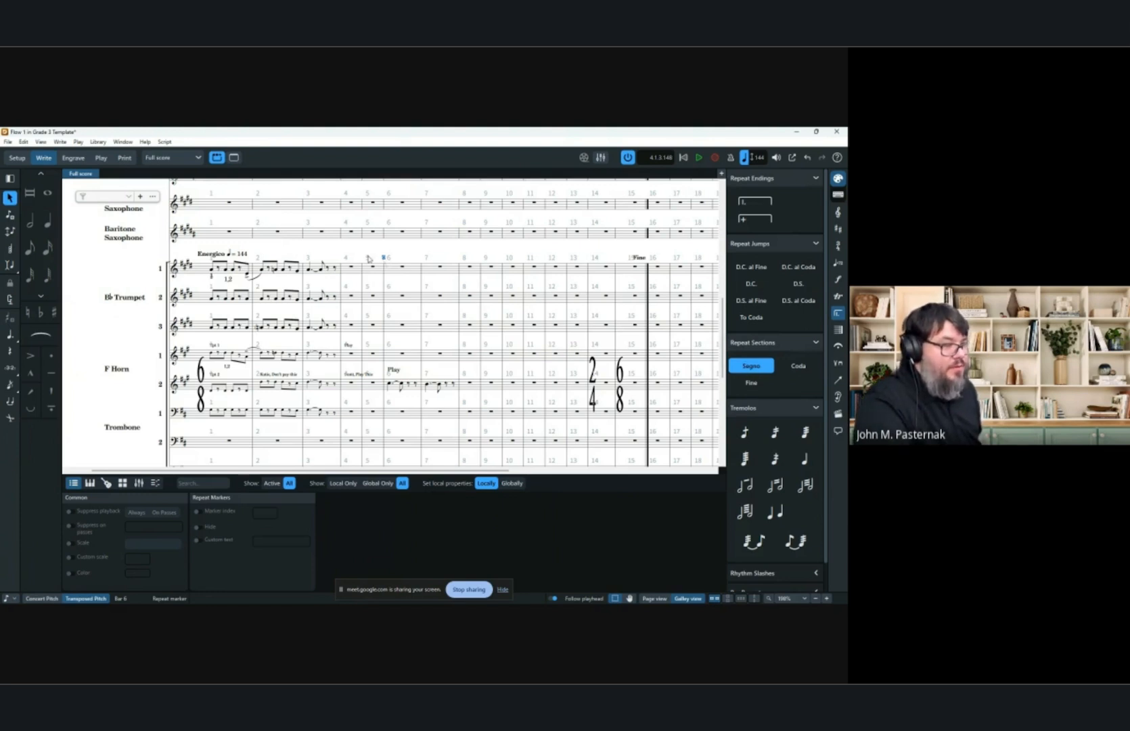
{"action": "scroll", "coordinate": [798, 390], "scroll_direction": "down", "scroll_amount": 1}
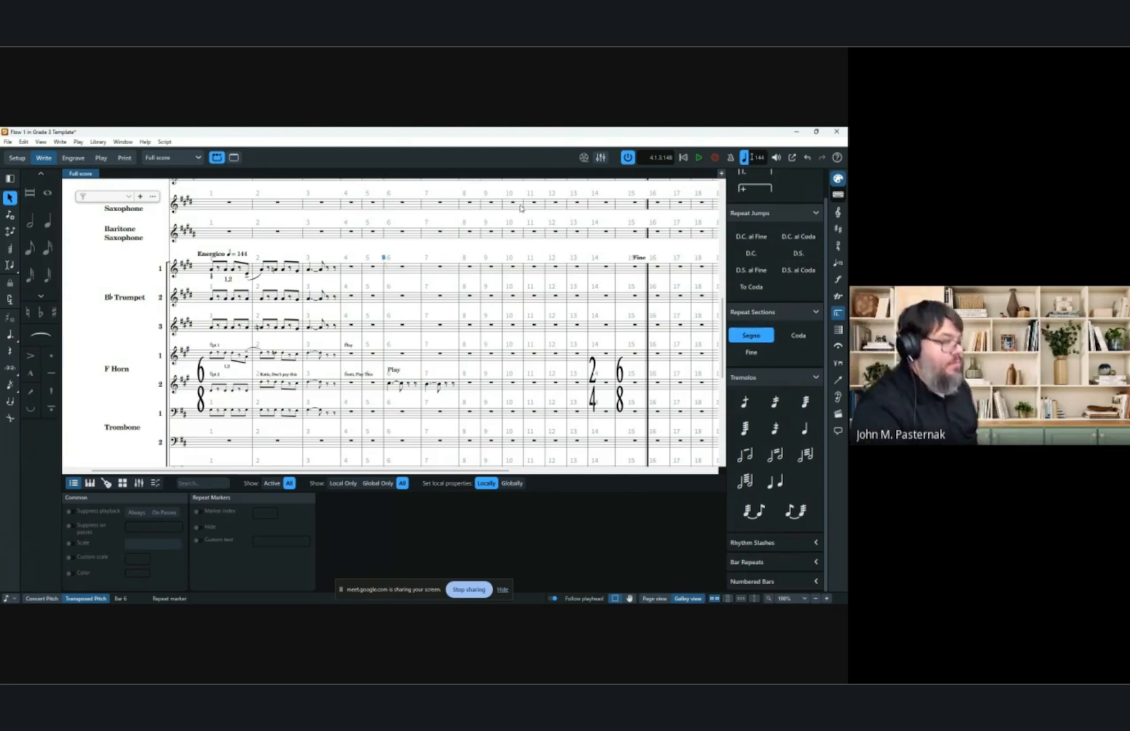
Repeat the trumpet 1 bar 2 rhythm repeatedly to fill the following bars through bar 28.
{"action": "left_click", "coordinate": [479, 256]}
{"action": "scroll", "coordinate": [489, 230], "scroll_direction": "right", "scroll_amount": 3}
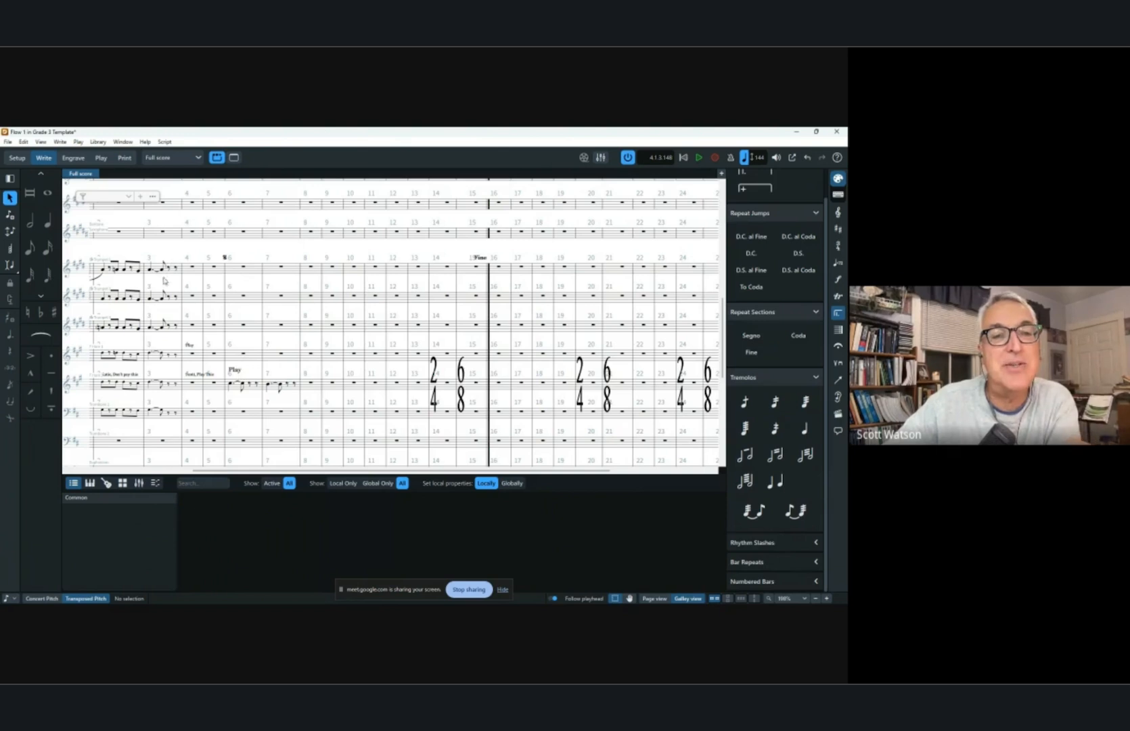
{"action": "left_click", "coordinate": [134, 271]}
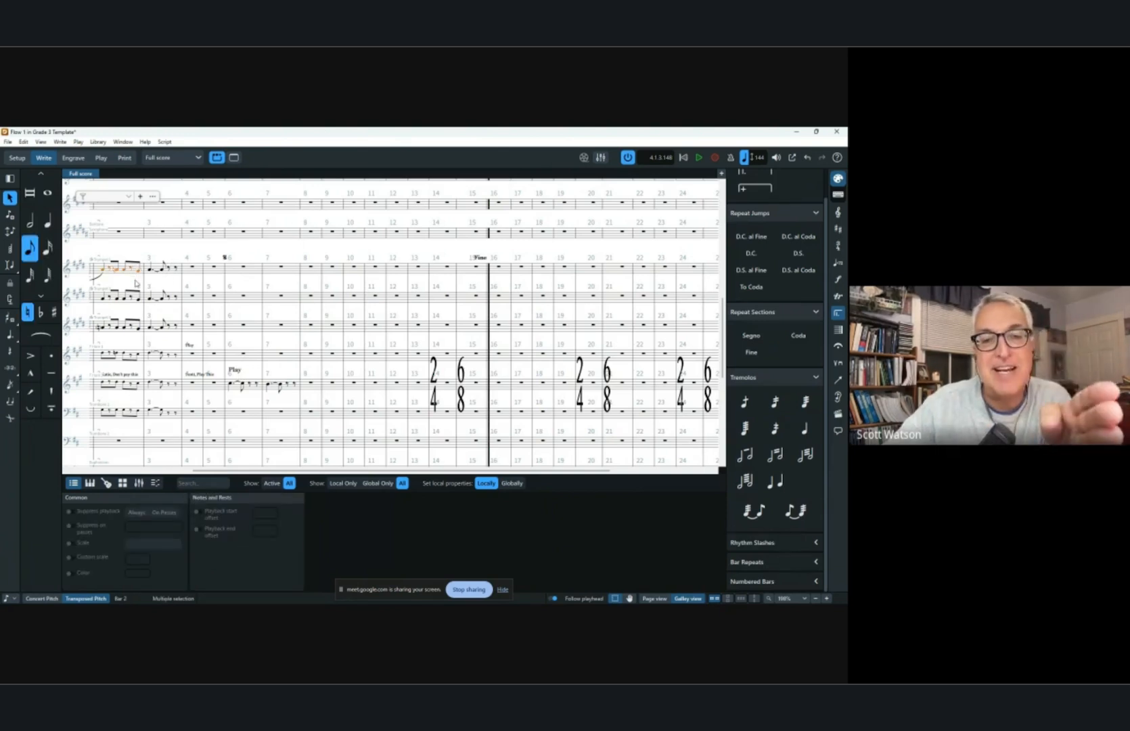
{"action": "key", "text": "r"}
{"action": "key", "text": "r"}
{"action": "key", "text": "r"}
{"action": "key", "text": "r"}
{"action": "key", "text": "r"}
{"action": "key", "text": "r"}
{"action": "key", "text": "r"}
{"action": "key", "text": "r"}
{"action": "key", "text": "r"}
{"action": "key", "text": "r"}
{"action": "key", "text": "r"}
{"action": "key", "text": "r"}
{"action": "key", "text": "r"}
{"action": "key", "text": "r"}
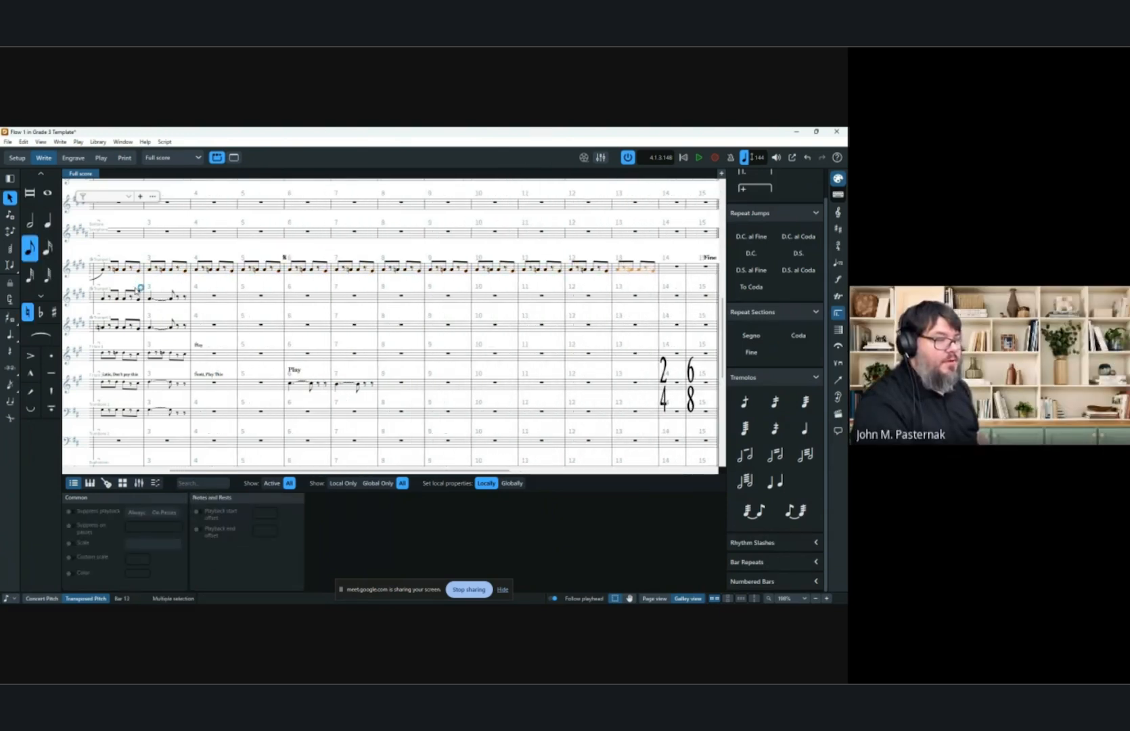
{"action": "key", "text": "r"}
{"action": "key", "text": "r"}
{"action": "key", "text": "r"}
{"action": "key", "text": "r"}
{"action": "key", "text": "r"}
{"action": "key", "text": "r"}
{"action": "key", "text": "r"}
{"action": "key", "text": "r"}
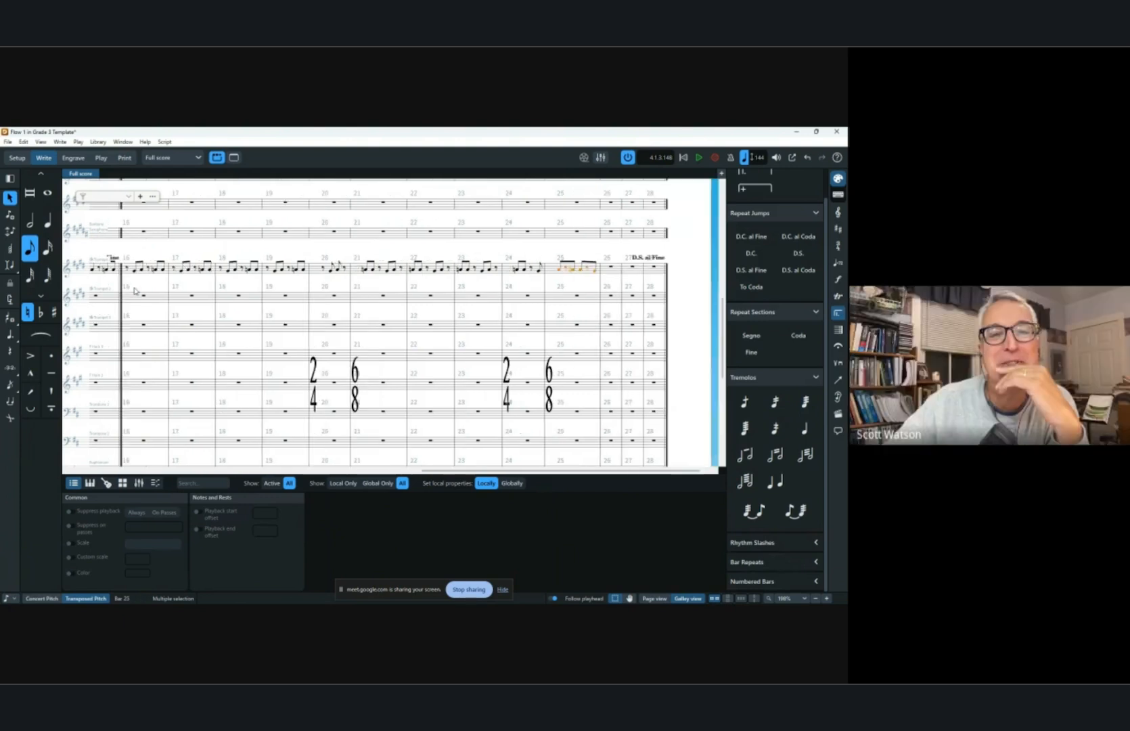
{"action": "key", "text": "r"}
{"action": "key", "text": "r"}
{"action": "key", "text": "r"}
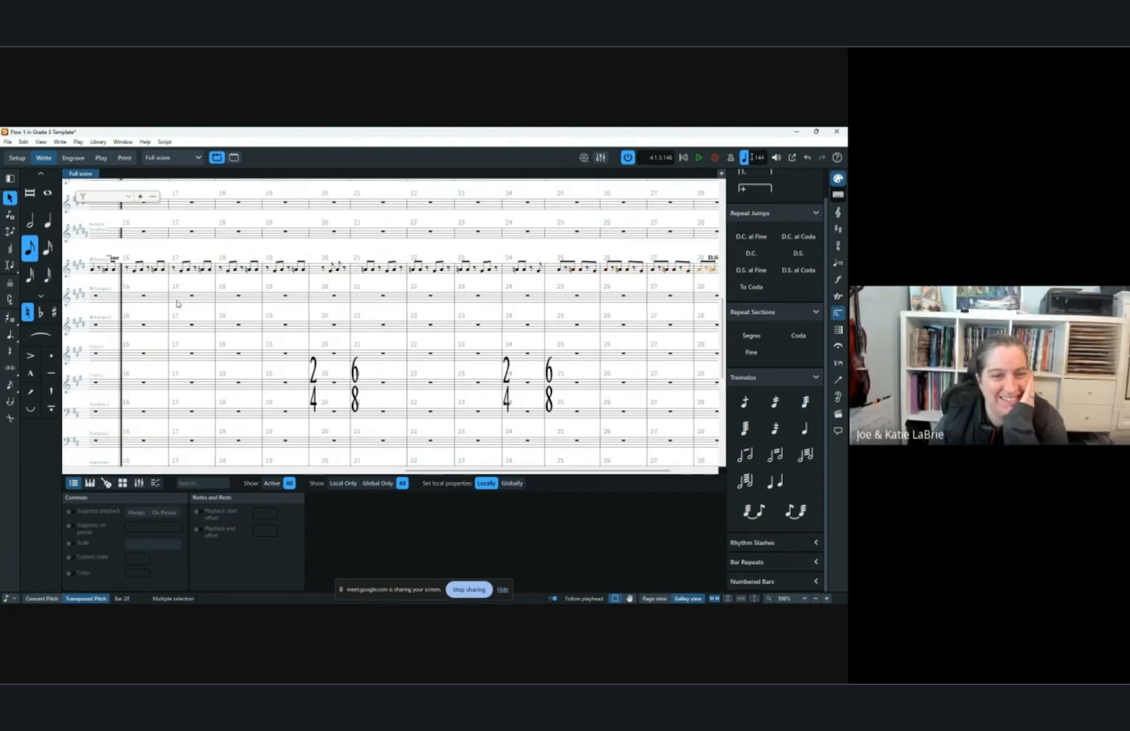
Play back the score from bar 1 to hear the added repeat markers.
{"action": "scroll", "coordinate": [272, 258], "scroll_direction": "left", "scroll_amount": 10}
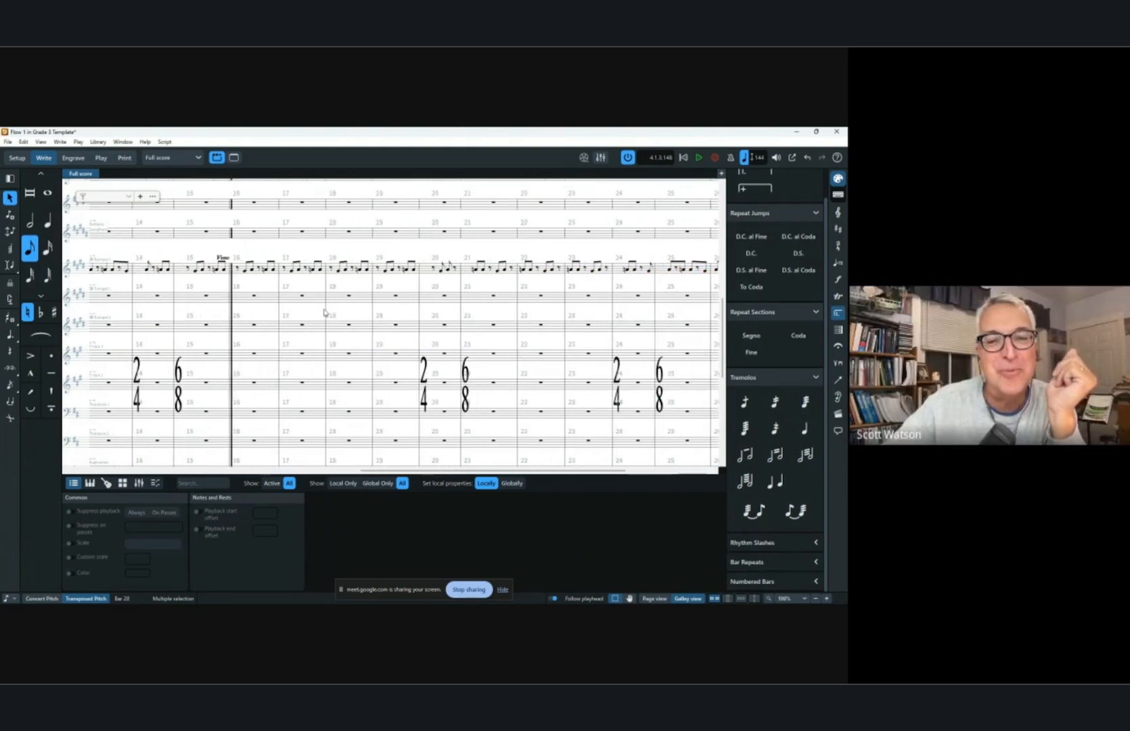
{"action": "scroll", "coordinate": [272, 258], "scroll_direction": "left", "scroll_amount": 4}
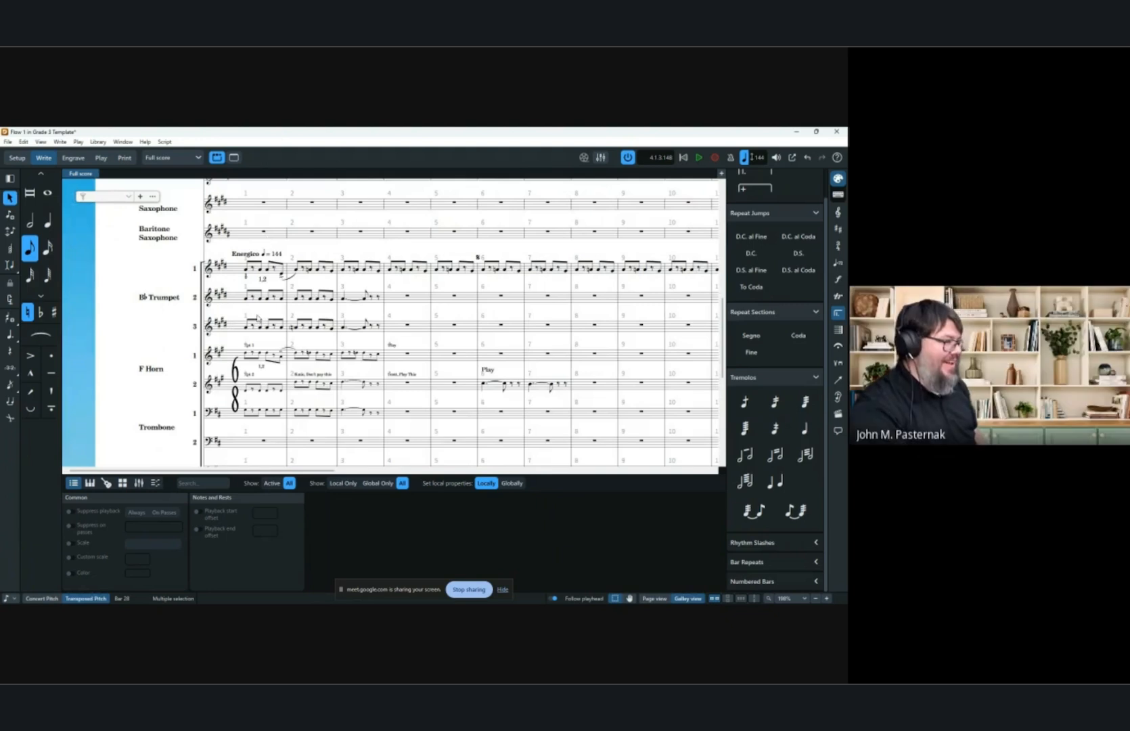
{"action": "left_click", "coordinate": [263, 232]}
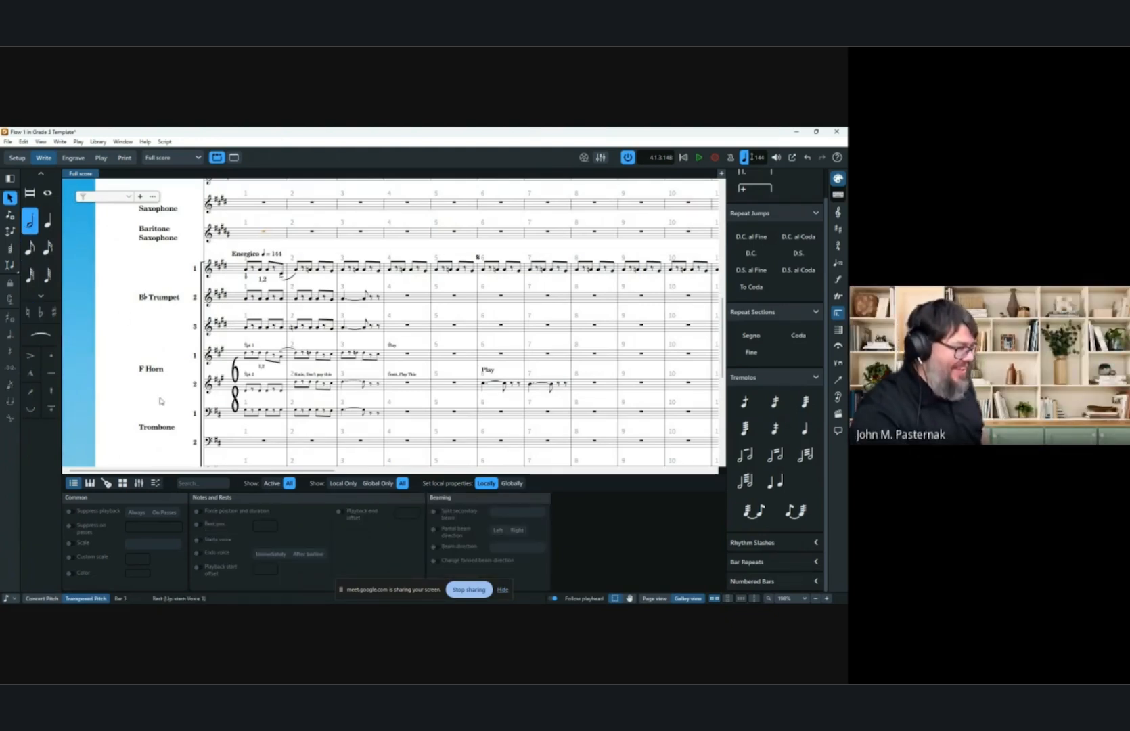
{"action": "key", "text": "space"}
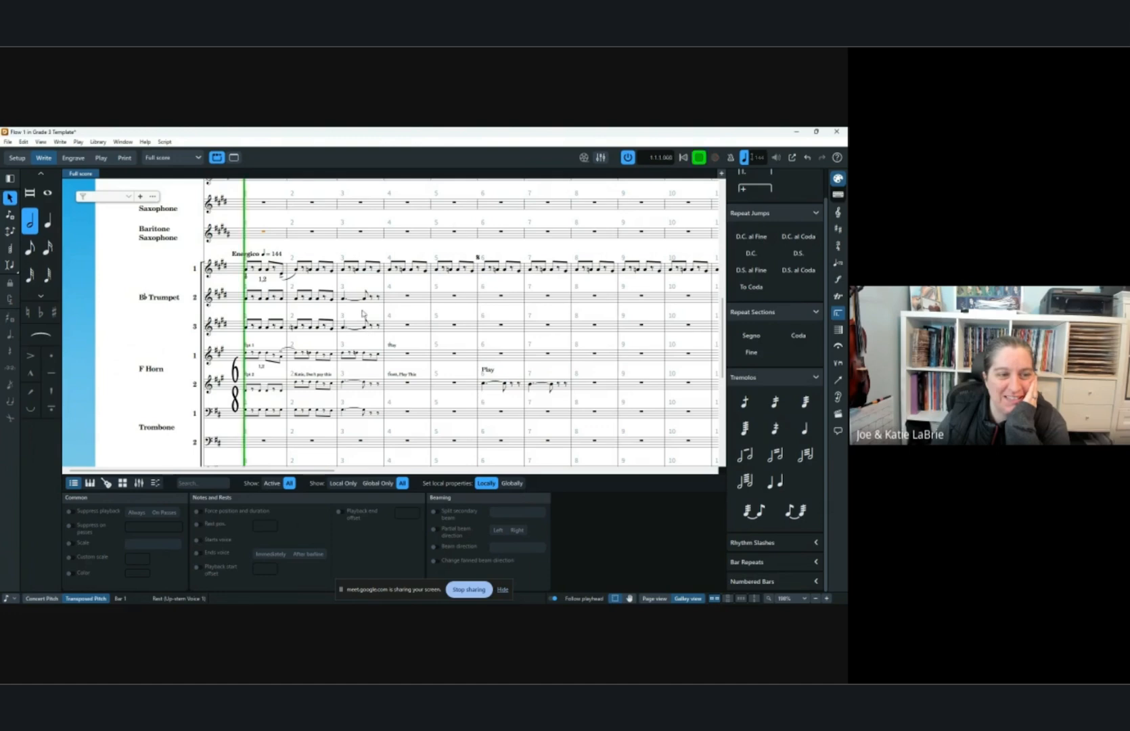
{"action": "scroll", "coordinate": [406, 318], "scroll_direction": "down", "scroll_amount": 3}
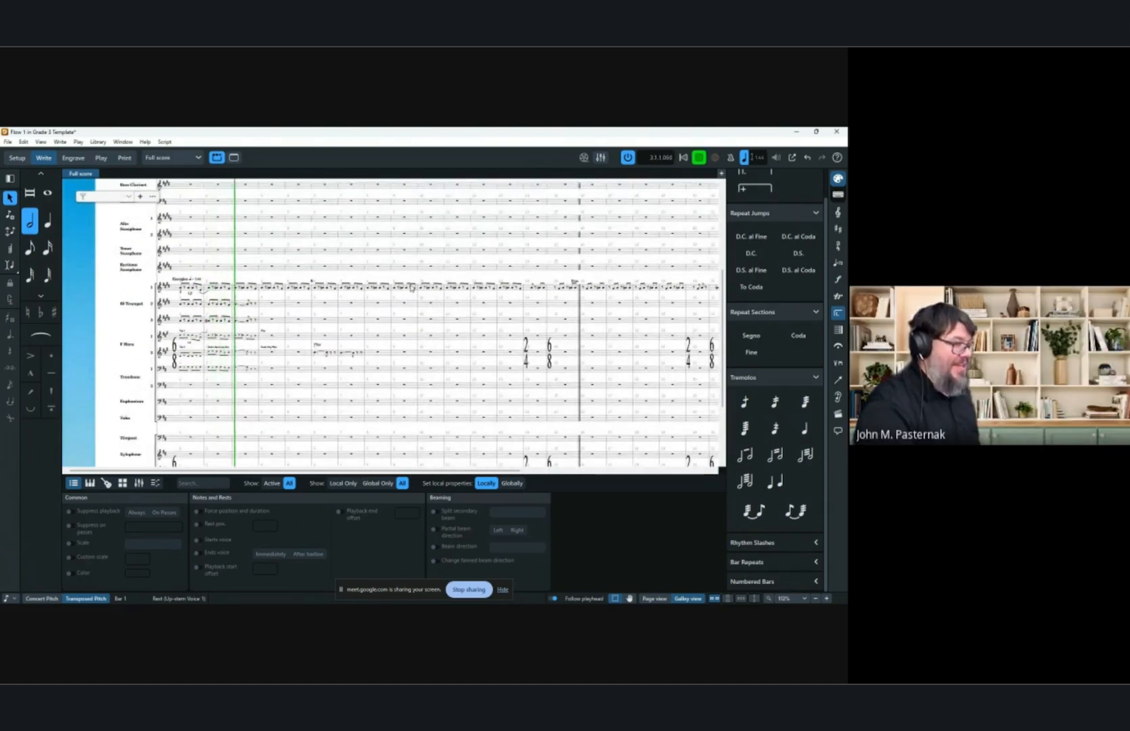
{"action": "scroll", "coordinate": [426, 270], "scroll_direction": "down", "scroll_amount": 1}
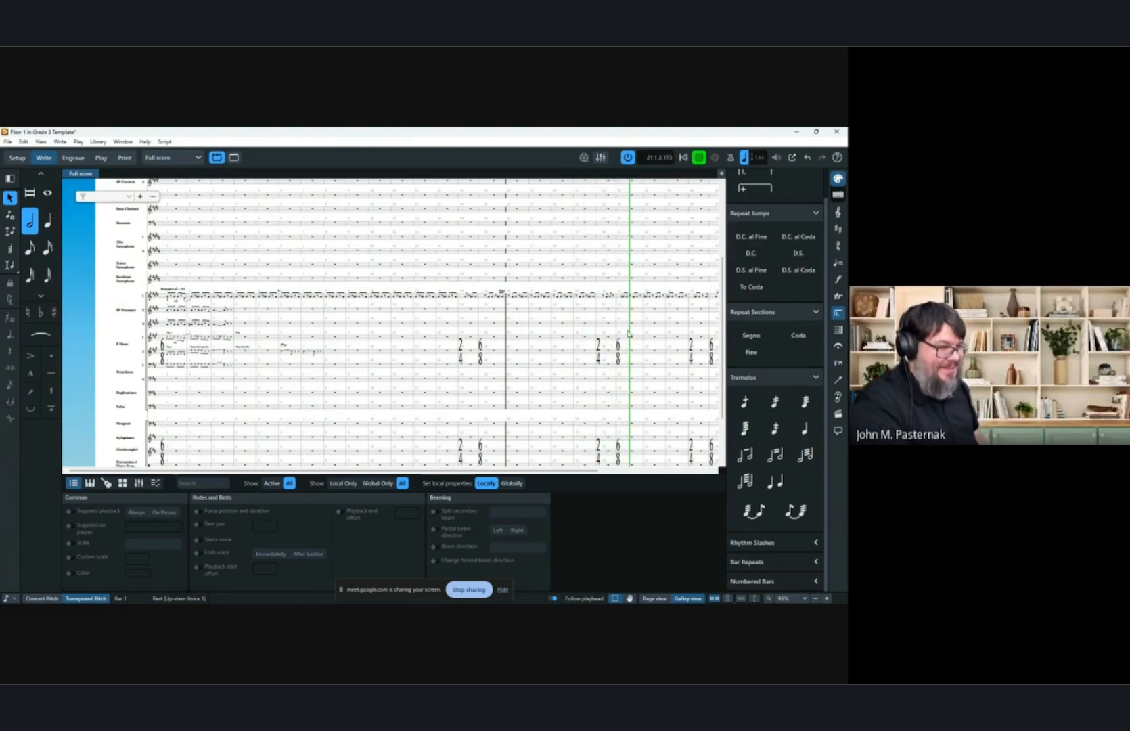
Inspect the score in page view during playback, stop playback, and return to galley view.
{"action": "left_click", "coordinate": [654, 598]}
{"action": "scroll", "coordinate": [544, 341], "scroll_direction": "down", "scroll_amount": 3}
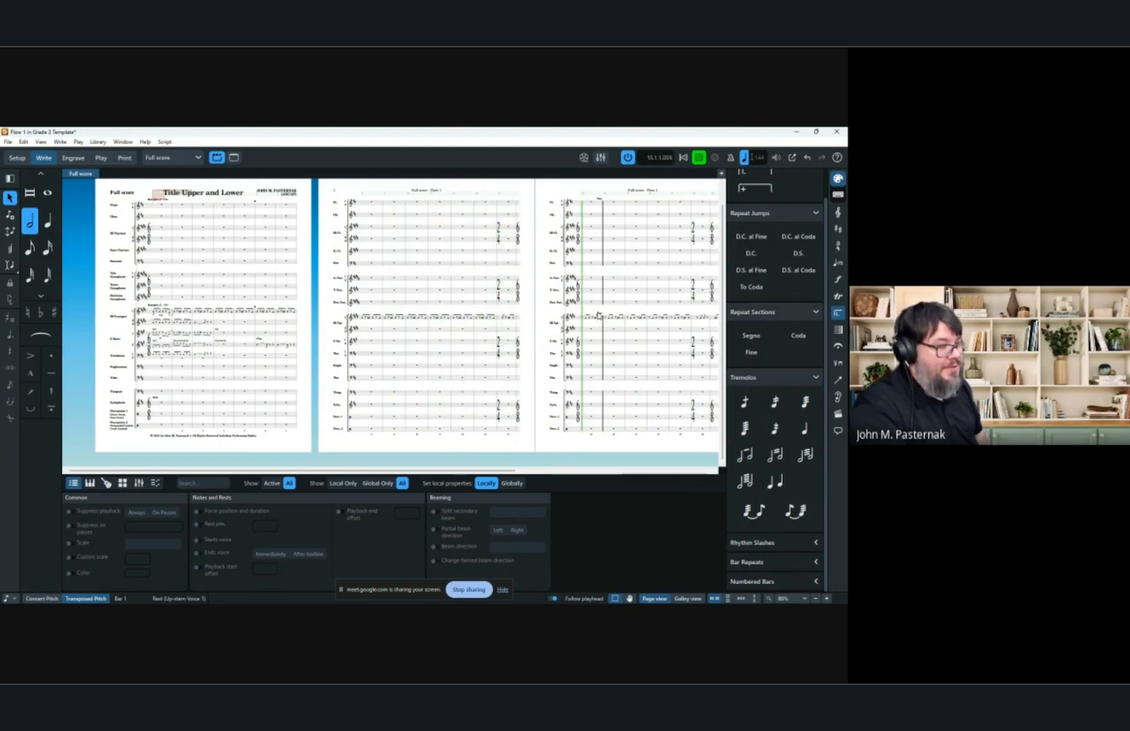
{"action": "key", "text": "space"}
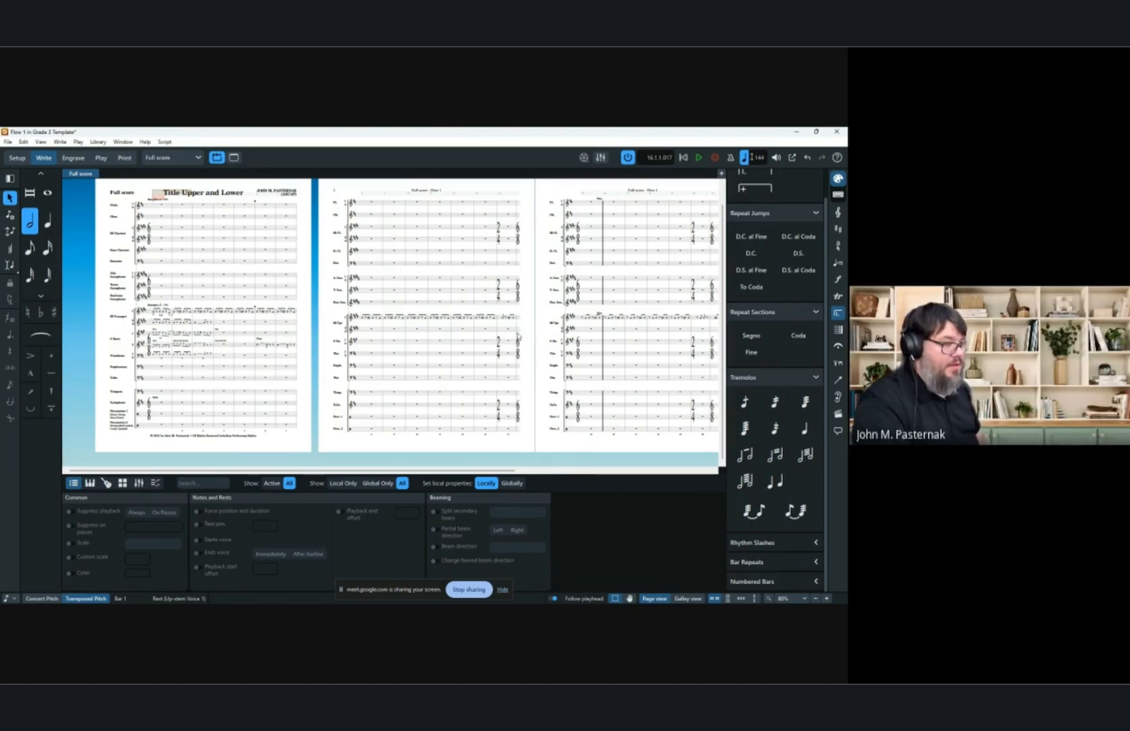
{"action": "scroll", "coordinate": [276, 297], "scroll_direction": "up", "scroll_amount": 5}
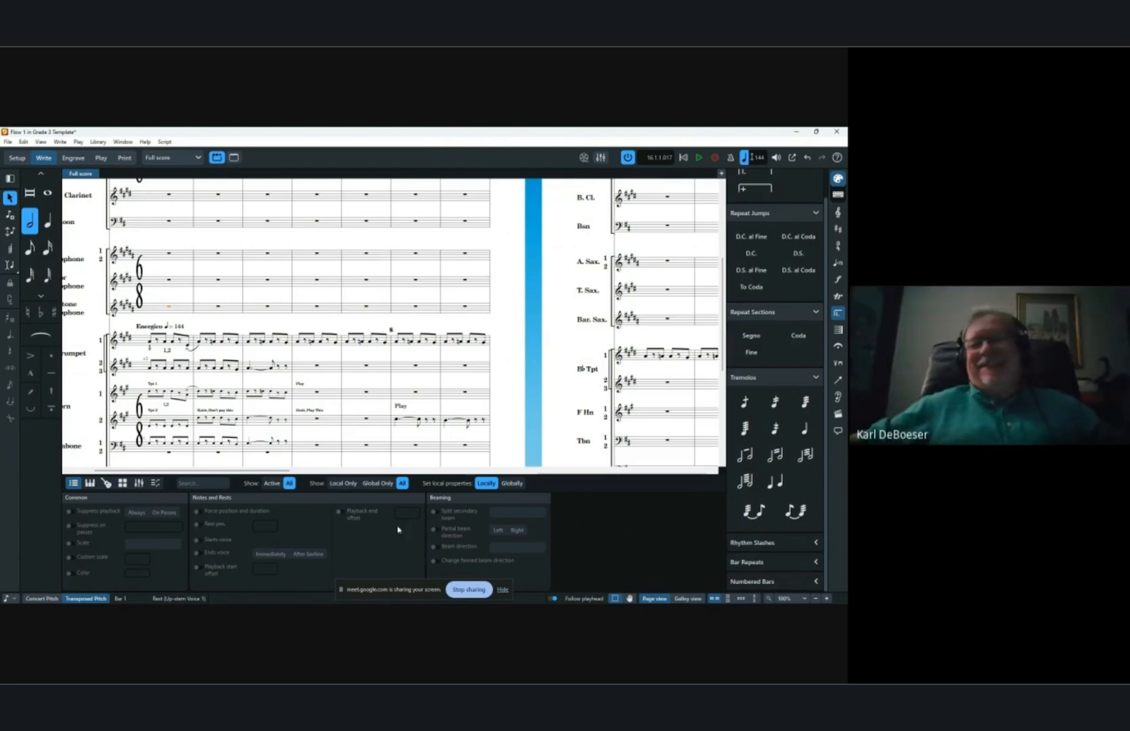
{"action": "left_click", "coordinate": [688, 598]}
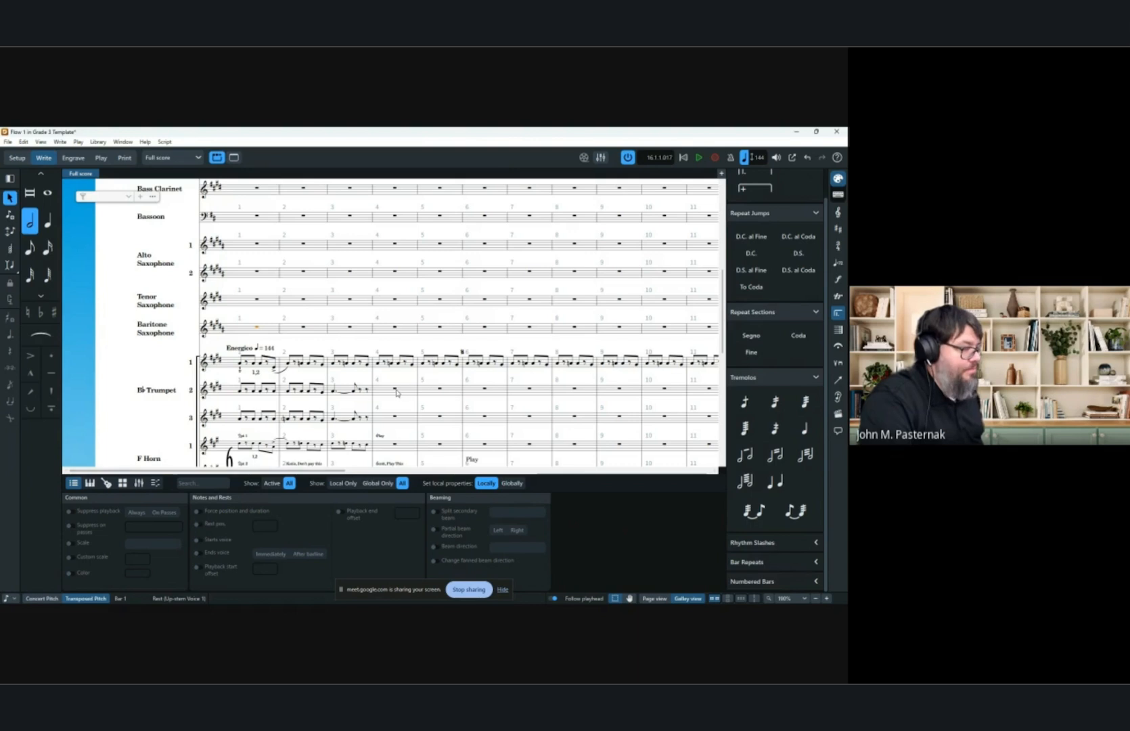
Create a rhythm slash region on trumpet 2 across bars 4 to 11.
{"action": "scroll", "coordinate": [397, 393], "scroll_direction": "right", "scroll_amount": 5}
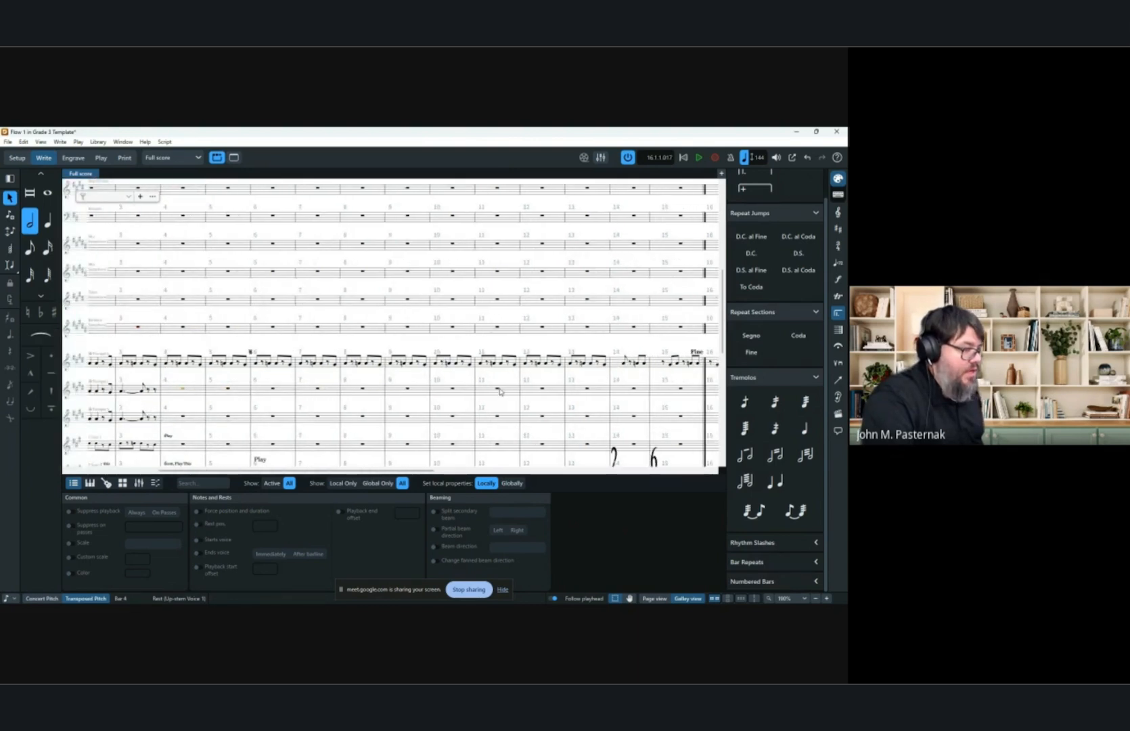
{"action": "left_click", "coordinate": [499, 391], "text": "shift"}
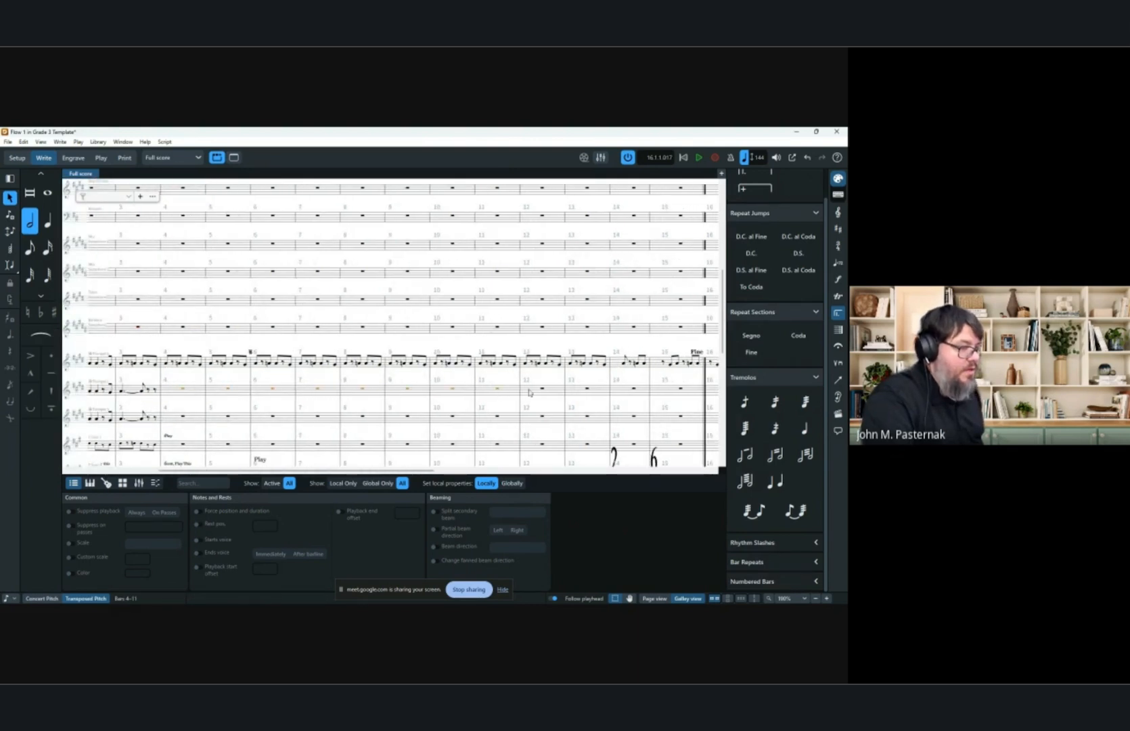
{"action": "left_click", "coordinate": [810, 545]}
{"action": "left_click", "coordinate": [797, 567]}
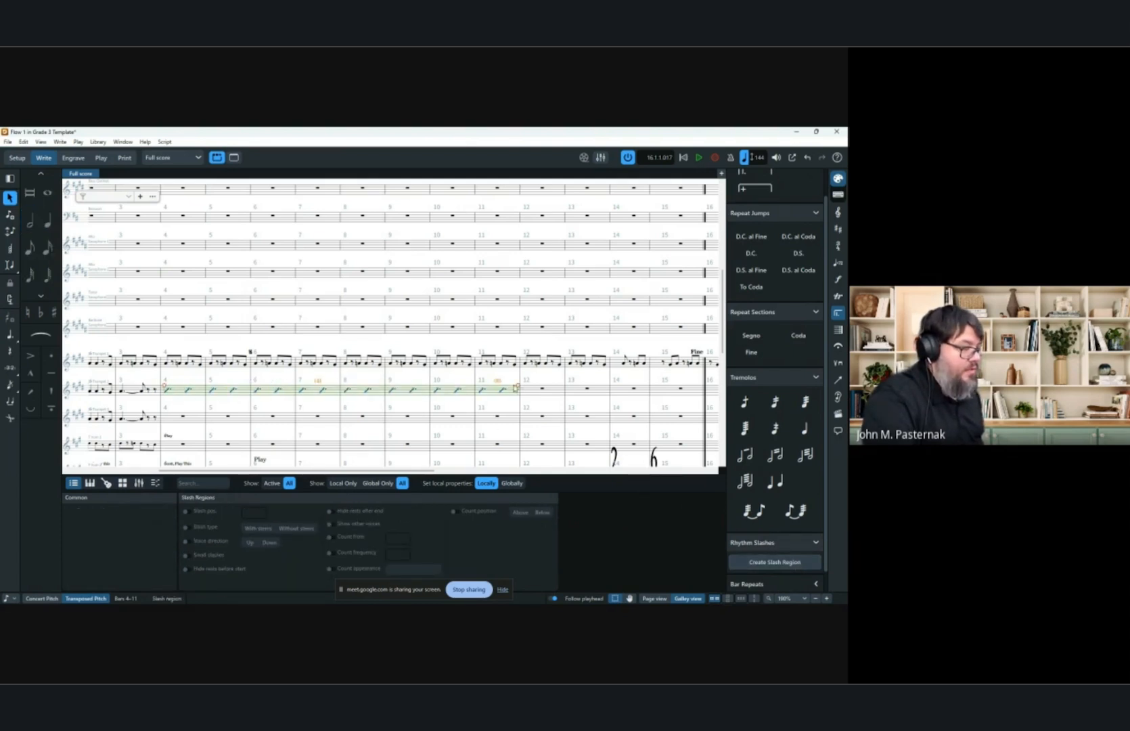
Extend the slash region's end to bar 15, pull it back to bar 10, and delete it.
{"action": "left_click_drag", "start_coordinate": [519, 388], "coordinate": [703, 391]}
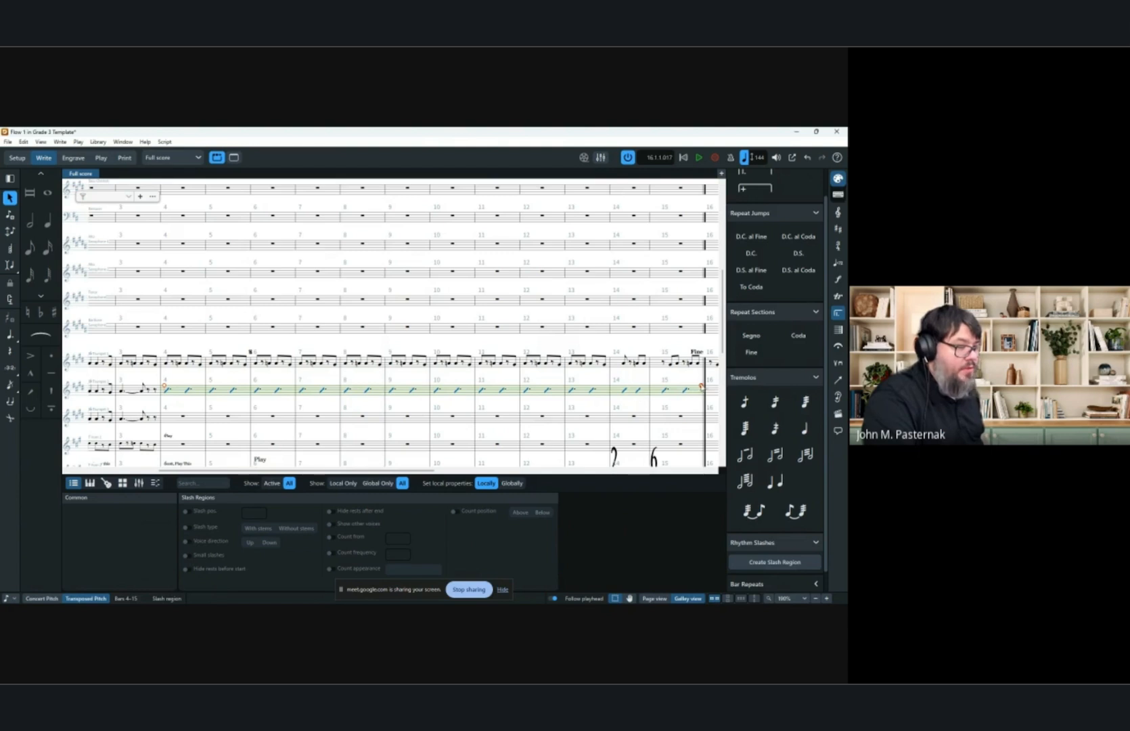
{"action": "left_click_drag", "start_coordinate": [703, 387], "coordinate": [479, 386]}
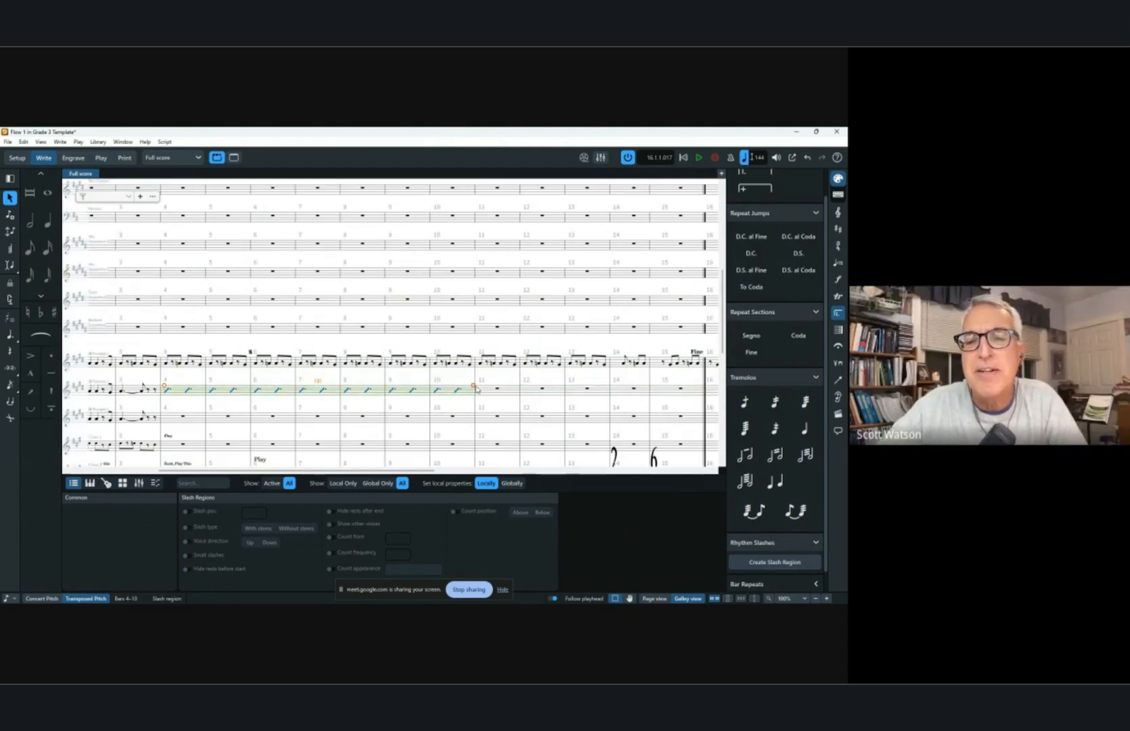
{"action": "key", "text": "Delete"}
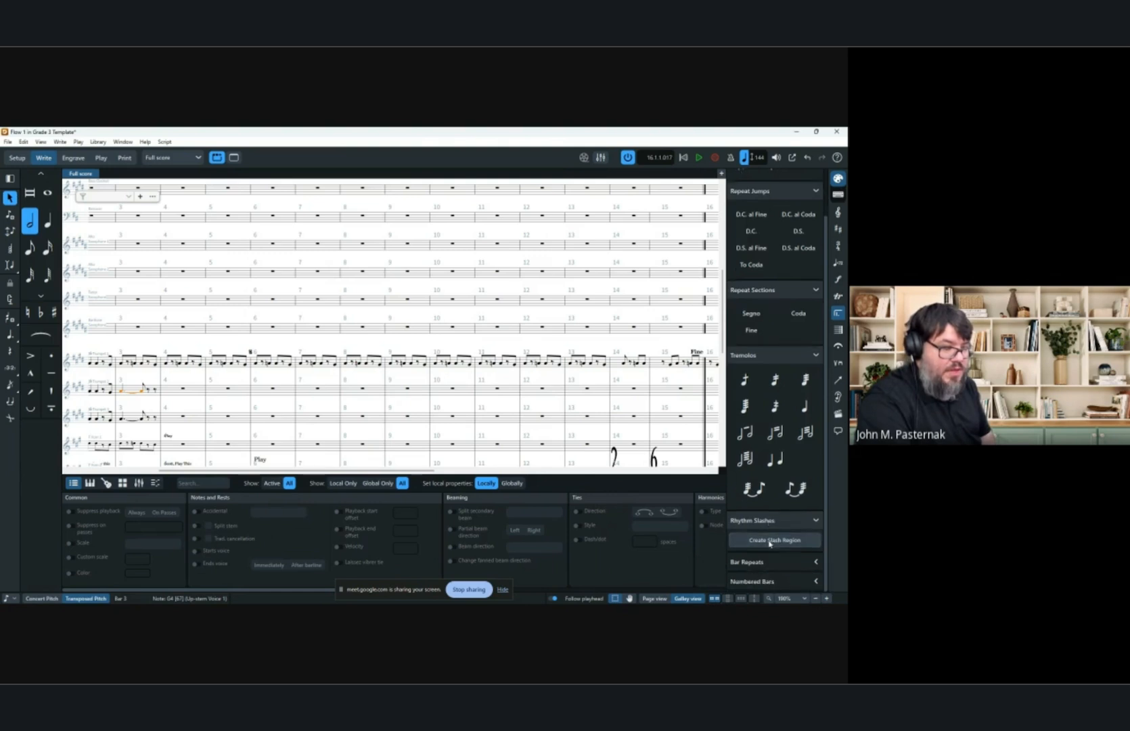
Undo the repeated trumpet 1 notes from bar 4 onward.
{"action": "scroll", "coordinate": [822, 466], "scroll_direction": "down", "scroll_amount": 1}
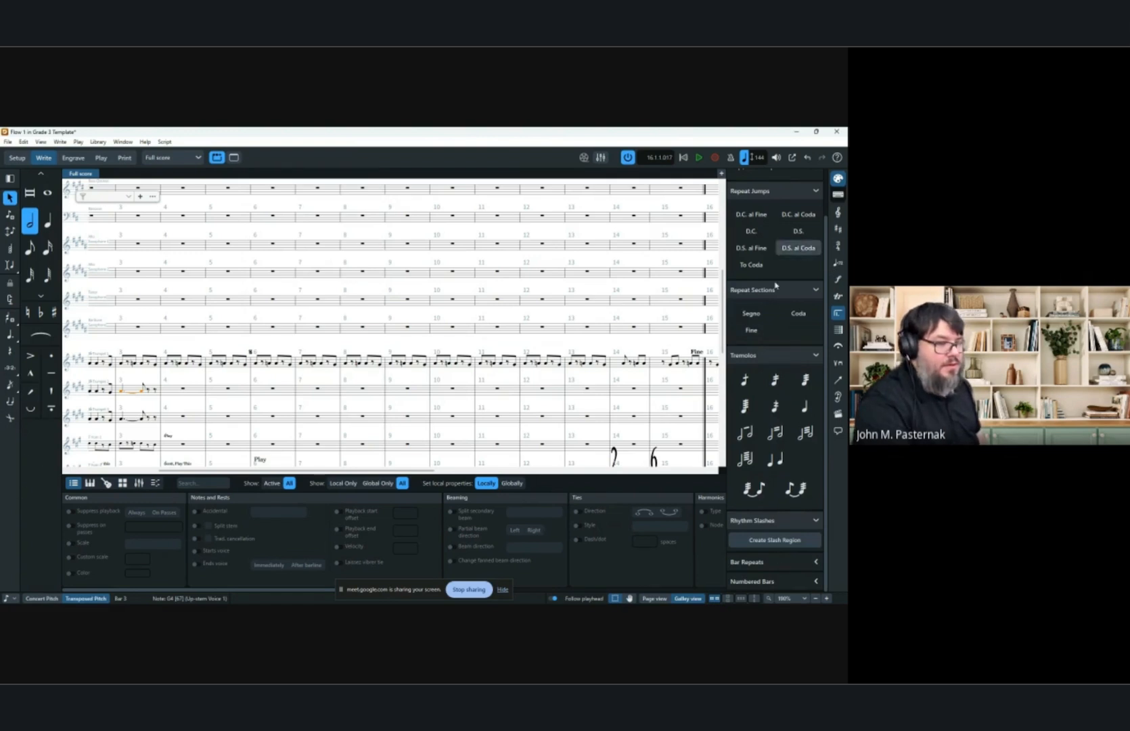
{"action": "mouse_move", "coordinate": [756, 599]}
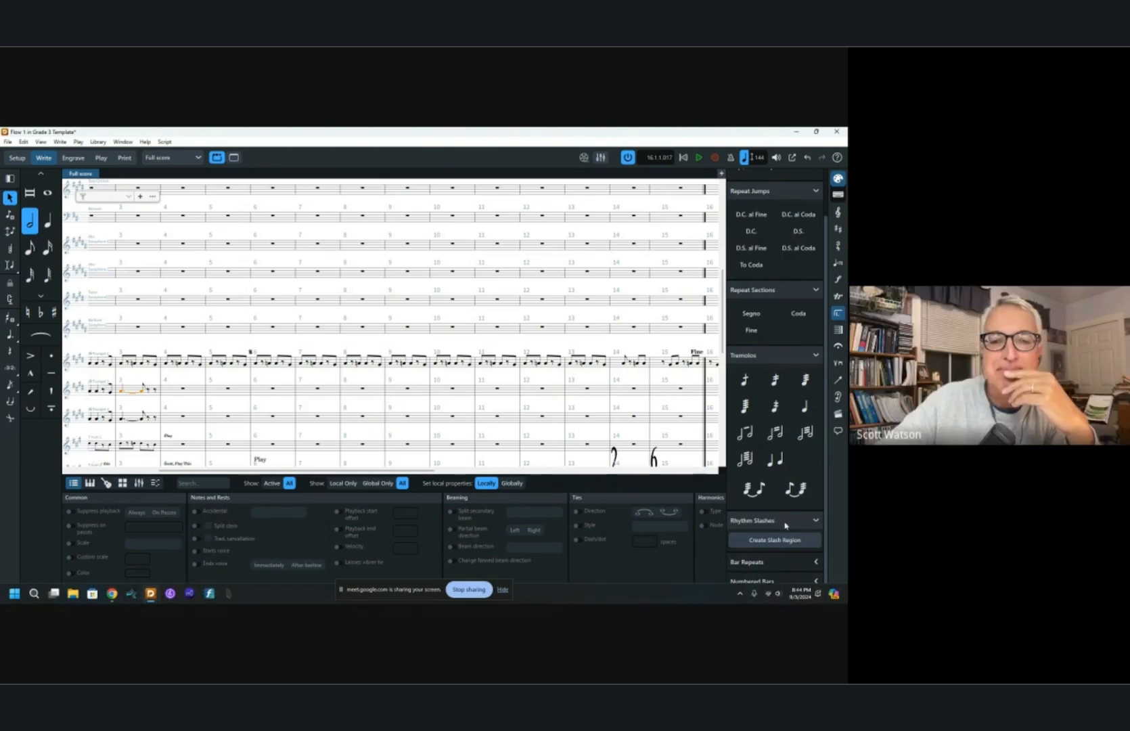
{"action": "left_click", "coordinate": [808, 567]}
{"action": "scroll", "coordinate": [797, 535], "scroll_direction": "down", "scroll_amount": 1}
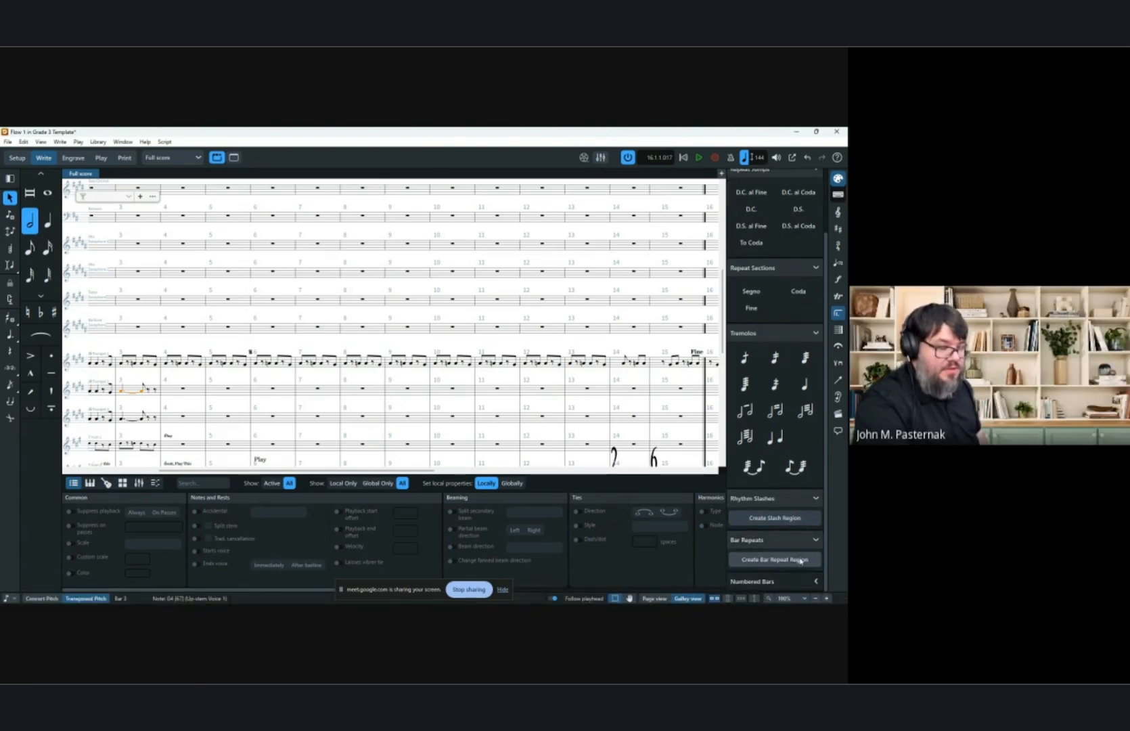
{"action": "left_click", "coordinate": [183, 390]}
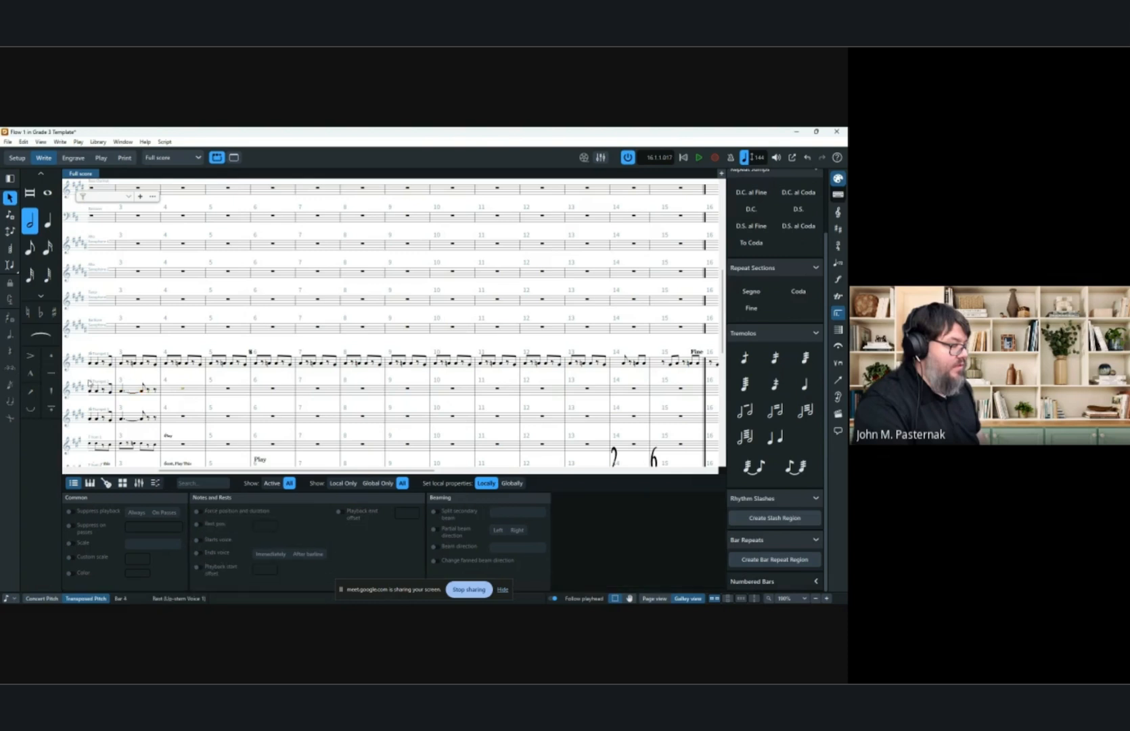
{"action": "left_click", "coordinate": [171, 365]}
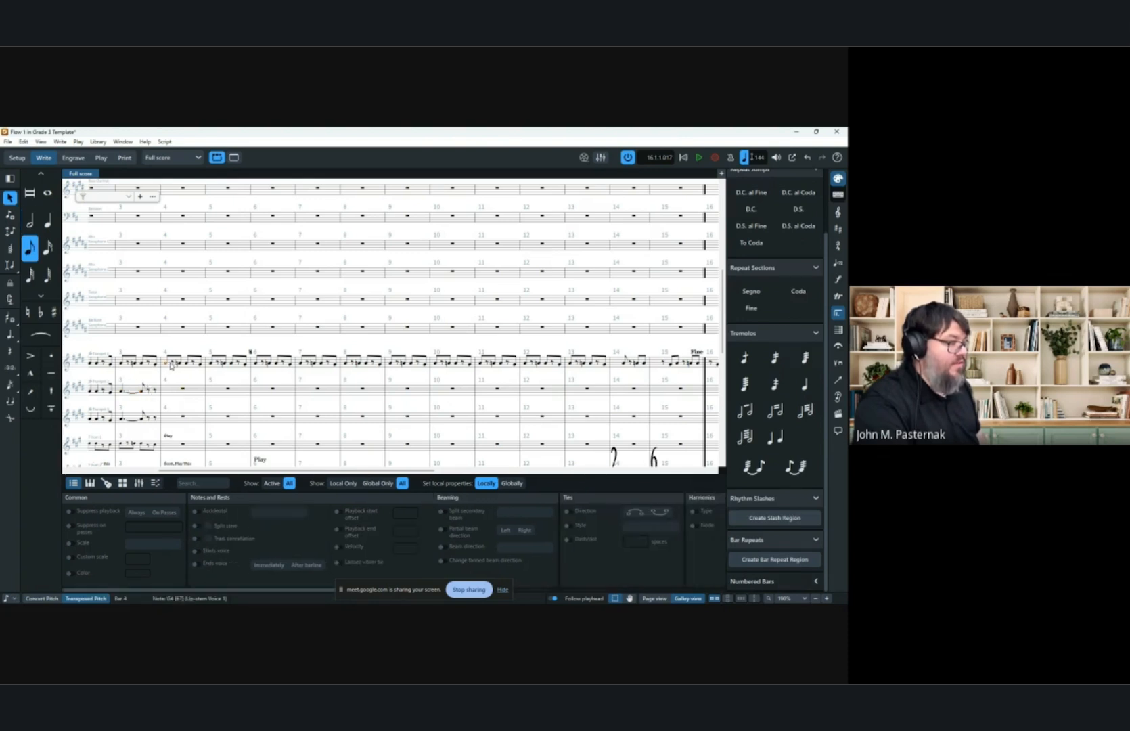
{"action": "scroll", "coordinate": [491, 425], "scroll_direction": "right", "scroll_amount": 10}
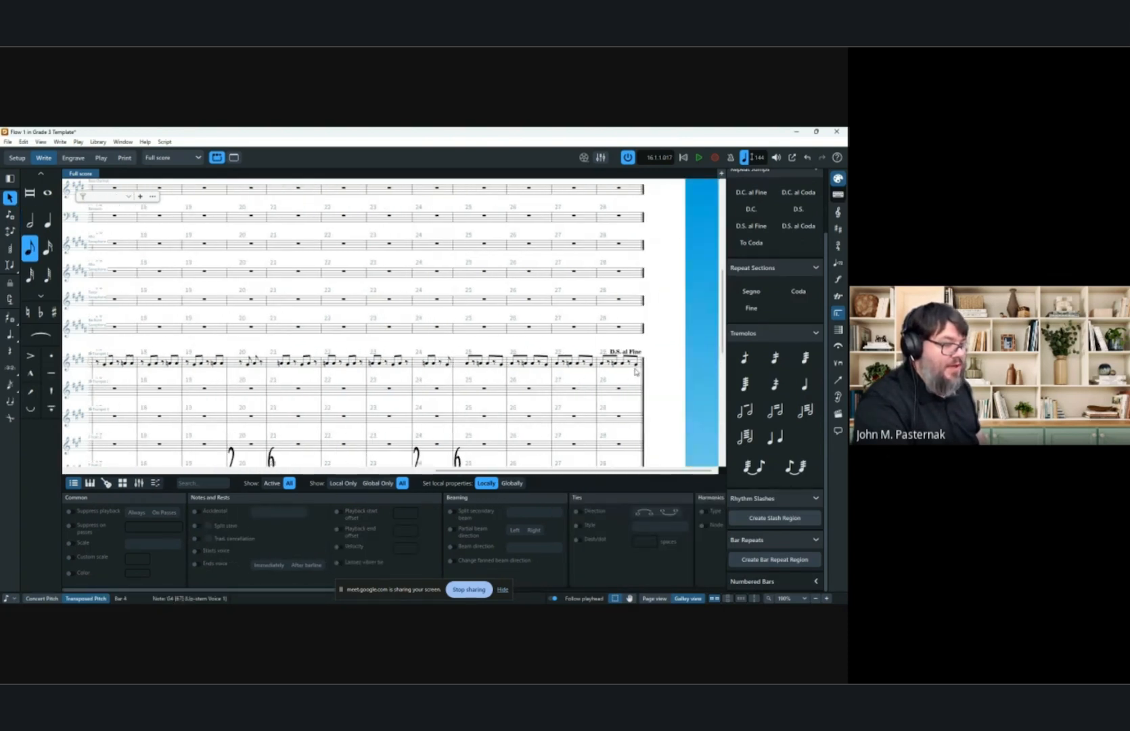
{"action": "left_click", "coordinate": [632, 366]}
{"action": "scroll", "coordinate": [507, 372], "scroll_direction": "left", "scroll_amount": 10}
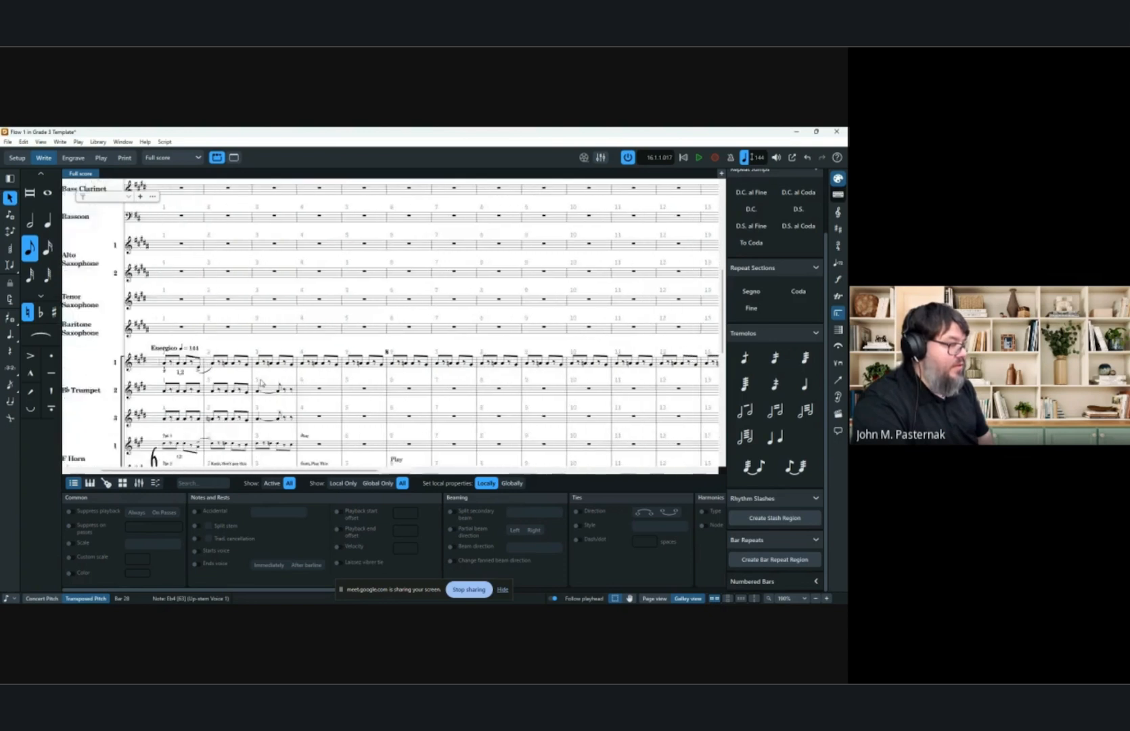
{"action": "key", "text": "ctrl+z"}
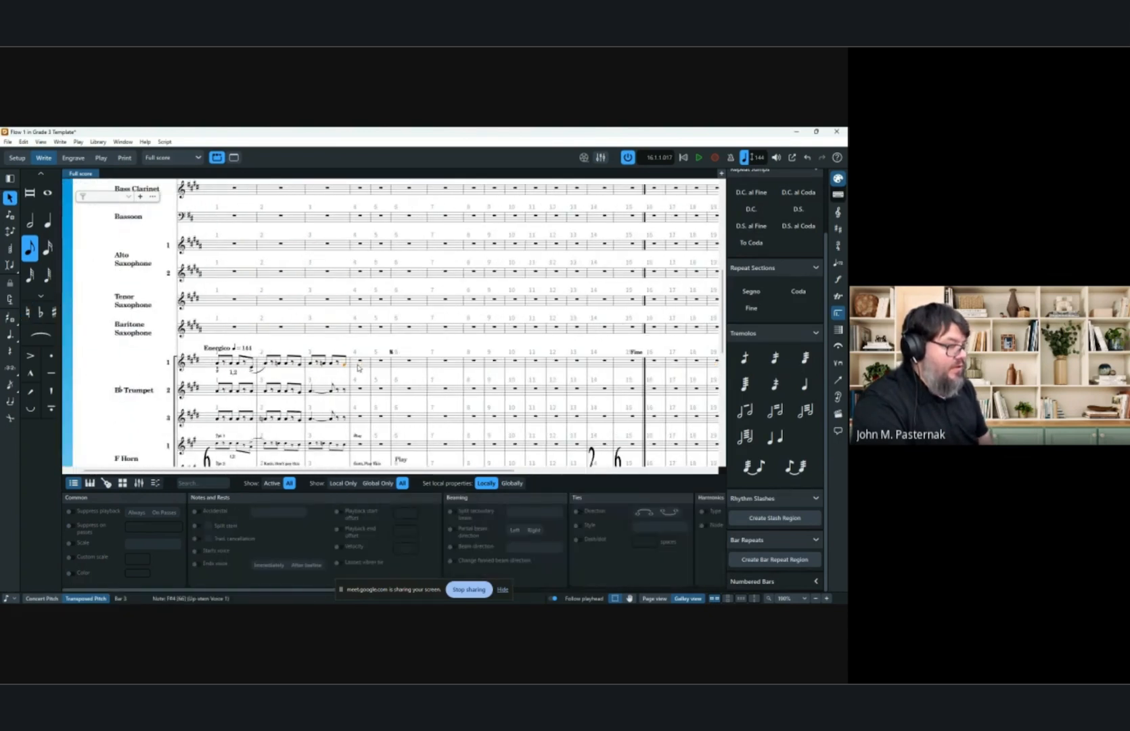
Create a one-bar repeat region on trumpet 1 starting at bar 4 and adjust its end handle.
{"action": "left_click", "coordinate": [360, 364]}
{"action": "scroll", "coordinate": [406, 372], "scroll_direction": "right", "scroll_amount": 5}
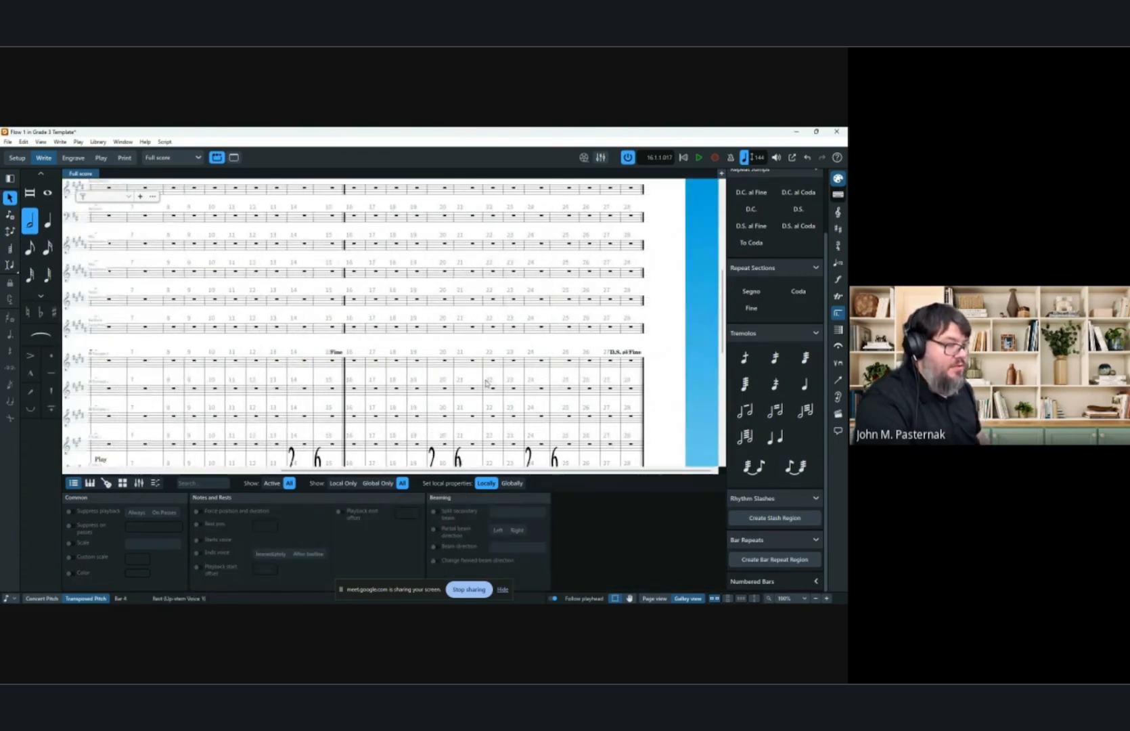
{"action": "left_click", "coordinate": [629, 364], "text": "shift"}
{"action": "left_click", "coordinate": [783, 563]}
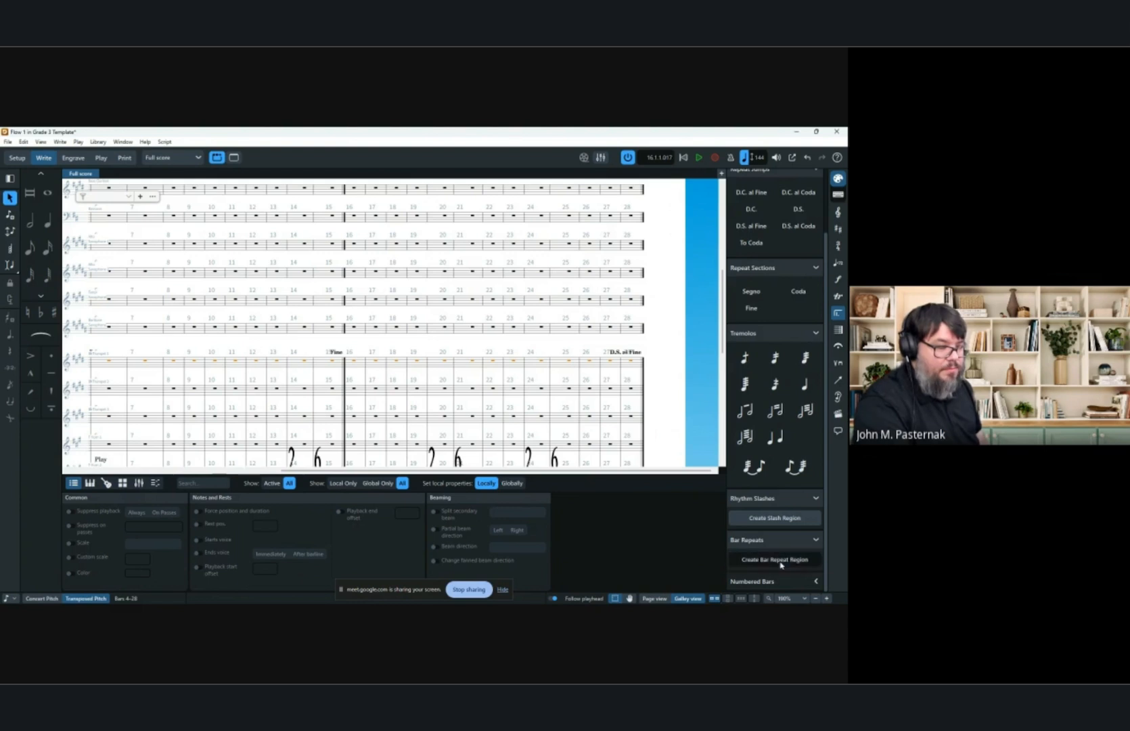
{"action": "scroll", "coordinate": [393, 398], "scroll_direction": "left", "scroll_amount": 5}
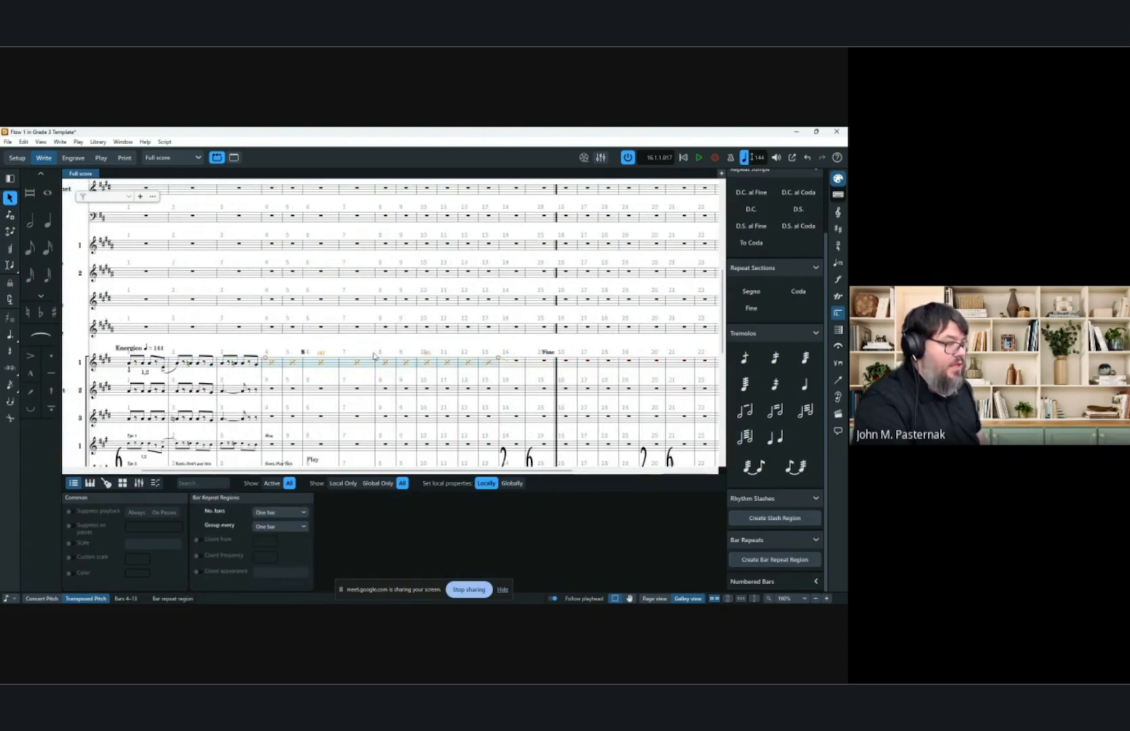
{"action": "left_click_drag", "start_coordinate": [498, 360], "coordinate": [592, 362]}
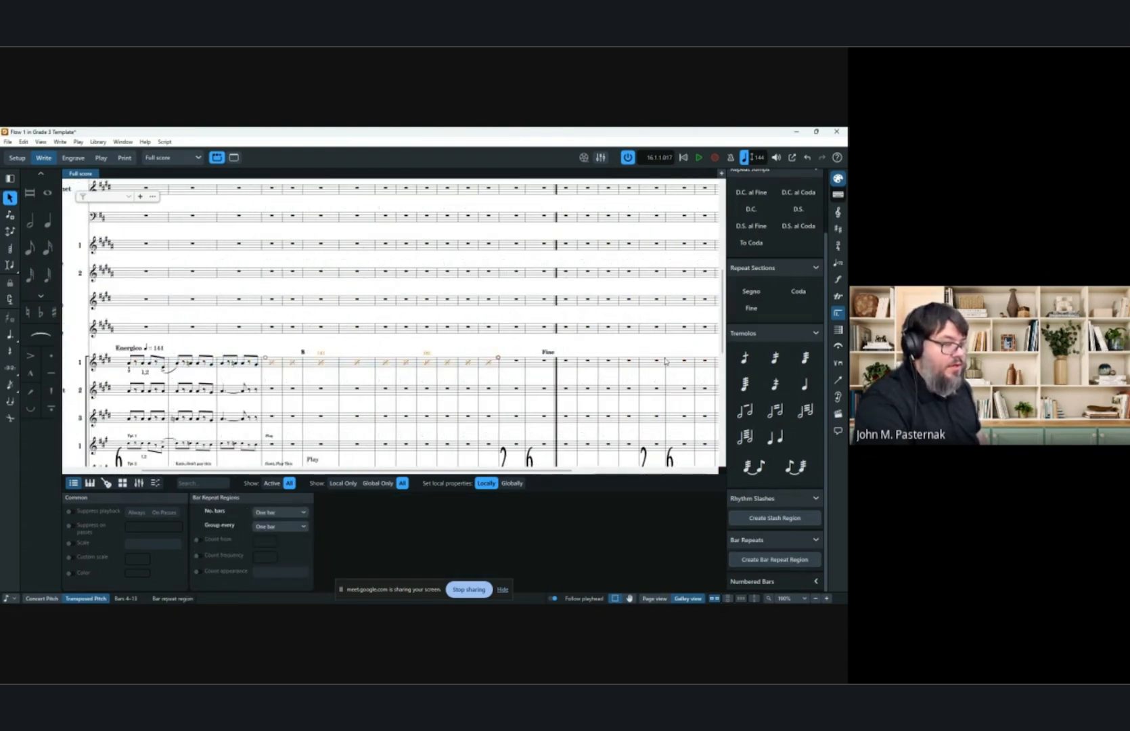
{"action": "left_click_drag", "start_coordinate": [498, 358], "coordinate": [702, 366]}
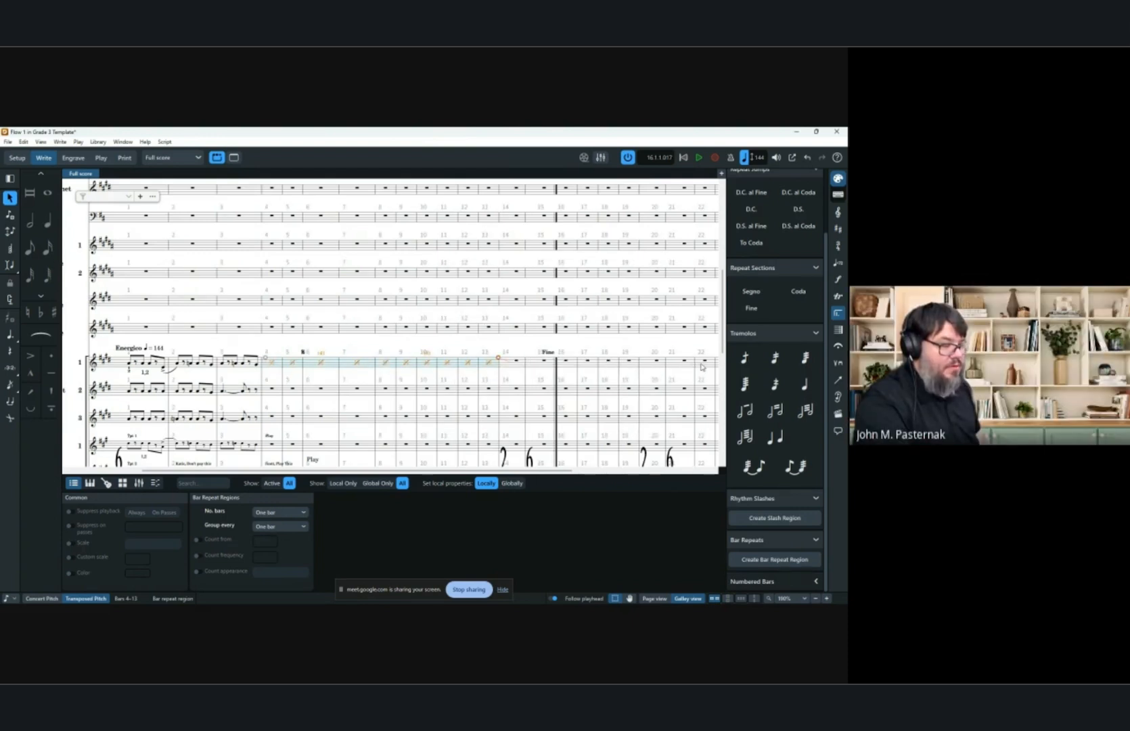
Play back the score from bar 1.
{"action": "left_click", "coordinate": [238, 328]}
{"action": "key", "text": "space"}
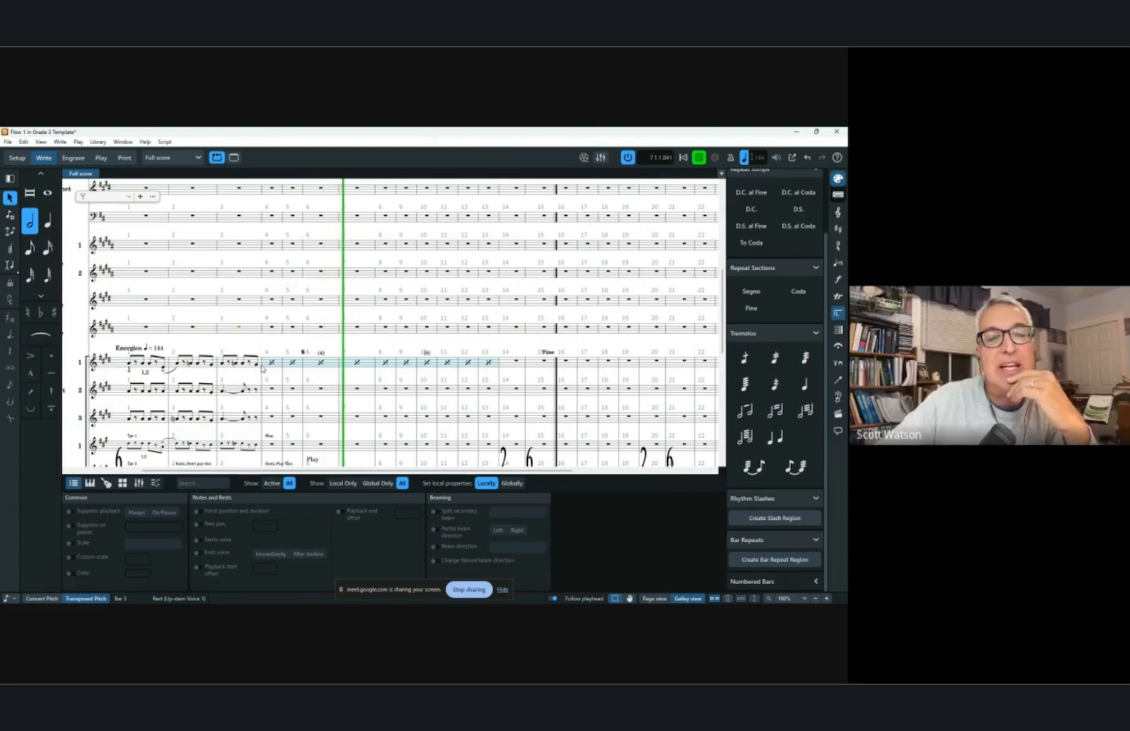
Stop playback and paste the copied trumpet 1 material into bars 4 to 20.
{"action": "key", "text": "space"}
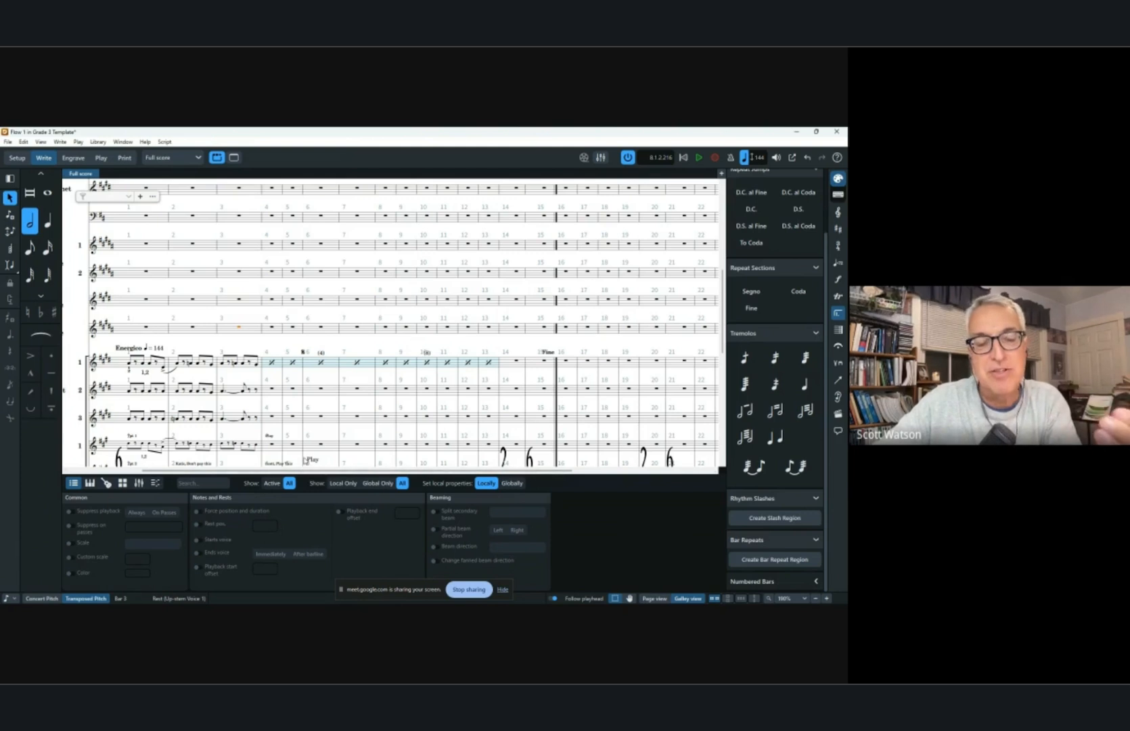
{"action": "left_click", "coordinate": [306, 361]}
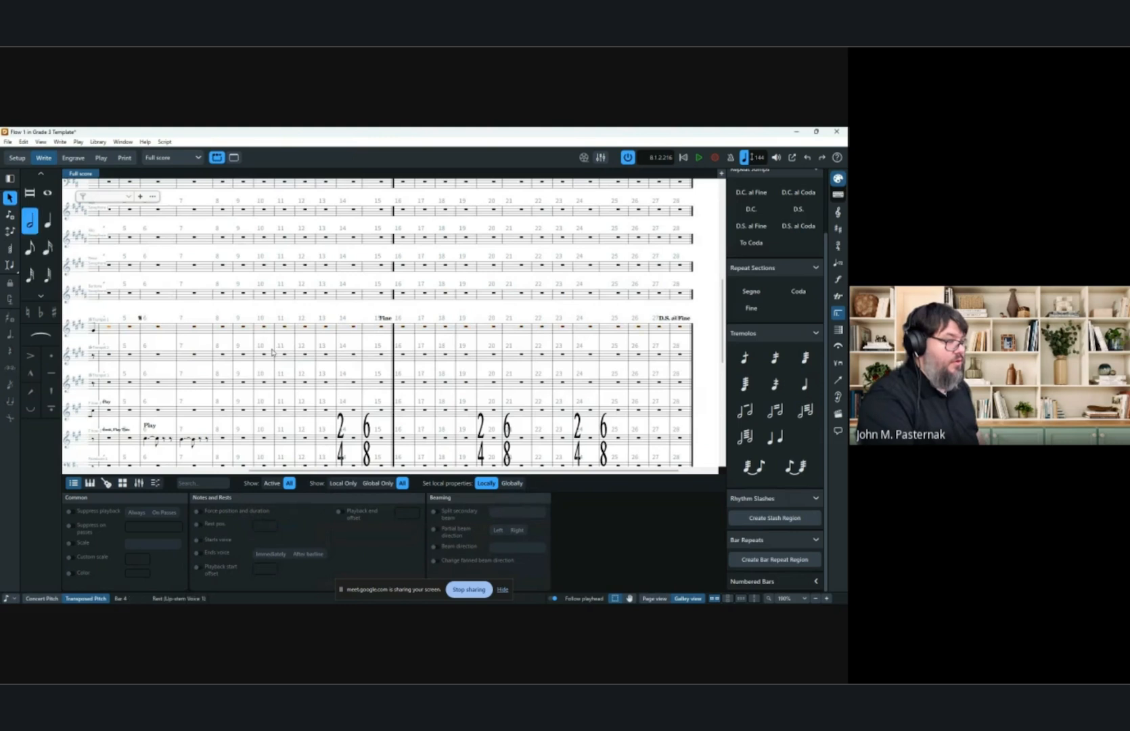
{"action": "key", "text": "ctrl+v"}
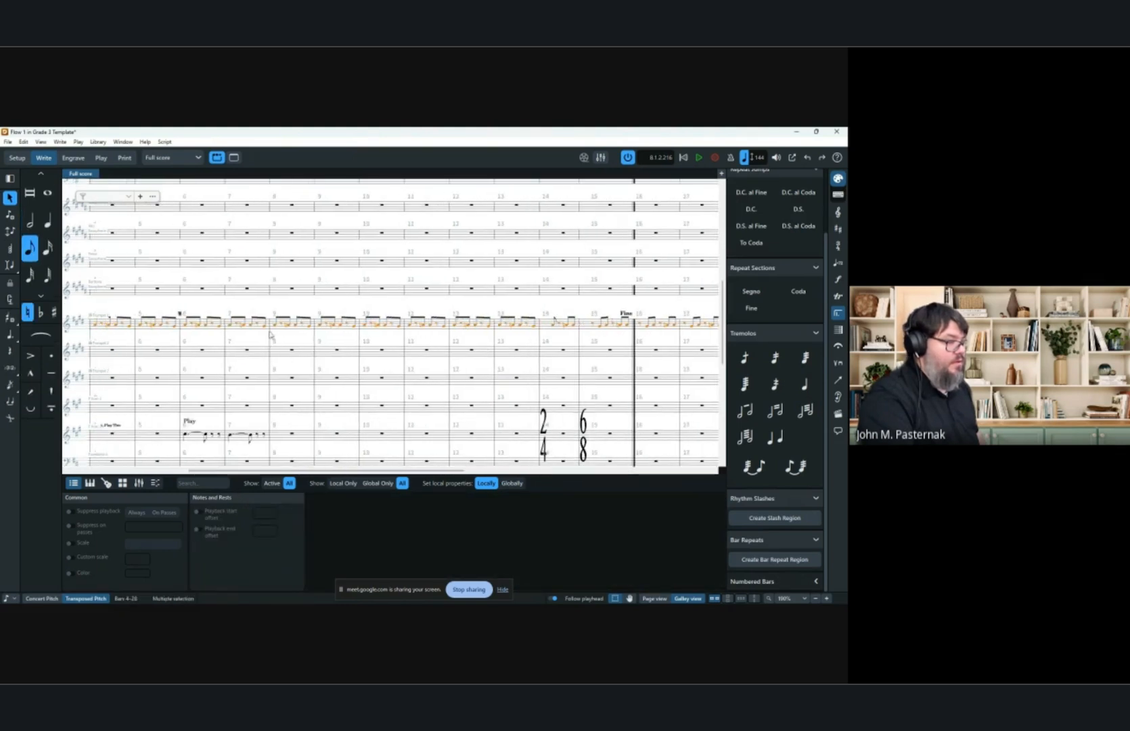
Create a bar repeat region over trumpet 1 bars 4 to 13, then undo it.
{"action": "scroll", "coordinate": [267, 342], "scroll_direction": "left", "scroll_amount": 5}
{"action": "left_click", "coordinate": [311, 328]}
{"action": "scroll", "coordinate": [514, 320], "scroll_direction": "right", "scroll_amount": 3}
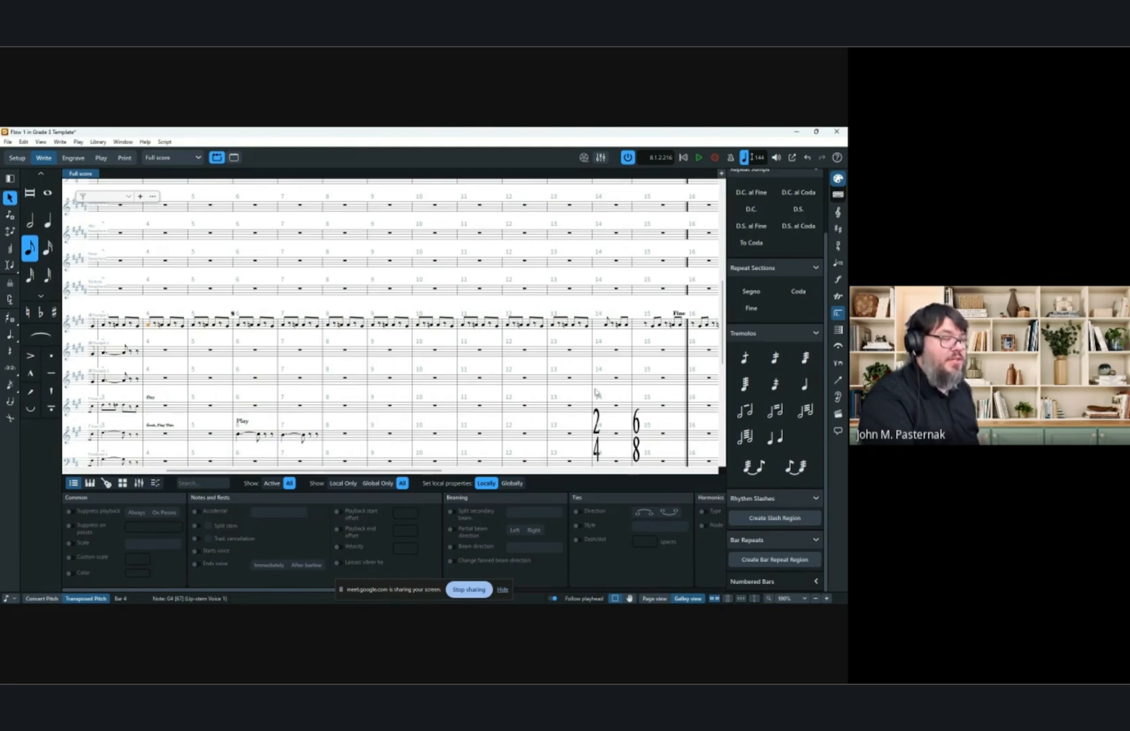
{"action": "left_click", "coordinate": [587, 329], "text": "shift"}
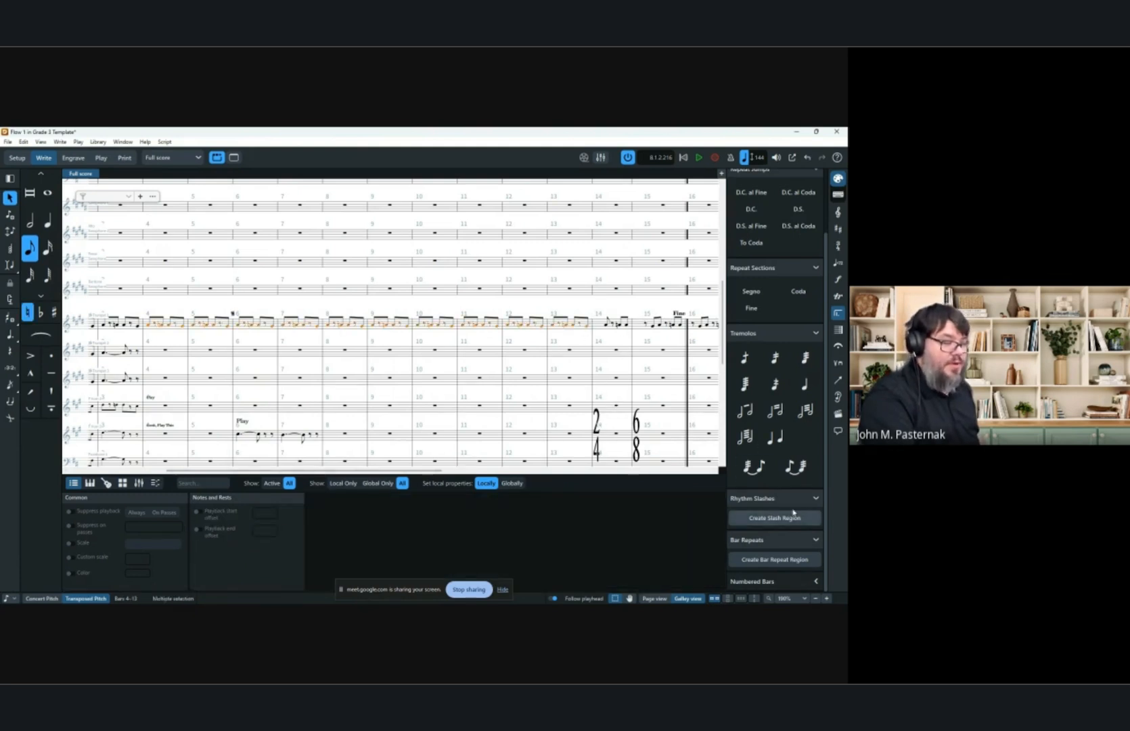
{"action": "left_click", "coordinate": [774, 559]}
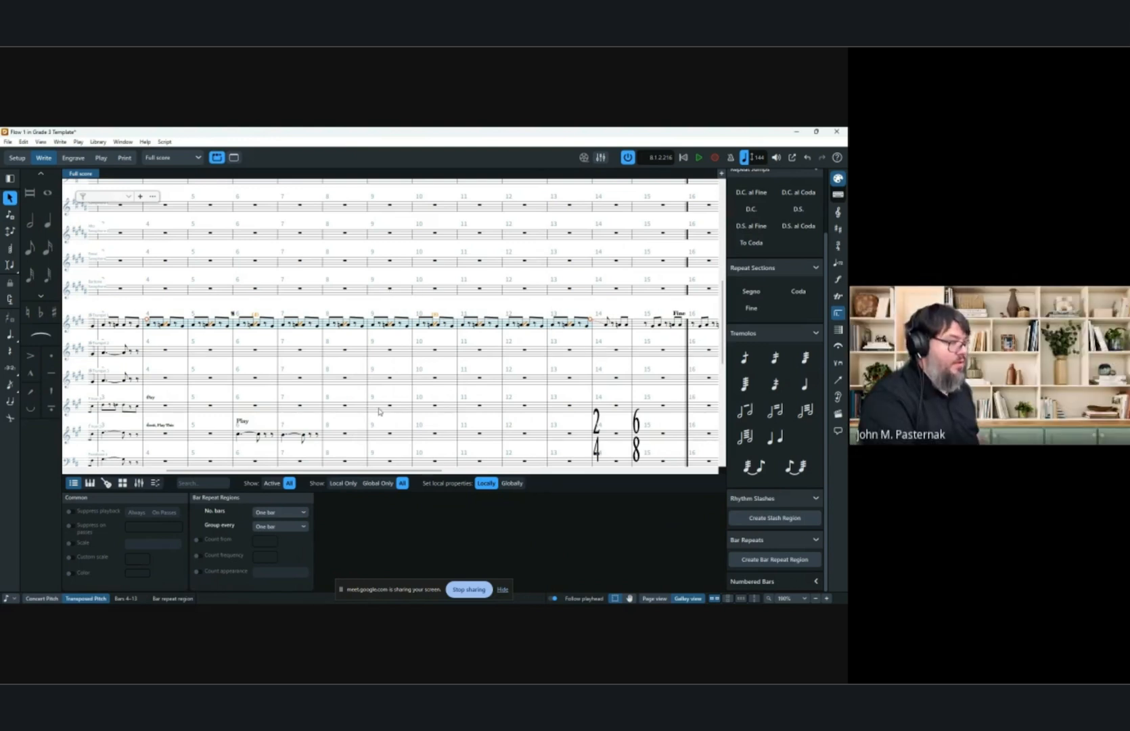
{"action": "key", "text": "ctrl+z"}
{"action": "key", "text": "ctrl+z"}
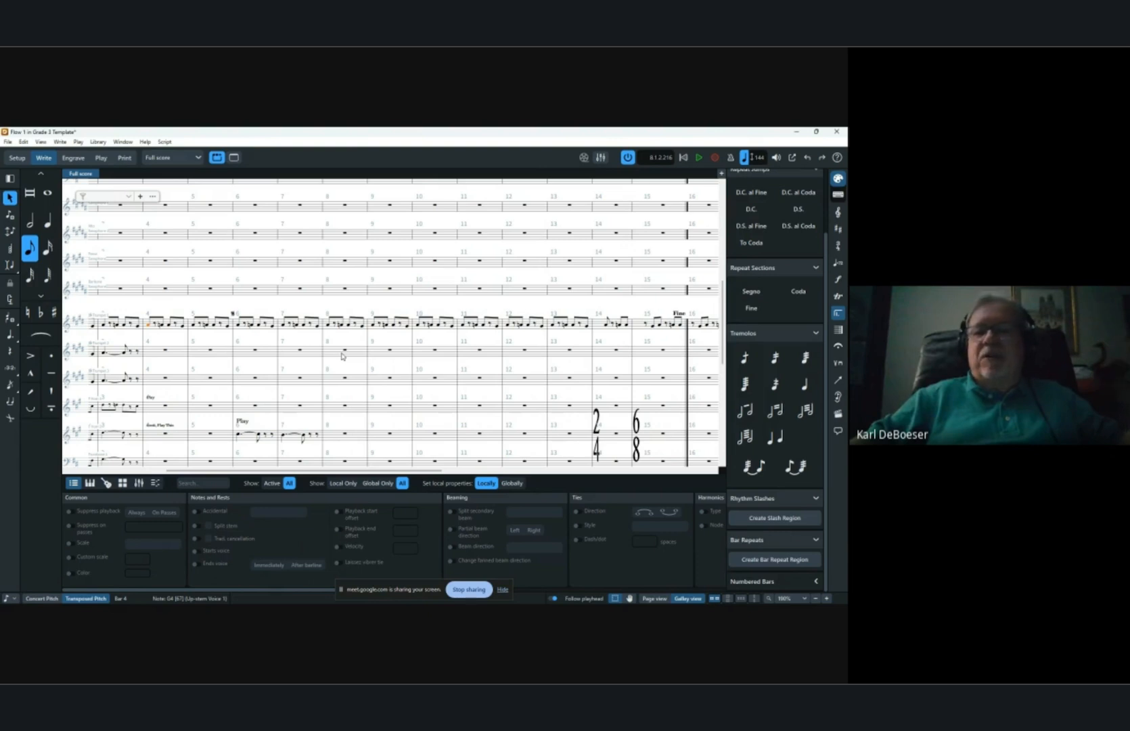
Open the Trumpet (B♭) 1 part layout and scroll through it.
{"action": "scroll", "coordinate": [438, 274], "scroll_direction": "down", "scroll_amount": 2}
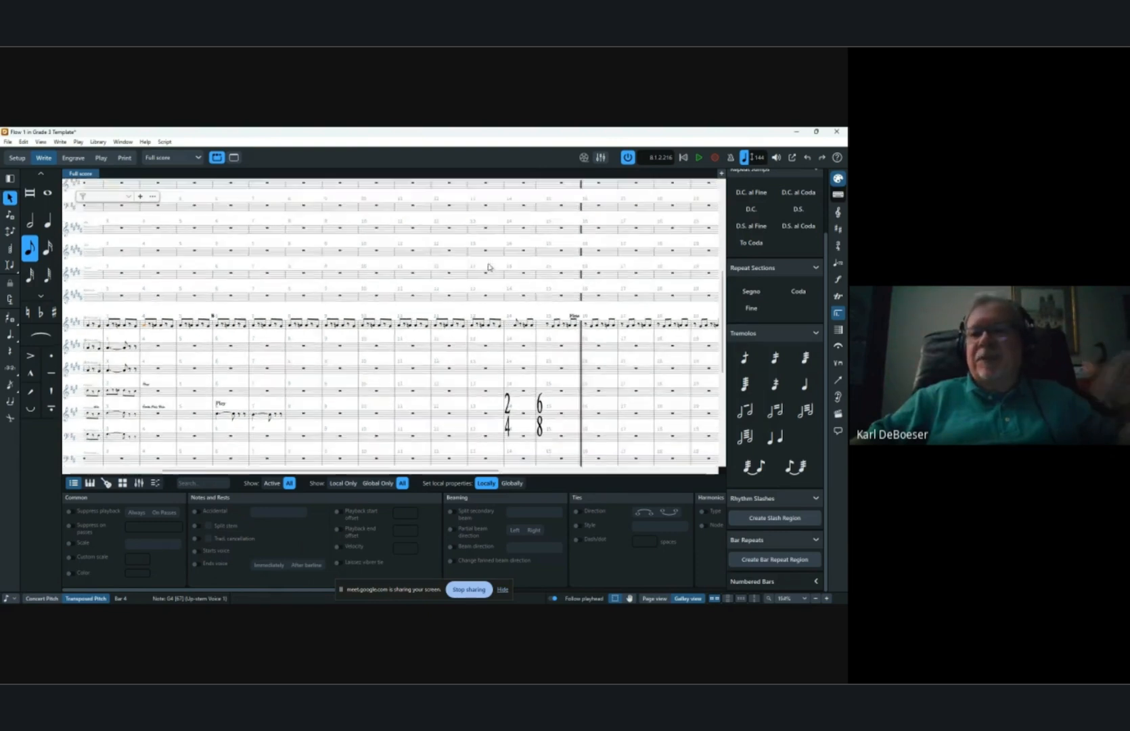
{"action": "left_click", "coordinate": [172, 157]}
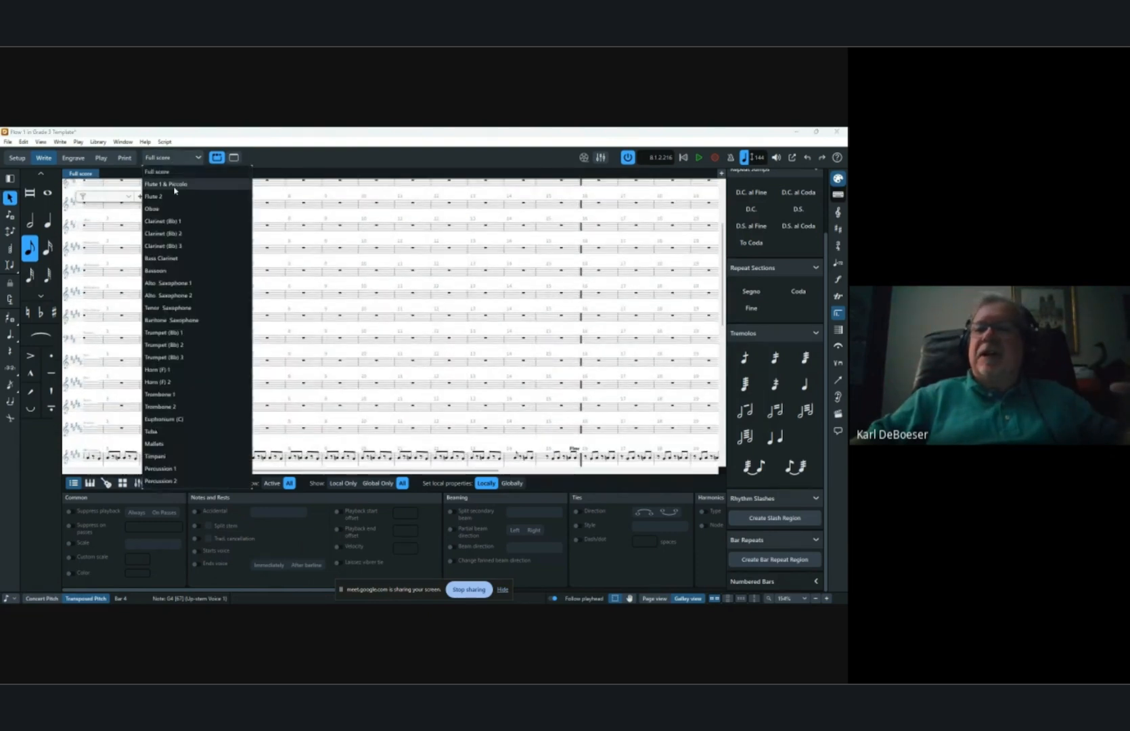
{"action": "left_click", "coordinate": [163, 332]}
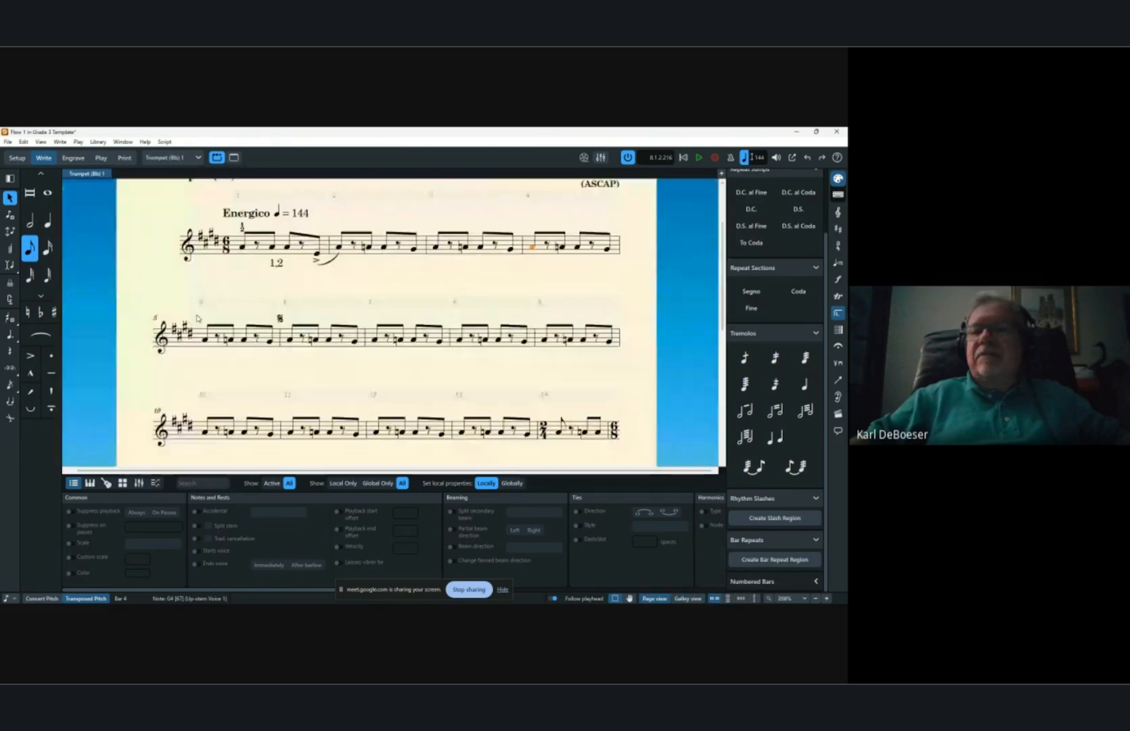
{"action": "scroll", "coordinate": [345, 263], "scroll_direction": "down", "scroll_amount": 6}
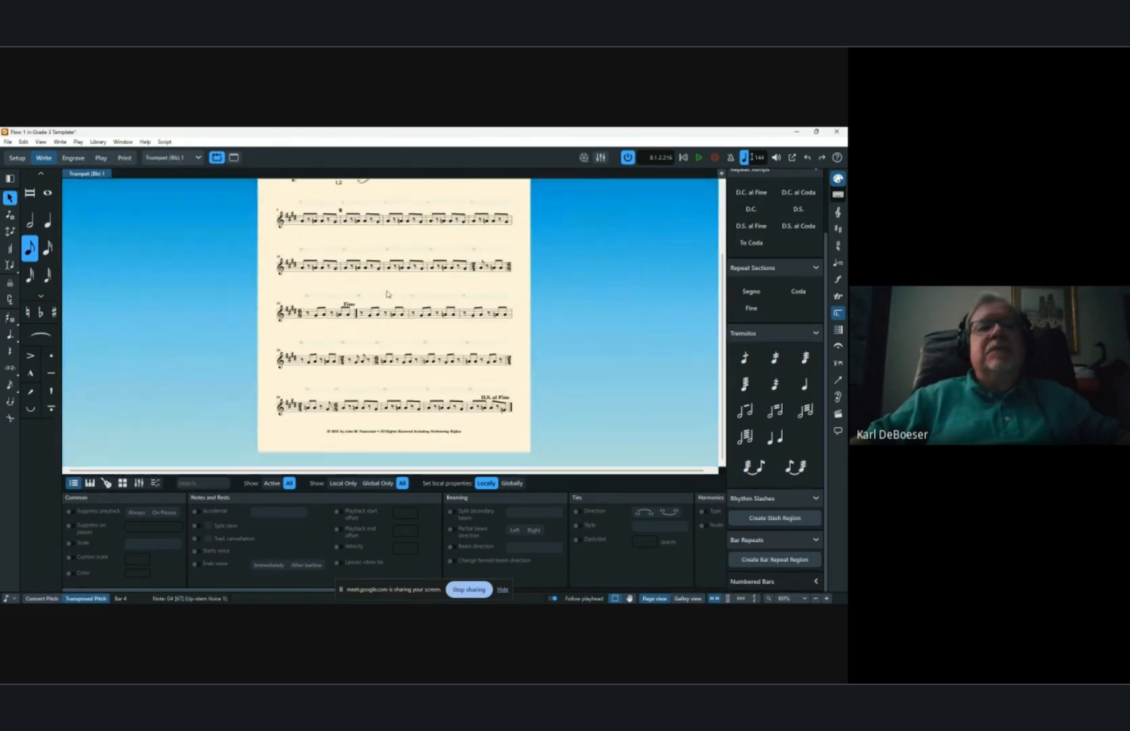
{"action": "scroll", "coordinate": [388, 293], "scroll_direction": "down", "scroll_amount": 1}
Switch to the Trumpet (B♭) 2 part layout to examine its multi-bar rests.
{"action": "left_click", "coordinate": [169, 157]}
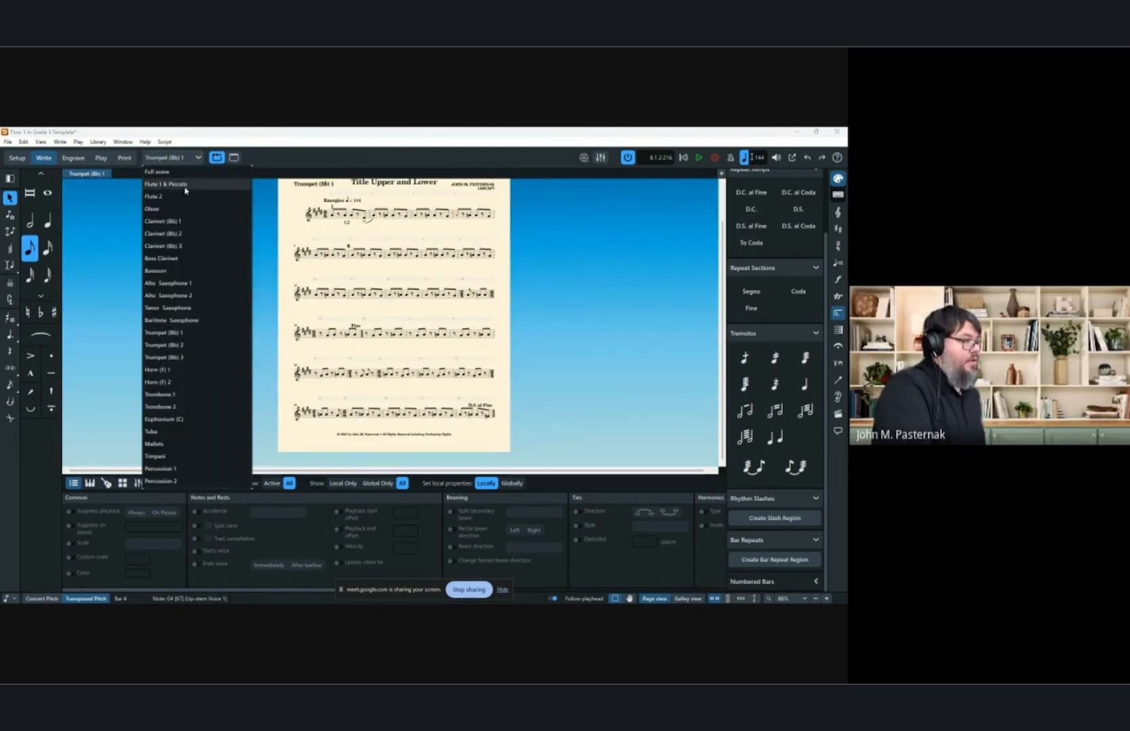
{"action": "left_click", "coordinate": [553, 282]}
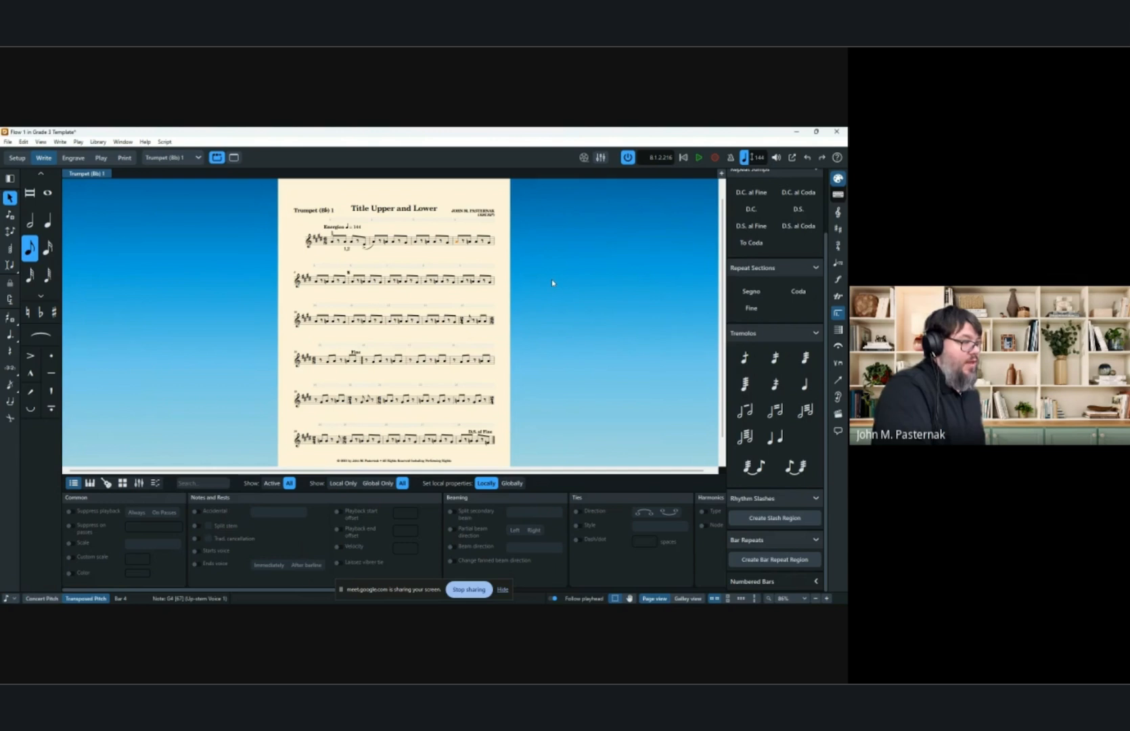
{"action": "scroll", "coordinate": [554, 284], "scroll_direction": "down", "scroll_amount": 2}
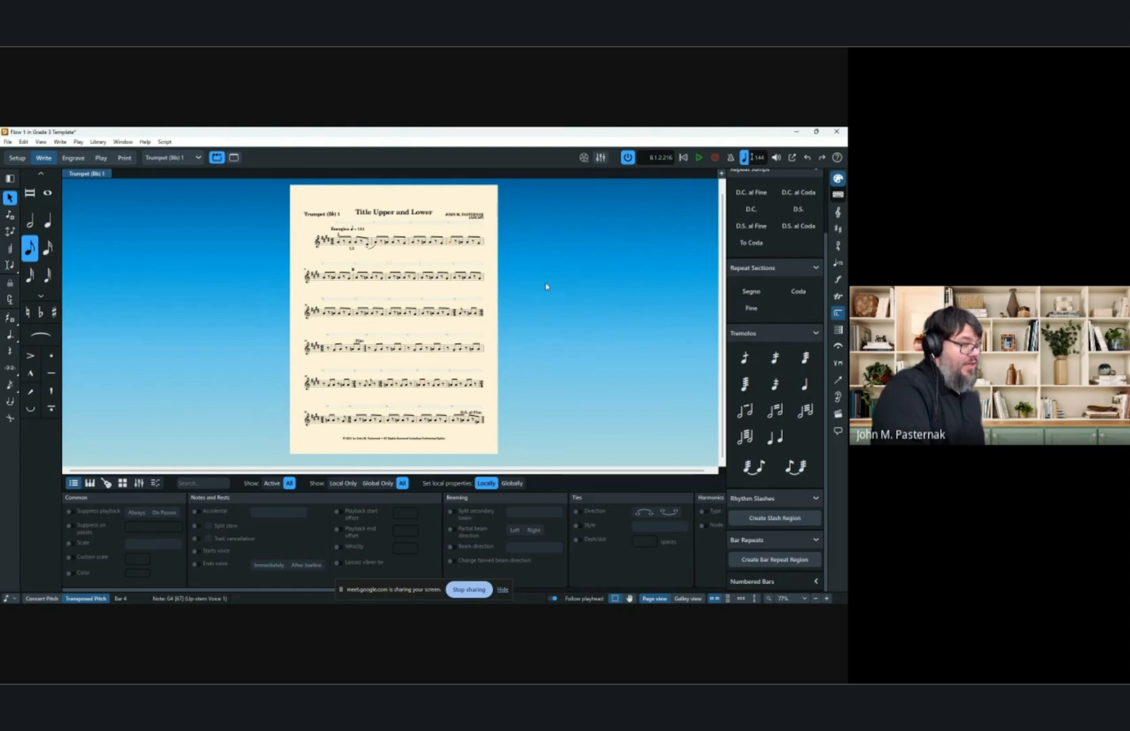
{"action": "left_click", "coordinate": [172, 157]}
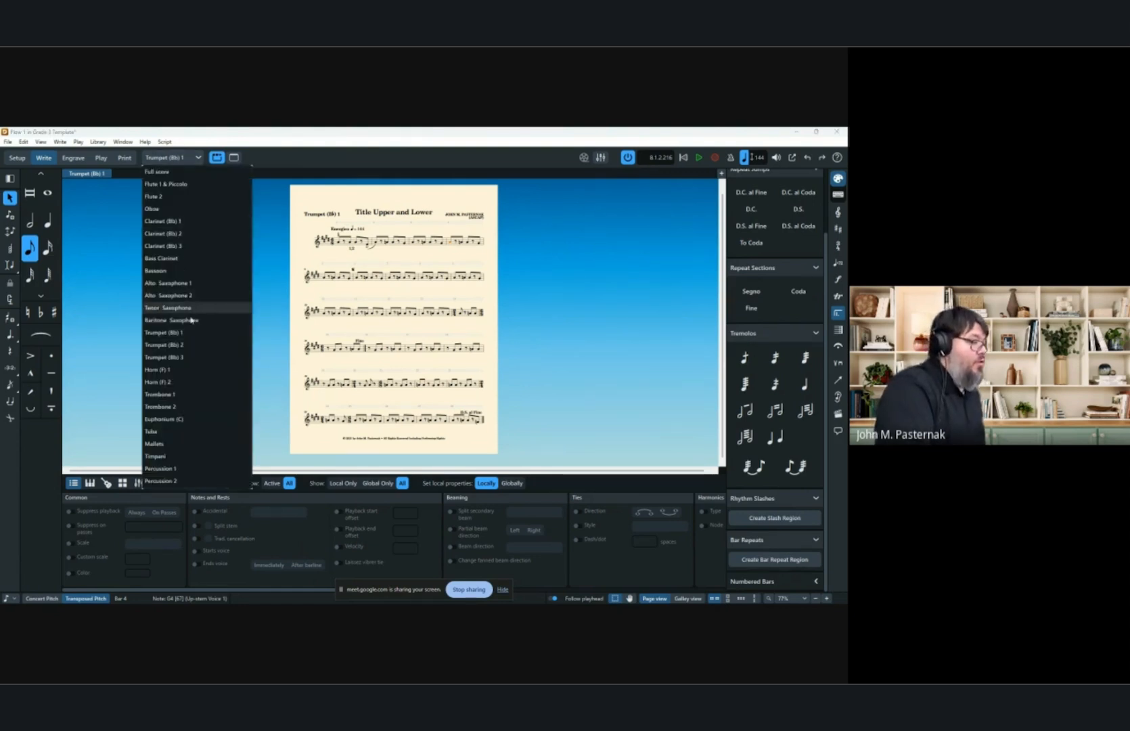
{"action": "left_click", "coordinate": [184, 345]}
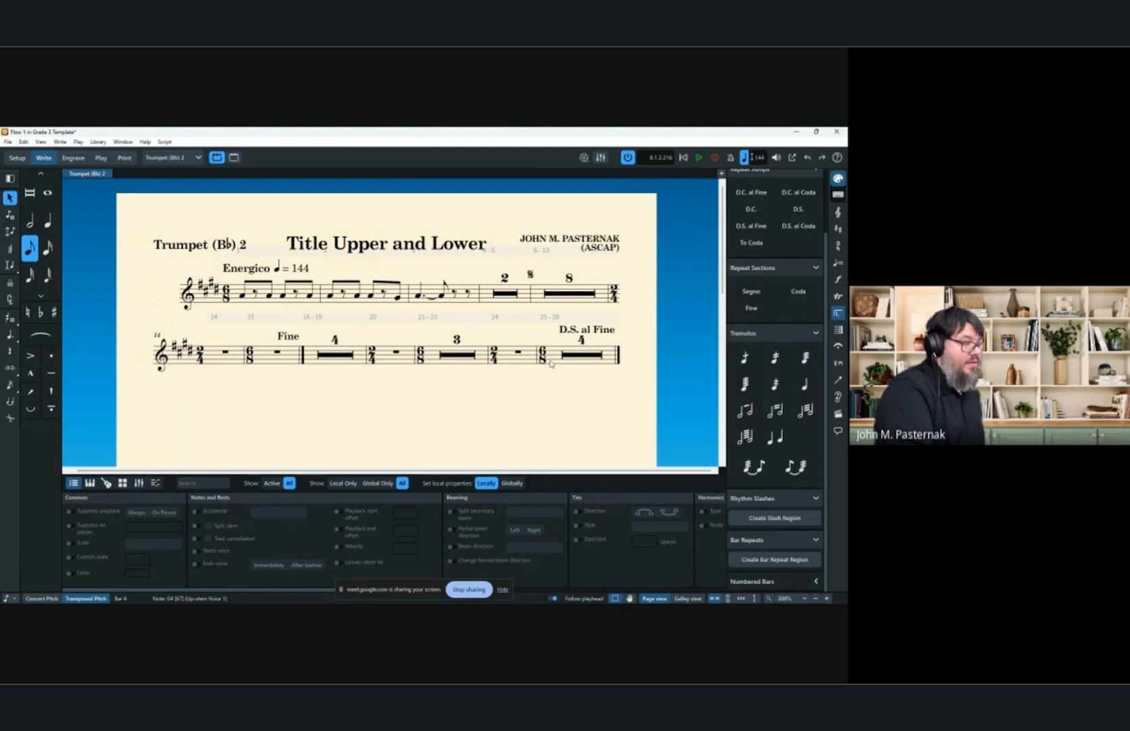
In Engrave mode, drag a staff spacing handle on the trumpet 2 part and undo it.
{"action": "left_click", "coordinate": [73, 157]}
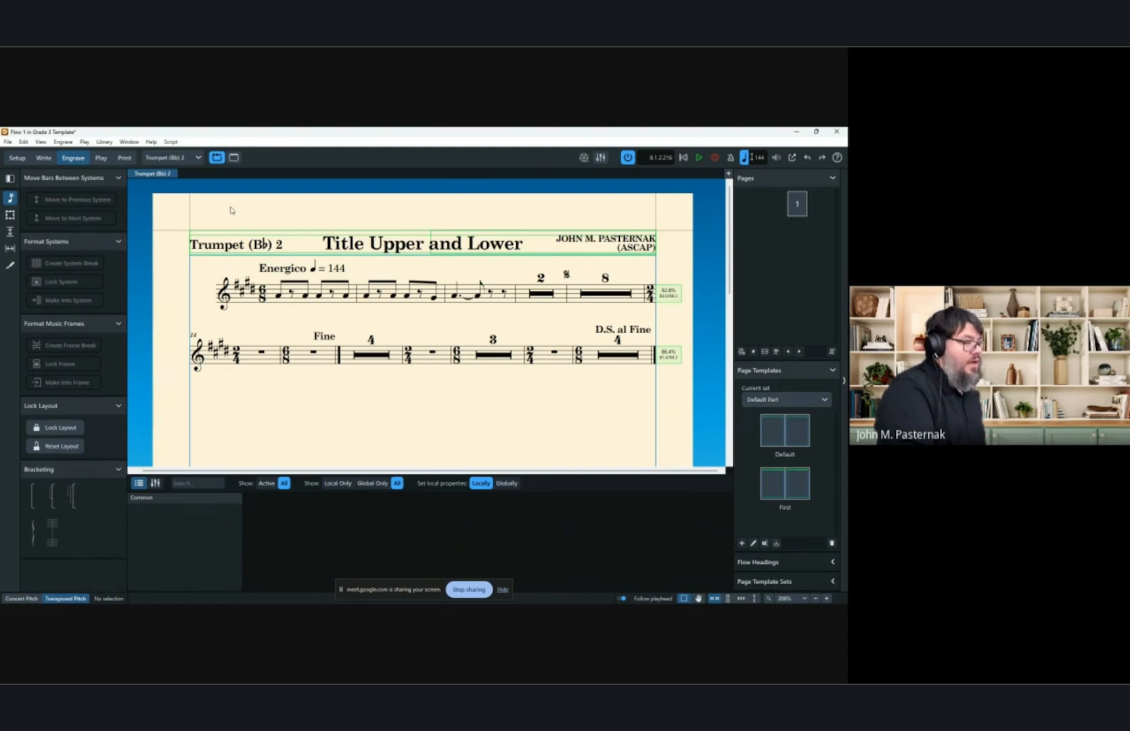
{"action": "scroll", "coordinate": [277, 231], "scroll_direction": "down", "scroll_amount": 5}
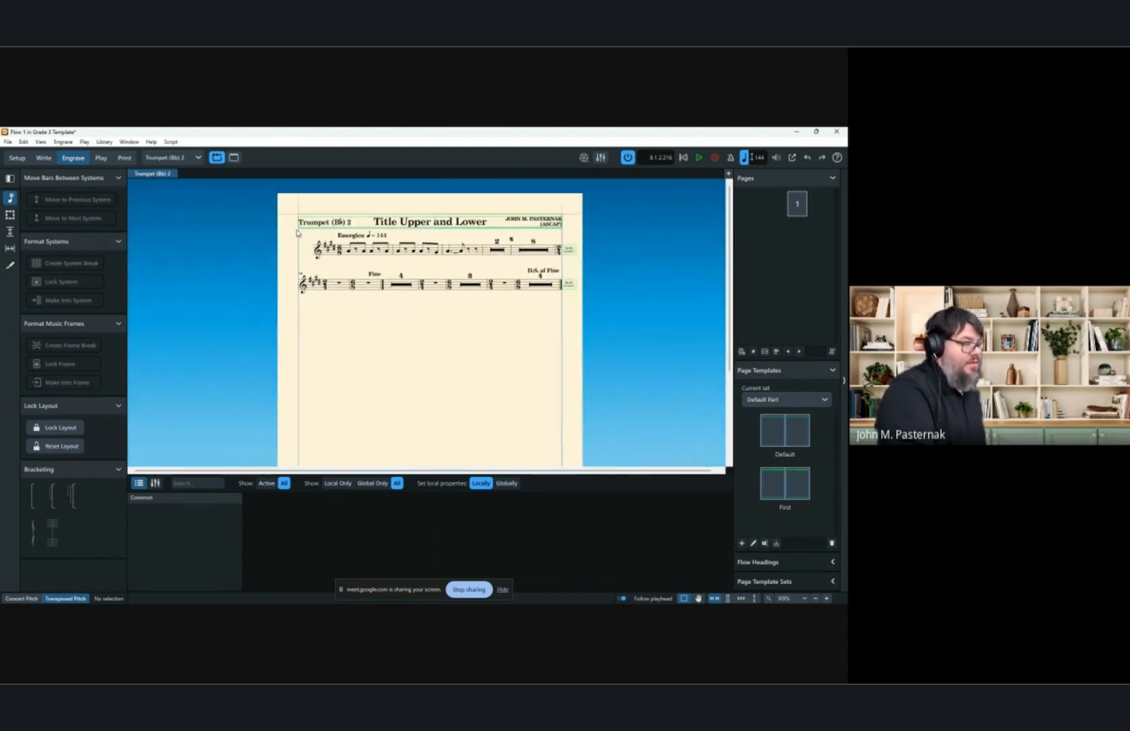
{"action": "left_click", "coordinate": [10, 232]}
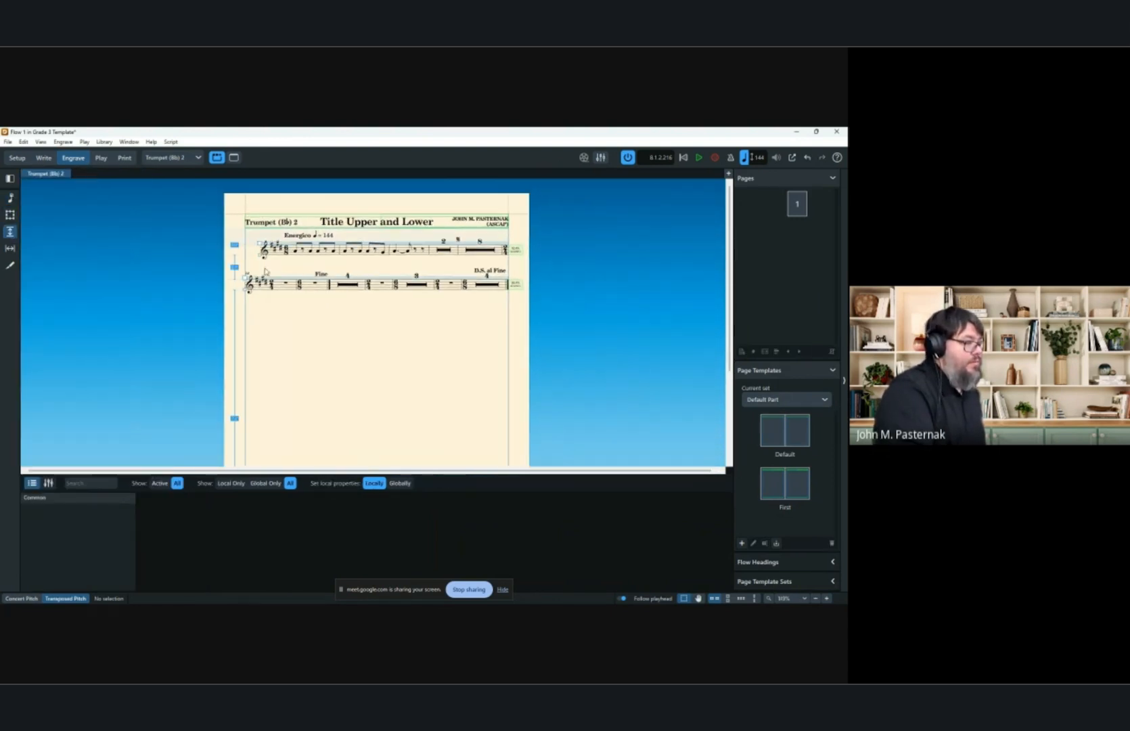
{"action": "left_click_drag", "start_coordinate": [235, 404], "coordinate": [265, 414]}
{"action": "key", "text": "ctrl+z"}
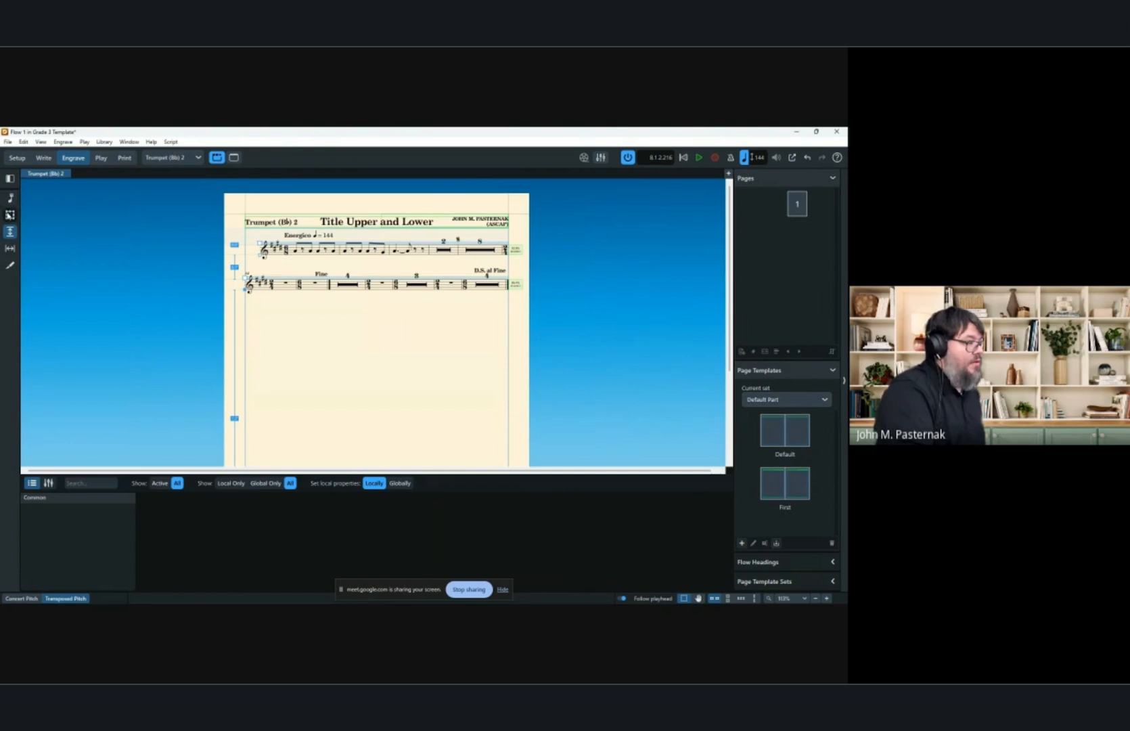
Select bar 20 and move bars between systems in the trumpet 2 part, then undo both moves.
{"action": "left_click", "coordinate": [10, 215]}
{"action": "left_click", "coordinate": [11, 199]}
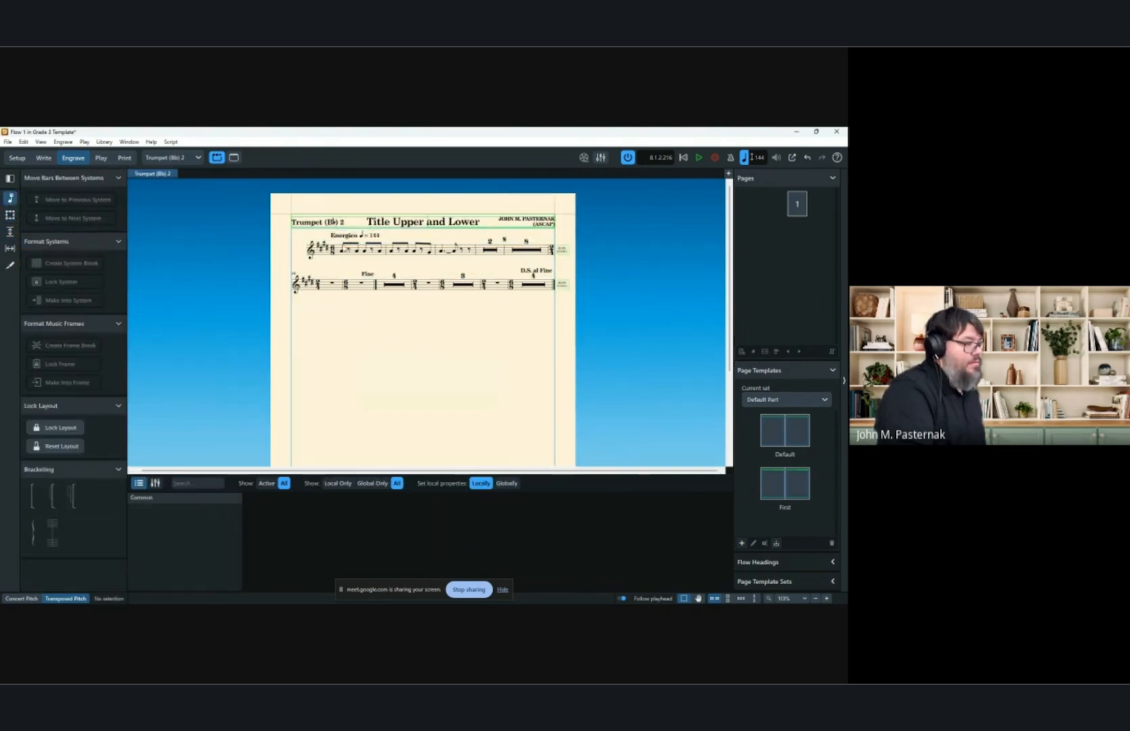
{"action": "left_click", "coordinate": [439, 287]}
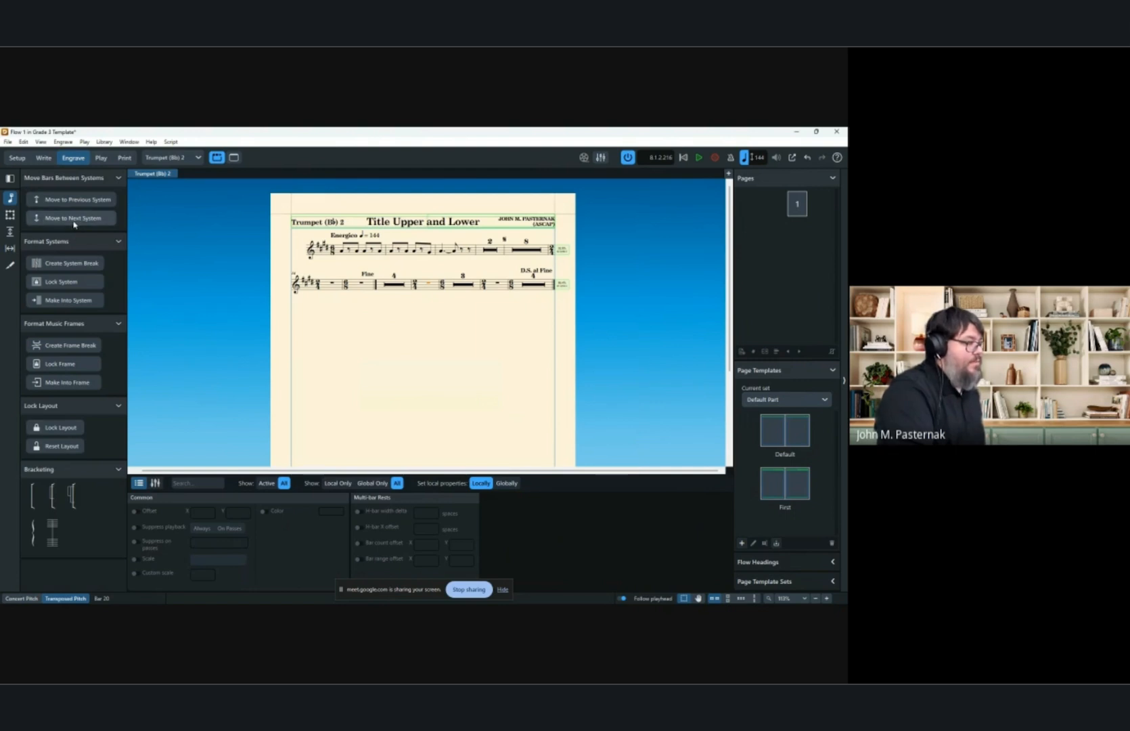
{"action": "left_click", "coordinate": [68, 142]}
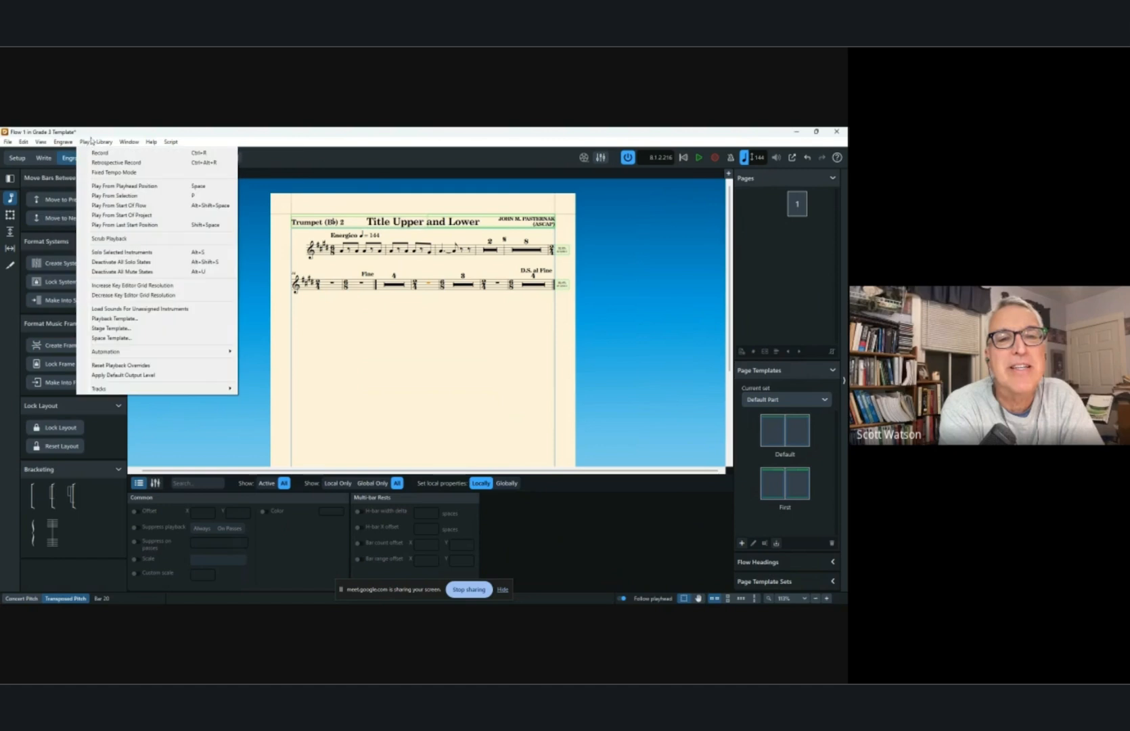
{"action": "left_click", "coordinate": [89, 141]}
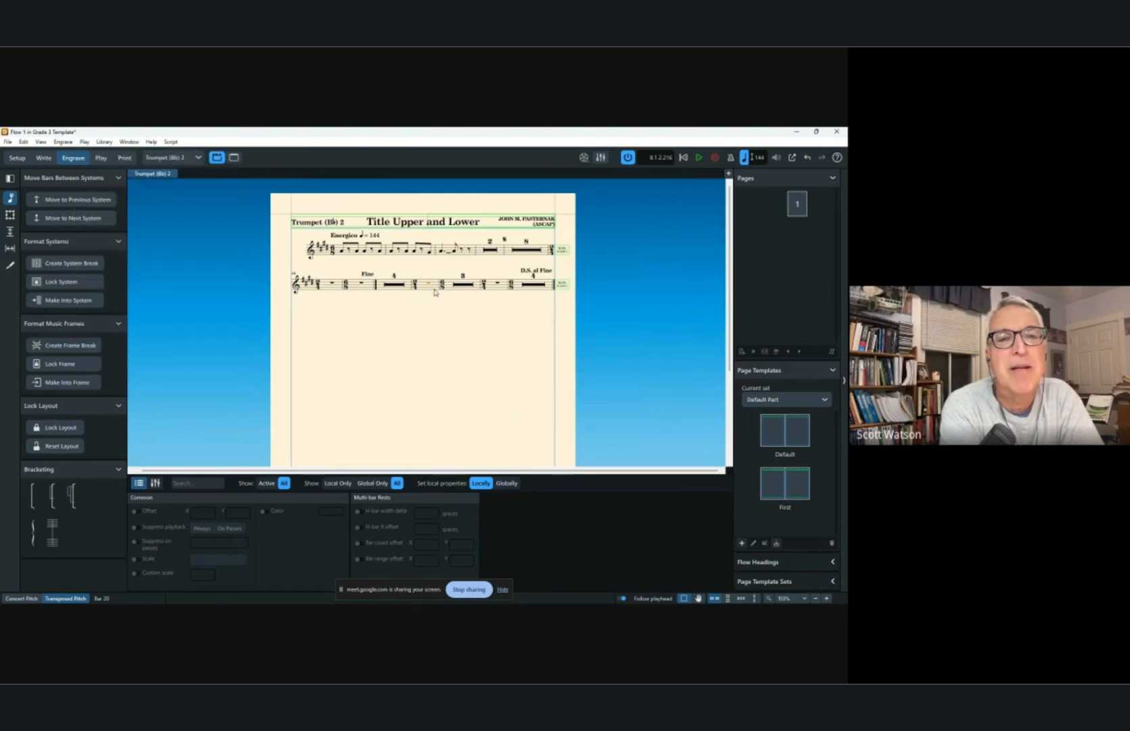
{"action": "key", "text": "shift+s"}
{"action": "key", "text": "comma"}
{"action": "key", "text": "comma"}
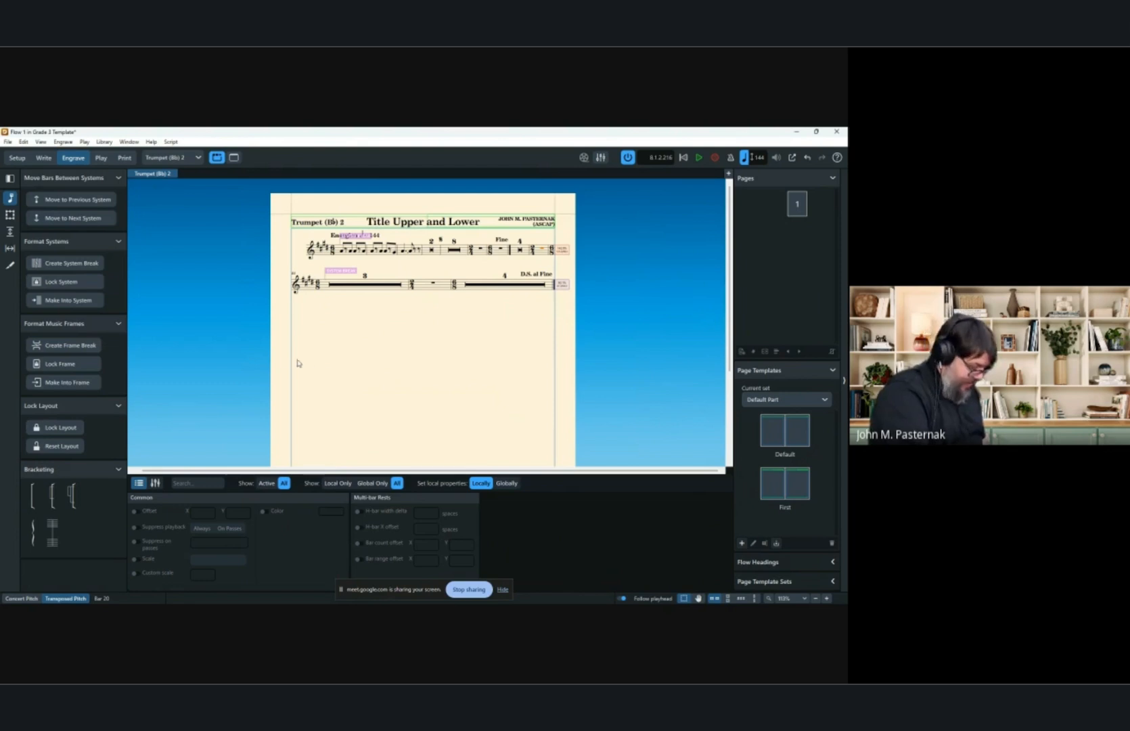
{"action": "key", "text": "ctrl+z"}
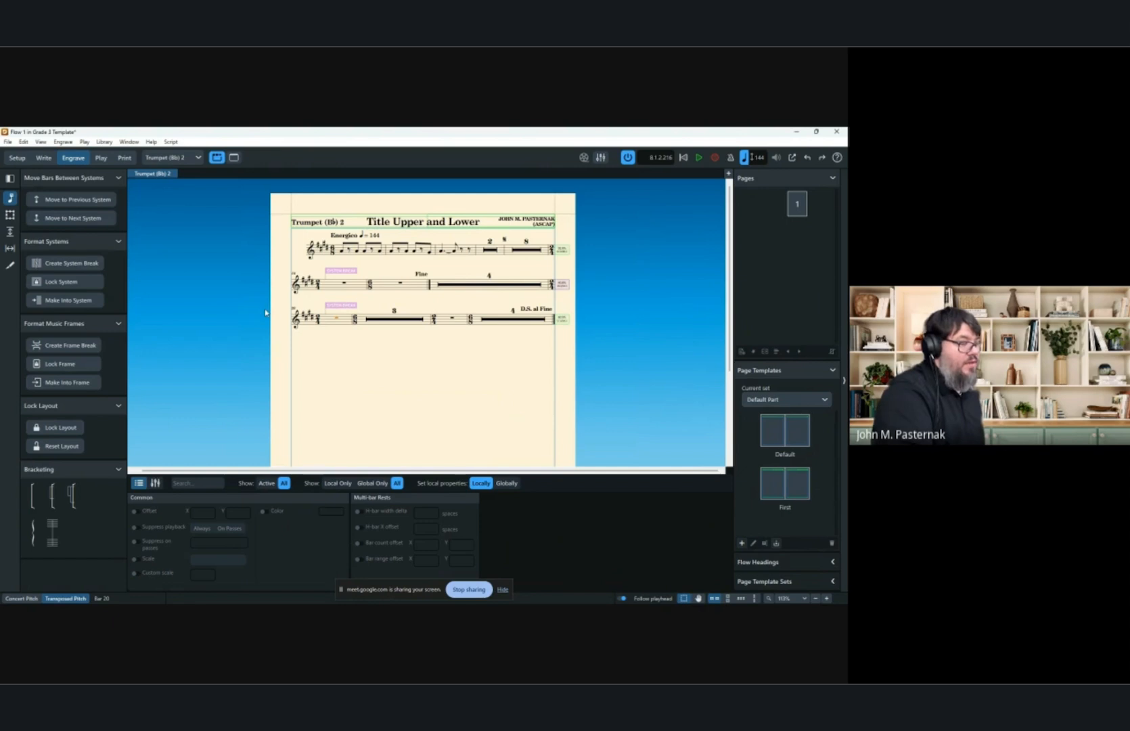
{"action": "key", "text": "ctrl+z"}
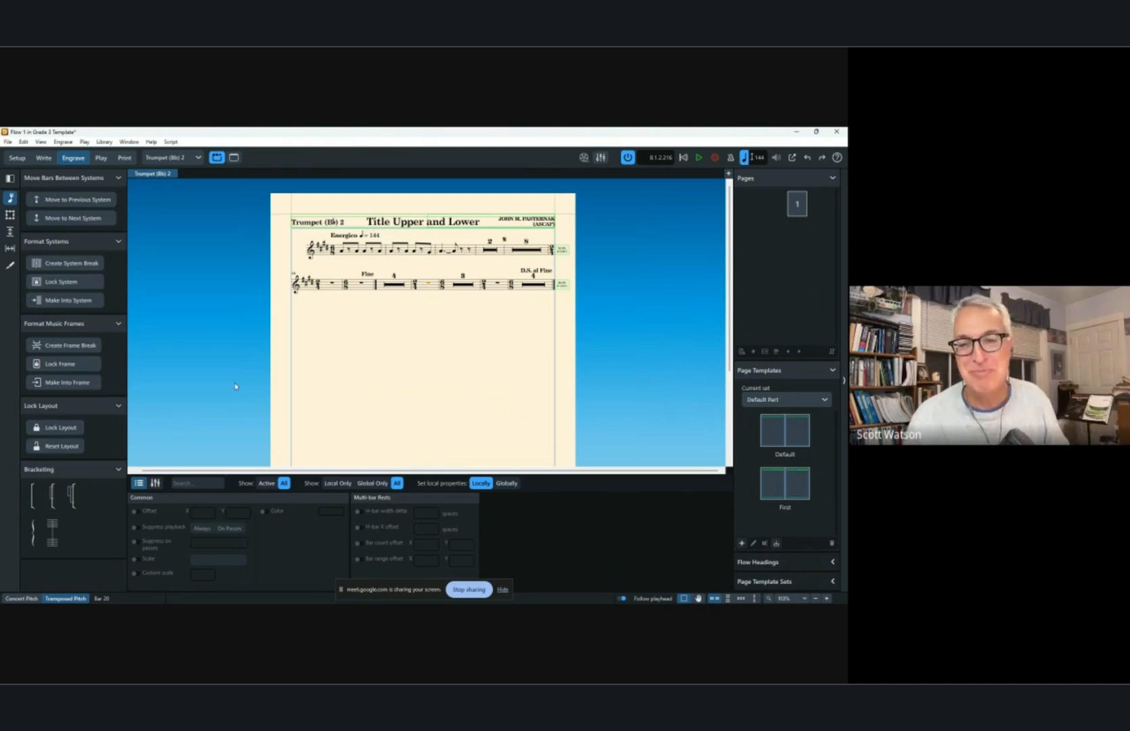
In Setup mode, open the Flows panel and duplicate Flow 1.
{"action": "left_click", "coordinate": [16, 158]}
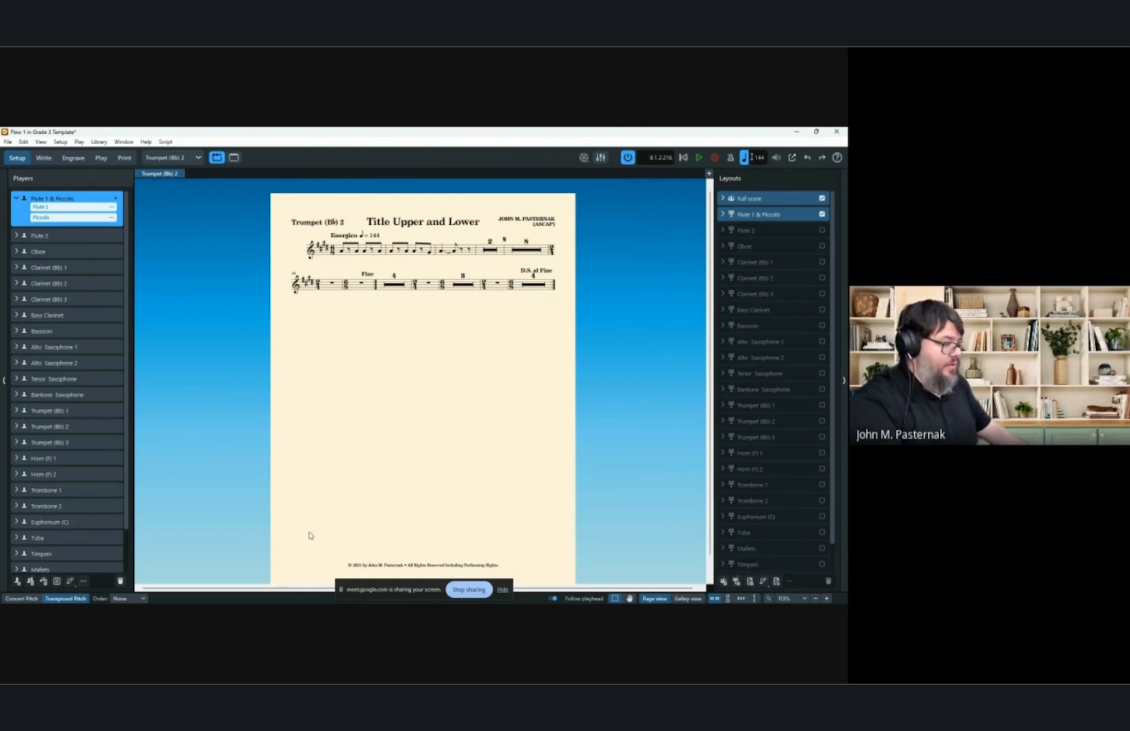
{"action": "left_click", "coordinate": [305, 600]}
{"action": "left_click", "coordinate": [228, 433]}
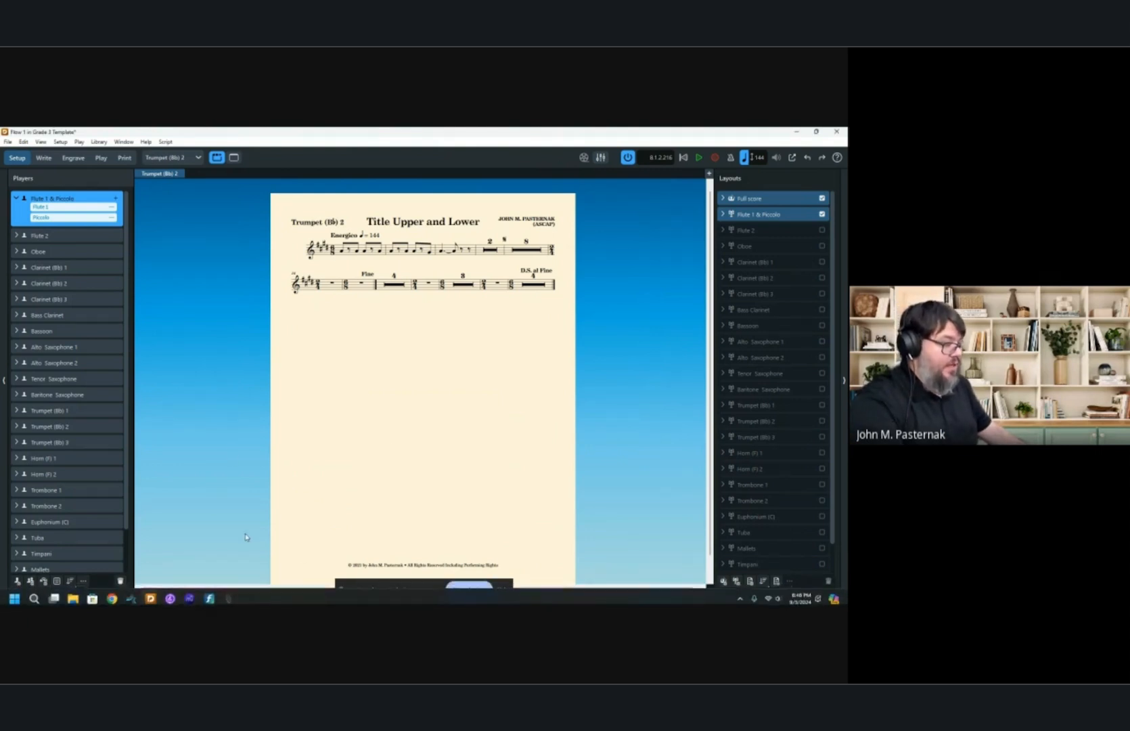
{"action": "left_click", "coordinate": [251, 593]}
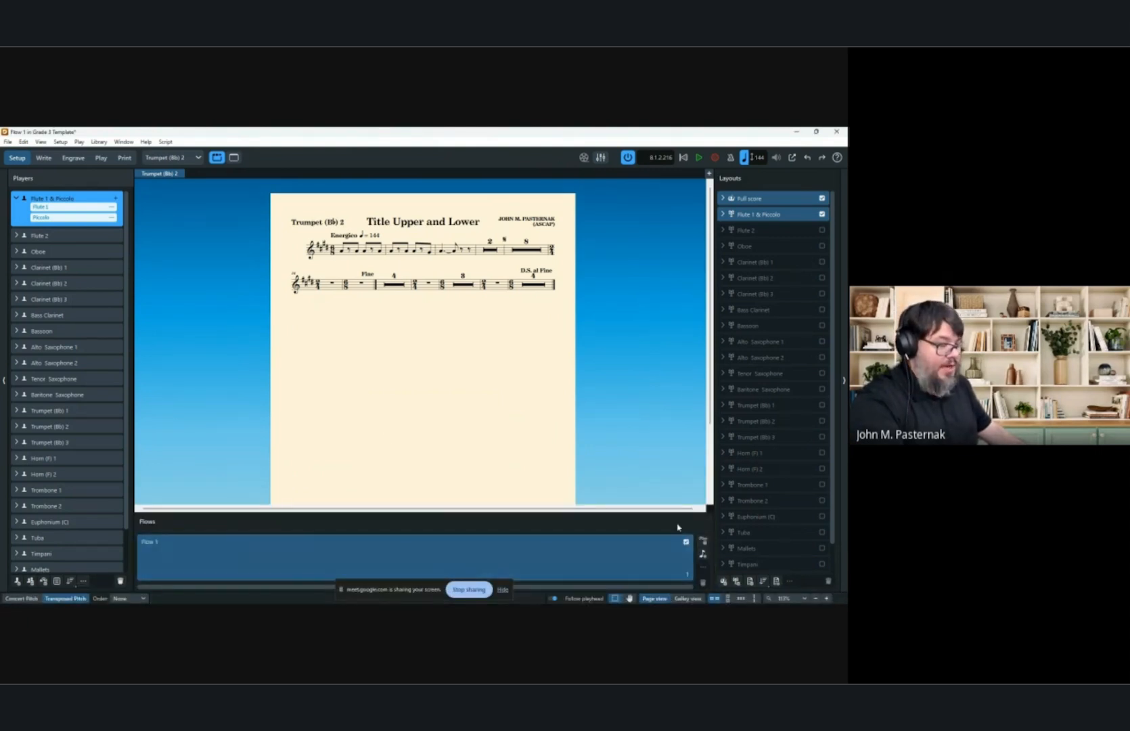
{"action": "right_click", "coordinate": [656, 562]}
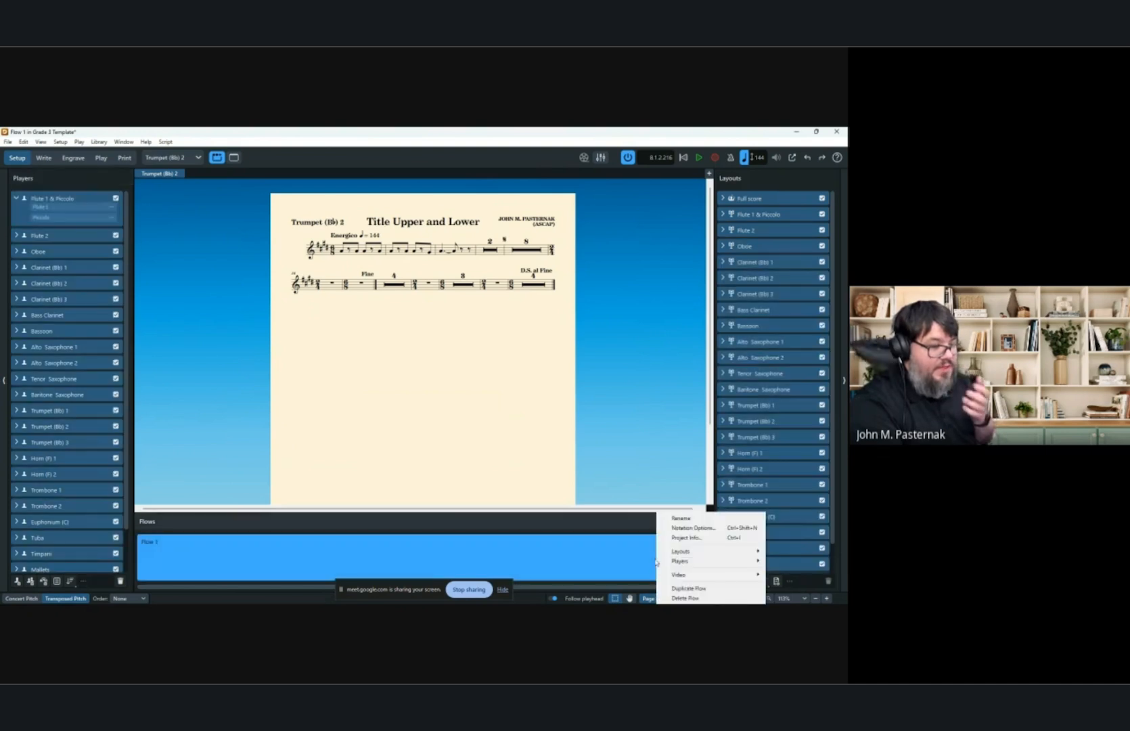
{"action": "left_click", "coordinate": [686, 588]}
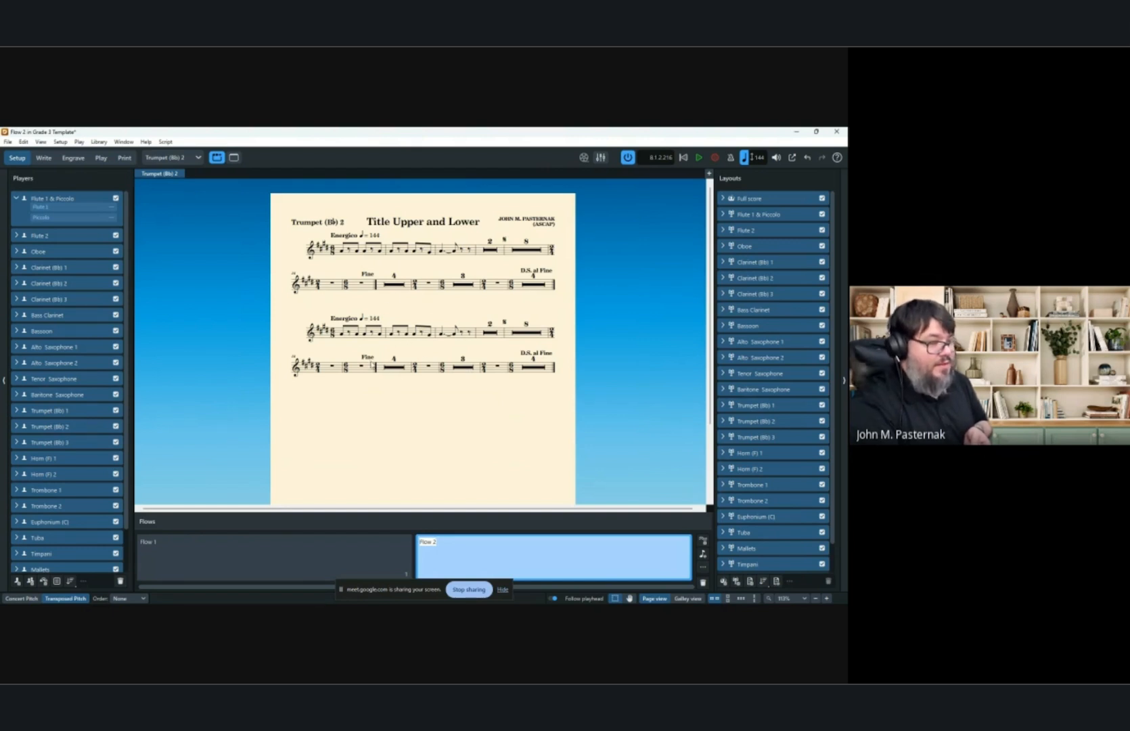
Return to Write mode and display the full score layout.
{"action": "left_click", "coordinate": [43, 157]}
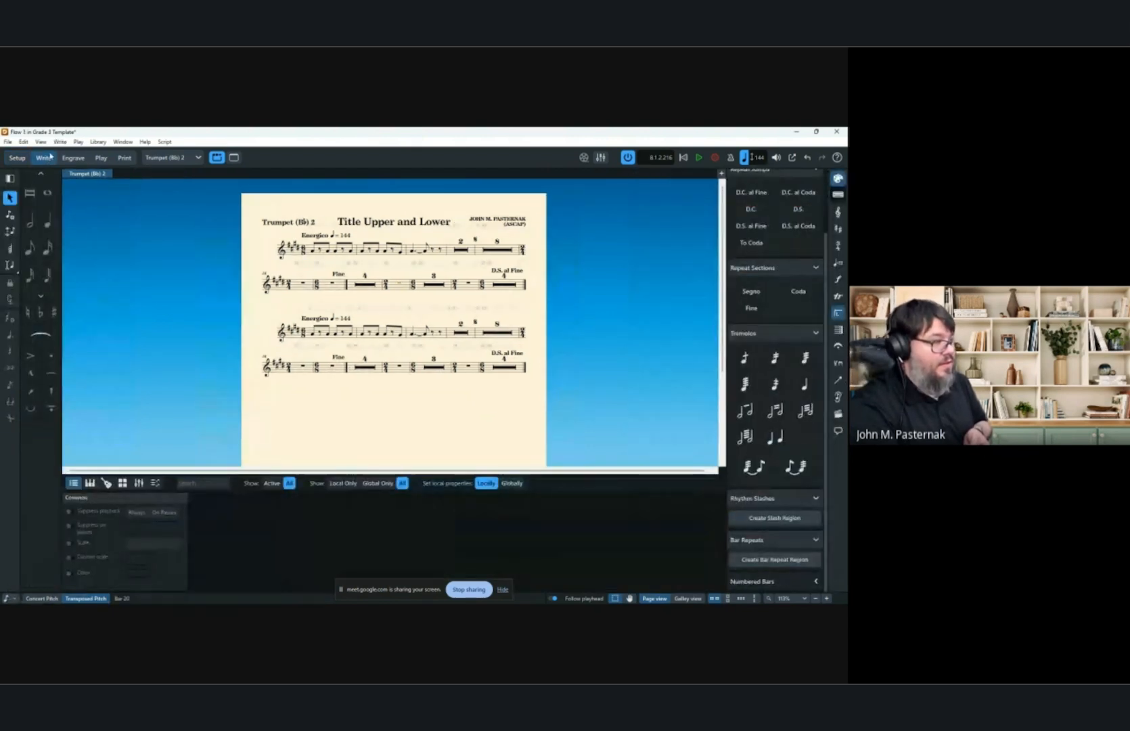
{"action": "left_click", "coordinate": [198, 158]}
{"action": "left_click", "coordinate": [198, 173]}
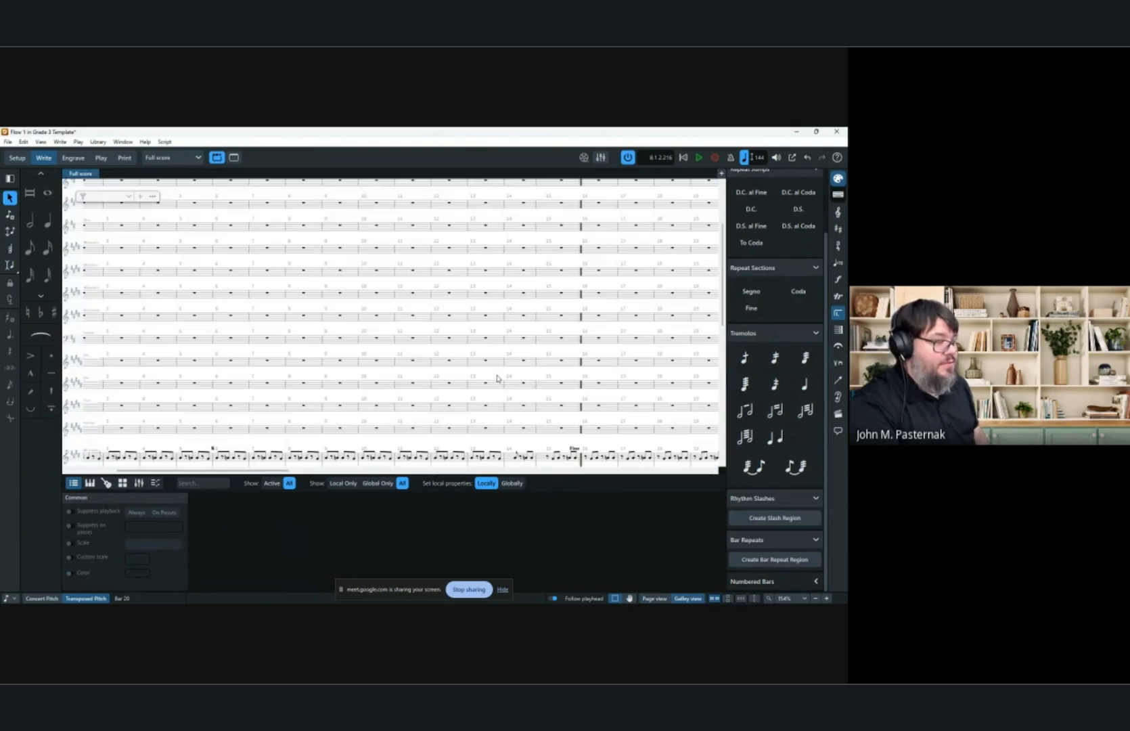
{"action": "scroll", "coordinate": [450, 383], "scroll_direction": "right", "scroll_amount": 5}
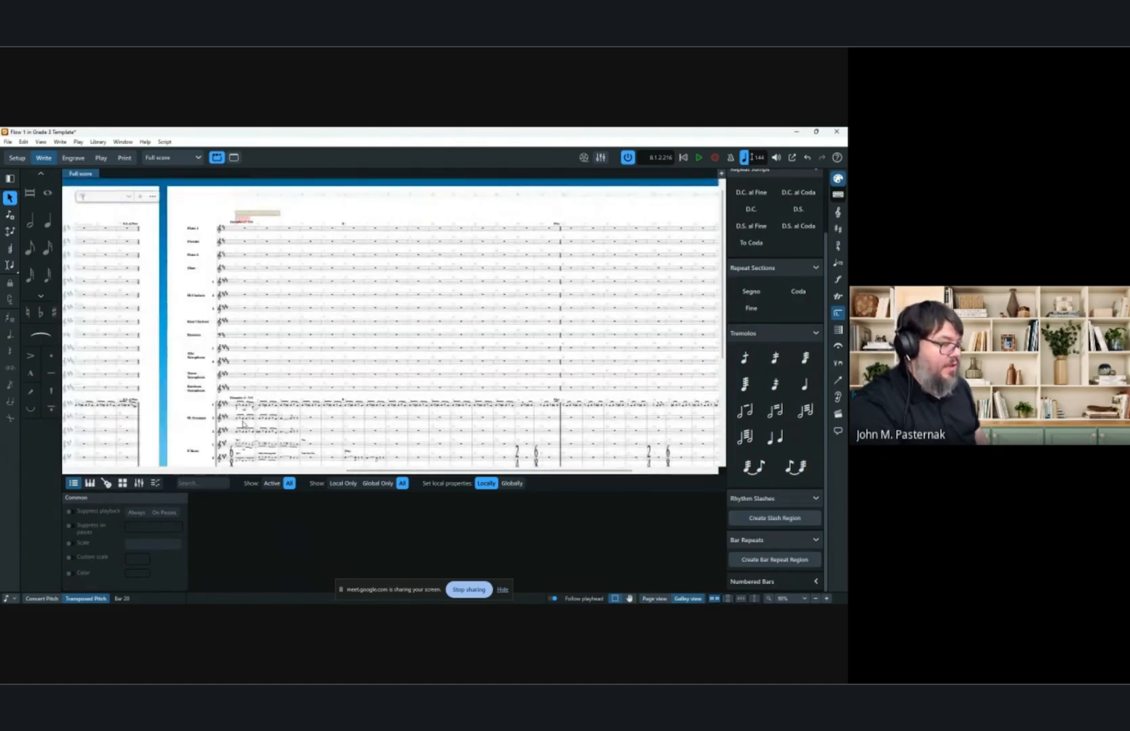
In Flow 2 of the full score, select bars 1–28 of the trumpet staff.
{"action": "left_click", "coordinate": [239, 408]}
{"action": "scroll", "coordinate": [394, 415], "scroll_direction": "right", "scroll_amount": 5}
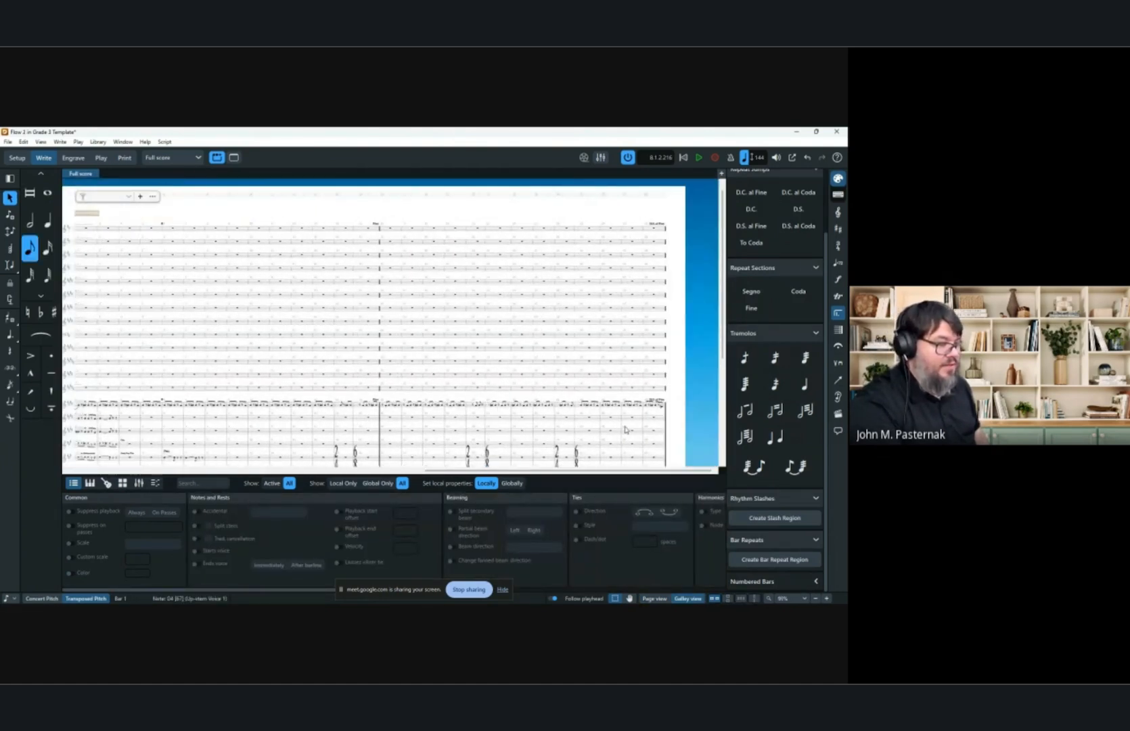
{"action": "left_click", "coordinate": [663, 411], "text": "shift"}
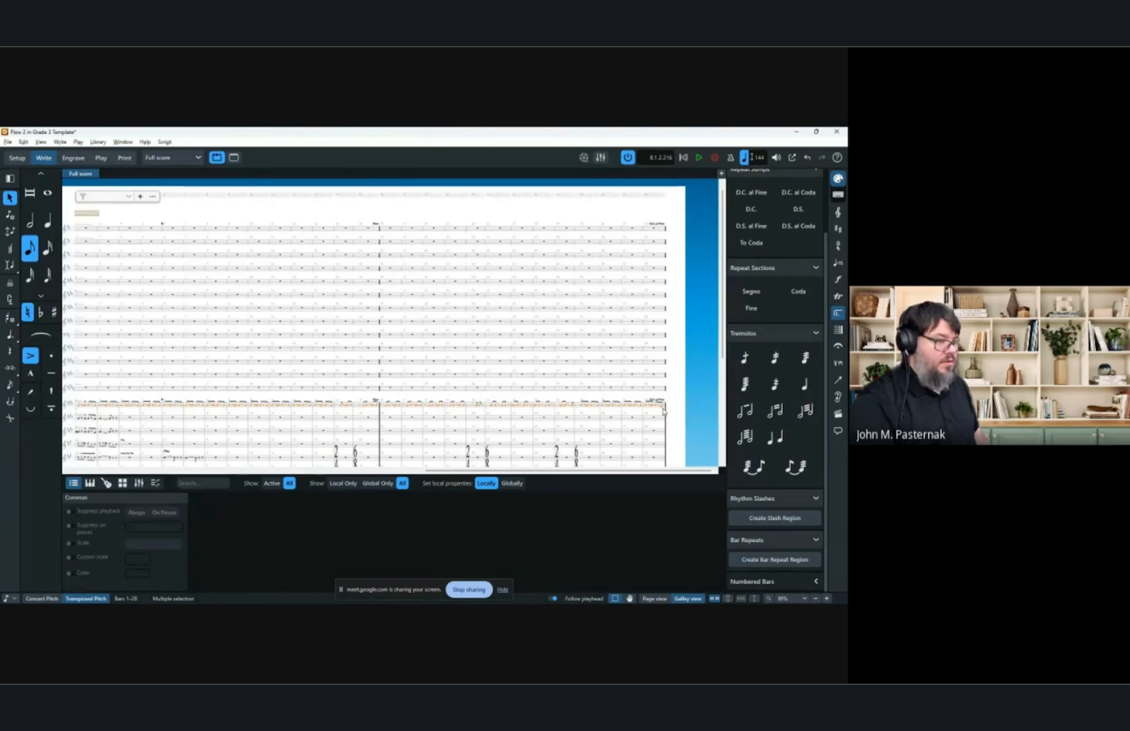
{"action": "key", "text": "ctrl+alt+Up"}
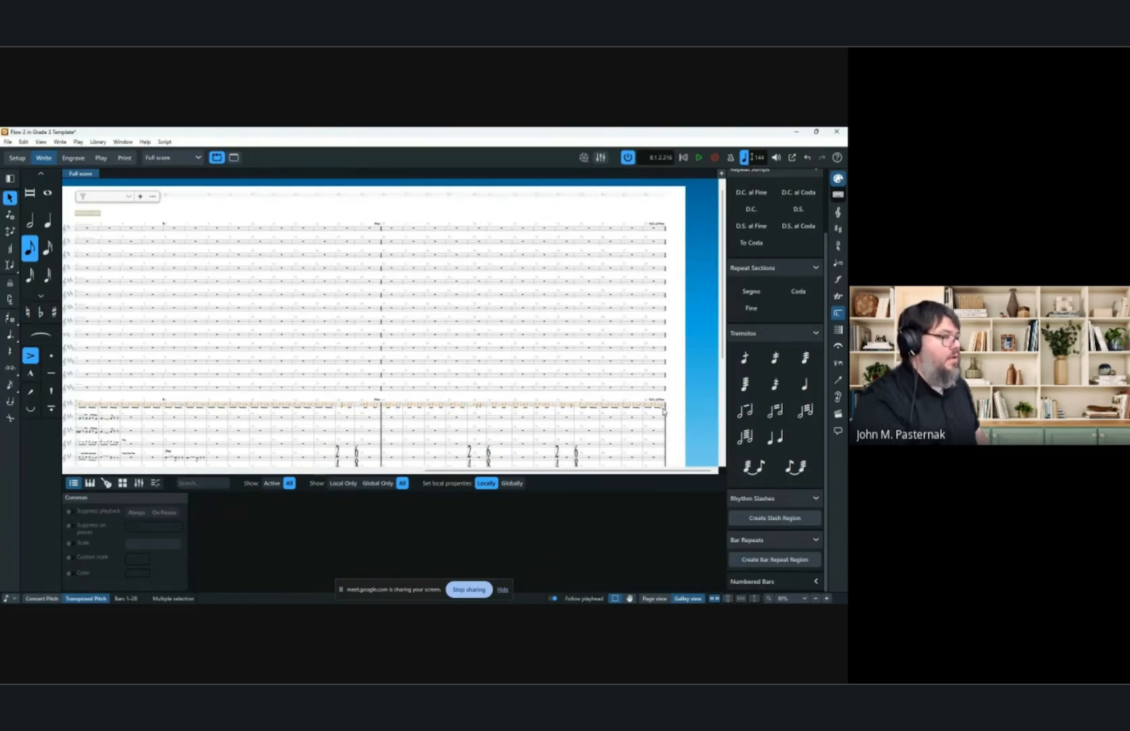
Switch to the Trumpet (B♭) 1 part layout and look over its two pages.
{"action": "left_click", "coordinate": [175, 157]}
{"action": "left_click", "coordinate": [213, 330]}
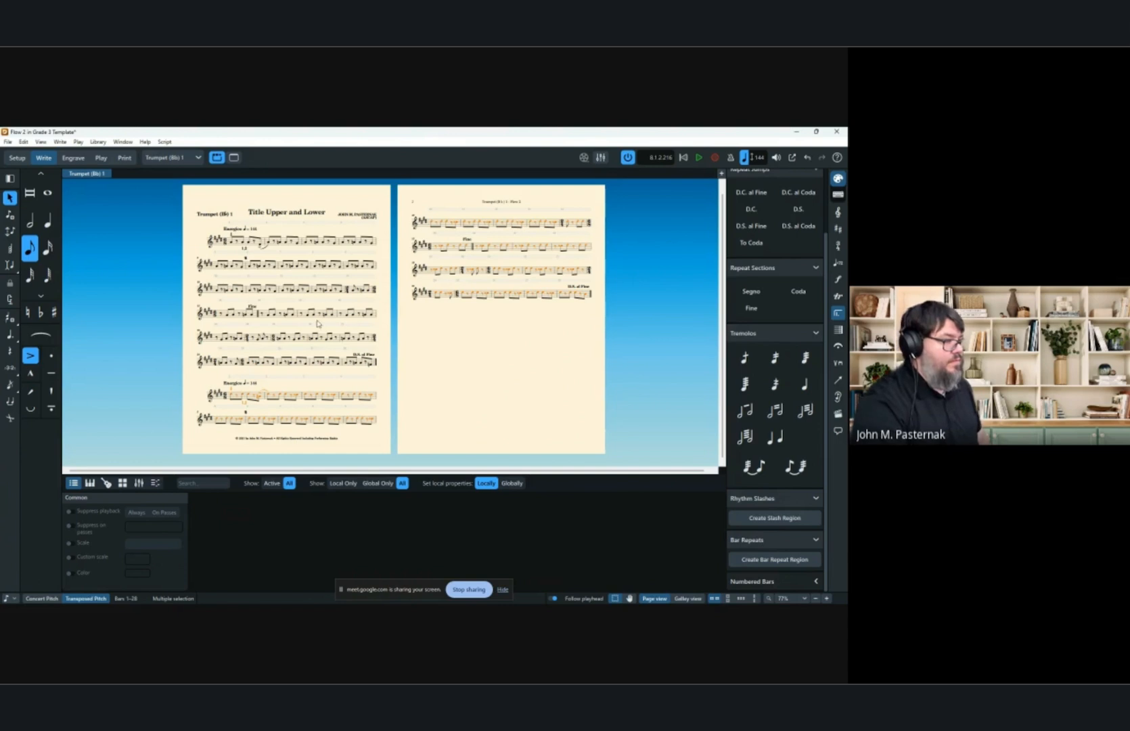
{"action": "scroll", "coordinate": [316, 329], "scroll_direction": "up", "scroll_amount": 2}
{"action": "left_click", "coordinate": [469, 377]}
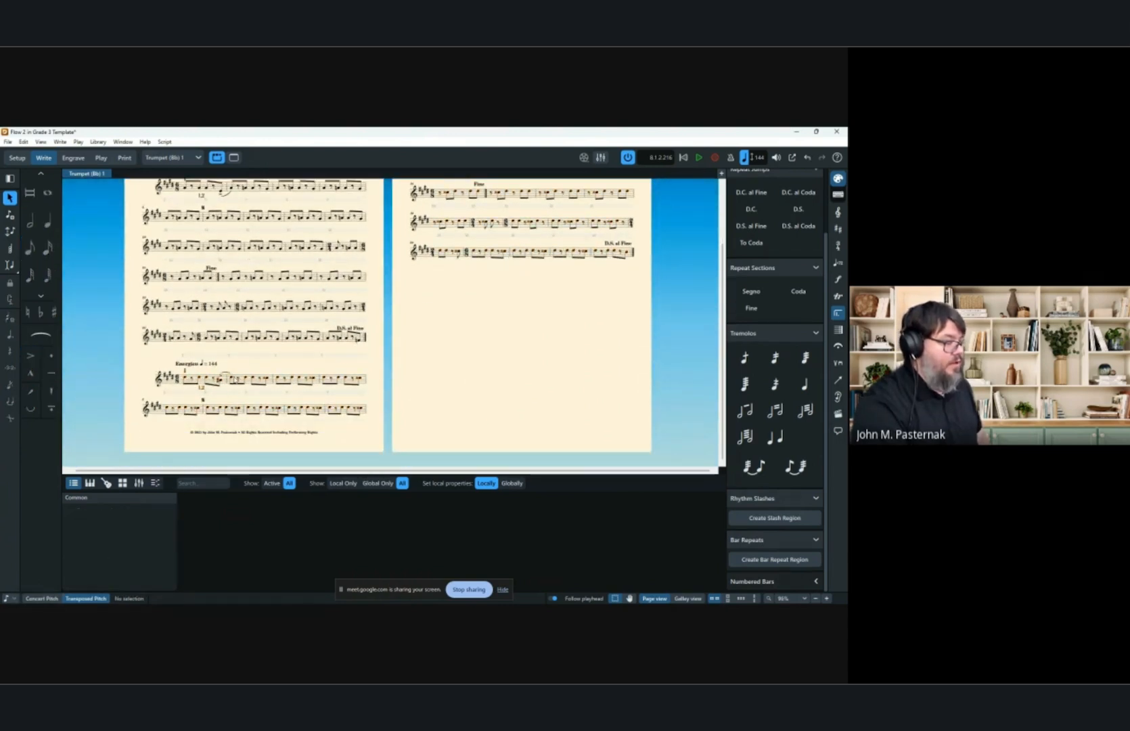
{"action": "scroll", "coordinate": [213, 387], "scroll_direction": "up", "scroll_amount": 2}
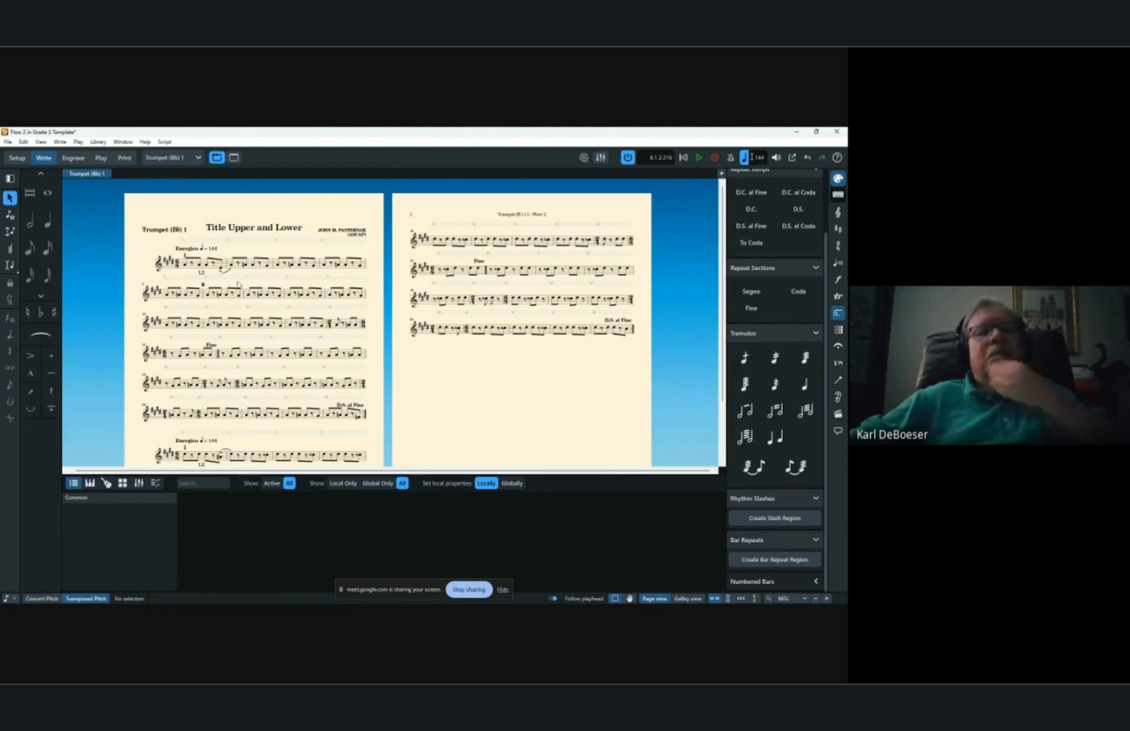
{"action": "scroll", "coordinate": [457, 352], "scroll_direction": "down", "scroll_amount": 2}
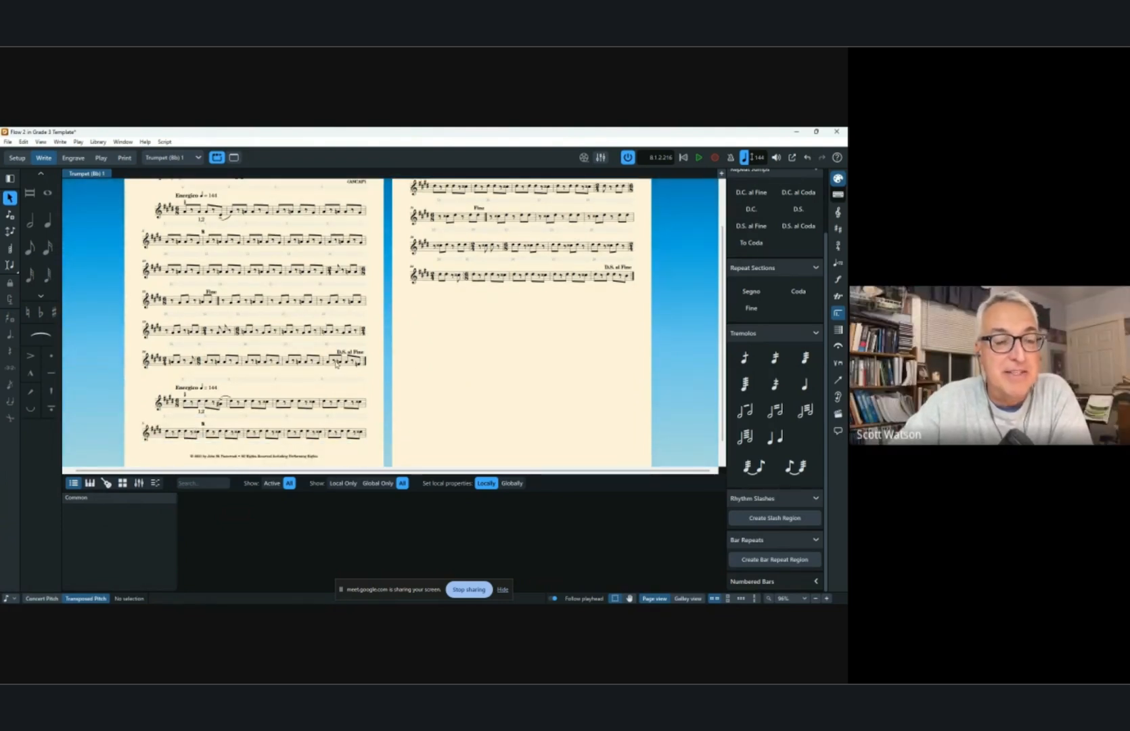
In Engrave mode, remove all page overrides from the trumpet 1 part.
{"action": "left_click", "coordinate": [73, 157]}
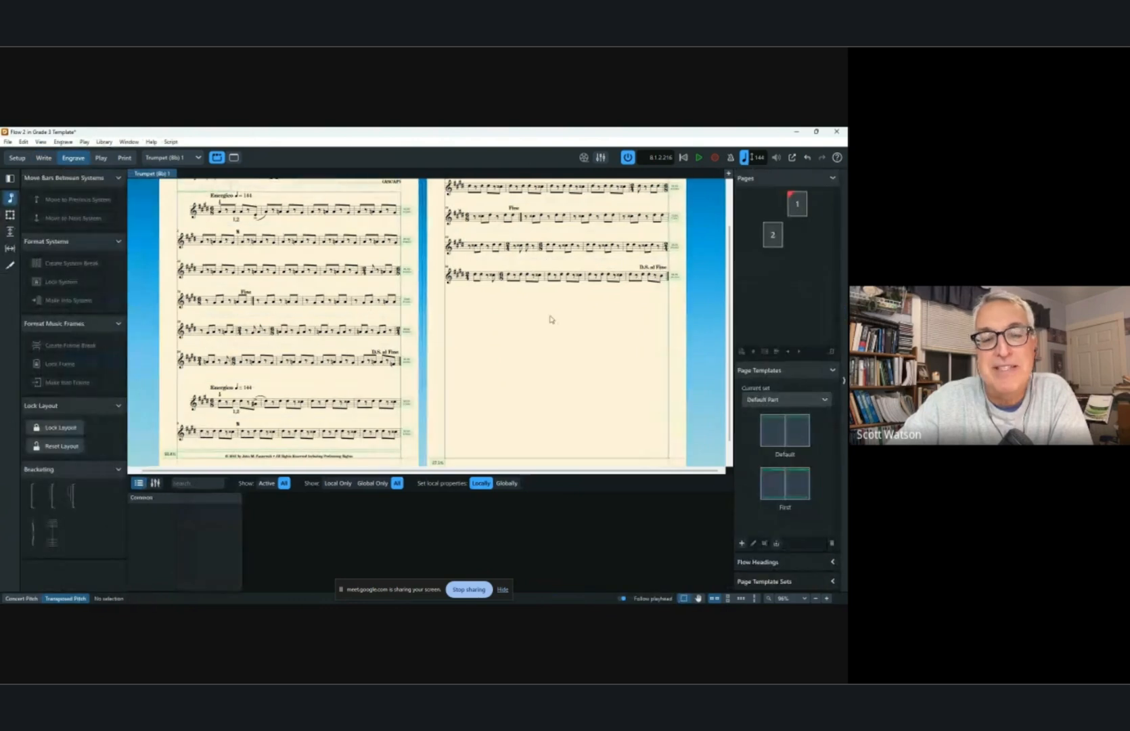
{"action": "left_click", "coordinate": [833, 562]}
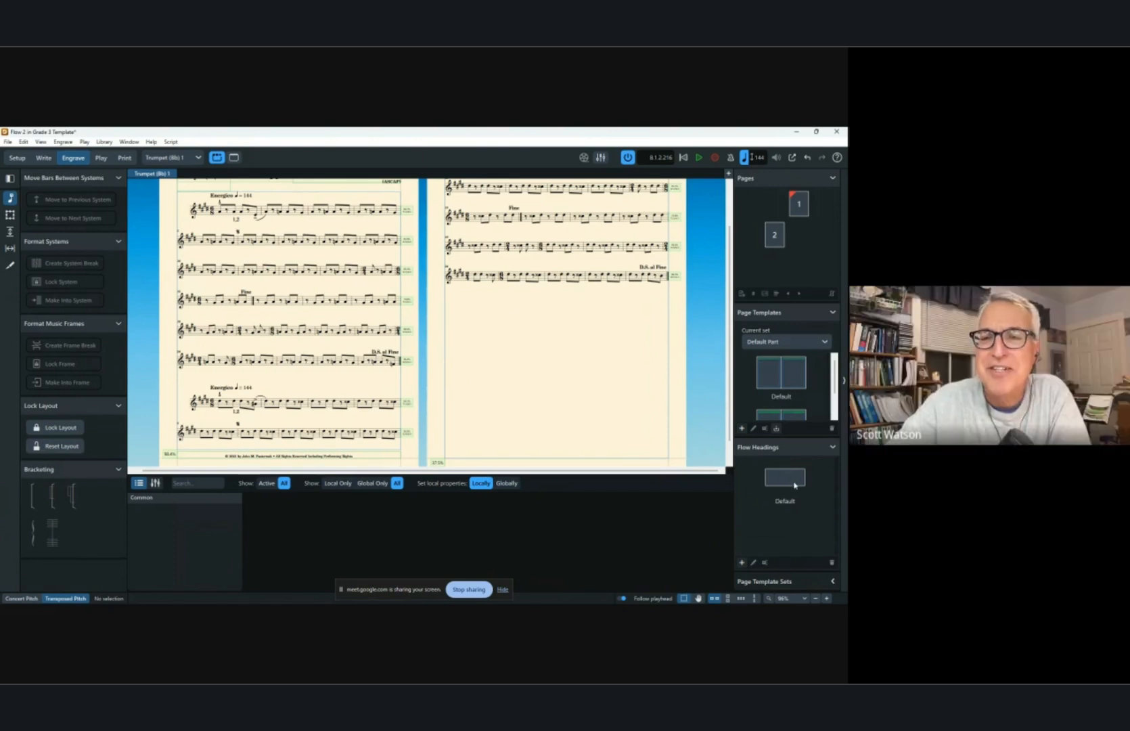
{"action": "left_click", "coordinate": [799, 205]}
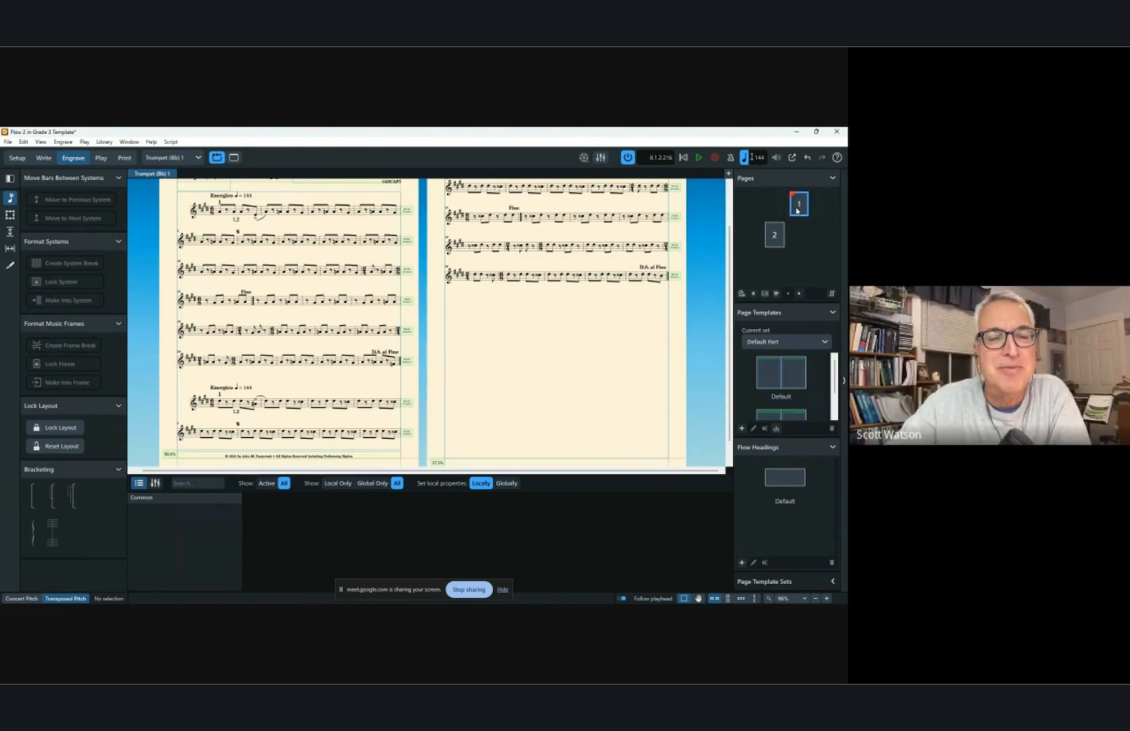
{"action": "right_click", "coordinate": [797, 211]}
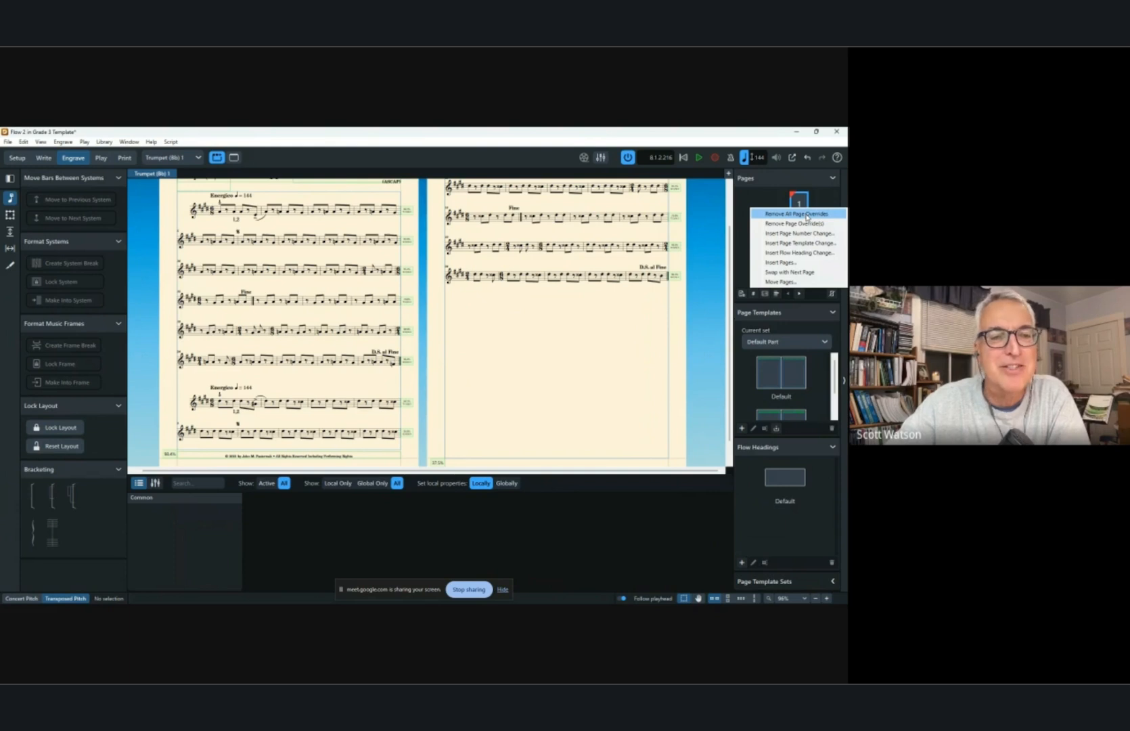
{"action": "left_click", "coordinate": [795, 214]}
{"action": "scroll", "coordinate": [667, 365], "scroll_direction": "up", "scroll_amount": 1}
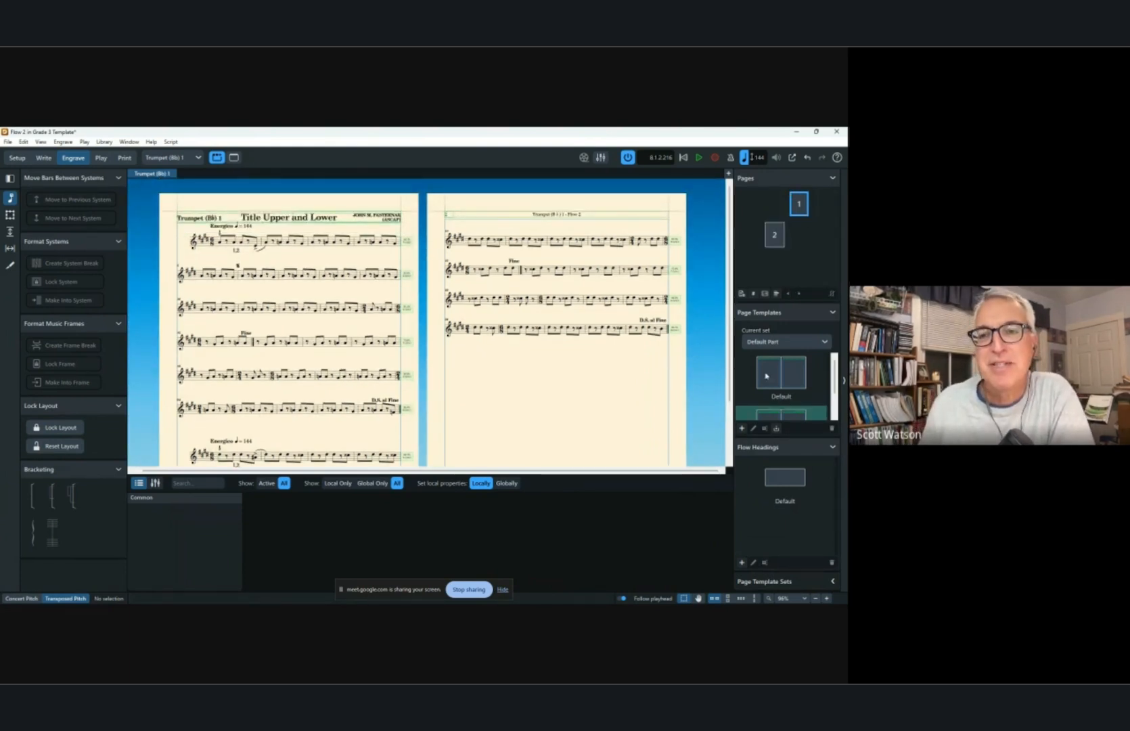
Edit the Default flow heading and draw a text frame across its upper area.
{"action": "double_click", "coordinate": [785, 477]}
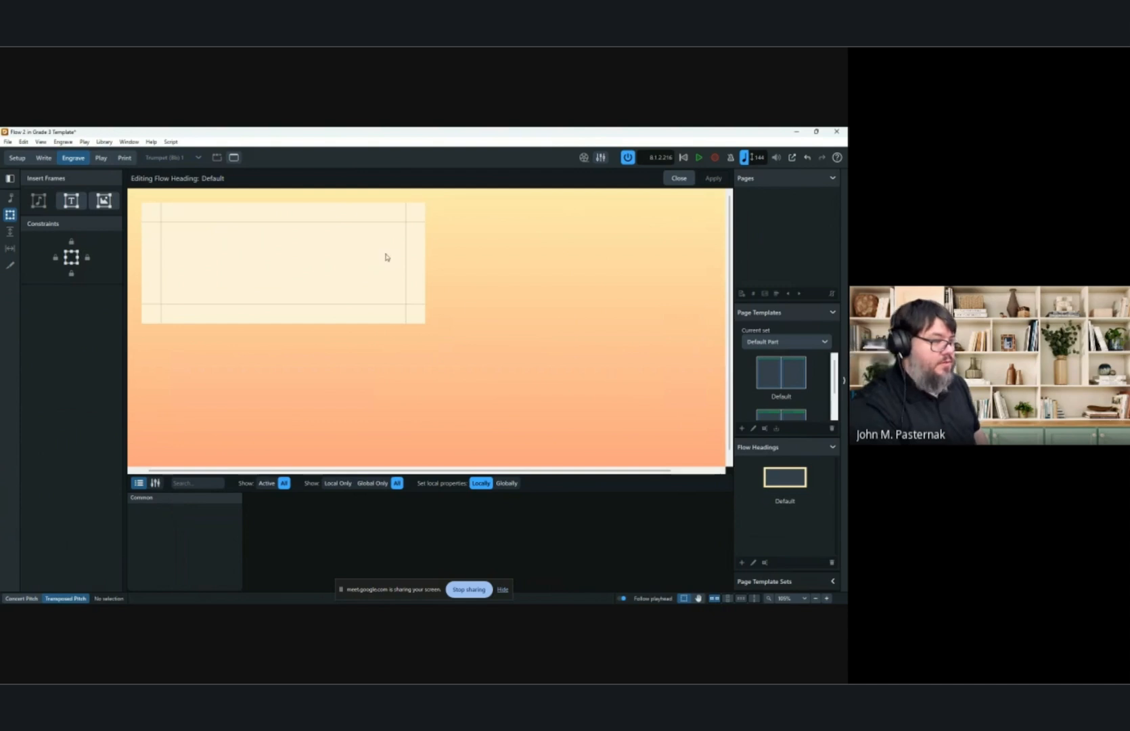
{"action": "scroll", "coordinate": [359, 285], "scroll_direction": "left", "scroll_amount": 1}
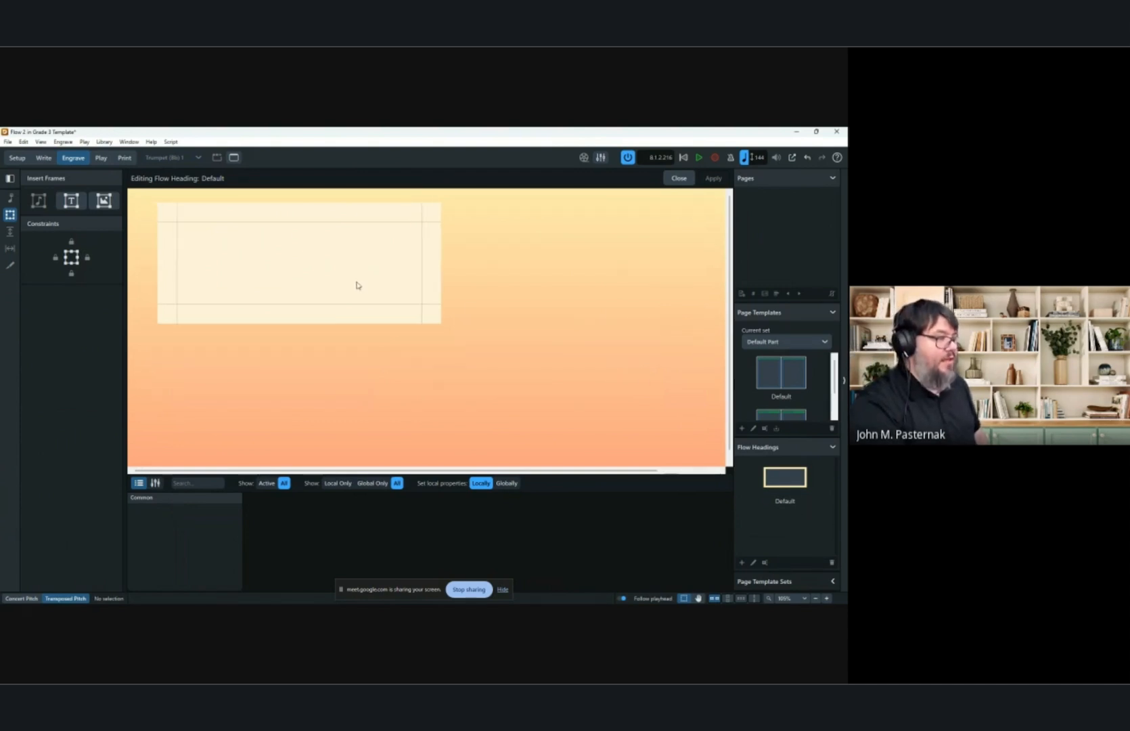
{"action": "scroll", "coordinate": [348, 277], "scroll_direction": "up", "scroll_amount": 3}
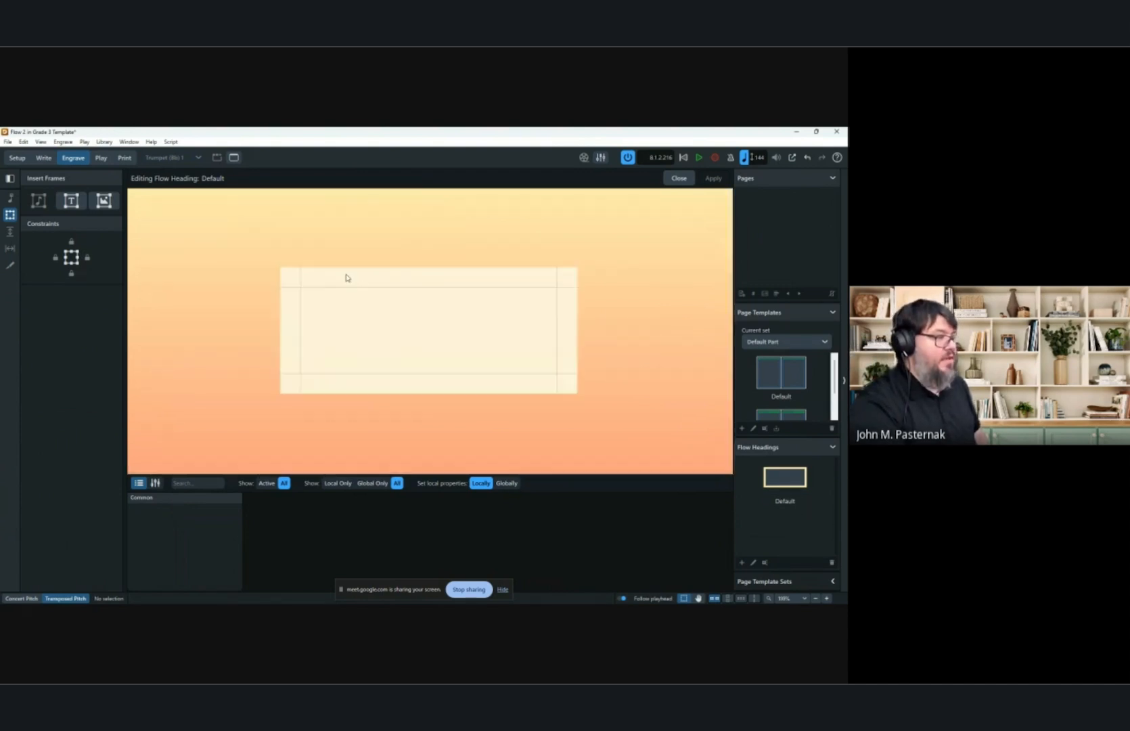
{"action": "left_click", "coordinate": [71, 201]}
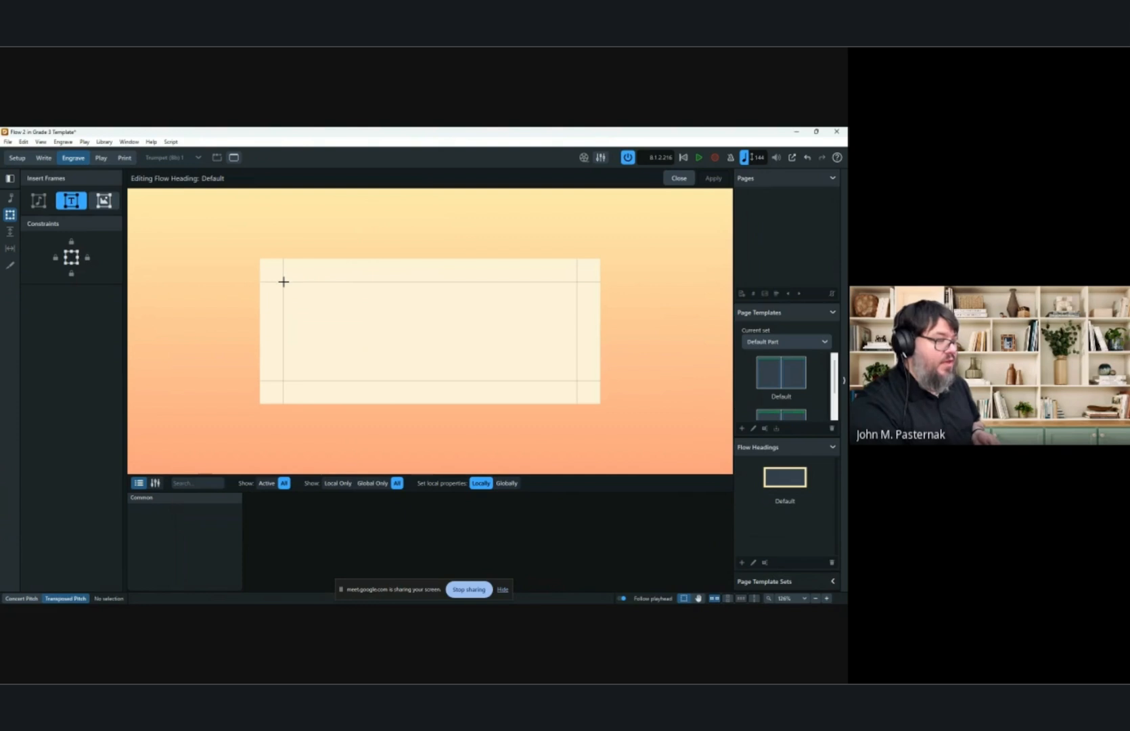
{"action": "mouse_move", "coordinate": [283, 281]}
{"action": "left_mouse_down"}
{"action": "mouse_move", "coordinate": [302, 295]}
{"action": "mouse_move", "coordinate": [542, 318]}
{"action": "mouse_move", "coordinate": [578, 309]}
{"action": "left_mouse_up"}
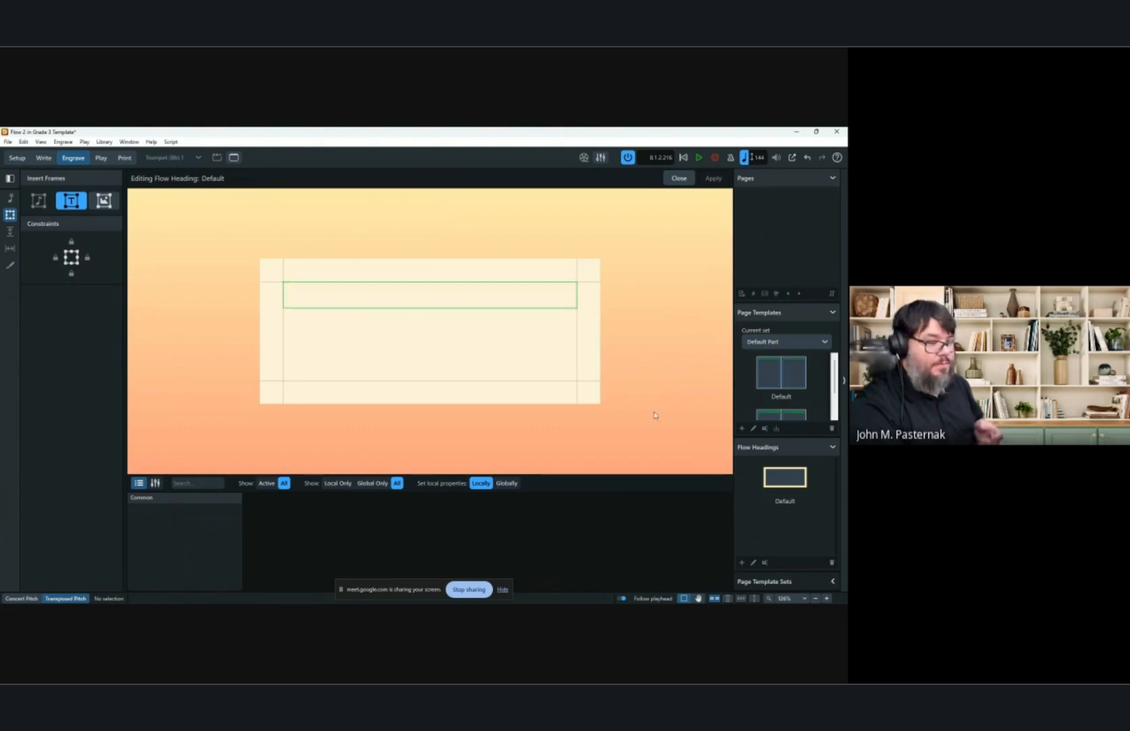
{"action": "double_click", "coordinate": [502, 292]}
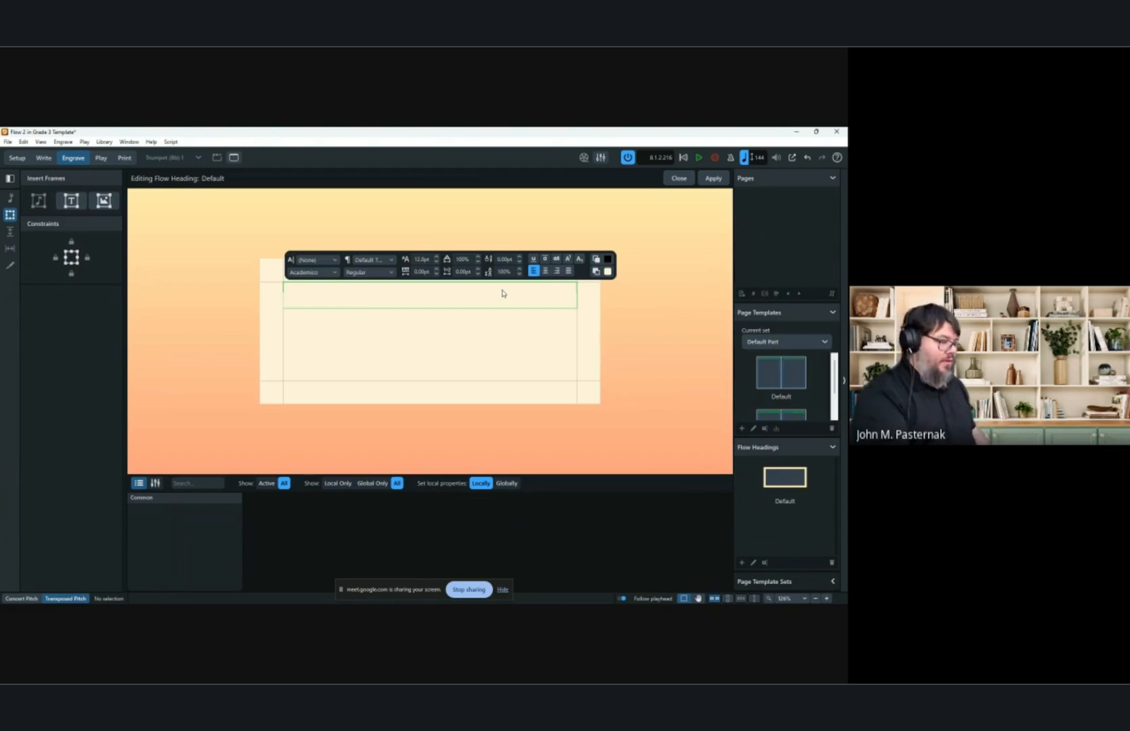
{"action": "right_click", "coordinate": [421, 296]}
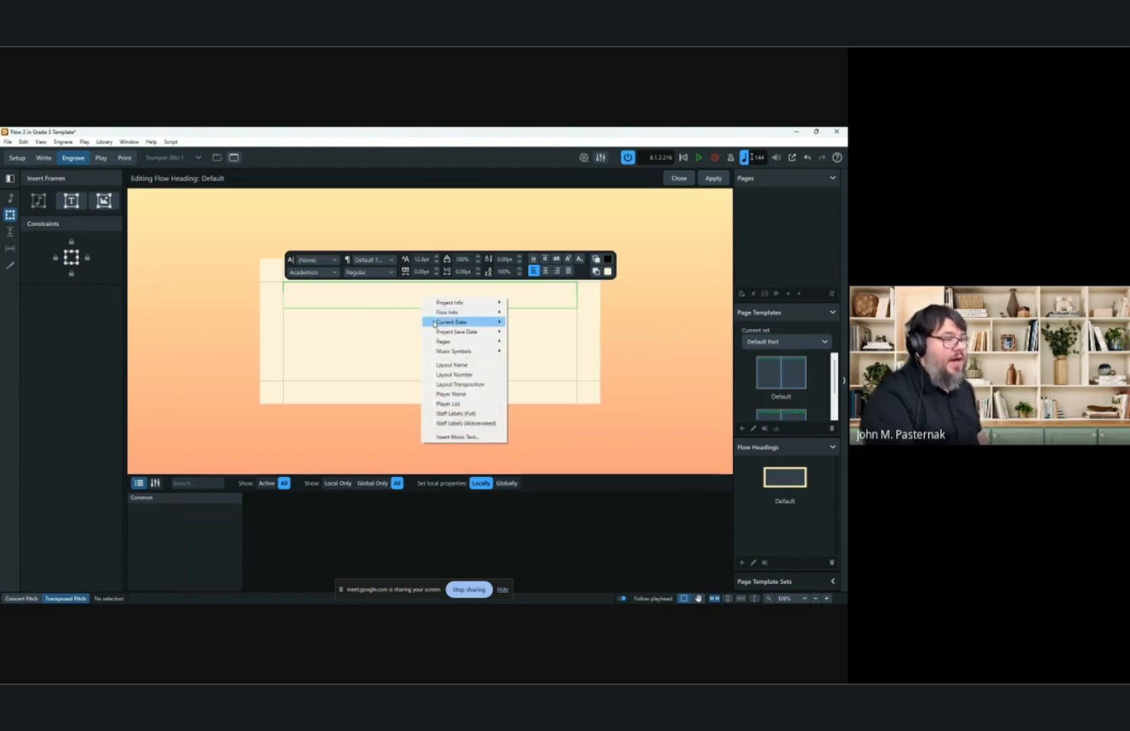
{"action": "mouse_move", "coordinate": [439, 313]}
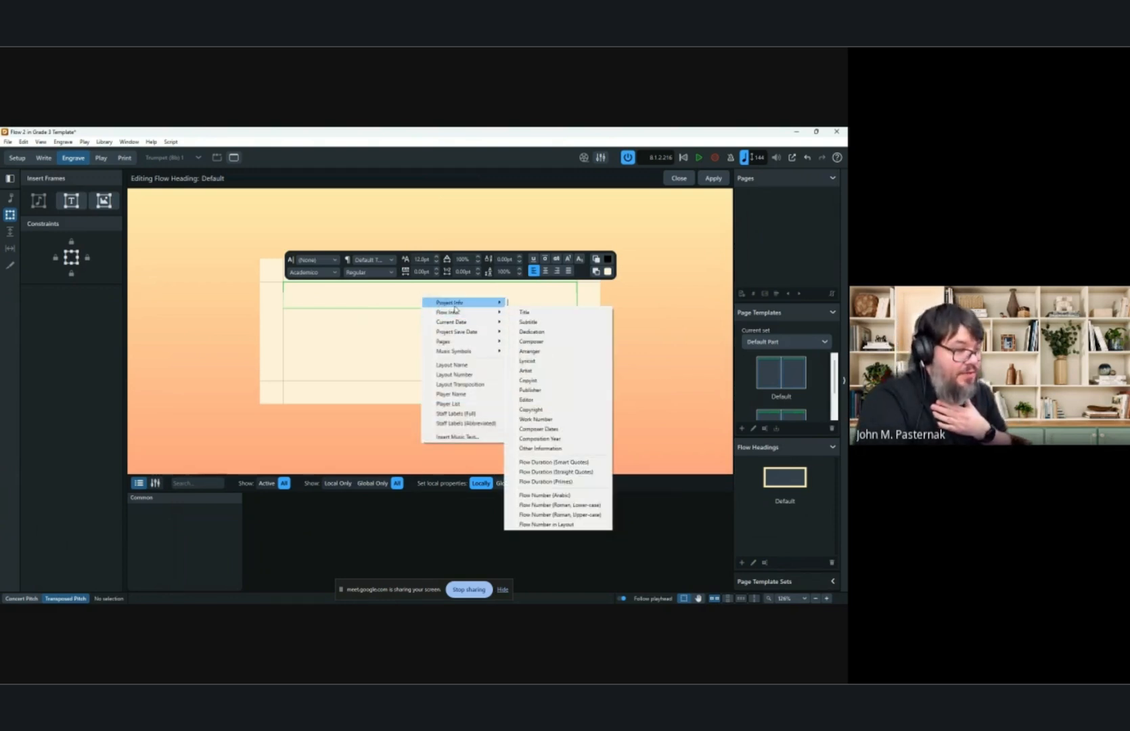
{"action": "left_click", "coordinate": [519, 313]}
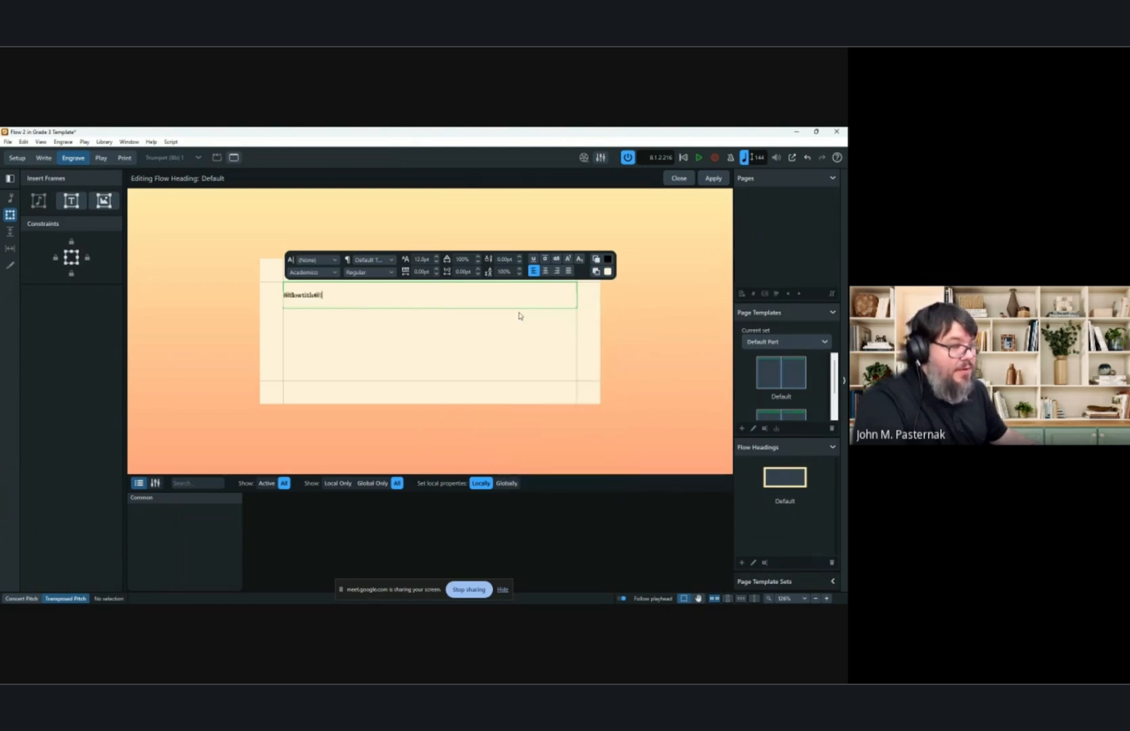
{"action": "right_click", "coordinate": [335, 297]}
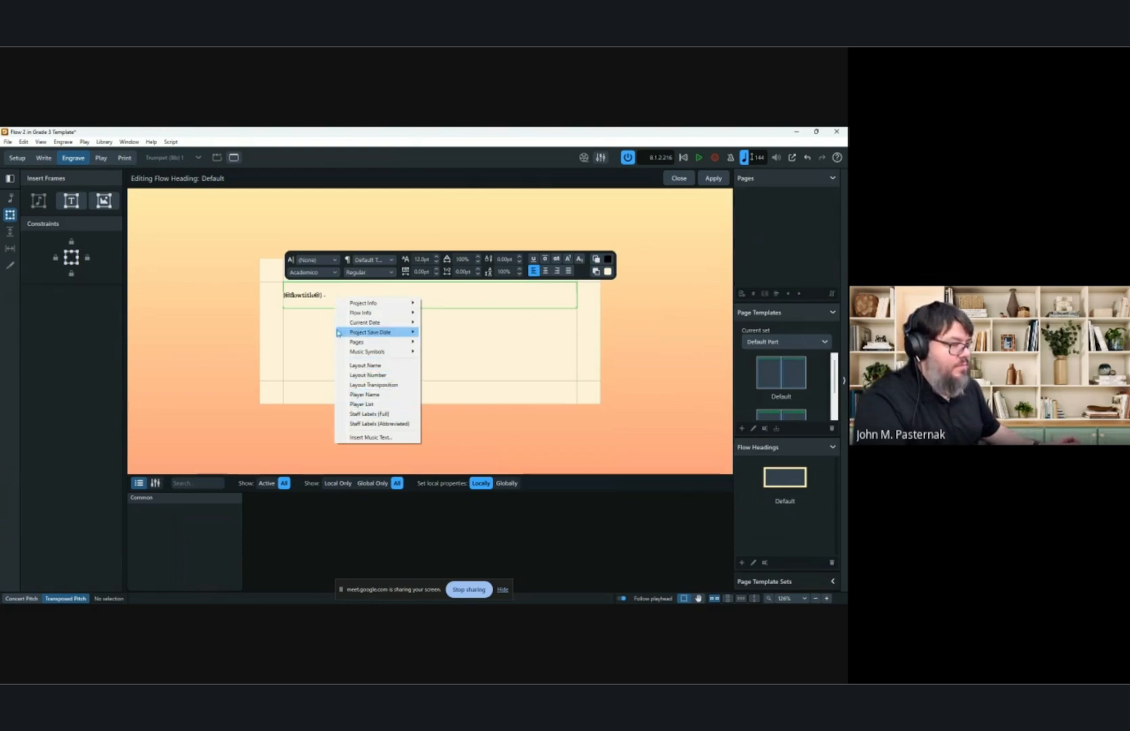
{"action": "left_click", "coordinate": [330, 297]}
{"action": "key", "text": "BackSpace"}
{"action": "key", "text": "BackSpace"}
{"action": "key", "text": "BackSpace"}
{"action": "key", "text": "BackSpace"}
{"action": "key", "text": "BackSpace"}
{"action": "key", "text": "BackSpace"}
{"action": "key", "text": "BackSpace"}
{"action": "key", "text": "BackSpace"}
{"action": "key", "text": "BackSpace"}
{"action": "key", "text": "BackSpace"}
{"action": "key", "text": "BackSpace"}
{"action": "key", "text": "BackSpace"}
{"action": "key", "text": "BackSpace"}
{"action": "key", "text": "BackSpace"}
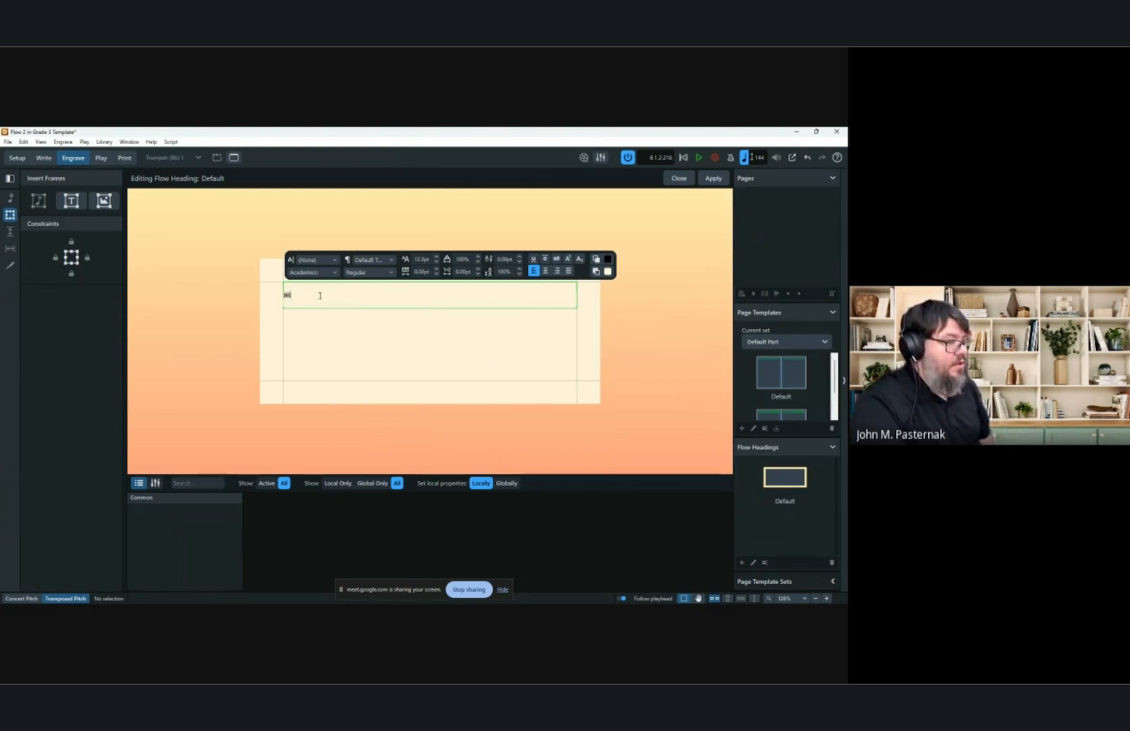
Fill the heading frame with the Flow Number (Arabic) token, a period, and the flow Title token, then apply.
{"action": "right_click", "coordinate": [318, 295]}
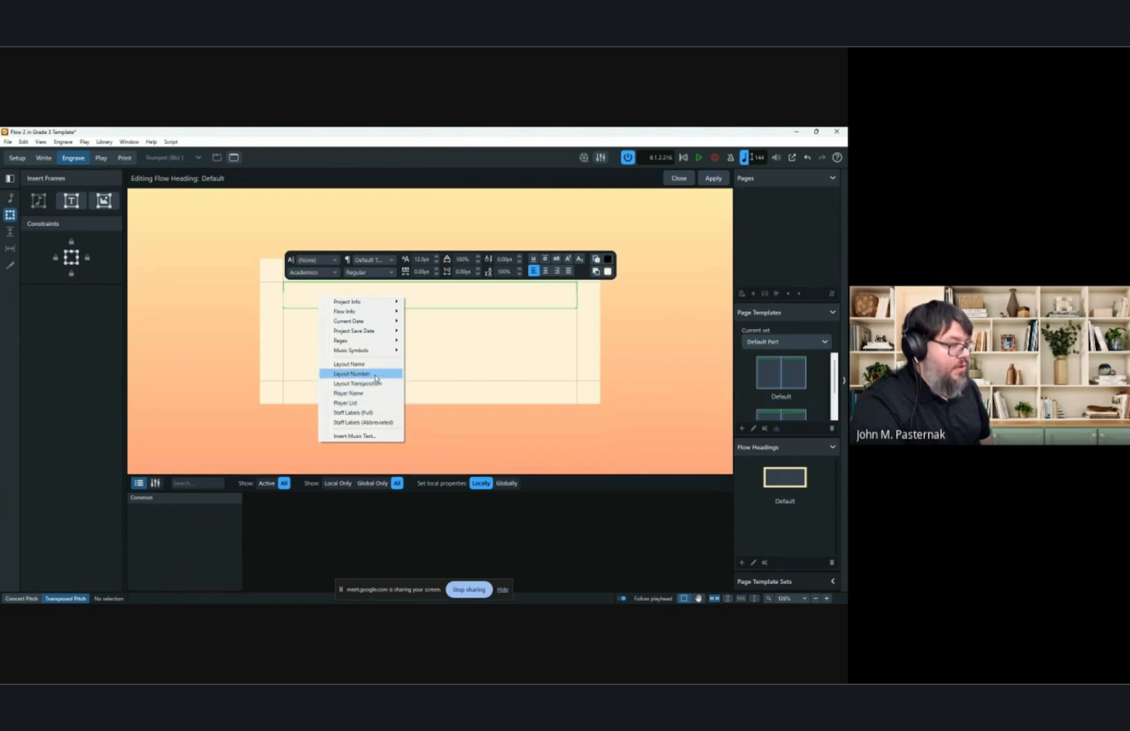
{"action": "mouse_move", "coordinate": [383, 314]}
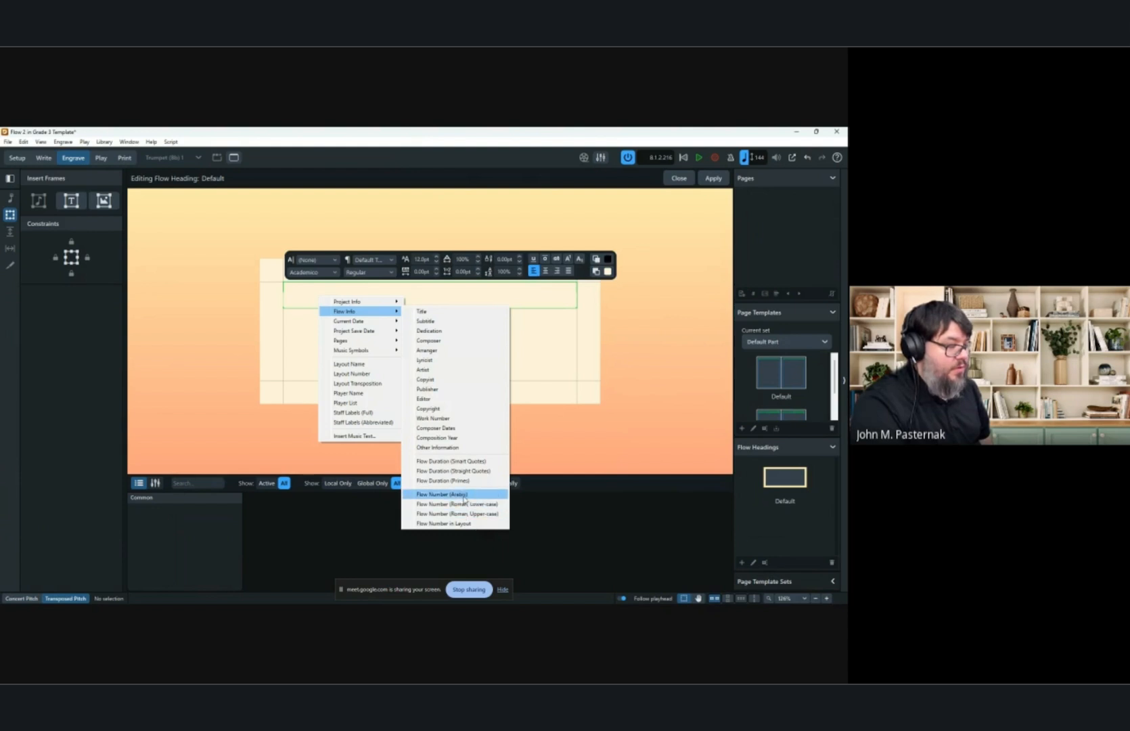
{"action": "left_click", "coordinate": [464, 499]}
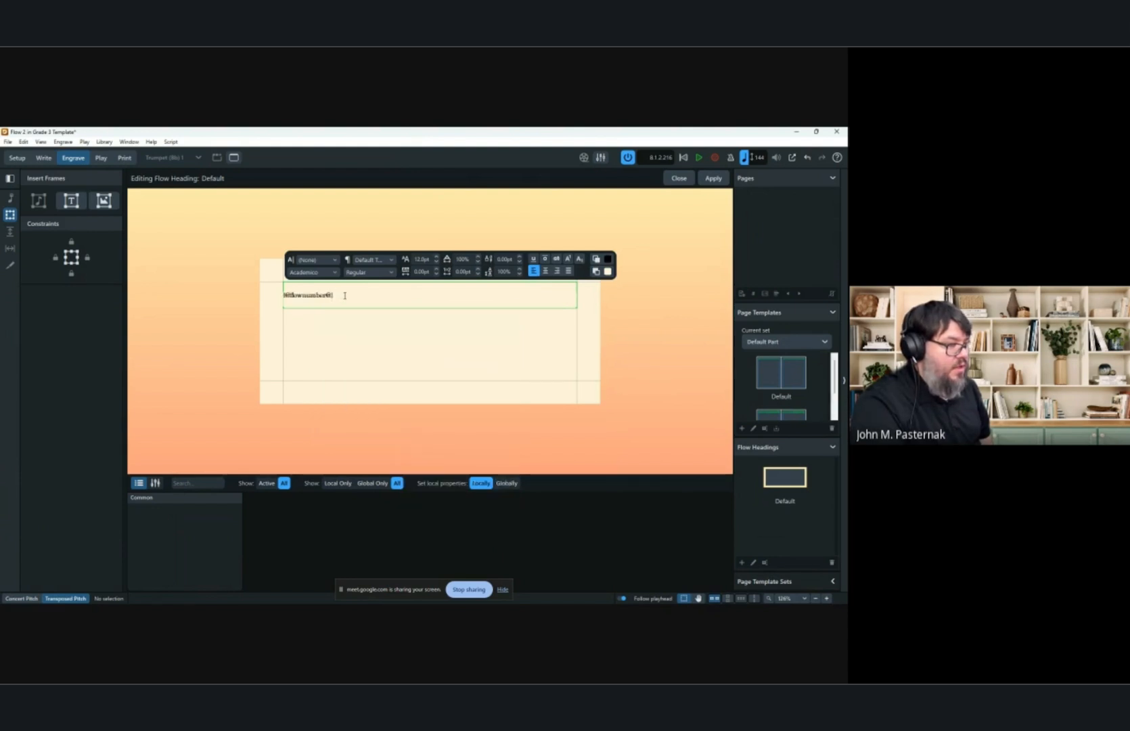
{"action": "type", "text": "."}
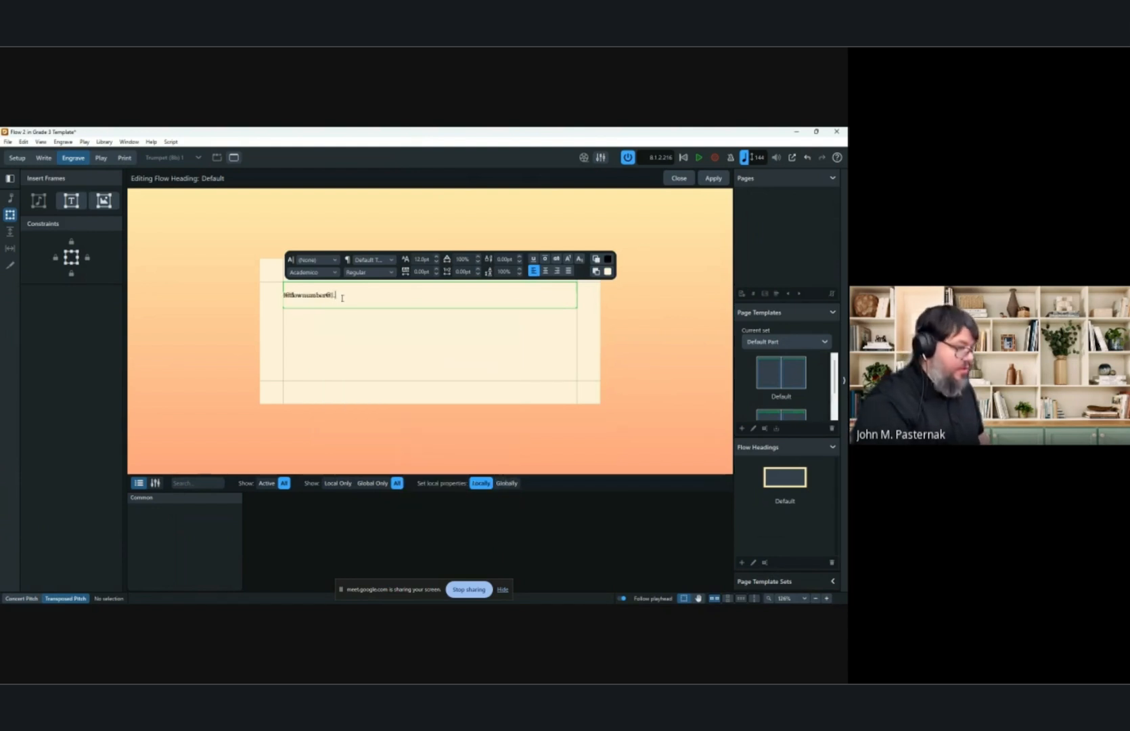
{"action": "right_click", "coordinate": [341, 298]}
{"action": "mouse_move", "coordinate": [379, 315]}
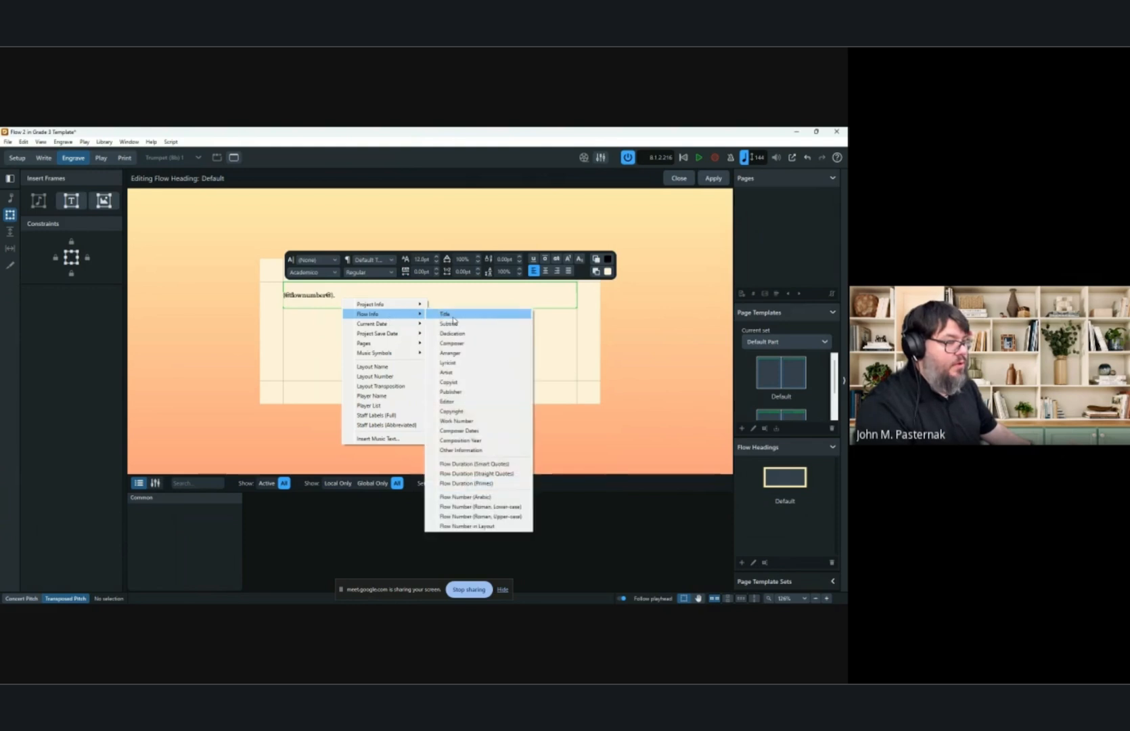
{"action": "left_click", "coordinate": [485, 322]}
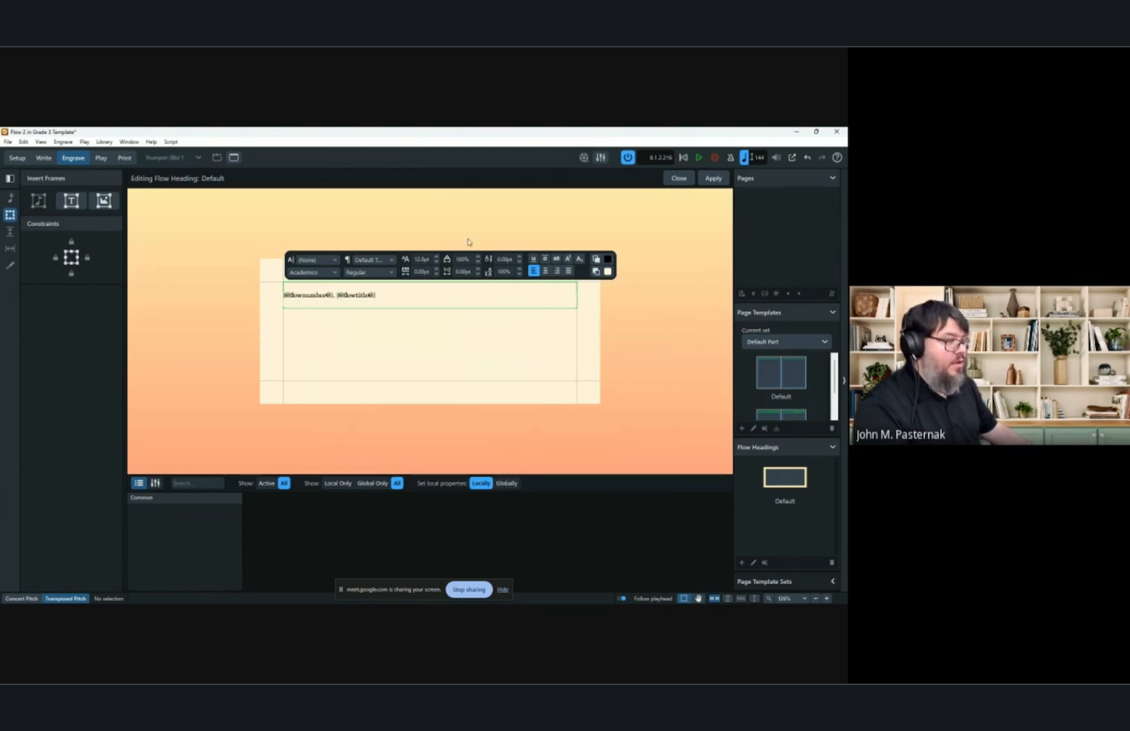
{"action": "left_click", "coordinate": [713, 178]}
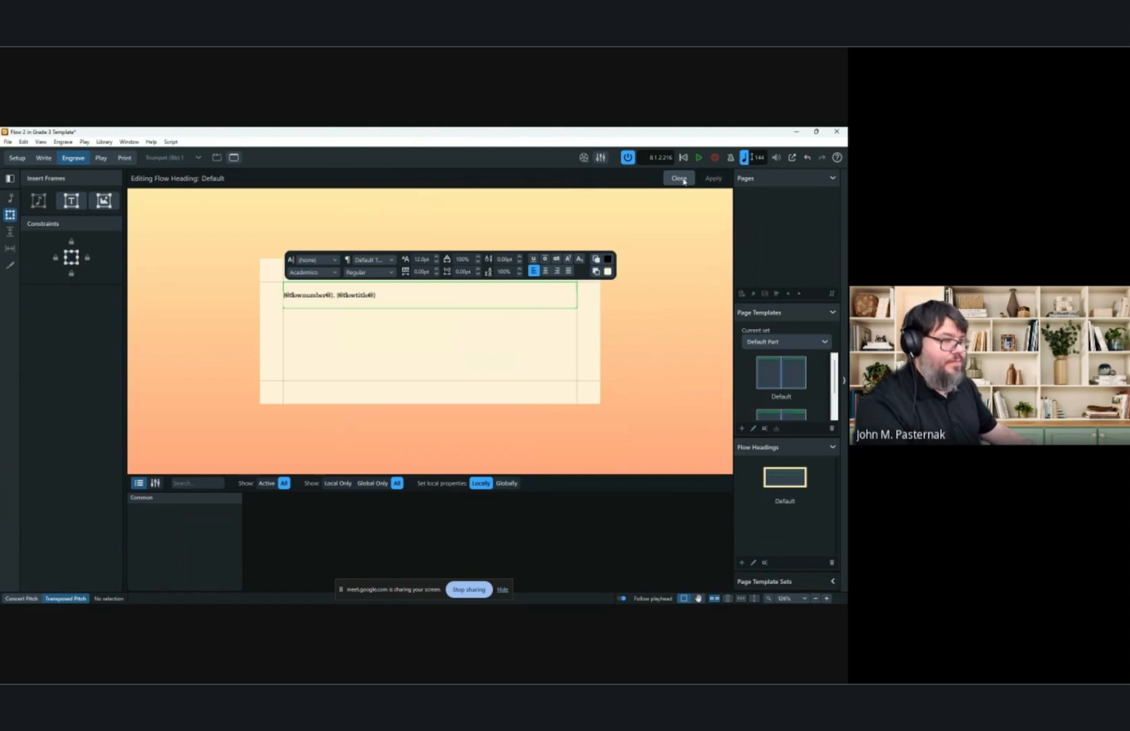
Reduce the heading text frame's height and center its text.
{"action": "left_click", "coordinate": [404, 312]}
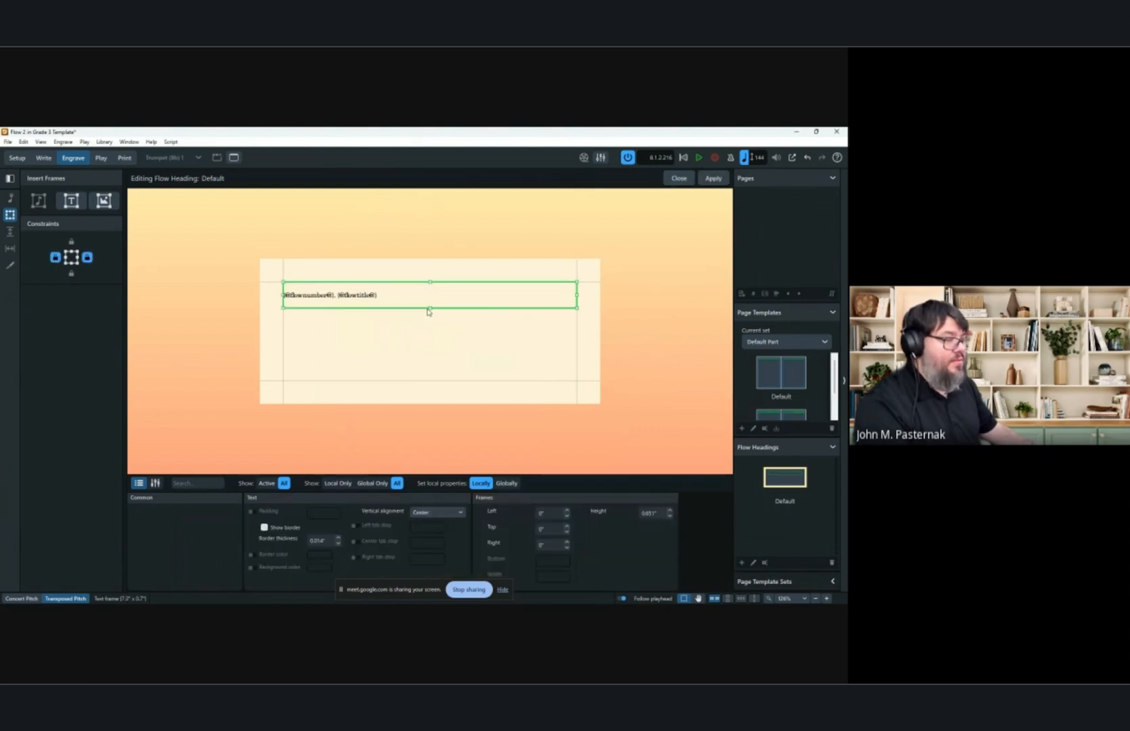
{"action": "left_click_drag", "start_coordinate": [430, 310], "coordinate": [430, 295]}
{"action": "double_click", "coordinate": [378, 289]}
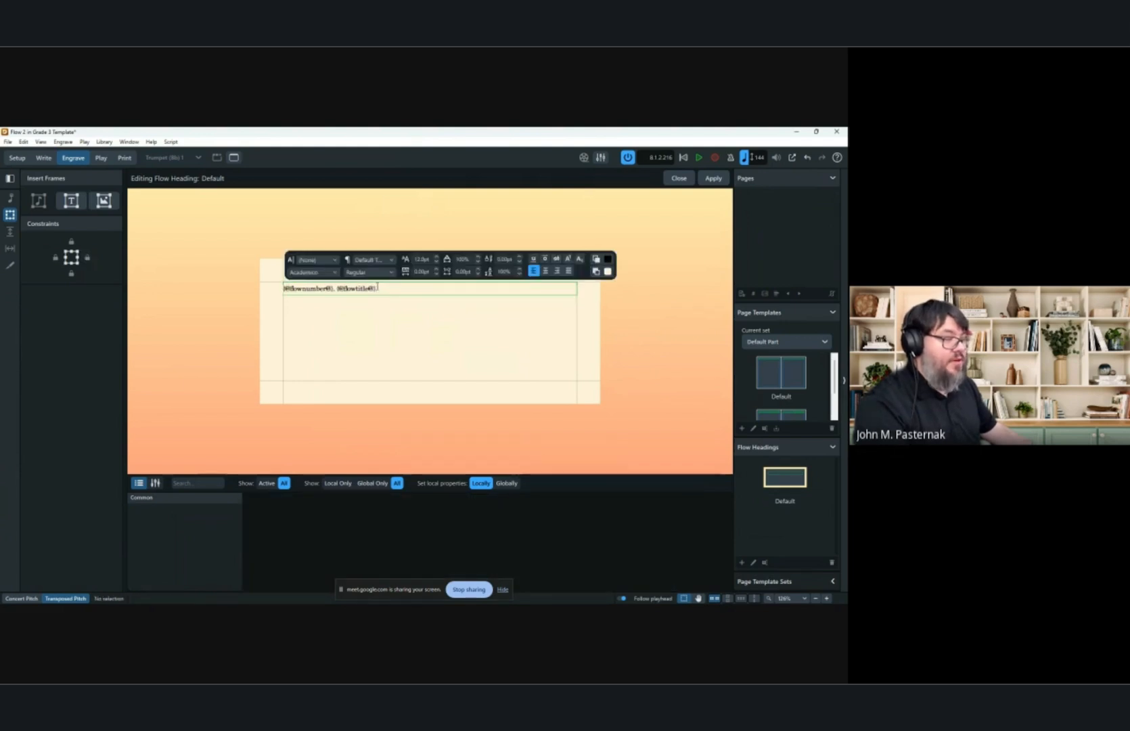
{"action": "key", "text": "ctrl+a"}
{"action": "left_click", "coordinate": [546, 272]}
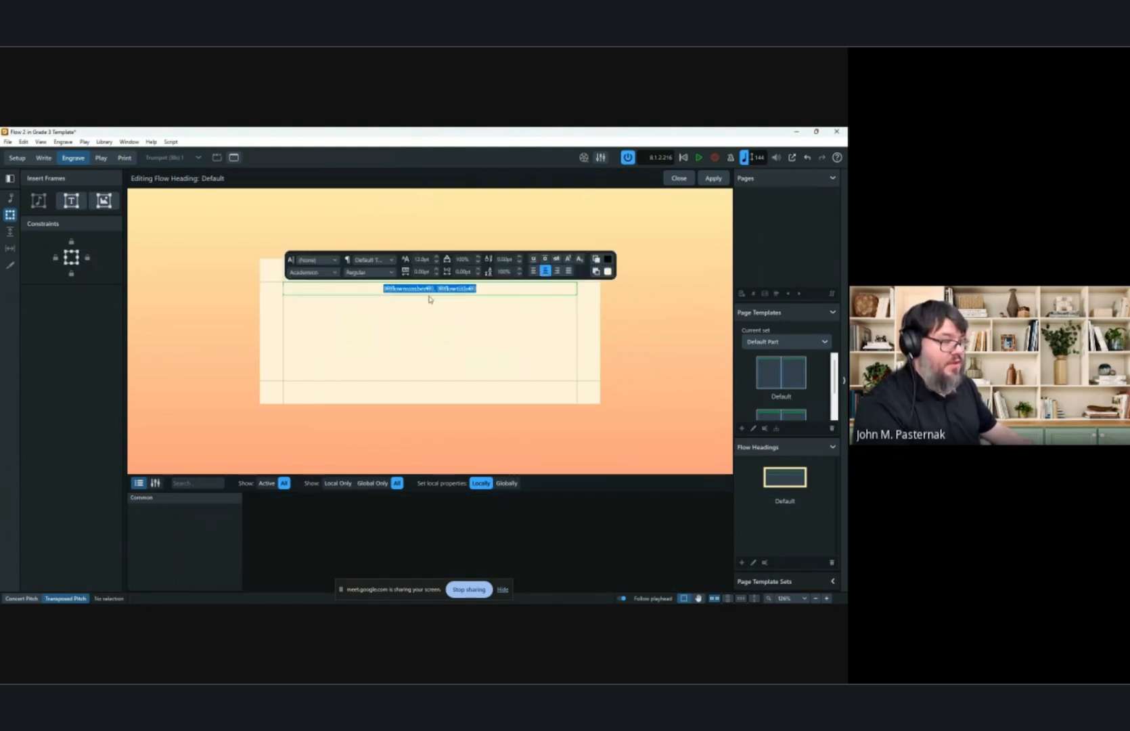
{"action": "key", "text": "Escape"}
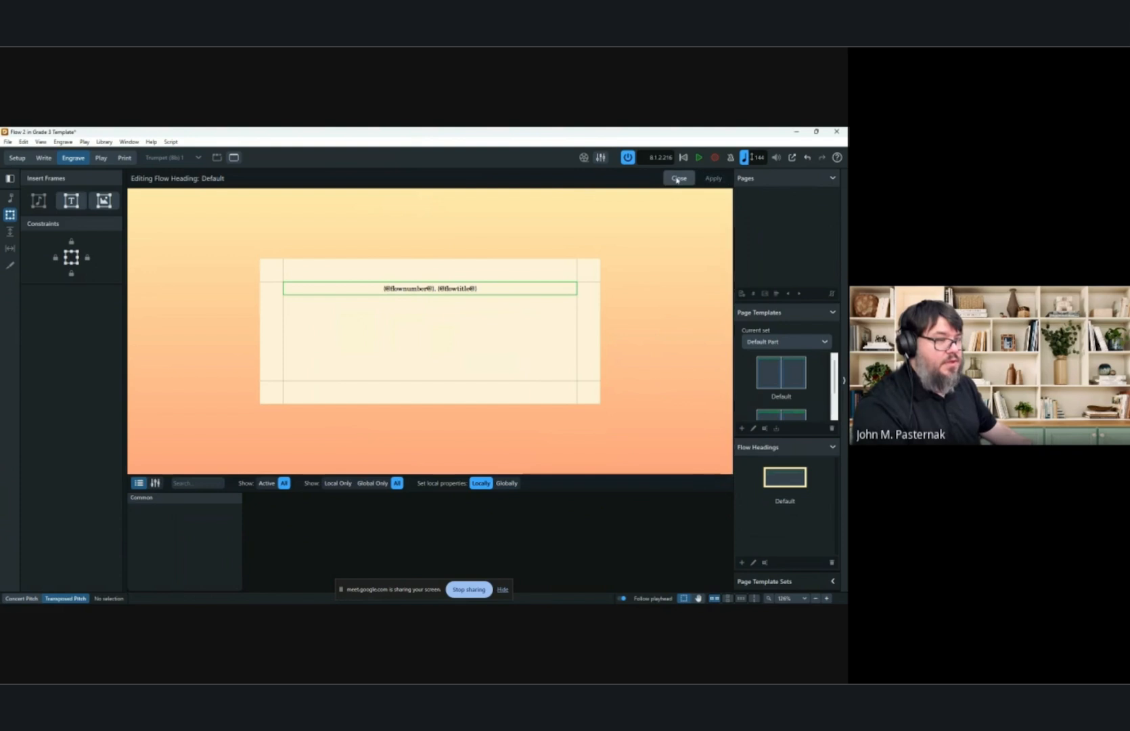
Close the flow heading editor and view the Flow 2 heading in the part.
{"action": "left_click", "coordinate": [677, 178]}
{"action": "scroll", "coordinate": [271, 245], "scroll_direction": "down", "scroll_amount": 2}
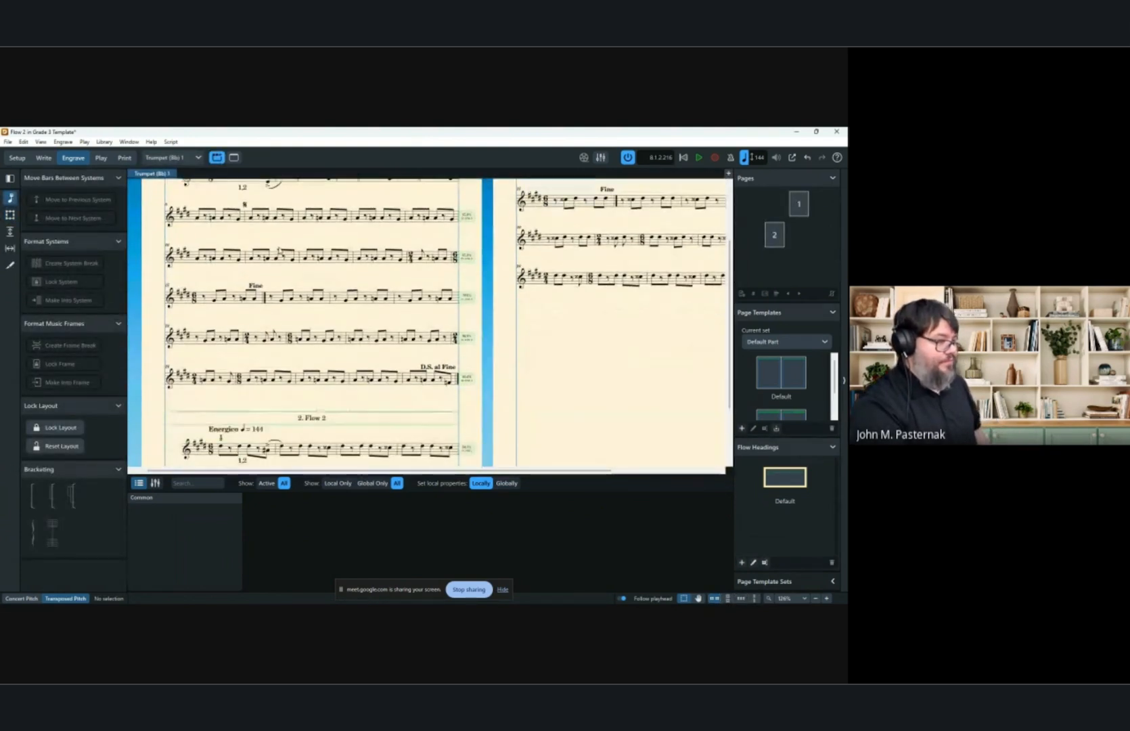
Open Project Info and enter a composer's name in the Composer field for Flow 2.
{"action": "scroll", "coordinate": [322, 321], "scroll_direction": "down", "scroll_amount": 1}
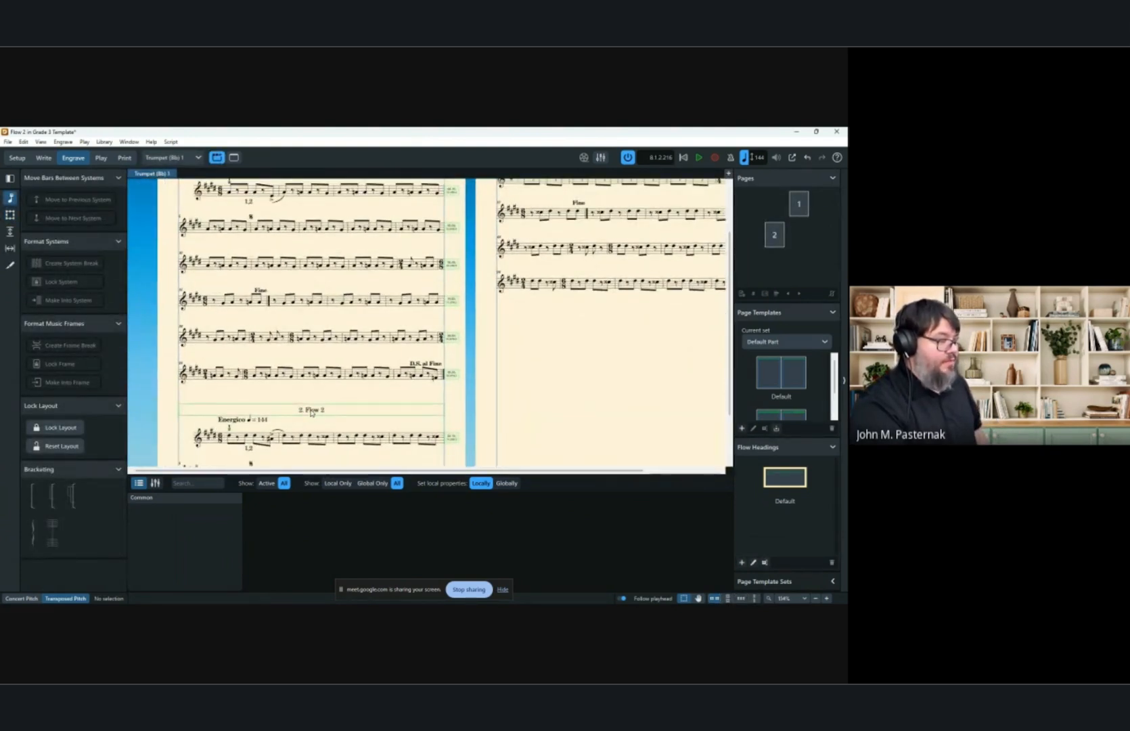
{"action": "scroll", "coordinate": [311, 412], "scroll_direction": "down", "scroll_amount": 4}
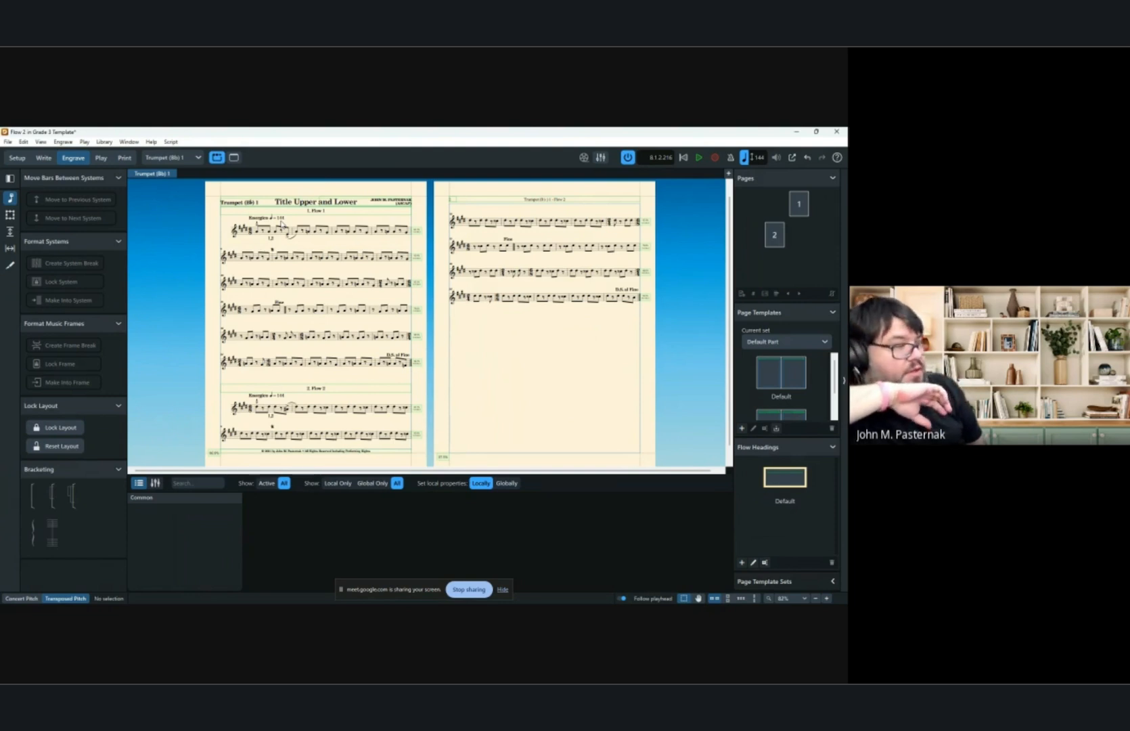
{"action": "left_click", "coordinate": [13, 142]}
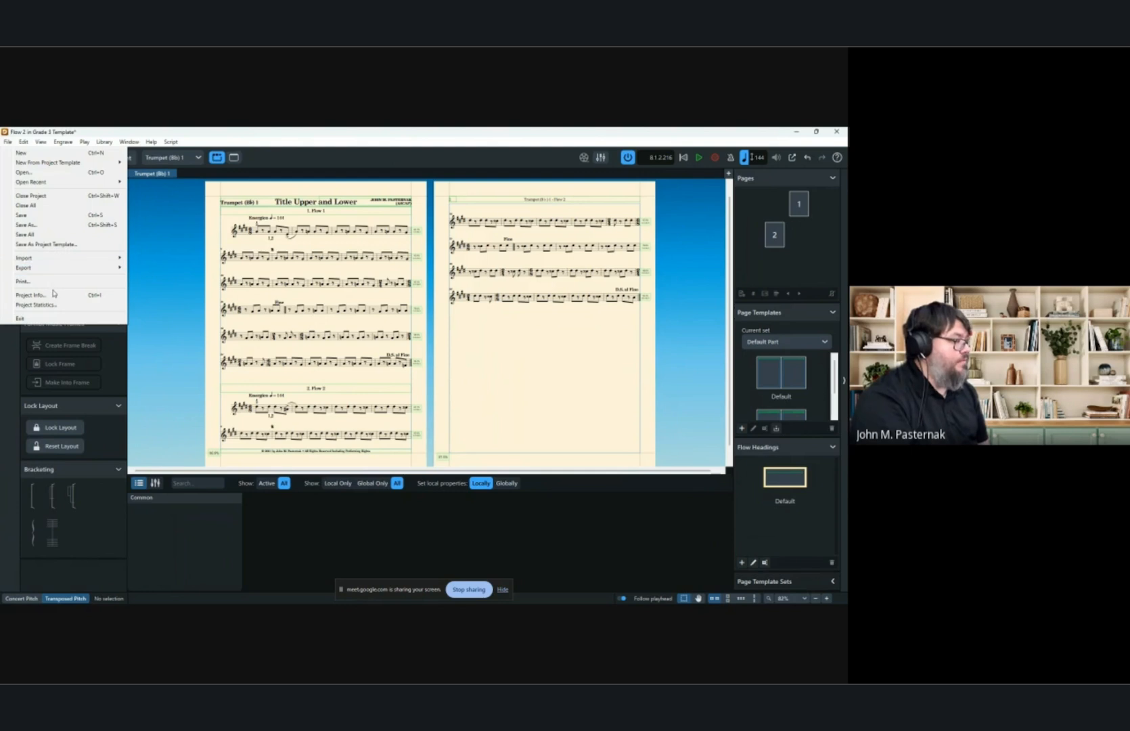
{"action": "left_click", "coordinate": [58, 296]}
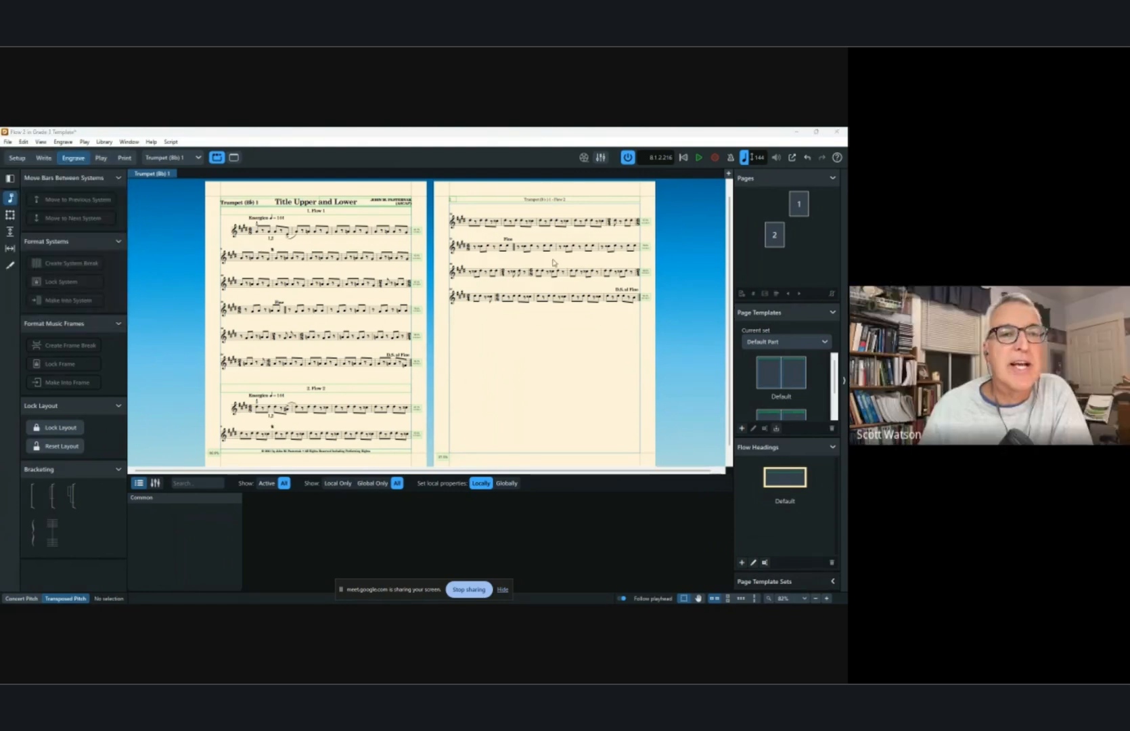
{"action": "left_click_drag", "start_coordinate": [554, 214], "coordinate": [188, 213]}
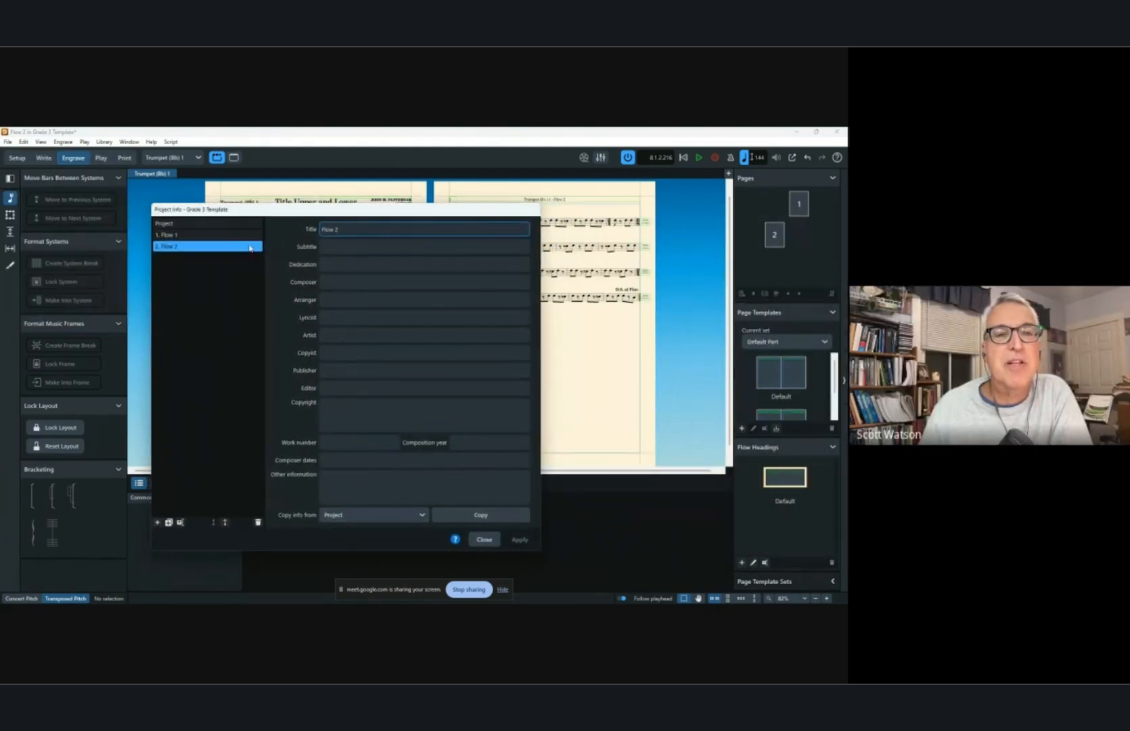
{"action": "left_click", "coordinate": [206, 246]}
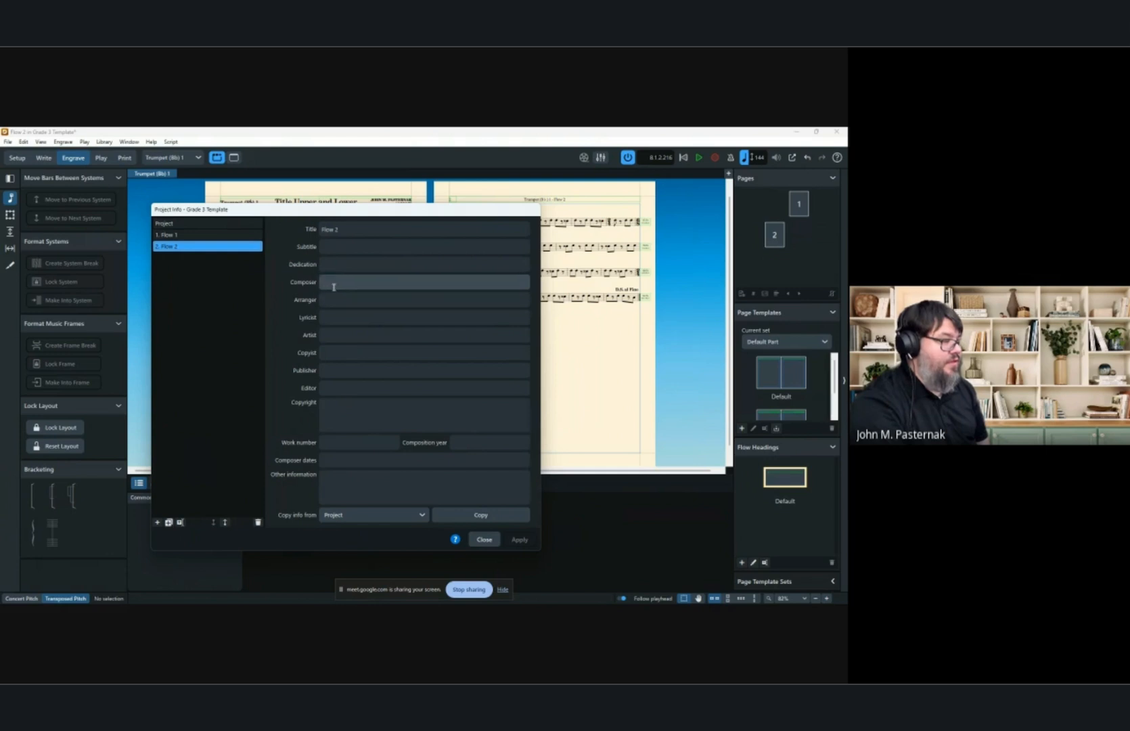
{"action": "left_click", "coordinate": [334, 287]}
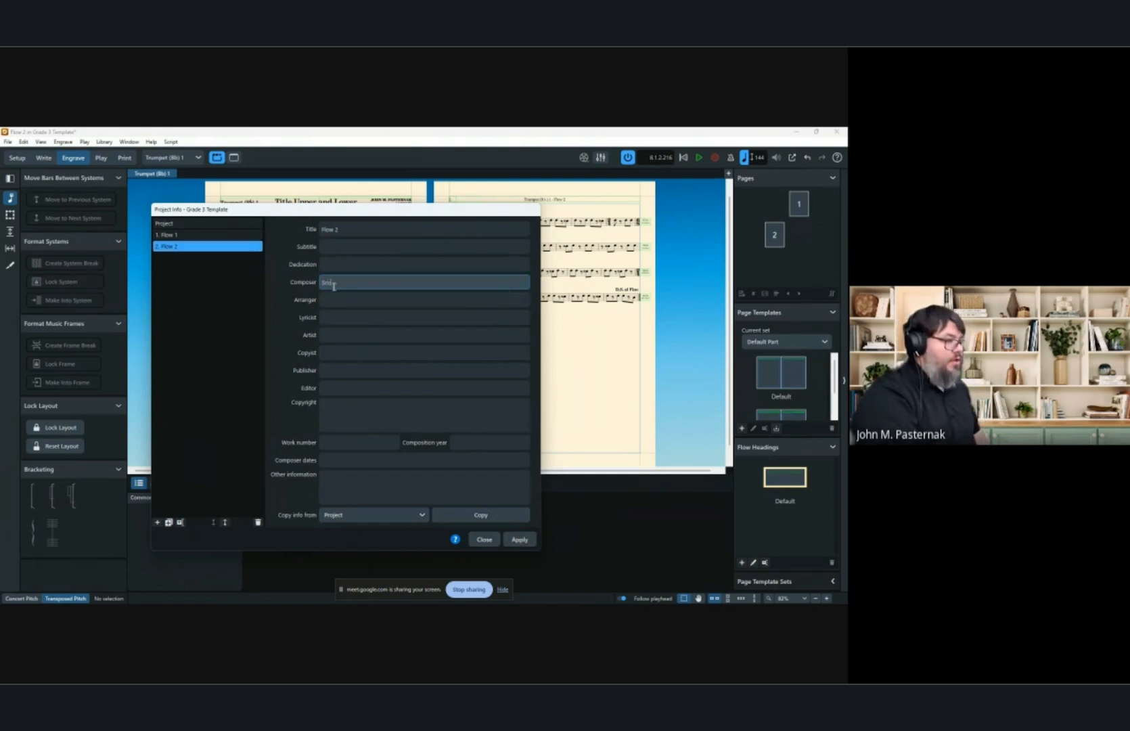
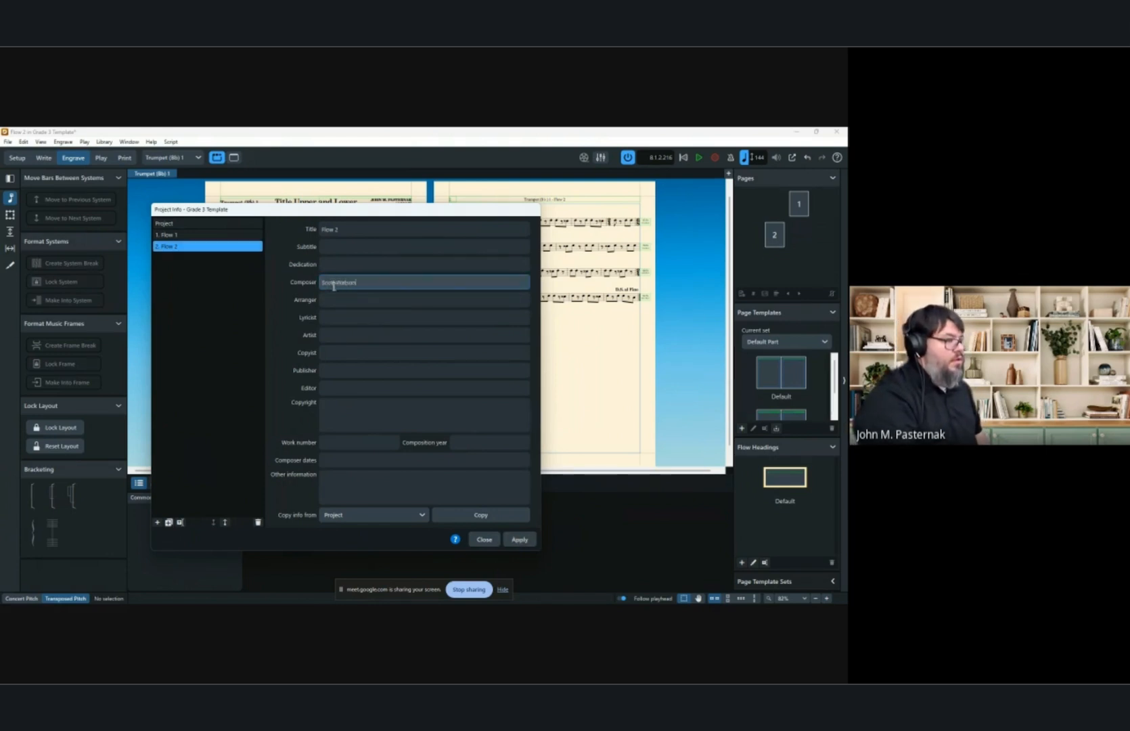
Enter a composer's name in the Composer field for Flow 1, then apply and close Project Info.
{"action": "left_click", "coordinate": [190, 234]}
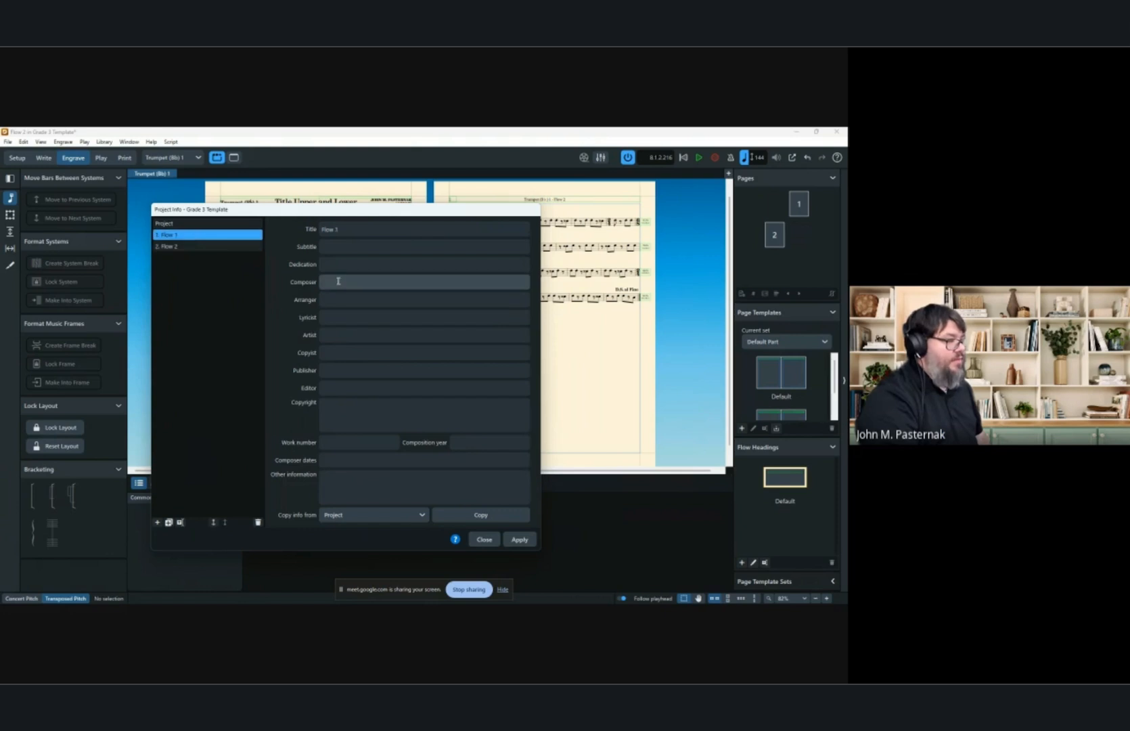
{"action": "left_click", "coordinate": [336, 281]}
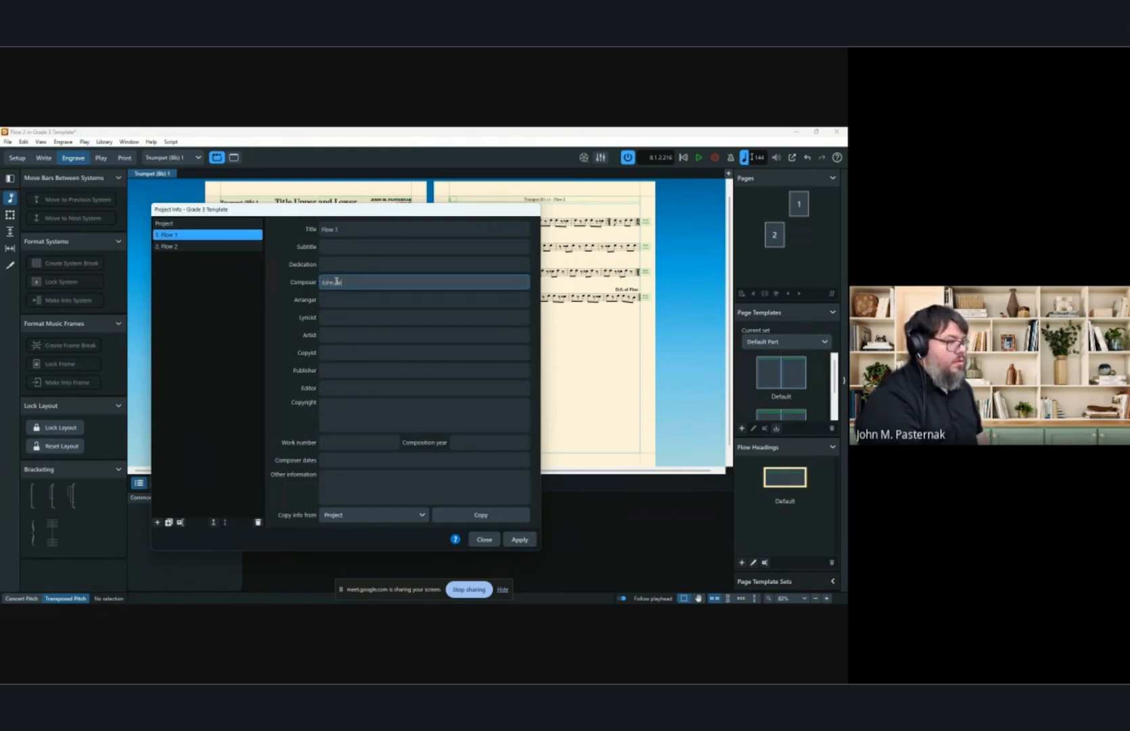
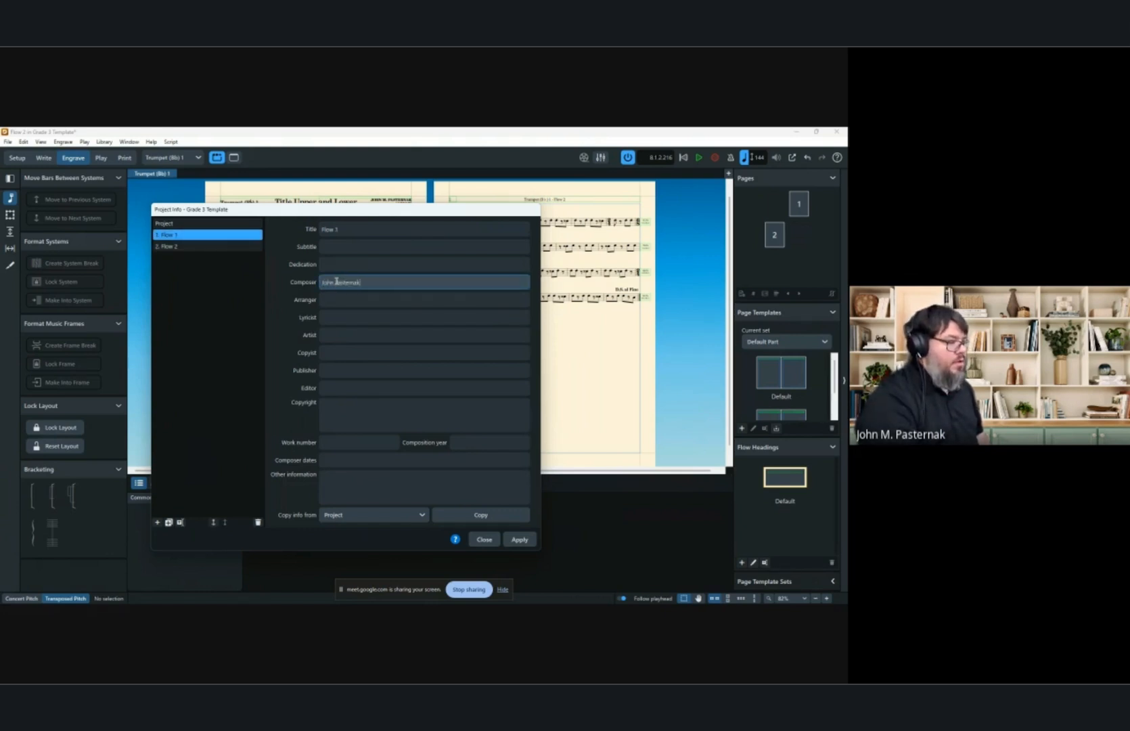
{"action": "left_click", "coordinate": [521, 539]}
{"action": "left_click", "coordinate": [486, 541]}
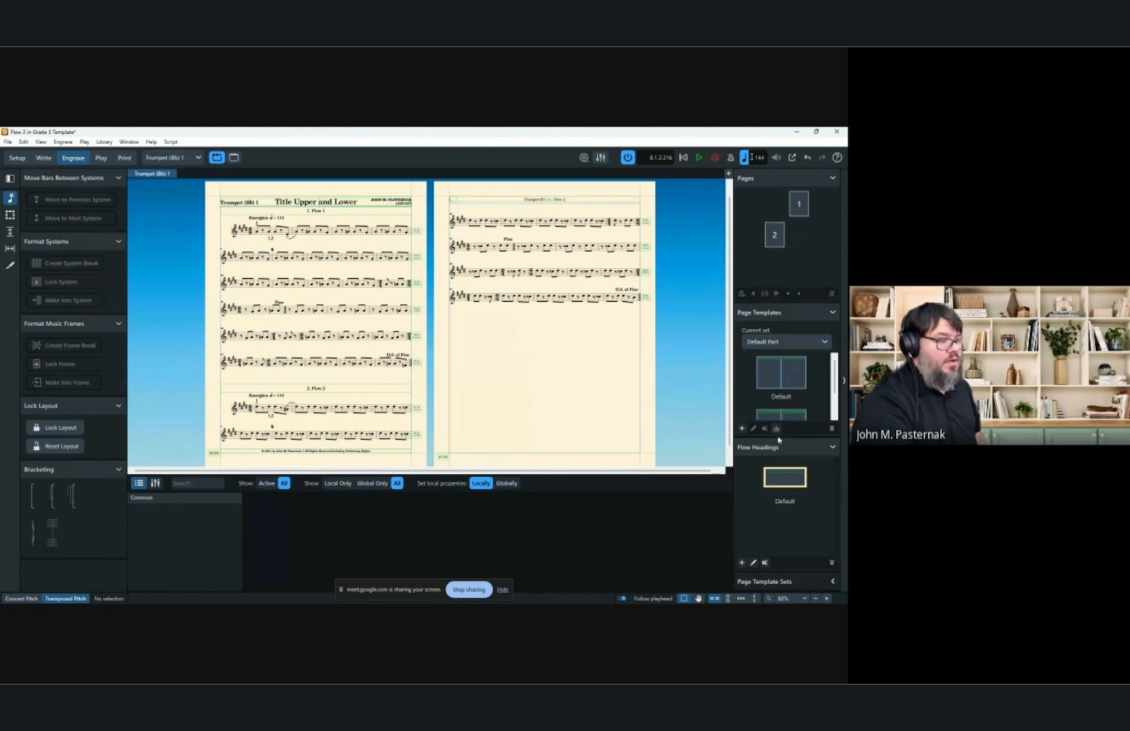
Edit the Default flow heading, draw a small text frame at its right end, and insert the Flow Info Composer token.
{"action": "double_click", "coordinate": [790, 485]}
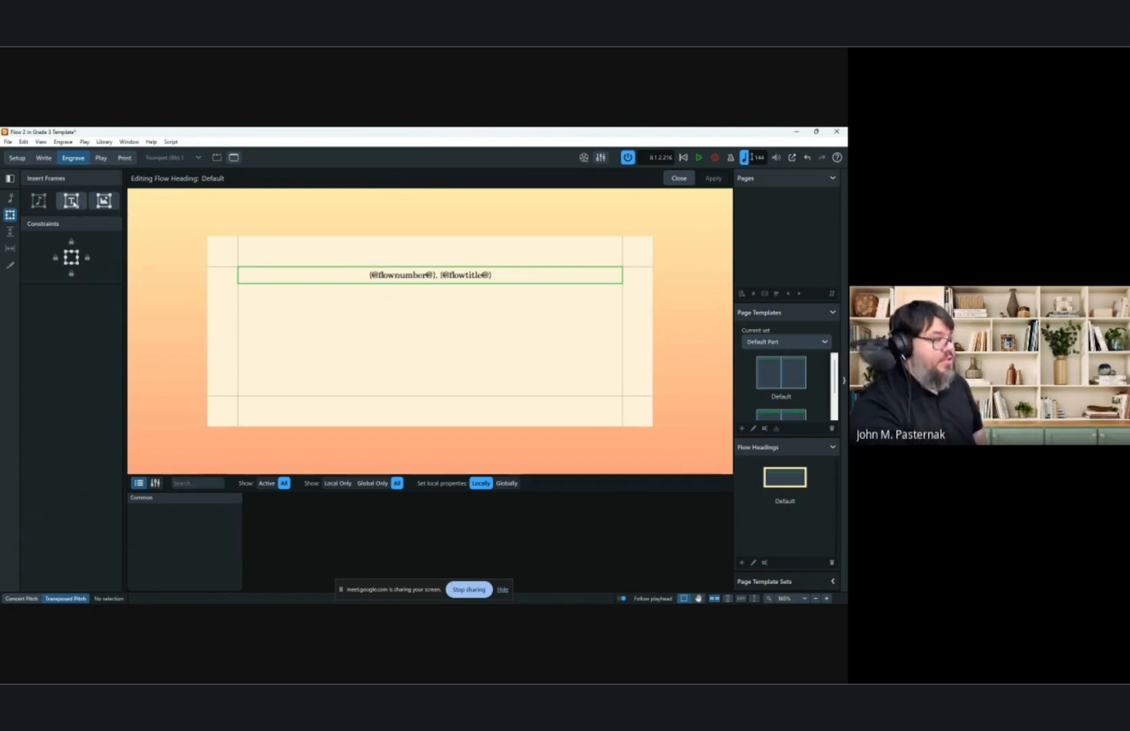
{"action": "left_click", "coordinate": [76, 204]}
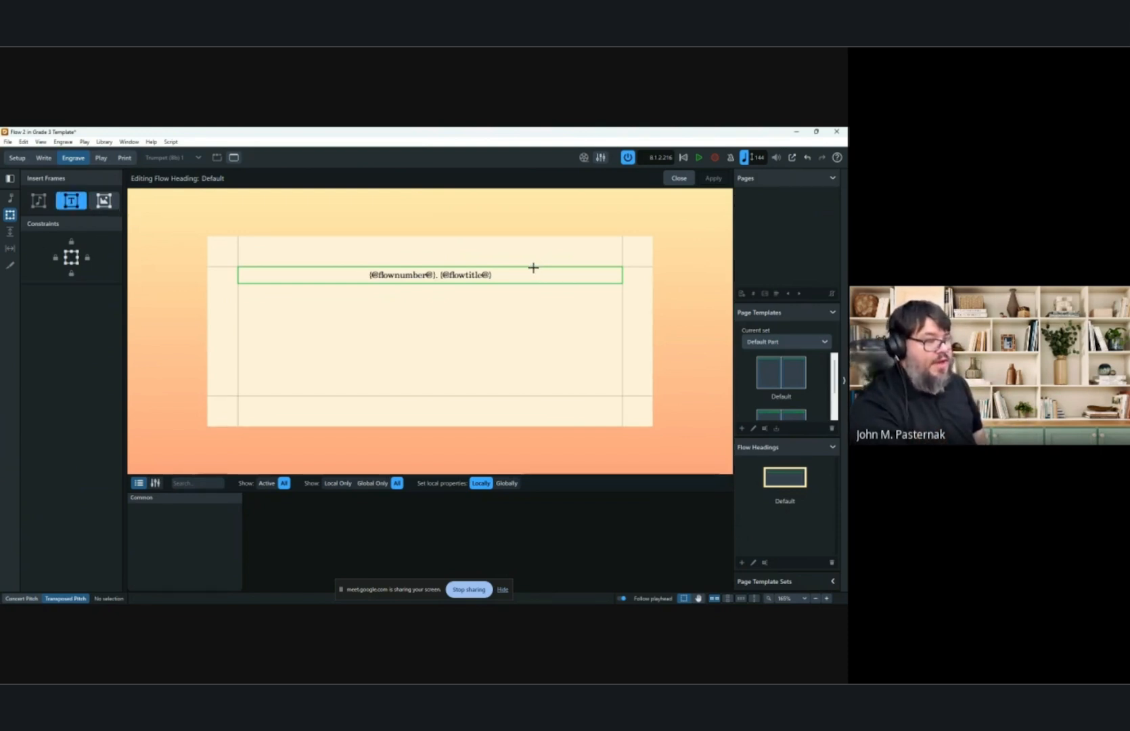
{"action": "left_click_drag", "start_coordinate": [534, 268], "coordinate": [623, 299]}
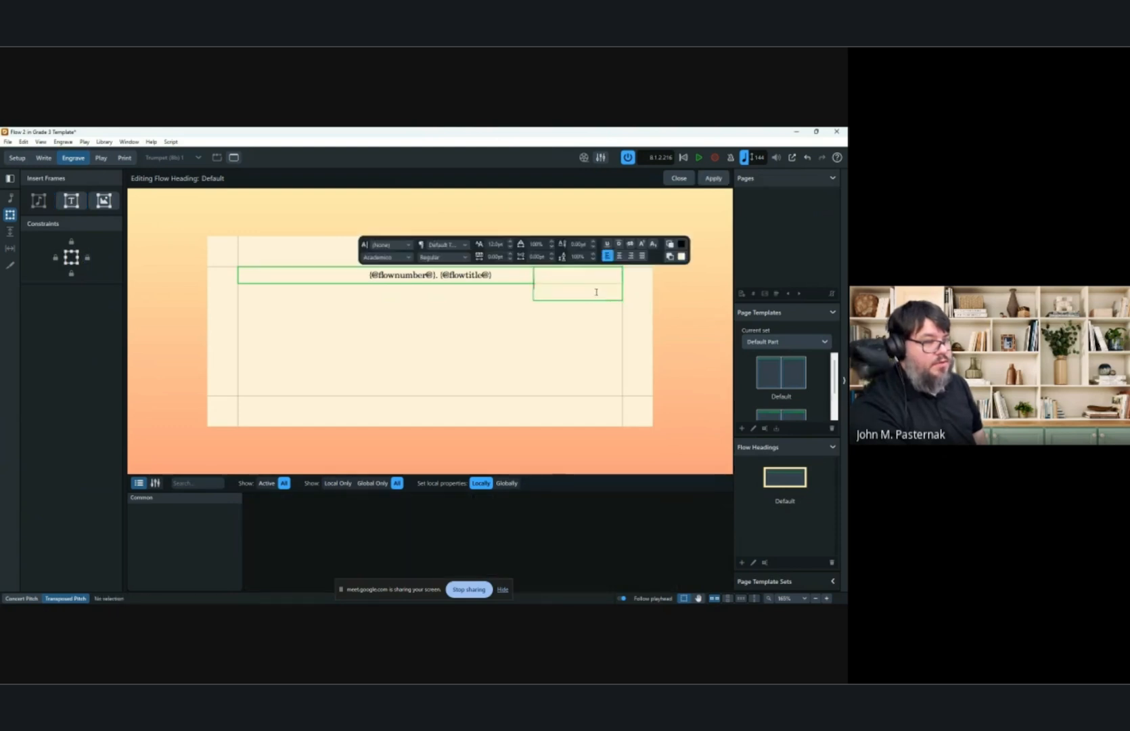
{"action": "right_click", "coordinate": [596, 292]}
{"action": "mouse_move", "coordinate": [641, 308]}
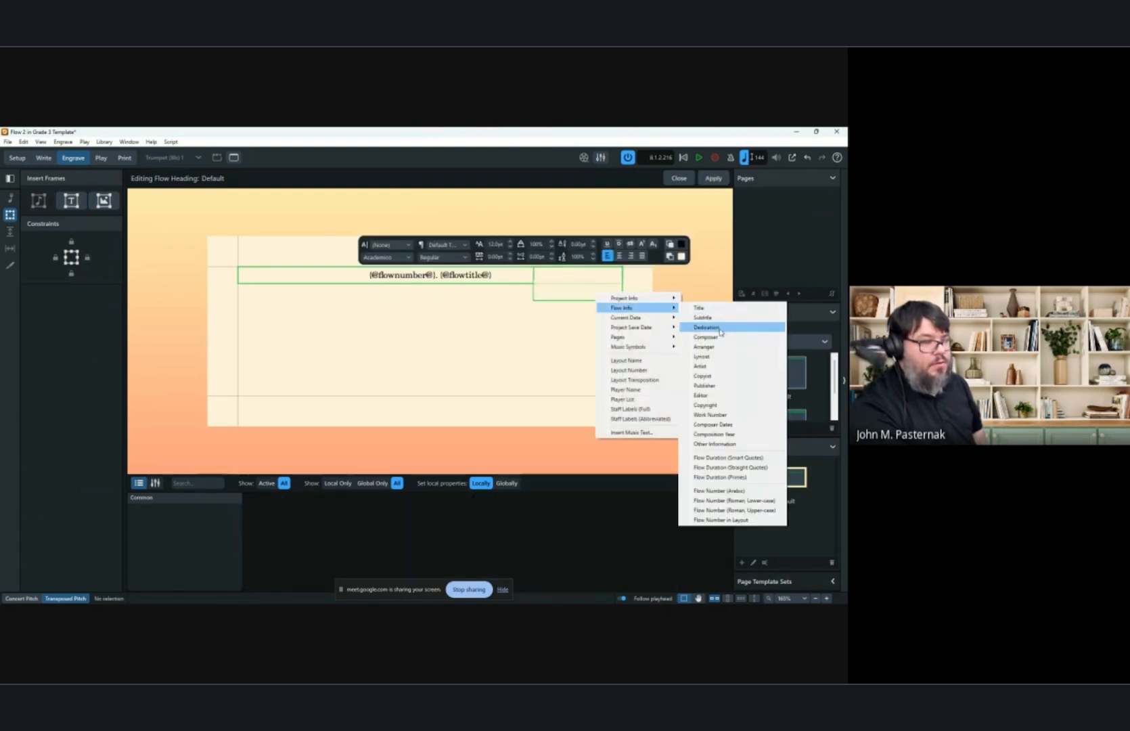
{"action": "left_click", "coordinate": [723, 337]}
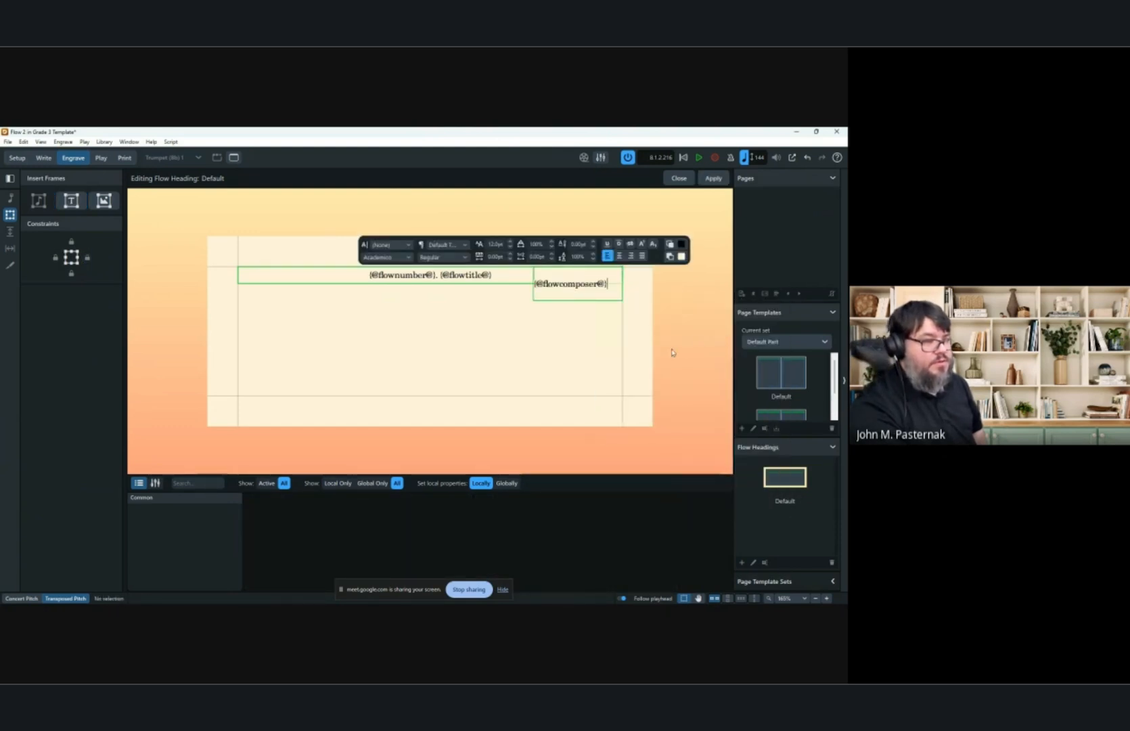
{"action": "key", "text": "Escape"}
Apply the Composer paragraph style to the composer token and move its frame up level with the title frame.
{"action": "double_click", "coordinate": [589, 292]}
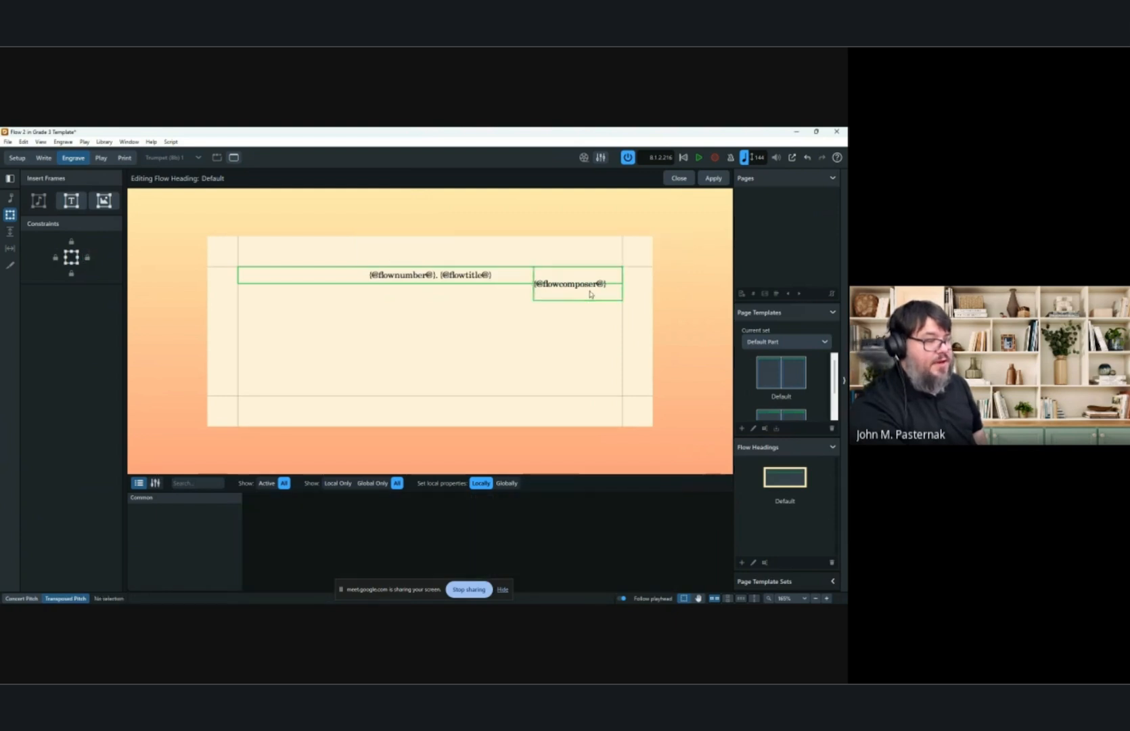
{"action": "key", "text": "ctrl+a"}
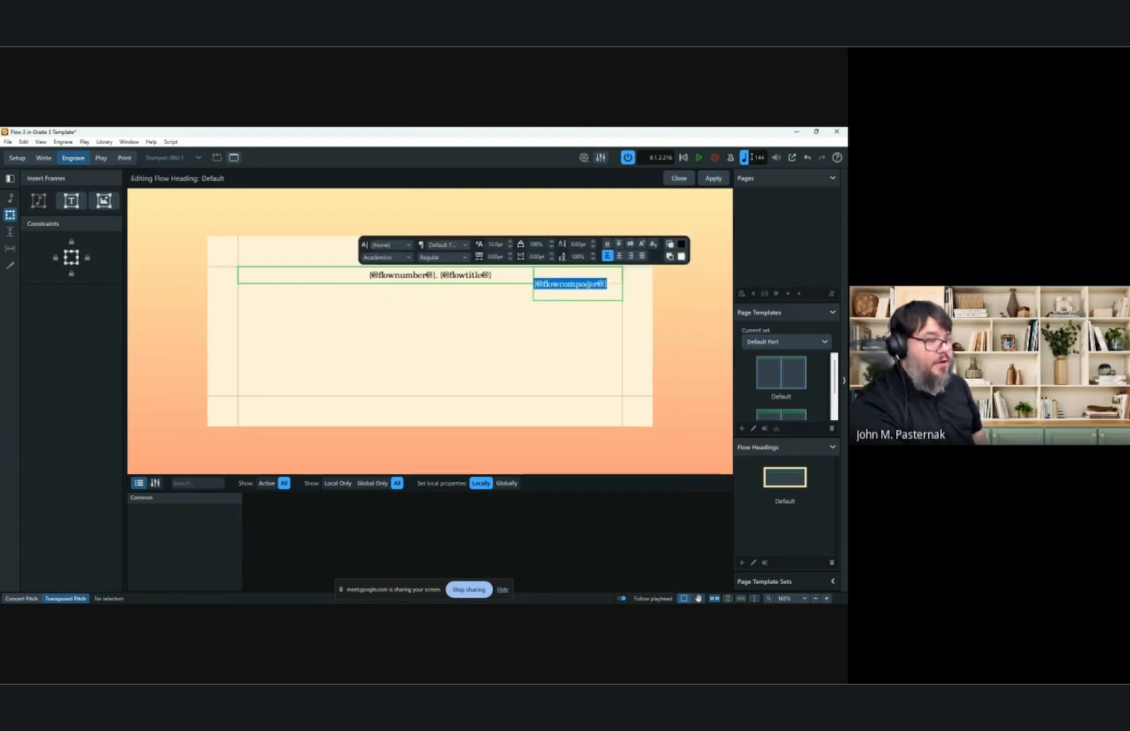
{"action": "left_click", "coordinate": [443, 245]}
{"action": "left_click", "coordinate": [446, 242]}
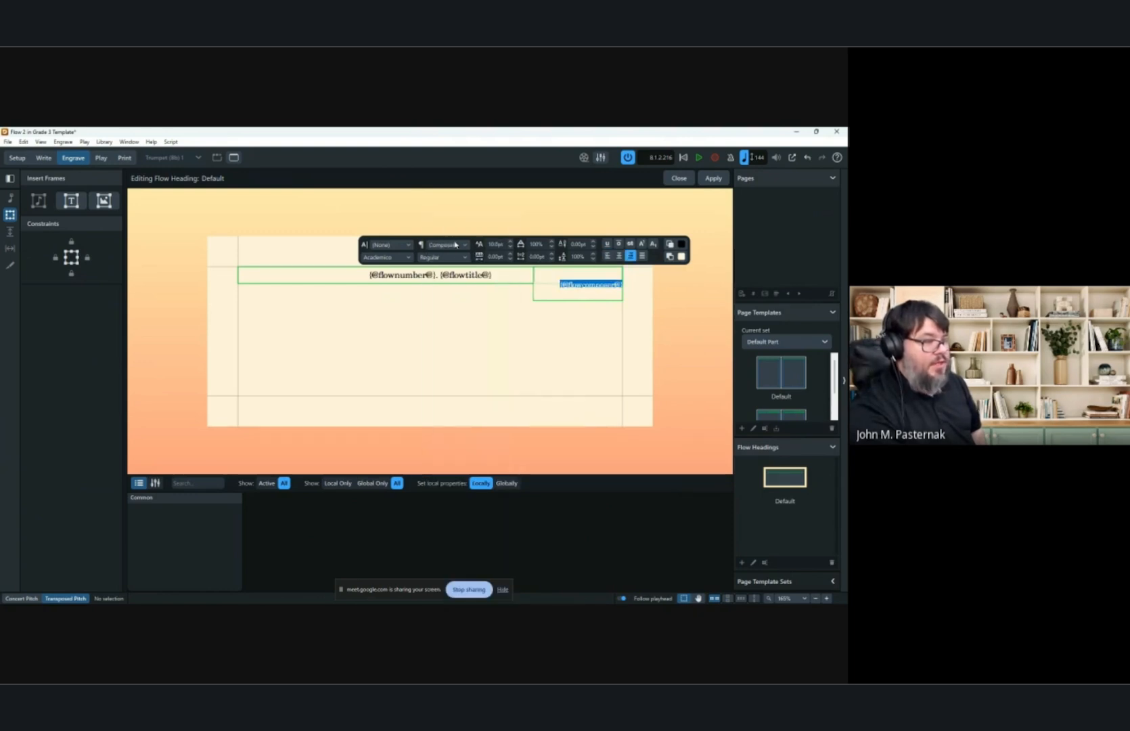
{"action": "left_click", "coordinate": [599, 300]}
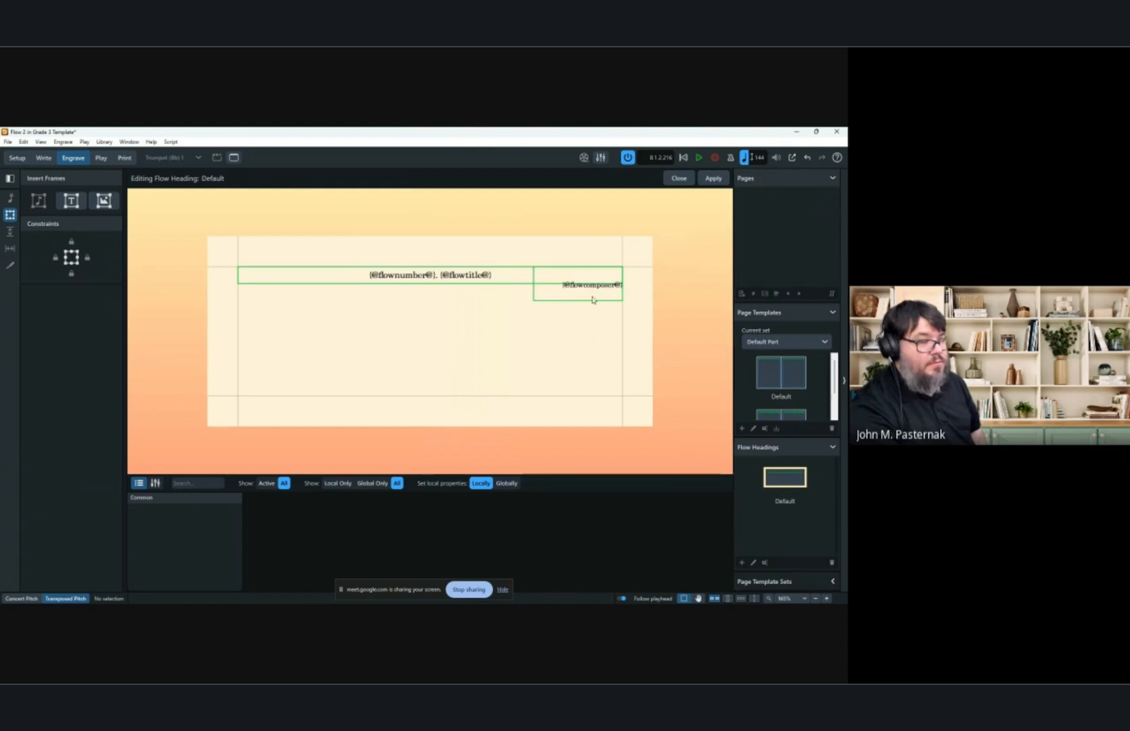
{"action": "left_click", "coordinate": [594, 298]}
{"action": "double_click", "coordinate": [583, 294]}
{"action": "key", "text": "ctrl+a"}
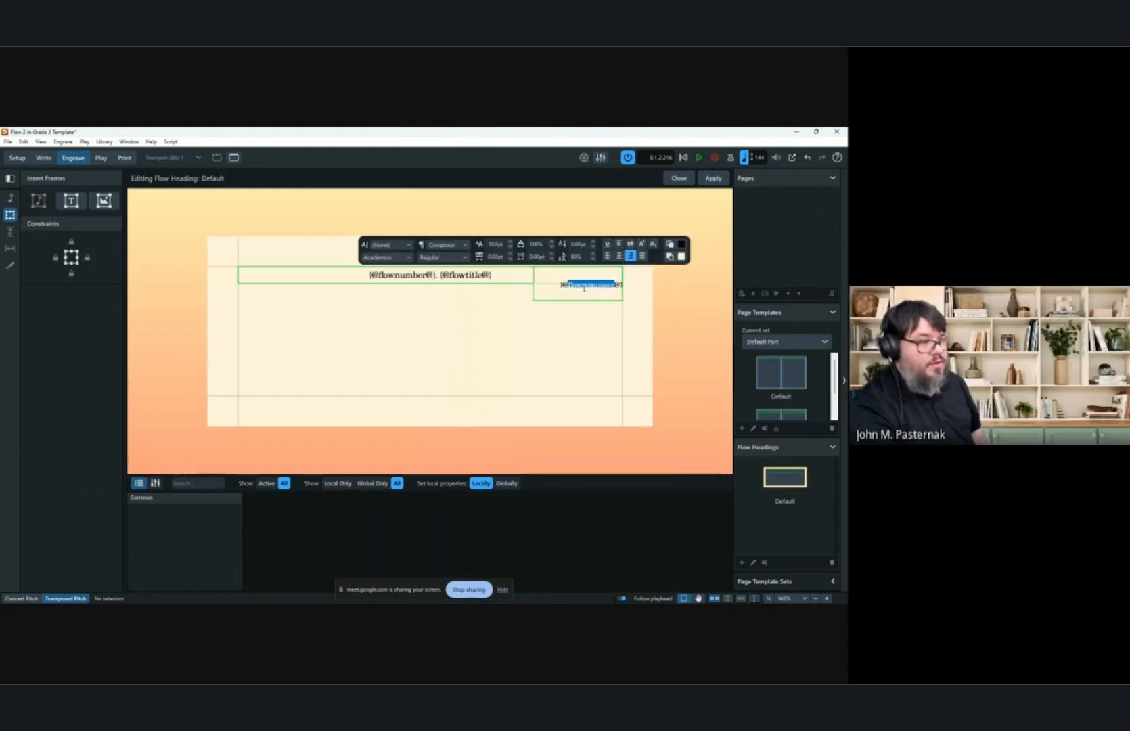
{"action": "left_click", "coordinate": [446, 245]}
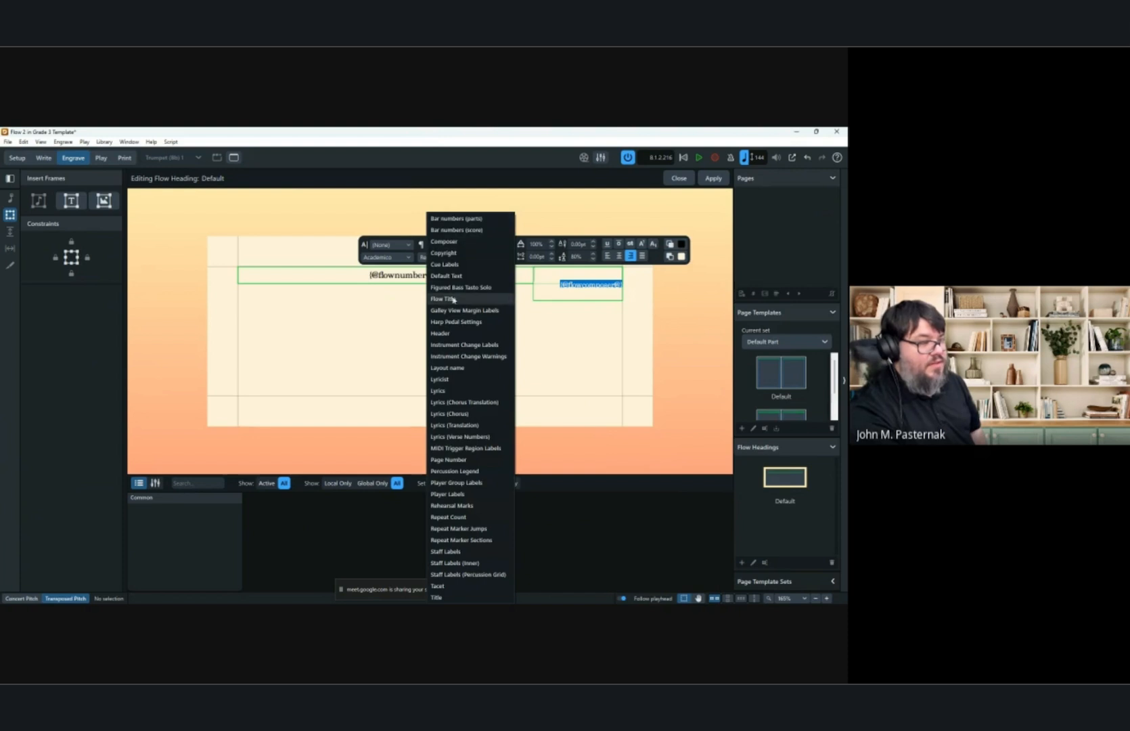
{"action": "key", "text": "Escape"}
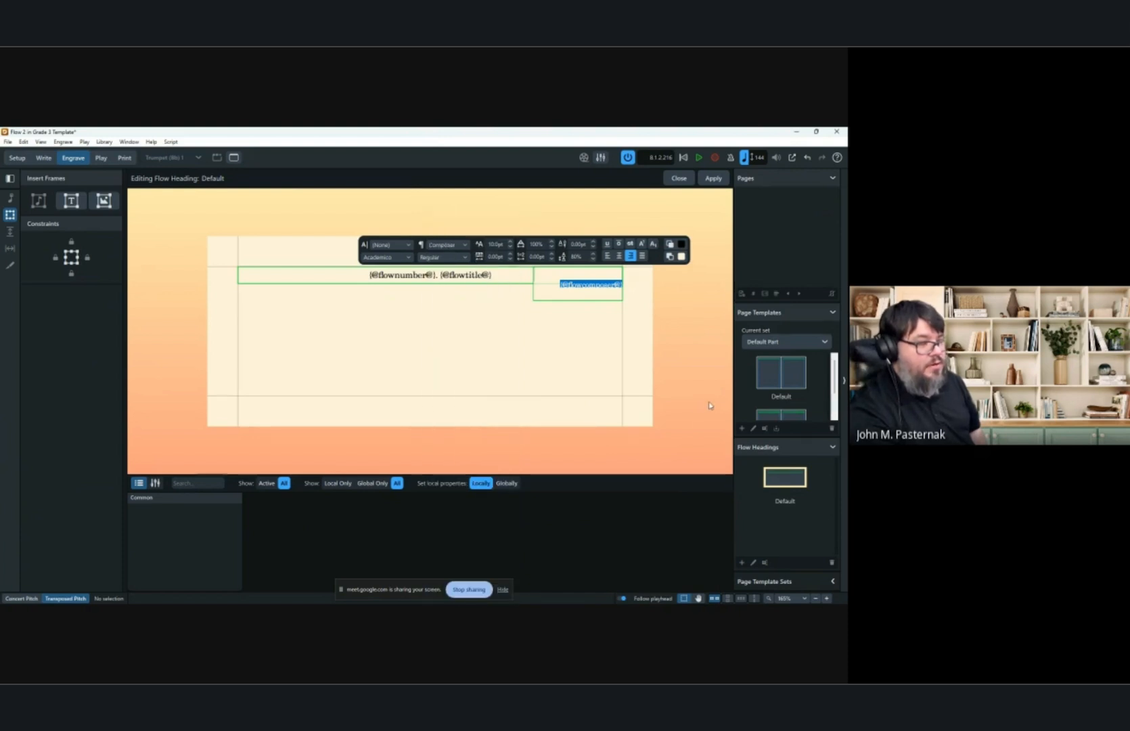
{"action": "key", "text": "Escape"}
{"action": "left_click", "coordinate": [586, 301]}
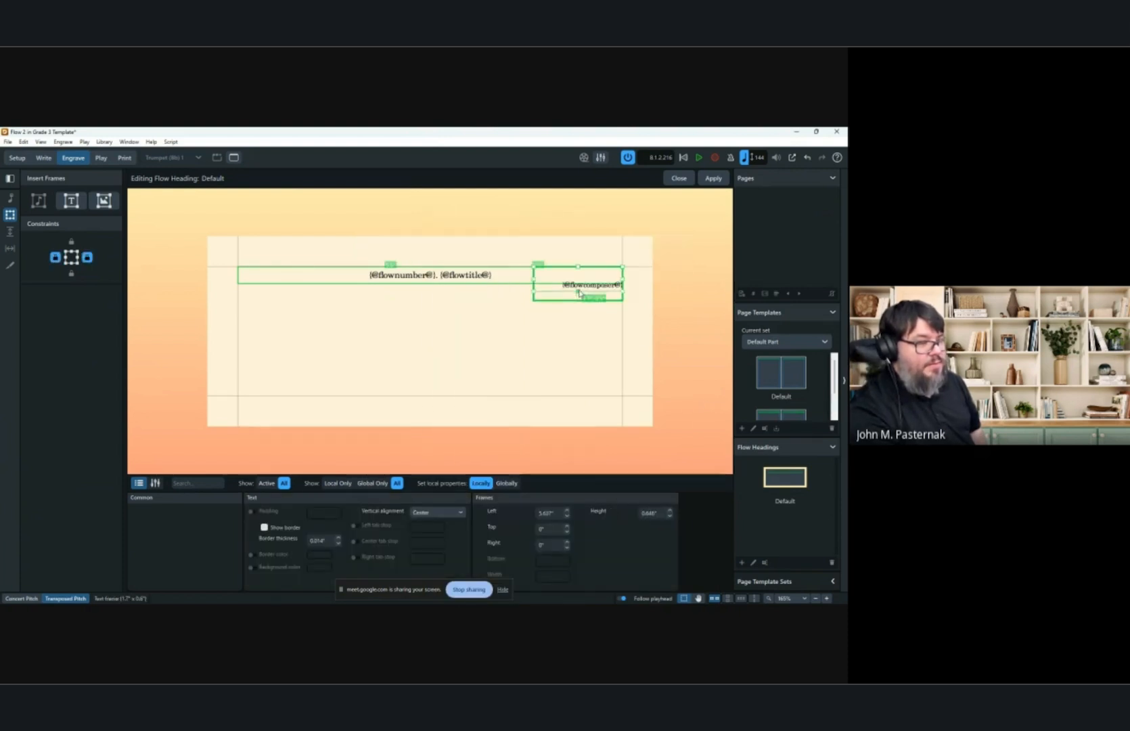
{"action": "left_click_drag", "start_coordinate": [584, 286], "coordinate": [584, 284]}
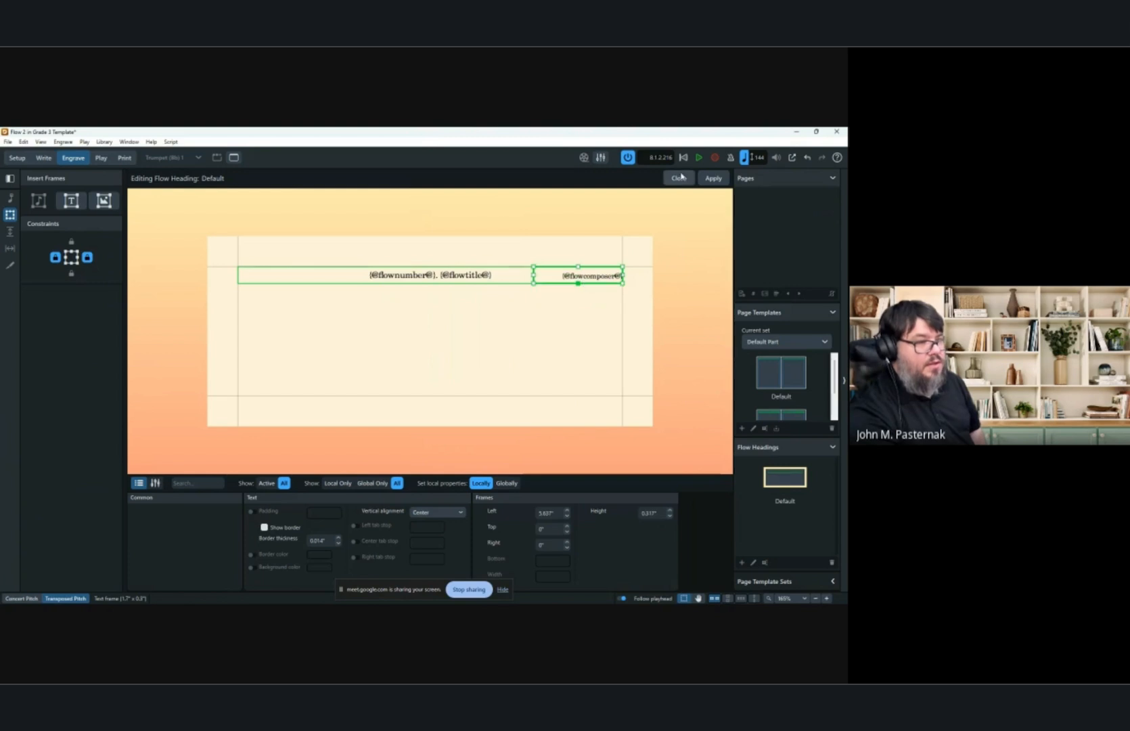
Apply and close the flow heading editor, then view the composer in both flow headings of the part.
{"action": "left_click", "coordinate": [714, 179]}
{"action": "left_click", "coordinate": [679, 179]}
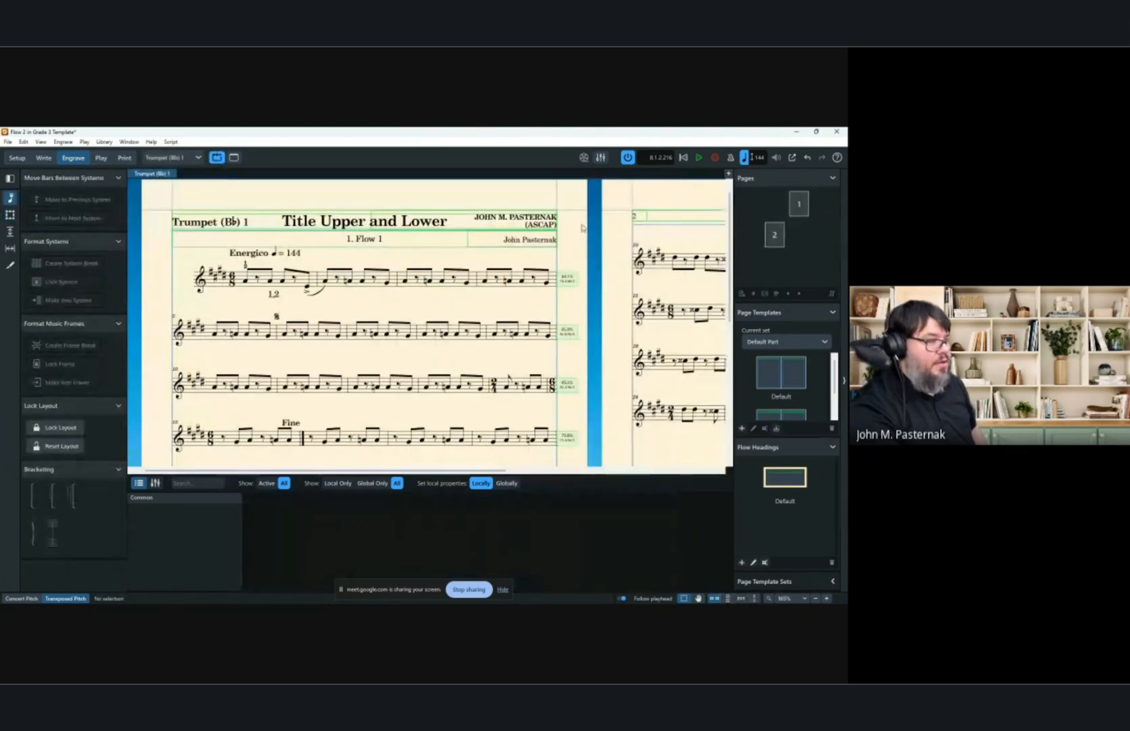
{"action": "scroll", "coordinate": [525, 243], "scroll_direction": "down", "scroll_amount": 3}
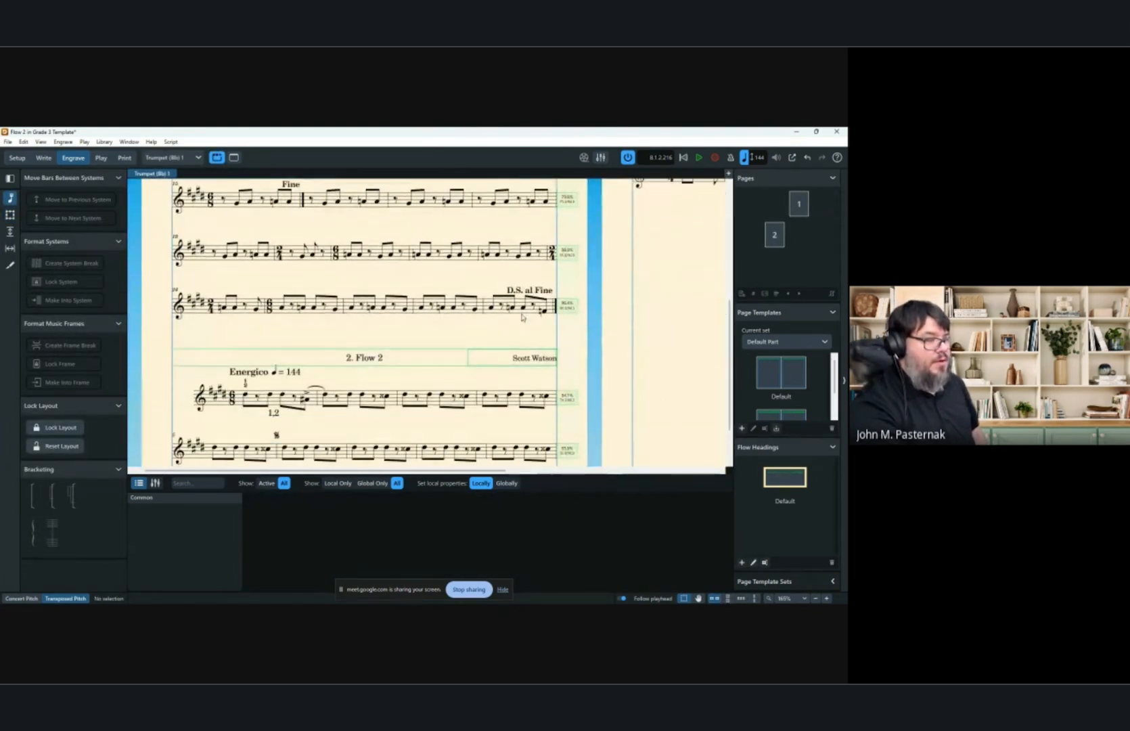
{"action": "scroll", "coordinate": [502, 366], "scroll_direction": "down", "scroll_amount": 5}
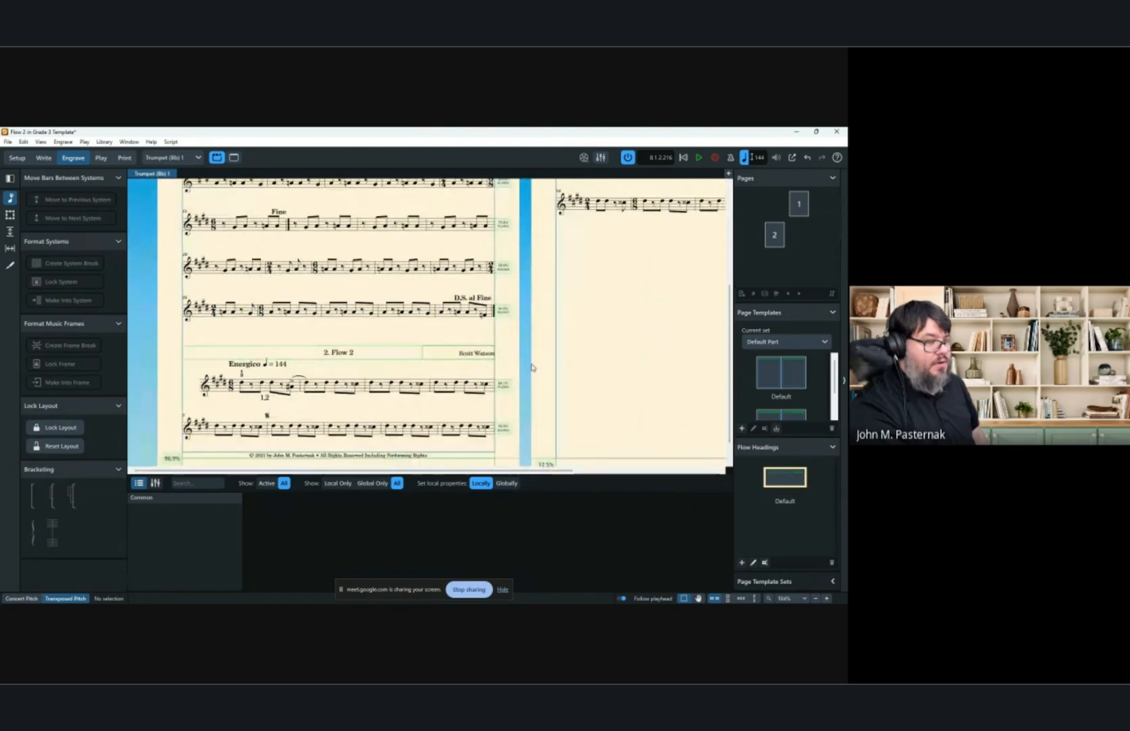